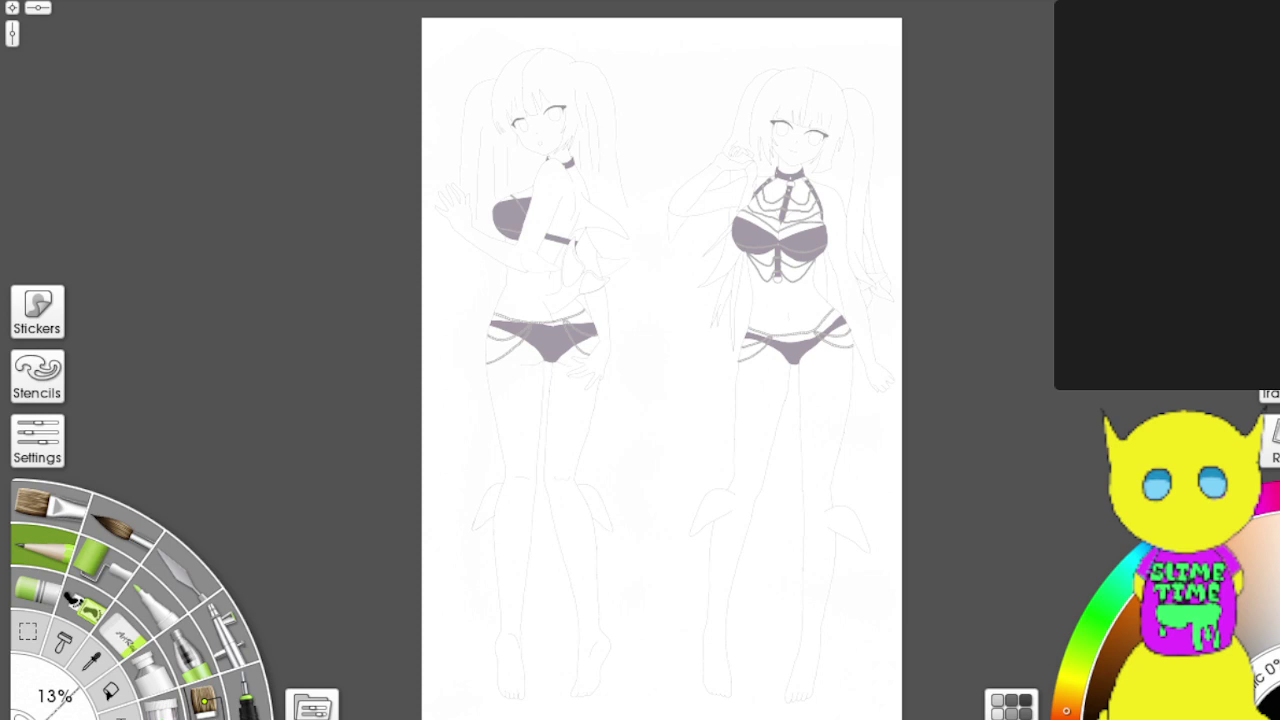
Step: Try the Pencil with a small rounded outline in the blank area beside the left figure's thigh, and undo the test marks
{"action": "left_click_drag", "start_coordinate": [662, 360], "coordinate": [827, 404]}
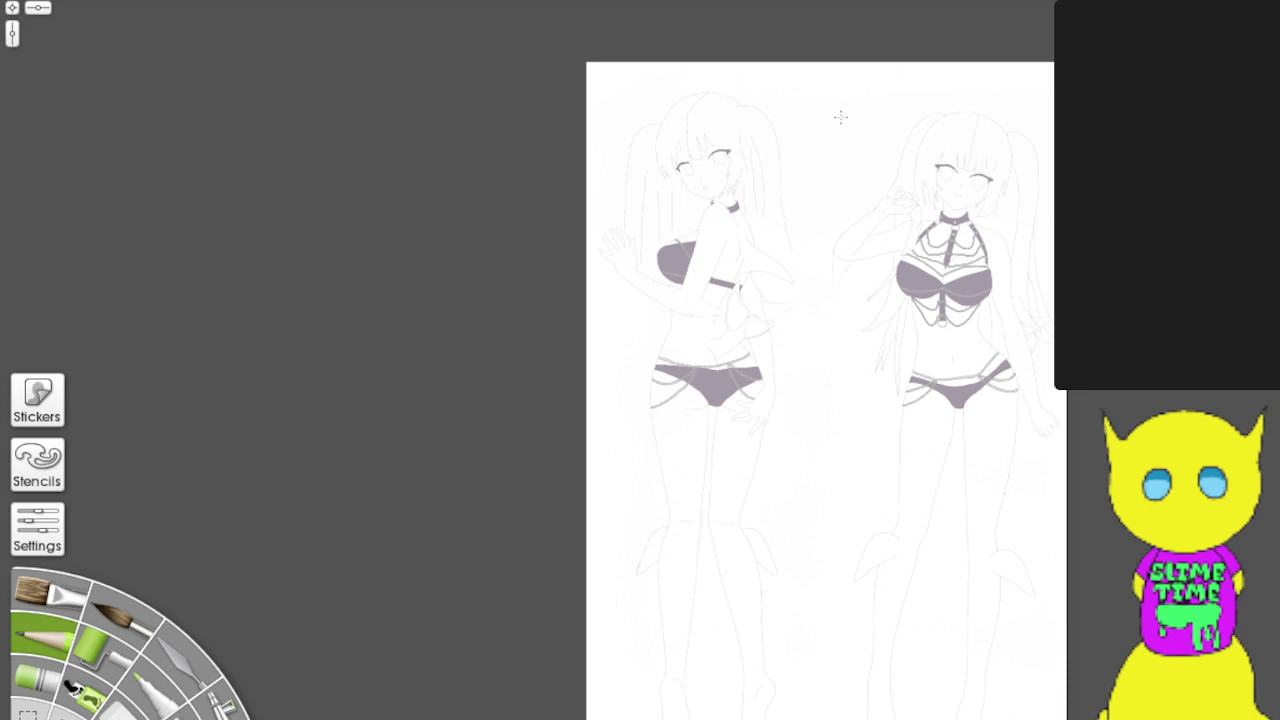
{"action": "scroll", "coordinate": [812, 119], "scroll_direction": "up", "scroll_amount": 5}
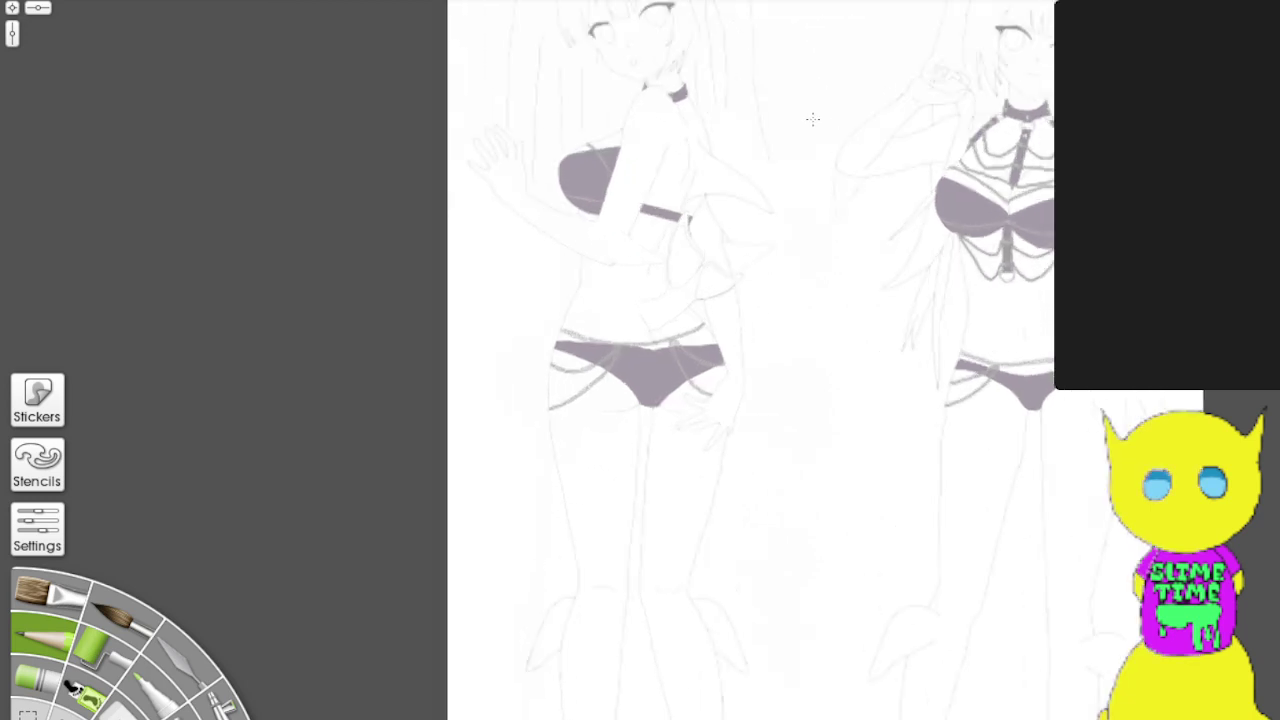
{"action": "scroll", "coordinate": [700, 480], "scroll_direction": "down", "scroll_amount": 5}
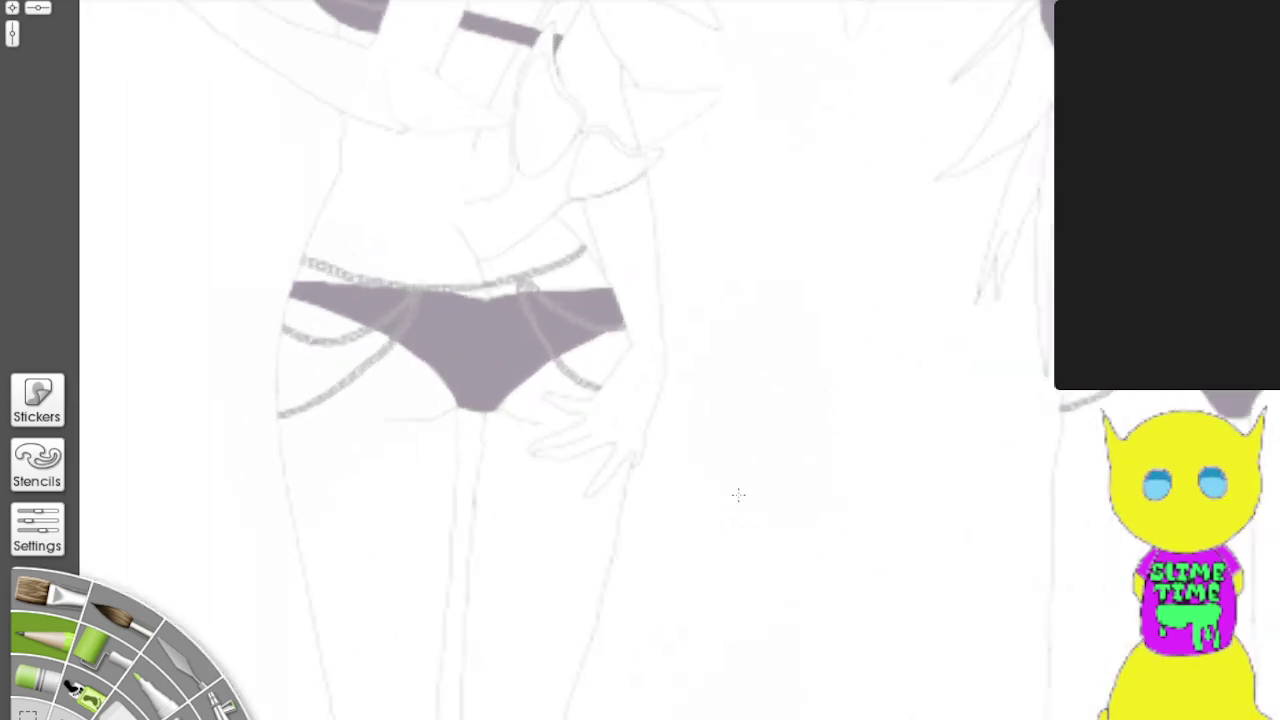
{"action": "scroll", "coordinate": [738, 494], "scroll_direction": "up", "scroll_amount": 4}
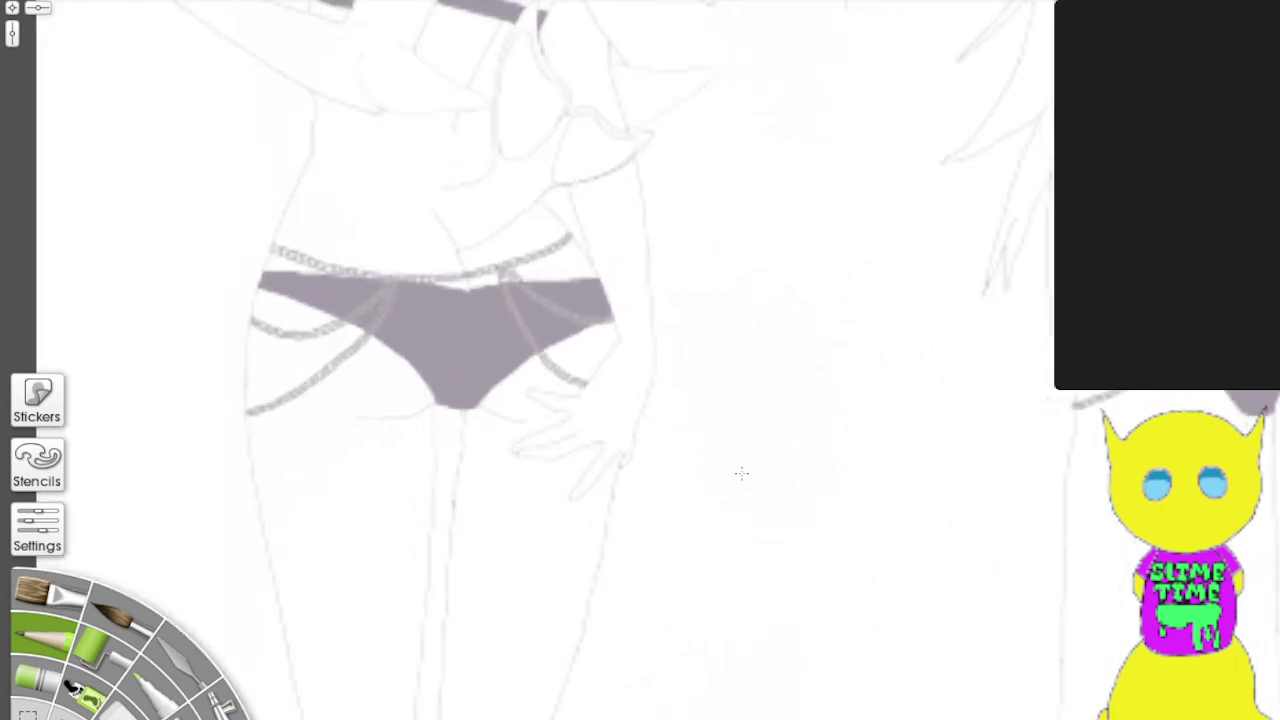
{"action": "left_click_drag", "start_coordinate": [741, 473], "coordinate": [747, 438]}
{"action": "key", "text": "ctrl+z"}
{"action": "key", "text": "Return"}
{"action": "mouse_move", "coordinate": [806, 633]}
{"action": "left_mouse_down"}
{"action": "mouse_move", "coordinate": [839, 634]}
{"action": "mouse_move", "coordinate": [887, 605]}
{"action": "mouse_move", "coordinate": [824, 563]}
{"action": "mouse_move", "coordinate": [792, 626]}
{"action": "mouse_move", "coordinate": [842, 614]}
{"action": "left_mouse_up"}
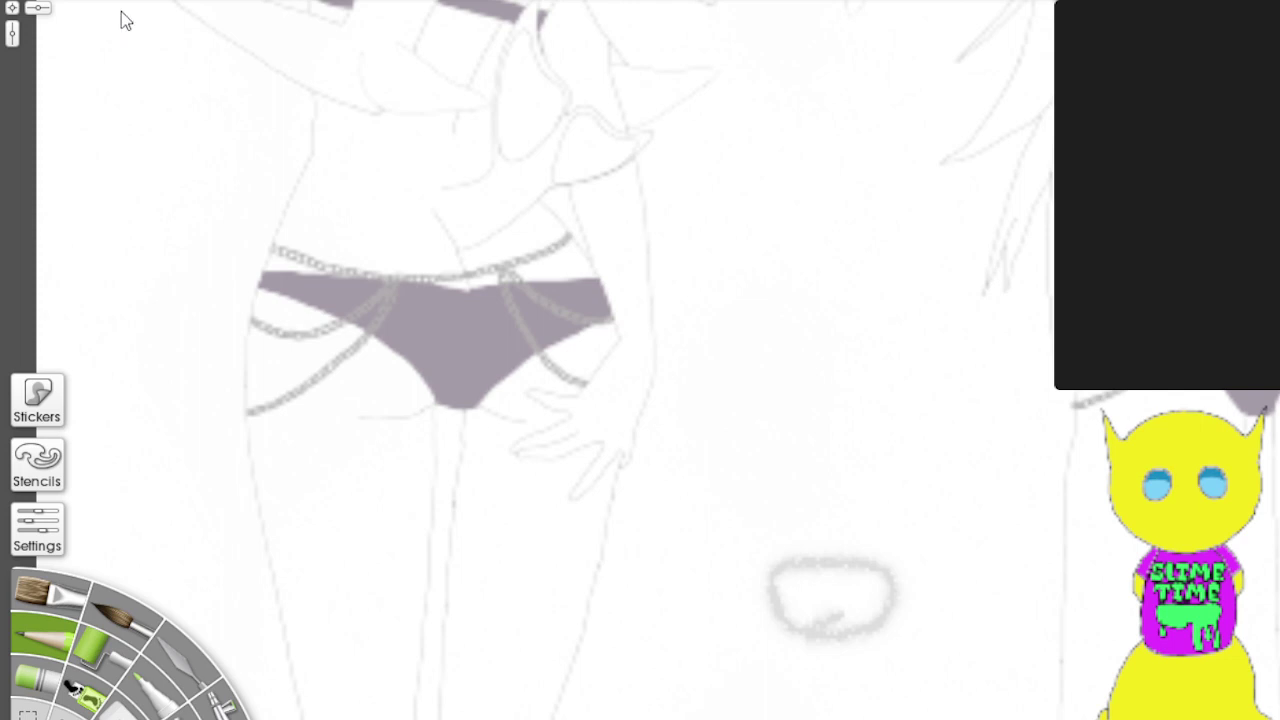
{"action": "key", "text": "ctrl+z"}
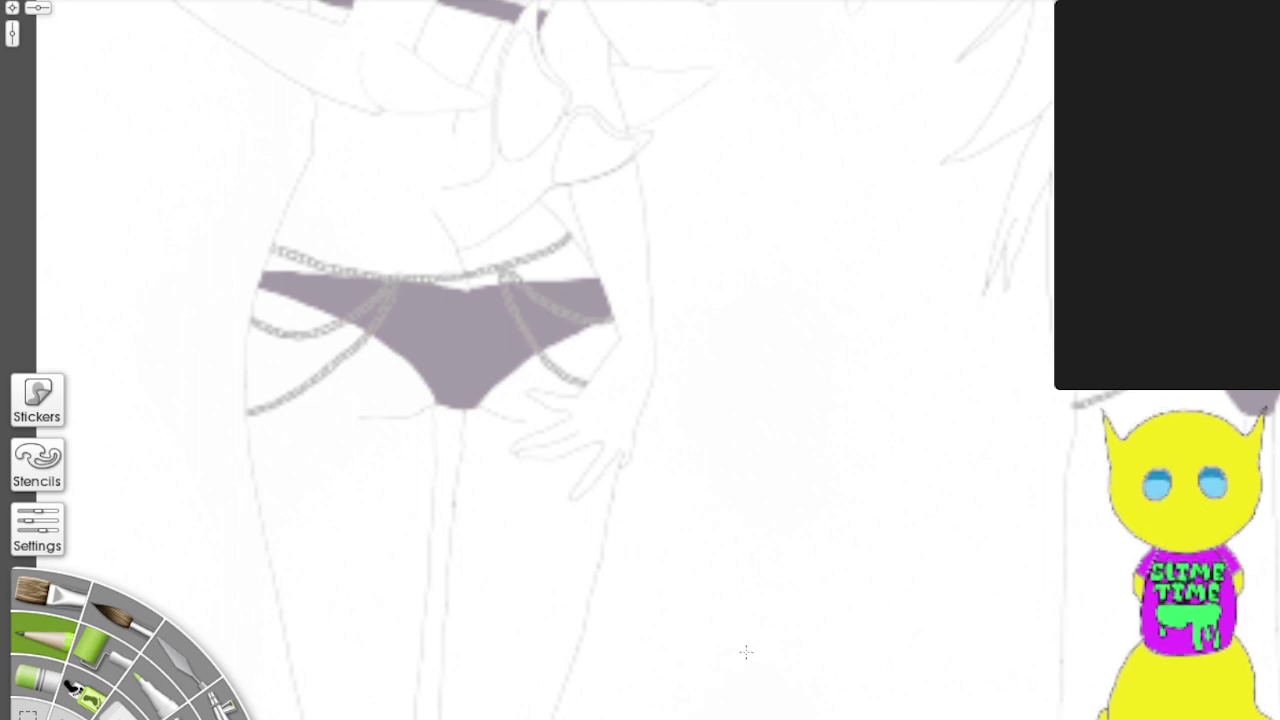
Step: Test a short vertical pencil stroke beside the left figure's hip, compare the canvas with and without it, and undo it
{"action": "mouse_move", "coordinate": [756, 621]}
{"action": "left_mouse_down"}
{"action": "mouse_move", "coordinate": [653, 651]}
{"action": "mouse_move", "coordinate": [666, 650]}
{"action": "left_mouse_up"}
{"action": "left_click_drag", "start_coordinate": [731, 228], "coordinate": [732, 311]}
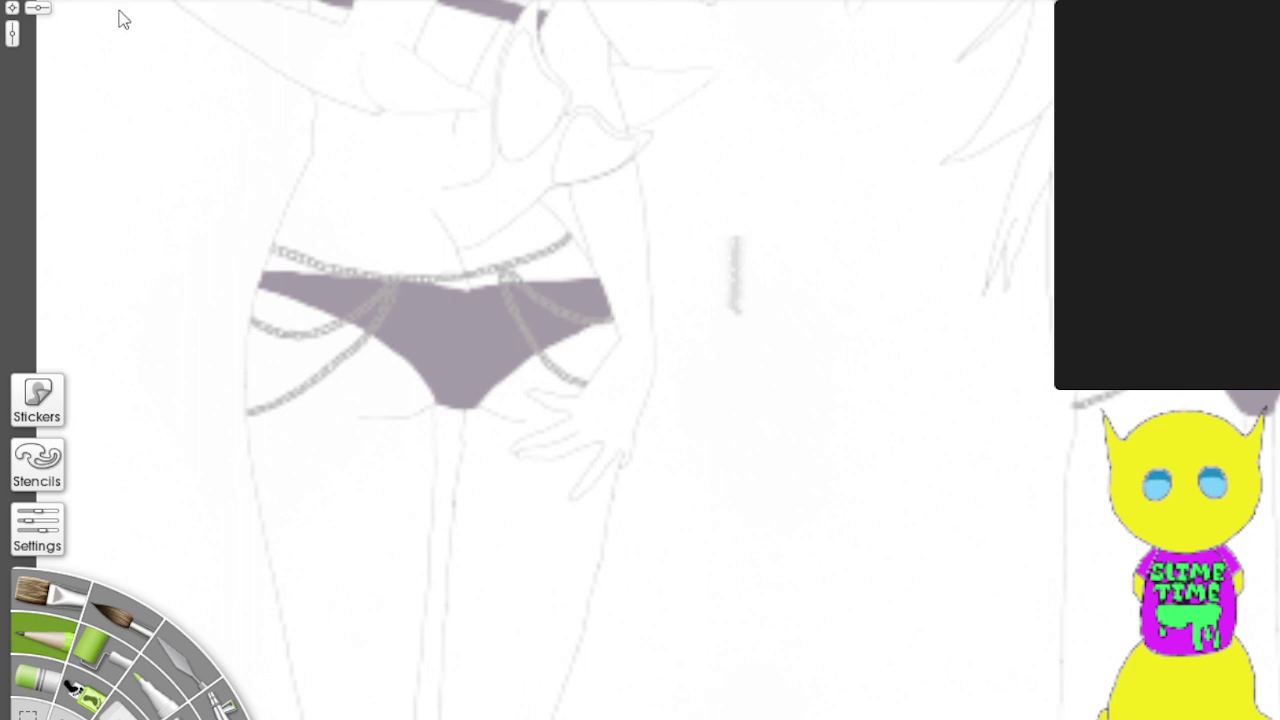
{"action": "key", "text": "ctrl+z"}
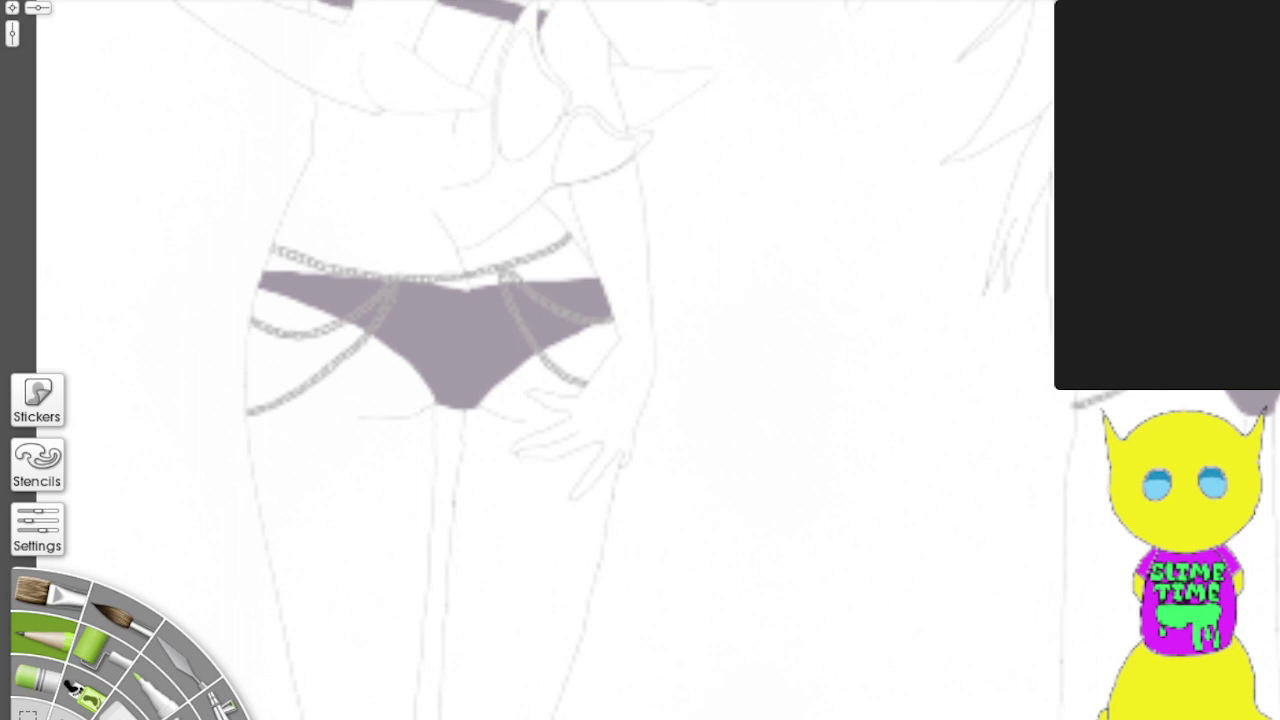
{"action": "key", "text": "ctrl+y"}
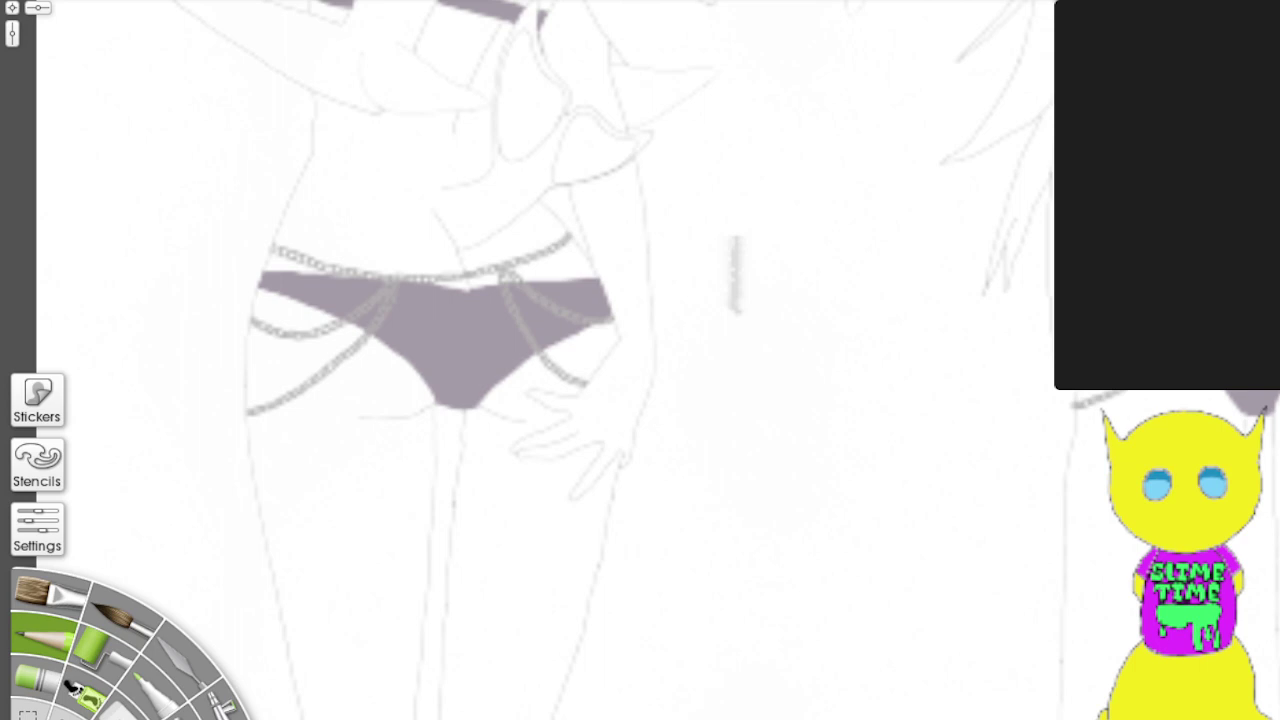
{"action": "key", "text": "ctrl+z"}
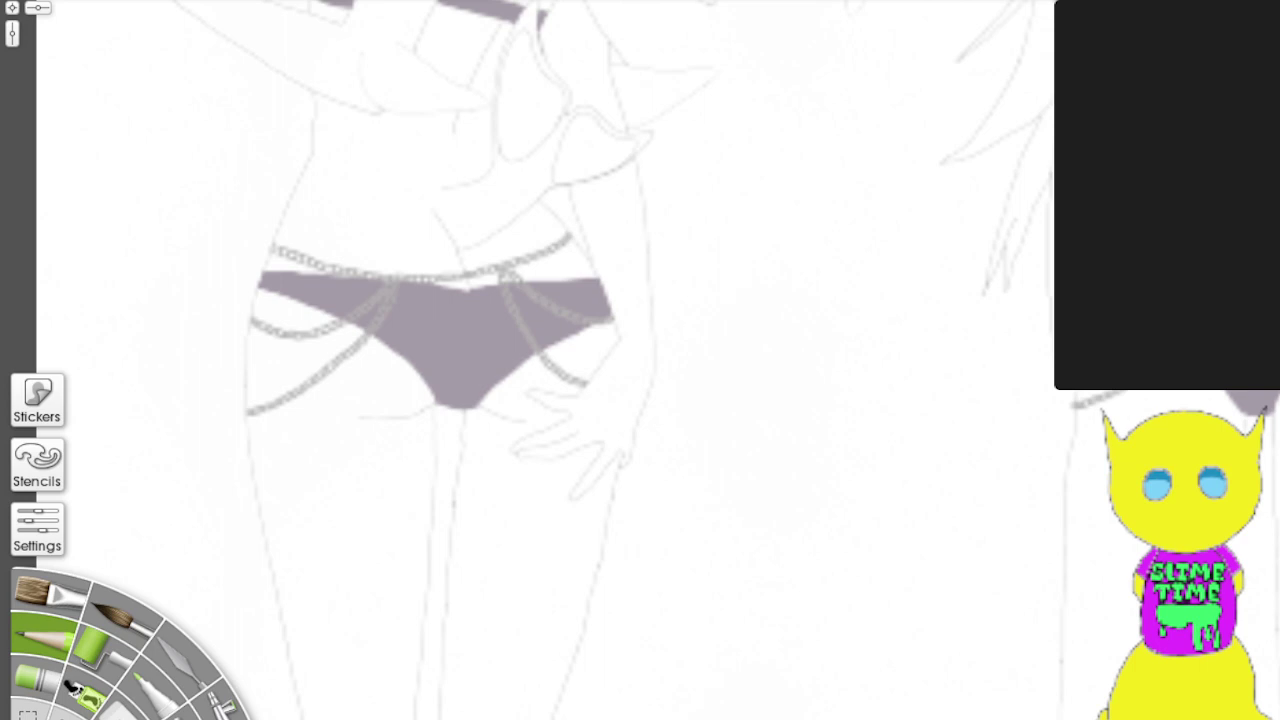
{"action": "key", "text": "ctrl+z"}
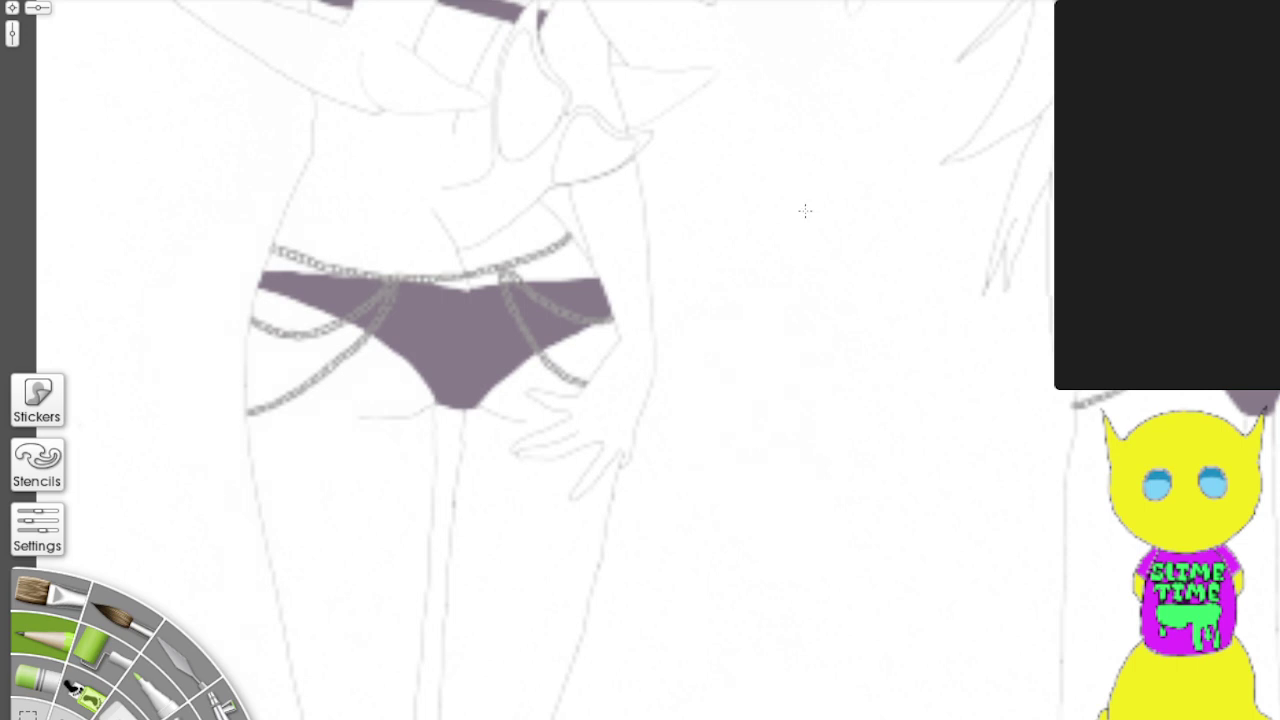
Step: Draw a slightly slanted grey test stroke in the gap between the two figures and undo it
{"action": "left_click_drag", "start_coordinate": [805, 218], "coordinate": [790, 320]}
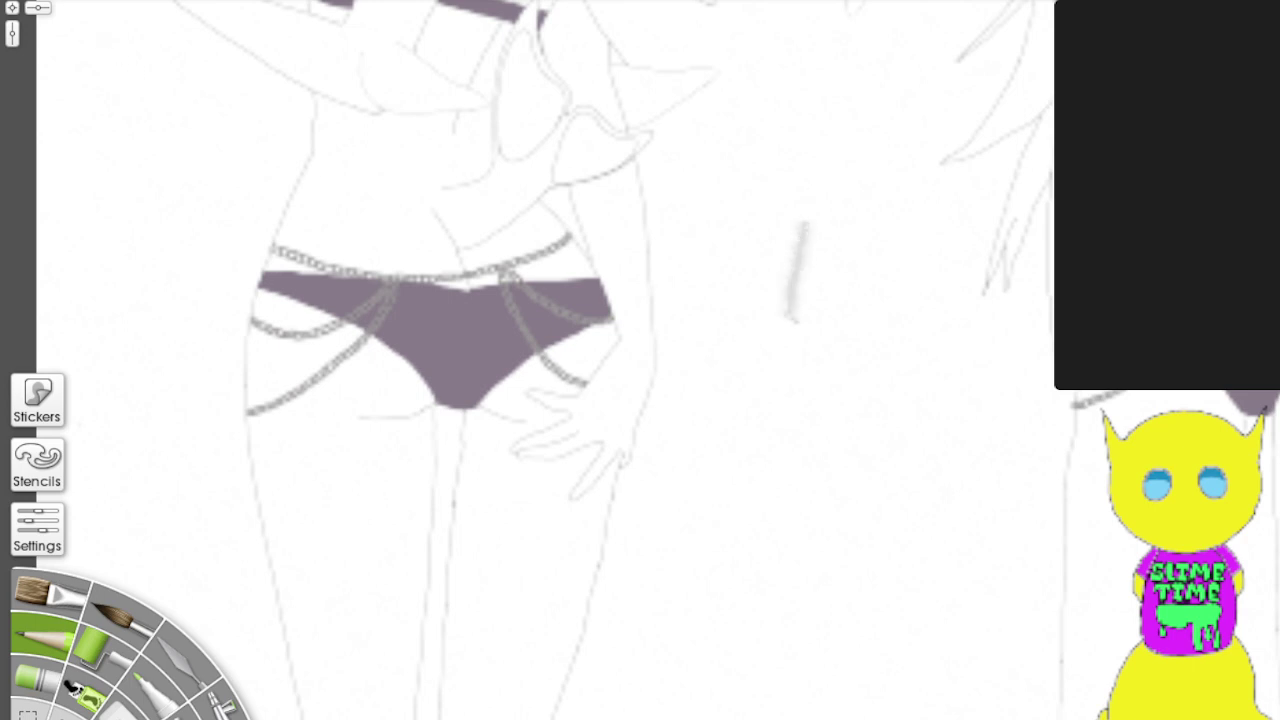
{"action": "key", "text": "ctrl+z"}
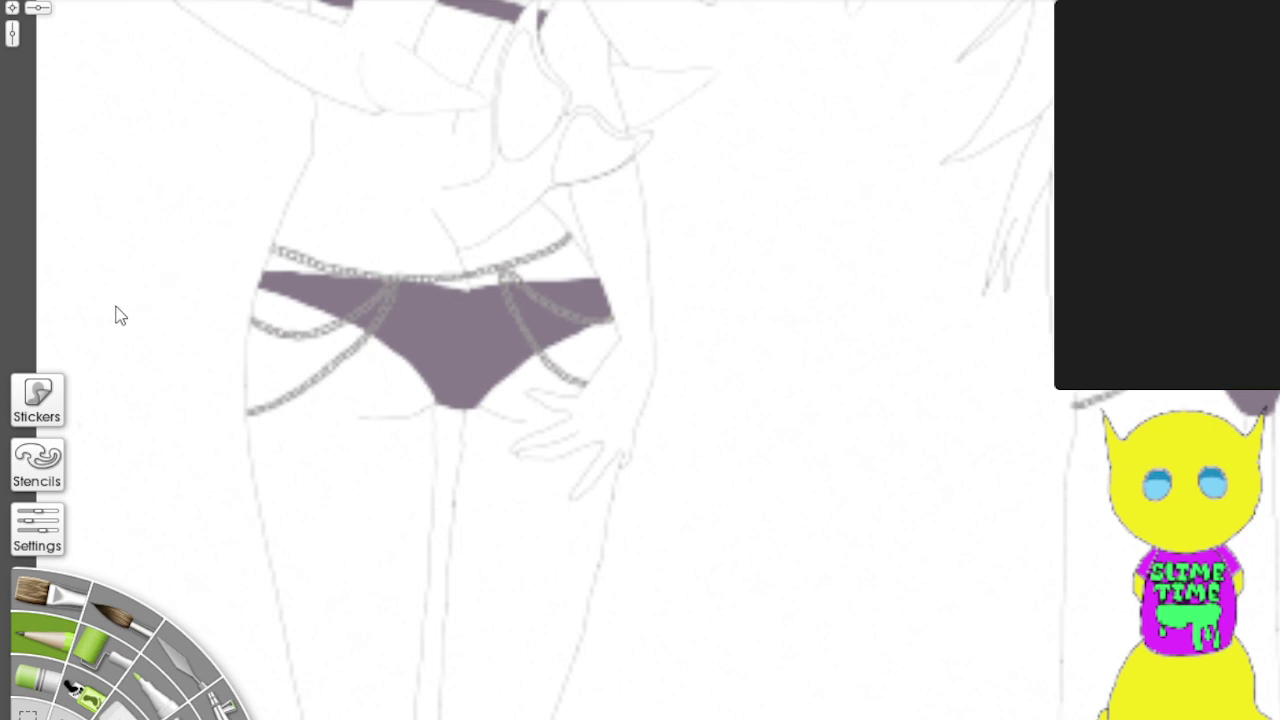
{"action": "left_click", "coordinate": [54, 446]}
Step: Undo the last two changes affecting the reference drawing
{"action": "scroll", "coordinate": [817, 363], "scroll_direction": "down", "scroll_amount": 3}
{"action": "scroll", "coordinate": [843, 345], "scroll_direction": "up", "scroll_amount": 1}
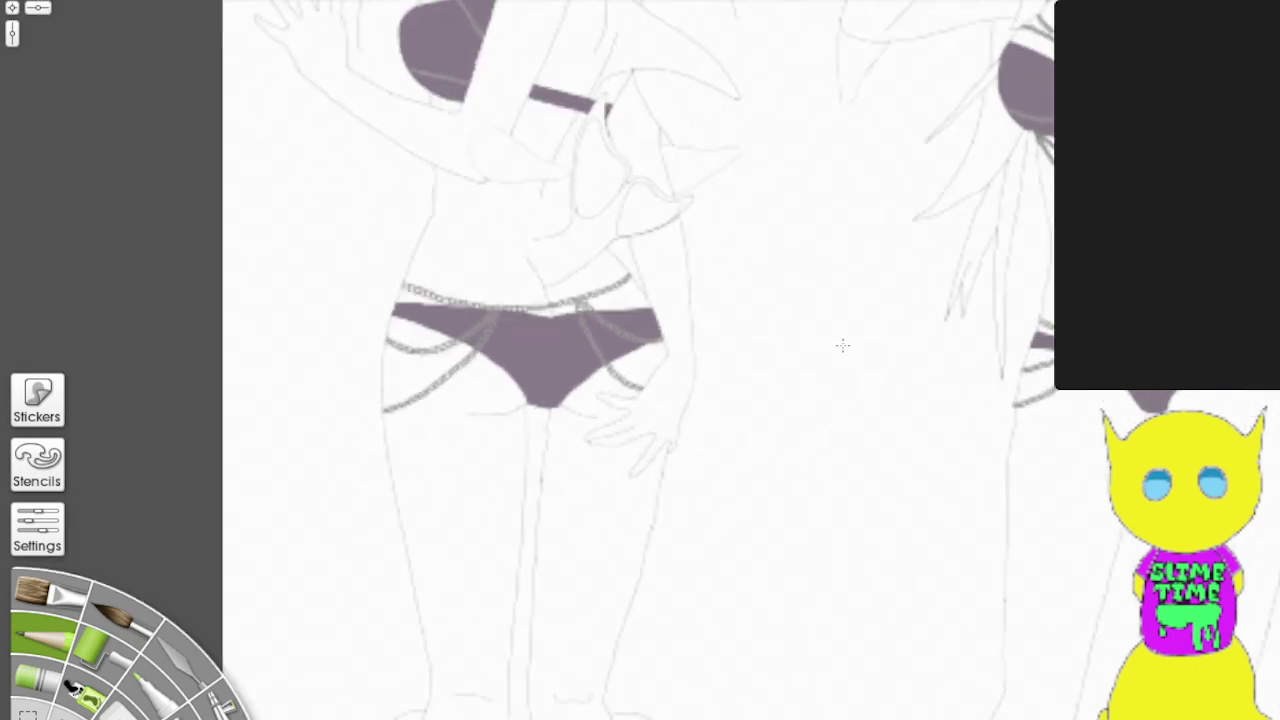
{"action": "scroll", "coordinate": [845, 352], "scroll_direction": "up", "scroll_amount": 1}
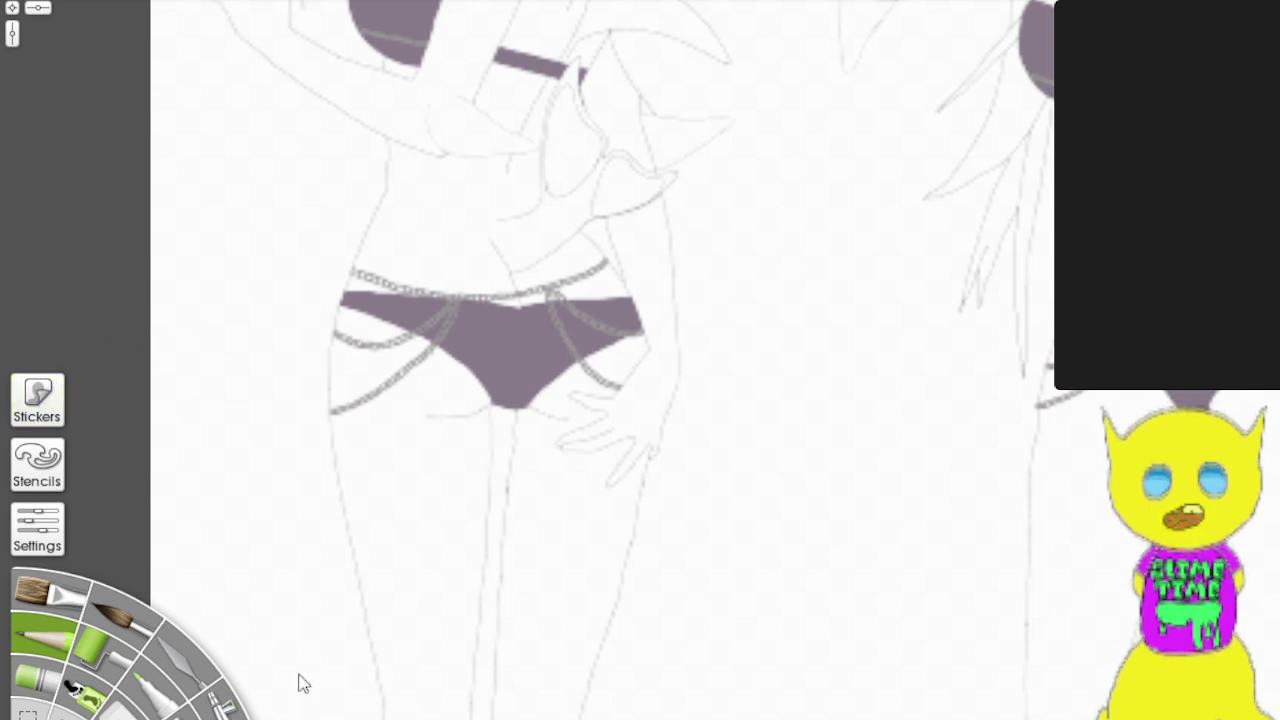
{"action": "key", "text": "ctrl+z"}
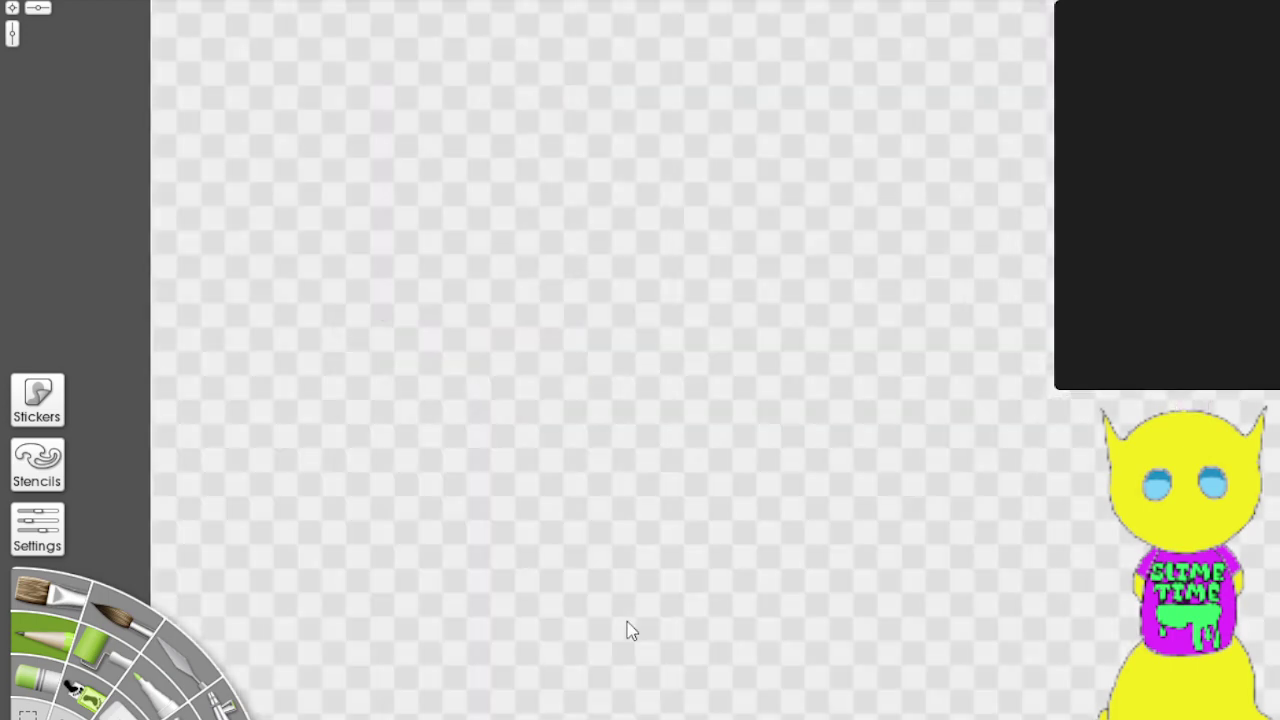
{"action": "key", "text": "ctrl+z"}
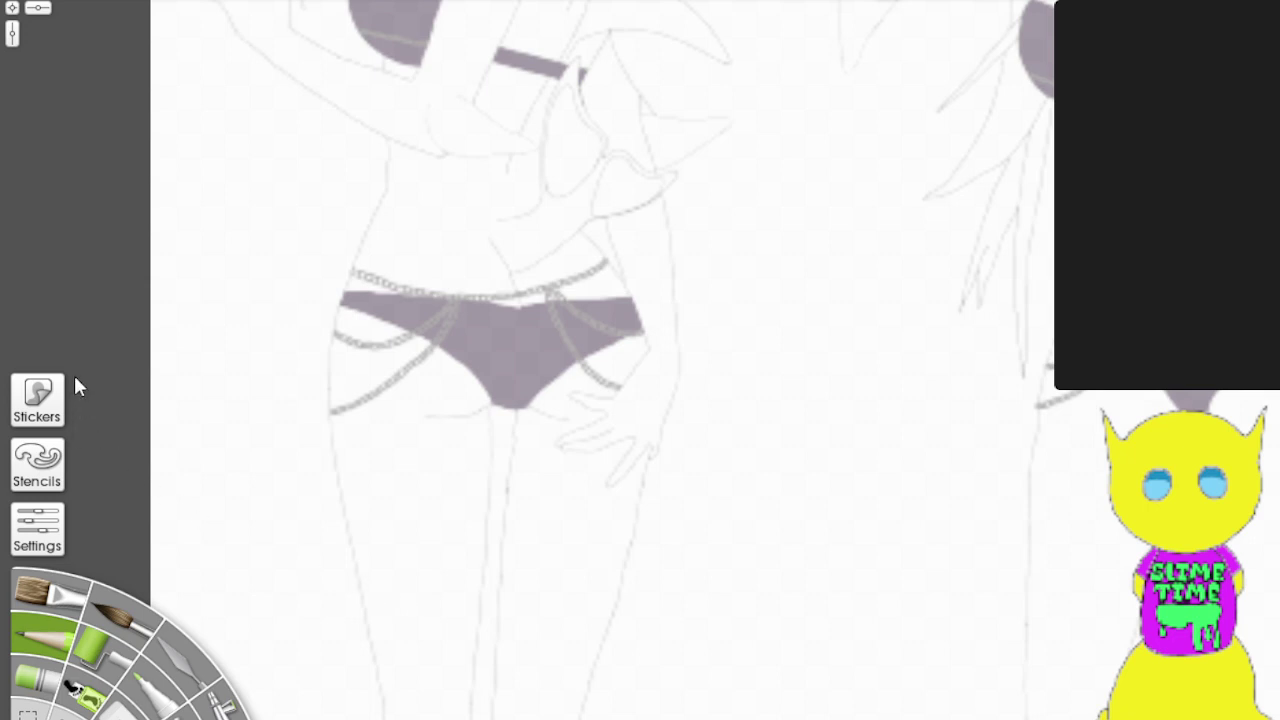
Step: Examine the faded two-figure reference drawing as a whole and up close around the left figure's hips
{"action": "key", "text": "minus"}
{"action": "key", "text": "minus"}
{"action": "key", "text": "minus"}
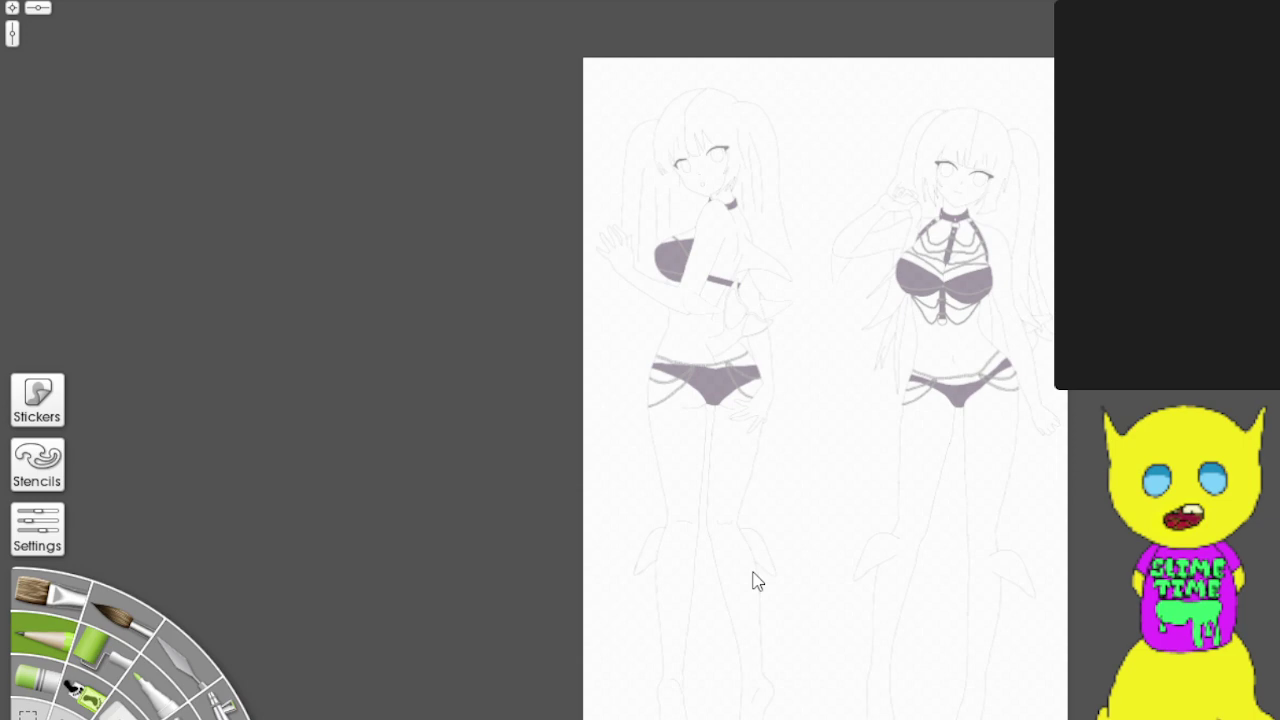
{"action": "scroll", "coordinate": [831, 263], "scroll_direction": "up", "scroll_amount": 2}
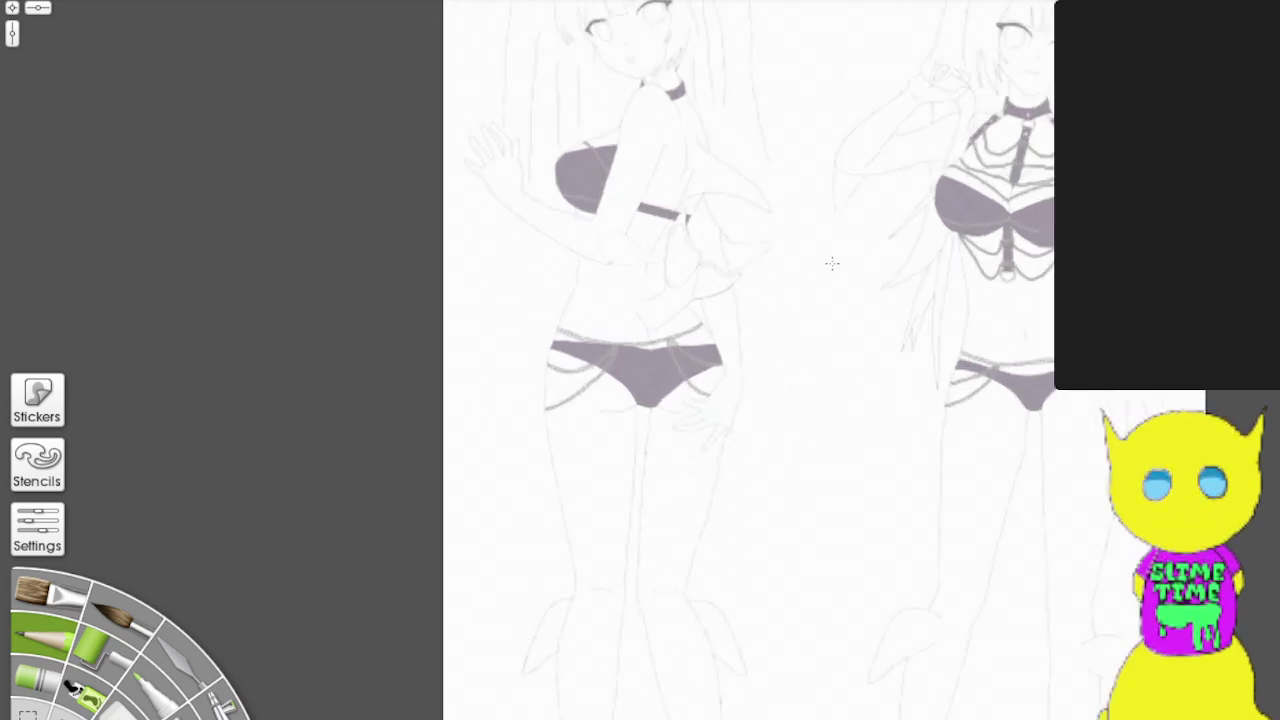
{"action": "scroll", "coordinate": [831, 263], "scroll_direction": "up", "scroll_amount": 3}
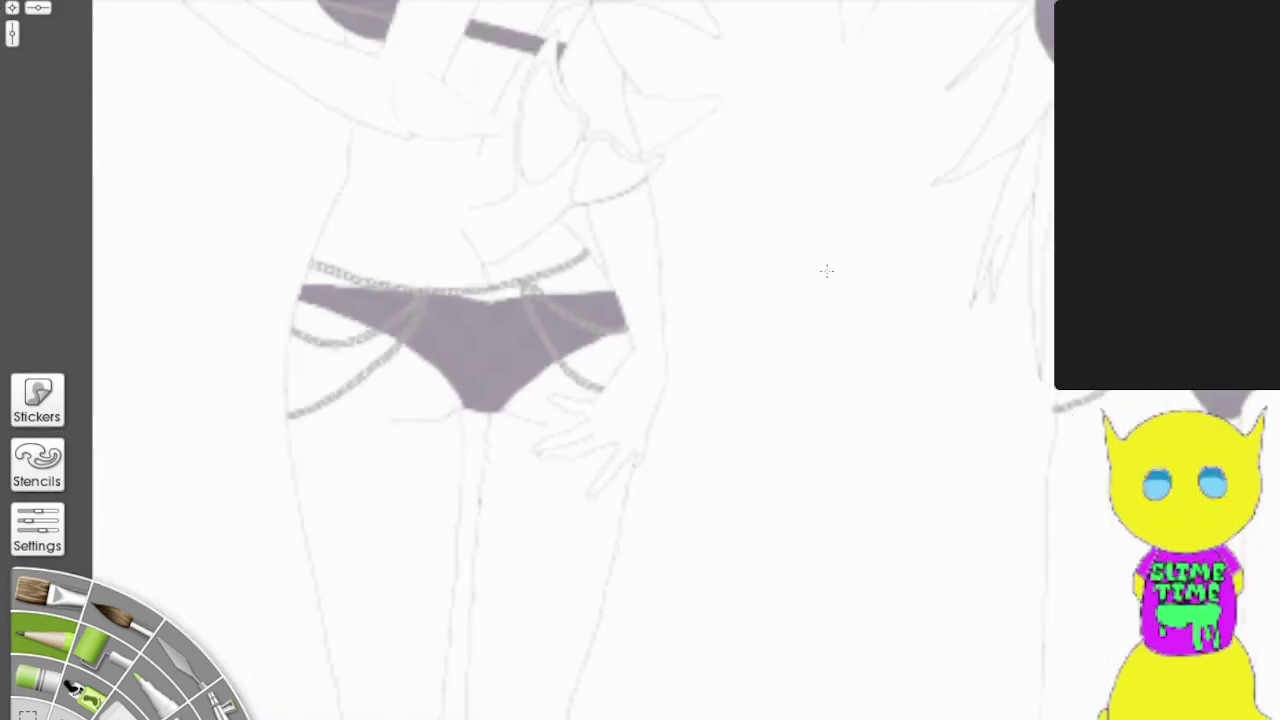
{"action": "scroll", "coordinate": [826, 270], "scroll_direction": "down", "scroll_amount": 1}
{"action": "scroll", "coordinate": [825, 271], "scroll_direction": "down", "scroll_amount": 3}
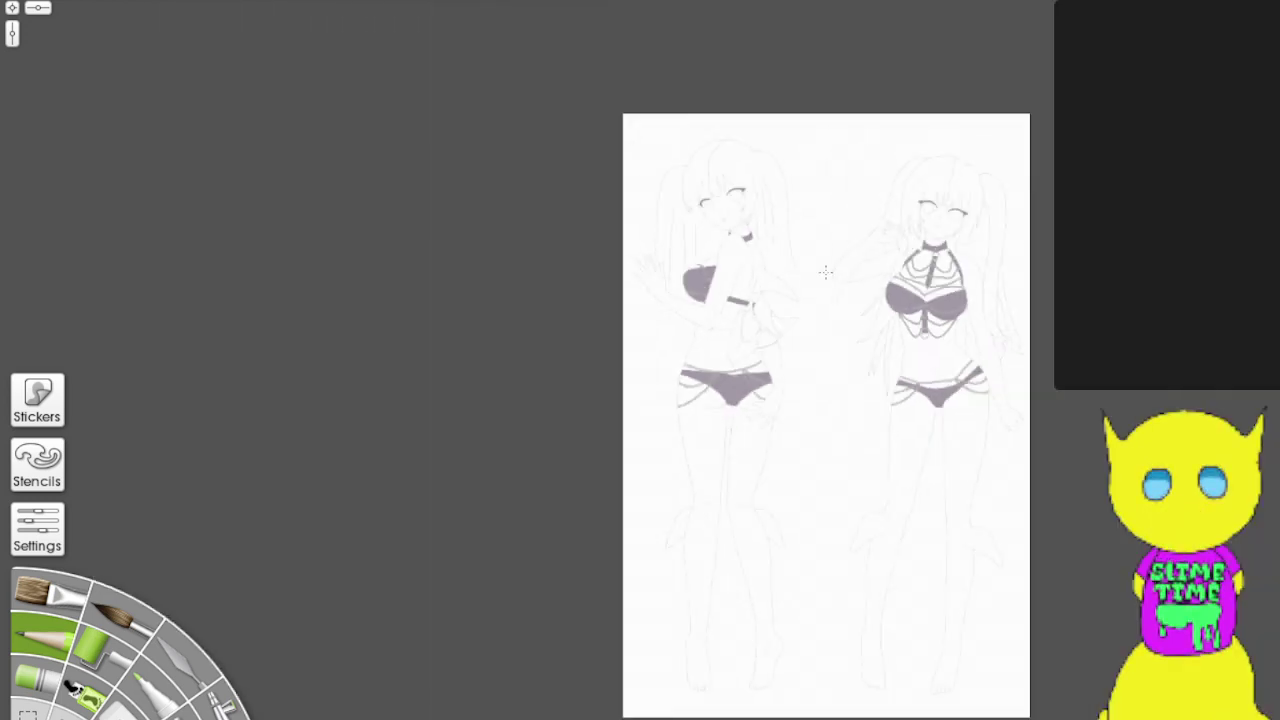
{"action": "scroll", "coordinate": [825, 271], "scroll_direction": "down", "scroll_amount": 1}
{"action": "scroll", "coordinate": [825, 271], "scroll_direction": "up", "scroll_amount": 2}
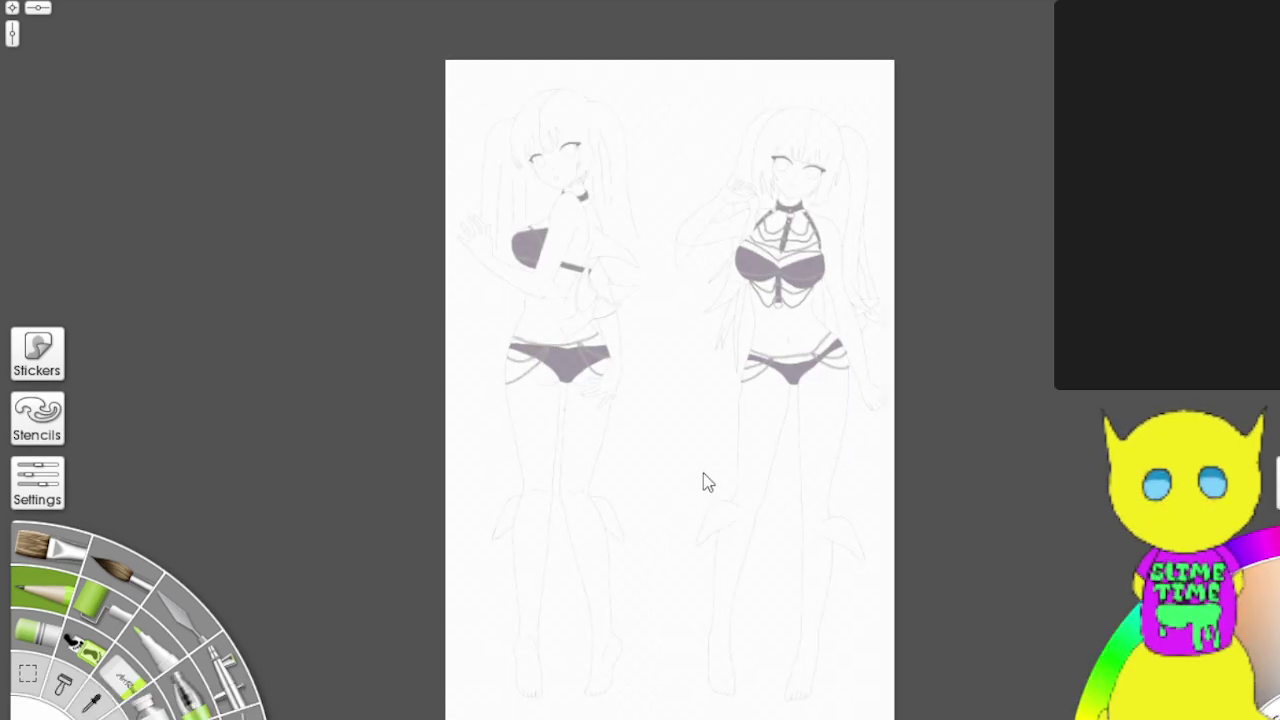
{"action": "scroll", "coordinate": [703, 483], "scroll_direction": "up", "scroll_amount": 5}
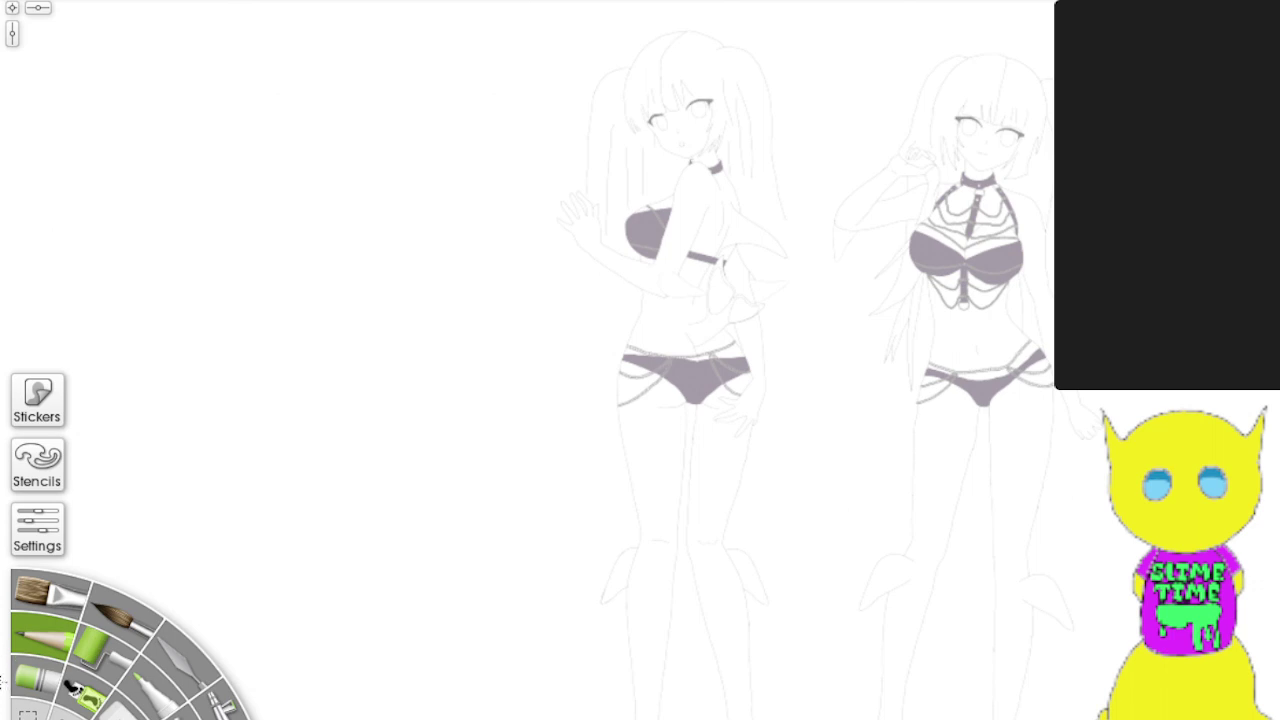
Step: Select the Pencil and try strokes on the blank canvas, including one close up beside the left figure's hand, undoing each
{"action": "left_click", "coordinate": [50, 639]}
{"action": "left_click_drag", "start_coordinate": [496, 625], "coordinate": [505, 516]}
{"action": "key", "text": "ctrl+z"}
{"action": "scroll", "coordinate": [966, 566], "scroll_direction": "up", "scroll_amount": 5}
{"action": "scroll", "coordinate": [865, 577], "scroll_direction": "up", "scroll_amount": 2}
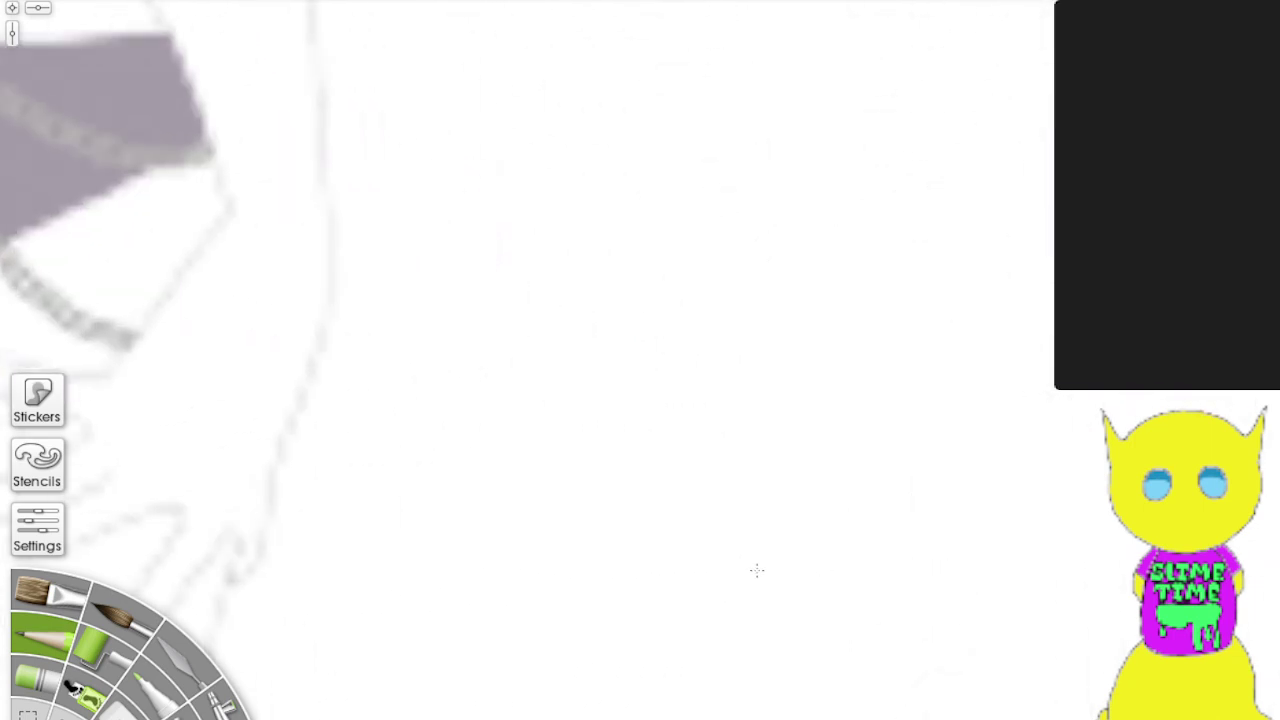
{"action": "mouse_move", "coordinate": [727, 576]}
{"action": "left_mouse_down"}
{"action": "mouse_move", "coordinate": [715, 538]}
{"action": "mouse_move", "coordinate": [704, 376]}
{"action": "left_mouse_up"}
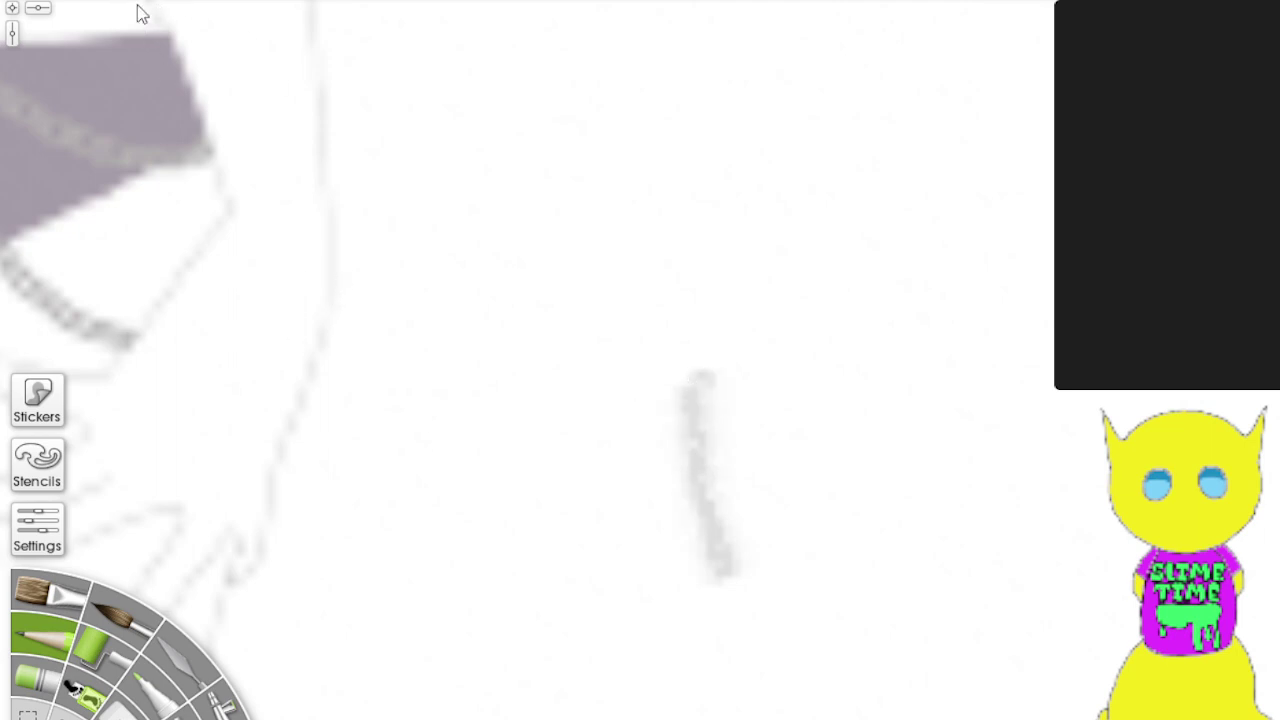
{"action": "key", "text": "ctrl+z"}
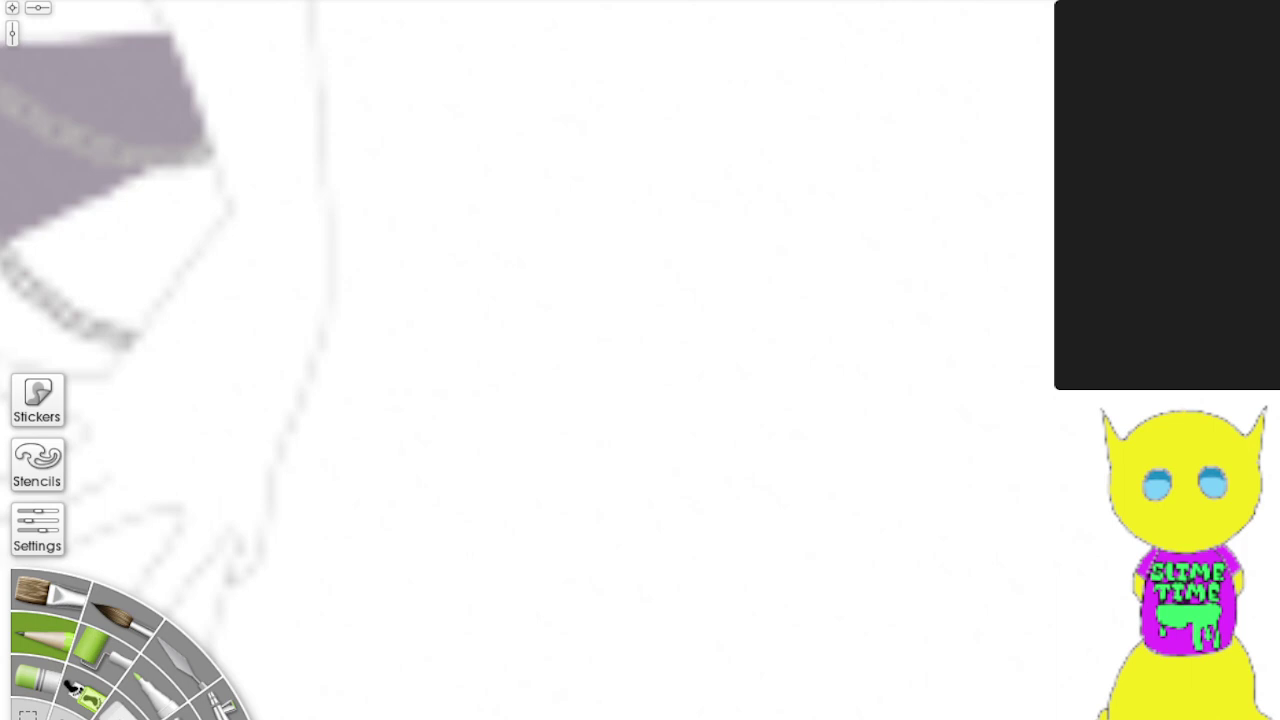
Step: Try thick and progressively finer pencil strokes beside the left figure's forearm and hand, undoing the first two
{"action": "left_click_drag", "start_coordinate": [622, 578], "coordinate": [628, 380]}
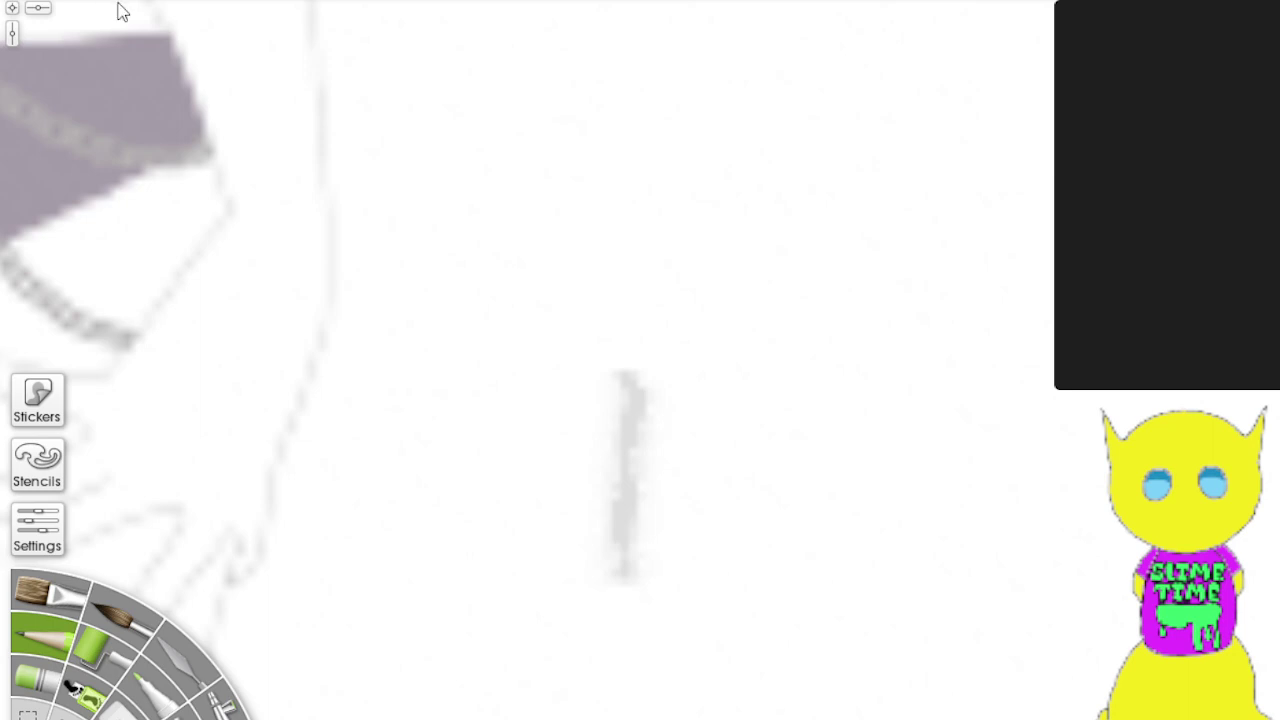
{"action": "key", "text": "ctrl+z"}
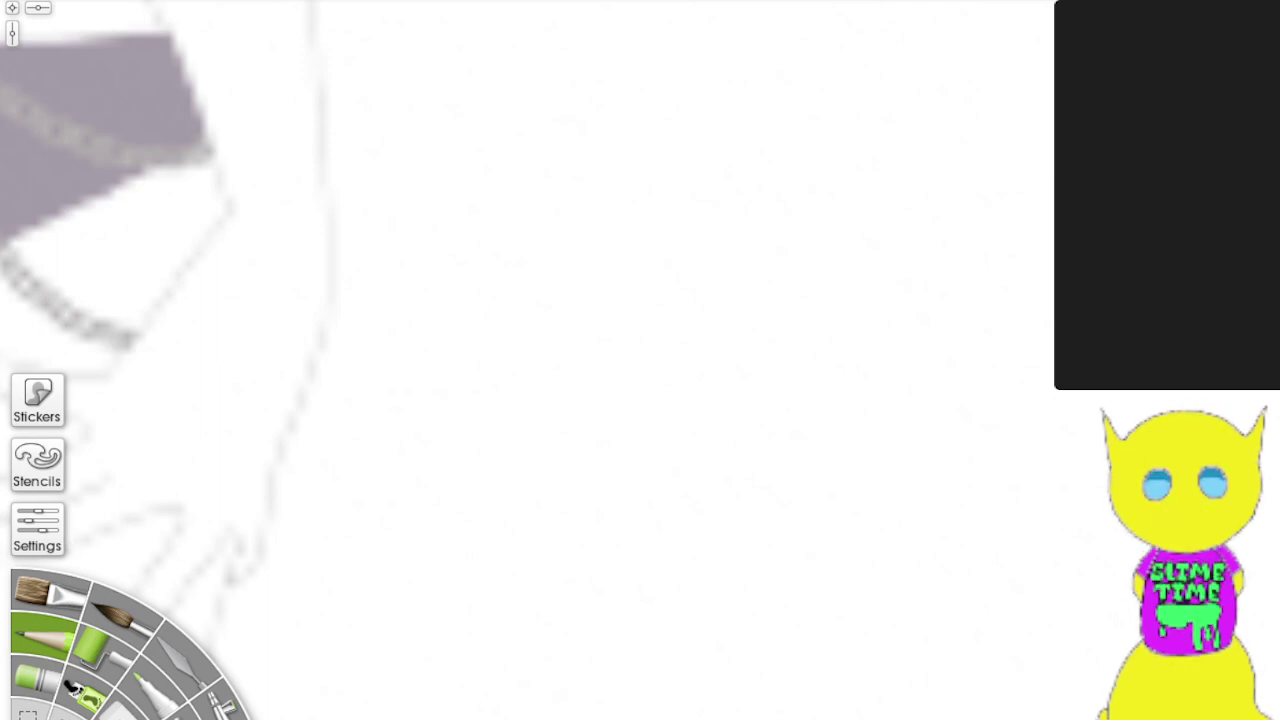
{"action": "left_click_drag", "start_coordinate": [398, 646], "coordinate": [430, 534]}
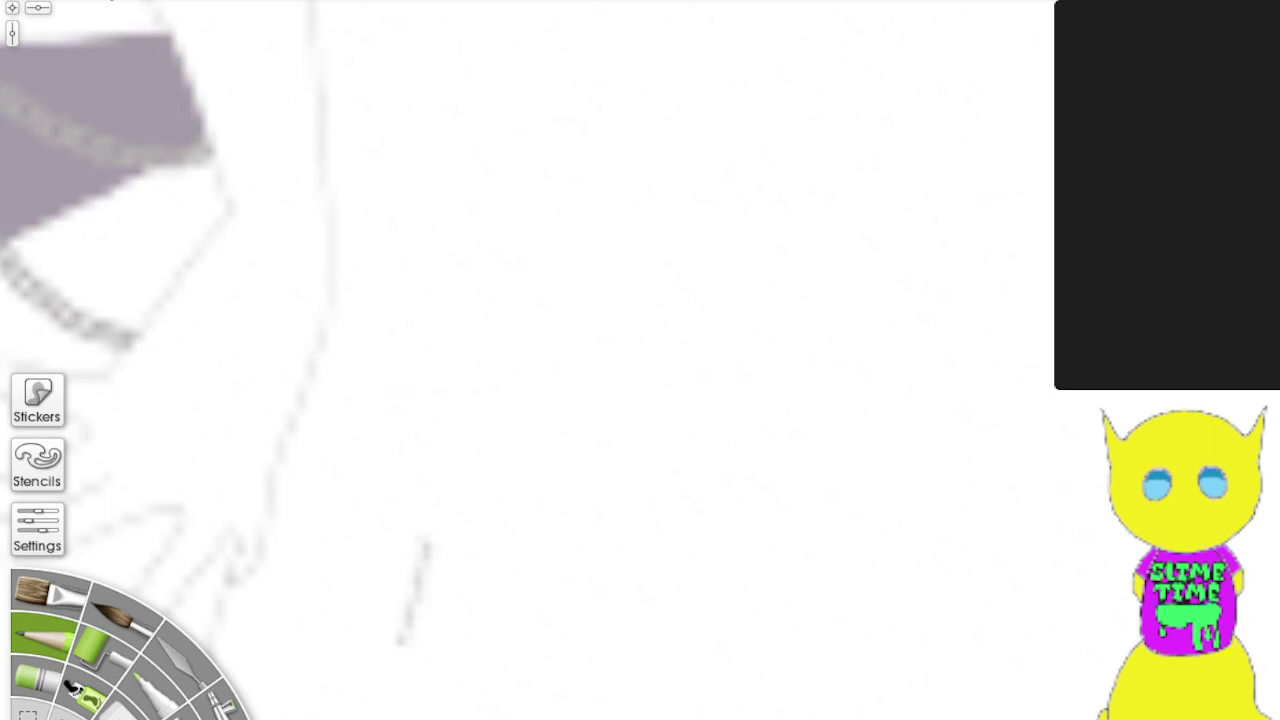
{"action": "key", "text": "ctrl+z"}
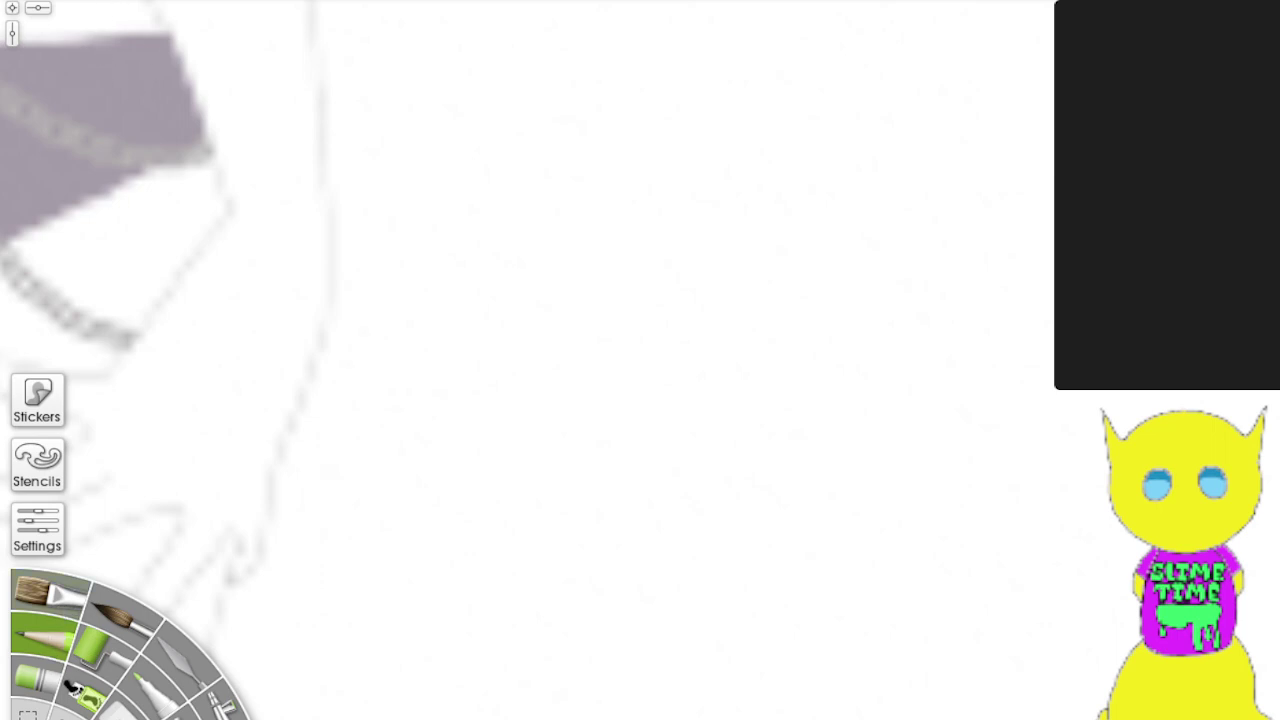
{"action": "left_click_drag", "start_coordinate": [340, 645], "coordinate": [390, 404]}
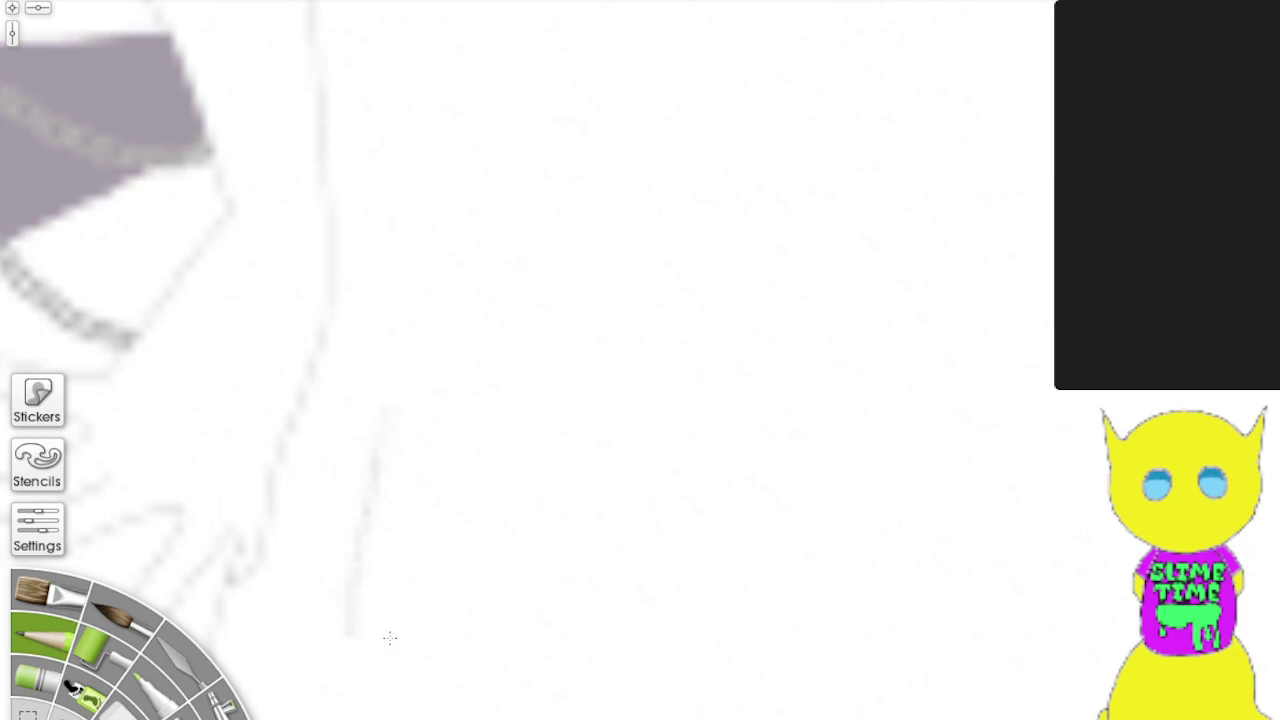
Step: Try a broad grey stroke with the paint brush, undo the test strokes and switch back to the Pencil
{"action": "left_click", "coordinate": [145, 633]}
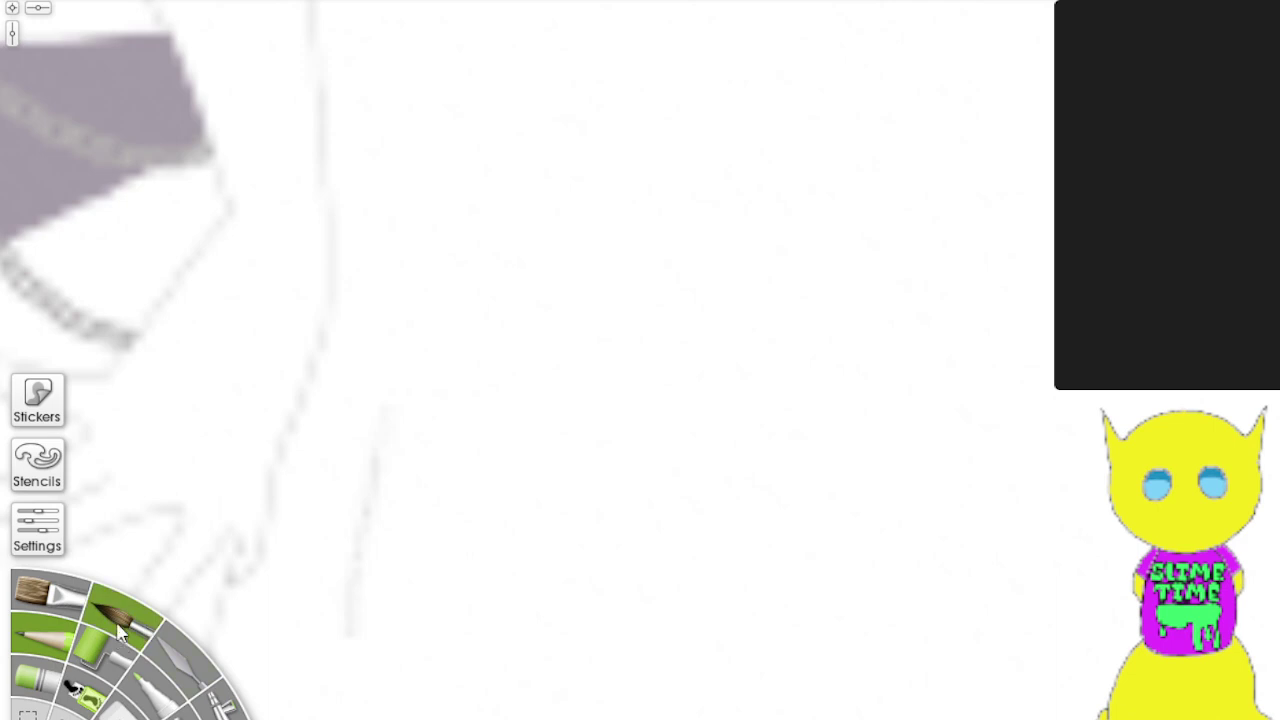
{"action": "left_click_drag", "start_coordinate": [590, 610], "coordinate": [703, 374]}
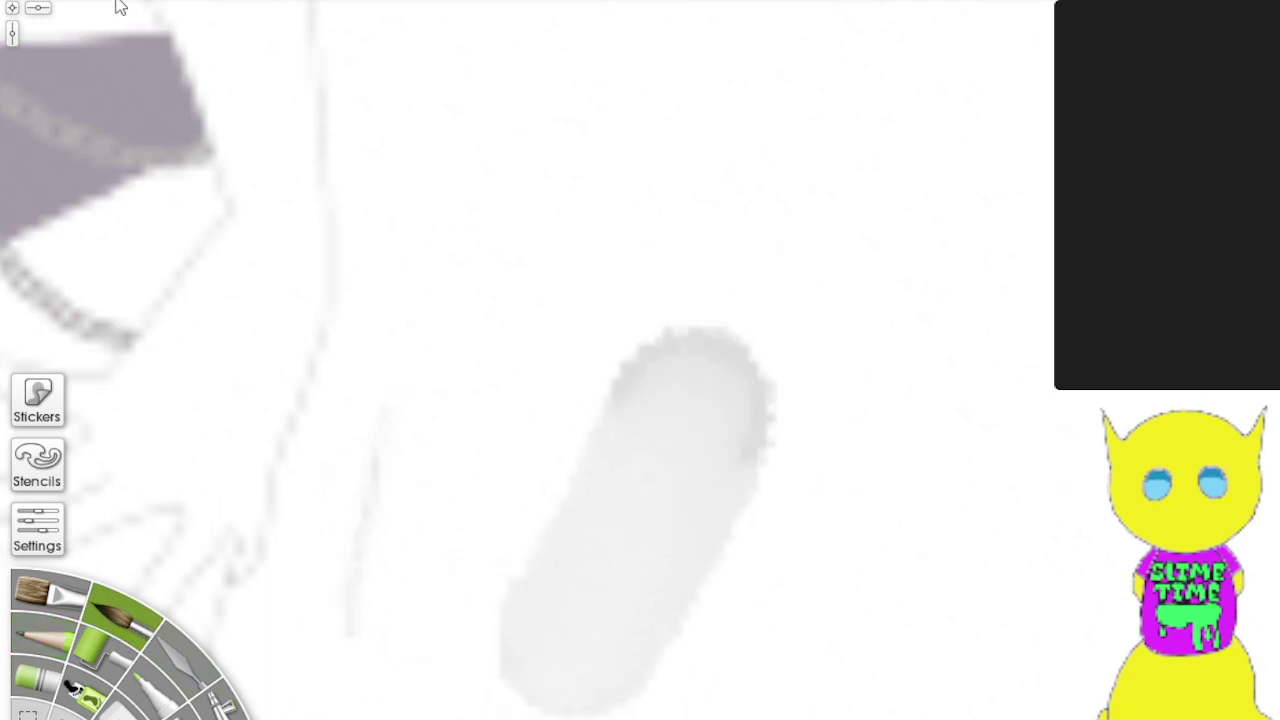
{"action": "key", "text": "ctrl+z"}
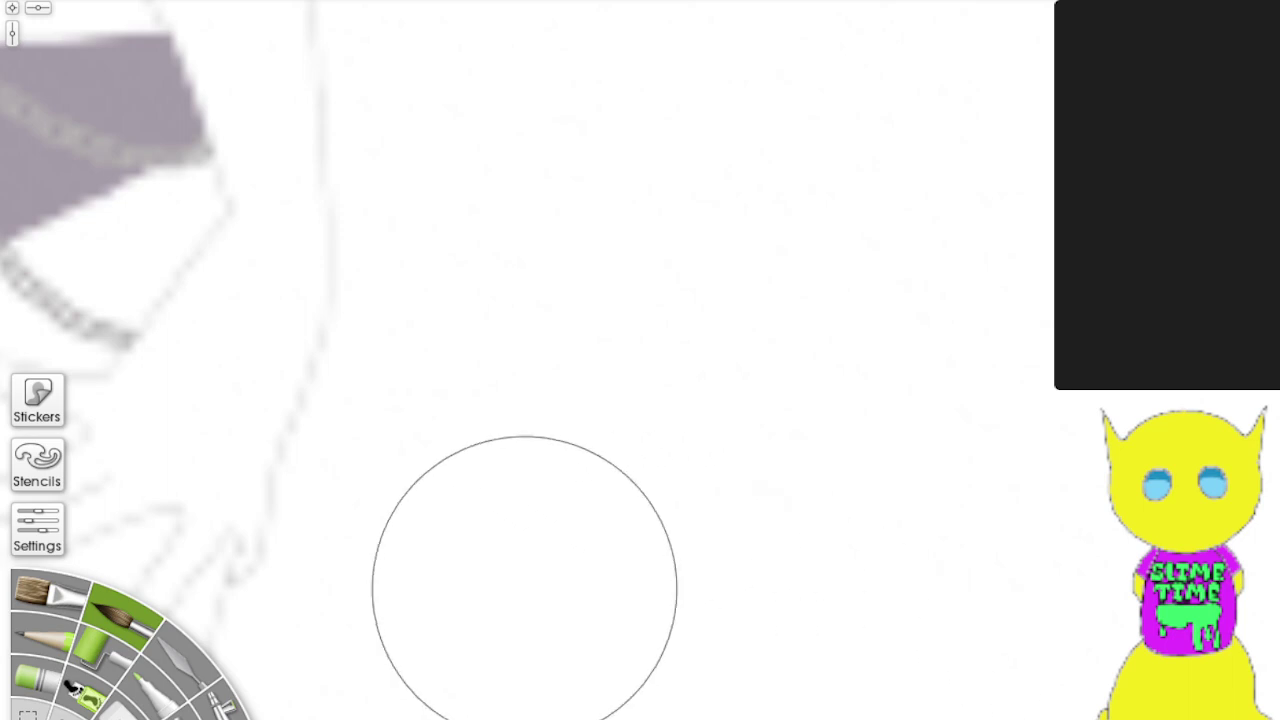
{"action": "left_click", "coordinate": [42, 638]}
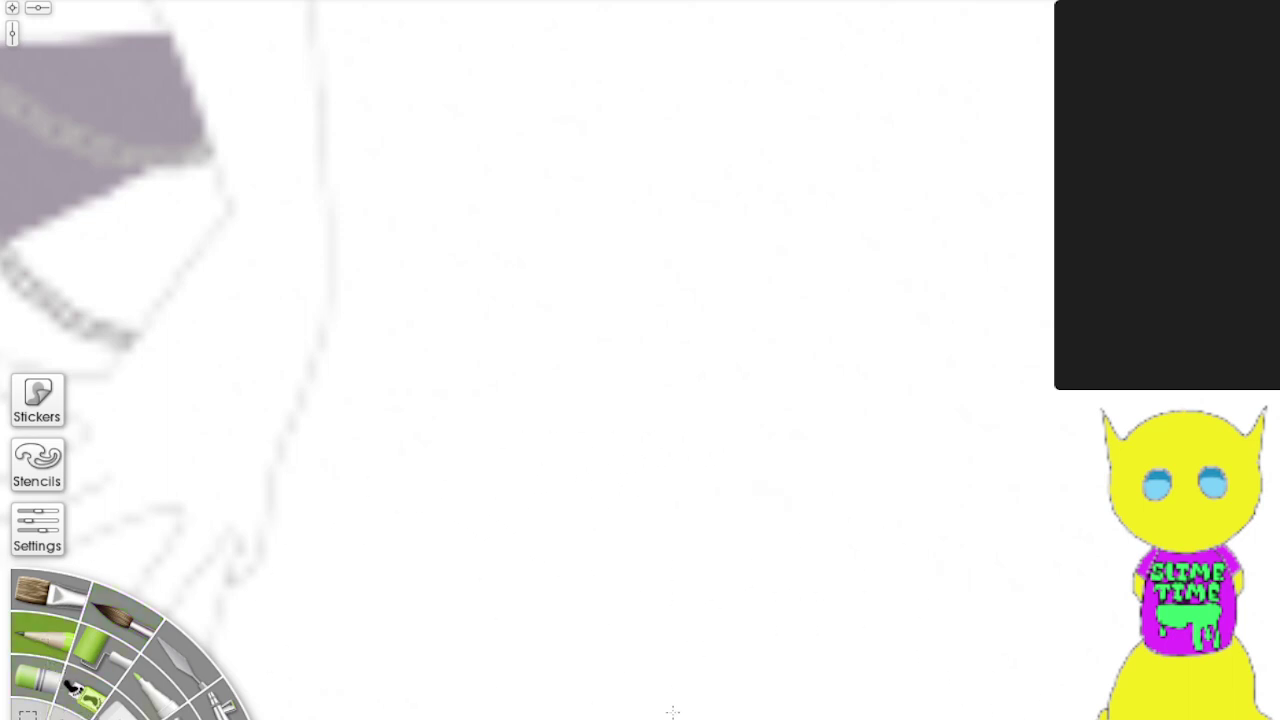
Step: Try a faint curved pencil stroke beside the left figure's hand and a teardrop-shaped loop on blank canvas, undoing each
{"action": "mouse_move", "coordinate": [674, 712]}
{"action": "left_mouse_down"}
{"action": "mouse_move", "coordinate": [711, 555]}
{"action": "mouse_move", "coordinate": [711, 474]}
{"action": "mouse_move", "coordinate": [688, 405]}
{"action": "left_mouse_up"}
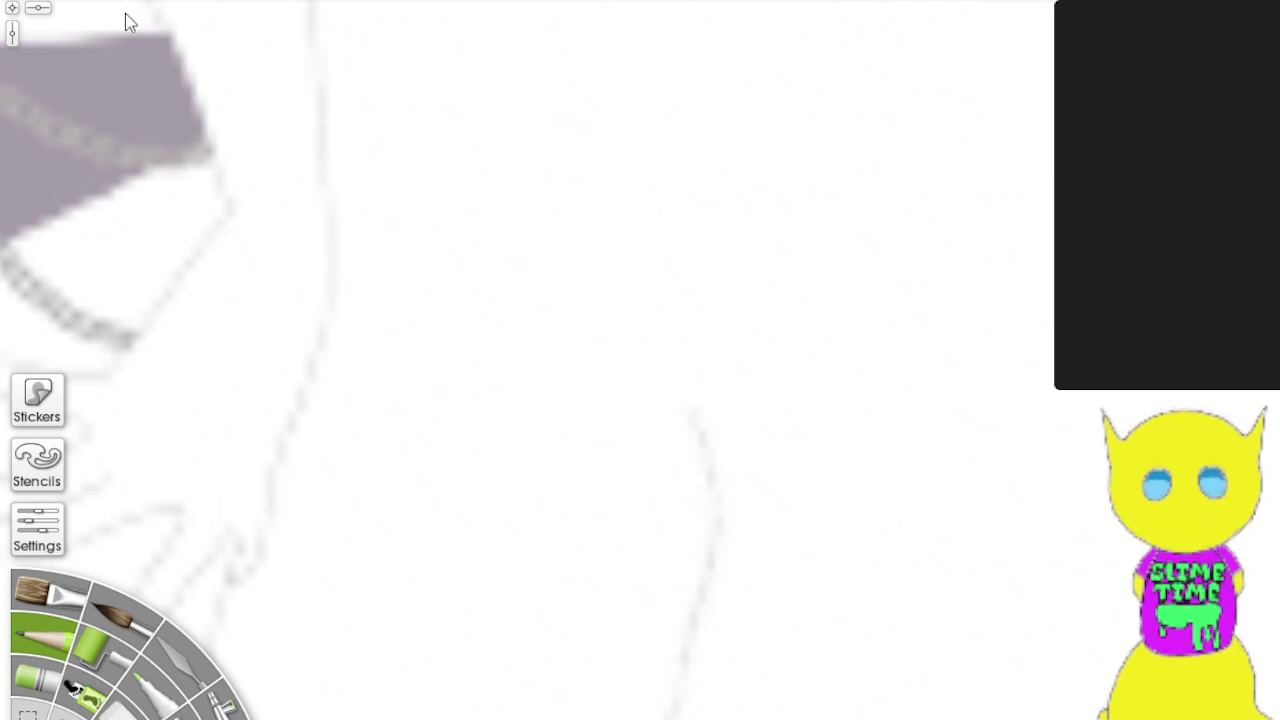
{"action": "key", "text": "ctrl+z"}
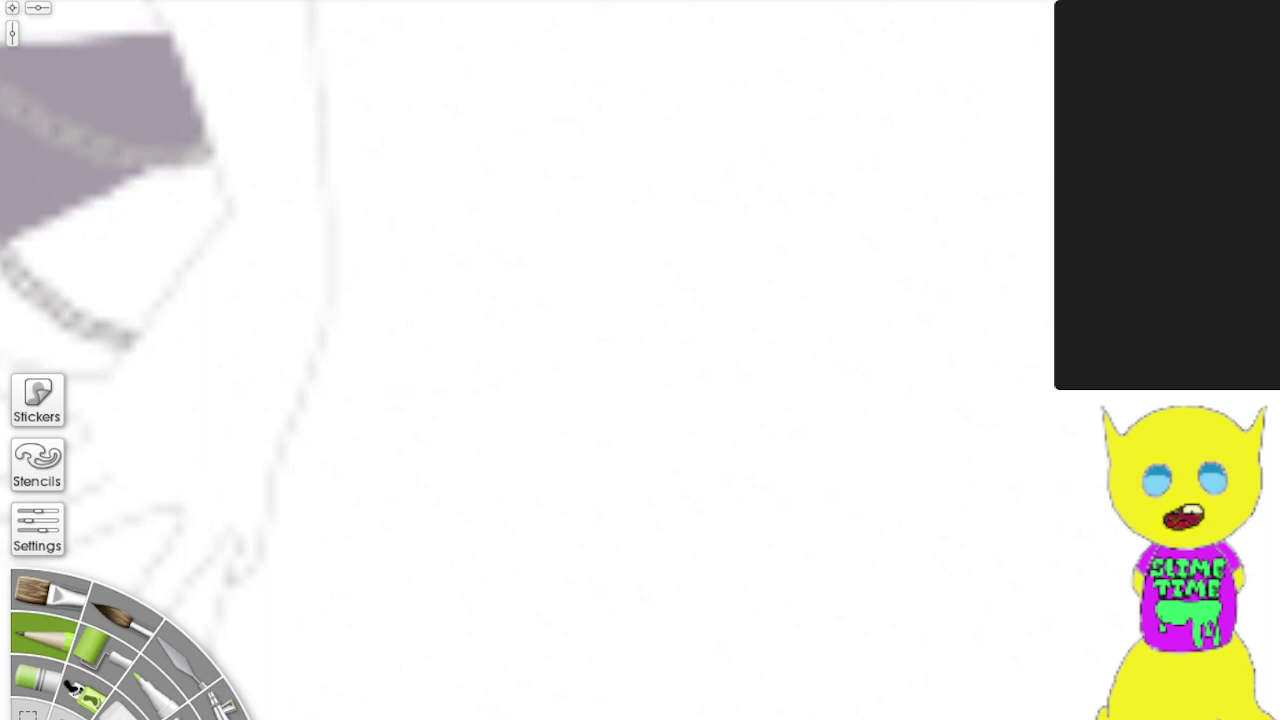
{"action": "left_click_drag", "start_coordinate": [791, 477], "coordinate": [849, 481]}
{"action": "left_click_drag", "start_coordinate": [200, 300], "coordinate": [1045, 532]}
{"action": "scroll", "coordinate": [580, 350], "scroll_direction": "down", "scroll_amount": 10}
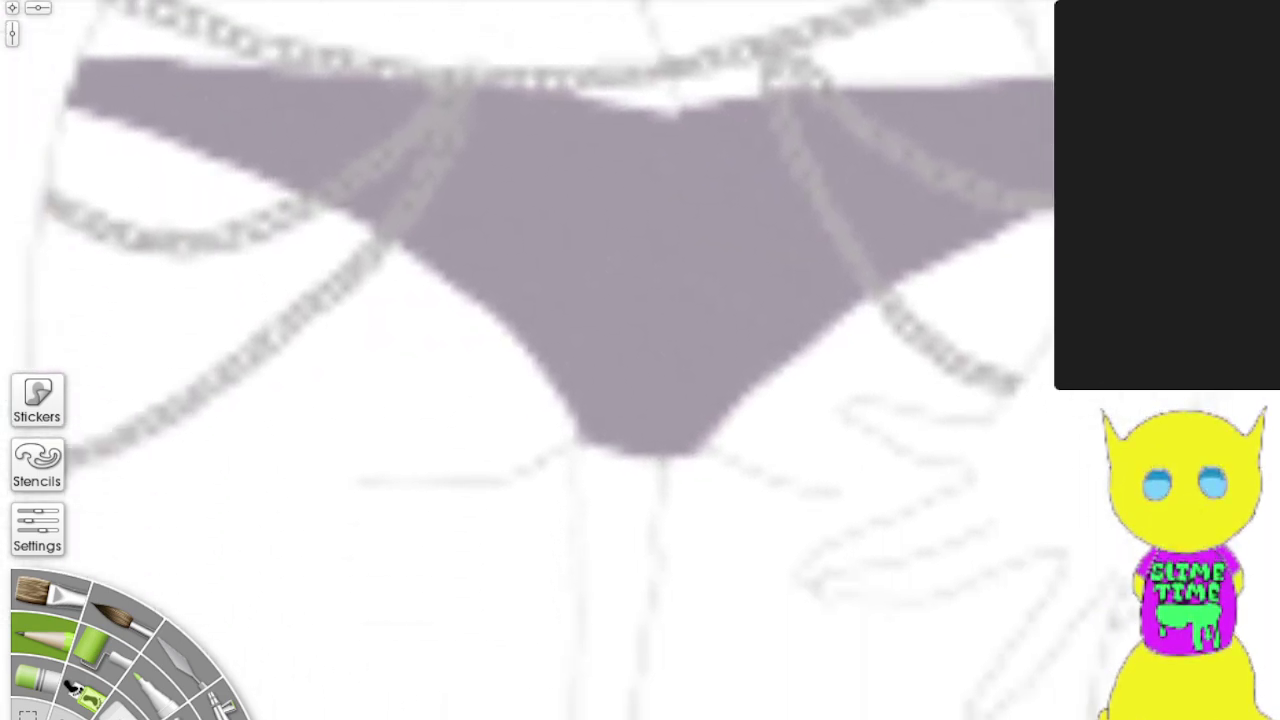
{"action": "scroll", "coordinate": [560, 360], "scroll_direction": "down", "scroll_amount": 6}
{"action": "scroll", "coordinate": [560, 360], "scroll_direction": "left", "scroll_amount": 6}
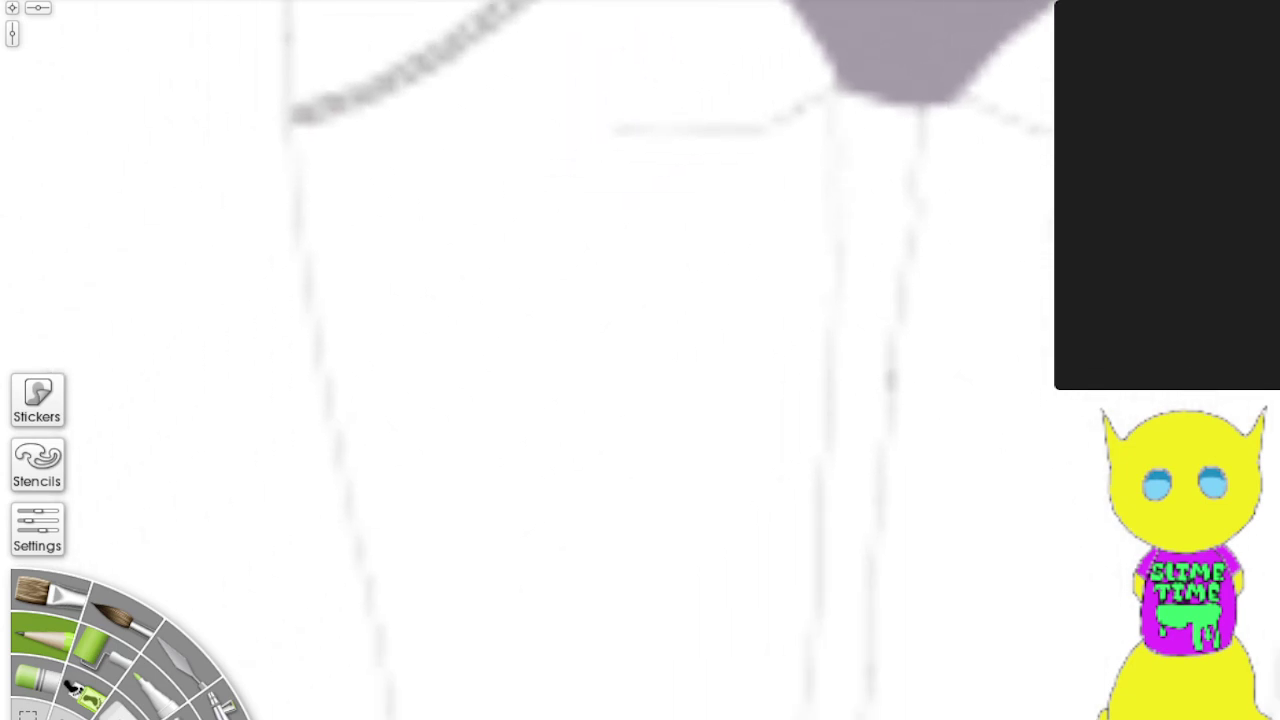
{"action": "scroll", "coordinate": [660, 360], "scroll_direction": "up", "scroll_amount": 7}
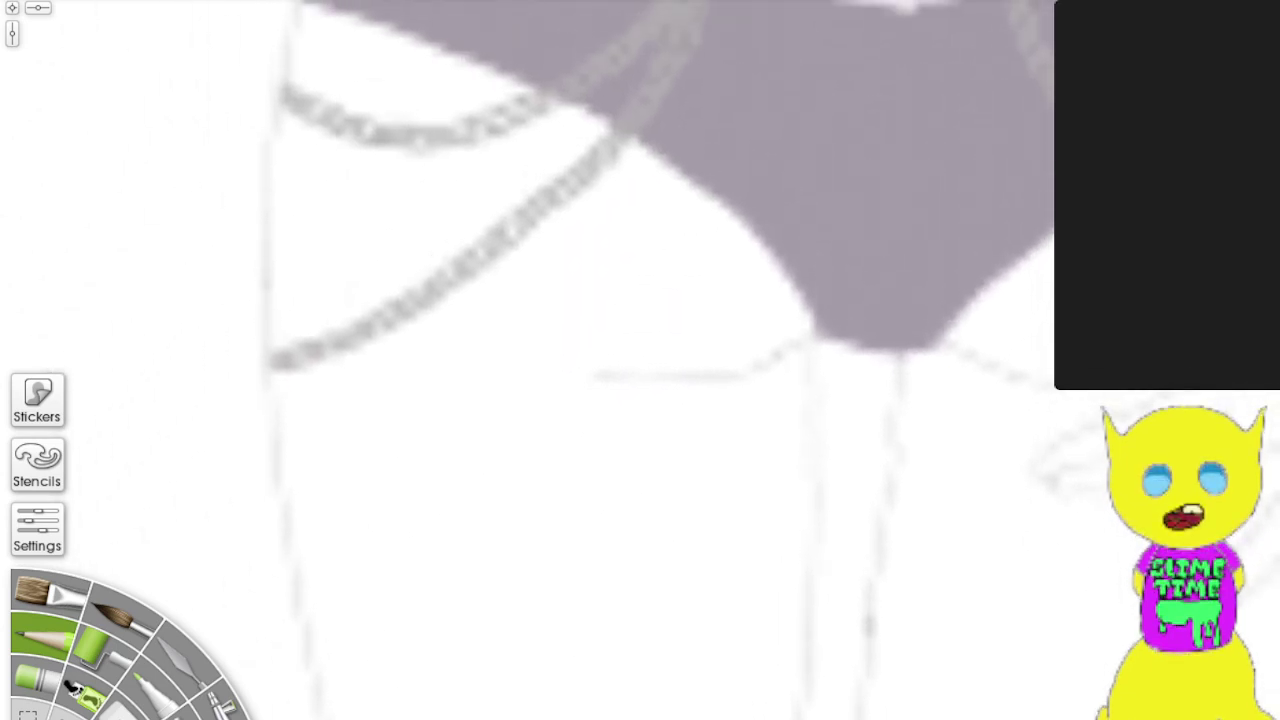
{"action": "scroll", "coordinate": [650, 360], "scroll_direction": "up", "scroll_amount": 7}
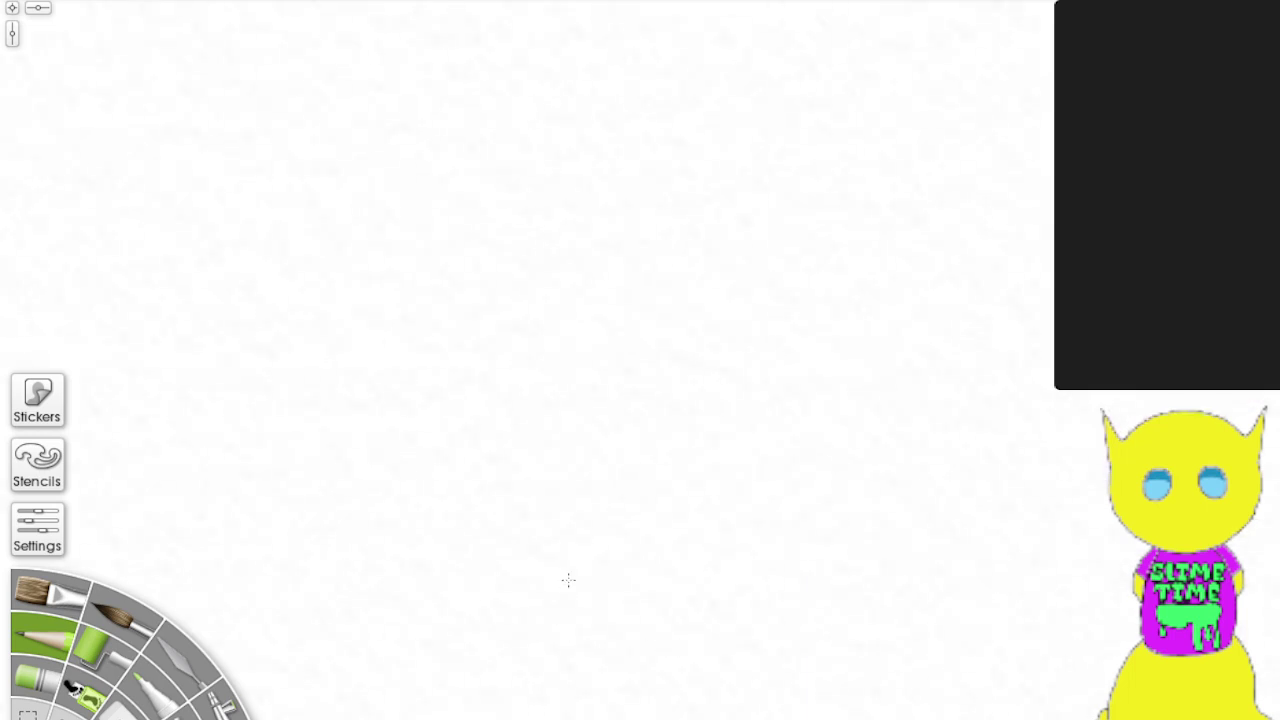
{"action": "mouse_move", "coordinate": [550, 575]}
{"action": "left_mouse_down"}
{"action": "mouse_move", "coordinate": [846, 449]}
{"action": "mouse_move", "coordinate": [947, 443]}
{"action": "mouse_move", "coordinate": [966, 586]}
{"action": "mouse_move", "coordinate": [679, 655]}
{"action": "mouse_move", "coordinate": [528, 594]}
{"action": "left_mouse_up"}
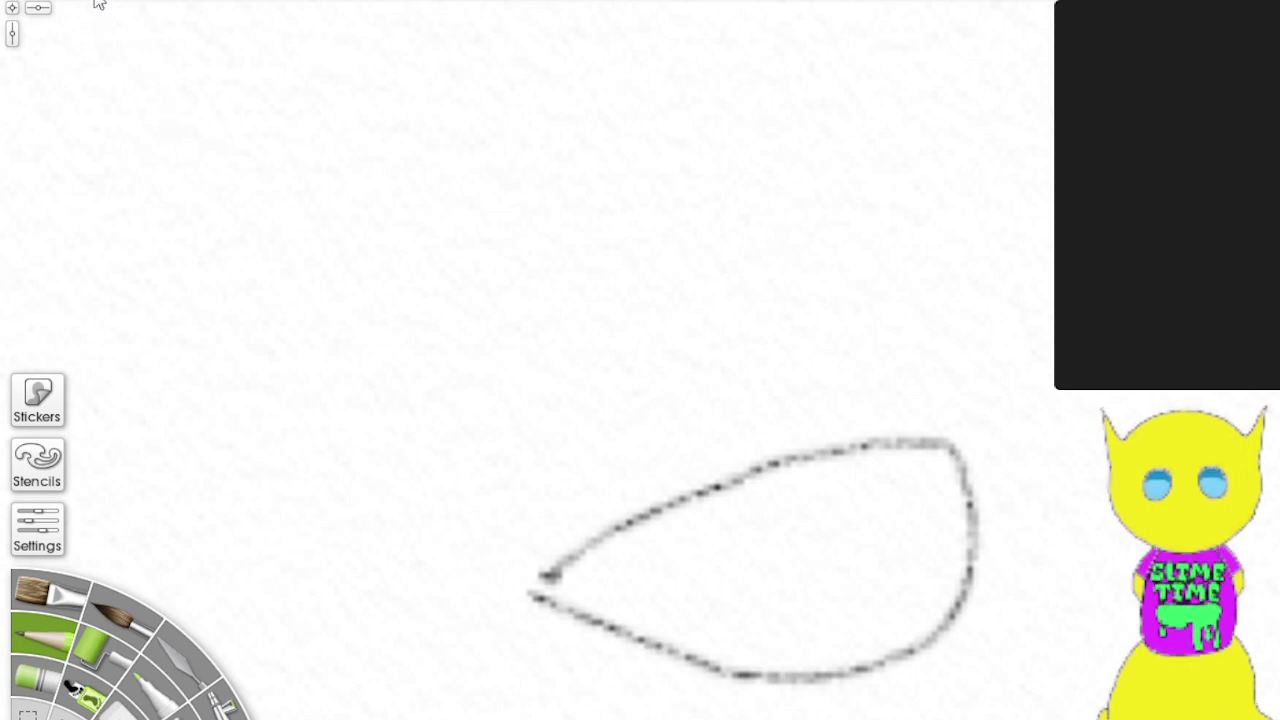
{"action": "key", "text": "ctrl+z"}
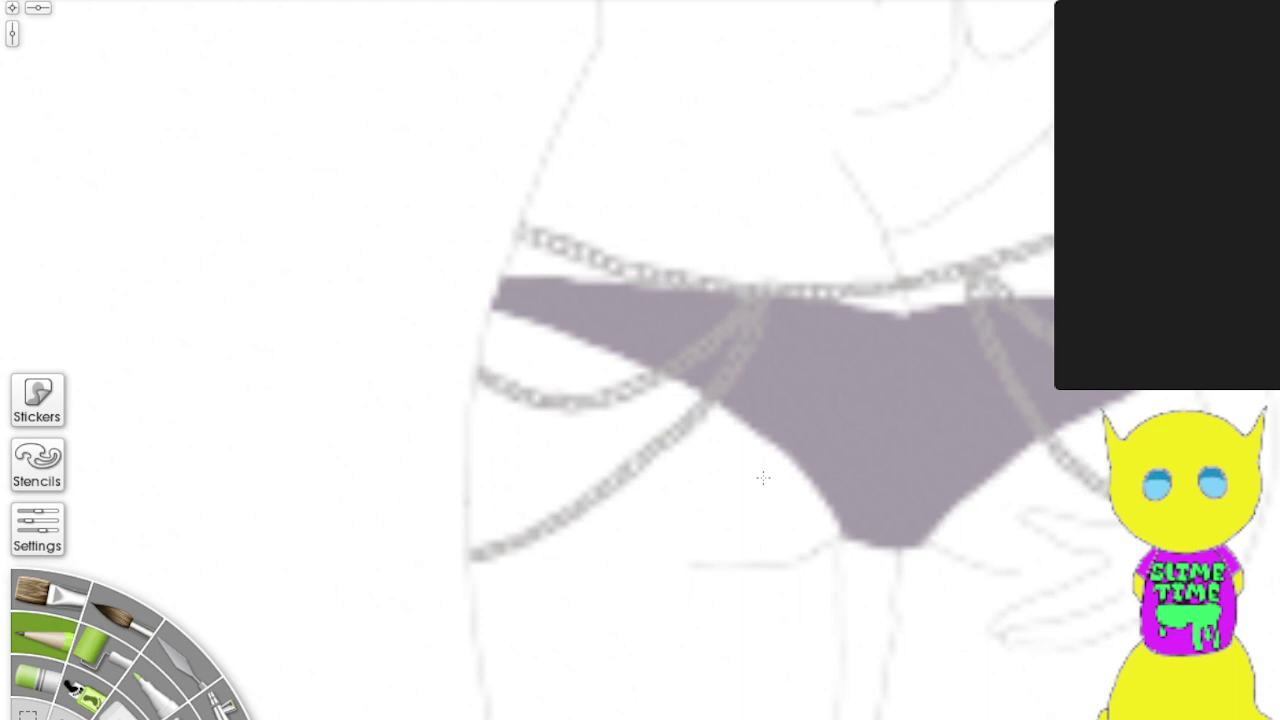
Step: Try a vertical pencil stroke over the left figure's dark bikini bottom and undo it
{"action": "scroll", "coordinate": [763, 478], "scroll_direction": "down", "scroll_amount": 1}
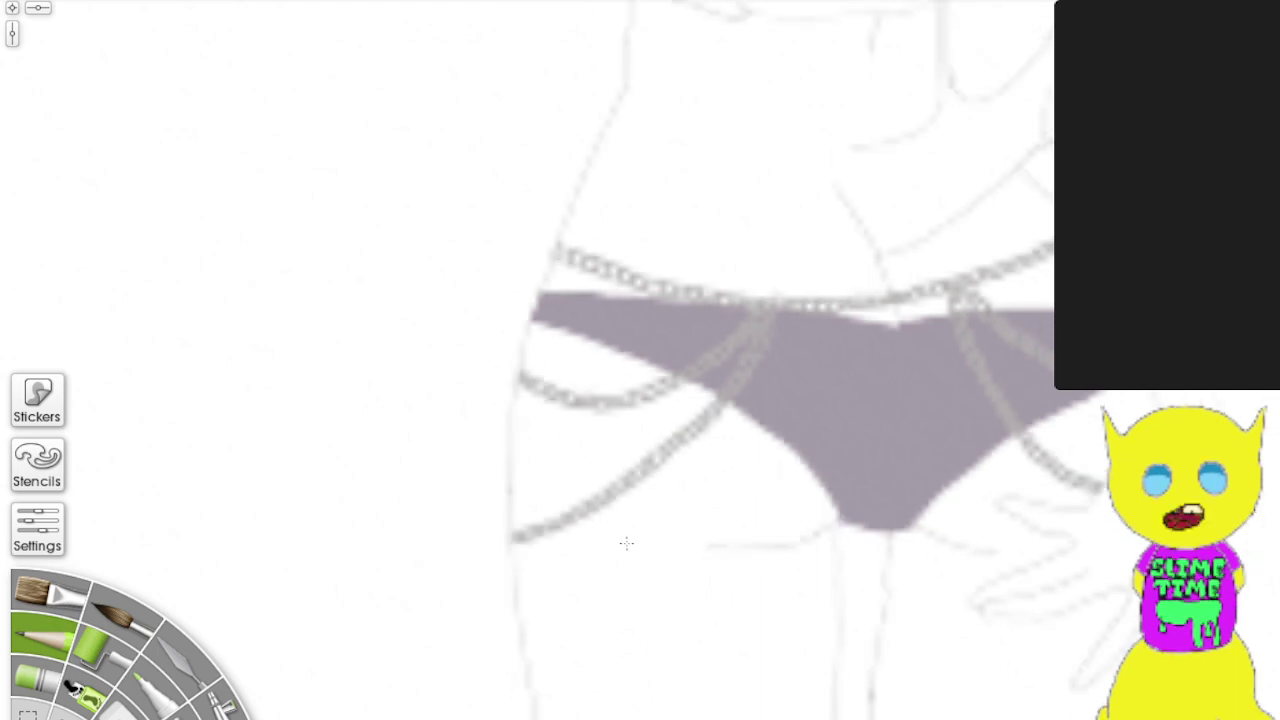
{"action": "left_click_drag", "start_coordinate": [941, 505], "coordinate": [937, 315]}
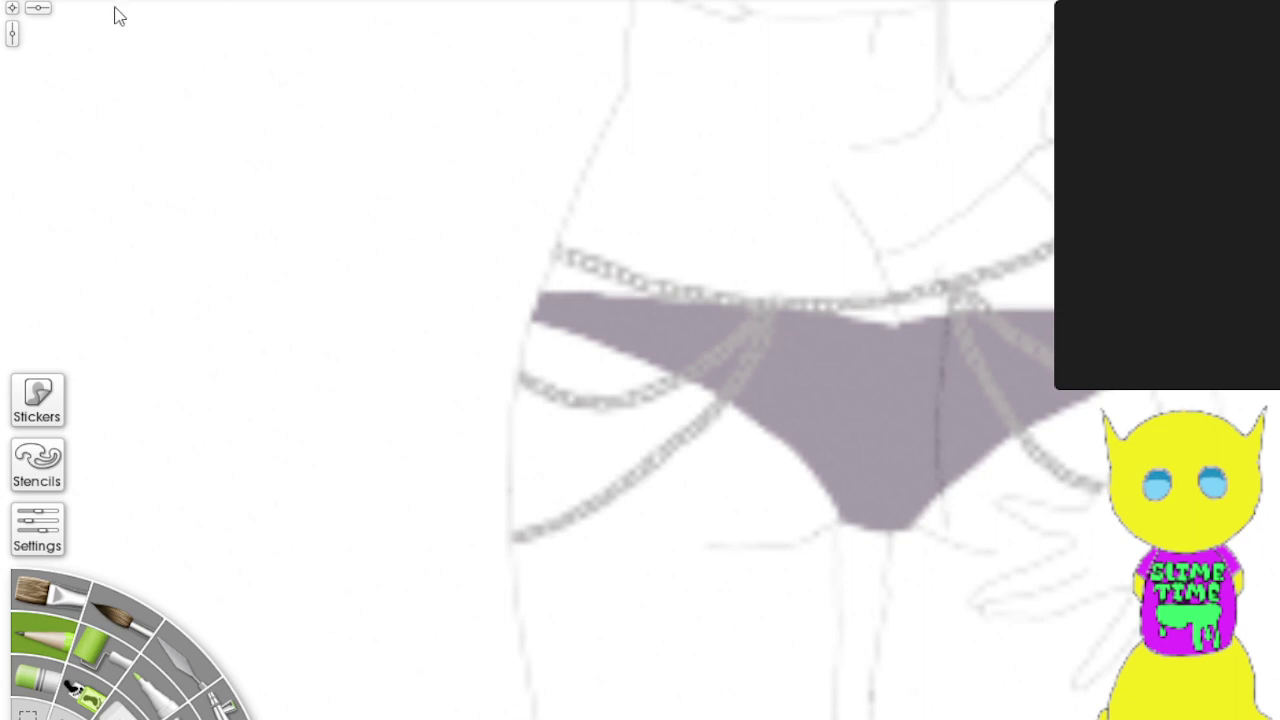
{"action": "key", "text": "ctrl+z"}
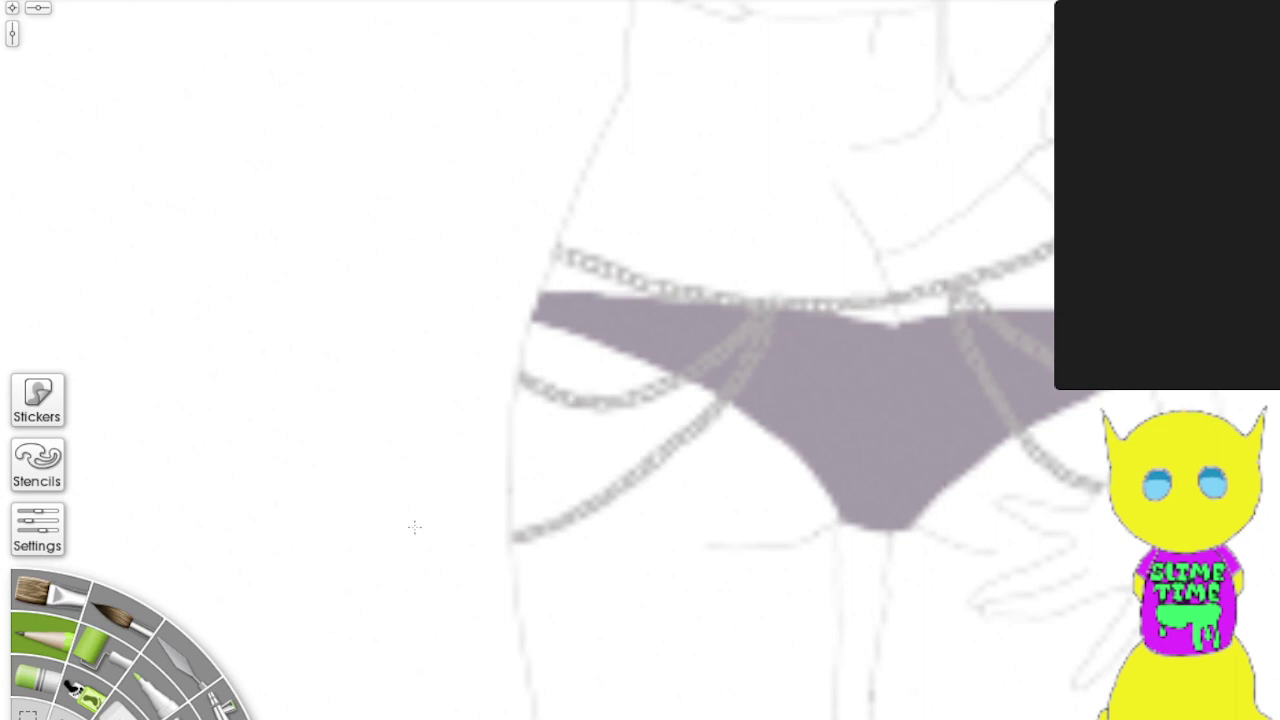
{"action": "left_click_drag", "start_coordinate": [414, 527], "coordinate": [520, 63]}
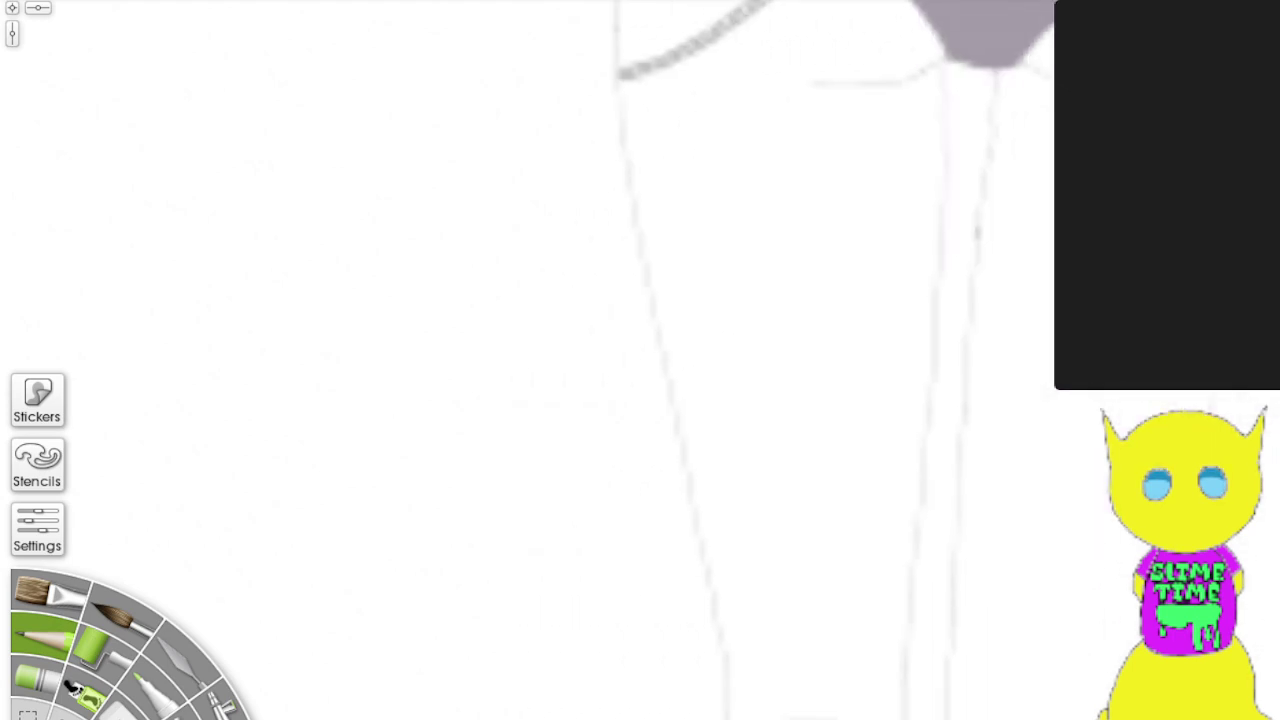
{"action": "scroll", "coordinate": [574, 479], "scroll_direction": "down", "scroll_amount": 3}
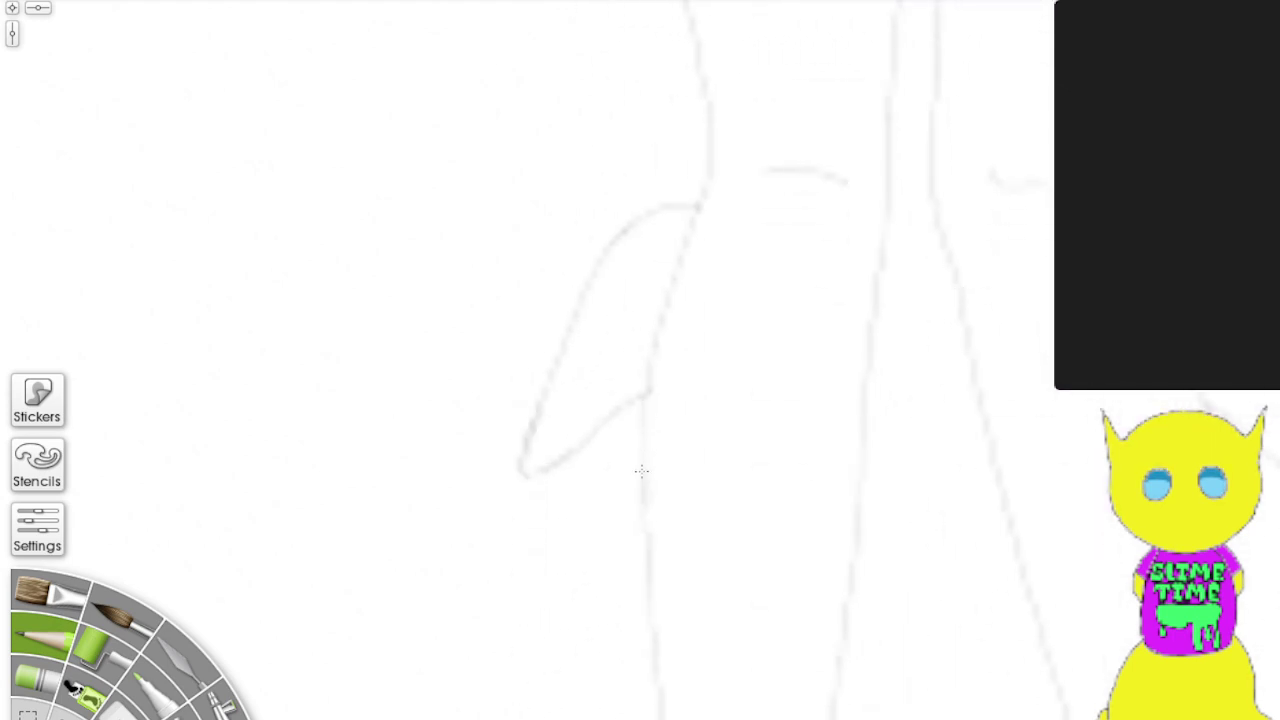
{"action": "scroll", "coordinate": [641, 471], "scroll_direction": "down", "scroll_amount": 5}
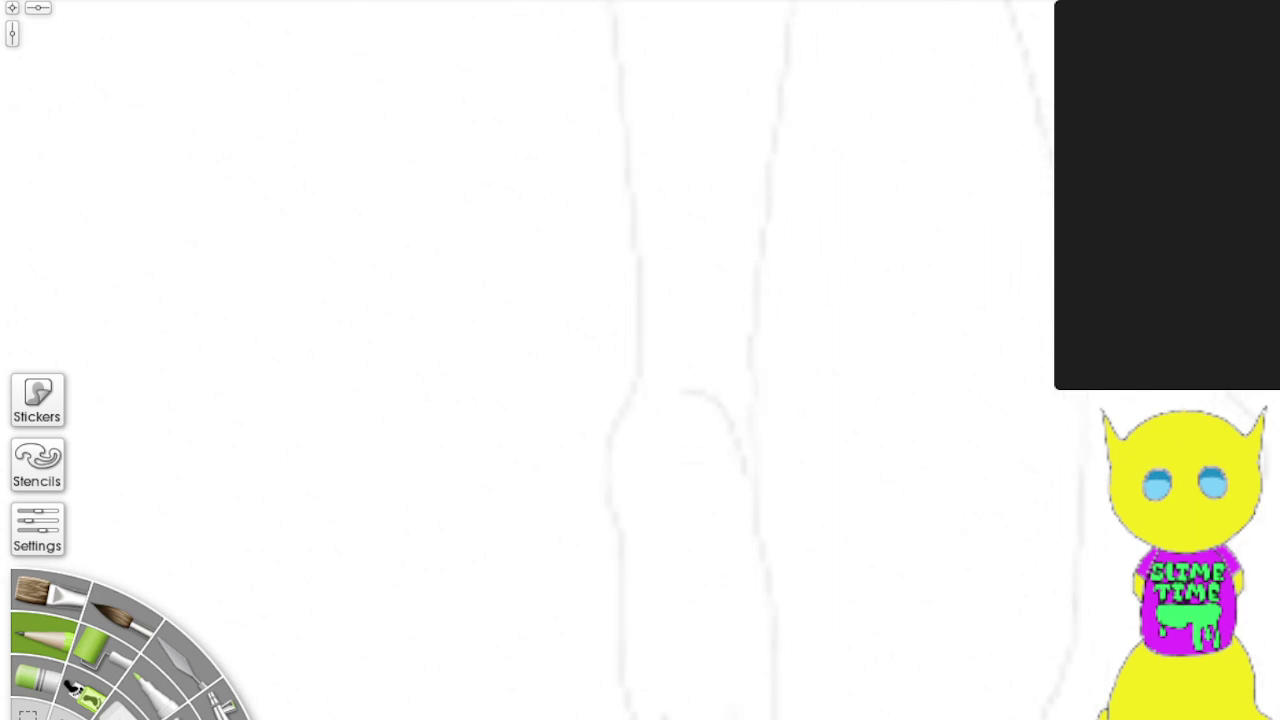
{"action": "scroll", "coordinate": [641, 471], "scroll_direction": "down", "scroll_amount": 2}
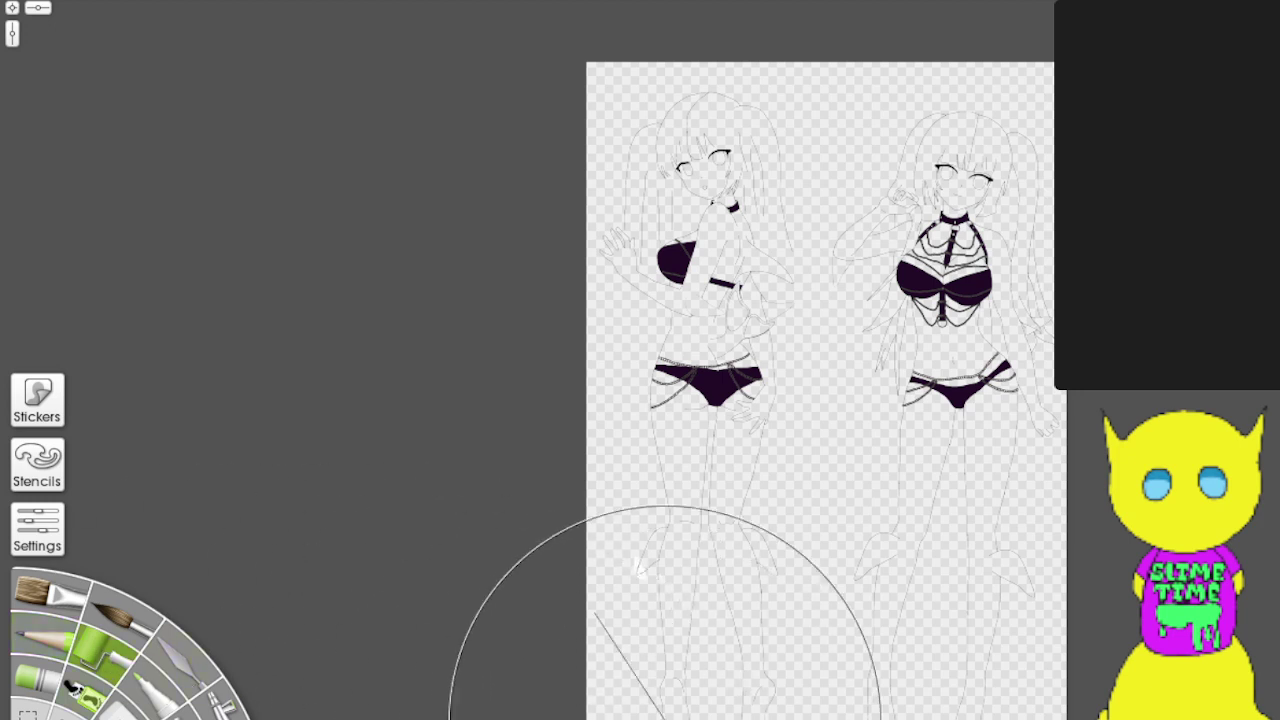
Step: Cover the transparent background behind both figures with solid white using a very large paint roller
{"action": "mouse_move", "coordinate": [625, 692]}
{"action": "left_mouse_down"}
{"action": "mouse_move", "coordinate": [738, 648]}
{"action": "mouse_move", "coordinate": [924, 645]}
{"action": "left_mouse_up"}
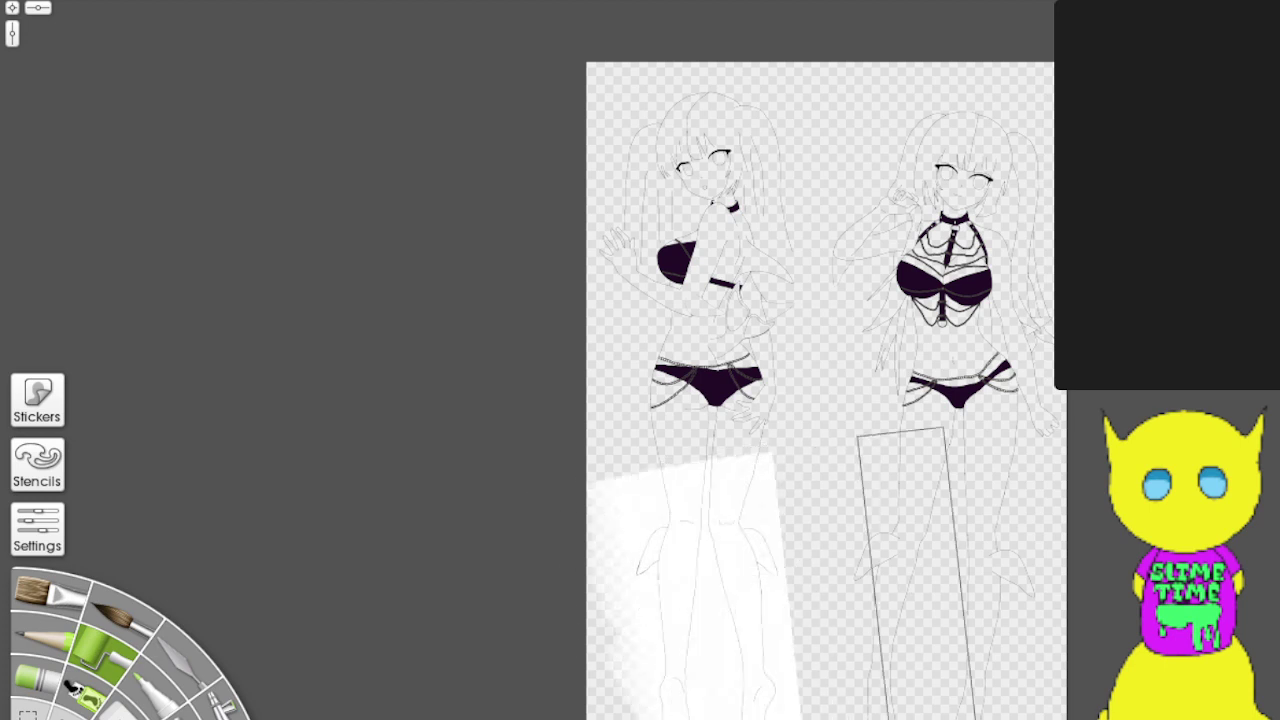
{"action": "mouse_move", "coordinate": [912, 575]}
{"action": "left_mouse_down"}
{"action": "mouse_move", "coordinate": [970, 315]}
{"action": "mouse_move", "coordinate": [860, 110]}
{"action": "mouse_move", "coordinate": [680, 110]}
{"action": "mouse_move", "coordinate": [640, 250]}
{"action": "mouse_move", "coordinate": [694, 551]}
{"action": "mouse_move", "coordinate": [586, 712]}
{"action": "mouse_move", "coordinate": [610, 718]}
{"action": "left_mouse_up"}
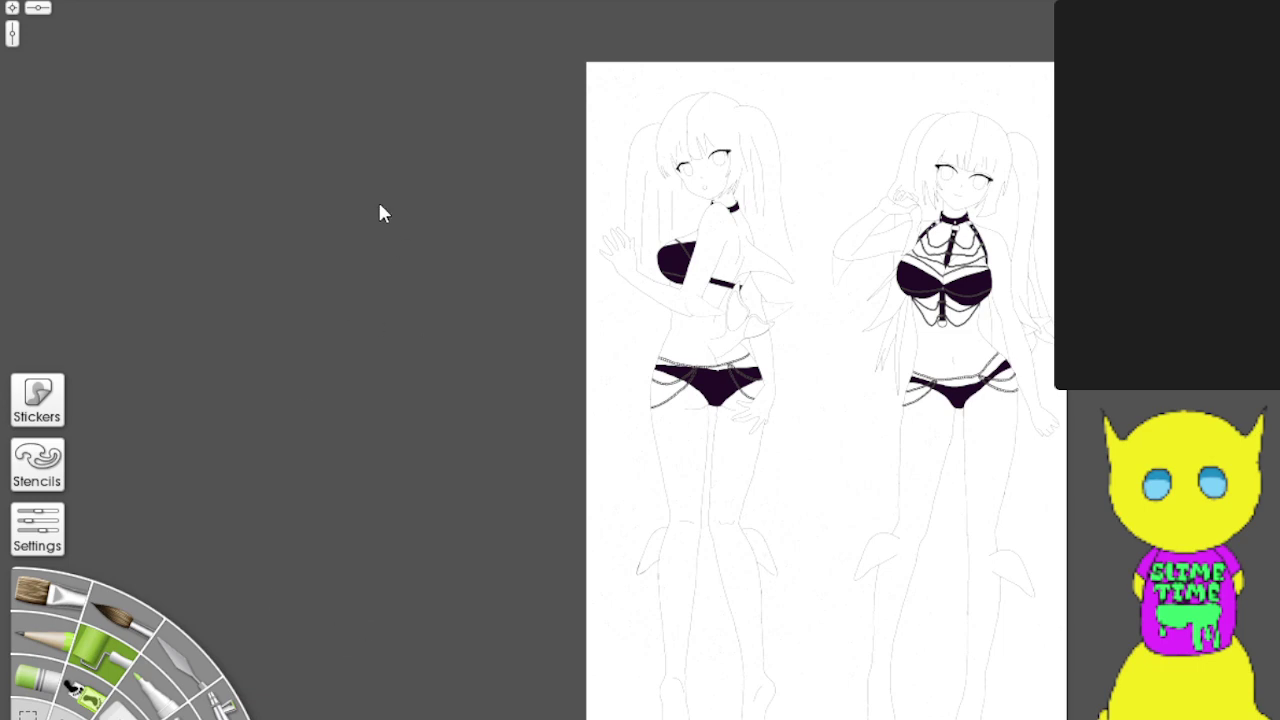
Step: Switch to the Pencil and examine the left figure's line art up close from the hips down to the foot
{"action": "scroll", "coordinate": [366, 334], "scroll_direction": "up", "scroll_amount": 10}
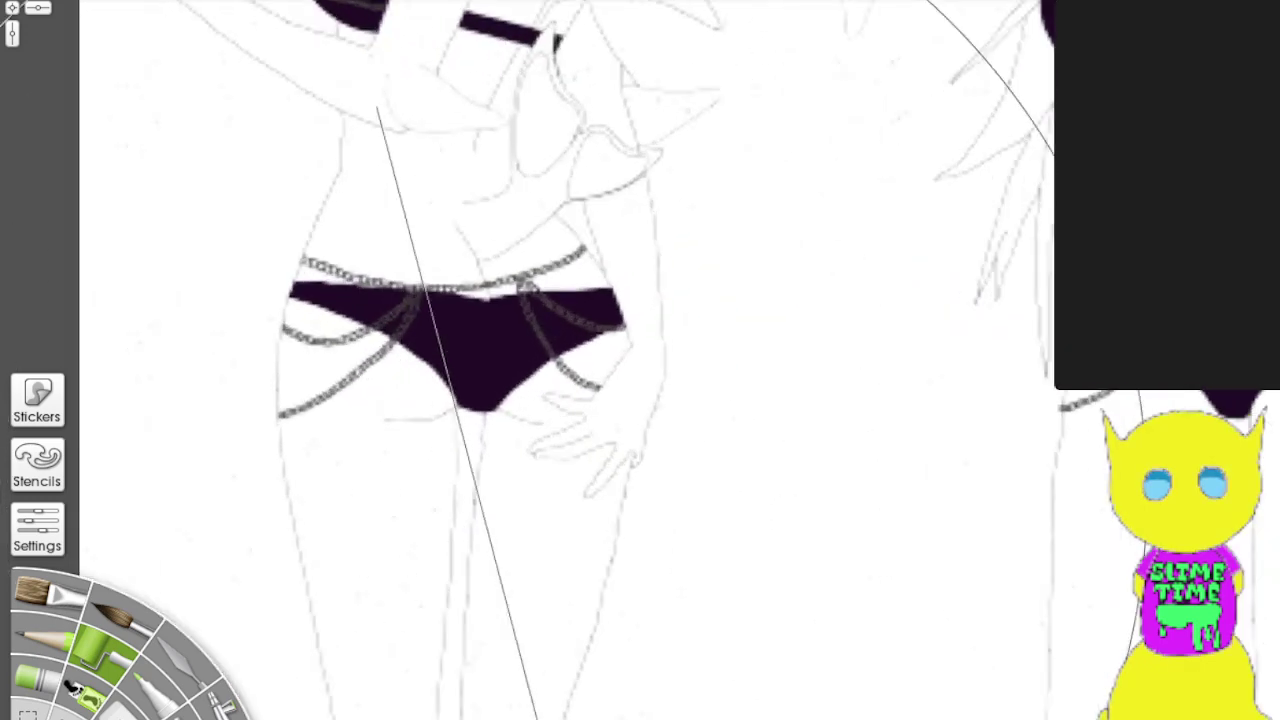
{"action": "scroll", "coordinate": [700, 350], "scroll_direction": "up", "scroll_amount": 5}
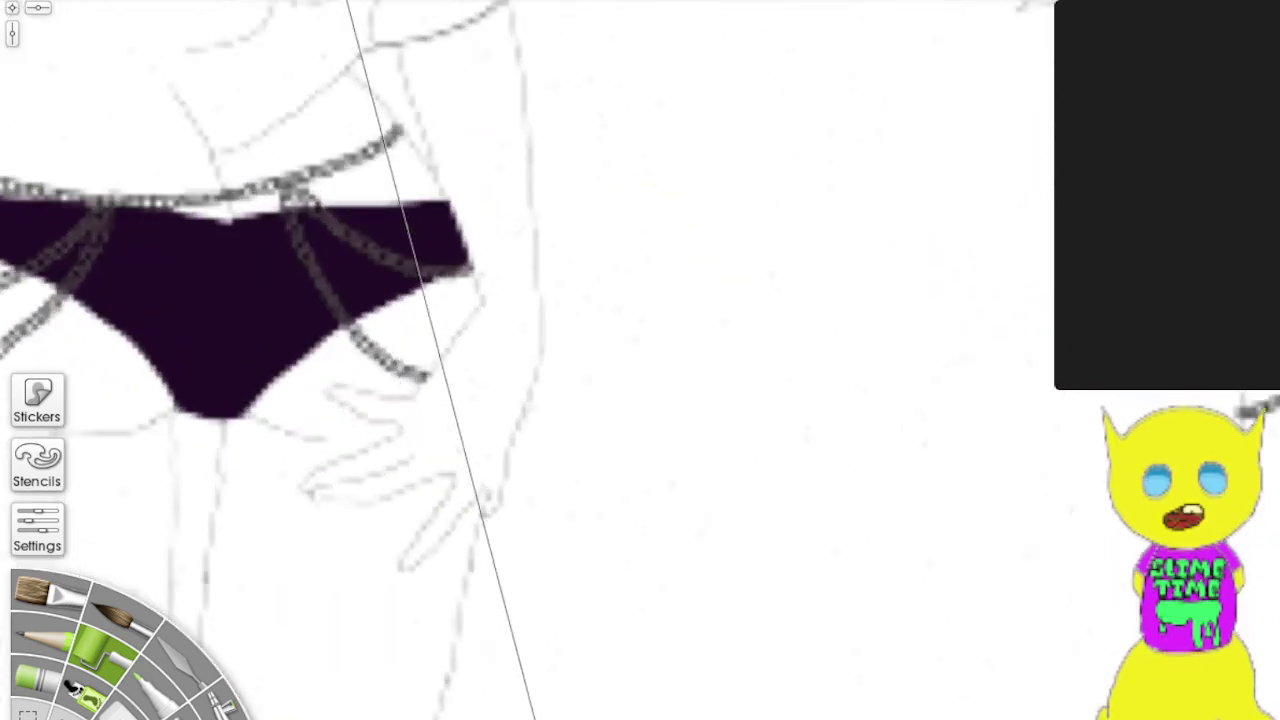
{"action": "scroll", "coordinate": [790, 393], "scroll_direction": "up", "scroll_amount": 3}
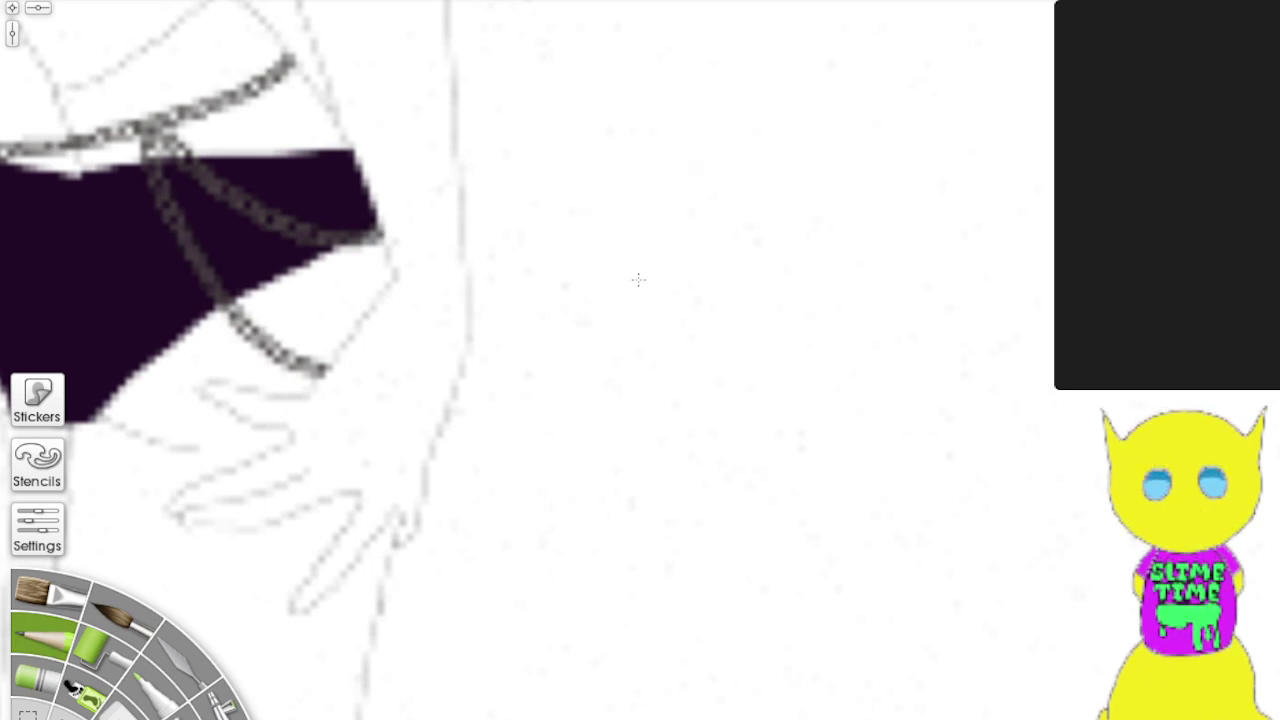
{"action": "mouse_move", "coordinate": [420, 340]}
{"action": "left_mouse_down"}
{"action": "mouse_move", "coordinate": [631, 380]}
{"action": "mouse_move", "coordinate": [1033, 283]}
{"action": "left_mouse_up"}
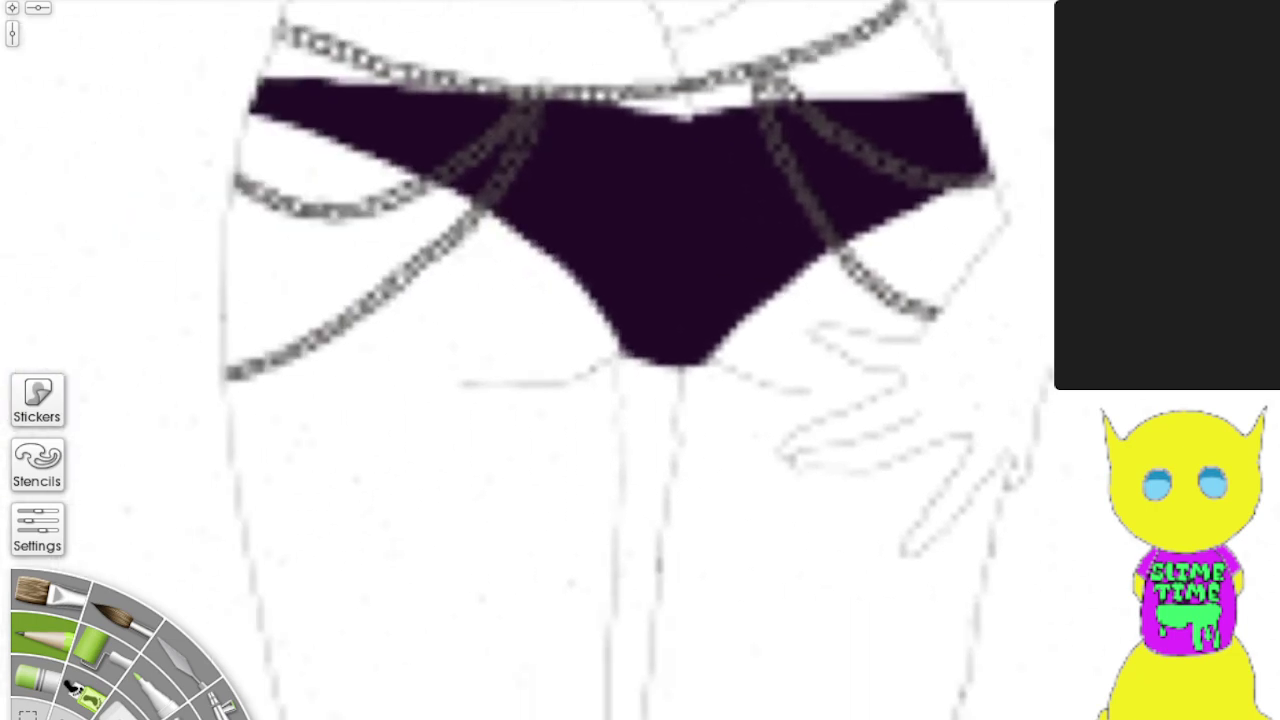
{"action": "left_click_drag", "start_coordinate": [700, 500], "coordinate": [918, 196]}
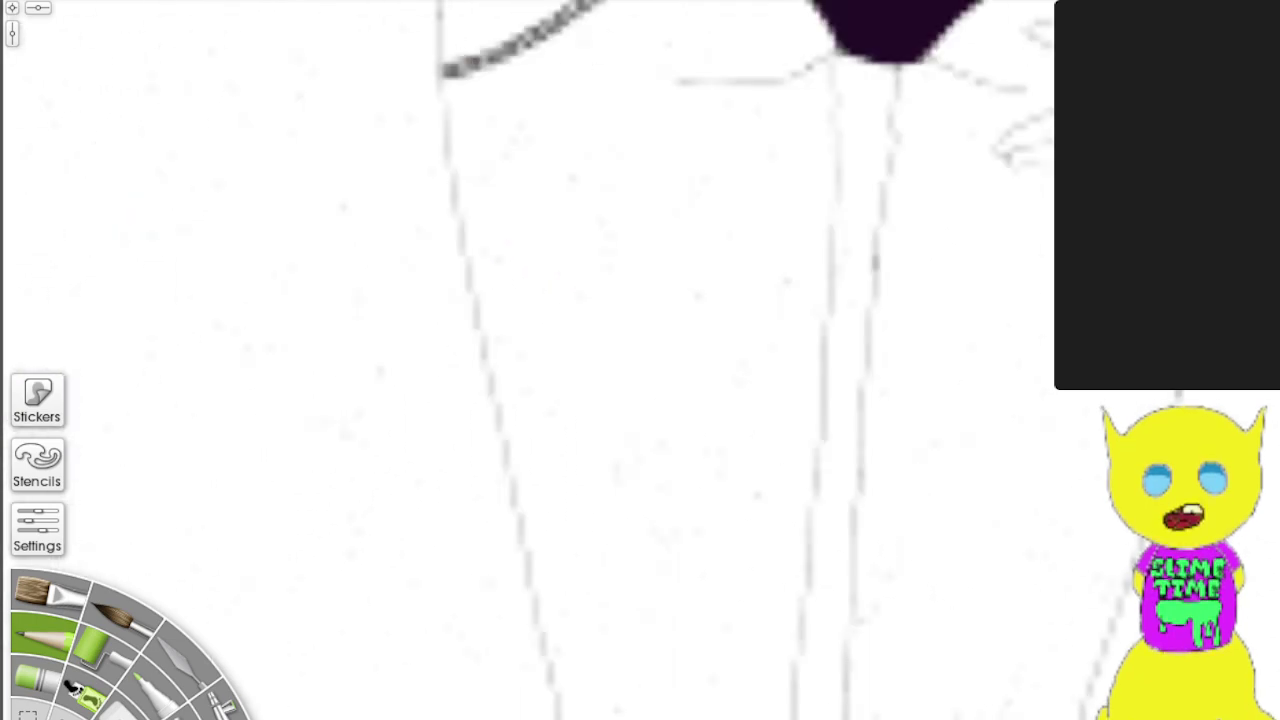
{"action": "left_click_drag", "start_coordinate": [600, 710], "coordinate": [719, 8]}
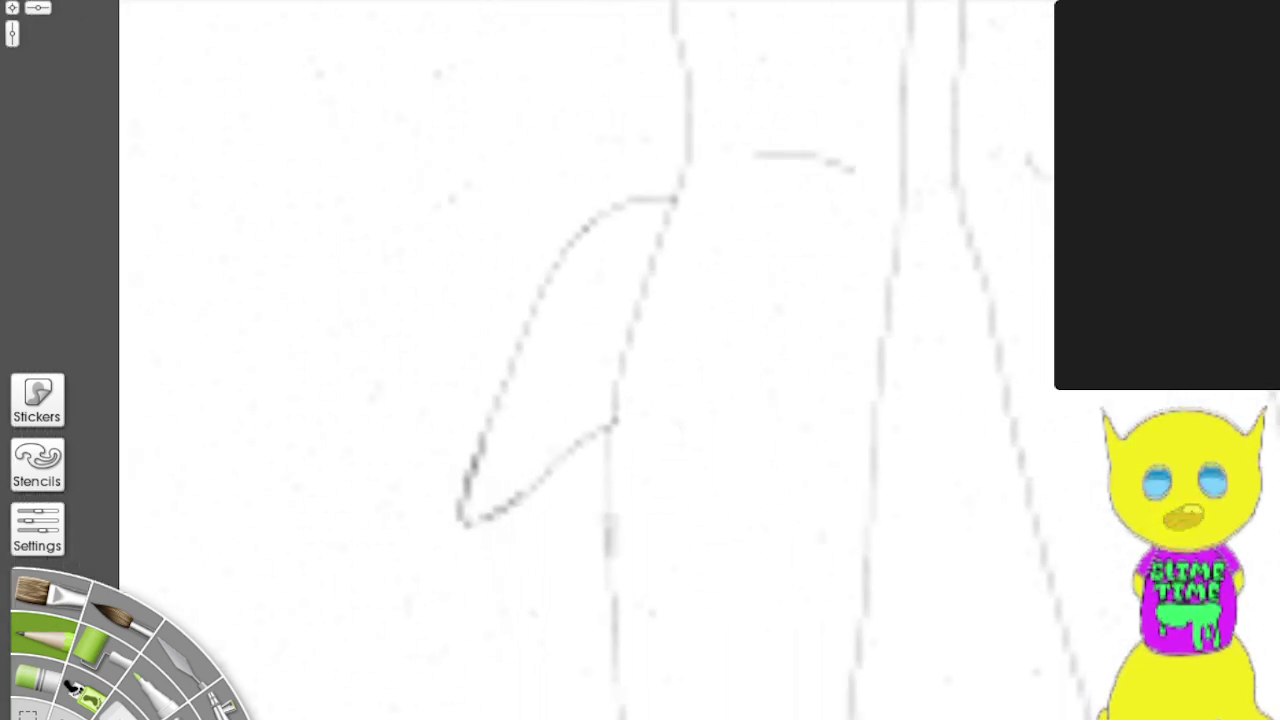
{"action": "left_click_drag", "start_coordinate": [653, 529], "coordinate": [584, 449]}
{"action": "mouse_move", "coordinate": [467, 706]}
{"action": "left_mouse_down"}
{"action": "mouse_move", "coordinate": [509, 500]}
{"action": "mouse_move", "coordinate": [554, 53]}
{"action": "left_mouse_up"}
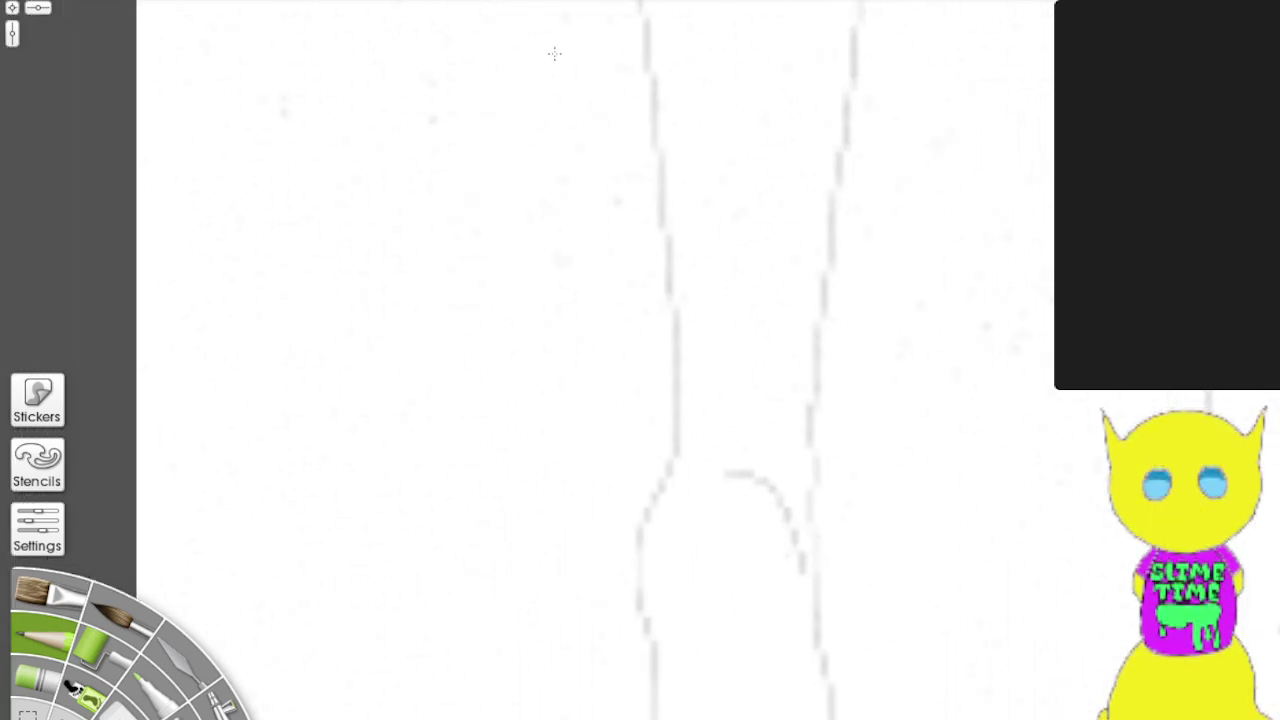
{"action": "mouse_move", "coordinate": [574, 608]}
{"action": "left_mouse_down"}
{"action": "mouse_move", "coordinate": [604, 352]}
{"action": "mouse_move", "coordinate": [501, 329]}
{"action": "mouse_move", "coordinate": [459, 347]}
{"action": "left_mouse_up"}
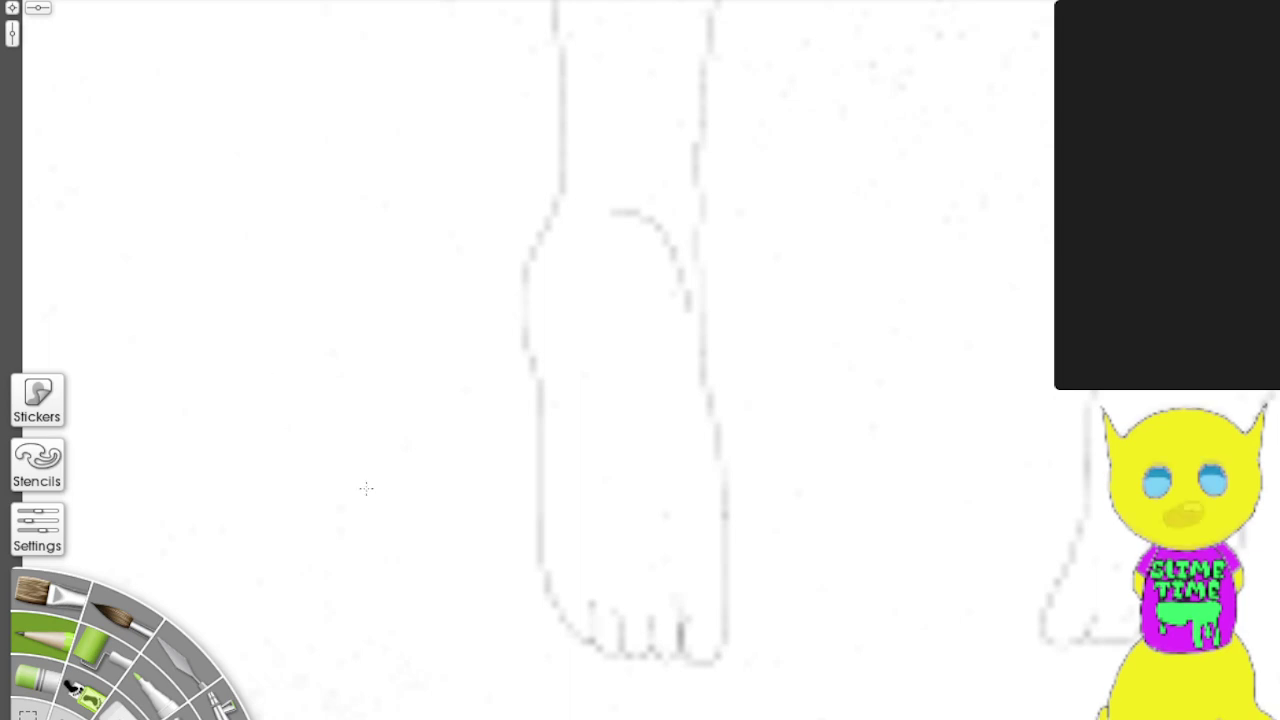
{"action": "left_click_drag", "start_coordinate": [366, 488], "coordinate": [346, 612]}
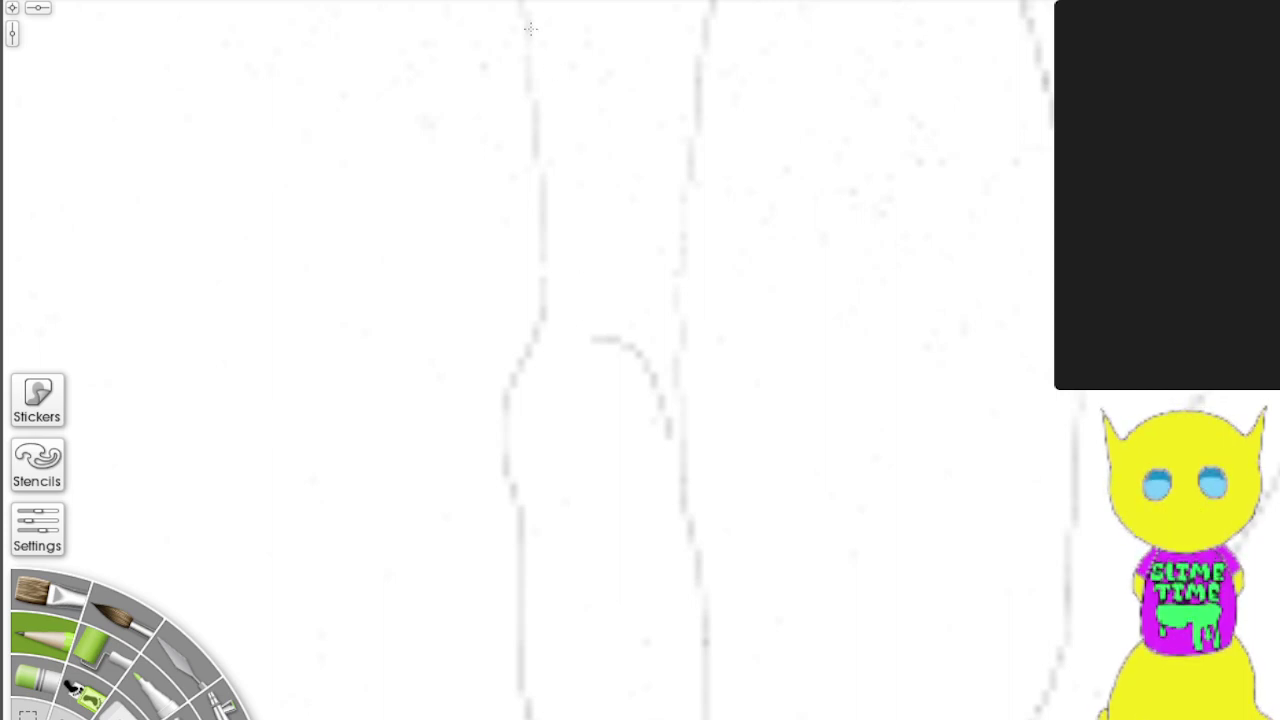
Step: Try tracing the left figure's ankle and heel outline and the ankle arc with dark, rough pencil strokes
{"action": "left_click_drag", "start_coordinate": [528, 12], "coordinate": [540, 262]}
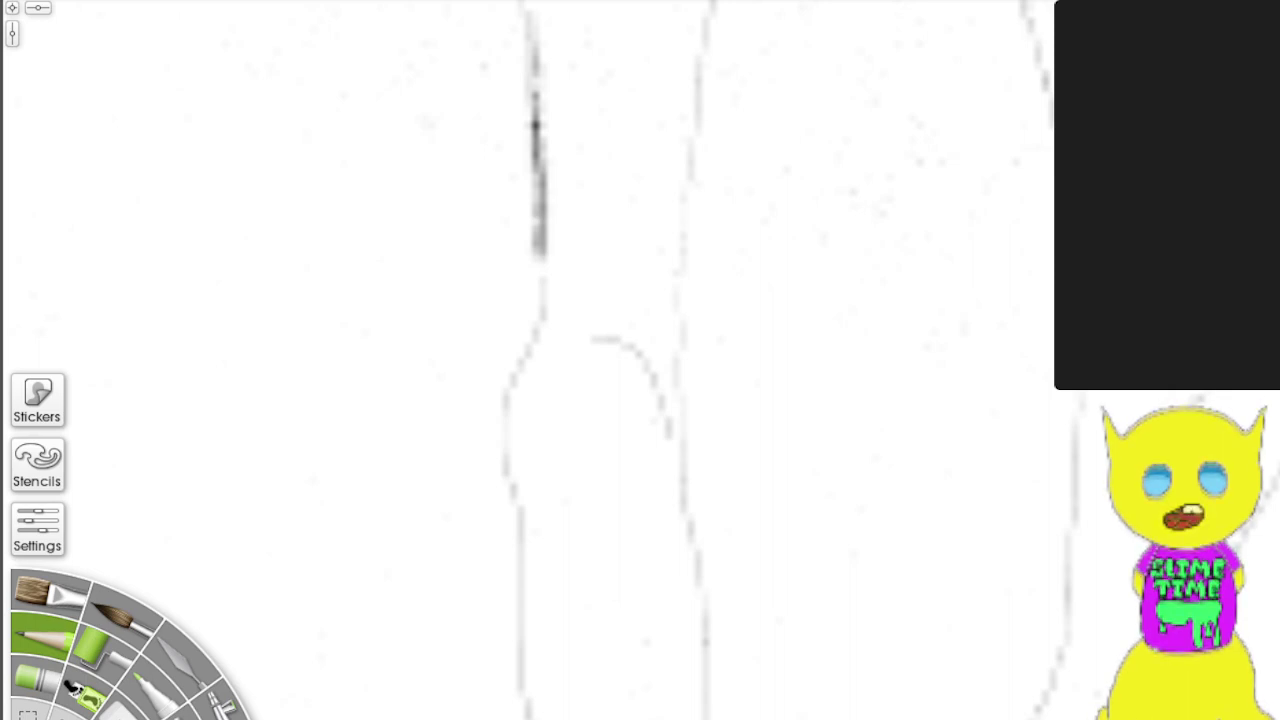
{"action": "left_click_drag", "start_coordinate": [524, 18], "coordinate": [532, 172]}
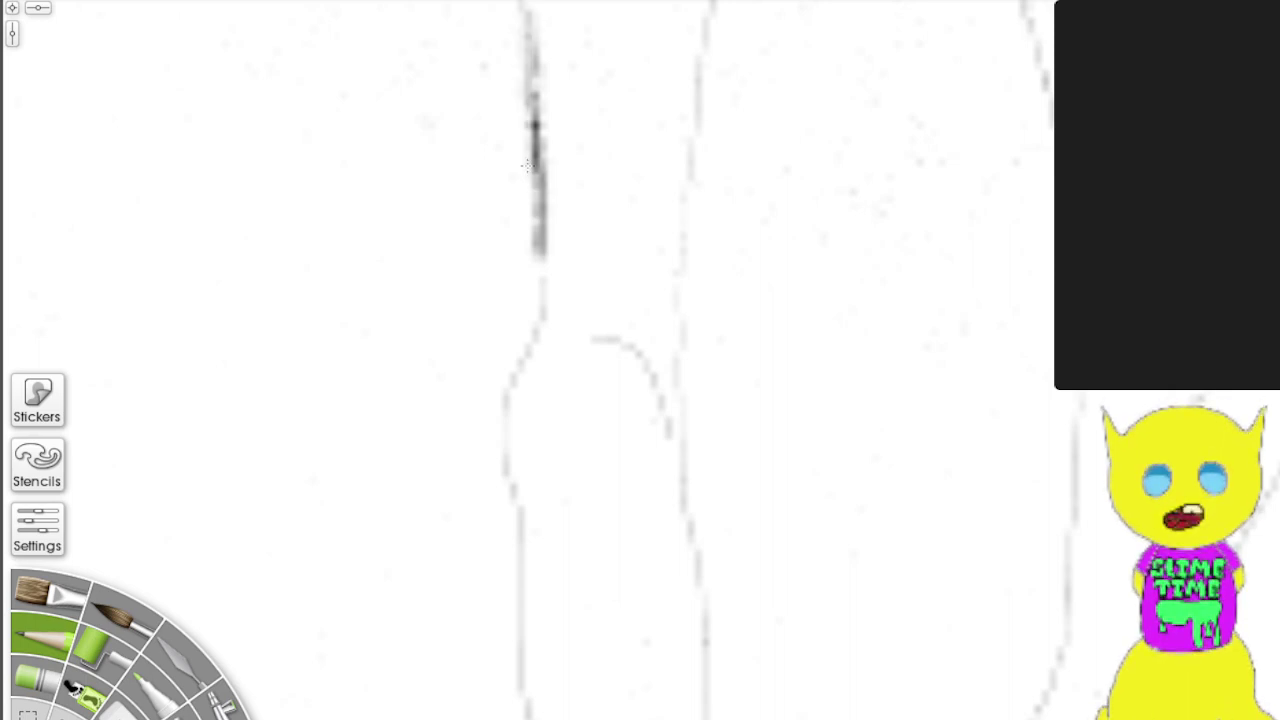
{"action": "mouse_move", "coordinate": [525, 42]}
{"action": "left_mouse_down"}
{"action": "mouse_move", "coordinate": [540, 246]}
{"action": "mouse_move", "coordinate": [530, 354]}
{"action": "left_mouse_up"}
{"action": "mouse_move", "coordinate": [518, 354]}
{"action": "left_mouse_down"}
{"action": "mouse_move", "coordinate": [487, 488]}
{"action": "mouse_move", "coordinate": [530, 565]}
{"action": "left_mouse_up"}
{"action": "mouse_move", "coordinate": [500, 478]}
{"action": "left_mouse_down"}
{"action": "mouse_move", "coordinate": [520, 568]}
{"action": "mouse_move", "coordinate": [522, 535]}
{"action": "mouse_move", "coordinate": [509, 635]}
{"action": "mouse_move", "coordinate": [517, 614]}
{"action": "mouse_move", "coordinate": [515, 718]}
{"action": "left_mouse_up"}
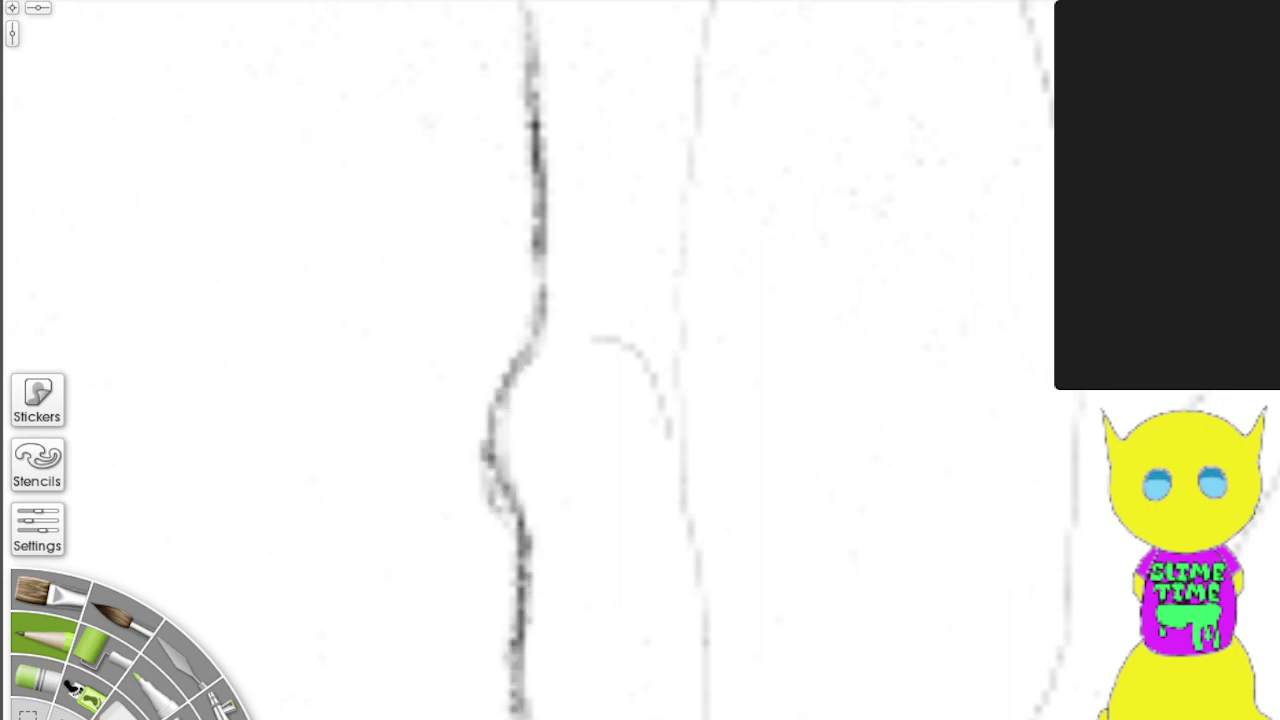
{"action": "mouse_move", "coordinate": [571, 331]}
{"action": "left_mouse_down"}
{"action": "mouse_move", "coordinate": [642, 368]}
{"action": "mouse_move", "coordinate": [681, 437]}
{"action": "mouse_move", "coordinate": [713, 719]}
{"action": "left_mouse_up"}
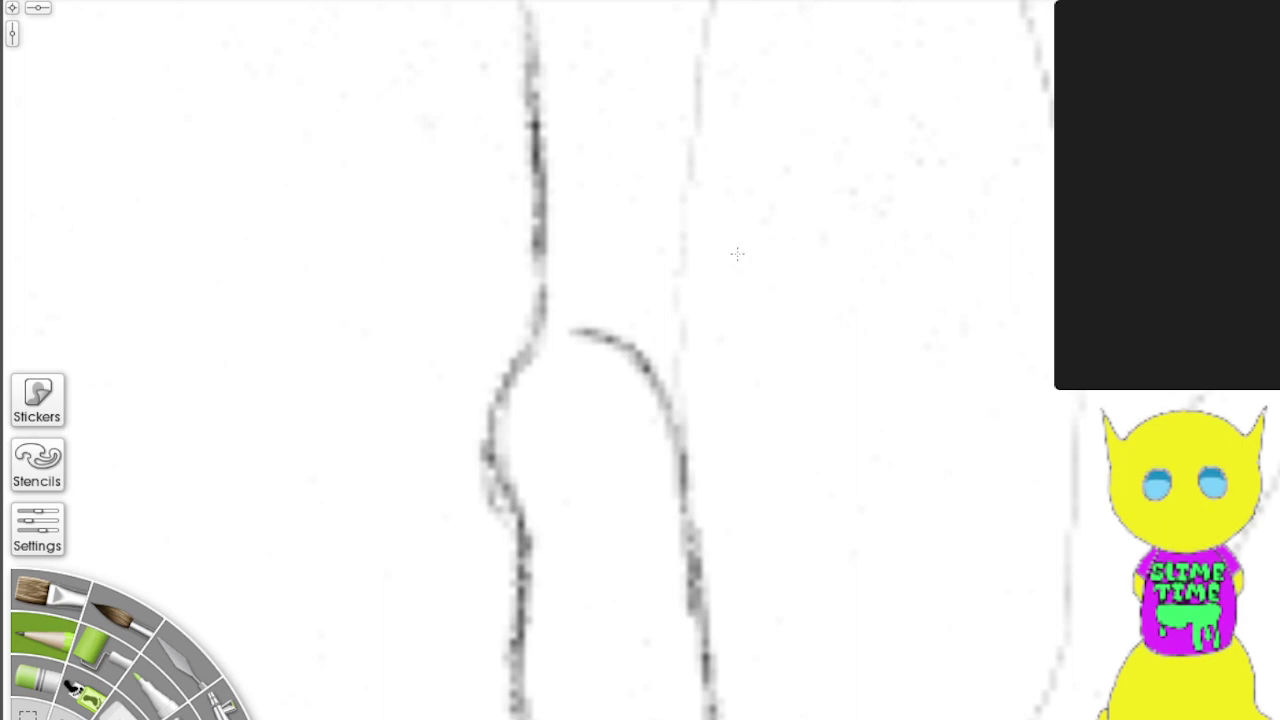
{"action": "mouse_move", "coordinate": [715, 18]}
{"action": "left_mouse_down"}
{"action": "mouse_move", "coordinate": [693, 104]}
{"action": "mouse_move", "coordinate": [697, 392]}
{"action": "mouse_move", "coordinate": [680, 426]}
{"action": "mouse_move", "coordinate": [712, 3]}
{"action": "left_mouse_up"}
{"action": "left_click_drag", "start_coordinate": [532, 62], "coordinate": [522, 3]}
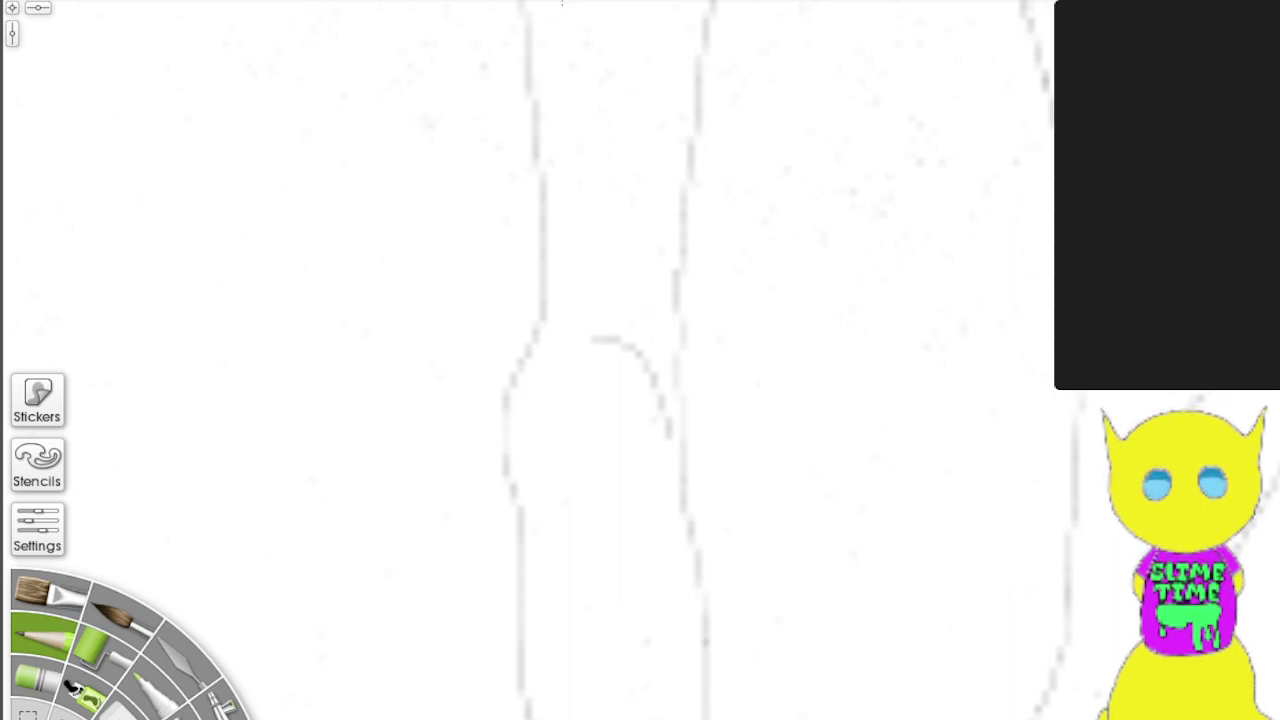
Step: Trace both sides of the left figure's lower leg, ankle and upper foot plus the ankle arc with thin pencil strokes
{"action": "left_click_drag", "start_coordinate": [520, 10], "coordinate": [540, 320]}
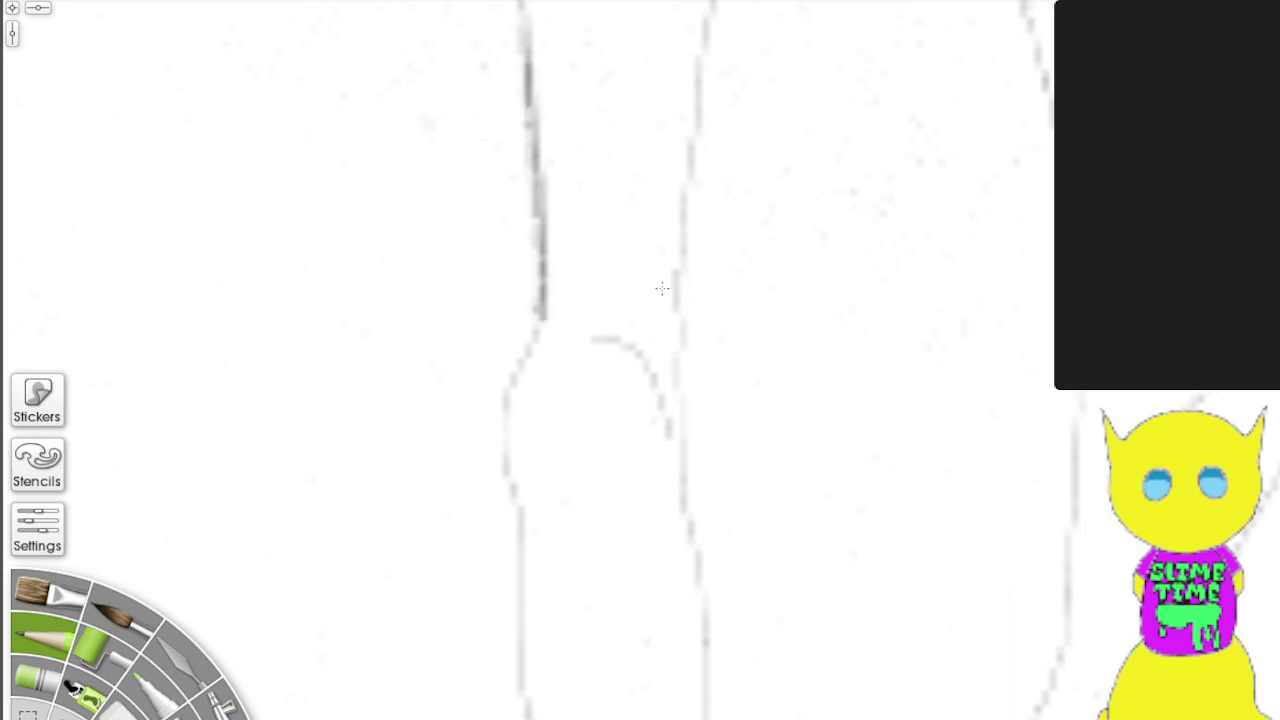
{"action": "mouse_move", "coordinate": [669, 405]}
{"action": "left_mouse_down"}
{"action": "mouse_move", "coordinate": [690, 138]}
{"action": "mouse_move", "coordinate": [718, 2]}
{"action": "left_mouse_up"}
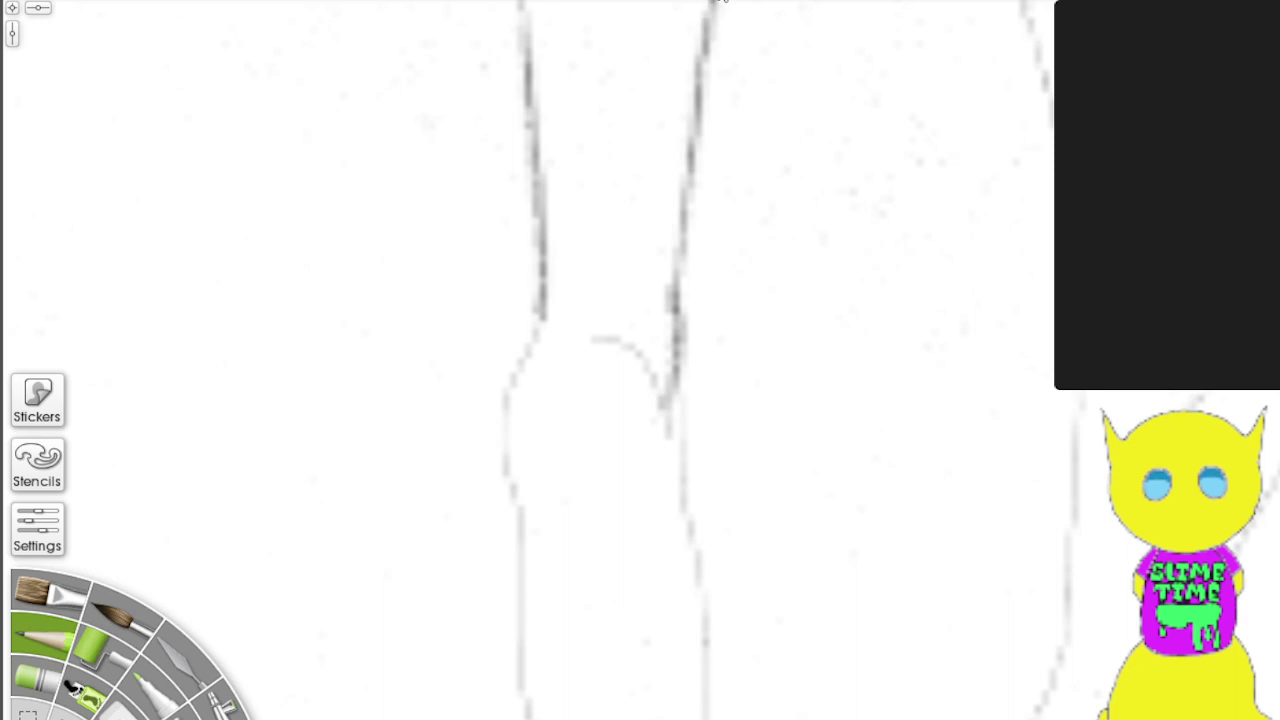
{"action": "mouse_move", "coordinate": [593, 335]}
{"action": "left_mouse_down"}
{"action": "mouse_move", "coordinate": [670, 412]}
{"action": "mouse_move", "coordinate": [698, 546]}
{"action": "mouse_move", "coordinate": [705, 719]}
{"action": "left_mouse_up"}
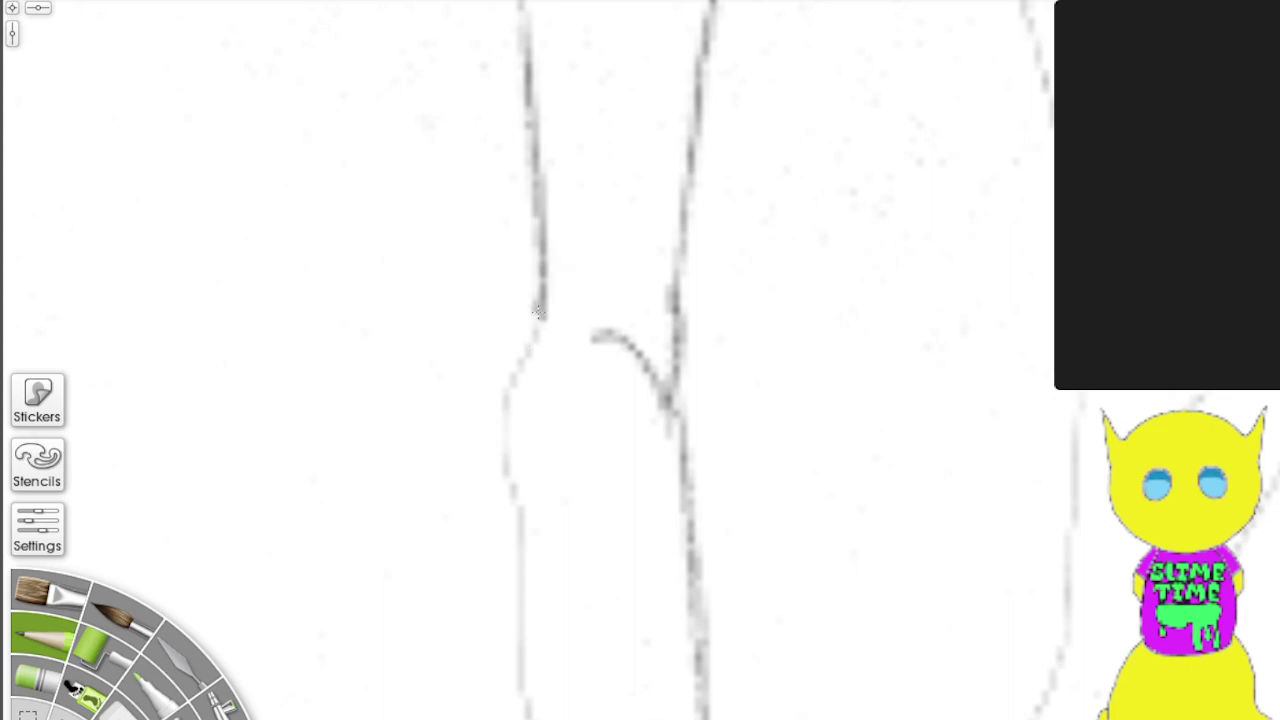
{"action": "mouse_move", "coordinate": [540, 312]}
{"action": "left_mouse_down"}
{"action": "mouse_move", "coordinate": [497, 393]}
{"action": "mouse_move", "coordinate": [496, 428]}
{"action": "mouse_move", "coordinate": [500, 382]}
{"action": "left_mouse_up"}
{"action": "mouse_move", "coordinate": [495, 432]}
{"action": "left_mouse_down"}
{"action": "mouse_move", "coordinate": [515, 509]}
{"action": "mouse_move", "coordinate": [519, 719]}
{"action": "left_mouse_up"}
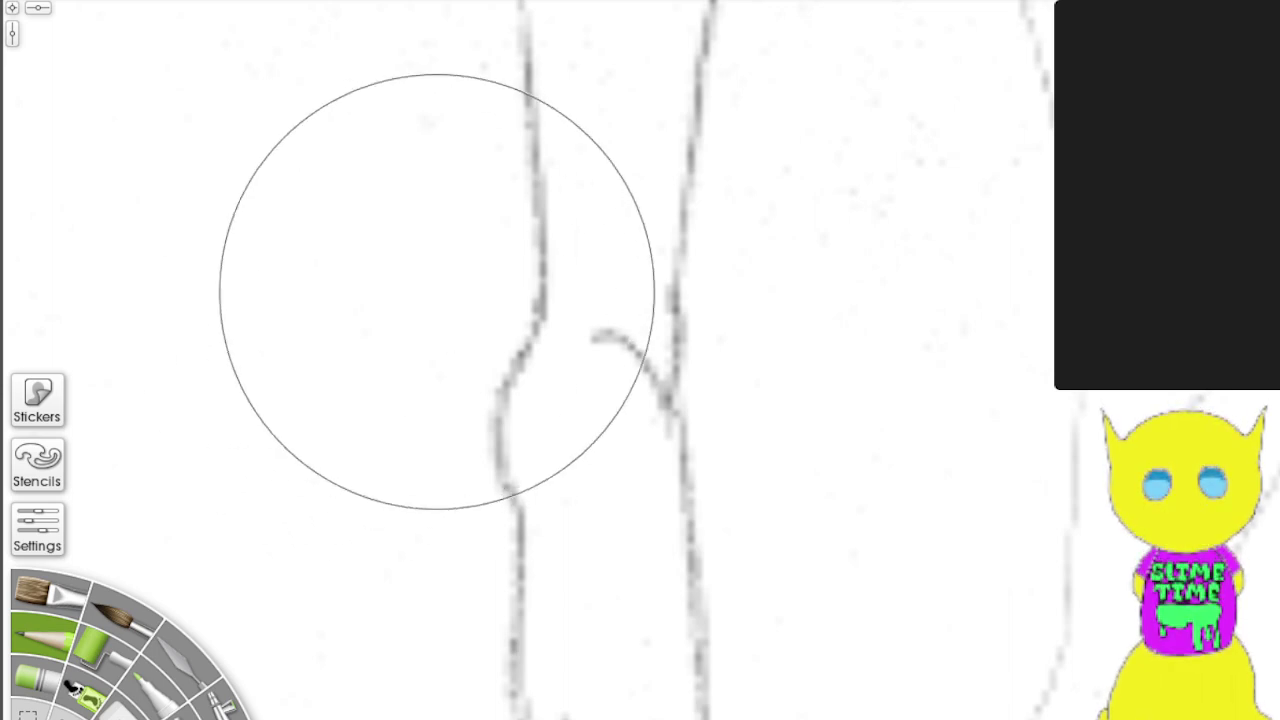
Step: Clear the earlier foot tracing and retrace both sides of the left figure's lower leg, heel and ankle arc with lighter pencil strokes
{"action": "mouse_move", "coordinate": [437, 291]}
{"action": "left_mouse_down"}
{"action": "mouse_move", "coordinate": [424, 347]}
{"action": "mouse_move", "coordinate": [415, 326]}
{"action": "mouse_move", "coordinate": [428, 390]}
{"action": "mouse_move", "coordinate": [502, 341]}
{"action": "mouse_move", "coordinate": [493, 487]}
{"action": "mouse_move", "coordinate": [574, 710]}
{"action": "mouse_move", "coordinate": [651, 582]}
{"action": "mouse_move", "coordinate": [626, 324]}
{"action": "mouse_move", "coordinate": [637, 124]}
{"action": "mouse_move", "coordinate": [671, 404]}
{"action": "mouse_move", "coordinate": [637, 709]}
{"action": "left_mouse_up"}
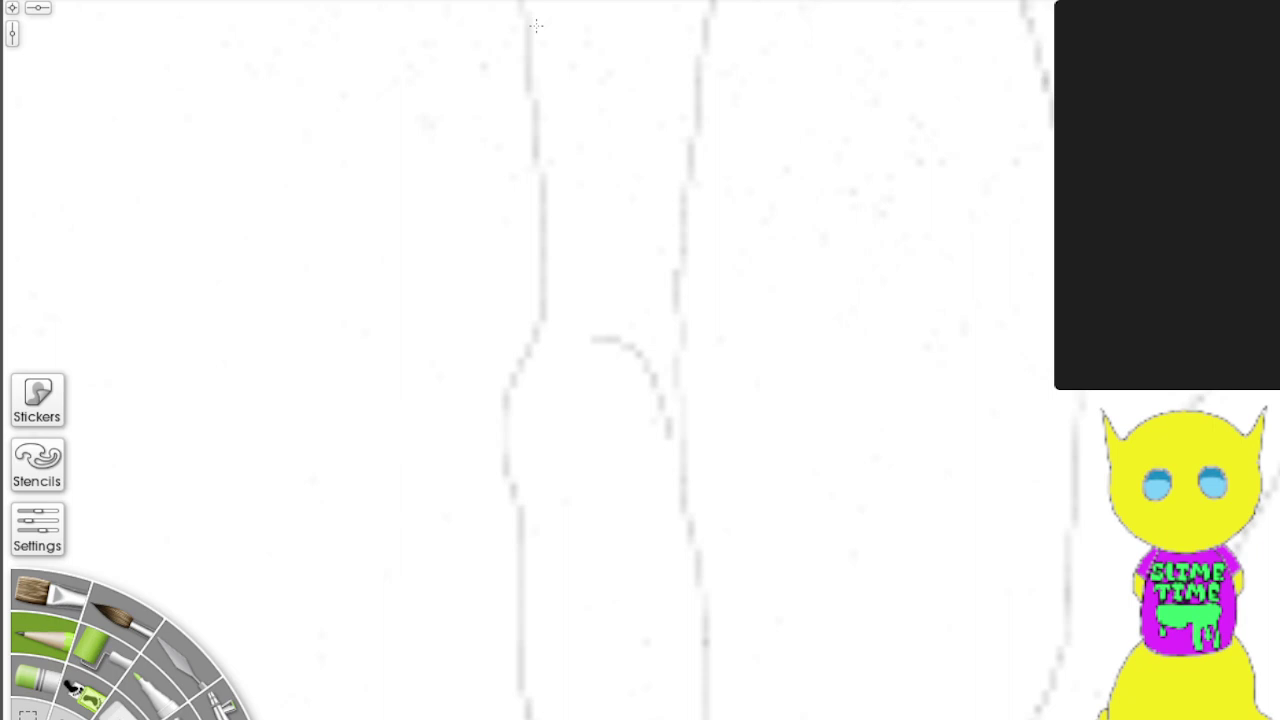
{"action": "left_click", "coordinate": [37, 528]}
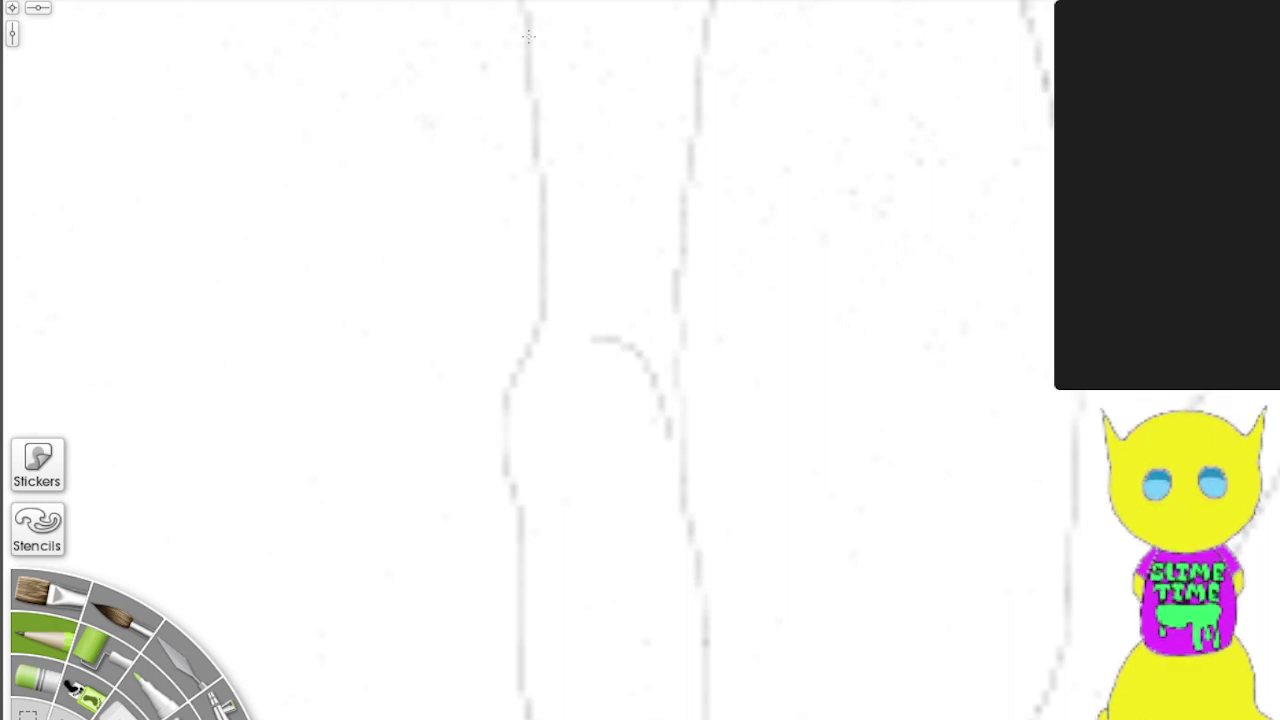
{"action": "mouse_move", "coordinate": [530, 118]}
{"action": "left_mouse_down"}
{"action": "mouse_move", "coordinate": [543, 208]}
{"action": "mouse_move", "coordinate": [535, 321]}
{"action": "left_mouse_up"}
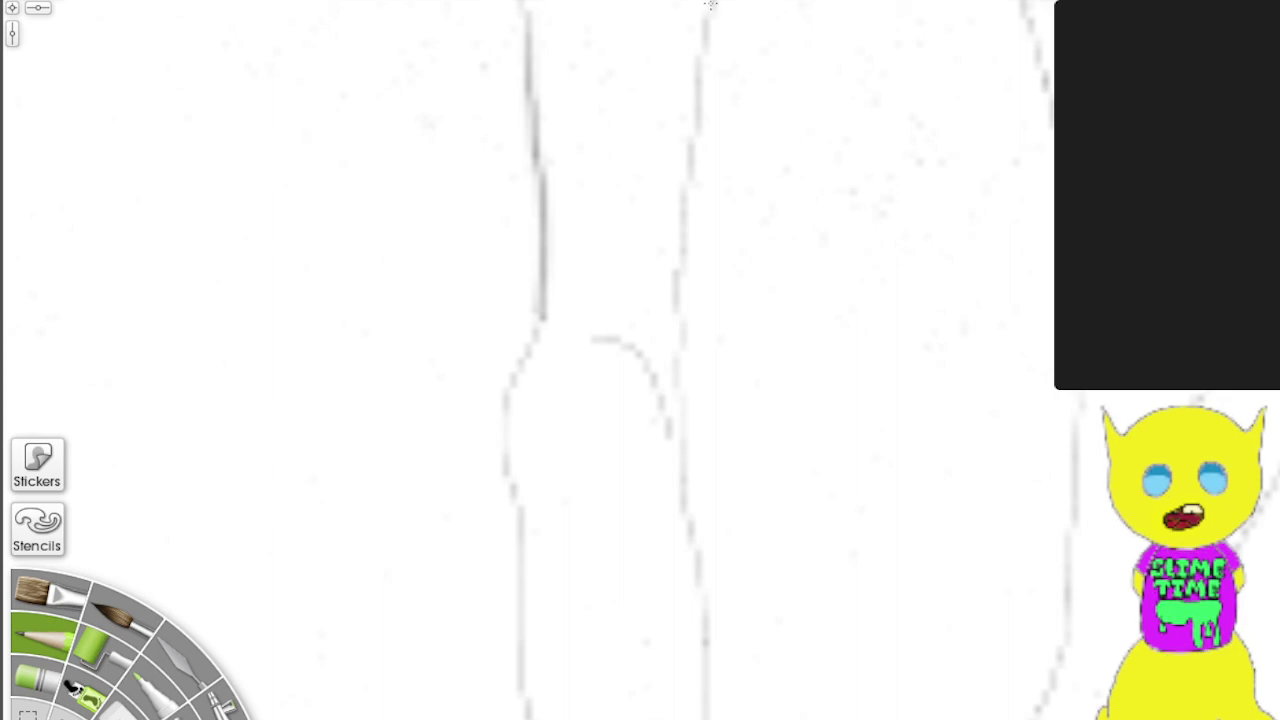
{"action": "left_click_drag", "start_coordinate": [699, 69], "coordinate": [665, 427]}
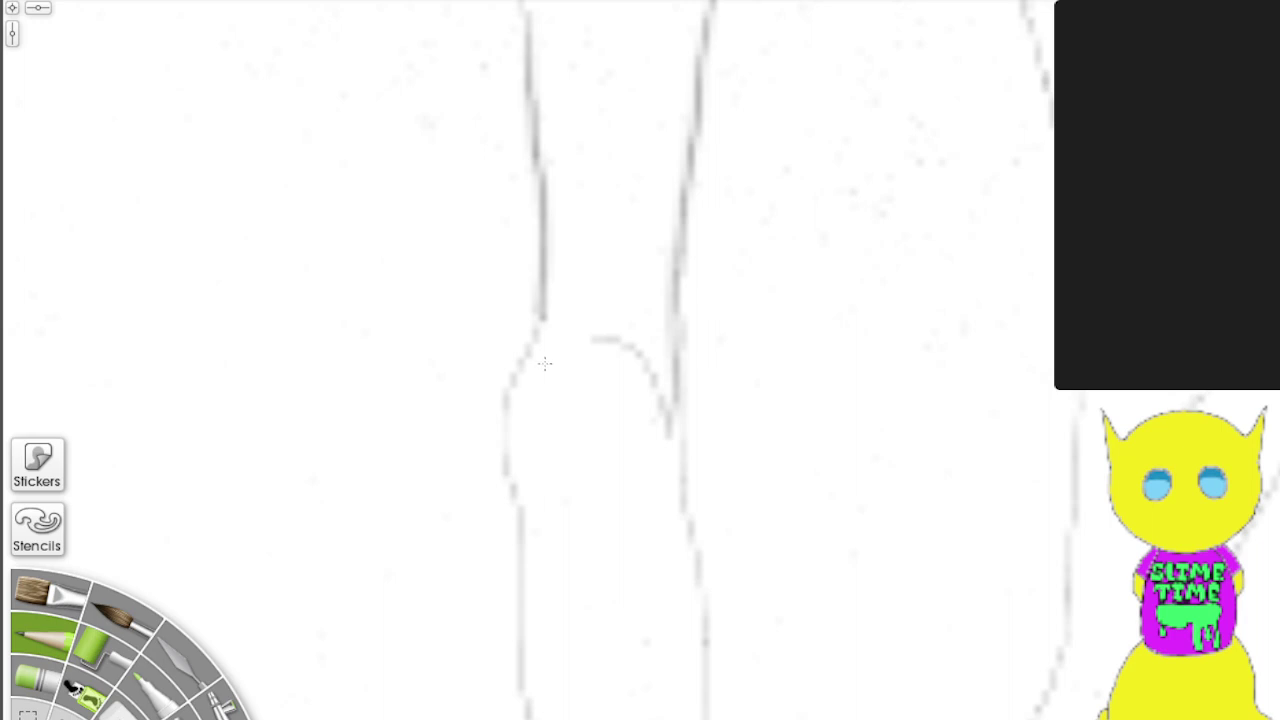
{"action": "mouse_move", "coordinate": [541, 312]}
{"action": "left_mouse_down"}
{"action": "mouse_move", "coordinate": [498, 422]}
{"action": "mouse_move", "coordinate": [518, 714]}
{"action": "left_mouse_up"}
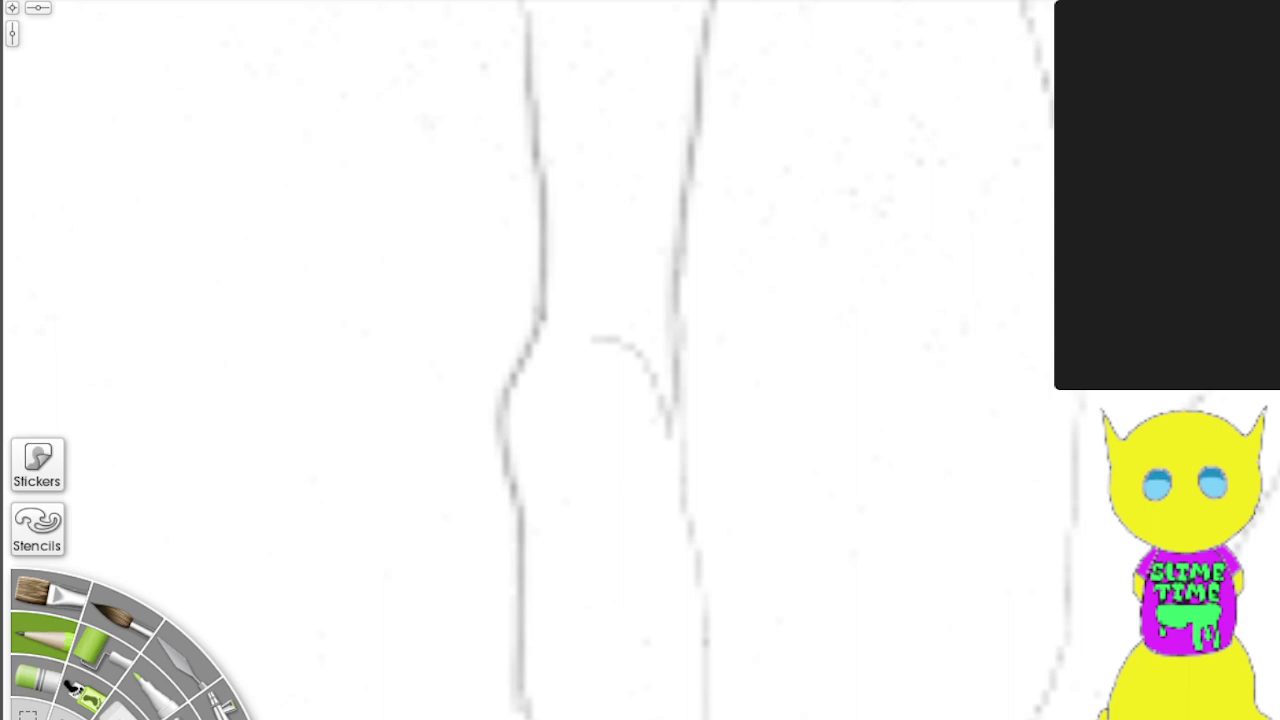
{"action": "mouse_move", "coordinate": [597, 337]}
{"action": "left_mouse_down"}
{"action": "mouse_move", "coordinate": [688, 556]}
{"action": "mouse_move", "coordinate": [710, 716]}
{"action": "left_mouse_up"}
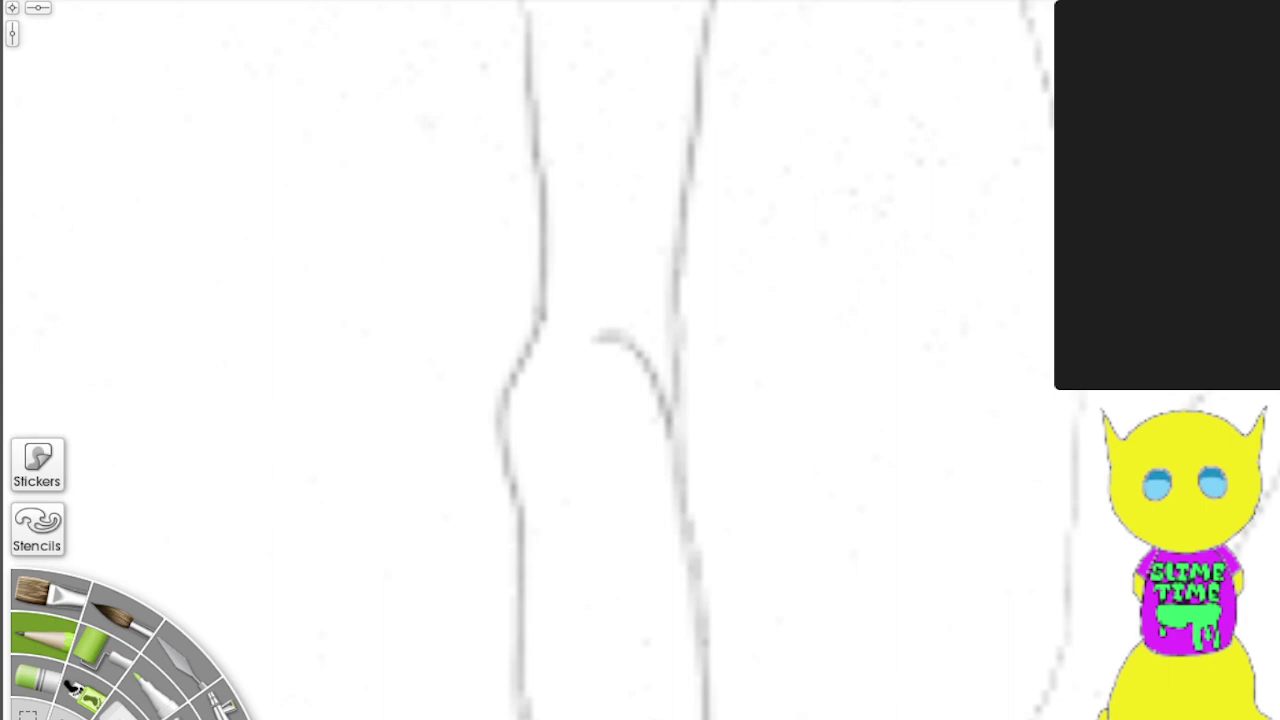
Step: Trace the left figure's other lower leg, foot and ankle arc with the Pencil, and extend the first leg's outer line upward
{"action": "left_click_drag", "start_coordinate": [1022, 10], "coordinate": [1054, 135]}
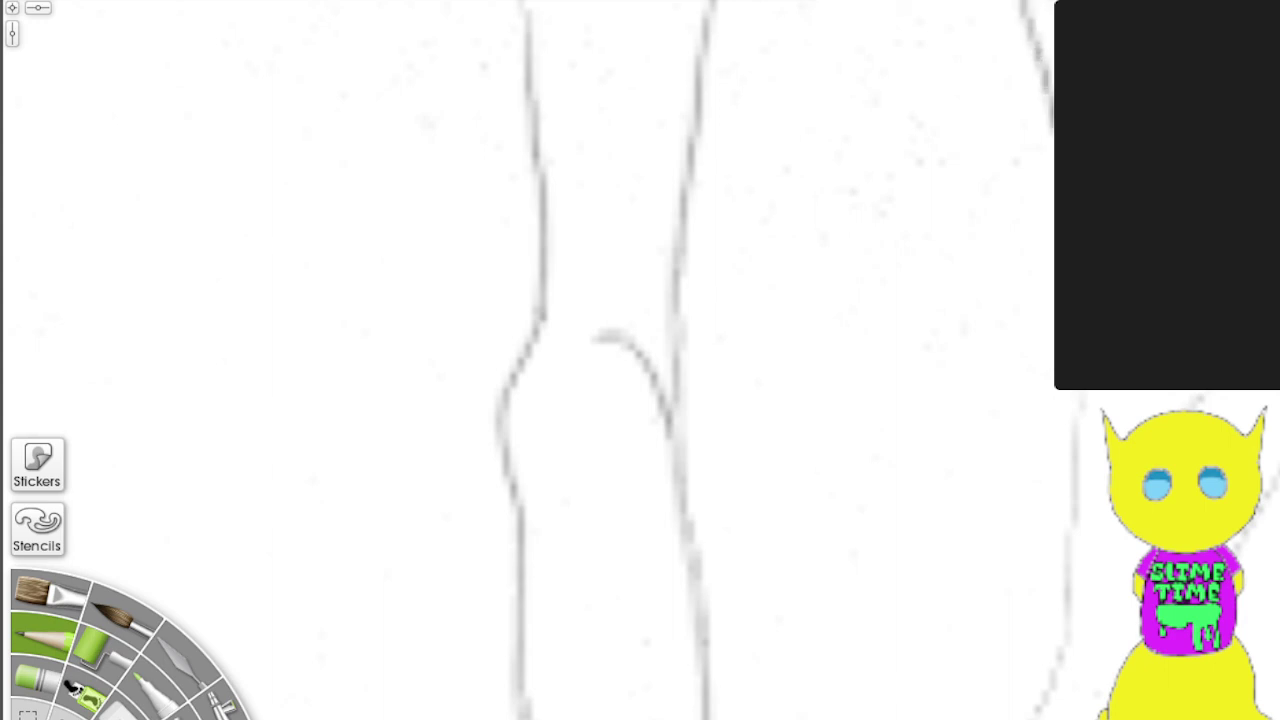
{"action": "left_click_drag", "start_coordinate": [1082, 396], "coordinate": [1058, 652]}
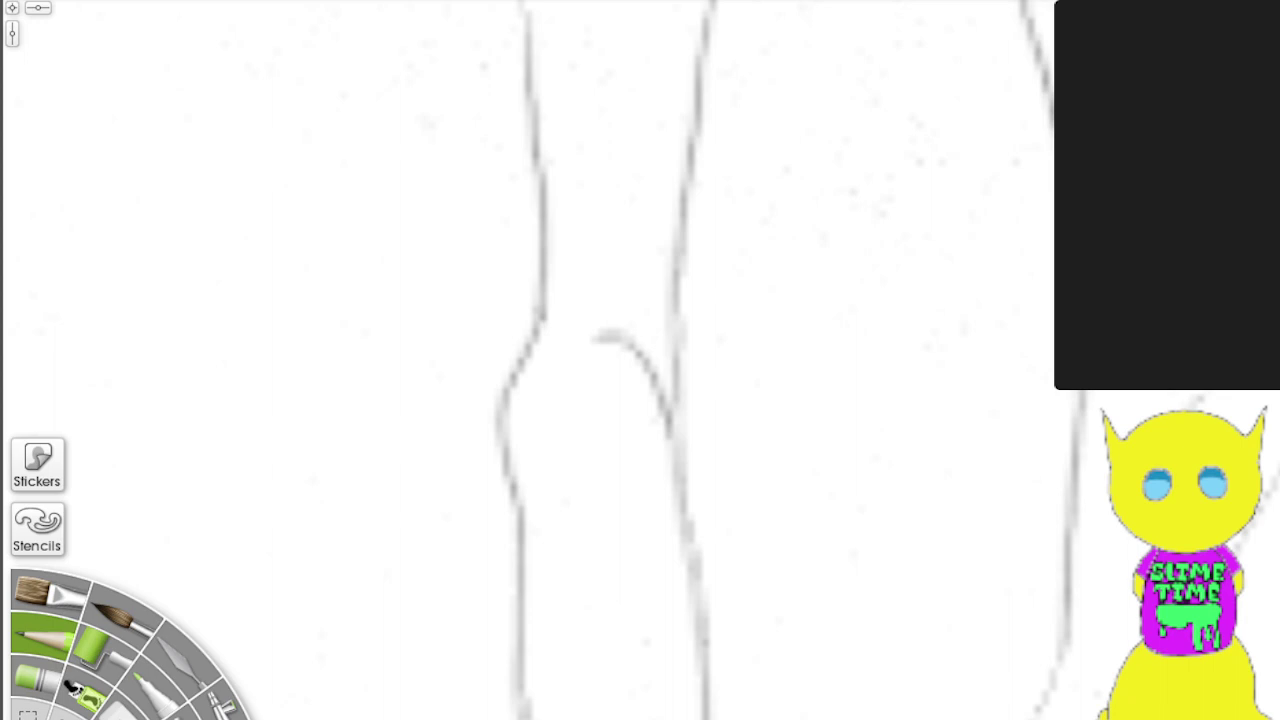
{"action": "left_click_drag", "start_coordinate": [1273, 500], "coordinate": [1238, 554]}
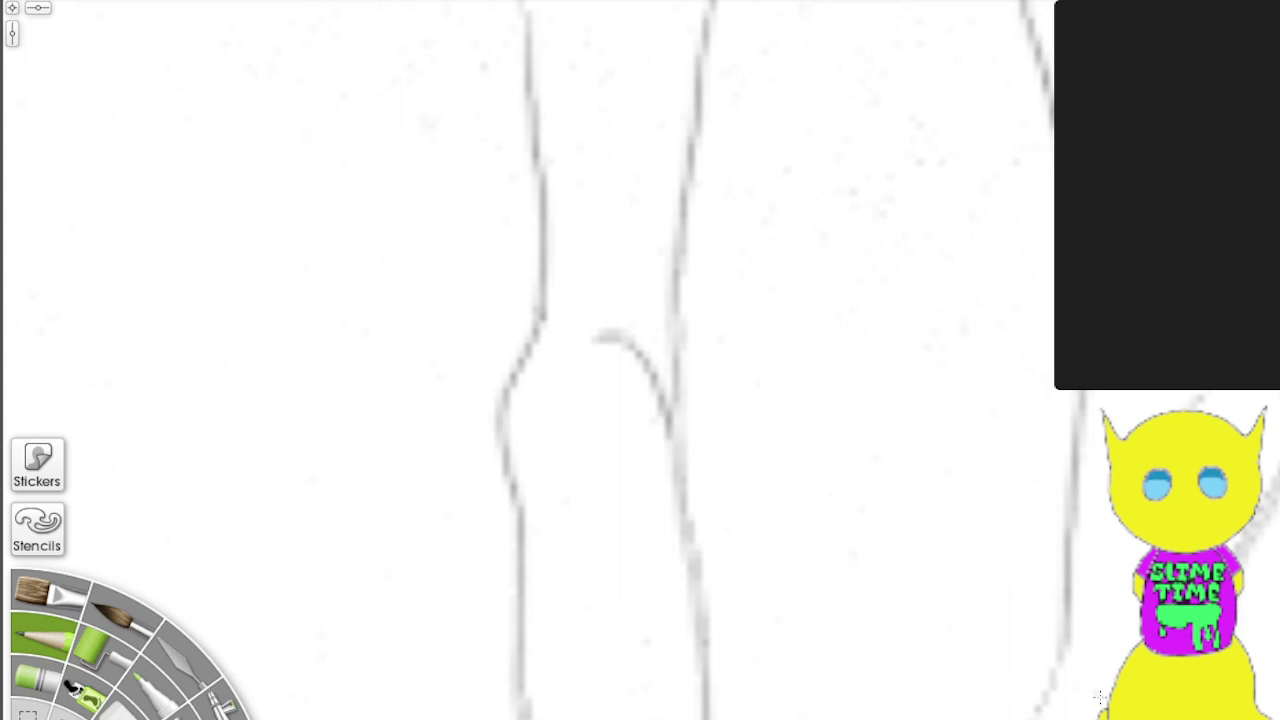
{"action": "left_click_drag", "start_coordinate": [1068, 628], "coordinate": [1025, 716]}
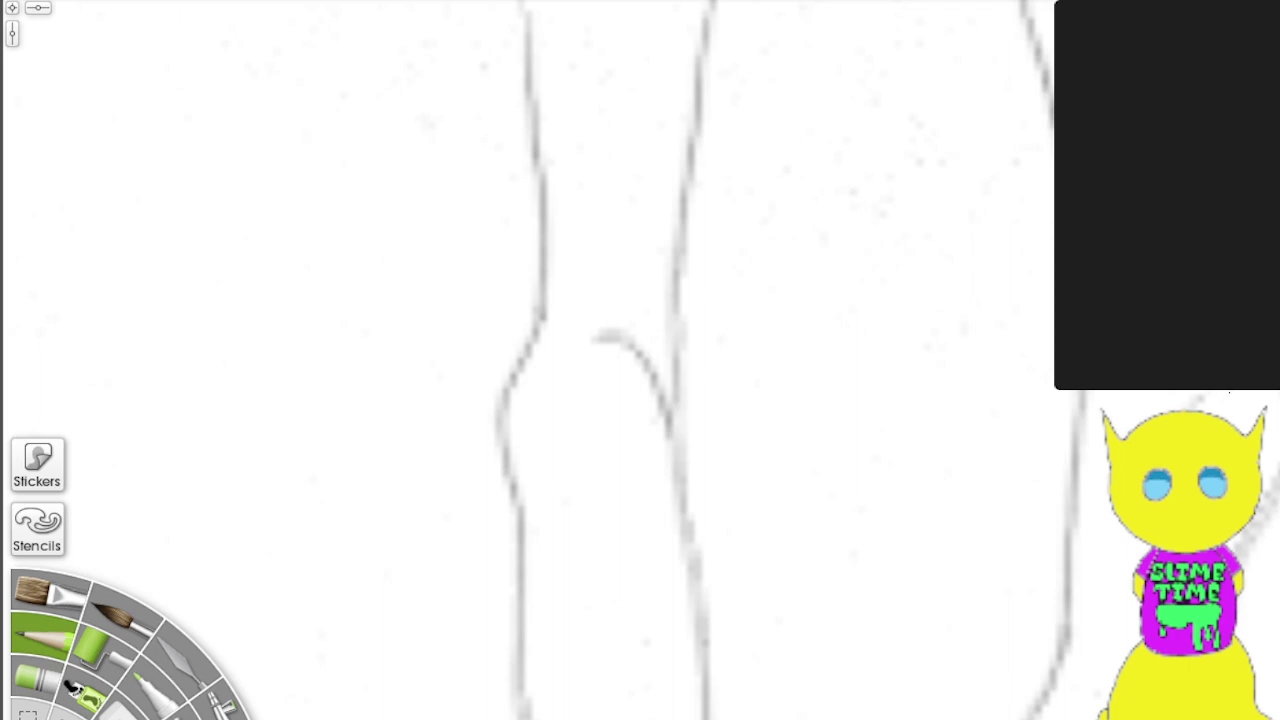
{"action": "left_click_drag", "start_coordinate": [1229, 392], "coordinate": [1188, 410]}
{"action": "left_click_drag", "start_coordinate": [528, 45], "coordinate": [520, 2]}
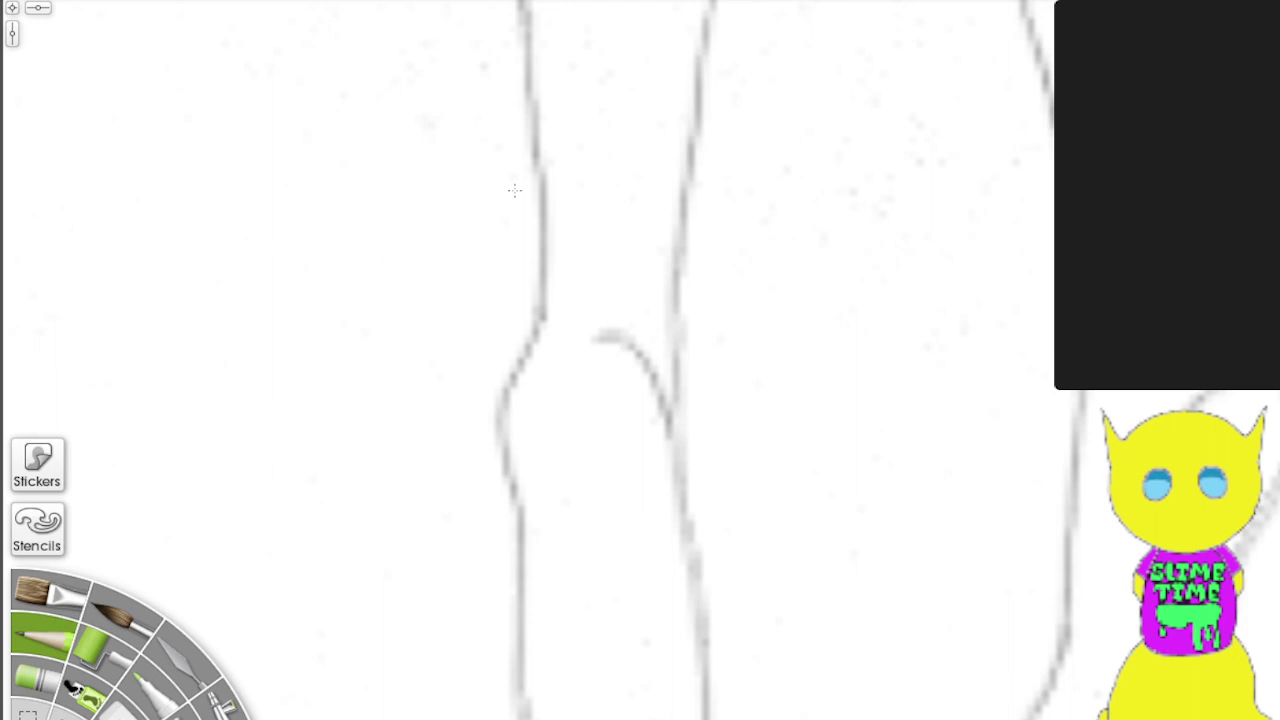
Step: Try short test pencil strokes in the blank area between the left figure's ankles and undo them
{"action": "left_click_drag", "start_coordinate": [845, 204], "coordinate": [844, 312]}
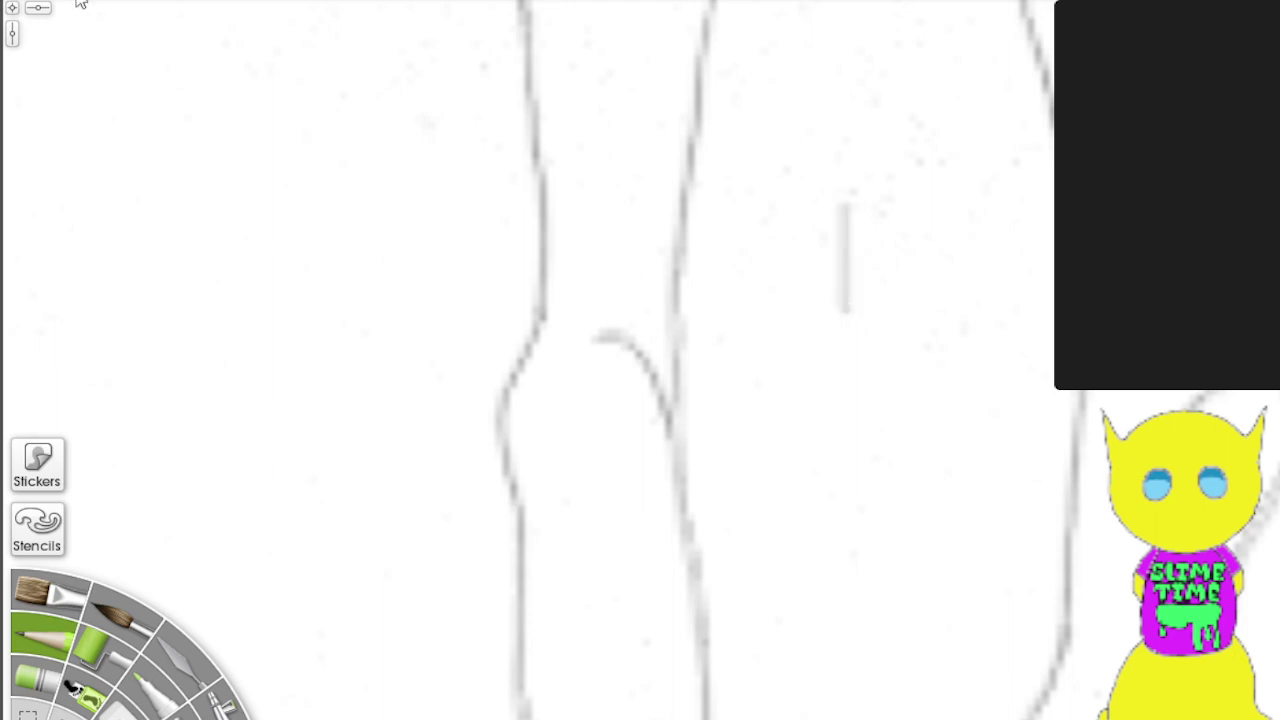
{"action": "key", "text": "ctrl+z"}
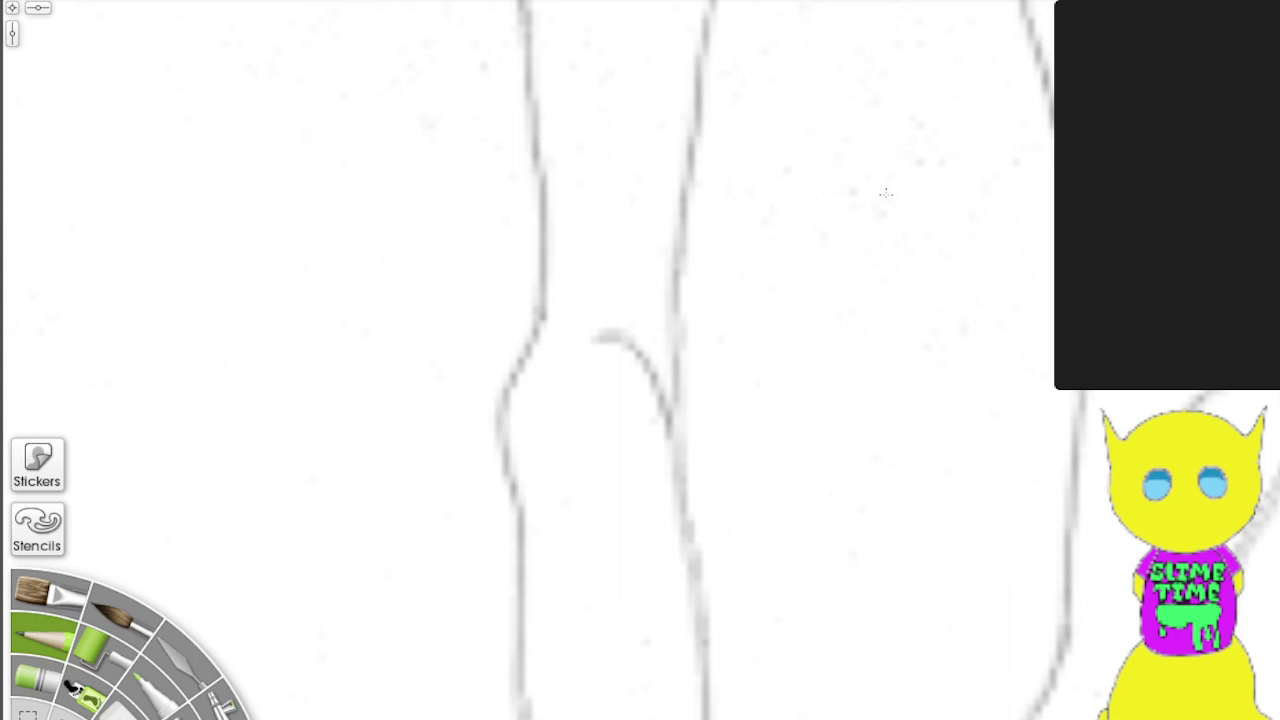
{"action": "scroll", "coordinate": [874, 332], "scroll_direction": "down", "scroll_amount": 2}
{"action": "scroll", "coordinate": [829, 233], "scroll_direction": "down", "scroll_amount": 2}
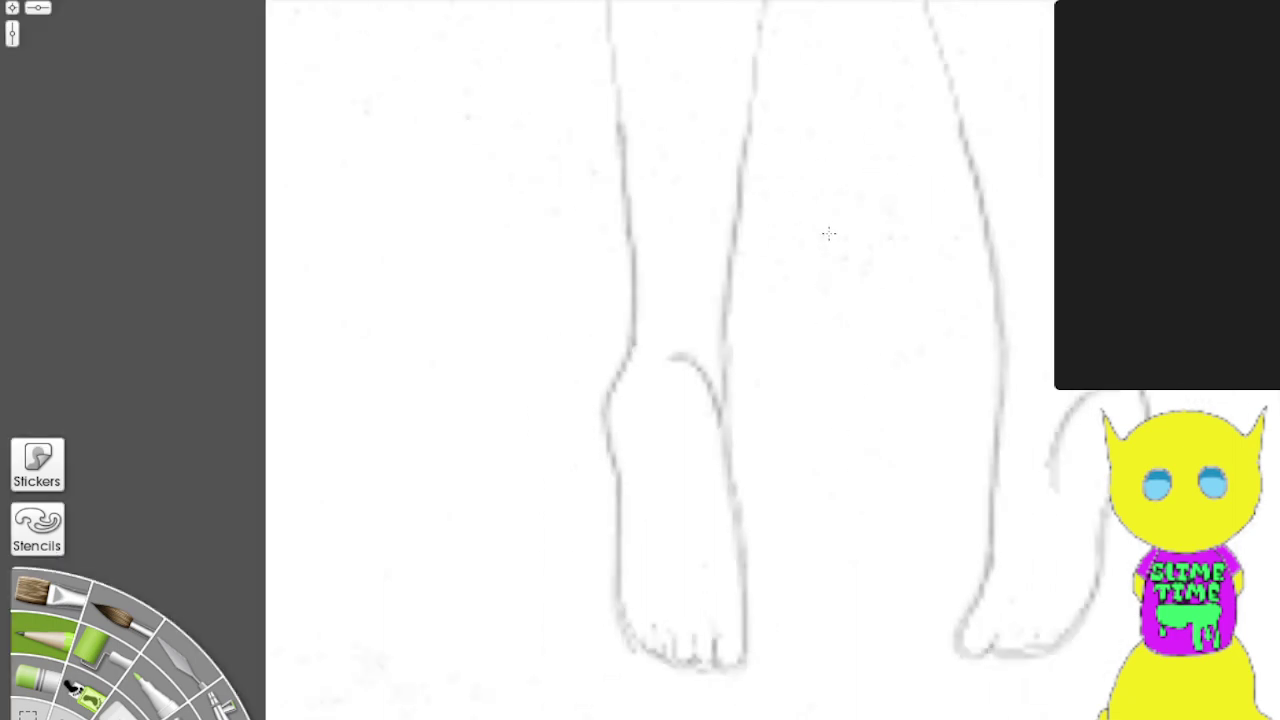
{"action": "scroll", "coordinate": [829, 233], "scroll_direction": "up", "scroll_amount": 3}
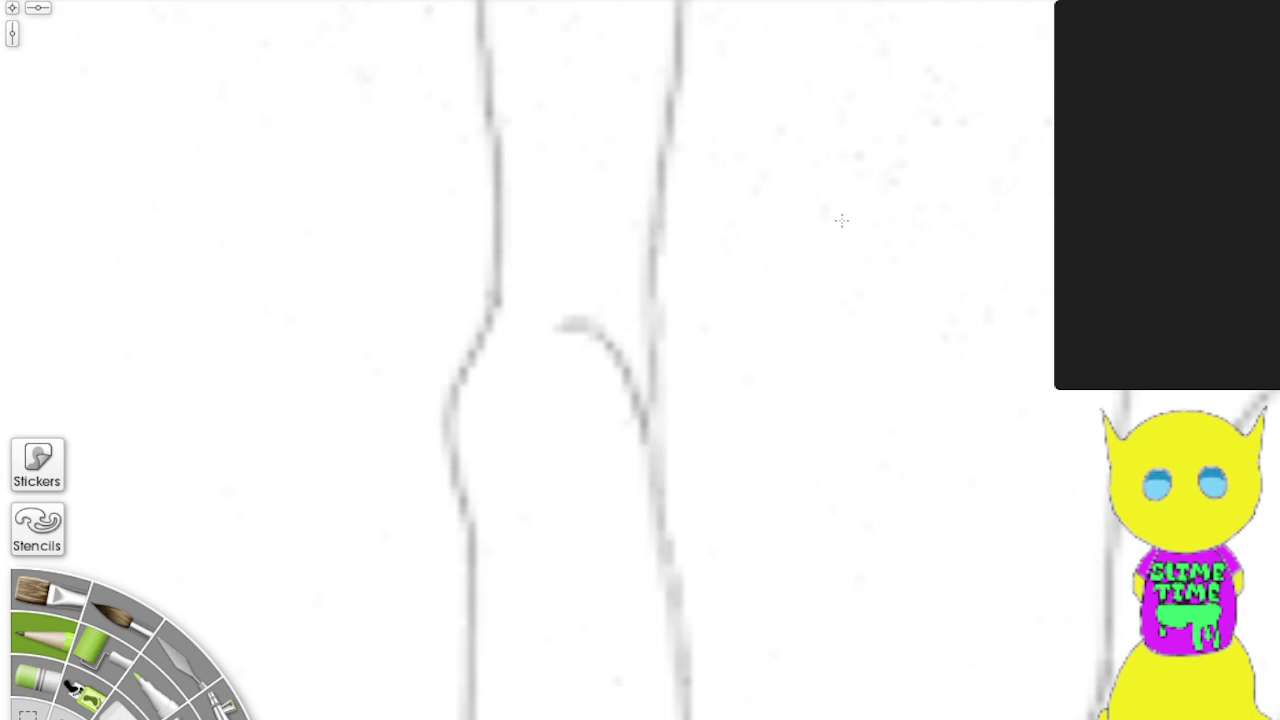
{"action": "left_click_drag", "start_coordinate": [840, 214], "coordinate": [842, 343]}
{"action": "mouse_move", "coordinate": [845, 198]}
{"action": "left_mouse_down"}
{"action": "mouse_move", "coordinate": [751, 281]}
{"action": "mouse_move", "coordinate": [749, 318]}
{"action": "left_mouse_up"}
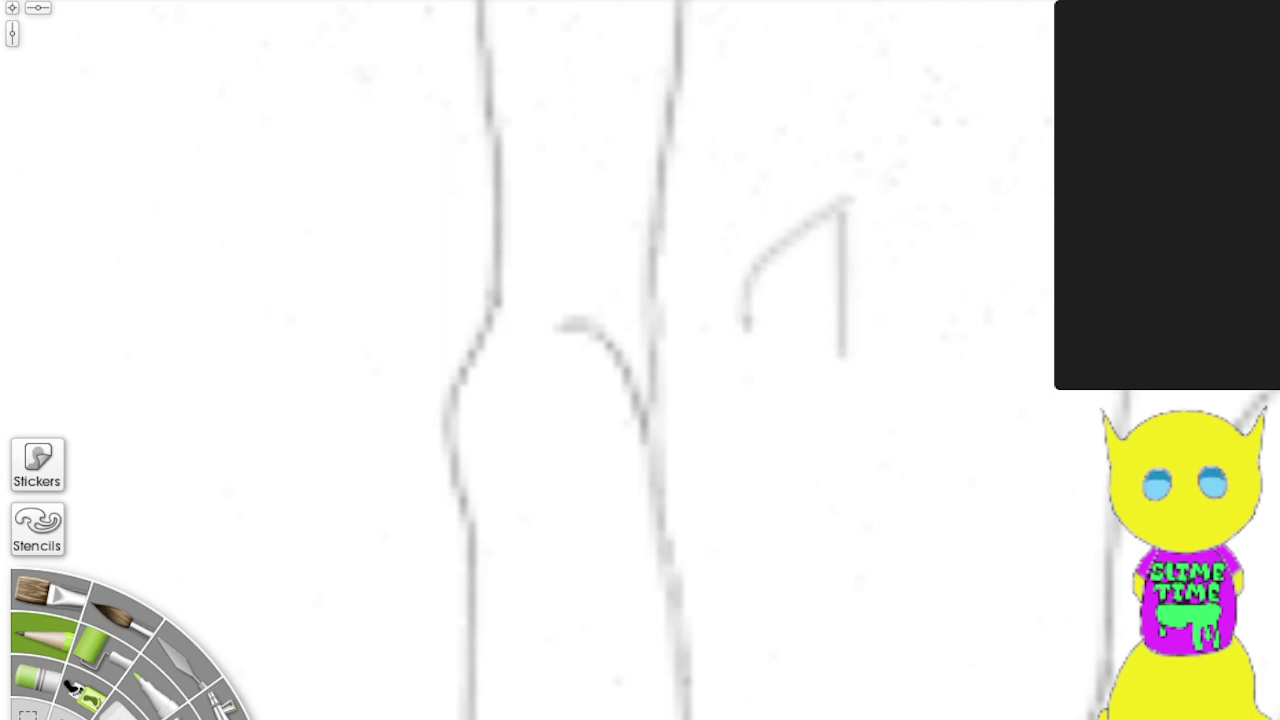
{"action": "key", "text": "ctrl+z"}
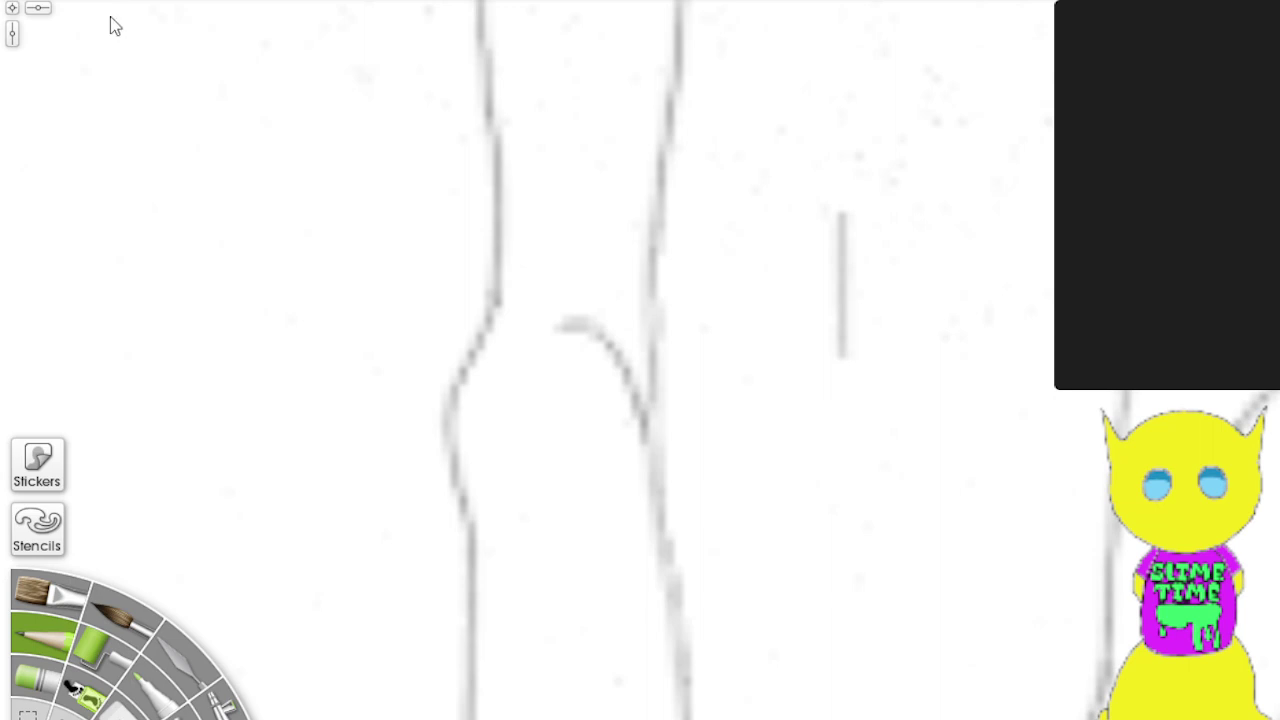
{"action": "key", "text": "ctrl+z"}
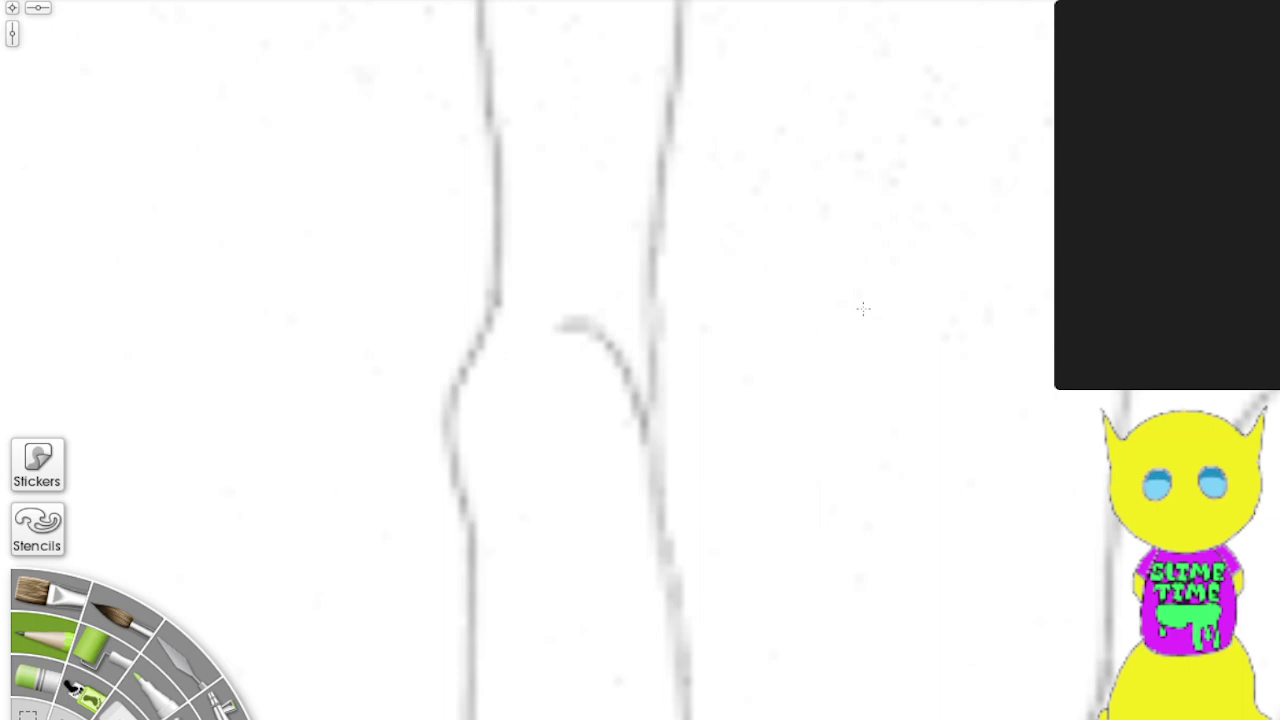
Step: Try two test pencil strokes running off the page's left edge beside the left figure's legs and undo them
{"action": "scroll", "coordinate": [660, 458], "scroll_direction": "down", "scroll_amount": 5}
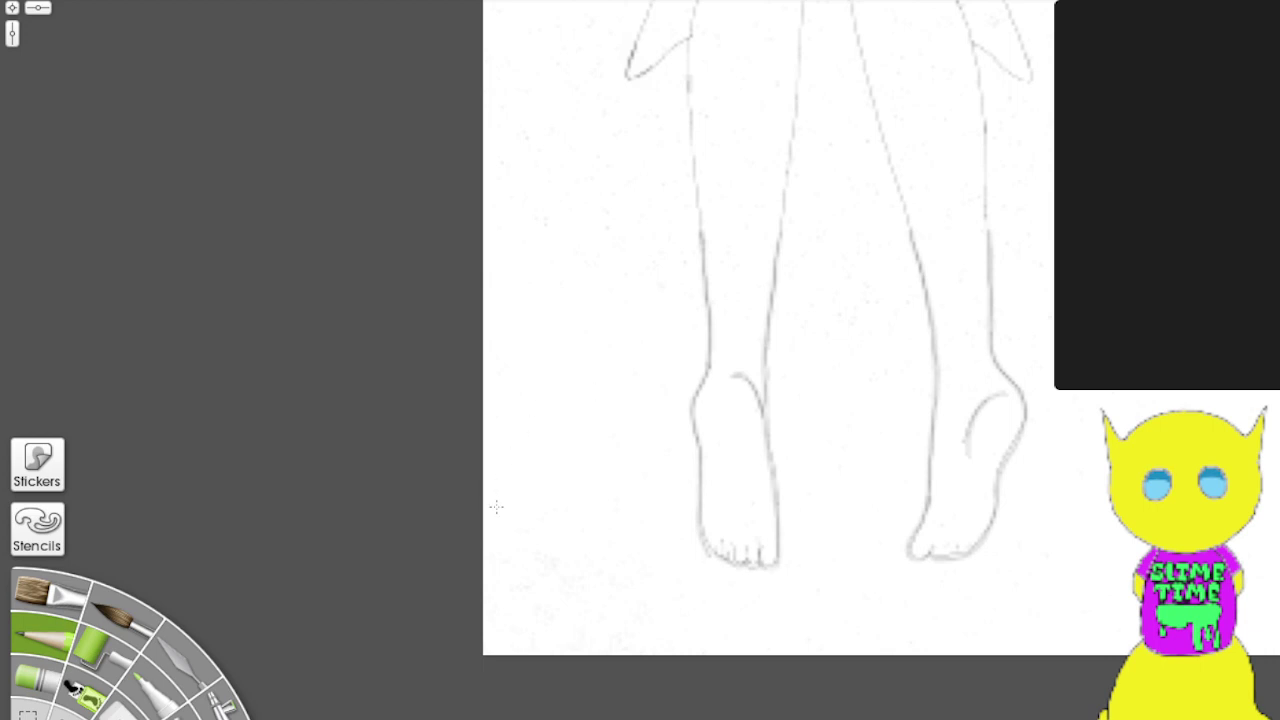
{"action": "left_click_drag", "start_coordinate": [502, 532], "coordinate": [469, 606]}
{"action": "left_click_drag", "start_coordinate": [609, 206], "coordinate": [488, 236]}
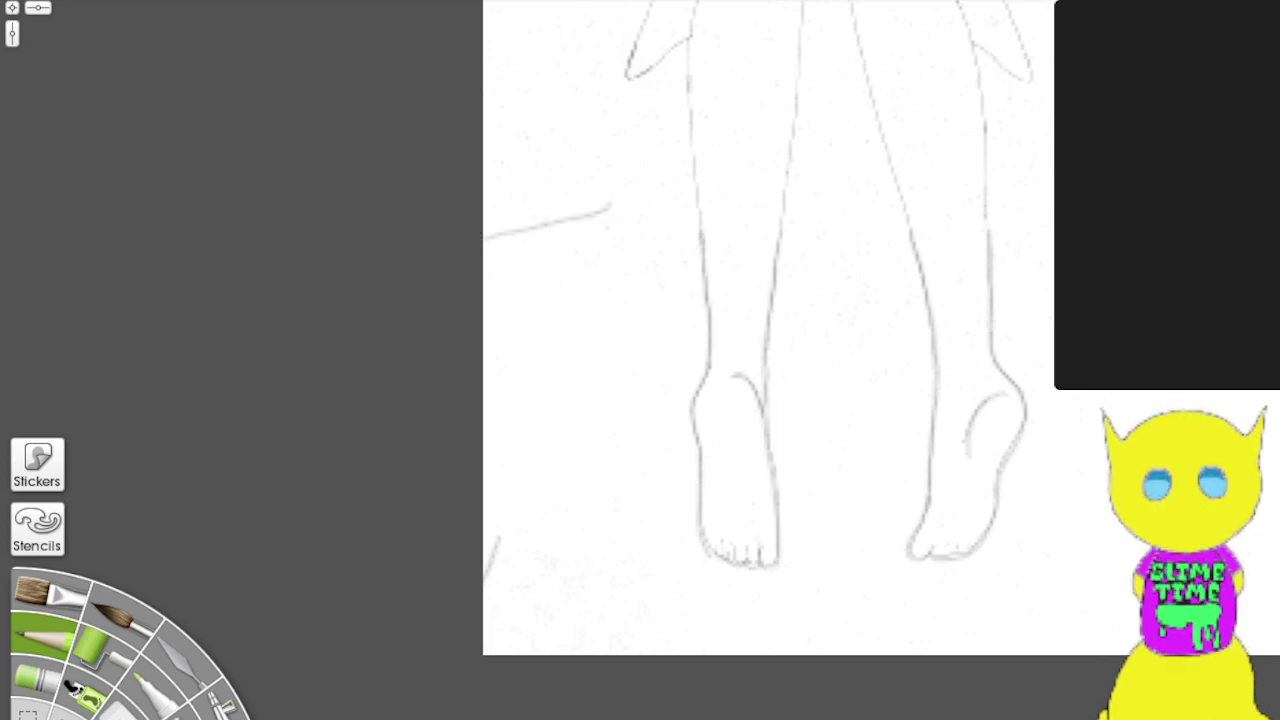
{"action": "key", "text": "ctrl+z"}
{"action": "key", "text": "ctrl+z"}
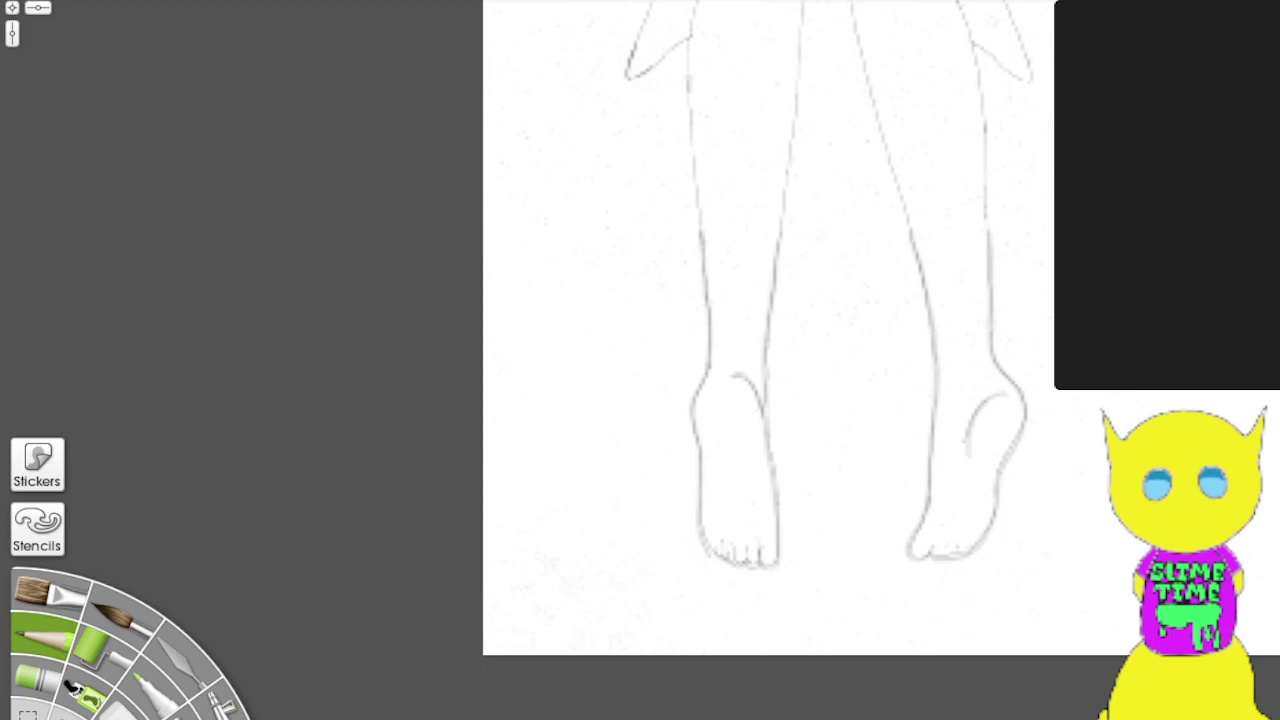
Step: Draw a faint test stroke beside the left figure's foot and extend the traced outlines of both lower legs upward
{"action": "scroll", "coordinate": [824, 402], "scroll_direction": "up", "scroll_amount": 5}
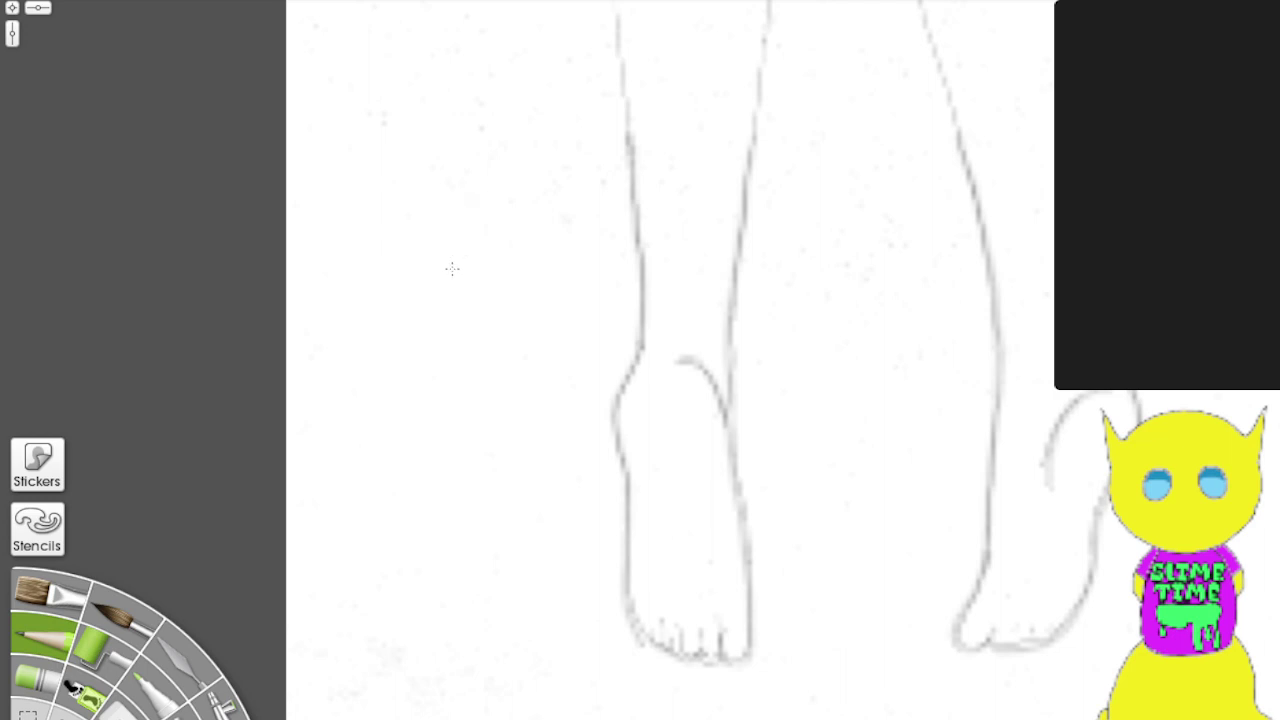
{"action": "scroll", "coordinate": [471, 262], "scroll_direction": "up", "scroll_amount": 1}
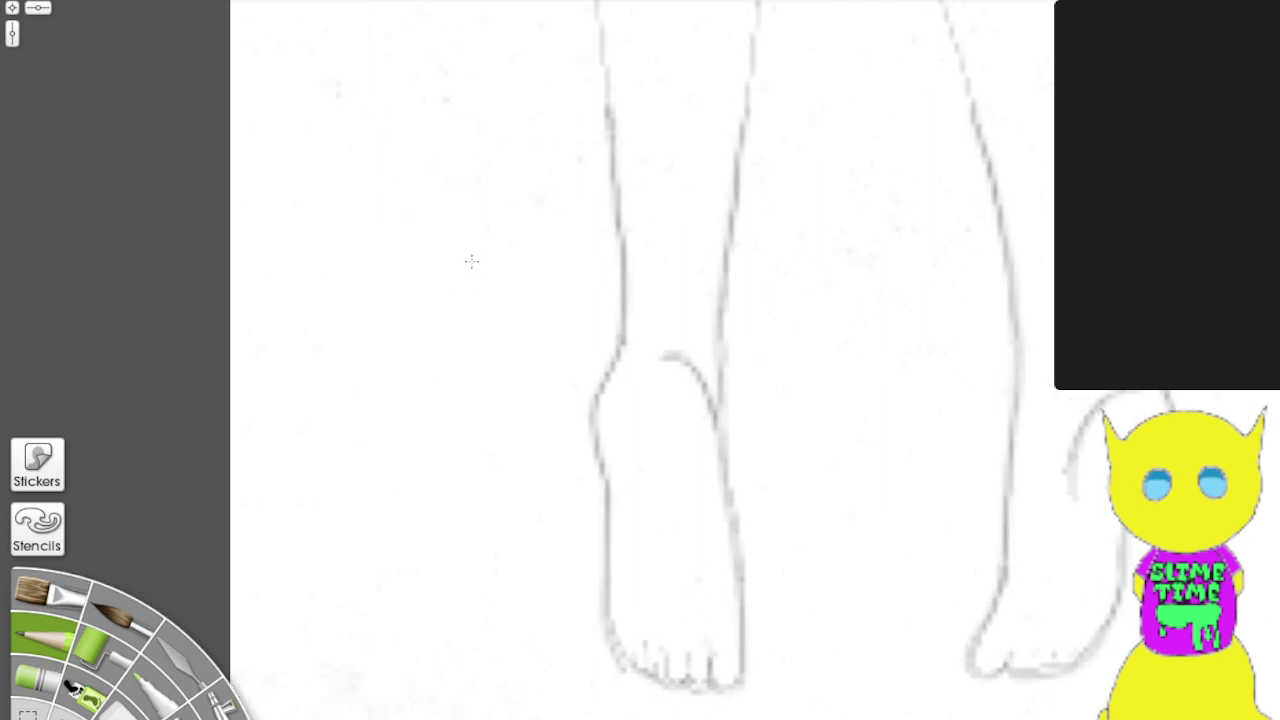
{"action": "mouse_move", "coordinate": [470, 263]}
{"action": "left_mouse_down"}
{"action": "mouse_move", "coordinate": [454, 296]}
{"action": "mouse_move", "coordinate": [450, 405]}
{"action": "left_mouse_up"}
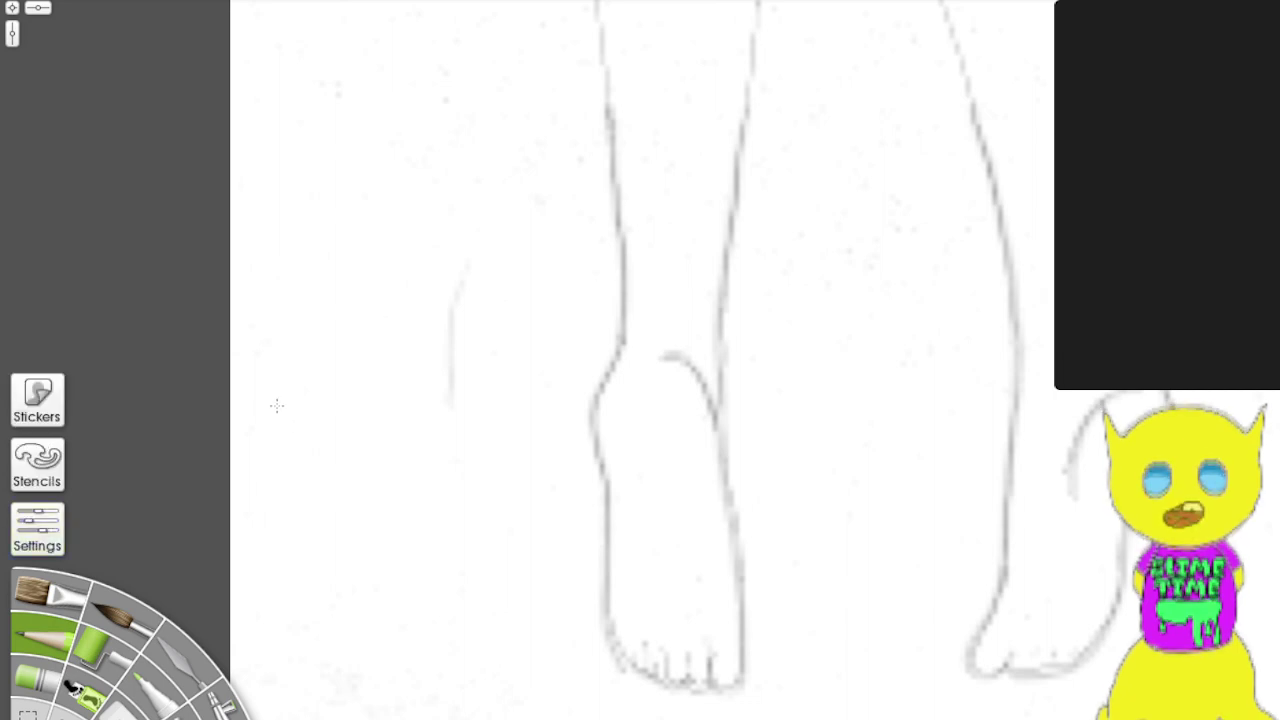
{"action": "left_click_drag", "start_coordinate": [606, 106], "coordinate": [592, 2]}
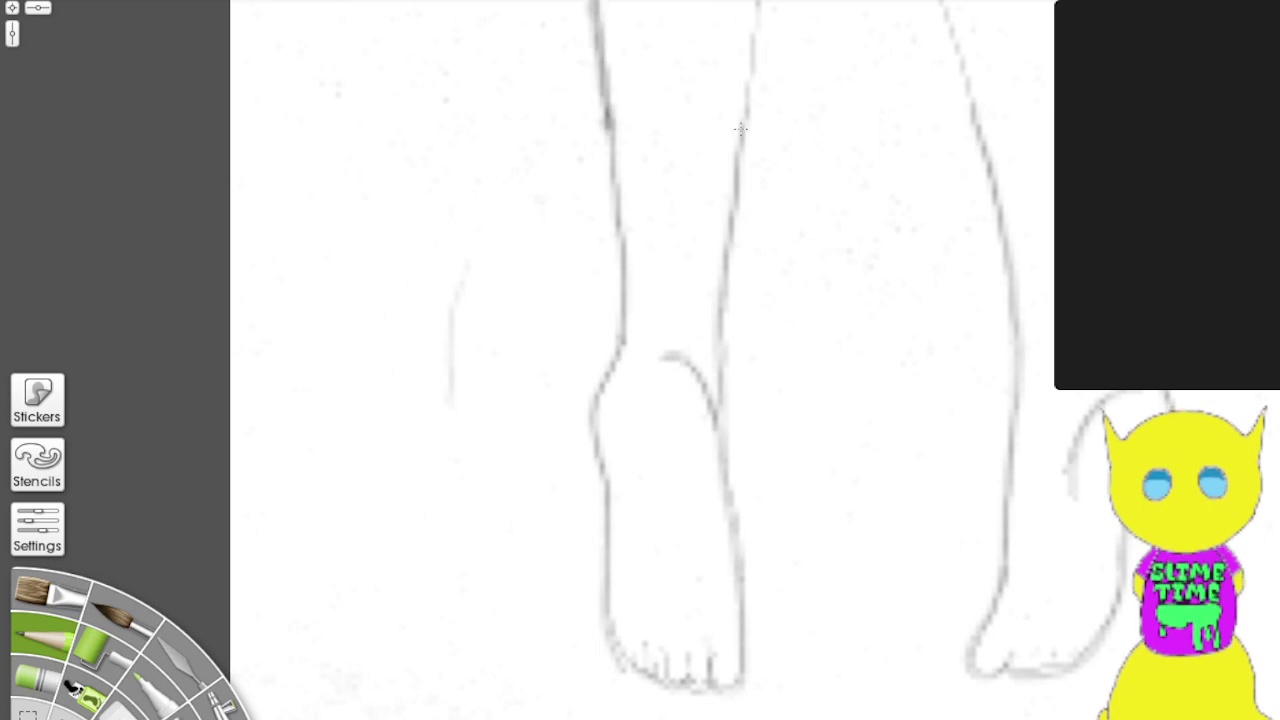
{"action": "left_click_drag", "start_coordinate": [742, 140], "coordinate": [760, 2]}
{"action": "left_click_drag", "start_coordinate": [748, 90], "coordinate": [760, 2]}
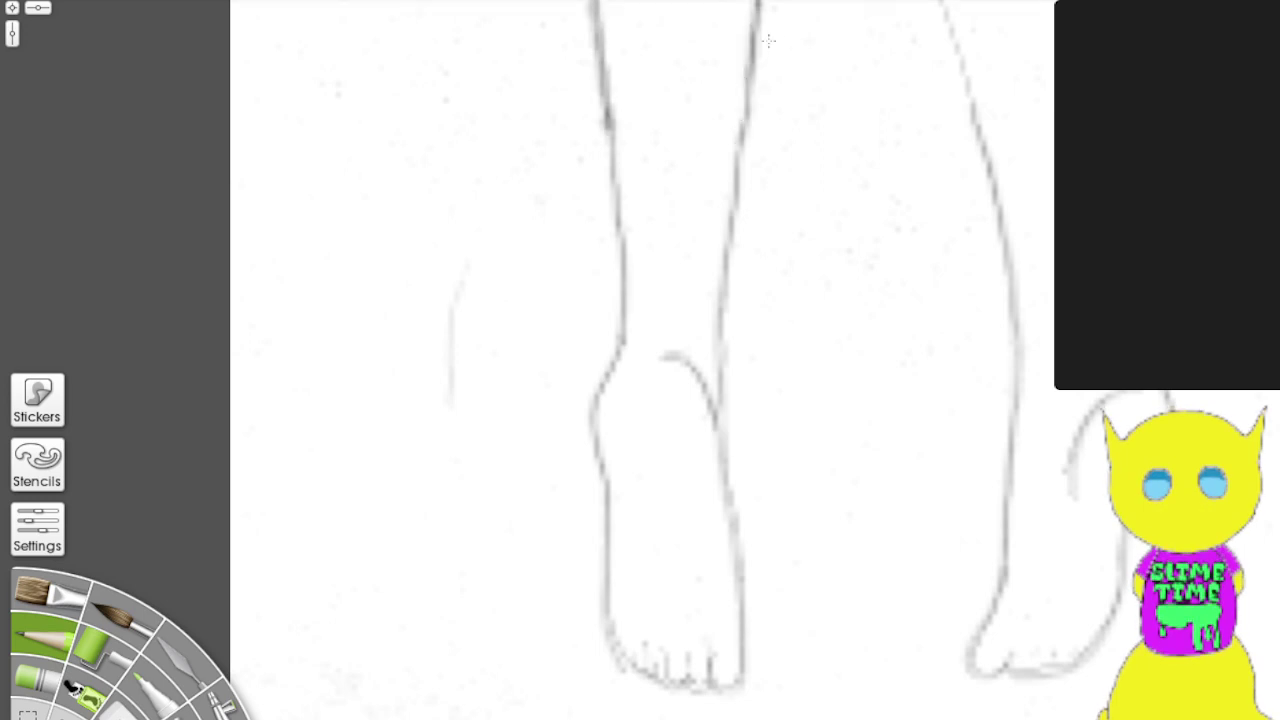
{"action": "mouse_move", "coordinate": [980, 120]}
{"action": "left_mouse_down"}
{"action": "mouse_move", "coordinate": [937, 4]}
{"action": "mouse_move", "coordinate": [978, 106]}
{"action": "left_mouse_up"}
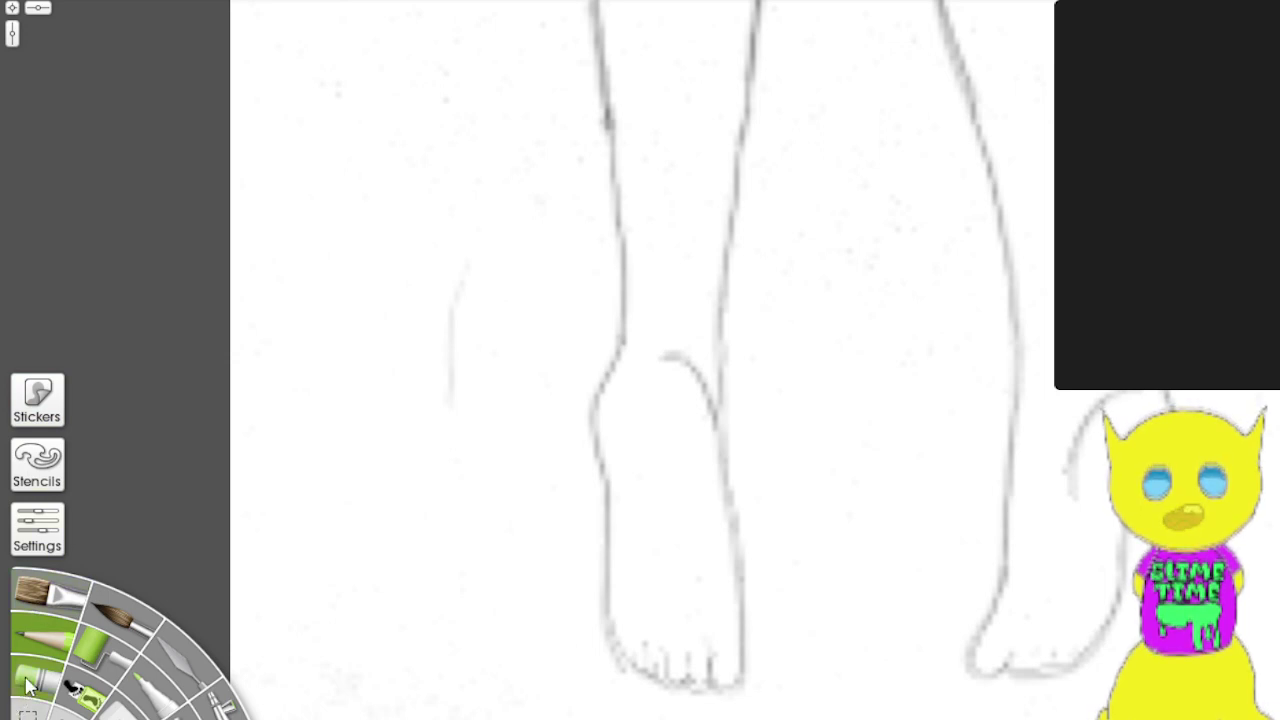
Step: Erase the stray test stroke beside the left figure's foot, undoing the first erasure that cut into the white background
{"action": "left_click_drag", "start_coordinate": [432, 347], "coordinate": [412, 225]}
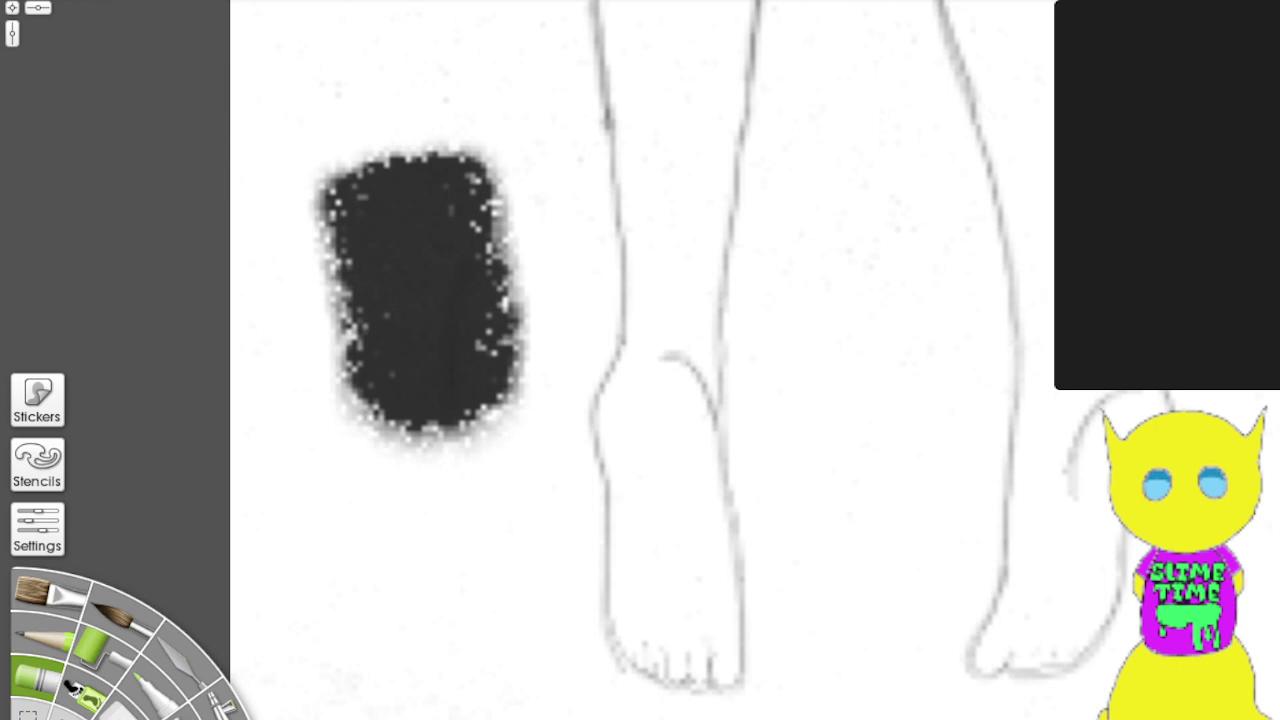
{"action": "key", "text": "ctrl+z"}
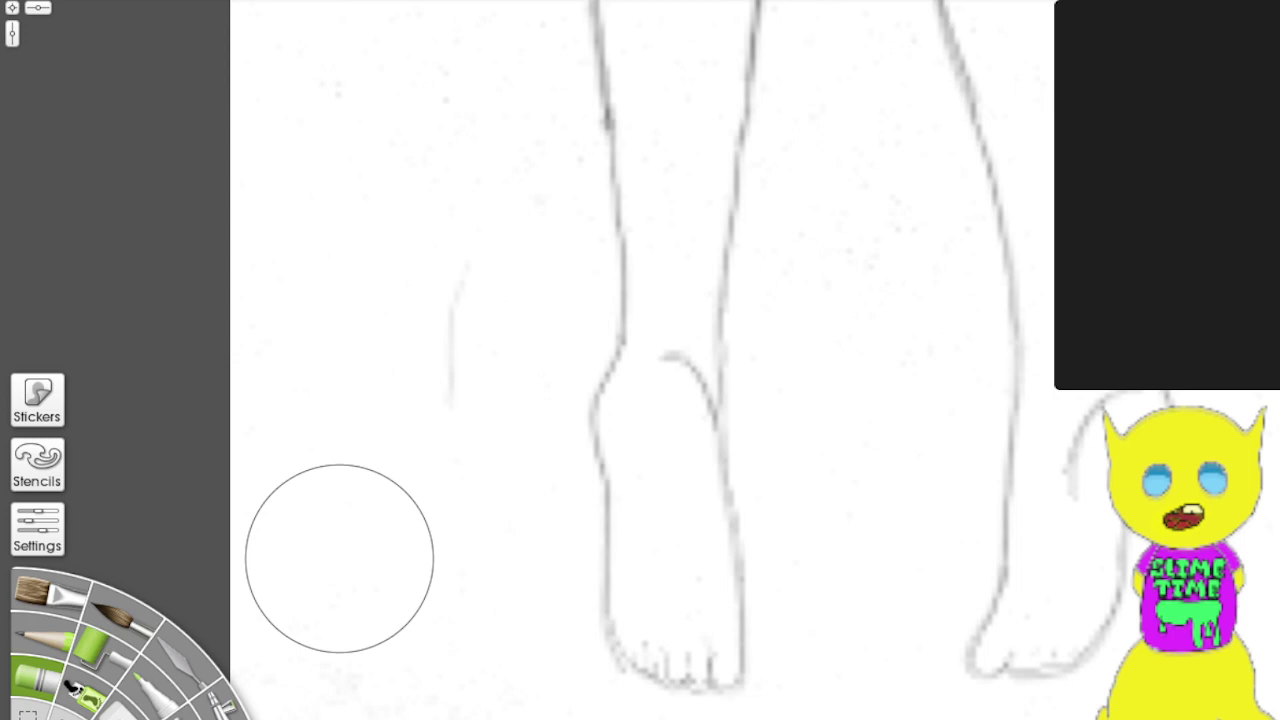
{"action": "left_click_drag", "start_coordinate": [386, 397], "coordinate": [386, 443]}
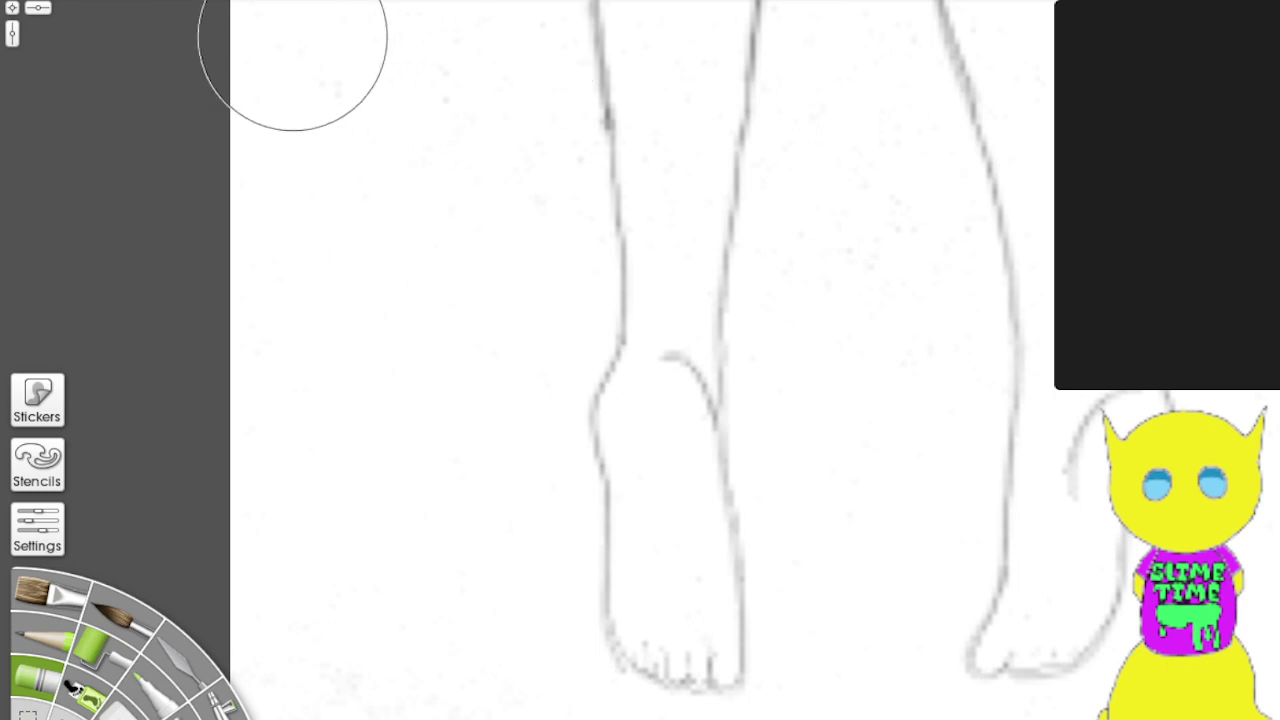
Step: Switch back to the Pencil and draw a test stroke in the blank margin beside the left figure's leg
{"action": "left_click", "coordinate": [30, 628]}
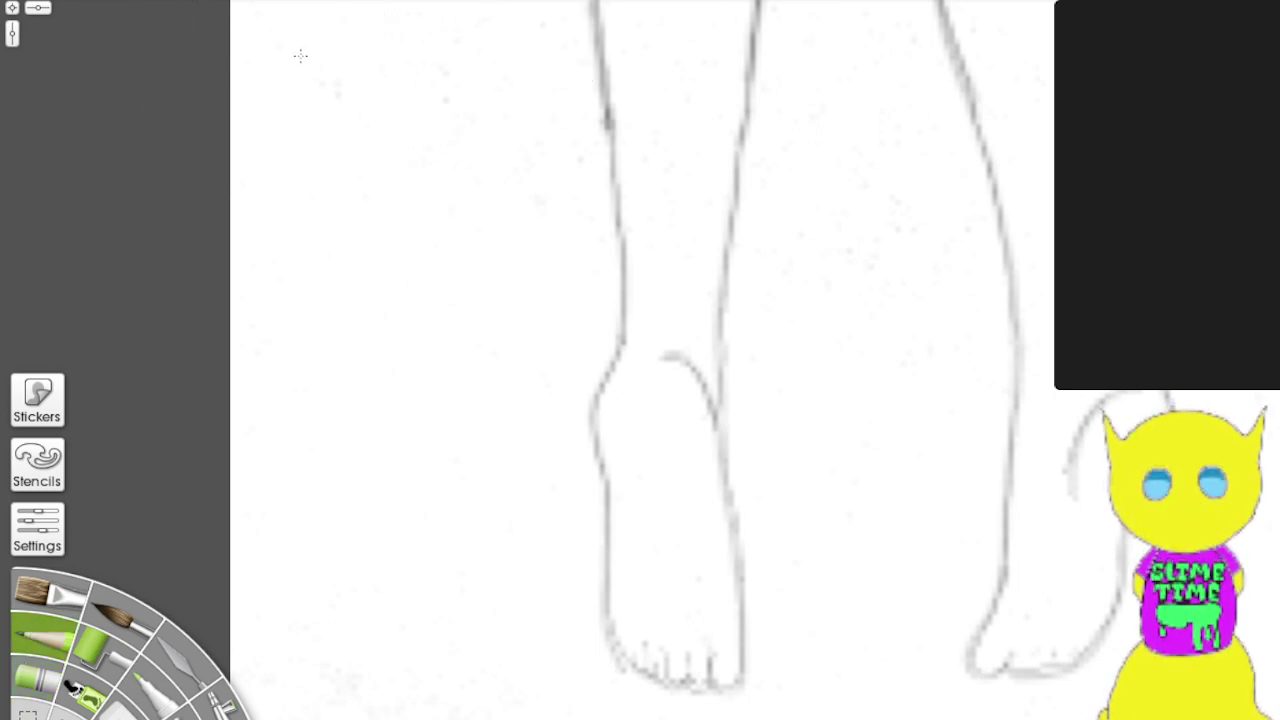
{"action": "left_click_drag", "start_coordinate": [299, 50], "coordinate": [277, 200]}
Step: Examine the line art at several zoom levels, from the whole two-figure page to the left figure's hips and hand
{"action": "scroll", "coordinate": [280, 170], "scroll_direction": "down", "scroll_amount": 6}
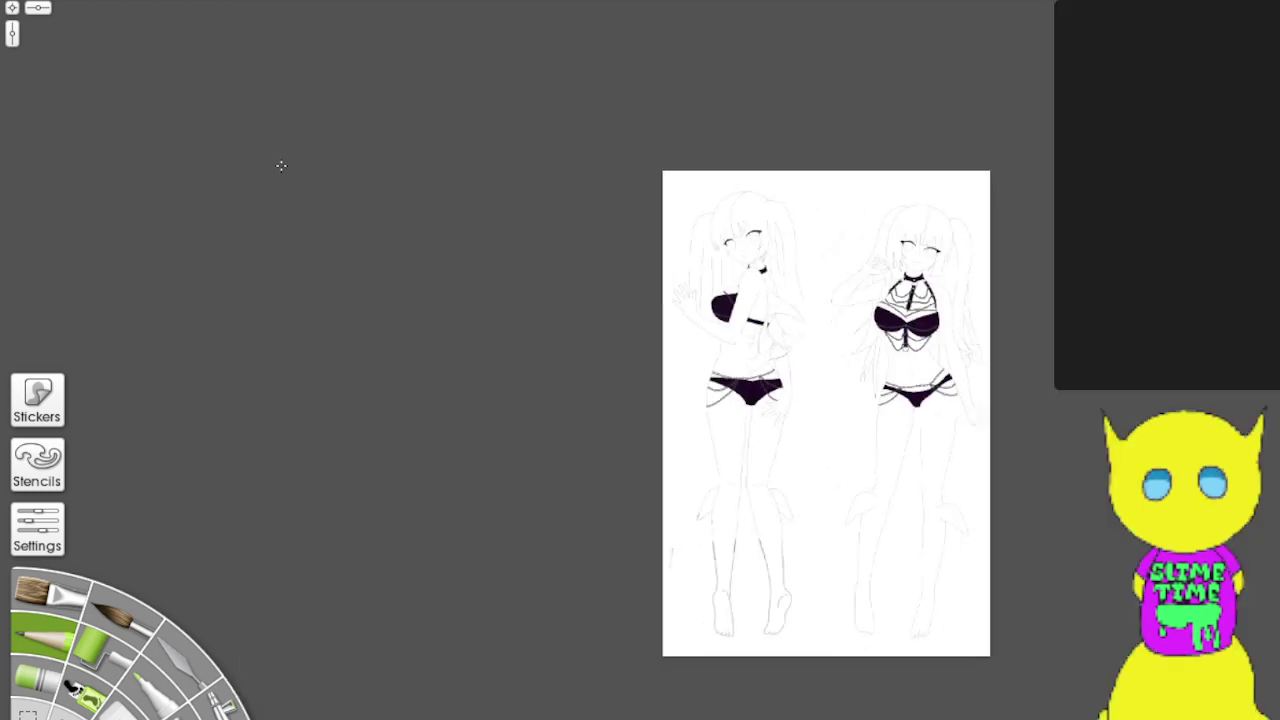
{"action": "scroll", "coordinate": [281, 166], "scroll_direction": "up", "scroll_amount": 2}
{"action": "key", "text": "ctrl+plus"}
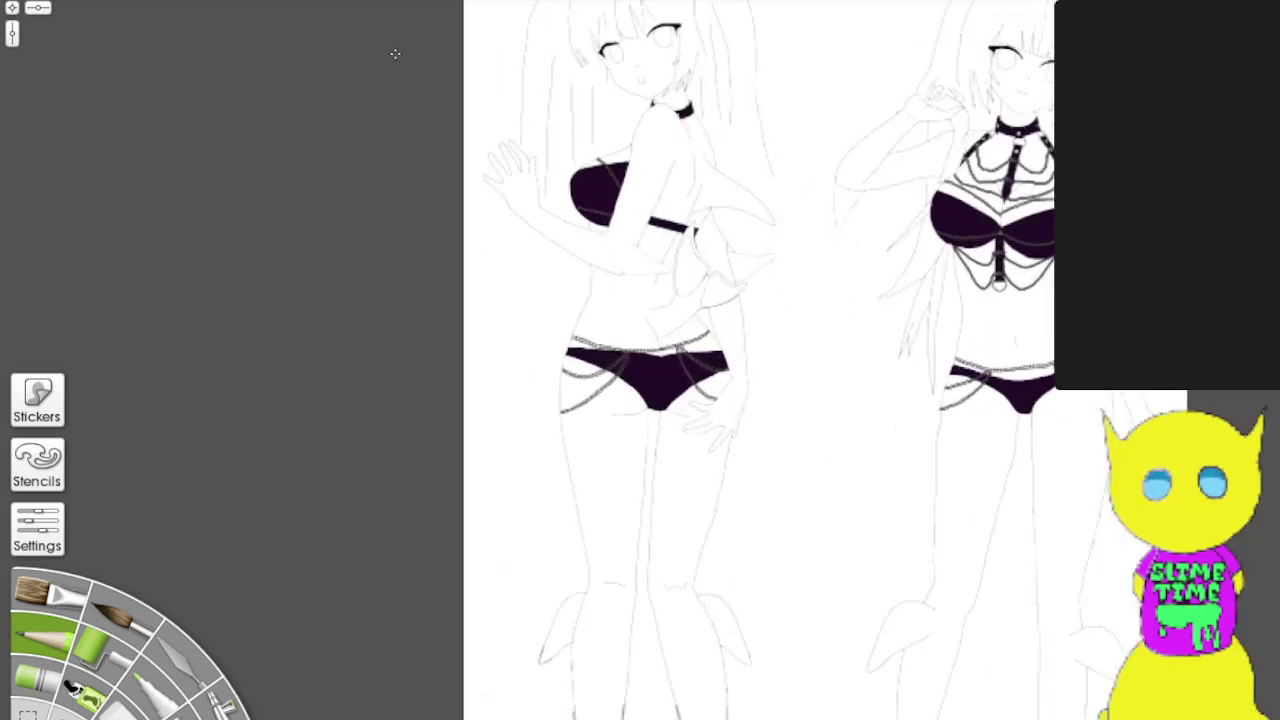
{"action": "key", "text": "ctrl+minus"}
{"action": "key", "text": "ctrl+minus"}
{"action": "key", "text": "ctrl+minus"}
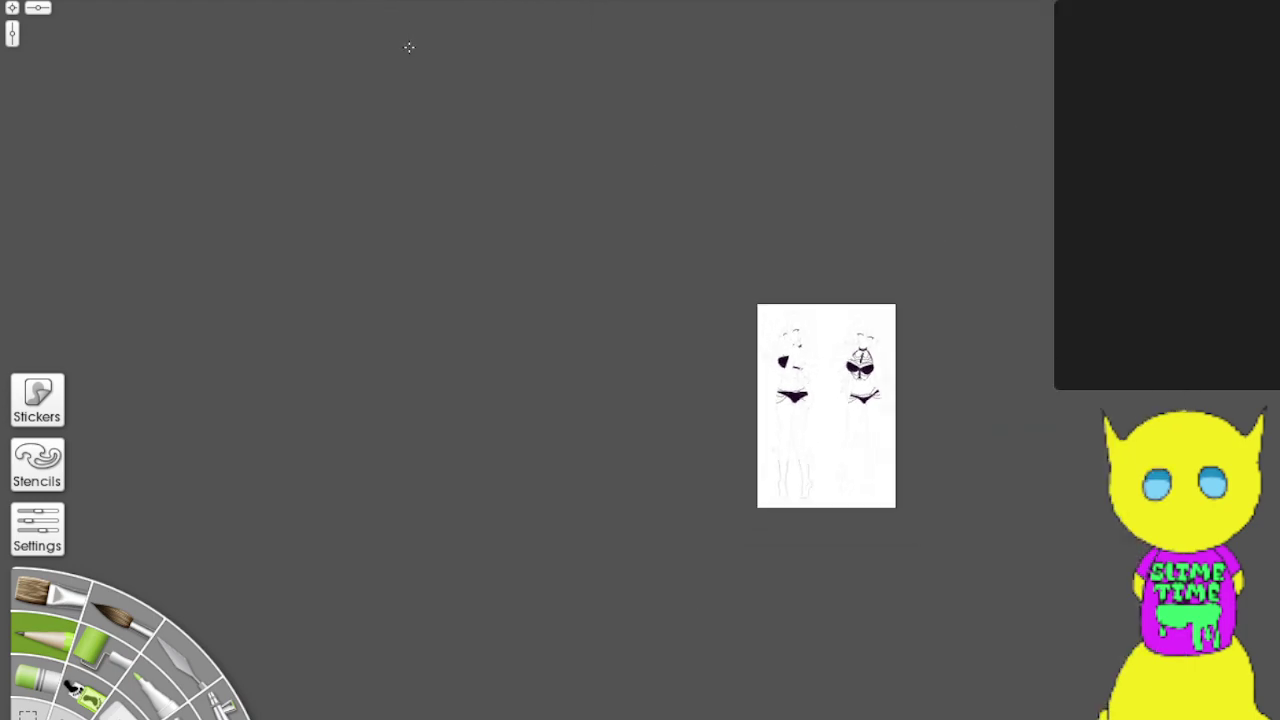
{"action": "key", "text": "ctrl+plus"}
{"action": "key", "text": "ctrl+plus"}
{"action": "key", "text": "ctrl+plus"}
{"action": "key", "text": "ctrl+plus"}
{"action": "key", "text": "ctrl+plus"}
{"action": "key", "text": "ctrl+plus"}
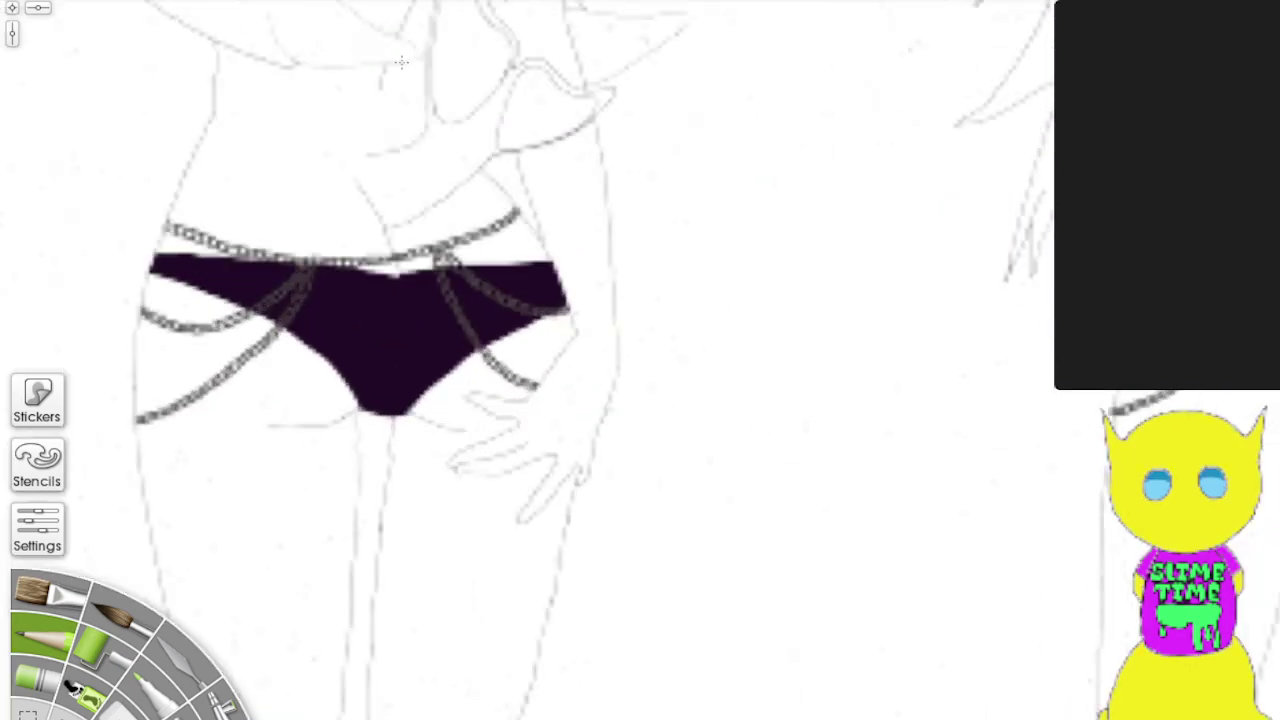
{"action": "key", "text": "ctrl+minus"}
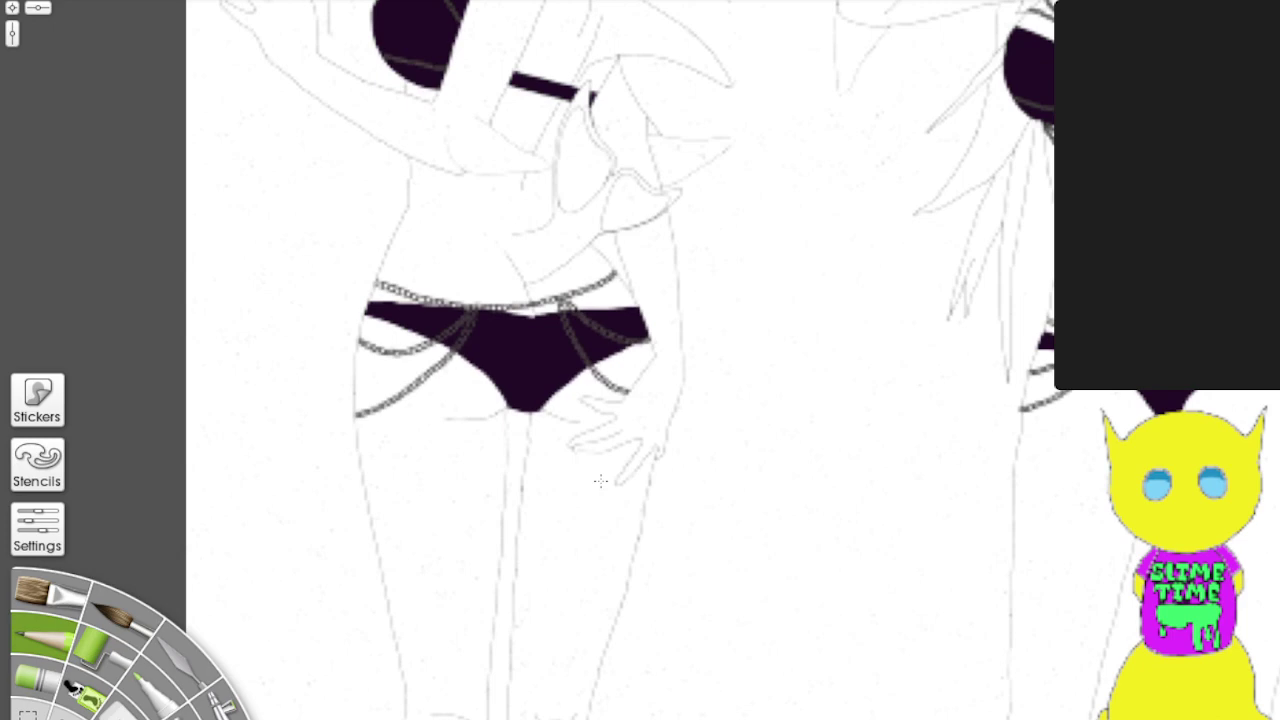
{"action": "key", "text": "ctrl+minus"}
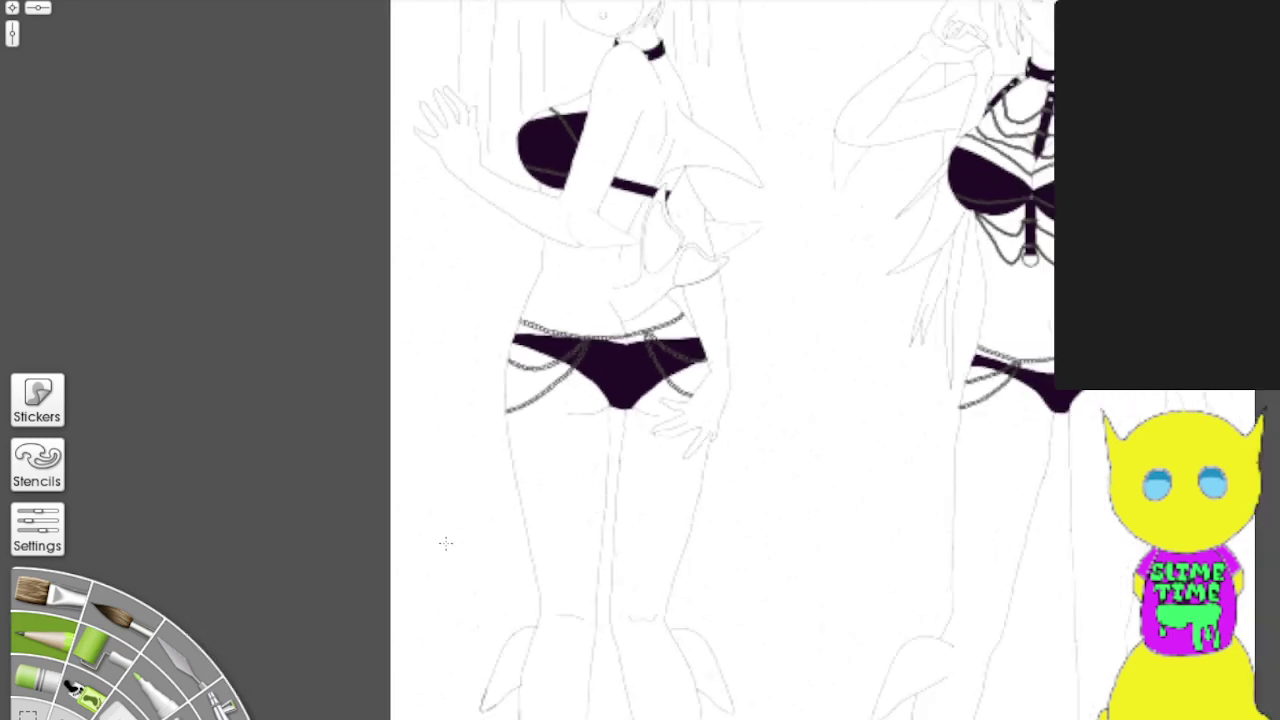
{"action": "left_click_drag", "start_coordinate": [446, 543], "coordinate": [445, 488]}
{"action": "key", "text": "ctrl+z"}
{"action": "mouse_move", "coordinate": [722, 382]}
{"action": "left_mouse_down"}
{"action": "mouse_move", "coordinate": [558, 338]}
{"action": "mouse_move", "coordinate": [722, 382]}
{"action": "left_mouse_up"}
{"action": "scroll", "coordinate": [970, 507], "scroll_direction": "up", "scroll_amount": 1}
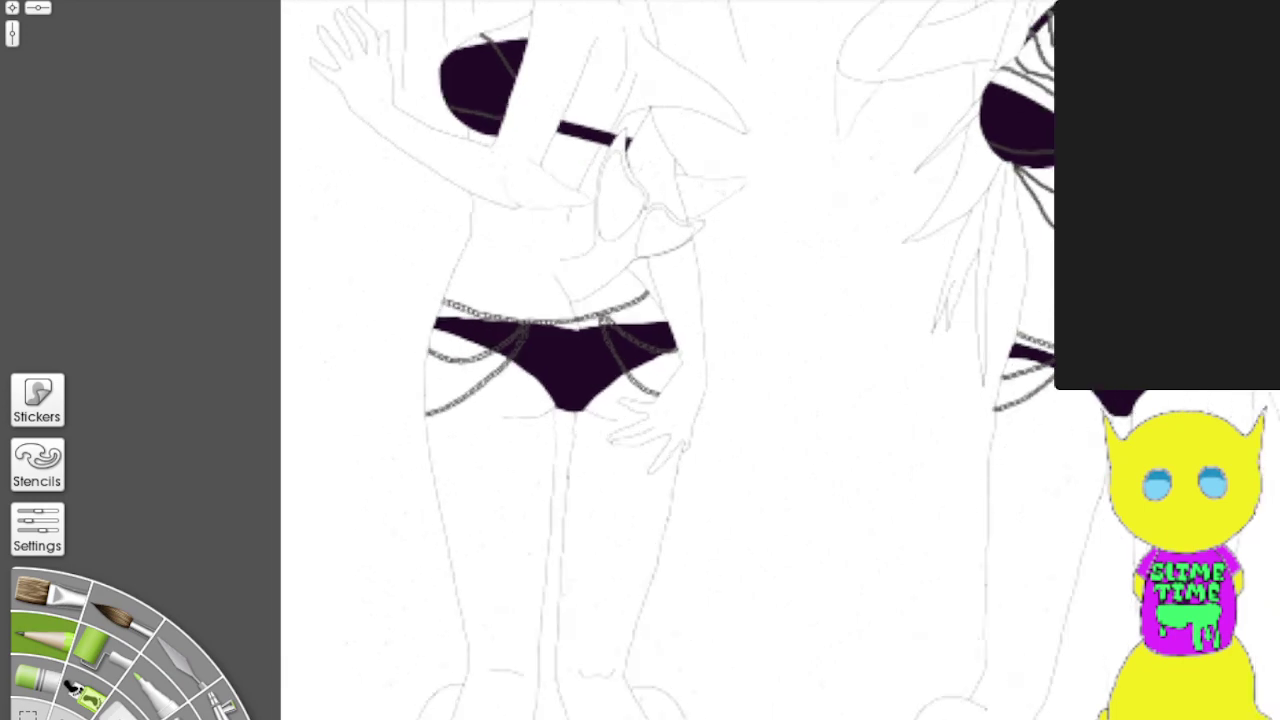
Step: Trace the left figure's calf outlines up to the knees and the fin on the calf nearest the page margin in light pencil
{"action": "left_click_drag", "start_coordinate": [884, 464], "coordinate": [925, 717]}
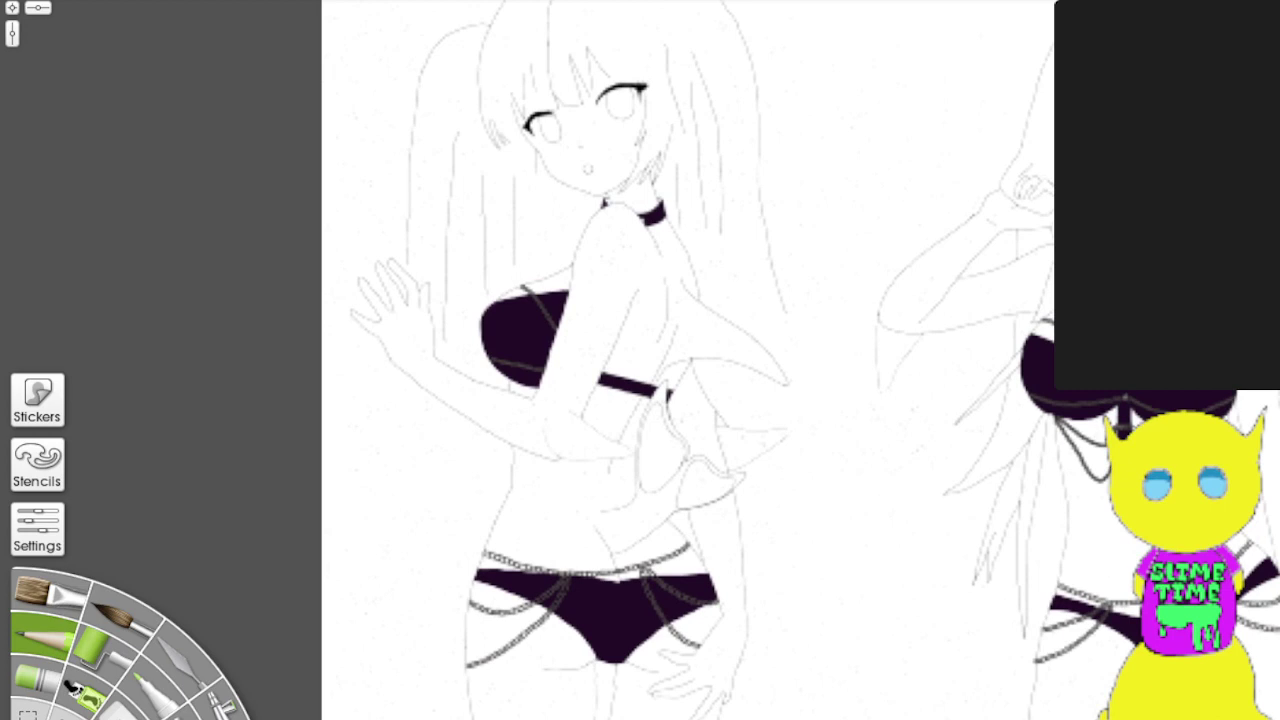
{"action": "left_click_drag", "start_coordinate": [700, 717], "coordinate": [872, 54]}
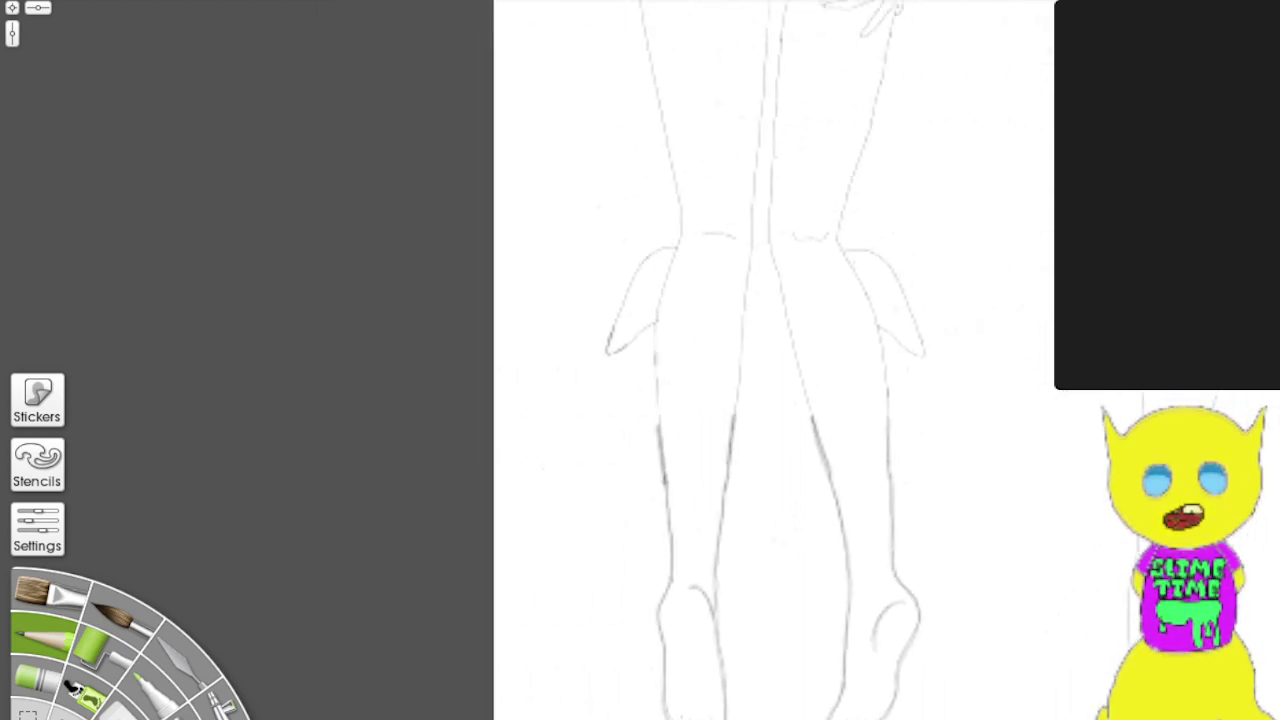
{"action": "scroll", "coordinate": [827, 403], "scroll_direction": "up", "scroll_amount": 10}
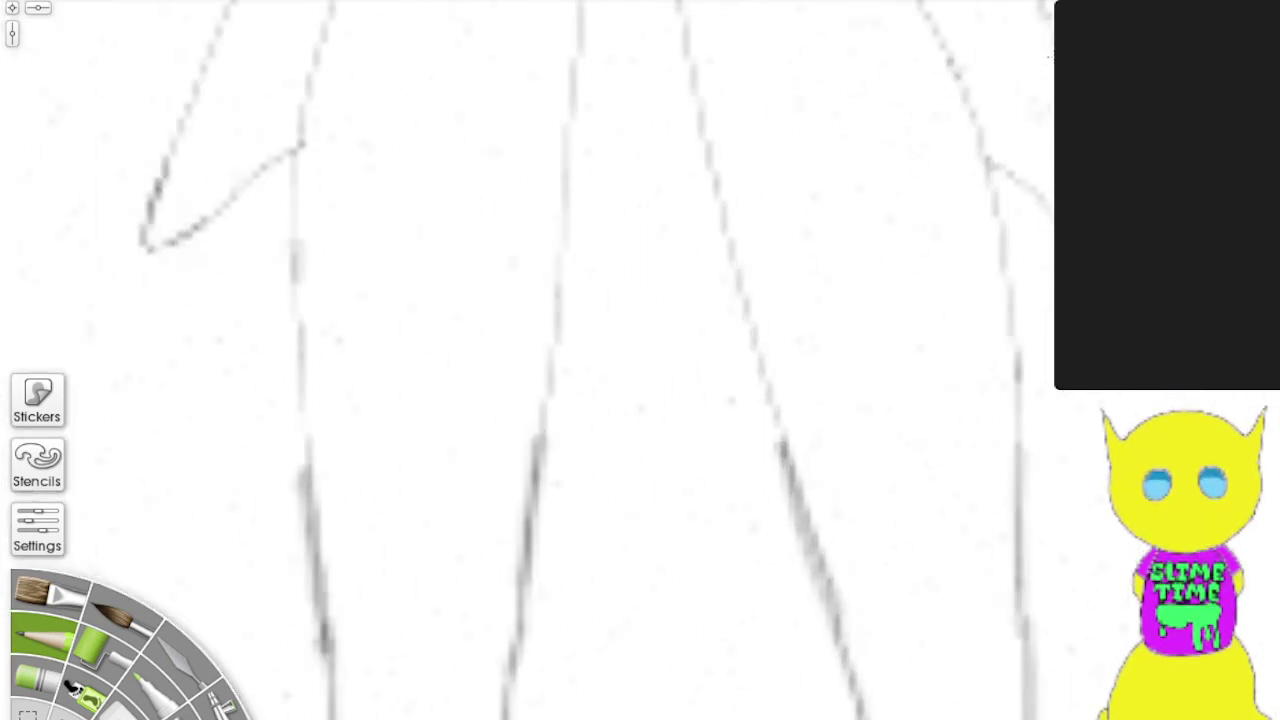
{"action": "left_click_drag", "start_coordinate": [827, 403], "coordinate": [1023, 578]}
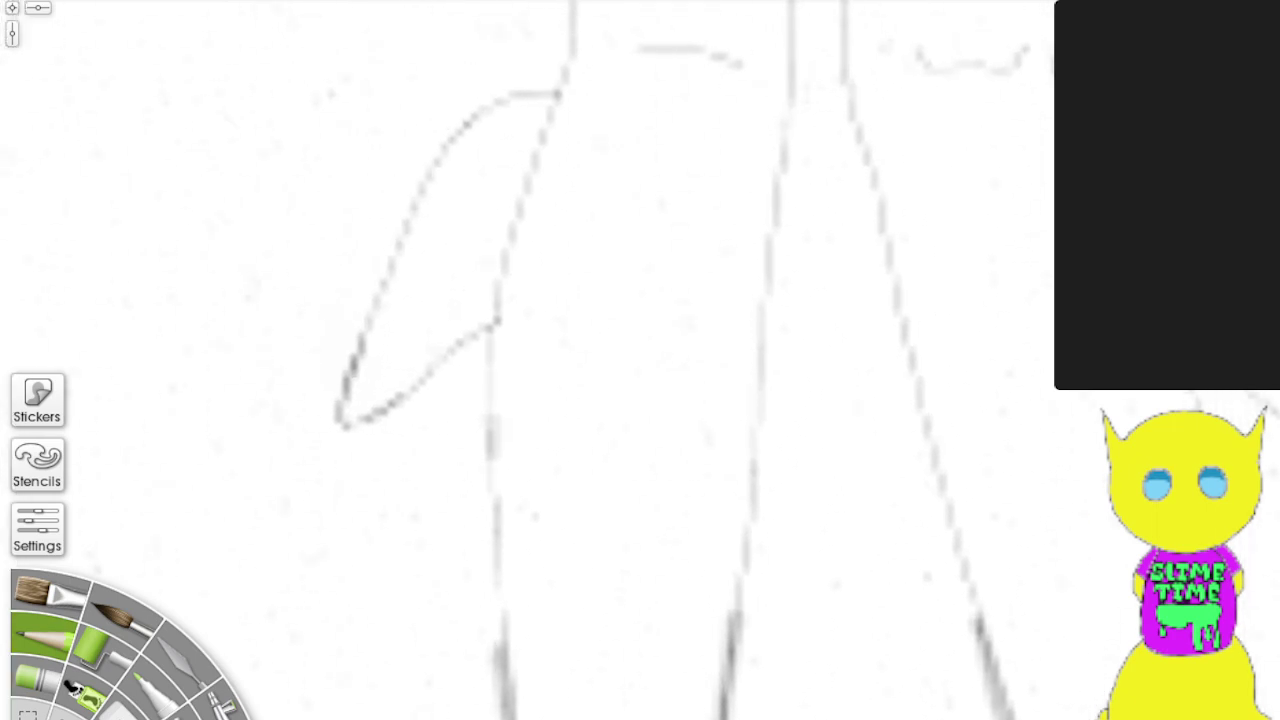
{"action": "scroll", "coordinate": [813, 400], "scroll_direction": "up", "scroll_amount": 1}
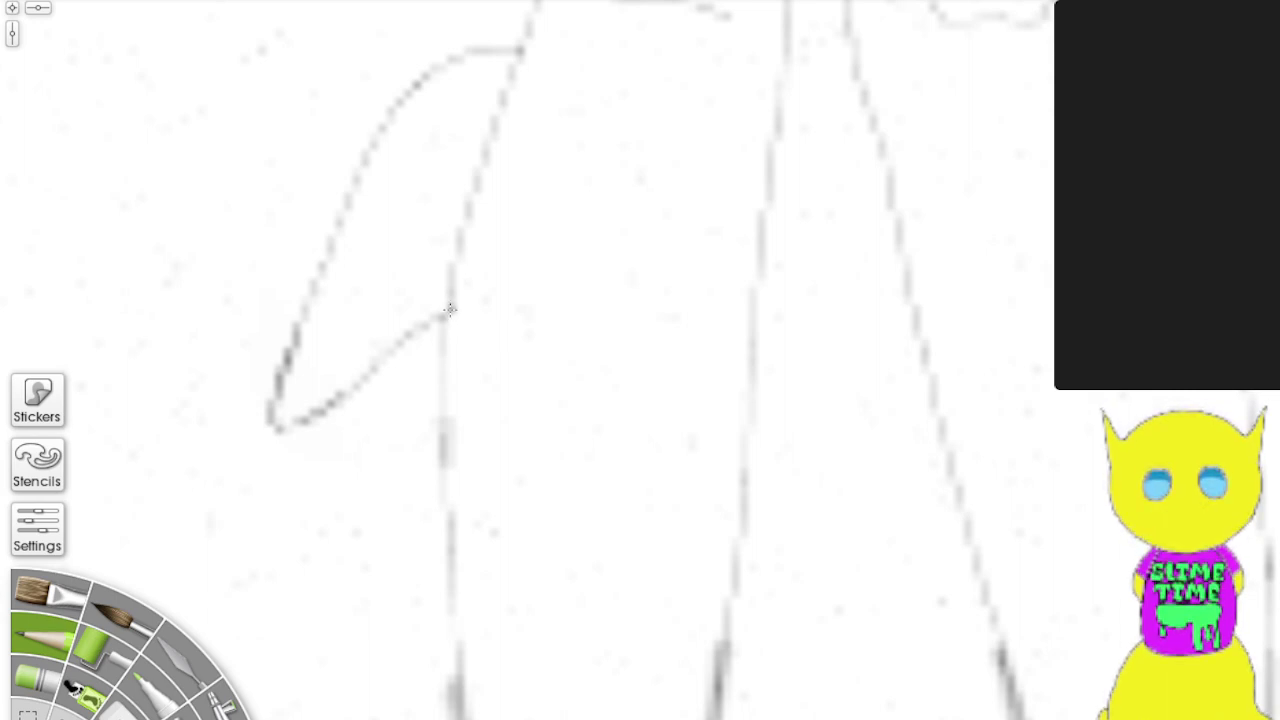
{"action": "mouse_move", "coordinate": [449, 306]}
{"action": "left_mouse_down"}
{"action": "mouse_move", "coordinate": [457, 699]}
{"action": "mouse_move", "coordinate": [450, 308]}
{"action": "left_mouse_up"}
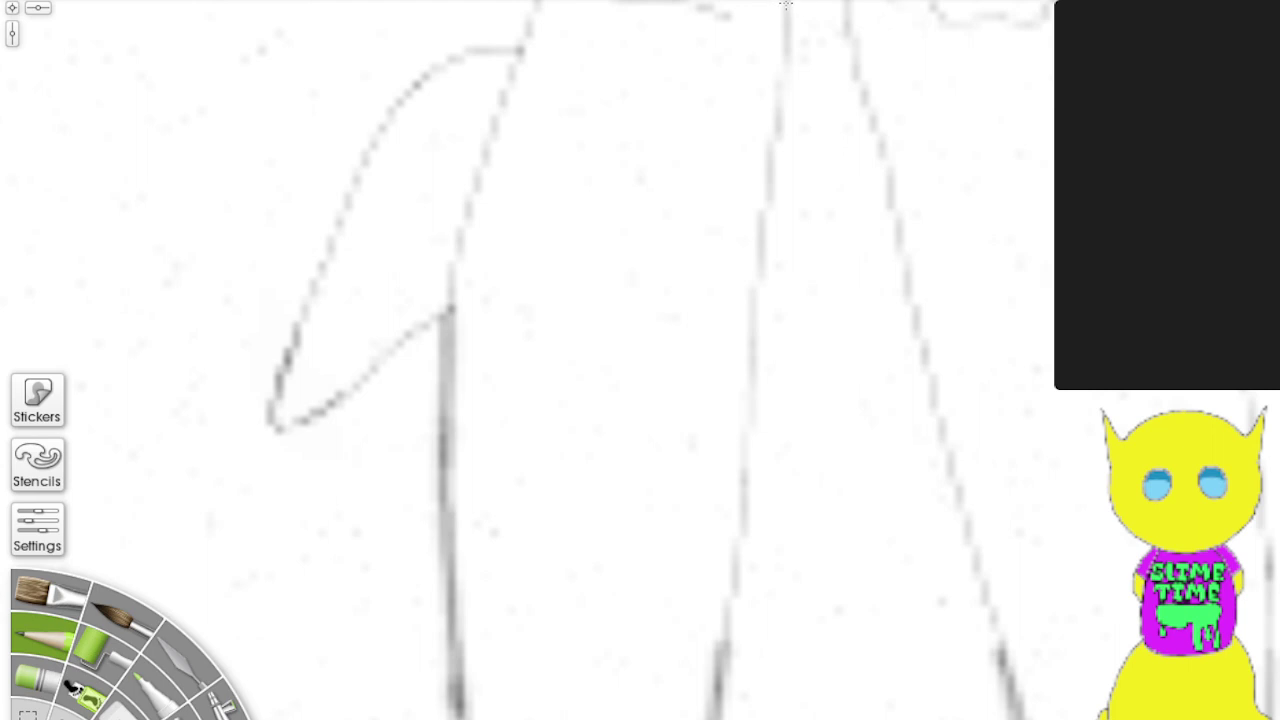
{"action": "mouse_move", "coordinate": [786, 14]}
{"action": "left_mouse_down"}
{"action": "mouse_move", "coordinate": [740, 573]}
{"action": "mouse_move", "coordinate": [716, 666]}
{"action": "left_mouse_up"}
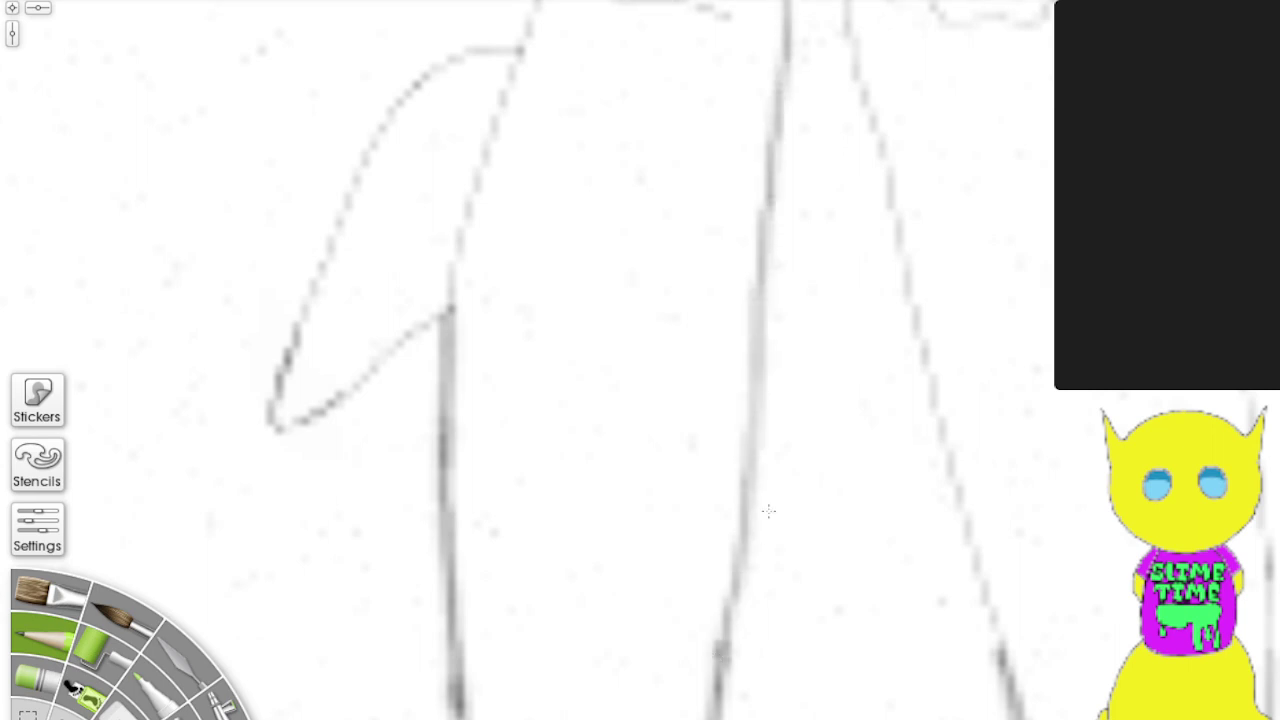
{"action": "mouse_move", "coordinate": [846, 8]}
{"action": "left_mouse_down"}
{"action": "mouse_move", "coordinate": [997, 655]}
{"action": "mouse_move", "coordinate": [1012, 648]}
{"action": "left_mouse_up"}
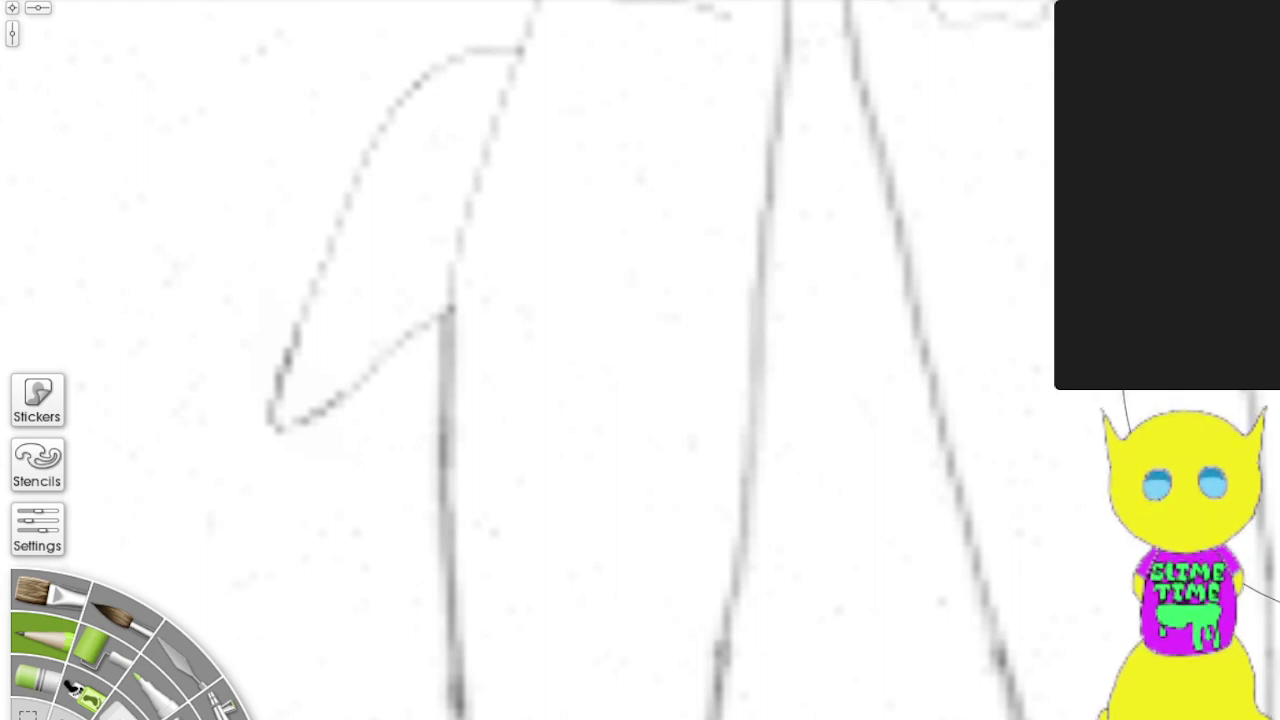
{"action": "mouse_move", "coordinate": [513, 45]}
{"action": "left_mouse_down"}
{"action": "mouse_move", "coordinate": [433, 67]}
{"action": "mouse_move", "coordinate": [393, 108]}
{"action": "mouse_move", "coordinate": [323, 256]}
{"action": "mouse_move", "coordinate": [271, 422]}
{"action": "mouse_move", "coordinate": [352, 395]}
{"action": "mouse_move", "coordinate": [460, 308]}
{"action": "left_mouse_up"}
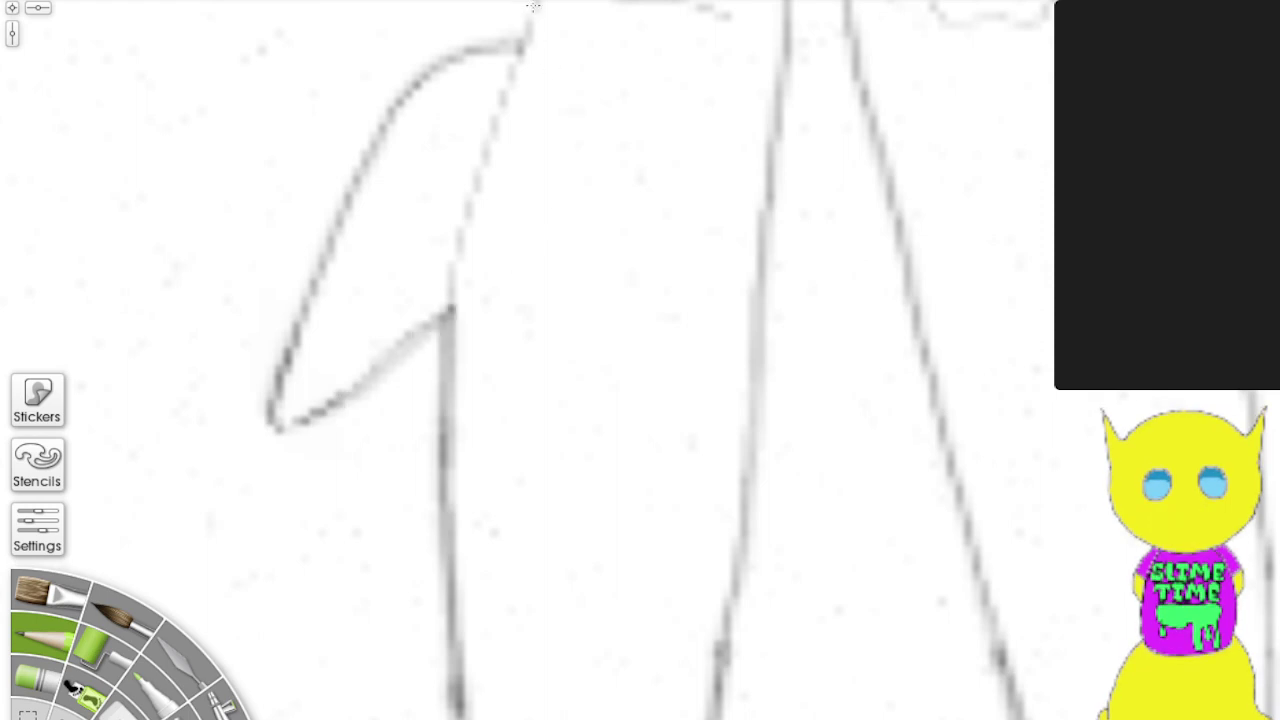
{"action": "mouse_move", "coordinate": [532, 20]}
{"action": "left_mouse_down"}
{"action": "mouse_move", "coordinate": [471, 188]}
{"action": "mouse_move", "coordinate": [446, 354]}
{"action": "left_mouse_up"}
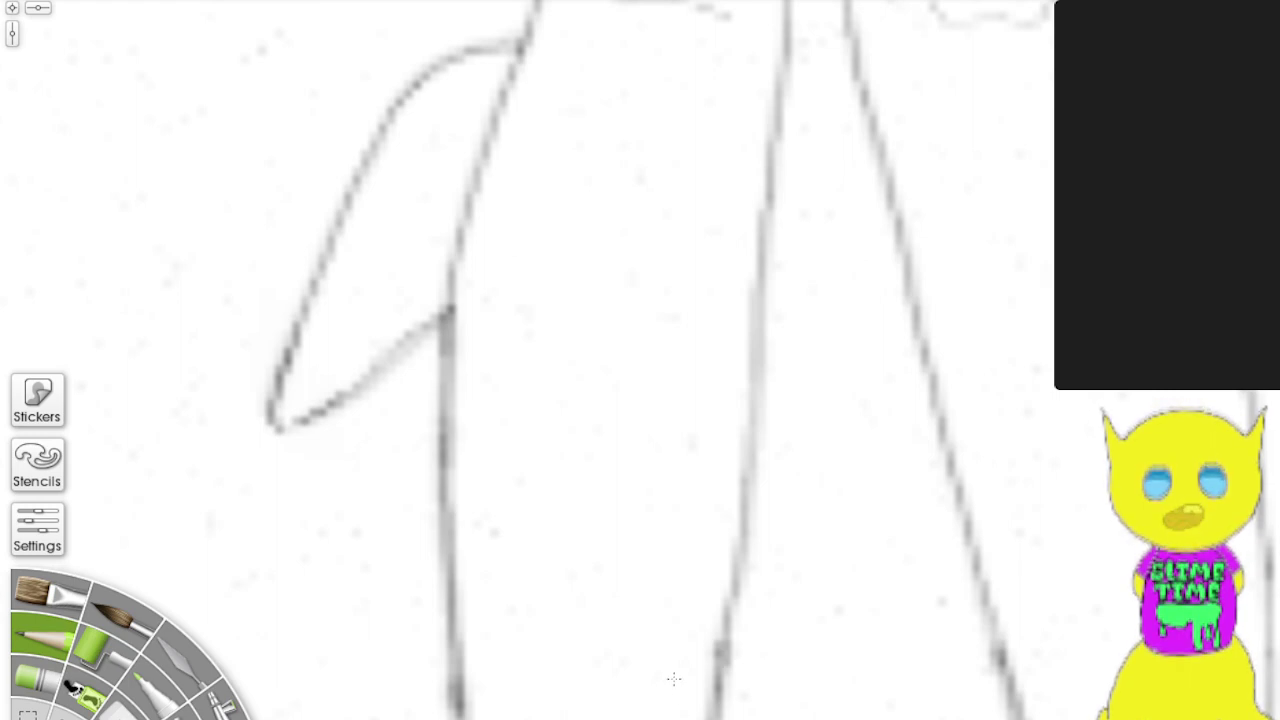
Step: Trace the short crease lines at the back of both of the left figure's knees
{"action": "mouse_move", "coordinate": [674, 467]}
{"action": "left_mouse_down"}
{"action": "mouse_move", "coordinate": [662, 680]}
{"action": "mouse_move", "coordinate": [588, 675]}
{"action": "left_mouse_up"}
{"action": "mouse_move", "coordinate": [637, 343]}
{"action": "left_mouse_down"}
{"action": "mouse_move", "coordinate": [607, 680]}
{"action": "mouse_move", "coordinate": [639, 698]}
{"action": "mouse_move", "coordinate": [636, 719]}
{"action": "left_mouse_up"}
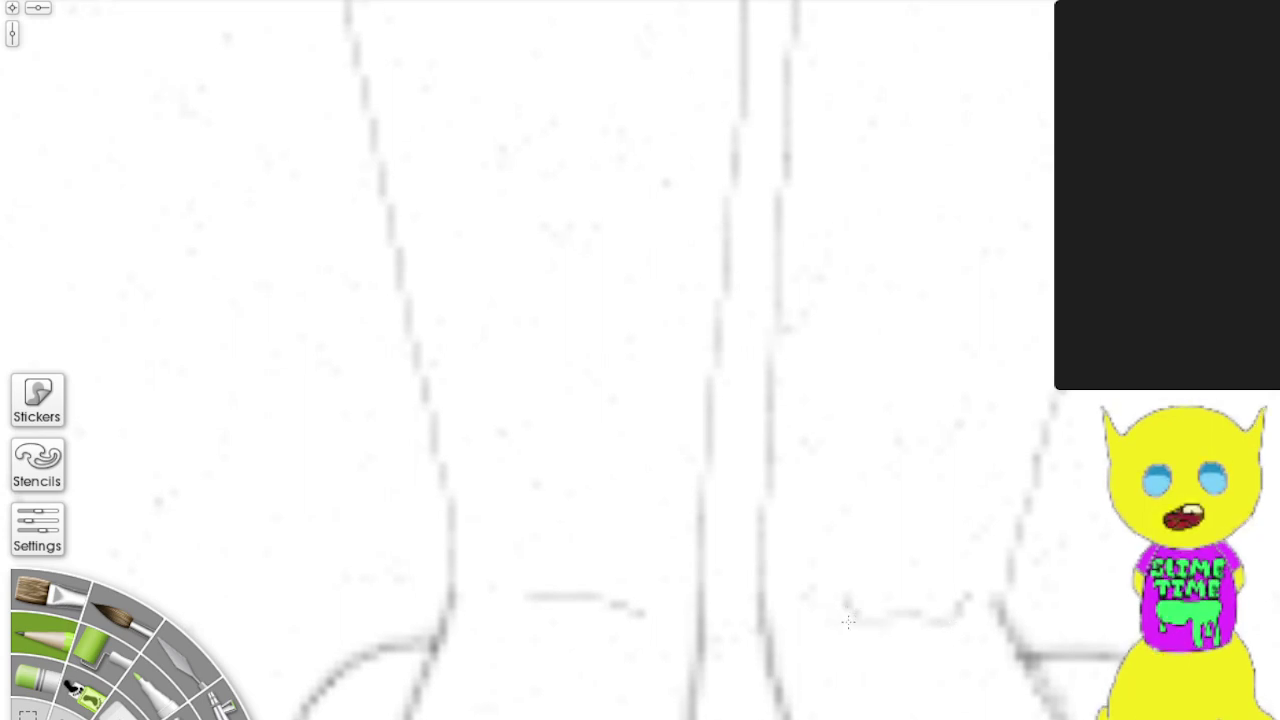
{"action": "mouse_move", "coordinate": [651, 614]}
{"action": "left_mouse_down"}
{"action": "mouse_move", "coordinate": [601, 602]}
{"action": "mouse_move", "coordinate": [526, 618]}
{"action": "left_mouse_up"}
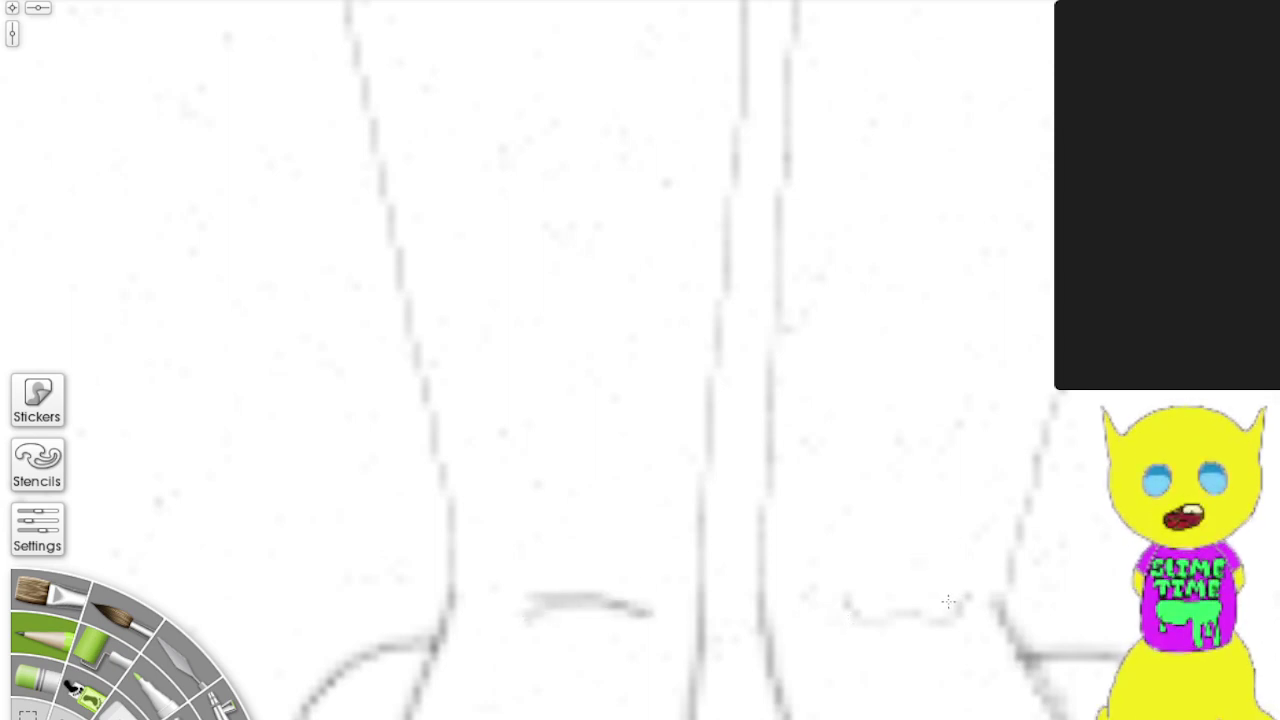
{"action": "mouse_move", "coordinate": [962, 601]}
{"action": "left_mouse_down"}
{"action": "mouse_move", "coordinate": [839, 598]}
{"action": "mouse_move", "coordinate": [965, 598]}
{"action": "left_mouse_up"}
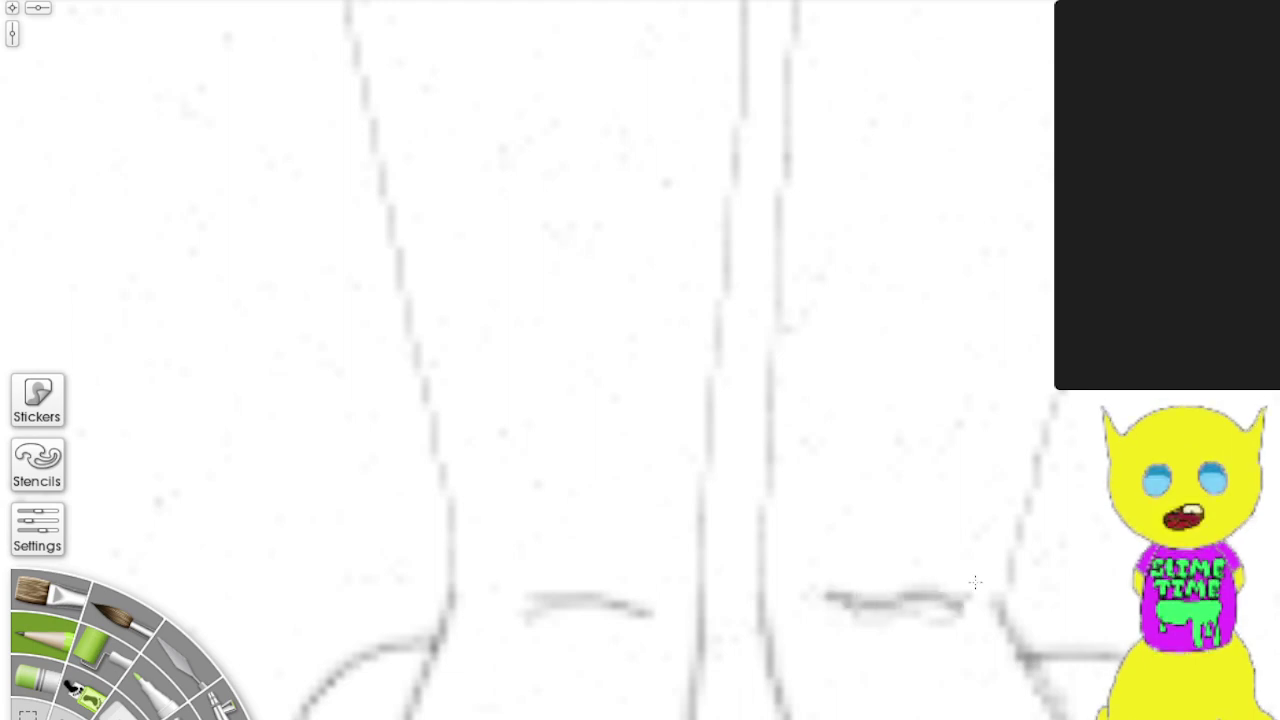
Step: Trace the outer edge of the left figure's left thigh from the knee upward
{"action": "scroll", "coordinate": [975, 582], "scroll_direction": "down", "scroll_amount": 2}
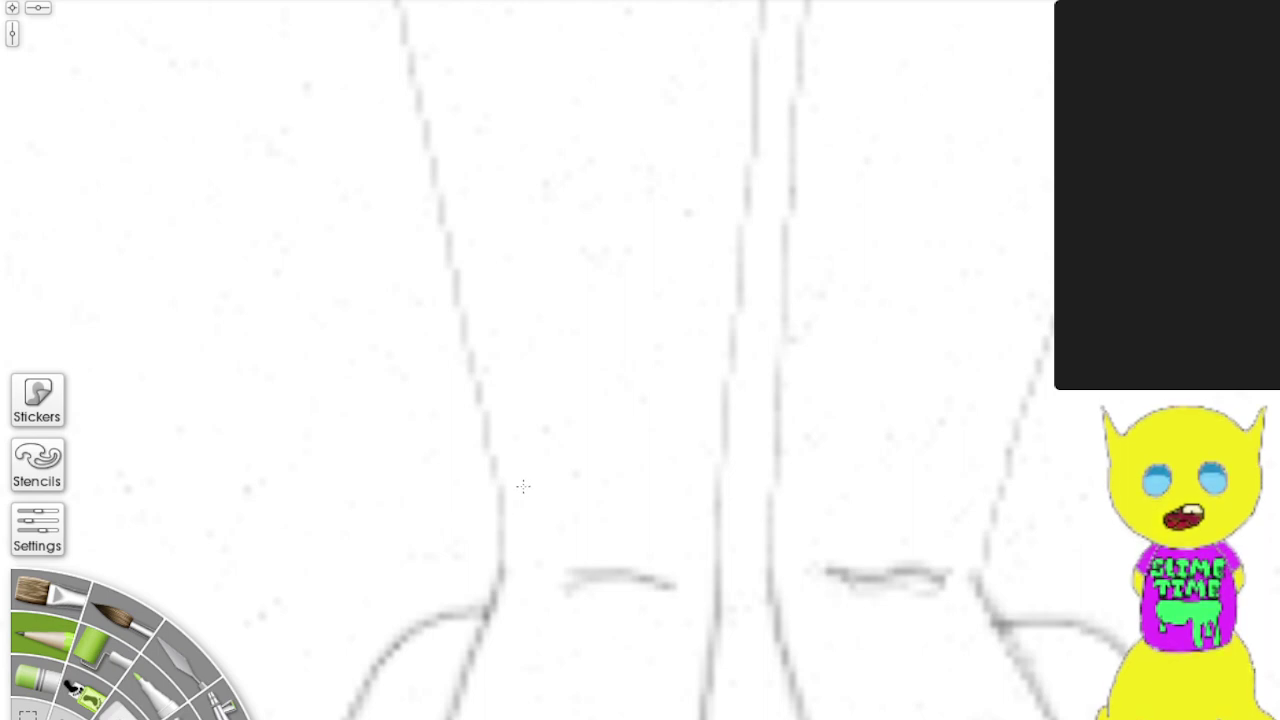
{"action": "mouse_move", "coordinate": [497, 580]}
{"action": "left_mouse_down"}
{"action": "mouse_move", "coordinate": [502, 550]}
{"action": "mouse_move", "coordinate": [456, 258]}
{"action": "left_mouse_up"}
{"action": "scroll", "coordinate": [457, 253], "scroll_direction": "up", "scroll_amount": 2}
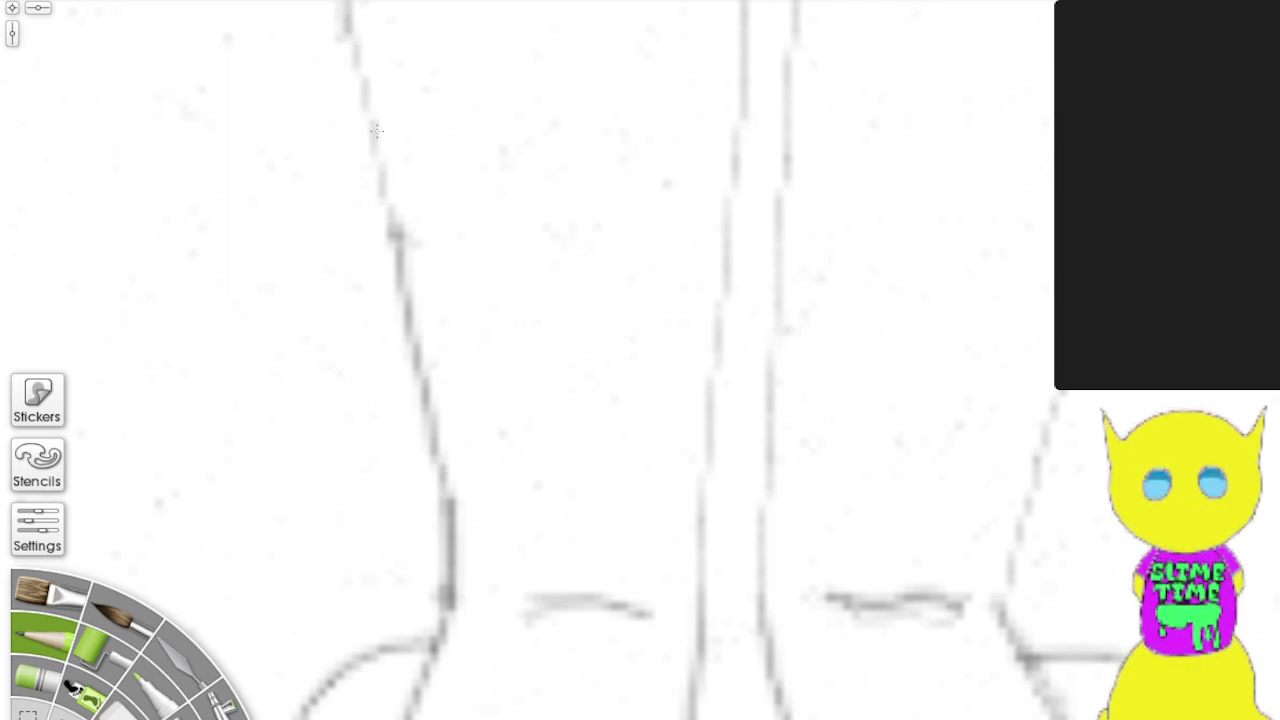
{"action": "mouse_move", "coordinate": [396, 226]}
{"action": "left_mouse_down"}
{"action": "mouse_move", "coordinate": [345, 18]}
{"action": "mouse_move", "coordinate": [446, 552]}
{"action": "left_mouse_up"}
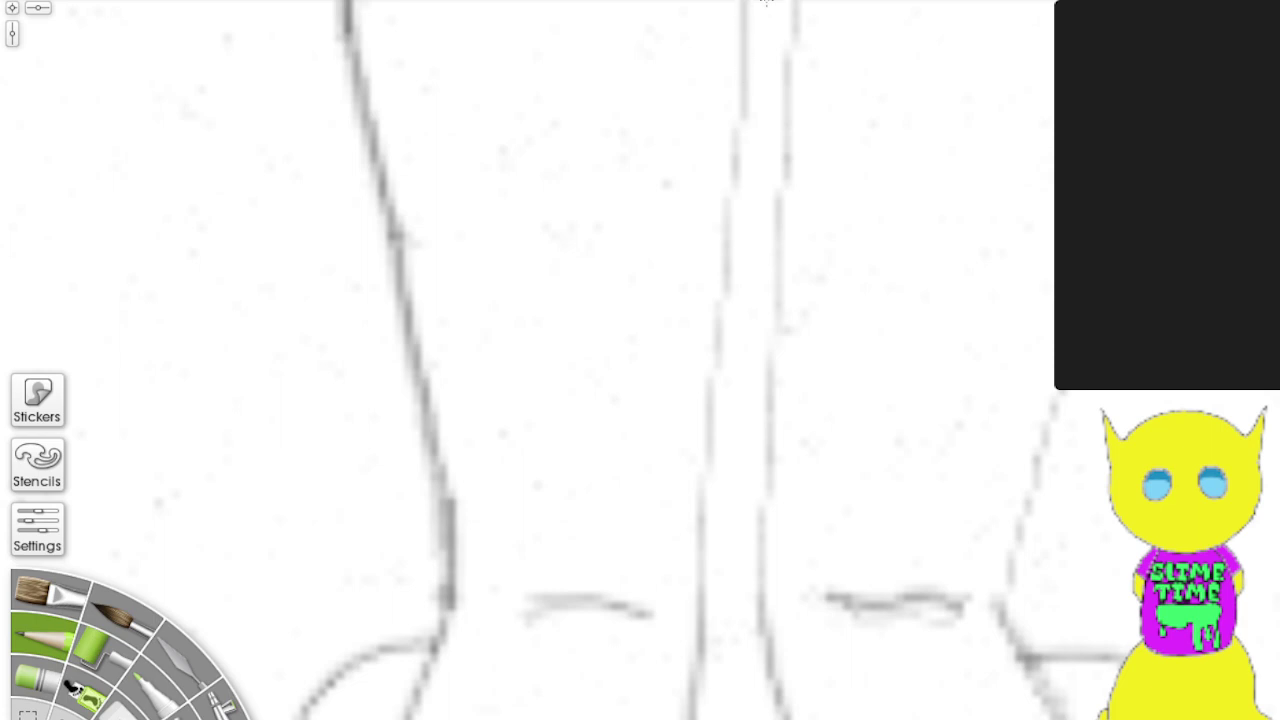
Step: Trace the inner edges of both thighs and the outer edge of the right thigh above the knees
{"action": "mouse_move", "coordinate": [742, 11]}
{"action": "left_mouse_down"}
{"action": "mouse_move", "coordinate": [740, 116]}
{"action": "mouse_move", "coordinate": [745, 2]}
{"action": "left_mouse_up"}
{"action": "left_click_drag", "start_coordinate": [737, 160], "coordinate": [710, 320]}
{"action": "left_click_drag", "start_coordinate": [704, 429], "coordinate": [704, 586]}
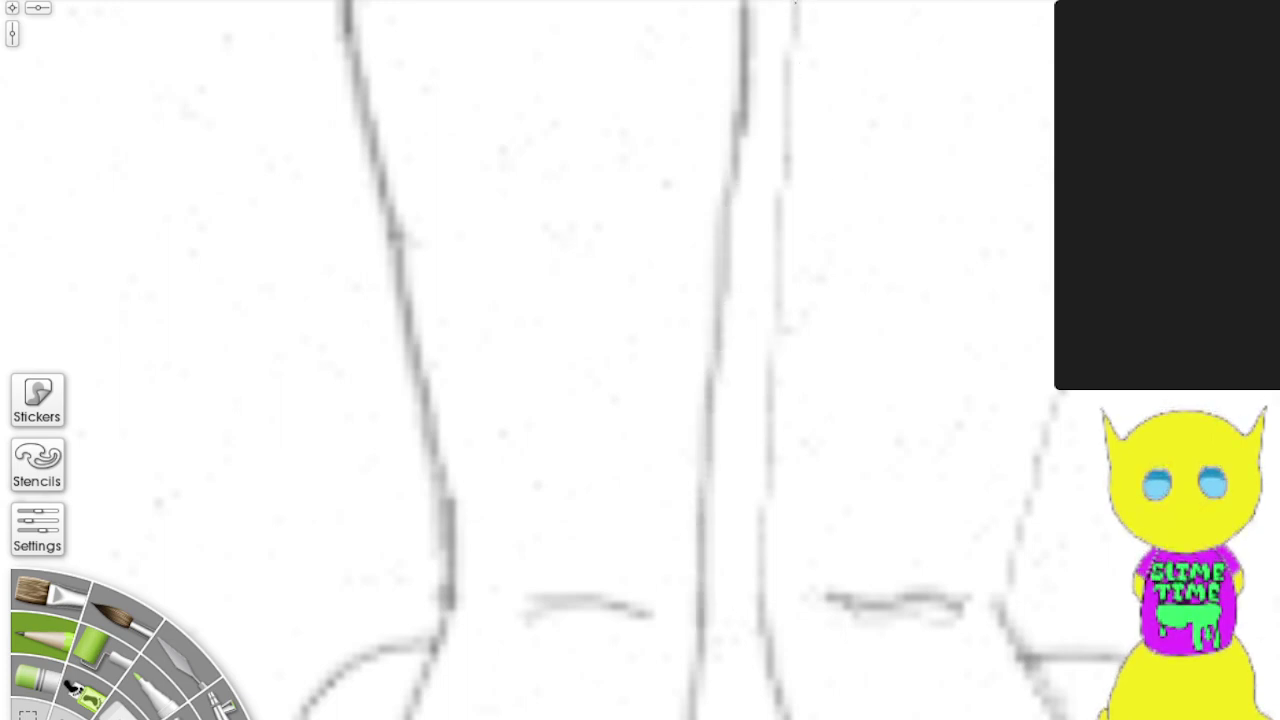
{"action": "left_click_drag", "start_coordinate": [795, 3], "coordinate": [758, 592]}
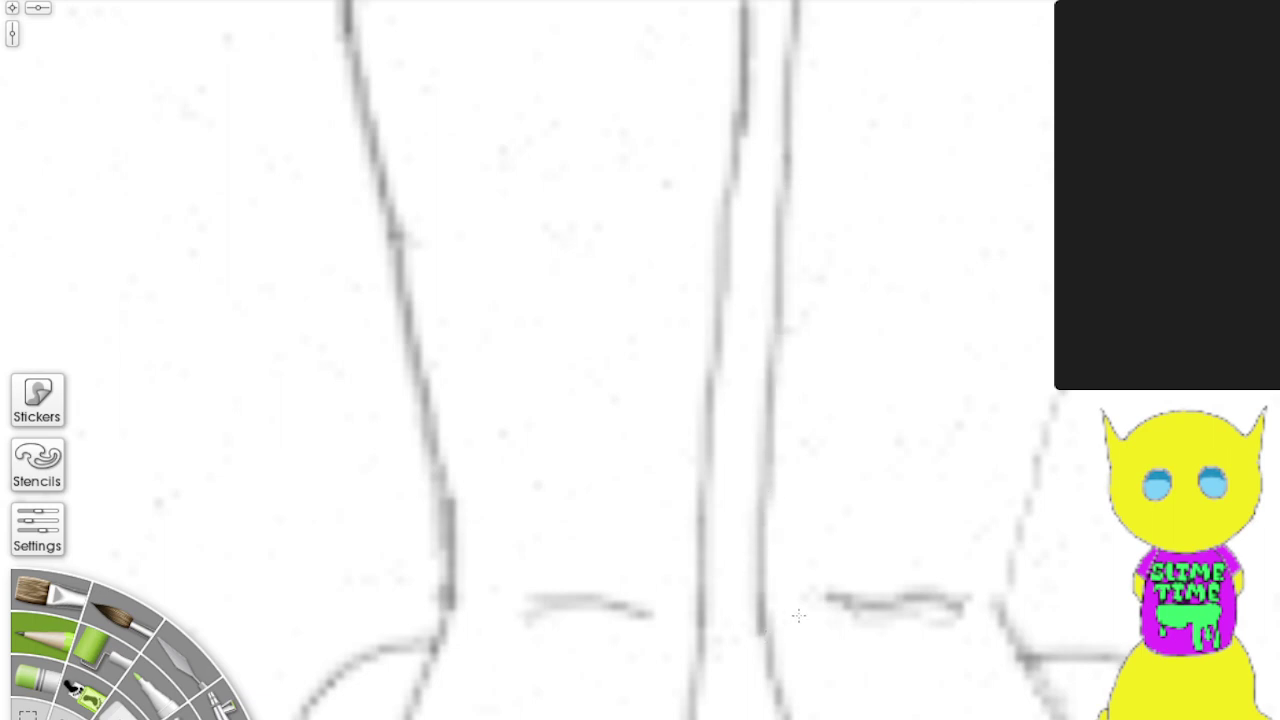
{"action": "left_click_drag", "start_coordinate": [997, 600], "coordinate": [1062, 393]}
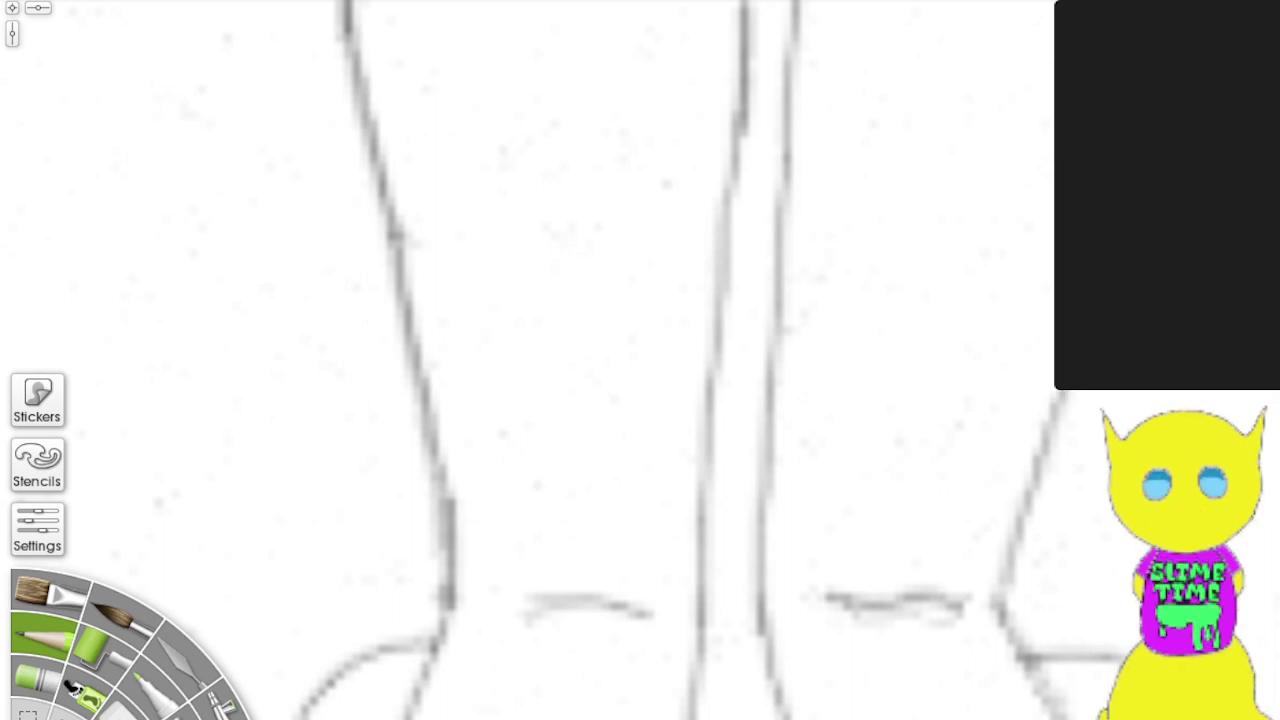
Step: Hide the reference drawing and inspect the specks in the blank area above the traced legs, toggling the white background off and on
{"action": "scroll", "coordinate": [842, 2], "scroll_direction": "down", "scroll_amount": 3}
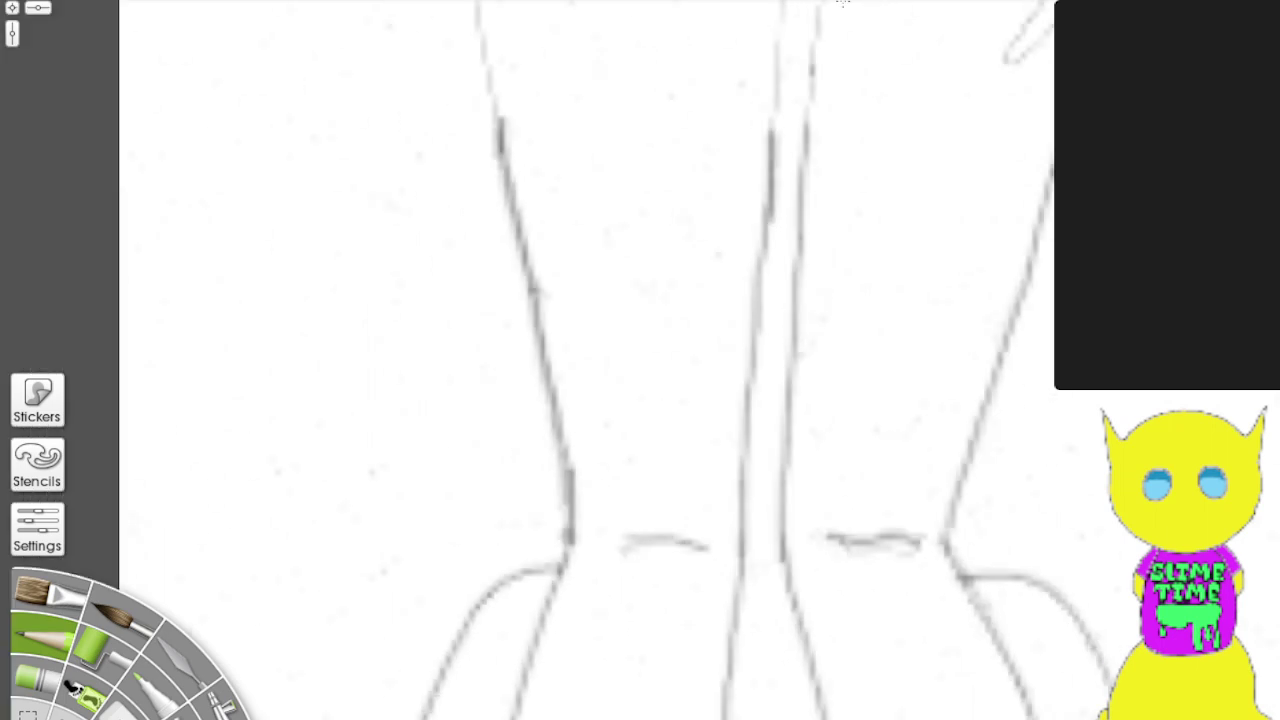
{"action": "scroll", "coordinate": [843, 4], "scroll_direction": "down", "scroll_amount": 3}
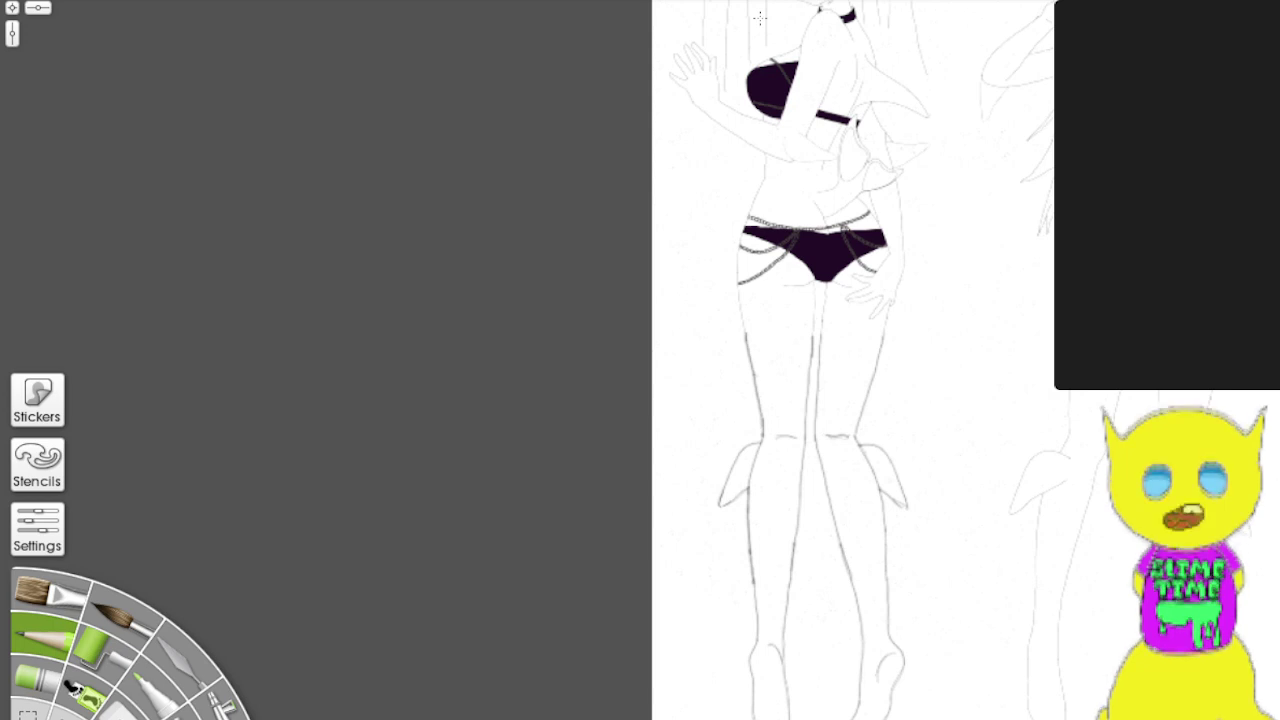
{"action": "scroll", "coordinate": [729, 20], "scroll_direction": "up", "scroll_amount": 5}
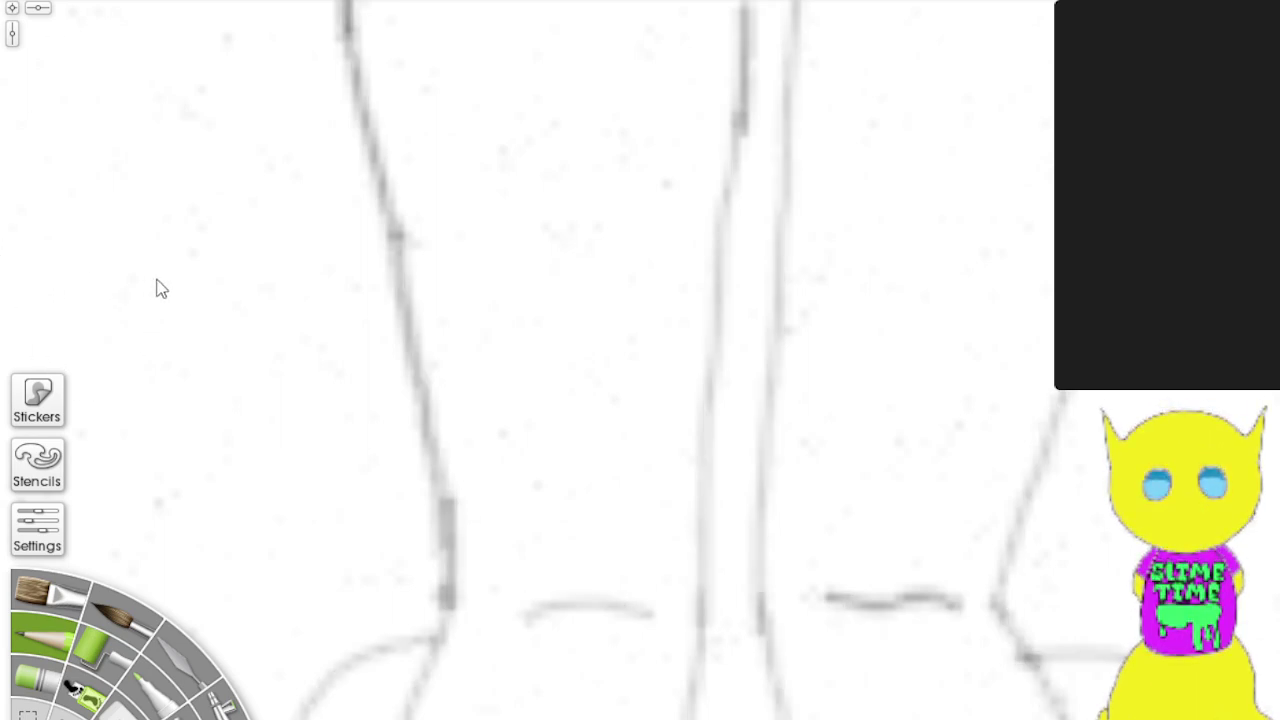
{"action": "mouse_move", "coordinate": [772, 318]}
{"action": "left_mouse_down"}
{"action": "mouse_move", "coordinate": [757, 712]}
{"action": "mouse_move", "coordinate": [694, 20]}
{"action": "mouse_move", "coordinate": [627, 580]}
{"action": "left_mouse_up"}
{"action": "mouse_move", "coordinate": [627, 360]}
{"action": "left_mouse_down"}
{"action": "mouse_move", "coordinate": [530, 592]}
{"action": "mouse_move", "coordinate": [521, 655]}
{"action": "mouse_move", "coordinate": [415, 670]}
{"action": "mouse_move", "coordinate": [422, 661]}
{"action": "left_mouse_up"}
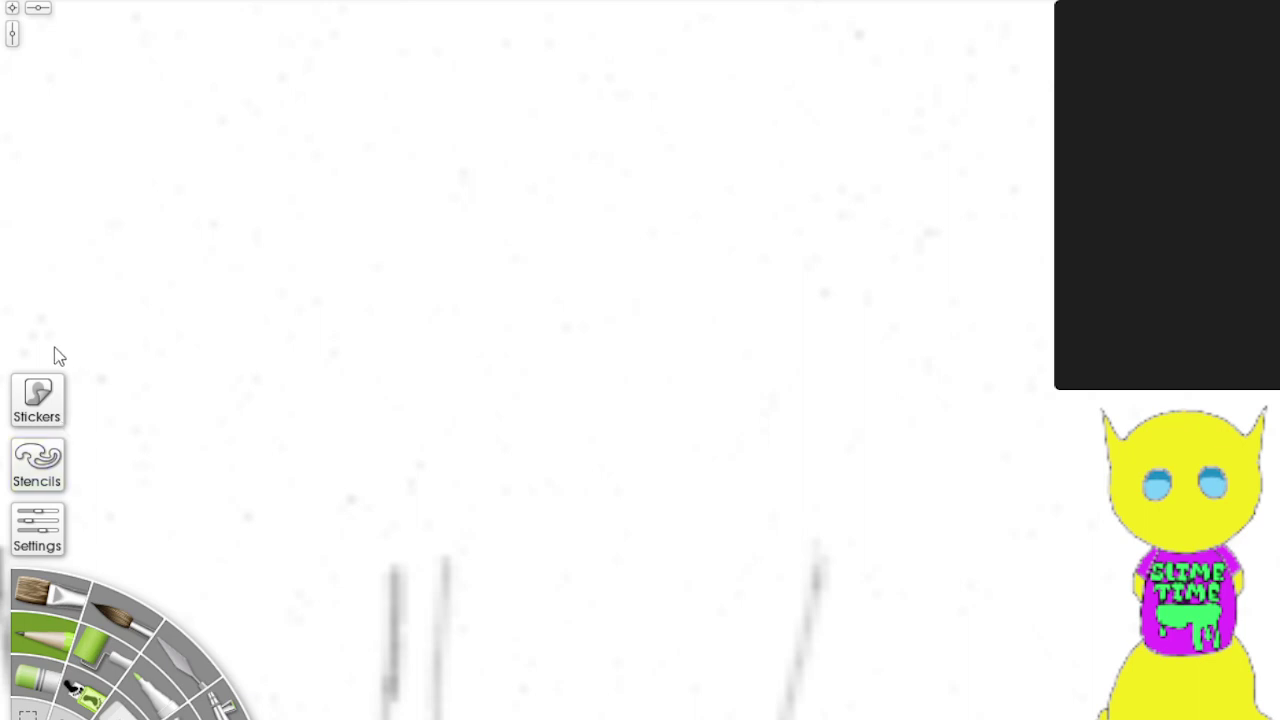
{"action": "key", "text": "k"}
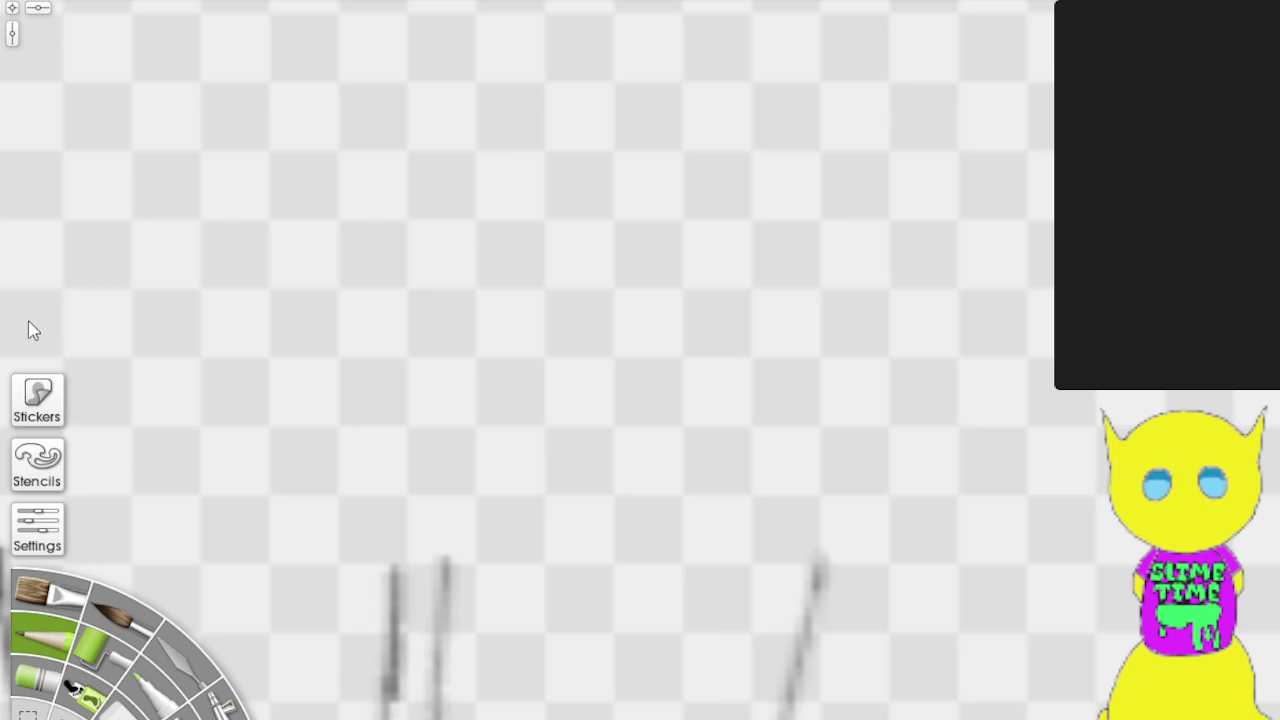
{"action": "key", "text": "k"}
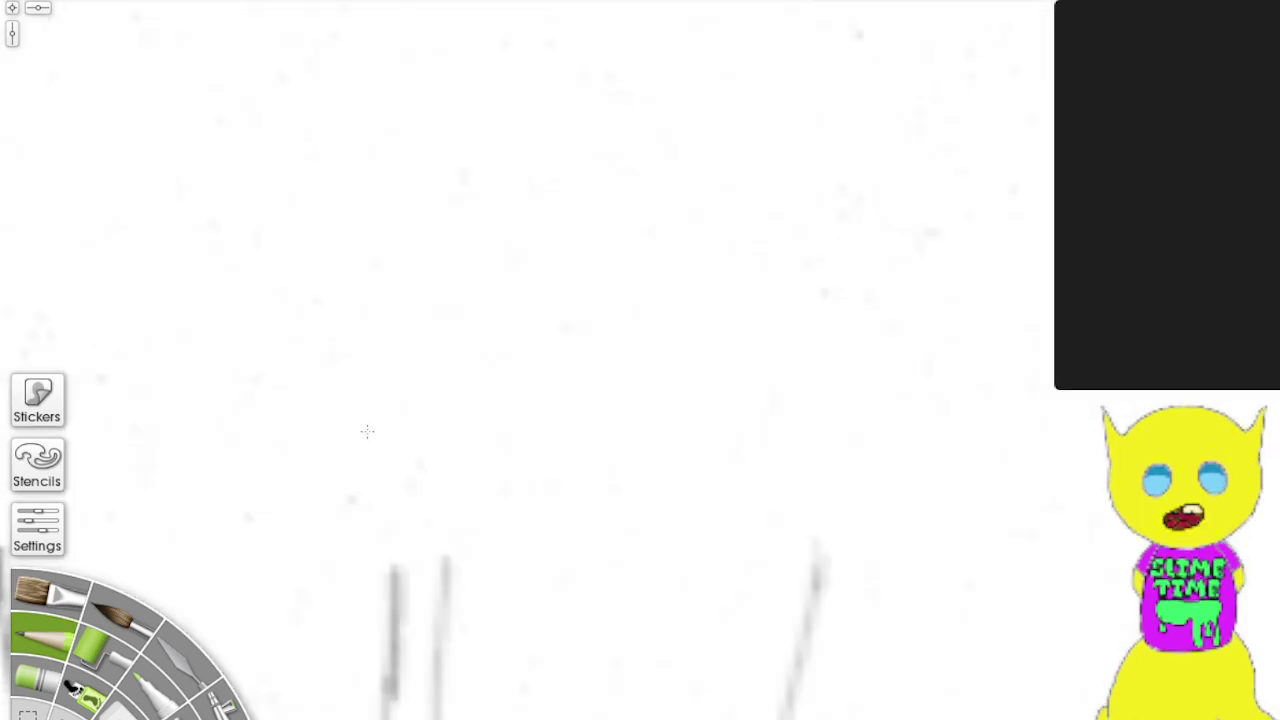
{"action": "scroll", "coordinate": [366, 430], "scroll_direction": "down", "scroll_amount": 1}
{"action": "scroll", "coordinate": [366, 430], "scroll_direction": "down", "scroll_amount": 2}
{"action": "scroll", "coordinate": [626, 363], "scroll_direction": "up", "scroll_amount": 3}
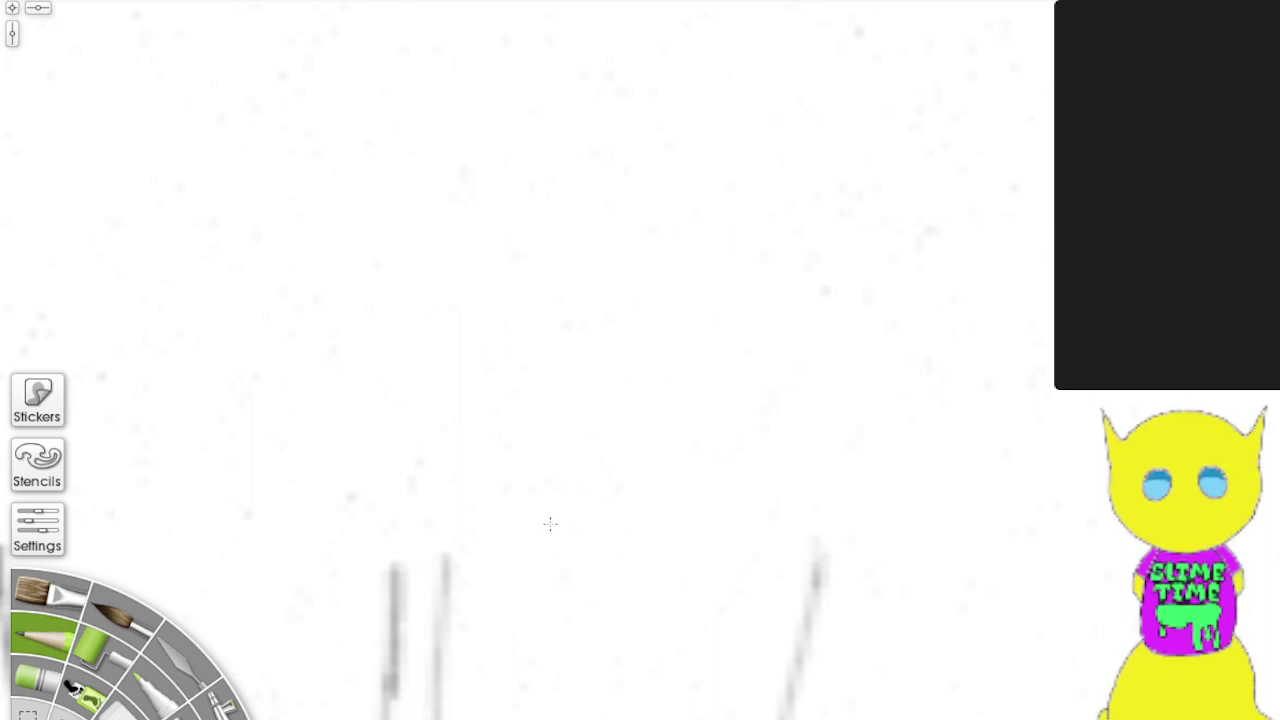
Step: Switch to the Watercolor brush and undo a grey test stroke in the blank area above the legs
{"action": "left_click", "coordinate": [120, 612]}
{"action": "mouse_move", "coordinate": [735, 255]}
{"action": "left_mouse_down"}
{"action": "mouse_move", "coordinate": [968, 253]}
{"action": "mouse_move", "coordinate": [888, 270]}
{"action": "mouse_move", "coordinate": [800, 266]}
{"action": "left_mouse_up"}
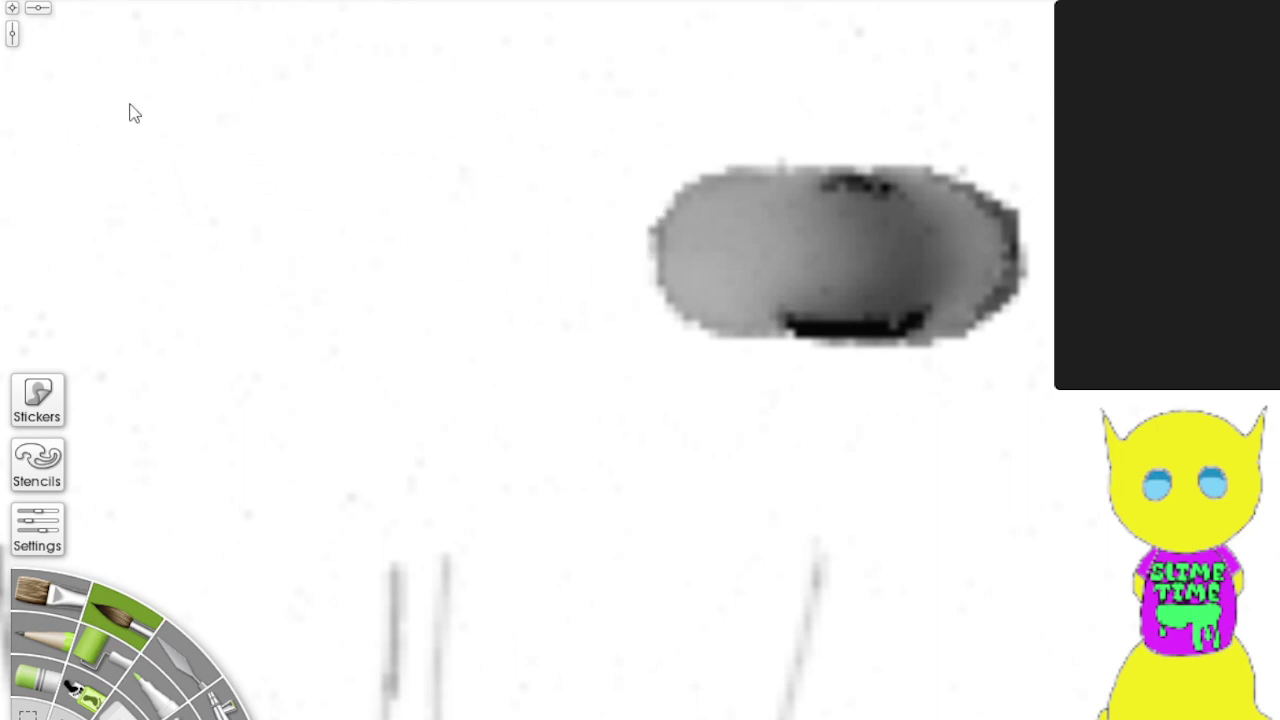
{"action": "key", "text": "ctrl+z"}
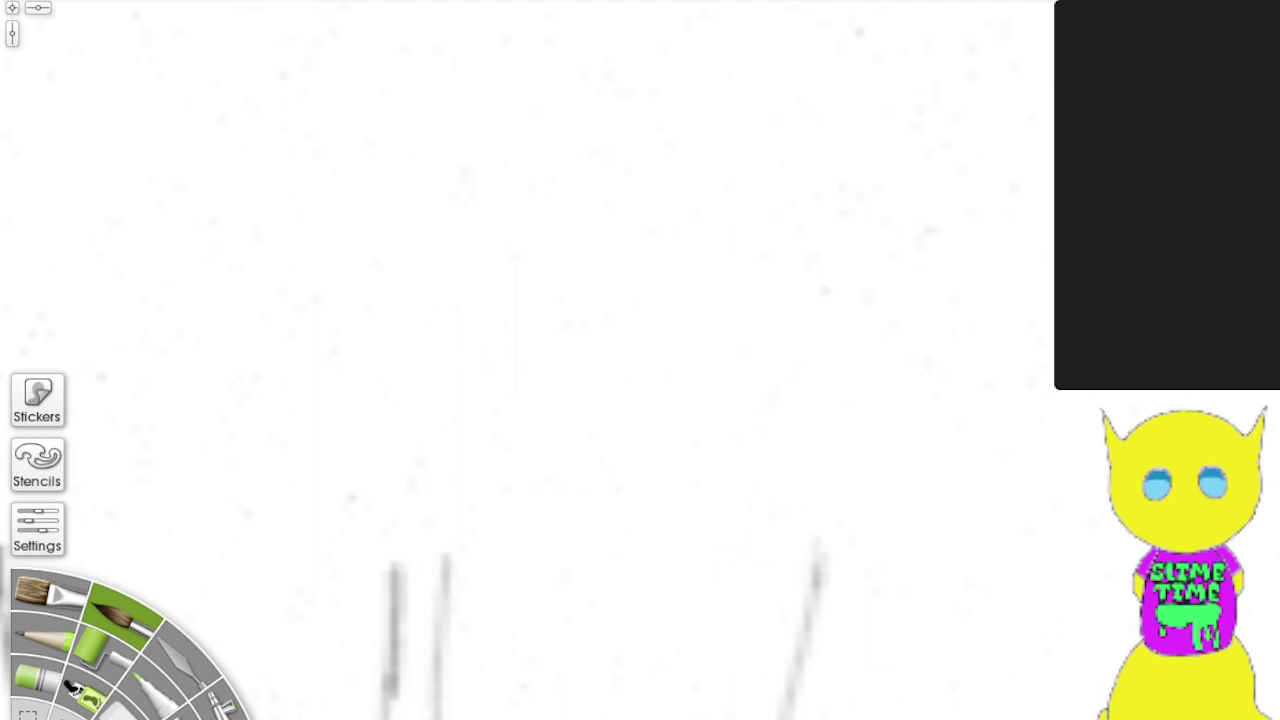
Step: Paint over the specks in the background above and around the traced legs with broad near-white brush strokes
{"action": "mouse_move", "coordinate": [1060, 360]}
{"action": "left_mouse_down"}
{"action": "mouse_move", "coordinate": [925, 300]}
{"action": "mouse_move", "coordinate": [778, 270]}
{"action": "mouse_move", "coordinate": [734, 277]}
{"action": "left_mouse_up"}
{"action": "mouse_move", "coordinate": [1063, 320]}
{"action": "left_mouse_down"}
{"action": "mouse_move", "coordinate": [729, 349]}
{"action": "mouse_move", "coordinate": [1086, 334]}
{"action": "mouse_move", "coordinate": [794, 383]}
{"action": "mouse_move", "coordinate": [1113, 395]}
{"action": "mouse_move", "coordinate": [1080, 463]}
{"action": "mouse_move", "coordinate": [1054, 400]}
{"action": "mouse_move", "coordinate": [686, 206]}
{"action": "mouse_move", "coordinate": [995, 262]}
{"action": "mouse_move", "coordinate": [1034, 300]}
{"action": "mouse_move", "coordinate": [1080, 426]}
{"action": "mouse_move", "coordinate": [983, 366]}
{"action": "mouse_move", "coordinate": [985, 194]}
{"action": "mouse_move", "coordinate": [949, 404]}
{"action": "mouse_move", "coordinate": [1077, 243]}
{"action": "mouse_move", "coordinate": [1166, 457]}
{"action": "left_mouse_up"}
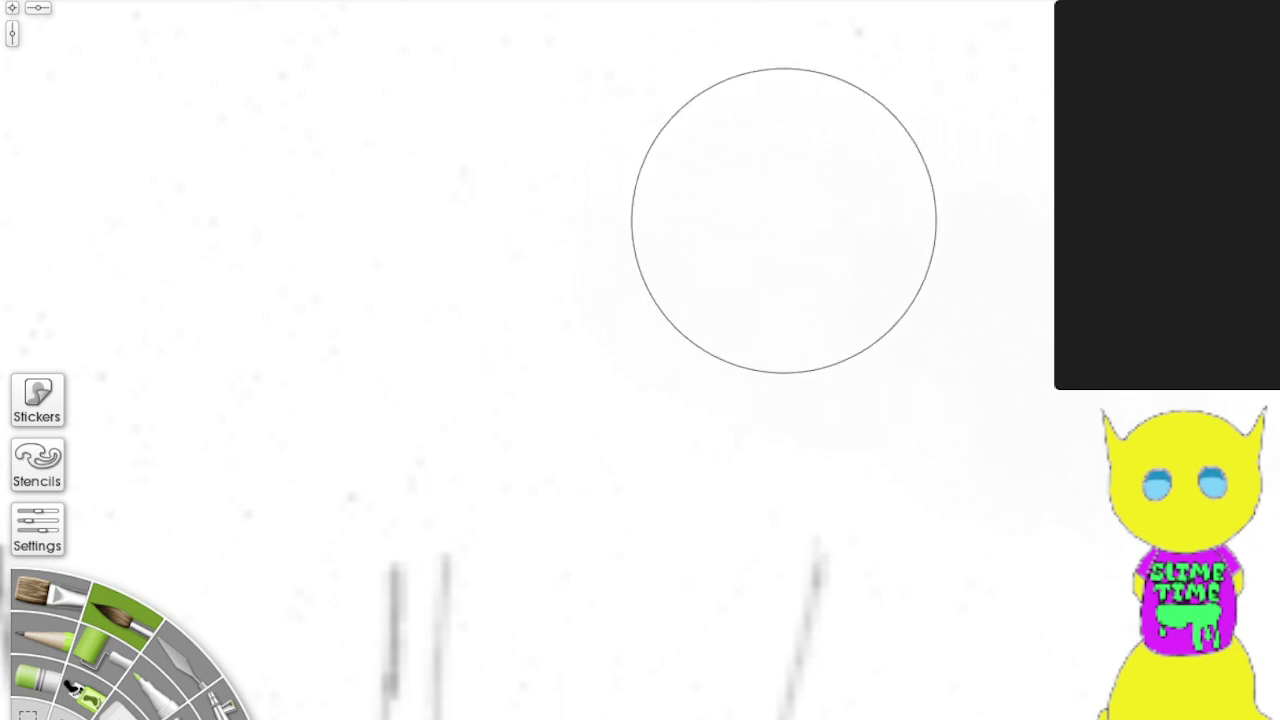
{"action": "mouse_move", "coordinate": [784, 220]}
{"action": "left_mouse_down"}
{"action": "mouse_move", "coordinate": [863, 141]}
{"action": "mouse_move", "coordinate": [1035, 109]}
{"action": "mouse_move", "coordinate": [745, 76]}
{"action": "mouse_move", "coordinate": [453, 78]}
{"action": "mouse_move", "coordinate": [240, 120]}
{"action": "mouse_move", "coordinate": [784, 115]}
{"action": "mouse_move", "coordinate": [1106, 134]}
{"action": "mouse_move", "coordinate": [915, 165]}
{"action": "mouse_move", "coordinate": [512, 176]}
{"action": "mouse_move", "coordinate": [1076, 71]}
{"action": "mouse_move", "coordinate": [873, 165]}
{"action": "left_mouse_up"}
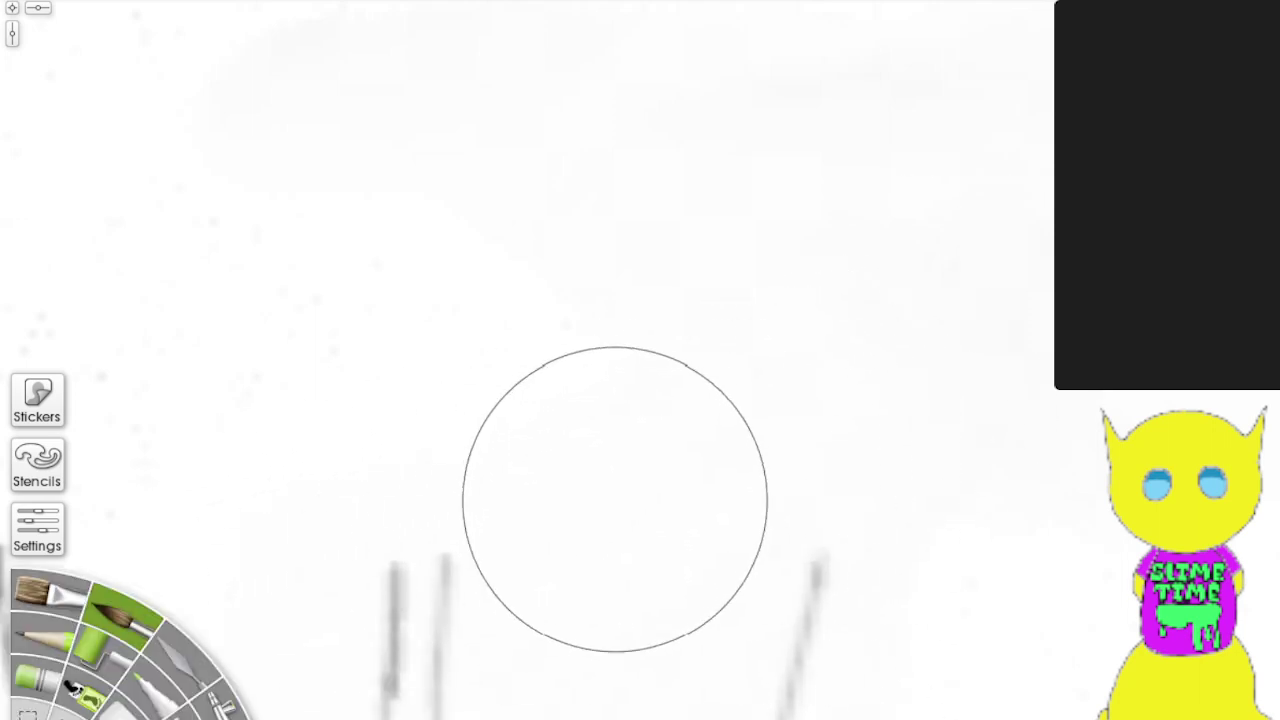
{"action": "scroll", "coordinate": [615, 499], "scroll_direction": "down", "scroll_amount": 5}
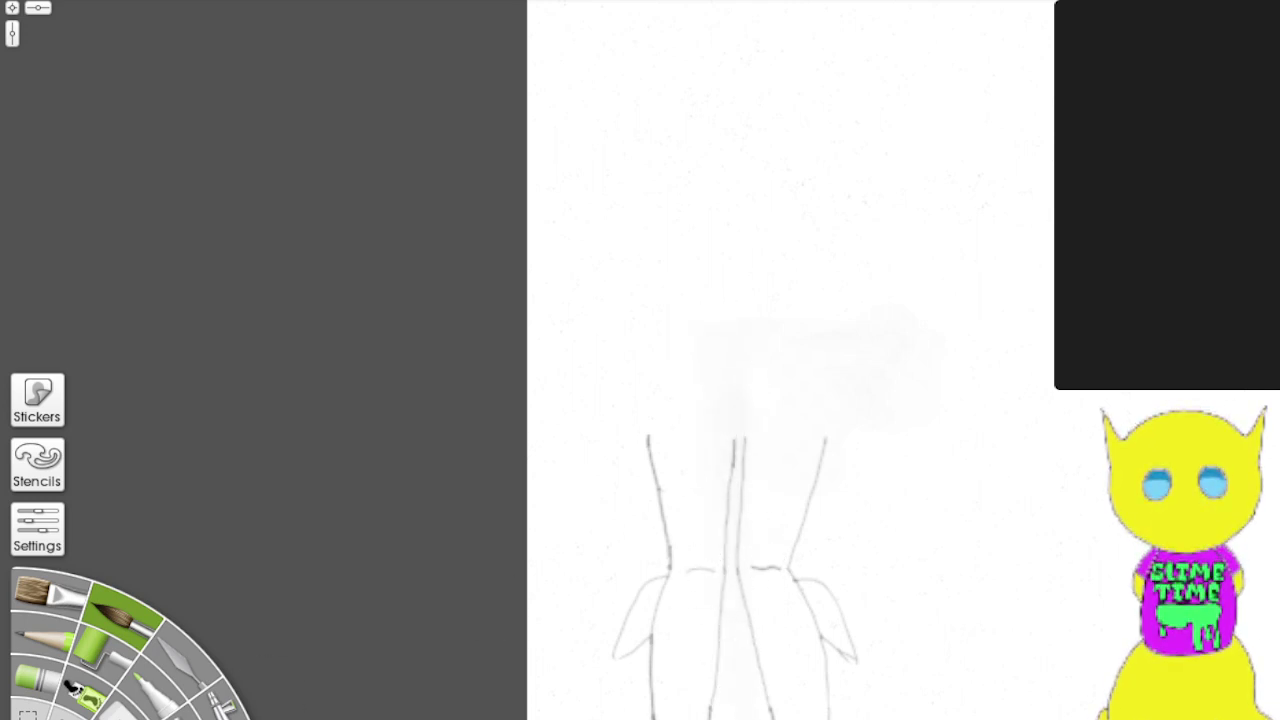
{"action": "mouse_move", "coordinate": [660, 646]}
{"action": "left_mouse_down"}
{"action": "mouse_move", "coordinate": [720, 457]}
{"action": "mouse_move", "coordinate": [617, 651]}
{"action": "mouse_move", "coordinate": [791, 286]}
{"action": "mouse_move", "coordinate": [616, 719]}
{"action": "mouse_move", "coordinate": [1051, 451]}
{"action": "mouse_move", "coordinate": [886, 356]}
{"action": "mouse_move", "coordinate": [960, 334]}
{"action": "mouse_move", "coordinate": [1102, 328]}
{"action": "left_mouse_up"}
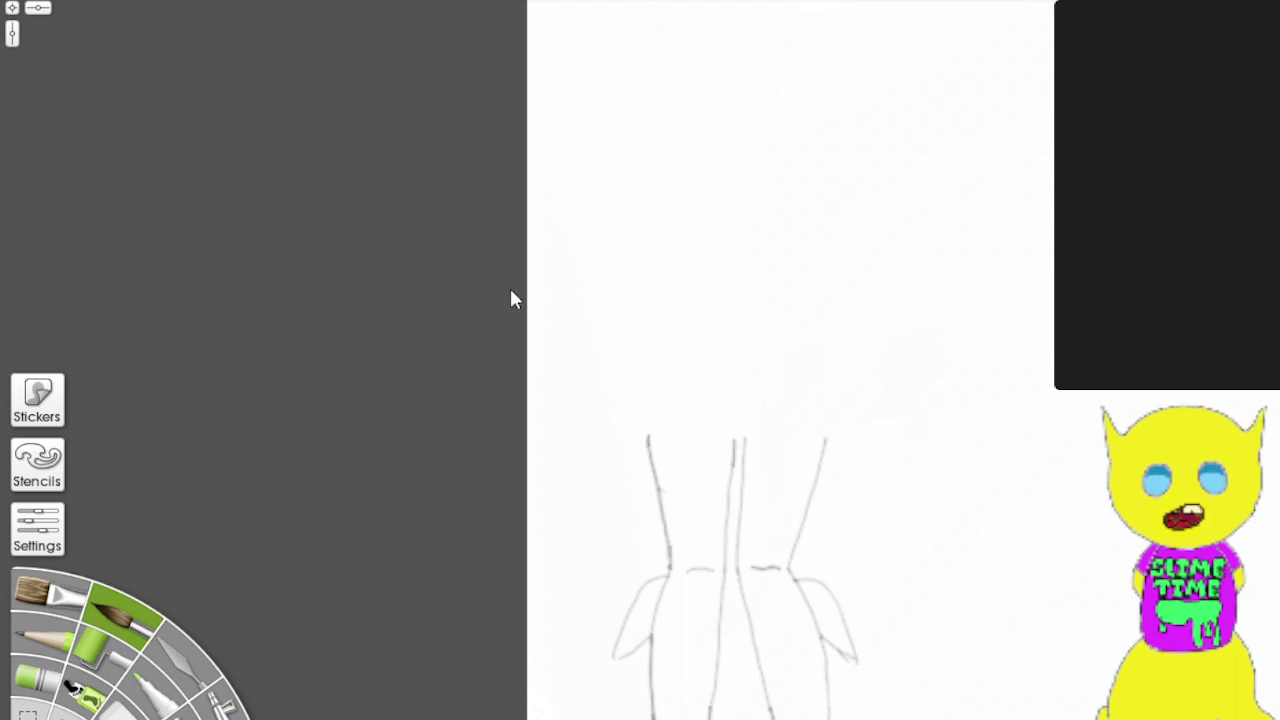
Step: Brush over the blank background above the traced legs, and hide the white background and the traced lines
{"action": "left_click_drag", "start_coordinate": [740, 248], "coordinate": [944, 248]}
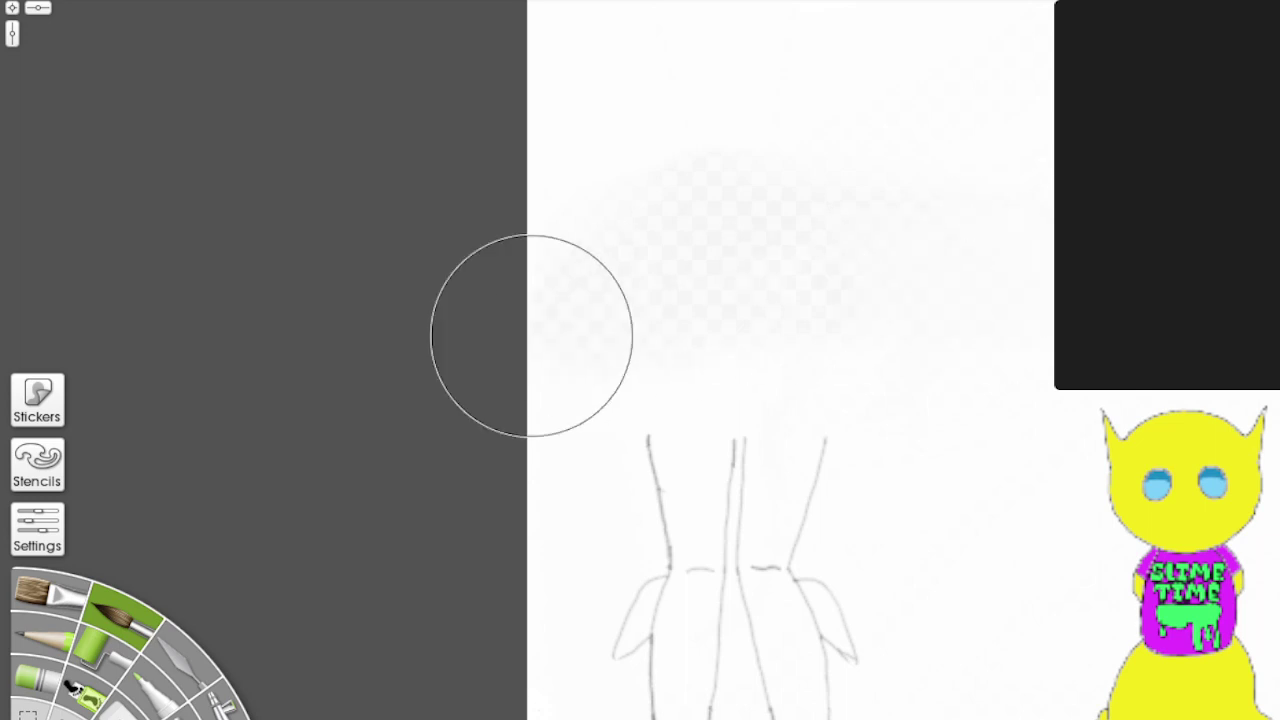
{"action": "mouse_move", "coordinate": [1116, 220]}
{"action": "left_mouse_down"}
{"action": "mouse_move", "coordinate": [587, 38]}
{"action": "mouse_move", "coordinate": [801, 66]}
{"action": "mouse_move", "coordinate": [864, 622]}
{"action": "mouse_move", "coordinate": [1000, 552]}
{"action": "left_mouse_up"}
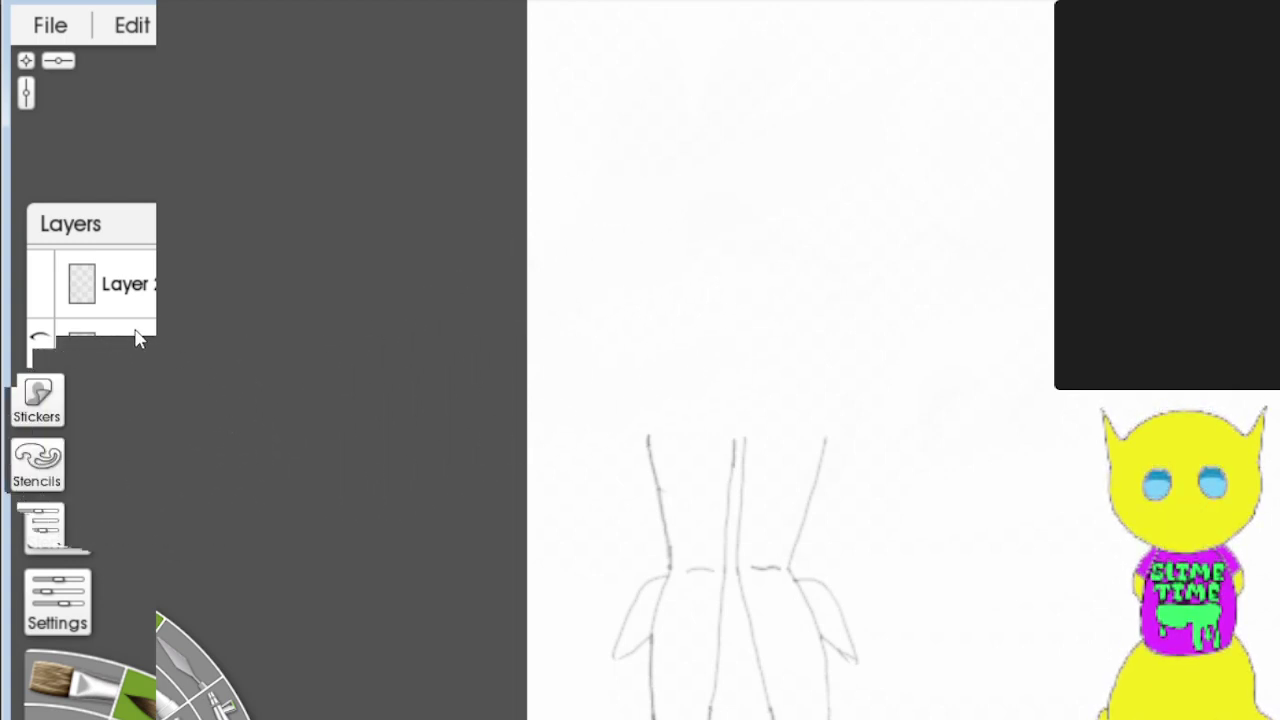
{"action": "left_click", "coordinate": [272, 618]}
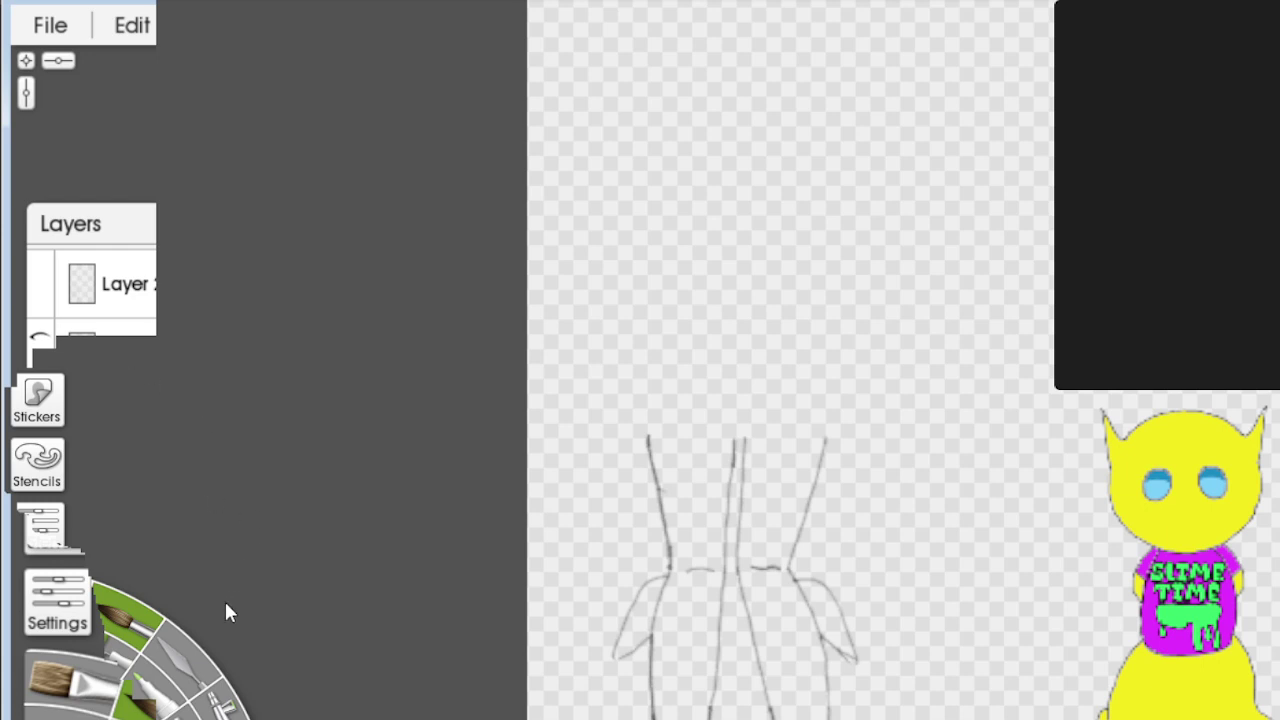
{"action": "key", "text": "ctrl+z"}
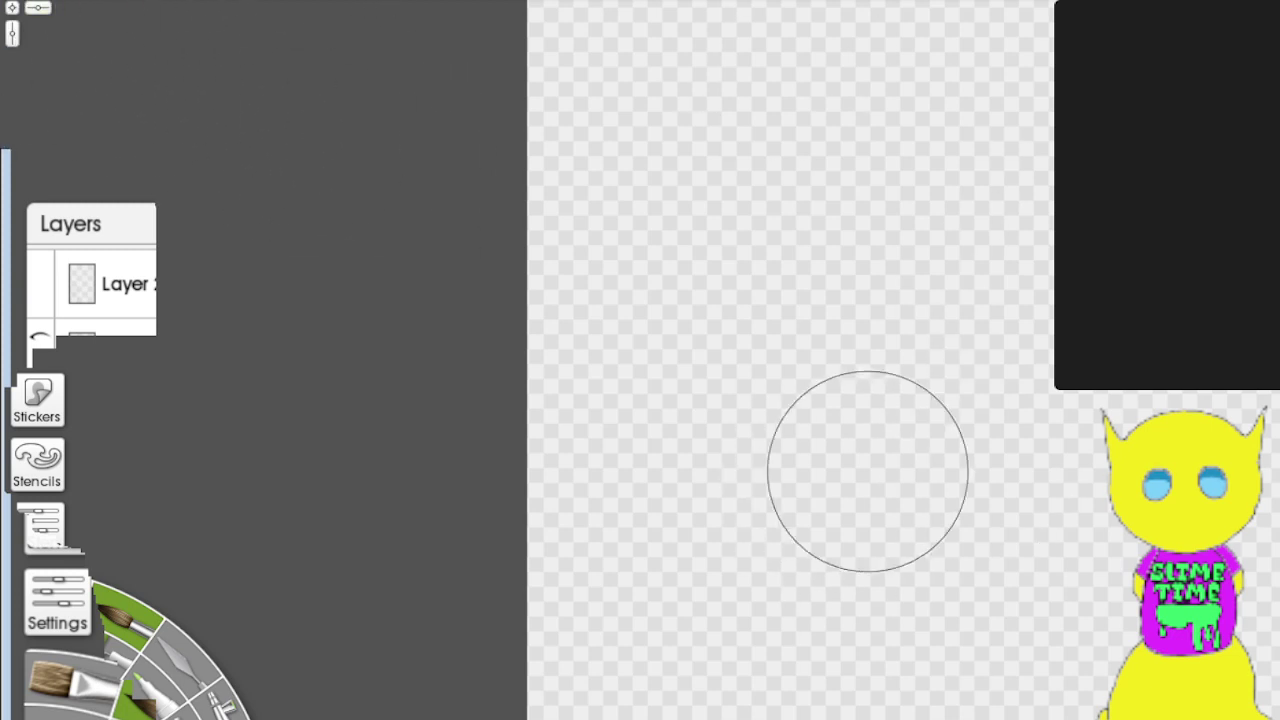
Step: Paint broad near-white Watercolor strokes across the empty transparent canvas
{"action": "mouse_move", "coordinate": [867, 471]}
{"action": "left_mouse_down"}
{"action": "mouse_move", "coordinate": [1130, 471]}
{"action": "mouse_move", "coordinate": [648, 475]}
{"action": "mouse_move", "coordinate": [1101, 475]}
{"action": "mouse_move", "coordinate": [694, 475]}
{"action": "mouse_move", "coordinate": [1121, 512]}
{"action": "mouse_move", "coordinate": [857, 488]}
{"action": "mouse_move", "coordinate": [677, 490]}
{"action": "mouse_move", "coordinate": [1000, 486]}
{"action": "left_mouse_up"}
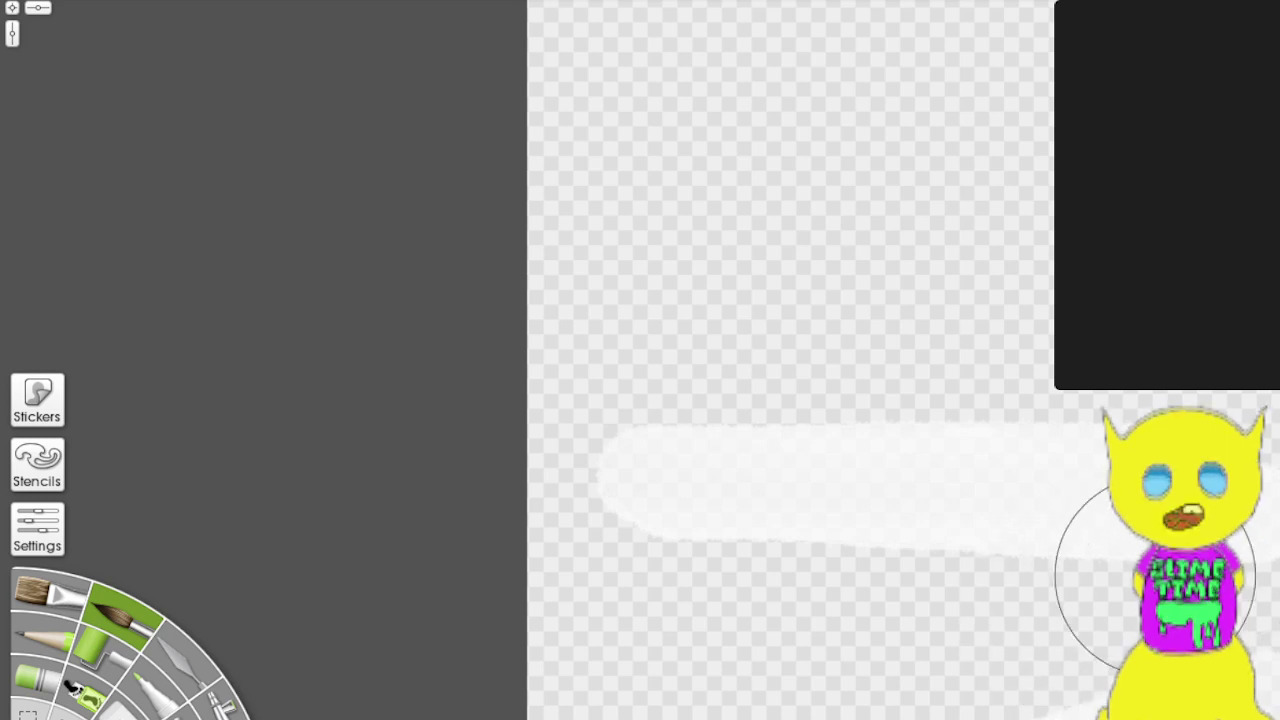
{"action": "key", "text": "ctrl+z"}
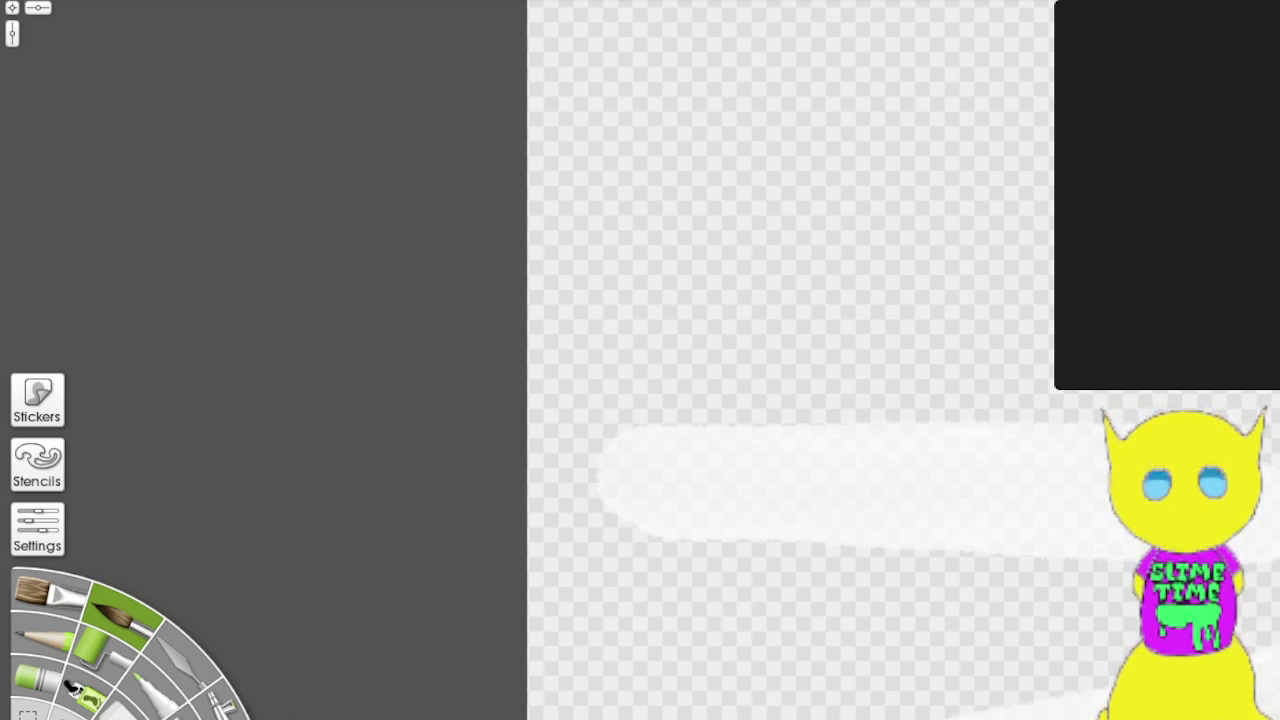
{"action": "mouse_move", "coordinate": [1050, 260]}
{"action": "left_mouse_down"}
{"action": "mouse_move", "coordinate": [757, 337]}
{"action": "mouse_move", "coordinate": [697, 629]}
{"action": "mouse_move", "coordinate": [1180, 650]}
{"action": "left_mouse_up"}
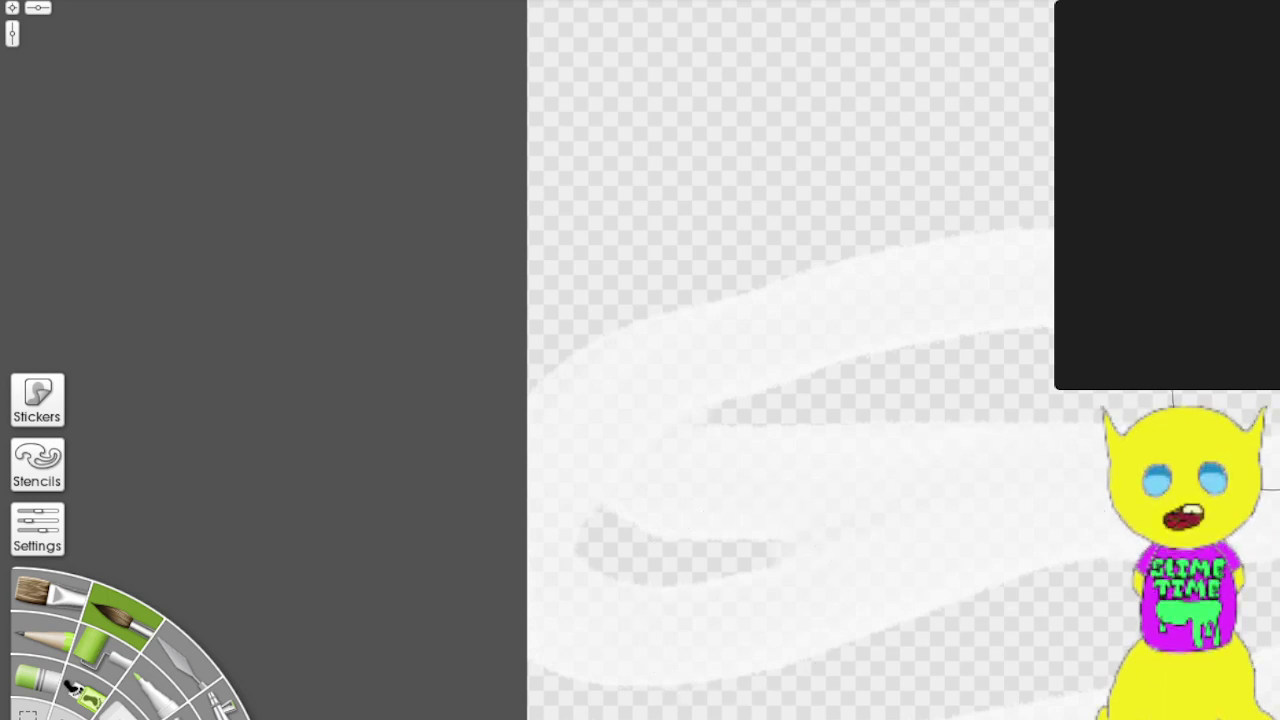
{"action": "left_click_drag", "start_coordinate": [790, 360], "coordinate": [381, 405]}
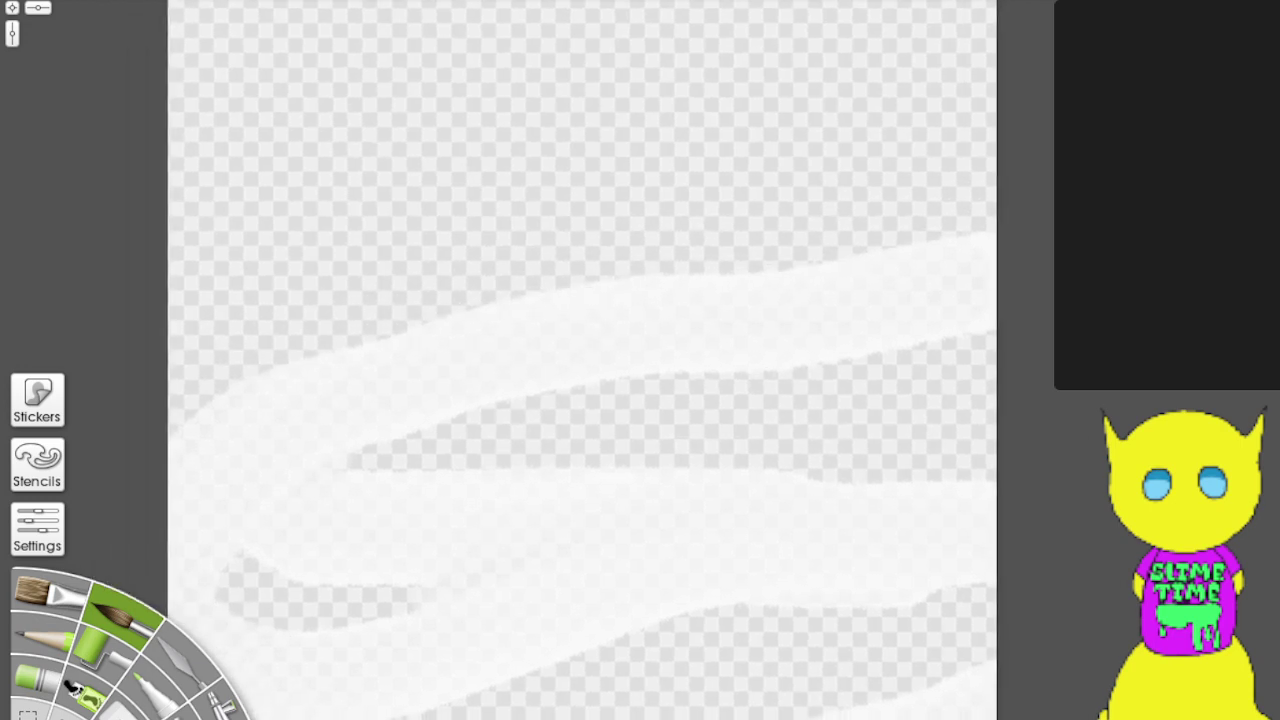
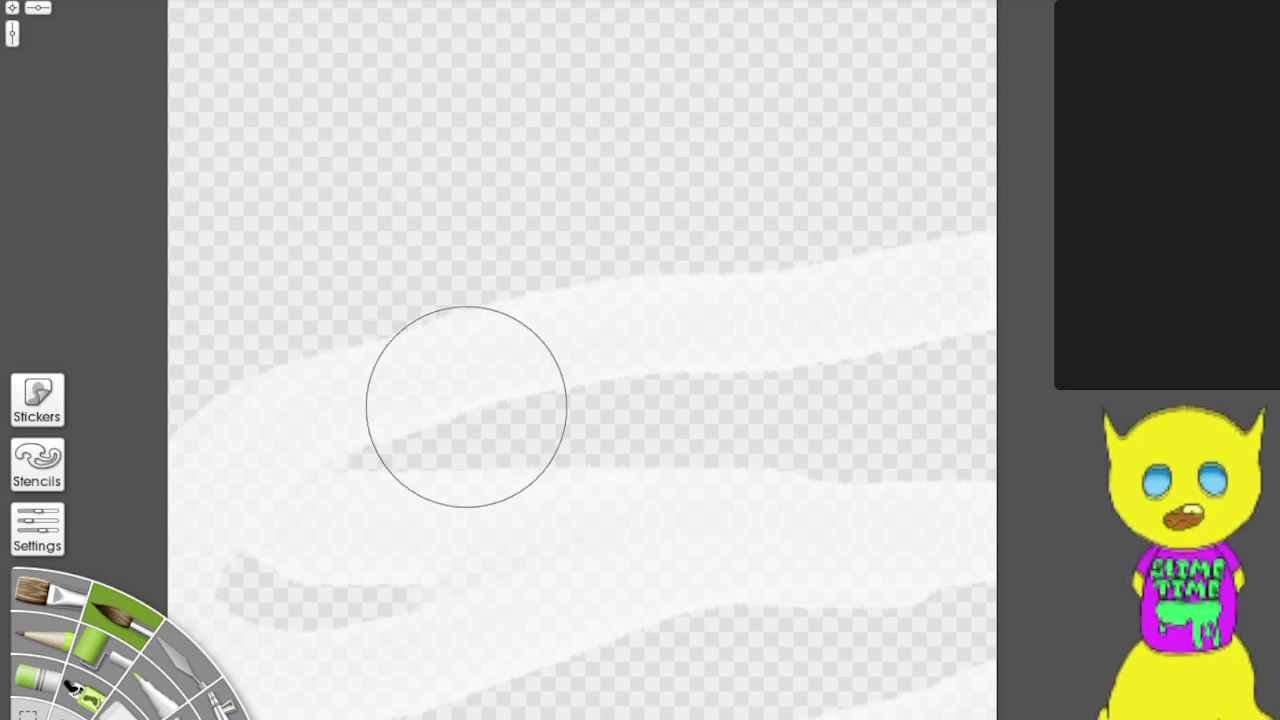
Step: Replace the streaky brush strokes with a solid white background across the whole canvas
{"action": "right_click", "coordinate": [466, 407]}
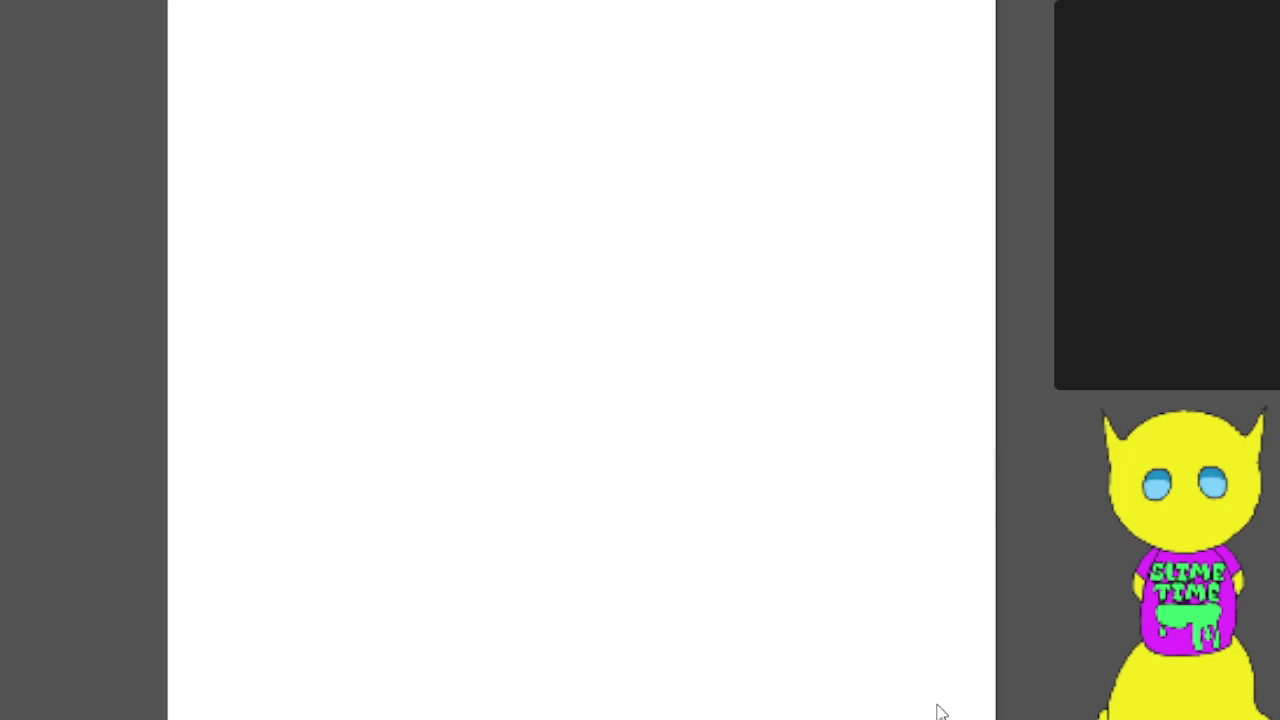
{"action": "key", "text": "Tab"}
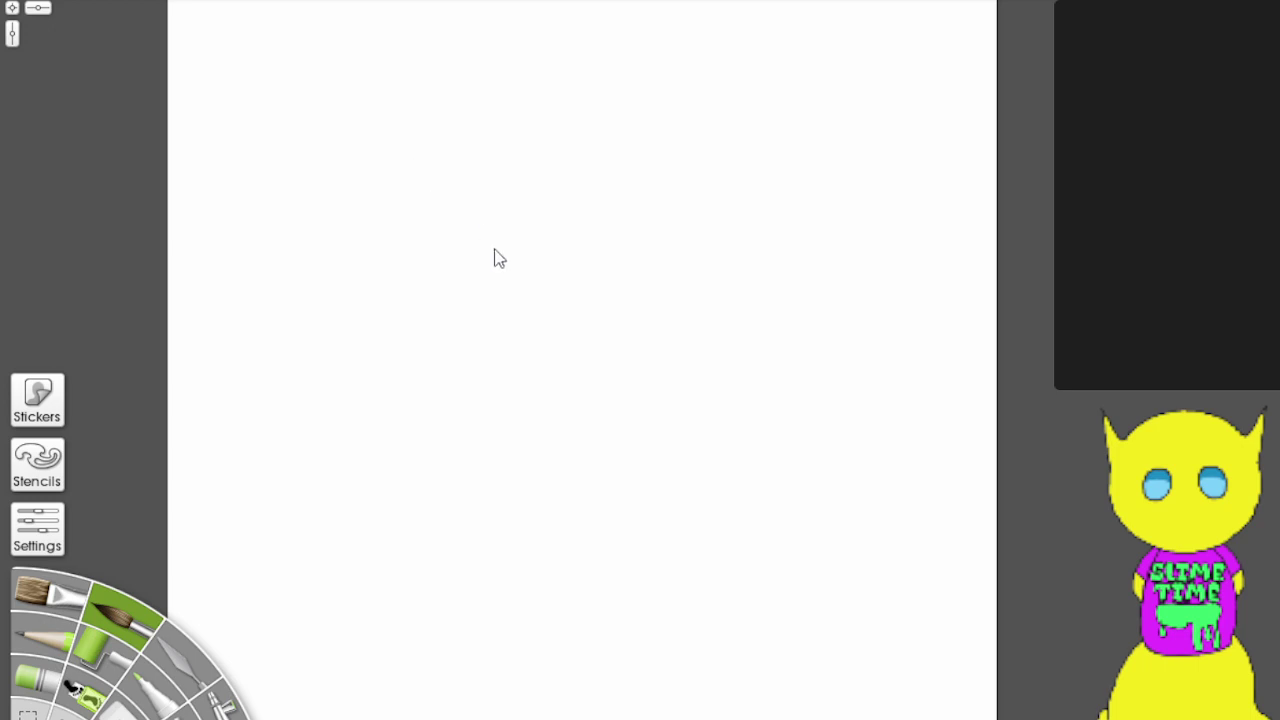
{"action": "scroll", "coordinate": [644, 296], "scroll_direction": "up", "scroll_amount": 5}
{"action": "scroll", "coordinate": [644, 296], "scroll_direction": "down", "scroll_amount": 5}
{"action": "scroll", "coordinate": [643, 295], "scroll_direction": "down", "scroll_amount": 3}
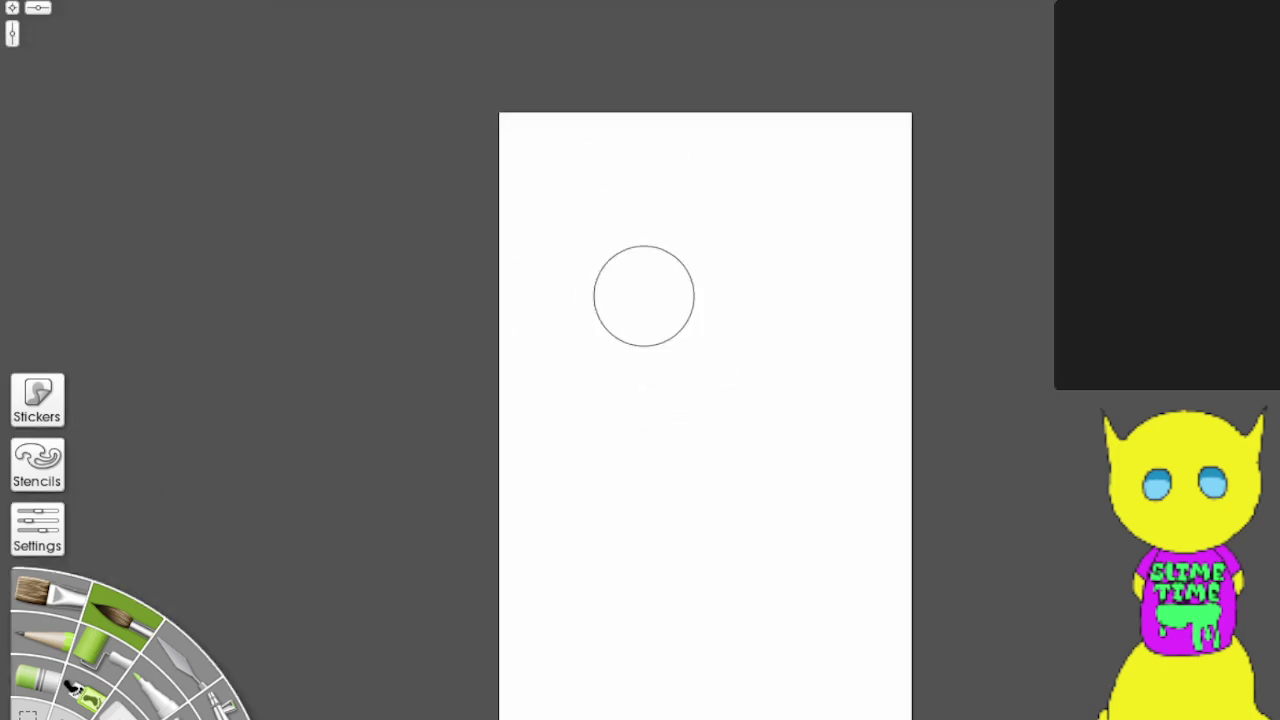
{"action": "scroll", "coordinate": [643, 294], "scroll_direction": "up", "scroll_amount": 2}
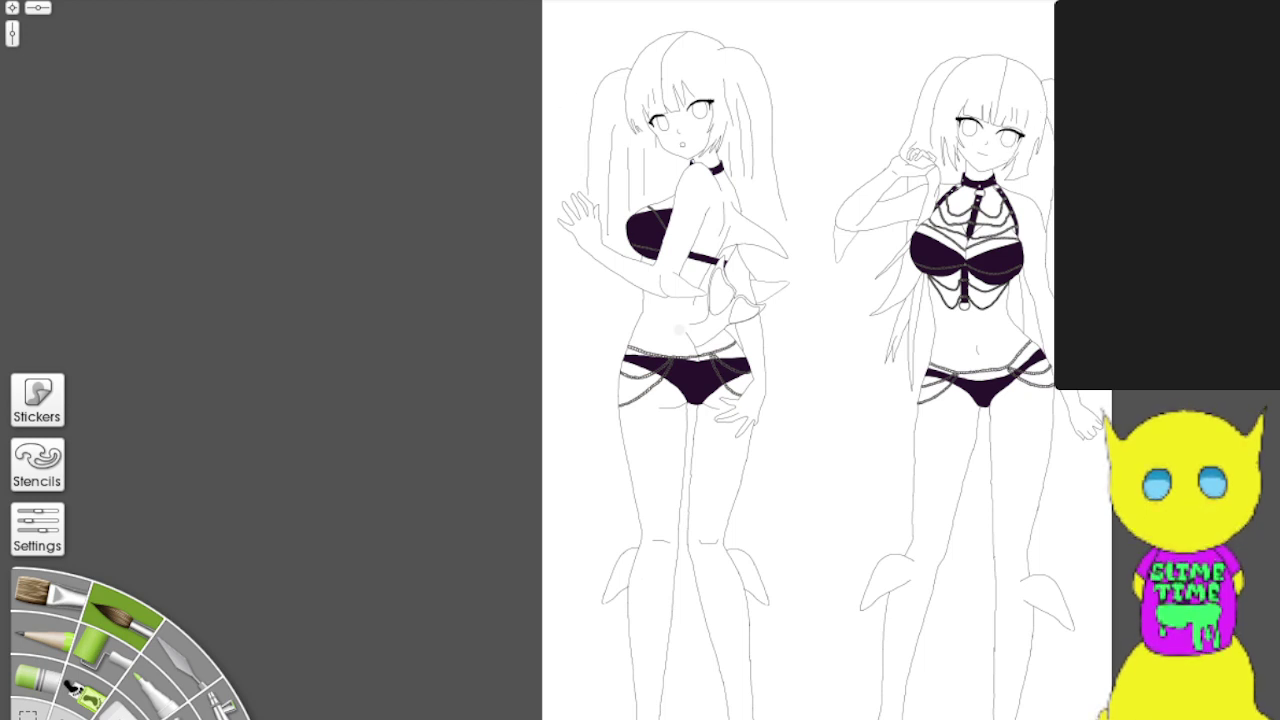
Step: Select the Pencil and examine the reference line art from the legs up to the left figure's head
{"action": "left_click", "coordinate": [711, 346]}
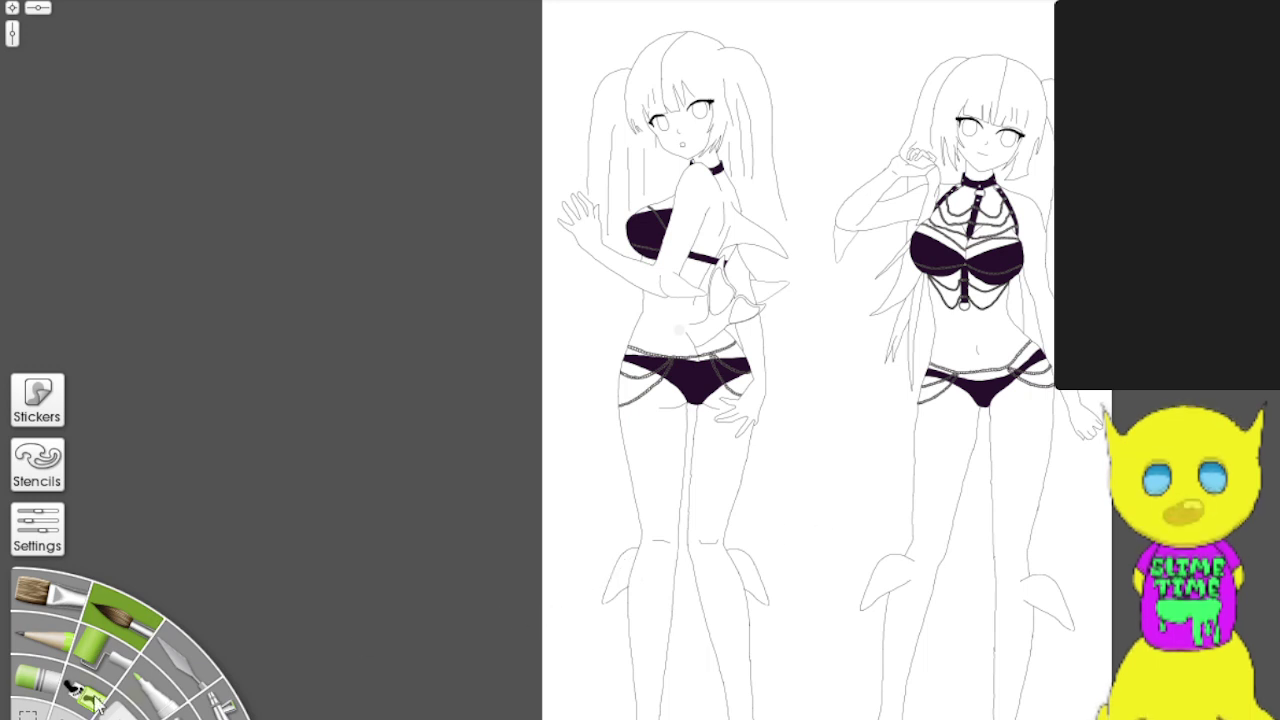
{"action": "left_click", "coordinate": [35, 642]}
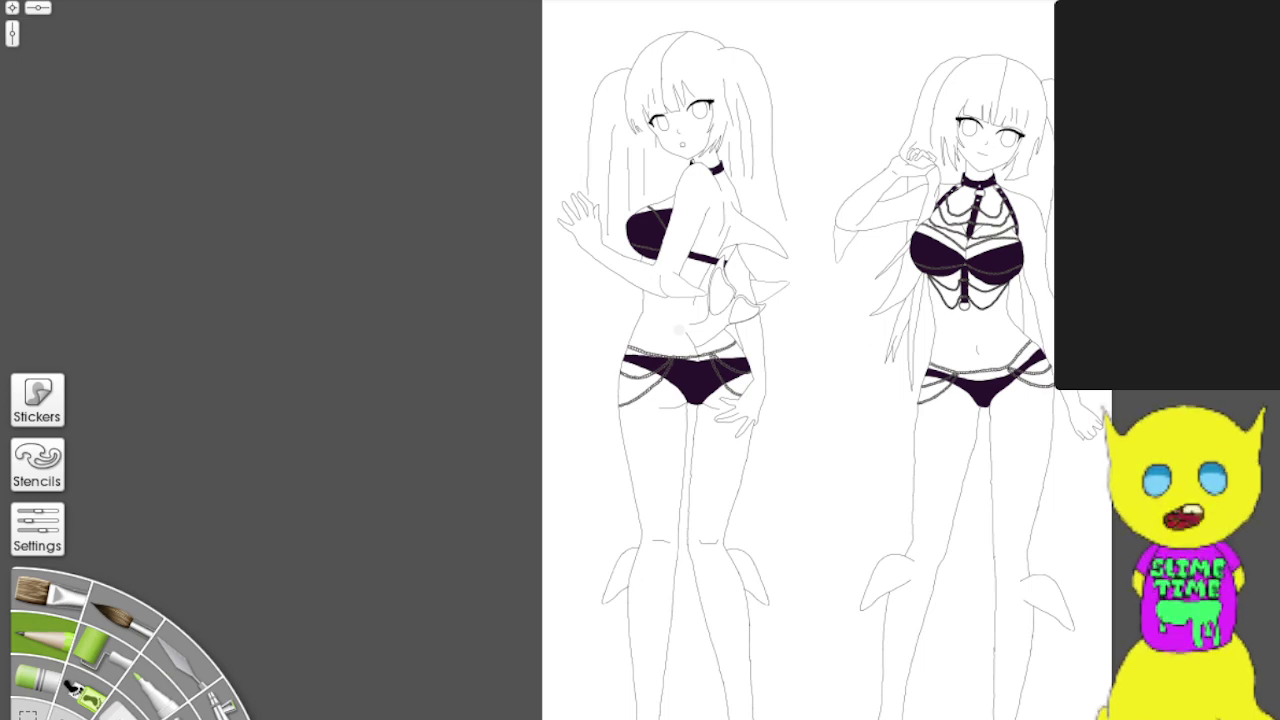
{"action": "scroll", "coordinate": [1277, 450], "scroll_direction": "up", "scroll_amount": 3}
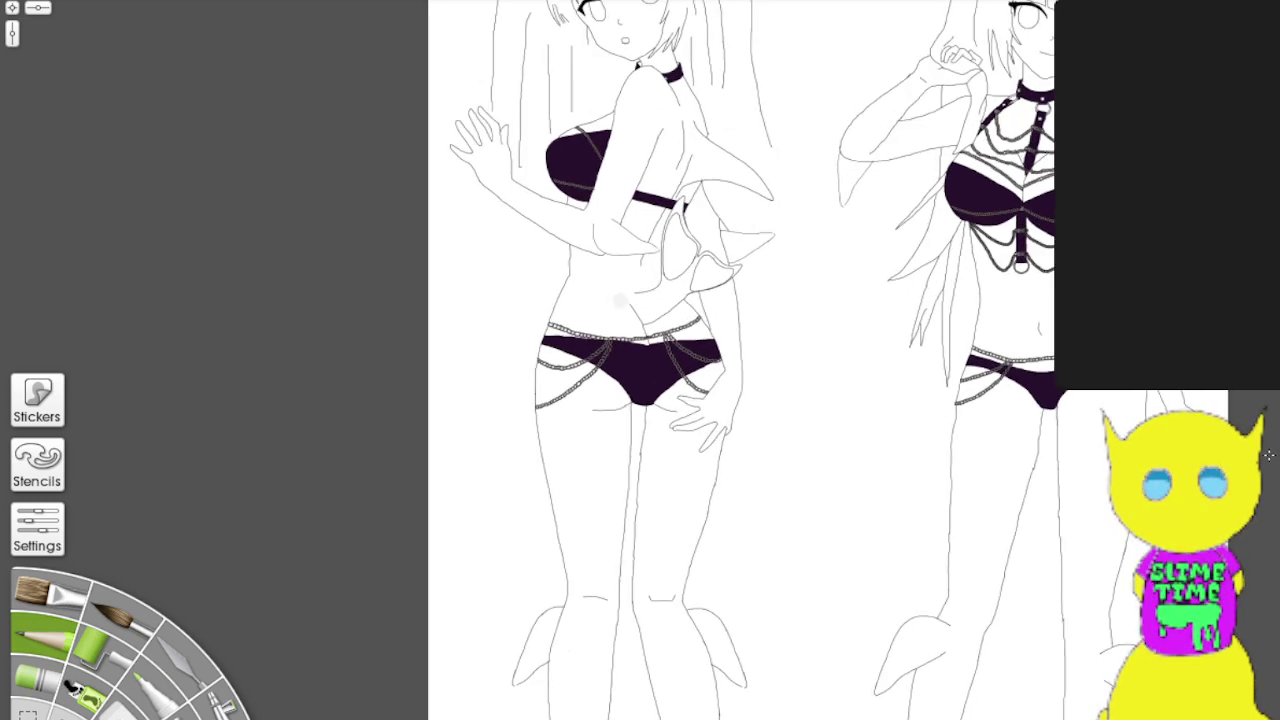
{"action": "left_click_drag", "start_coordinate": [928, 534], "coordinate": [946, 278]}
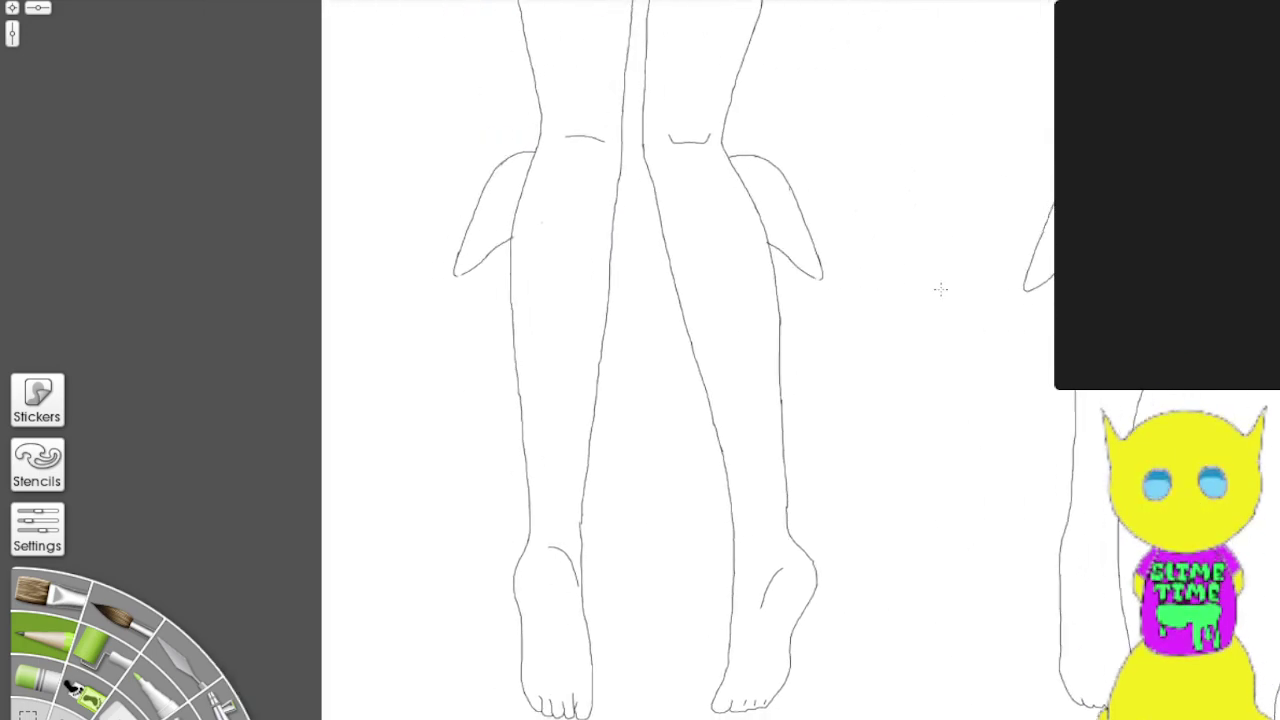
{"action": "scroll", "coordinate": [820, 363], "scroll_direction": "up", "scroll_amount": 5}
{"action": "left_click_drag", "start_coordinate": [820, 363], "coordinate": [1014, 666]}
{"action": "scroll", "coordinate": [836, 391], "scroll_direction": "up", "scroll_amount": 5}
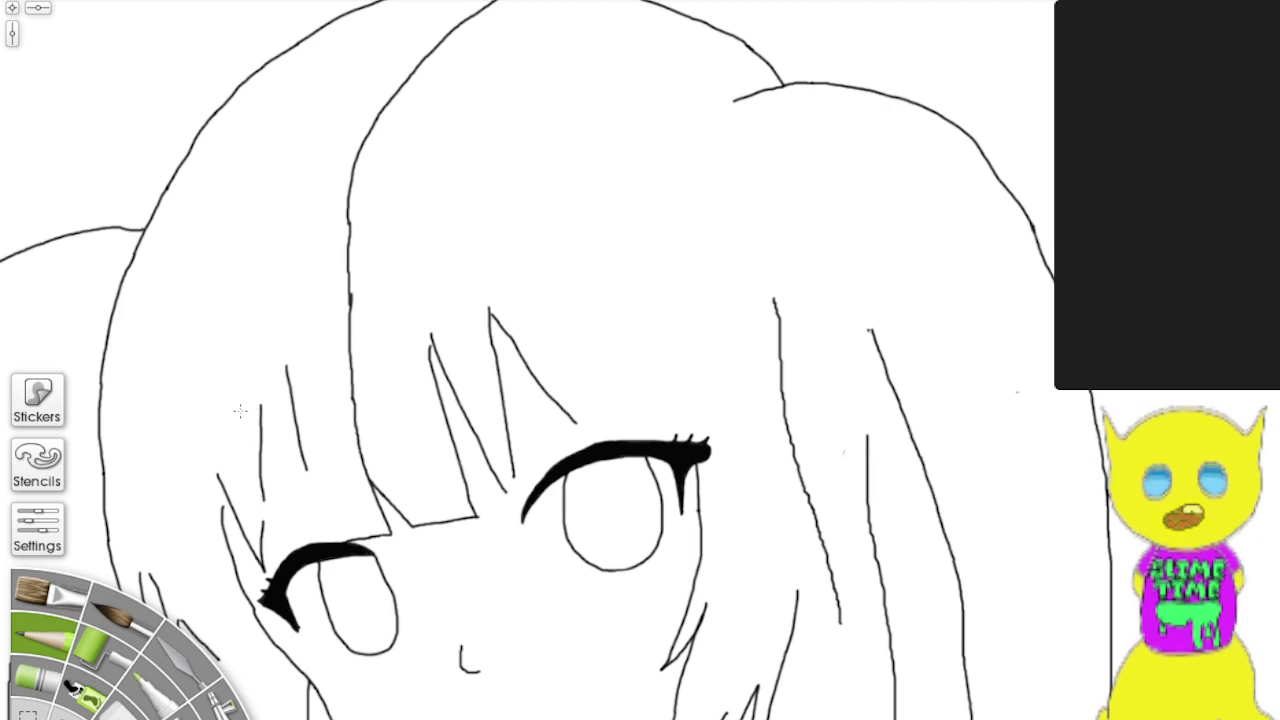
Step: Fill the left figure's connected black hair outline with yellow
{"action": "scroll", "coordinate": [186, 392], "scroll_direction": "up", "scroll_amount": 3}
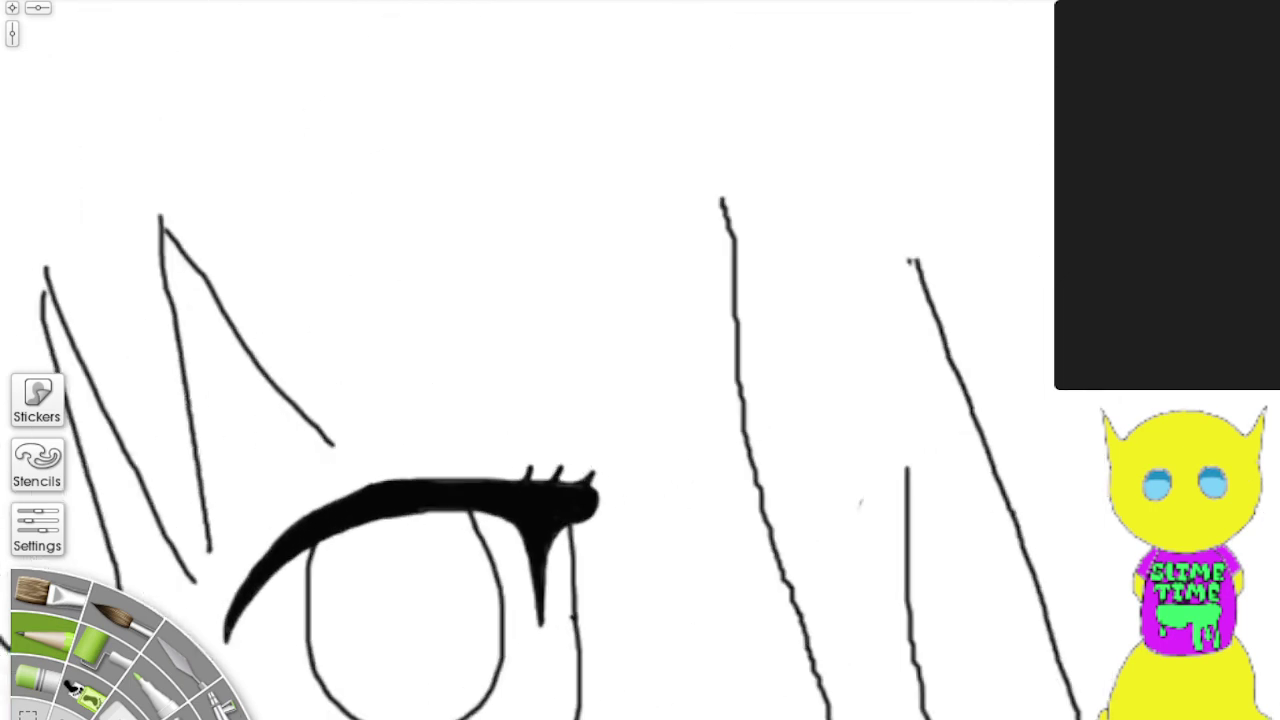
{"action": "left_click_drag", "start_coordinate": [300, 40], "coordinate": [1103, 676]}
{"action": "scroll", "coordinate": [820, 401], "scroll_direction": "up", "scroll_amount": 4}
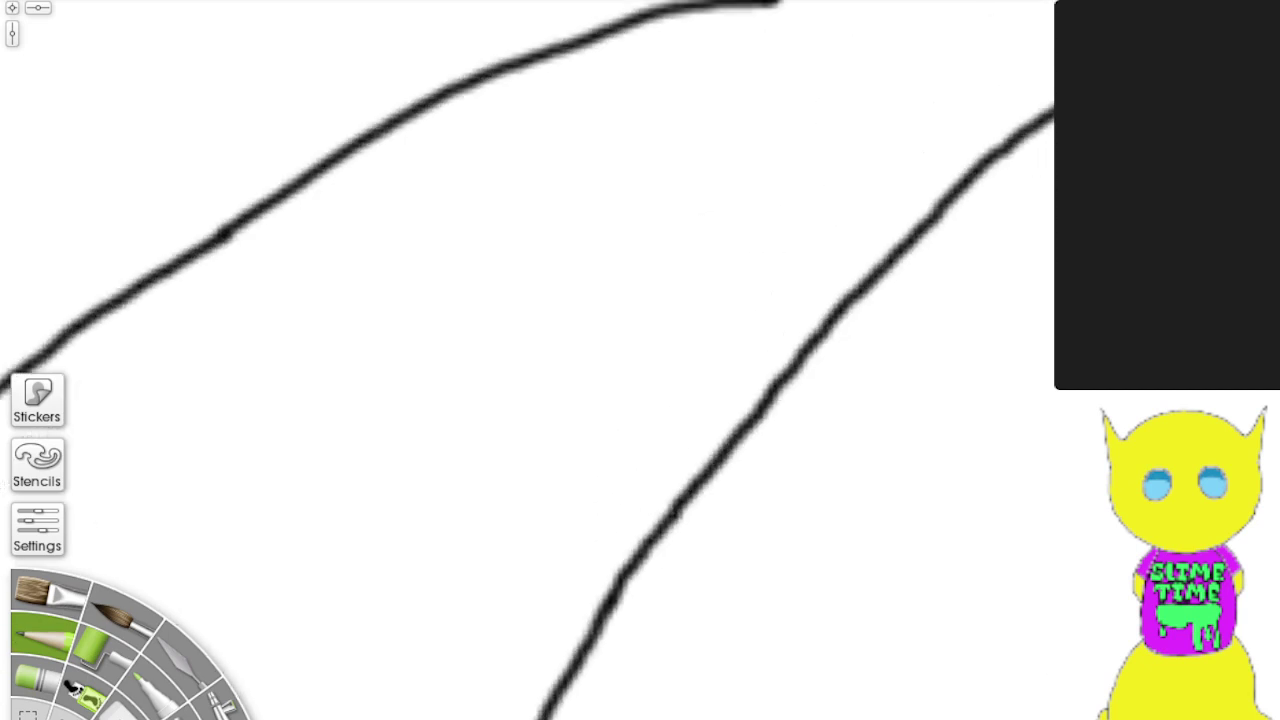
{"action": "left_click_drag", "start_coordinate": [896, 108], "coordinate": [808, 578]}
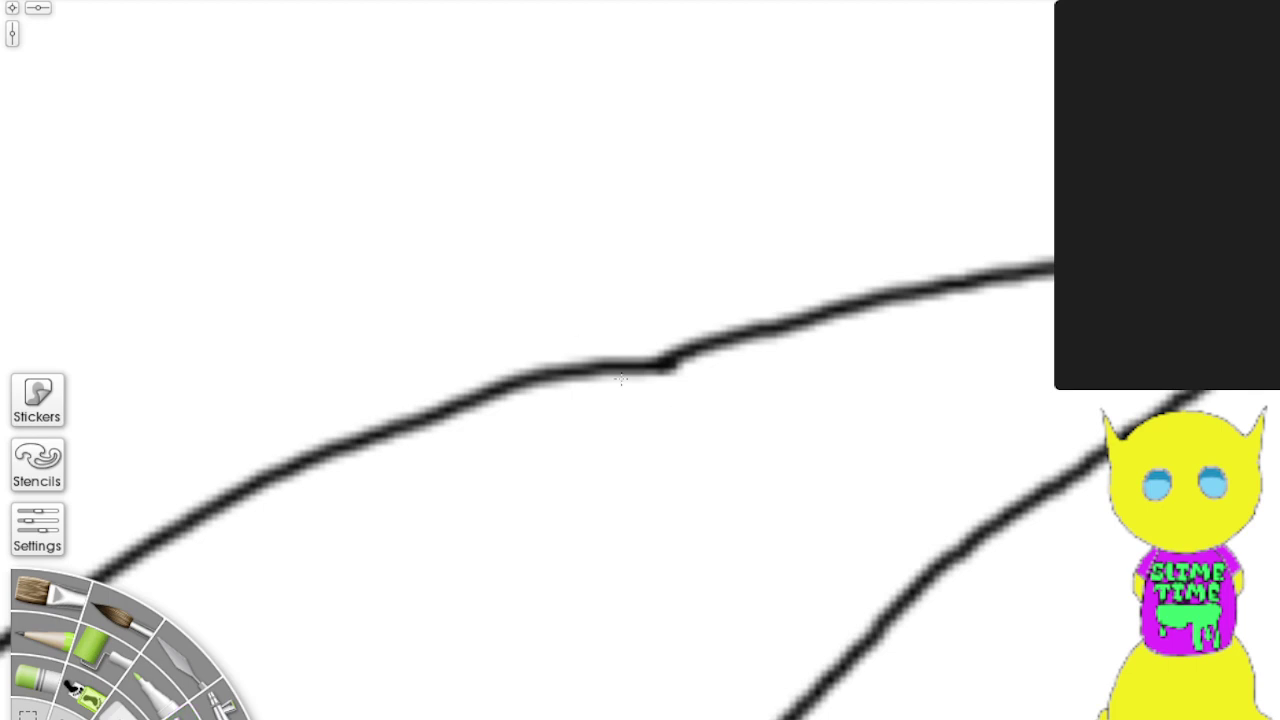
{"action": "left_click", "coordinate": [665, 365]}
{"action": "scroll", "coordinate": [716, 677], "scroll_direction": "down", "scroll_amount": 10}
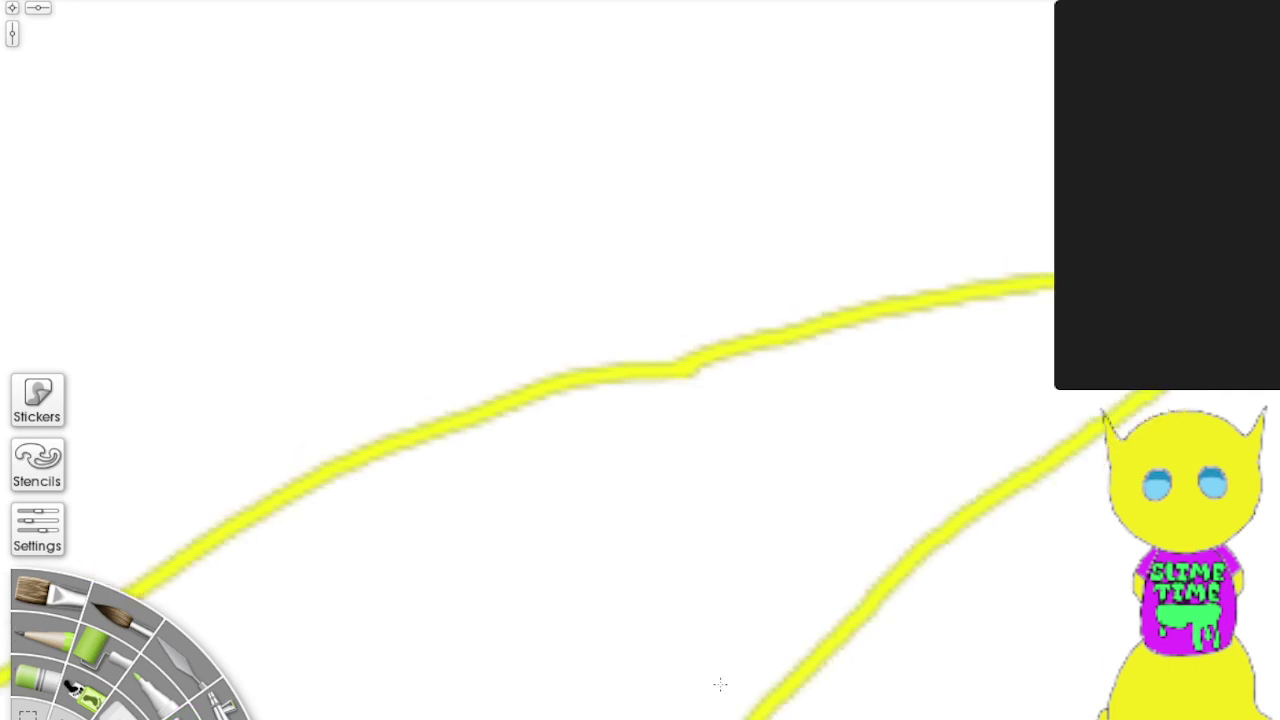
{"action": "scroll", "coordinate": [720, 685], "scroll_direction": "down", "scroll_amount": 3}
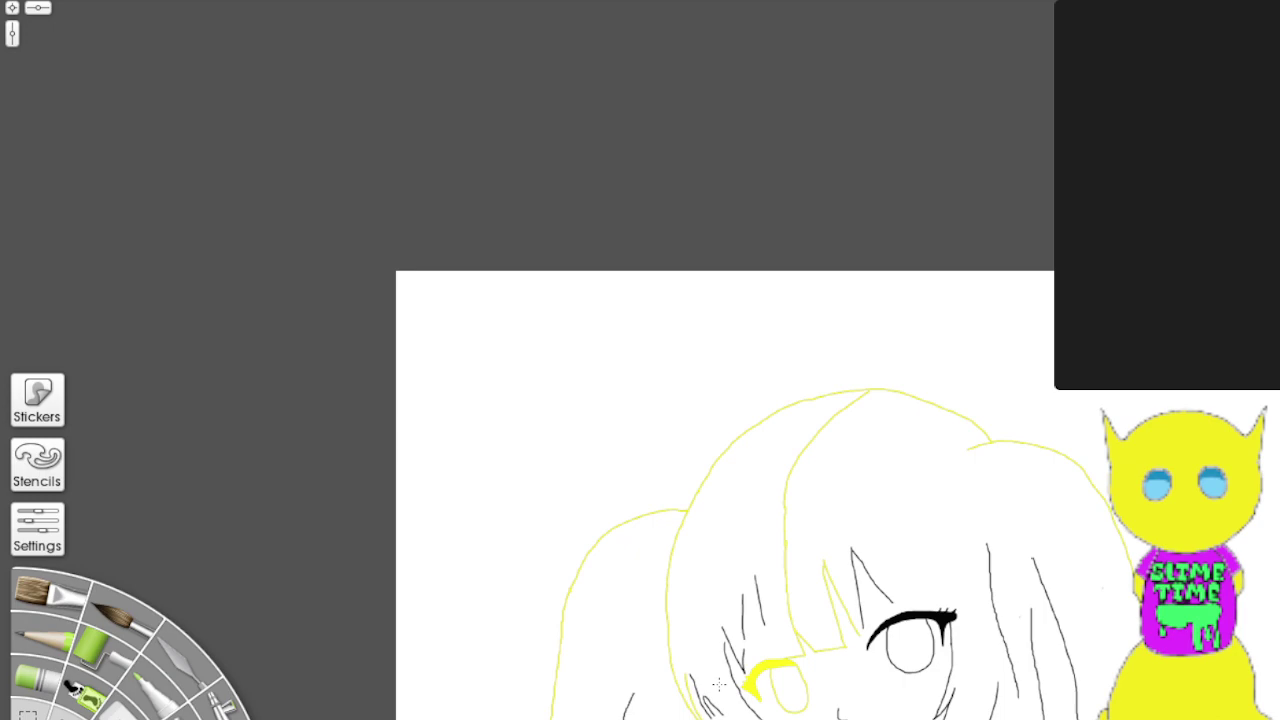
Step: Recolor the remaining black lines of the reference drawing yellow, starting from a loose hair strand beside the left figure's eye
{"action": "scroll", "coordinate": [718, 684], "scroll_direction": "up", "scroll_amount": 2}
{"action": "scroll", "coordinate": [719, 684], "scroll_direction": "down", "scroll_amount": 2}
{"action": "mouse_move", "coordinate": [719, 684]}
{"action": "left_mouse_down"}
{"action": "mouse_move", "coordinate": [713, 582]}
{"action": "mouse_move", "coordinate": [748, 211]}
{"action": "mouse_move", "coordinate": [793, 315]}
{"action": "left_mouse_up"}
{"action": "scroll", "coordinate": [795, 316], "scroll_direction": "up", "scroll_amount": 5}
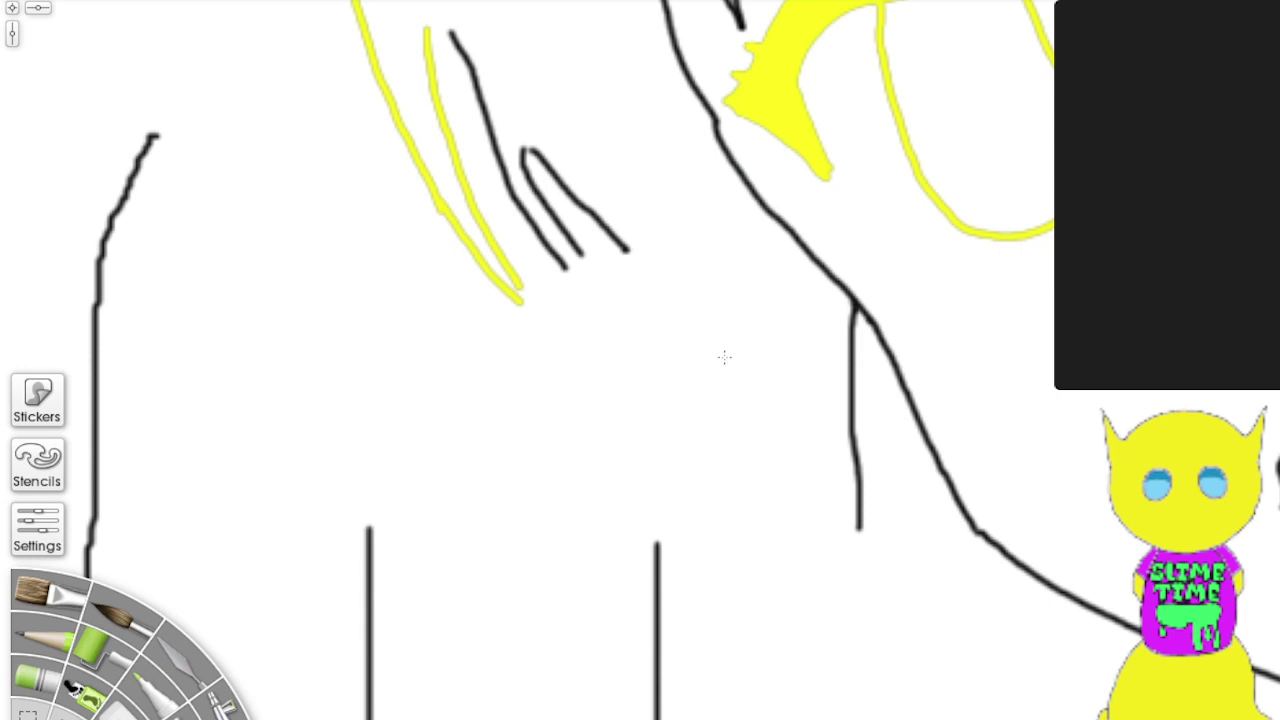
{"action": "mouse_move", "coordinate": [654, 108]}
{"action": "left_mouse_down"}
{"action": "mouse_move", "coordinate": [658, 617]}
{"action": "mouse_move", "coordinate": [686, 641]}
{"action": "left_mouse_up"}
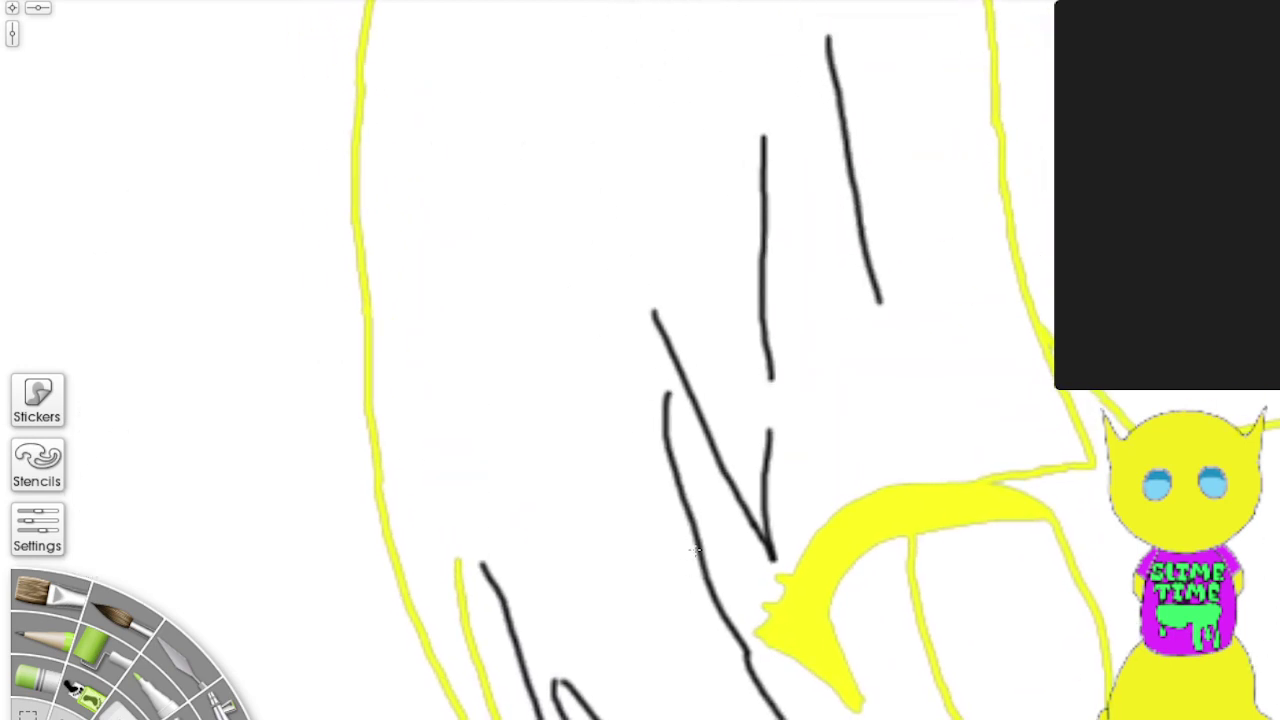
{"action": "scroll", "coordinate": [740, 534], "scroll_direction": "up", "scroll_amount": 3}
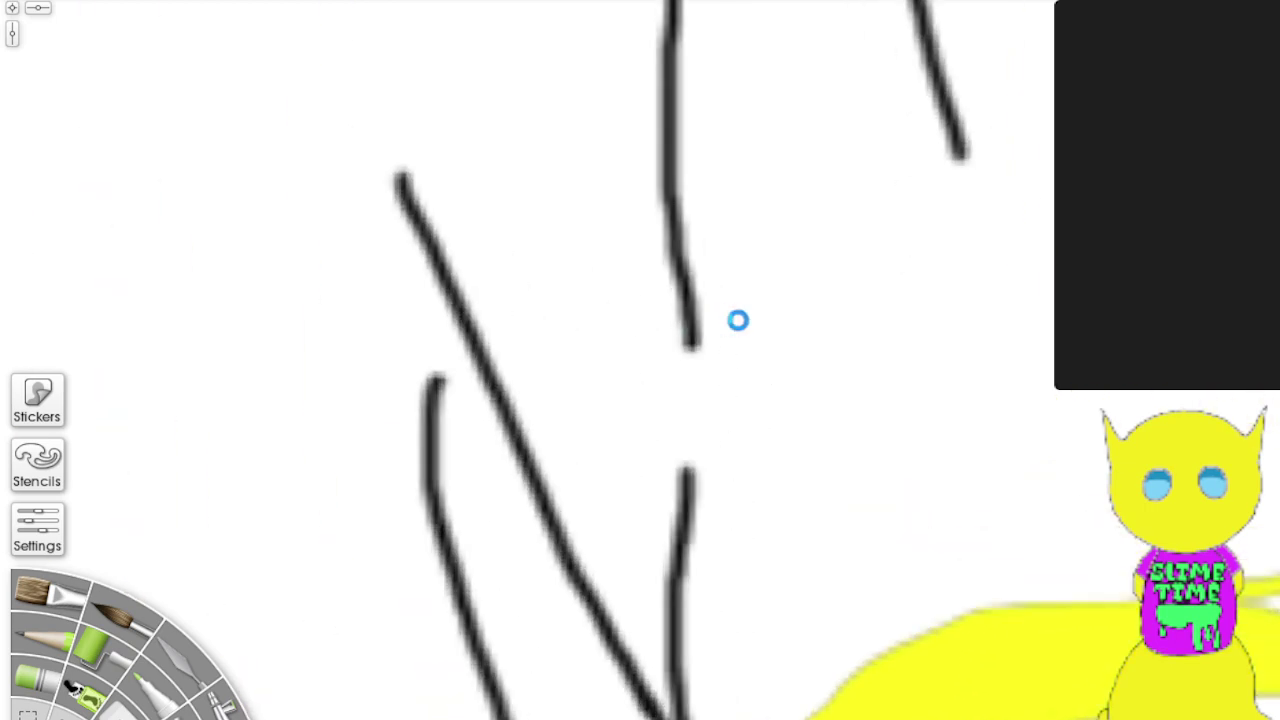
{"action": "left_click", "coordinate": [691, 320]}
{"action": "scroll", "coordinate": [960, 429], "scroll_direction": "up", "scroll_amount": 1}
{"action": "scroll", "coordinate": [963, 432], "scroll_direction": "down", "scroll_amount": 2}
{"action": "scroll", "coordinate": [963, 432], "scroll_direction": "down", "scroll_amount": 6}
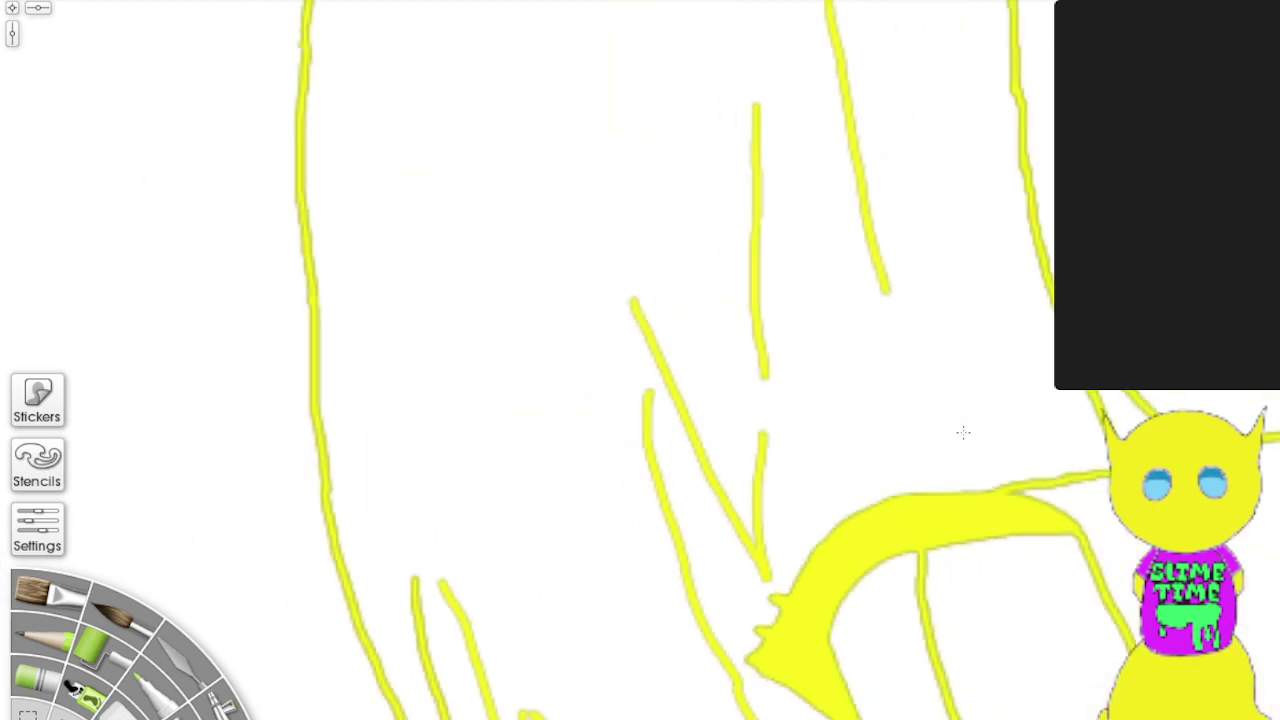
{"action": "scroll", "coordinate": [963, 432], "scroll_direction": "down", "scroll_amount": 2}
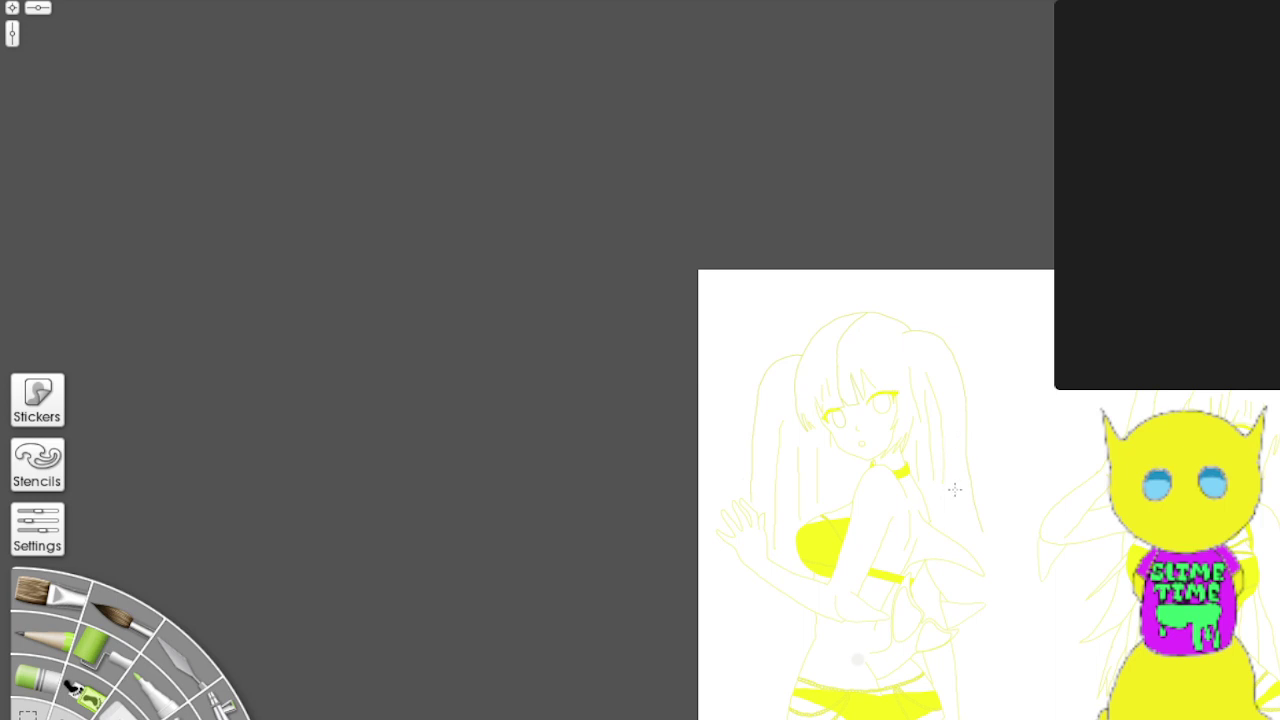
Step: Try to cover the transparent patch on the left figure's waist with a round paint brush
{"action": "scroll", "coordinate": [790, 668], "scroll_direction": "up", "scroll_amount": 2}
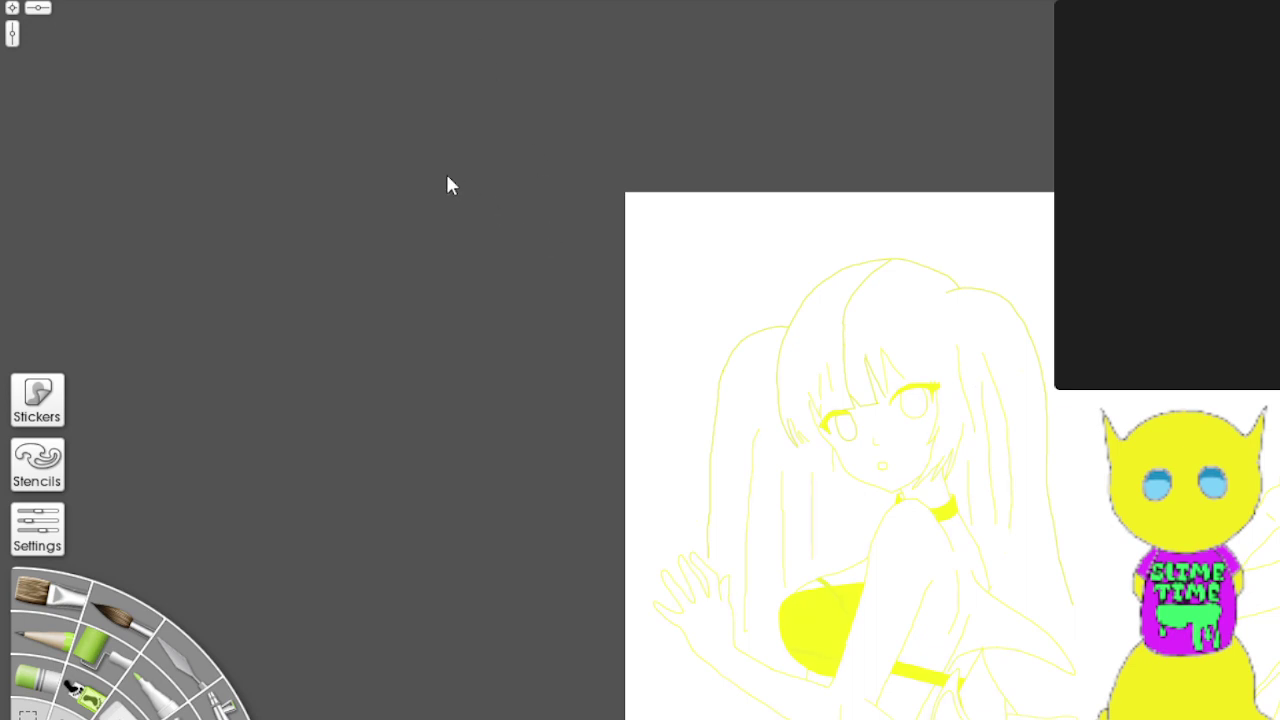
{"action": "left_click_drag", "start_coordinate": [699, 326], "coordinate": [697, 26]}
{"action": "scroll", "coordinate": [737, 404], "scroll_direction": "up", "scroll_amount": 1}
{"action": "scroll", "coordinate": [737, 404], "scroll_direction": "up", "scroll_amount": 8}
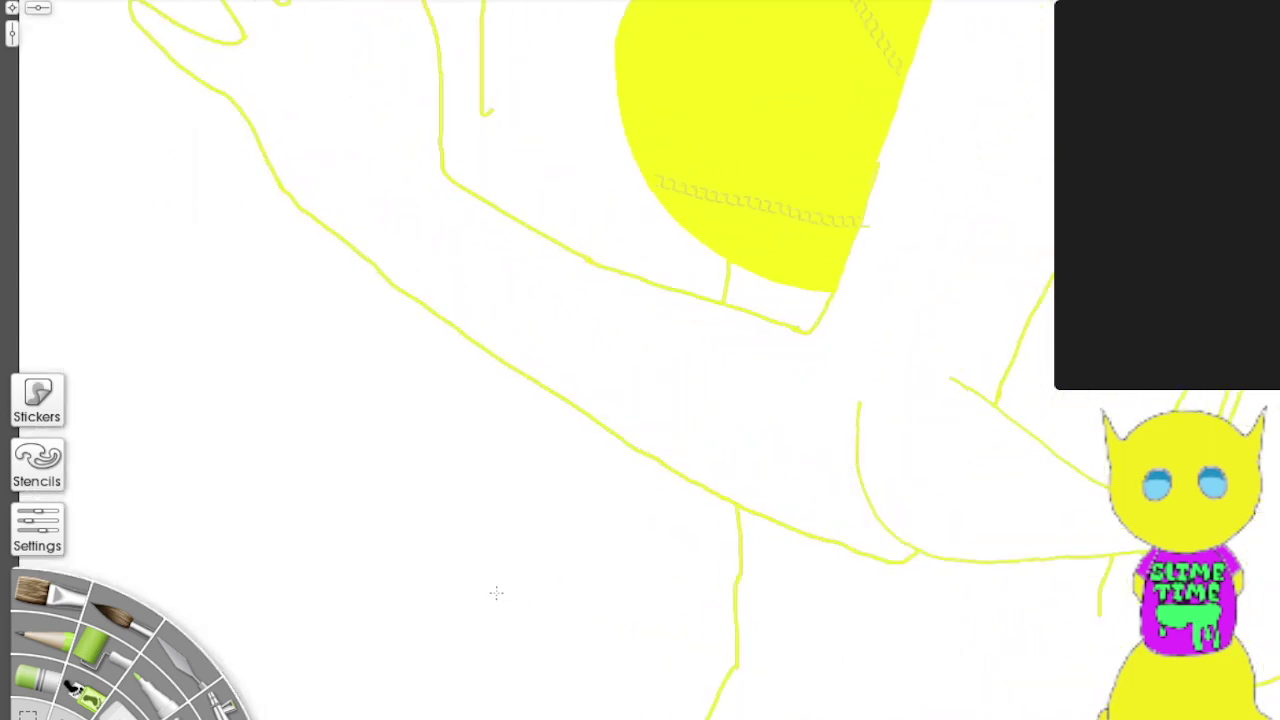
{"action": "left_click_drag", "start_coordinate": [495, 591], "coordinate": [263, 320]}
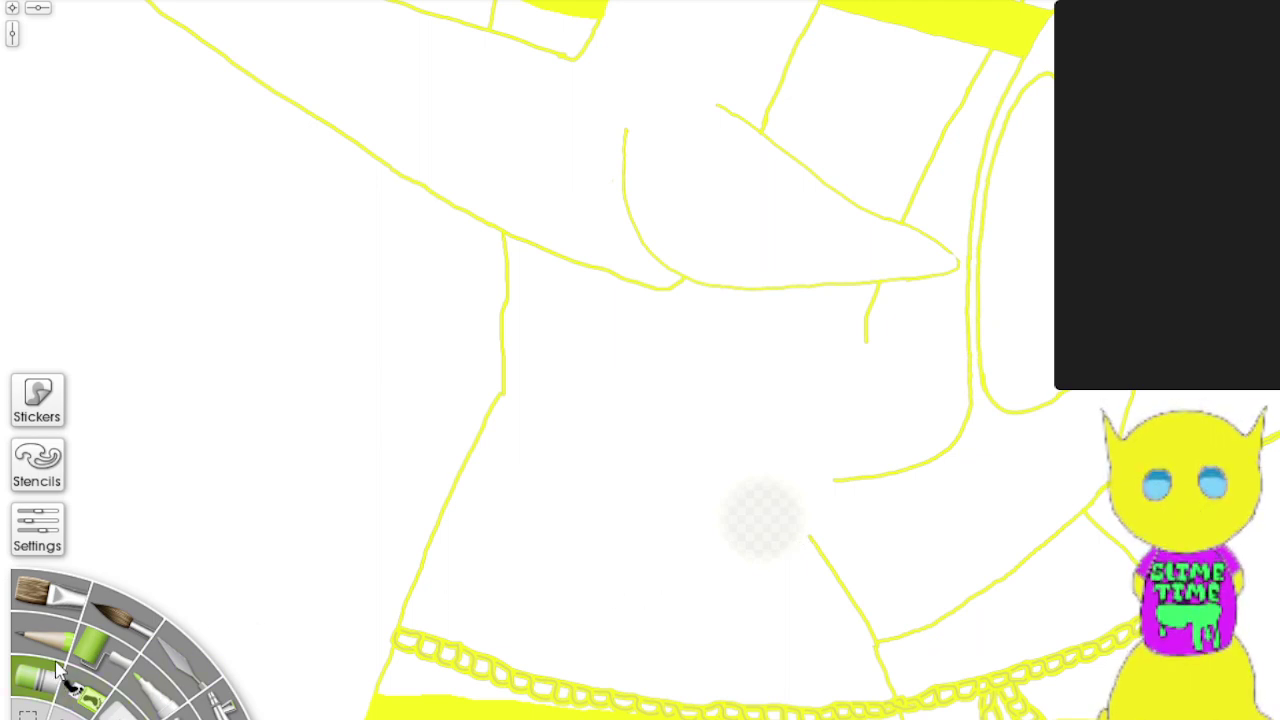
{"action": "left_click", "coordinate": [135, 627]}
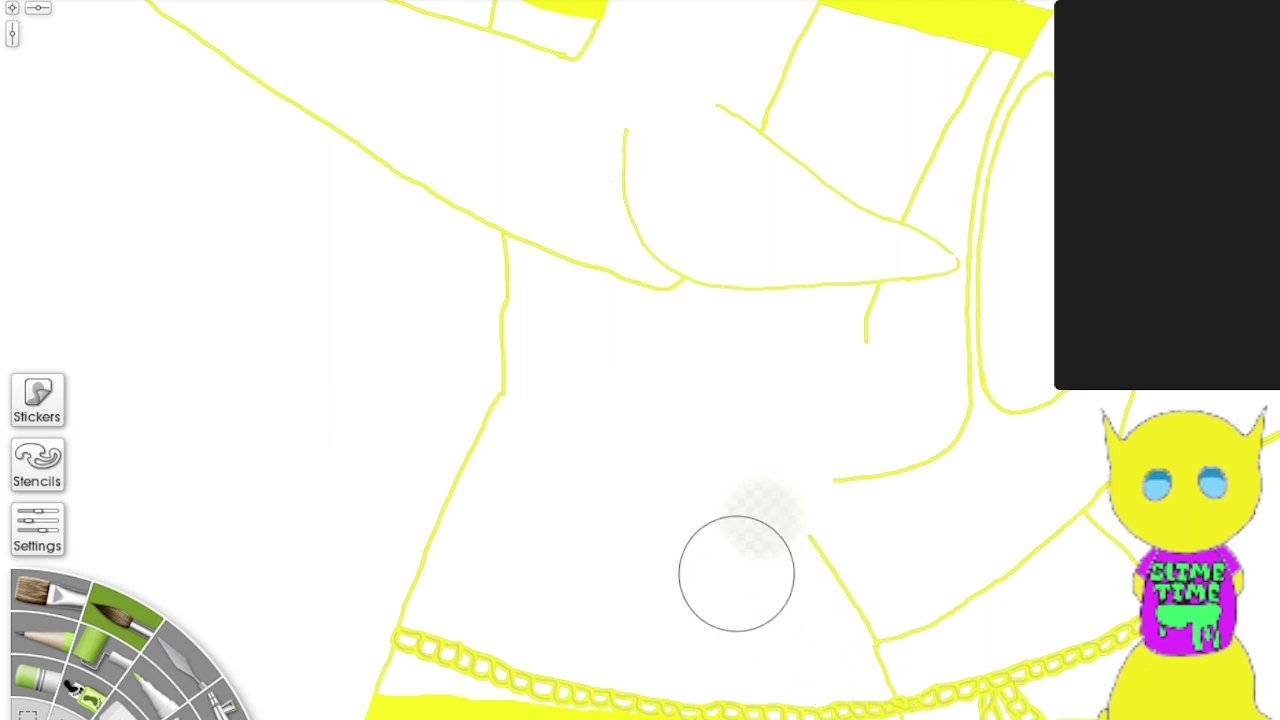
{"action": "mouse_move", "coordinate": [732, 520]}
{"action": "left_mouse_down"}
{"action": "mouse_move", "coordinate": [715, 486]}
{"action": "mouse_move", "coordinate": [728, 539]}
{"action": "mouse_move", "coordinate": [720, 496]}
{"action": "left_mouse_up"}
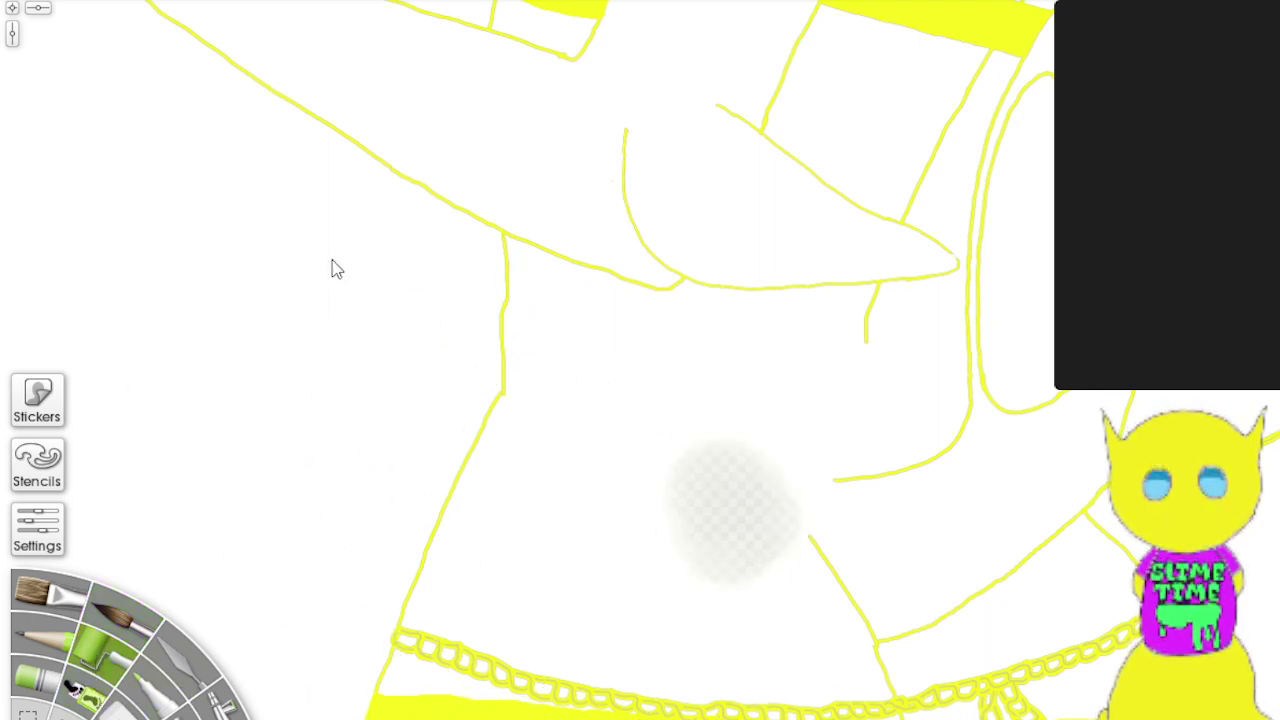
Step: Paint white over the transparent patch on the left figure's waist with the Paint Roller
{"action": "scroll", "coordinate": [733, 510], "scroll_direction": "down", "scroll_amount": 2}
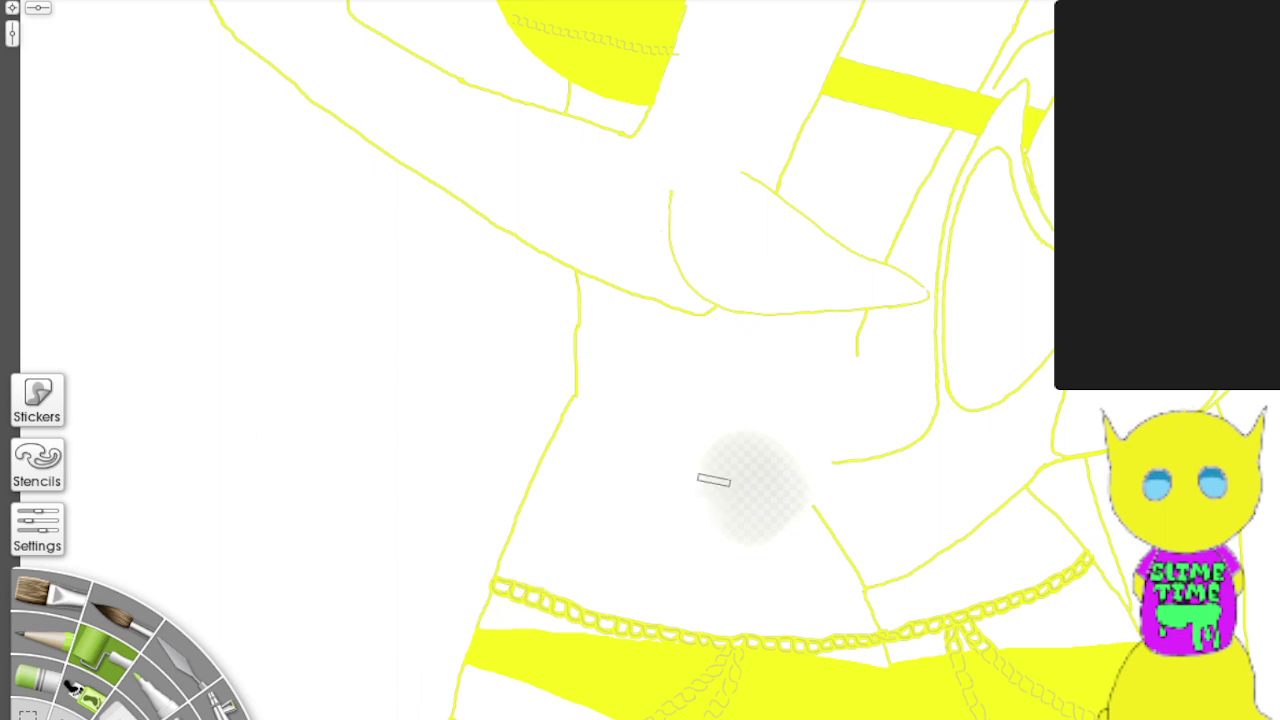
{"action": "mouse_move", "coordinate": [727, 440]}
{"action": "left_mouse_down"}
{"action": "mouse_move", "coordinate": [723, 517]}
{"action": "mouse_move", "coordinate": [734, 466]}
{"action": "mouse_move", "coordinate": [746, 528]}
{"action": "mouse_move", "coordinate": [746, 454]}
{"action": "mouse_move", "coordinate": [766, 503]}
{"action": "mouse_move", "coordinate": [765, 552]}
{"action": "left_mouse_up"}
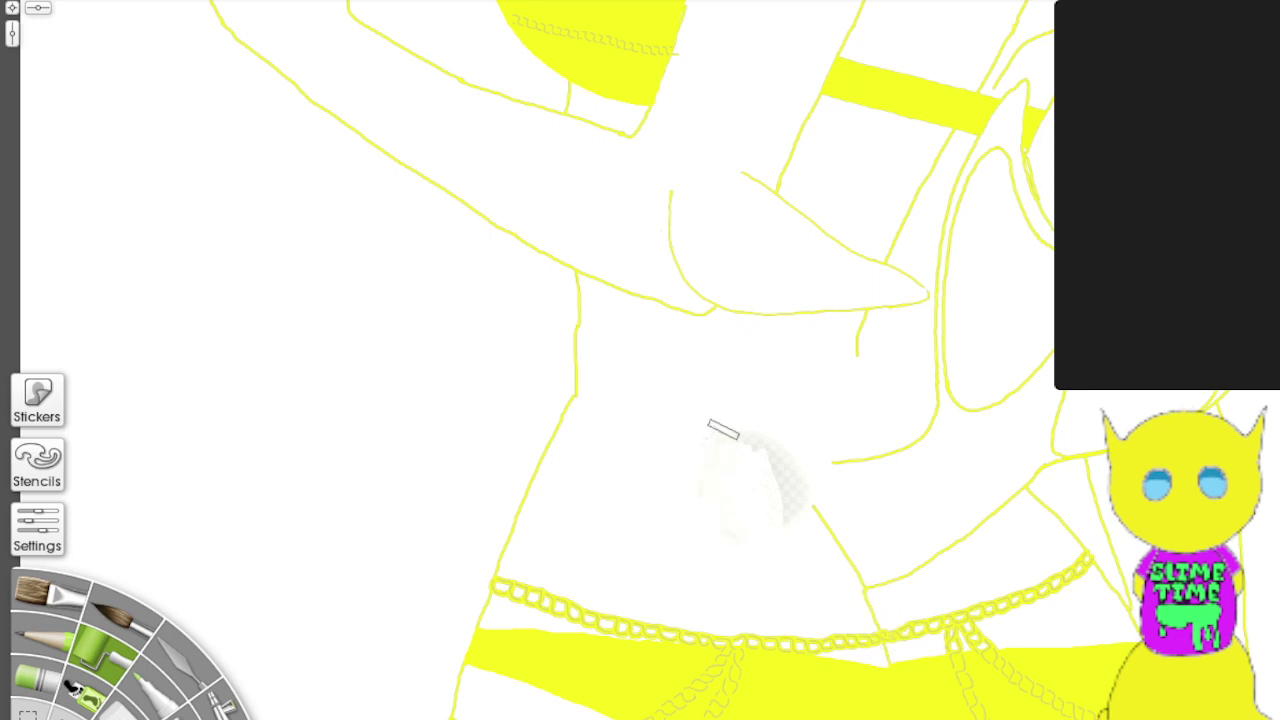
{"action": "mouse_move", "coordinate": [725, 434]}
{"action": "left_mouse_down"}
{"action": "mouse_move", "coordinate": [758, 431]}
{"action": "mouse_move", "coordinate": [775, 464]}
{"action": "mouse_move", "coordinate": [774, 516]}
{"action": "mouse_move", "coordinate": [769, 442]}
{"action": "left_mouse_up"}
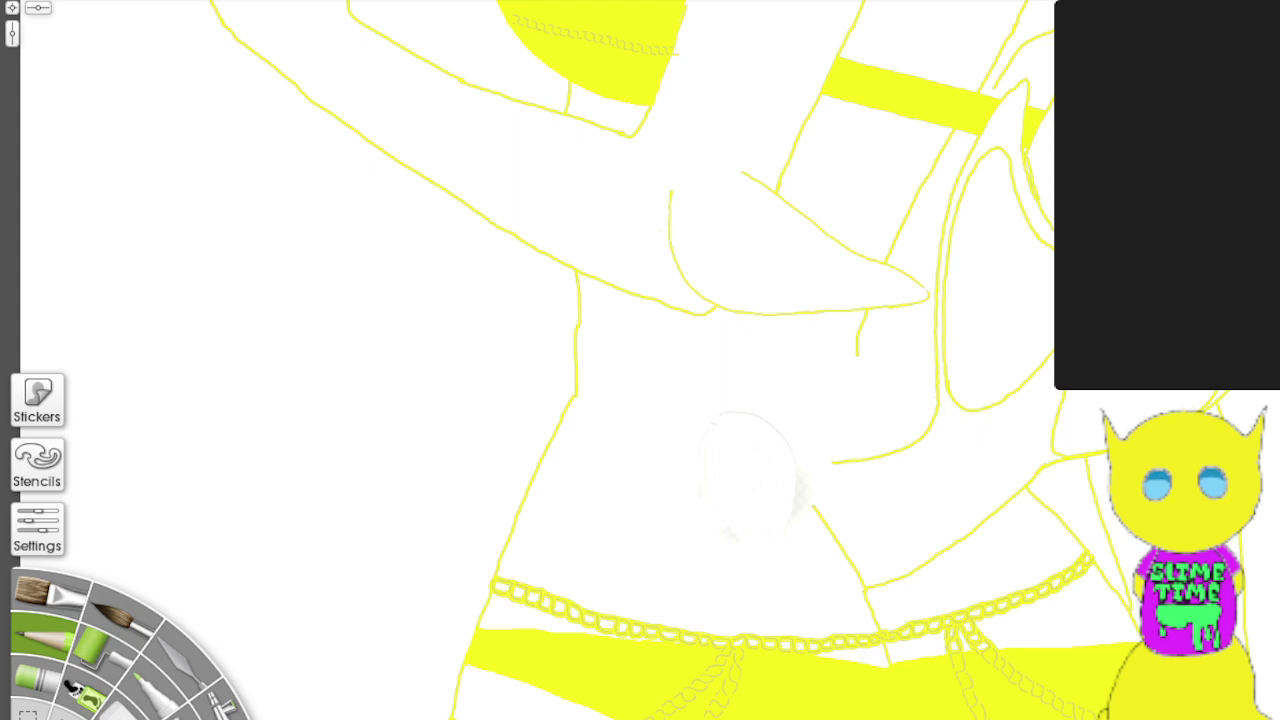
Step: Try to touch up the edges of the repaired waist patch with light Pencil strokes, and undo them
{"action": "scroll", "coordinate": [829, 404], "scroll_direction": "up", "scroll_amount": 5}
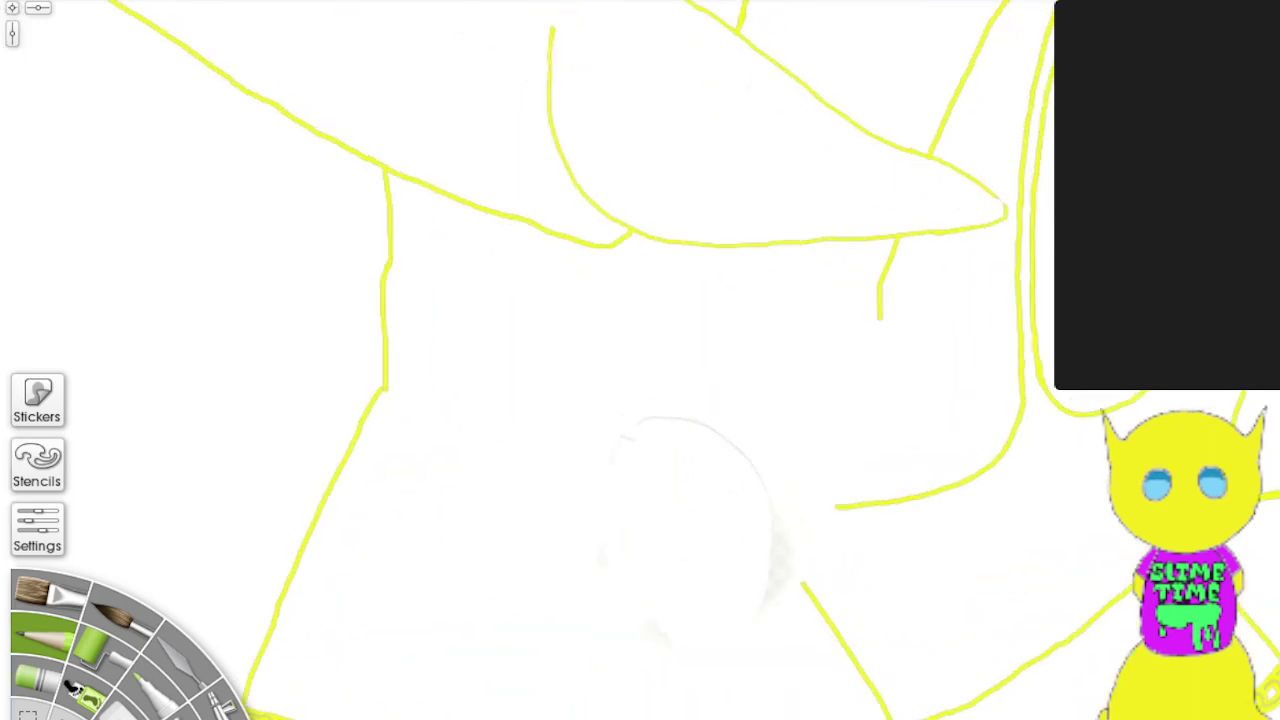
{"action": "scroll", "coordinate": [825, 410], "scroll_direction": "up", "scroll_amount": 4}
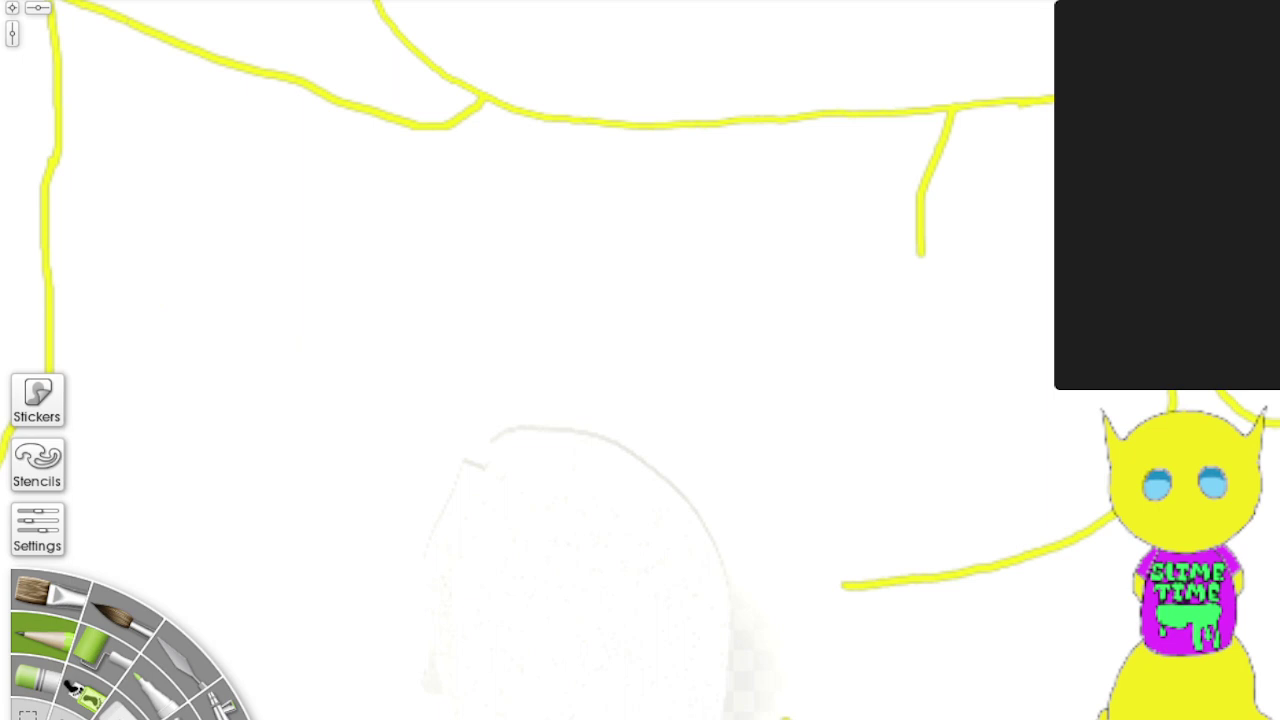
{"action": "left_click_drag", "start_coordinate": [388, 596], "coordinate": [424, 597]}
{"action": "left_click_drag", "start_coordinate": [473, 470], "coordinate": [454, 516]}
{"action": "mouse_move", "coordinate": [462, 460]}
{"action": "left_mouse_down"}
{"action": "mouse_move", "coordinate": [546, 427]}
{"action": "mouse_move", "coordinate": [585, 435]}
{"action": "mouse_move", "coordinate": [623, 465]}
{"action": "mouse_move", "coordinate": [663, 530]}
{"action": "mouse_move", "coordinate": [724, 415]}
{"action": "mouse_move", "coordinate": [759, 396]}
{"action": "mouse_move", "coordinate": [700, 515]}
{"action": "left_mouse_up"}
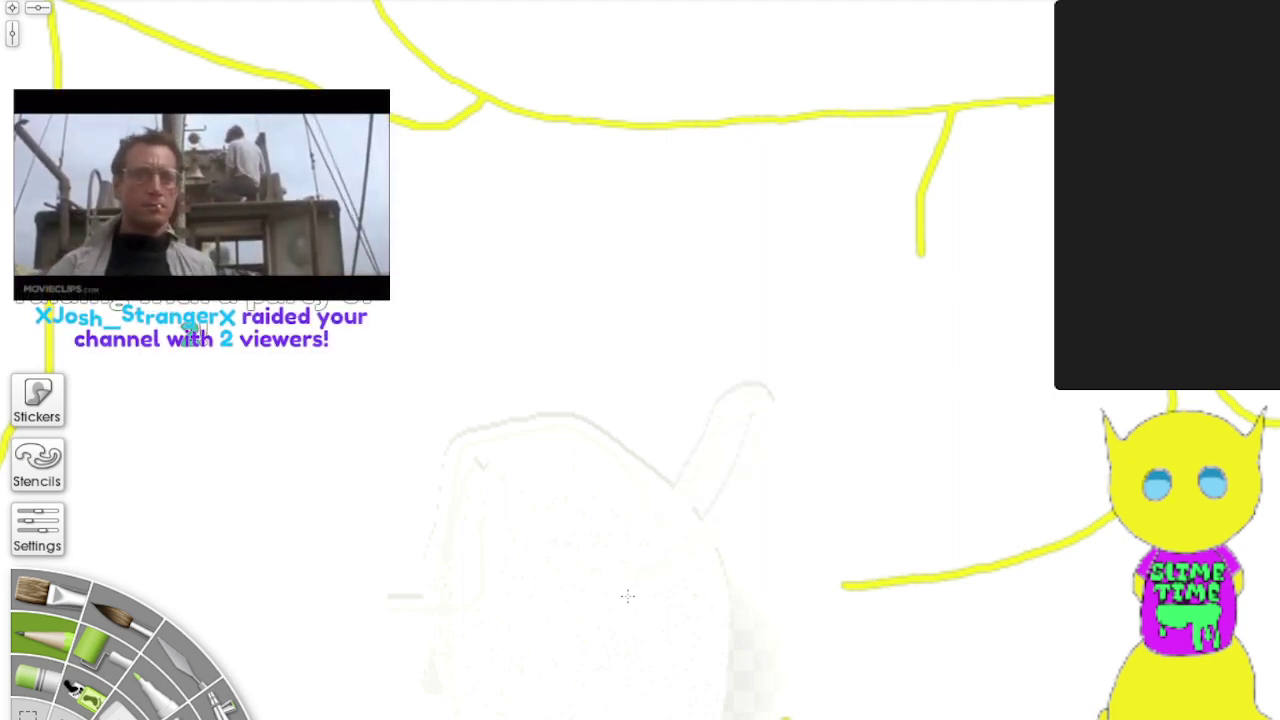
{"action": "left_click_drag", "start_coordinate": [760, 382], "coordinate": [586, 603]}
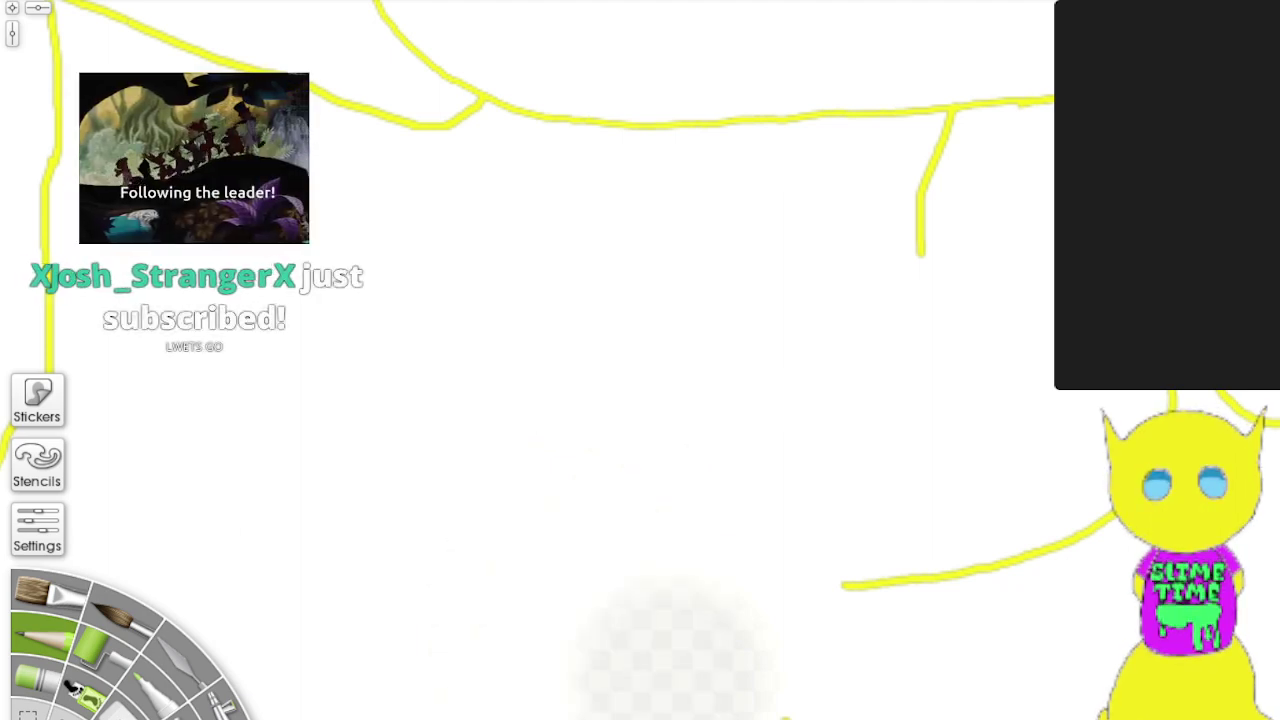
{"action": "key", "text": "ctrl+z"}
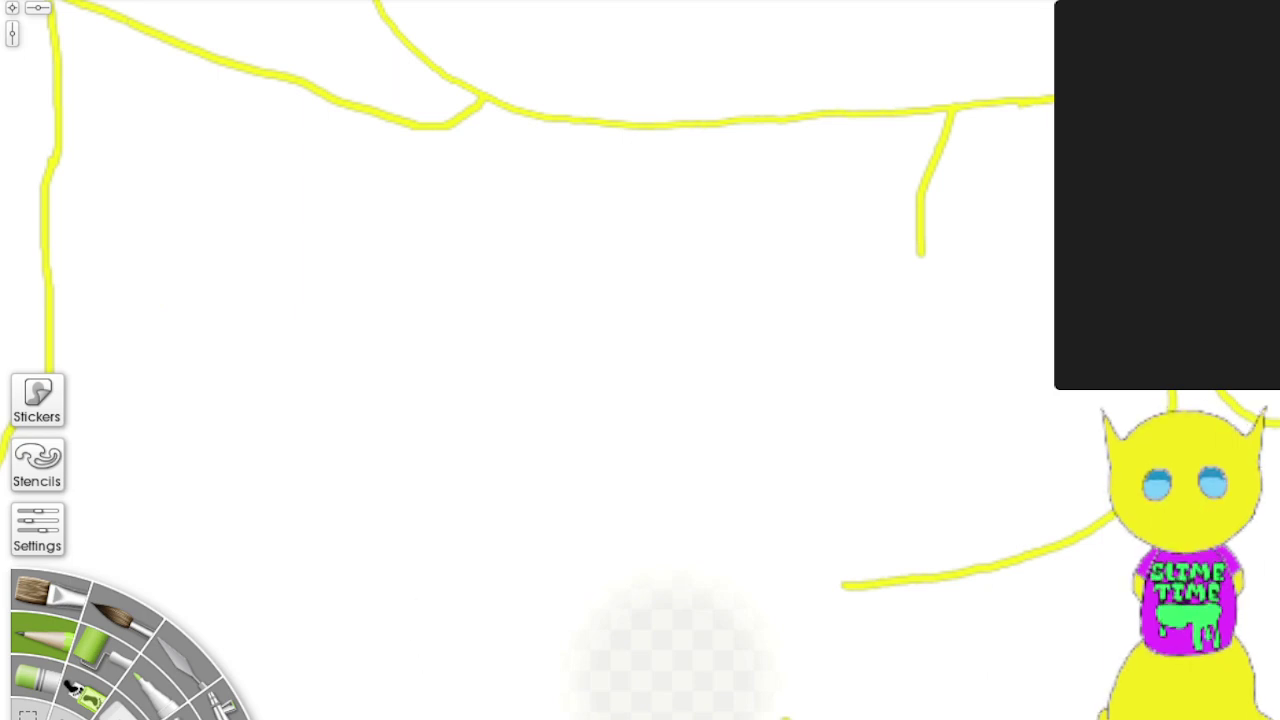
Step: Cover the transparent patch on the left figure's waist with white and soften the repair with the Eraser
{"action": "scroll", "coordinate": [478, 687], "scroll_direction": "down", "scroll_amount": 1}
{"action": "scroll", "coordinate": [477, 687], "scroll_direction": "up", "scroll_amount": 1}
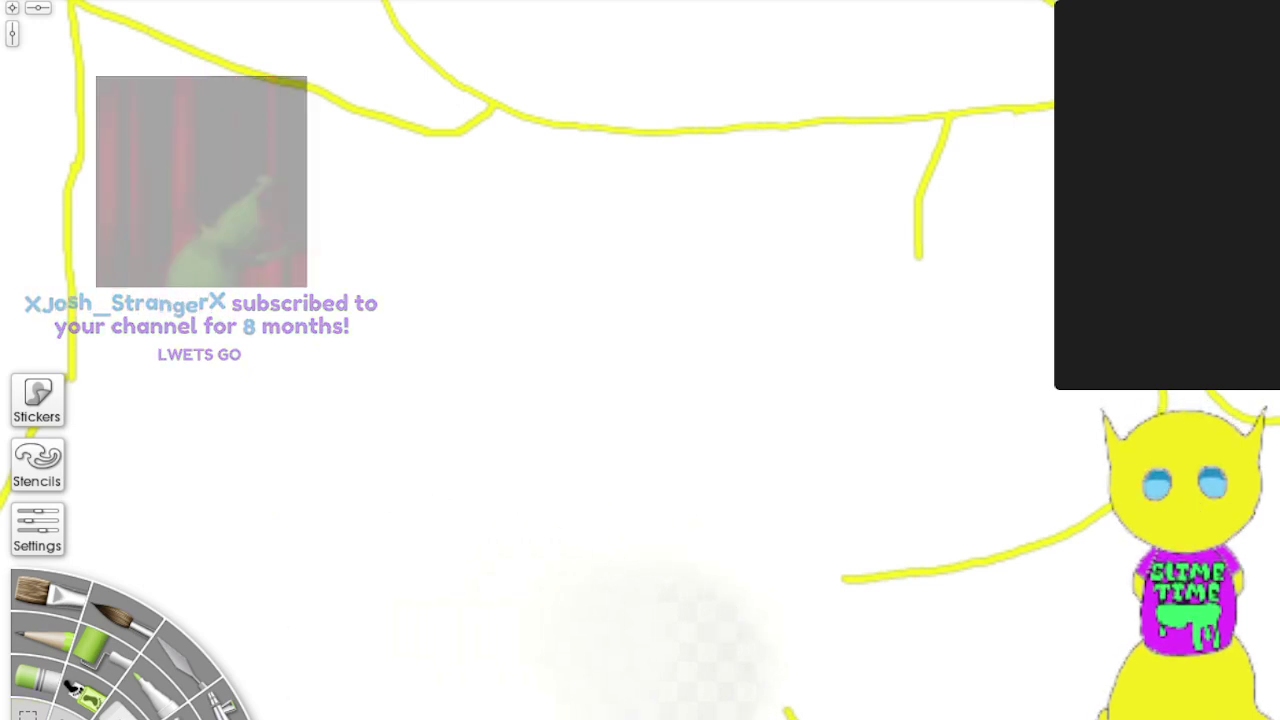
{"action": "scroll", "coordinate": [817, 400], "scroll_direction": "down", "scroll_amount": 2}
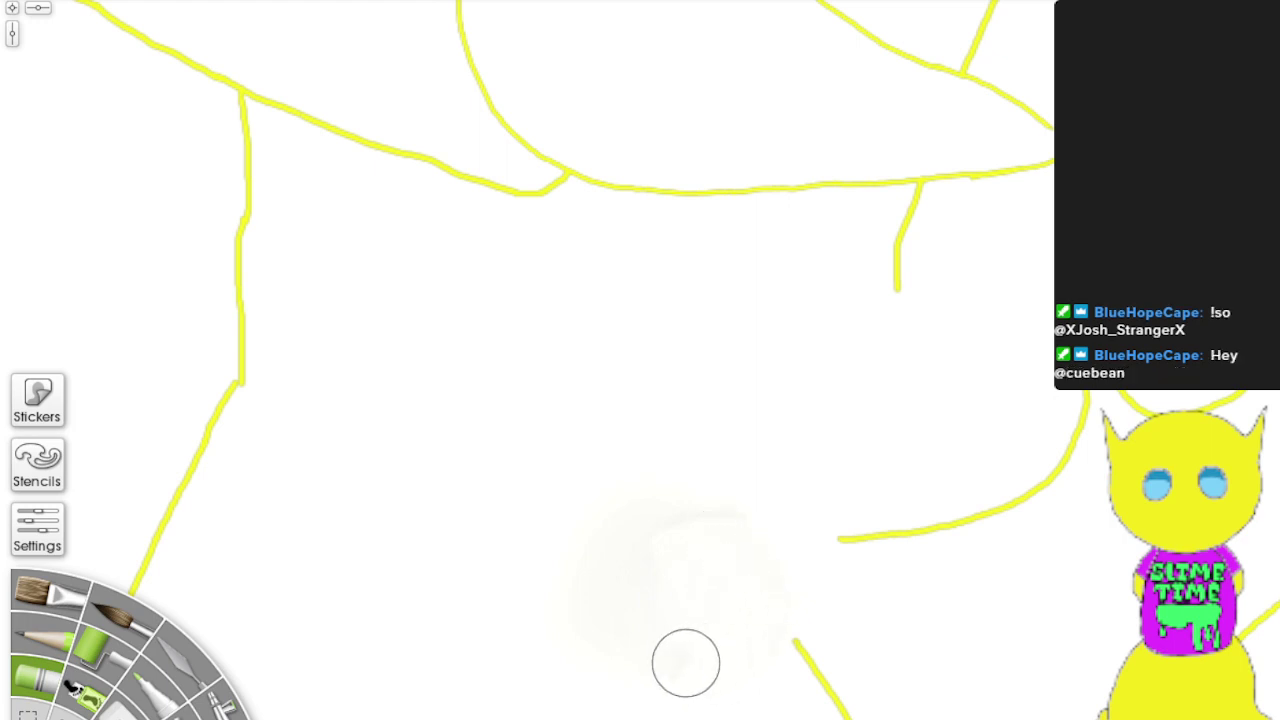
{"action": "mouse_move", "coordinate": [662, 505]}
{"action": "left_mouse_down"}
{"action": "mouse_move", "coordinate": [560, 548]}
{"action": "mouse_move", "coordinate": [659, 522]}
{"action": "mouse_move", "coordinate": [610, 555]}
{"action": "mouse_move", "coordinate": [609, 619]}
{"action": "mouse_move", "coordinate": [630, 562]}
{"action": "mouse_move", "coordinate": [620, 518]}
{"action": "mouse_move", "coordinate": [570, 567]}
{"action": "mouse_move", "coordinate": [682, 495]}
{"action": "mouse_move", "coordinate": [608, 529]}
{"action": "mouse_move", "coordinate": [717, 487]}
{"action": "mouse_move", "coordinate": [745, 523]}
{"action": "mouse_move", "coordinate": [725, 513]}
{"action": "mouse_move", "coordinate": [573, 530]}
{"action": "mouse_move", "coordinate": [547, 588]}
{"action": "mouse_move", "coordinate": [617, 530]}
{"action": "mouse_move", "coordinate": [624, 671]}
{"action": "mouse_move", "coordinate": [628, 630]}
{"action": "left_mouse_up"}
{"action": "scroll", "coordinate": [591, 631], "scroll_direction": "up", "scroll_amount": 4}
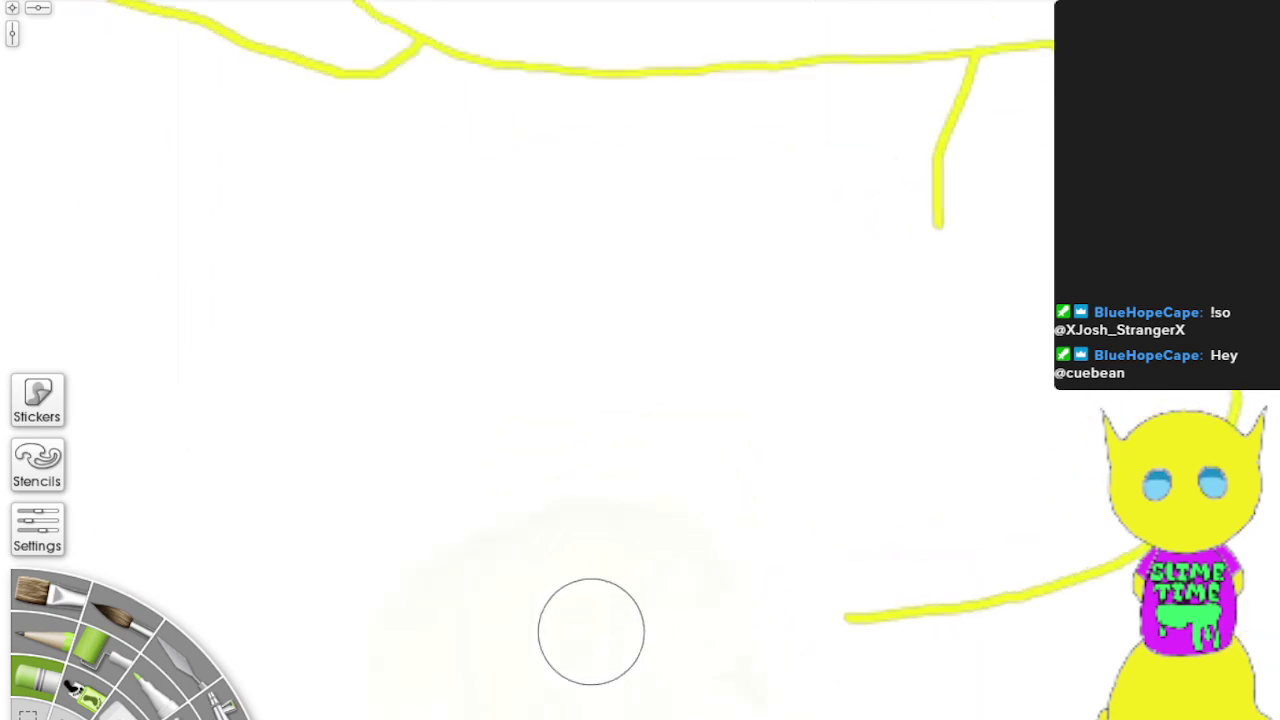
{"action": "scroll", "coordinate": [586, 621], "scroll_direction": "down", "scroll_amount": 9}
{"action": "scroll", "coordinate": [586, 620], "scroll_direction": "down", "scroll_amount": 3}
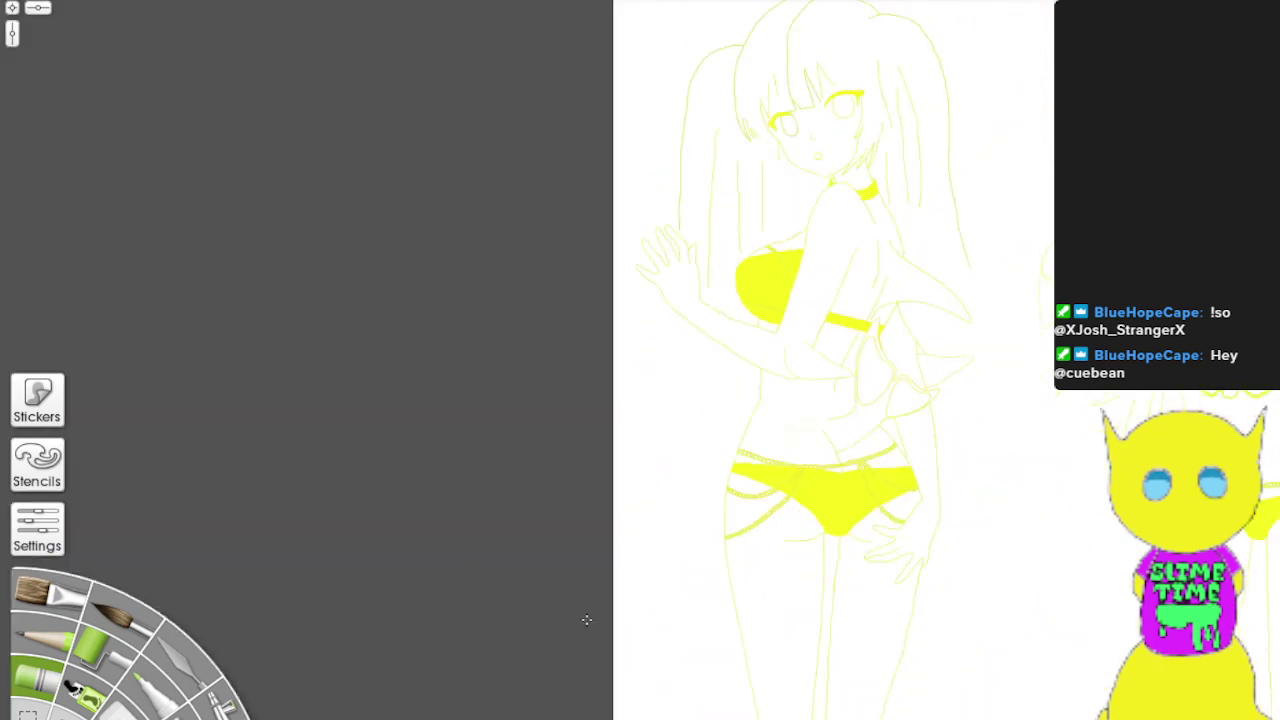
{"action": "scroll", "coordinate": [586, 620], "scroll_direction": "down", "scroll_amount": 2}
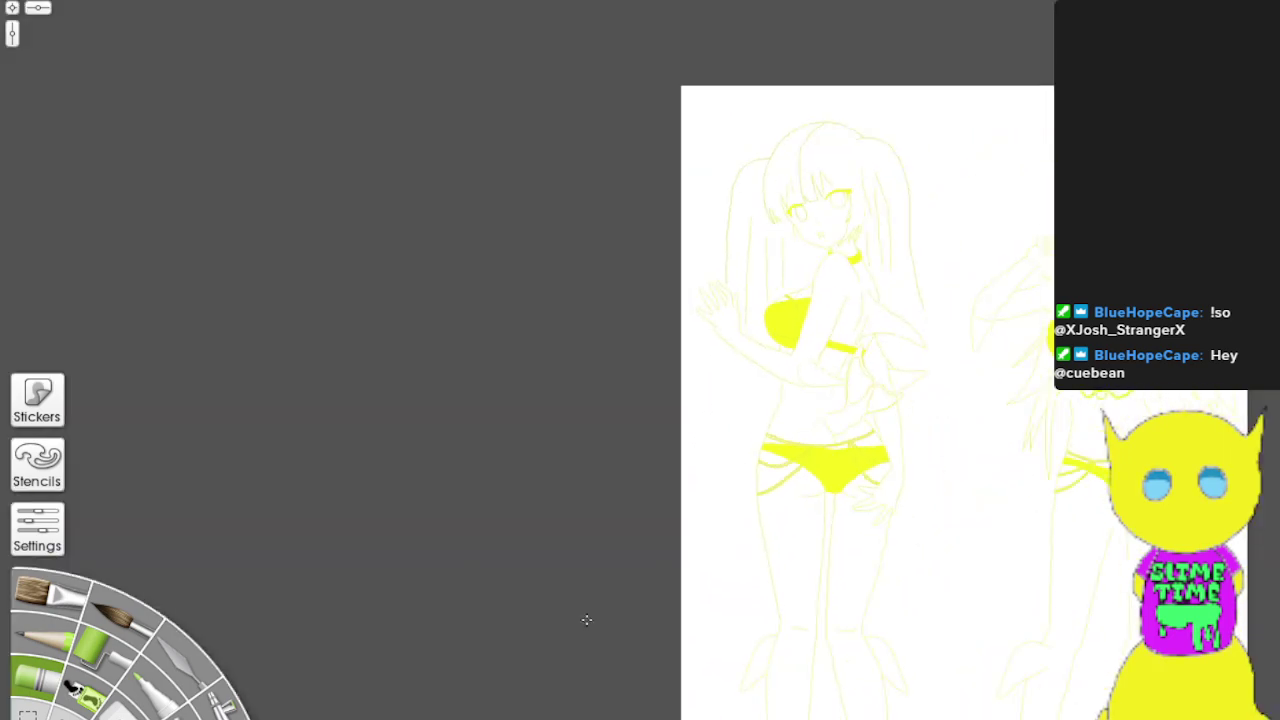
{"action": "scroll", "coordinate": [597, 597], "scroll_direction": "up", "scroll_amount": 5}
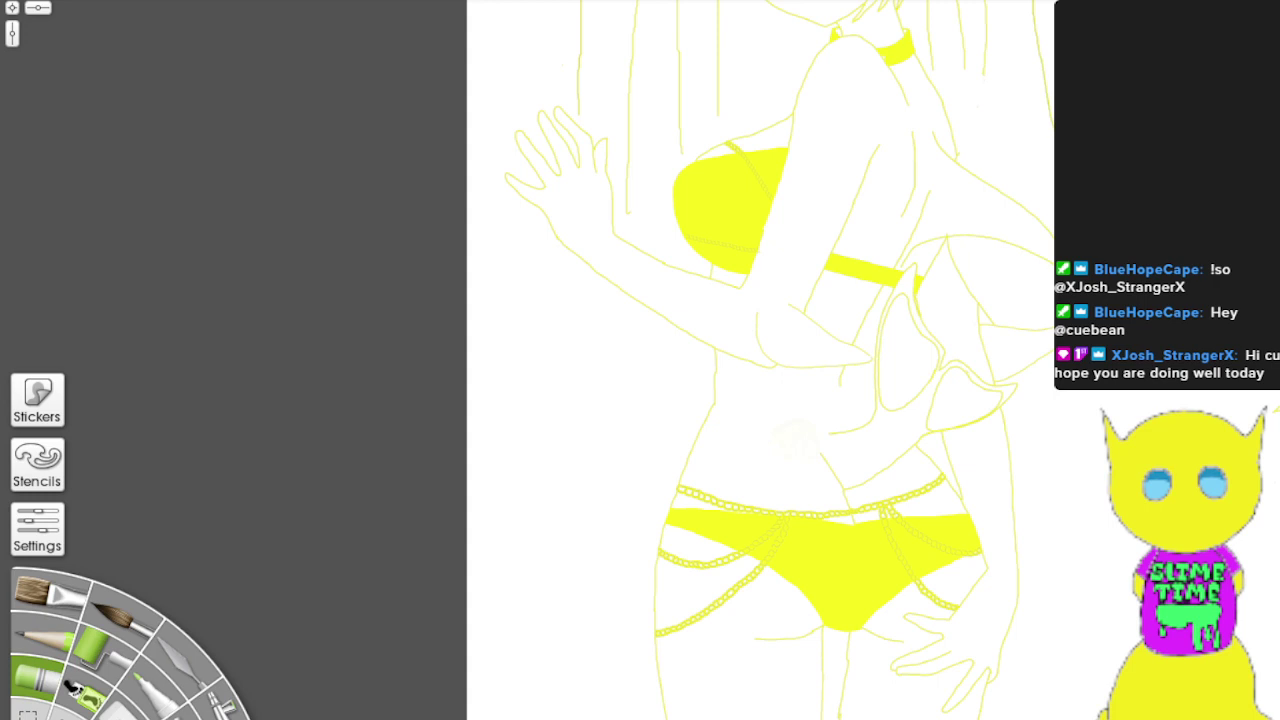
{"action": "scroll", "coordinate": [1092, 660], "scroll_direction": "up", "scroll_amount": 3}
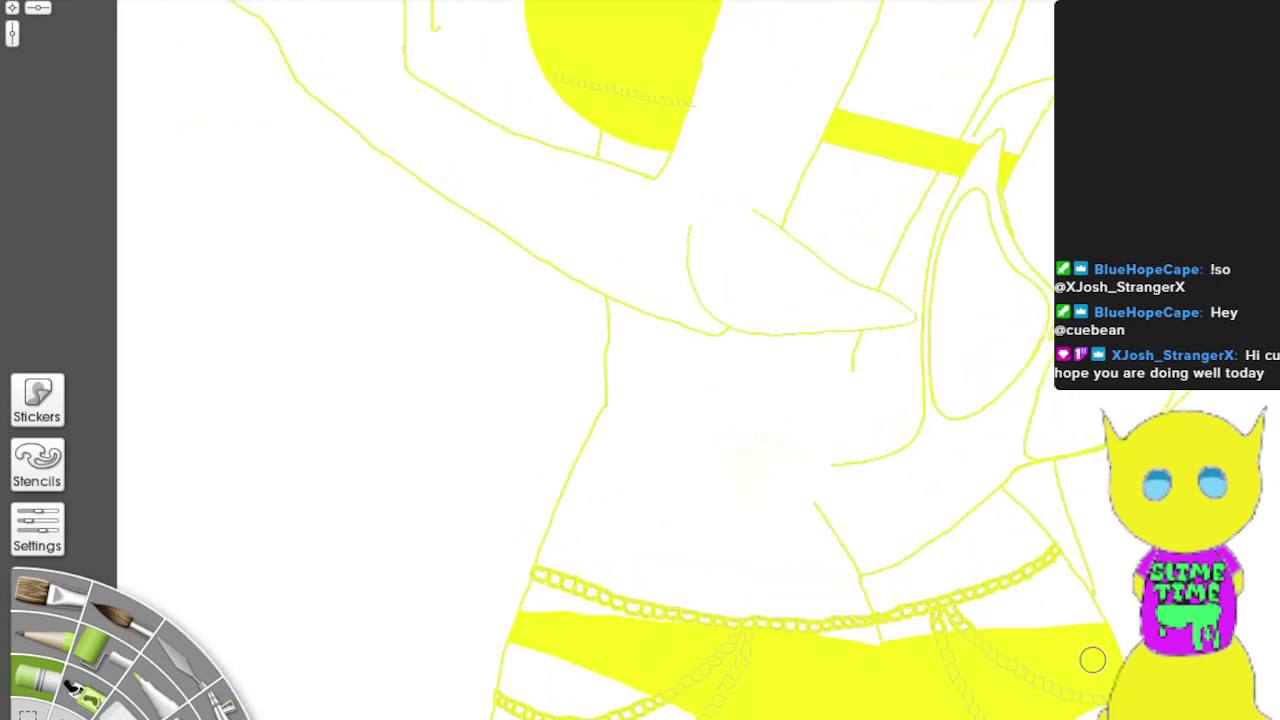
Step: Select the Pencil and test a short light stroke beside the left figure's hair parting, undoing the stroke
{"action": "left_click", "coordinate": [48, 645]}
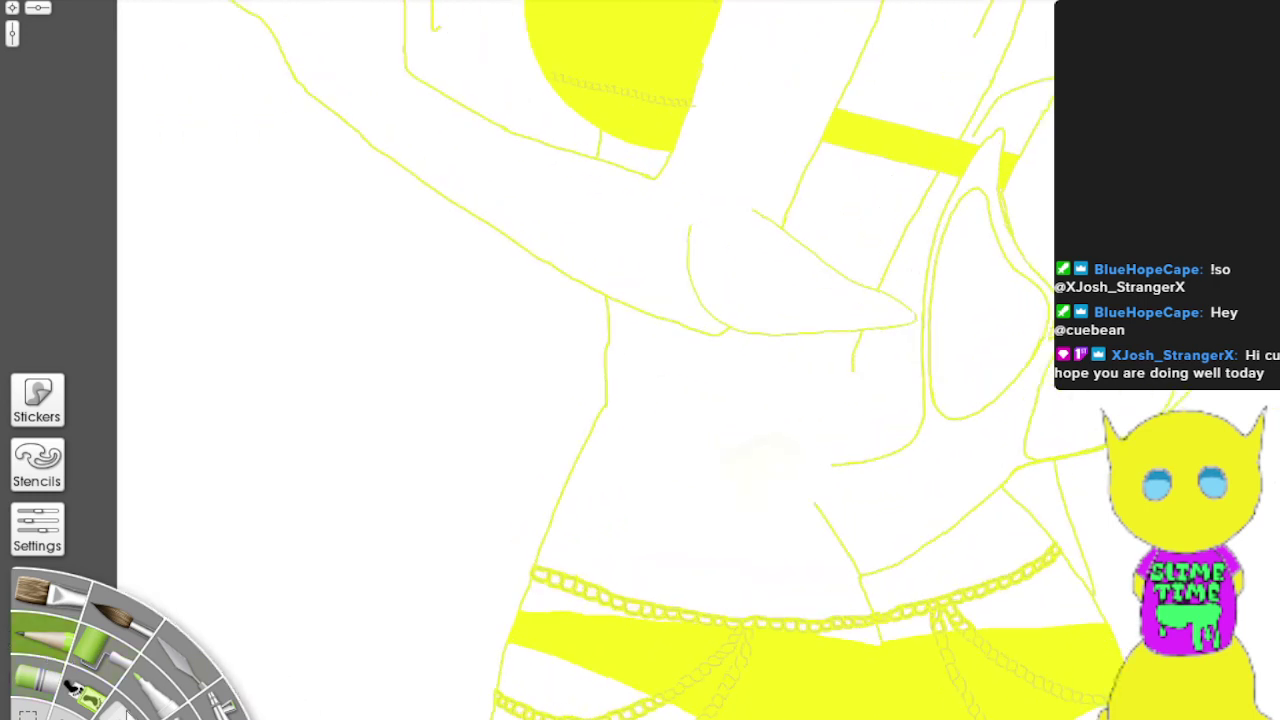
{"action": "scroll", "coordinate": [828, 402], "scroll_direction": "down", "scroll_amount": 3}
{"action": "scroll", "coordinate": [828, 402], "scroll_direction": "up", "scroll_amount": 8}
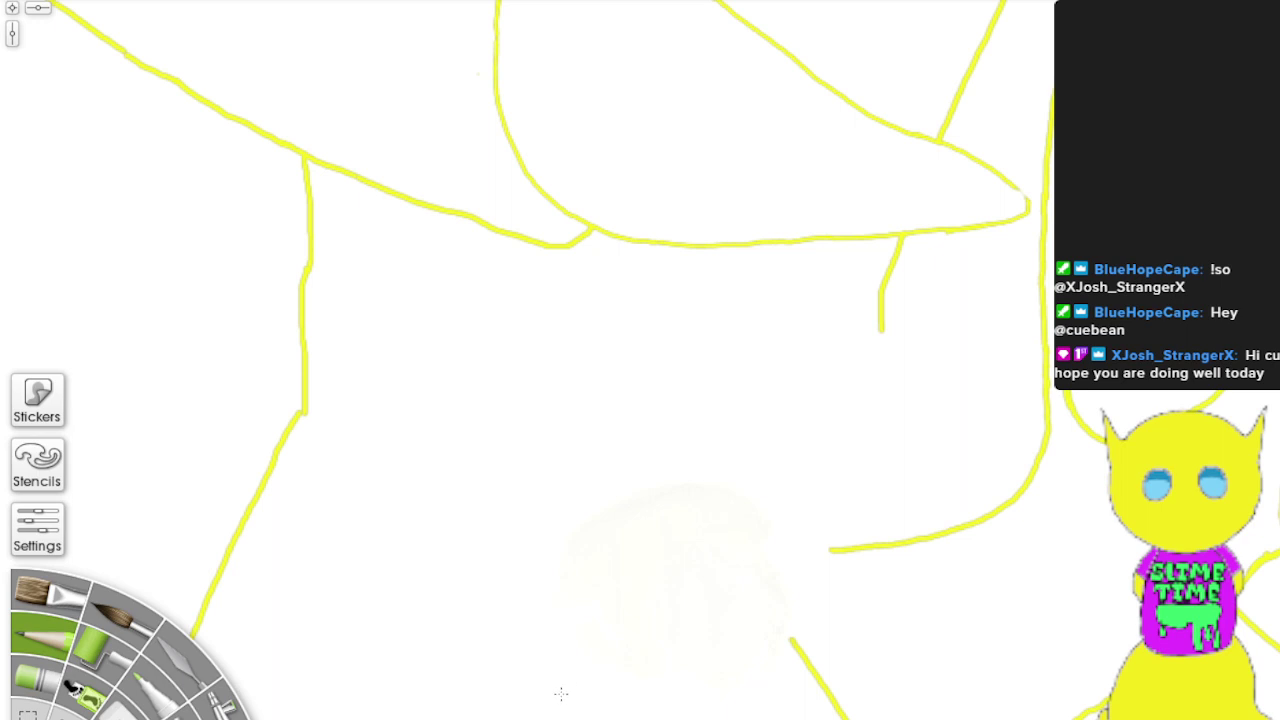
{"action": "scroll", "coordinate": [560, 703], "scroll_direction": "down", "scroll_amount": 3}
{"action": "left_click_drag", "start_coordinate": [519, 612], "coordinate": [547, 719]}
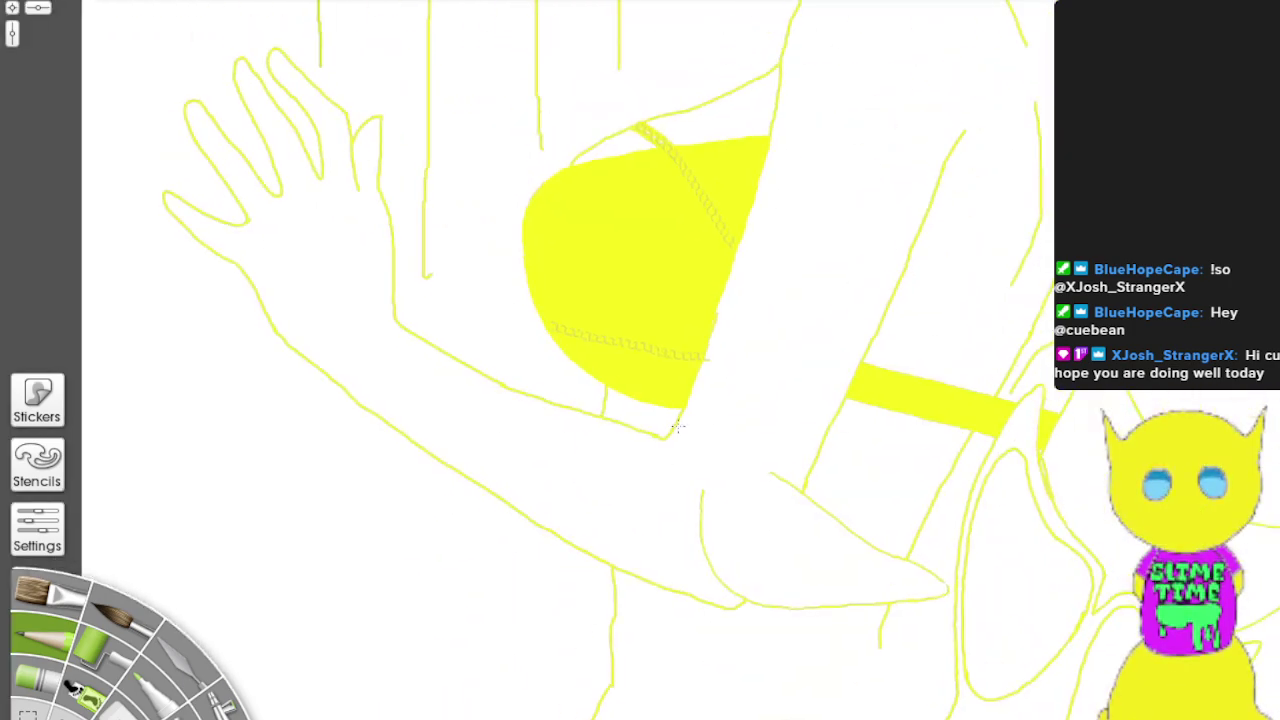
{"action": "left_click_drag", "start_coordinate": [690, 240], "coordinate": [740, 702]}
{"action": "left_click_drag", "start_coordinate": [705, 300], "coordinate": [702, 710]}
{"action": "scroll", "coordinate": [600, 400], "scroll_direction": "up", "scroll_amount": 5}
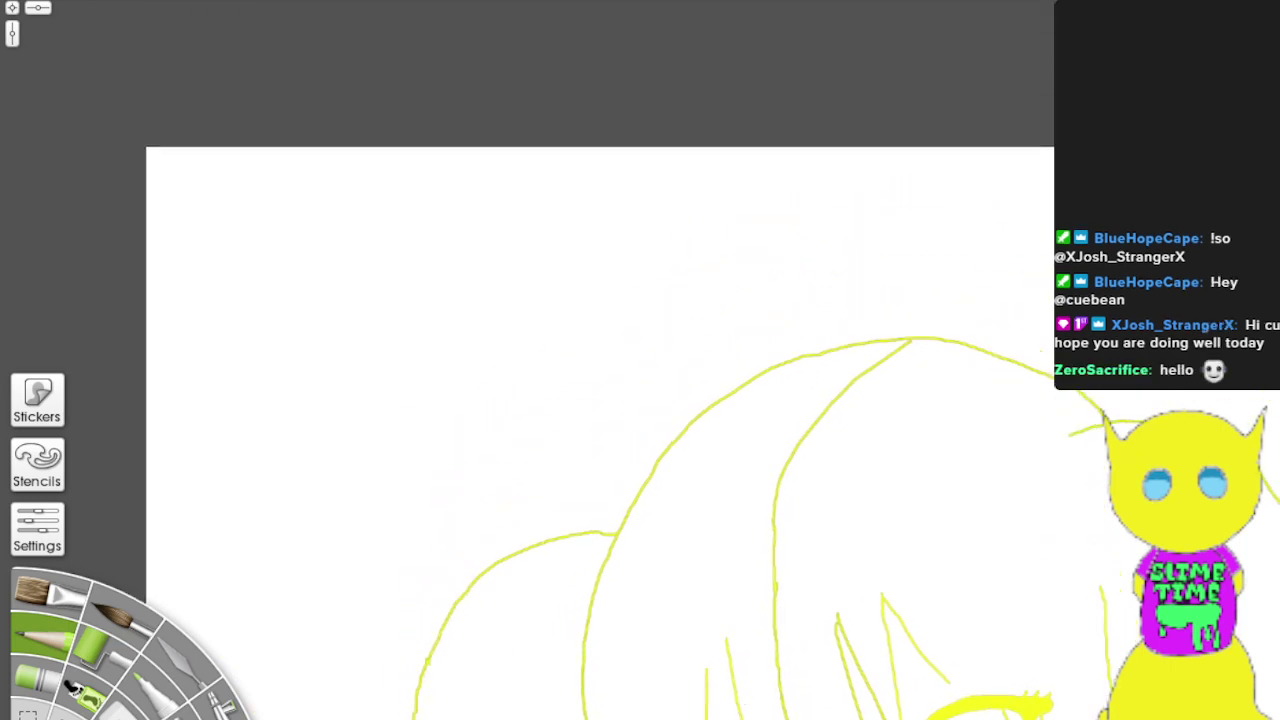
{"action": "scroll", "coordinate": [720, 632], "scroll_direction": "up", "scroll_amount": 6}
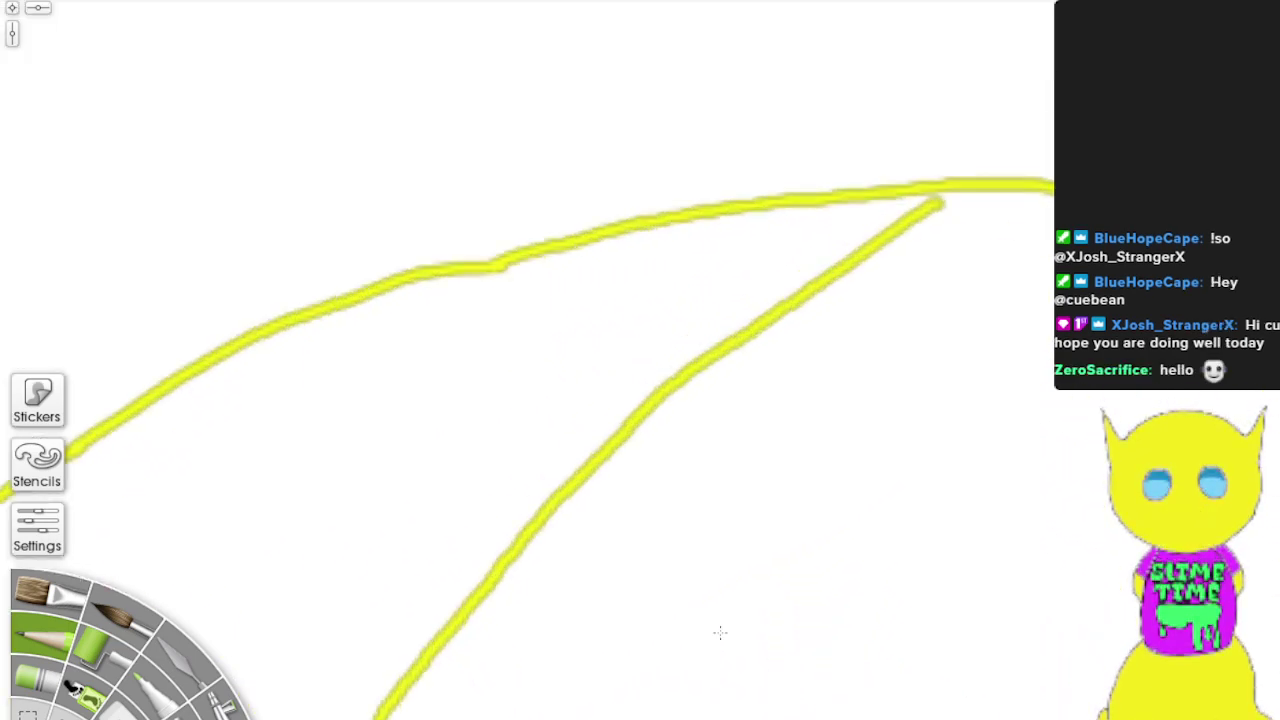
{"action": "scroll", "coordinate": [720, 632], "scroll_direction": "up", "scroll_amount": 4}
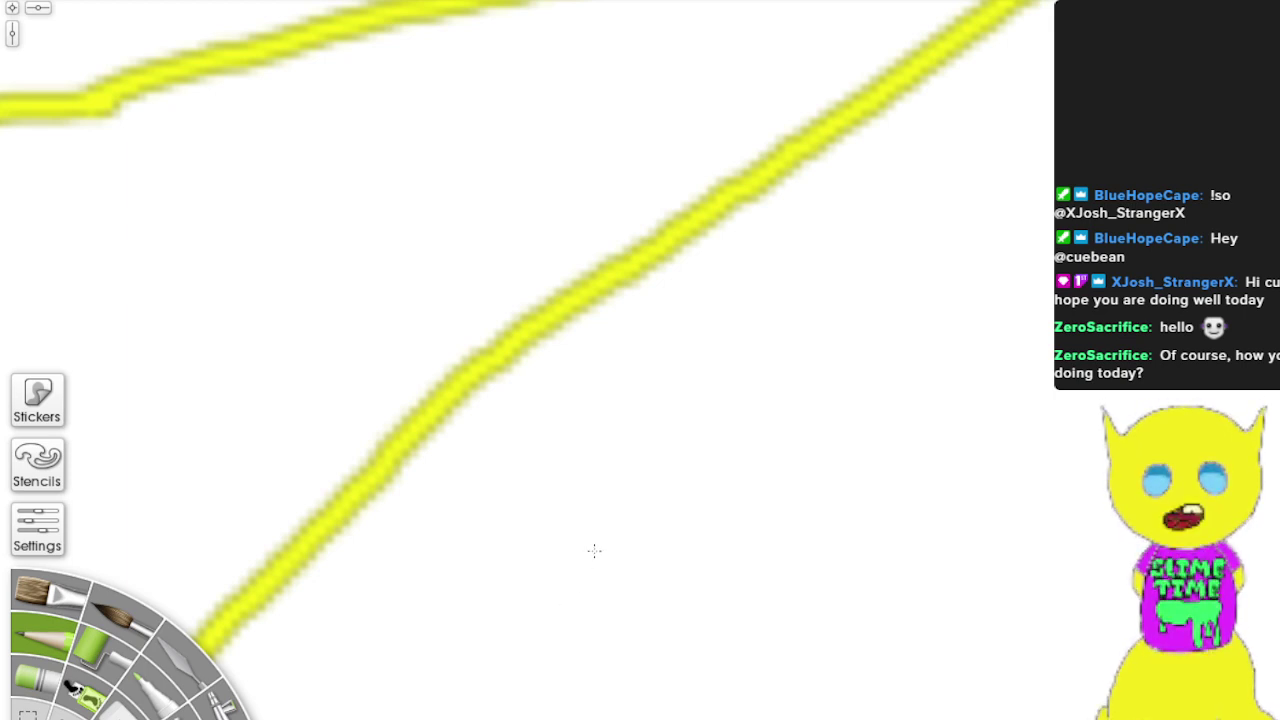
{"action": "left_click_drag", "start_coordinate": [597, 549], "coordinate": [780, 514]}
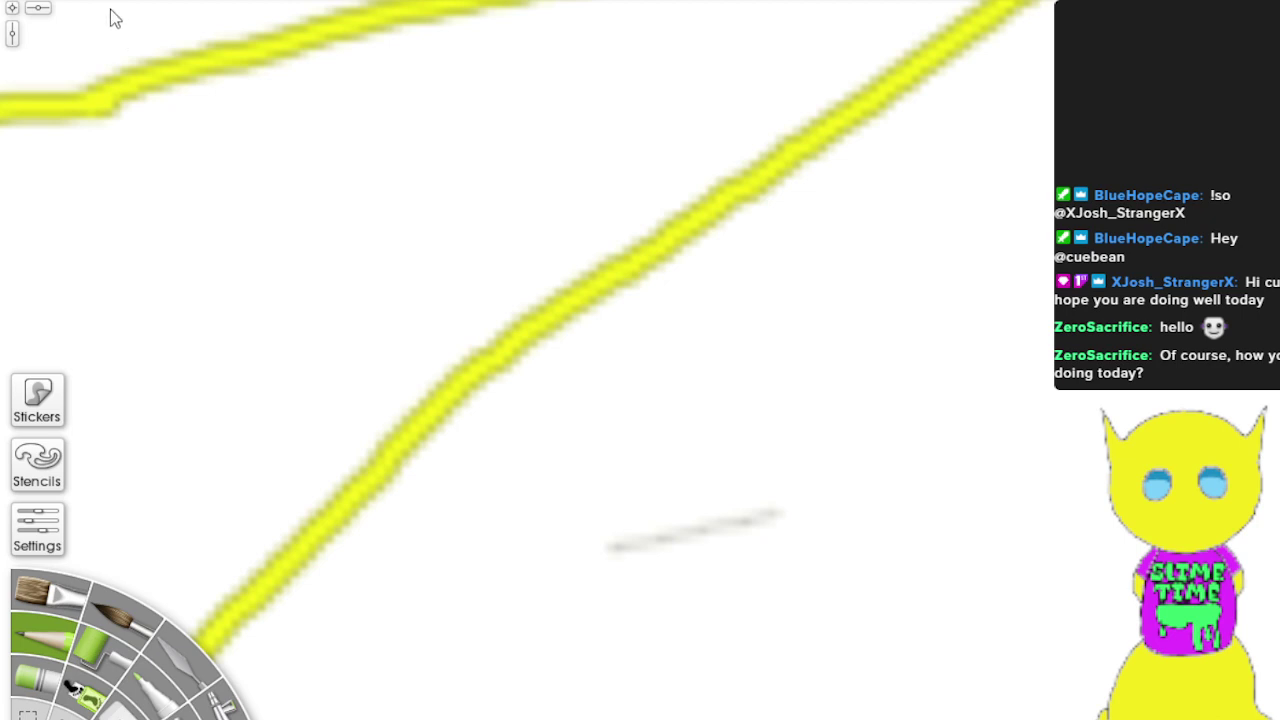
{"action": "key", "text": "ctrl+z"}
Step: Trace the left figure's hair parting line from the crown downward with light overlapping pencil strokes
{"action": "left_click_drag", "start_coordinate": [488, 589], "coordinate": [870, 710]}
{"action": "left_click_drag", "start_coordinate": [490, 405], "coordinate": [260, 355]}
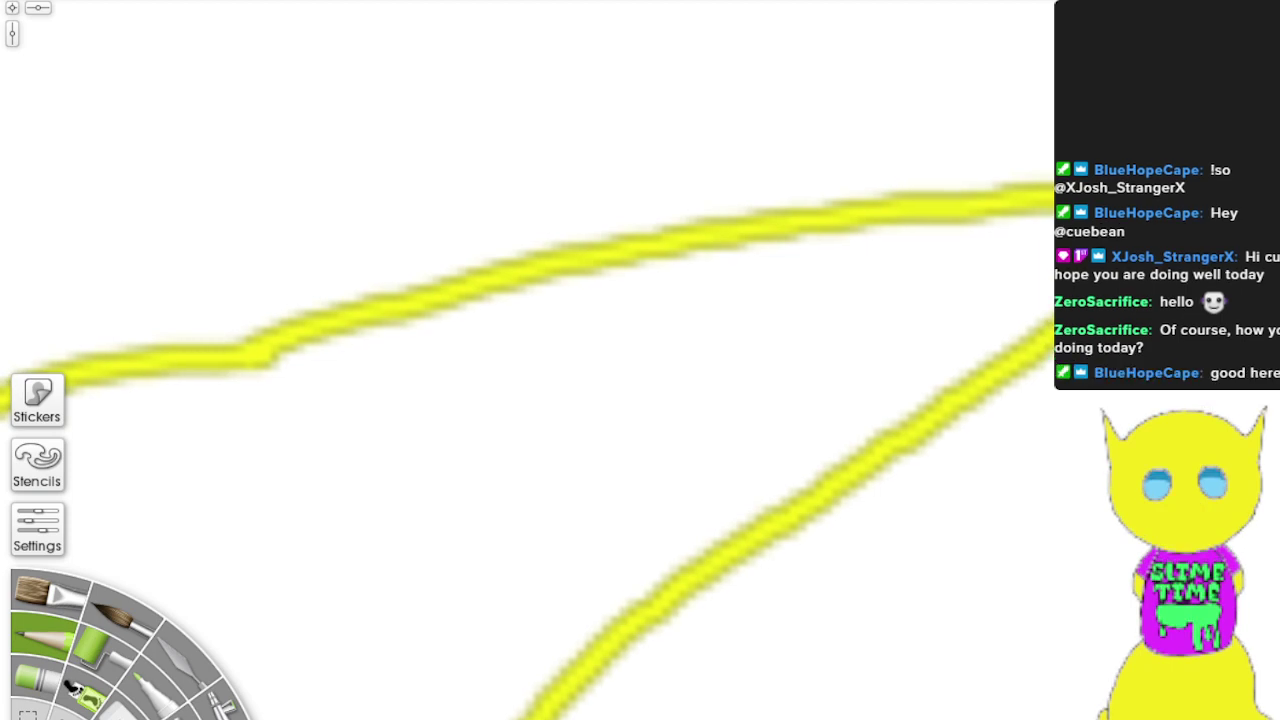
{"action": "scroll", "coordinate": [830, 402], "scroll_direction": "down", "scroll_amount": 3}
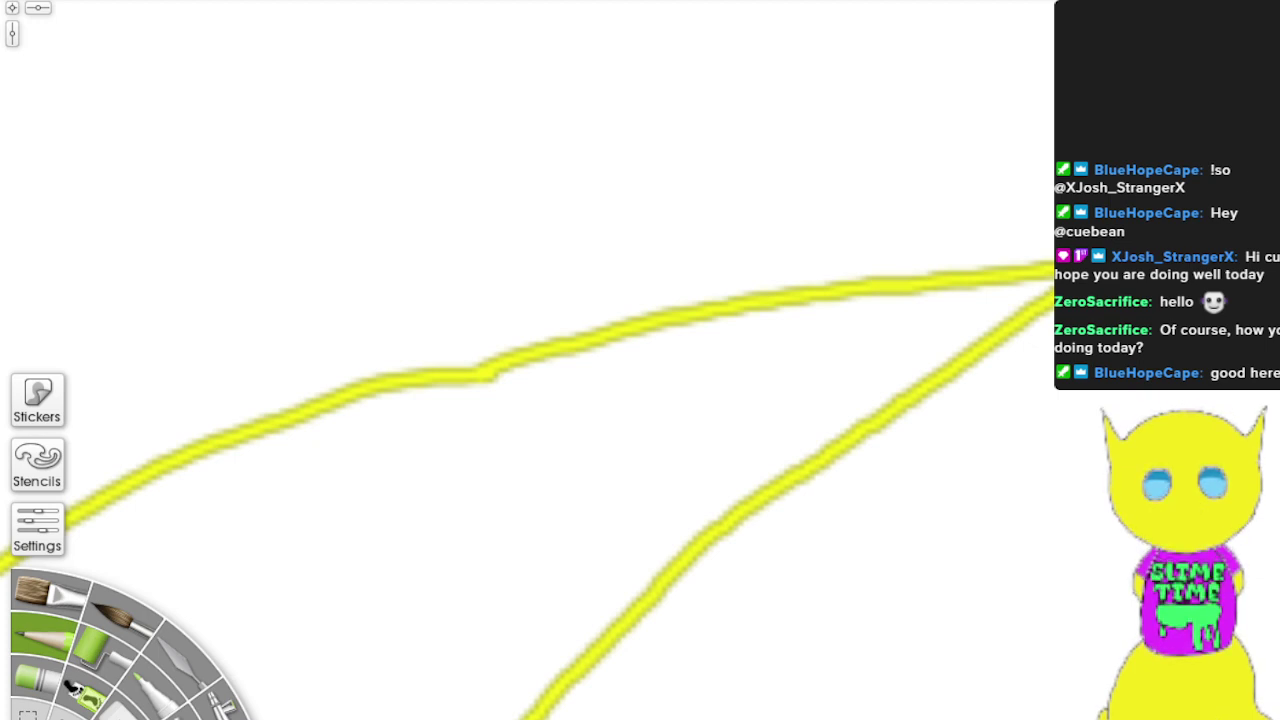
{"action": "mouse_move", "coordinate": [1012, 325]}
{"action": "left_mouse_down"}
{"action": "mouse_move", "coordinate": [949, 375]}
{"action": "mouse_move", "coordinate": [1052, 300]}
{"action": "left_mouse_up"}
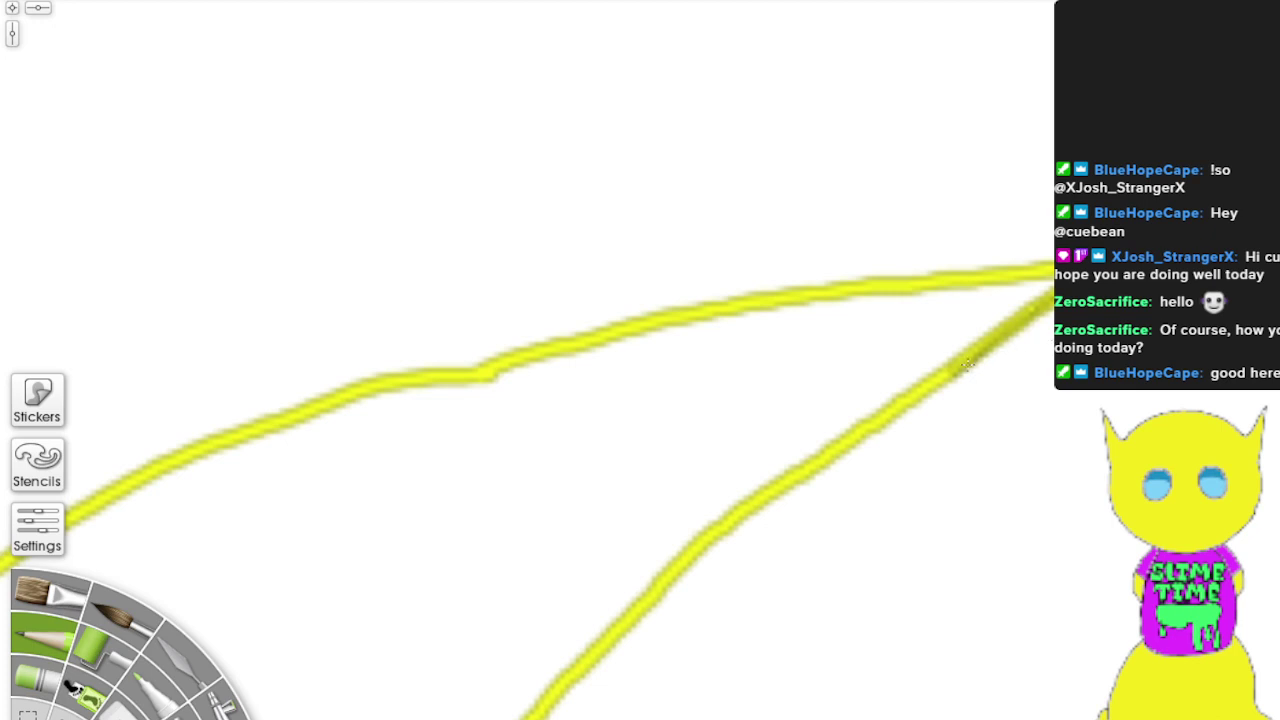
{"action": "mouse_move", "coordinate": [968, 363]}
{"action": "left_mouse_down"}
{"action": "mouse_move", "coordinate": [880, 418]}
{"action": "mouse_move", "coordinate": [998, 348]}
{"action": "mouse_move", "coordinate": [806, 464]}
{"action": "mouse_move", "coordinate": [1050, 300]}
{"action": "left_mouse_up"}
{"action": "mouse_move", "coordinate": [828, 457]}
{"action": "left_mouse_down"}
{"action": "mouse_move", "coordinate": [742, 516]}
{"action": "mouse_move", "coordinate": [850, 442]}
{"action": "mouse_move", "coordinate": [650, 599]}
{"action": "mouse_move", "coordinate": [790, 482]}
{"action": "left_mouse_up"}
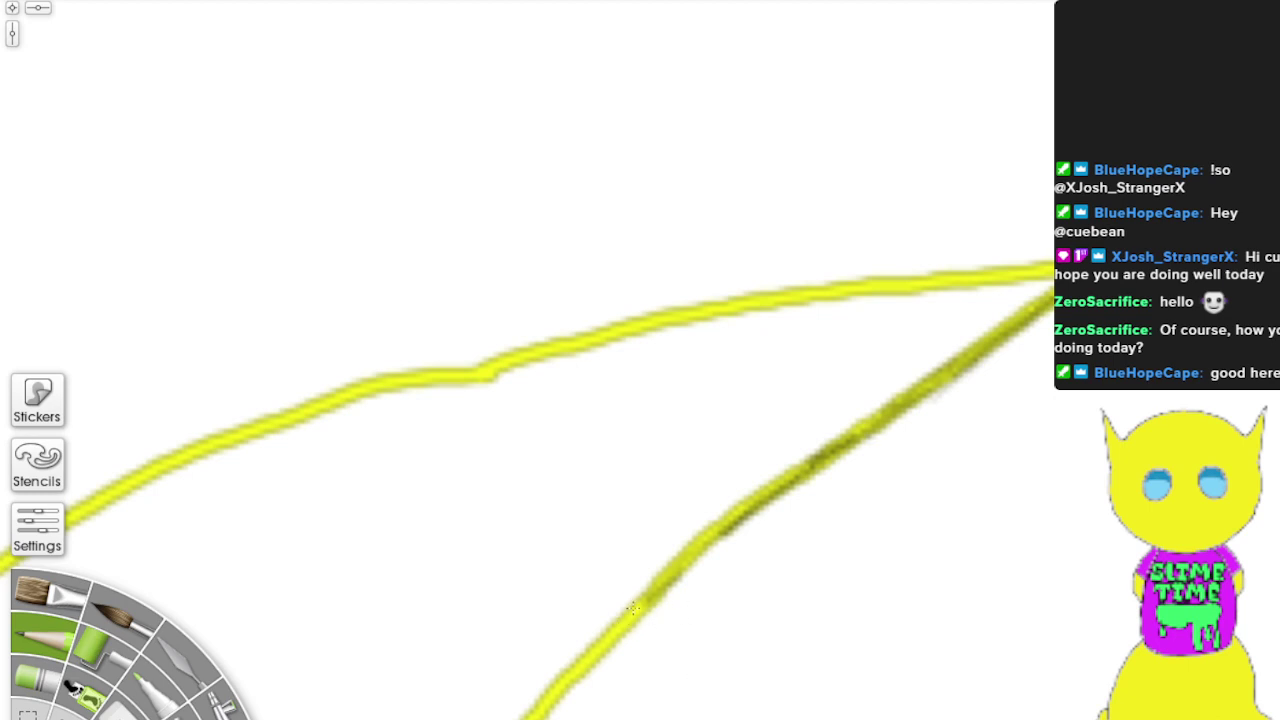
{"action": "mouse_move", "coordinate": [642, 604]}
{"action": "left_mouse_down"}
{"action": "mouse_move", "coordinate": [546, 708]}
{"action": "mouse_move", "coordinate": [725, 493]}
{"action": "left_mouse_up"}
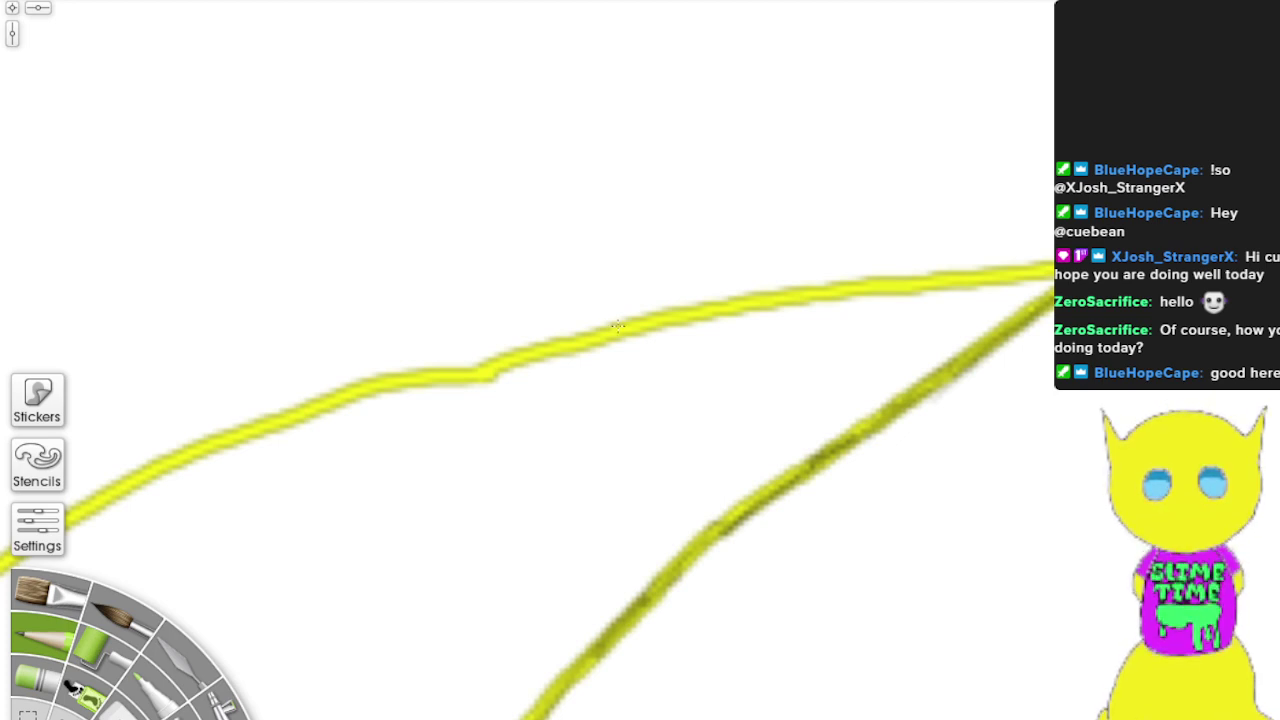
Step: Trace the left figure's crown outline on both sides of the hair parting with light overlapping pencil strokes
{"action": "mouse_move", "coordinate": [612, 336]}
{"action": "left_mouse_down"}
{"action": "mouse_move", "coordinate": [857, 287]}
{"action": "mouse_move", "coordinate": [1056, 270]}
{"action": "left_mouse_up"}
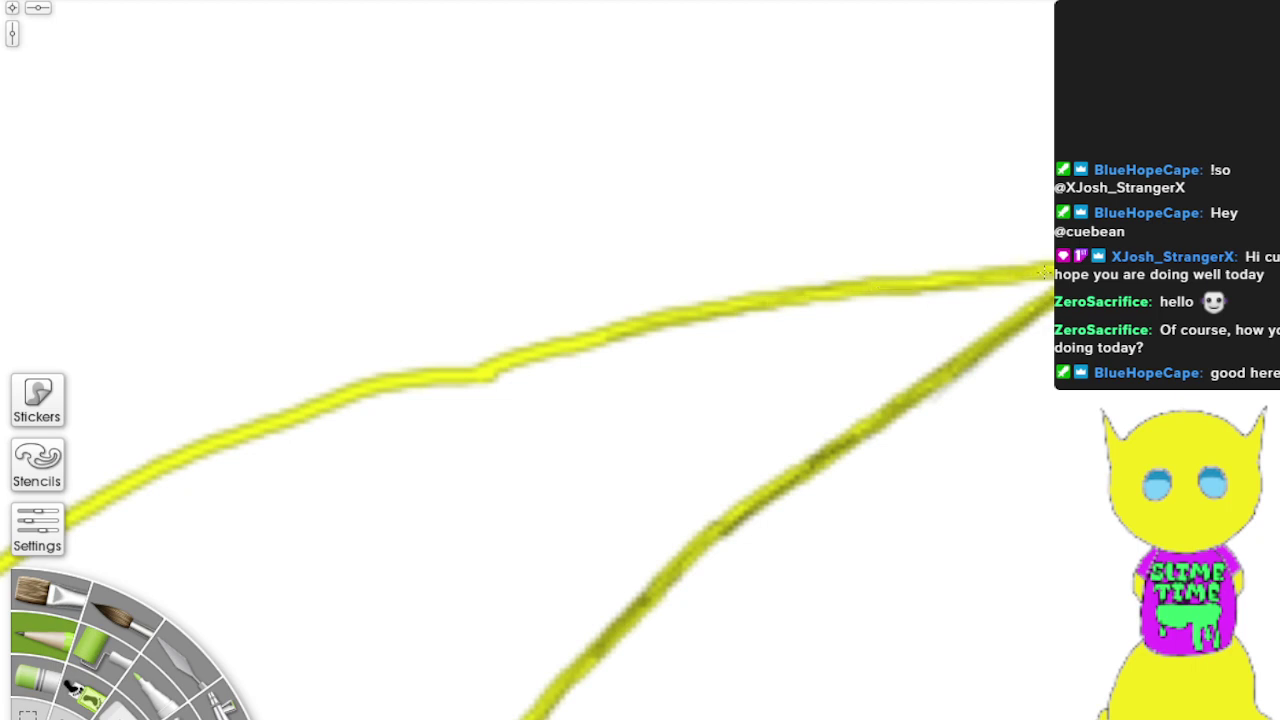
{"action": "mouse_move", "coordinate": [1044, 270]}
{"action": "left_mouse_down"}
{"action": "mouse_move", "coordinate": [638, 325]}
{"action": "mouse_move", "coordinate": [238, 428]}
{"action": "mouse_move", "coordinate": [75, 497]}
{"action": "left_mouse_up"}
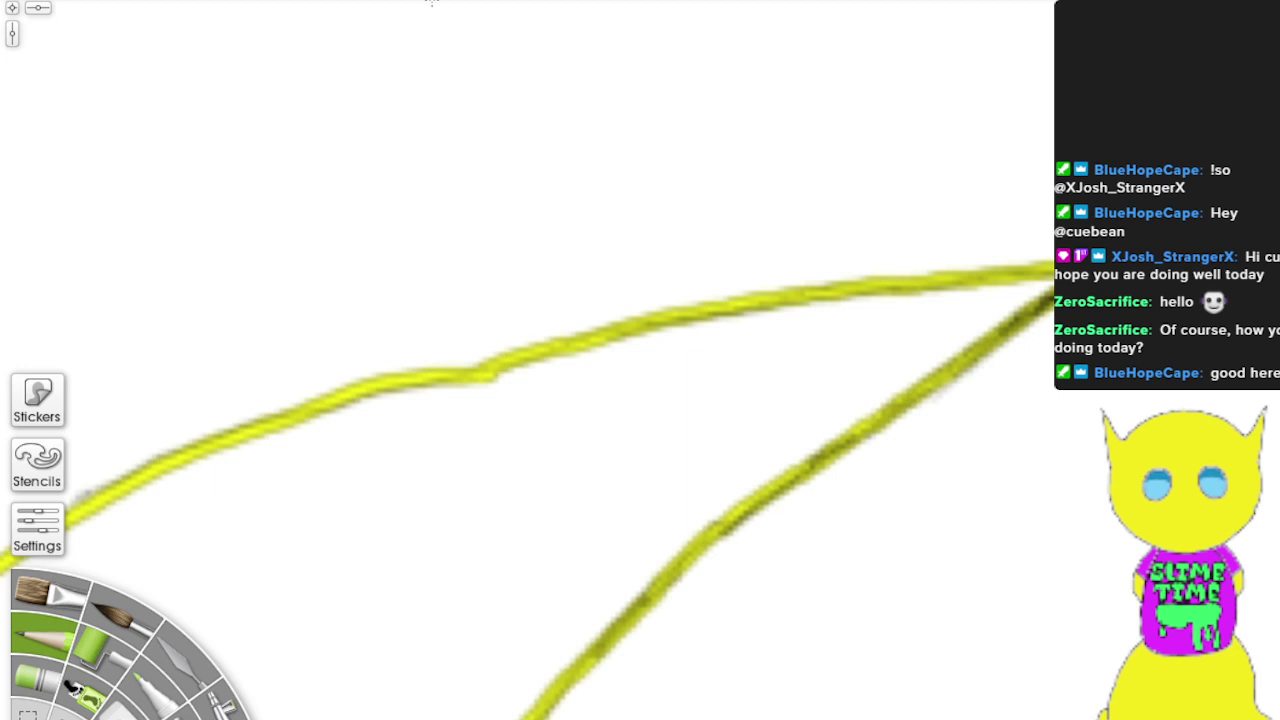
{"action": "mouse_move", "coordinate": [996, 340]}
{"action": "left_mouse_down"}
{"action": "mouse_move", "coordinate": [389, 242]}
{"action": "mouse_move", "coordinate": [174, 374]}
{"action": "mouse_move", "coordinate": [50, 382]}
{"action": "mouse_move", "coordinate": [60, 456]}
{"action": "mouse_move", "coordinate": [255, 352]}
{"action": "mouse_move", "coordinate": [265, 324]}
{"action": "left_mouse_up"}
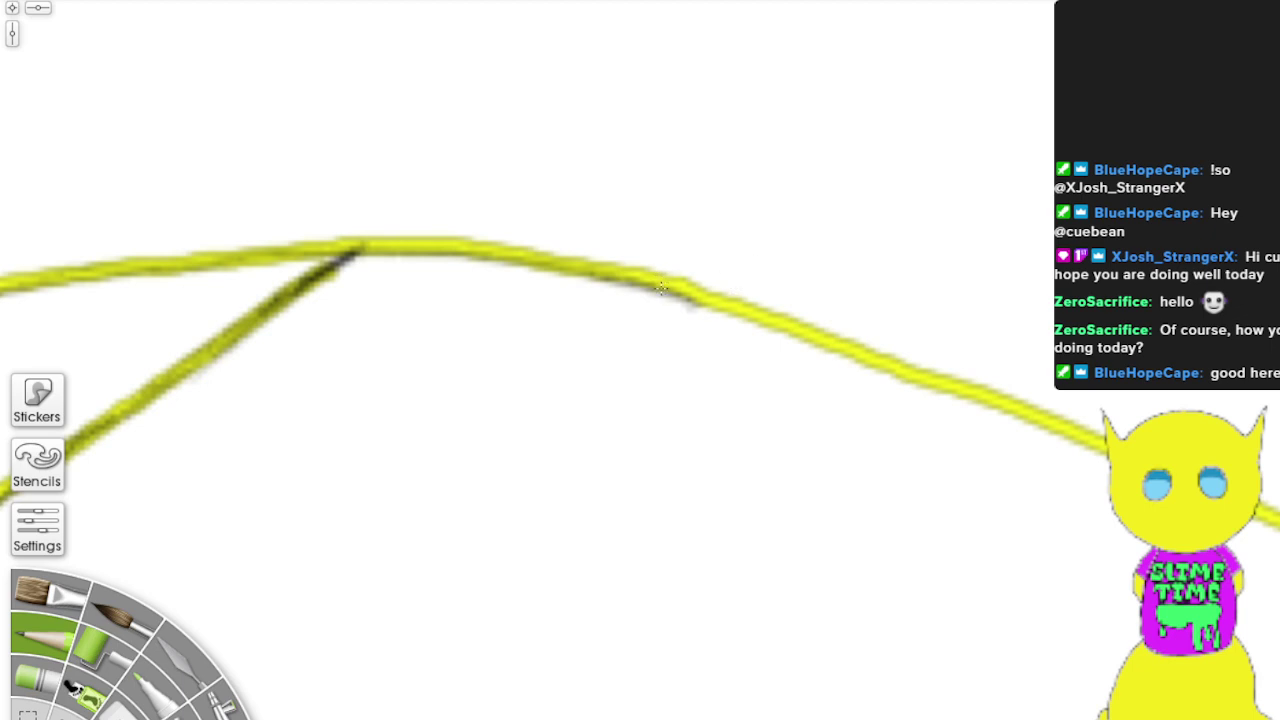
{"action": "left_click_drag", "start_coordinate": [664, 288], "coordinate": [1104, 446]}
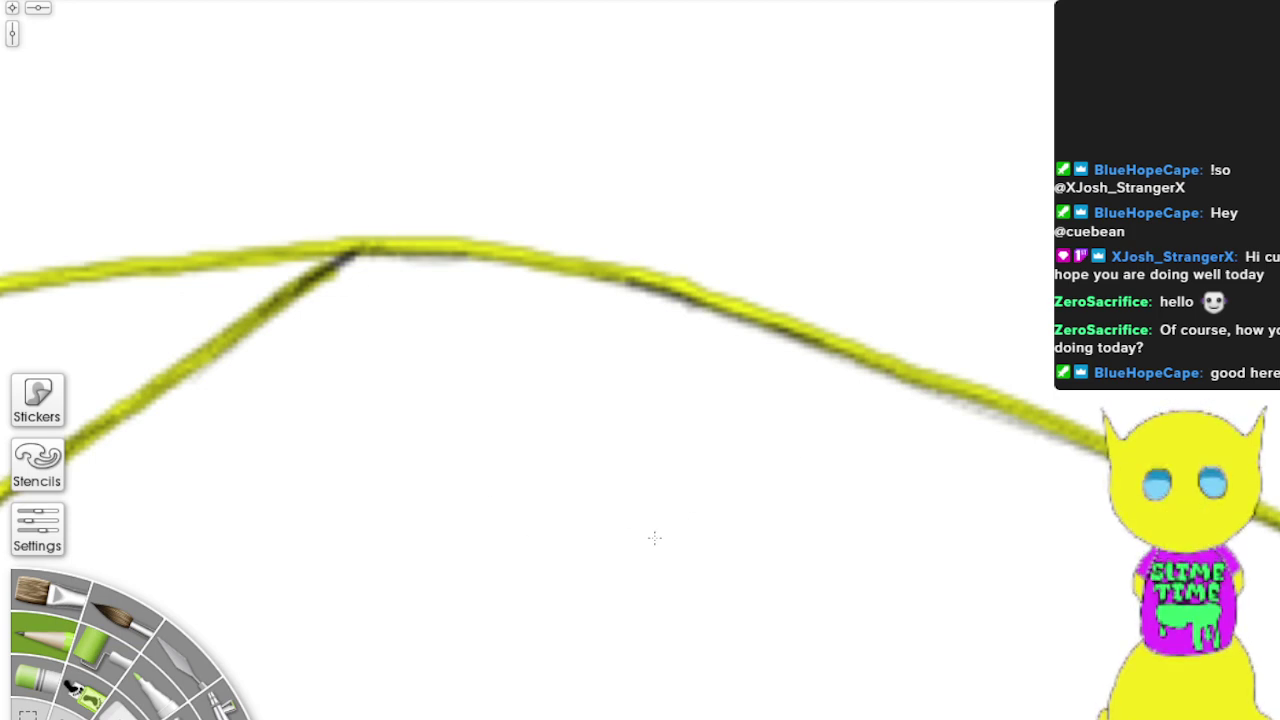
Step: Trace the overlapping hair tuft right of the left figure's crown and the outline curving down from it in light pencil
{"action": "mouse_move", "coordinate": [803, 546]}
{"action": "left_mouse_down"}
{"action": "mouse_move", "coordinate": [578, 494]}
{"action": "mouse_move", "coordinate": [300, 215]}
{"action": "mouse_move", "coordinate": [234, 243]}
{"action": "mouse_move", "coordinate": [184, 233]}
{"action": "left_mouse_up"}
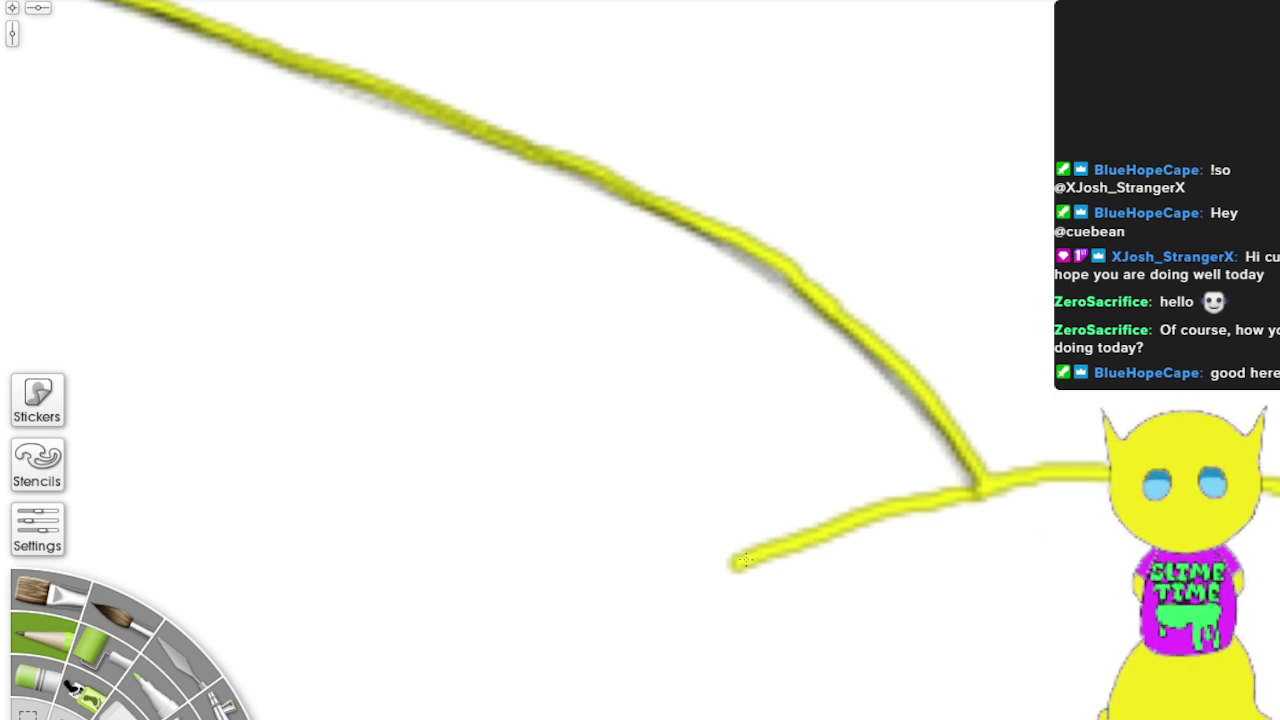
{"action": "mouse_move", "coordinate": [740, 562]}
{"action": "left_mouse_down"}
{"action": "mouse_move", "coordinate": [862, 517]}
{"action": "mouse_move", "coordinate": [1062, 474]}
{"action": "mouse_move", "coordinate": [1180, 470]}
{"action": "mouse_move", "coordinate": [1275, 486]}
{"action": "left_mouse_up"}
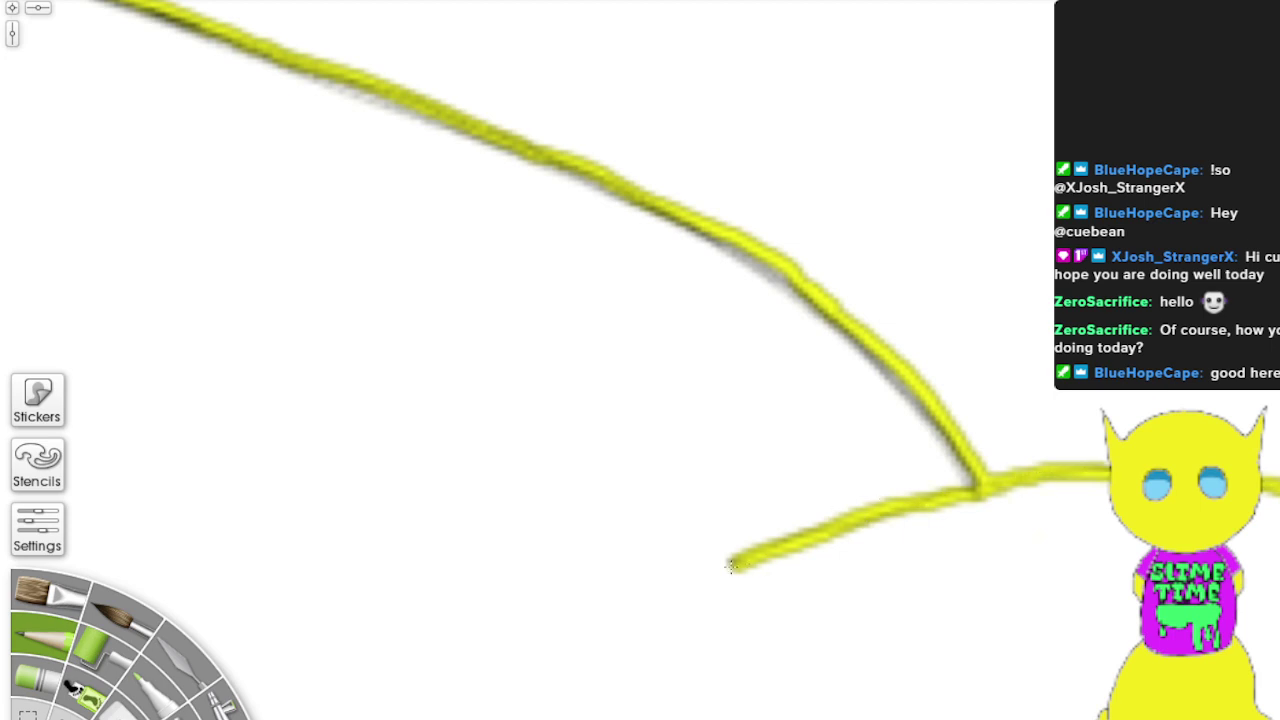
{"action": "mouse_move", "coordinate": [731, 566]}
{"action": "left_mouse_down"}
{"action": "mouse_move", "coordinate": [935, 502]}
{"action": "mouse_move", "coordinate": [1108, 474]}
{"action": "mouse_move", "coordinate": [1270, 485]}
{"action": "left_mouse_up"}
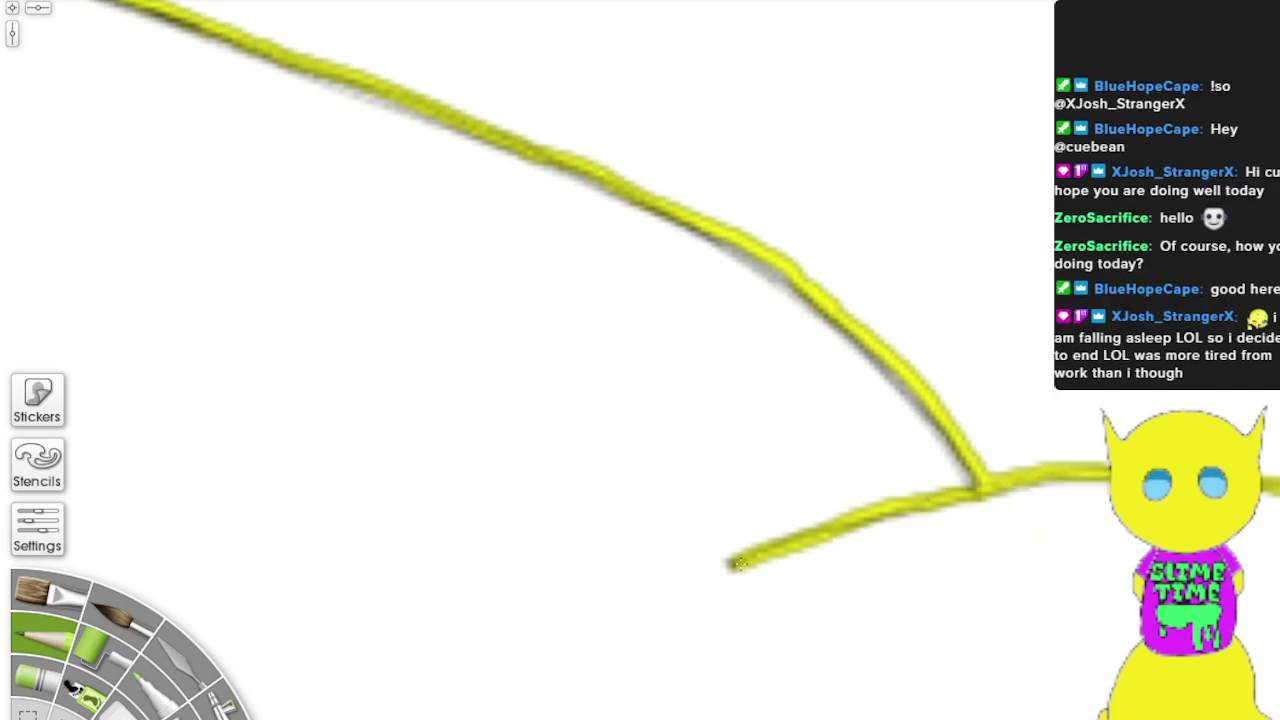
{"action": "mouse_move", "coordinate": [737, 563]}
{"action": "left_mouse_down"}
{"action": "mouse_move", "coordinate": [1064, 474]}
{"action": "mouse_move", "coordinate": [1272, 480]}
{"action": "left_mouse_up"}
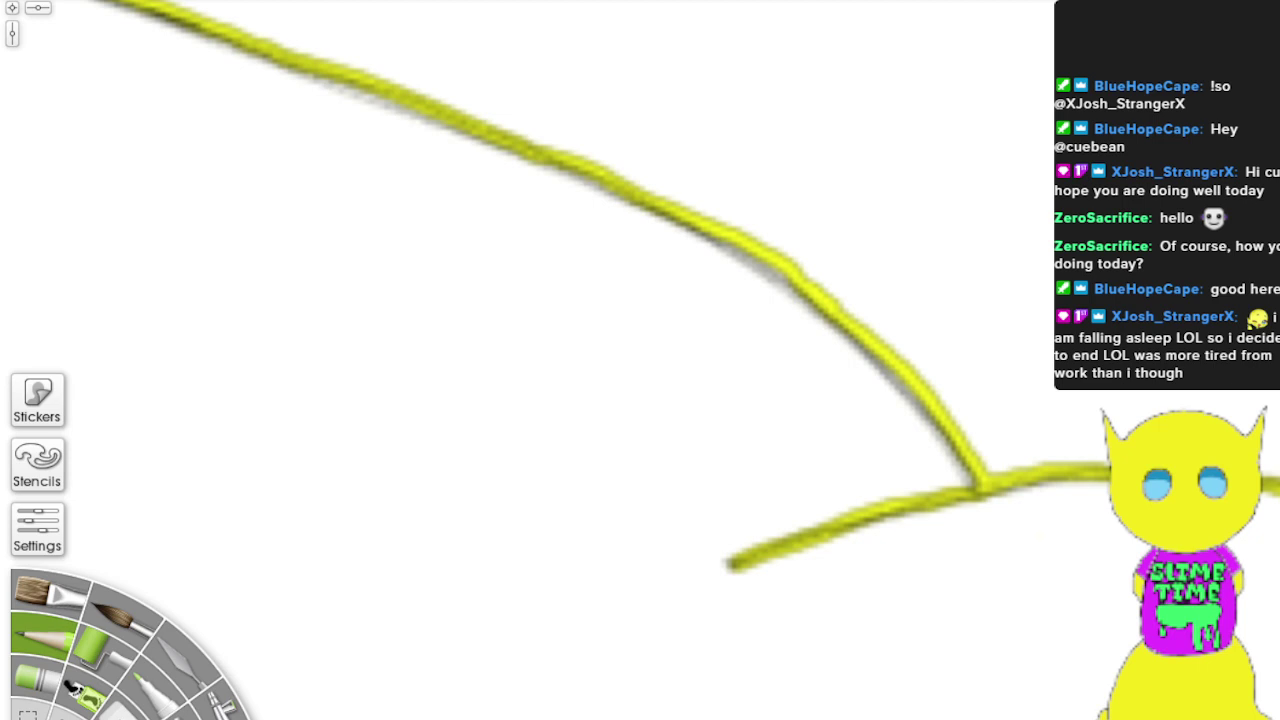
{"action": "left_click_drag", "start_coordinate": [1200, 480], "coordinate": [30, 167]}
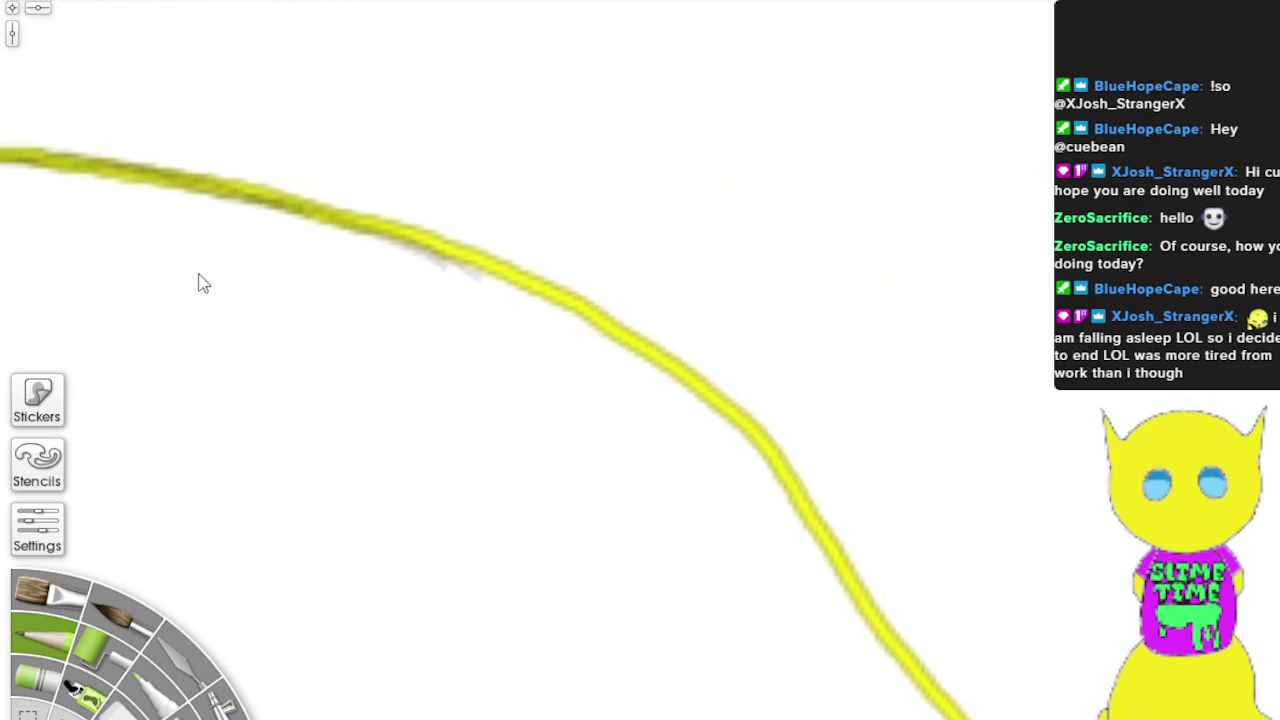
{"action": "mouse_move", "coordinate": [380, 231]}
{"action": "left_mouse_down"}
{"action": "mouse_move", "coordinate": [552, 306]}
{"action": "mouse_move", "coordinate": [735, 414]}
{"action": "mouse_move", "coordinate": [950, 714]}
{"action": "left_mouse_up"}
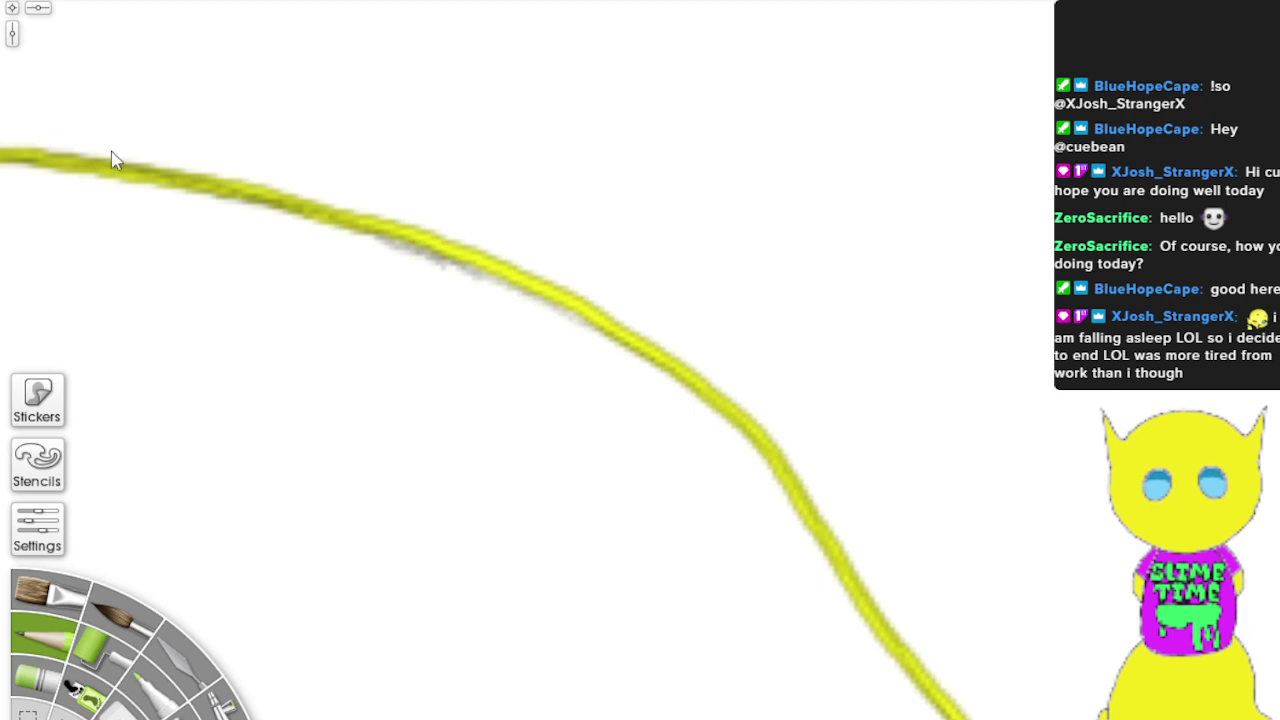
Step: Toggle the white background off and on, and examine the traced lines and both figures at different scales
{"action": "key", "text": "ctrl+h"}
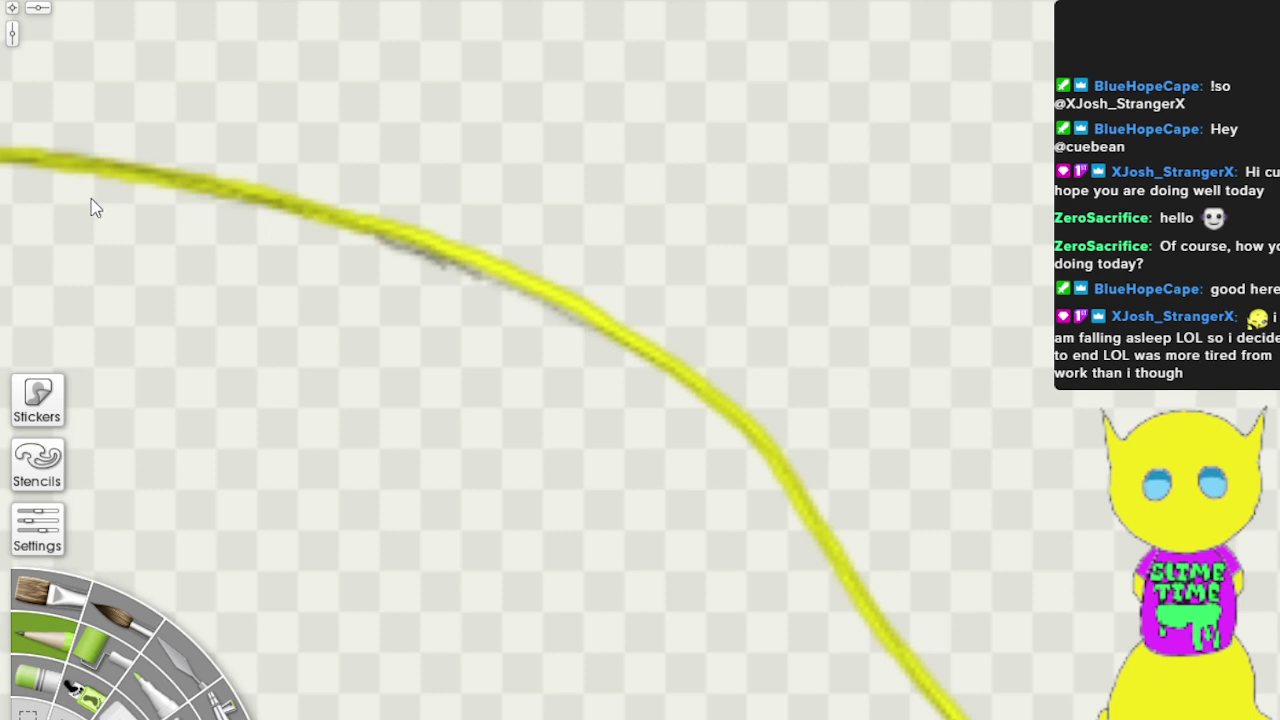
{"action": "key", "text": "ctrl+h"}
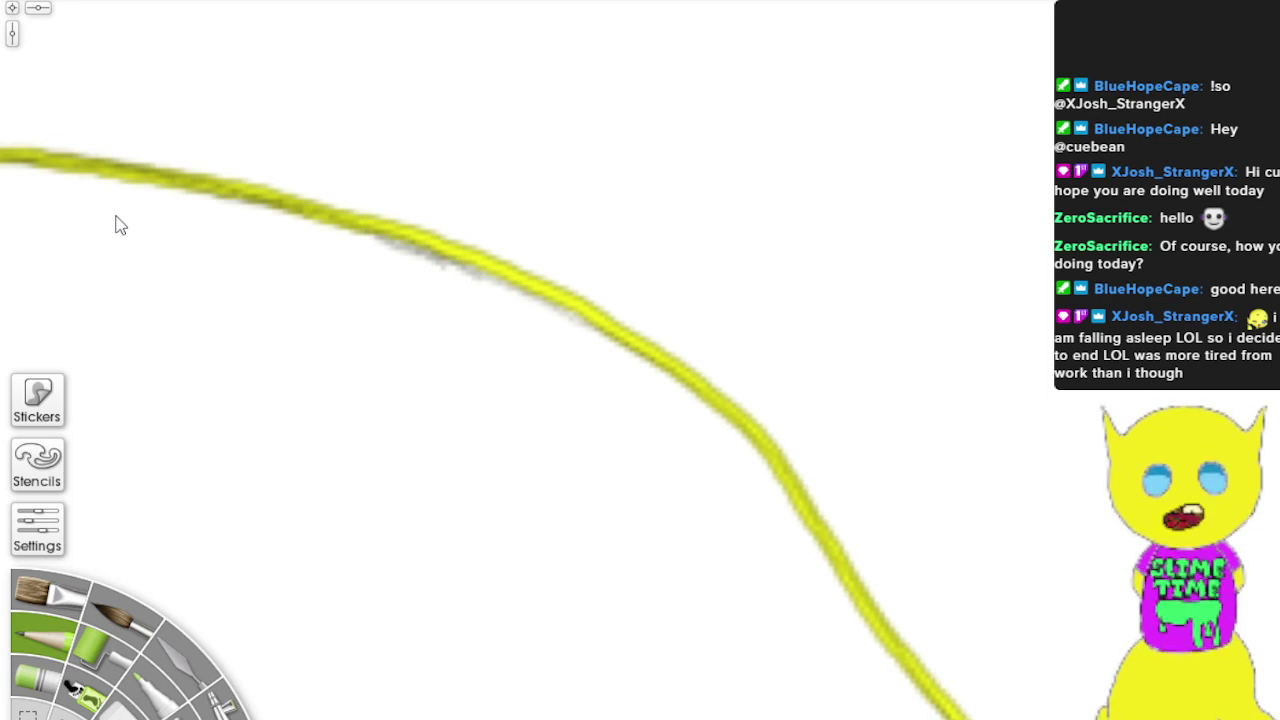
{"action": "scroll", "coordinate": [508, 397], "scroll_direction": "down", "scroll_amount": 10}
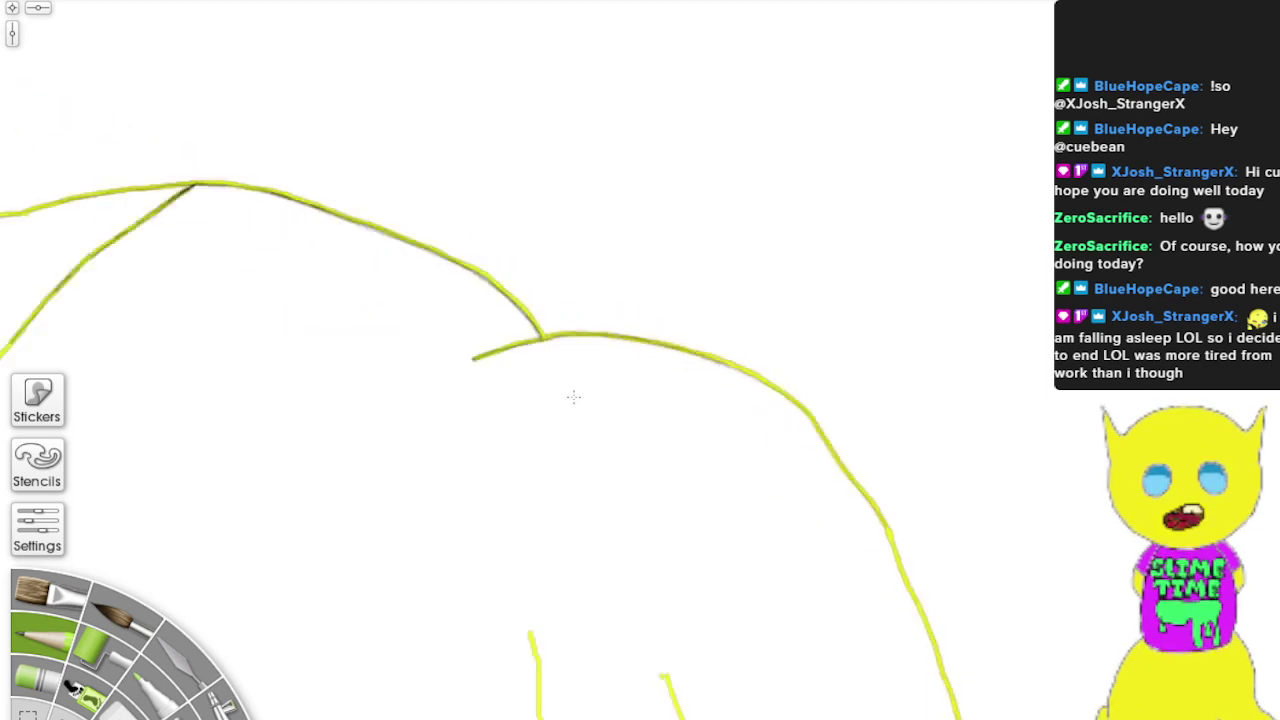
{"action": "scroll", "coordinate": [598, 396], "scroll_direction": "down", "scroll_amount": 1}
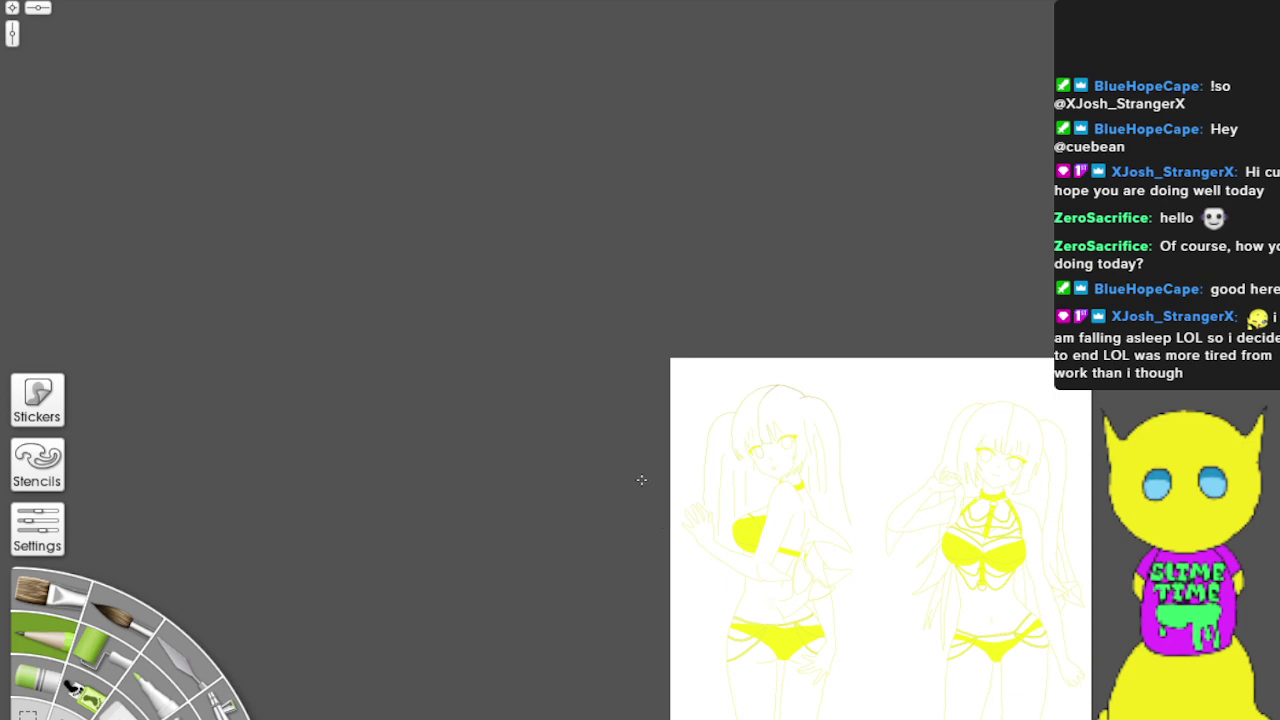
{"action": "scroll", "coordinate": [750, 337], "scroll_direction": "down", "scroll_amount": 2}
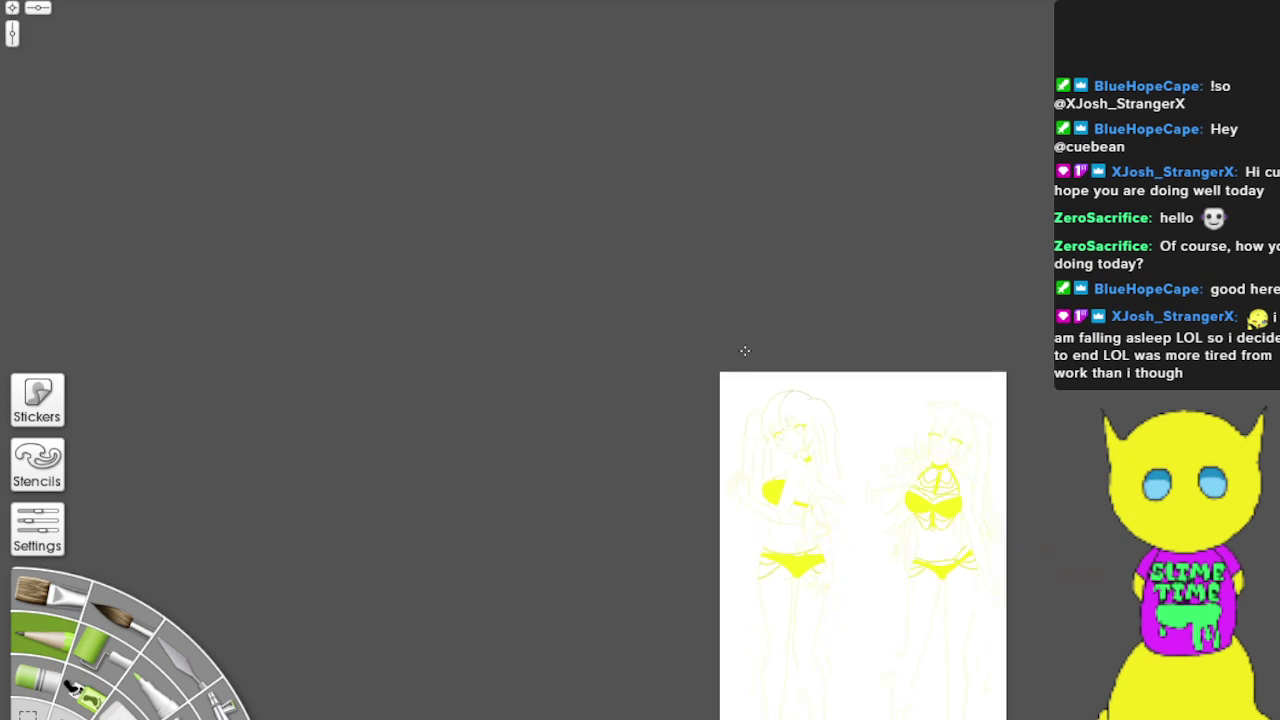
{"action": "scroll", "coordinate": [746, 349], "scroll_direction": "up", "scroll_amount": 3}
{"action": "left_click_drag", "start_coordinate": [776, 370], "coordinate": [731, 117]}
{"action": "scroll", "coordinate": [731, 117], "scroll_direction": "up", "scroll_amount": 4}
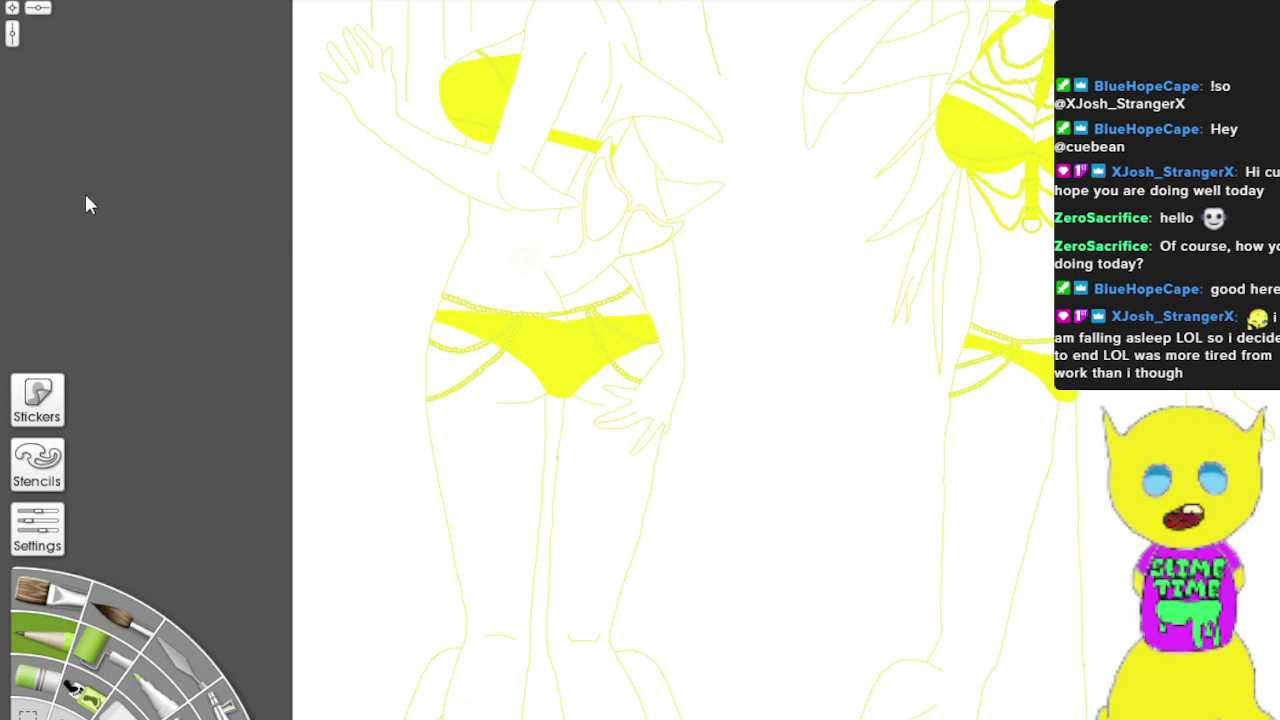
{"action": "key", "text": "ctrl+z"}
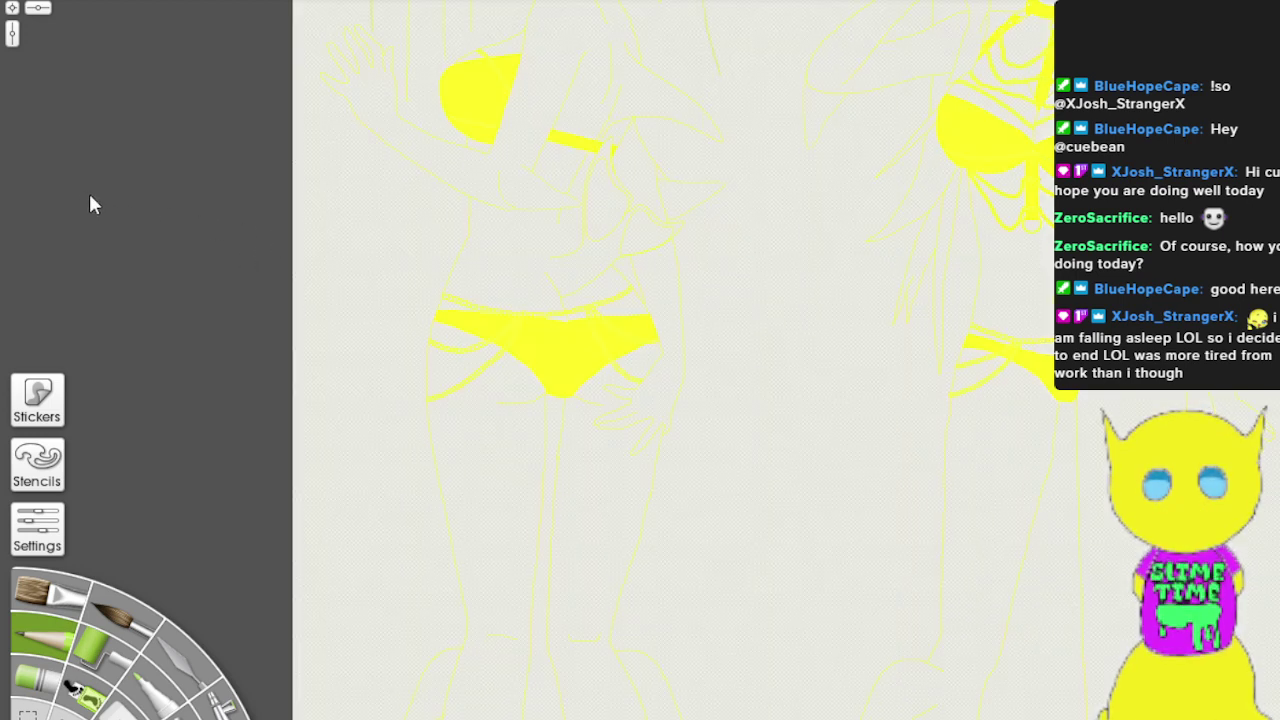
{"action": "key", "text": "ctrl+y"}
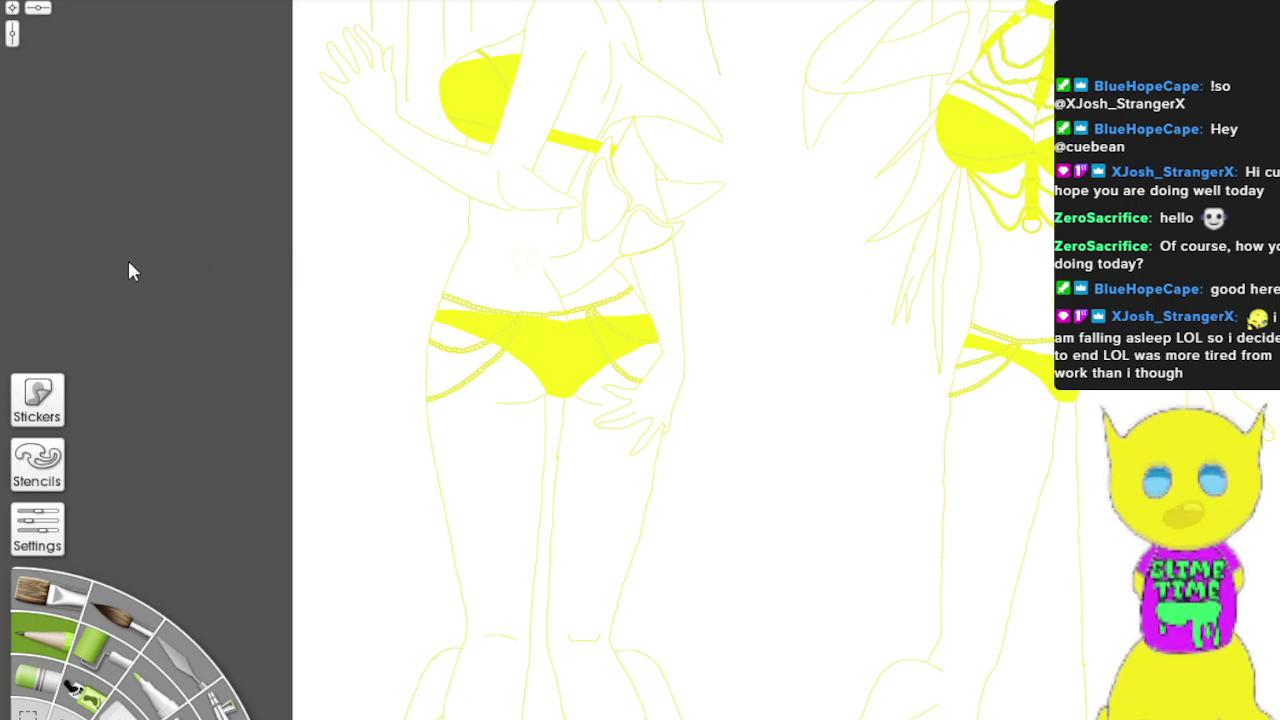
{"action": "scroll", "coordinate": [660, 305], "scroll_direction": "up", "scroll_amount": 2}
{"action": "scroll", "coordinate": [660, 303], "scroll_direction": "down", "scroll_amount": 3}
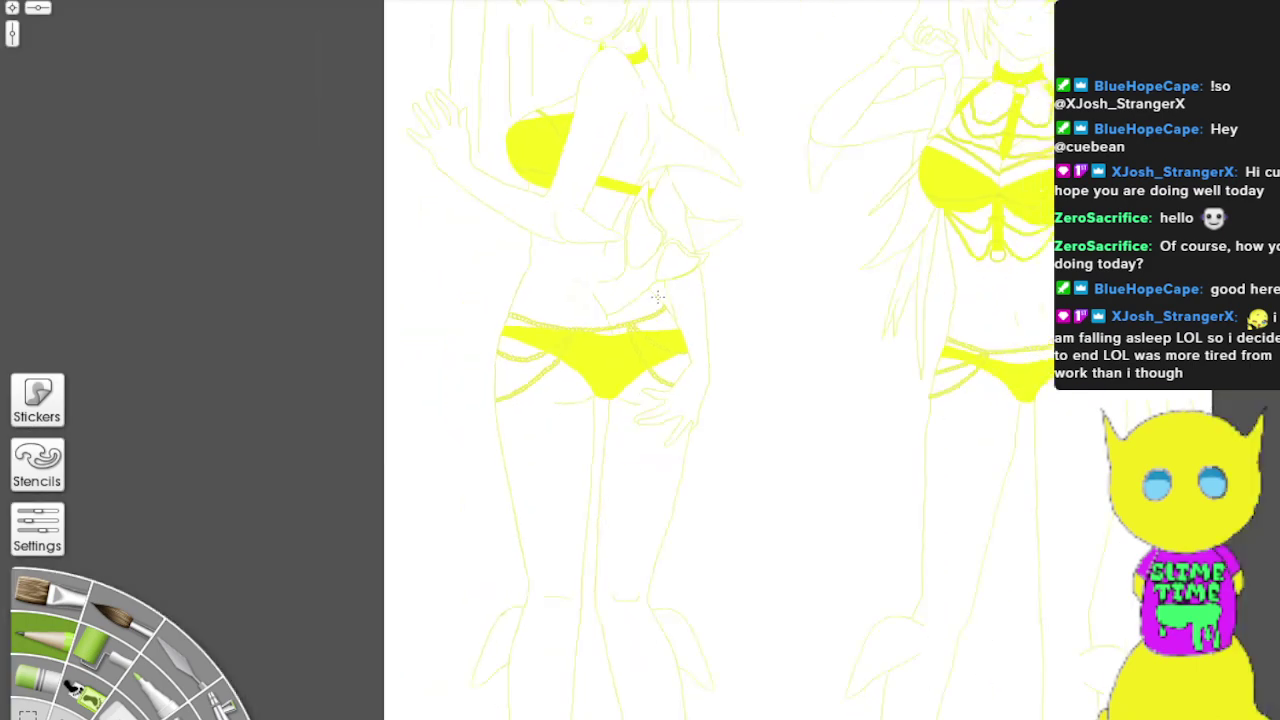
Step: Undo a short test stroke beside the left figure's hair parting and darken the parting line with more light pencil strokes
{"action": "left_click_drag", "start_coordinate": [750, 156], "coordinate": [983, 550]}
{"action": "scroll", "coordinate": [829, 405], "scroll_direction": "up", "scroll_amount": 4}
{"action": "scroll", "coordinate": [1000, 674], "scroll_direction": "up", "scroll_amount": 5}
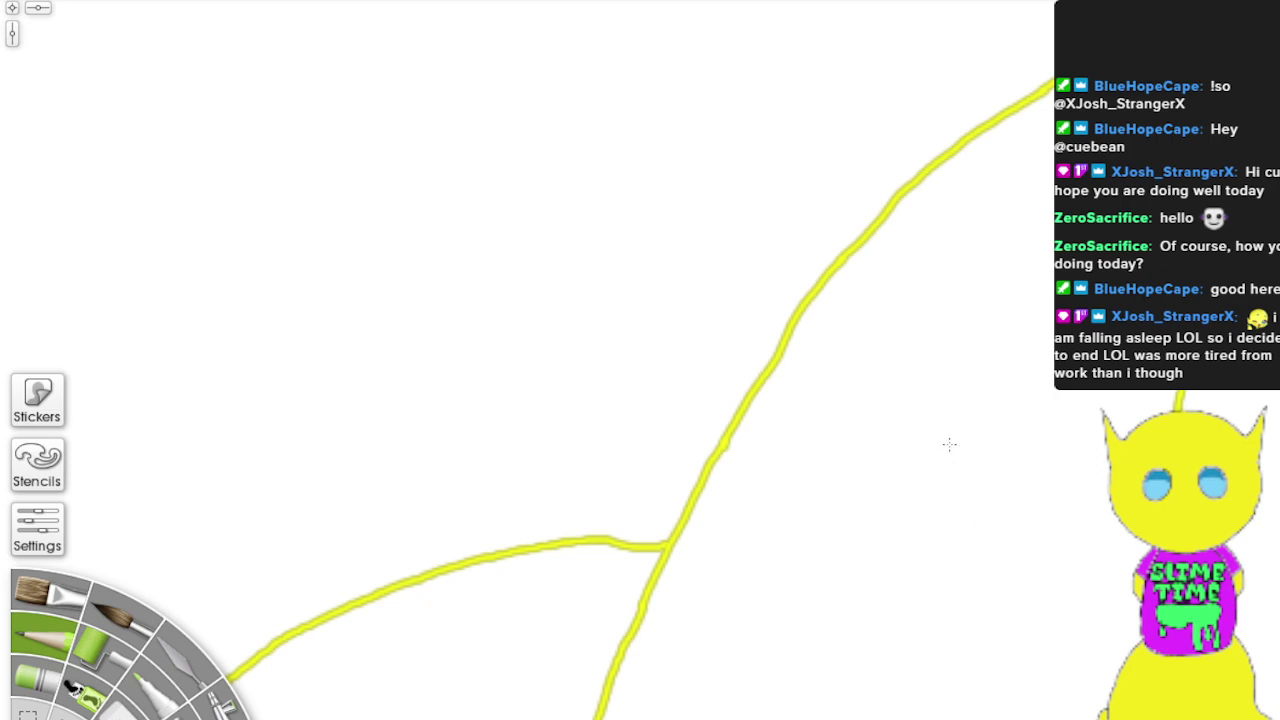
{"action": "mouse_move", "coordinate": [957, 442]}
{"action": "left_mouse_down"}
{"action": "mouse_move", "coordinate": [735, 498]}
{"action": "mouse_move", "coordinate": [307, 719]}
{"action": "mouse_move", "coordinate": [267, 719]}
{"action": "left_mouse_up"}
{"action": "scroll", "coordinate": [860, 425], "scroll_direction": "up", "scroll_amount": 3}
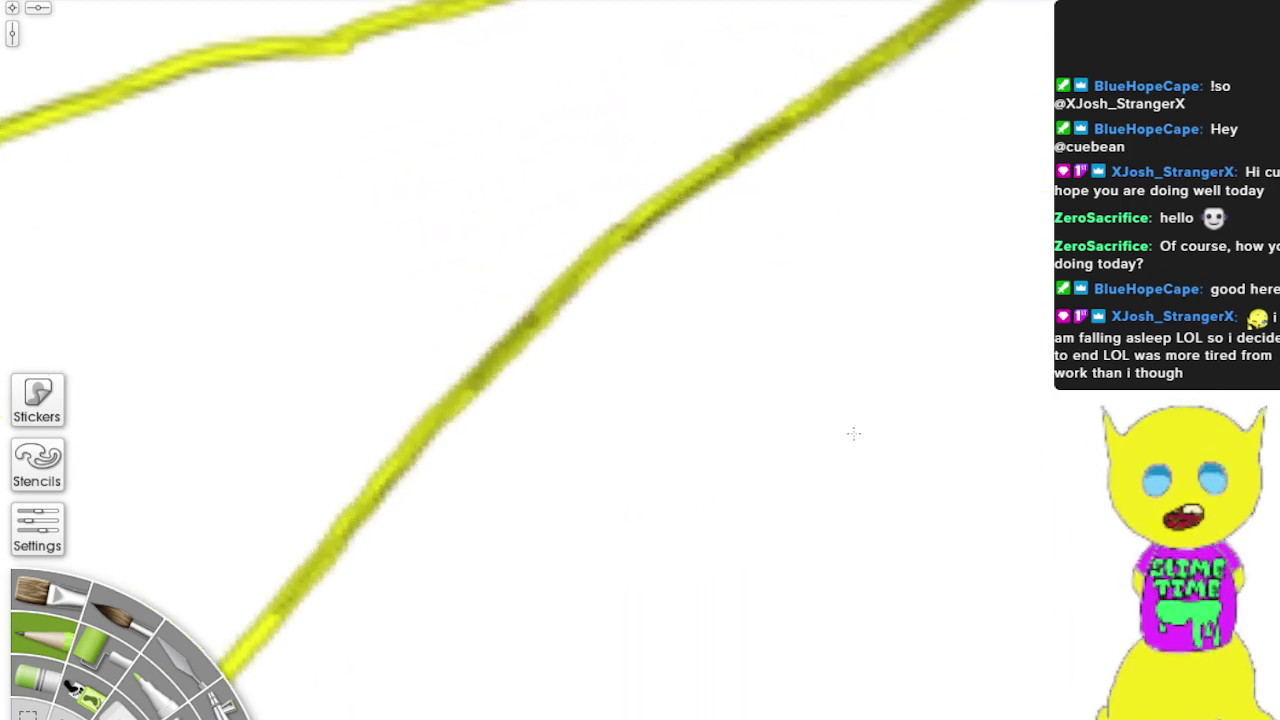
{"action": "left_click_drag", "start_coordinate": [757, 365], "coordinate": [741, 406]}
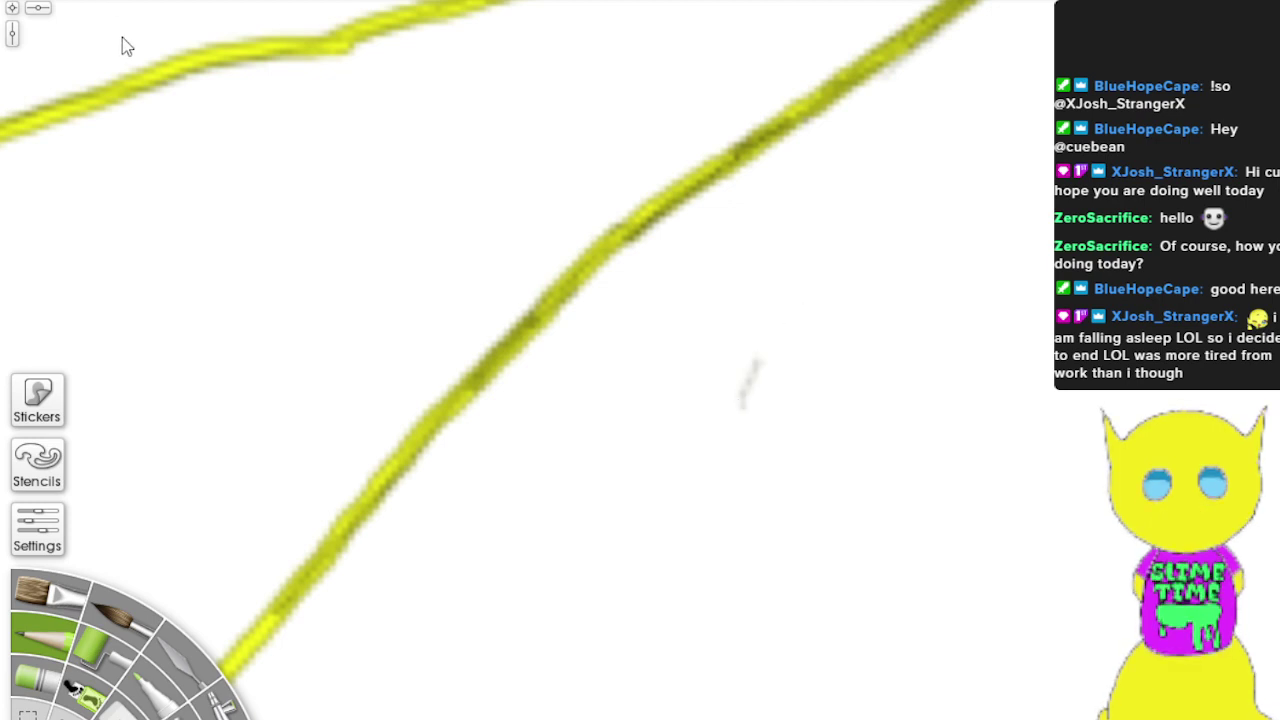
{"action": "key", "text": "ctrl+z"}
{"action": "mouse_move", "coordinate": [555, 242]}
{"action": "left_mouse_down"}
{"action": "mouse_move", "coordinate": [376, 586]}
{"action": "mouse_move", "coordinate": [243, 593]}
{"action": "left_mouse_up"}
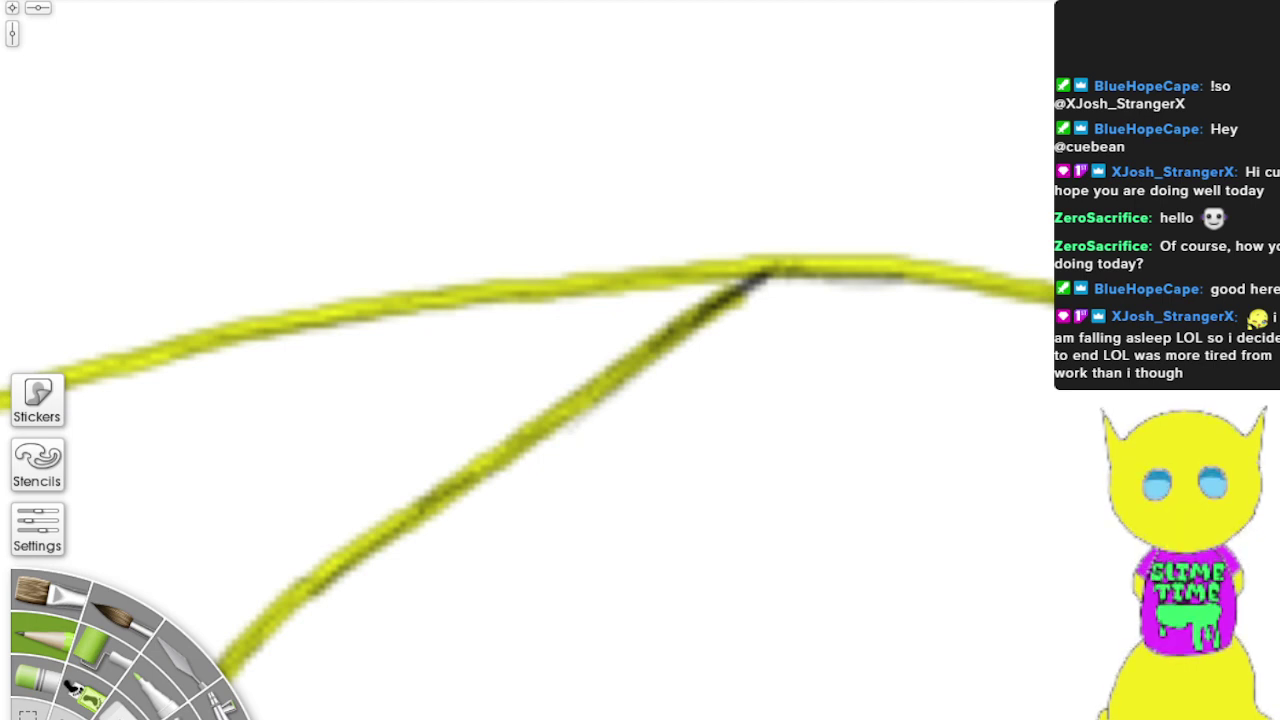
{"action": "mouse_move", "coordinate": [1050, 304]}
{"action": "left_mouse_down"}
{"action": "mouse_move", "coordinate": [730, 271]}
{"action": "mouse_move", "coordinate": [752, 285]}
{"action": "mouse_move", "coordinate": [565, 395]}
{"action": "mouse_move", "coordinate": [325, 572]}
{"action": "mouse_move", "coordinate": [180, 718]}
{"action": "left_mouse_up"}
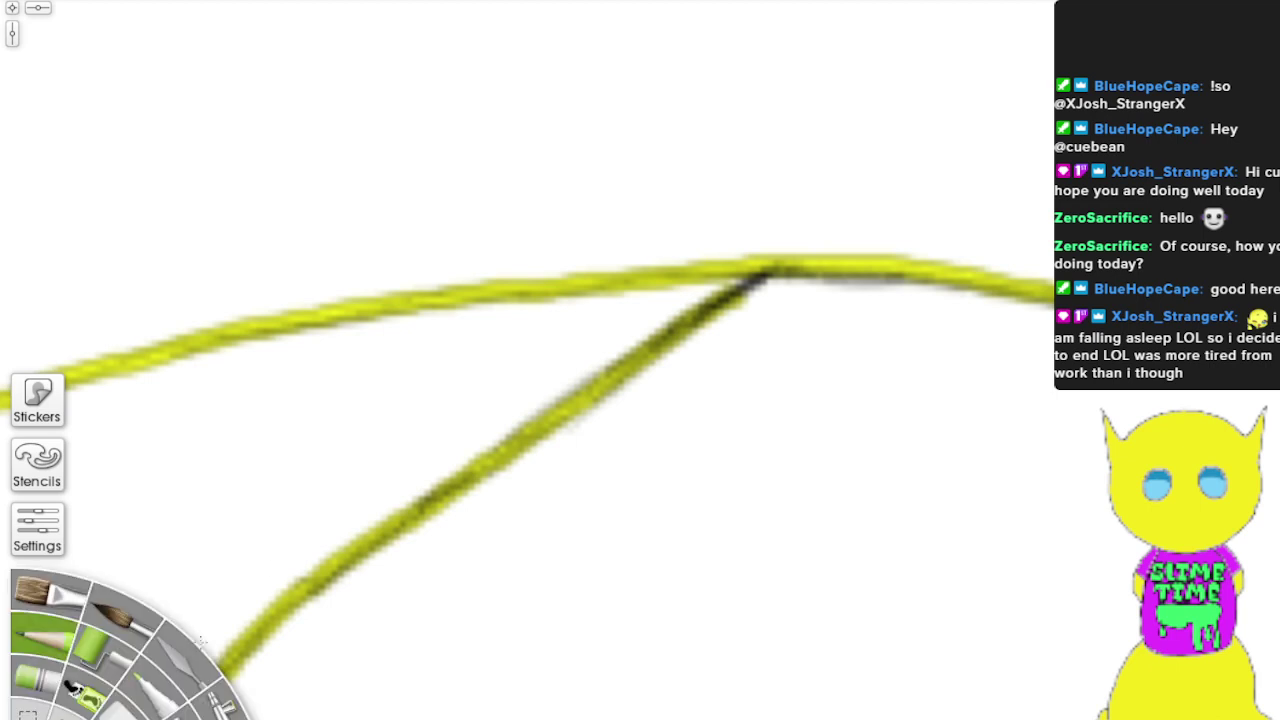
{"action": "mouse_move", "coordinate": [718, 302]}
{"action": "left_mouse_down"}
{"action": "mouse_move", "coordinate": [280, 607]}
{"action": "mouse_move", "coordinate": [180, 718]}
{"action": "left_mouse_up"}
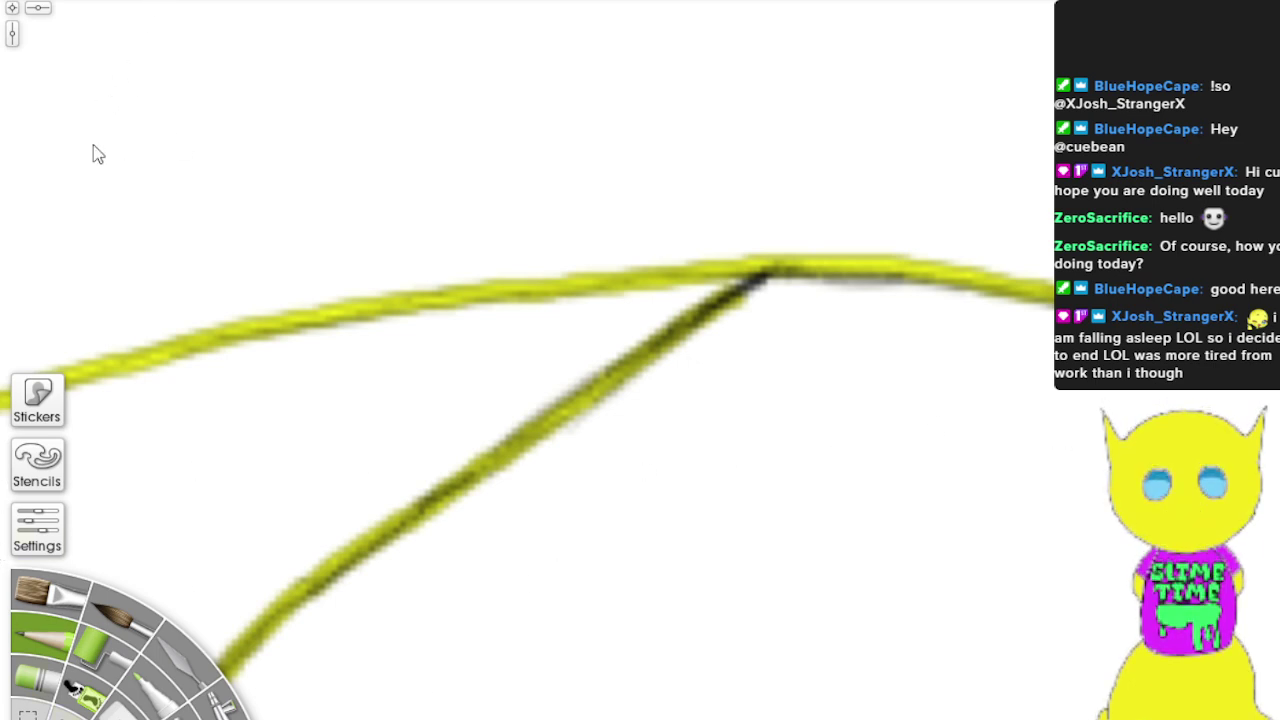
Step: Remove the bright yellow tint from the reference line art, isolate the pencil tracing for comparison, and clear its strokes around the crown
{"action": "key", "text": "ctrl+z"}
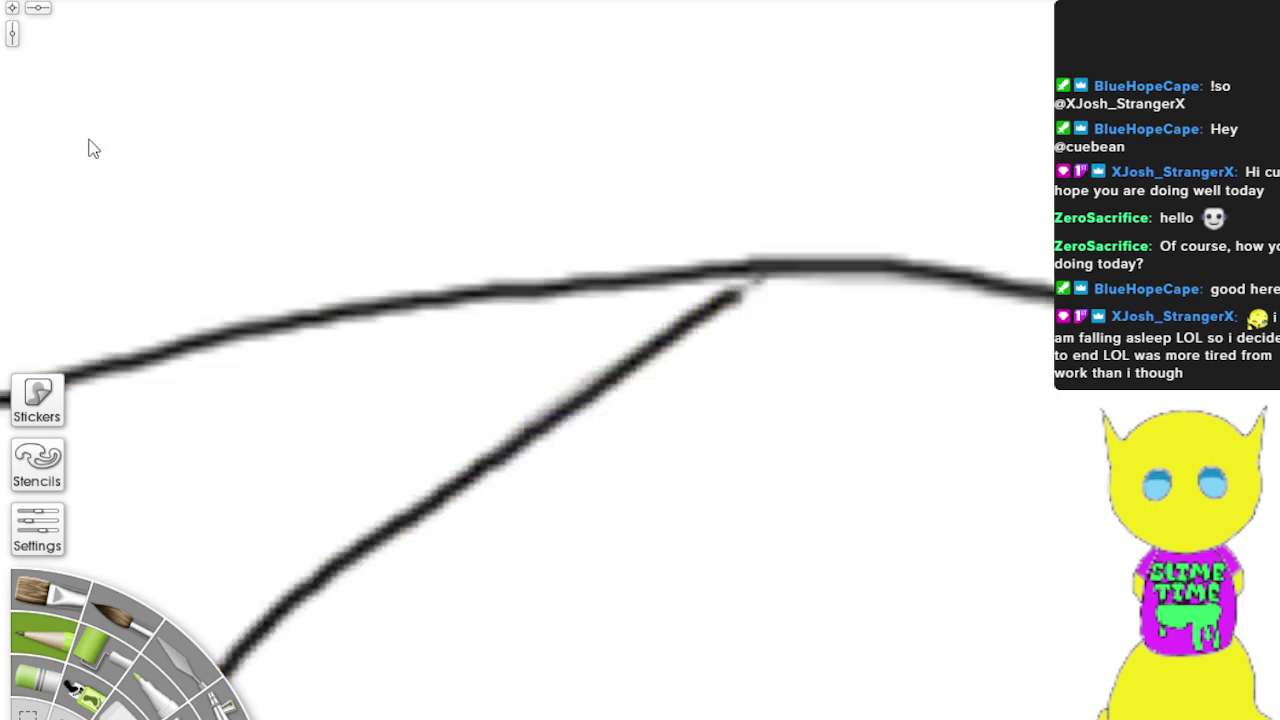
{"action": "scroll", "coordinate": [354, 601], "scroll_direction": "down", "scroll_amount": 3}
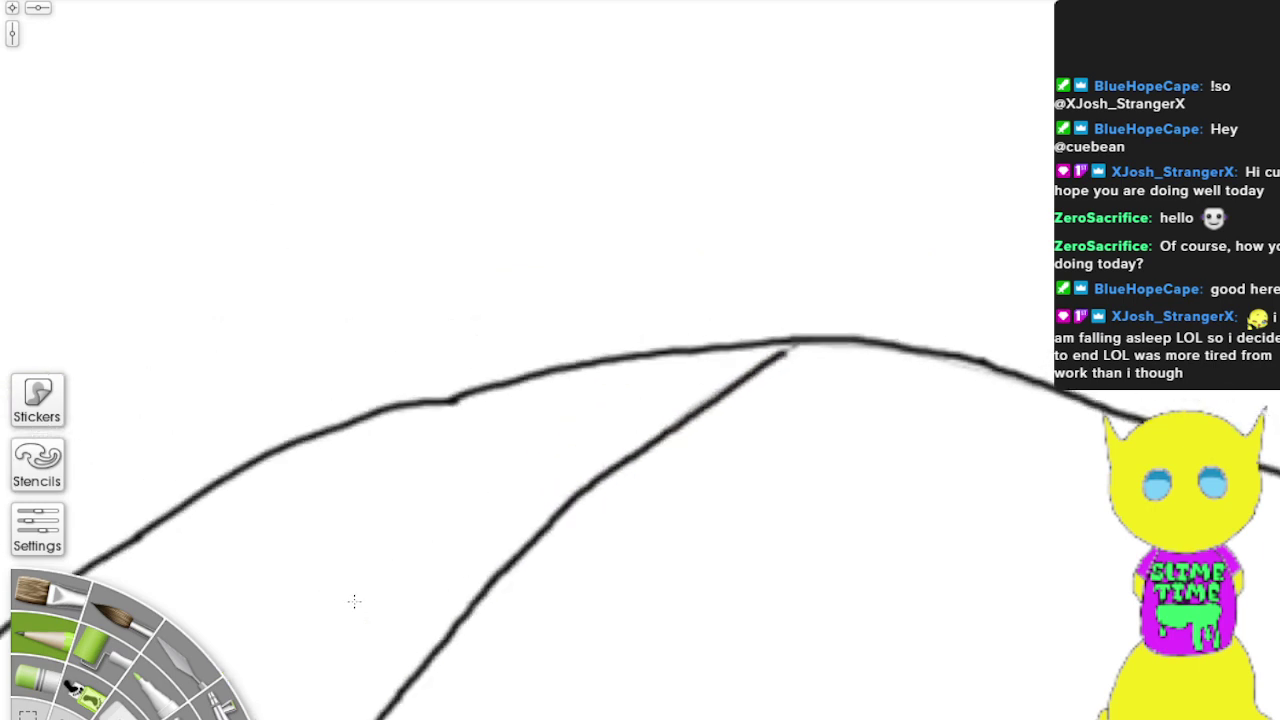
{"action": "scroll", "coordinate": [354, 600], "scroll_direction": "down", "scroll_amount": 4}
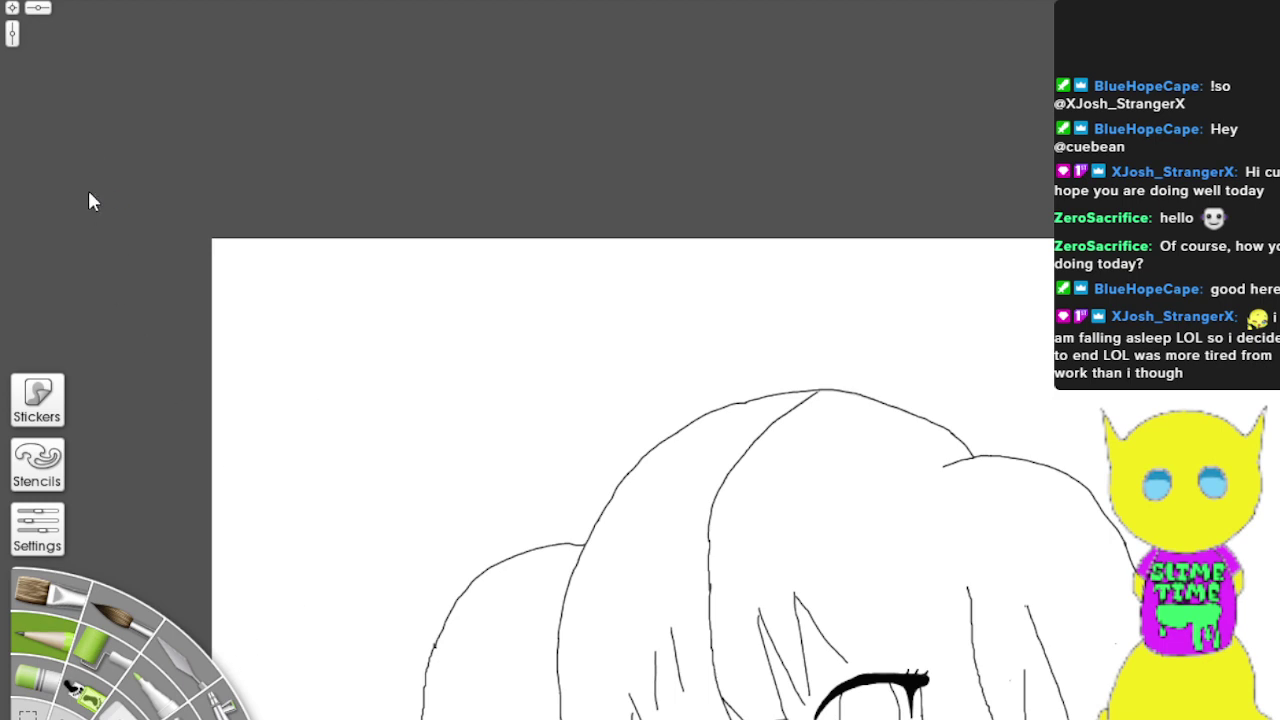
{"action": "key", "text": "ctrl+z"}
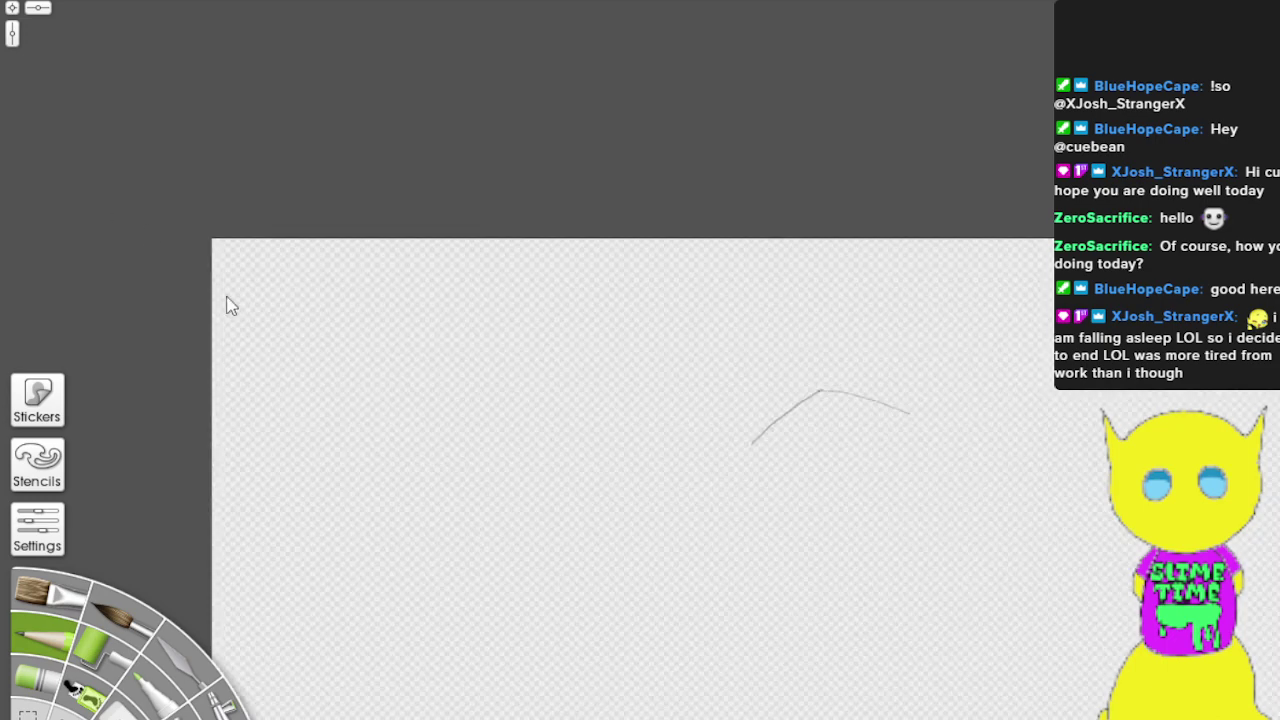
{"action": "scroll", "coordinate": [368, 506], "scroll_direction": "up", "scroll_amount": 10}
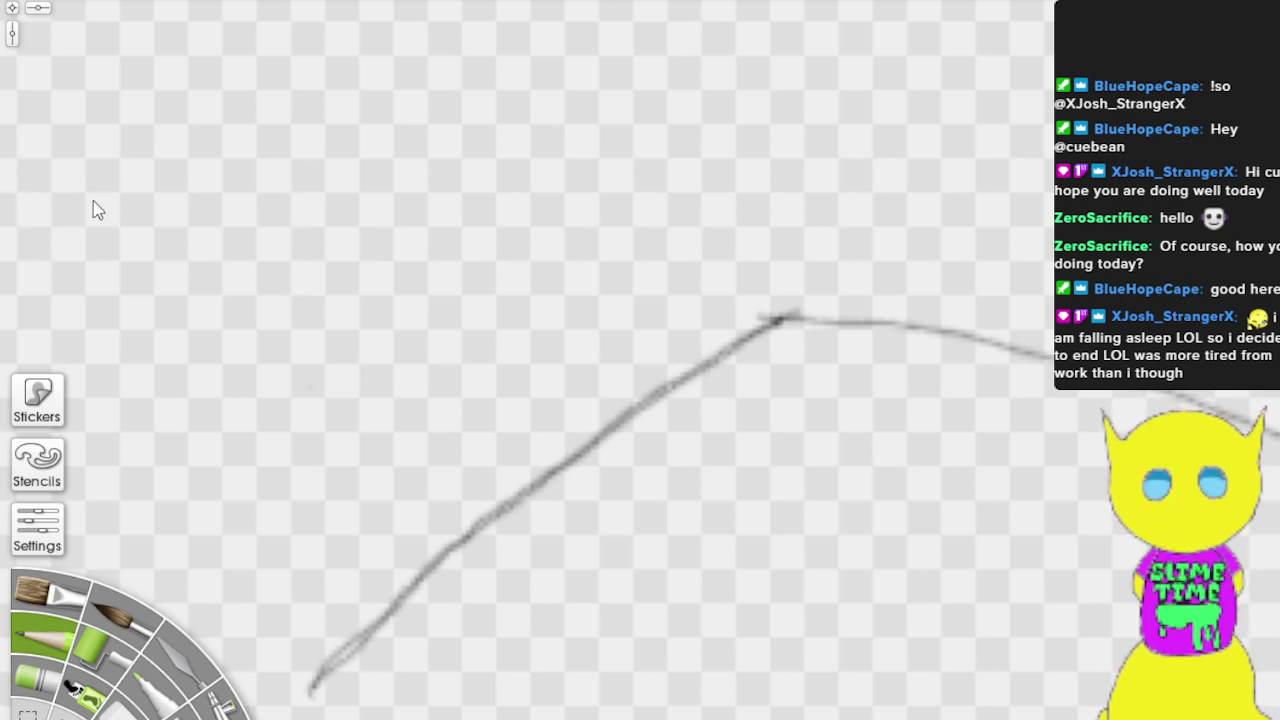
{"action": "key", "text": "ctrl+z"}
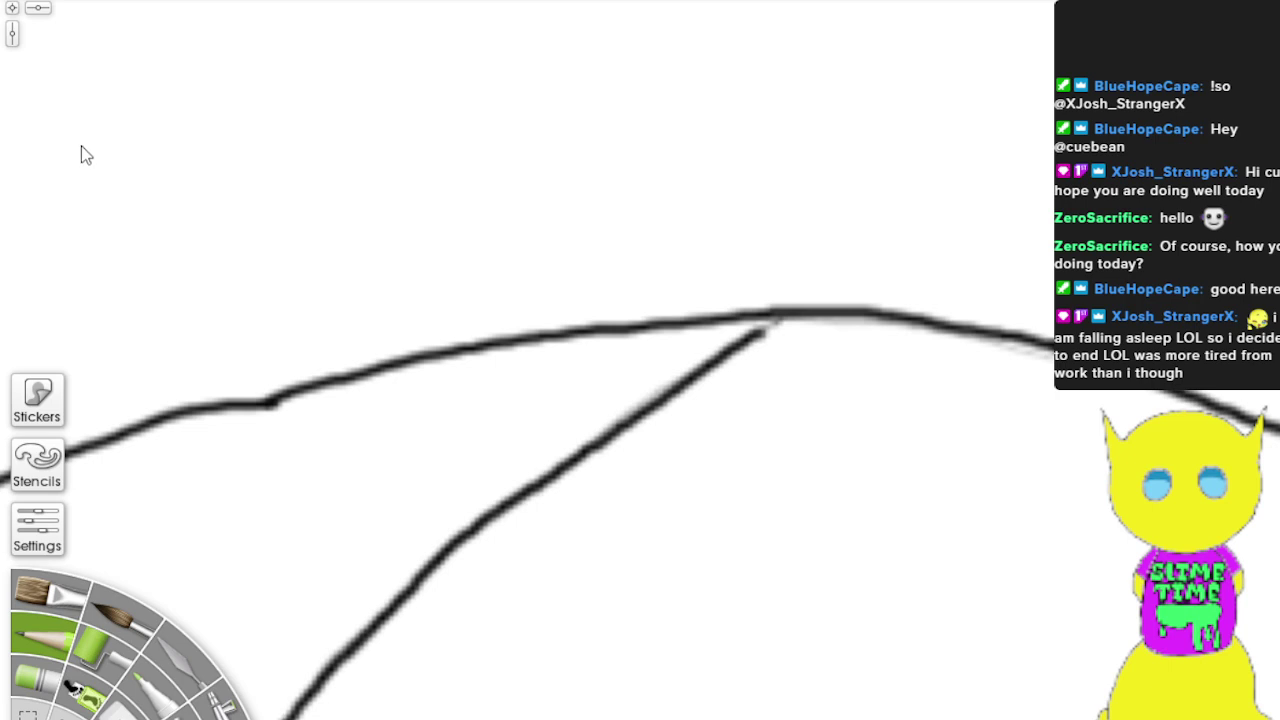
{"action": "key", "text": "ctrl+z"}
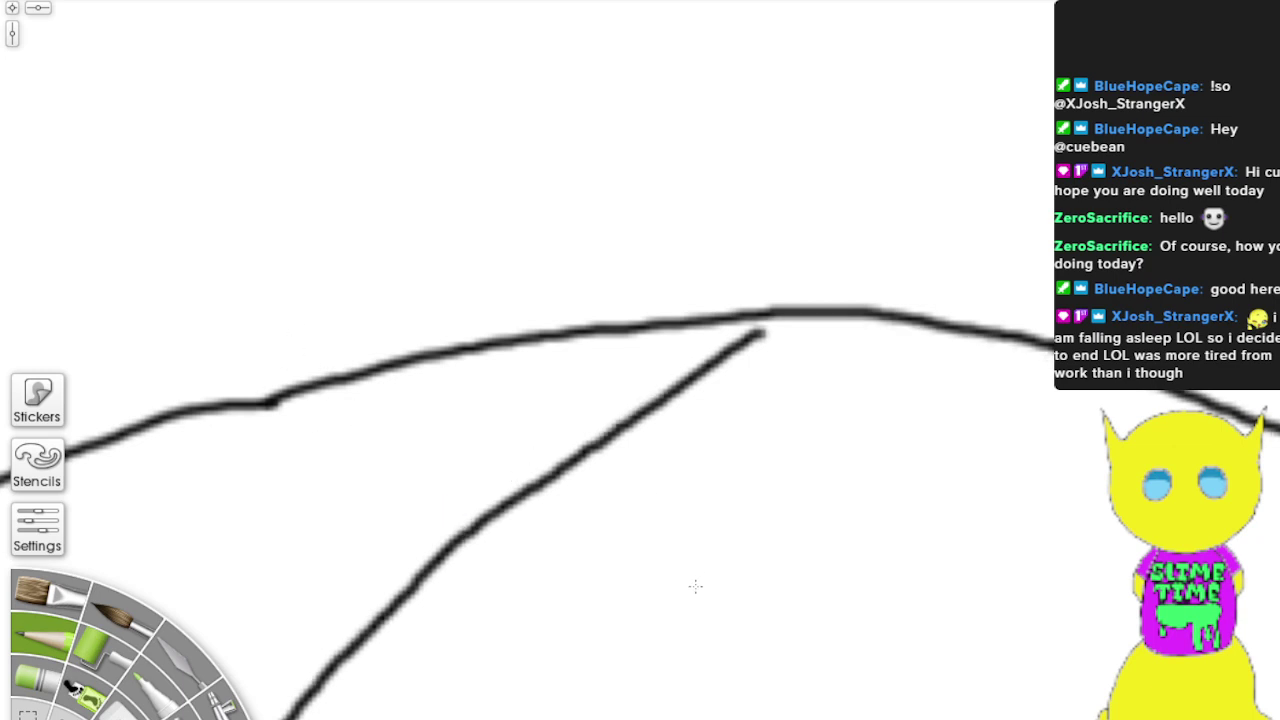
Step: Tint the black reference line art pale yellow across the whole drawing
{"action": "scroll", "coordinate": [665, 590], "scroll_direction": "down", "scroll_amount": 1}
{"action": "scroll", "coordinate": [665, 590], "scroll_direction": "up", "scroll_amount": 5}
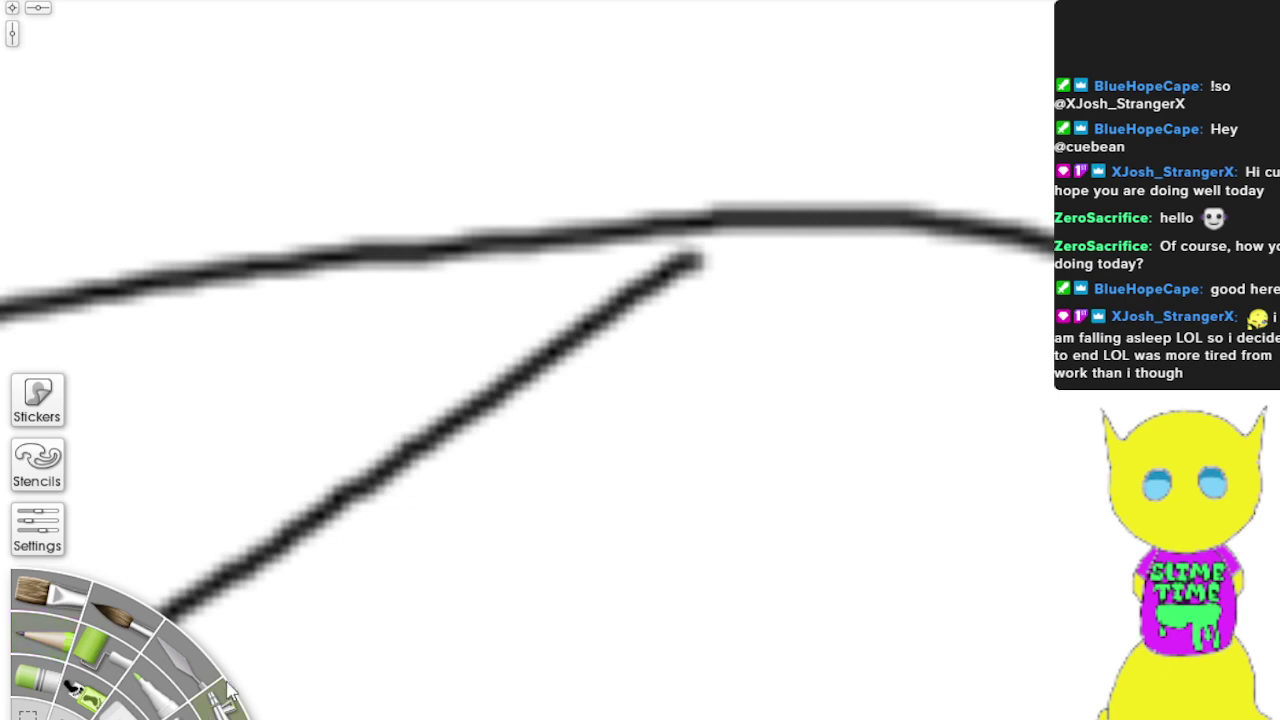
{"action": "left_click", "coordinate": [612, 308]}
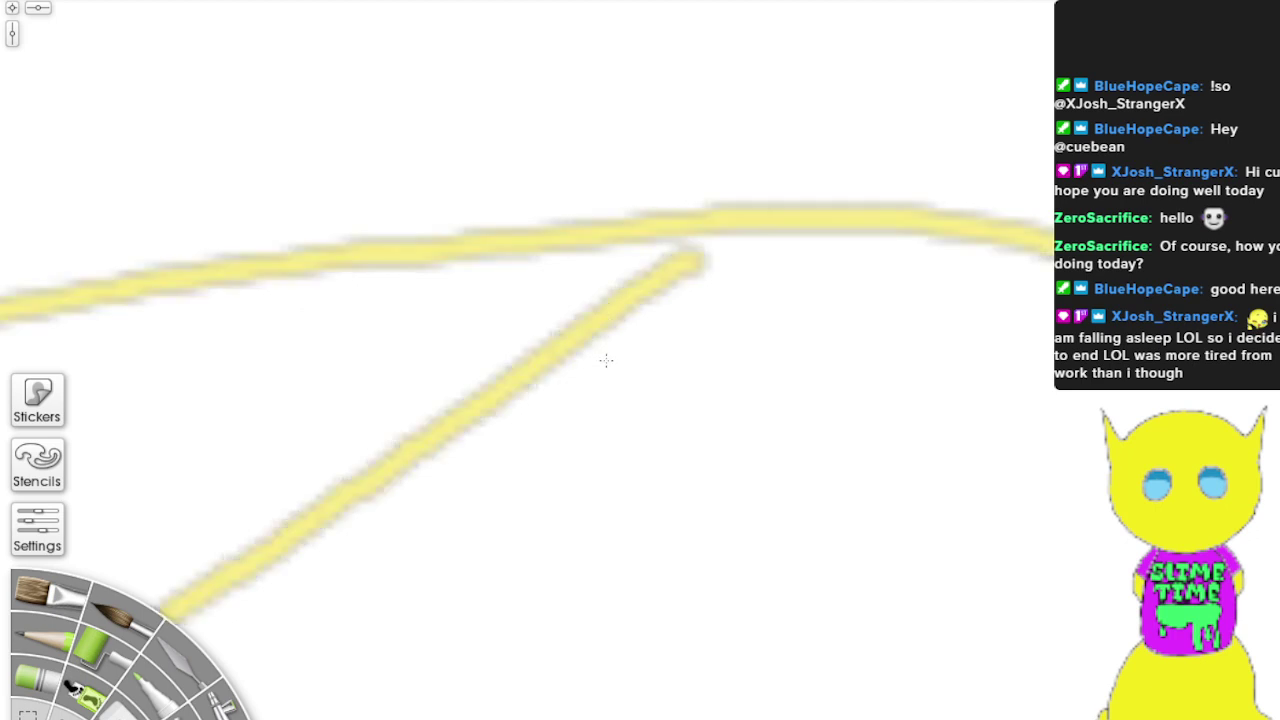
{"action": "scroll", "coordinate": [606, 360], "scroll_direction": "down", "scroll_amount": 10}
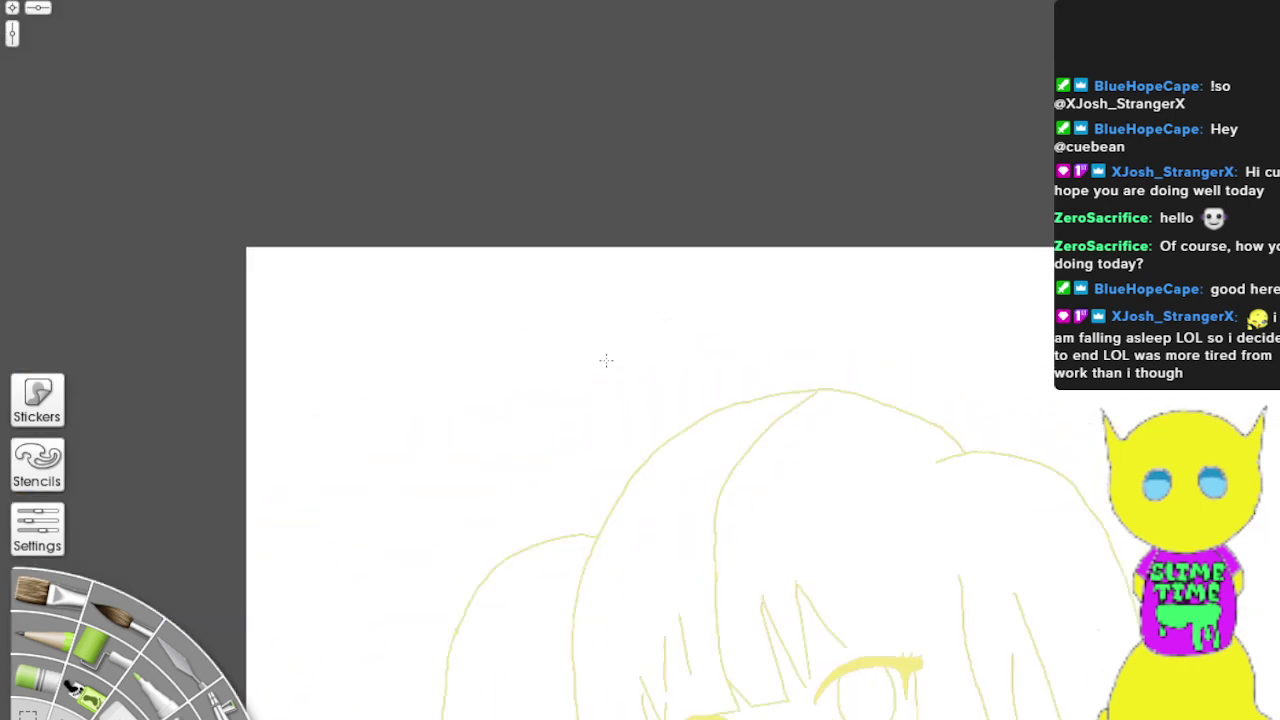
Step: Examine the pale yellow line art of both figures from feet to crown at different scales
{"action": "scroll", "coordinate": [606, 360], "scroll_direction": "down", "scroll_amount": 5}
{"action": "scroll", "coordinate": [606, 360], "scroll_direction": "down", "scroll_amount": 3}
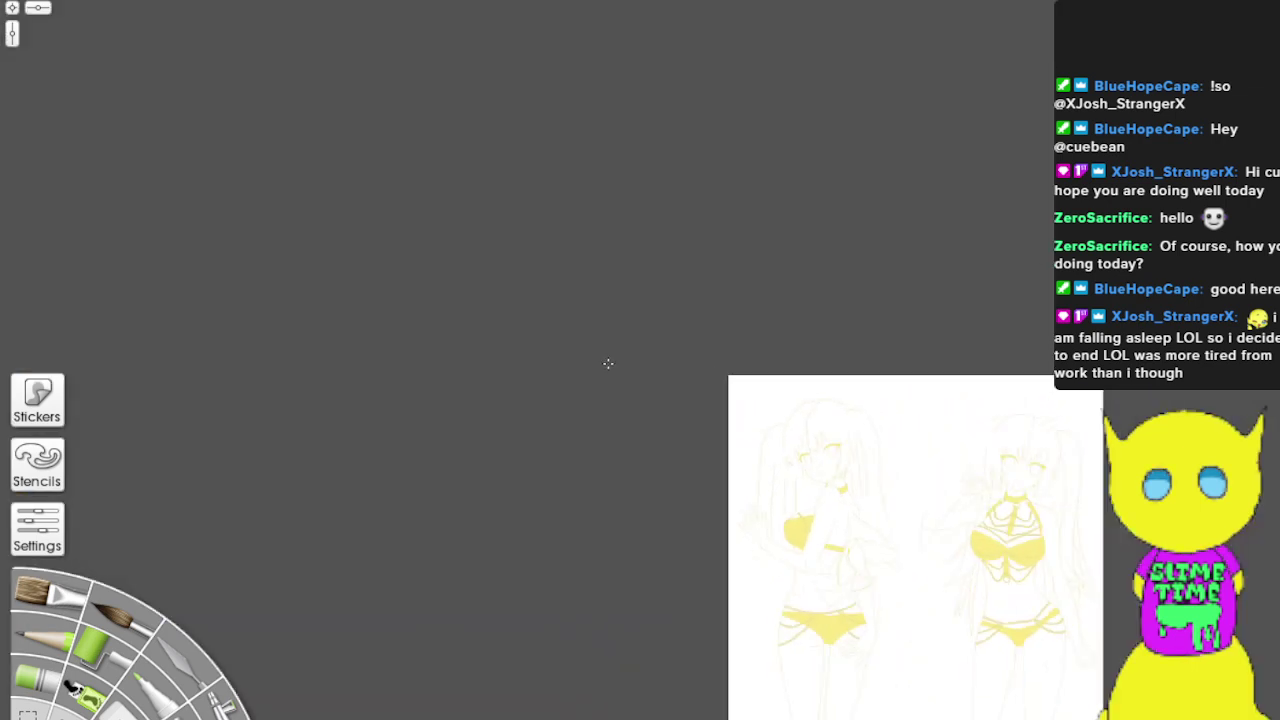
{"action": "scroll", "coordinate": [608, 366], "scroll_direction": "up", "scroll_amount": 4}
{"action": "mouse_move", "coordinate": [592, 411]}
{"action": "left_mouse_down"}
{"action": "mouse_move", "coordinate": [576, 392]}
{"action": "mouse_move", "coordinate": [516, 0]}
{"action": "left_mouse_up"}
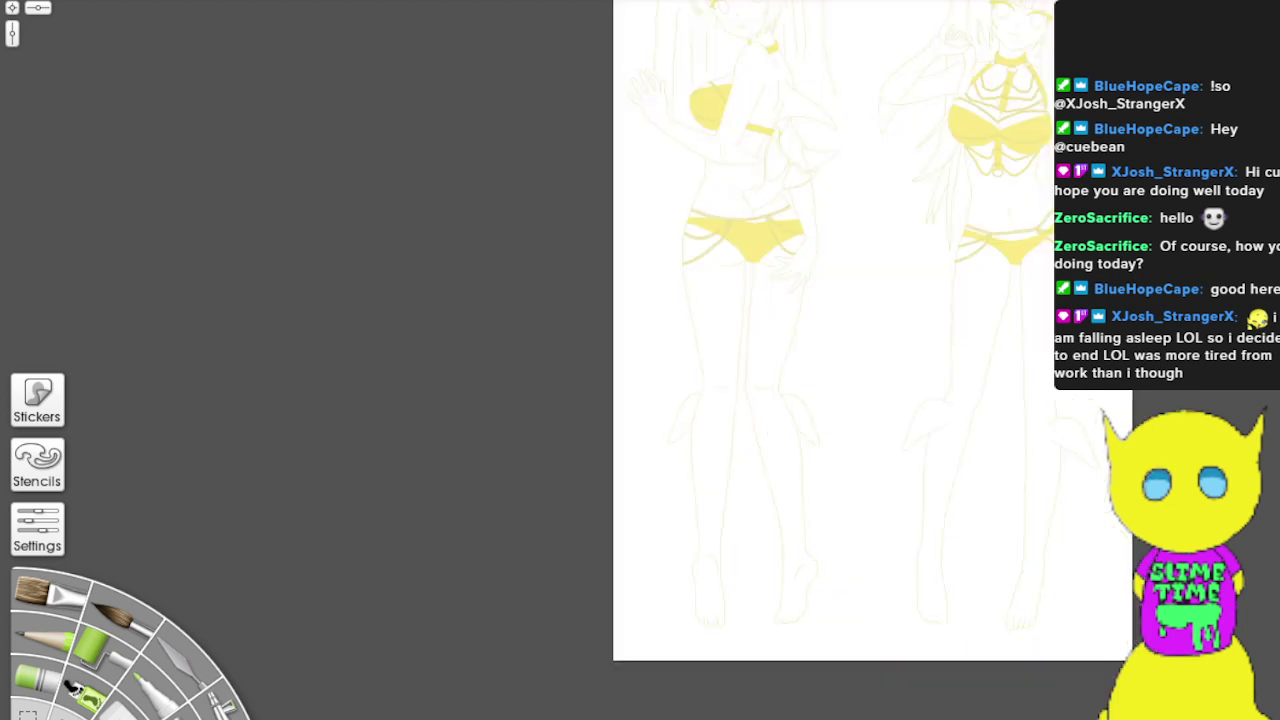
{"action": "scroll", "coordinate": [635, 270], "scroll_direction": "up", "scroll_amount": 10}
{"action": "scroll", "coordinate": [661, 302], "scroll_direction": "up", "scroll_amount": 3}
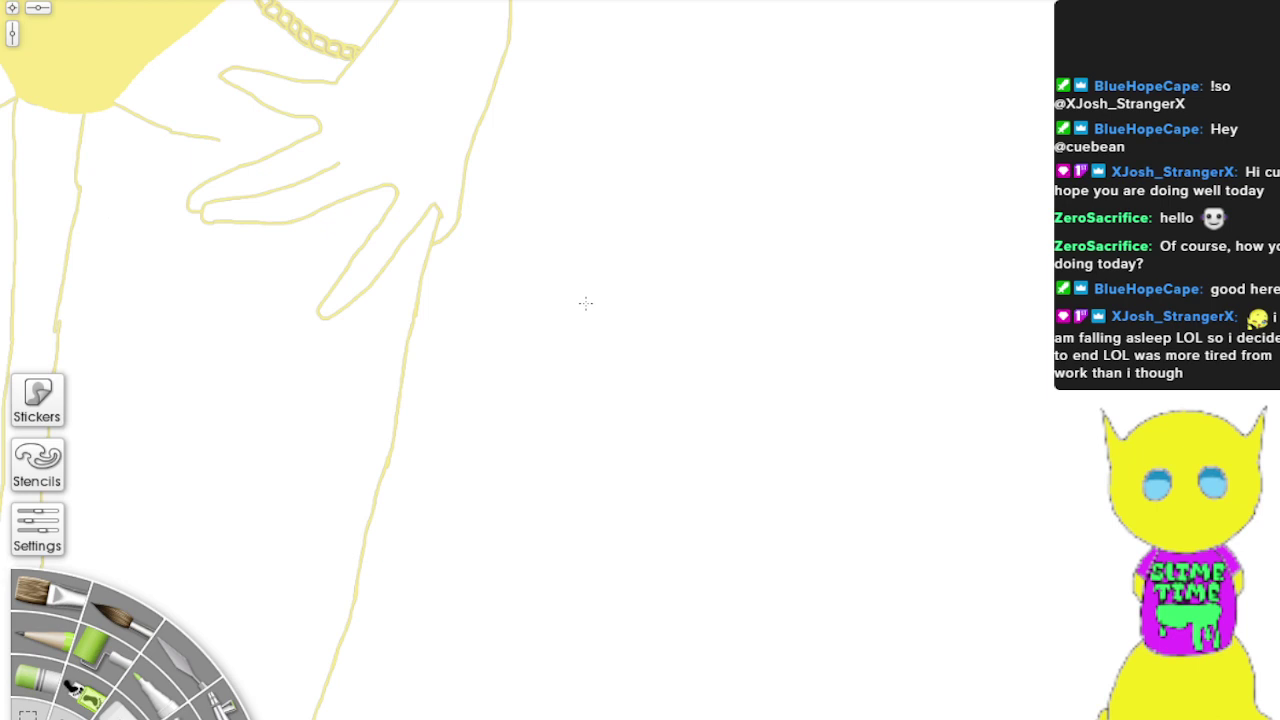
{"action": "left_click_drag", "start_coordinate": [586, 303], "coordinate": [1279, 719]}
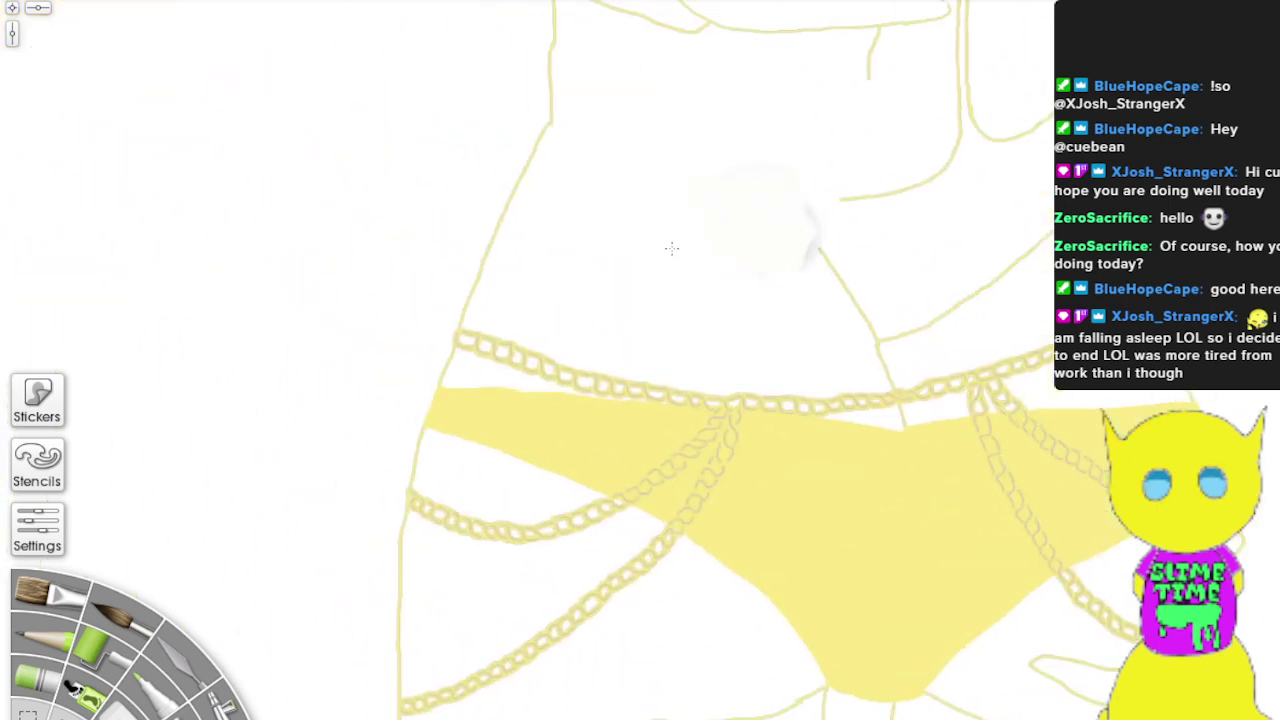
{"action": "left_click_drag", "start_coordinate": [672, 248], "coordinate": [658, 516]}
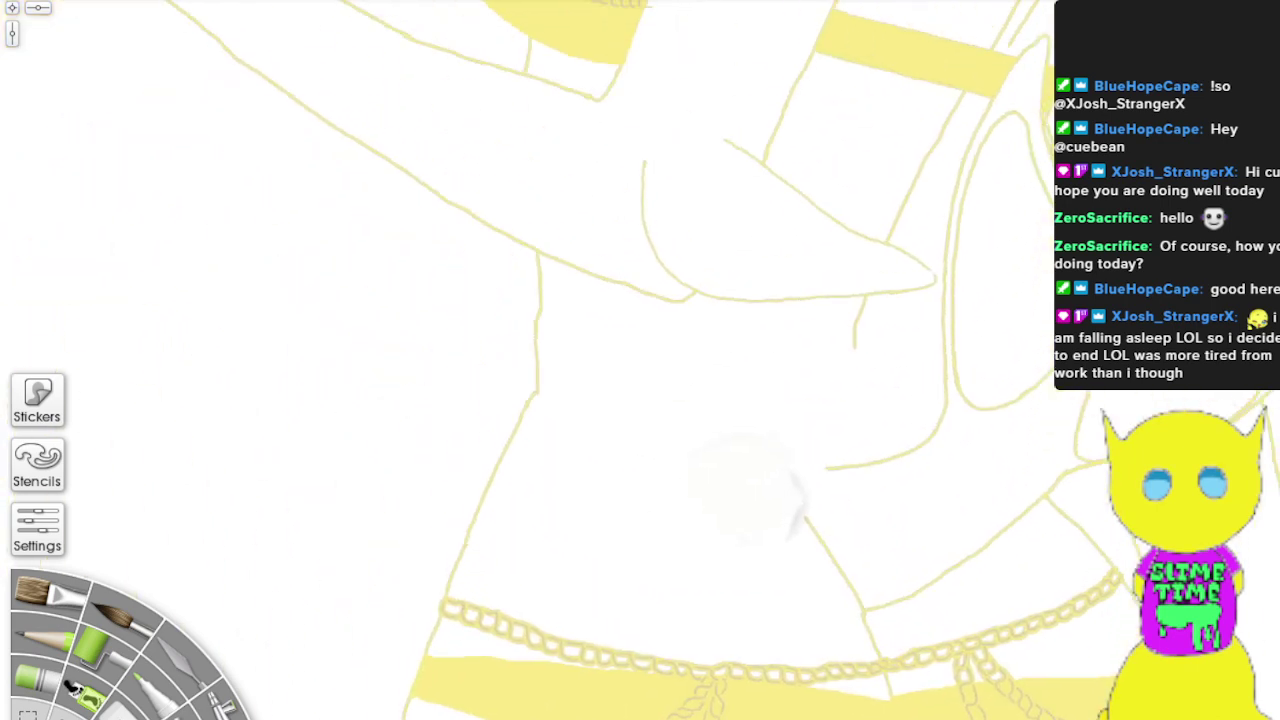
{"action": "left_click_drag", "start_coordinate": [657, 379], "coordinate": [499, 562]}
{"action": "left_click_drag", "start_coordinate": [499, 390], "coordinate": [525, 561]}
{"action": "scroll", "coordinate": [479, 444], "scroll_direction": "up", "scroll_amount": 1}
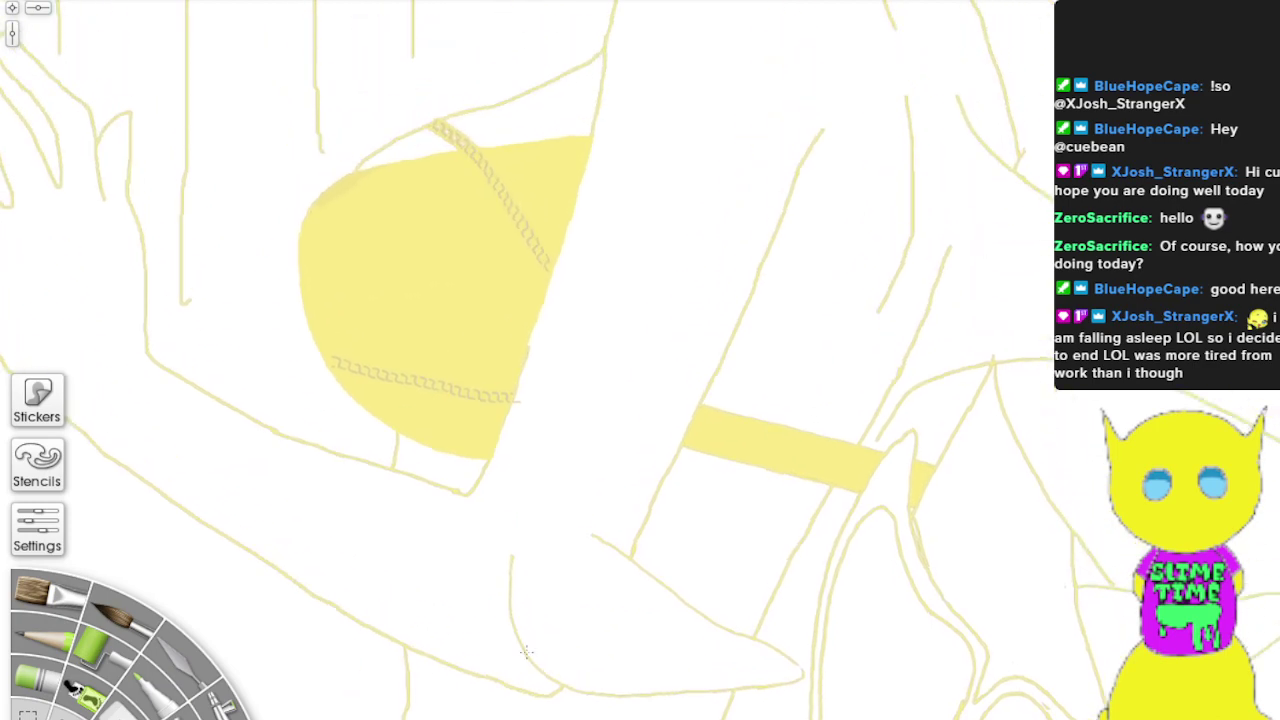
{"action": "scroll", "coordinate": [479, 444], "scroll_direction": "up", "scroll_amount": 6}
{"action": "scroll", "coordinate": [479, 444], "scroll_direction": "up", "scroll_amount": 6}
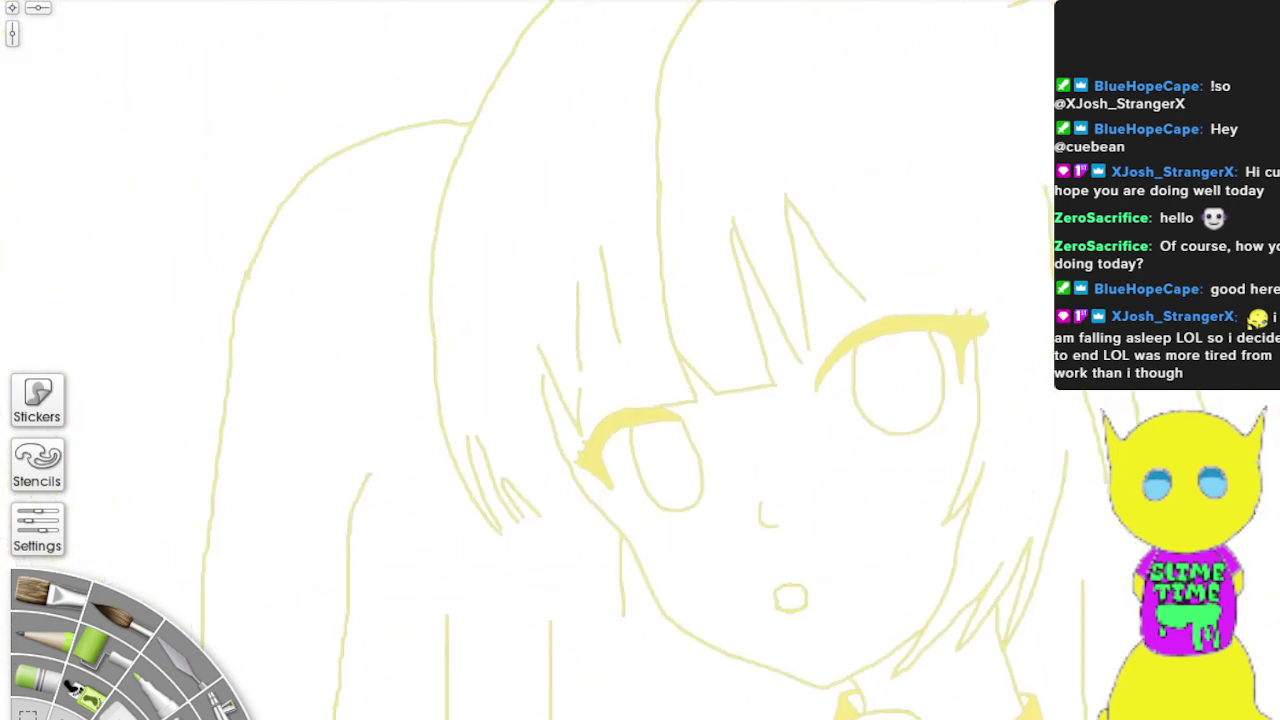
{"action": "scroll", "coordinate": [540, 303], "scroll_direction": "up", "scroll_amount": 6}
{"action": "left_click_drag", "start_coordinate": [649, 670], "coordinate": [730, 40]}
{"action": "left_click_drag", "start_coordinate": [744, 680], "coordinate": [600, 70]}
{"action": "left_click_drag", "start_coordinate": [684, 300], "coordinate": [694, 188]}
{"action": "left_click_drag", "start_coordinate": [650, 80], "coordinate": [694, 695]}
{"action": "scroll", "coordinate": [684, 273], "scroll_direction": "up", "scroll_amount": 8}
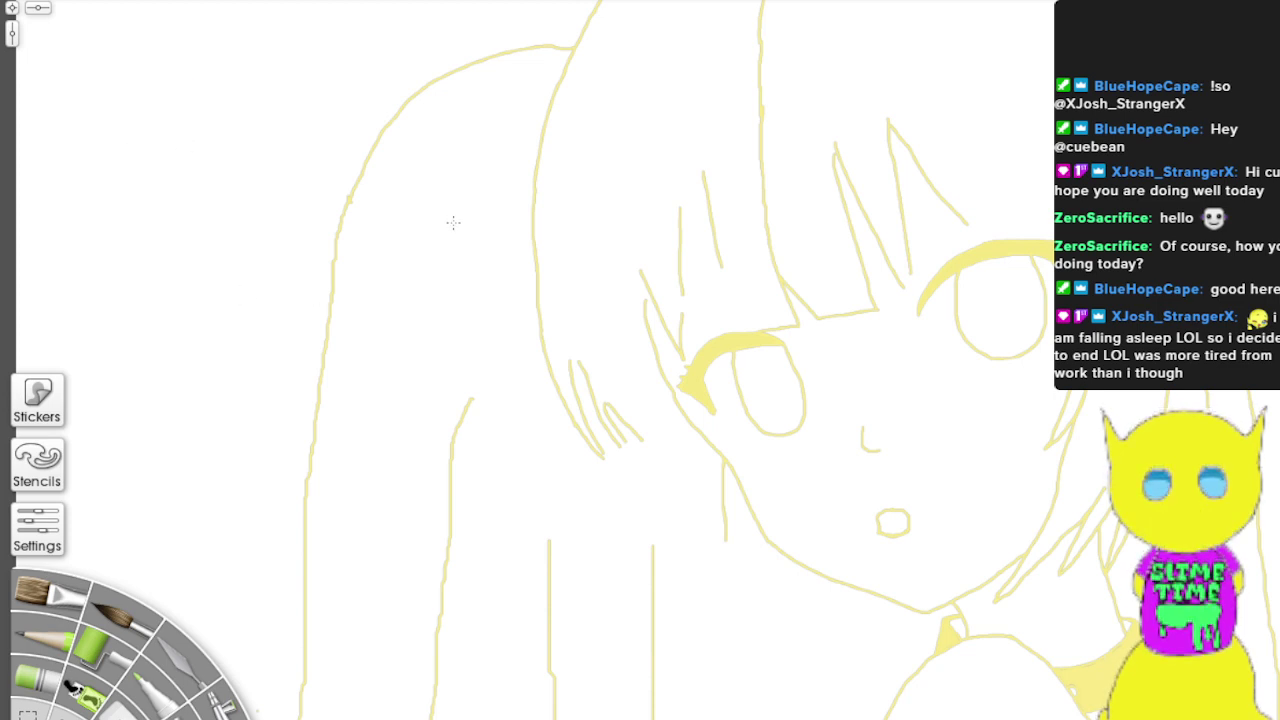
{"action": "left_click_drag", "start_coordinate": [455, 222], "coordinate": [384, 670]}
{"action": "scroll", "coordinate": [383, 666], "scroll_direction": "up", "scroll_amount": 3}
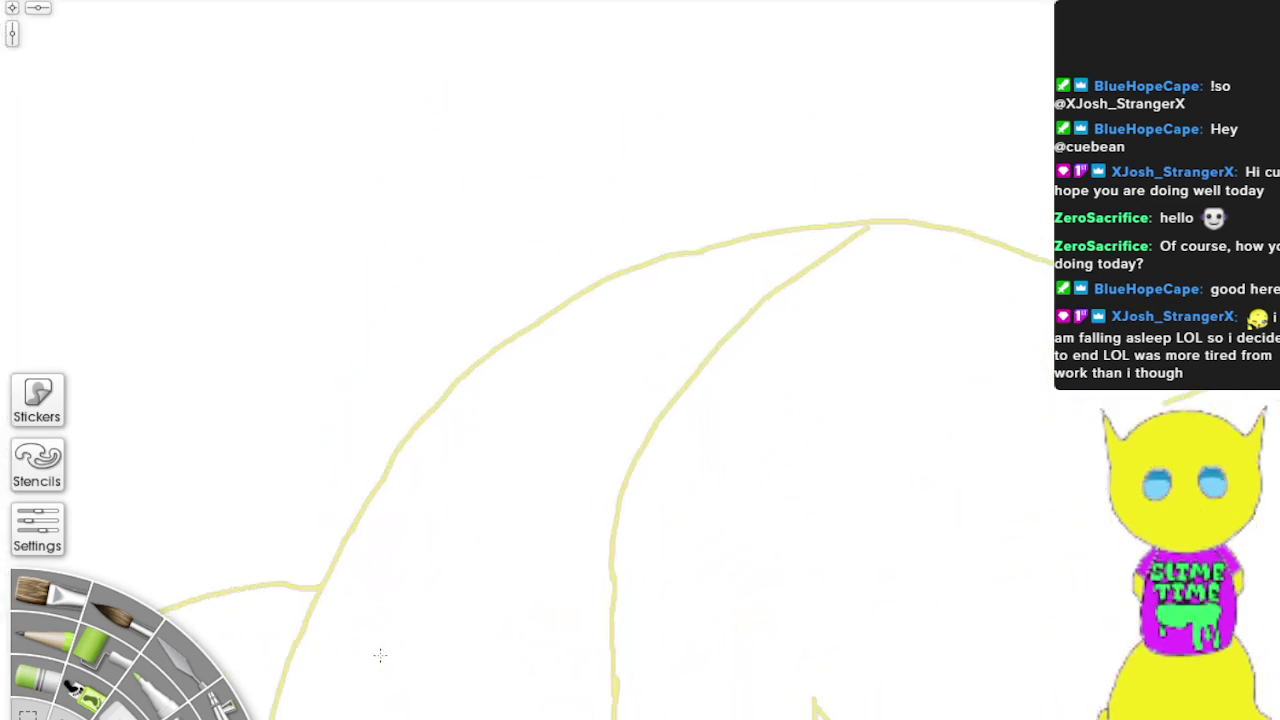
{"action": "scroll", "coordinate": [380, 655], "scroll_direction": "up", "scroll_amount": 3}
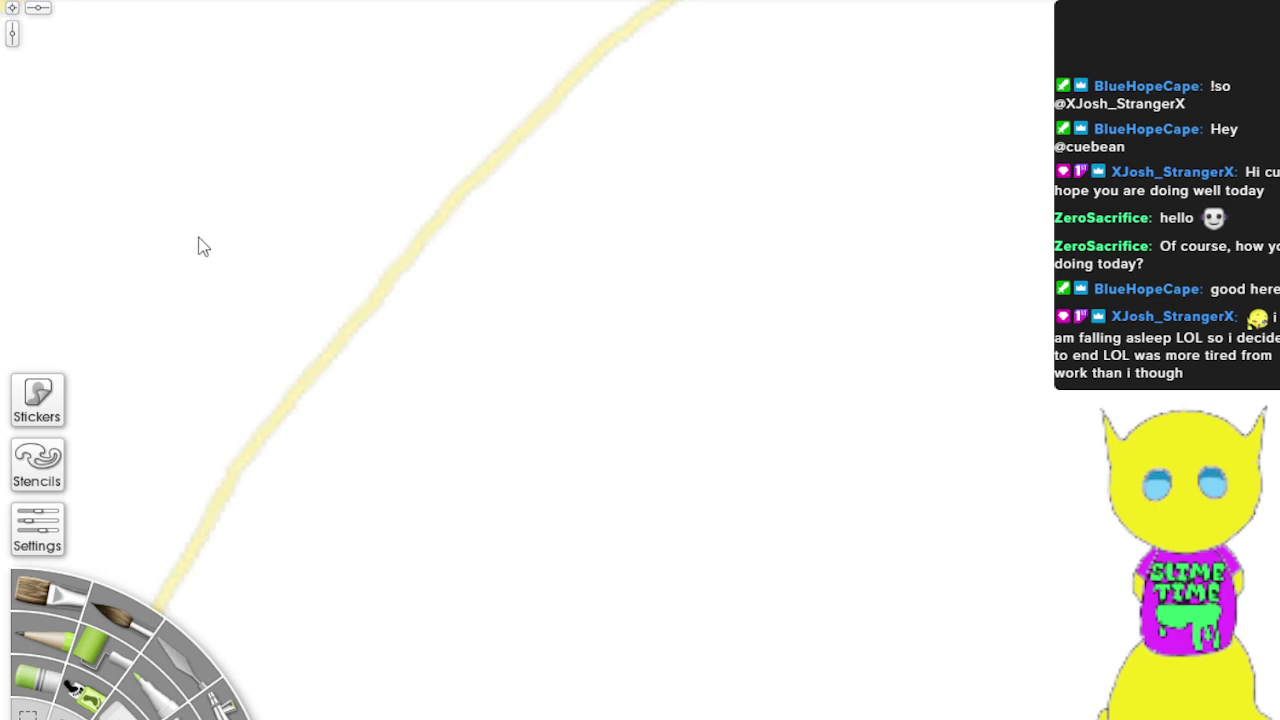
Step: Undo the last fading of the yellow reference lines and choose the pencil for tracing the left figure's crown
{"action": "key", "text": "ctrl+z"}
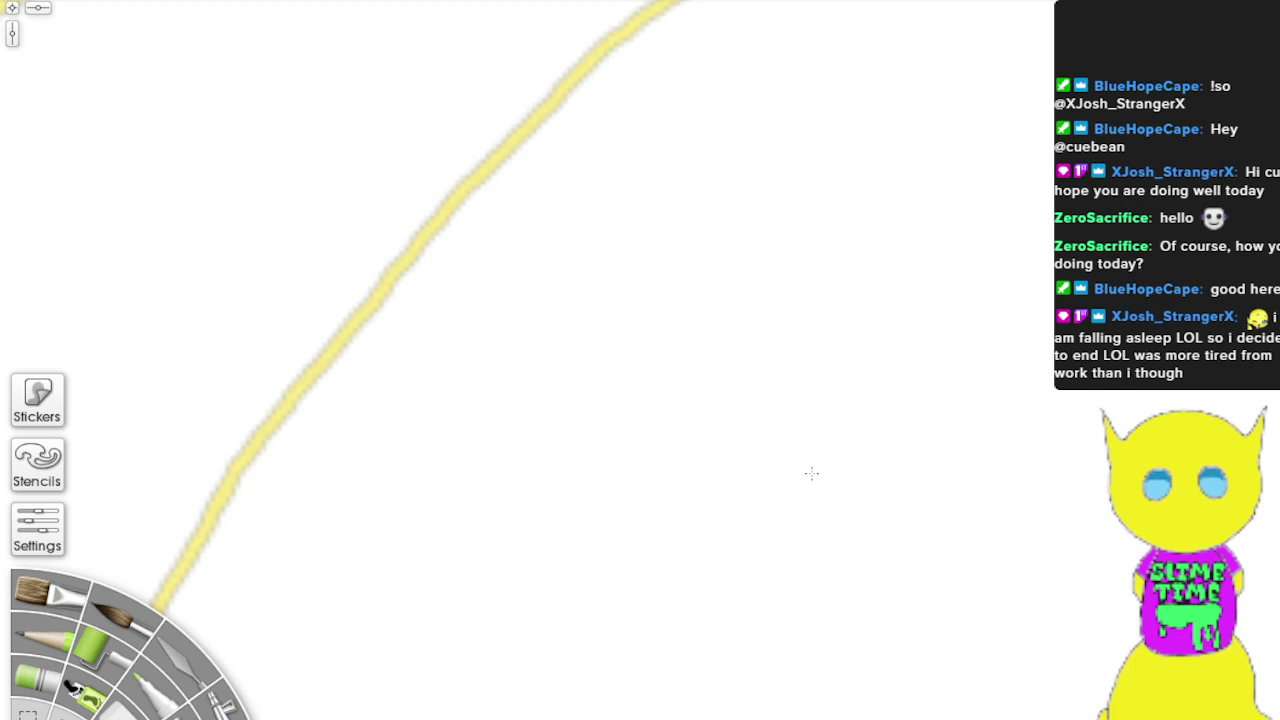
{"action": "scroll", "coordinate": [809, 473], "scroll_direction": "down", "scroll_amount": 1}
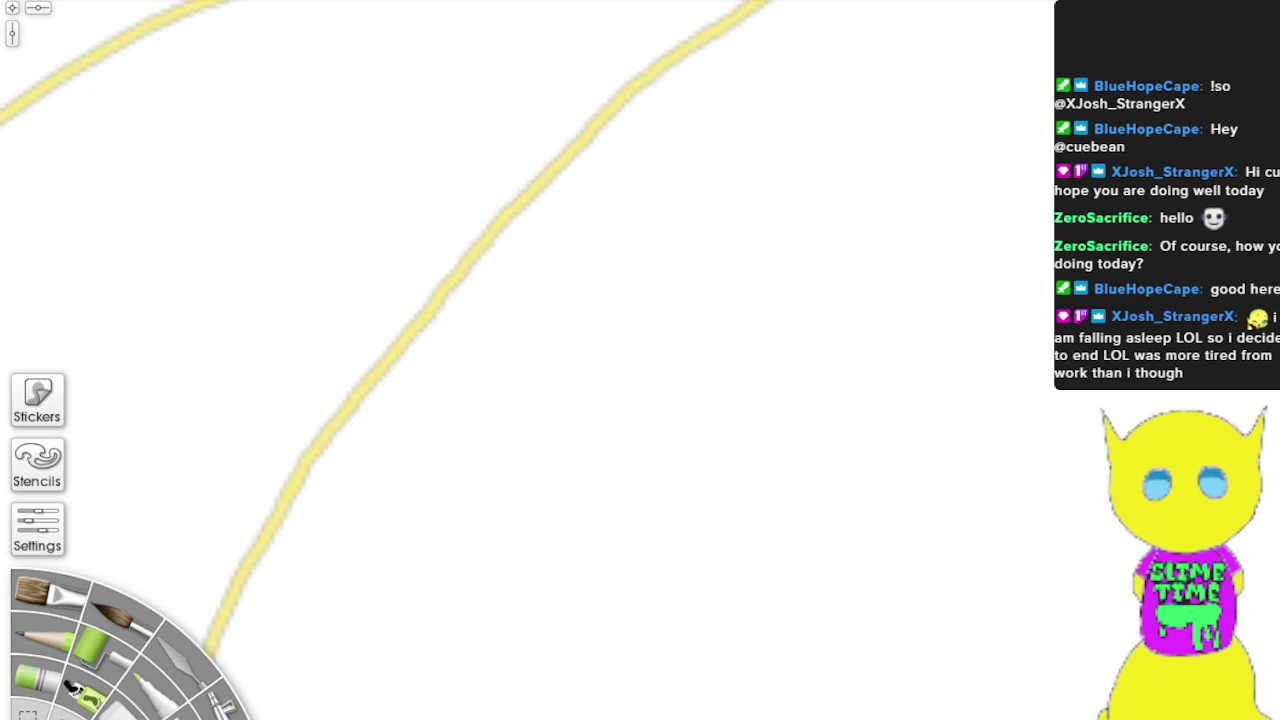
{"action": "scroll", "coordinate": [826, 586], "scroll_direction": "up", "scroll_amount": 3}
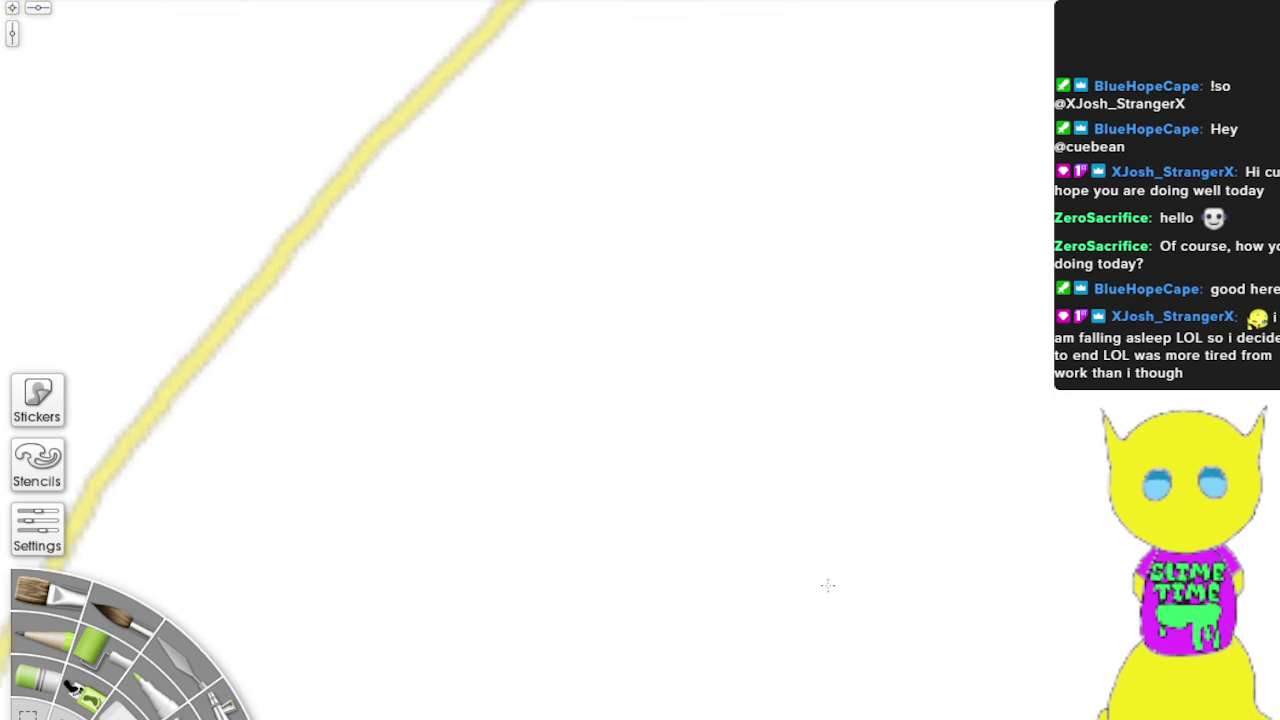
{"action": "scroll", "coordinate": [826, 586], "scroll_direction": "down", "scroll_amount": 5}
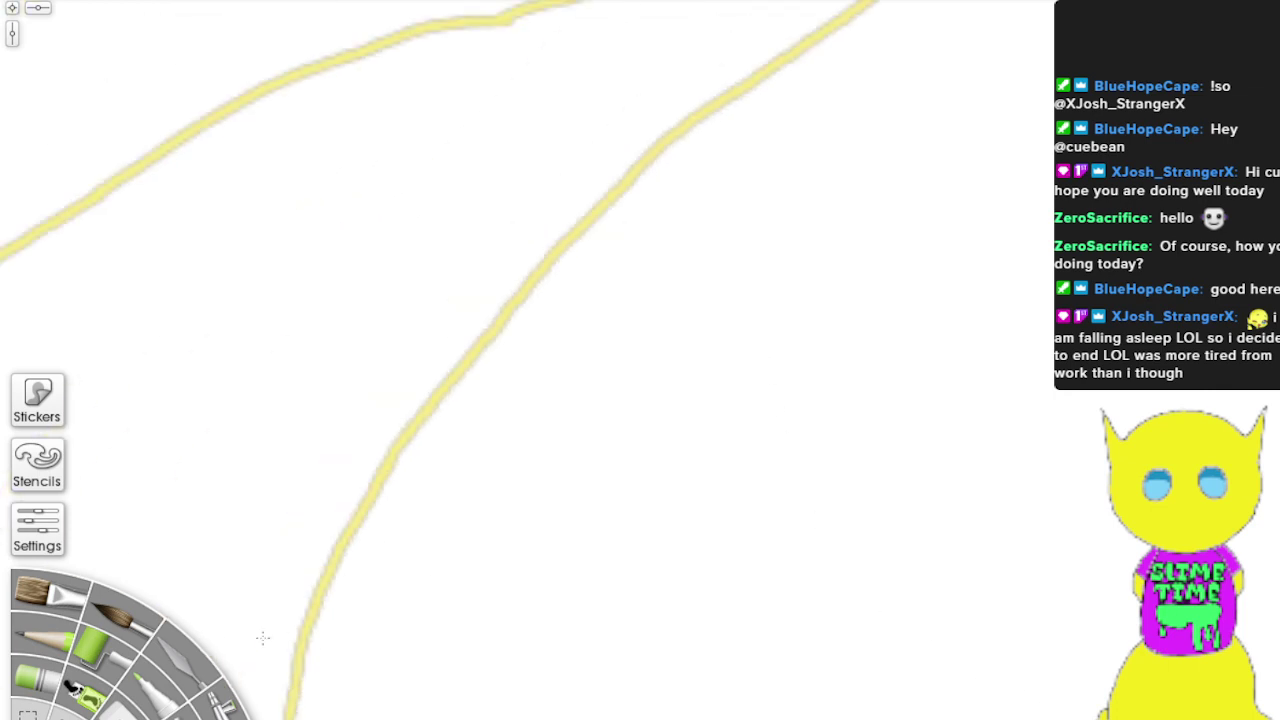
{"action": "left_click", "coordinate": [47, 645]}
{"action": "scroll", "coordinate": [506, 534], "scroll_direction": "up", "scroll_amount": 4}
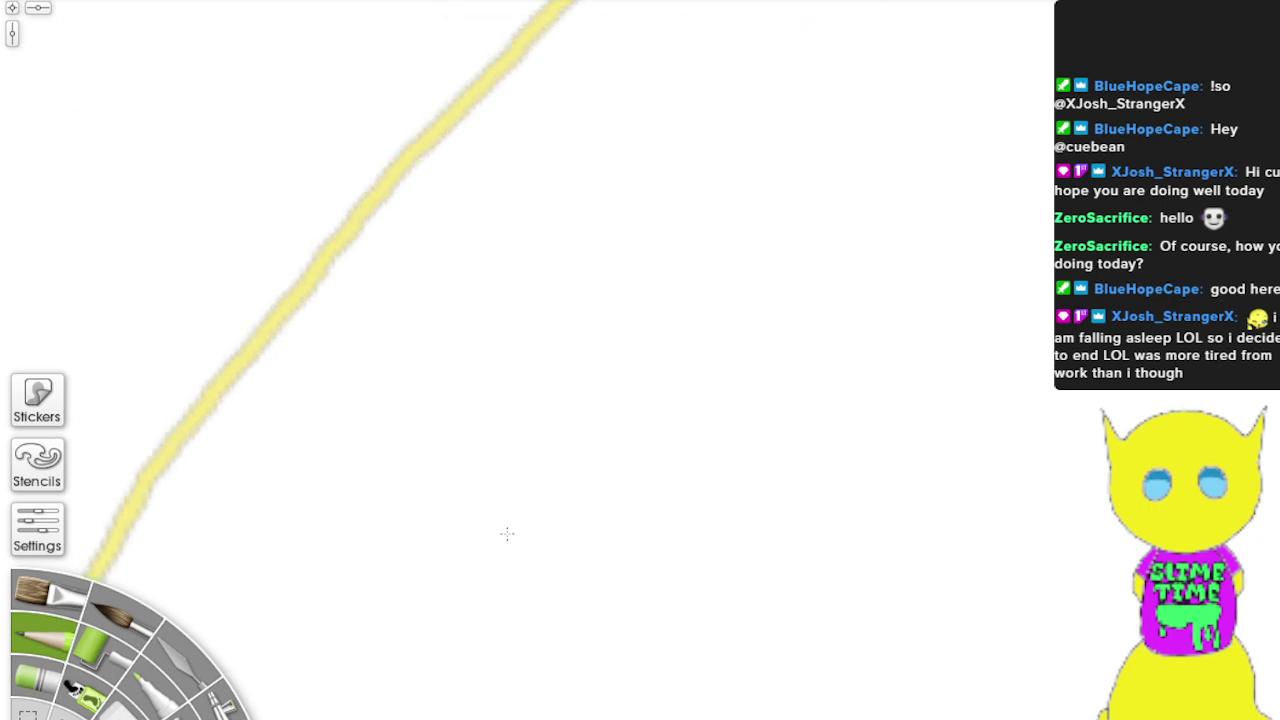
{"action": "scroll", "coordinate": [506, 534], "scroll_direction": "down", "scroll_amount": 5}
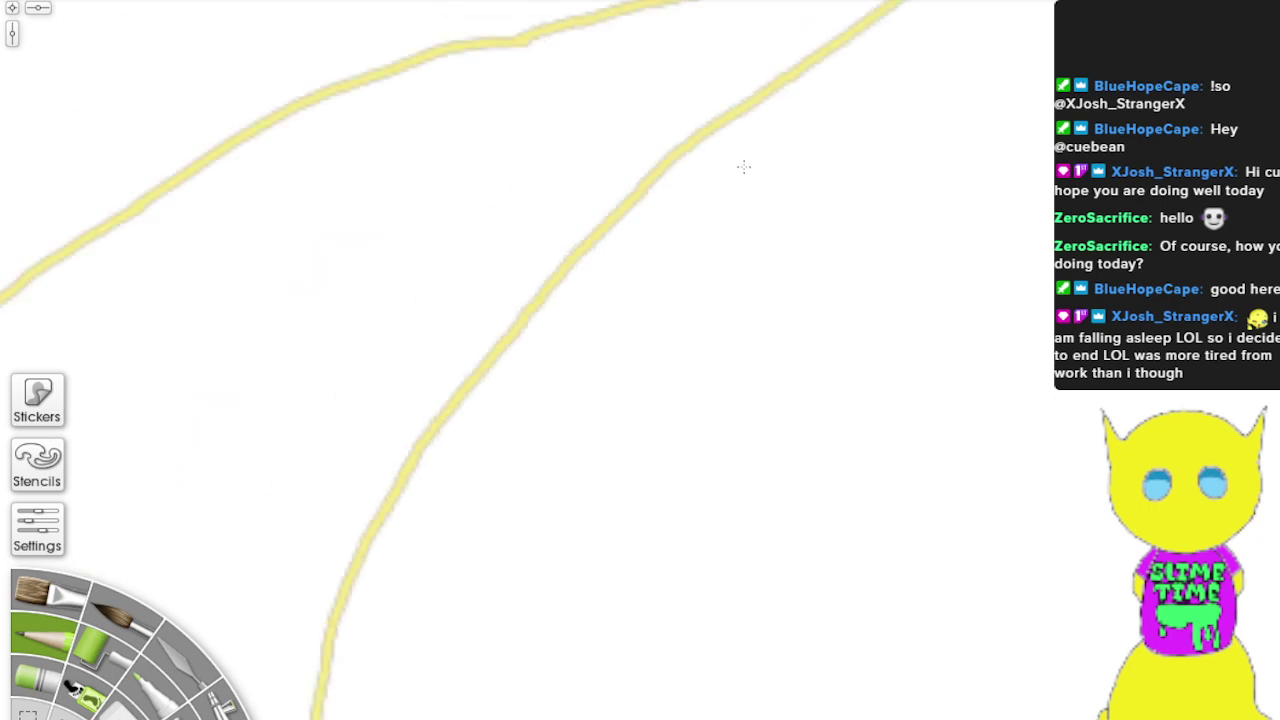
{"action": "left_click_drag", "start_coordinate": [749, 169], "coordinate": [640, 585]}
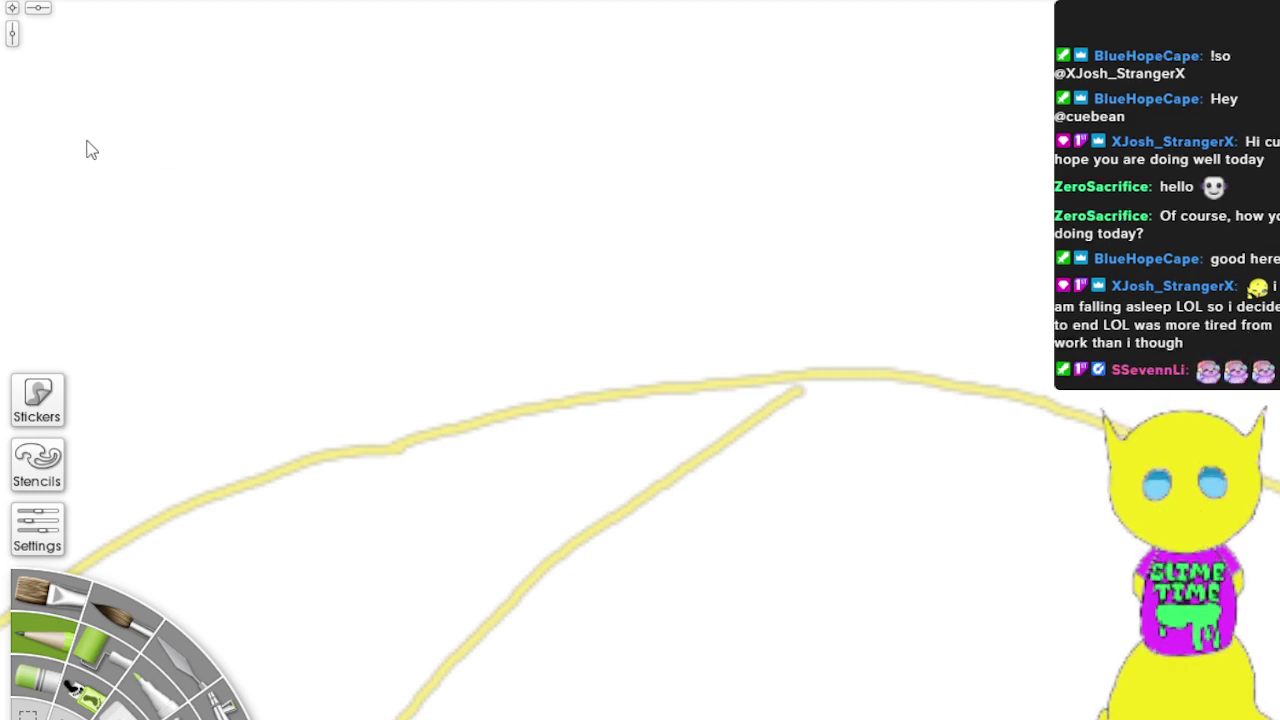
Step: Switch the reference's yellow tint off and on, and compare the plain grey lines around the left figure's crown
{"action": "key", "text": "ctrl+z"}
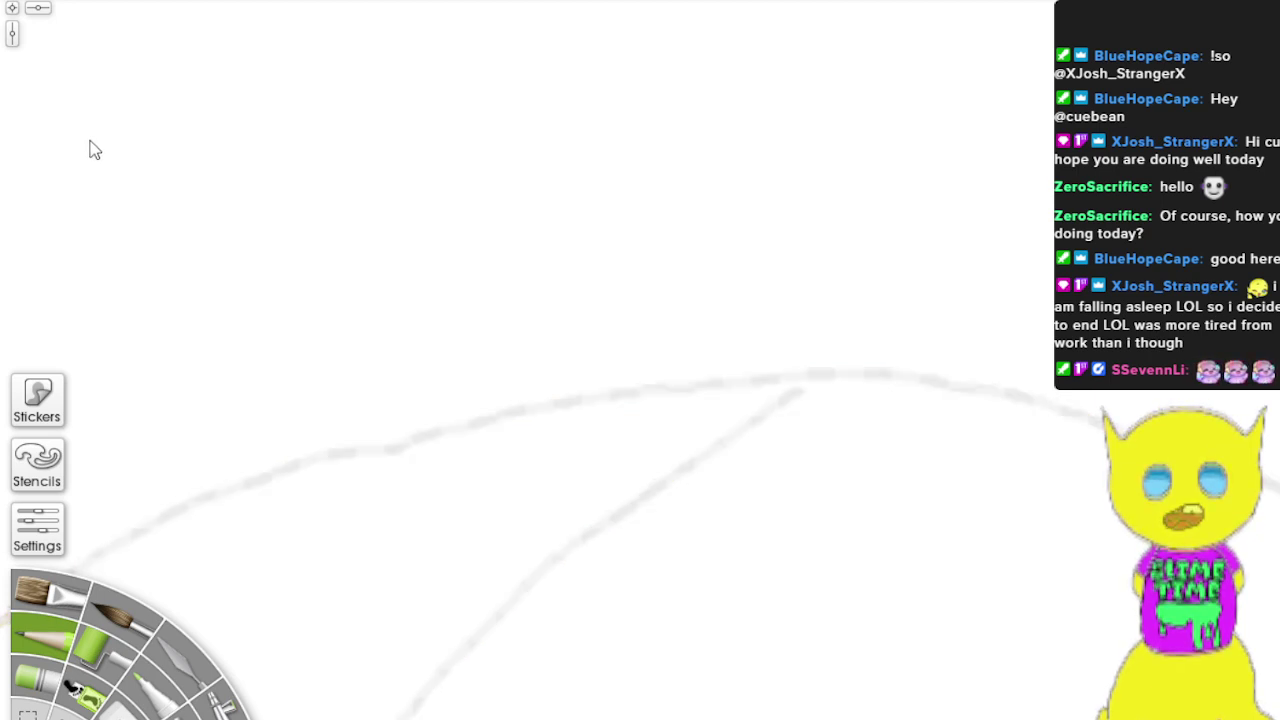
{"action": "scroll", "coordinate": [306, 300], "scroll_direction": "down", "scroll_amount": 5}
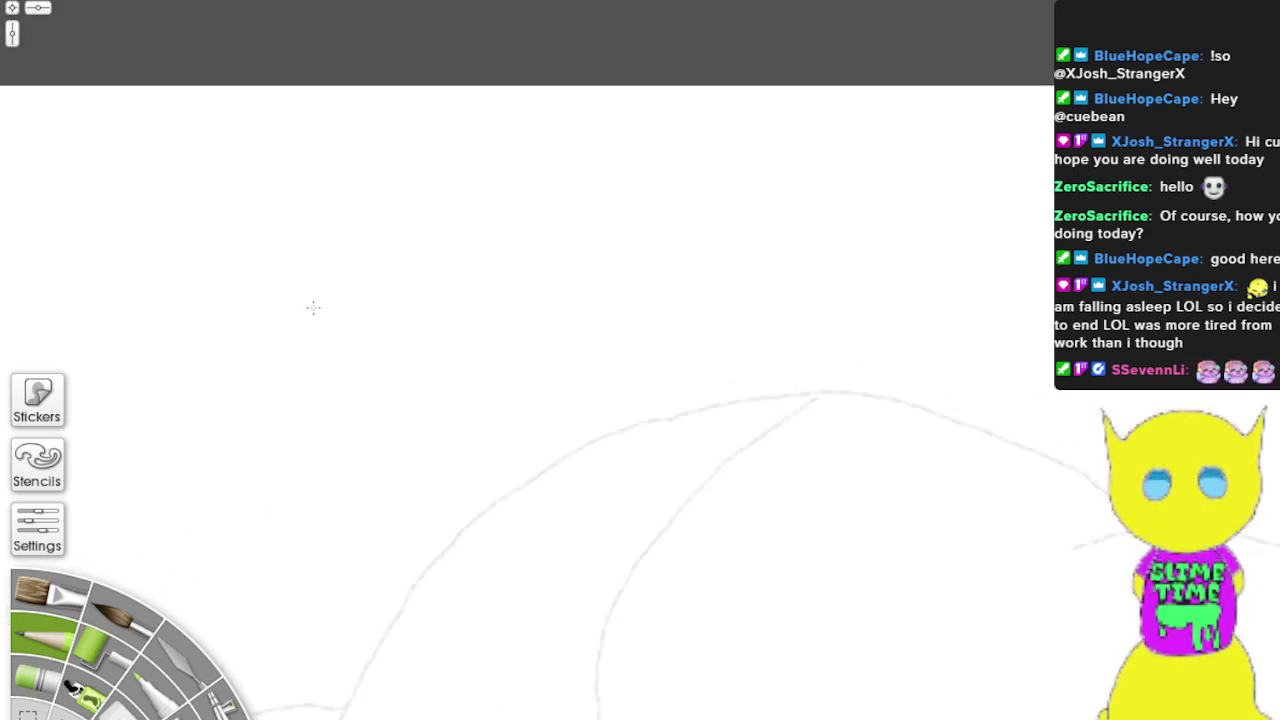
{"action": "scroll", "coordinate": [313, 307], "scroll_direction": "down", "scroll_amount": 4}
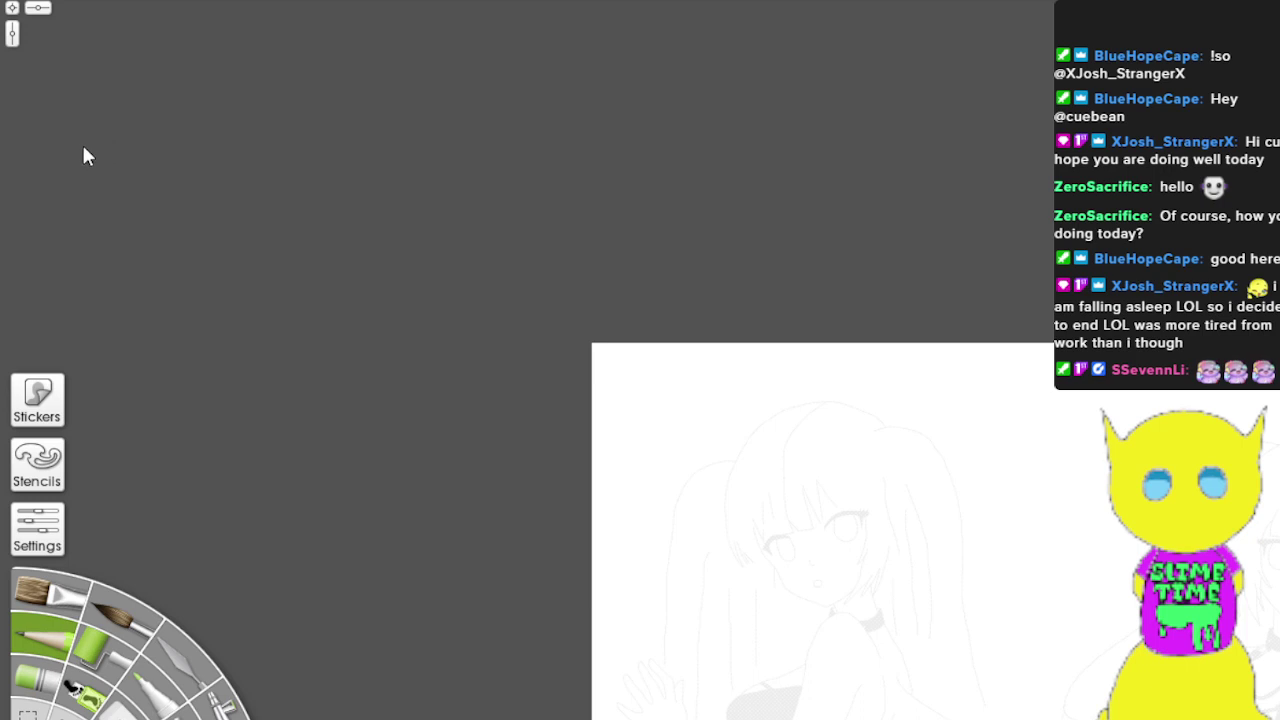
{"action": "key", "text": "ctrl+z"}
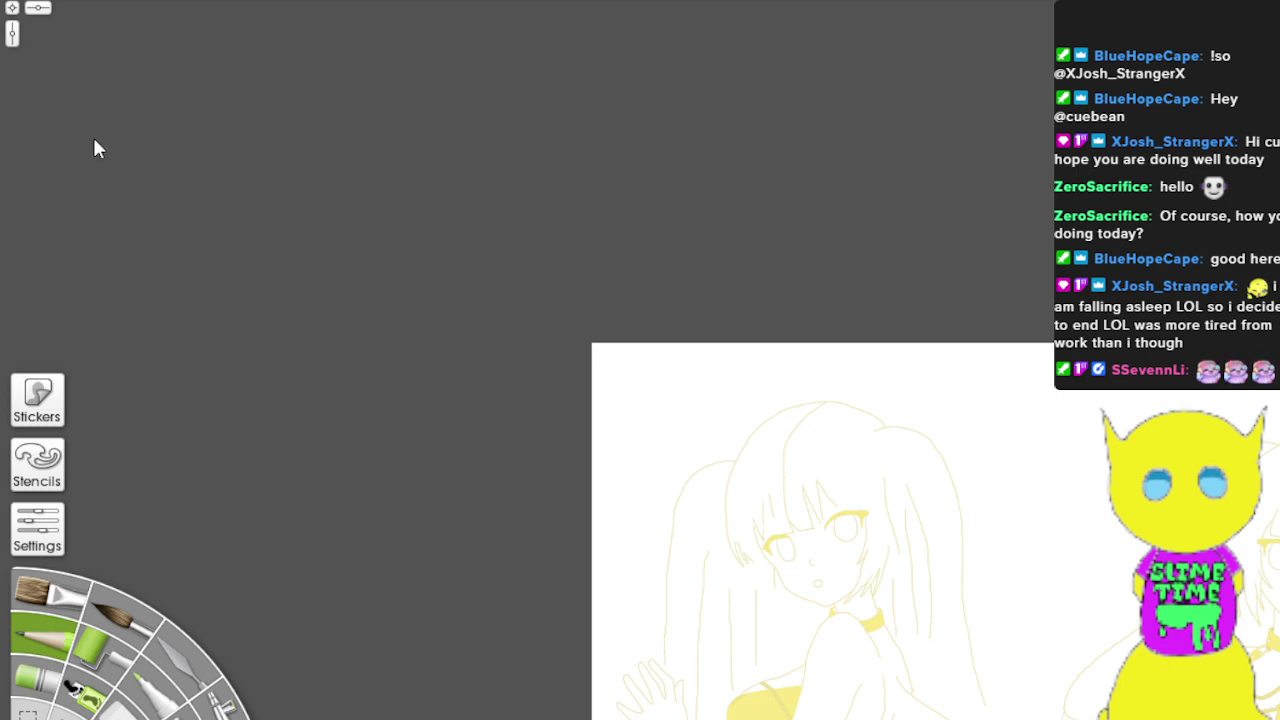
{"action": "key", "text": "ctrl+z"}
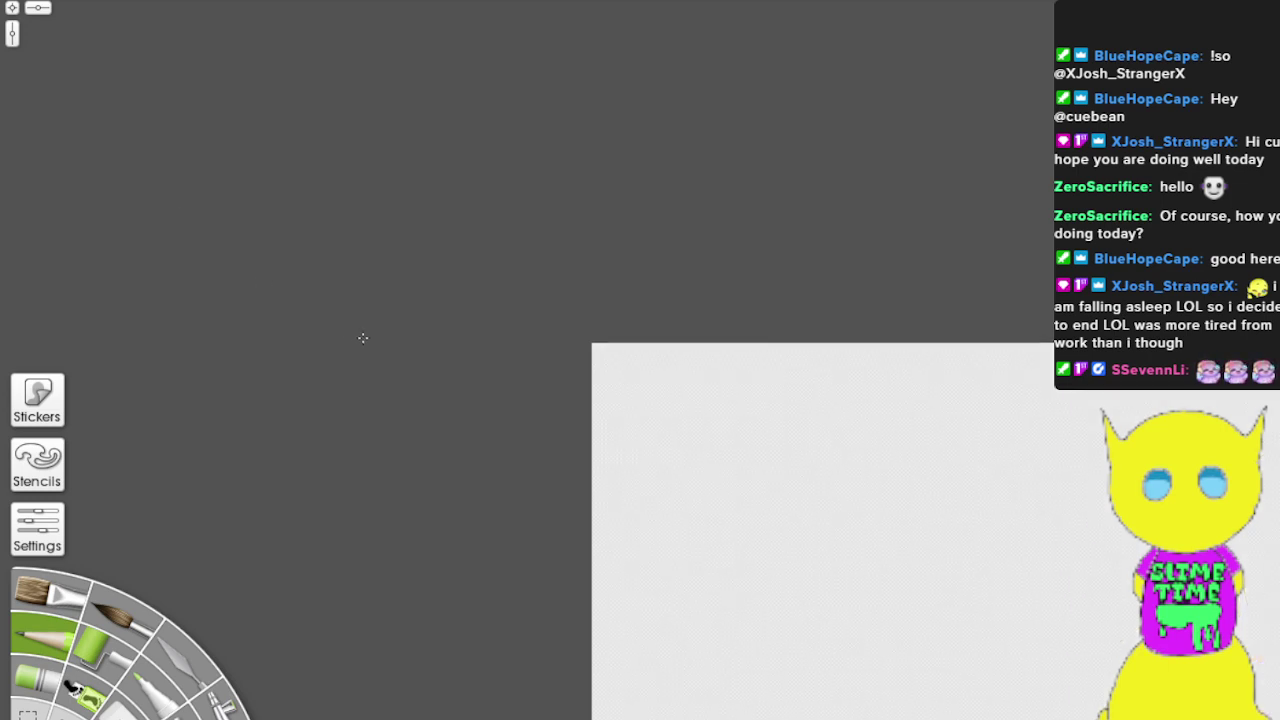
{"action": "scroll", "coordinate": [650, 359], "scroll_direction": "up", "scroll_amount": 2}
{"action": "scroll", "coordinate": [650, 359], "scroll_direction": "down", "scroll_amount": 3}
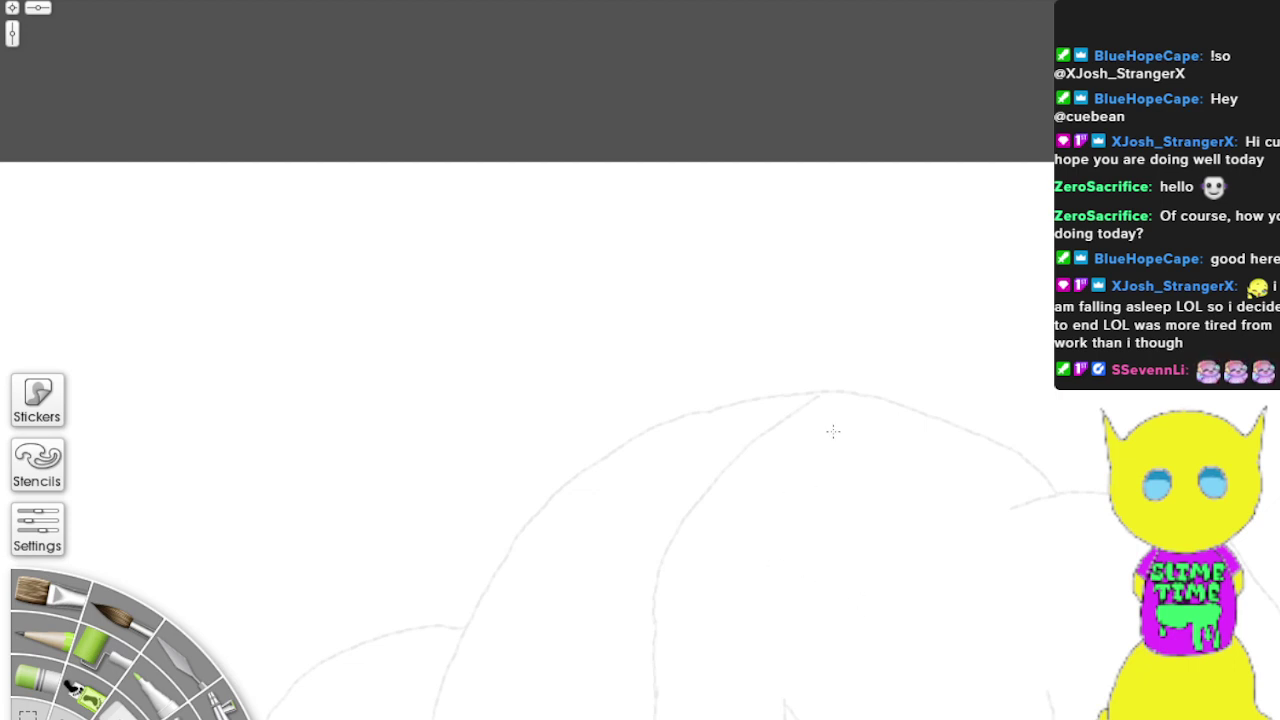
{"action": "scroll", "coordinate": [820, 445], "scroll_direction": "up", "scroll_amount": 2}
{"action": "scroll", "coordinate": [820, 445], "scroll_direction": "up", "scroll_amount": 3}
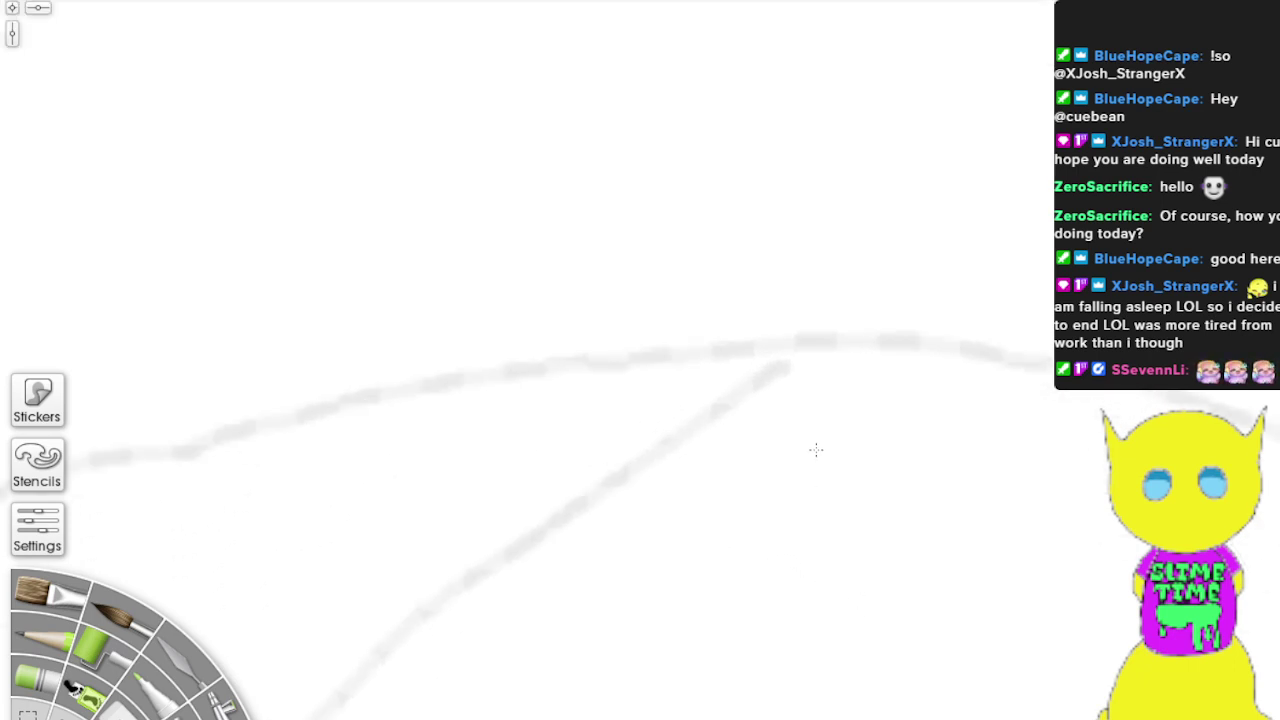
{"action": "scroll", "coordinate": [816, 450], "scroll_direction": "up", "scroll_amount": 2}
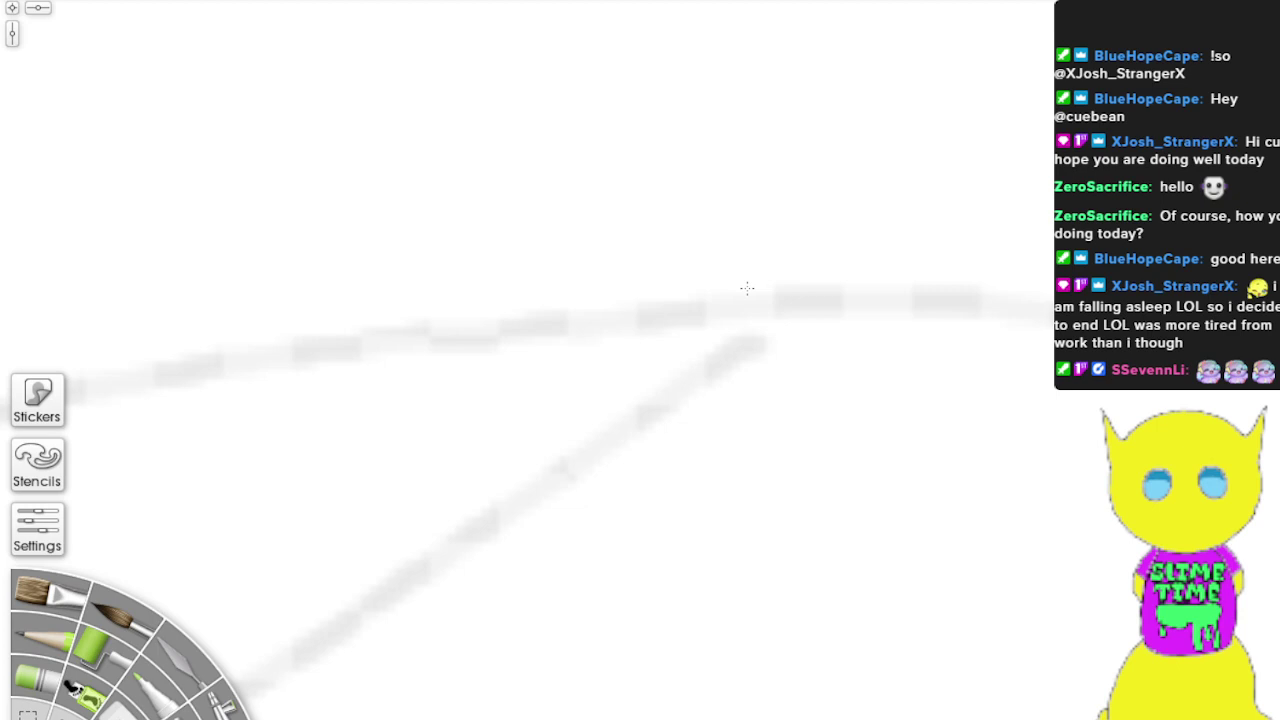
Step: Hide the grey reference line art and check the bare white canvas for stray marks
{"action": "key", "text": "ctrl+z"}
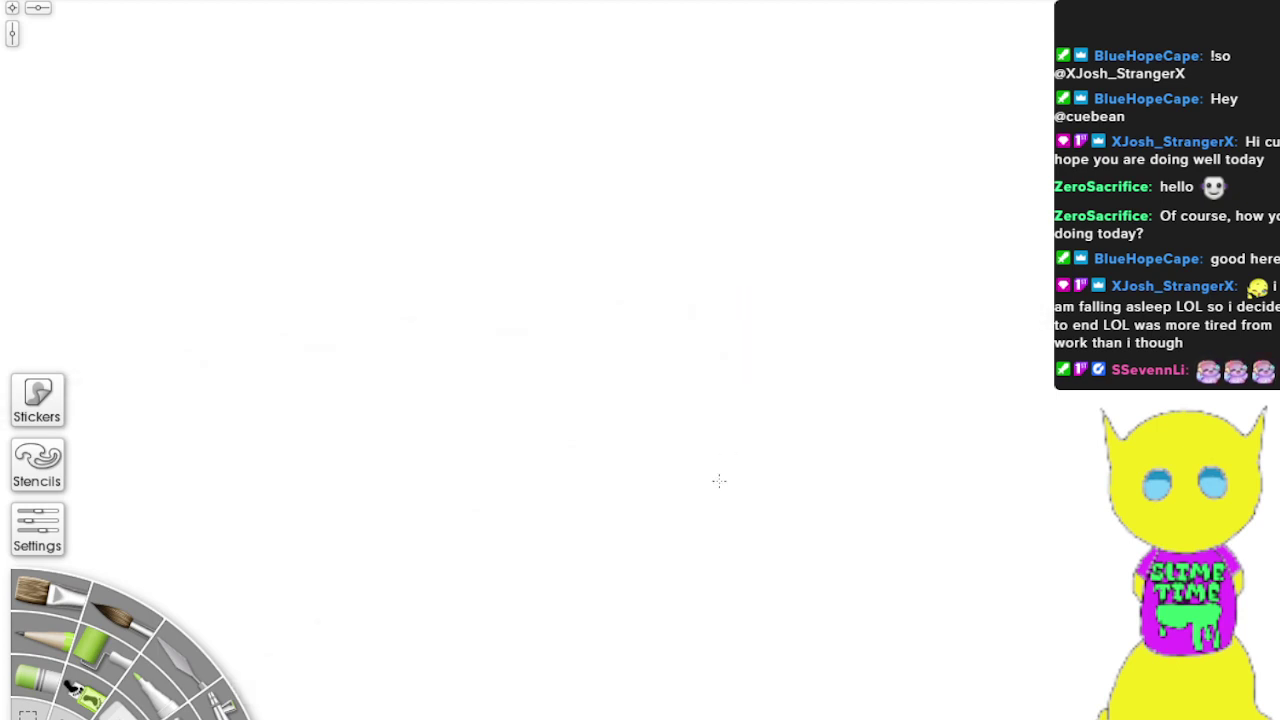
{"action": "scroll", "coordinate": [719, 480], "scroll_direction": "down", "scroll_amount": 5}
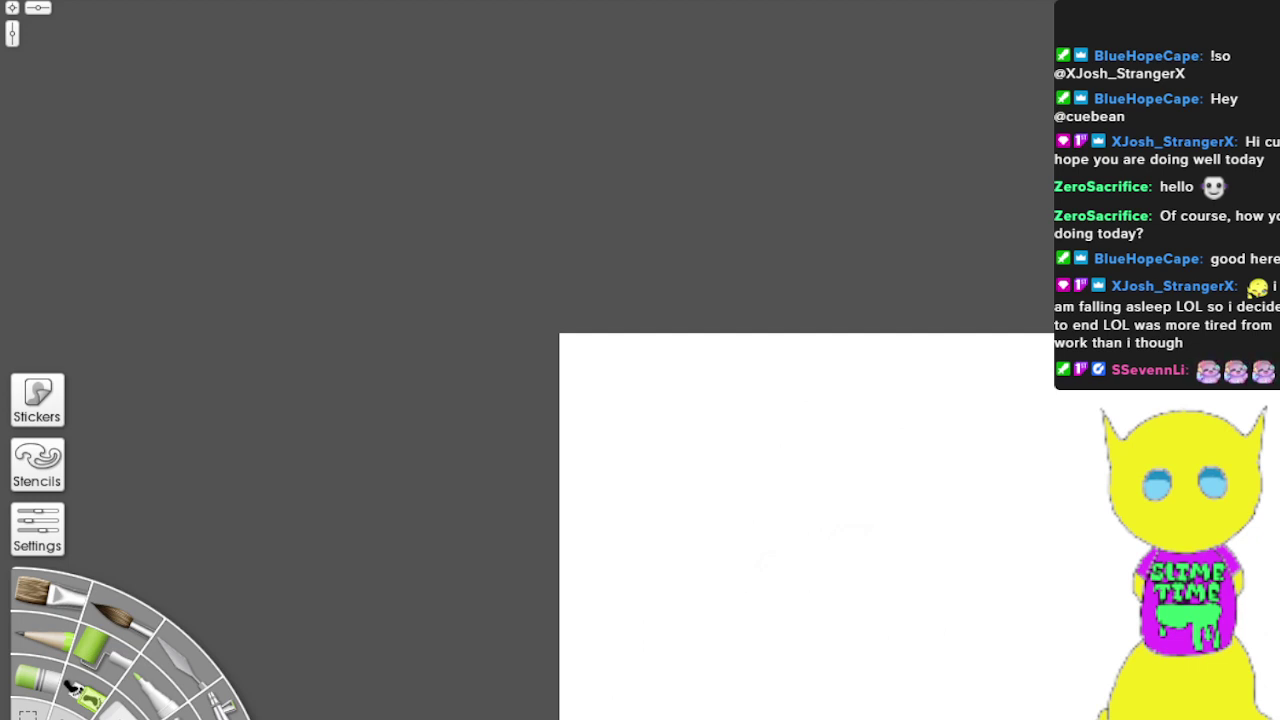
{"action": "mouse_move", "coordinate": [636, 558]}
{"action": "left_mouse_down"}
{"action": "mouse_move", "coordinate": [643, 481]}
{"action": "mouse_move", "coordinate": [291, 100]}
{"action": "mouse_move", "coordinate": [340, 46]}
{"action": "left_mouse_up"}
{"action": "left_click_drag", "start_coordinate": [546, 389], "coordinate": [609, 389]}
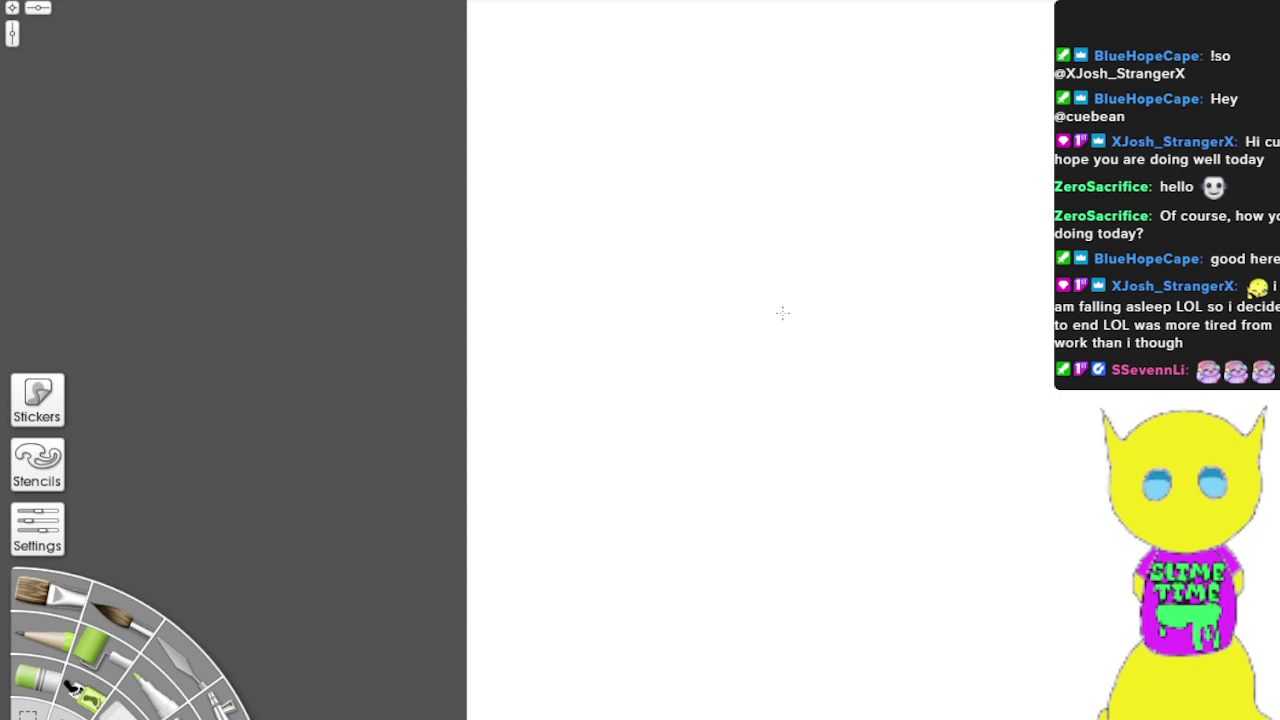
{"action": "left_click_drag", "start_coordinate": [711, 109], "coordinate": [658, 560]}
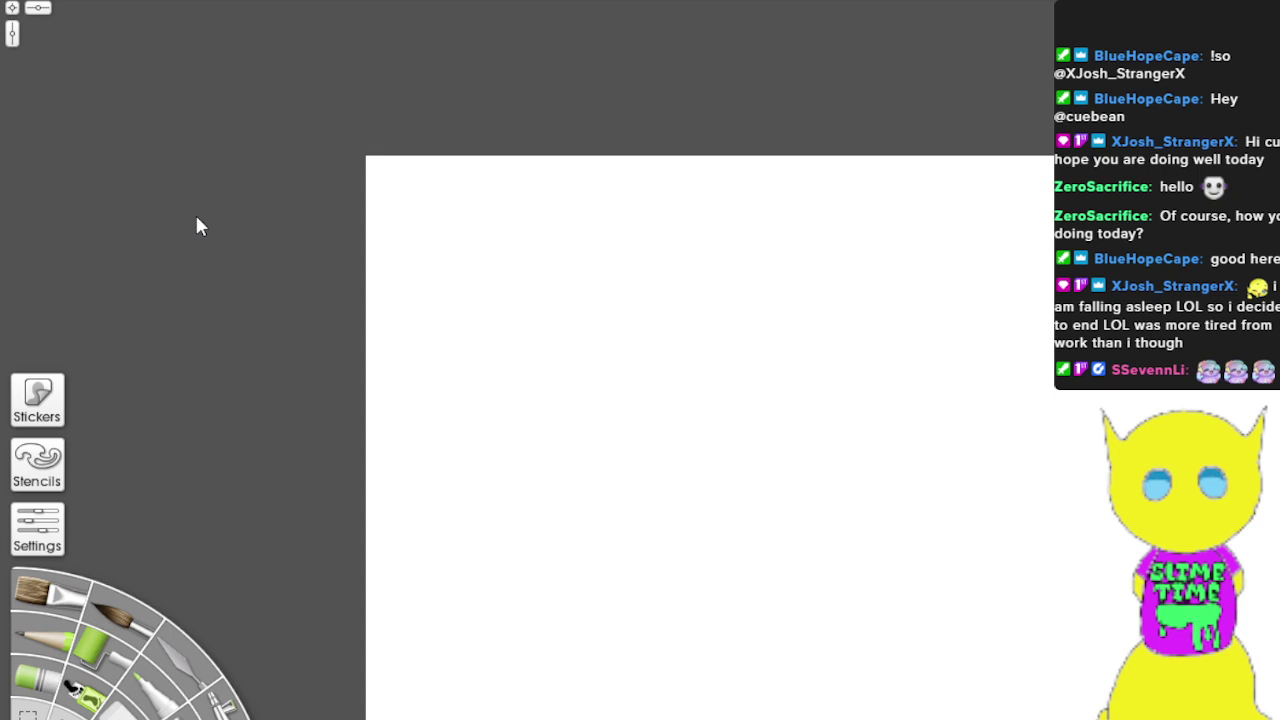
Step: Bring back the reference line art on the white background and restore its pale yellow tint
{"action": "key", "text": "ctrl+z"}
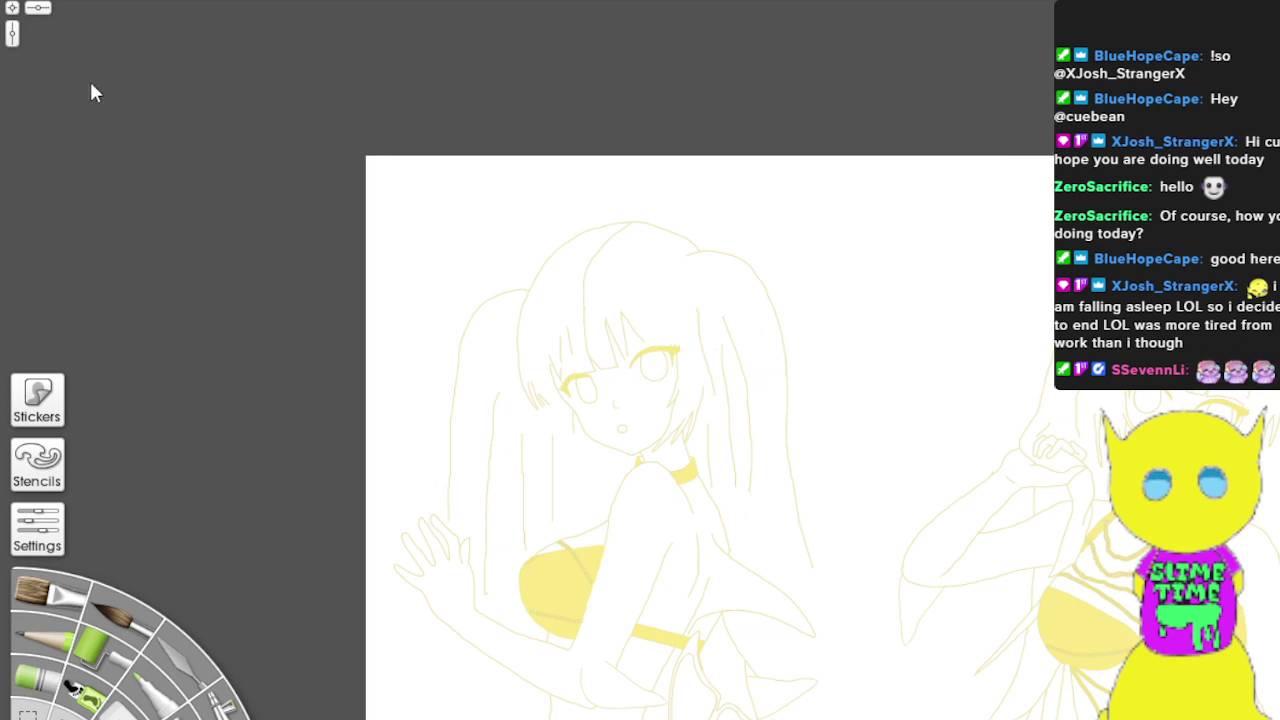
{"action": "key", "text": "ctrl+z"}
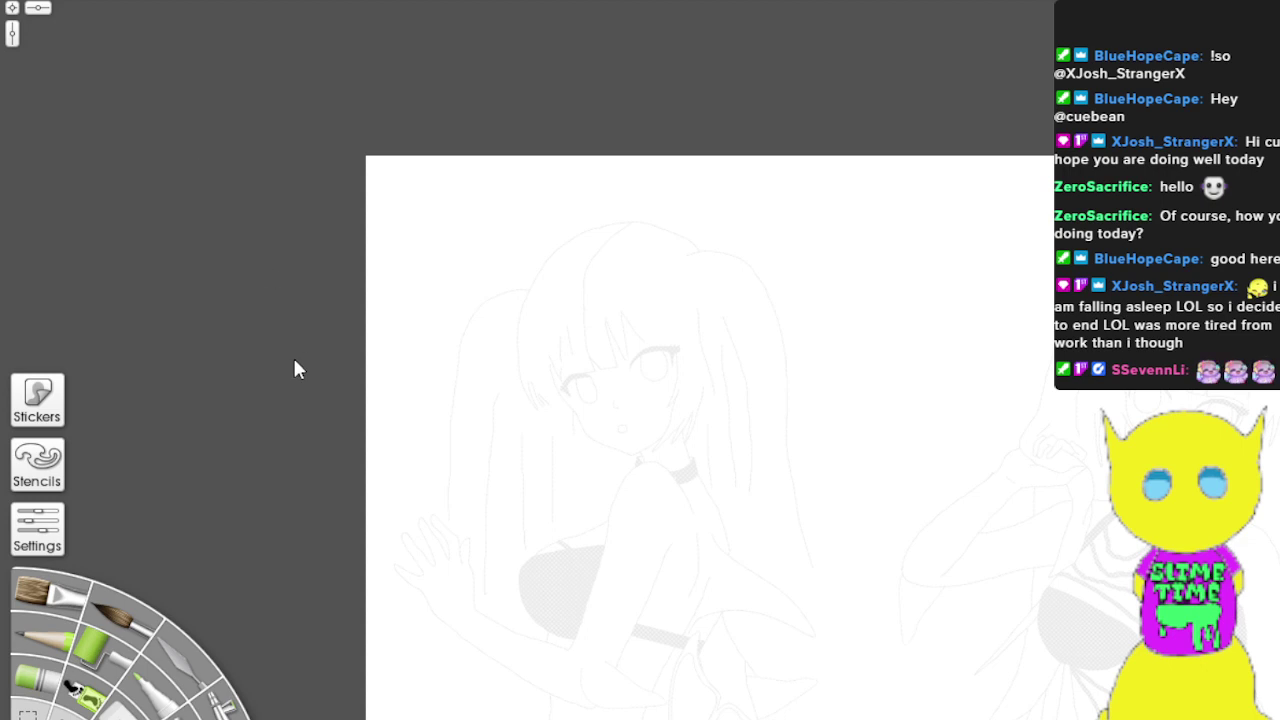
{"action": "key", "text": "ctrl+z"}
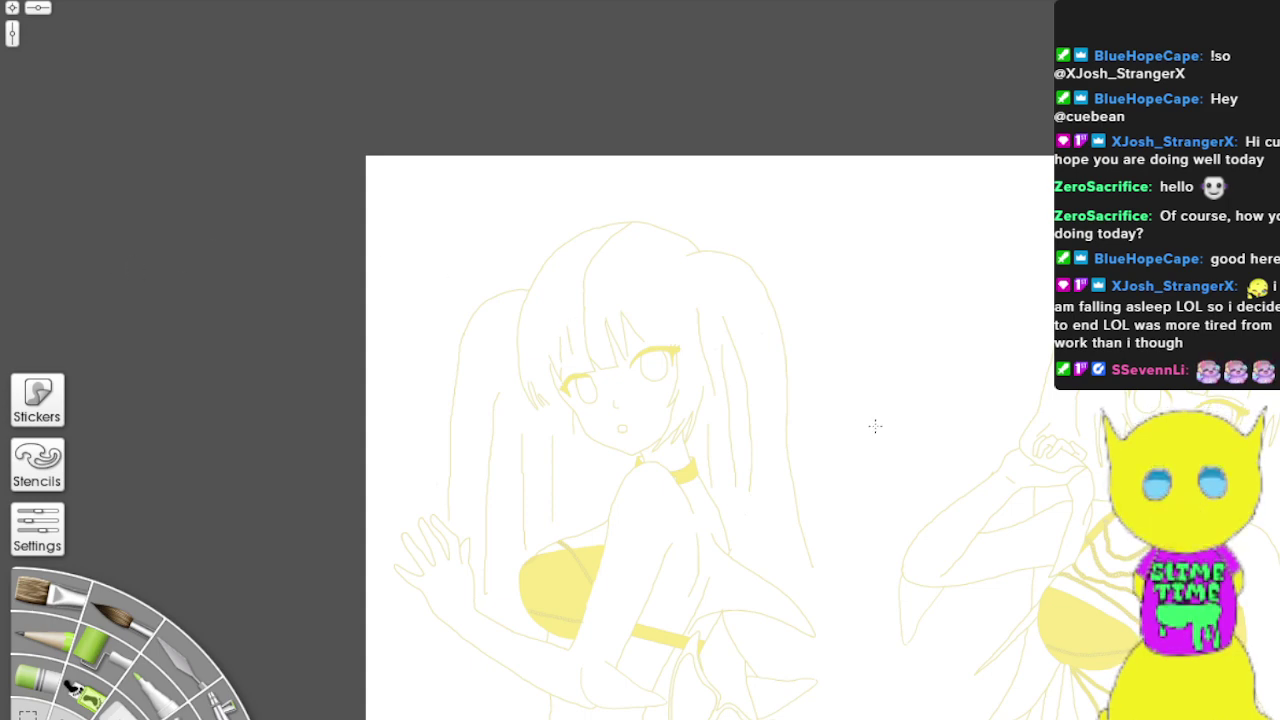
Step: Trace the crown outline rightward from its peak on the left figure, and check the pencil strokes with the reference hidden
{"action": "scroll", "coordinate": [875, 426], "scroll_direction": "up", "scroll_amount": 2}
{"action": "scroll", "coordinate": [875, 426], "scroll_direction": "up", "scroll_amount": 4}
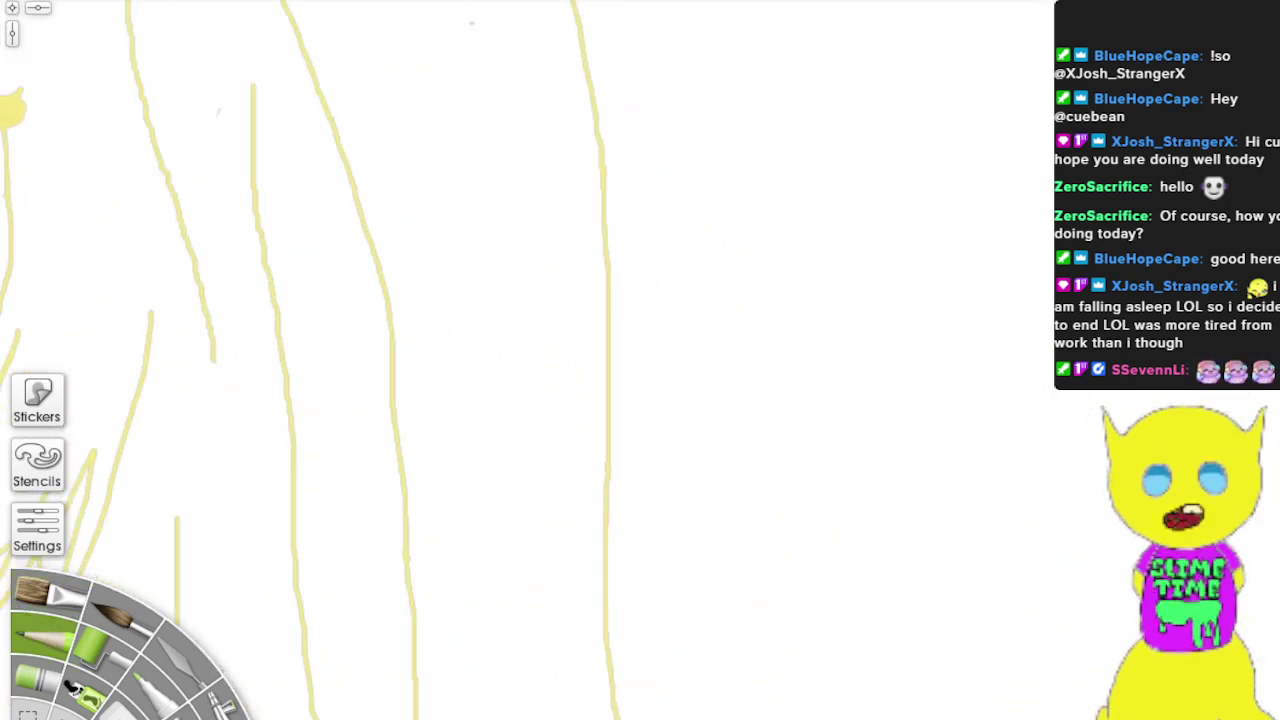
{"action": "scroll", "coordinate": [823, 399], "scroll_direction": "up", "scroll_amount": 2}
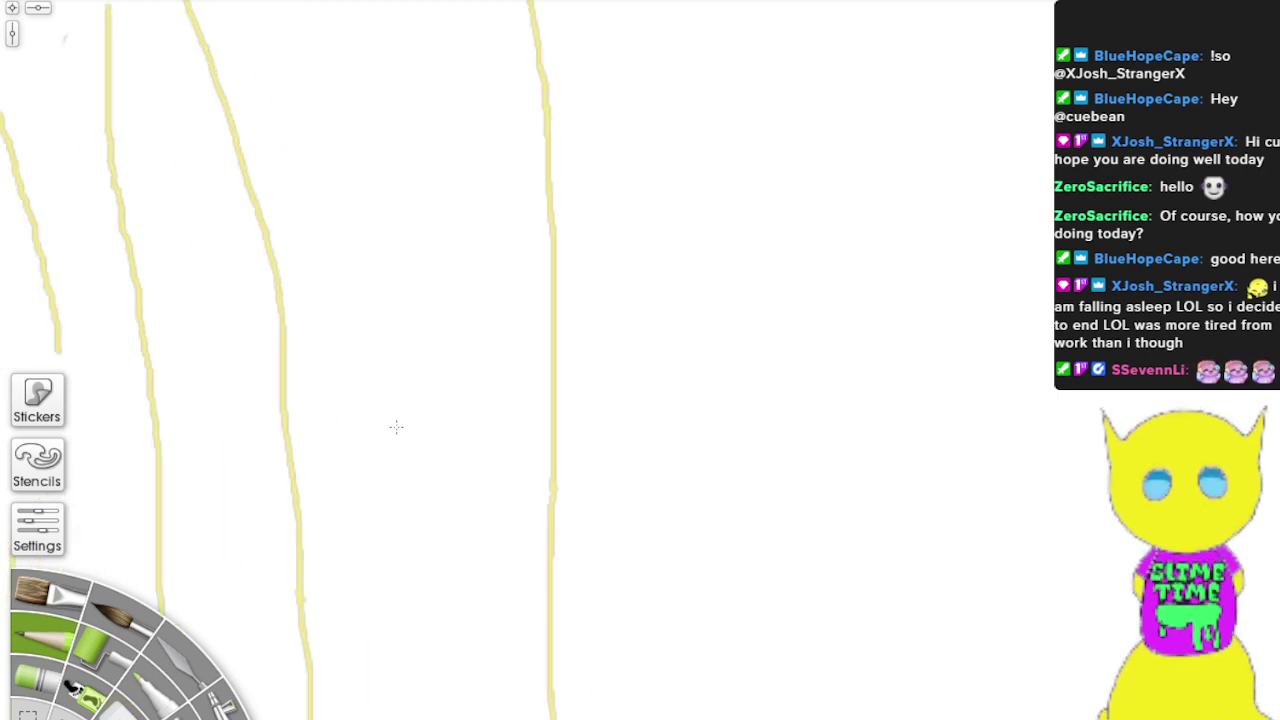
{"action": "left_click_drag", "start_coordinate": [397, 426], "coordinate": [940, 608]}
{"action": "left_click_drag", "start_coordinate": [480, 320], "coordinate": [722, 601]}
{"action": "left_click_drag", "start_coordinate": [723, 186], "coordinate": [590, 687]}
{"action": "scroll", "coordinate": [466, 623], "scroll_direction": "up", "scroll_amount": 2}
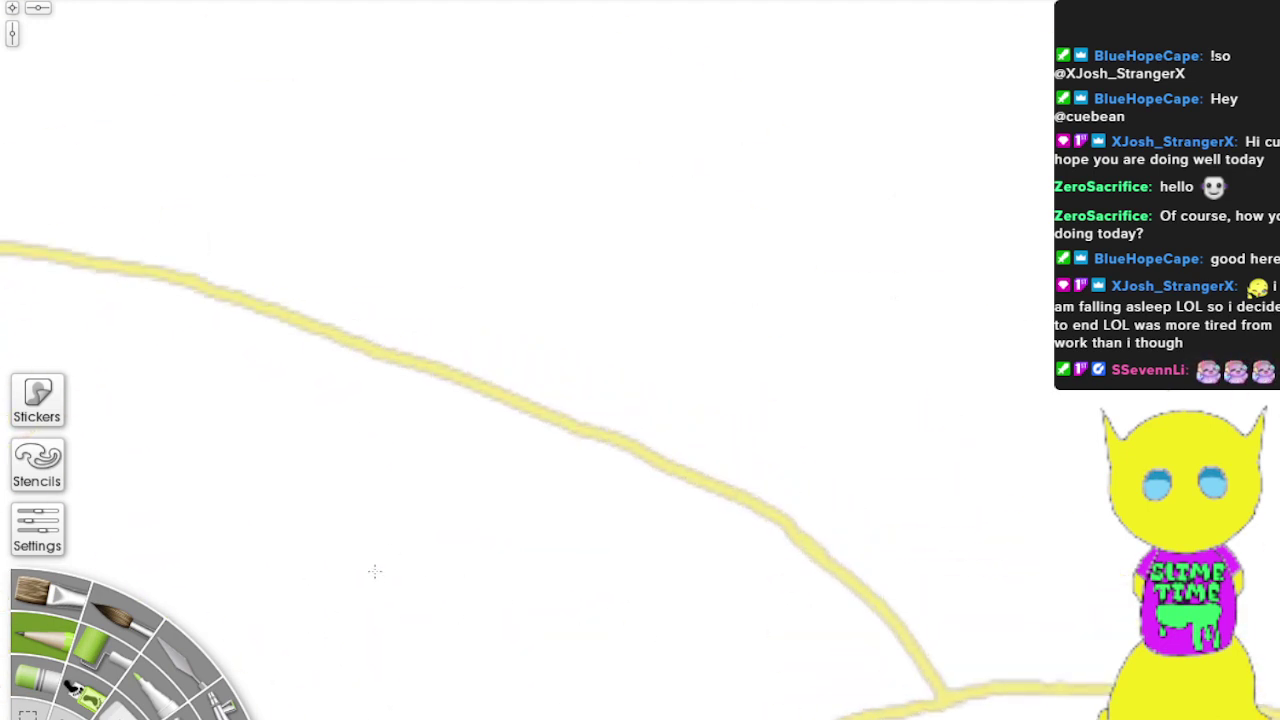
{"action": "left_click_drag", "start_coordinate": [374, 570], "coordinate": [947, 706]}
{"action": "left_click_drag", "start_coordinate": [777, 655], "coordinate": [971, 621]}
{"action": "scroll", "coordinate": [791, 551], "scroll_direction": "up", "scroll_amount": 3}
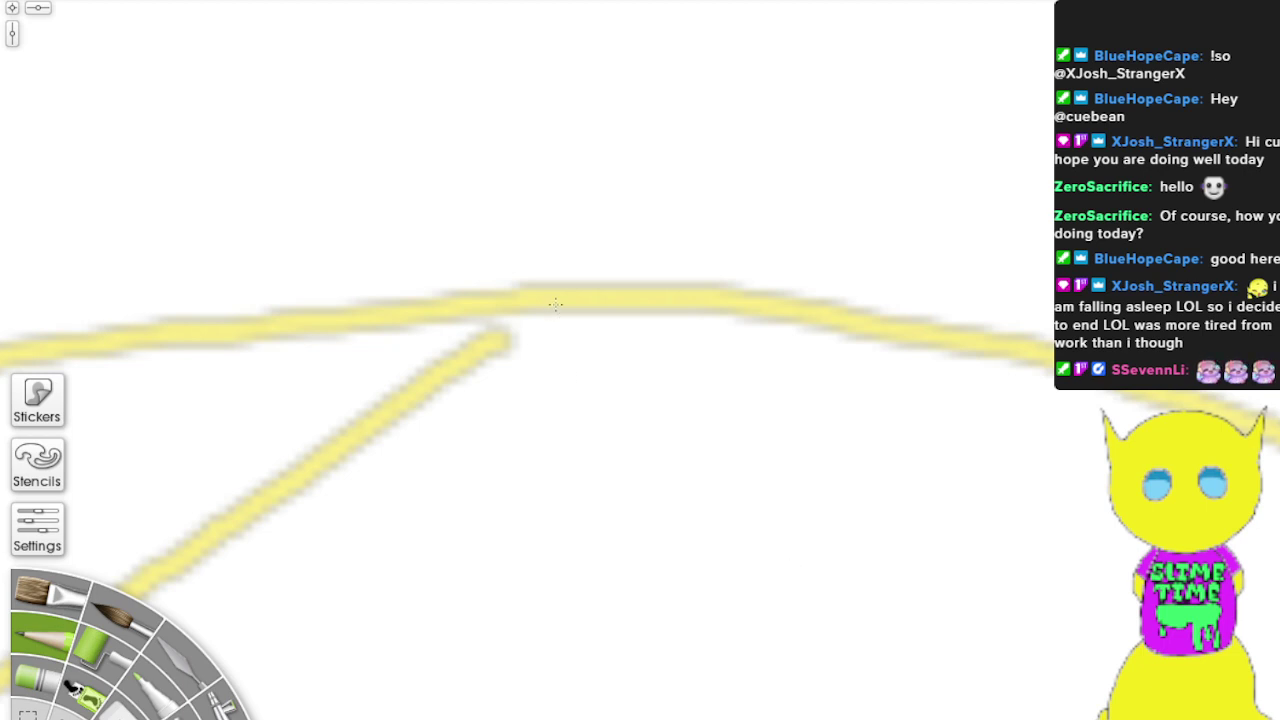
{"action": "mouse_move", "coordinate": [556, 298]}
{"action": "left_mouse_down"}
{"action": "mouse_move", "coordinate": [775, 303]}
{"action": "mouse_move", "coordinate": [1046, 352]}
{"action": "left_mouse_up"}
{"action": "left_click_drag", "start_coordinate": [1178, 397], "coordinate": [1279, 438]}
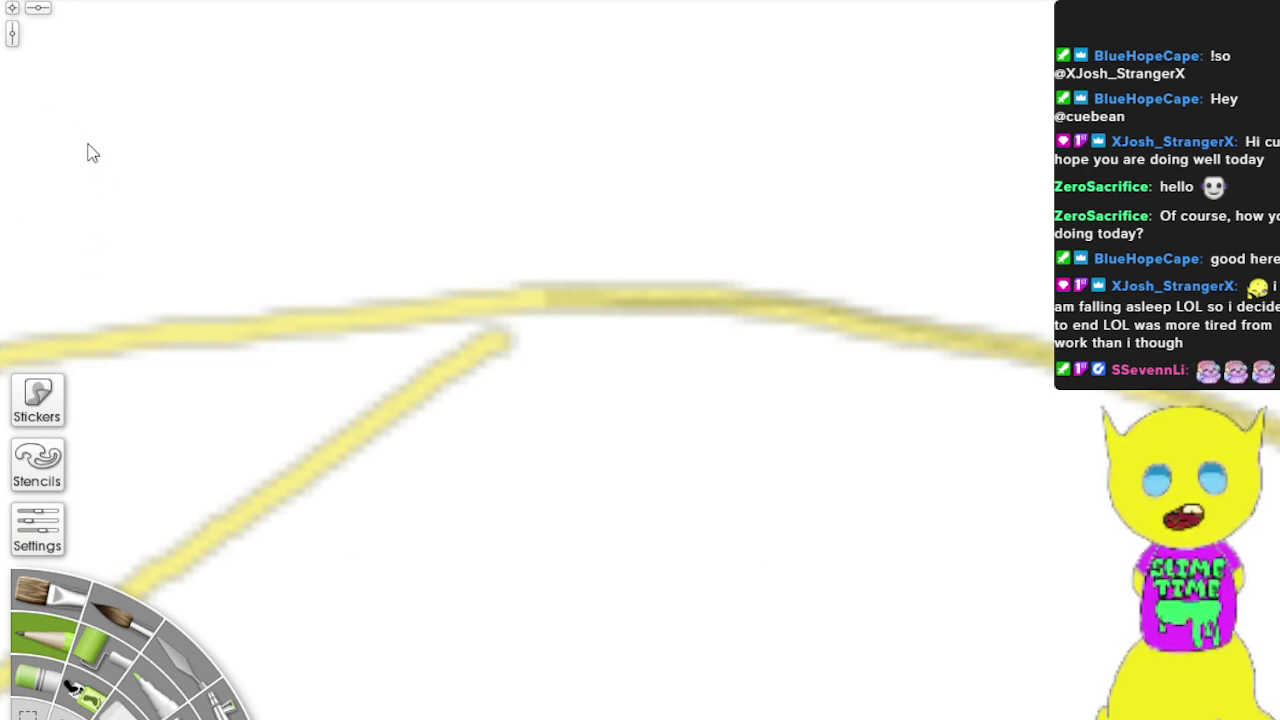
{"action": "key", "text": "ctrl+z"}
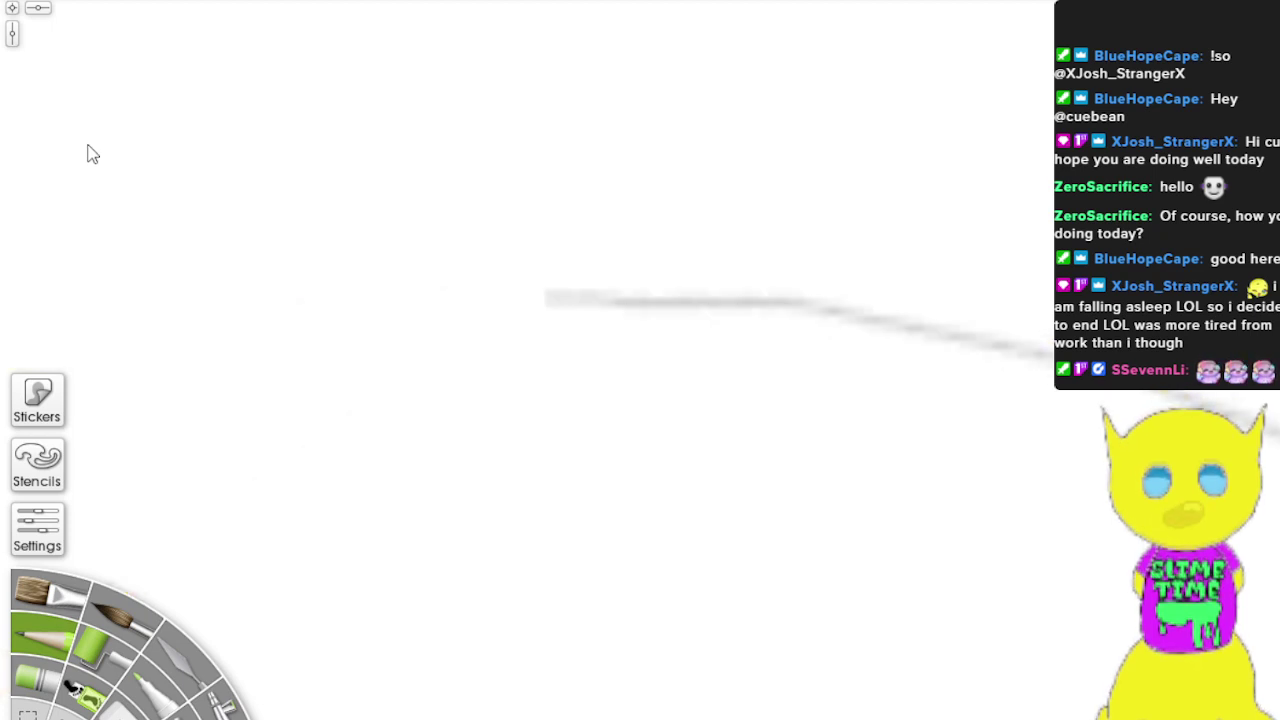
{"action": "key", "text": "ctrl+y"}
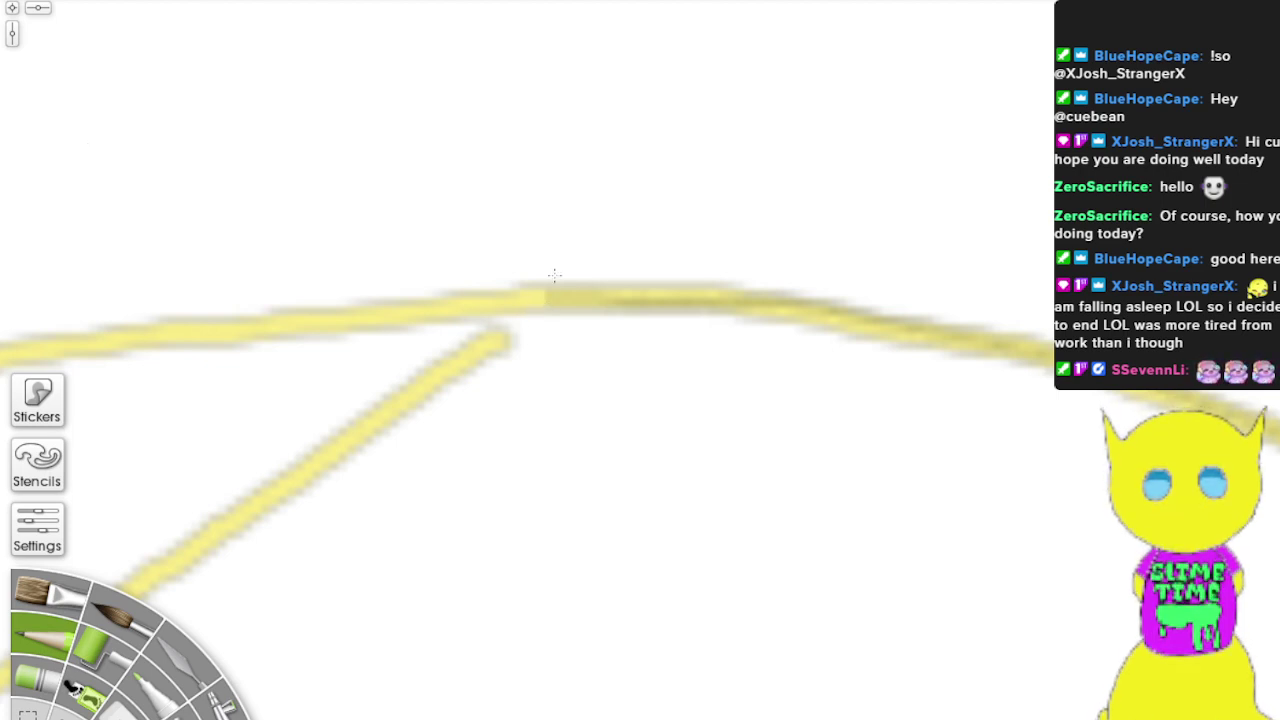
Step: Pencil the upper hair parting down from the crown's peak, plus the short stretch of crown outline just left of the peak
{"action": "mouse_move", "coordinate": [550, 295]}
{"action": "left_mouse_down"}
{"action": "mouse_move", "coordinate": [512, 316]}
{"action": "mouse_move", "coordinate": [269, 477]}
{"action": "left_mouse_up"}
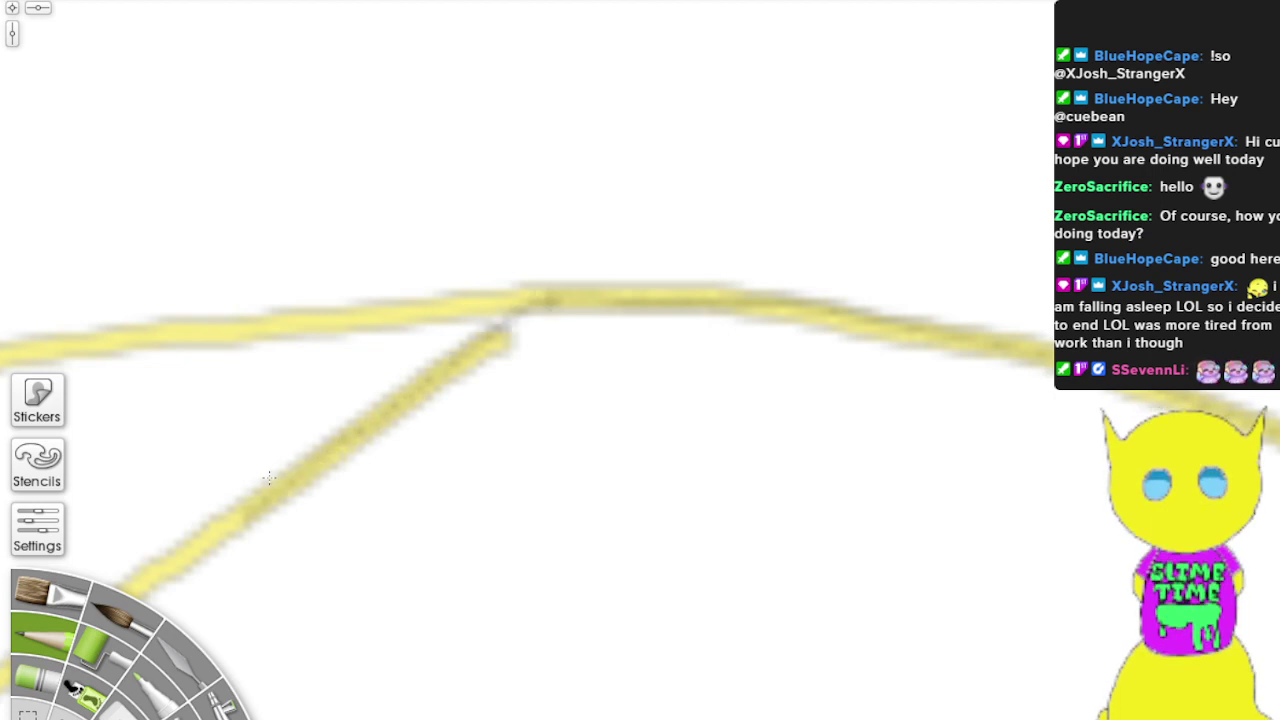
{"action": "mouse_move", "coordinate": [5, 360]}
{"action": "left_mouse_down"}
{"action": "mouse_move", "coordinate": [86, 338]}
{"action": "mouse_move", "coordinate": [541, 300]}
{"action": "mouse_move", "coordinate": [600, 278]}
{"action": "left_mouse_up"}
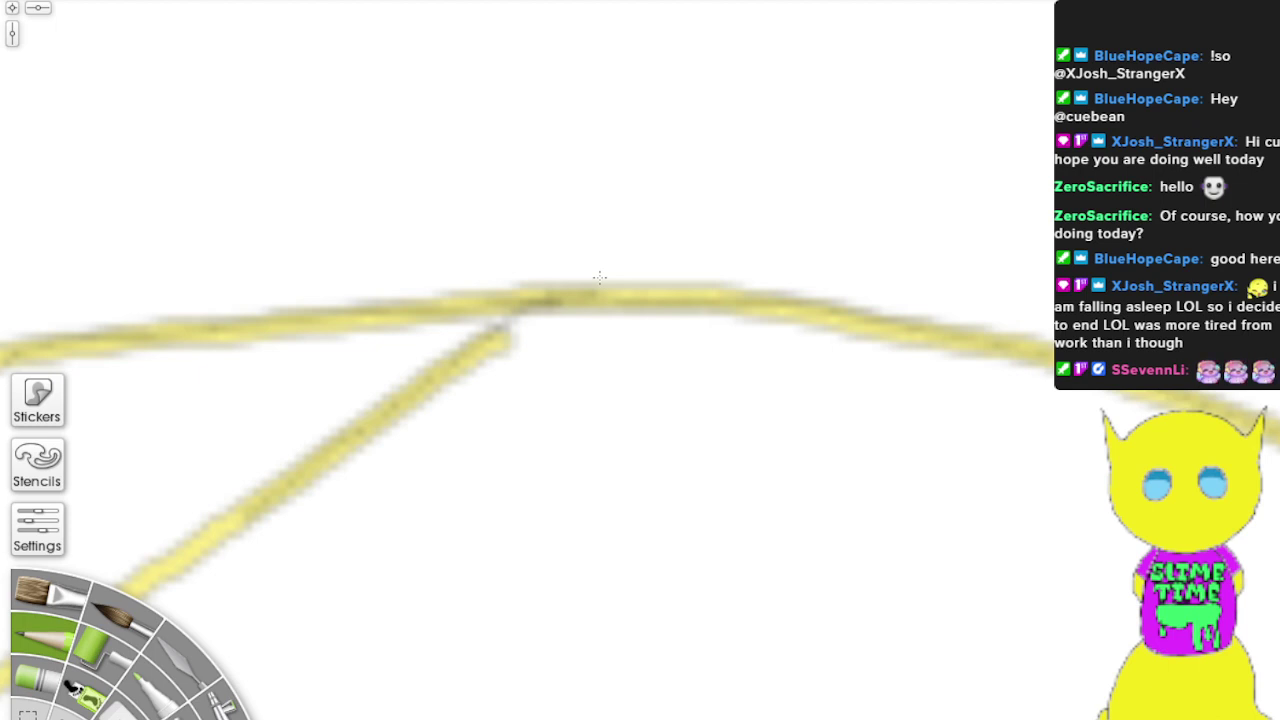
{"action": "mouse_move", "coordinate": [580, 583]}
{"action": "left_mouse_down"}
{"action": "mouse_move", "coordinate": [870, 10]}
{"action": "mouse_move", "coordinate": [1279, 261]}
{"action": "mouse_move", "coordinate": [1279, 416]}
{"action": "left_mouse_up"}
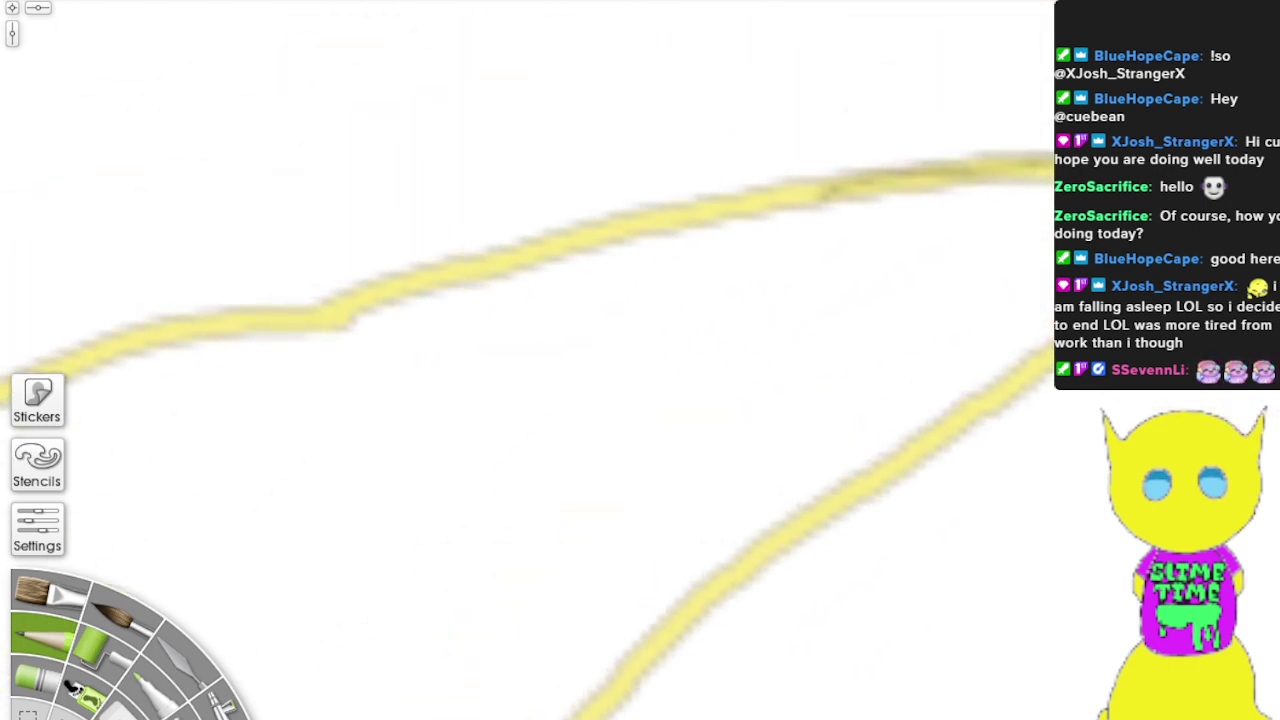
{"action": "left_click_drag", "start_coordinate": [875, 170], "coordinate": [905, 122]}
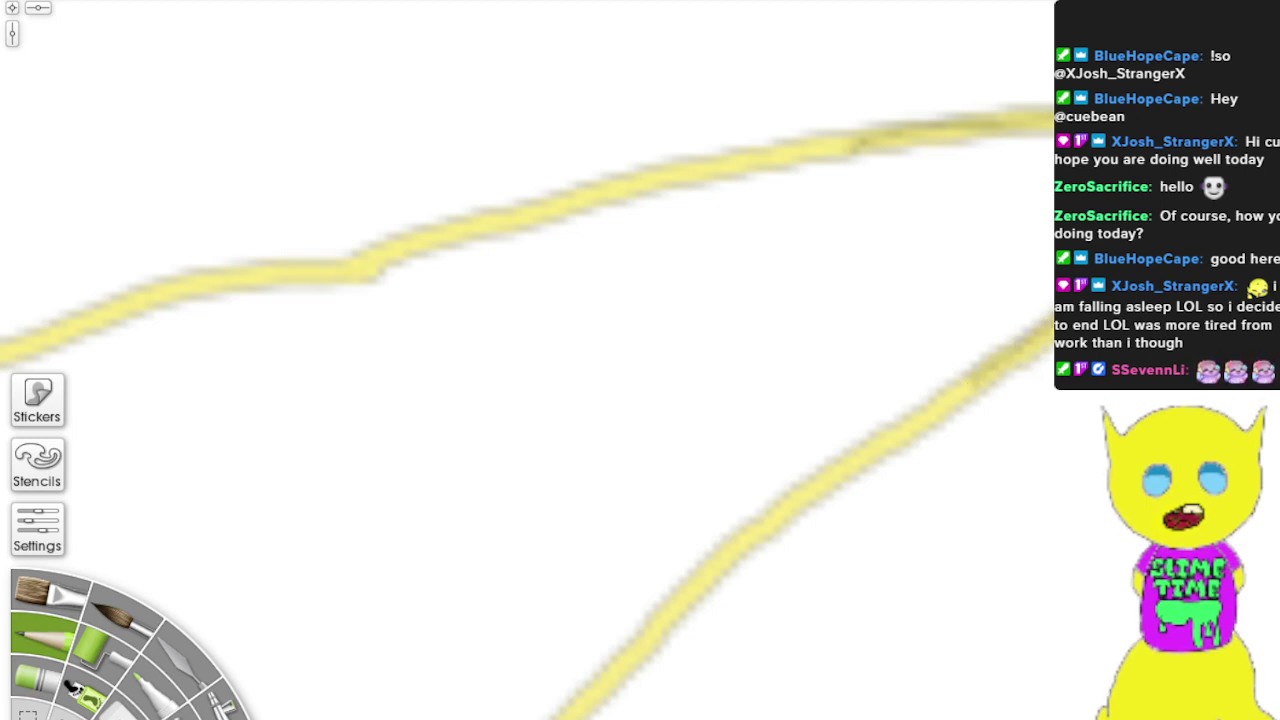
{"action": "left_click_drag", "start_coordinate": [1048, 298], "coordinate": [925, 385]}
{"action": "left_click_drag", "start_coordinate": [1050, 332], "coordinate": [878, 456]}
{"action": "left_click_drag", "start_coordinate": [1026, 358], "coordinate": [828, 506]}
{"action": "left_click_drag", "start_coordinate": [934, 370], "coordinate": [858, 440]}
{"action": "scroll", "coordinate": [830, 420], "scroll_direction": "down", "scroll_amount": 1}
{"action": "mouse_move", "coordinate": [938, 408]}
{"action": "left_mouse_down"}
{"action": "mouse_move", "coordinate": [764, 530]}
{"action": "mouse_move", "coordinate": [548, 716]}
{"action": "left_mouse_up"}
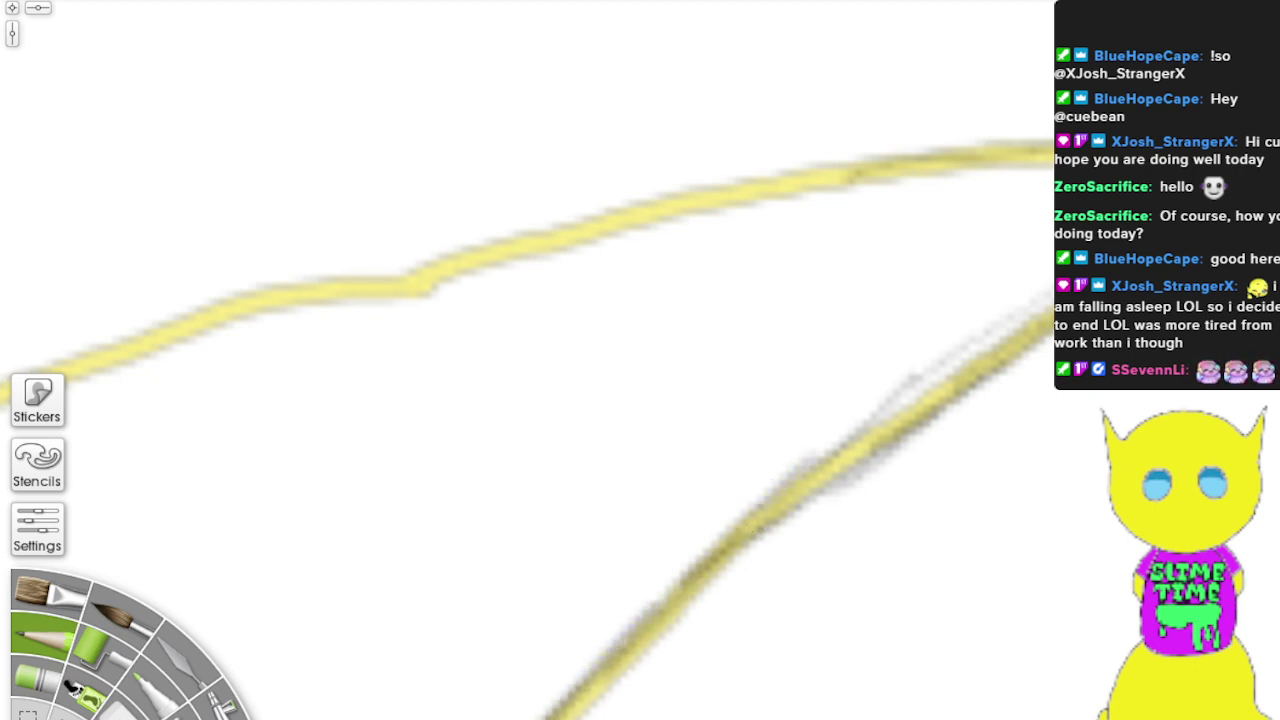
Step: Trace the crown outline left of the peak with overlapping pencil strokes, smoothing over the small kink in the reference line
{"action": "mouse_move", "coordinate": [1050, 150]}
{"action": "left_mouse_down"}
{"action": "mouse_move", "coordinate": [575, 235]}
{"action": "mouse_move", "coordinate": [490, 232]}
{"action": "left_mouse_up"}
{"action": "mouse_move", "coordinate": [828, 138]}
{"action": "left_mouse_down"}
{"action": "mouse_move", "coordinate": [562, 196]}
{"action": "mouse_move", "coordinate": [366, 256]}
{"action": "mouse_move", "coordinate": [472, 234]}
{"action": "mouse_move", "coordinate": [402, 274]}
{"action": "left_mouse_up"}
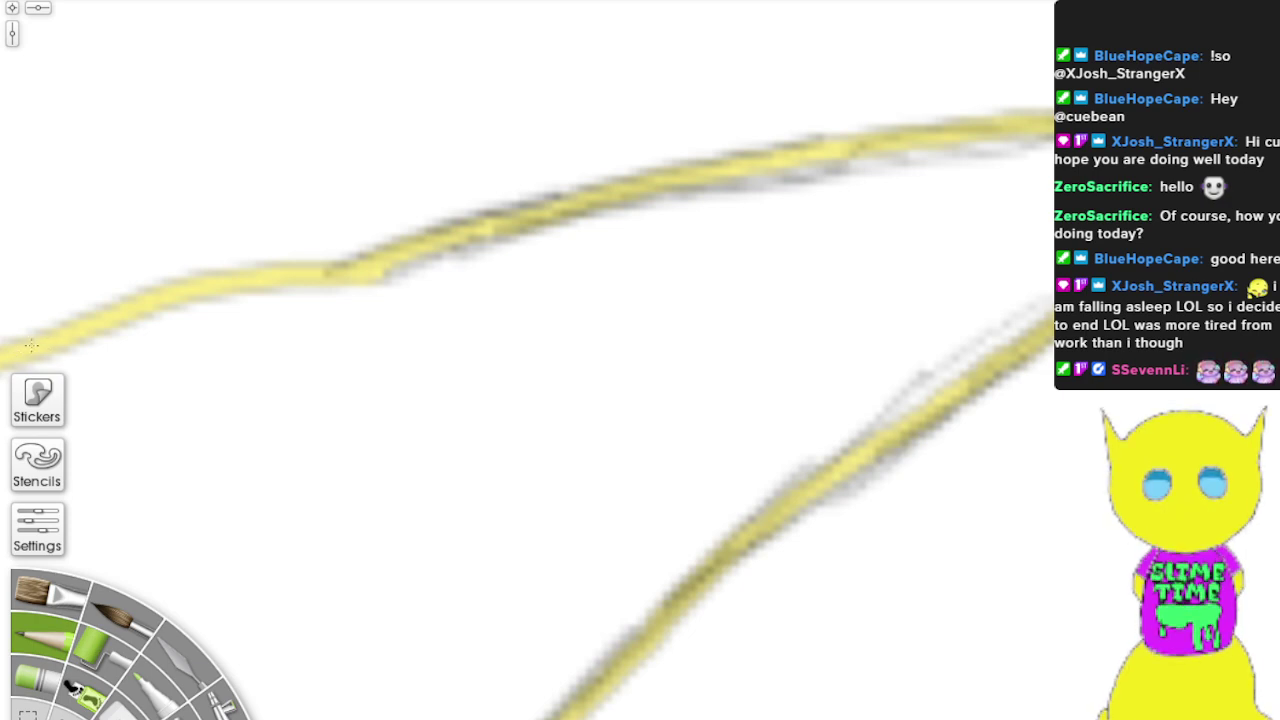
{"action": "left_click_drag", "start_coordinate": [31, 345], "coordinate": [460, 205]}
{"action": "mouse_move", "coordinate": [8, 358]}
{"action": "left_mouse_down"}
{"action": "mouse_move", "coordinate": [246, 282]}
{"action": "mouse_move", "coordinate": [176, 295]}
{"action": "mouse_move", "coordinate": [358, 259]}
{"action": "mouse_move", "coordinate": [209, 299]}
{"action": "mouse_move", "coordinate": [481, 213]}
{"action": "mouse_move", "coordinate": [459, 243]}
{"action": "mouse_move", "coordinate": [779, 151]}
{"action": "mouse_move", "coordinate": [746, 182]}
{"action": "mouse_move", "coordinate": [1052, 120]}
{"action": "left_mouse_up"}
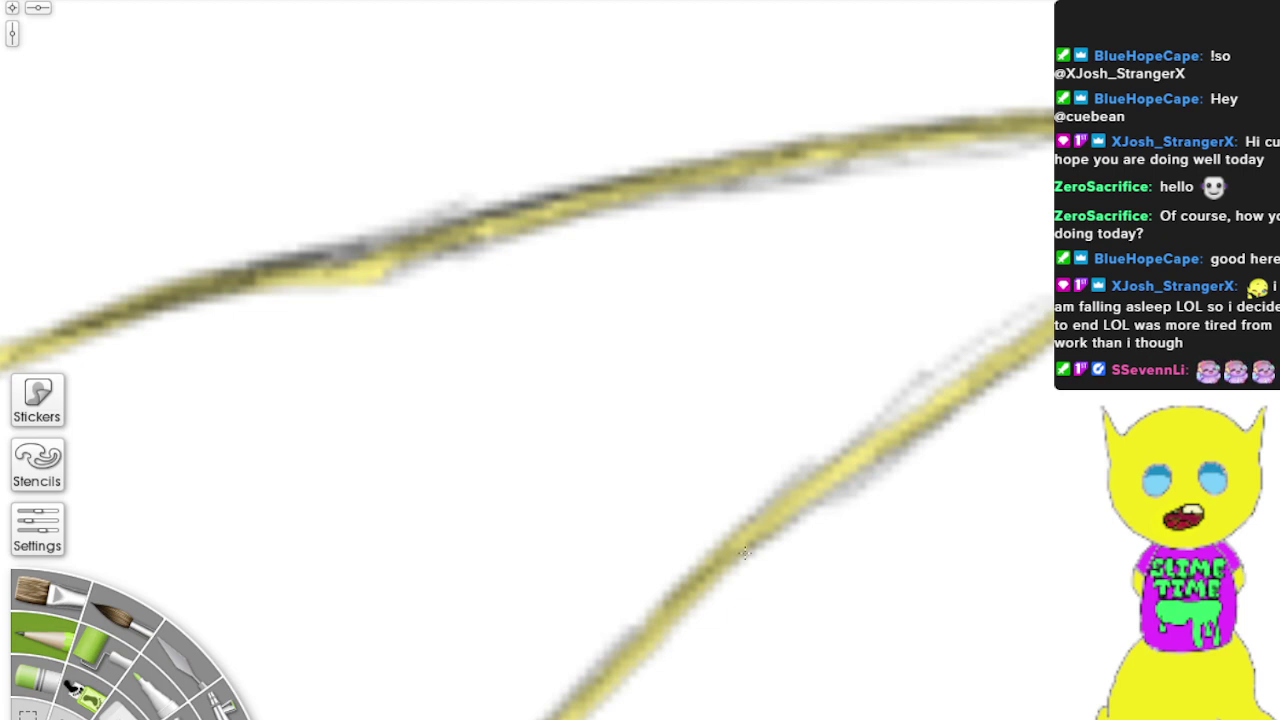
Step: Darken the upper part of the hair parting with repeated pencil strokes along the reference line
{"action": "left_click_drag", "start_coordinate": [602, 686], "coordinate": [934, 383]}
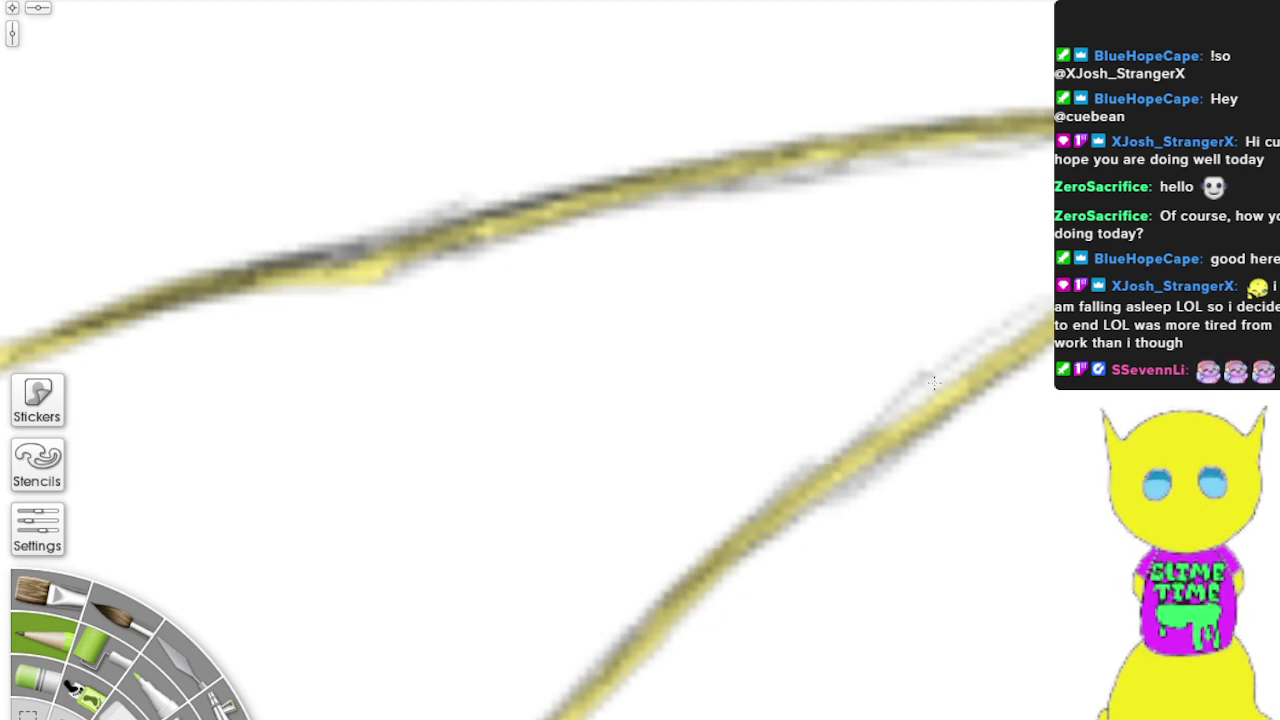
{"action": "mouse_move", "coordinate": [866, 462]}
{"action": "left_mouse_down"}
{"action": "mouse_move", "coordinate": [1050, 322]}
{"action": "mouse_move", "coordinate": [1006, 370]}
{"action": "left_mouse_up"}
{"action": "mouse_move", "coordinate": [1050, 318]}
{"action": "left_mouse_down"}
{"action": "mouse_move", "coordinate": [890, 452]}
{"action": "mouse_move", "coordinate": [822, 472]}
{"action": "left_mouse_up"}
{"action": "left_click_drag", "start_coordinate": [1050, 292], "coordinate": [800, 528]}
{"action": "left_click_drag", "start_coordinate": [1050, 296], "coordinate": [817, 510]}
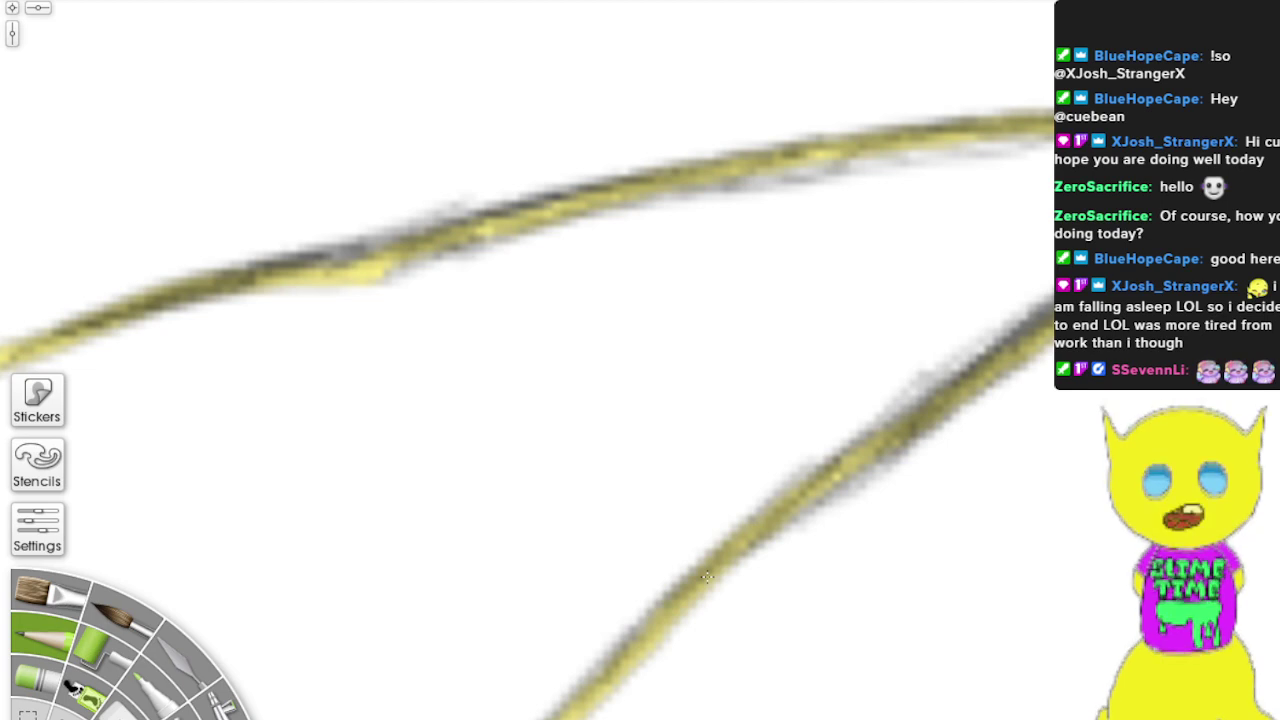
Step: Trace the right side of the crown outline down to where the right pigtail begins
{"action": "scroll", "coordinate": [825, 404], "scroll_direction": "down", "scroll_amount": 6}
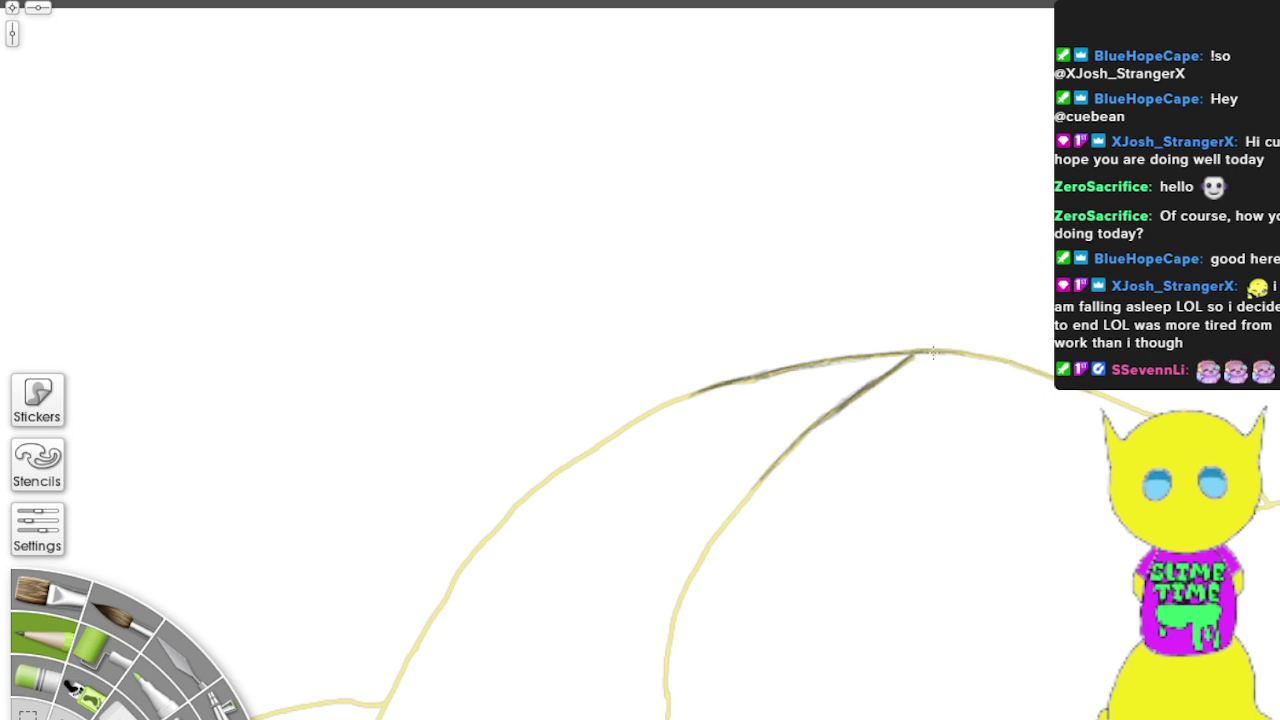
{"action": "mouse_move", "coordinate": [932, 352]}
{"action": "left_mouse_down"}
{"action": "mouse_move", "coordinate": [1130, 393]}
{"action": "mouse_move", "coordinate": [1160, 412]}
{"action": "left_mouse_up"}
{"action": "left_click_drag", "start_coordinate": [1022, 370], "coordinate": [1156, 416]}
{"action": "left_click_drag", "start_coordinate": [1084, 394], "coordinate": [1275, 512]}
Step: Sketch the crown's left outline from the peak down to the left pigtail's base, building it up with overlapping light strokes
{"action": "mouse_move", "coordinate": [954, 358]}
{"action": "left_mouse_down"}
{"action": "mouse_move", "coordinate": [1102, 402]}
{"action": "mouse_move", "coordinate": [958, 378]}
{"action": "mouse_move", "coordinate": [685, 398]}
{"action": "mouse_move", "coordinate": [540, 480]}
{"action": "mouse_move", "coordinate": [513, 515]}
{"action": "left_mouse_up"}
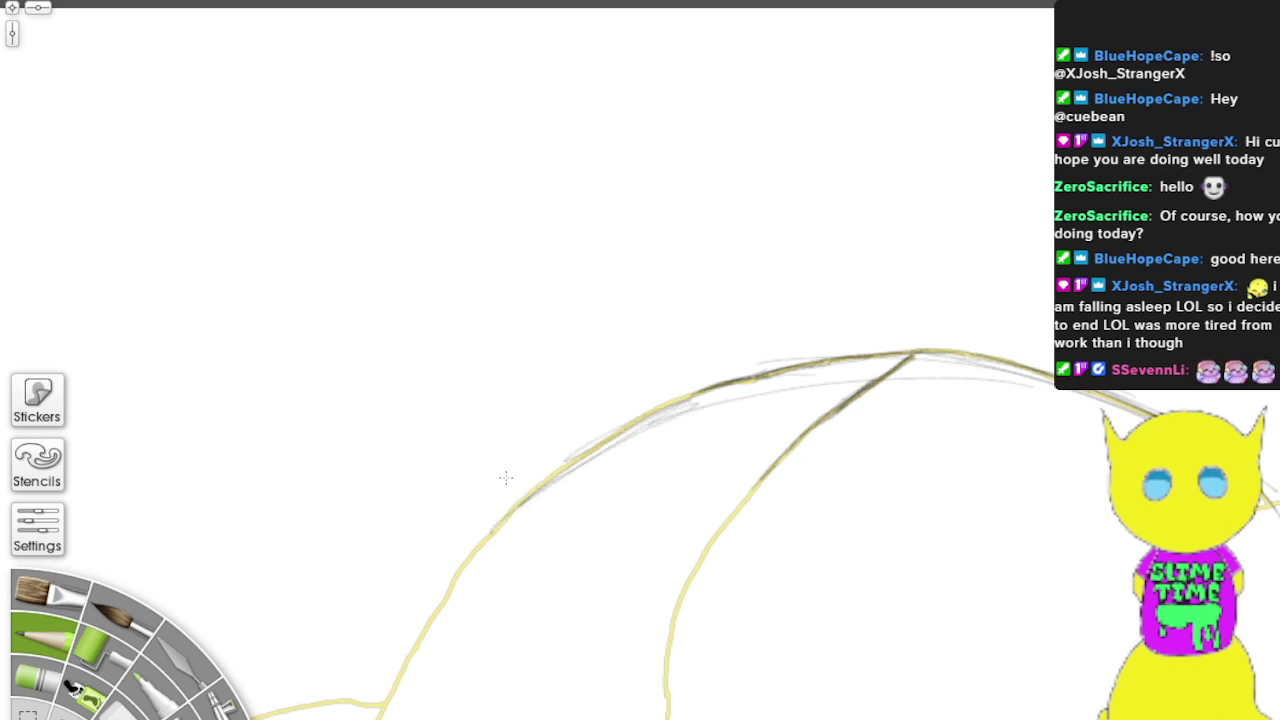
{"action": "left_click_drag", "start_coordinate": [387, 705], "coordinate": [536, 500]}
{"action": "left_click_drag", "start_coordinate": [418, 636], "coordinate": [642, 426]}
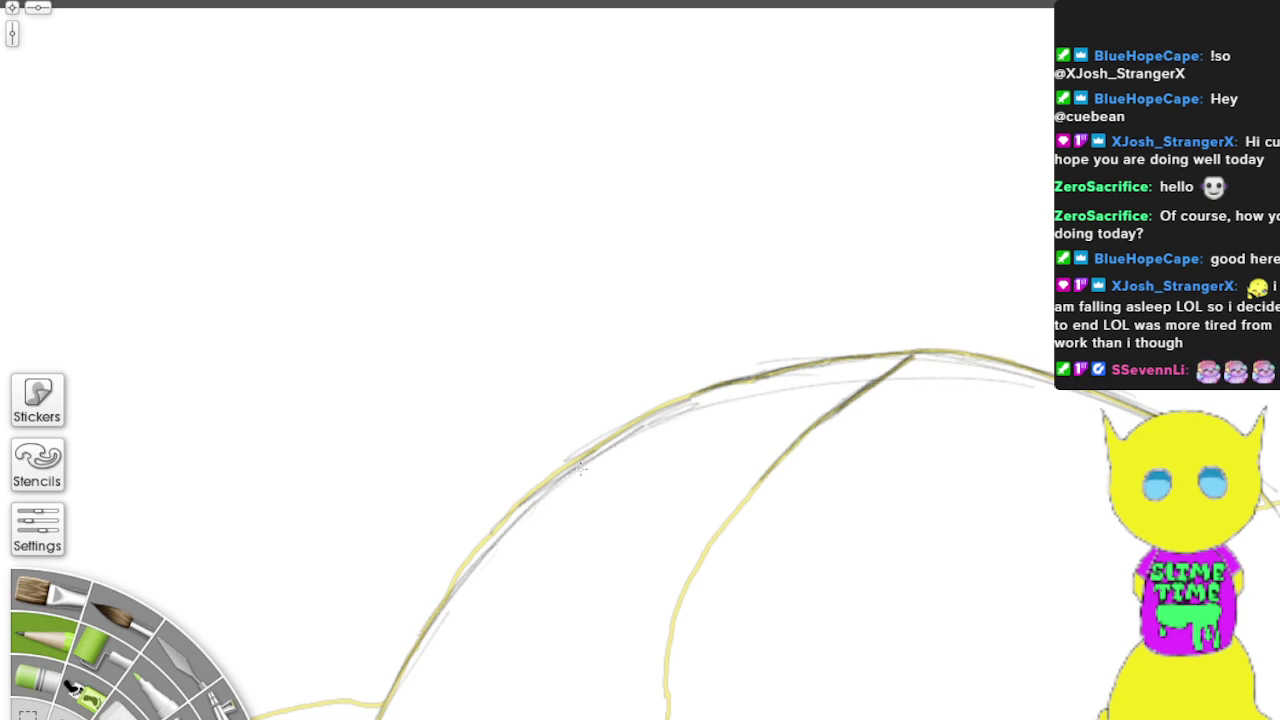
{"action": "left_click_drag", "start_coordinate": [472, 558], "coordinate": [684, 402]}
{"action": "mouse_move", "coordinate": [530, 494]}
{"action": "left_mouse_down"}
{"action": "mouse_move", "coordinate": [765, 375]}
{"action": "mouse_move", "coordinate": [439, 589]}
{"action": "mouse_move", "coordinate": [545, 497]}
{"action": "mouse_move", "coordinate": [384, 714]}
{"action": "left_mouse_up"}
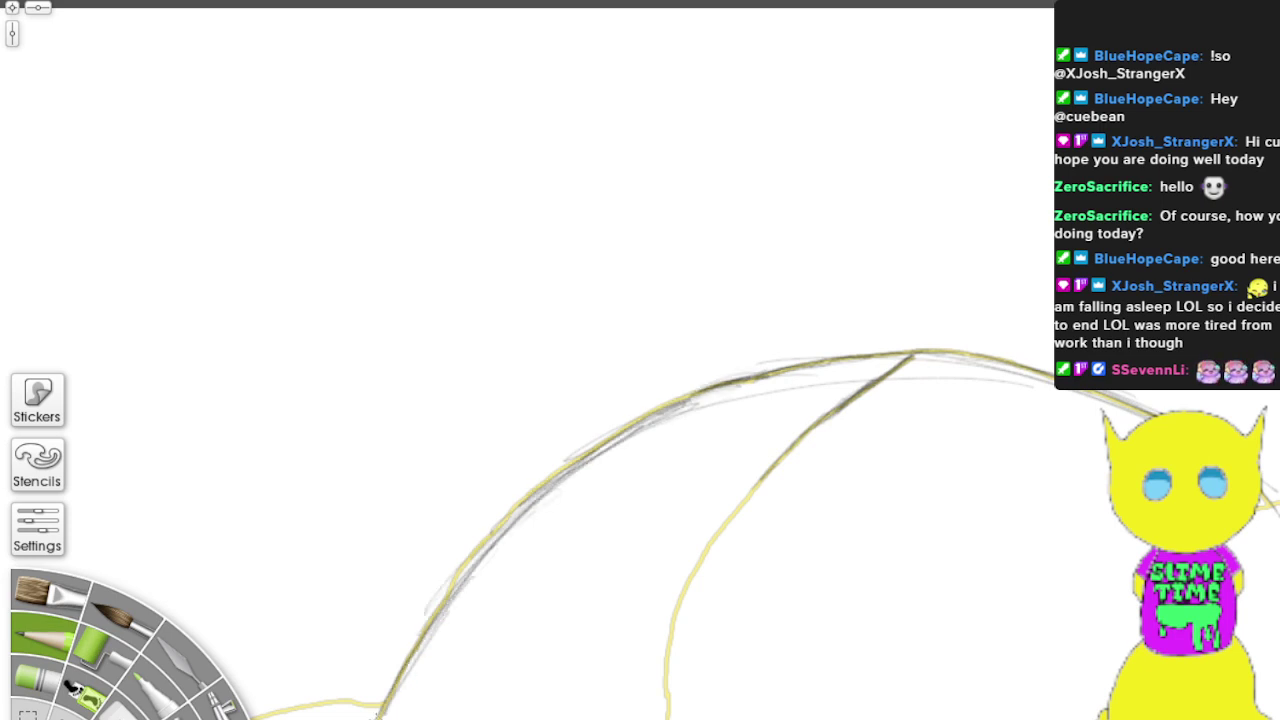
{"action": "mouse_move", "coordinate": [410, 654]}
{"action": "left_mouse_down"}
{"action": "mouse_move", "coordinate": [378, 716]}
{"action": "mouse_move", "coordinate": [528, 546]}
{"action": "mouse_move", "coordinate": [590, 448]}
{"action": "left_mouse_up"}
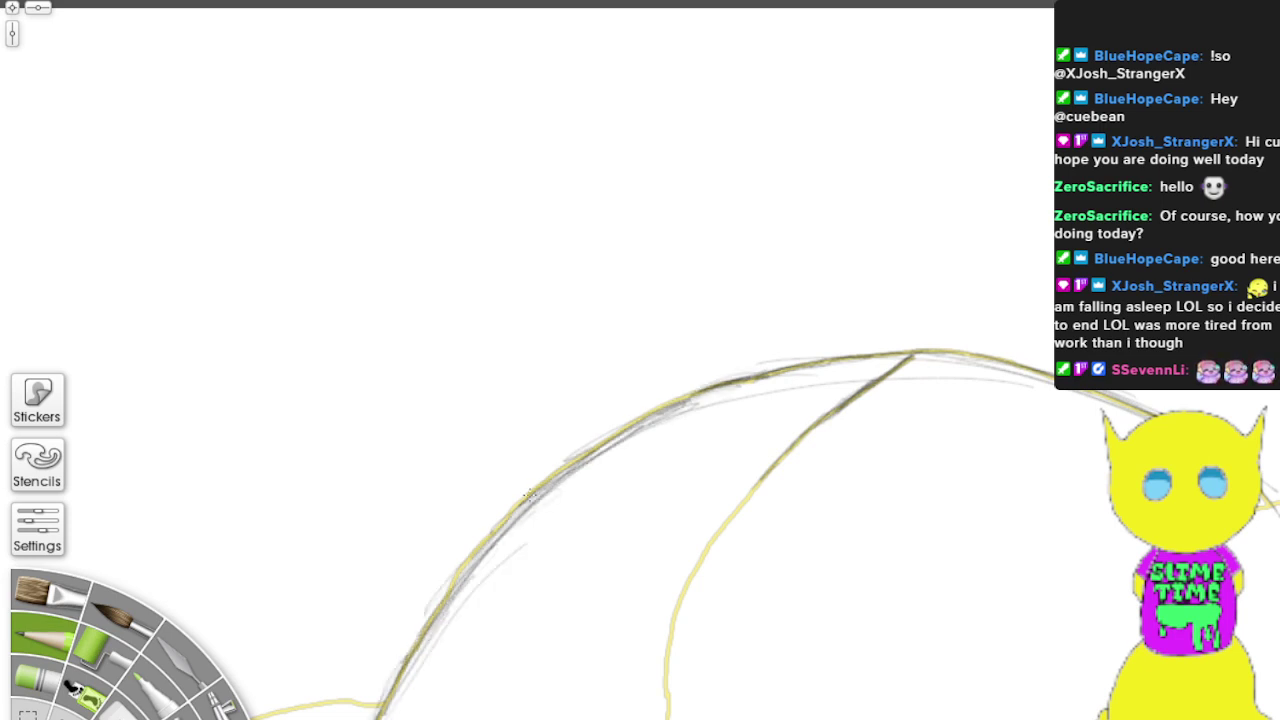
{"action": "left_click_drag", "start_coordinate": [498, 534], "coordinate": [694, 390]}
{"action": "left_click_drag", "start_coordinate": [624, 436], "coordinate": [773, 366]}
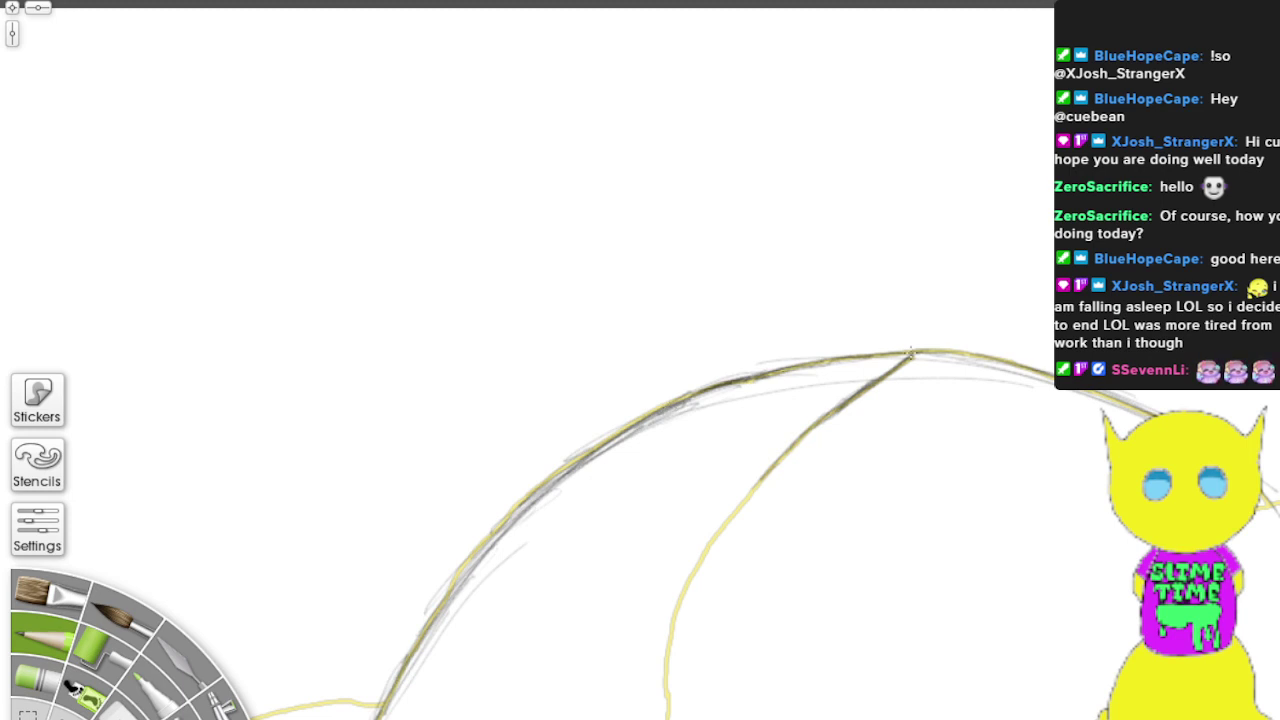
Step: Reinforce the crown outline right of the peak and extend the pencilled hair parting down toward the fringe
{"action": "mouse_move", "coordinate": [911, 352]}
{"action": "left_mouse_down"}
{"action": "mouse_move", "coordinate": [1040, 362]}
{"action": "mouse_move", "coordinate": [1160, 412]}
{"action": "left_mouse_up"}
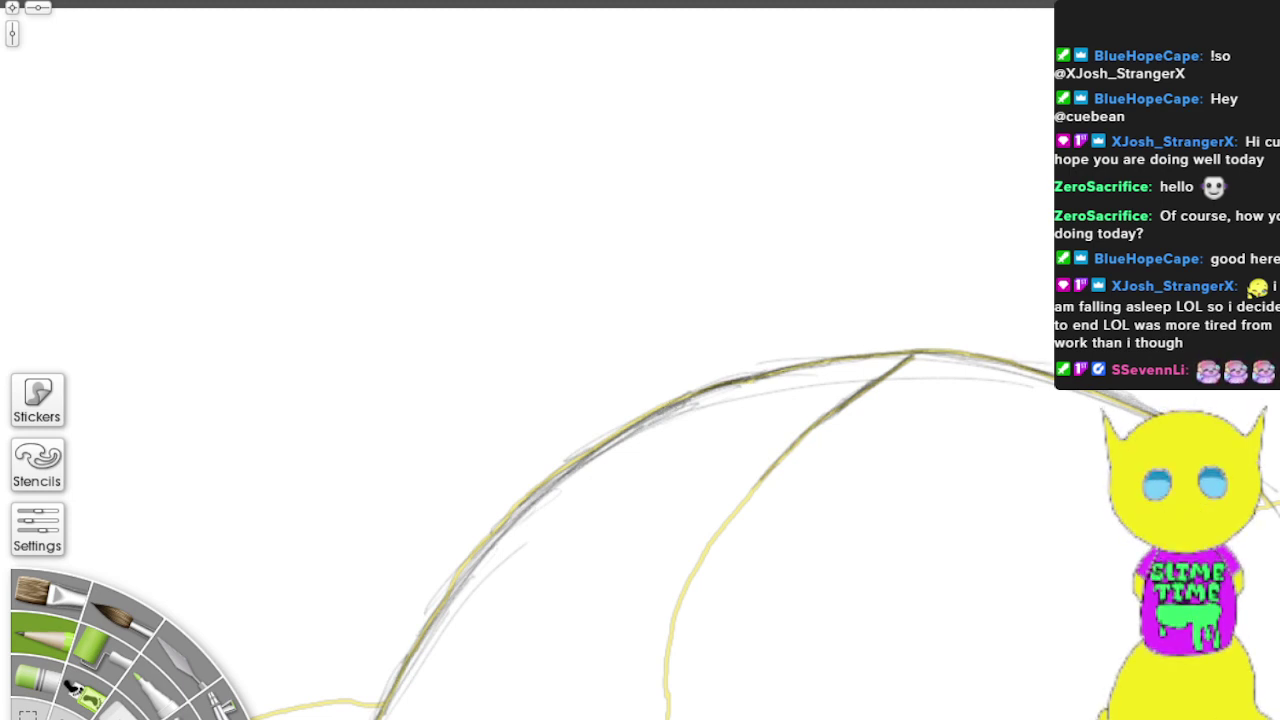
{"action": "mouse_move", "coordinate": [799, 438]}
{"action": "left_mouse_down"}
{"action": "mouse_move", "coordinate": [730, 520]}
{"action": "mouse_move", "coordinate": [668, 705]}
{"action": "mouse_move", "coordinate": [740, 492]}
{"action": "mouse_move", "coordinate": [816, 440]}
{"action": "mouse_move", "coordinate": [680, 636]}
{"action": "mouse_move", "coordinate": [668, 716]}
{"action": "left_mouse_up"}
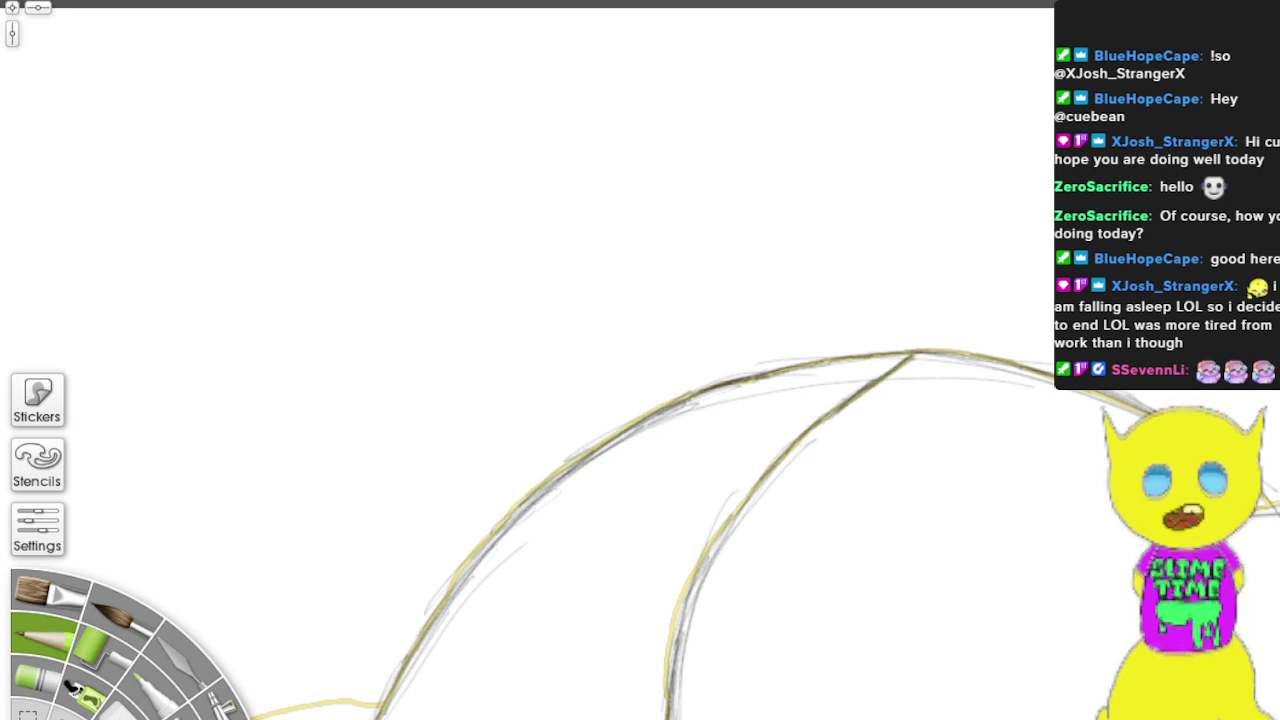
Step: Trace the outer edge of the left figure's right pigtail from its top curve down to the tip
{"action": "scroll", "coordinate": [842, 420], "scroll_direction": "down", "scroll_amount": 1}
{"action": "scroll", "coordinate": [826, 405], "scroll_direction": "down", "scroll_amount": 7}
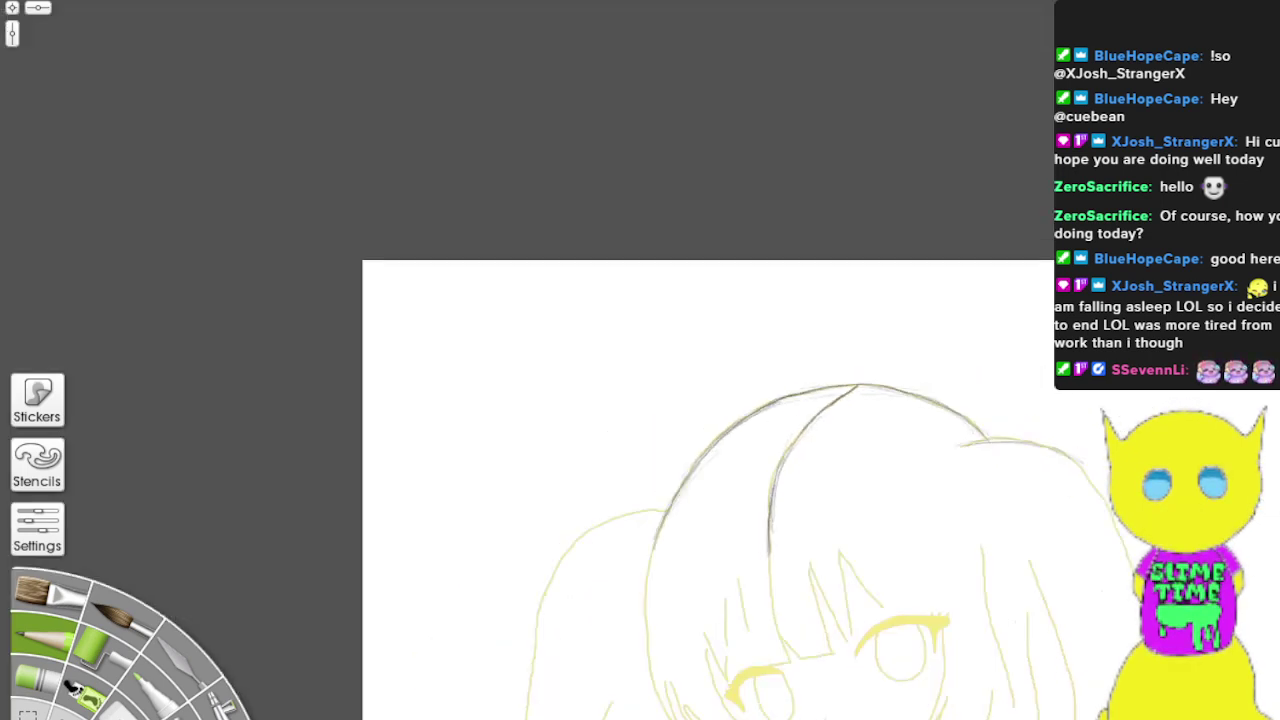
{"action": "left_click_drag", "start_coordinate": [826, 600], "coordinate": [594, 229]}
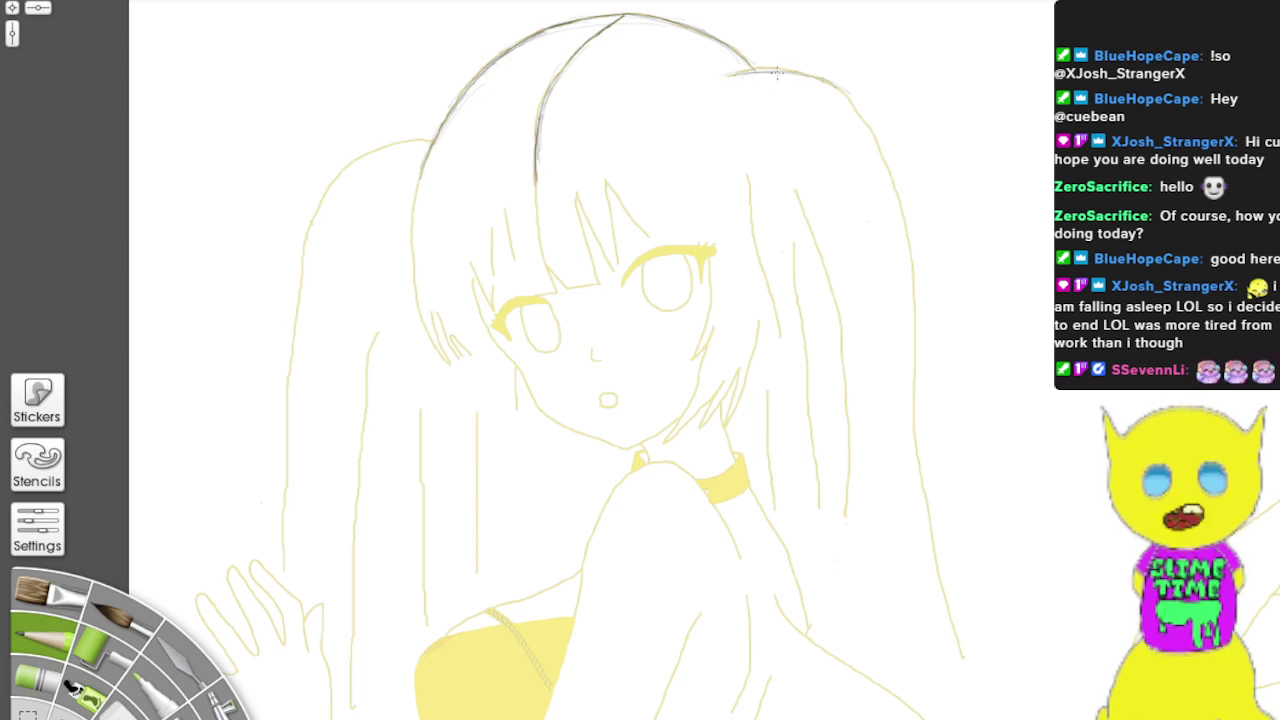
{"action": "mouse_move", "coordinate": [852, 96]}
{"action": "left_mouse_down"}
{"action": "mouse_move", "coordinate": [910, 245]}
{"action": "mouse_move", "coordinate": [908, 405]}
{"action": "left_mouse_up"}
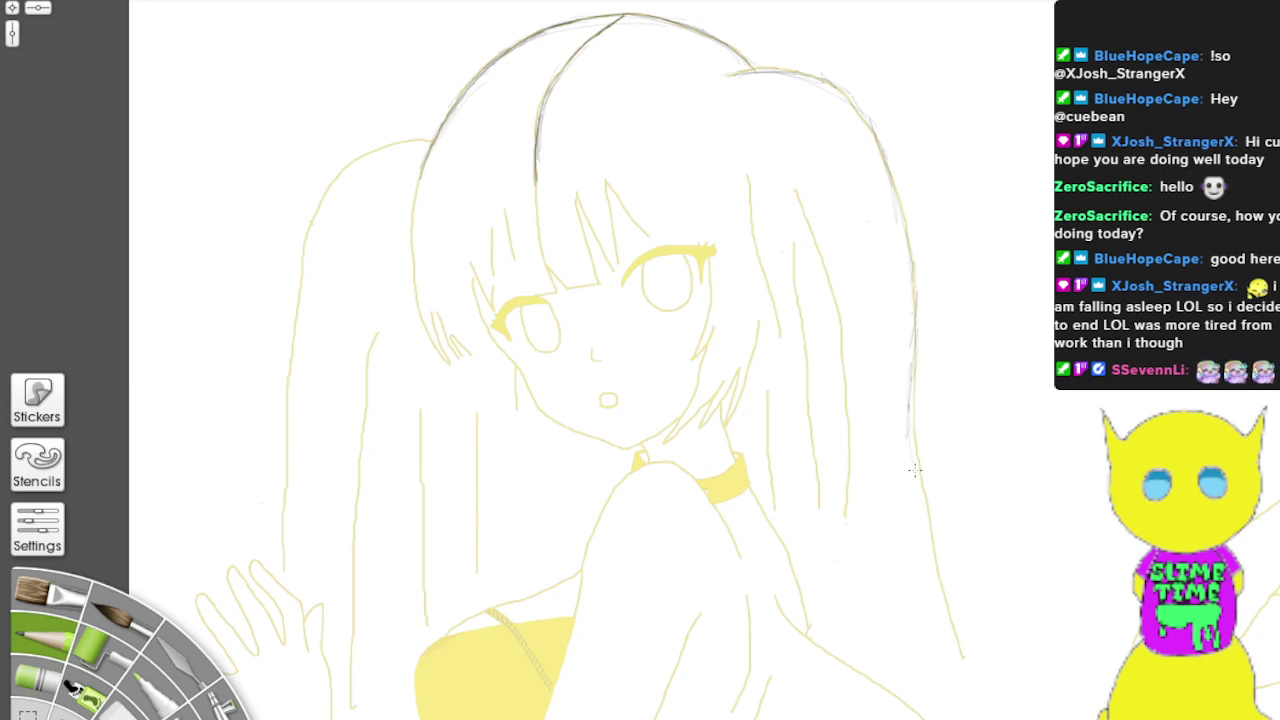
{"action": "left_click_drag", "start_coordinate": [914, 470], "coordinate": [964, 676]}
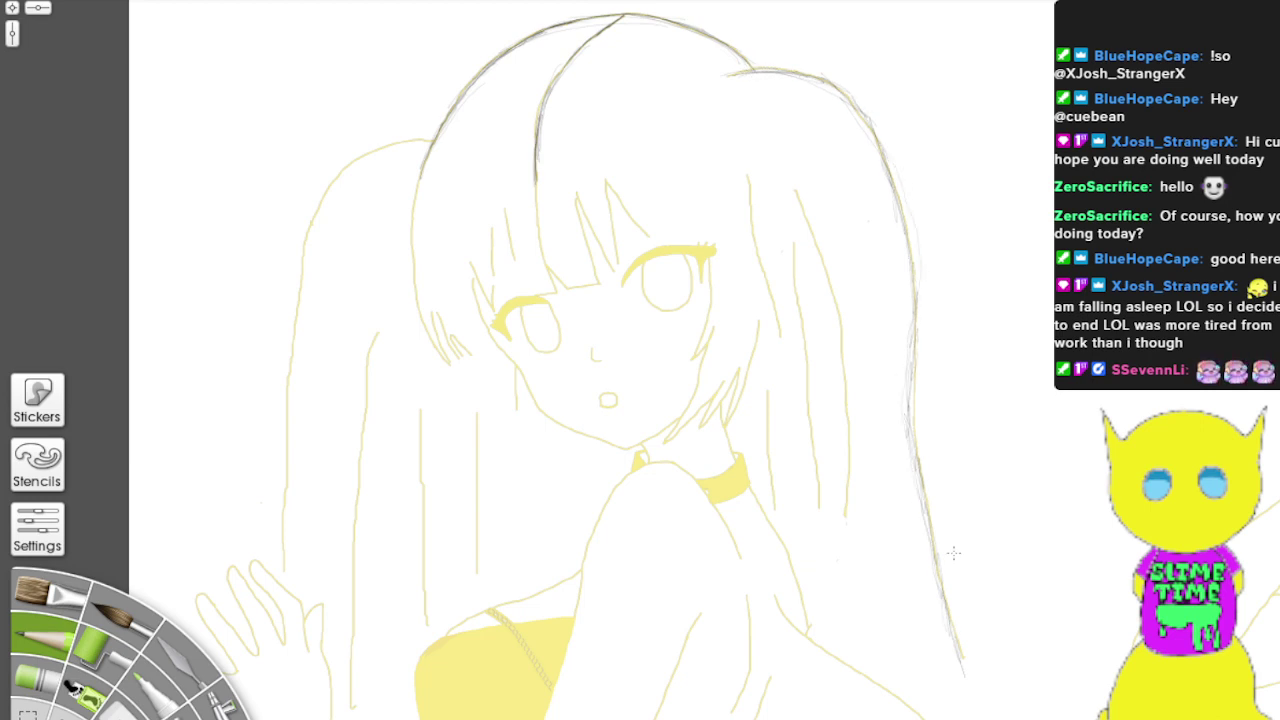
Step: Pencil three inner strand lines of the right pigtail, working inward from the longest one toward the face
{"action": "left_click_drag", "start_coordinate": [784, 161], "coordinate": [836, 296]}
{"action": "left_click_drag", "start_coordinate": [846, 342], "coordinate": [842, 505]}
{"action": "mouse_move", "coordinate": [789, 184]}
{"action": "left_mouse_down"}
{"action": "mouse_move", "coordinate": [844, 323]}
{"action": "mouse_move", "coordinate": [850, 432]}
{"action": "mouse_move", "coordinate": [830, 560]}
{"action": "left_mouse_up"}
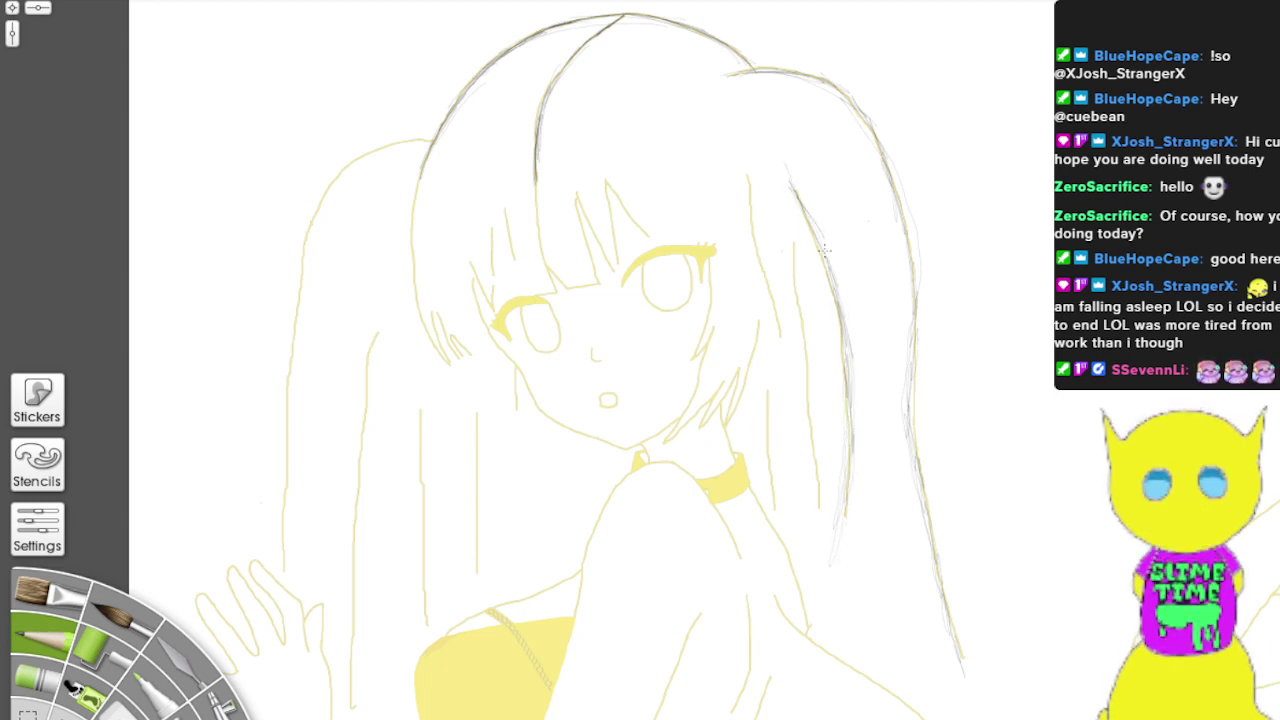
{"action": "left_click_drag", "start_coordinate": [796, 250], "coordinate": [818, 516]}
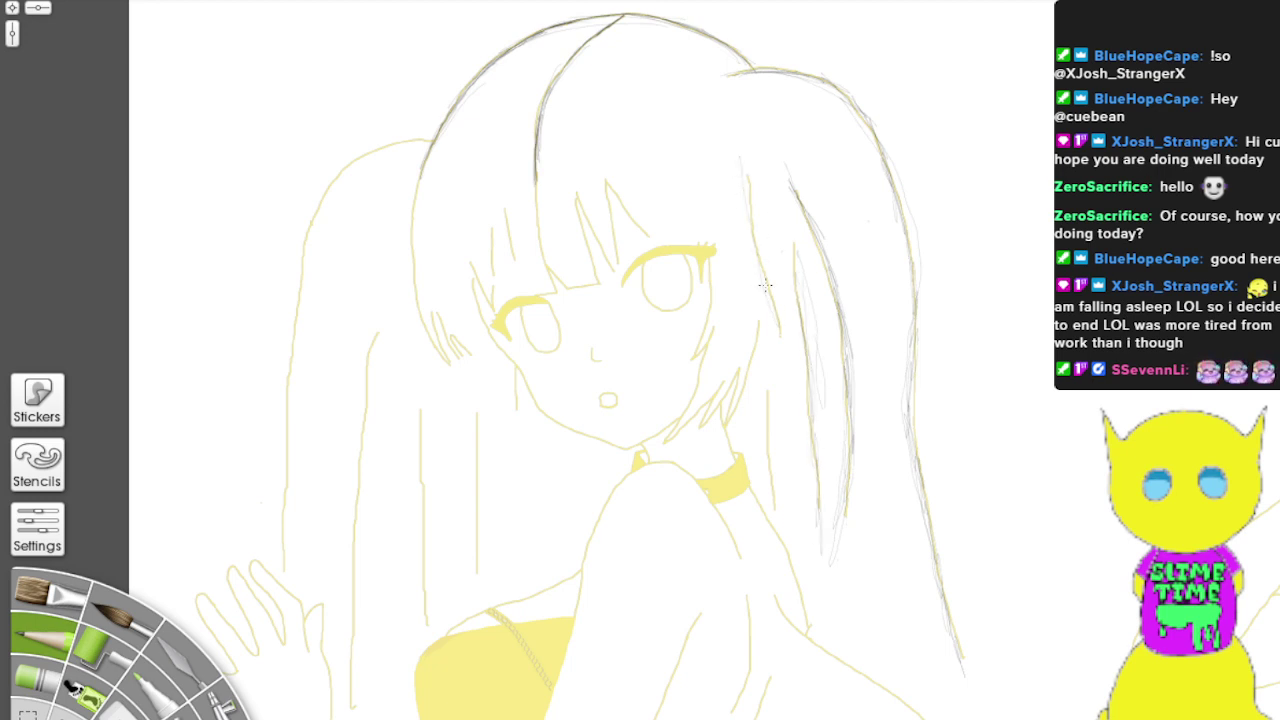
{"action": "left_click_drag", "start_coordinate": [746, 175], "coordinate": [782, 332]}
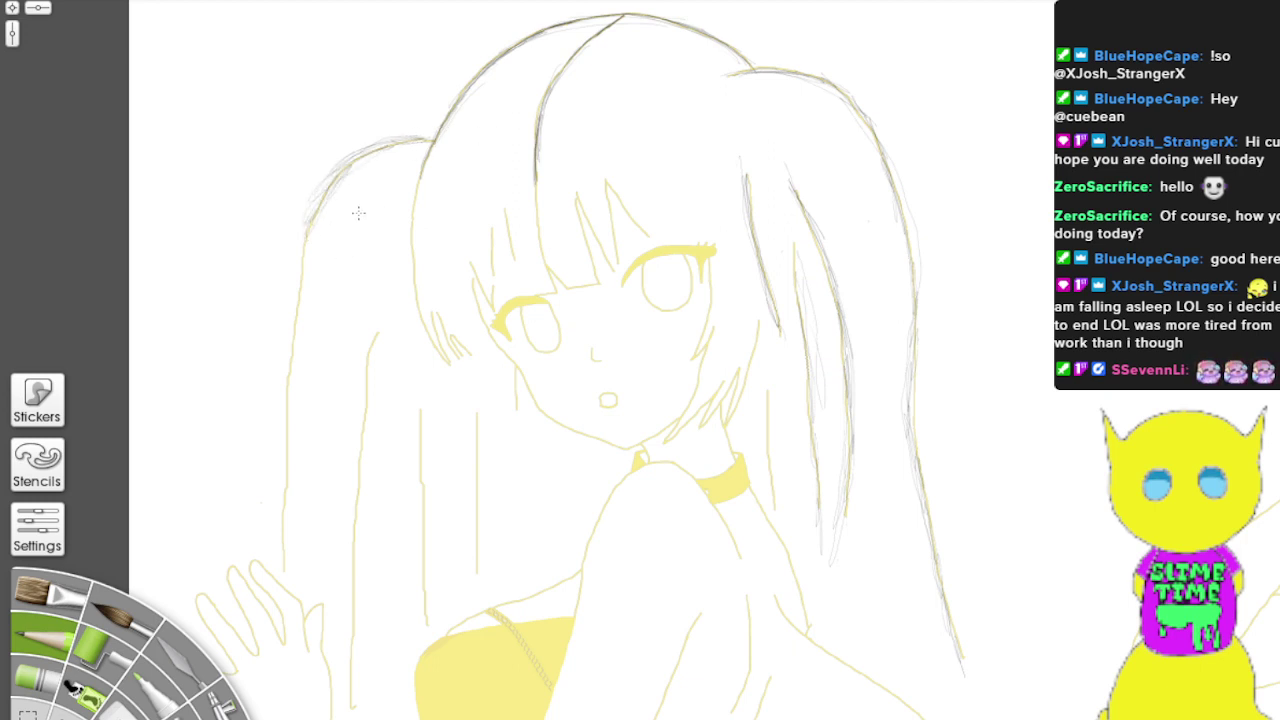
Step: Trace the upper outer edge of the left figure's left pigtail with short overlapping strokes
{"action": "left_click_drag", "start_coordinate": [310, 210], "coordinate": [287, 321]}
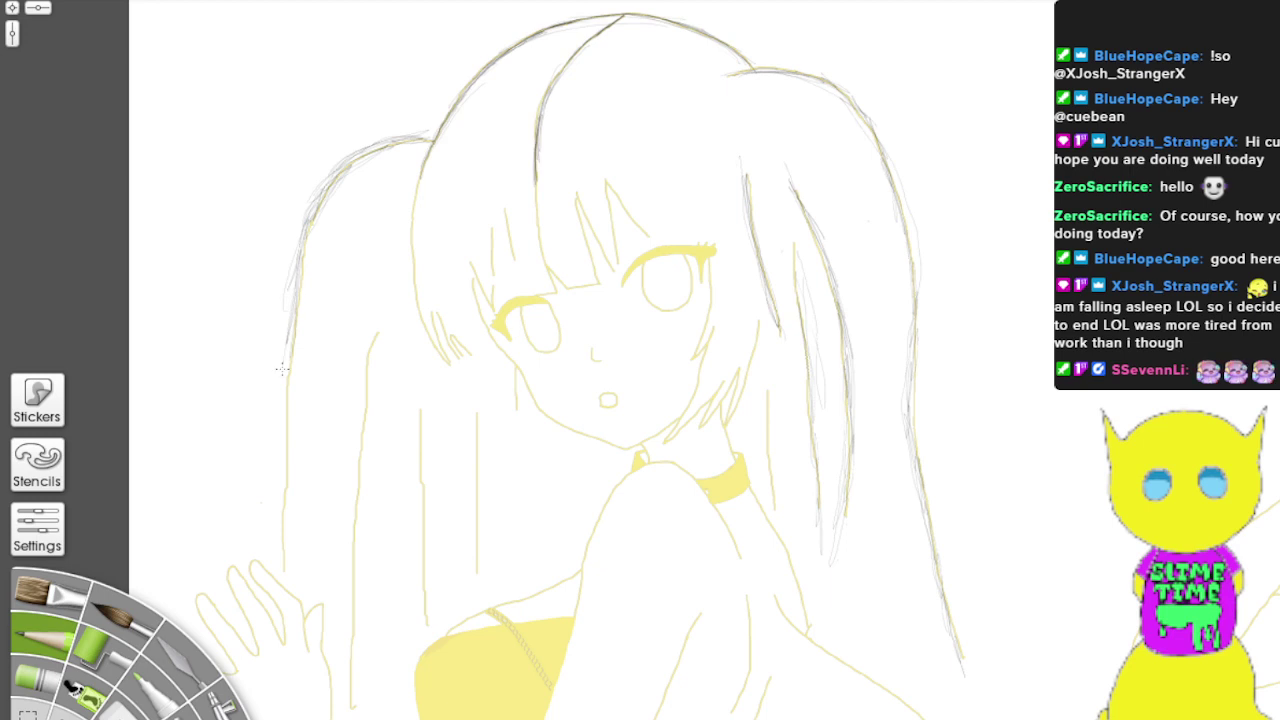
{"action": "left_click_drag", "start_coordinate": [283, 369], "coordinate": [293, 330]}
{"action": "left_click_drag", "start_coordinate": [297, 264], "coordinate": [289, 368]}
{"action": "scroll", "coordinate": [355, 157], "scroll_direction": "down", "scroll_amount": 3}
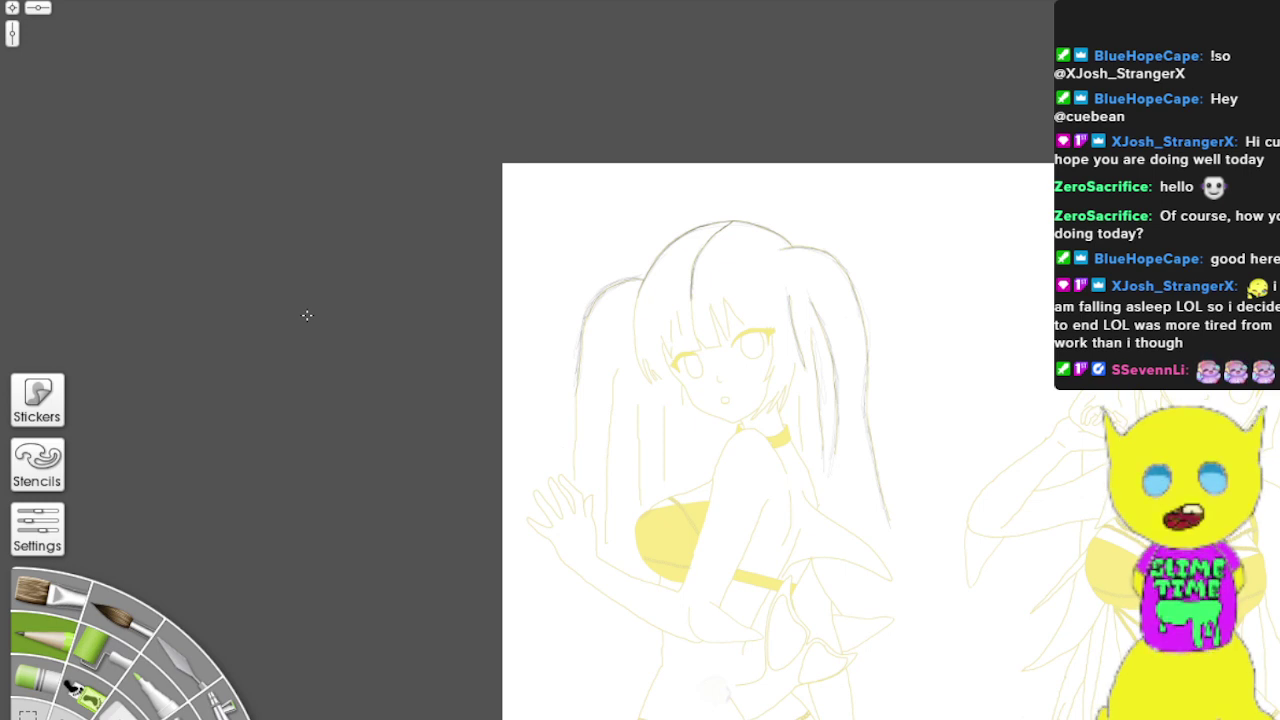
{"action": "key", "text": "ctrl+plus"}
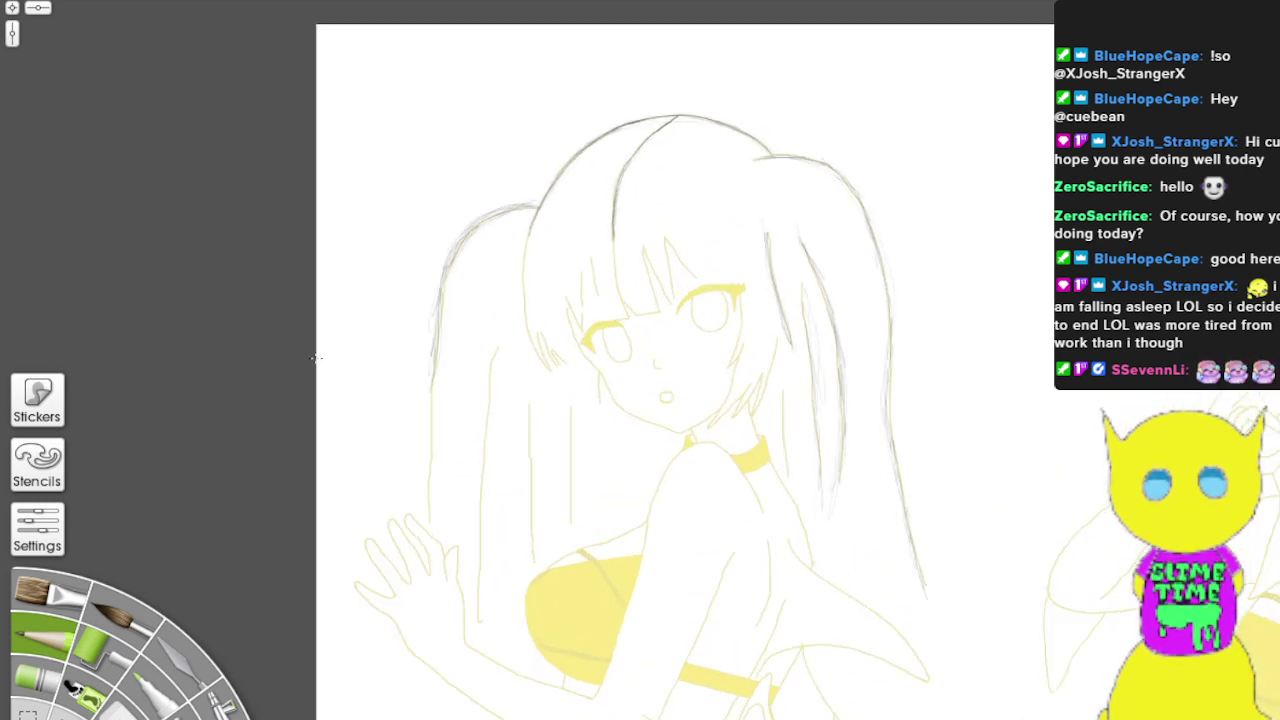
{"action": "key", "text": "ctrl+plus"}
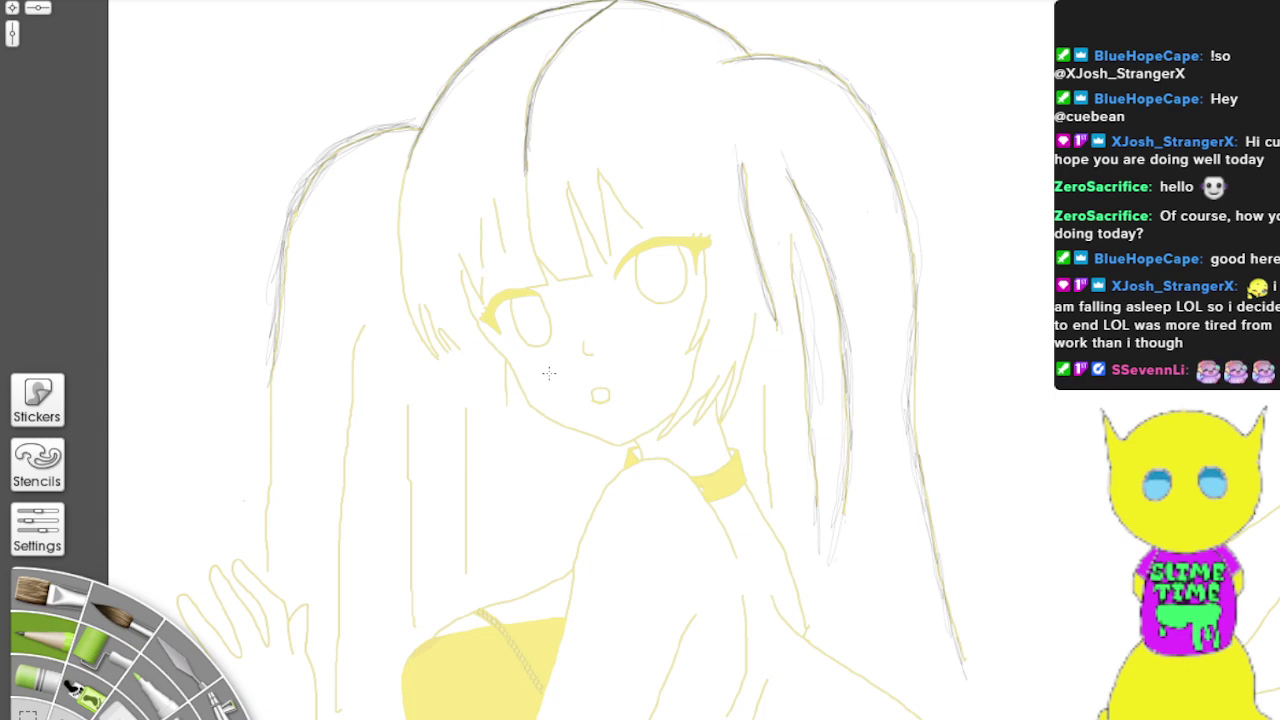
Step: Pencil the short strand below the left figure's left cheek and undo the trial strokes along the cheek edge
{"action": "key", "text": "ctrl+plus"}
{"action": "key", "text": "ctrl+plus"}
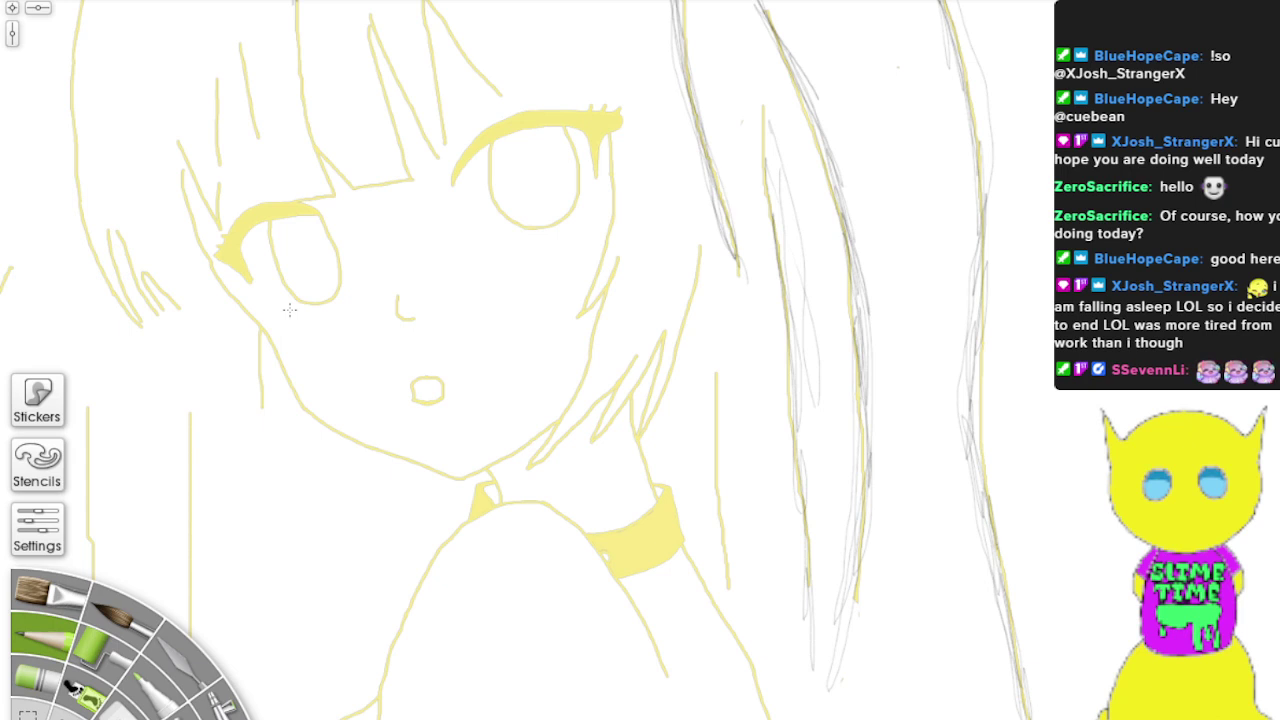
{"action": "key", "text": "ctrl+plus"}
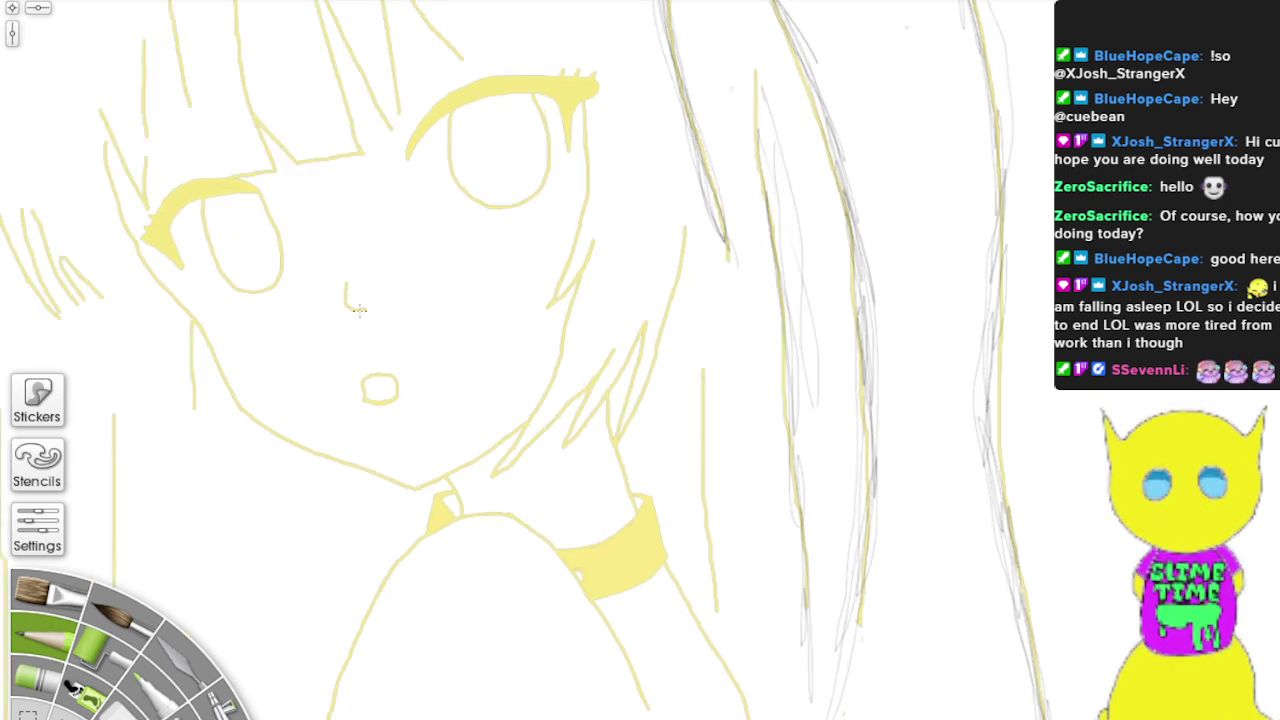
{"action": "mouse_move", "coordinate": [193, 407]}
{"action": "left_mouse_down"}
{"action": "mouse_move", "coordinate": [186, 337]}
{"action": "mouse_move", "coordinate": [193, 413]}
{"action": "left_mouse_up"}
{"action": "mouse_move", "coordinate": [112, 157]}
{"action": "left_mouse_down"}
{"action": "mouse_move", "coordinate": [100, 128]}
{"action": "mouse_move", "coordinate": [104, 190]}
{"action": "mouse_move", "coordinate": [142, 270]}
{"action": "mouse_move", "coordinate": [192, 318]}
{"action": "mouse_move", "coordinate": [216, 366]}
{"action": "left_mouse_up"}
{"action": "scroll", "coordinate": [210, 358], "scroll_direction": "down", "scroll_amount": 1}
{"action": "scroll", "coordinate": [237, 298], "scroll_direction": "up", "scroll_amount": 1}
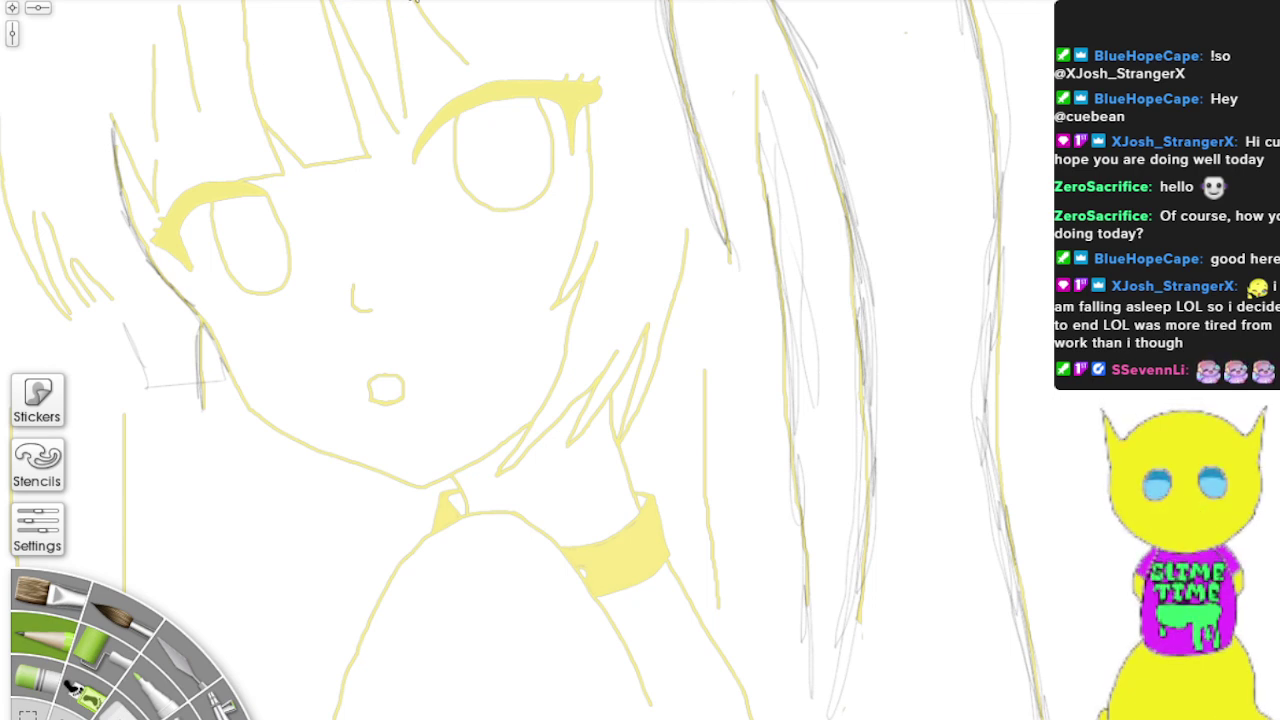
{"action": "key", "text": "ctrl+z"}
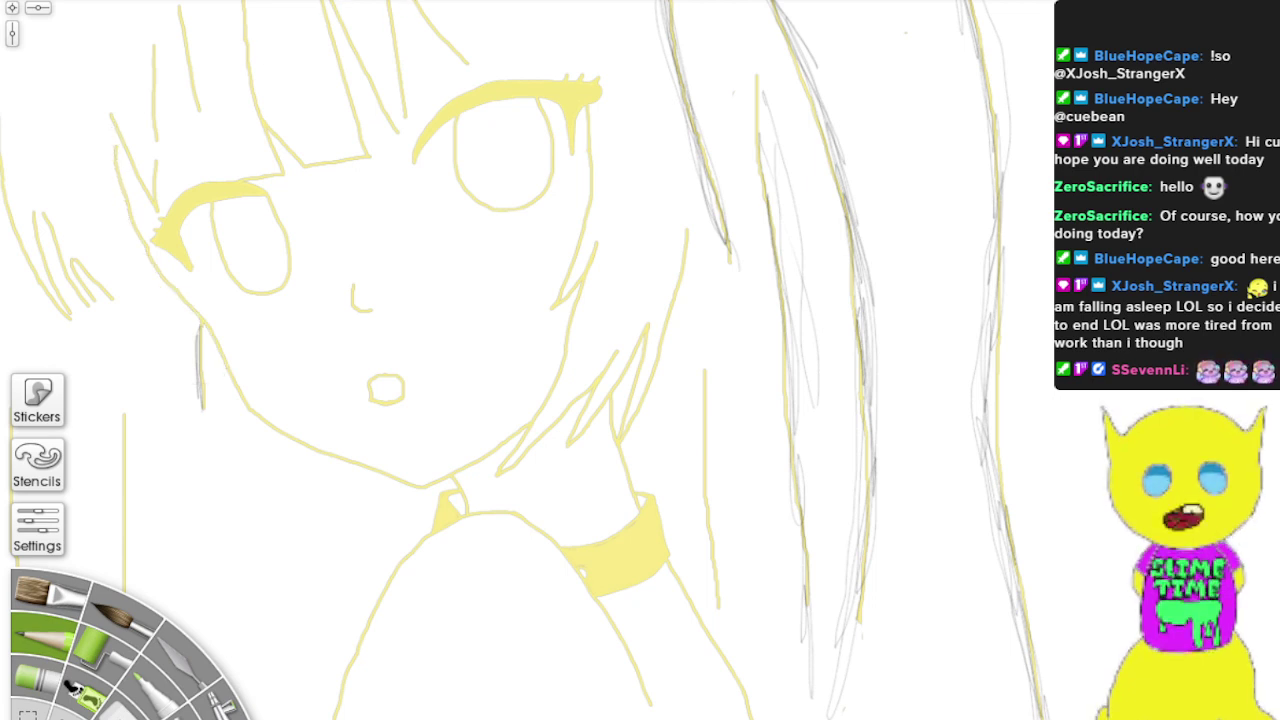
Step: Trace the cheek edge beside the left eye, the pointed side strands above it and the short fringe line next to them
{"action": "left_click_drag", "start_coordinate": [109, 128], "coordinate": [126, 194]}
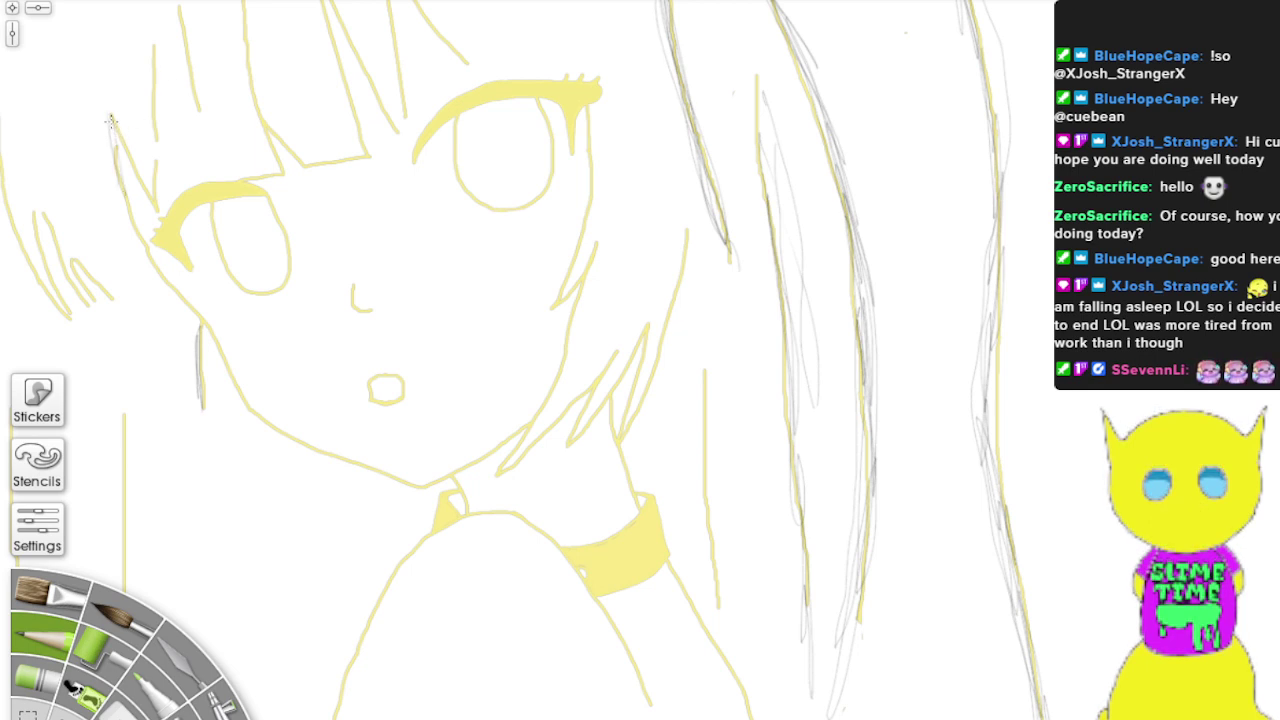
{"action": "mouse_move", "coordinate": [112, 120]}
{"action": "left_mouse_down"}
{"action": "mouse_move", "coordinate": [146, 252]}
{"action": "mouse_move", "coordinate": [215, 330]}
{"action": "mouse_move", "coordinate": [130, 205]}
{"action": "mouse_move", "coordinate": [115, 128]}
{"action": "mouse_move", "coordinate": [113, 148]}
{"action": "mouse_move", "coordinate": [140, 240]}
{"action": "mouse_move", "coordinate": [142, 190]}
{"action": "mouse_move", "coordinate": [150, 216]}
{"action": "mouse_move", "coordinate": [166, 180]}
{"action": "mouse_move", "coordinate": [152, 140]}
{"action": "mouse_move", "coordinate": [160, 202]}
{"action": "mouse_move", "coordinate": [156, 34]}
{"action": "mouse_move", "coordinate": [162, 132]}
{"action": "left_mouse_up"}
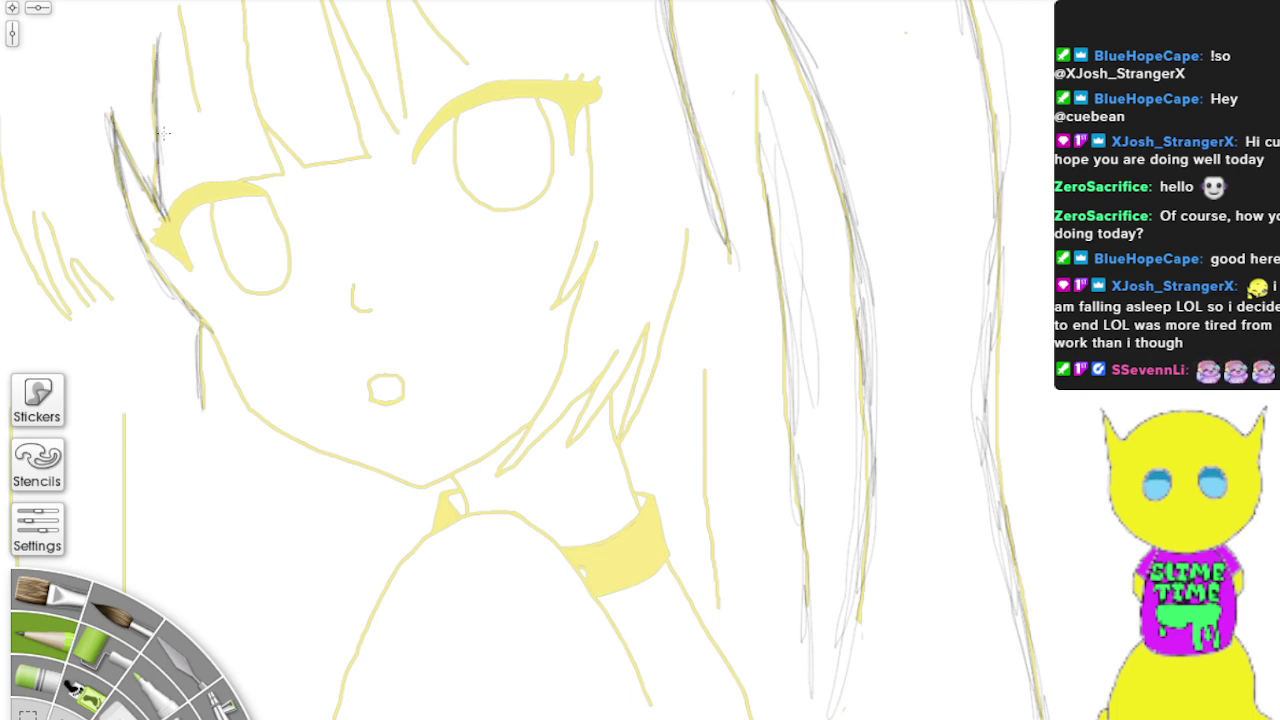
{"action": "left_click_drag", "start_coordinate": [190, 26], "coordinate": [198, 114]}
{"action": "left_click_drag", "start_coordinate": [186, 46], "coordinate": [198, 114]}
{"action": "left_click_drag", "start_coordinate": [180, 14], "coordinate": [204, 114]}
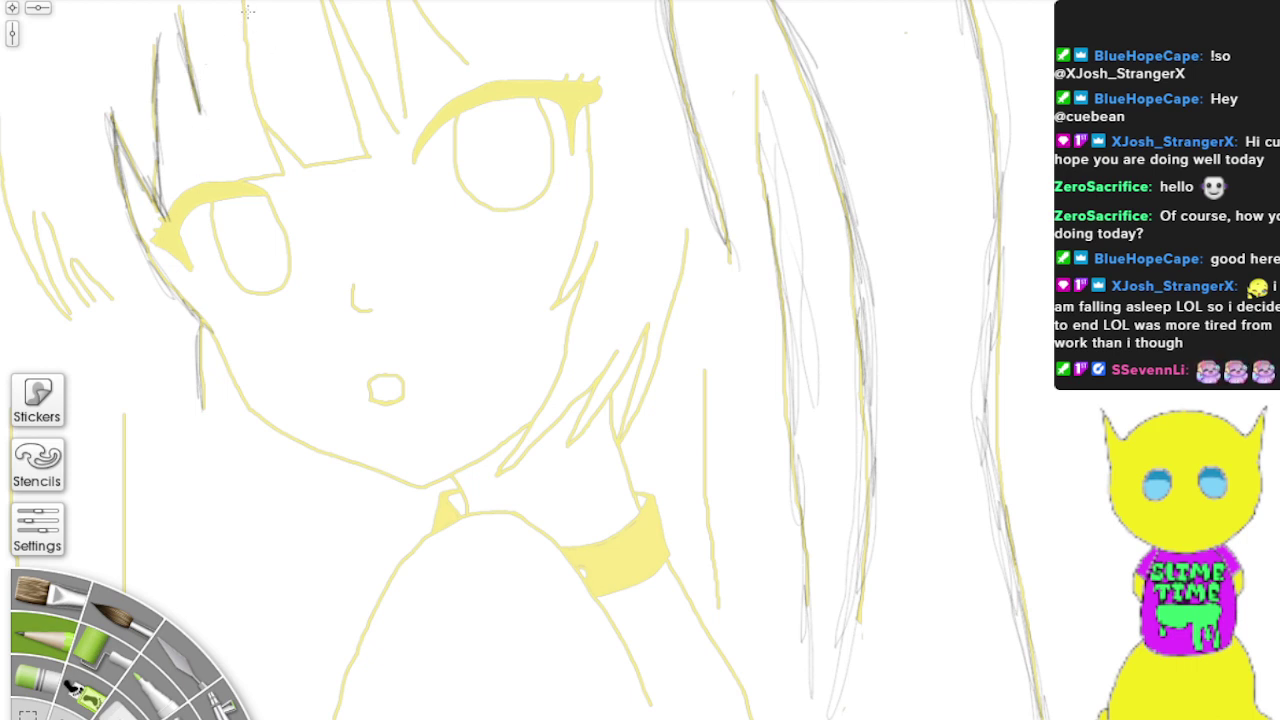
Step: Trace the central fringe lock, continuing the parting to its blunt tip and back up the lock's right edge
{"action": "mouse_move", "coordinate": [250, 10]}
{"action": "left_mouse_down"}
{"action": "mouse_move", "coordinate": [248, 86]}
{"action": "mouse_move", "coordinate": [284, 180]}
{"action": "left_mouse_up"}
{"action": "left_click_drag", "start_coordinate": [254, 96], "coordinate": [236, 4]}
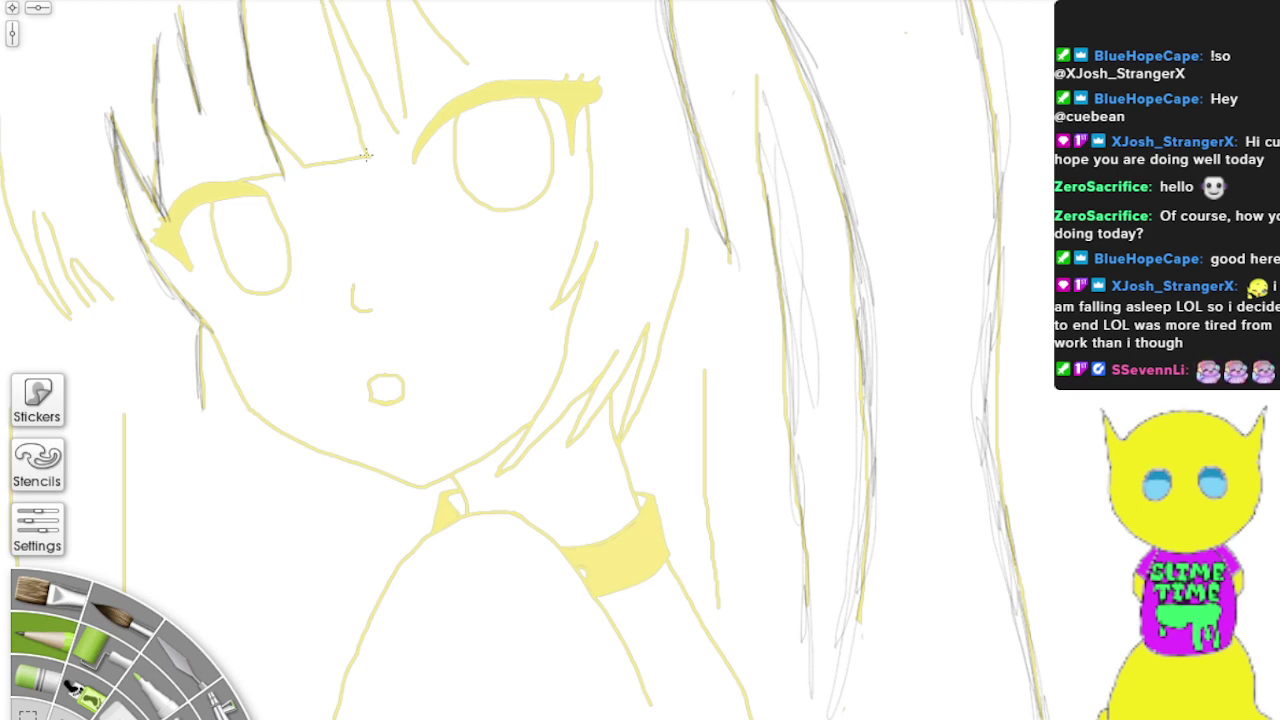
{"action": "mouse_move", "coordinate": [284, 158]}
{"action": "left_mouse_down"}
{"action": "mouse_move", "coordinate": [270, 128]}
{"action": "mouse_move", "coordinate": [308, 178]}
{"action": "mouse_move", "coordinate": [362, 160]}
{"action": "mouse_move", "coordinate": [338, 92]}
{"action": "left_mouse_up"}
{"action": "left_click_drag", "start_coordinate": [364, 150], "coordinate": [332, 50]}
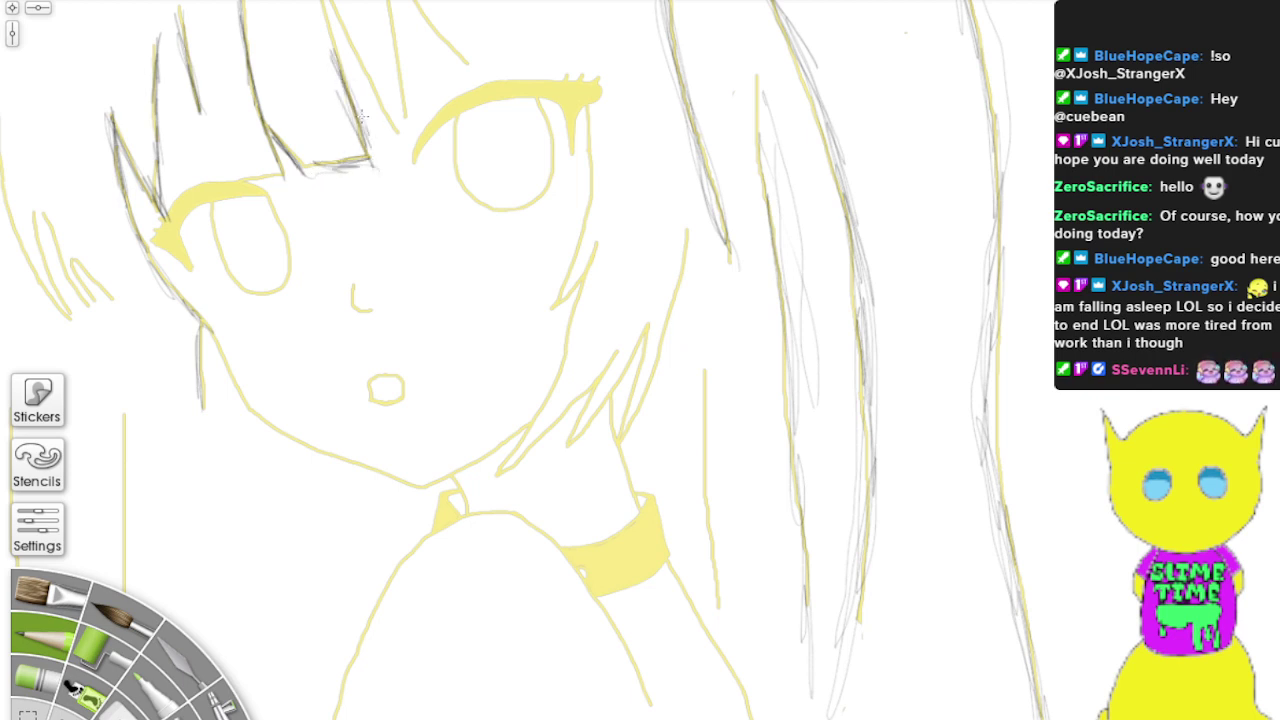
{"action": "left_click_drag", "start_coordinate": [366, 124], "coordinate": [320, 6]}
{"action": "left_click_drag", "start_coordinate": [338, 56], "coordinate": [320, 8]}
Step: Pencil over the upper lash line and outer corner of the left figure's left eye
{"action": "scroll", "coordinate": [254, 160], "scroll_direction": "down", "scroll_amount": 2}
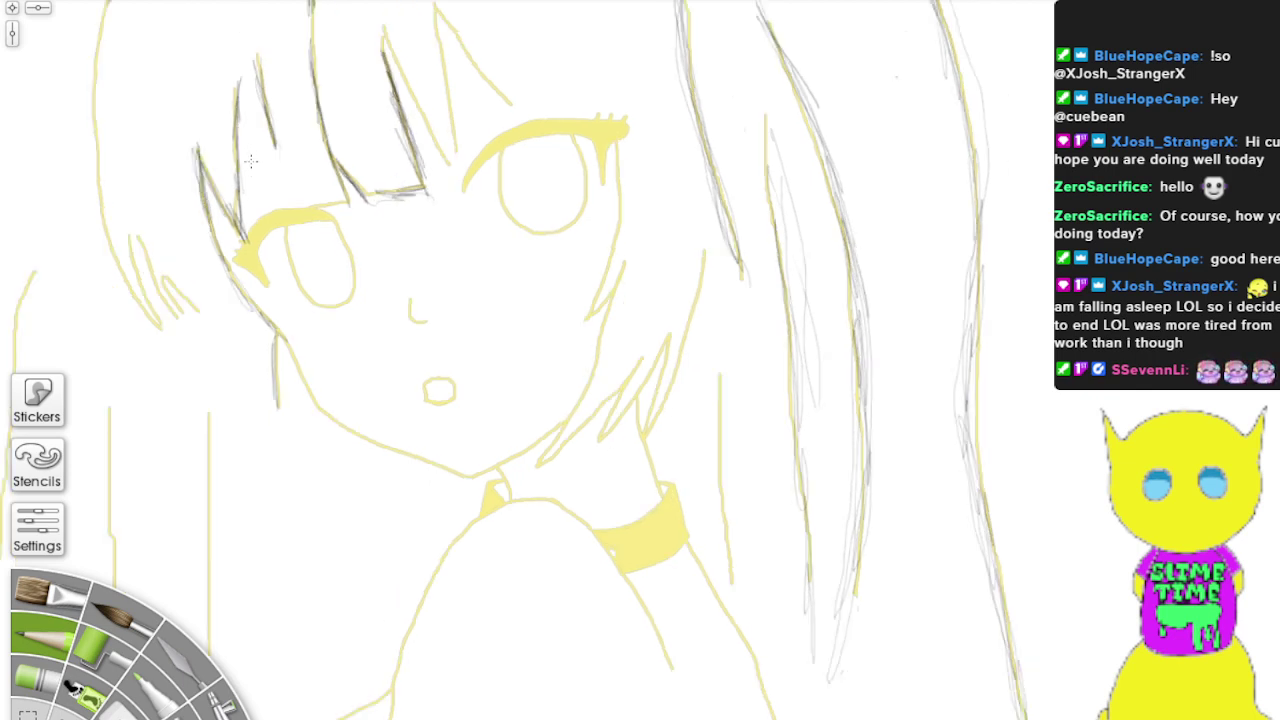
{"action": "scroll", "coordinate": [342, 196], "scroll_direction": "up", "scroll_amount": 1}
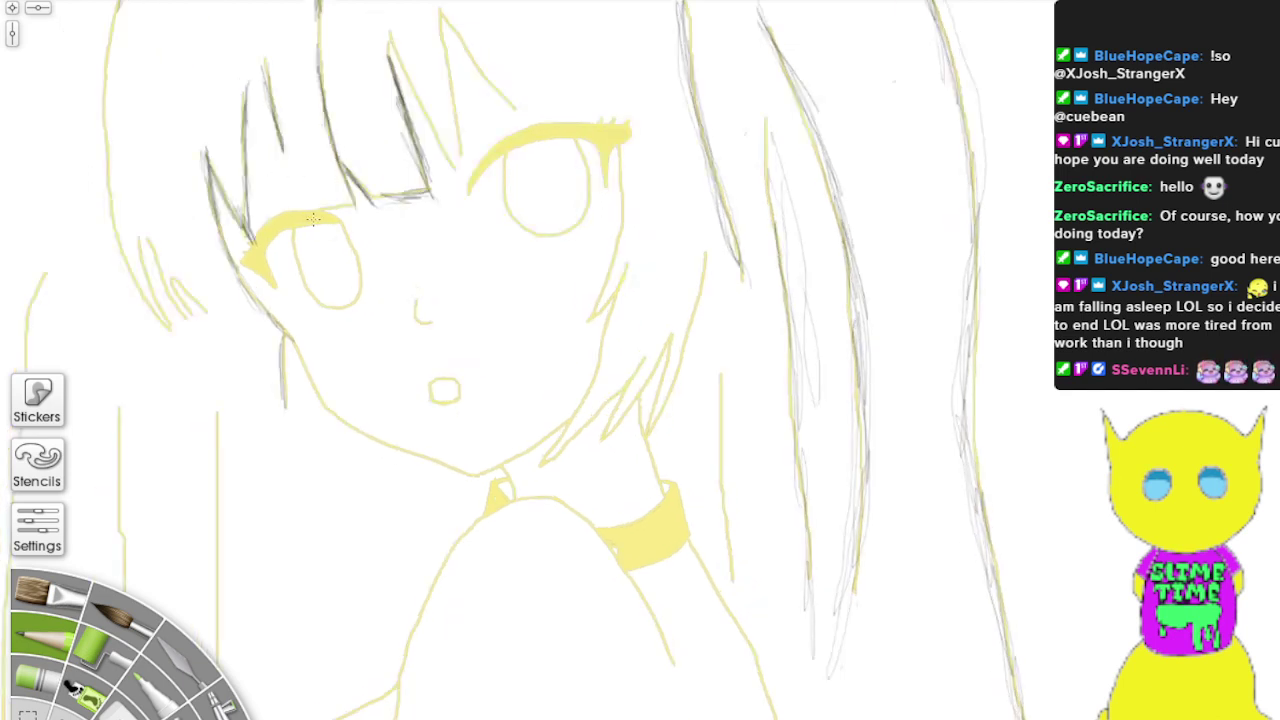
{"action": "mouse_move", "coordinate": [308, 212]}
{"action": "left_mouse_down"}
{"action": "mouse_move", "coordinate": [260, 220]}
{"action": "mouse_move", "coordinate": [252, 276]}
{"action": "mouse_move", "coordinate": [272, 232]}
{"action": "mouse_move", "coordinate": [330, 212]}
{"action": "mouse_move", "coordinate": [258, 238]}
{"action": "mouse_move", "coordinate": [263, 282]}
{"action": "mouse_move", "coordinate": [281, 225]}
{"action": "mouse_move", "coordinate": [316, 214]}
{"action": "left_mouse_up"}
{"action": "scroll", "coordinate": [340, 188], "scroll_direction": "down", "scroll_amount": 2}
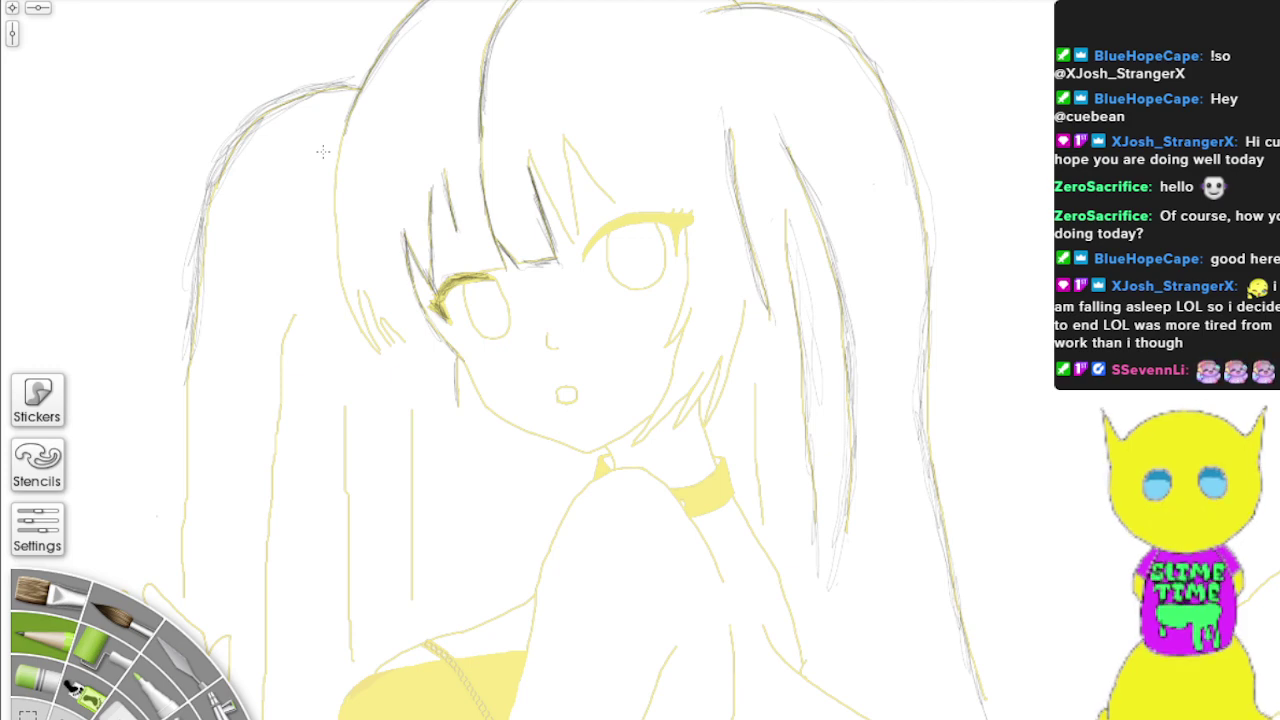
{"action": "scroll", "coordinate": [323, 151], "scroll_direction": "down", "scroll_amount": 2}
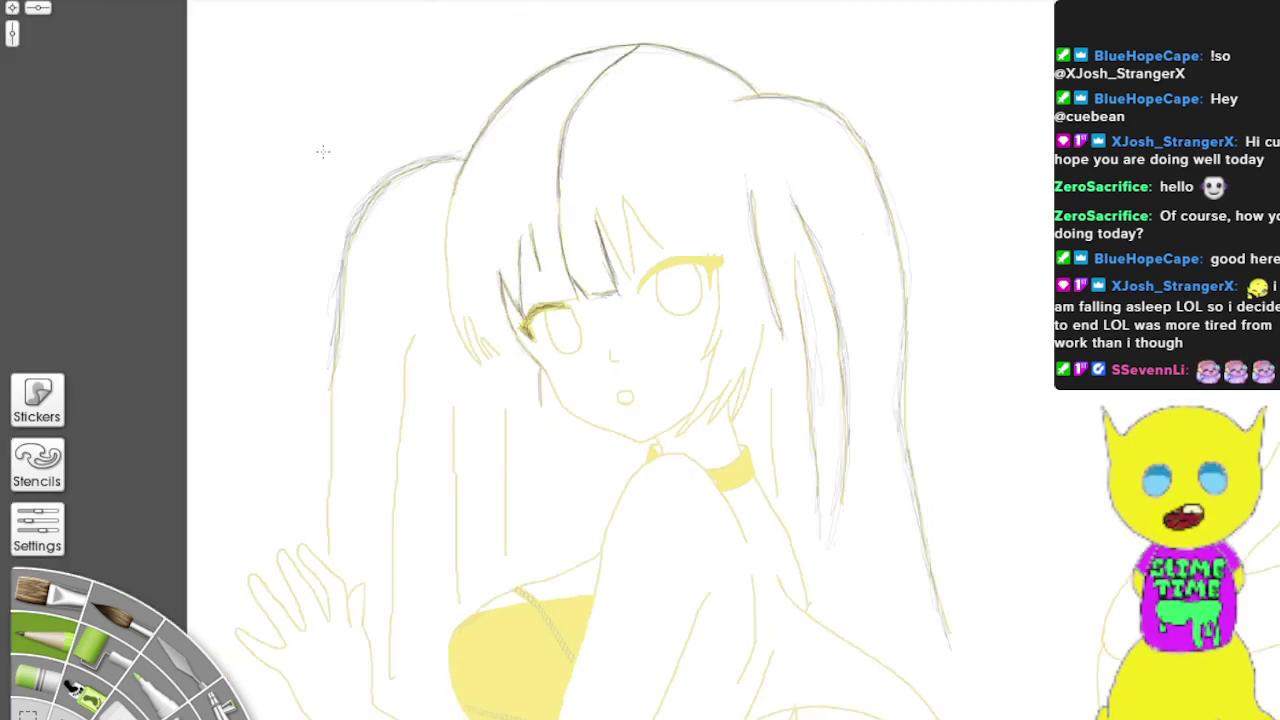
{"action": "key", "text": "ctrl+plus"}
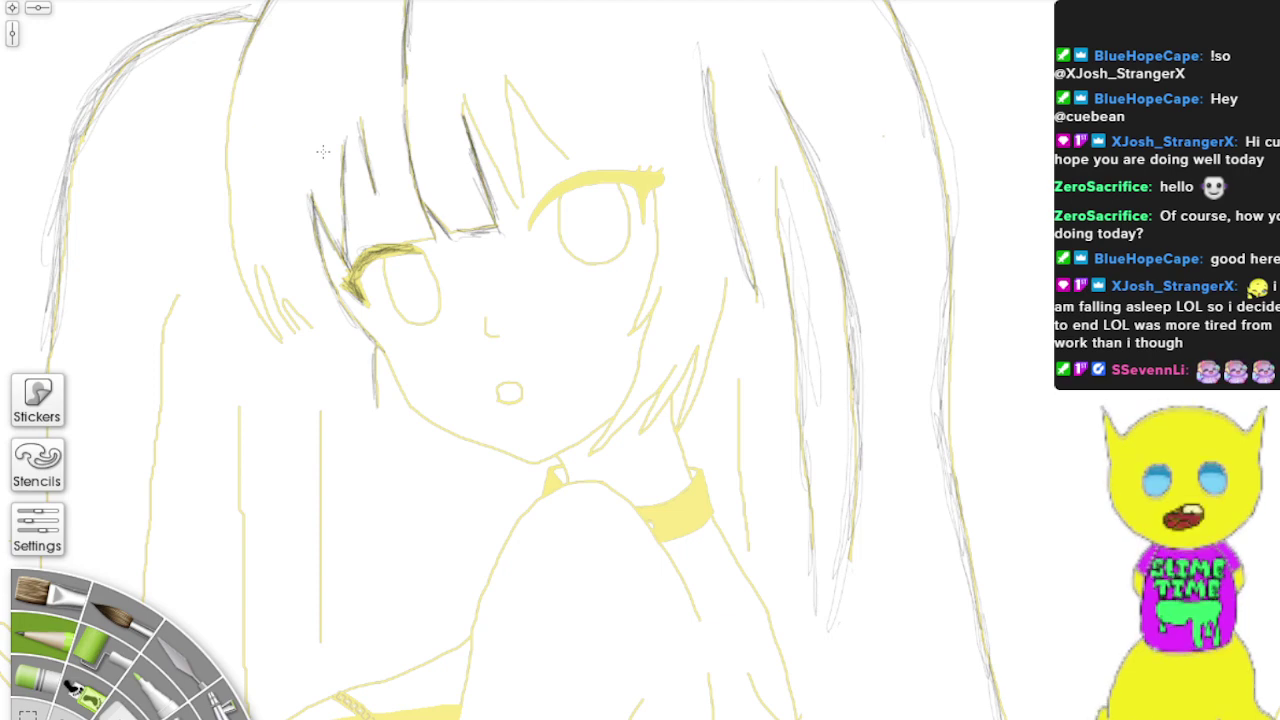
{"action": "key", "text": "ctrl+minus"}
{"action": "scroll", "coordinate": [323, 151], "scroll_direction": "up", "scroll_amount": 2}
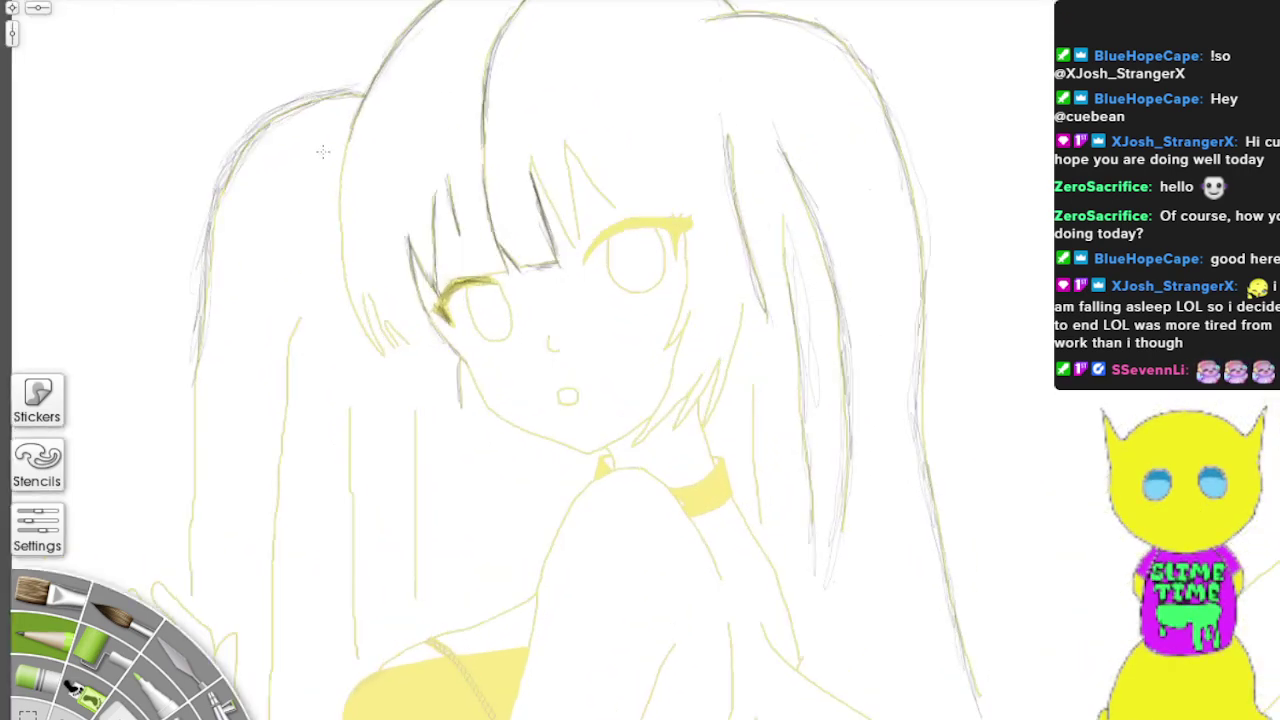
{"action": "scroll", "coordinate": [323, 151], "scroll_direction": "down", "scroll_amount": 5}
{"action": "scroll", "coordinate": [323, 151], "scroll_direction": "up", "scroll_amount": 5}
{"action": "key", "text": "ctrl+plus"}
{"action": "key", "text": "ctrl+plus"}
{"action": "key", "text": "ctrl+plus"}
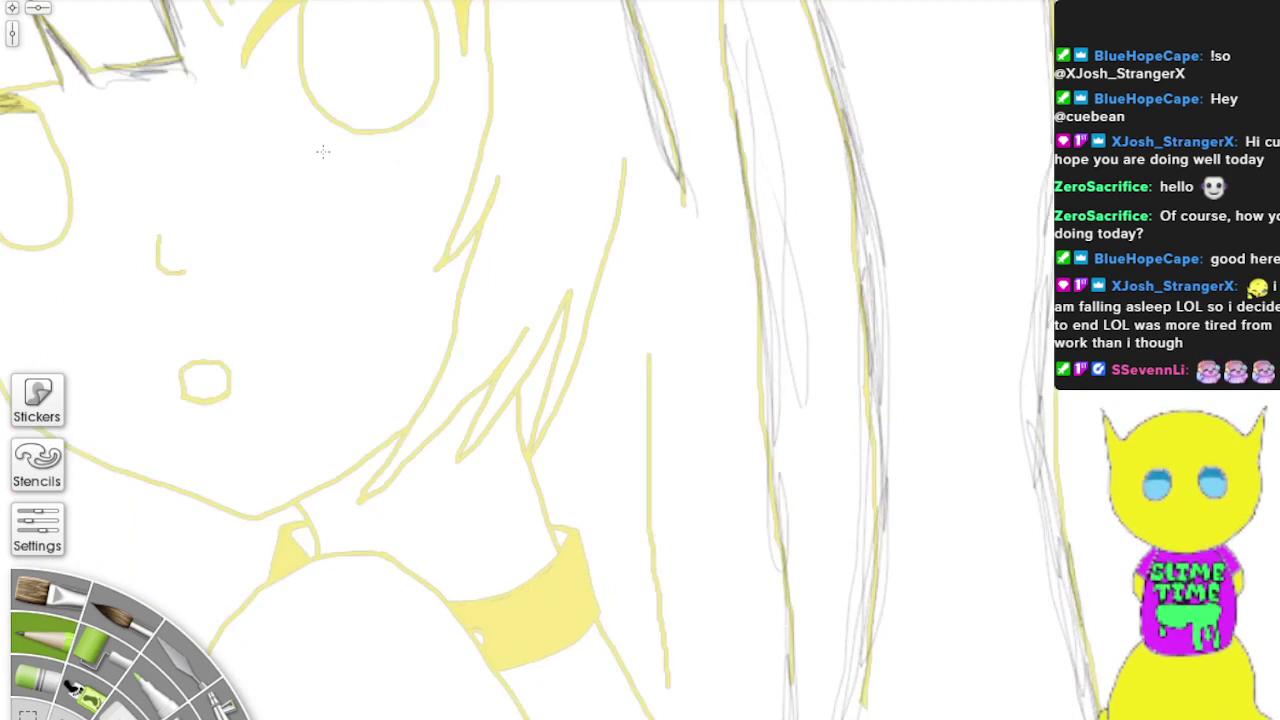
{"action": "key", "text": "ctrl+minus"}
{"action": "key", "text": "ctrl+minus"}
{"action": "key", "text": "ctrl+minus"}
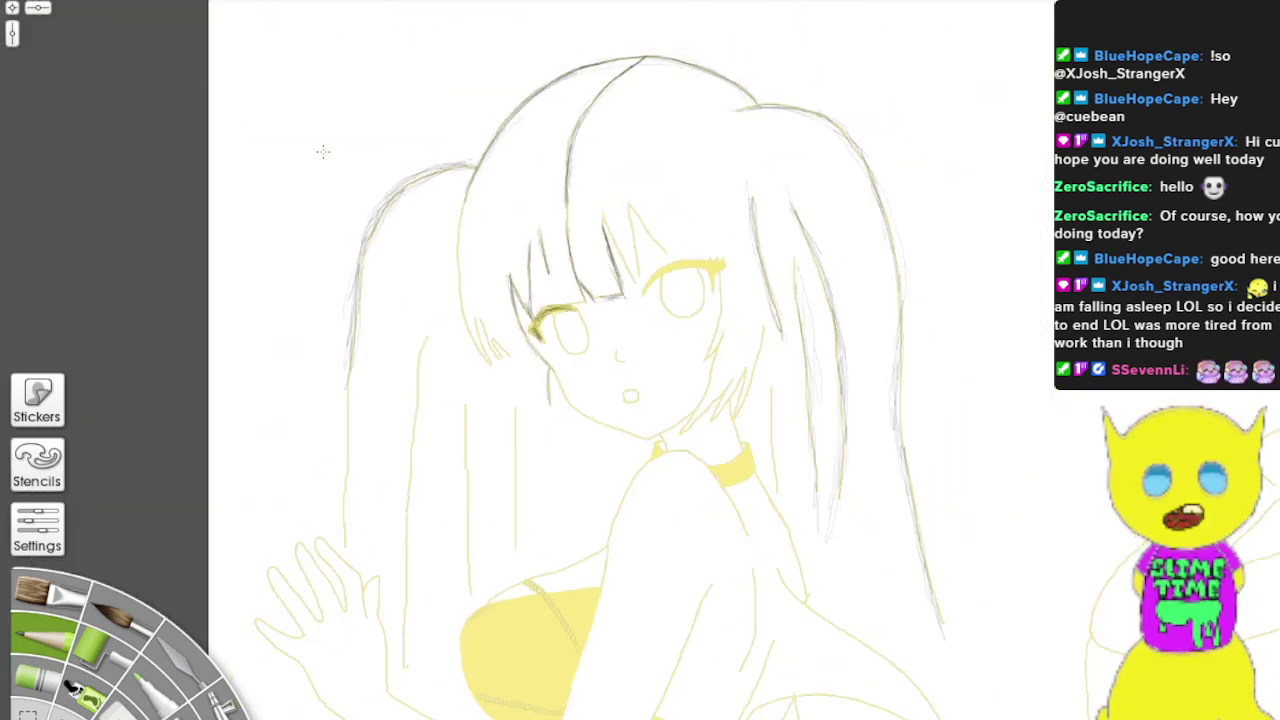
{"action": "key", "text": "ctrl+plus"}
{"action": "key", "text": "ctrl+plus"}
{"action": "key", "text": "ctrl+plus"}
{"action": "key", "text": "ctrl+plus"}
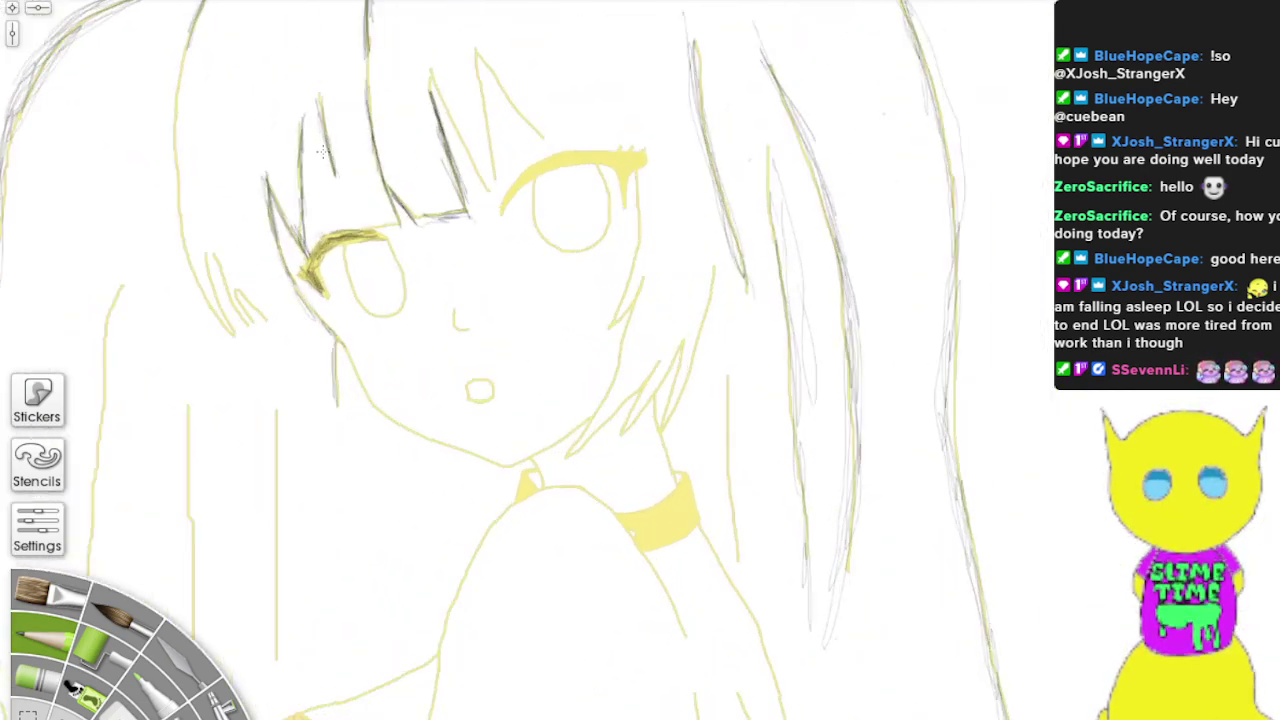
{"action": "key", "text": "ctrl+minus"}
{"action": "key", "text": "ctrl+minus"}
{"action": "key", "text": "ctrl+minus"}
{"action": "key", "text": "ctrl+minus"}
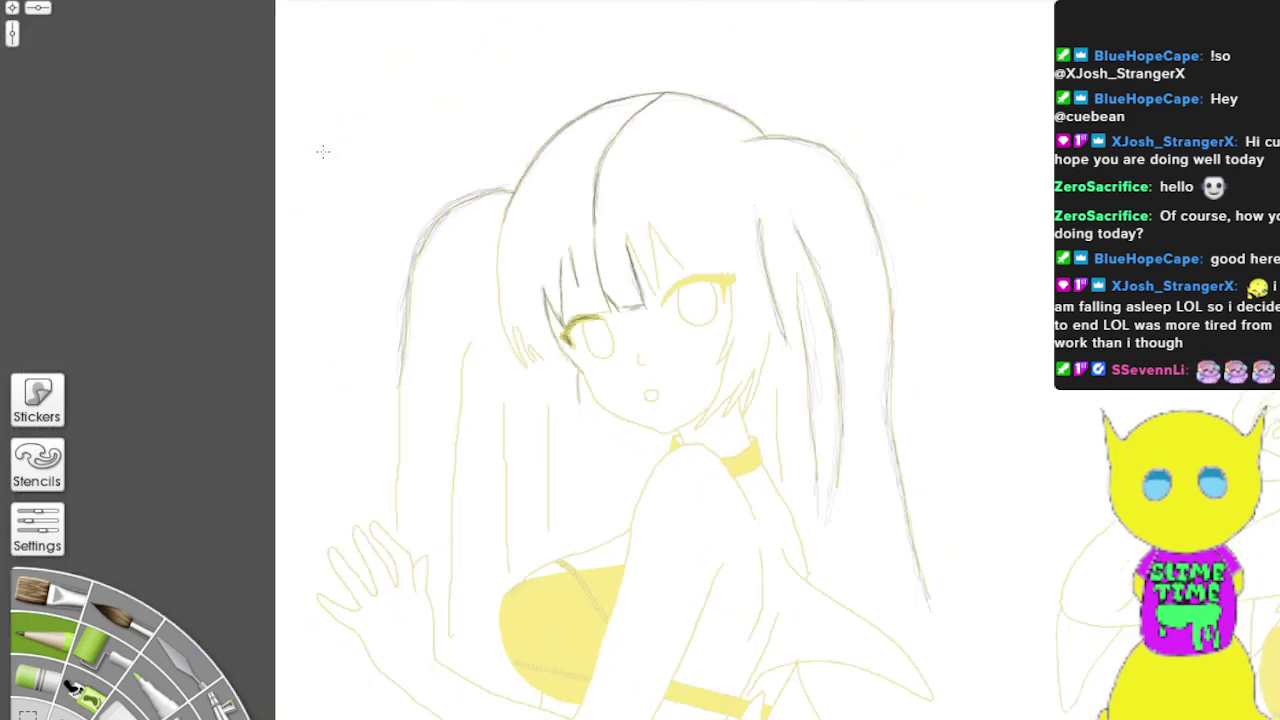
{"action": "key", "text": "ctrl+plus"}
{"action": "key", "text": "ctrl+plus"}
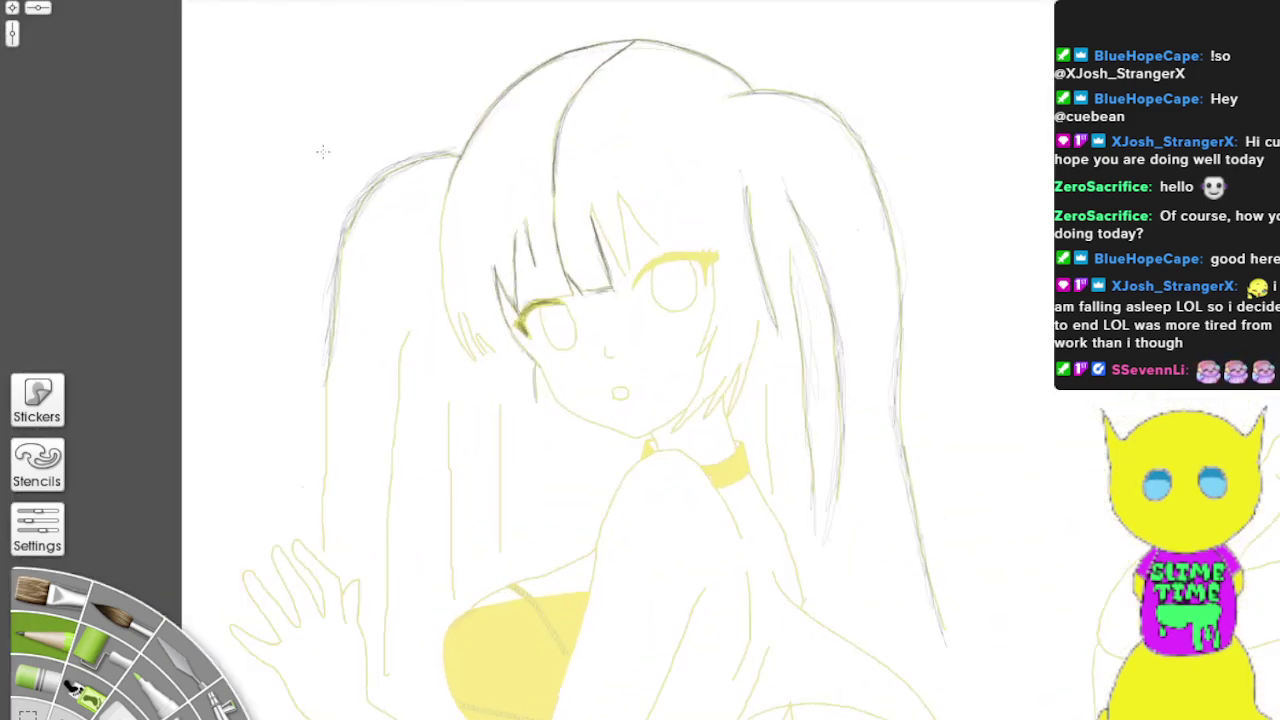
{"action": "key", "text": "ctrl+minus"}
{"action": "key", "text": "ctrl+minus"}
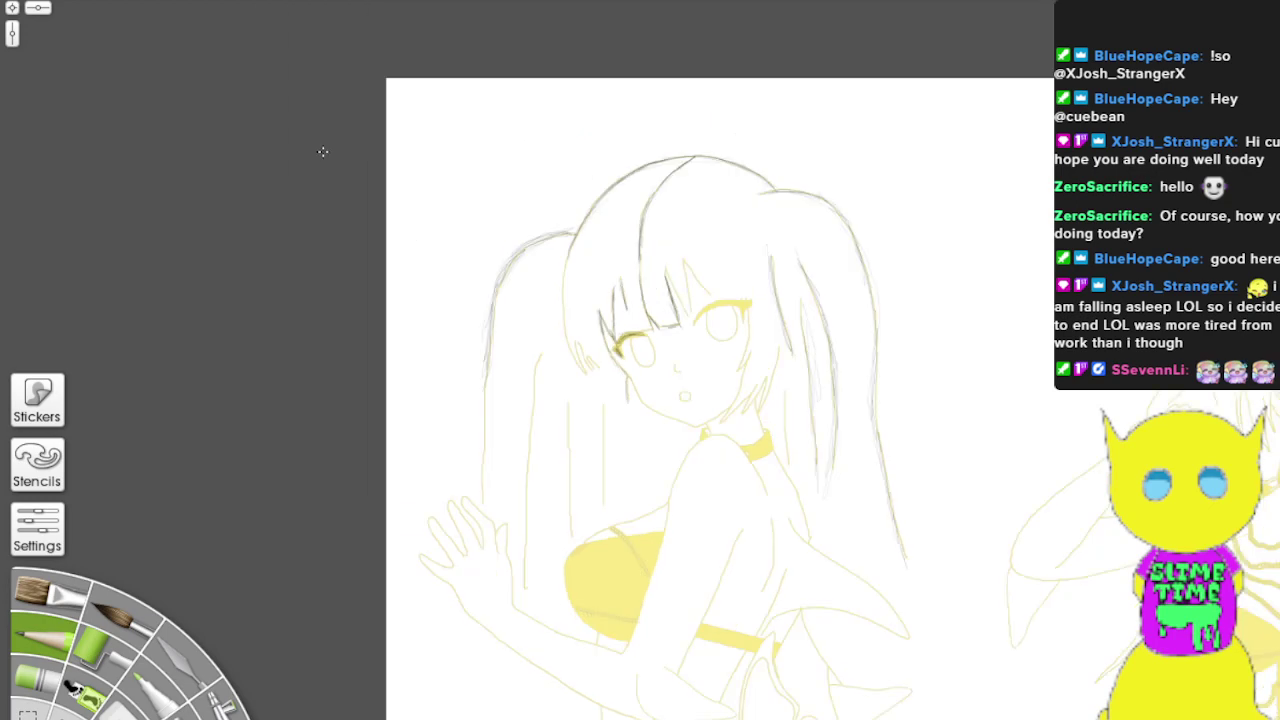
Step: Trace the raised shoulder below the chin from its right end over the top and down the left side
{"action": "key", "text": "ctrl+plus"}
{"action": "key", "text": "ctrl+plus"}
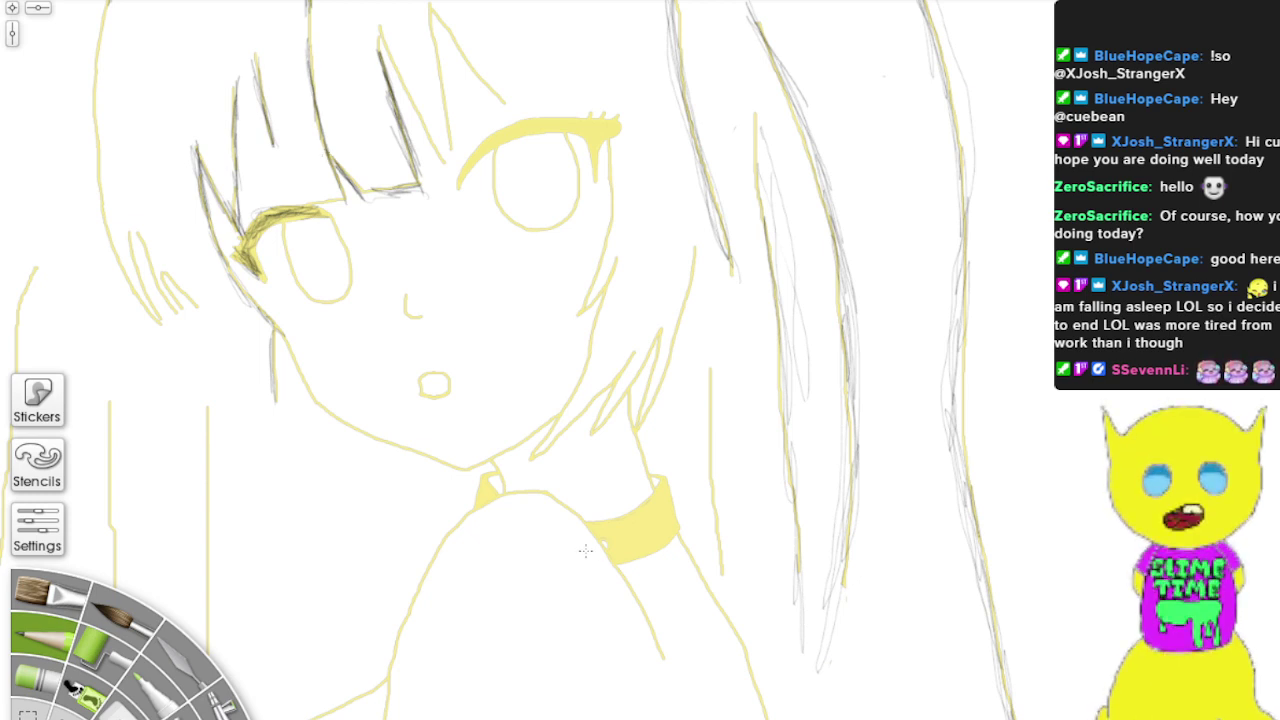
{"action": "mouse_move", "coordinate": [664, 659]}
{"action": "left_mouse_down"}
{"action": "mouse_move", "coordinate": [574, 515]}
{"action": "mouse_move", "coordinate": [617, 557]}
{"action": "mouse_move", "coordinate": [606, 544]}
{"action": "mouse_move", "coordinate": [517, 468]}
{"action": "mouse_move", "coordinate": [498, 481]}
{"action": "mouse_move", "coordinate": [562, 497]}
{"action": "mouse_move", "coordinate": [534, 499]}
{"action": "mouse_move", "coordinate": [557, 509]}
{"action": "mouse_move", "coordinate": [470, 506]}
{"action": "mouse_move", "coordinate": [563, 489]}
{"action": "mouse_move", "coordinate": [525, 490]}
{"action": "left_mouse_up"}
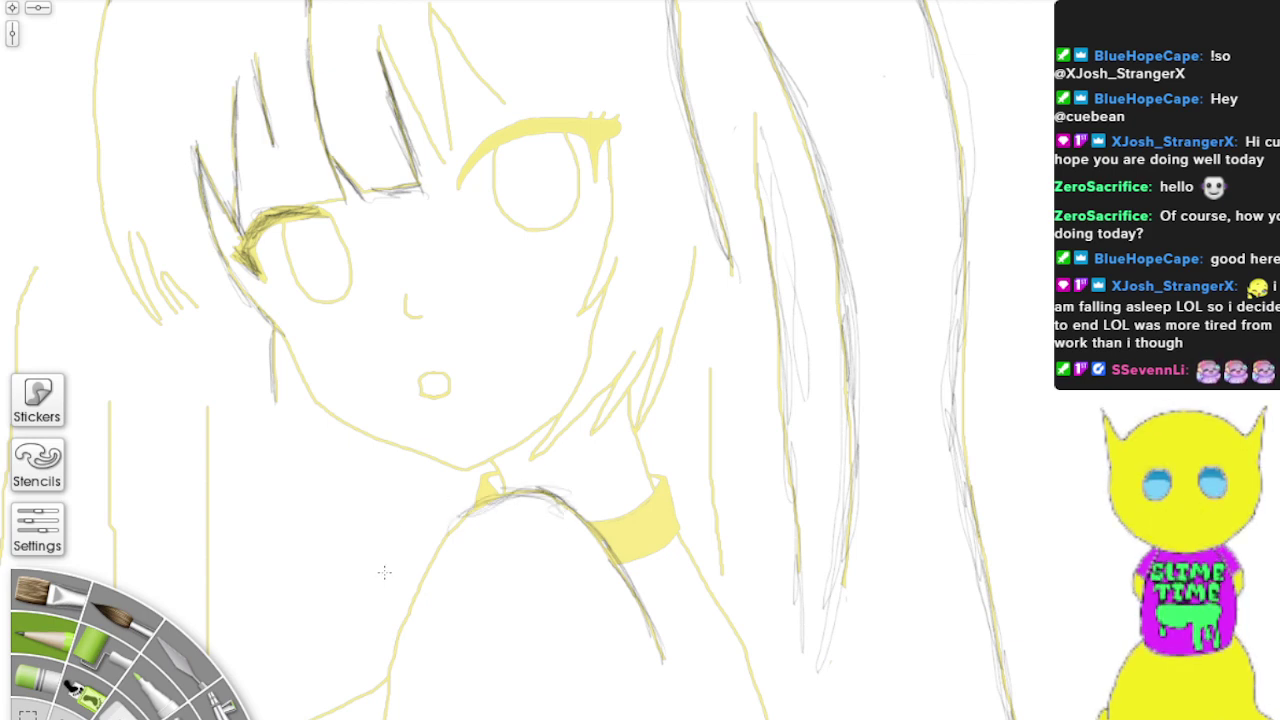
{"action": "left_click_drag", "start_coordinate": [465, 527], "coordinate": [403, 577]}
{"action": "mouse_move", "coordinate": [436, 541]}
{"action": "left_mouse_down"}
{"action": "mouse_move", "coordinate": [419, 570]}
{"action": "mouse_move", "coordinate": [442, 535]}
{"action": "mouse_move", "coordinate": [406, 602]}
{"action": "mouse_move", "coordinate": [455, 524]}
{"action": "mouse_move", "coordinate": [391, 648]}
{"action": "left_mouse_up"}
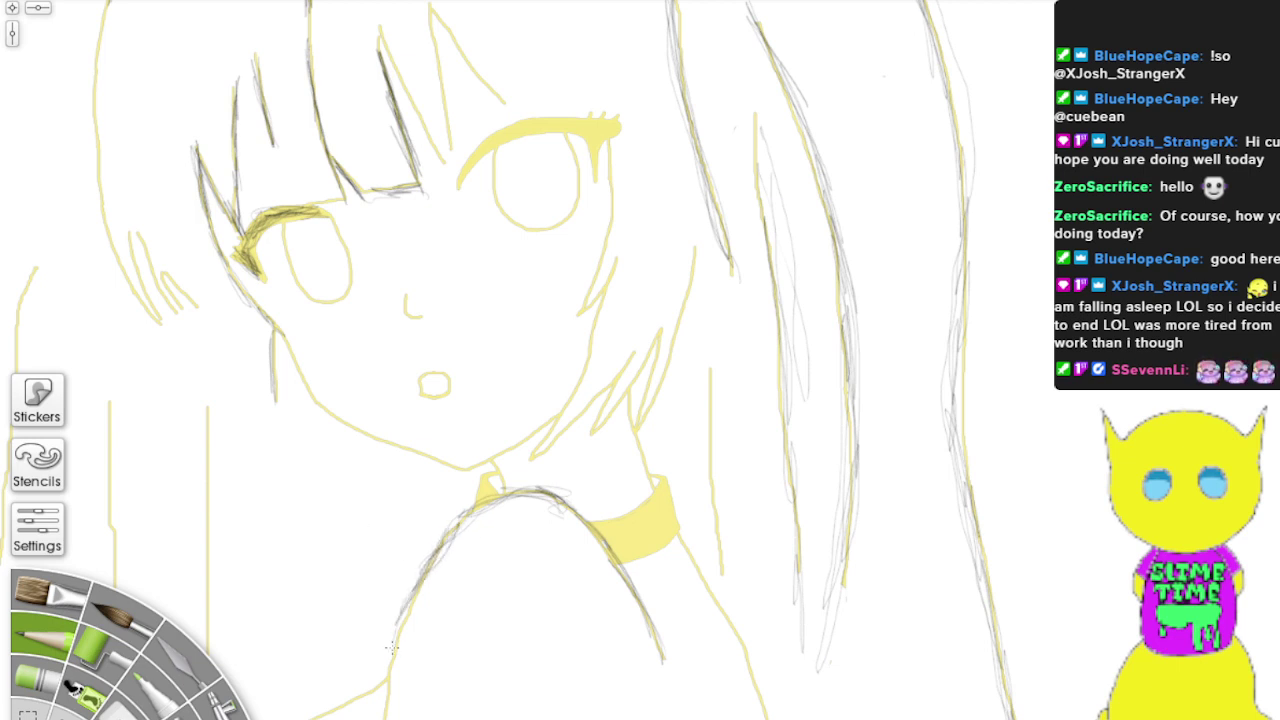
{"action": "left_click_drag", "start_coordinate": [414, 598], "coordinate": [387, 688]}
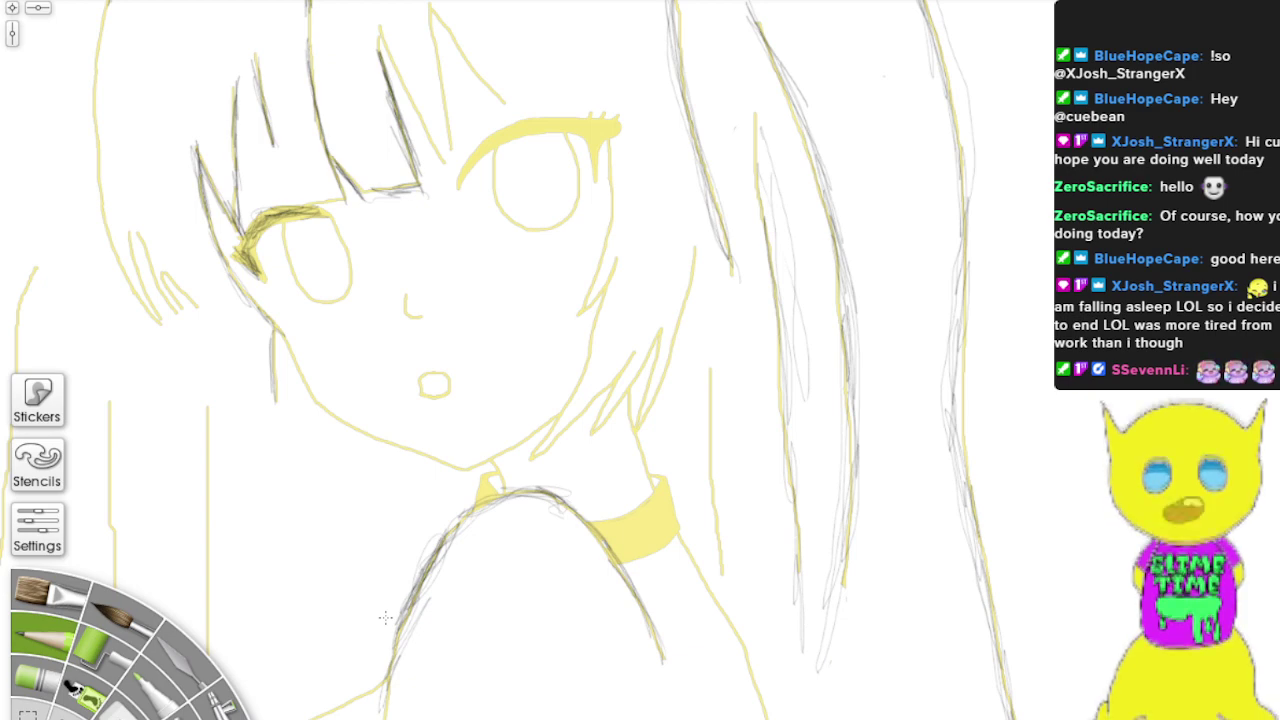
{"action": "scroll", "coordinate": [386, 618], "scroll_direction": "down", "scroll_amount": 3}
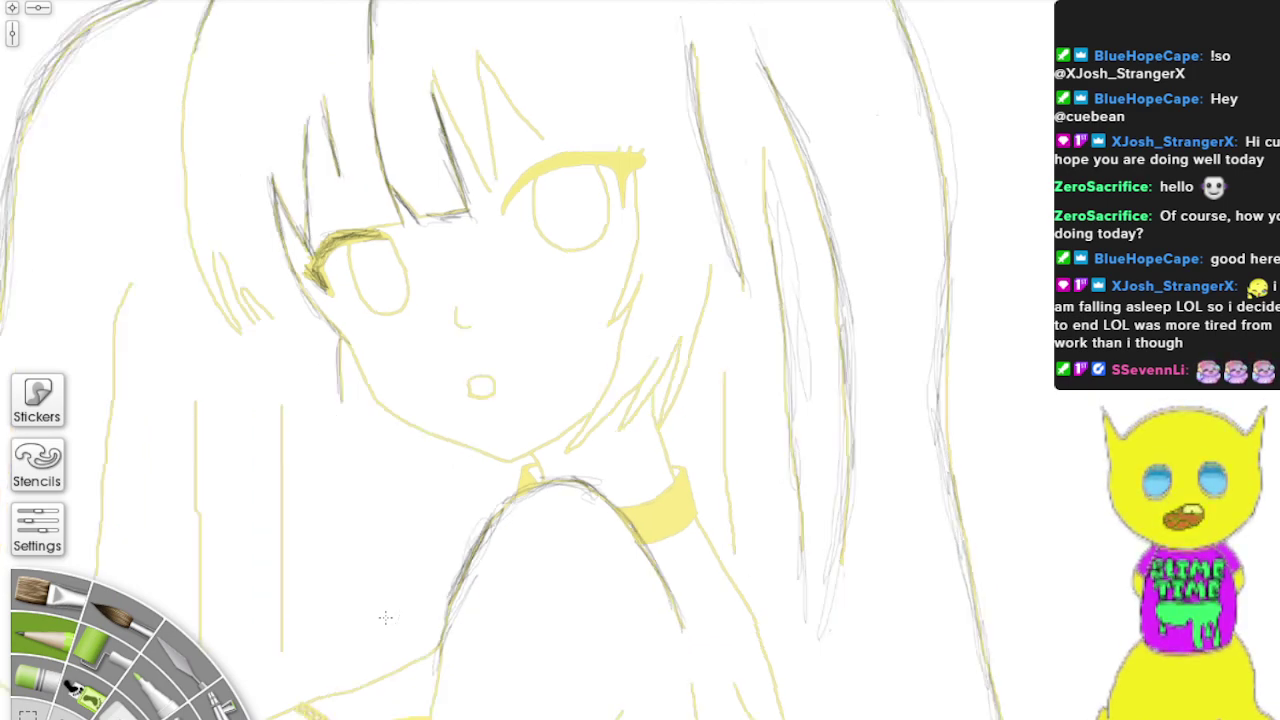
{"action": "scroll", "coordinate": [386, 618], "scroll_direction": "up", "scroll_amount": 2}
{"action": "scroll", "coordinate": [386, 618], "scroll_direction": "down", "scroll_amount": 5}
{"action": "scroll", "coordinate": [386, 618], "scroll_direction": "up", "scroll_amount": 6}
{"action": "scroll", "coordinate": [385, 618], "scroll_direction": "up", "scroll_amount": 1}
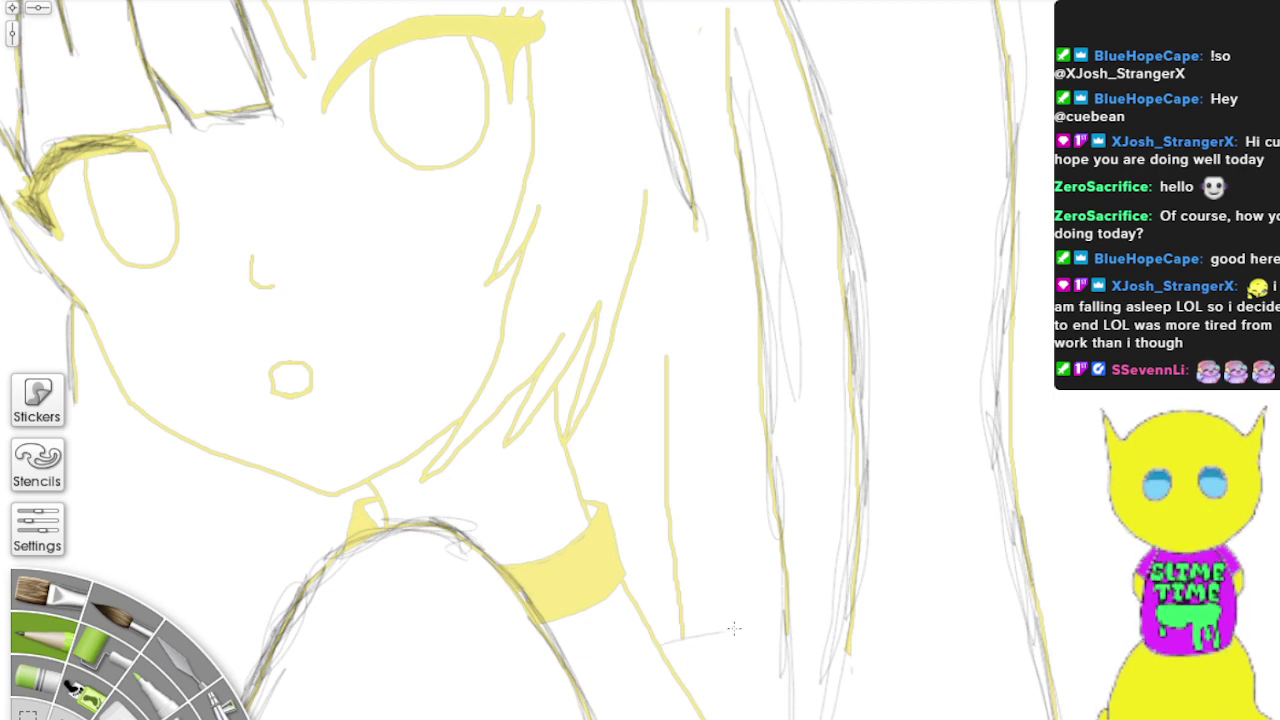
{"action": "left_click_drag", "start_coordinate": [660, 641], "coordinate": [963, 588]}
{"action": "key", "text": "ctrl+z"}
Step: Trace the back outline from the choker's lower right corner down to the junction with the diagonal edge
{"action": "left_click_drag", "start_coordinate": [350, 560], "coordinate": [601, 63]}
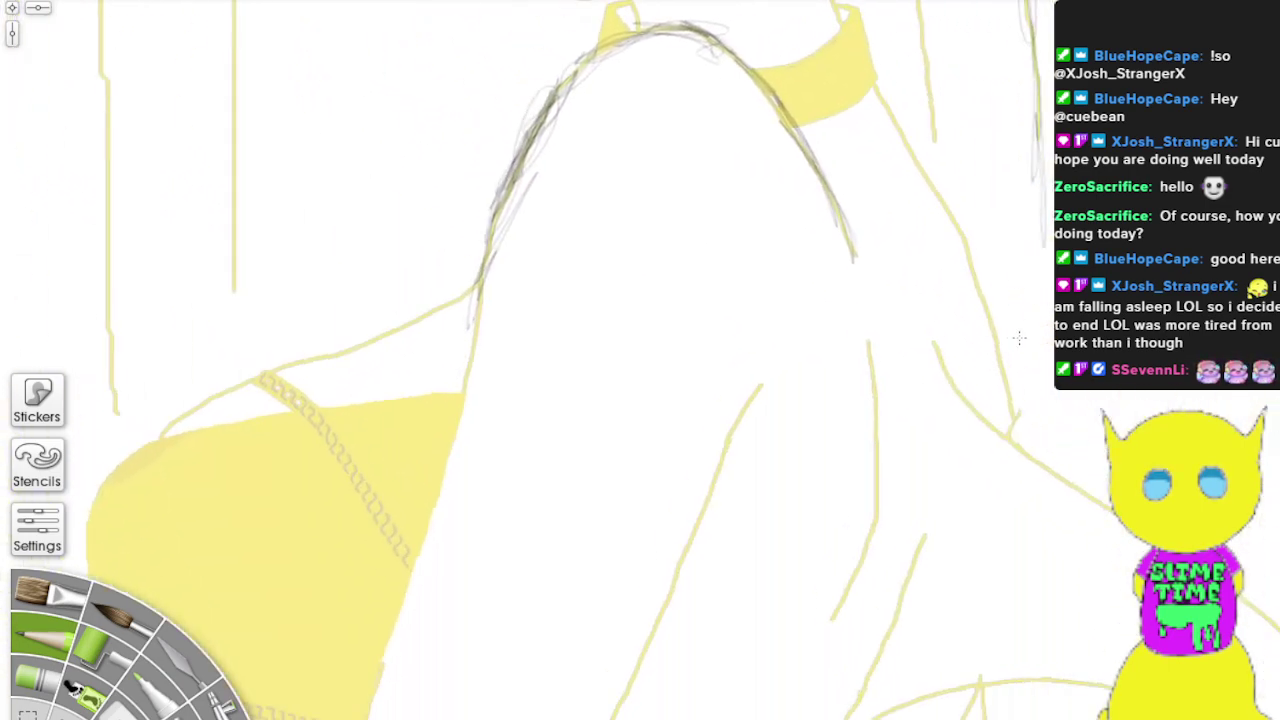
{"action": "left_click_drag", "start_coordinate": [1019, 338], "coordinate": [927, 313]}
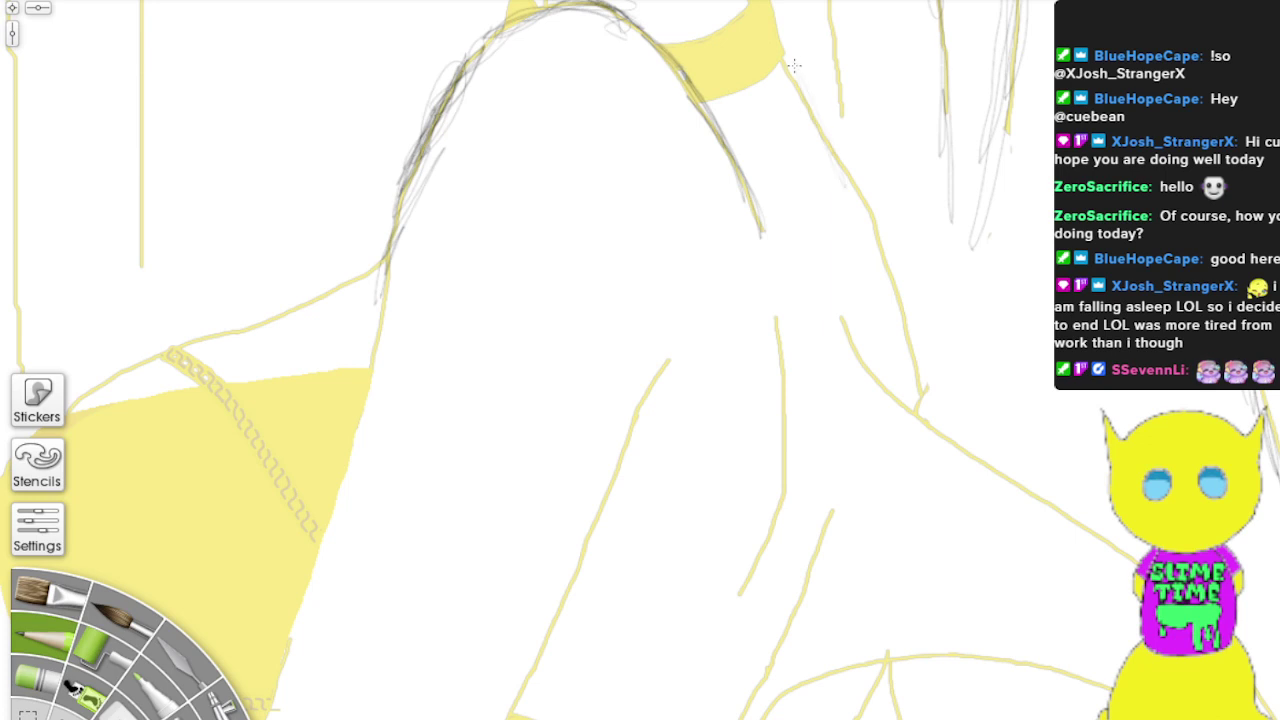
{"action": "left_click_drag", "start_coordinate": [793, 65], "coordinate": [874, 218]}
{"action": "mouse_move", "coordinate": [816, 120]}
{"action": "left_mouse_down"}
{"action": "mouse_move", "coordinate": [861, 172]}
{"action": "mouse_move", "coordinate": [859, 208]}
{"action": "mouse_move", "coordinate": [885, 284]}
{"action": "mouse_move", "coordinate": [890, 259]}
{"action": "mouse_move", "coordinate": [909, 405]}
{"action": "left_mouse_up"}
{"action": "left_click_drag", "start_coordinate": [893, 247], "coordinate": [905, 376]}
{"action": "left_click_drag", "start_coordinate": [846, 160], "coordinate": [894, 280]}
{"action": "left_click_drag", "start_coordinate": [814, 110], "coordinate": [866, 205]}
{"action": "mouse_move", "coordinate": [786, 70]}
{"action": "left_mouse_down"}
{"action": "mouse_move", "coordinate": [830, 136]}
{"action": "mouse_move", "coordinate": [824, 124]}
{"action": "mouse_move", "coordinate": [905, 335]}
{"action": "mouse_move", "coordinate": [880, 255]}
{"action": "left_mouse_up"}
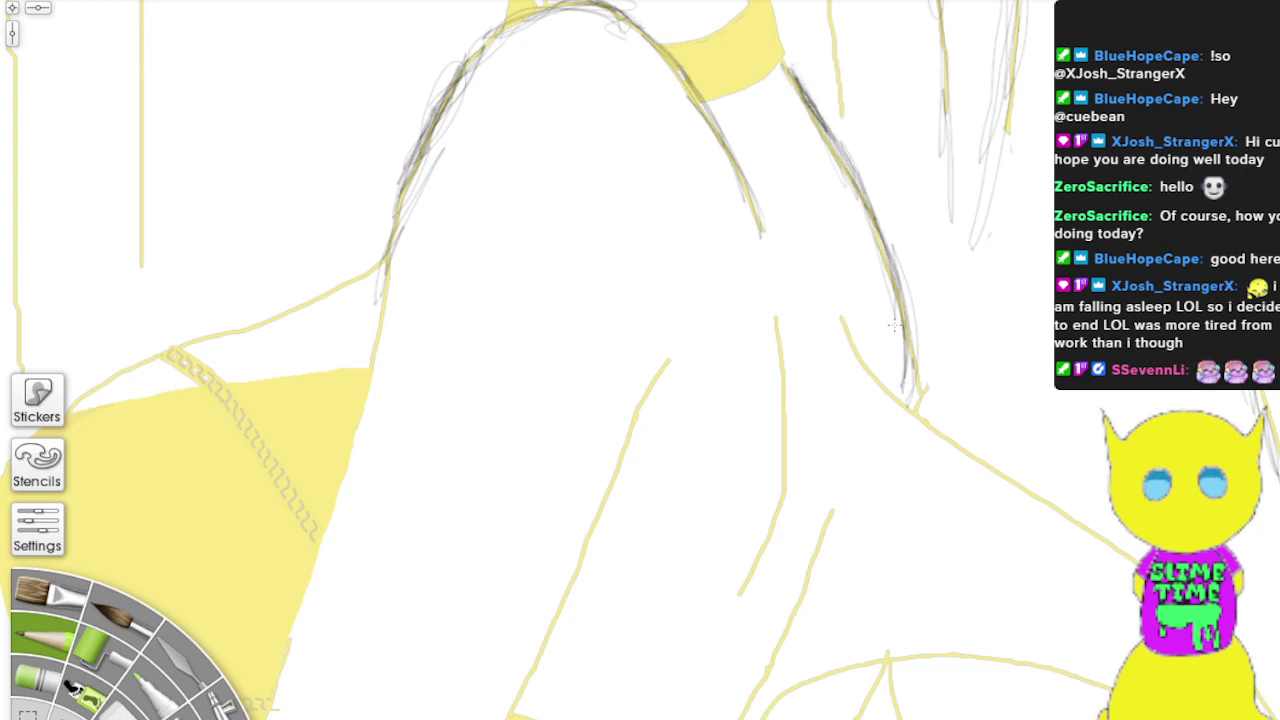
Step: Trace the curved crease inside the back outline and continue it along the long diagonal edge down to the right
{"action": "mouse_move", "coordinate": [834, 293]}
{"action": "left_mouse_down"}
{"action": "mouse_move", "coordinate": [878, 393]}
{"action": "mouse_move", "coordinate": [854, 315]}
{"action": "mouse_move", "coordinate": [906, 405]}
{"action": "mouse_move", "coordinate": [888, 394]}
{"action": "mouse_move", "coordinate": [1047, 494]}
{"action": "left_mouse_up"}
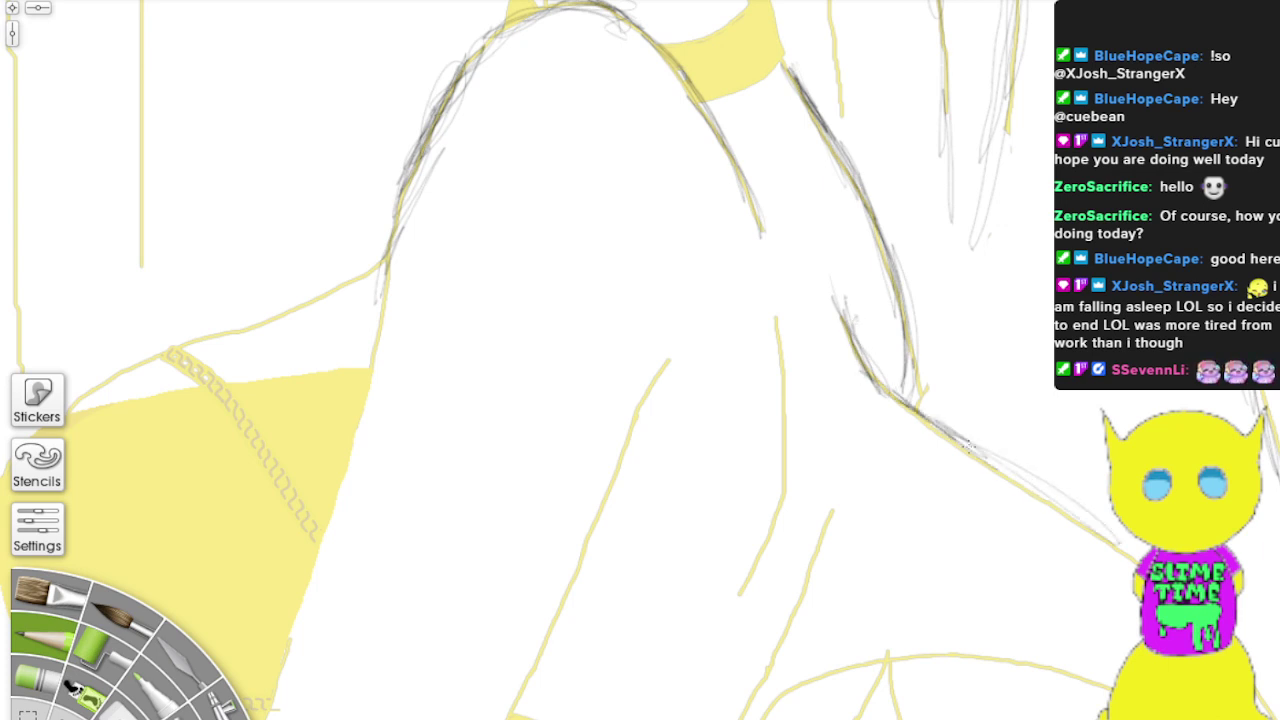
{"action": "left_click_drag", "start_coordinate": [952, 434], "coordinate": [1140, 560]}
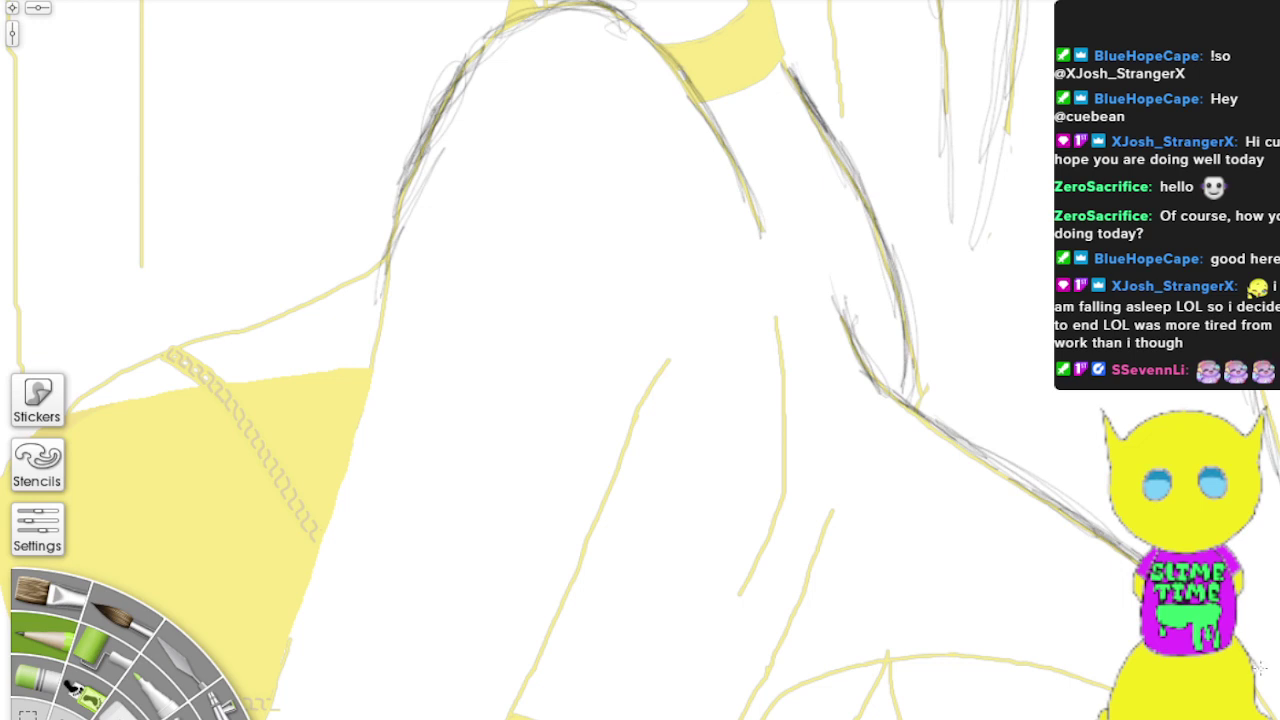
{"action": "mouse_move", "coordinate": [1256, 668]}
{"action": "left_mouse_down"}
{"action": "mouse_move", "coordinate": [1276, 714]}
{"action": "mouse_move", "coordinate": [1258, 680]}
{"action": "left_mouse_up"}
{"action": "left_click_drag", "start_coordinate": [1140, 556], "coordinate": [1022, 470]}
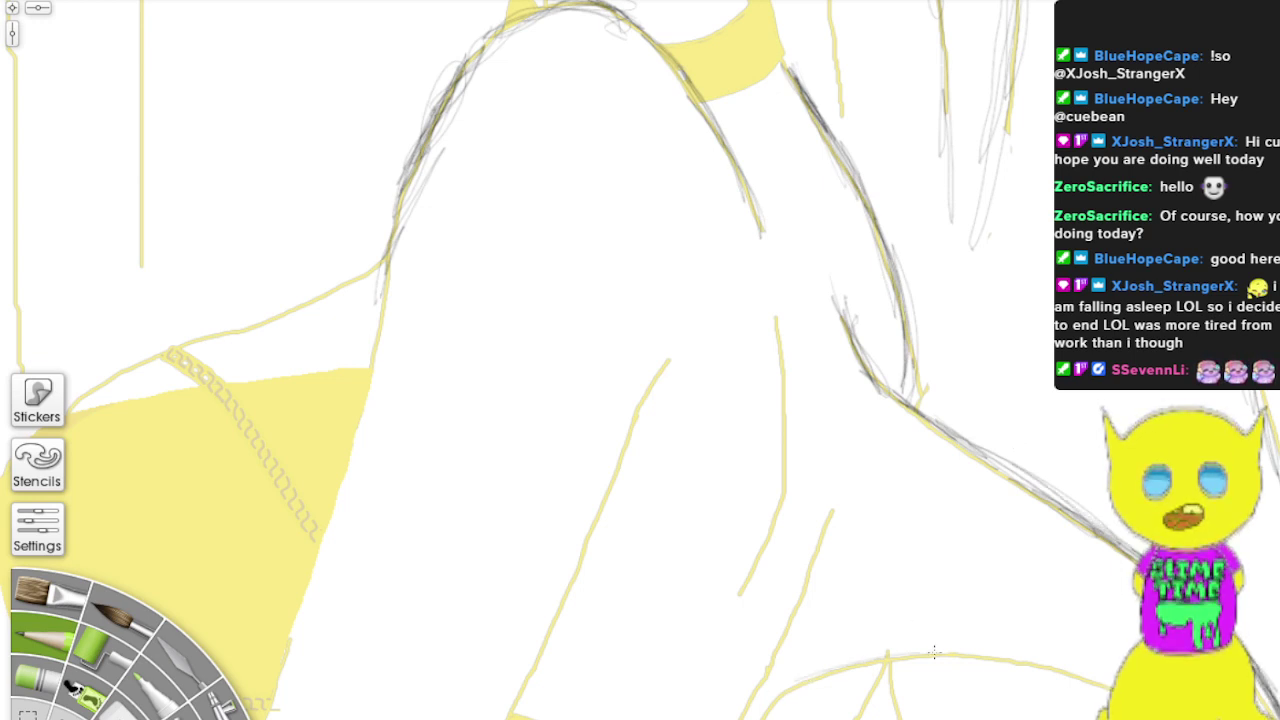
Step: Trace the shallow arc below the diagonal edge and the bent fold line beneath the shoulder
{"action": "mouse_move", "coordinate": [808, 679]}
{"action": "left_mouse_down"}
{"action": "mouse_move", "coordinate": [1014, 652]}
{"action": "mouse_move", "coordinate": [936, 655]}
{"action": "mouse_move", "coordinate": [1110, 688]}
{"action": "left_mouse_up"}
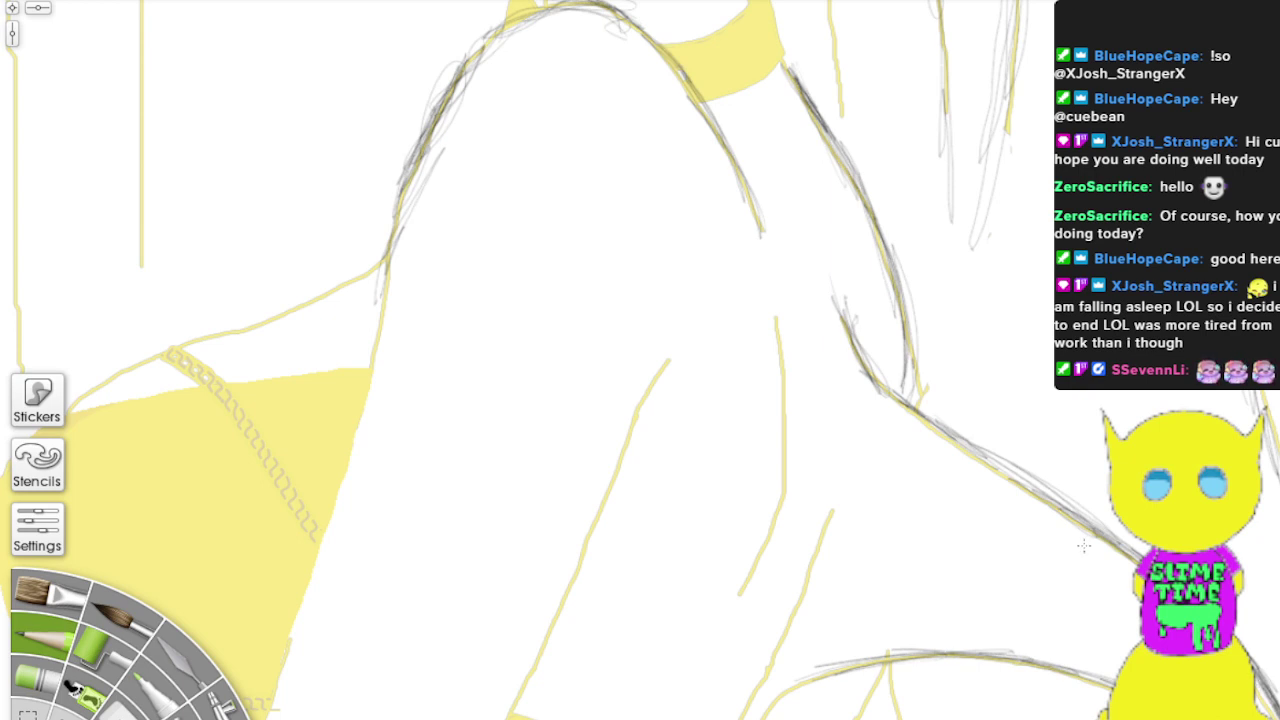
{"action": "mouse_move", "coordinate": [766, 292]}
{"action": "left_mouse_down"}
{"action": "mouse_move", "coordinate": [783, 487]}
{"action": "mouse_move", "coordinate": [780, 374]}
{"action": "mouse_move", "coordinate": [779, 514]}
{"action": "mouse_move", "coordinate": [712, 632]}
{"action": "left_mouse_up"}
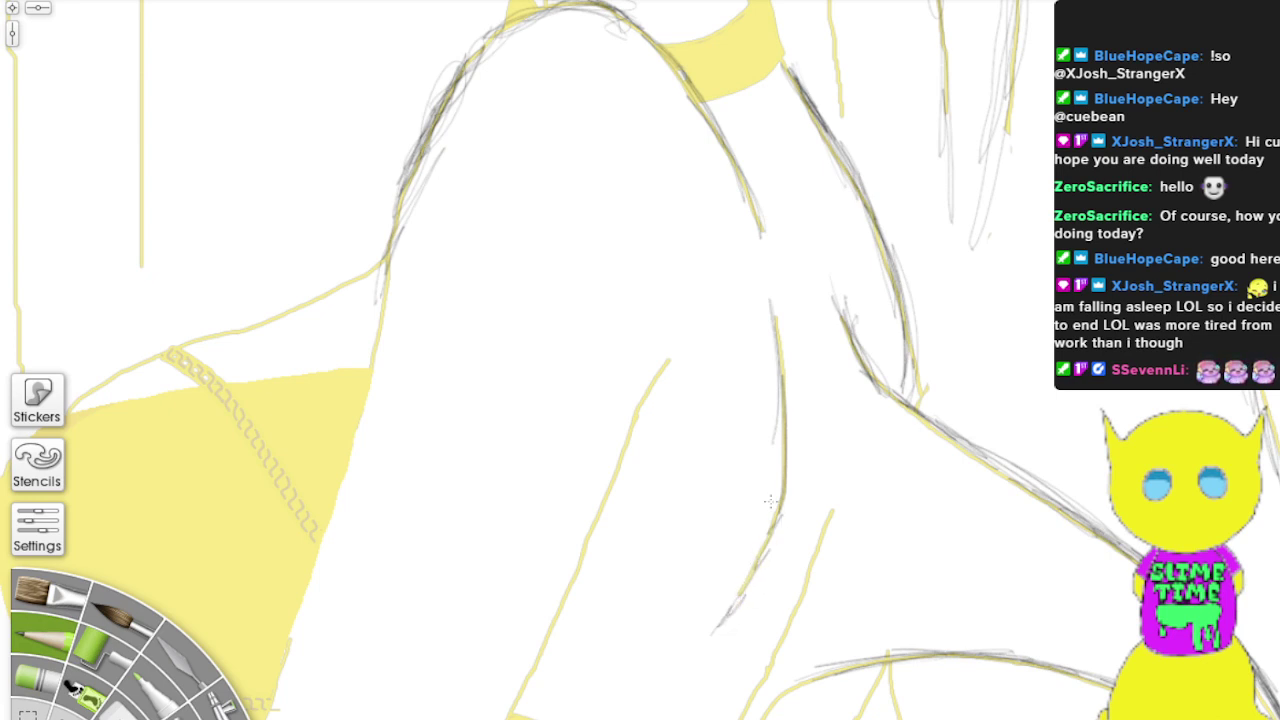
Step: Trace the bent fold line beneath the shoulder with repeated strokes, from its lower hooked end up to its top
{"action": "left_click_drag", "start_coordinate": [763, 545], "coordinate": [708, 604]}
{"action": "mouse_move", "coordinate": [772, 527]}
{"action": "left_mouse_down"}
{"action": "mouse_move", "coordinate": [722, 596]}
{"action": "mouse_move", "coordinate": [736, 595]}
{"action": "mouse_move", "coordinate": [772, 408]}
{"action": "left_mouse_up"}
{"action": "left_click_drag", "start_coordinate": [778, 486], "coordinate": [772, 312]}
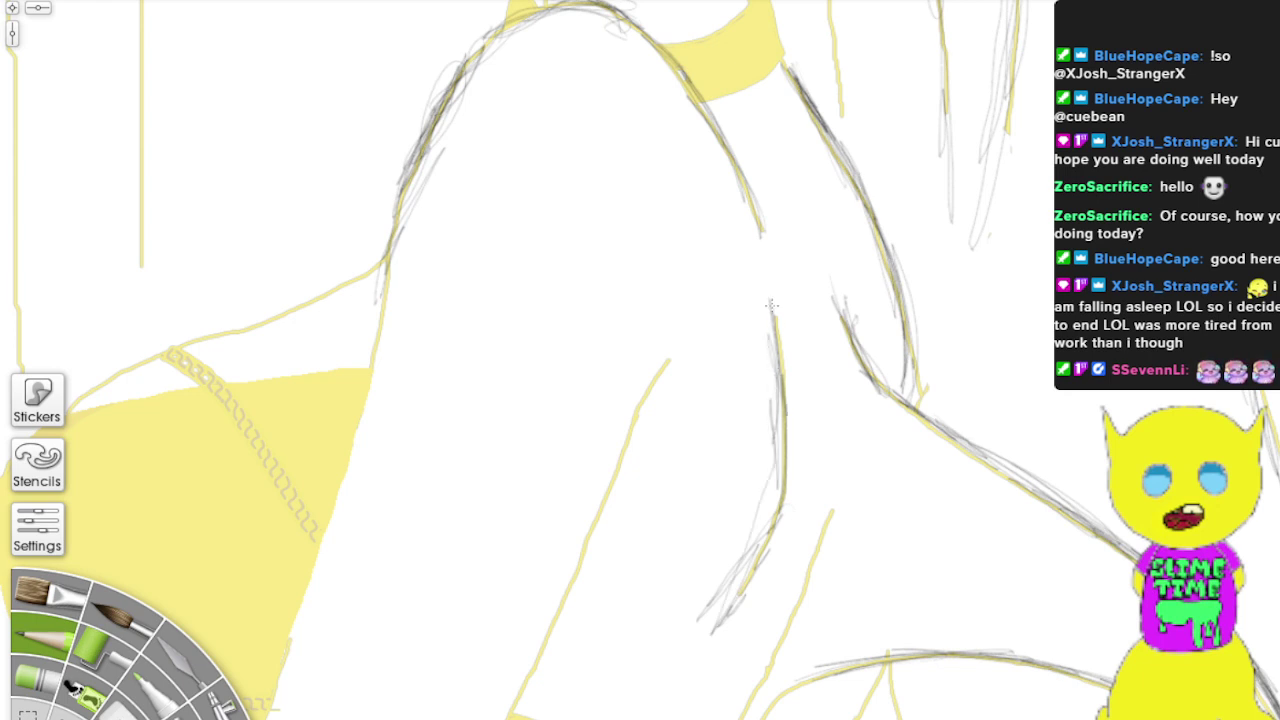
{"action": "left_click_drag", "start_coordinate": [782, 364], "coordinate": [770, 300]}
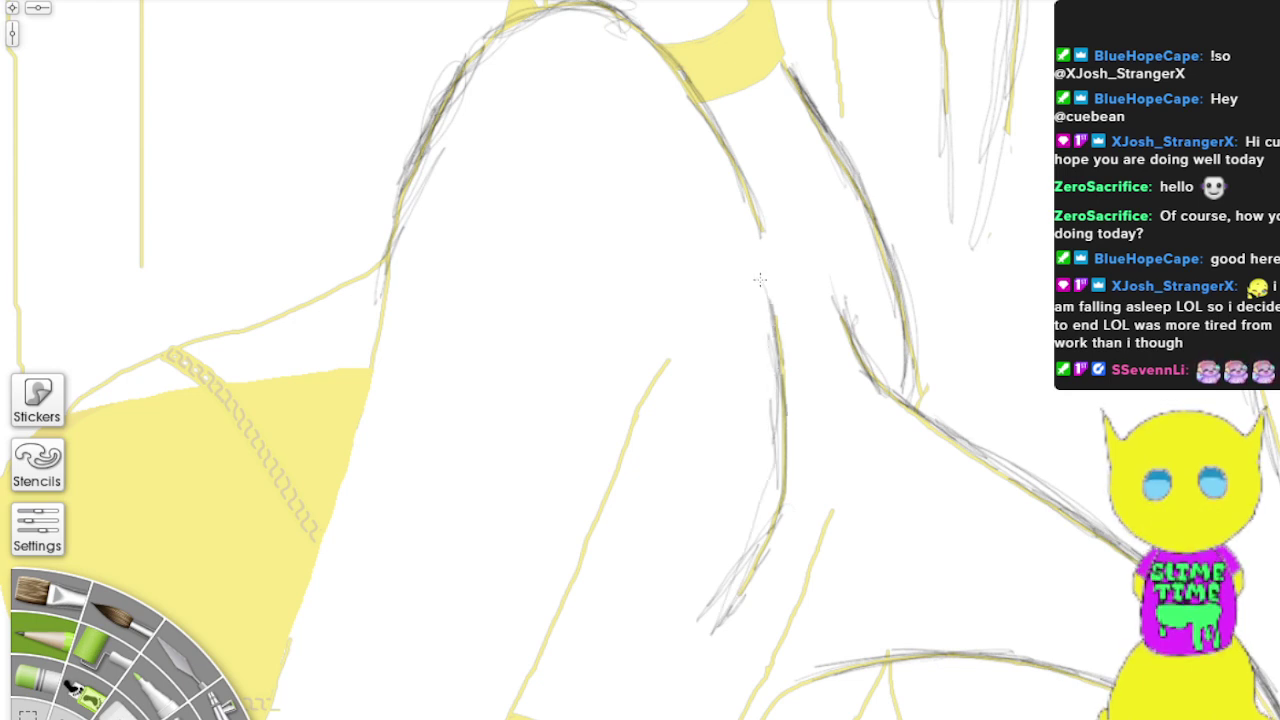
Step: Trace the long diagonal line left of the bent fold down to the yellow arm band
{"action": "left_click_drag", "start_coordinate": [670, 357], "coordinate": [570, 602]}
{"action": "mouse_move", "coordinate": [616, 484]}
{"action": "left_mouse_down"}
{"action": "mouse_move", "coordinate": [514, 705]}
{"action": "mouse_move", "coordinate": [544, 665]}
{"action": "mouse_move", "coordinate": [641, 388]}
{"action": "mouse_move", "coordinate": [628, 452]}
{"action": "left_mouse_up"}
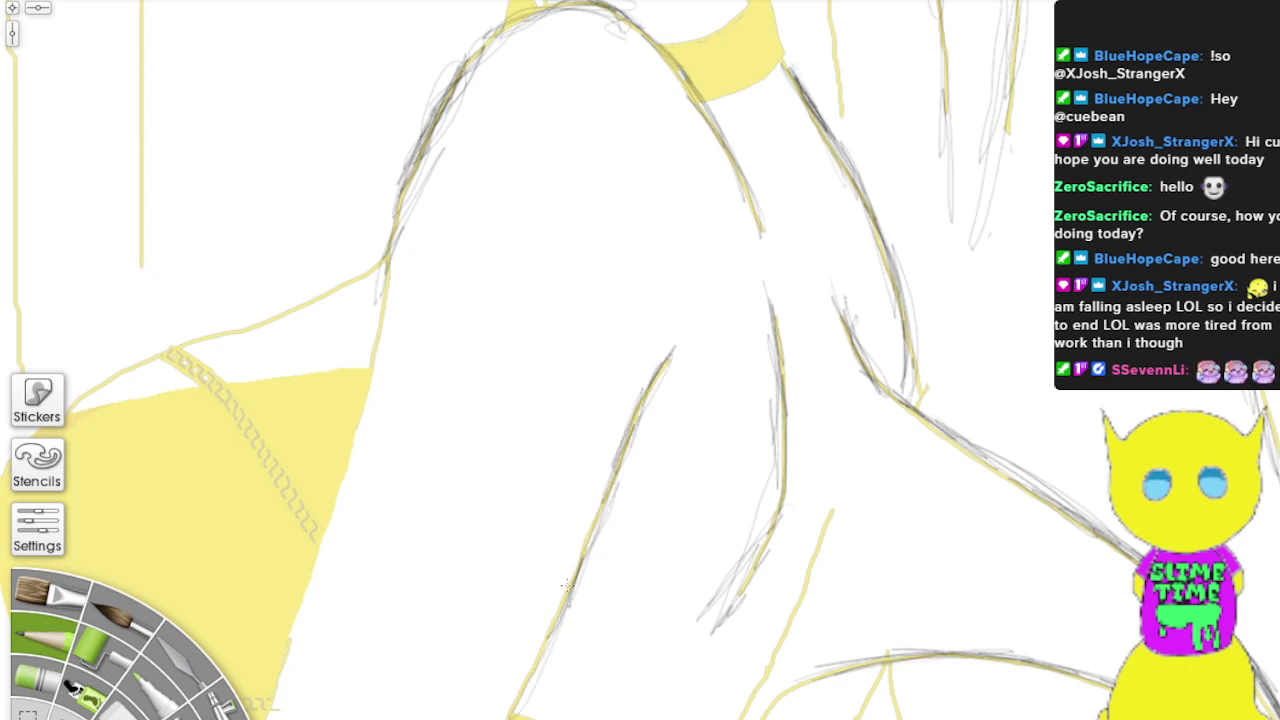
{"action": "left_click_drag", "start_coordinate": [576, 578], "coordinate": [518, 714]}
{"action": "scroll", "coordinate": [374, 409], "scroll_direction": "up", "scroll_amount": 4}
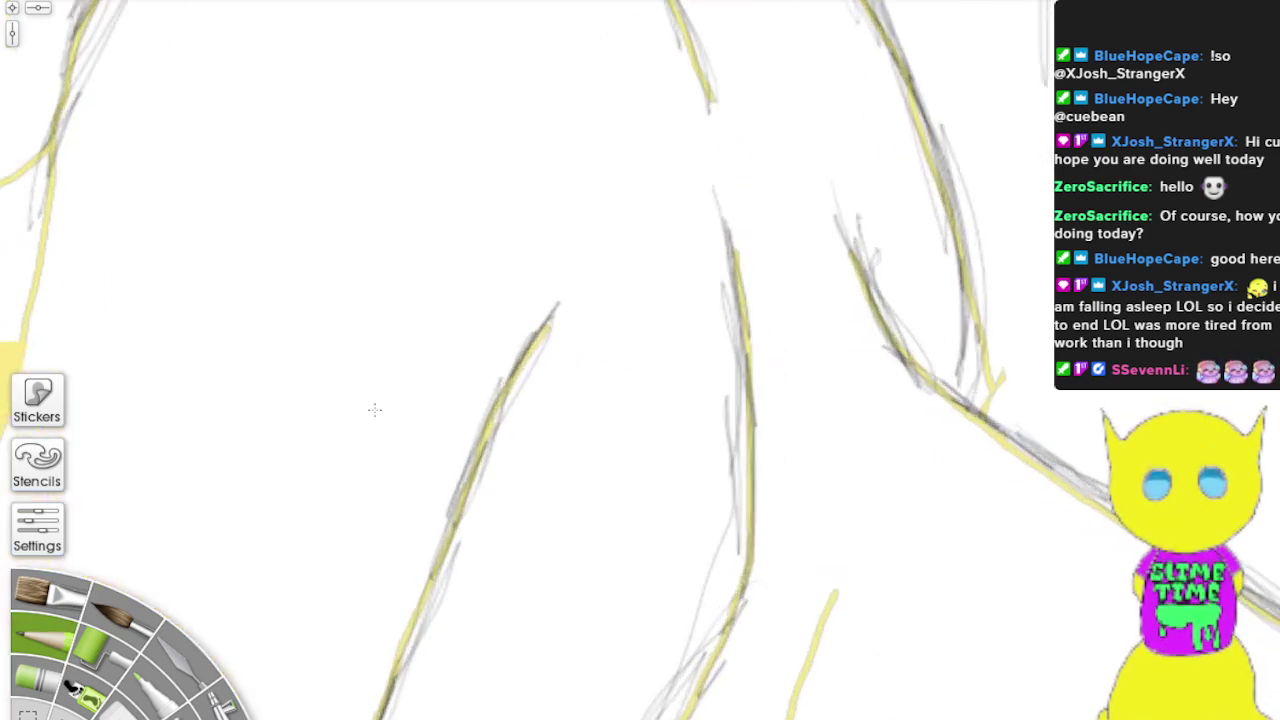
{"action": "scroll", "coordinate": [374, 409], "scroll_direction": "down", "scroll_amount": 4}
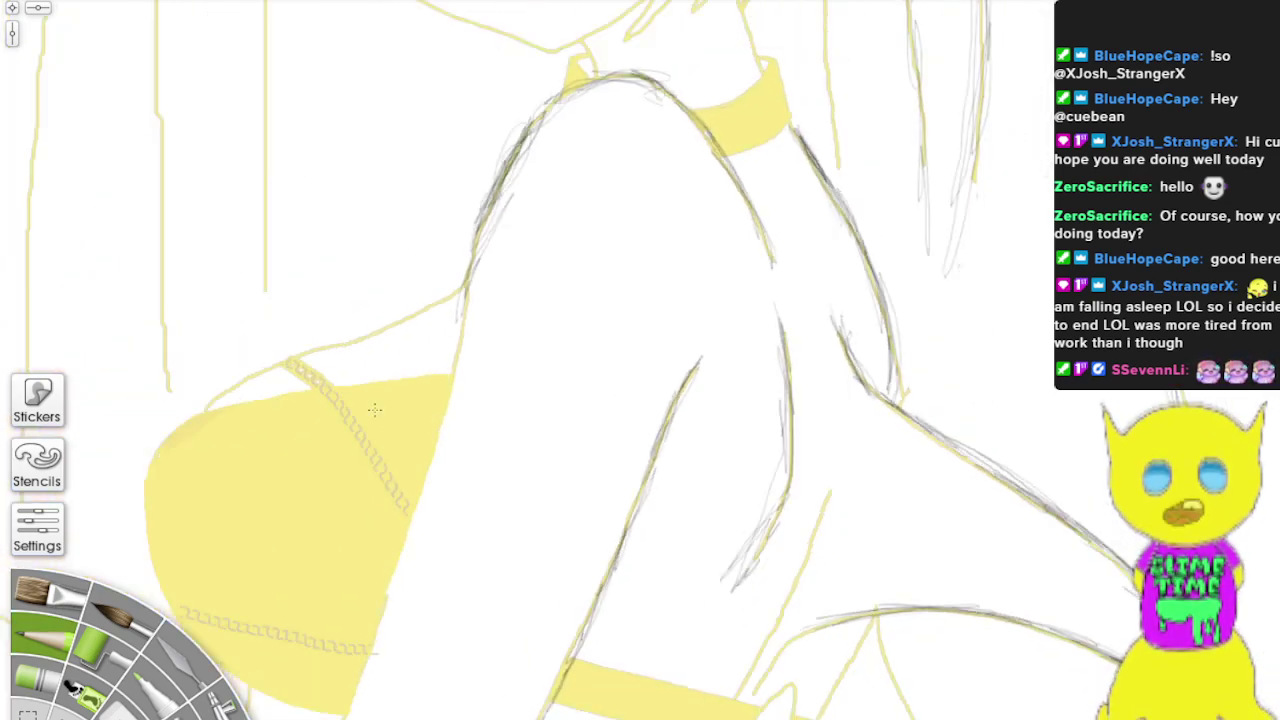
Step: Trace the hem line under the yellow top and the two lines flanking the left end of the shallow arc
{"action": "scroll", "coordinate": [374, 409], "scroll_direction": "down", "scroll_amount": 2}
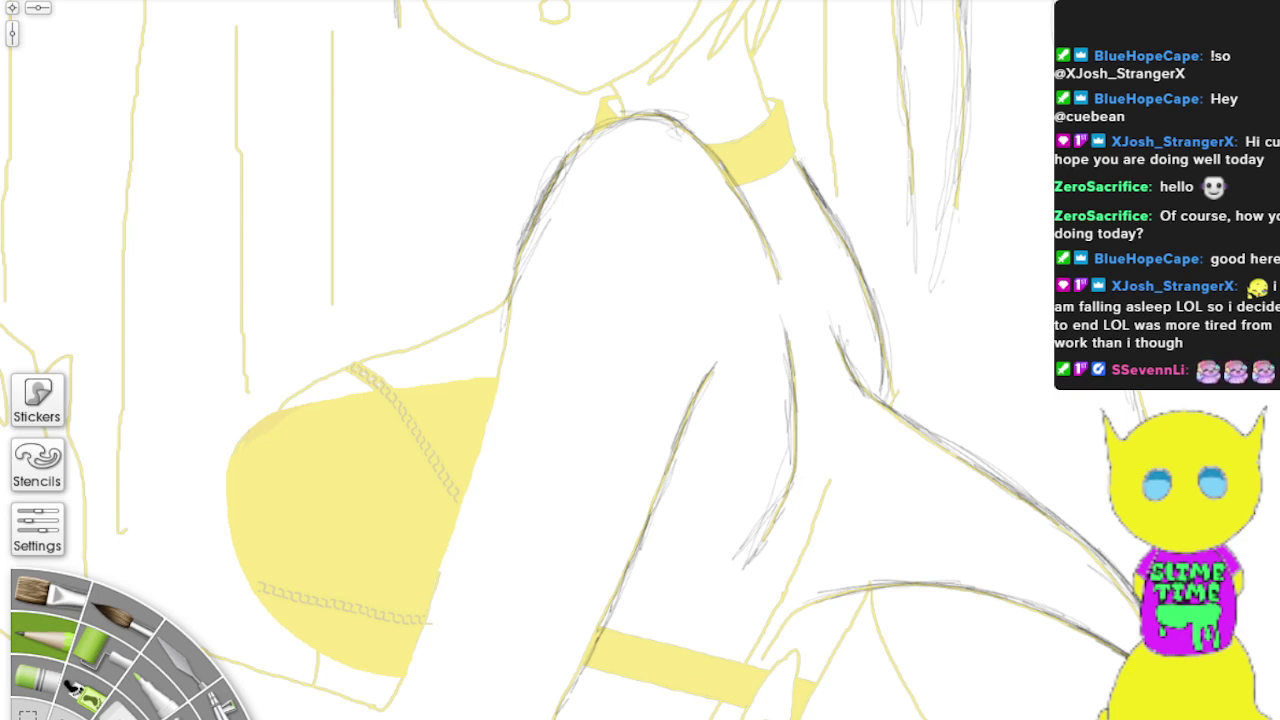
{"action": "mouse_move", "coordinate": [234, 660]}
{"action": "left_mouse_down"}
{"action": "mouse_move", "coordinate": [357, 695]}
{"action": "mouse_move", "coordinate": [313, 691]}
{"action": "left_mouse_up"}
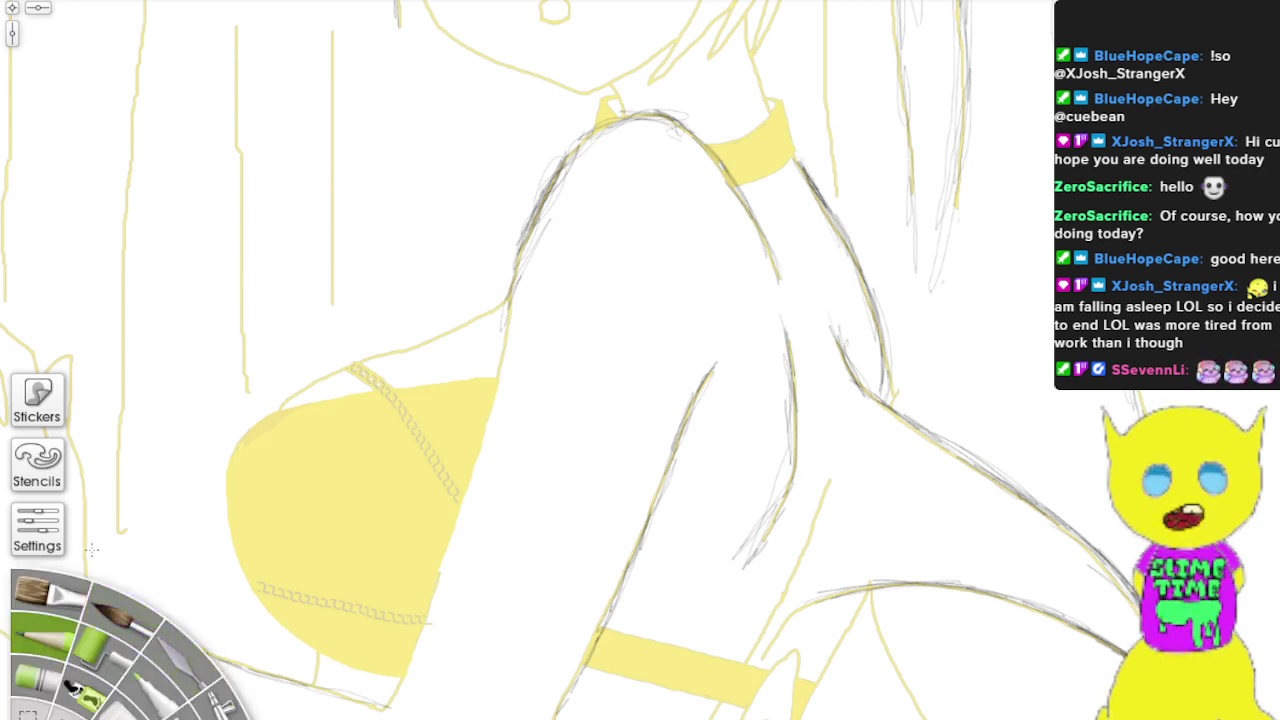
{"action": "left_click_drag", "start_coordinate": [890, 644], "coordinate": [928, 716]}
{"action": "left_click_drag", "start_coordinate": [904, 668], "coordinate": [880, 593]}
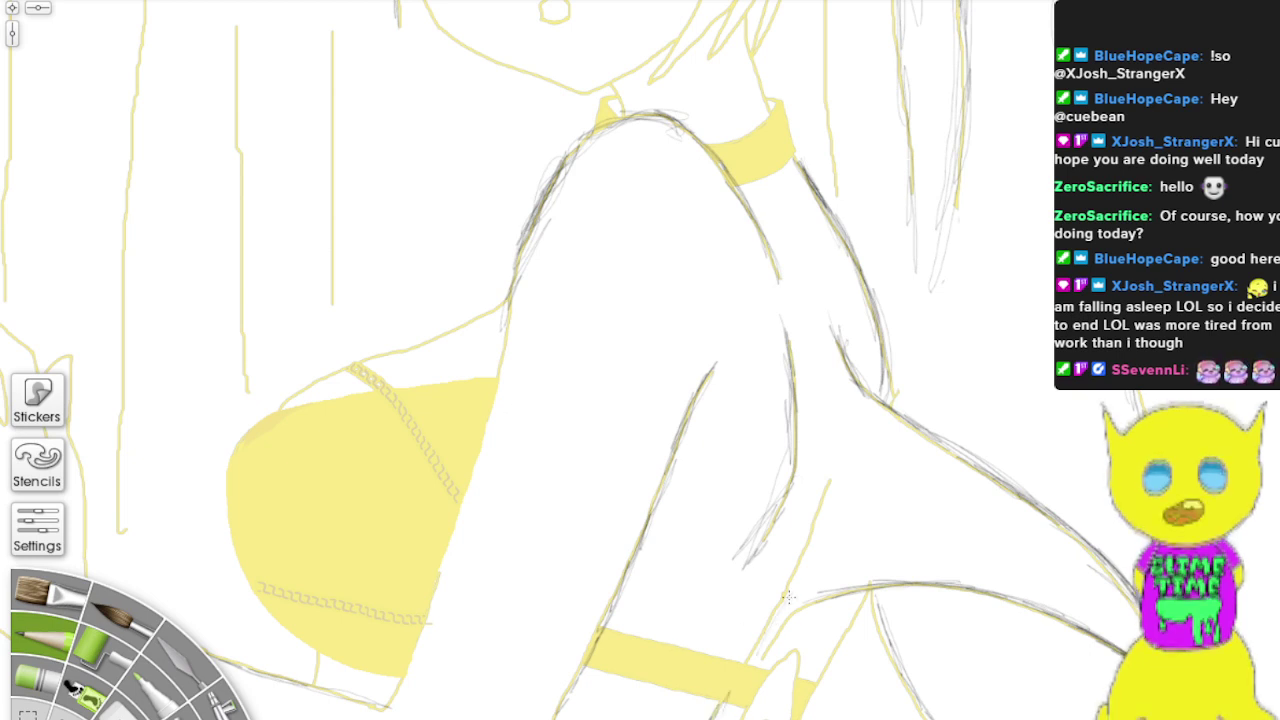
{"action": "mouse_move", "coordinate": [756, 652]}
{"action": "left_mouse_down"}
{"action": "mouse_move", "coordinate": [798, 582]}
{"action": "mouse_move", "coordinate": [830, 482]}
{"action": "left_mouse_up"}
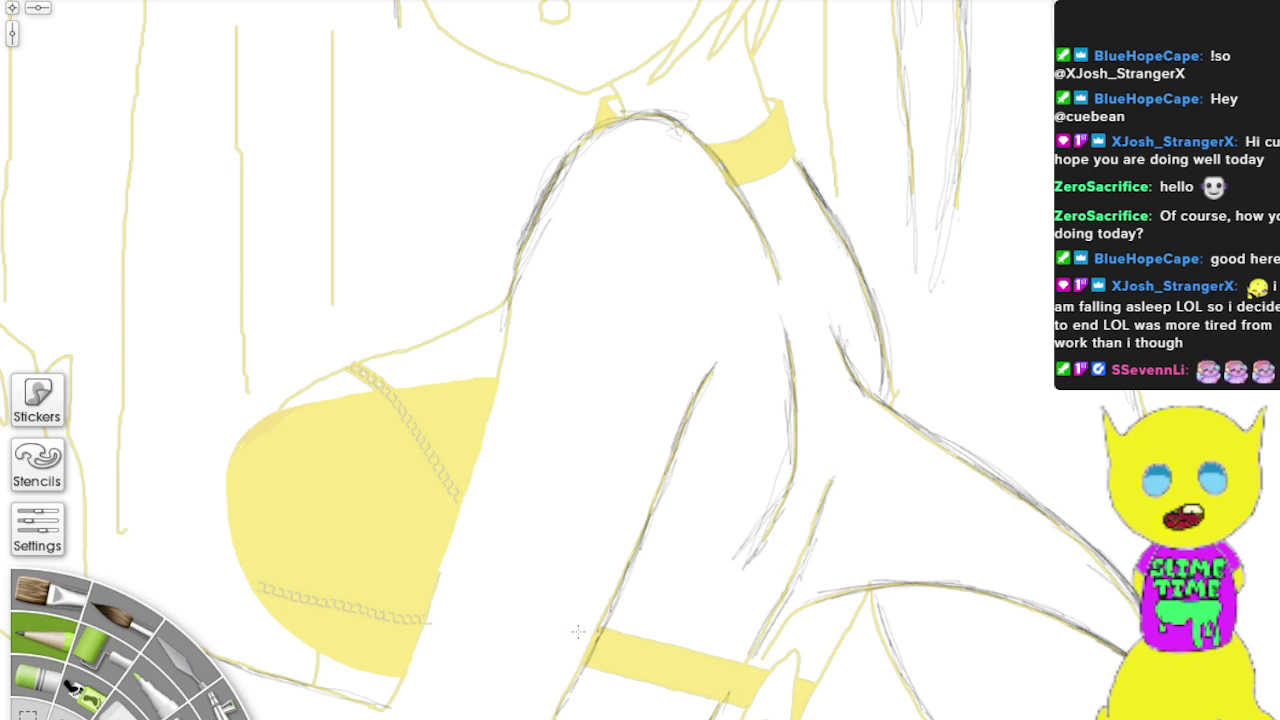
Step: Trace the upper and lower edges of the yellow arm band and the line from the arc down past its right end
{"action": "left_click_drag", "start_coordinate": [608, 666], "coordinate": [684, 678]}
{"action": "mouse_move", "coordinate": [606, 672]}
{"action": "left_mouse_down"}
{"action": "mouse_move", "coordinate": [748, 706]}
{"action": "mouse_move", "coordinate": [708, 690]}
{"action": "left_mouse_up"}
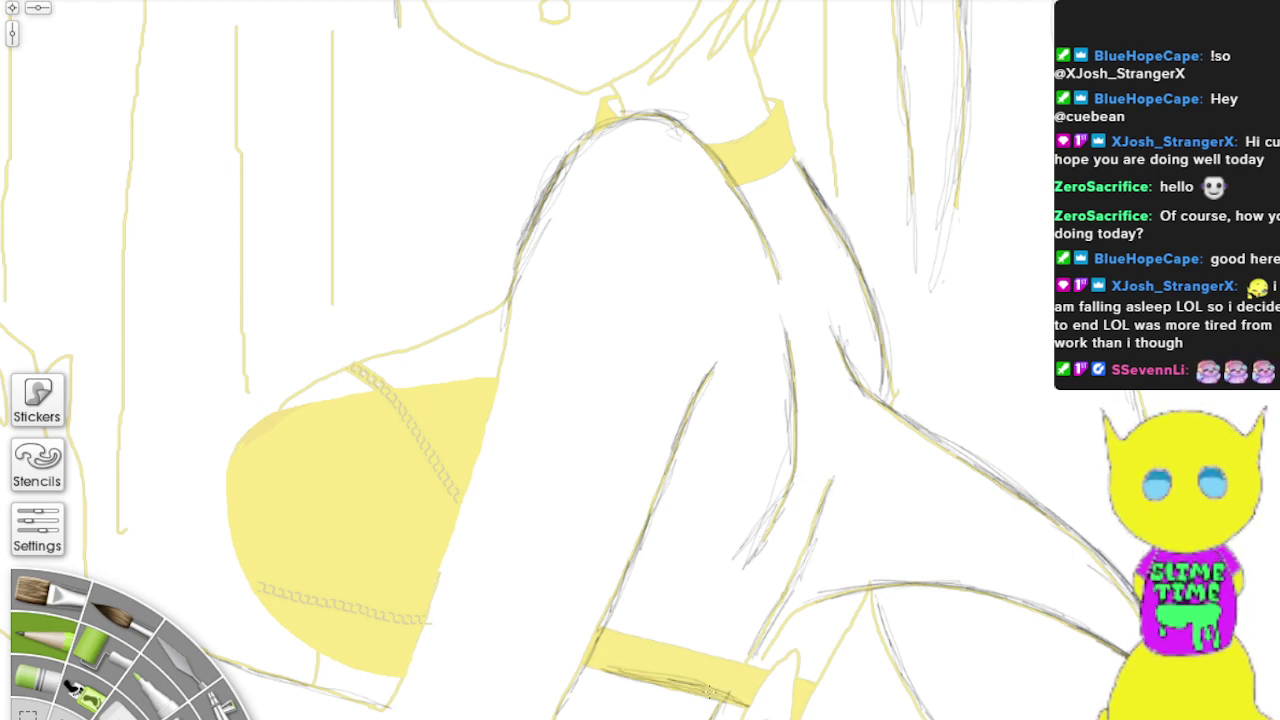
{"action": "mouse_move", "coordinate": [632, 630]}
{"action": "left_mouse_down"}
{"action": "mouse_move", "coordinate": [772, 670]}
{"action": "mouse_move", "coordinate": [660, 640]}
{"action": "left_mouse_up"}
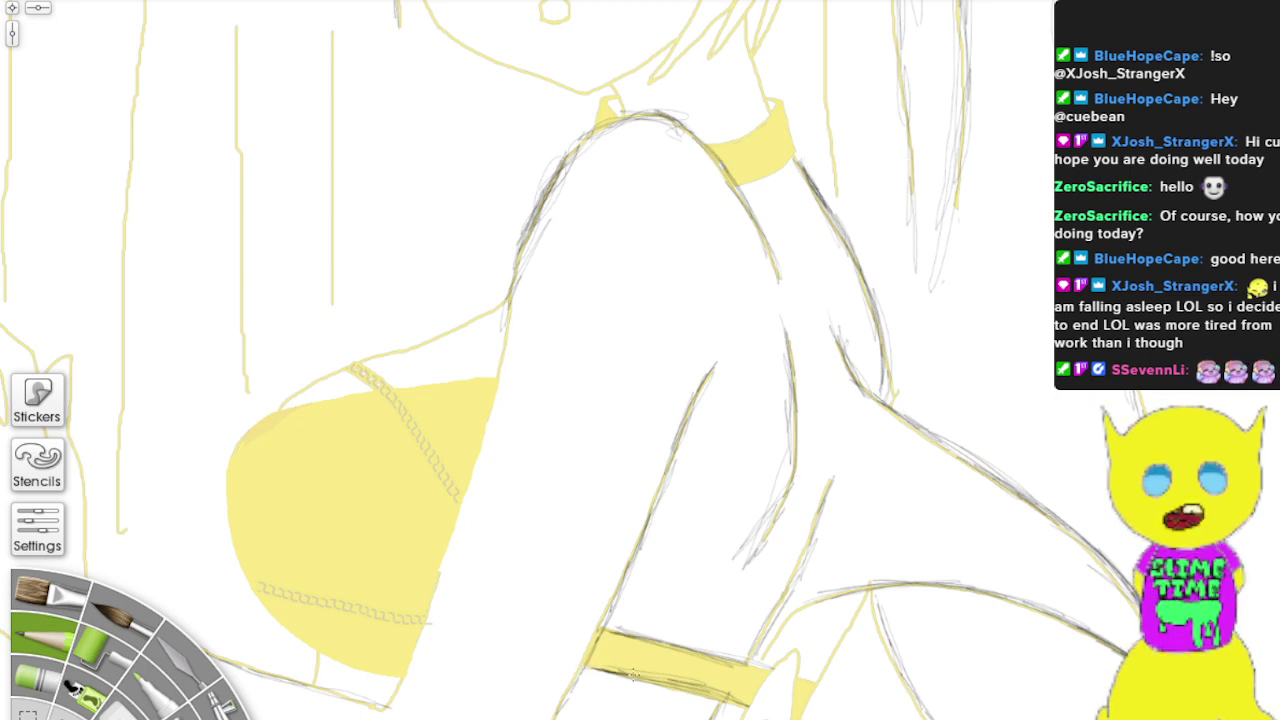
{"action": "mouse_move", "coordinate": [736, 662]}
{"action": "left_mouse_down"}
{"action": "mouse_move", "coordinate": [820, 686]}
{"action": "mouse_move", "coordinate": [868, 585]}
{"action": "left_mouse_up"}
{"action": "left_click_drag", "start_coordinate": [822, 656], "coordinate": [800, 696]}
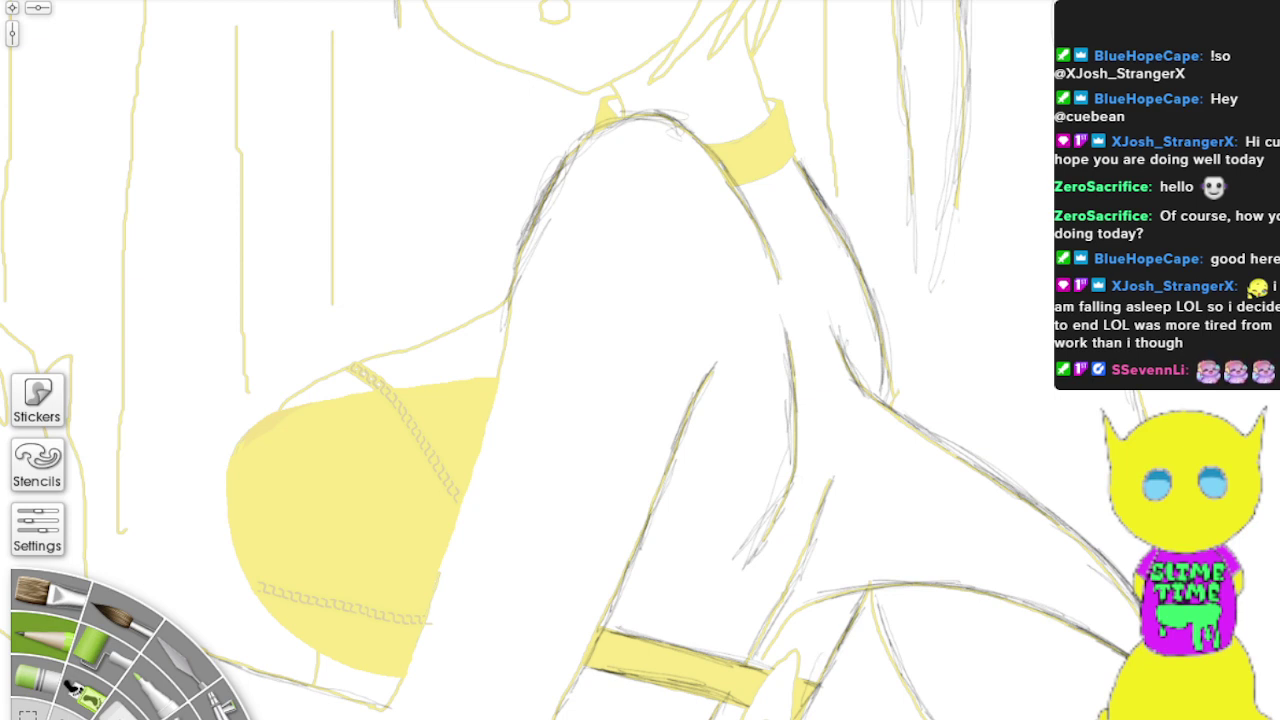
{"action": "mouse_move", "coordinate": [744, 714]}
{"action": "left_mouse_down"}
{"action": "mouse_move", "coordinate": [784, 658]}
{"action": "mouse_move", "coordinate": [756, 698]}
{"action": "left_mouse_up"}
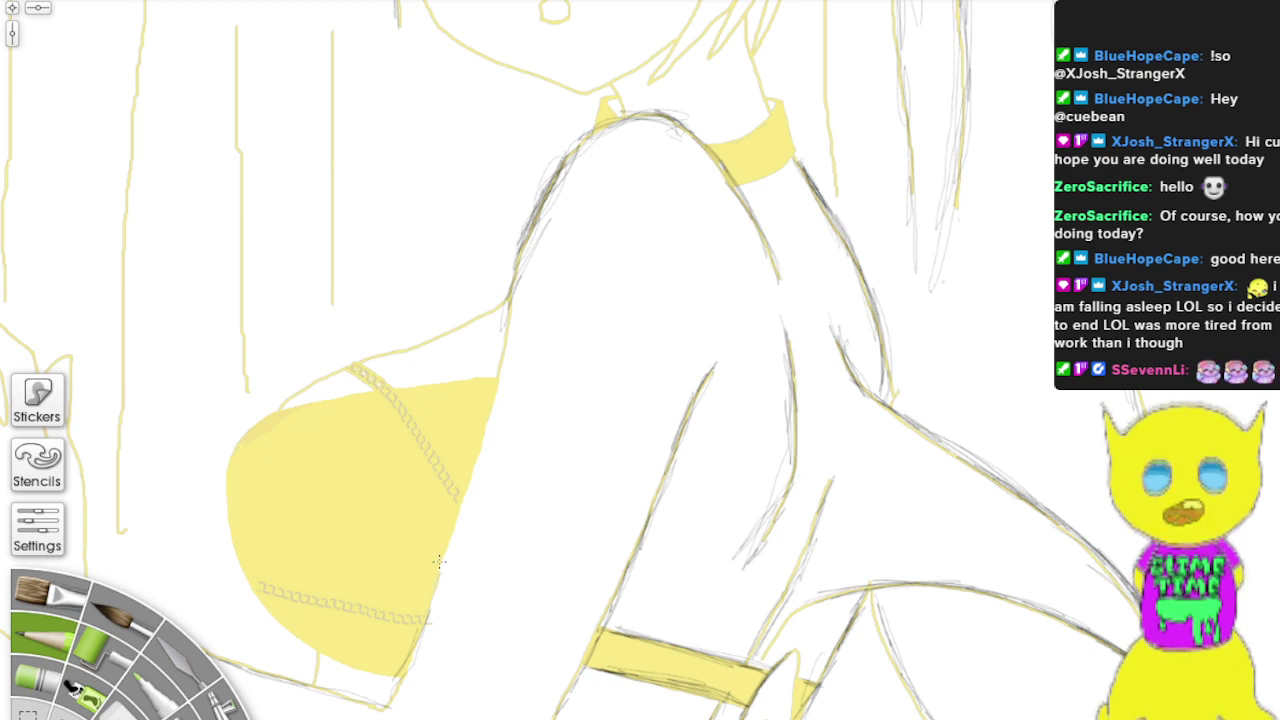
Step: Trace the right and upper edges of the yellow top and the chest slope rising from it to the shoulder
{"action": "mouse_move", "coordinate": [509, 278]}
{"action": "left_mouse_down"}
{"action": "mouse_move", "coordinate": [492, 422]}
{"action": "mouse_move", "coordinate": [491, 385]}
{"action": "mouse_move", "coordinate": [388, 703]}
{"action": "mouse_move", "coordinate": [392, 689]}
{"action": "mouse_move", "coordinate": [315, 698]}
{"action": "mouse_move", "coordinate": [385, 702]}
{"action": "mouse_move", "coordinate": [268, 676]}
{"action": "left_mouse_up"}
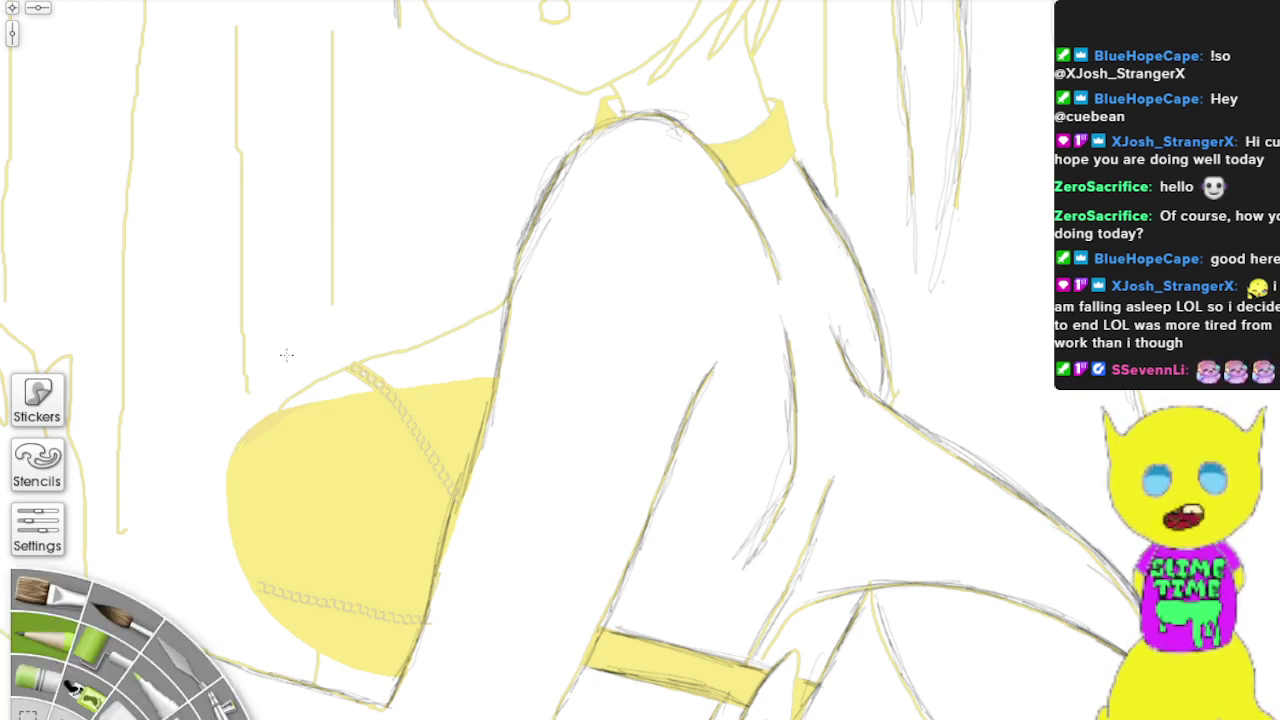
{"action": "mouse_move", "coordinate": [505, 286]}
{"action": "left_mouse_down"}
{"action": "mouse_move", "coordinate": [464, 315]}
{"action": "mouse_move", "coordinate": [498, 285]}
{"action": "mouse_move", "coordinate": [435, 333]}
{"action": "mouse_move", "coordinate": [284, 400]}
{"action": "mouse_move", "coordinate": [319, 372]}
{"action": "mouse_move", "coordinate": [436, 334]}
{"action": "left_mouse_up"}
{"action": "mouse_move", "coordinate": [508, 264]}
{"action": "left_mouse_down"}
{"action": "mouse_move", "coordinate": [405, 346]}
{"action": "mouse_move", "coordinate": [347, 367]}
{"action": "left_mouse_up"}
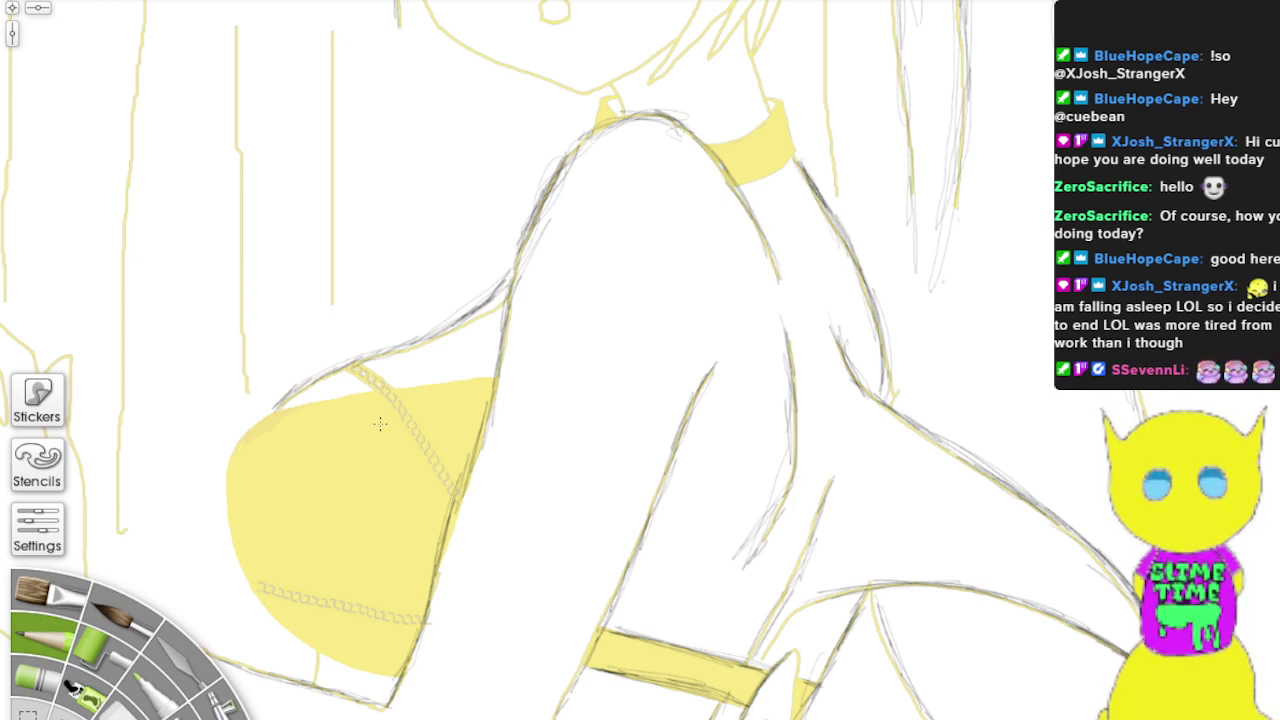
{"action": "mouse_move", "coordinate": [492, 377]}
{"action": "left_mouse_down"}
{"action": "mouse_move", "coordinate": [320, 397]}
{"action": "mouse_move", "coordinate": [346, 394]}
{"action": "mouse_move", "coordinate": [267, 416]}
{"action": "mouse_move", "coordinate": [276, 409]}
{"action": "mouse_move", "coordinate": [249, 433]}
{"action": "mouse_move", "coordinate": [265, 414]}
{"action": "mouse_move", "coordinate": [237, 446]}
{"action": "left_mouse_up"}
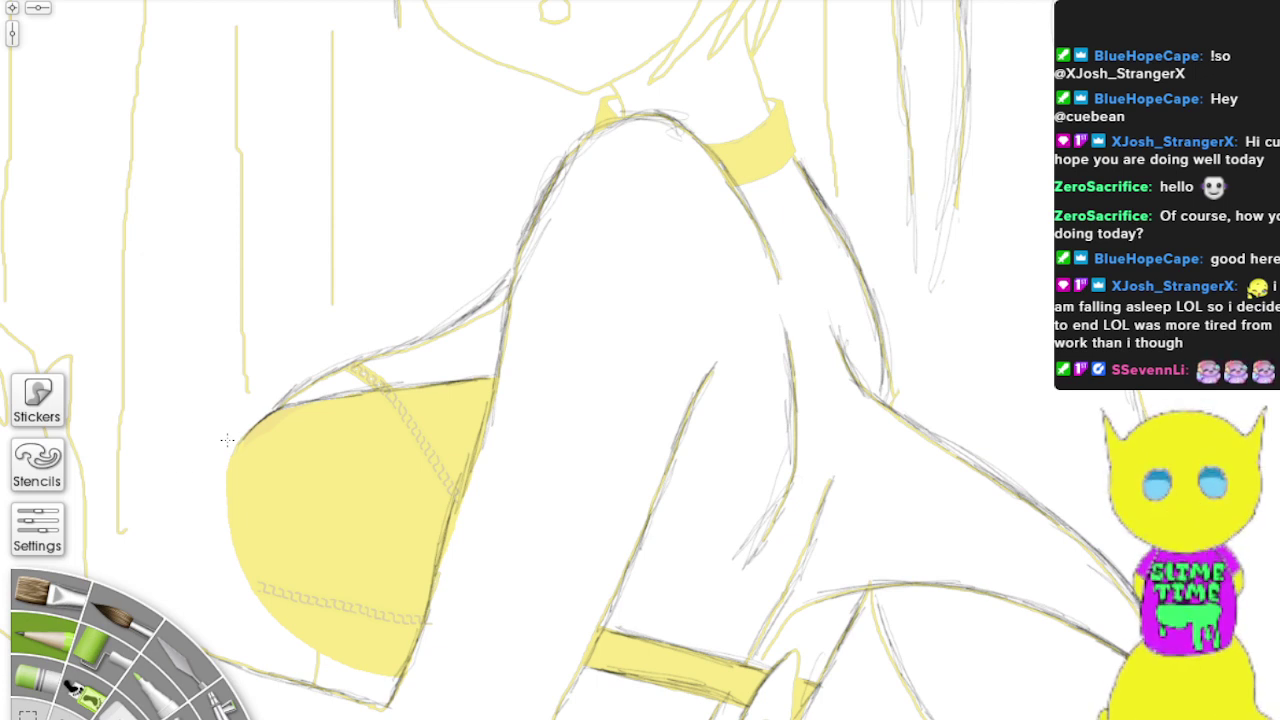
Step: Trace the rounded left contour of the yellow top from its upper corner down to the hem
{"action": "mouse_move", "coordinate": [240, 432]}
{"action": "left_mouse_down"}
{"action": "mouse_move", "coordinate": [220, 487]}
{"action": "mouse_move", "coordinate": [230, 446]}
{"action": "mouse_move", "coordinate": [230, 556]}
{"action": "left_mouse_up"}
{"action": "left_click_drag", "start_coordinate": [216, 488], "coordinate": [232, 566]}
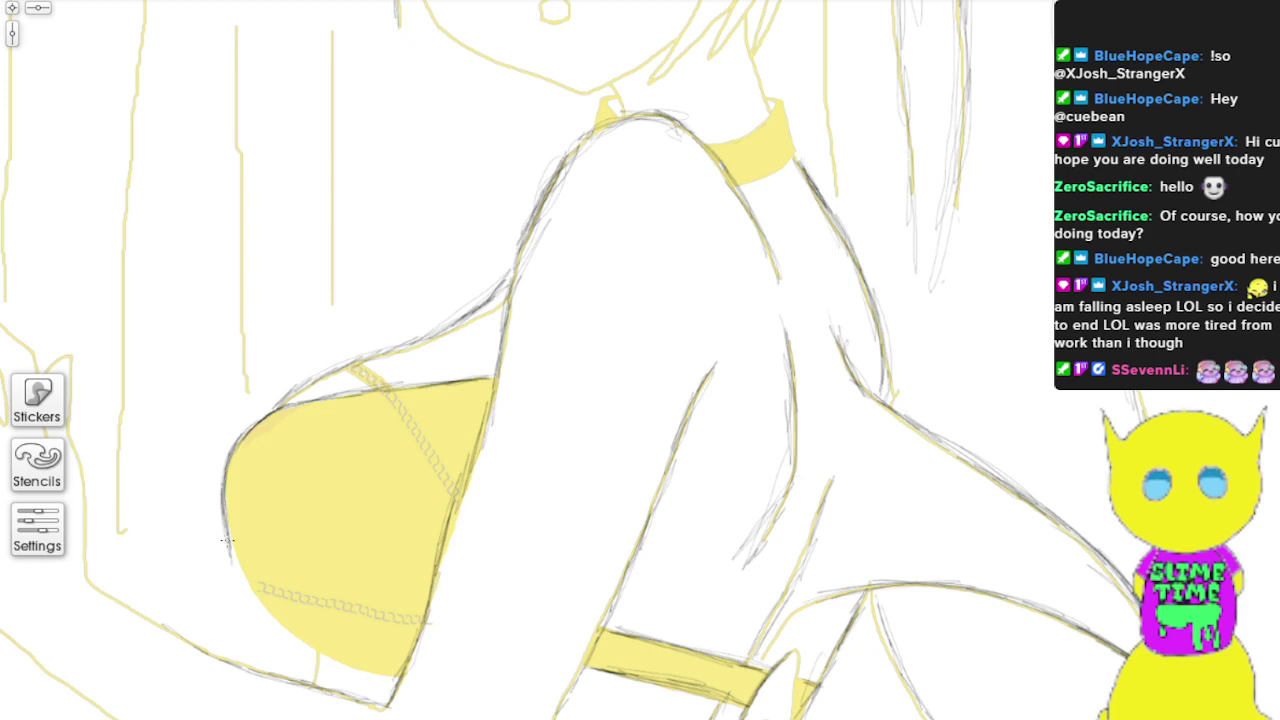
{"action": "left_click_drag", "start_coordinate": [220, 512], "coordinate": [262, 614]}
{"action": "left_click_drag", "start_coordinate": [234, 566], "coordinate": [288, 638]}
{"action": "mouse_move", "coordinate": [248, 594]}
{"action": "left_mouse_down"}
{"action": "mouse_move", "coordinate": [305, 653]}
{"action": "mouse_move", "coordinate": [270, 627]}
{"action": "mouse_move", "coordinate": [338, 676]}
{"action": "left_mouse_up"}
{"action": "left_click_drag", "start_coordinate": [280, 632], "coordinate": [370, 686]}
{"action": "left_click_drag", "start_coordinate": [324, 658], "coordinate": [366, 692]}
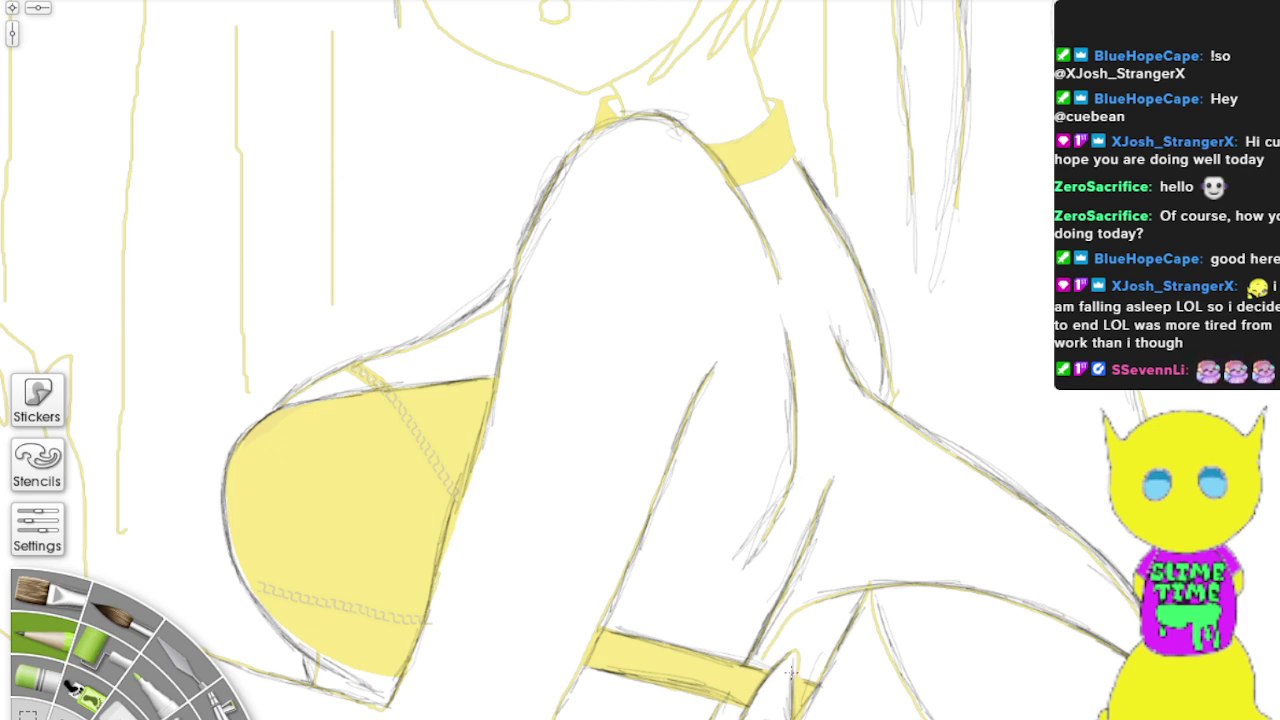
Step: Trace the pointed tip below the arm band and the diagonal edge descending left toward the waist chain
{"action": "mouse_move", "coordinate": [792, 652]}
{"action": "left_mouse_down"}
{"action": "mouse_move", "coordinate": [790, 712]}
{"action": "mouse_move", "coordinate": [788, 646]}
{"action": "left_mouse_up"}
{"action": "scroll", "coordinate": [600, 360], "scroll_direction": "down", "scroll_amount": 10}
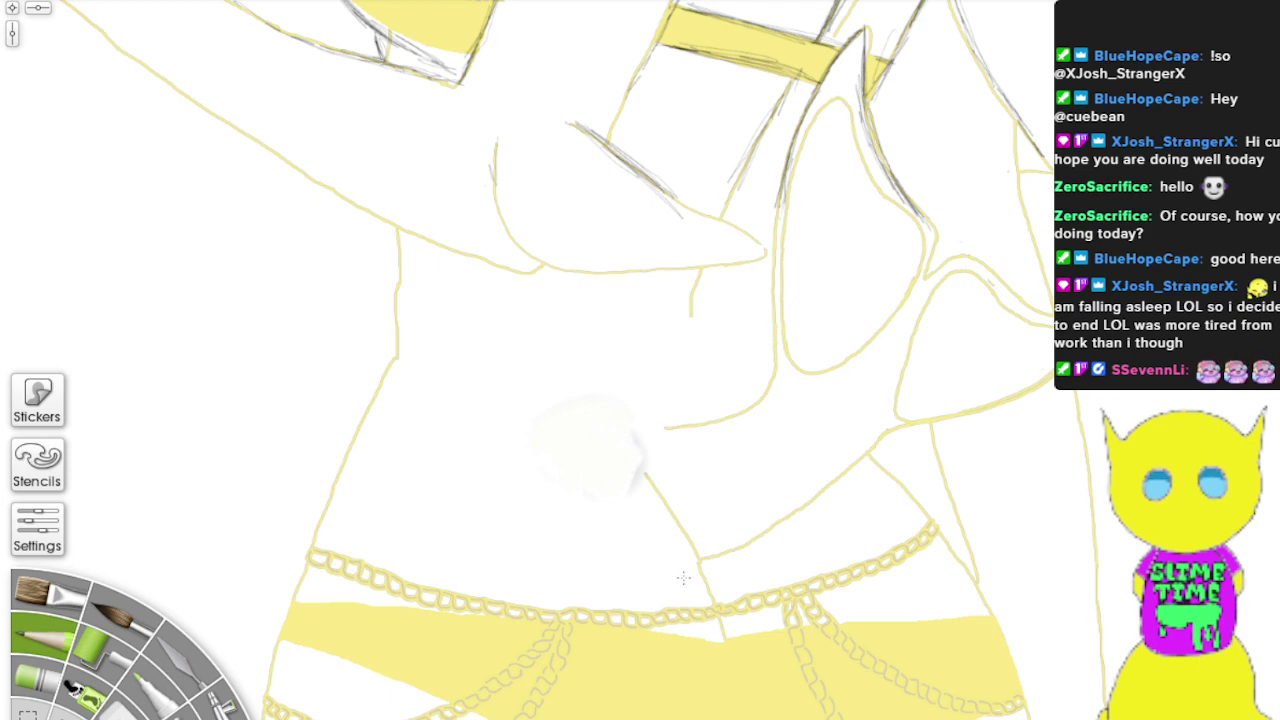
{"action": "mouse_move", "coordinate": [797, 496]}
{"action": "left_mouse_down"}
{"action": "mouse_move", "coordinate": [712, 553]}
{"action": "mouse_move", "coordinate": [803, 500]}
{"action": "left_mouse_up"}
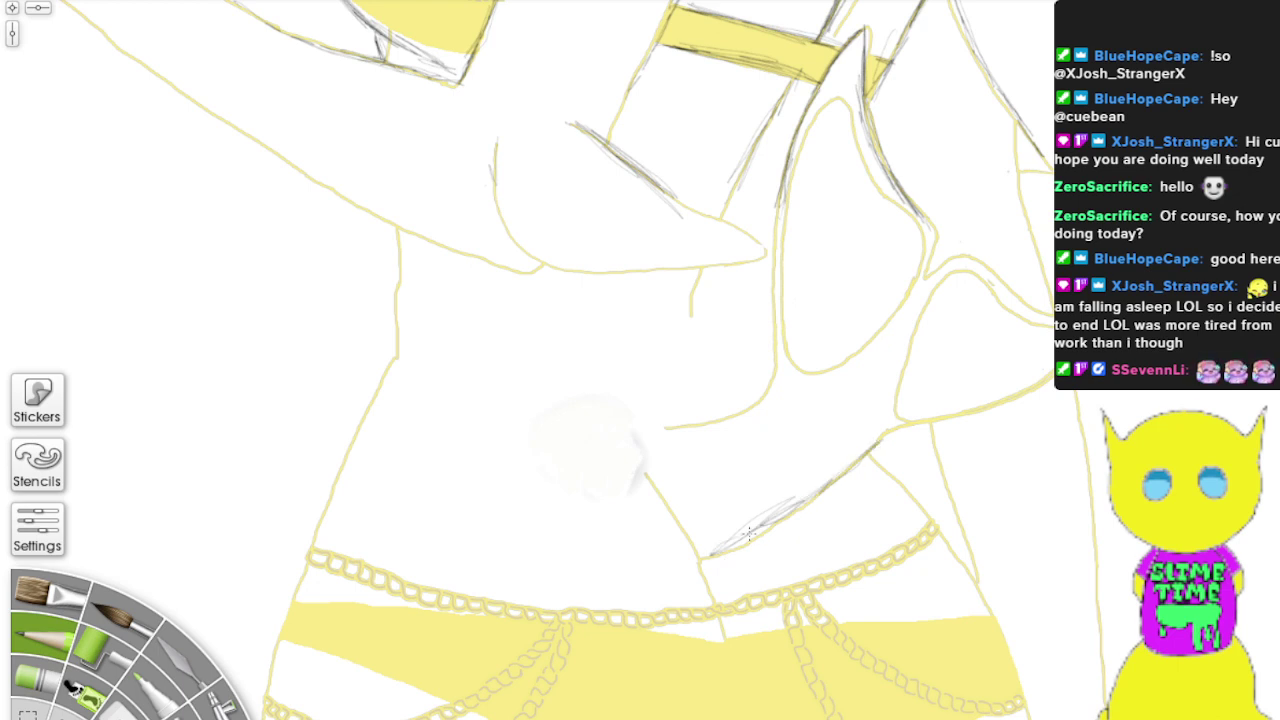
{"action": "left_click_drag", "start_coordinate": [870, 445], "coordinate": [722, 552]}
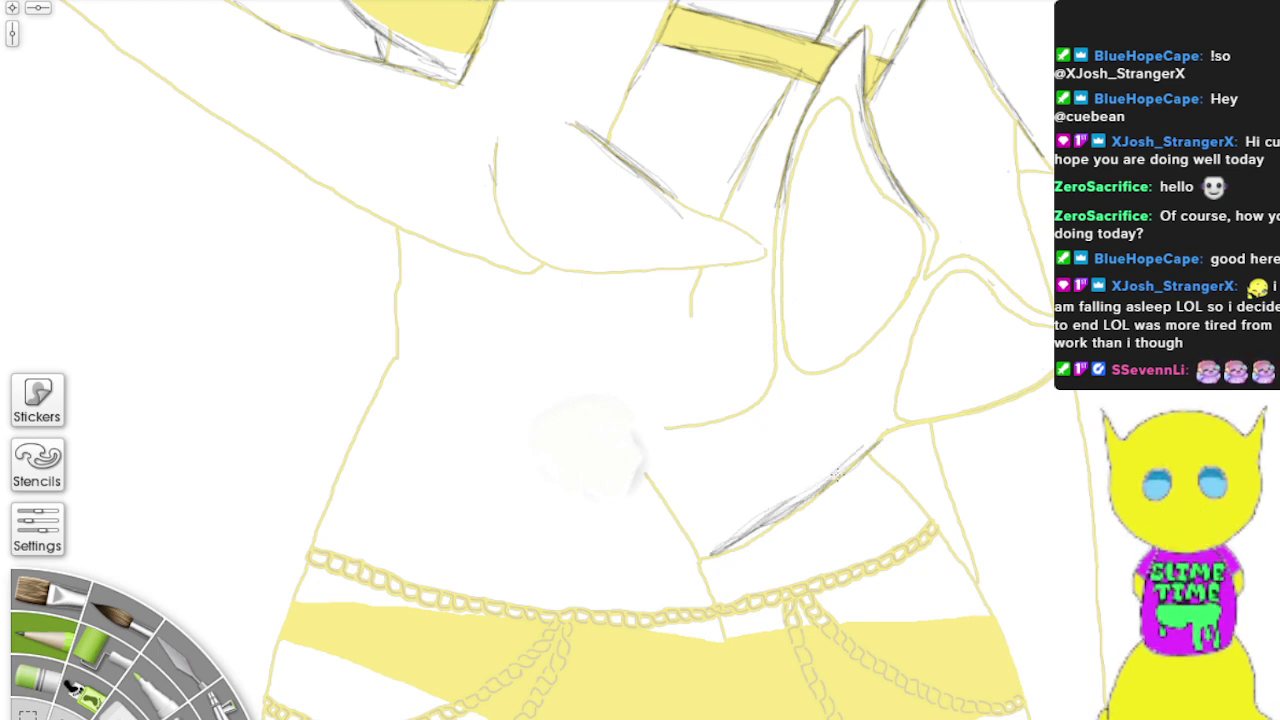
{"action": "mouse_move", "coordinate": [836, 476]}
{"action": "left_mouse_down"}
{"action": "mouse_move", "coordinate": [871, 446]}
{"action": "mouse_move", "coordinate": [838, 474]}
{"action": "left_mouse_up"}
Step: Trace the long curved edge beside the teardrop-shaped opening and the full outline of the opening
{"action": "mouse_move", "coordinate": [670, 431]}
{"action": "left_mouse_down"}
{"action": "mouse_move", "coordinate": [738, 408]}
{"action": "mouse_move", "coordinate": [771, 371]}
{"action": "left_mouse_up"}
{"action": "mouse_move", "coordinate": [728, 423]}
{"action": "left_mouse_down"}
{"action": "mouse_move", "coordinate": [676, 427]}
{"action": "mouse_move", "coordinate": [734, 414]}
{"action": "mouse_move", "coordinate": [770, 372]}
{"action": "mouse_move", "coordinate": [772, 205]}
{"action": "mouse_move", "coordinate": [768, 370]}
{"action": "mouse_move", "coordinate": [750, 400]}
{"action": "mouse_move", "coordinate": [680, 428]}
{"action": "left_mouse_up"}
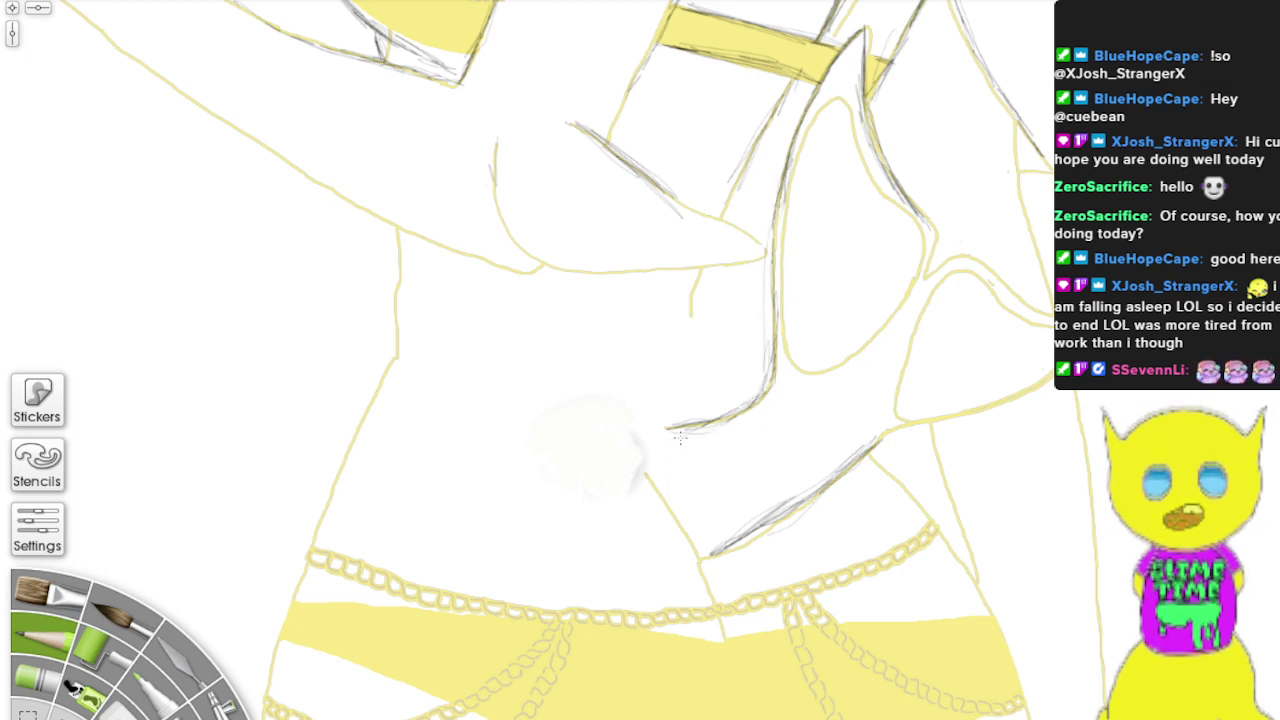
{"action": "mouse_move", "coordinate": [796, 374]}
{"action": "left_mouse_down"}
{"action": "mouse_move", "coordinate": [780, 261]}
{"action": "mouse_move", "coordinate": [792, 189]}
{"action": "mouse_move", "coordinate": [787, 275]}
{"action": "mouse_move", "coordinate": [799, 148]}
{"action": "mouse_move", "coordinate": [836, 95]}
{"action": "left_mouse_up"}
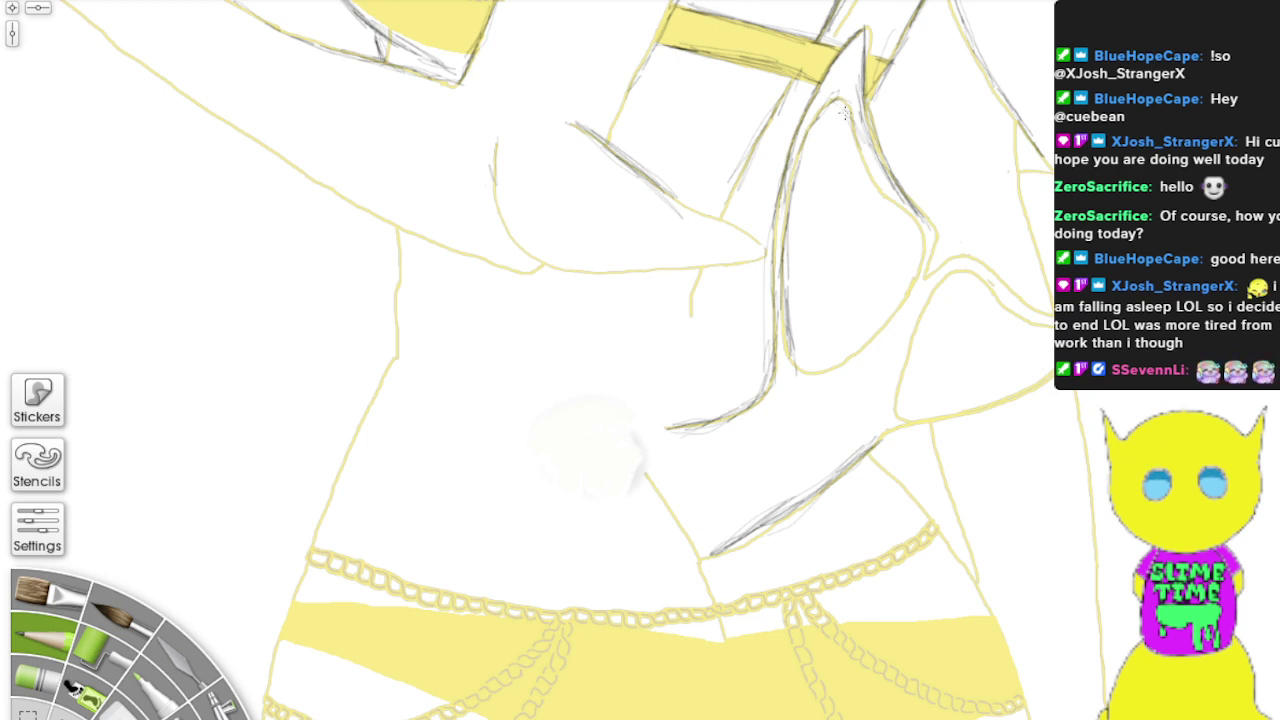
{"action": "mouse_move", "coordinate": [844, 114]}
{"action": "left_mouse_down"}
{"action": "mouse_move", "coordinate": [884, 198]}
{"action": "mouse_move", "coordinate": [882, 322]}
{"action": "mouse_move", "coordinate": [816, 386]}
{"action": "left_mouse_up"}
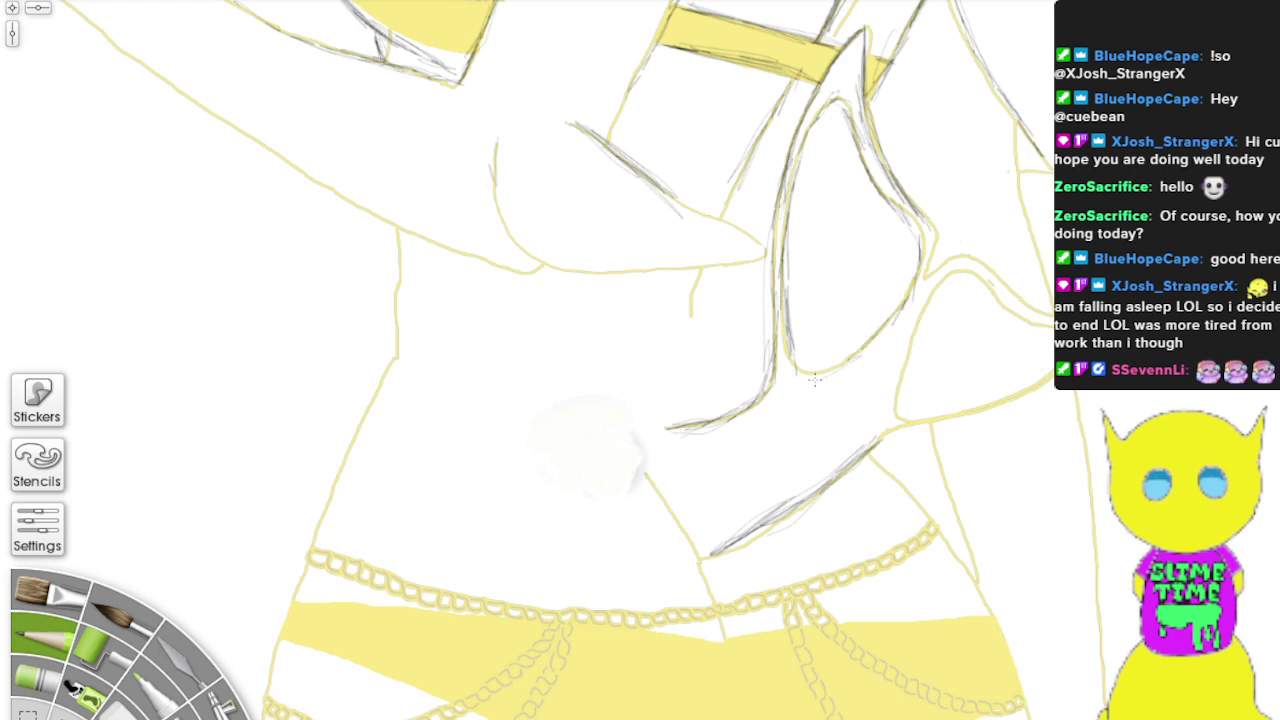
{"action": "mouse_move", "coordinate": [788, 328]}
{"action": "left_mouse_down"}
{"action": "mouse_move", "coordinate": [800, 370]}
{"action": "mouse_move", "coordinate": [832, 367]}
{"action": "mouse_move", "coordinate": [874, 336]}
{"action": "mouse_move", "coordinate": [912, 272]}
{"action": "left_mouse_up"}
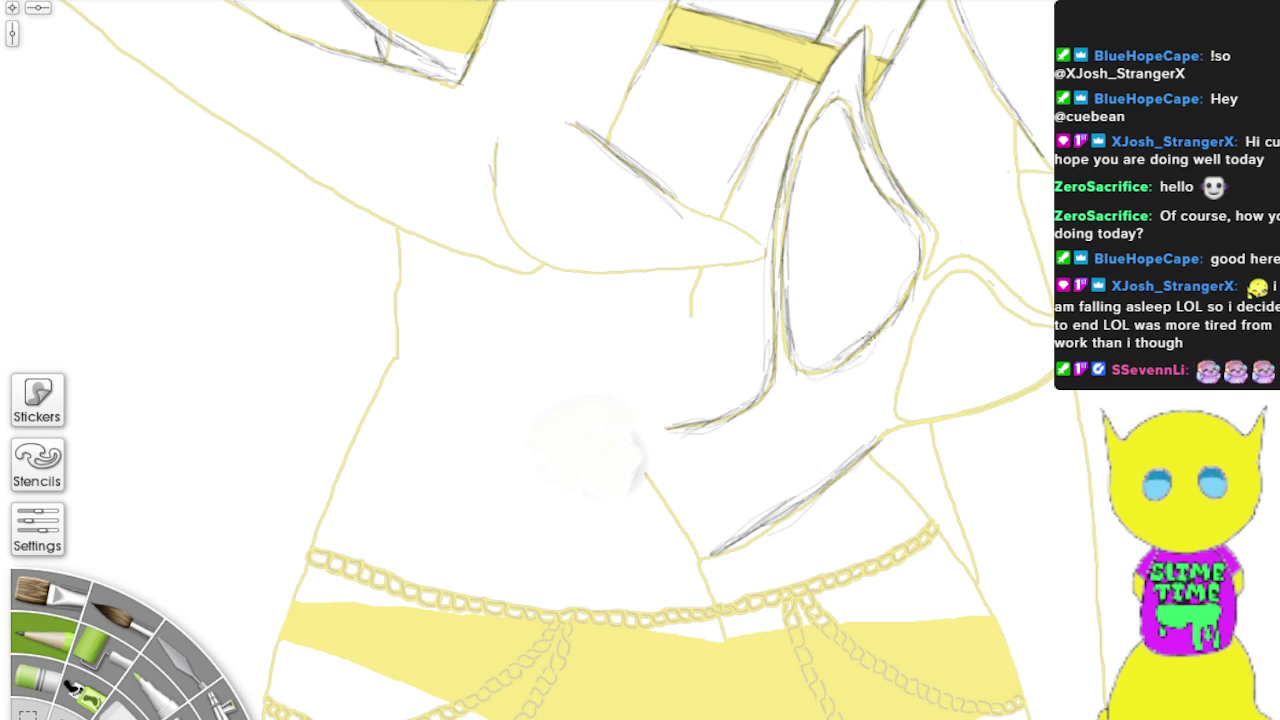
{"action": "mouse_move", "coordinate": [872, 334]}
{"action": "left_mouse_down"}
{"action": "mouse_move", "coordinate": [796, 362]}
{"action": "mouse_move", "coordinate": [784, 344]}
{"action": "mouse_move", "coordinate": [834, 377]}
{"action": "mouse_move", "coordinate": [876, 324]}
{"action": "left_mouse_up"}
Step: Extend the diagonal edge upward to the right and trace the wavy line right of the teardrop-shaped opening
{"action": "mouse_move", "coordinate": [878, 448]}
{"action": "left_mouse_down"}
{"action": "mouse_move", "coordinate": [987, 419]}
{"action": "mouse_move", "coordinate": [947, 418]}
{"action": "mouse_move", "coordinate": [1045, 380]}
{"action": "left_mouse_up"}
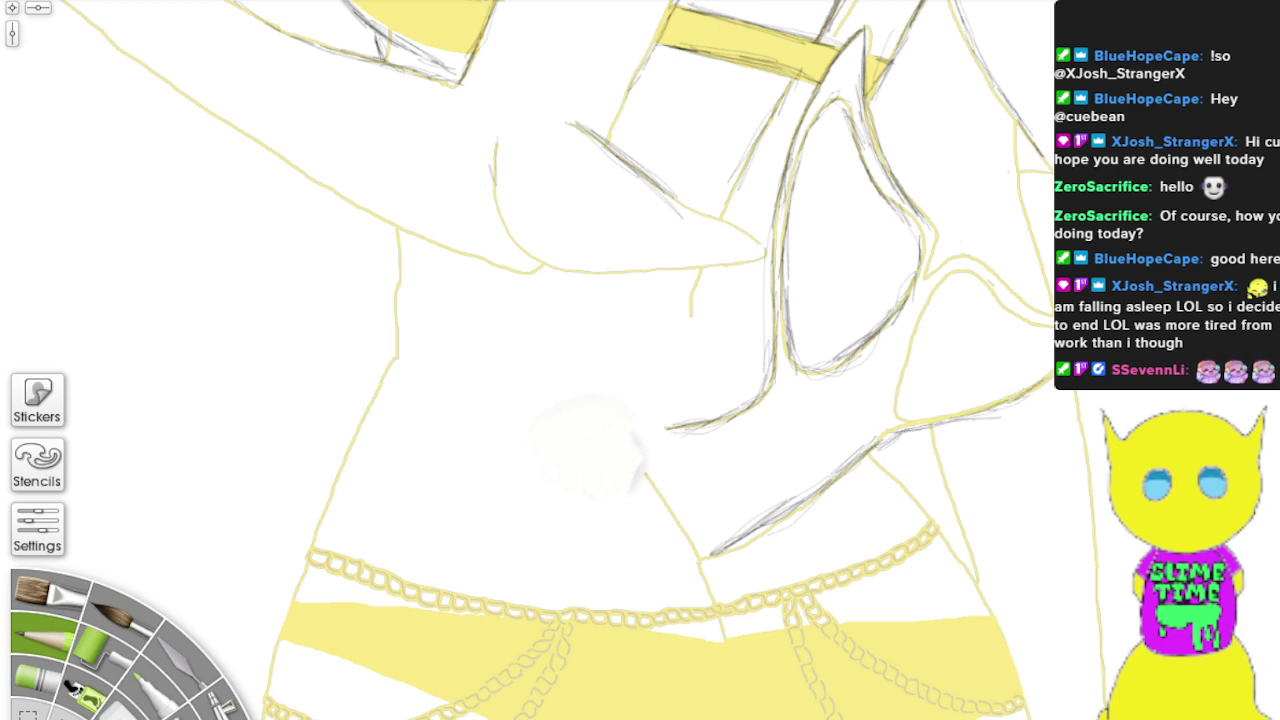
{"action": "left_click_drag", "start_coordinate": [946, 423], "coordinate": [868, 450]}
{"action": "mouse_move", "coordinate": [1044, 313]}
{"action": "left_mouse_down"}
{"action": "mouse_move", "coordinate": [1018, 307]}
{"action": "mouse_move", "coordinate": [988, 258]}
{"action": "mouse_move", "coordinate": [932, 268]}
{"action": "mouse_move", "coordinate": [956, 251]}
{"action": "mouse_move", "coordinate": [1048, 308]}
{"action": "left_mouse_up"}
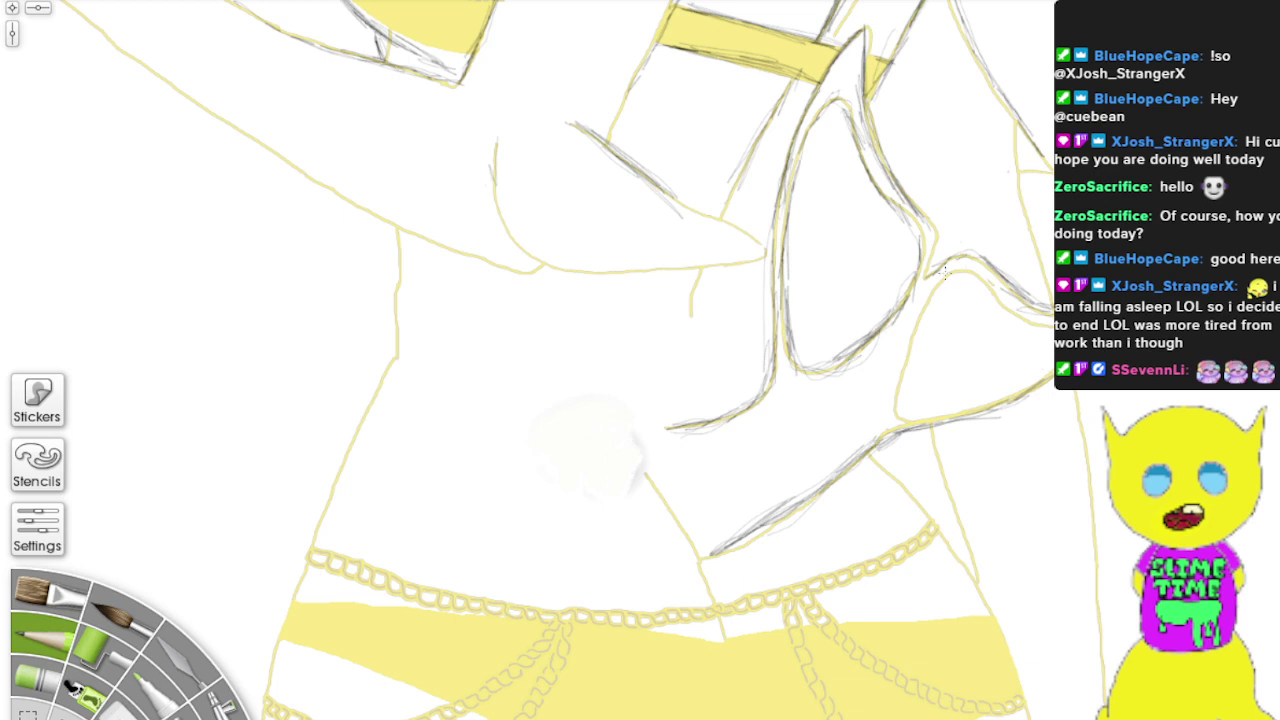
{"action": "left_click_drag", "start_coordinate": [944, 271], "coordinate": [913, 278]}
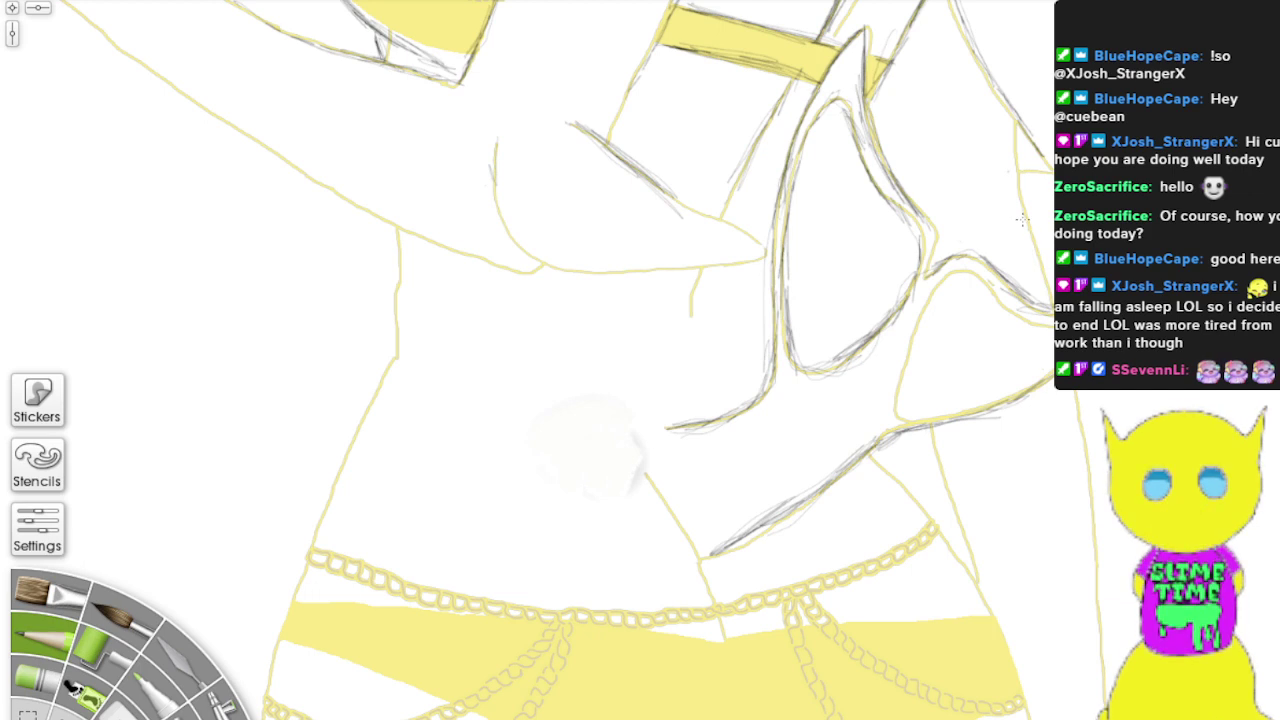
Step: Trace the narrow fold lines above the wavy line's right end and the long near-vertical line right of the hip
{"action": "mouse_move", "coordinate": [1048, 275]}
{"action": "left_mouse_down"}
{"action": "mouse_move", "coordinate": [1022, 150]}
{"action": "mouse_move", "coordinate": [1050, 283]}
{"action": "left_mouse_up"}
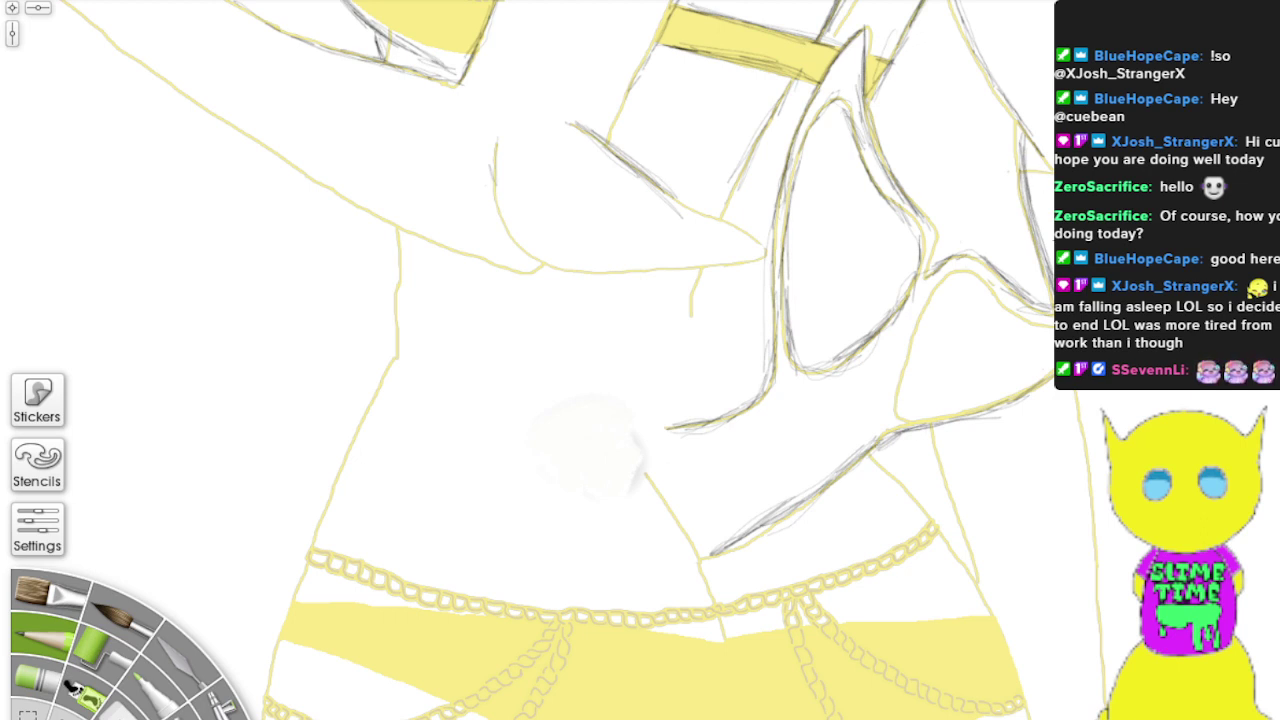
{"action": "left_click_drag", "start_coordinate": [1028, 170], "coordinate": [1050, 174]}
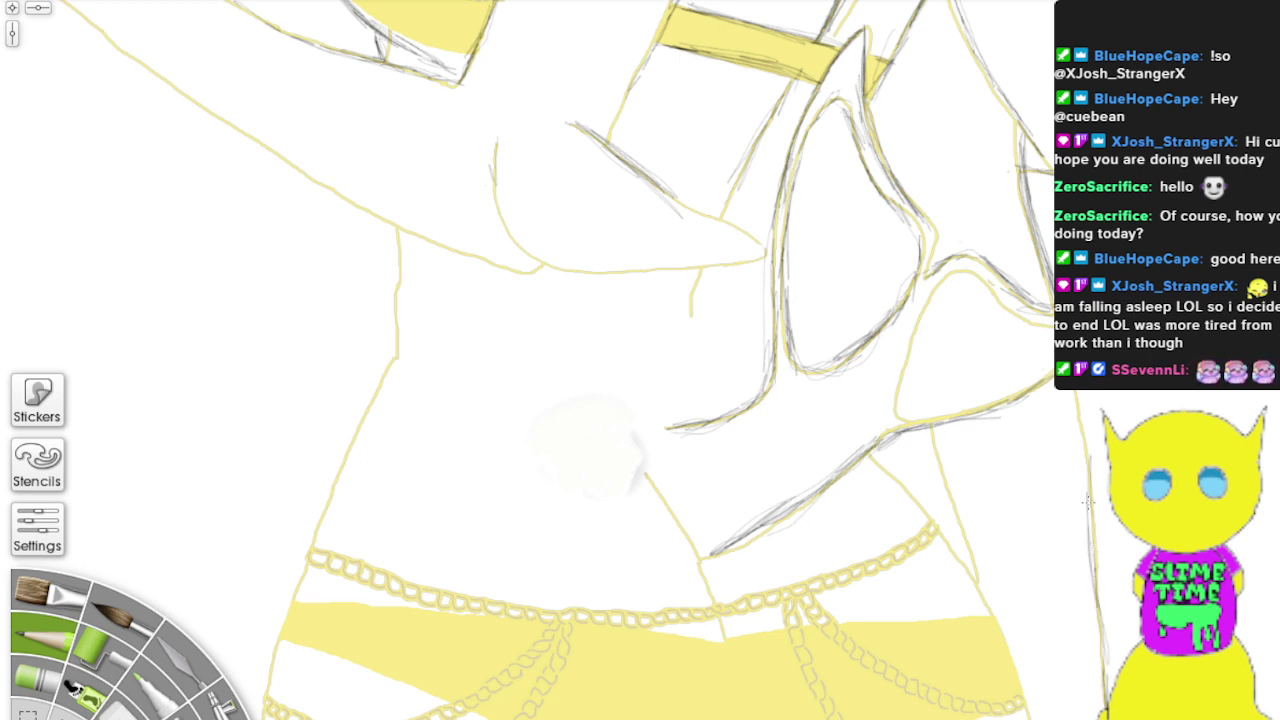
{"action": "left_click_drag", "start_coordinate": [1078, 398], "coordinate": [1105, 678]}
Step: Trace the right hip contour from the diagonal edge down along the side of the yellow bottoms
{"action": "mouse_move", "coordinate": [927, 425]}
{"action": "left_mouse_down"}
{"action": "mouse_move", "coordinate": [955, 545]}
{"action": "mouse_move", "coordinate": [1022, 706]}
{"action": "mouse_move", "coordinate": [1014, 690]}
{"action": "left_mouse_up"}
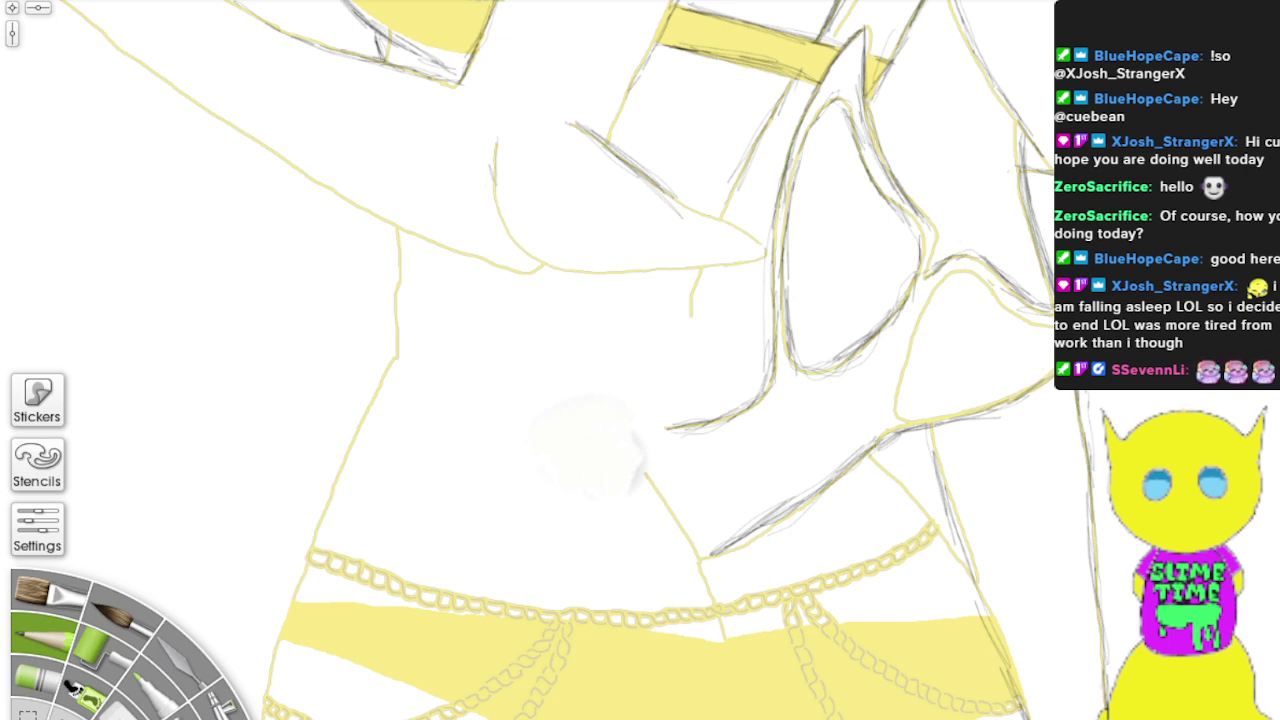
{"action": "left_click_drag", "start_coordinate": [1010, 686], "coordinate": [1026, 716]}
{"action": "mouse_move", "coordinate": [965, 641]}
{"action": "left_mouse_down"}
{"action": "mouse_move", "coordinate": [993, 627]}
{"action": "mouse_move", "coordinate": [957, 529]}
{"action": "mouse_move", "coordinate": [968, 572]}
{"action": "mouse_move", "coordinate": [955, 550]}
{"action": "mouse_move", "coordinate": [932, 444]}
{"action": "mouse_move", "coordinate": [977, 628]}
{"action": "left_mouse_up"}
{"action": "left_click_drag", "start_coordinate": [940, 471], "coordinate": [1016, 719]}
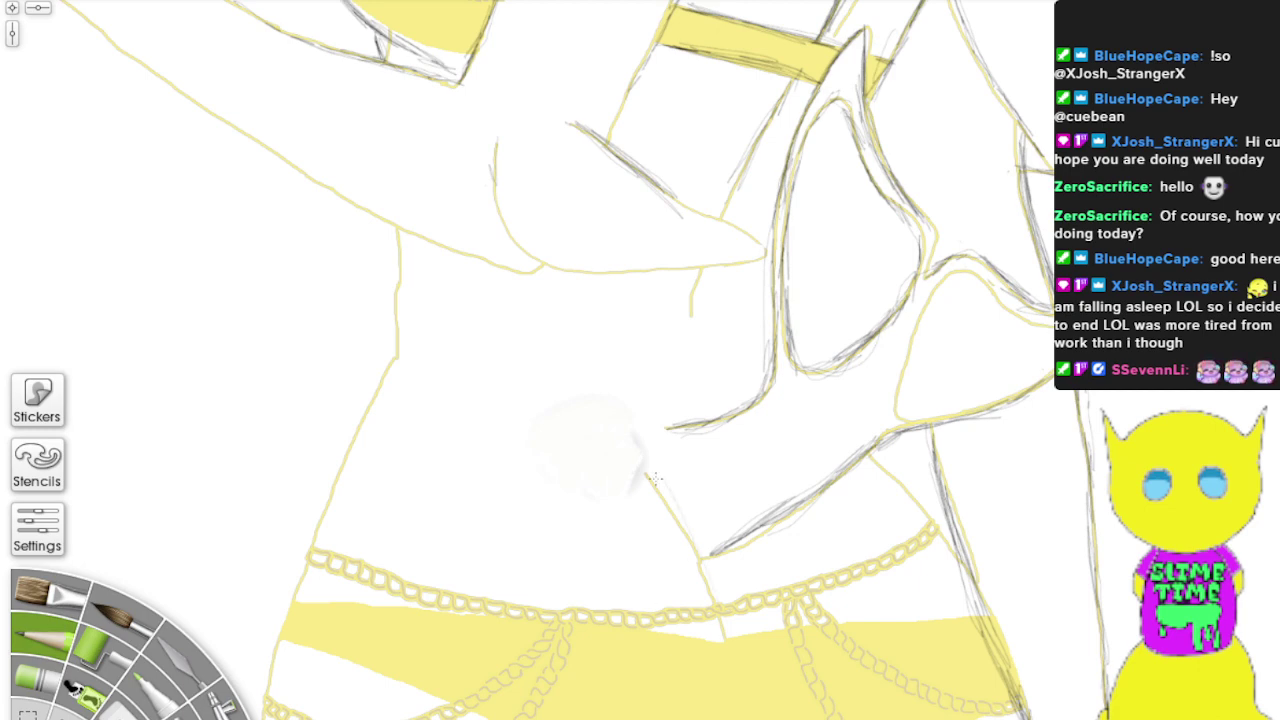
Step: Trace the short slanted line from the blurred patch on the belly down to the waist chain
{"action": "mouse_move", "coordinate": [655, 478]}
{"action": "left_mouse_down"}
{"action": "mouse_move", "coordinate": [690, 548]}
{"action": "mouse_move", "coordinate": [712, 590]}
{"action": "left_mouse_up"}
{"action": "scroll", "coordinate": [674, 537], "scroll_direction": "down", "scroll_amount": 1}
{"action": "left_click_drag", "start_coordinate": [694, 514], "coordinate": [710, 566]}
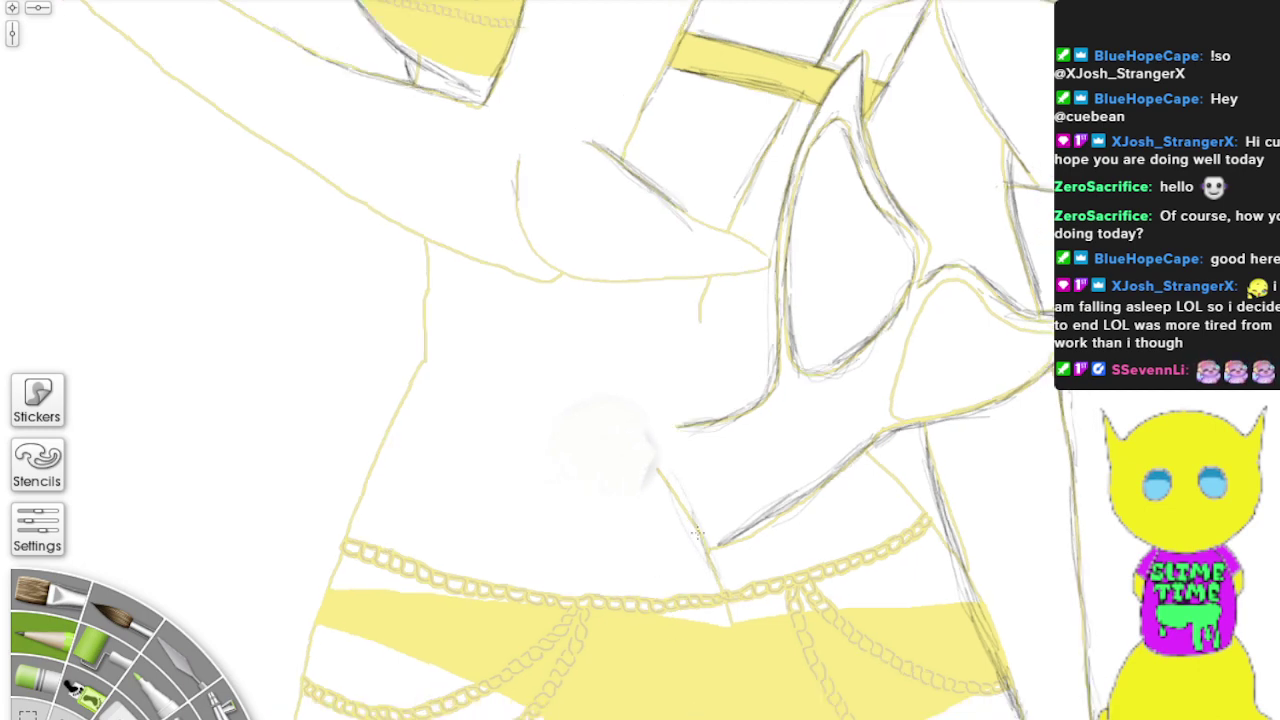
{"action": "mouse_move", "coordinate": [676, 486]}
{"action": "left_mouse_down"}
{"action": "mouse_move", "coordinate": [683, 531]}
{"action": "mouse_move", "coordinate": [658, 485]}
{"action": "mouse_move", "coordinate": [710, 585]}
{"action": "left_mouse_up"}
{"action": "mouse_move", "coordinate": [685, 516]}
{"action": "left_mouse_down"}
{"action": "mouse_move", "coordinate": [717, 569]}
{"action": "mouse_move", "coordinate": [692, 520]}
{"action": "mouse_move", "coordinate": [714, 596]}
{"action": "left_mouse_up"}
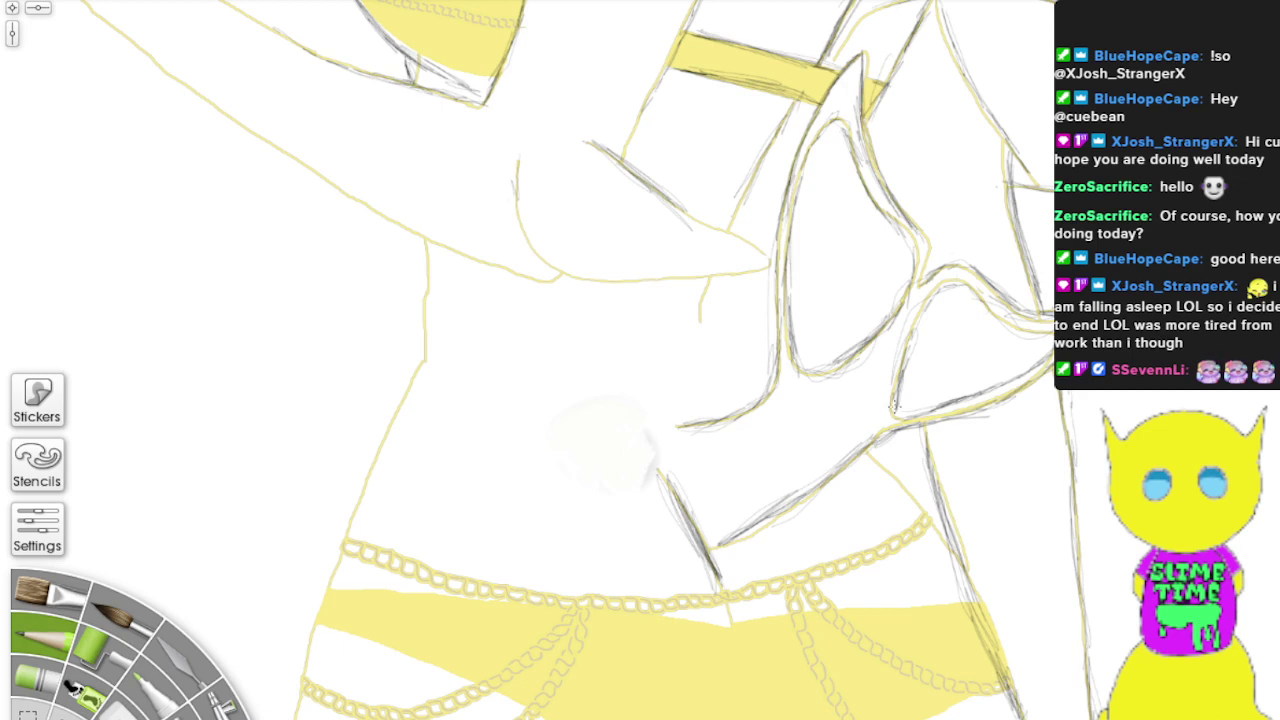
Step: Trace the second opening's outline beneath the wavy line and the short diagonal crossing the waist chain's right end
{"action": "mouse_move", "coordinate": [902, 382]}
{"action": "left_mouse_down"}
{"action": "mouse_move", "coordinate": [934, 305]}
{"action": "mouse_move", "coordinate": [965, 287]}
{"action": "mouse_move", "coordinate": [990, 320]}
{"action": "mouse_move", "coordinate": [1028, 328]}
{"action": "mouse_move", "coordinate": [968, 285]}
{"action": "mouse_move", "coordinate": [902, 375]}
{"action": "mouse_move", "coordinate": [903, 414]}
{"action": "mouse_move", "coordinate": [940, 407]}
{"action": "left_mouse_up"}
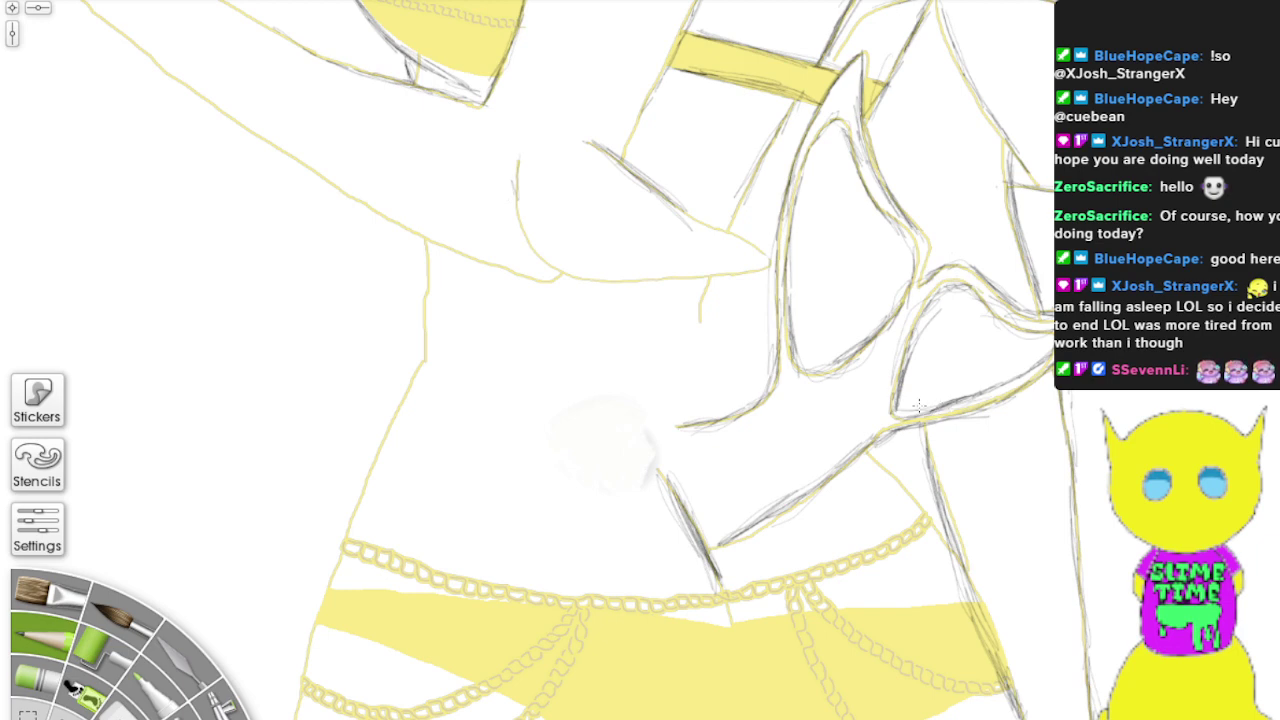
{"action": "left_click_drag", "start_coordinate": [1014, 372], "coordinate": [1052, 353]}
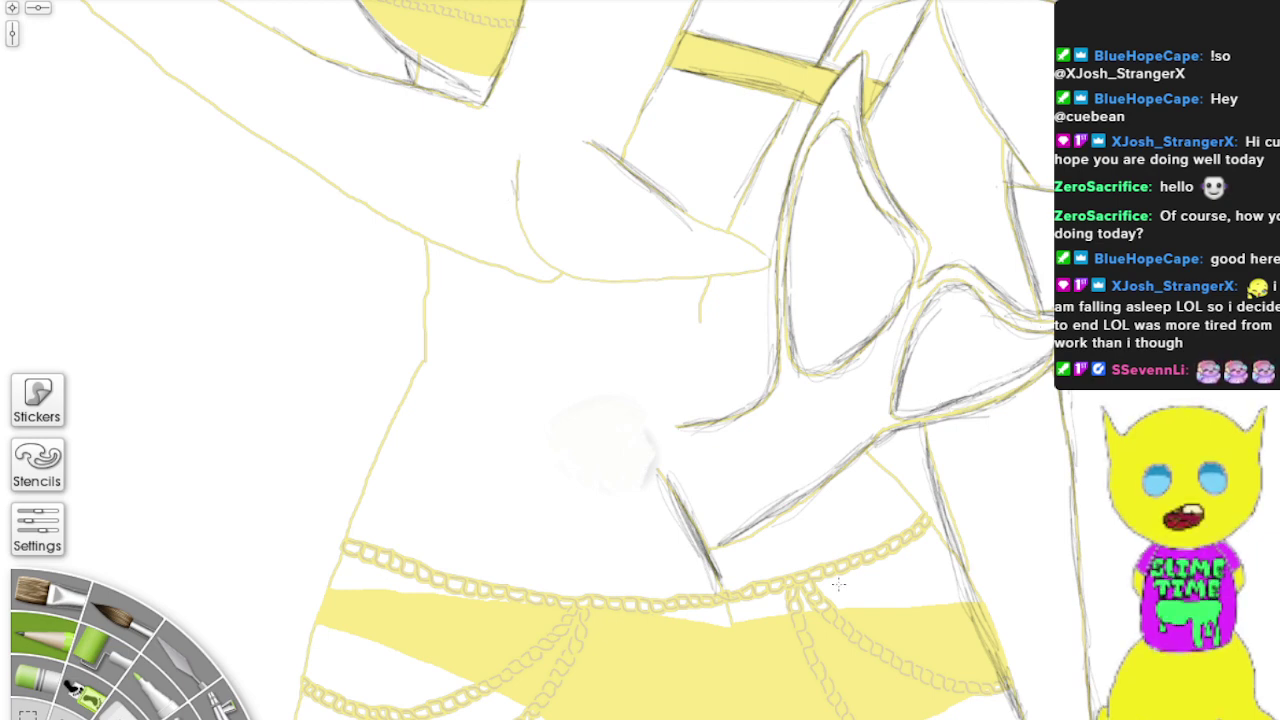
{"action": "mouse_move", "coordinate": [866, 459]}
{"action": "left_mouse_down"}
{"action": "mouse_move", "coordinate": [940, 535]}
{"action": "mouse_move", "coordinate": [868, 457]}
{"action": "mouse_move", "coordinate": [948, 548]}
{"action": "mouse_move", "coordinate": [960, 584]}
{"action": "left_mouse_up"}
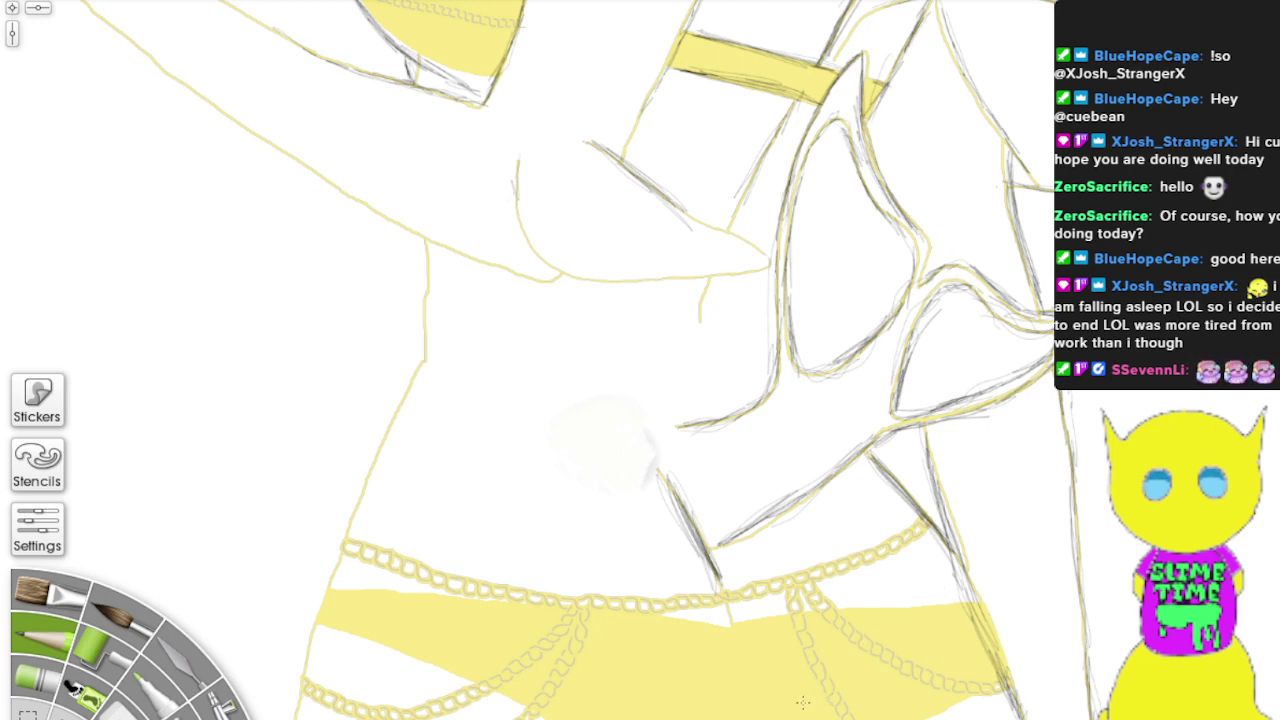
Step: Trace the outer contour of the right thigh below the hand with repeated long strokes
{"action": "left_click_drag", "start_coordinate": [806, 703], "coordinate": [827, 218]}
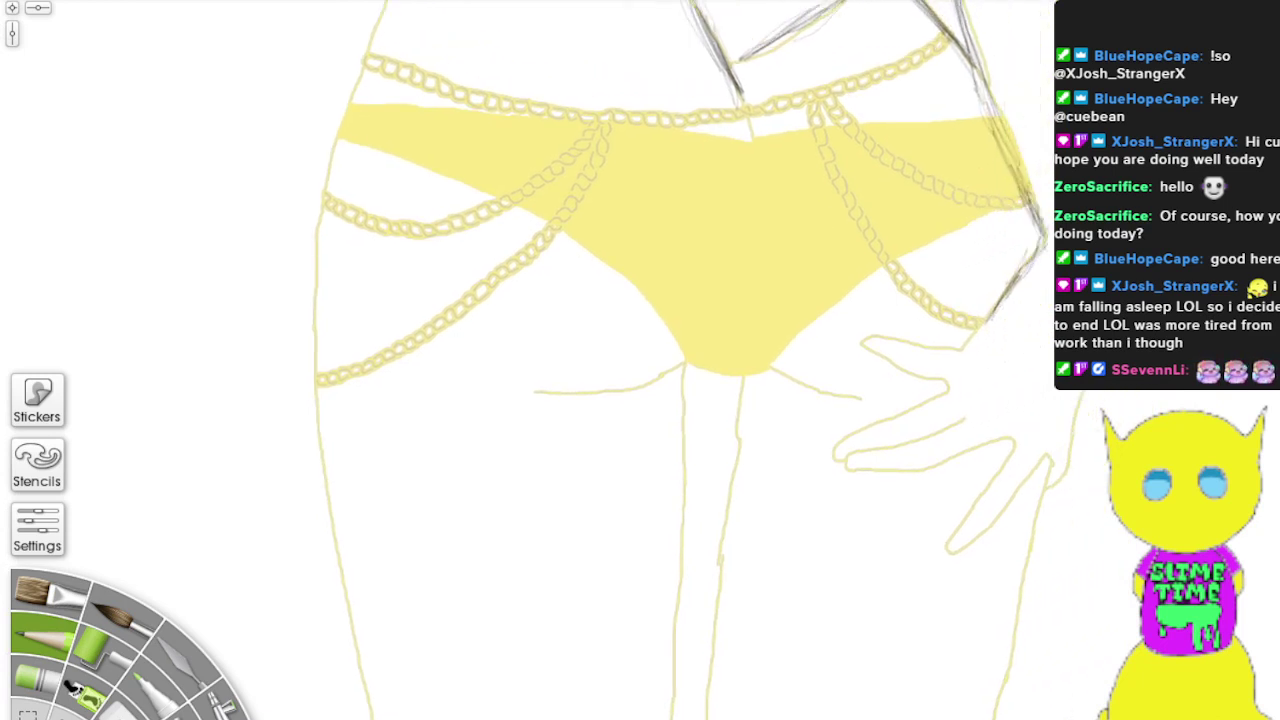
{"action": "mouse_move", "coordinate": [1003, 712]}
{"action": "left_mouse_down"}
{"action": "mouse_move", "coordinate": [1050, 460]}
{"action": "mouse_move", "coordinate": [1024, 585]}
{"action": "mouse_move", "coordinate": [1029, 500]}
{"action": "mouse_move", "coordinate": [995, 715]}
{"action": "mouse_move", "coordinate": [1031, 540]}
{"action": "mouse_move", "coordinate": [1005, 635]}
{"action": "left_mouse_up"}
{"action": "mouse_move", "coordinate": [998, 704]}
{"action": "left_mouse_down"}
{"action": "mouse_move", "coordinate": [1048, 470]}
{"action": "mouse_move", "coordinate": [1008, 650]}
{"action": "left_mouse_up"}
{"action": "left_click_drag", "start_coordinate": [989, 716], "coordinate": [1050, 474]}
{"action": "left_click_drag", "start_coordinate": [1004, 648], "coordinate": [1016, 596]}
{"action": "left_click_drag", "start_coordinate": [996, 675], "coordinate": [1038, 550]}
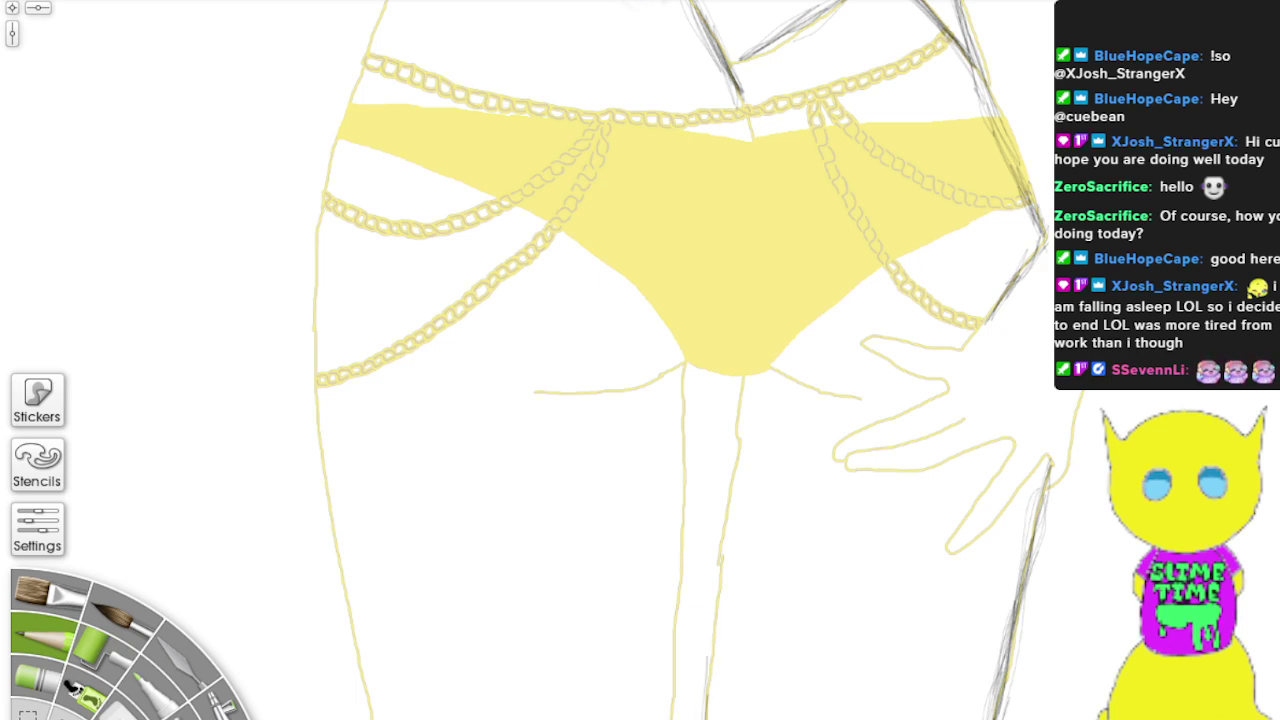
Step: Trace the inner contour of the right thigh from the yellow bottoms downward
{"action": "mouse_move", "coordinate": [708, 718]}
{"action": "left_mouse_down"}
{"action": "mouse_move", "coordinate": [740, 418]}
{"action": "mouse_move", "coordinate": [736, 476]}
{"action": "left_mouse_up"}
{"action": "left_click_drag", "start_coordinate": [744, 404], "coordinate": [726, 550]}
{"action": "mouse_move", "coordinate": [710, 680]}
{"action": "left_mouse_down"}
{"action": "mouse_move", "coordinate": [713, 598]}
{"action": "mouse_move", "coordinate": [710, 718]}
{"action": "left_mouse_up"}
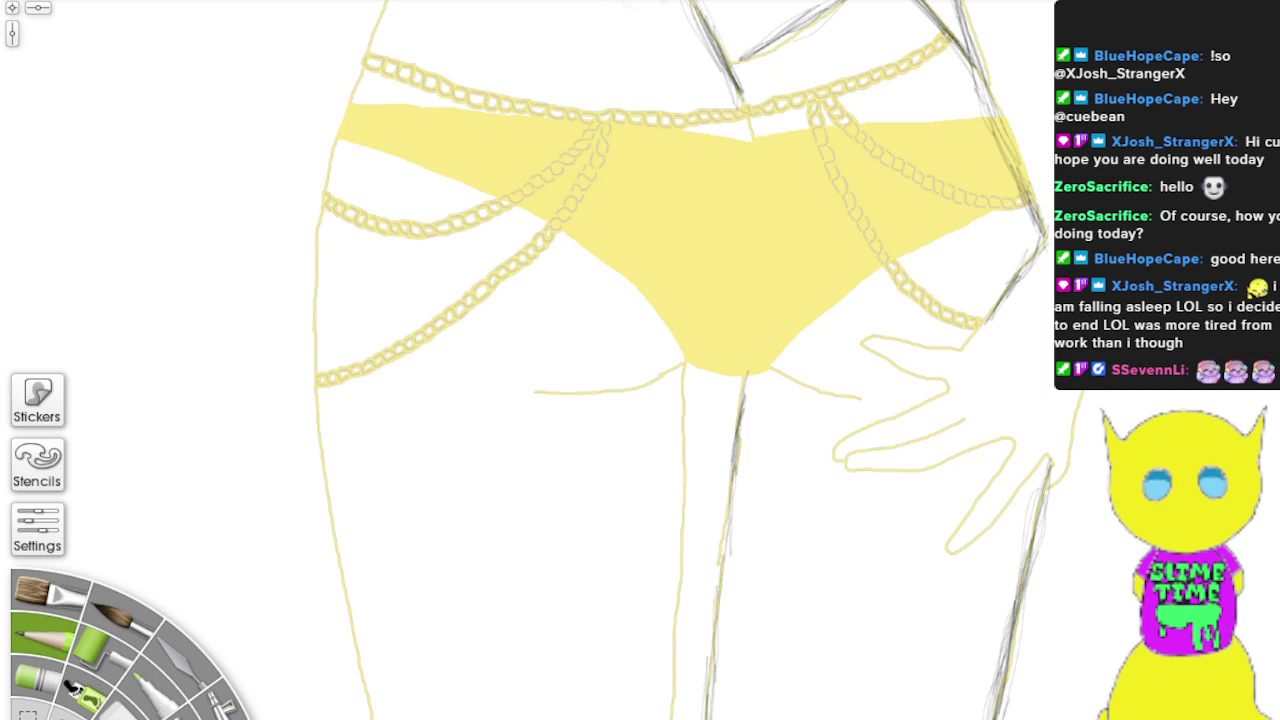
Step: Trace the right-hand leg's inner thigh line in pencil, from the bikini bottom down the visible canvas
{"action": "left_click_drag", "start_coordinate": [713, 666], "coordinate": [745, 460]}
{"action": "left_click_drag", "start_coordinate": [755, 373], "coordinate": [706, 710]}
{"action": "left_click_drag", "start_coordinate": [724, 580], "coordinate": [710, 718]}
{"action": "left_click_drag", "start_coordinate": [754, 388], "coordinate": [732, 522]}
{"action": "left_click_drag", "start_coordinate": [724, 570], "coordinate": [715, 674]}
{"action": "left_click_drag", "start_coordinate": [706, 614], "coordinate": [703, 716]}
{"action": "mouse_move", "coordinate": [754, 412]}
{"action": "left_mouse_down"}
{"action": "mouse_move", "coordinate": [732, 488]}
{"action": "mouse_move", "coordinate": [736, 464]}
{"action": "left_mouse_up"}
{"action": "left_click_drag", "start_coordinate": [752, 368], "coordinate": [724, 528]}
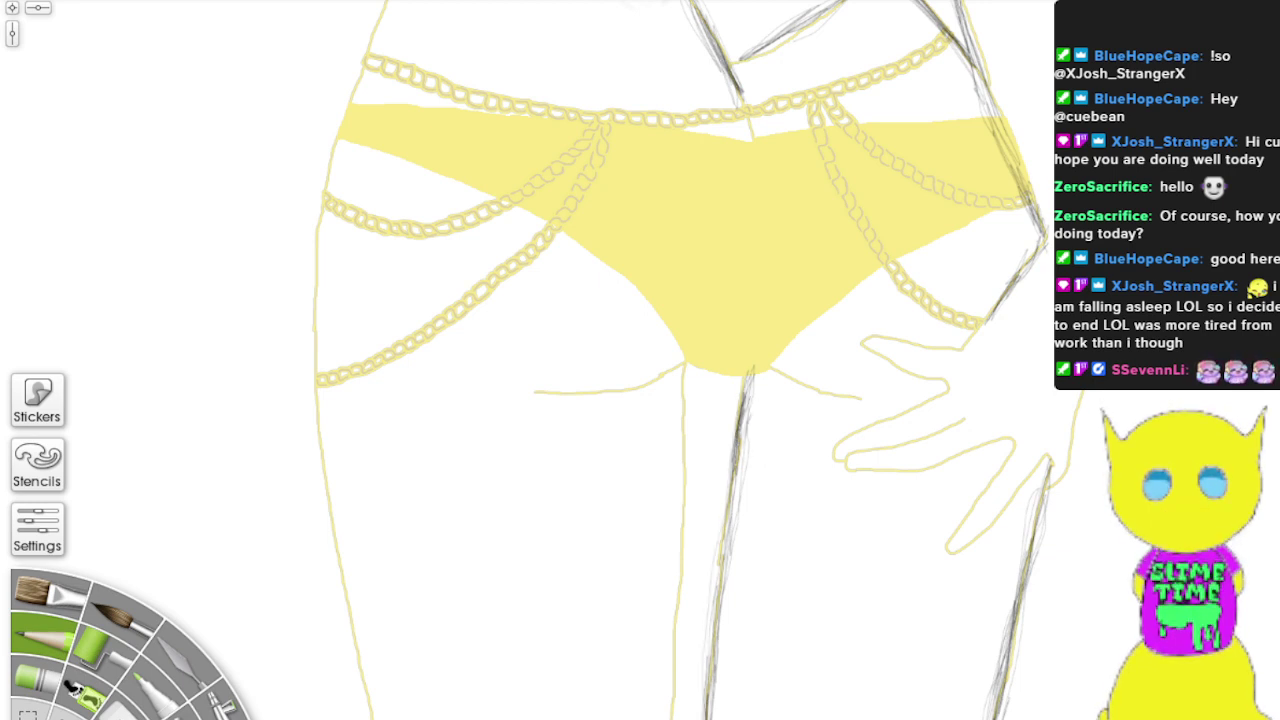
Step: Trace the left-hand leg's inner thigh line in pencil over the yellow guide
{"action": "left_click_drag", "start_coordinate": [682, 462], "coordinate": [684, 366]}
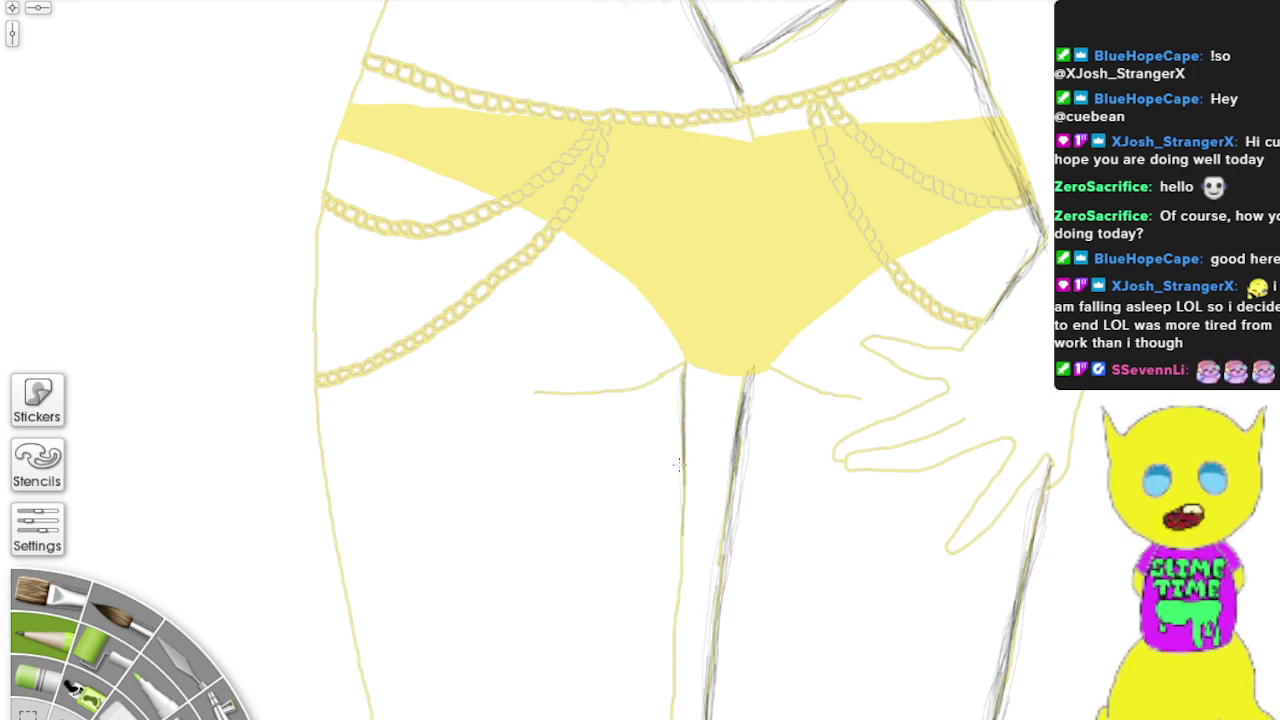
{"action": "left_click_drag", "start_coordinate": [685, 432], "coordinate": [680, 684]}
{"action": "left_click_drag", "start_coordinate": [677, 630], "coordinate": [668, 719]}
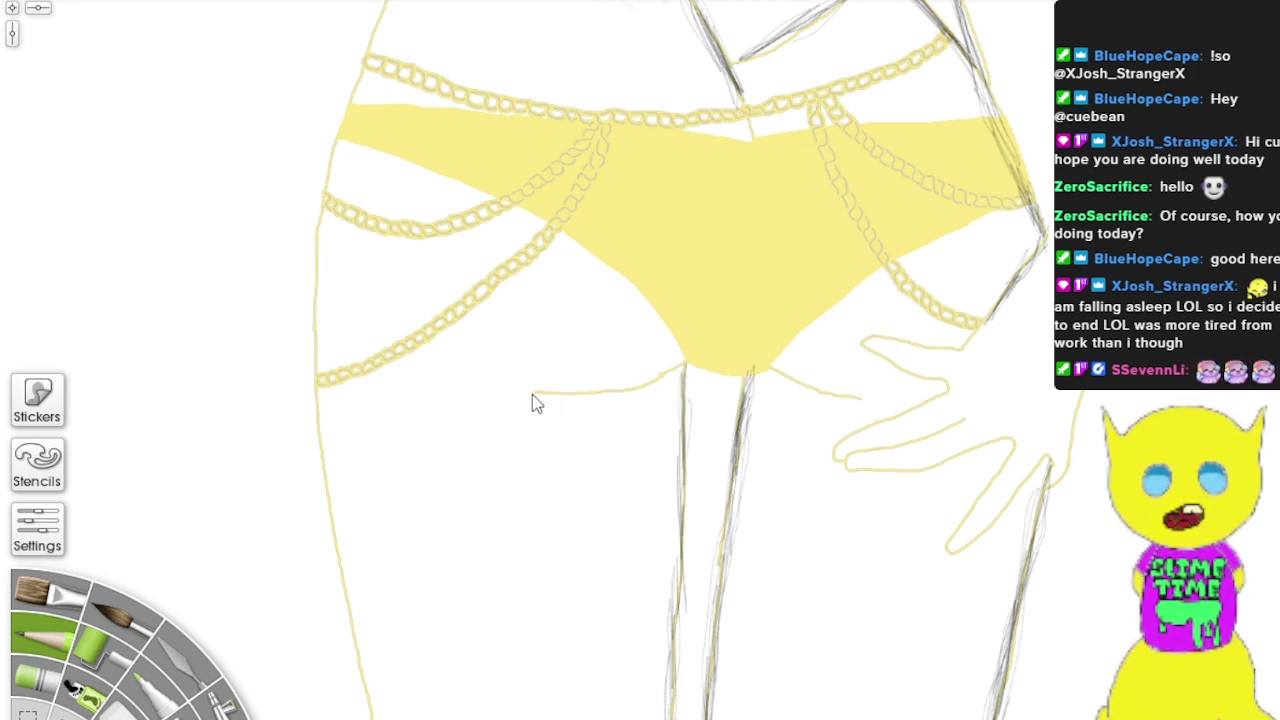
Step: Sketch over the crease beneath the left-hand buttock with several pencil strokes
{"action": "left_click_drag", "start_coordinate": [532, 390], "coordinate": [655, 378]}
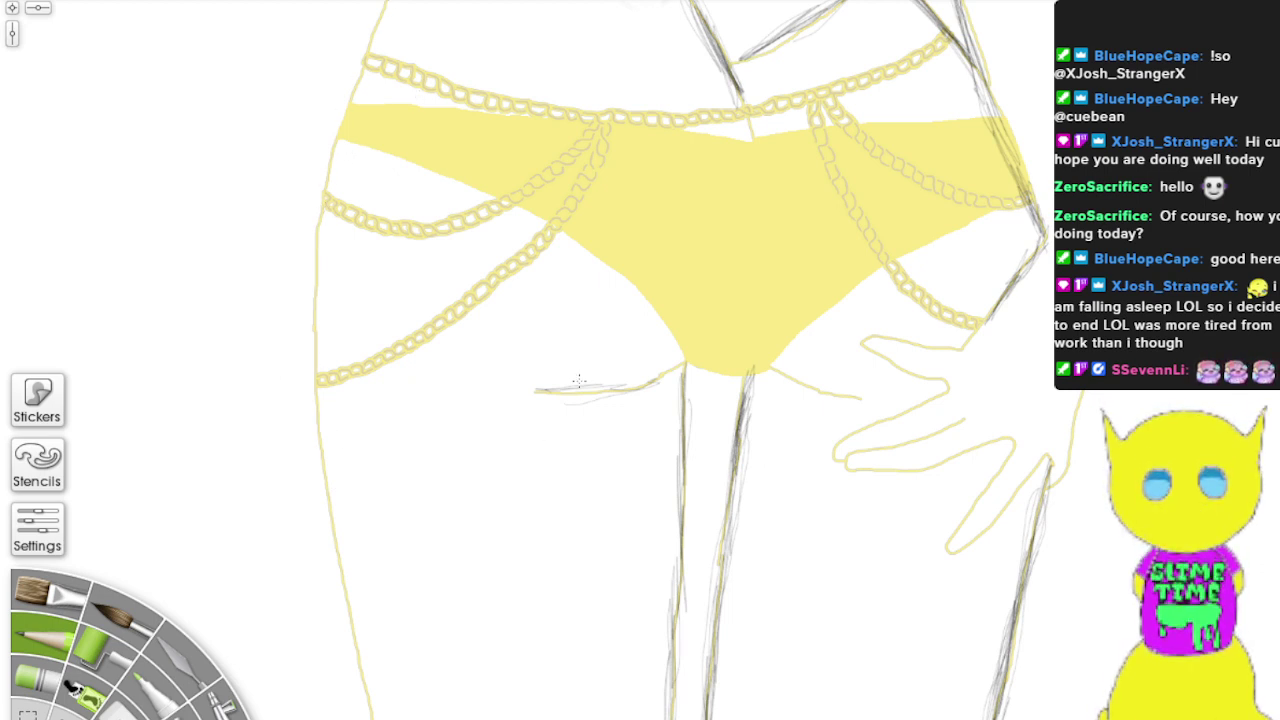
{"action": "mouse_move", "coordinate": [686, 360]}
{"action": "left_mouse_down"}
{"action": "mouse_move", "coordinate": [634, 385]}
{"action": "mouse_move", "coordinate": [649, 380]}
{"action": "mouse_move", "coordinate": [576, 390]}
{"action": "left_mouse_up"}
{"action": "left_click_drag", "start_coordinate": [642, 381], "coordinate": [543, 392]}
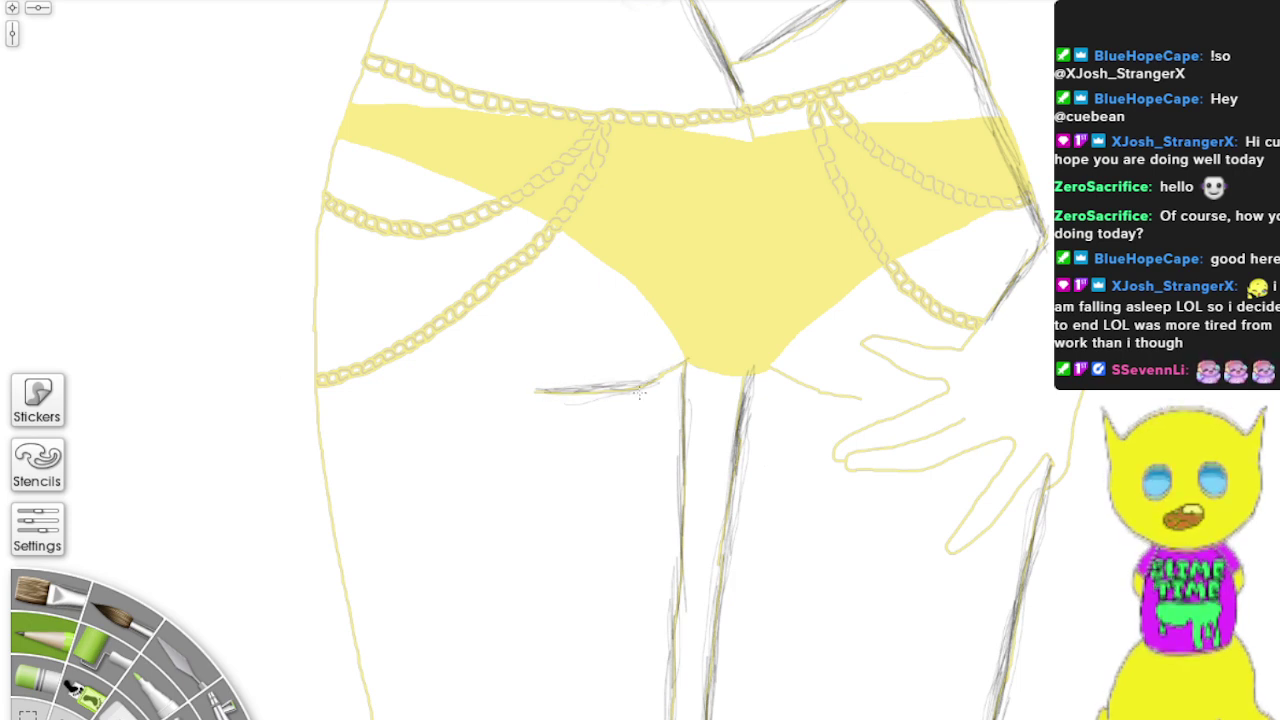
{"action": "mouse_move", "coordinate": [692, 356]}
{"action": "left_mouse_down"}
{"action": "mouse_move", "coordinate": [610, 399]}
{"action": "mouse_move", "coordinate": [537, 391]}
{"action": "left_mouse_up"}
Step: Trace the outer contour of the left-hand thigh, hip and waist with layered pencil strokes over the yellow line
{"action": "left_click_drag", "start_coordinate": [352, 664], "coordinate": [370, 718]}
{"action": "left_click_drag", "start_coordinate": [358, 634], "coordinate": [366, 718]}
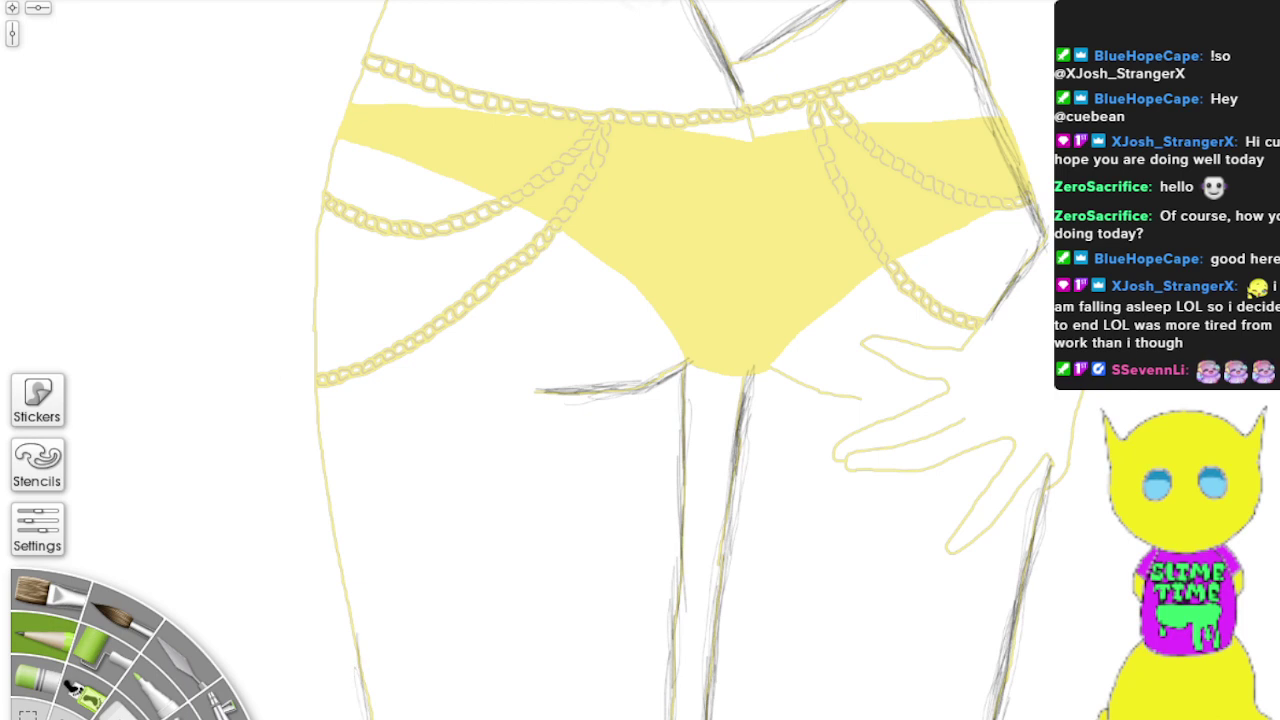
{"action": "left_click_drag", "start_coordinate": [316, 506], "coordinate": [346, 600]}
{"action": "left_click_drag", "start_coordinate": [324, 538], "coordinate": [362, 706]}
{"action": "left_click_drag", "start_coordinate": [320, 458], "coordinate": [346, 604]}
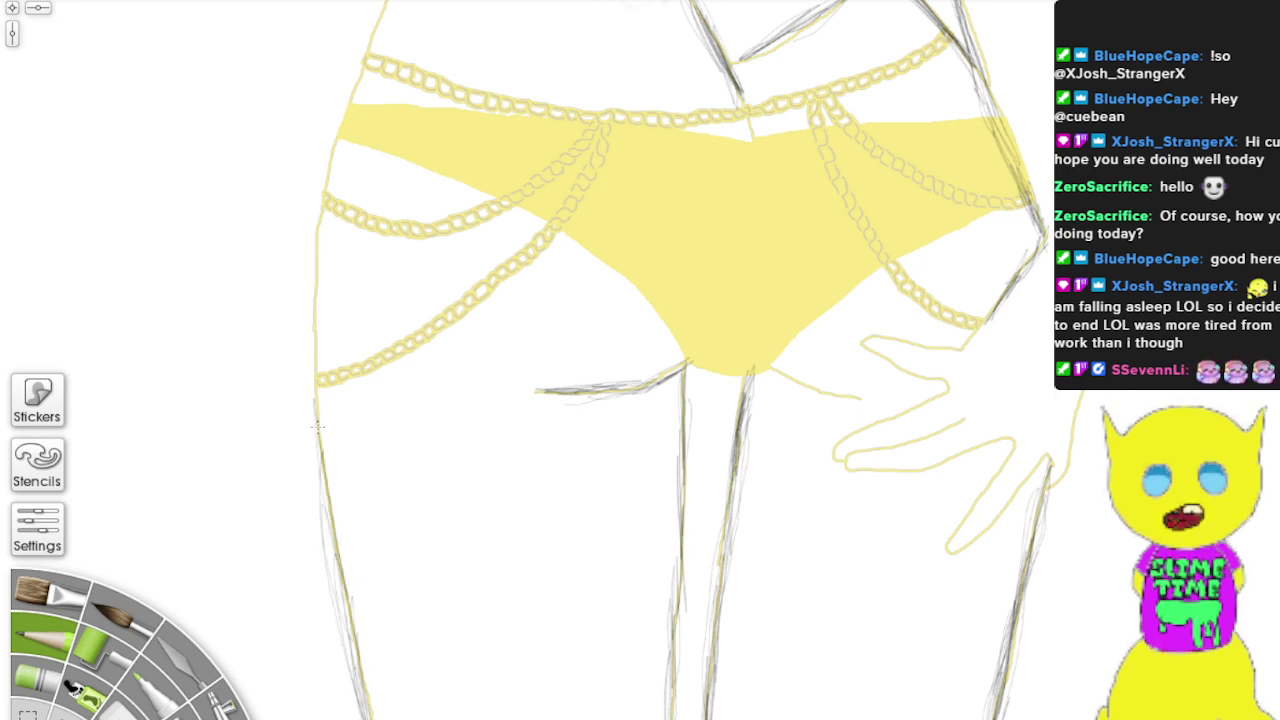
{"action": "mouse_move", "coordinate": [312, 390]}
{"action": "left_mouse_down"}
{"action": "mouse_move", "coordinate": [330, 502]}
{"action": "mouse_move", "coordinate": [310, 302]}
{"action": "mouse_move", "coordinate": [326, 194]}
{"action": "left_mouse_up"}
{"action": "left_click_drag", "start_coordinate": [318, 320], "coordinate": [346, 94]}
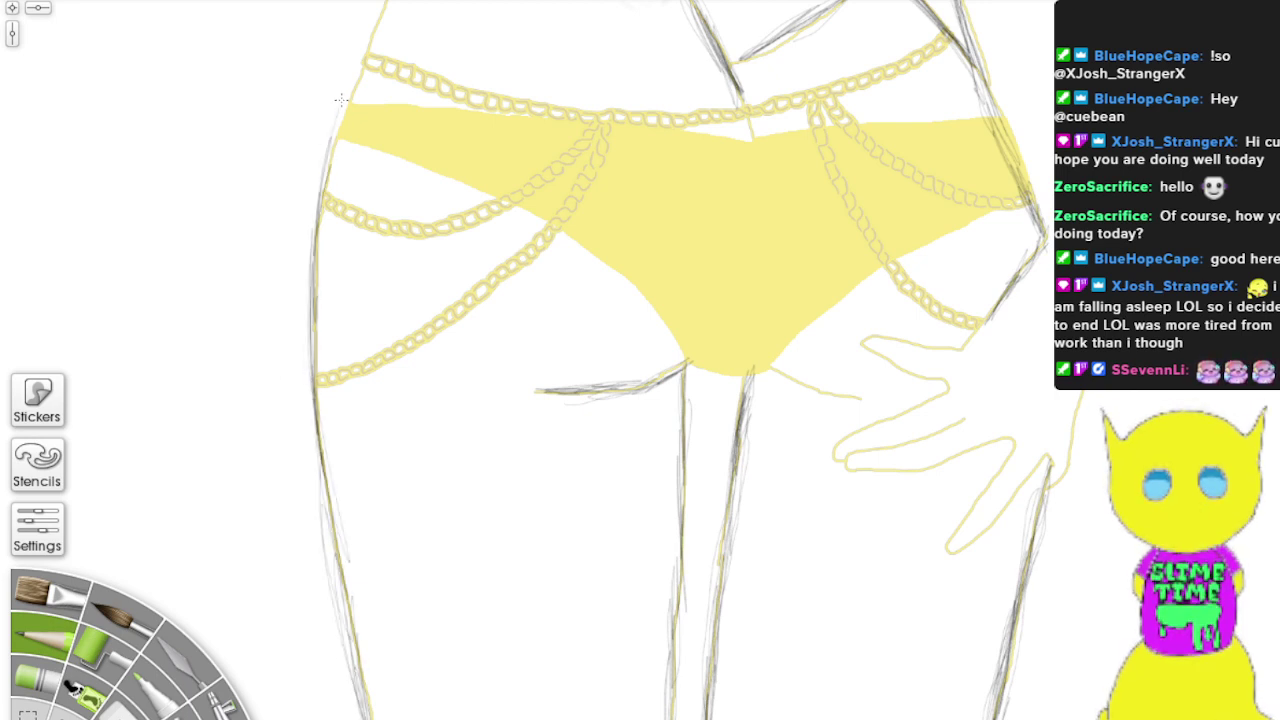
{"action": "mouse_move", "coordinate": [330, 148]}
{"action": "left_mouse_down"}
{"action": "mouse_move", "coordinate": [366, 44]}
{"action": "mouse_move", "coordinate": [330, 178]}
{"action": "left_mouse_up"}
{"action": "mouse_move", "coordinate": [316, 334]}
{"action": "left_mouse_down"}
{"action": "mouse_move", "coordinate": [332, 205]}
{"action": "mouse_move", "coordinate": [328, 528]}
{"action": "left_mouse_up"}
{"action": "left_click_drag", "start_coordinate": [322, 464], "coordinate": [368, 718]}
{"action": "mouse_move", "coordinate": [338, 578]}
{"action": "left_mouse_down"}
{"action": "mouse_move", "coordinate": [306, 258]}
{"action": "mouse_move", "coordinate": [374, 16]}
{"action": "mouse_move", "coordinate": [354, 70]}
{"action": "left_mouse_up"}
{"action": "mouse_move", "coordinate": [382, 2]}
{"action": "left_mouse_down"}
{"action": "mouse_move", "coordinate": [356, 58]}
{"action": "mouse_move", "coordinate": [370, 30]}
{"action": "left_mouse_up"}
{"action": "left_click_drag", "start_coordinate": [316, 210], "coordinate": [338, 150]}
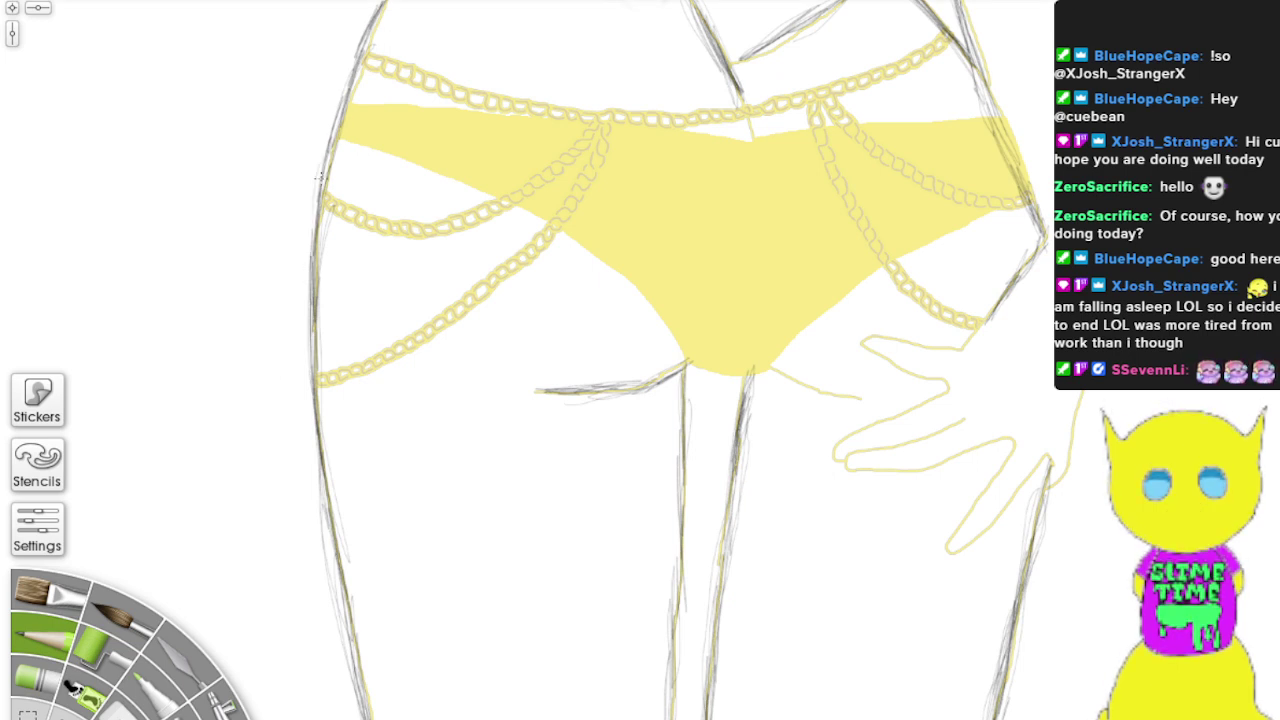
Step: Trace the wrist and all the fingers of the hand resting on the right-hand hip in pencil
{"action": "mouse_move", "coordinate": [1055, 493]}
{"action": "left_mouse_down"}
{"action": "mouse_move", "coordinate": [1094, 392]}
{"action": "mouse_move", "coordinate": [1076, 472]}
{"action": "mouse_move", "coordinate": [1006, 505]}
{"action": "mouse_move", "coordinate": [972, 546]}
{"action": "mouse_move", "coordinate": [940, 552]}
{"action": "mouse_move", "coordinate": [970, 515]}
{"action": "mouse_move", "coordinate": [948, 558]}
{"action": "mouse_move", "coordinate": [963, 541]}
{"action": "mouse_move", "coordinate": [1009, 438]}
{"action": "left_mouse_up"}
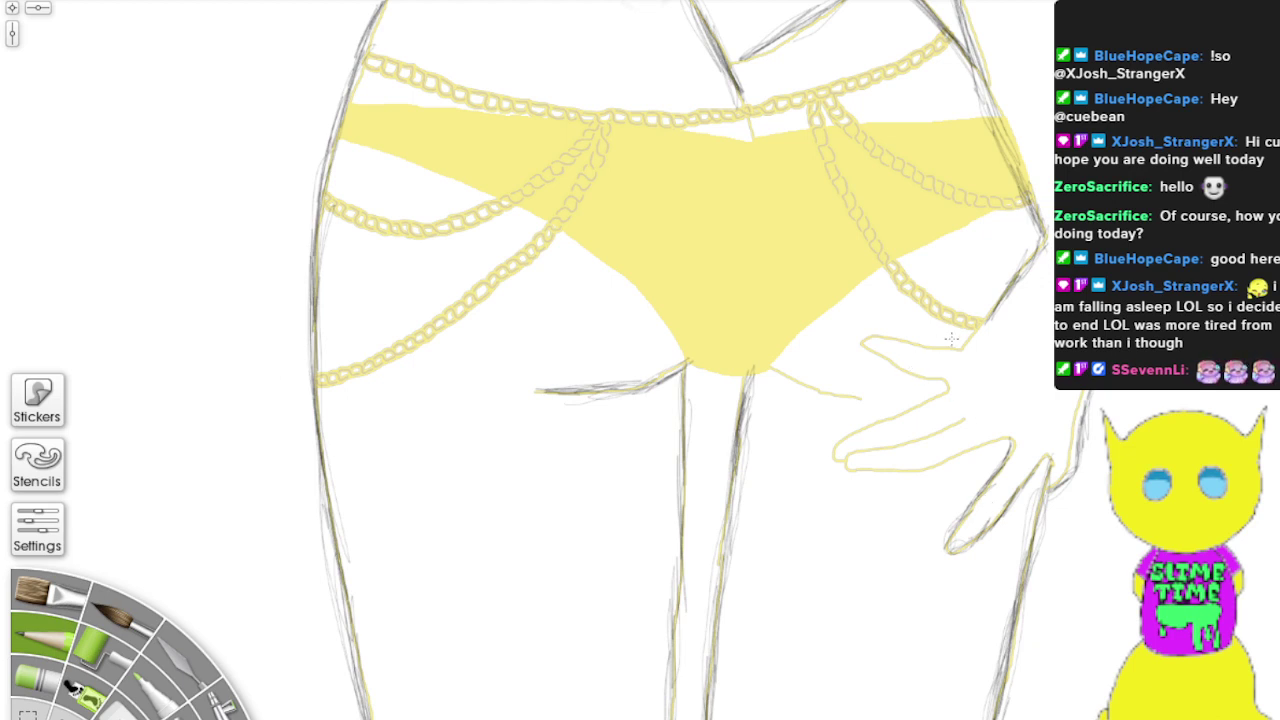
{"action": "mouse_move", "coordinate": [954, 348]}
{"action": "left_mouse_down"}
{"action": "mouse_move", "coordinate": [894, 334]}
{"action": "mouse_move", "coordinate": [946, 342]}
{"action": "mouse_move", "coordinate": [990, 318]}
{"action": "mouse_move", "coordinate": [905, 340]}
{"action": "mouse_move", "coordinate": [864, 334]}
{"action": "mouse_move", "coordinate": [948, 378]}
{"action": "left_mouse_up"}
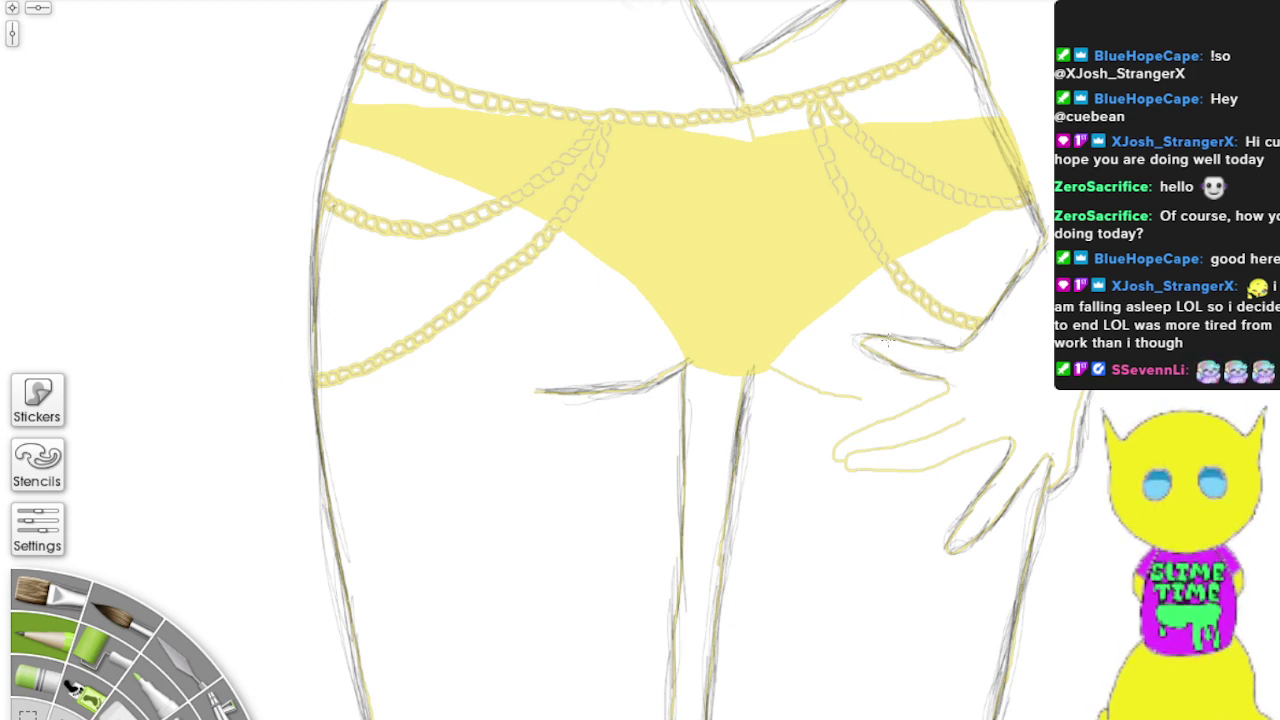
{"action": "mouse_move", "coordinate": [946, 390]}
{"action": "left_mouse_down"}
{"action": "mouse_move", "coordinate": [839, 452]}
{"action": "mouse_move", "coordinate": [970, 420]}
{"action": "mouse_move", "coordinate": [847, 450]}
{"action": "mouse_move", "coordinate": [845, 468]}
{"action": "mouse_move", "coordinate": [1012, 446]}
{"action": "mouse_move", "coordinate": [1010, 466]}
{"action": "mouse_move", "coordinate": [972, 456]}
{"action": "mouse_move", "coordinate": [1003, 451]}
{"action": "left_mouse_up"}
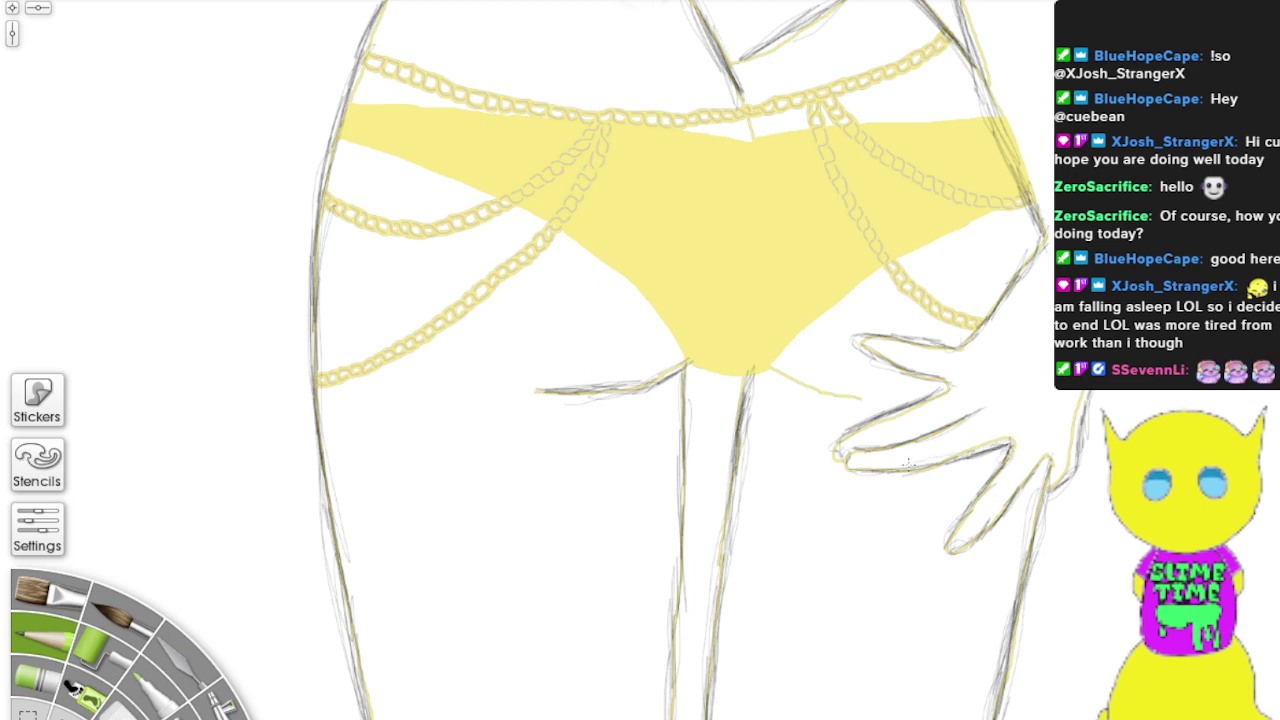
{"action": "mouse_move", "coordinate": [878, 478]}
{"action": "left_mouse_down"}
{"action": "mouse_move", "coordinate": [845, 463]}
{"action": "mouse_move", "coordinate": [996, 423]}
{"action": "left_mouse_up"}
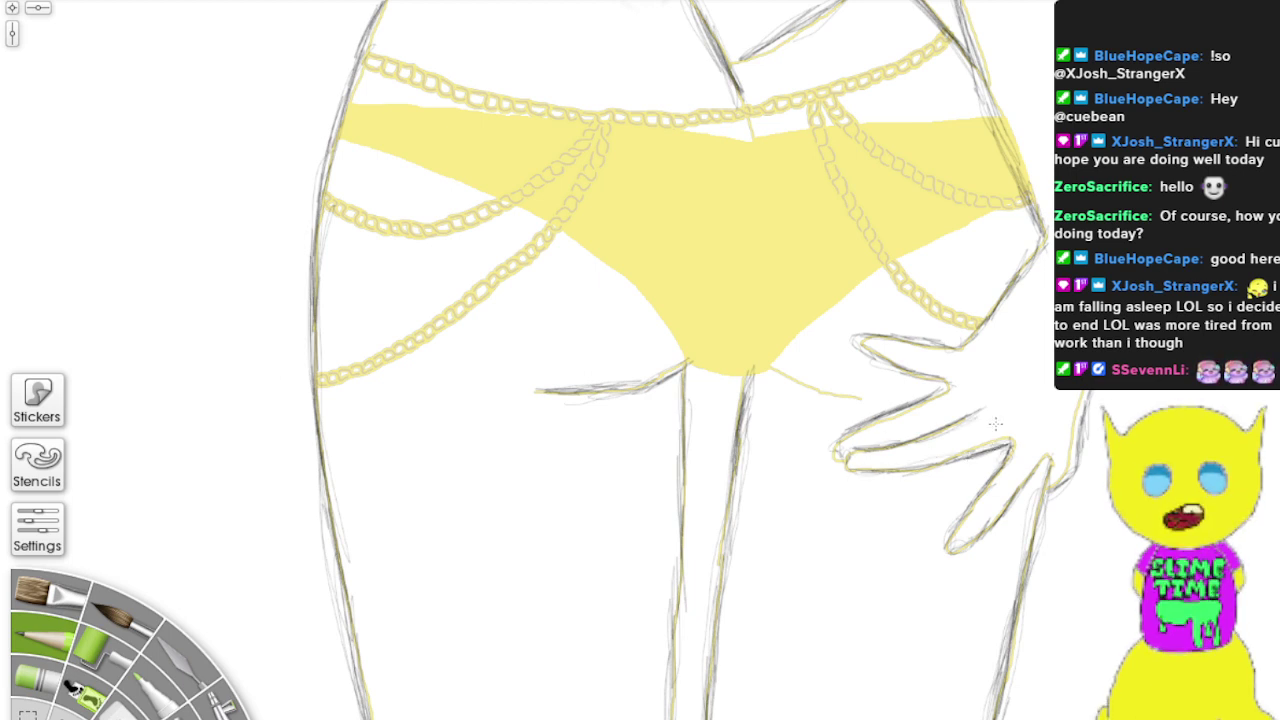
Step: Sketch the crease beneath the right-hand buttock and outline the lower and upper edges of the bikini bottom
{"action": "mouse_move", "coordinate": [766, 377]}
{"action": "left_mouse_down"}
{"action": "mouse_move", "coordinate": [884, 398]}
{"action": "mouse_move", "coordinate": [855, 383]}
{"action": "left_mouse_up"}
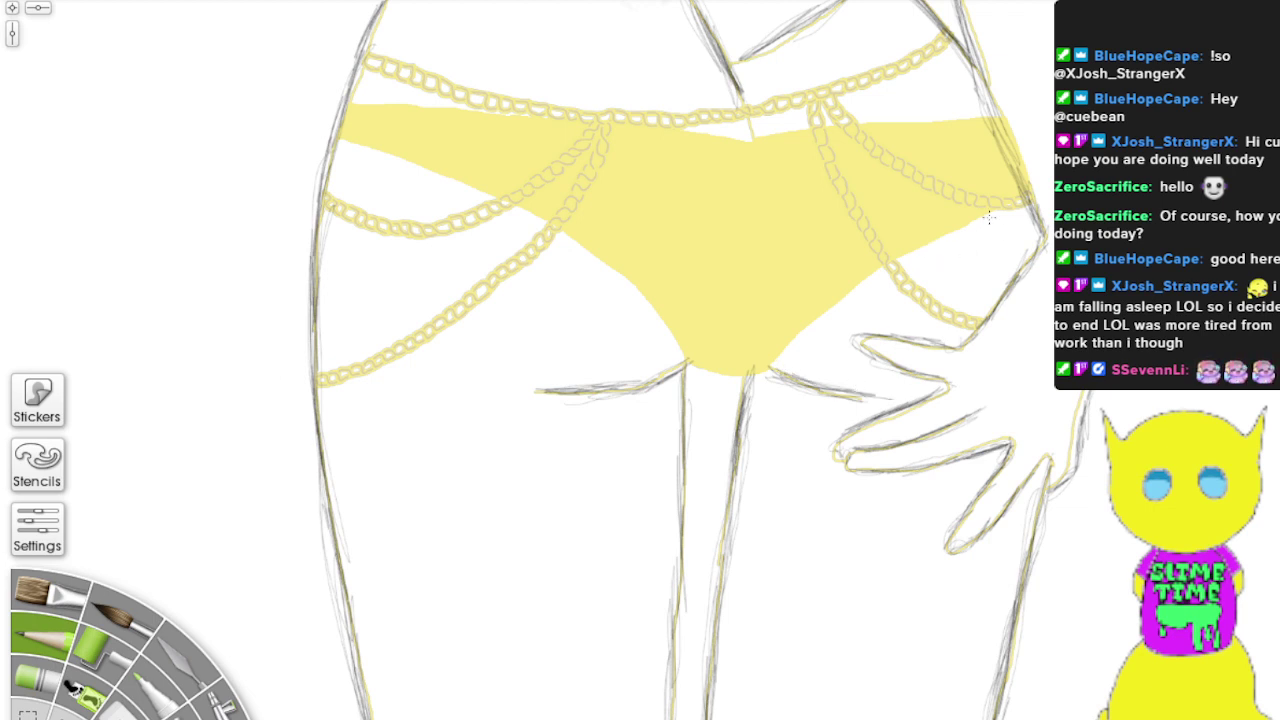
{"action": "mouse_move", "coordinate": [988, 218]}
{"action": "left_mouse_down"}
{"action": "mouse_move", "coordinate": [935, 236]}
{"action": "mouse_move", "coordinate": [1024, 208]}
{"action": "left_mouse_up"}
{"action": "left_click_drag", "start_coordinate": [729, 361], "coordinate": [940, 200]}
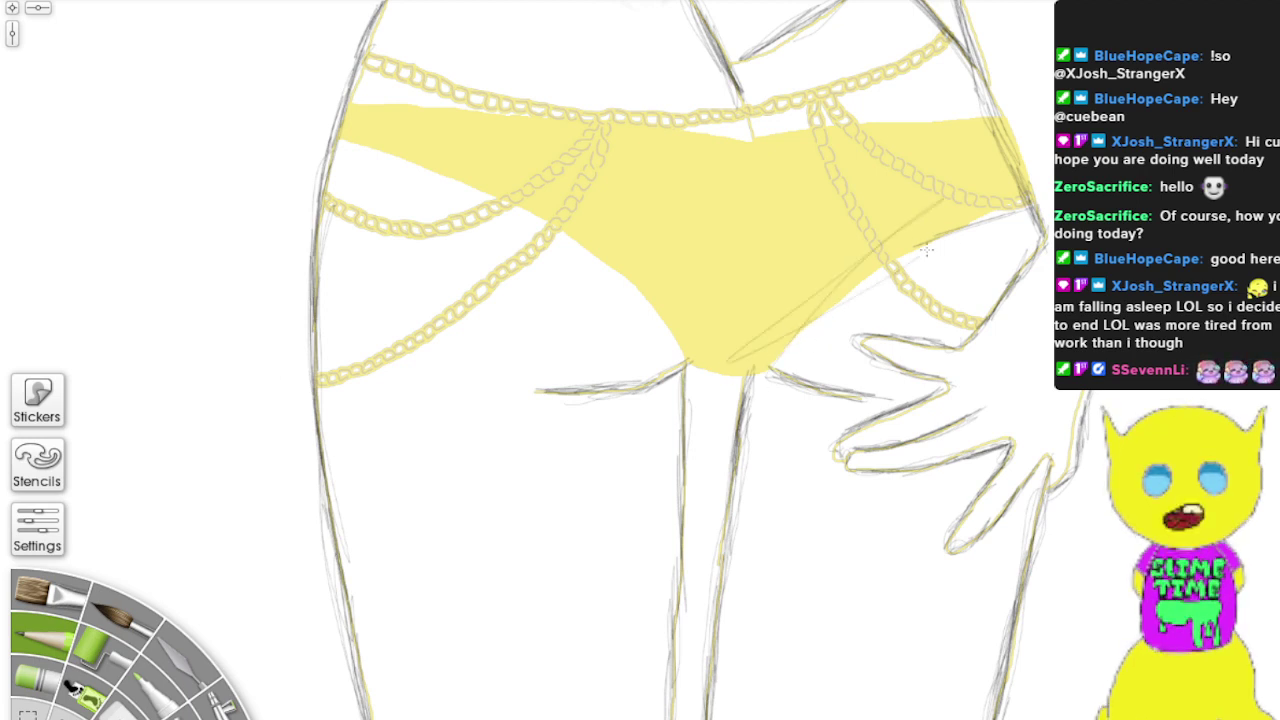
{"action": "left_click_drag", "start_coordinate": [781, 341], "coordinate": [905, 275]}
{"action": "mouse_move", "coordinate": [806, 328]}
{"action": "left_mouse_down"}
{"action": "mouse_move", "coordinate": [917, 241]}
{"action": "mouse_move", "coordinate": [753, 372]}
{"action": "mouse_move", "coordinate": [932, 241]}
{"action": "mouse_move", "coordinate": [849, 294]}
{"action": "mouse_move", "coordinate": [896, 253]}
{"action": "mouse_move", "coordinate": [781, 361]}
{"action": "mouse_move", "coordinate": [736, 369]}
{"action": "mouse_move", "coordinate": [682, 350]}
{"action": "mouse_move", "coordinate": [750, 361]}
{"action": "mouse_move", "coordinate": [714, 364]}
{"action": "mouse_move", "coordinate": [679, 338]}
{"action": "mouse_move", "coordinate": [745, 354]}
{"action": "mouse_move", "coordinate": [745, 364]}
{"action": "mouse_move", "coordinate": [682, 343]}
{"action": "mouse_move", "coordinate": [569, 231]}
{"action": "mouse_move", "coordinate": [353, 144]}
{"action": "mouse_move", "coordinate": [426, 161]}
{"action": "mouse_move", "coordinate": [622, 276]}
{"action": "left_mouse_up"}
{"action": "mouse_move", "coordinate": [388, 98]}
{"action": "left_mouse_down"}
{"action": "mouse_move", "coordinate": [613, 129]}
{"action": "mouse_move", "coordinate": [577, 107]}
{"action": "mouse_move", "coordinate": [530, 118]}
{"action": "mouse_move", "coordinate": [778, 137]}
{"action": "mouse_move", "coordinate": [763, 138]}
{"action": "mouse_move", "coordinate": [986, 127]}
{"action": "mouse_move", "coordinate": [653, 152]}
{"action": "mouse_move", "coordinate": [375, 98]}
{"action": "mouse_move", "coordinate": [328, 118]}
{"action": "left_mouse_up"}
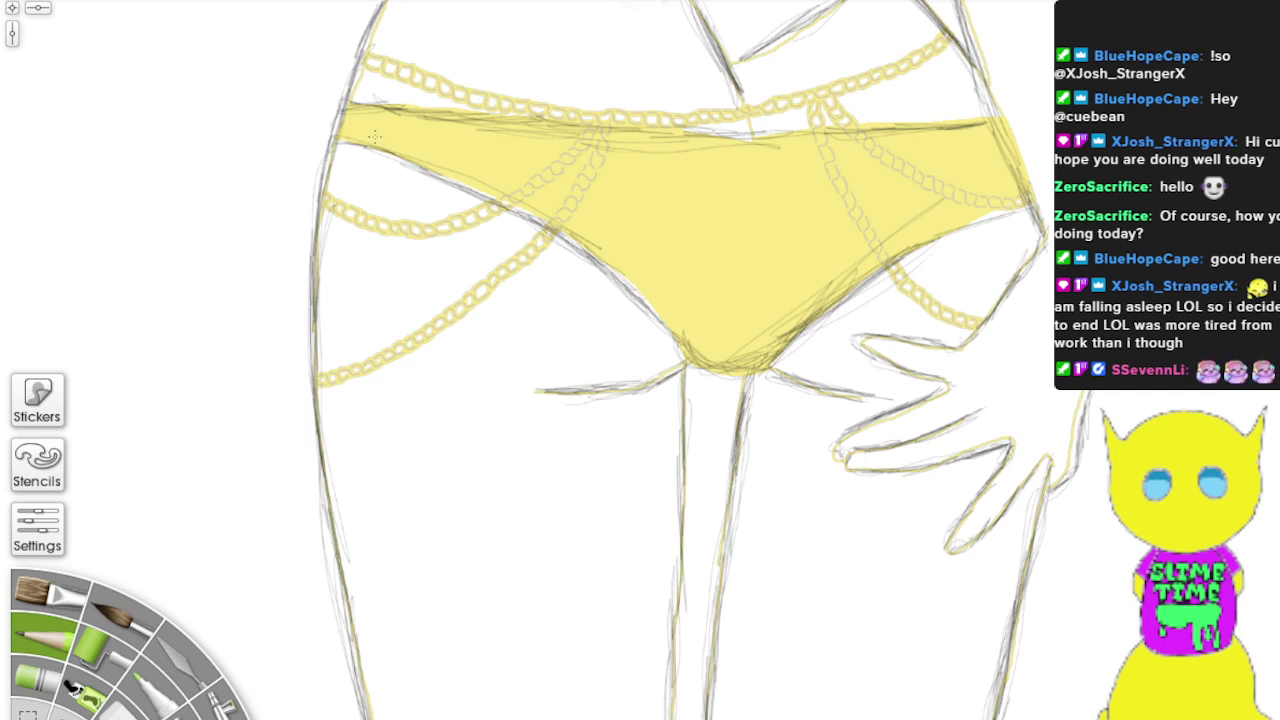
{"action": "left_click_drag", "start_coordinate": [375, 141], "coordinate": [340, 139]}
{"action": "left_click_drag", "start_coordinate": [335, 107], "coordinate": [272, 177]}
Step: Outline the top edge and outer corner of the right-hand eye's upper lash on the girl's face in pencil
{"action": "scroll", "coordinate": [292, 193], "scroll_direction": "up", "scroll_amount": 2}
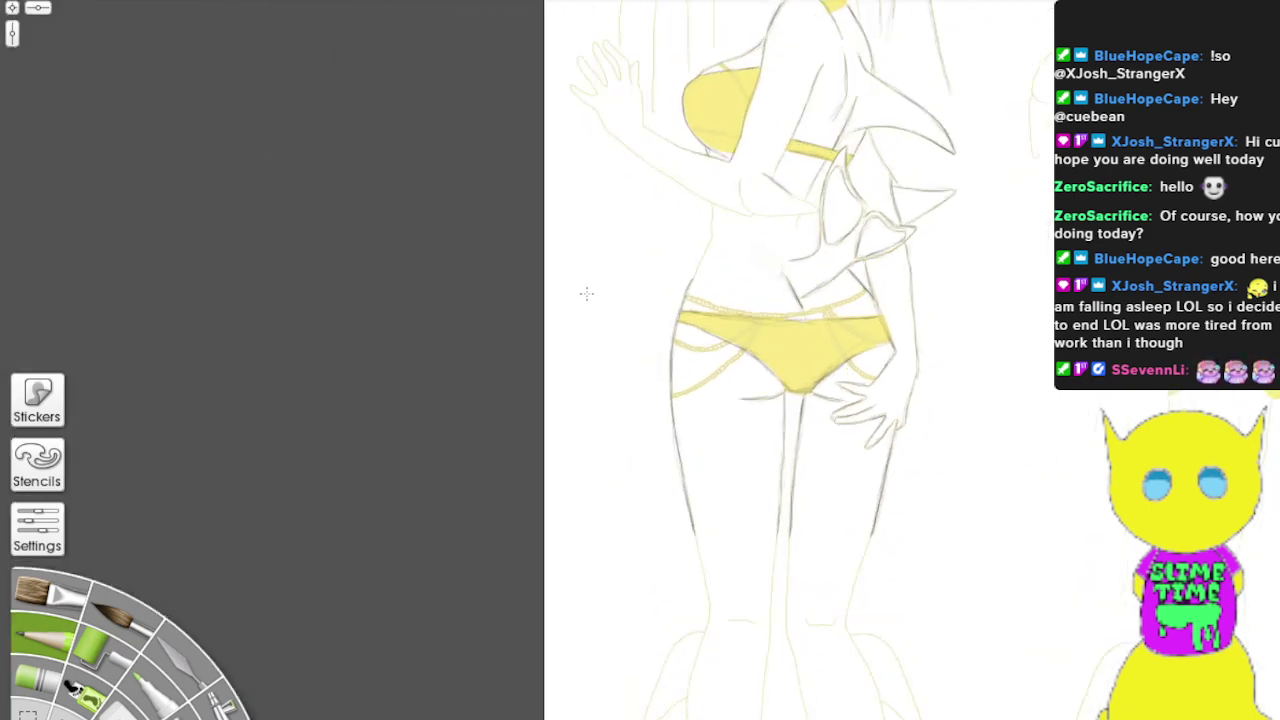
{"action": "left_click_drag", "start_coordinate": [587, 294], "coordinate": [450, 632]}
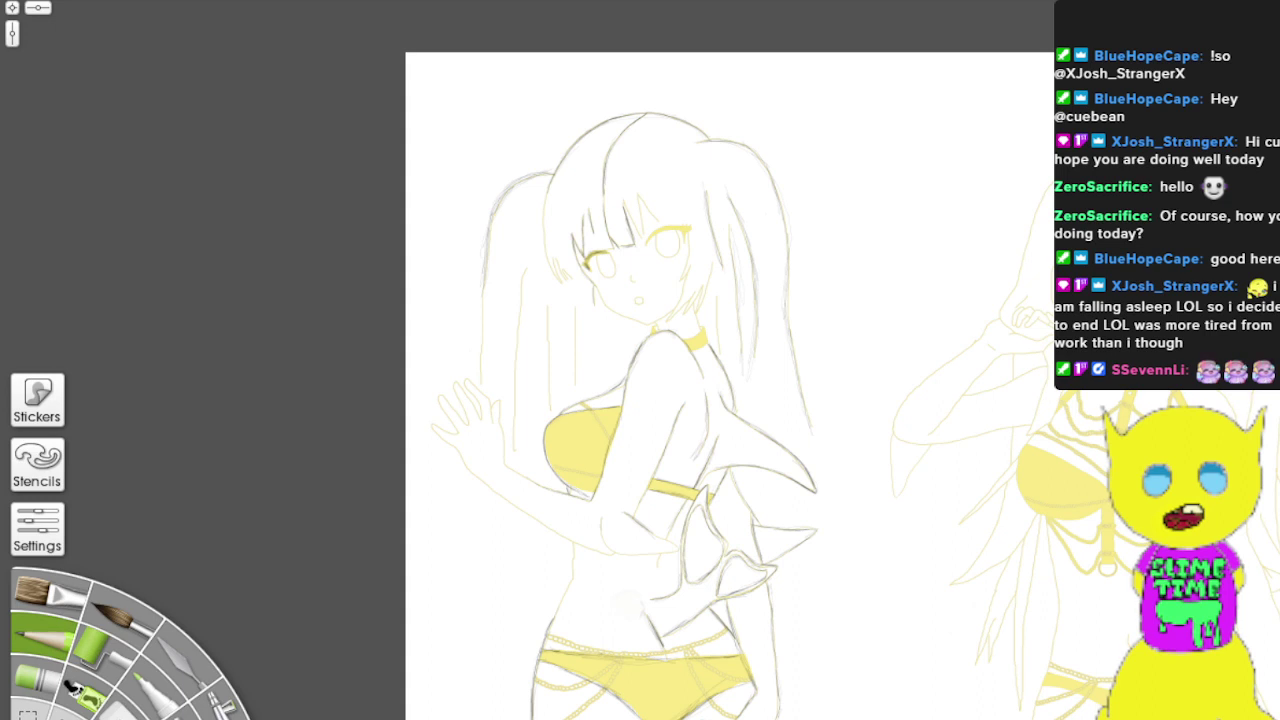
{"action": "key", "text": "t"}
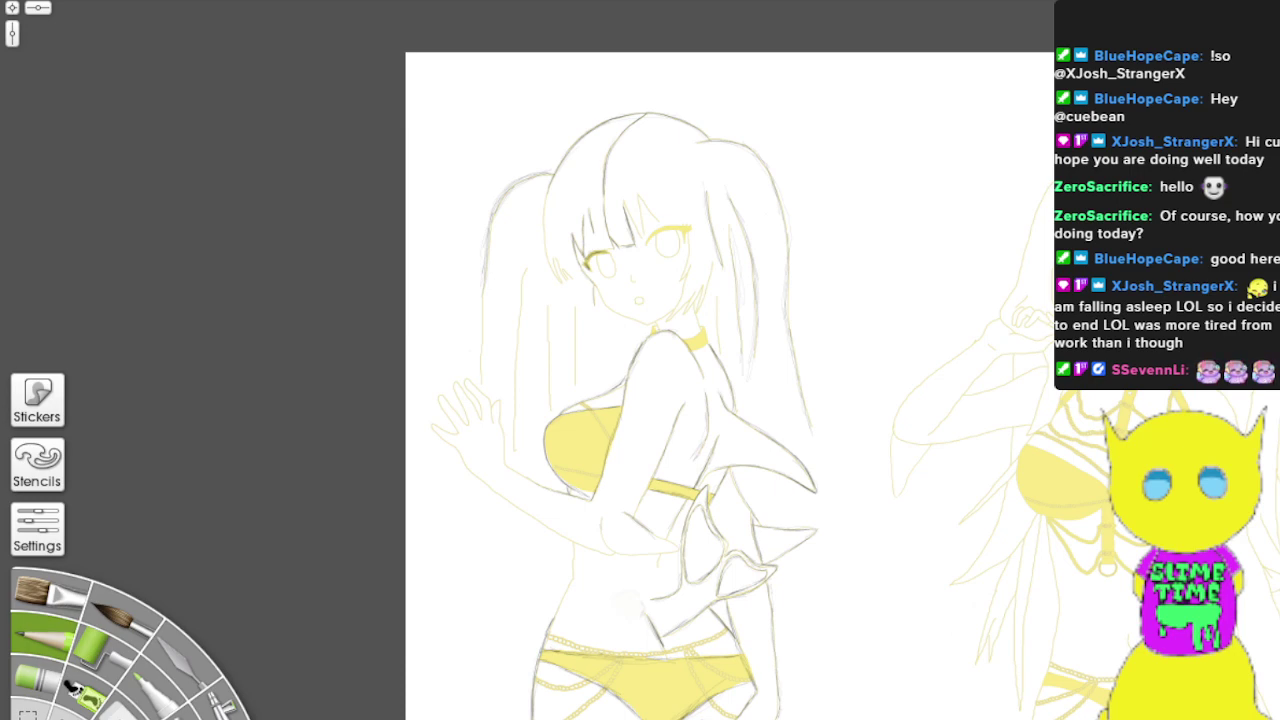
{"action": "scroll", "coordinate": [828, 401], "scroll_direction": "up", "scroll_amount": 4}
{"action": "left_click_drag", "start_coordinate": [411, 256], "coordinate": [823, 393]}
{"action": "scroll", "coordinate": [823, 393], "scroll_direction": "up", "scroll_amount": 6}
{"action": "left_click_drag", "start_coordinate": [640, 160], "coordinate": [554, 477]}
{"action": "left_click_drag", "start_coordinate": [600, 120], "coordinate": [567, 552]}
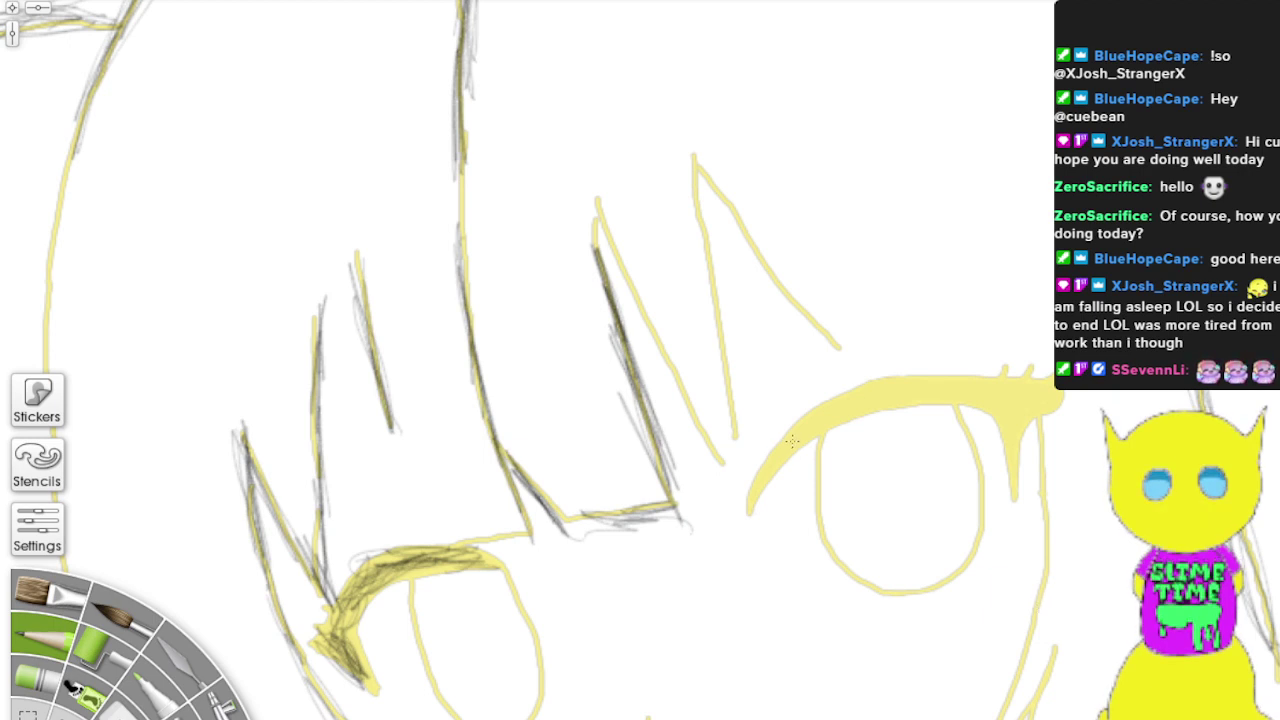
{"action": "mouse_move", "coordinate": [792, 441]}
{"action": "left_mouse_down"}
{"action": "mouse_move", "coordinate": [748, 512]}
{"action": "mouse_move", "coordinate": [829, 398]}
{"action": "mouse_move", "coordinate": [869, 381]}
{"action": "mouse_move", "coordinate": [1048, 374]}
{"action": "mouse_move", "coordinate": [1005, 389]}
{"action": "mouse_move", "coordinate": [1016, 382]}
{"action": "mouse_move", "coordinate": [978, 377]}
{"action": "mouse_move", "coordinate": [1046, 370]}
{"action": "left_mouse_up"}
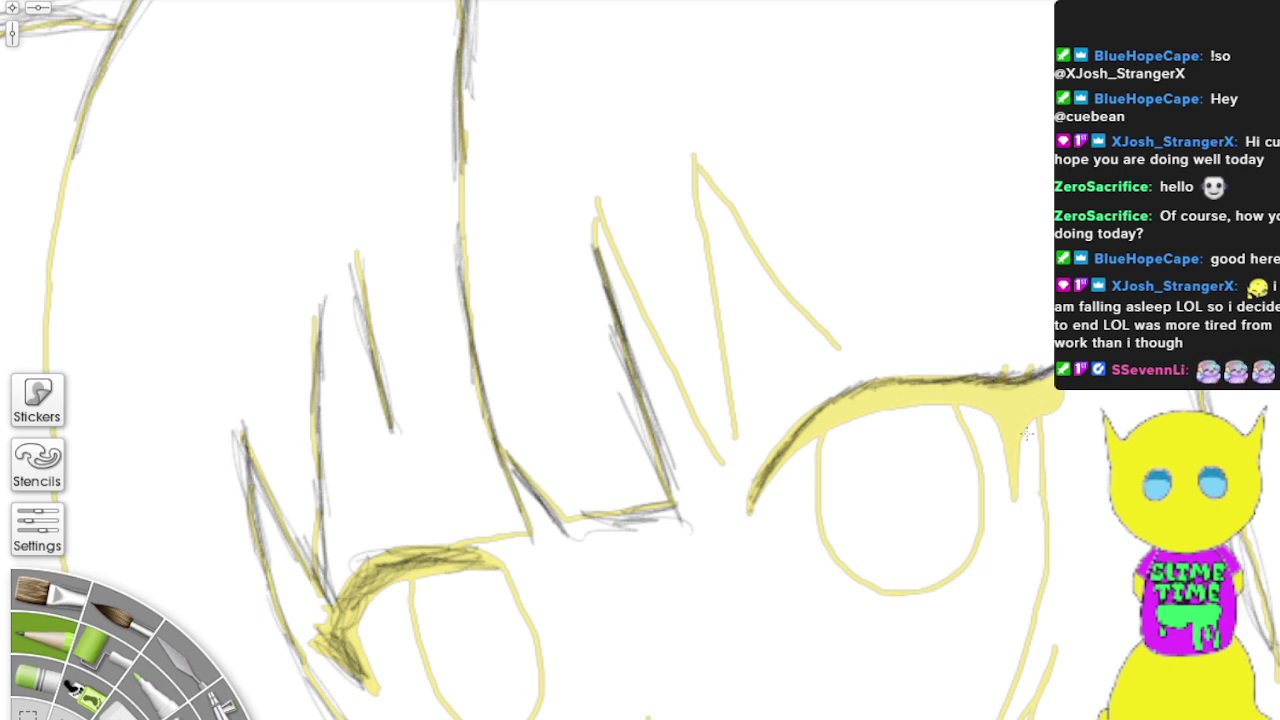
{"action": "left_click_drag", "start_coordinate": [1027, 433], "coordinate": [1052, 396]}
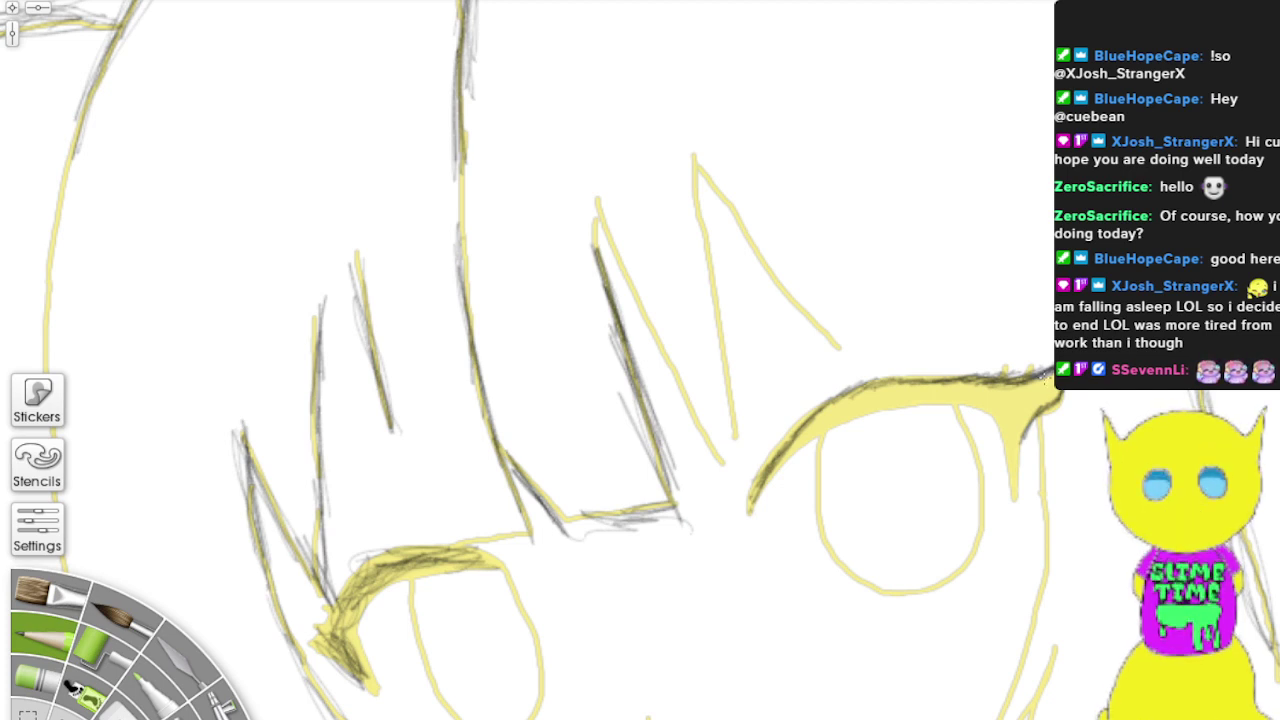
{"action": "mouse_move", "coordinate": [1038, 403]}
{"action": "left_mouse_down"}
{"action": "mouse_move", "coordinate": [1055, 385]}
{"action": "mouse_move", "coordinate": [956, 382]}
{"action": "mouse_move", "coordinate": [1011, 379]}
{"action": "left_mouse_up"}
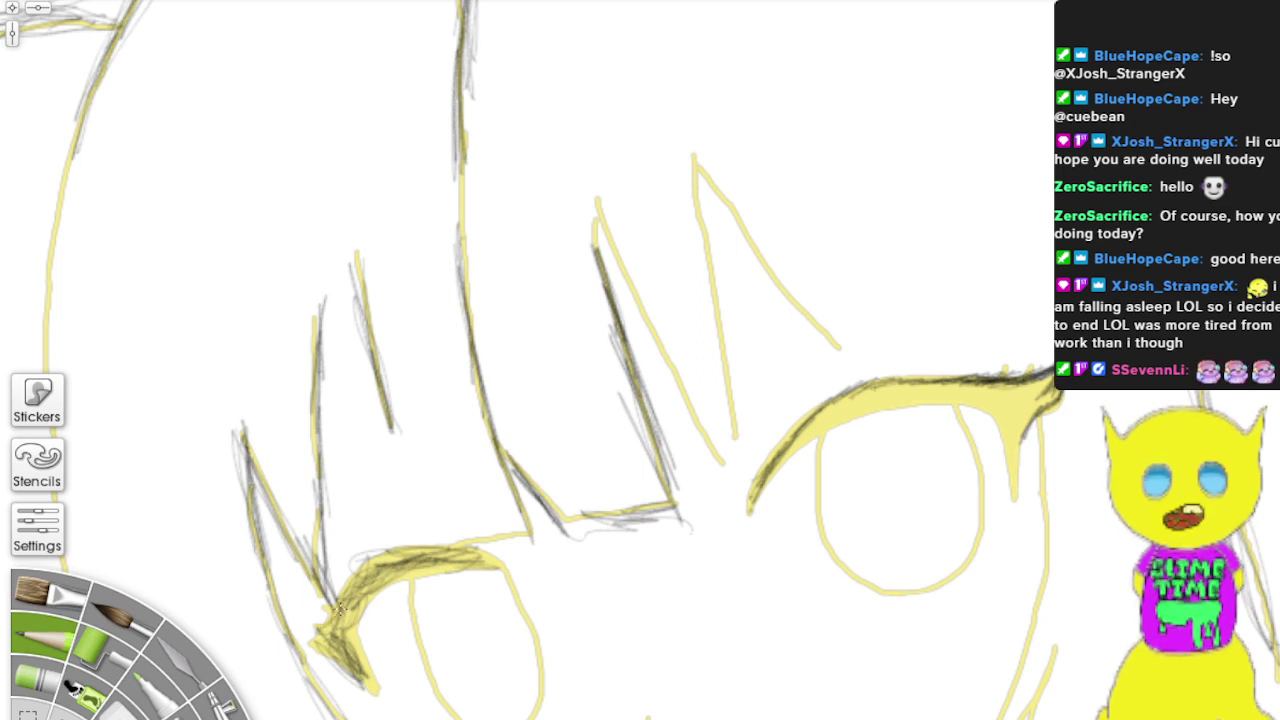
Step: Outline the pointed outer corner of the left-hand eye's lash and shade the lash band with pencil
{"action": "mouse_move", "coordinate": [340, 608]}
{"action": "left_mouse_down"}
{"action": "mouse_move", "coordinate": [288, 635]}
{"action": "mouse_move", "coordinate": [377, 699]}
{"action": "mouse_move", "coordinate": [296, 636]}
{"action": "left_mouse_up"}
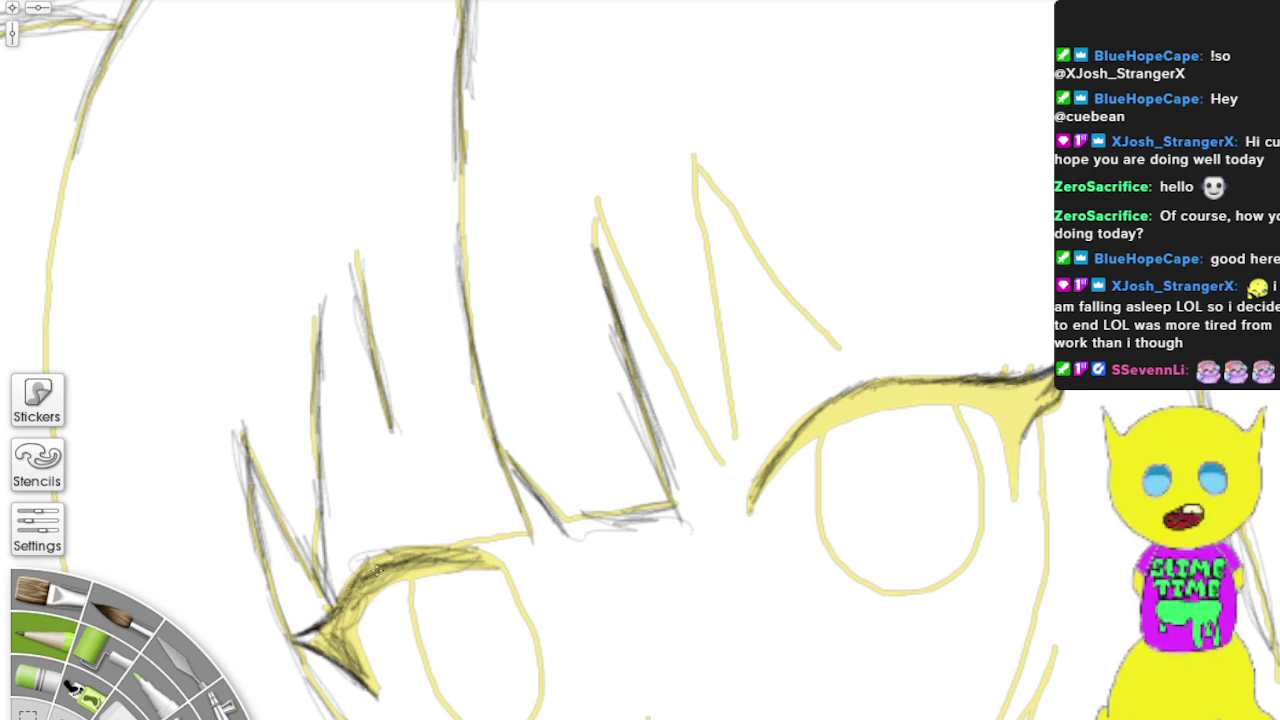
{"action": "mouse_move", "coordinate": [378, 569]}
{"action": "left_mouse_down"}
{"action": "mouse_move", "coordinate": [430, 549]}
{"action": "mouse_move", "coordinate": [494, 566]}
{"action": "mouse_move", "coordinate": [438, 565]}
{"action": "mouse_move", "coordinate": [374, 592]}
{"action": "mouse_move", "coordinate": [427, 565]}
{"action": "mouse_move", "coordinate": [336, 632]}
{"action": "left_mouse_up"}
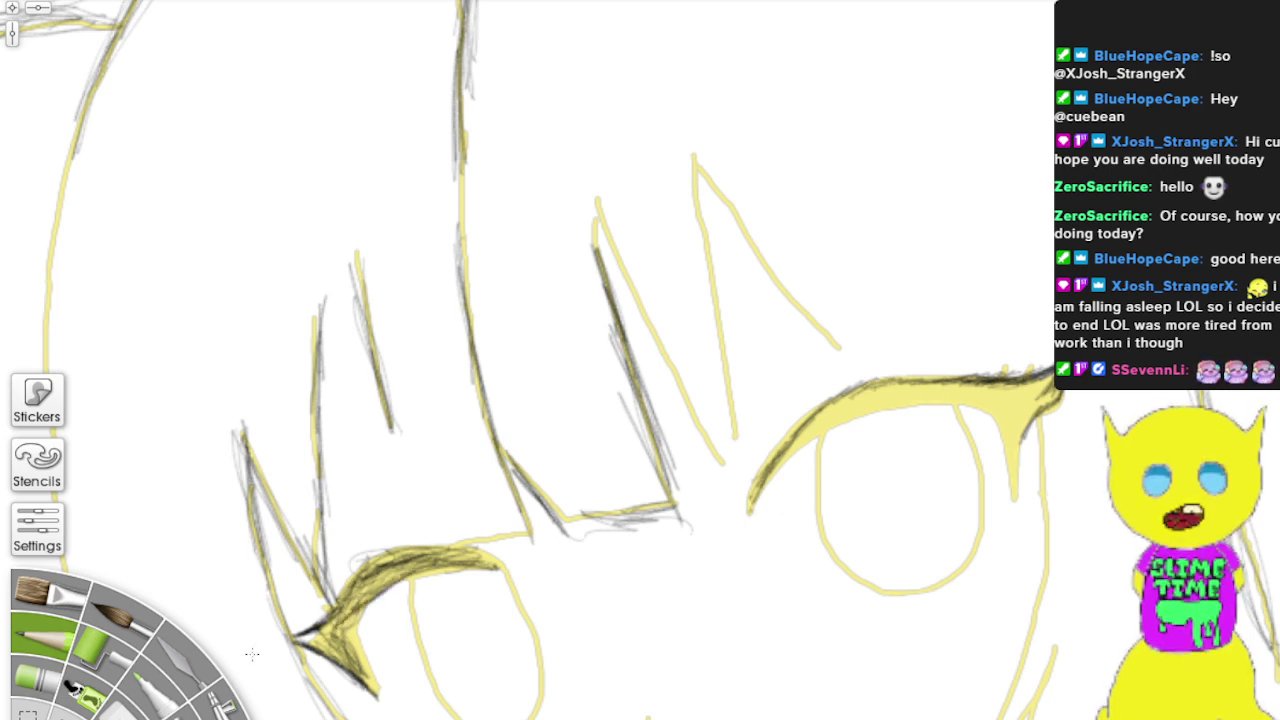
Step: Outline the underside and downward spike of the right-hand eye's lash, and shade the lash with pencil hatching
{"action": "mouse_move", "coordinate": [1024, 430]}
{"action": "left_mouse_down"}
{"action": "mouse_move", "coordinate": [1012, 500]}
{"action": "mouse_move", "coordinate": [1004, 442]}
{"action": "left_mouse_up"}
{"action": "mouse_move", "coordinate": [1012, 488]}
{"action": "left_mouse_down"}
{"action": "mouse_move", "coordinate": [994, 416]}
{"action": "mouse_move", "coordinate": [1006, 440]}
{"action": "mouse_move", "coordinate": [990, 416]}
{"action": "mouse_move", "coordinate": [931, 399]}
{"action": "mouse_move", "coordinate": [893, 404]}
{"action": "mouse_move", "coordinate": [772, 480]}
{"action": "mouse_move", "coordinate": [790, 452]}
{"action": "mouse_move", "coordinate": [755, 505]}
{"action": "mouse_move", "coordinate": [833, 412]}
{"action": "mouse_move", "coordinate": [865, 402]}
{"action": "left_mouse_up"}
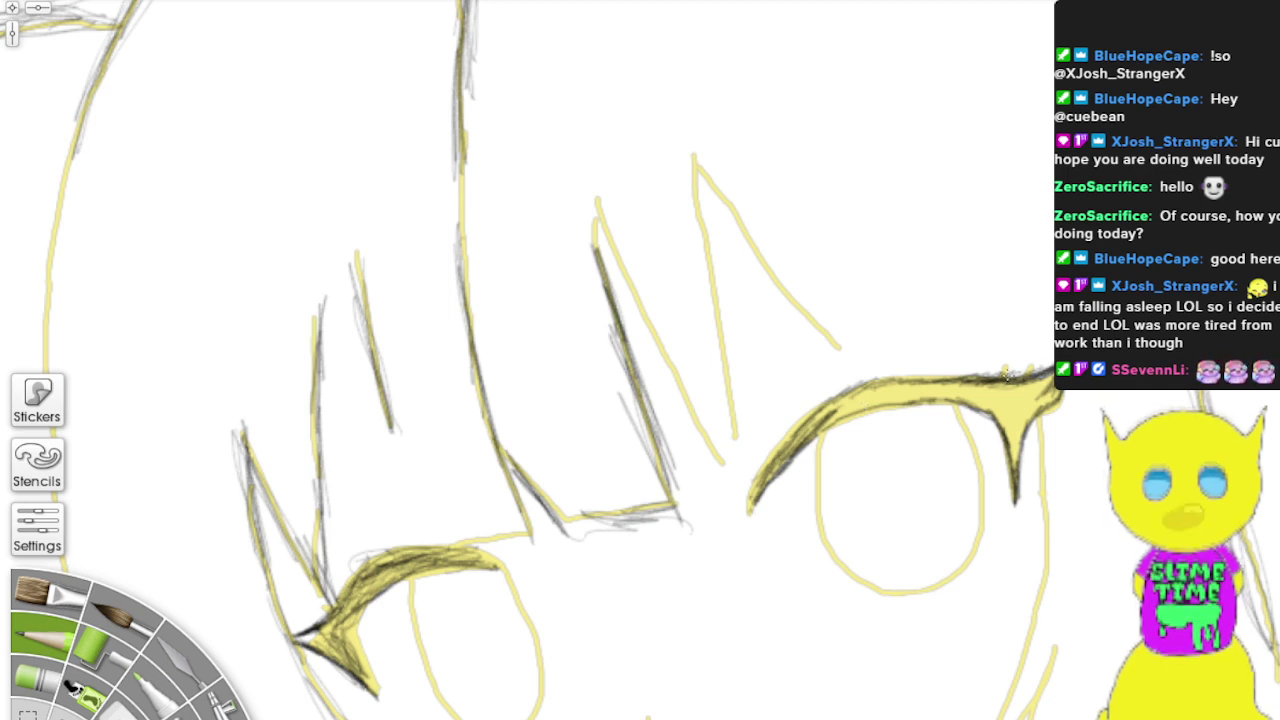
{"action": "mouse_move", "coordinate": [1040, 380]}
{"action": "left_mouse_down"}
{"action": "mouse_move", "coordinate": [1008, 385]}
{"action": "mouse_move", "coordinate": [924, 392]}
{"action": "mouse_move", "coordinate": [981, 385]}
{"action": "mouse_move", "coordinate": [856, 405]}
{"action": "mouse_move", "coordinate": [889, 400]}
{"action": "mouse_move", "coordinate": [866, 390]}
{"action": "mouse_move", "coordinate": [892, 382]}
{"action": "mouse_move", "coordinate": [945, 387]}
{"action": "mouse_move", "coordinate": [871, 388]}
{"action": "mouse_move", "coordinate": [761, 482]}
{"action": "mouse_move", "coordinate": [832, 420]}
{"action": "mouse_move", "coordinate": [896, 389]}
{"action": "mouse_move", "coordinate": [1039, 399]}
{"action": "mouse_move", "coordinate": [1006, 405]}
{"action": "mouse_move", "coordinate": [1036, 394]}
{"action": "mouse_move", "coordinate": [1000, 401]}
{"action": "mouse_move", "coordinate": [1032, 393]}
{"action": "mouse_move", "coordinate": [1007, 410]}
{"action": "mouse_move", "coordinate": [1038, 410]}
{"action": "mouse_move", "coordinate": [1013, 417]}
{"action": "mouse_move", "coordinate": [1004, 445]}
{"action": "mouse_move", "coordinate": [1021, 454]}
{"action": "mouse_move", "coordinate": [968, 397]}
{"action": "mouse_move", "coordinate": [1023, 453]}
{"action": "mouse_move", "coordinate": [1013, 472]}
{"action": "mouse_move", "coordinate": [1002, 403]}
{"action": "mouse_move", "coordinate": [884, 401]}
{"action": "mouse_move", "coordinate": [1002, 407]}
{"action": "mouse_move", "coordinate": [1040, 387]}
{"action": "mouse_move", "coordinate": [826, 406]}
{"action": "mouse_move", "coordinate": [756, 495]}
{"action": "left_mouse_up"}
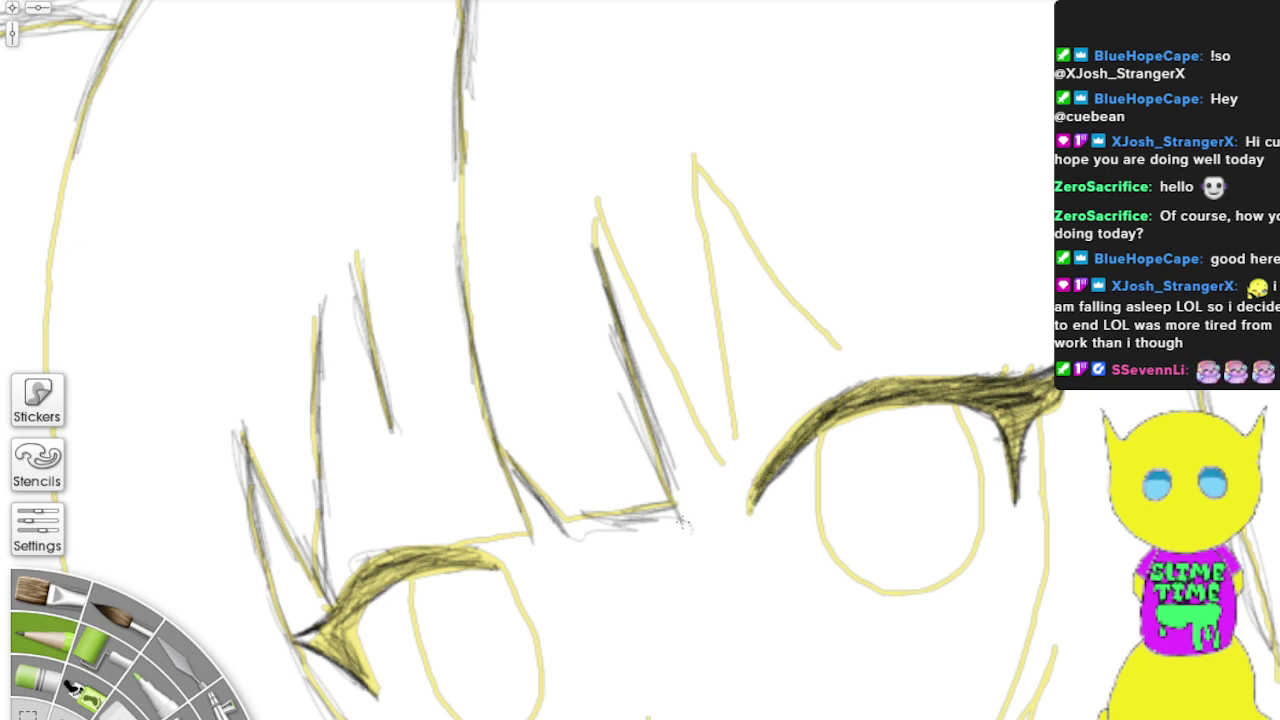
Step: Trace the two pointed bang gaps above and beside the right-hand eye with layered pencil strokes
{"action": "left_click_drag", "start_coordinate": [752, 231], "coordinate": [846, 350]}
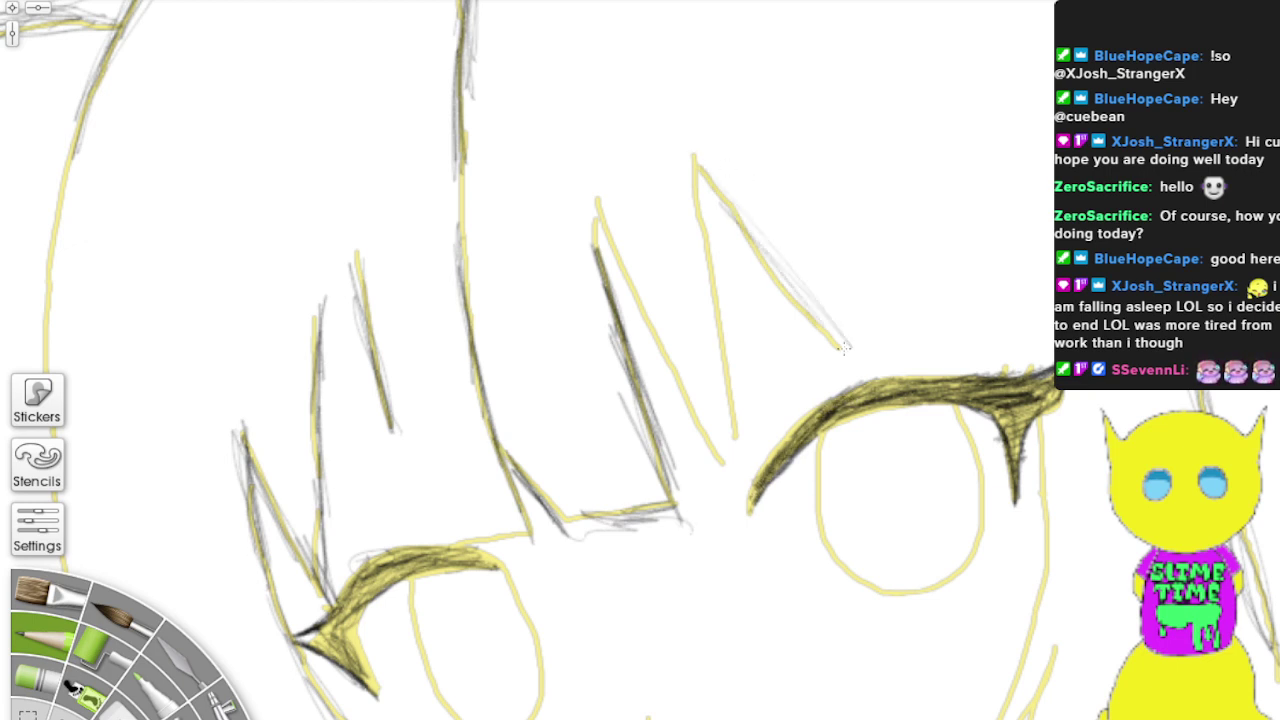
{"action": "left_click_drag", "start_coordinate": [722, 200], "coordinate": [846, 348]}
{"action": "left_click_drag", "start_coordinate": [692, 152], "coordinate": [740, 460]}
{"action": "mouse_move", "coordinate": [730, 415]}
{"action": "left_mouse_down"}
{"action": "mouse_move", "coordinate": [697, 157]}
{"action": "mouse_move", "coordinate": [742, 470]}
{"action": "mouse_move", "coordinate": [692, 150]}
{"action": "left_mouse_up"}
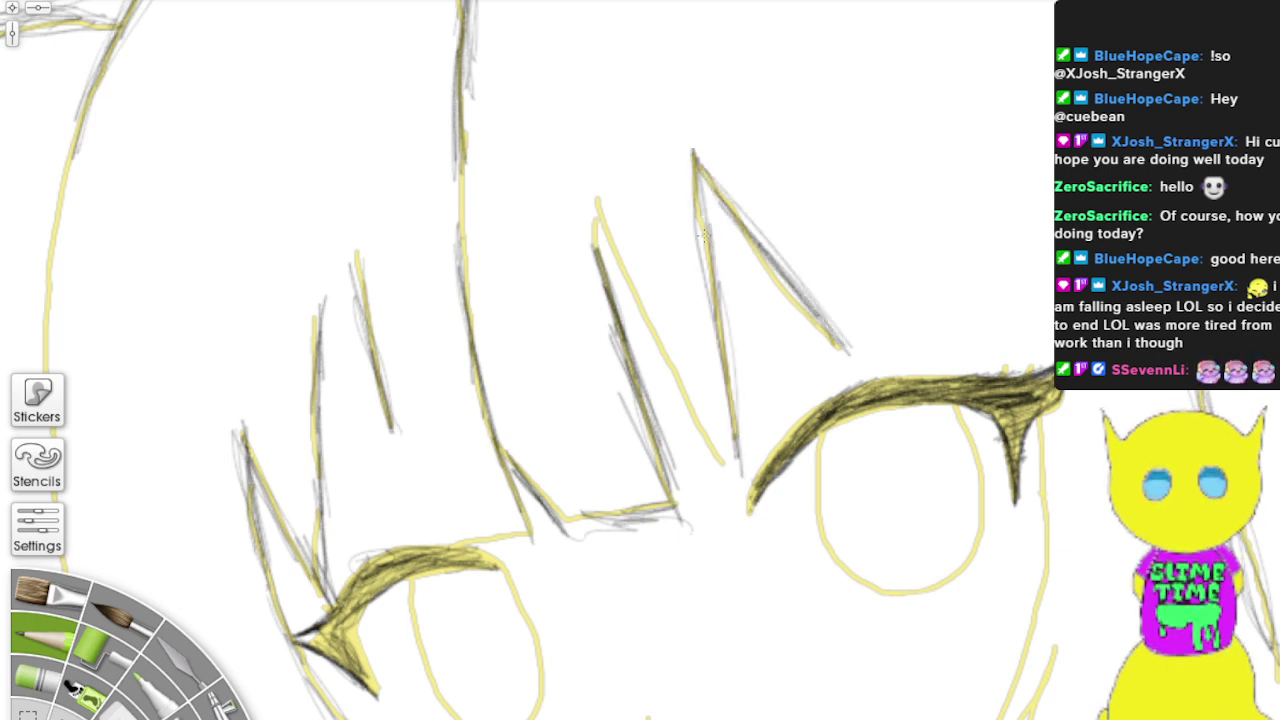
{"action": "left_click_drag", "start_coordinate": [704, 240], "coordinate": [740, 496]}
{"action": "mouse_move", "coordinate": [706, 218]}
{"action": "left_mouse_down"}
{"action": "mouse_move", "coordinate": [714, 432]}
{"action": "mouse_move", "coordinate": [670, 362]}
{"action": "mouse_move", "coordinate": [738, 500]}
{"action": "left_mouse_up"}
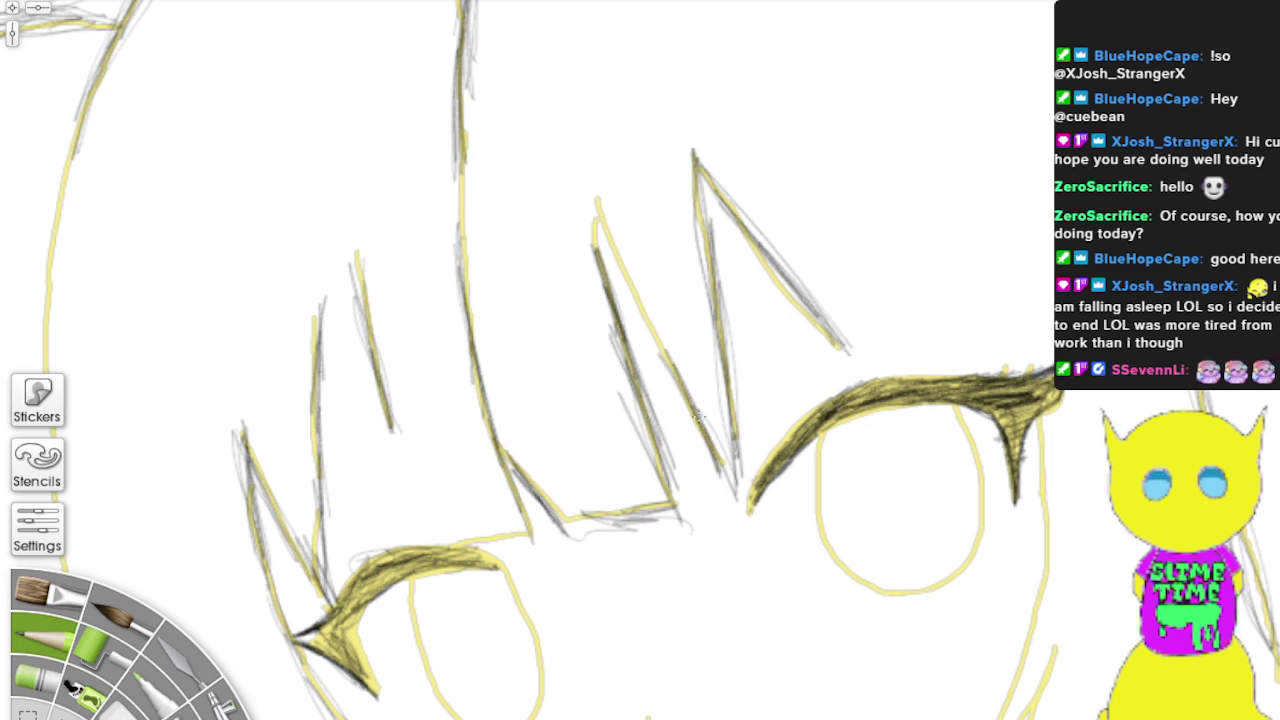
{"action": "left_click_drag", "start_coordinate": [622, 262], "coordinate": [704, 430]}
{"action": "mouse_move", "coordinate": [670, 350]}
{"action": "left_mouse_down"}
{"action": "mouse_move", "coordinate": [598, 193]}
{"action": "mouse_move", "coordinate": [604, 264]}
{"action": "left_mouse_up"}
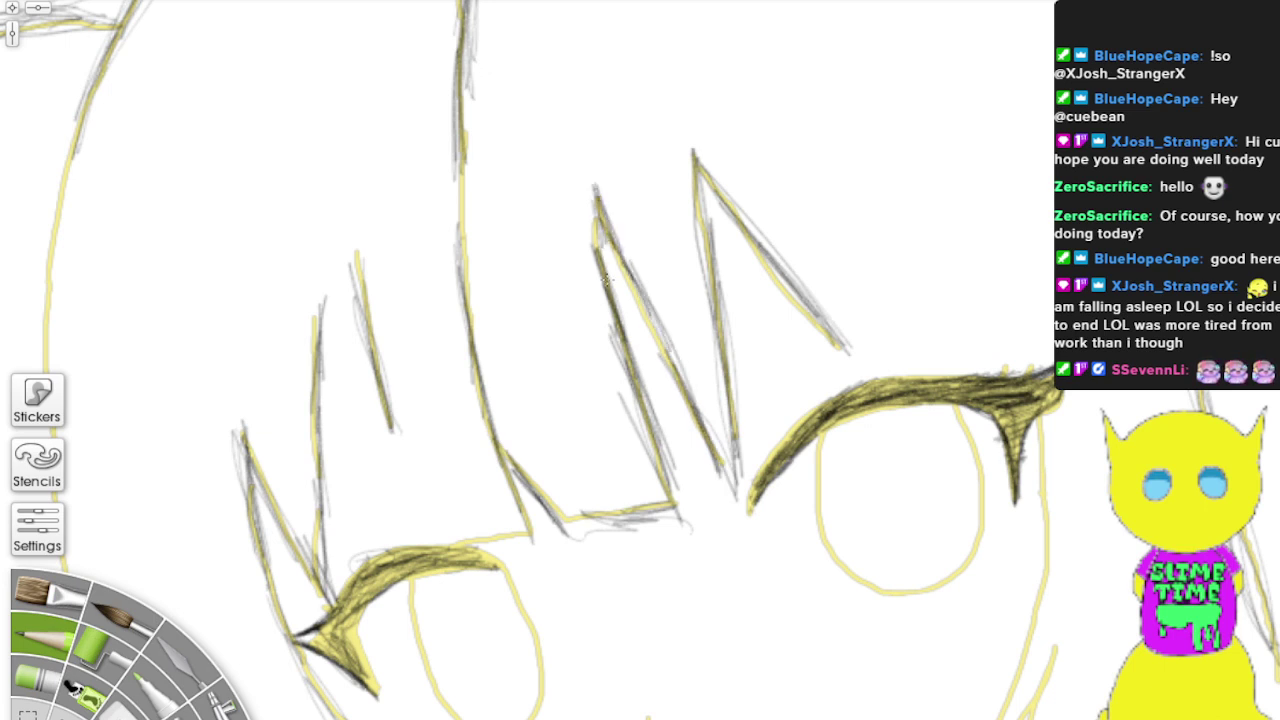
{"action": "mouse_move", "coordinate": [594, 212]}
{"action": "left_mouse_down"}
{"action": "mouse_move", "coordinate": [610, 290]}
{"action": "mouse_move", "coordinate": [598, 234]}
{"action": "mouse_move", "coordinate": [730, 500]}
{"action": "mouse_move", "coordinate": [604, 216]}
{"action": "mouse_move", "coordinate": [644, 304]}
{"action": "left_mouse_up"}
{"action": "mouse_move", "coordinate": [738, 430]}
{"action": "left_mouse_down"}
{"action": "mouse_move", "coordinate": [712, 342]}
{"action": "mouse_move", "coordinate": [702, 192]}
{"action": "left_mouse_up"}
{"action": "mouse_move", "coordinate": [720, 280]}
{"action": "left_mouse_down"}
{"action": "mouse_move", "coordinate": [692, 148]}
{"action": "mouse_move", "coordinate": [872, 356]}
{"action": "left_mouse_up"}
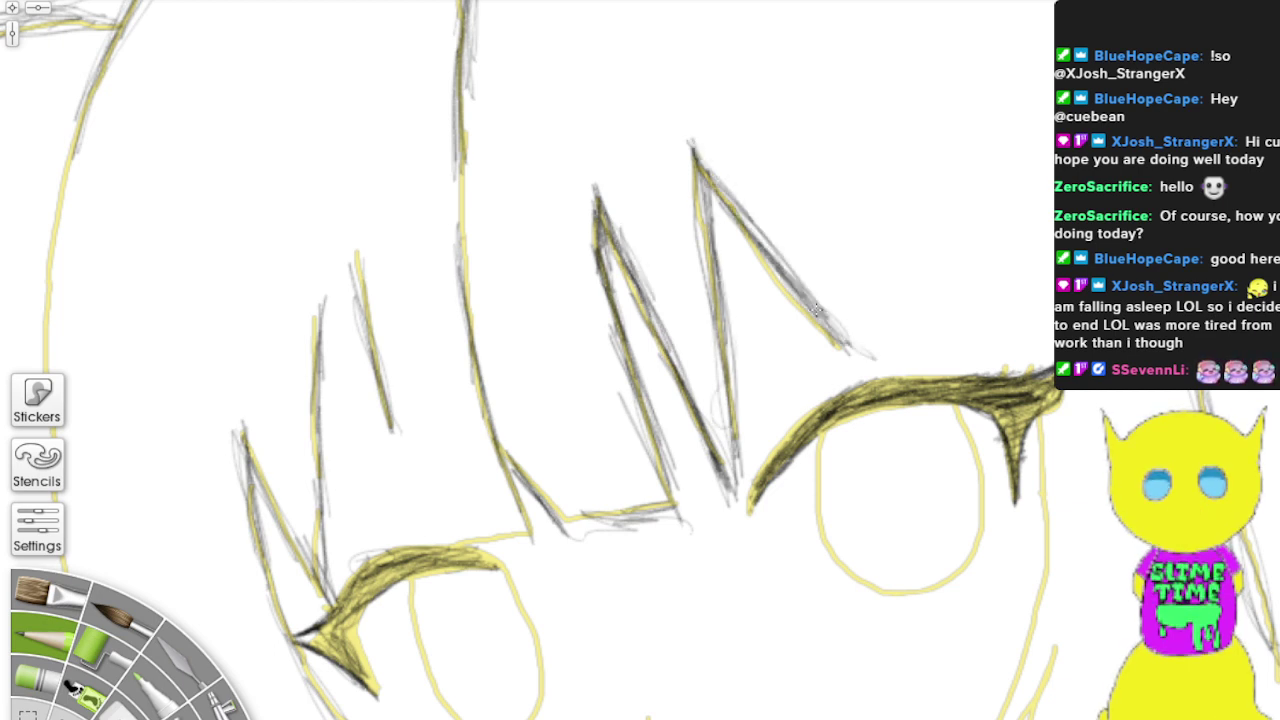
Step: Trace the face contour beside the right-hand eye and the short hair strand next to it in pencil
{"action": "mouse_move", "coordinate": [1032, 452]}
{"action": "left_mouse_down"}
{"action": "mouse_move", "coordinate": [1053, 527]}
{"action": "mouse_move", "coordinate": [1046, 600]}
{"action": "left_mouse_up"}
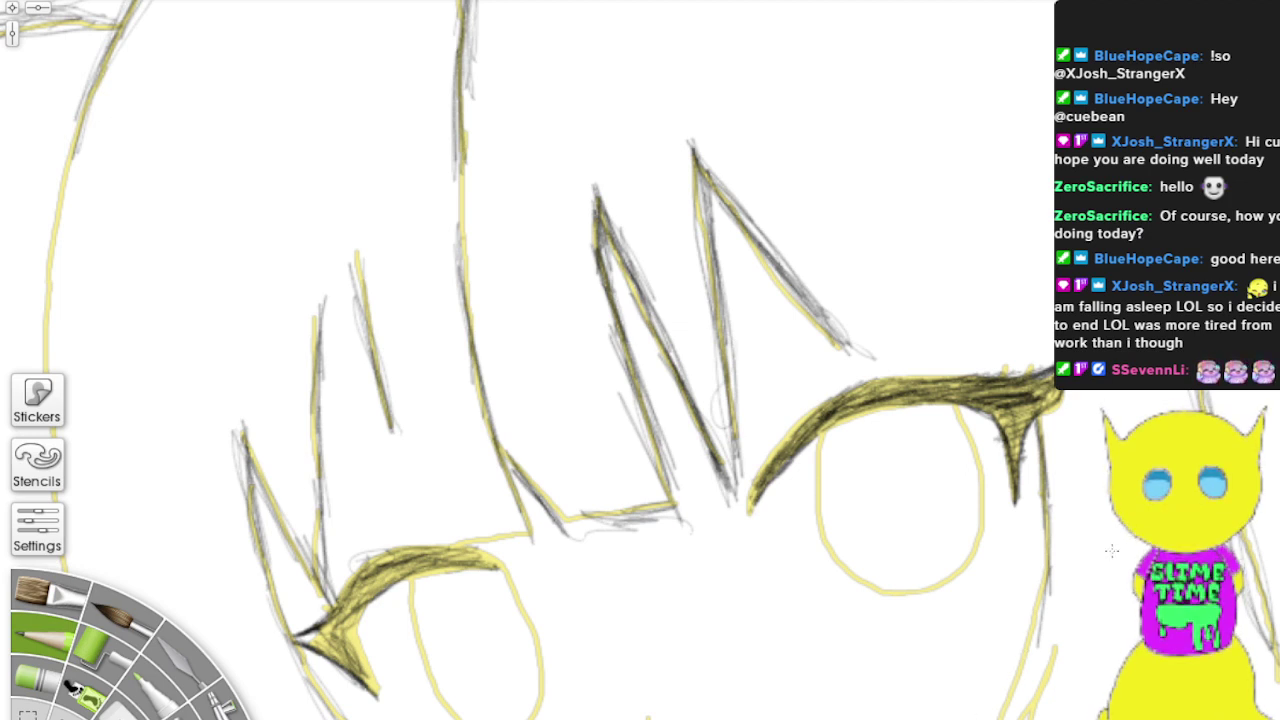
{"action": "mouse_move", "coordinate": [1013, 708]}
{"action": "left_mouse_down"}
{"action": "mouse_move", "coordinate": [1002, 698]}
{"action": "mouse_move", "coordinate": [1034, 640]}
{"action": "mouse_move", "coordinate": [1049, 506]}
{"action": "left_mouse_up"}
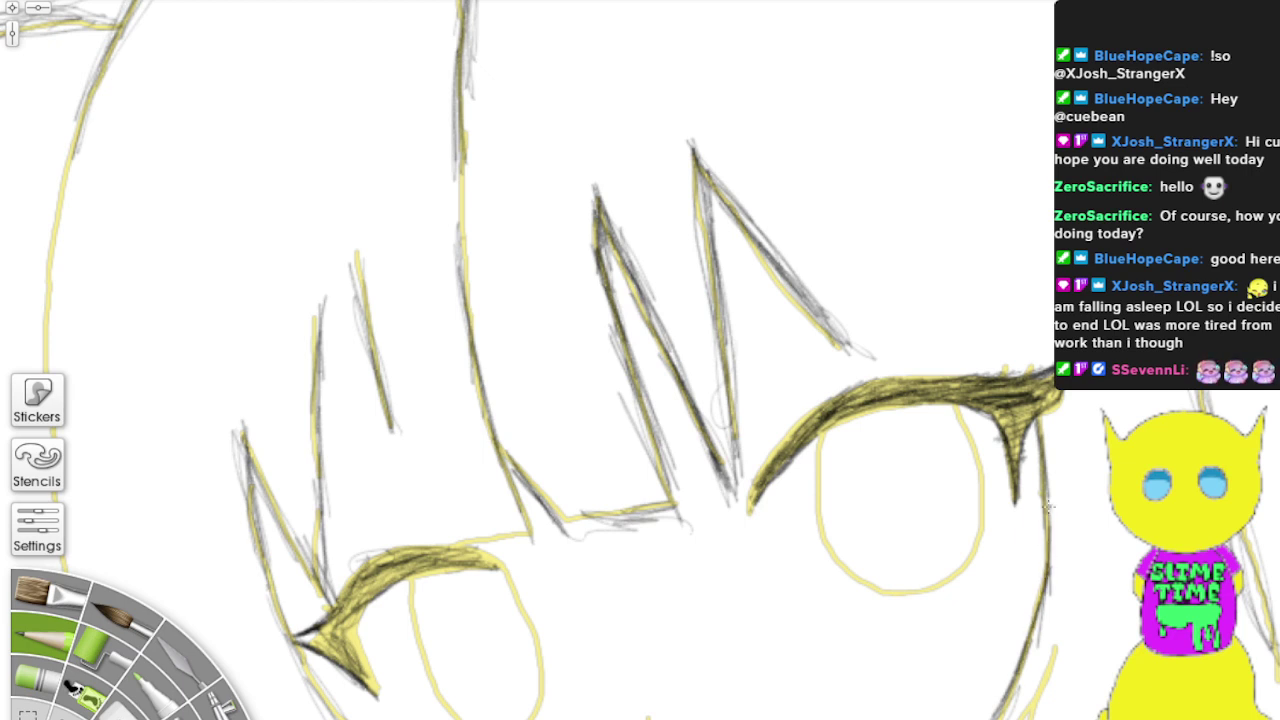
{"action": "mouse_move", "coordinate": [1052, 655]}
{"action": "left_mouse_down"}
{"action": "mouse_move", "coordinate": [1022, 714]}
{"action": "mouse_move", "coordinate": [1050, 676]}
{"action": "mouse_move", "coordinate": [1022, 714]}
{"action": "mouse_move", "coordinate": [1034, 710]}
{"action": "left_mouse_up"}
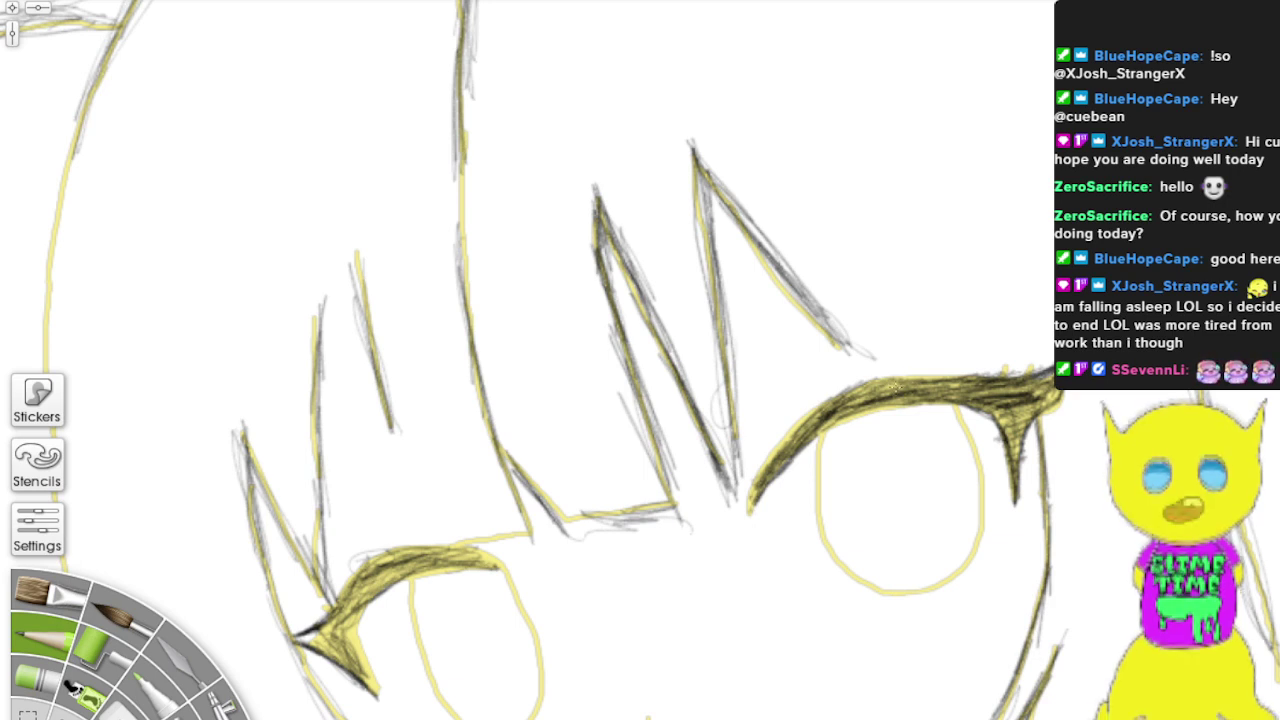
Step: Trace the outlines of both irises and the bang edge above the left-hand eye with pencil strokes
{"action": "mouse_move", "coordinate": [818, 438]}
{"action": "left_mouse_down"}
{"action": "mouse_move", "coordinate": [812, 488]}
{"action": "mouse_move", "coordinate": [833, 560]}
{"action": "mouse_move", "coordinate": [818, 463]}
{"action": "mouse_move", "coordinate": [851, 571]}
{"action": "mouse_move", "coordinate": [877, 593]}
{"action": "mouse_move", "coordinate": [817, 520]}
{"action": "mouse_move", "coordinate": [815, 444]}
{"action": "mouse_move", "coordinate": [847, 570]}
{"action": "mouse_move", "coordinate": [893, 595]}
{"action": "mouse_move", "coordinate": [933, 576]}
{"action": "left_mouse_up"}
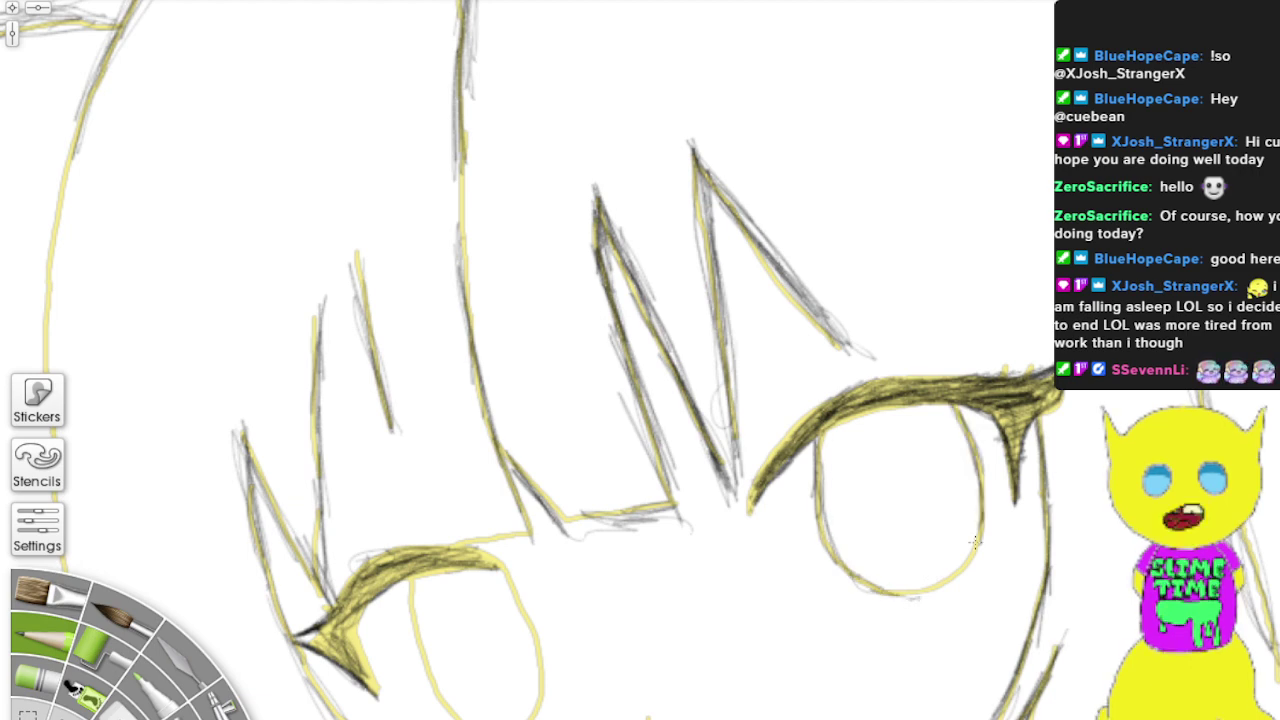
{"action": "mouse_move", "coordinate": [975, 542]}
{"action": "left_mouse_down"}
{"action": "mouse_move", "coordinate": [916, 590]}
{"action": "mouse_move", "coordinate": [830, 546]}
{"action": "mouse_move", "coordinate": [822, 506]}
{"action": "left_mouse_up"}
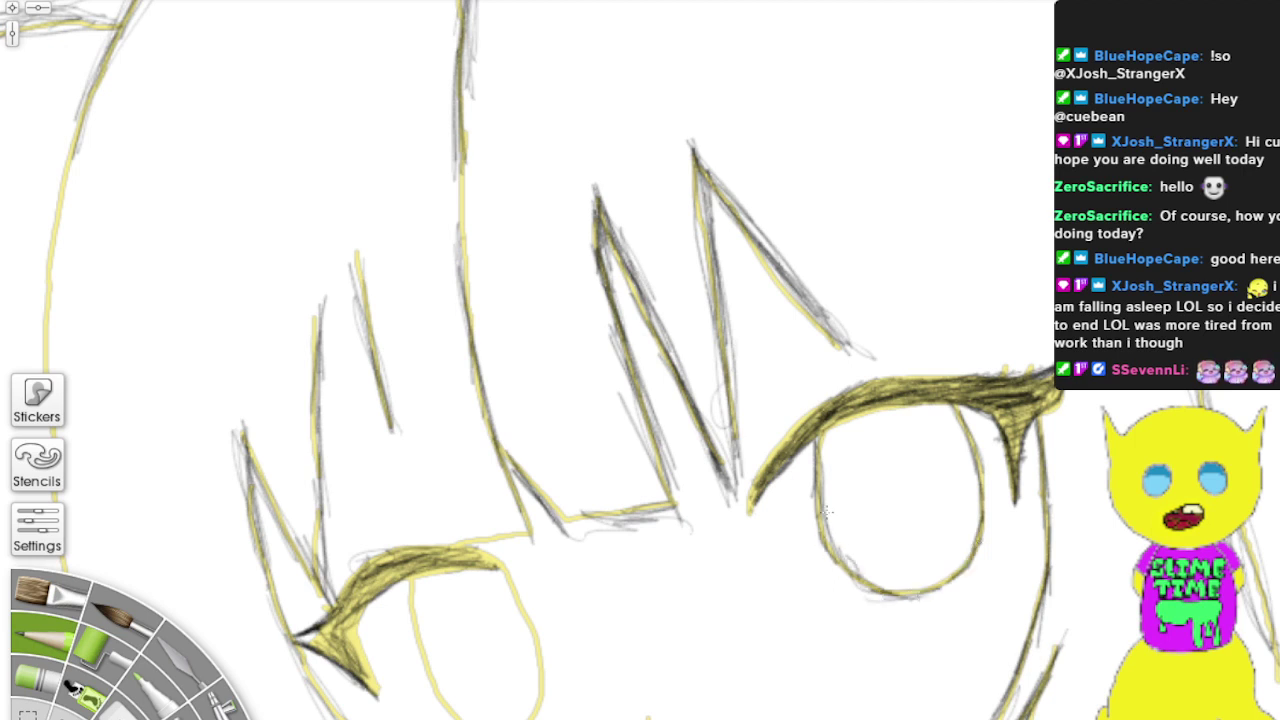
{"action": "mouse_move", "coordinate": [492, 564]}
{"action": "left_mouse_down"}
{"action": "mouse_move", "coordinate": [531, 636]}
{"action": "mouse_move", "coordinate": [491, 572]}
{"action": "mouse_move", "coordinate": [531, 648]}
{"action": "mouse_move", "coordinate": [527, 717]}
{"action": "left_mouse_up"}
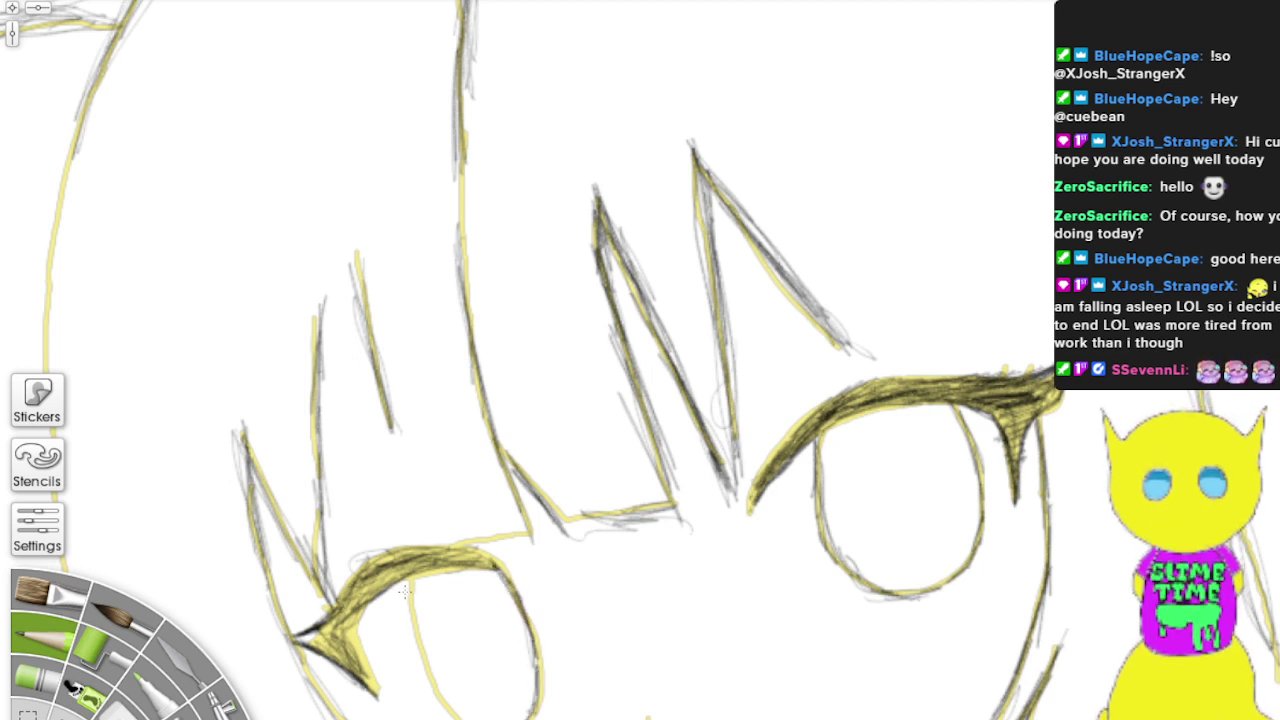
{"action": "mouse_move", "coordinate": [403, 610]}
{"action": "left_mouse_down"}
{"action": "mouse_move", "coordinate": [429, 691]}
{"action": "mouse_move", "coordinate": [447, 710]}
{"action": "mouse_move", "coordinate": [429, 675]}
{"action": "mouse_move", "coordinate": [452, 713]}
{"action": "left_mouse_up"}
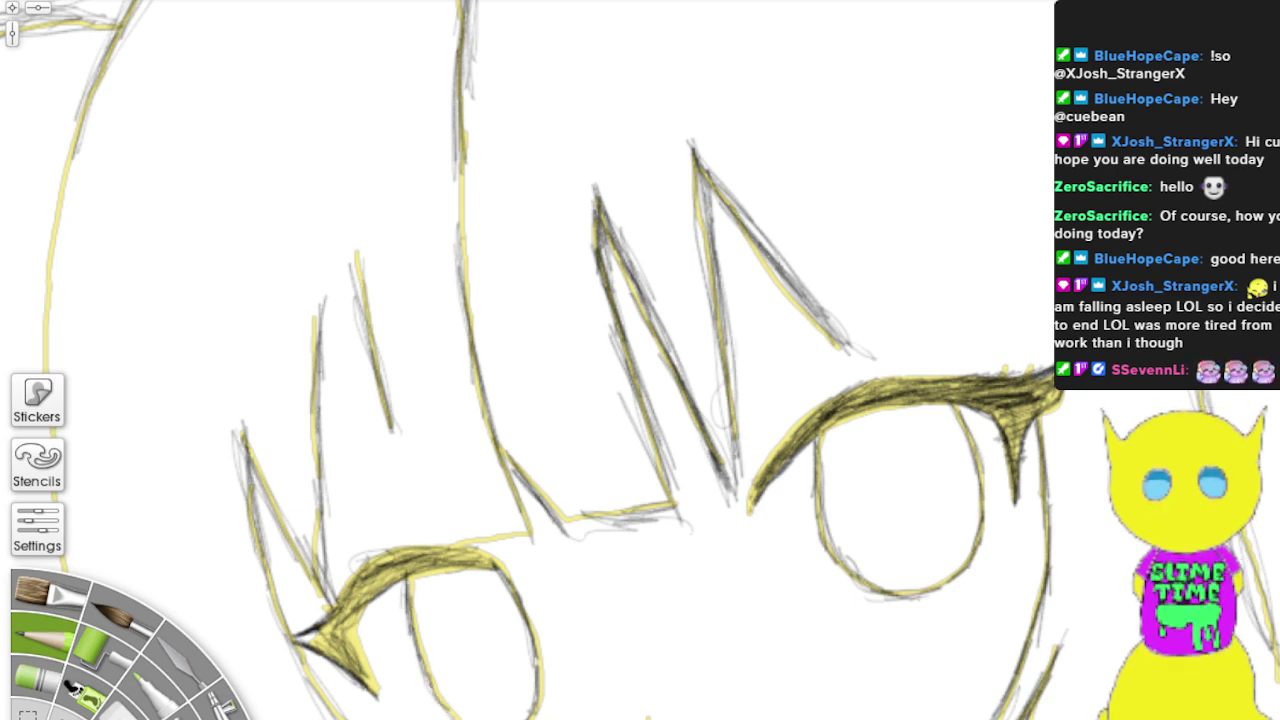
{"action": "left_click_drag", "start_coordinate": [440, 710], "coordinate": [398, 540]}
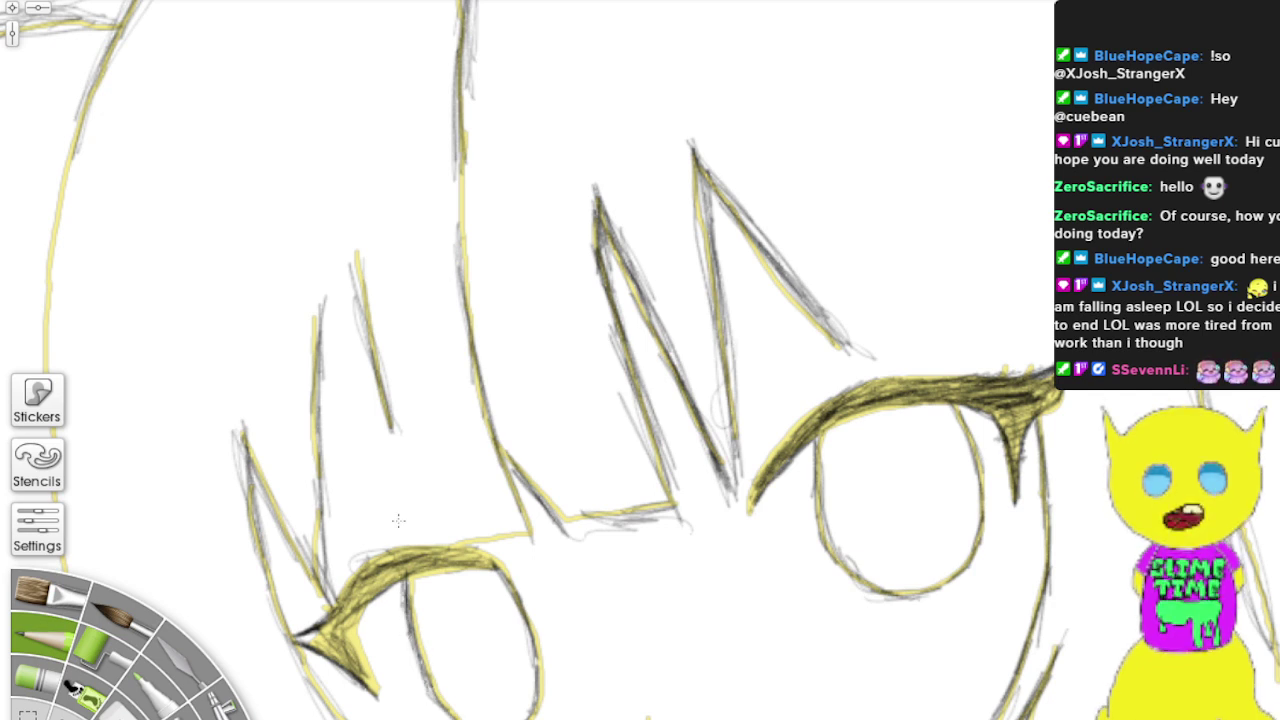
{"action": "mouse_move", "coordinate": [478, 540]}
{"action": "left_mouse_down"}
{"action": "mouse_move", "coordinate": [460, 550]}
{"action": "mouse_move", "coordinate": [528, 540]}
{"action": "mouse_move", "coordinate": [410, 558]}
{"action": "left_mouse_up"}
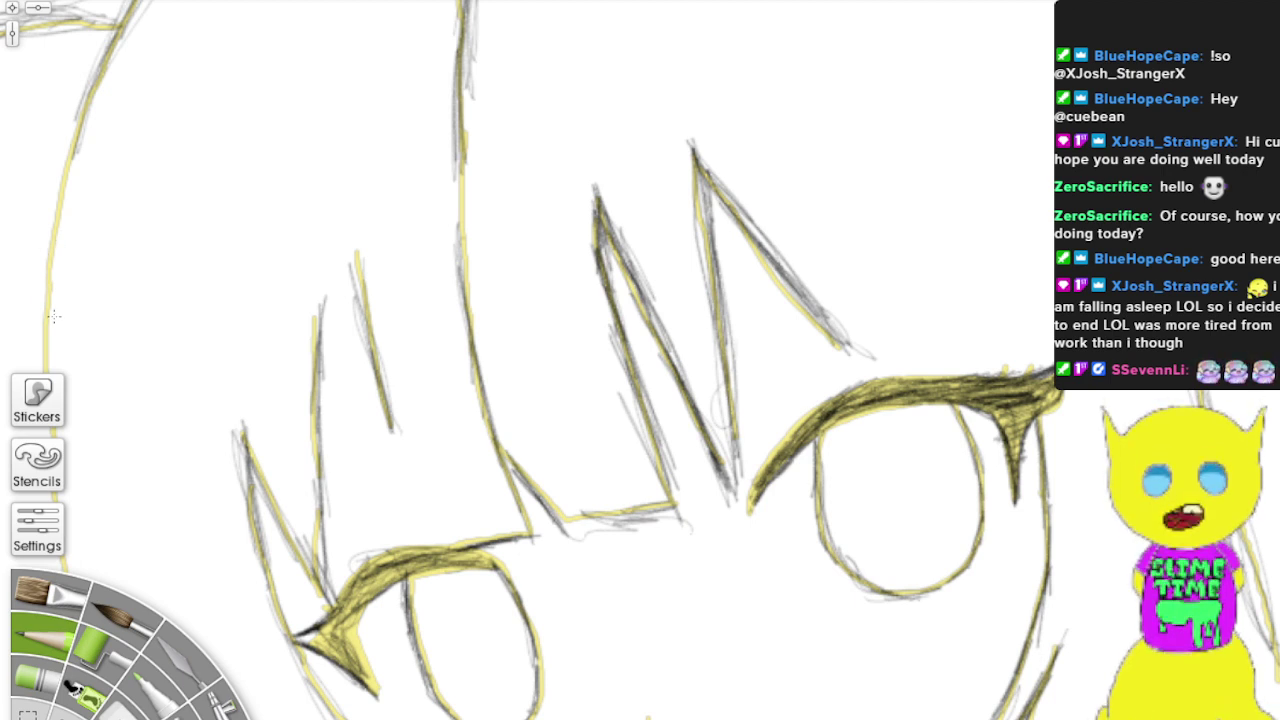
Step: Trace the long inner hair curve left of the face and the pointed strand tips at its lower end in pencil
{"action": "mouse_move", "coordinate": [54, 316]}
{"action": "left_mouse_down"}
{"action": "mouse_move", "coordinate": [880, 418]}
{"action": "mouse_move", "coordinate": [1137, 275]}
{"action": "mouse_move", "coordinate": [942, 351]}
{"action": "left_mouse_up"}
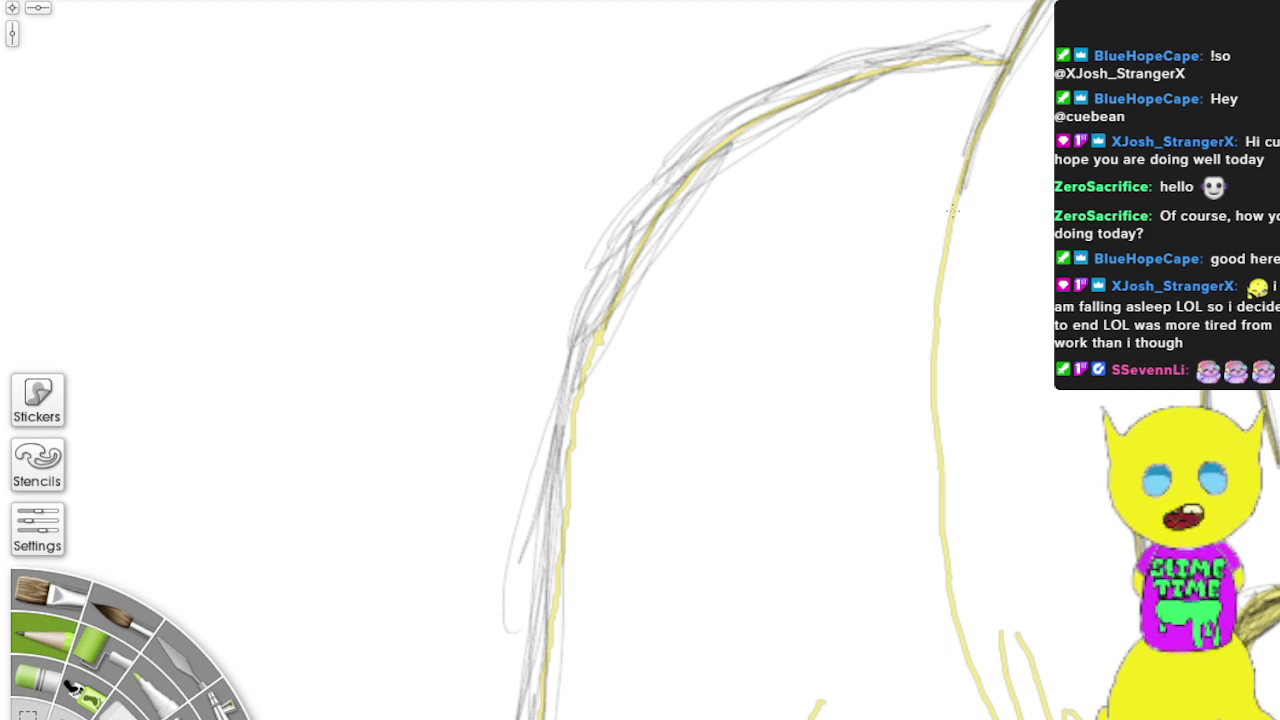
{"action": "mouse_move", "coordinate": [962, 158]}
{"action": "left_mouse_down"}
{"action": "mouse_move", "coordinate": [937, 432]}
{"action": "mouse_move", "coordinate": [934, 410]}
{"action": "mouse_move", "coordinate": [974, 682]}
{"action": "mouse_move", "coordinate": [957, 642]}
{"action": "mouse_move", "coordinate": [994, 714]}
{"action": "left_mouse_up"}
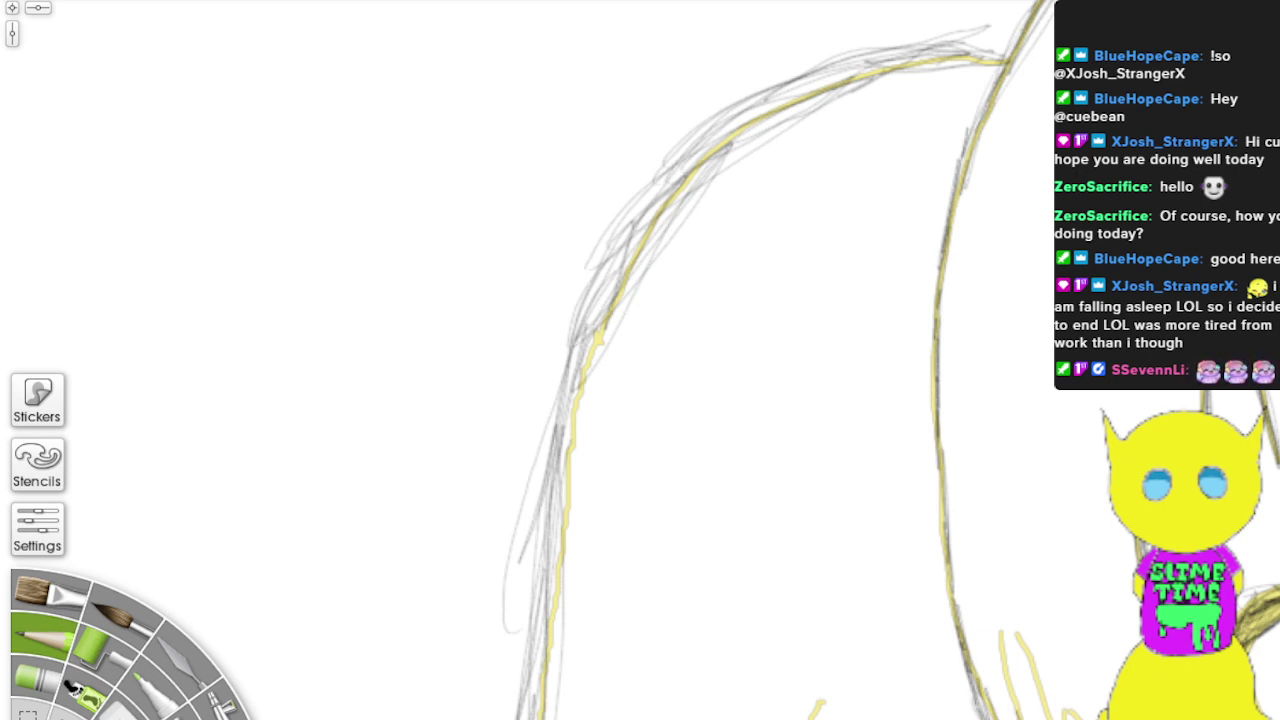
{"action": "mouse_move", "coordinate": [1016, 716]}
{"action": "left_mouse_down"}
{"action": "mouse_move", "coordinate": [996, 630]}
{"action": "mouse_move", "coordinate": [1050, 716]}
{"action": "left_mouse_up"}
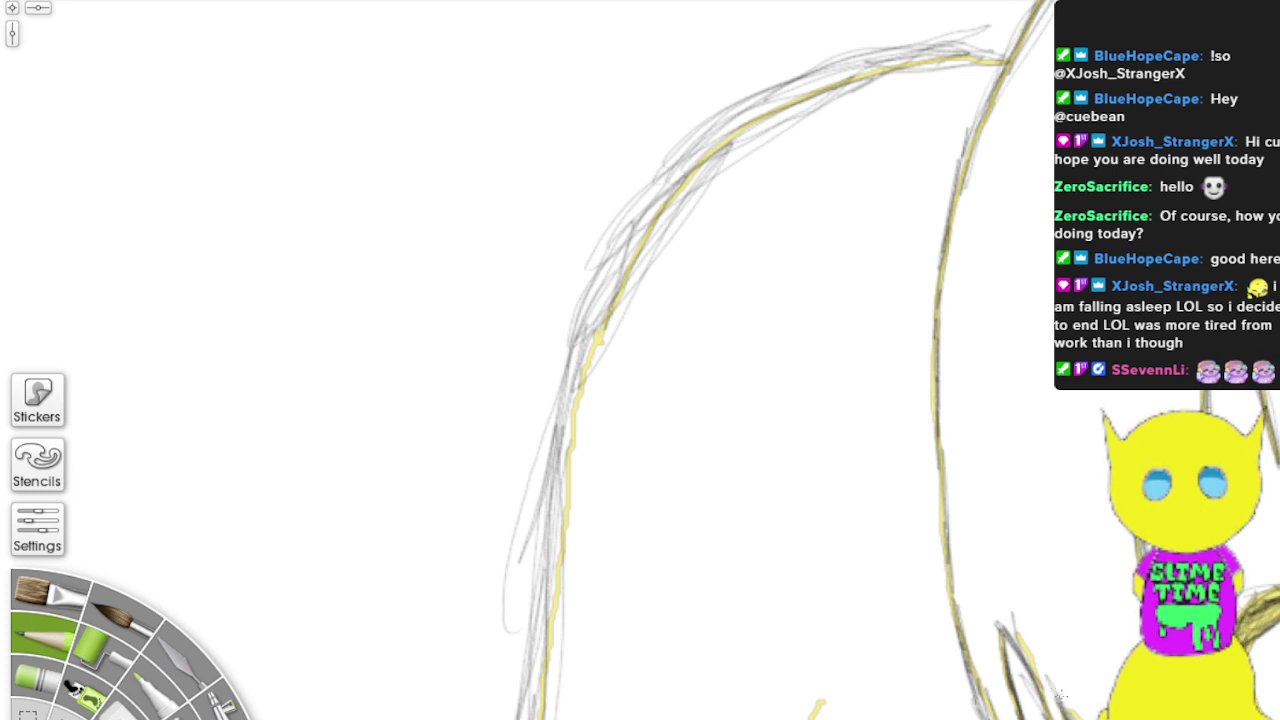
{"action": "mouse_move", "coordinate": [1068, 716]}
{"action": "left_mouse_down"}
{"action": "mouse_move", "coordinate": [1061, 688]}
{"action": "mouse_move", "coordinate": [1088, 716]}
{"action": "left_mouse_up"}
{"action": "left_click_drag", "start_coordinate": [836, 682], "coordinate": [812, 718]}
Step: Erase the rough pencil strokes along the outer hair curve and retrace it closely over the yellow guide
{"action": "mouse_move", "coordinate": [990, 50]}
{"action": "left_mouse_down"}
{"action": "mouse_move", "coordinate": [820, 92]}
{"action": "mouse_move", "coordinate": [718, 143]}
{"action": "mouse_move", "coordinate": [592, 330]}
{"action": "left_mouse_up"}
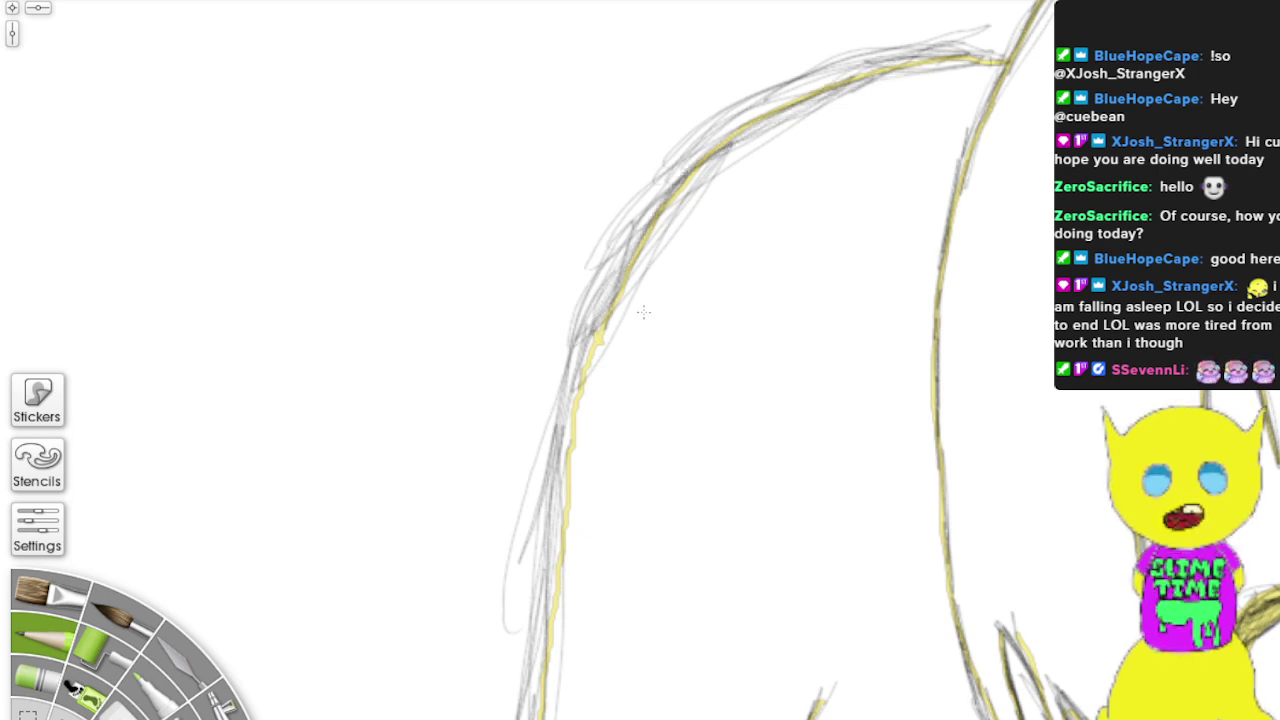
{"action": "mouse_move", "coordinate": [508, 666]}
{"action": "left_mouse_down"}
{"action": "mouse_move", "coordinate": [542, 414]}
{"action": "mouse_move", "coordinate": [550, 533]}
{"action": "mouse_move", "coordinate": [665, 181]}
{"action": "mouse_move", "coordinate": [592, 331]}
{"action": "mouse_move", "coordinate": [672, 194]}
{"action": "mouse_move", "coordinate": [823, 78]}
{"action": "mouse_move", "coordinate": [785, 107]}
{"action": "mouse_move", "coordinate": [869, 61]}
{"action": "mouse_move", "coordinate": [956, 50]}
{"action": "left_mouse_up"}
{"action": "left_click_drag", "start_coordinate": [534, 663], "coordinate": [522, 716]}
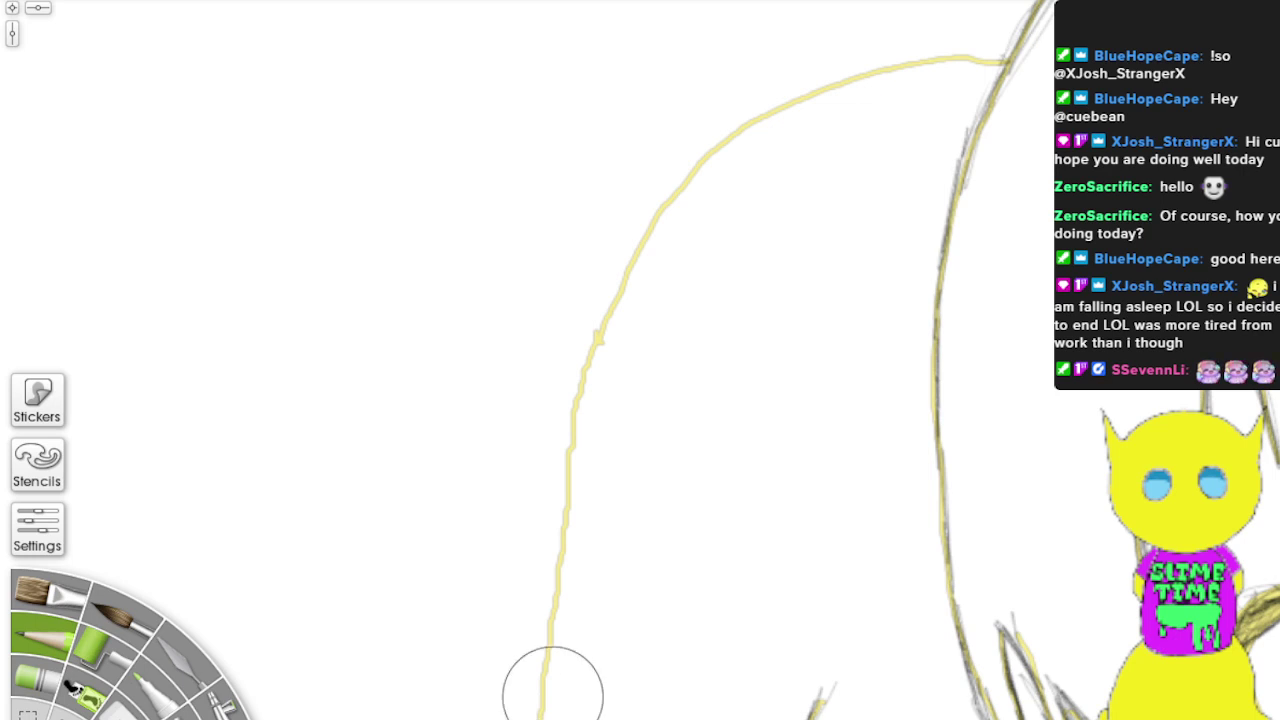
{"action": "mouse_move", "coordinate": [998, 56]}
{"action": "left_mouse_down"}
{"action": "mouse_move", "coordinate": [947, 58]}
{"action": "mouse_move", "coordinate": [1005, 63]}
{"action": "mouse_move", "coordinate": [868, 71]}
{"action": "mouse_move", "coordinate": [903, 63]}
{"action": "mouse_move", "coordinate": [728, 138]}
{"action": "mouse_move", "coordinate": [761, 116]}
{"action": "mouse_move", "coordinate": [713, 150]}
{"action": "mouse_move", "coordinate": [736, 145]}
{"action": "mouse_move", "coordinate": [699, 193]}
{"action": "mouse_move", "coordinate": [716, 138]}
{"action": "mouse_move", "coordinate": [658, 207]}
{"action": "mouse_move", "coordinate": [719, 135]}
{"action": "mouse_move", "coordinate": [626, 252]}
{"action": "mouse_move", "coordinate": [678, 178]}
{"action": "mouse_move", "coordinate": [612, 292]}
{"action": "mouse_move", "coordinate": [629, 248]}
{"action": "mouse_move", "coordinate": [580, 366]}
{"action": "mouse_move", "coordinate": [538, 714]}
{"action": "mouse_move", "coordinate": [571, 437]}
{"action": "mouse_move", "coordinate": [653, 212]}
{"action": "mouse_move", "coordinate": [746, 126]}
{"action": "mouse_move", "coordinate": [551, 466]}
{"action": "mouse_move", "coordinate": [538, 716]}
{"action": "left_mouse_up"}
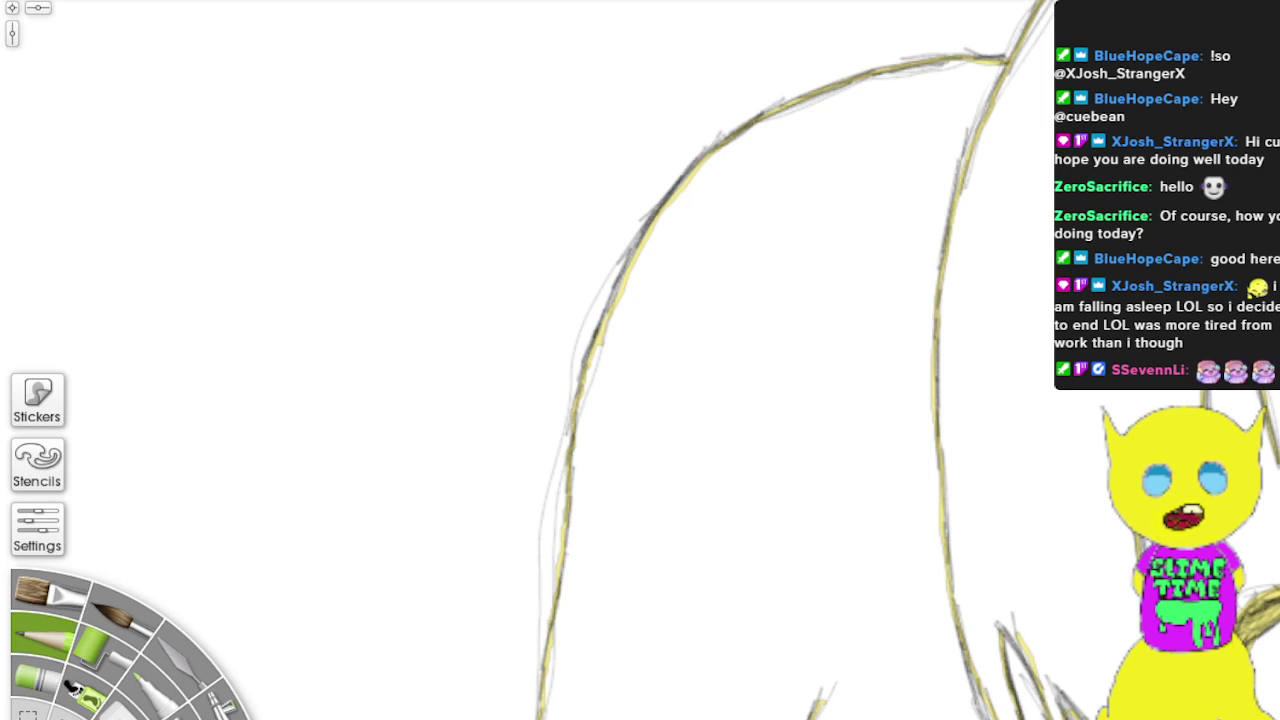
Step: Trace the long outermost hair line downward from the head with layered pencil strokes
{"action": "left_click_drag", "start_coordinate": [600, 712], "coordinate": [668, 63]}
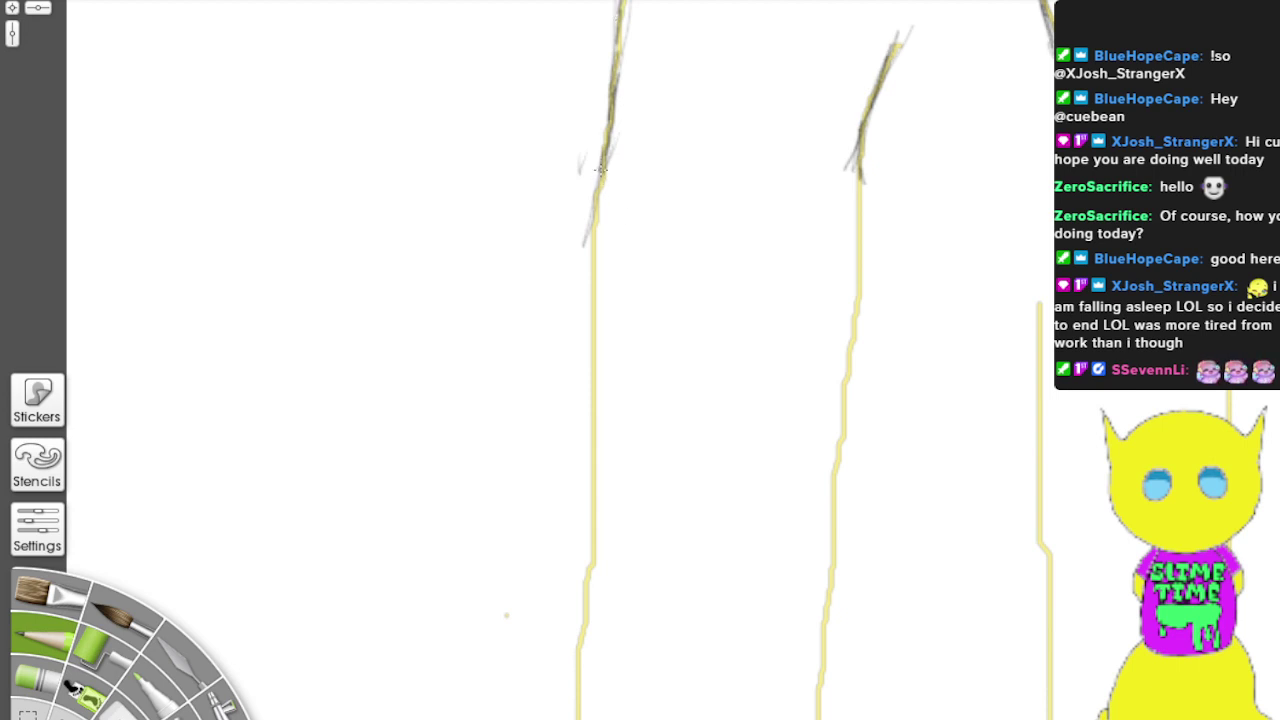
{"action": "mouse_move", "coordinate": [601, 170]}
{"action": "left_mouse_down"}
{"action": "mouse_move", "coordinate": [579, 287]}
{"action": "mouse_move", "coordinate": [580, 590]}
{"action": "left_mouse_up"}
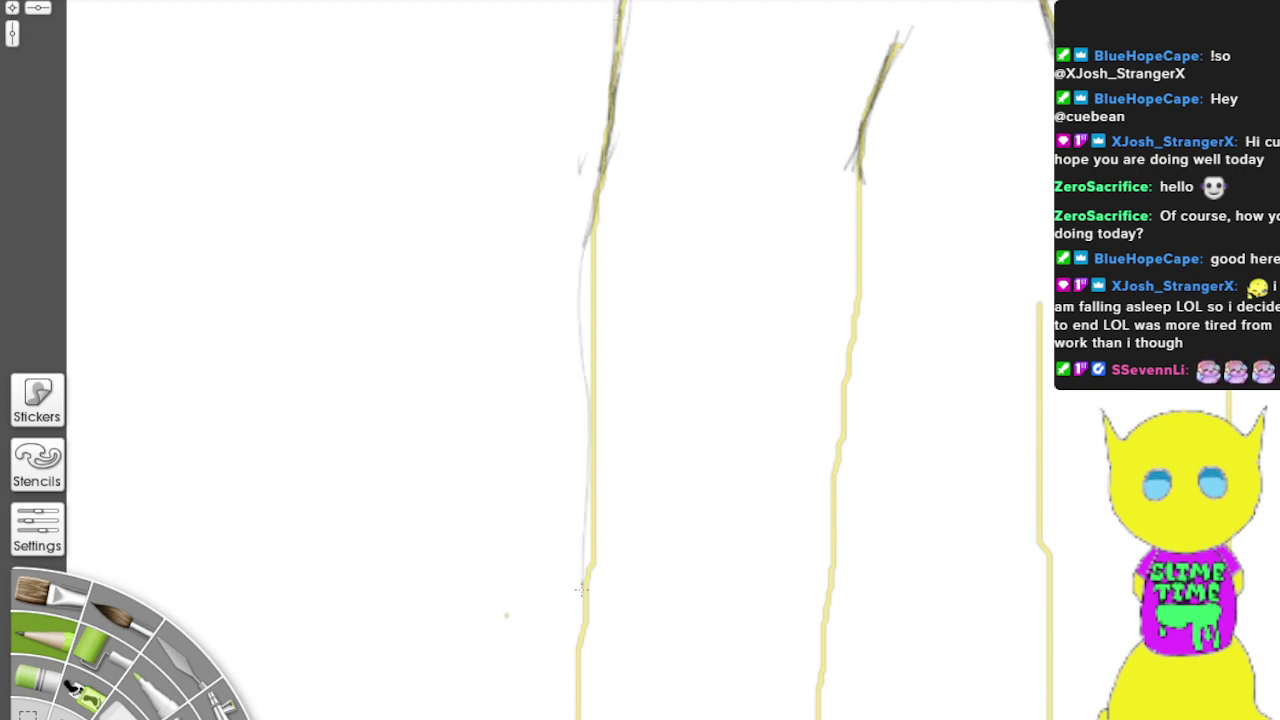
{"action": "mouse_move", "coordinate": [584, 718]}
{"action": "left_mouse_down"}
{"action": "mouse_move", "coordinate": [599, 197]}
{"action": "mouse_move", "coordinate": [565, 714]}
{"action": "mouse_move", "coordinate": [596, 485]}
{"action": "mouse_move", "coordinate": [600, 205]}
{"action": "left_mouse_up"}
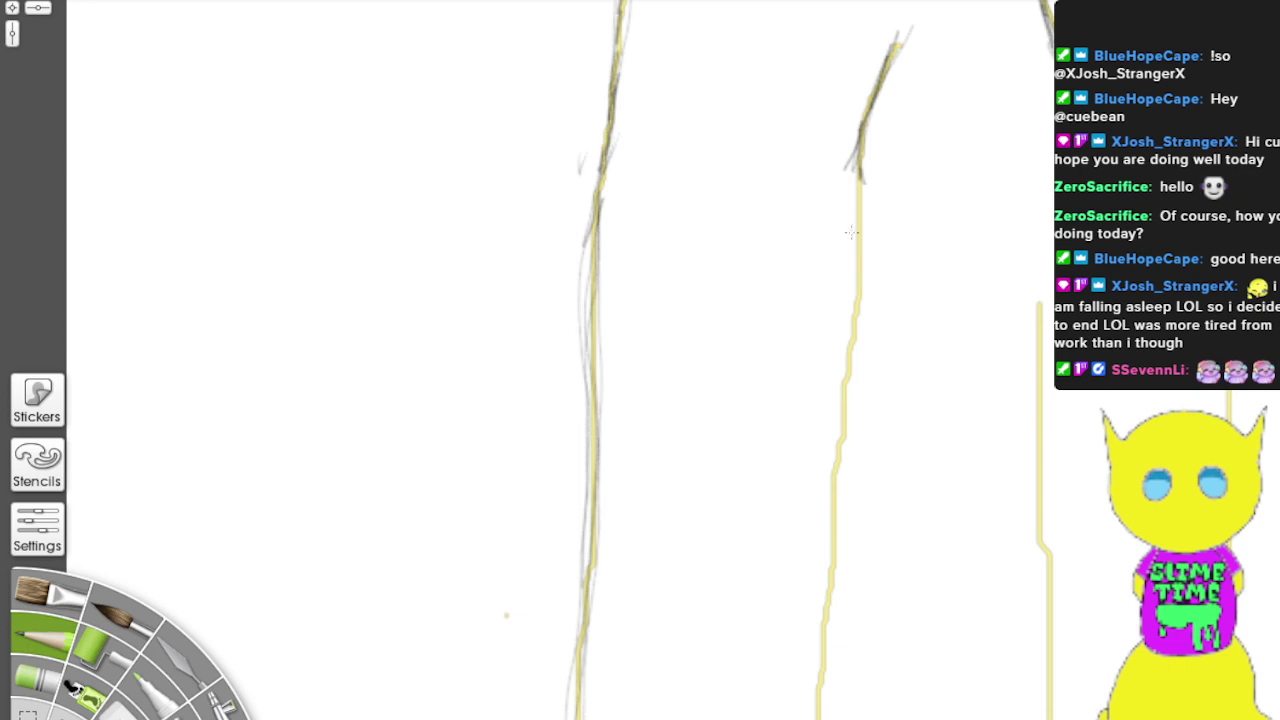
Step: Trace the long hair line just inside the outermost one with overlapping pencil strokes
{"action": "mouse_move", "coordinate": [862, 264]}
{"action": "left_mouse_down"}
{"action": "mouse_move", "coordinate": [861, 181]}
{"action": "mouse_move", "coordinate": [841, 506]}
{"action": "left_mouse_up"}
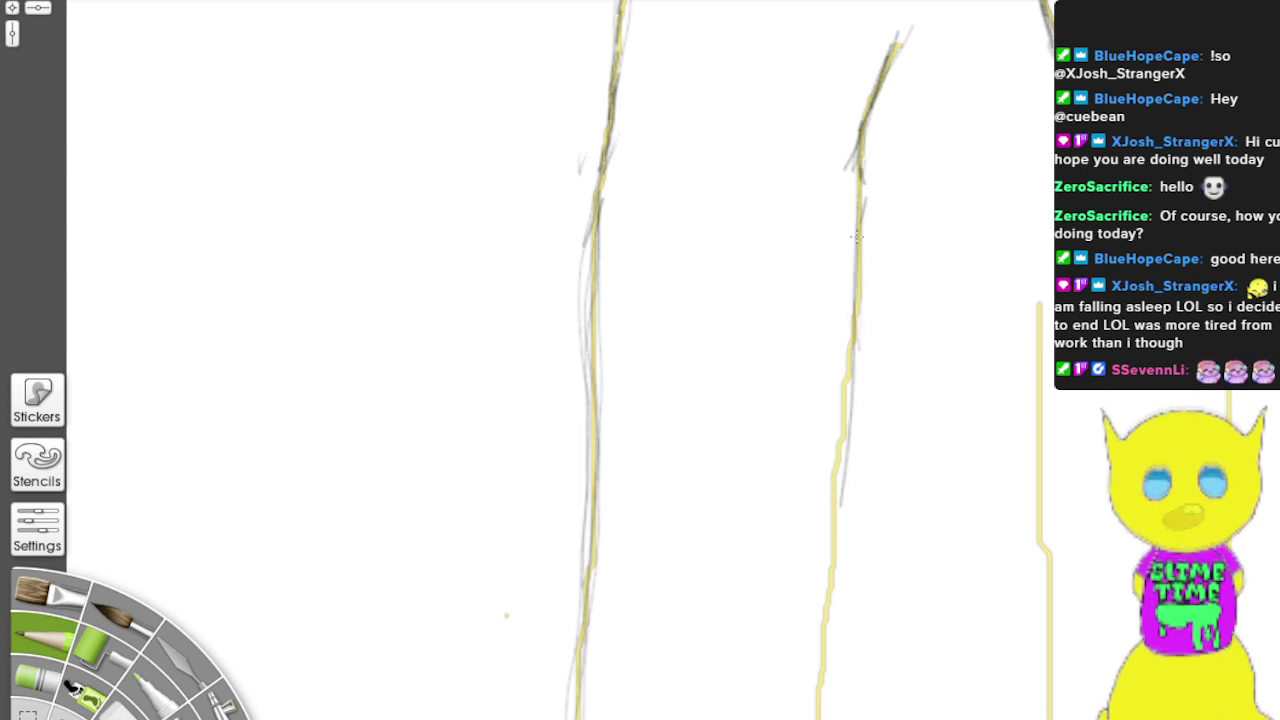
{"action": "left_click_drag", "start_coordinate": [865, 200], "coordinate": [822, 590]}
{"action": "mouse_move", "coordinate": [826, 508]}
{"action": "left_mouse_down"}
{"action": "mouse_move", "coordinate": [831, 718]}
{"action": "mouse_move", "coordinate": [838, 421]}
{"action": "mouse_move", "coordinate": [862, 192]}
{"action": "left_mouse_up"}
{"action": "mouse_move", "coordinate": [820, 688]}
{"action": "left_mouse_down"}
{"action": "mouse_move", "coordinate": [842, 305]}
{"action": "mouse_move", "coordinate": [868, 150]}
{"action": "left_mouse_up"}
{"action": "left_click_drag", "start_coordinate": [856, 220], "coordinate": [818, 715]}
Step: Trace the third long hair line with layered strokes, and reinforce the lower parts of the two outer hair lines
{"action": "mouse_move", "coordinate": [1044, 340]}
{"action": "left_mouse_down"}
{"action": "mouse_move", "coordinate": [1048, 715]}
{"action": "mouse_move", "coordinate": [1025, 292]}
{"action": "left_mouse_up"}
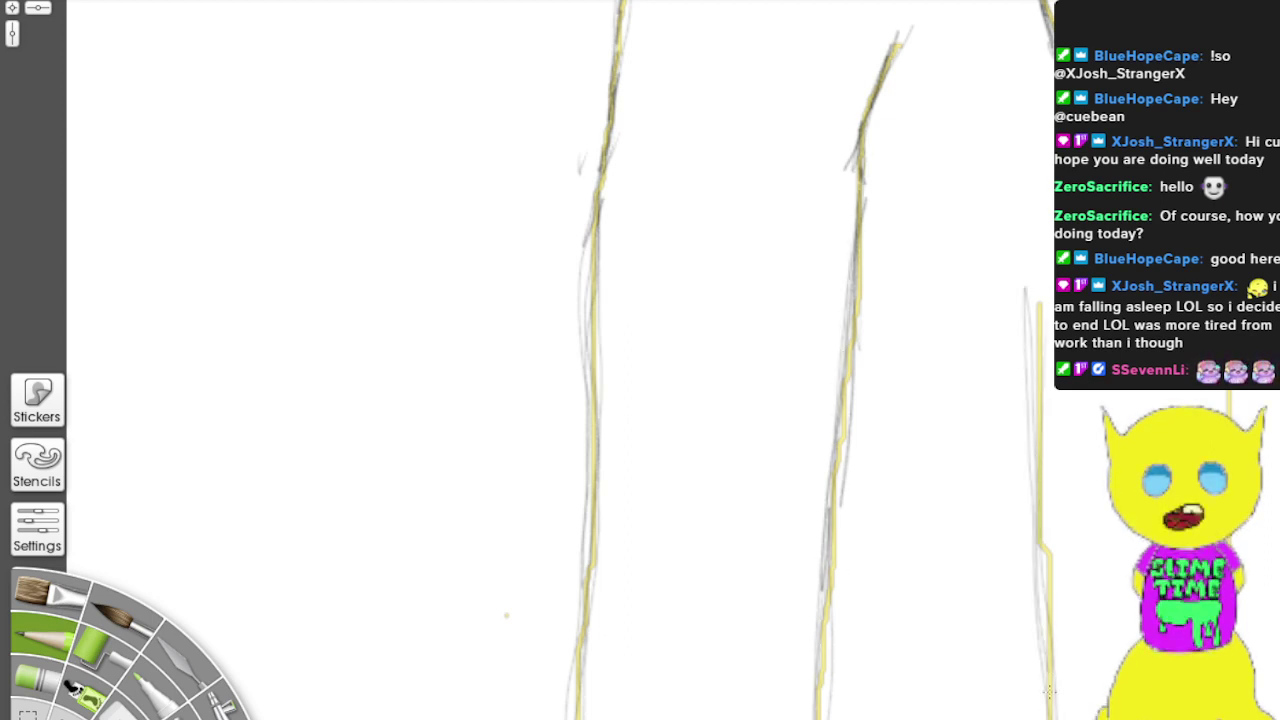
{"action": "left_click_drag", "start_coordinate": [1050, 715], "coordinate": [1028, 298]}
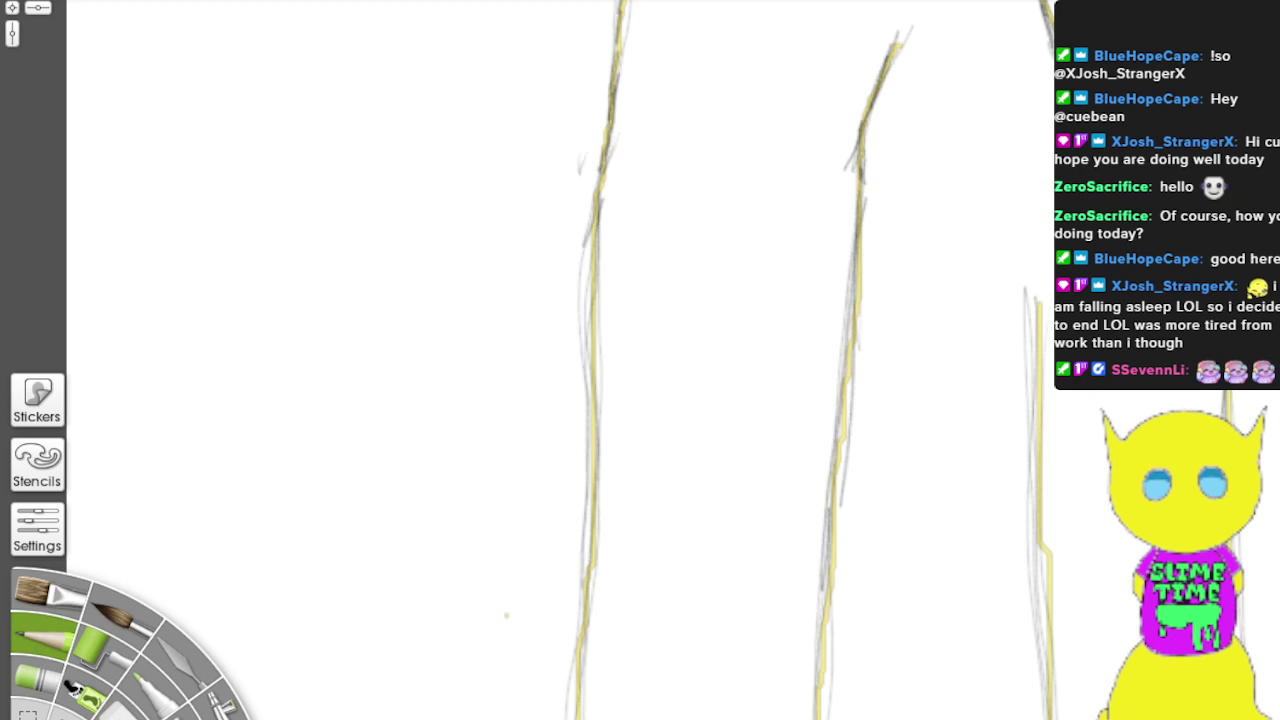
{"action": "mouse_move", "coordinate": [1031, 328]}
{"action": "left_mouse_down"}
{"action": "mouse_move", "coordinate": [1044, 643]}
{"action": "mouse_move", "coordinate": [1028, 471]}
{"action": "mouse_move", "coordinate": [1035, 310]}
{"action": "mouse_move", "coordinate": [1040, 718]}
{"action": "left_mouse_up"}
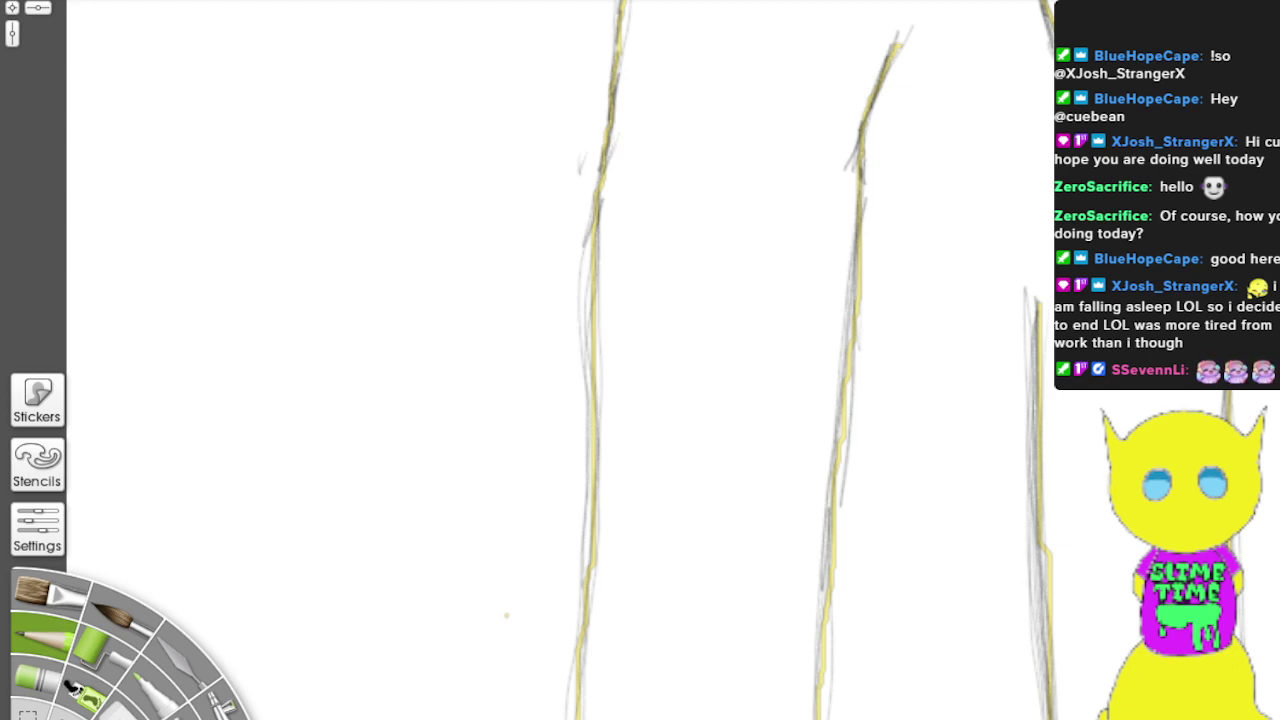
{"action": "mouse_move", "coordinate": [828, 698]}
{"action": "left_mouse_down"}
{"action": "mouse_move", "coordinate": [866, 156]}
{"action": "mouse_move", "coordinate": [800, 712]}
{"action": "left_mouse_up"}
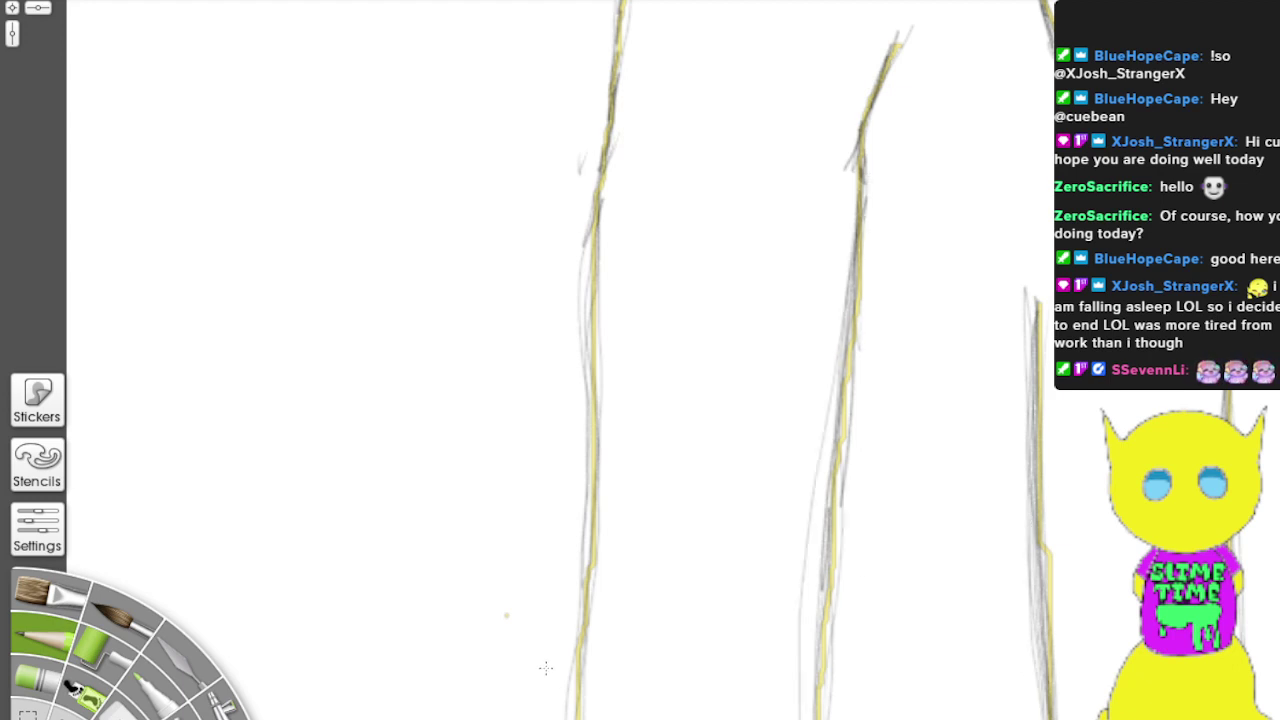
{"action": "left_click_drag", "start_coordinate": [578, 716], "coordinate": [598, 312]}
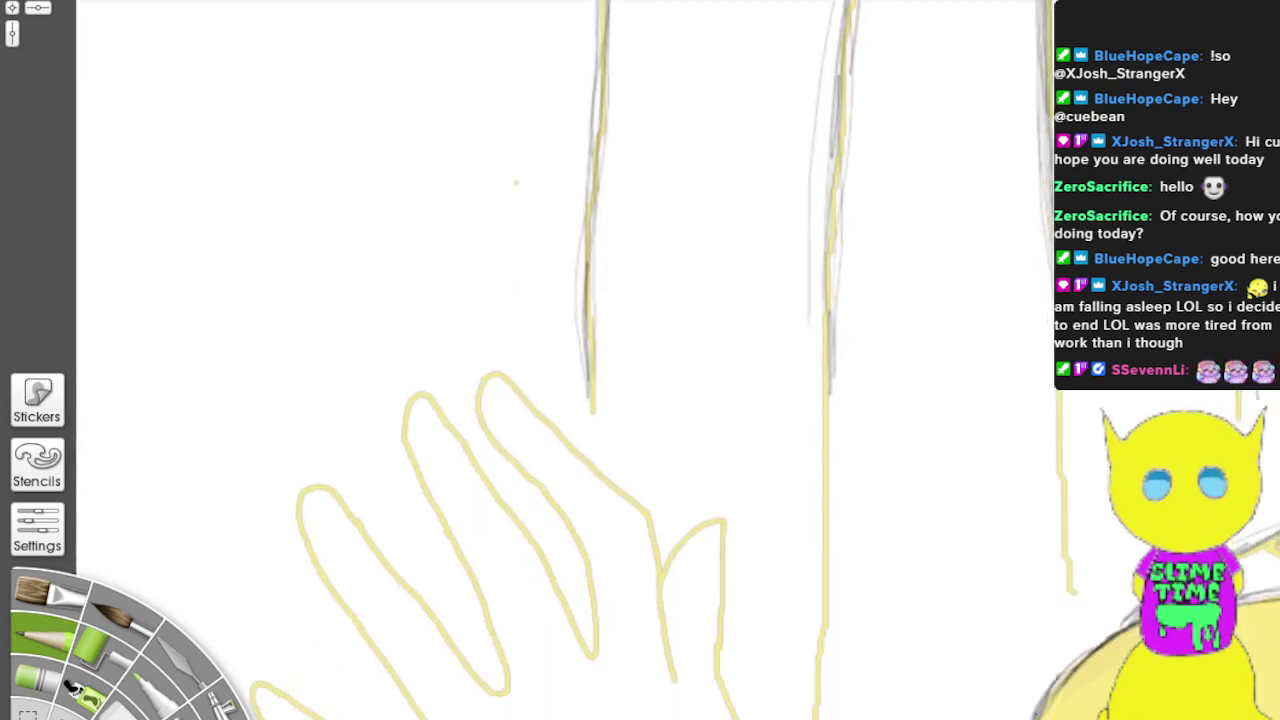
Step: Trace the raised hand's thumb and the finger next to it in pencil, including the thumb's edge toward the wrist
{"action": "left_click_drag", "start_coordinate": [766, 87], "coordinate": [739, 1]}
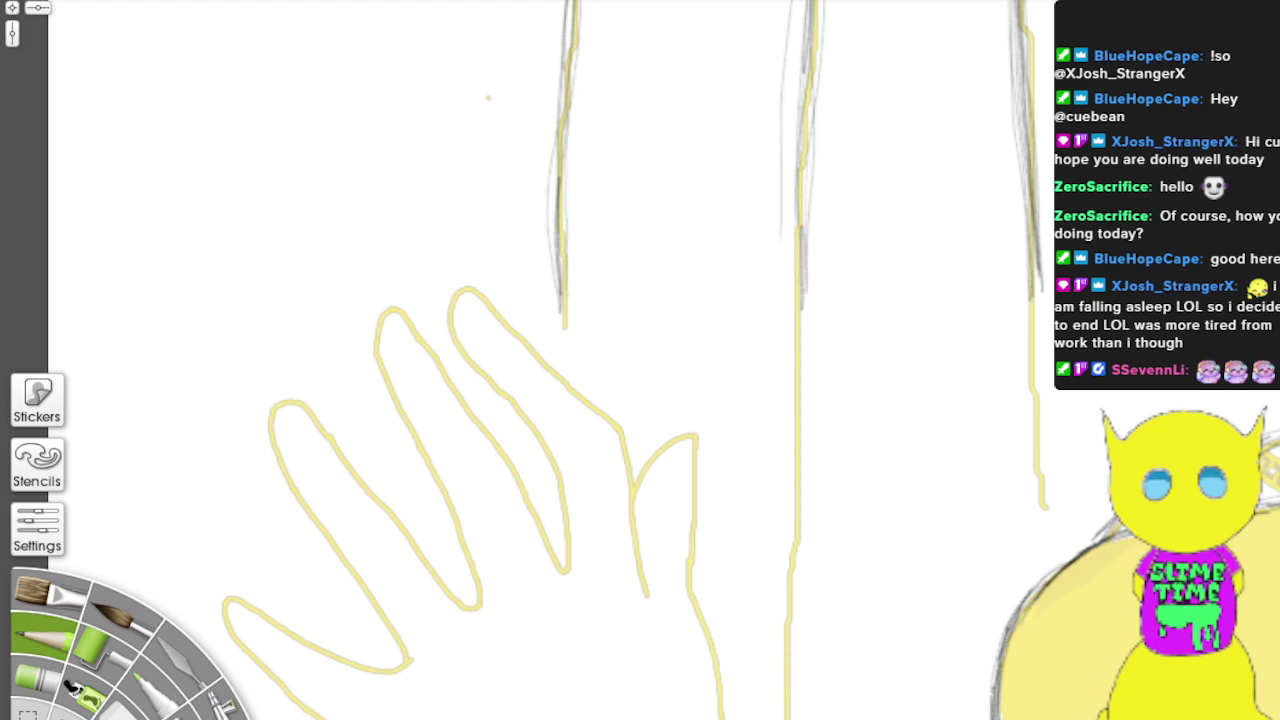
{"action": "mouse_move", "coordinate": [718, 712]}
{"action": "left_mouse_down"}
{"action": "mouse_move", "coordinate": [687, 574]}
{"action": "mouse_move", "coordinate": [702, 438]}
{"action": "left_mouse_up"}
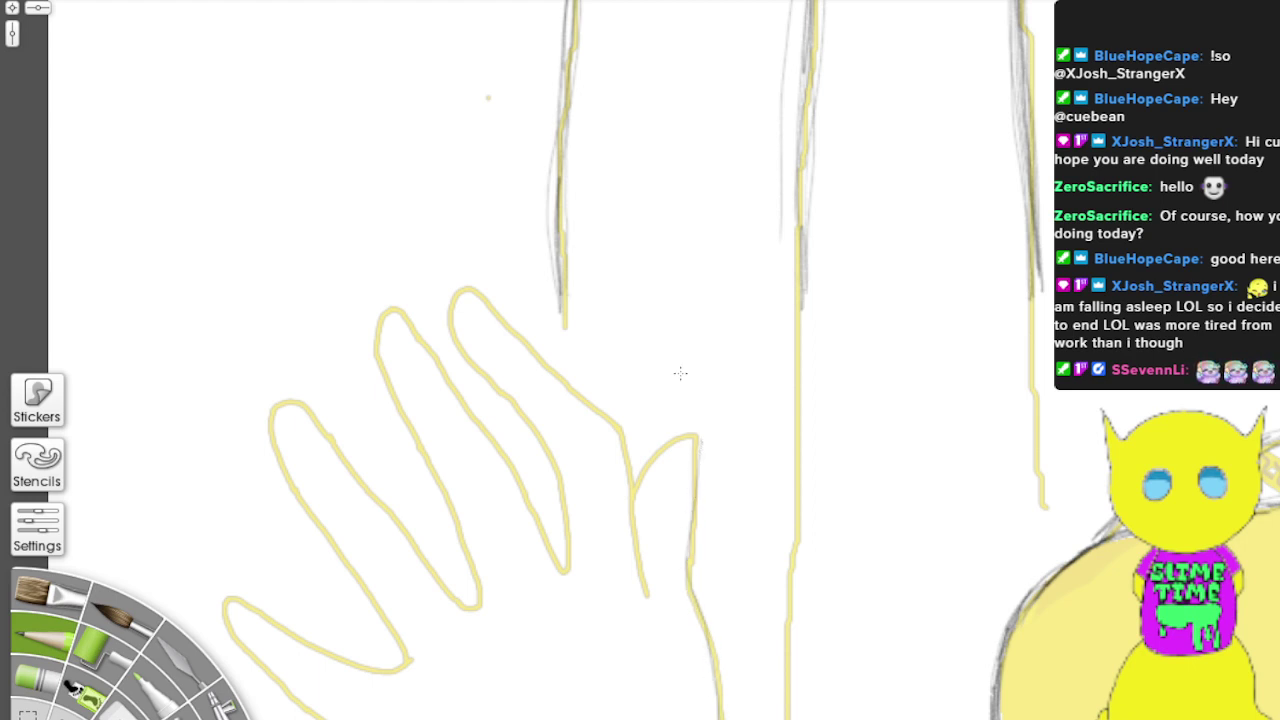
{"action": "left_click_drag", "start_coordinate": [646, 602], "coordinate": [618, 432]}
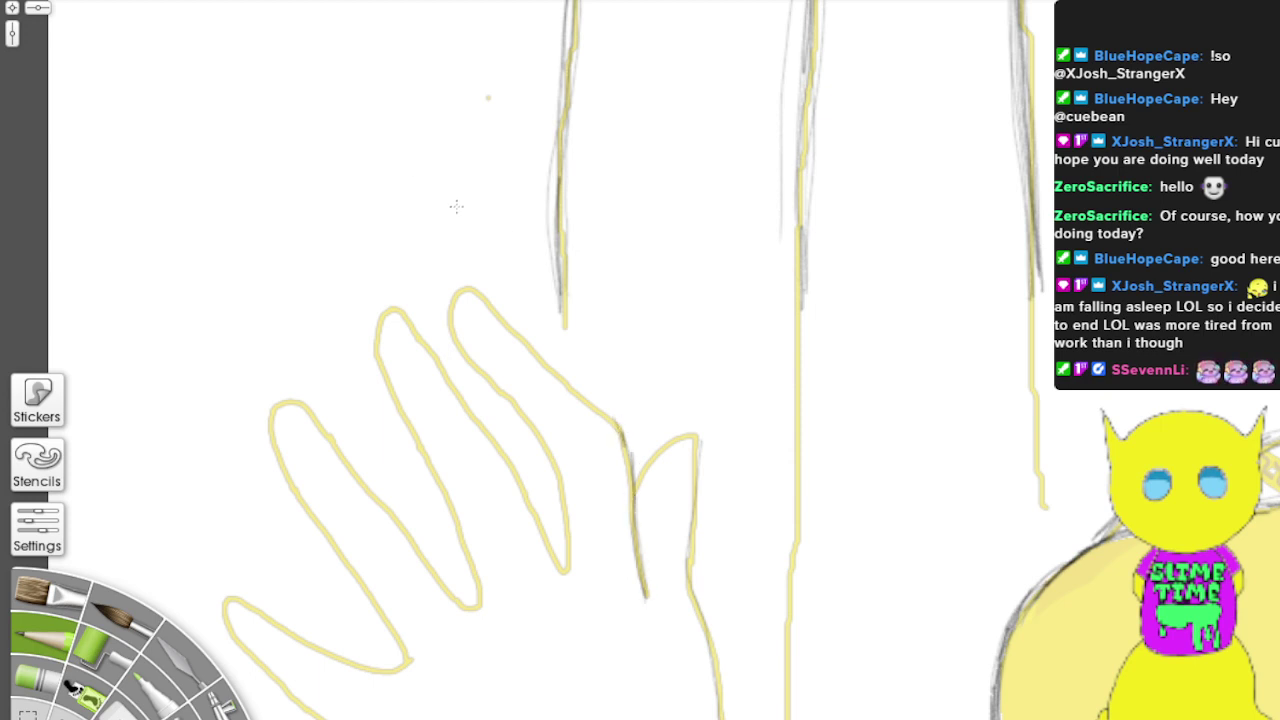
{"action": "left_click_drag", "start_coordinate": [480, 289], "coordinate": [628, 446]}
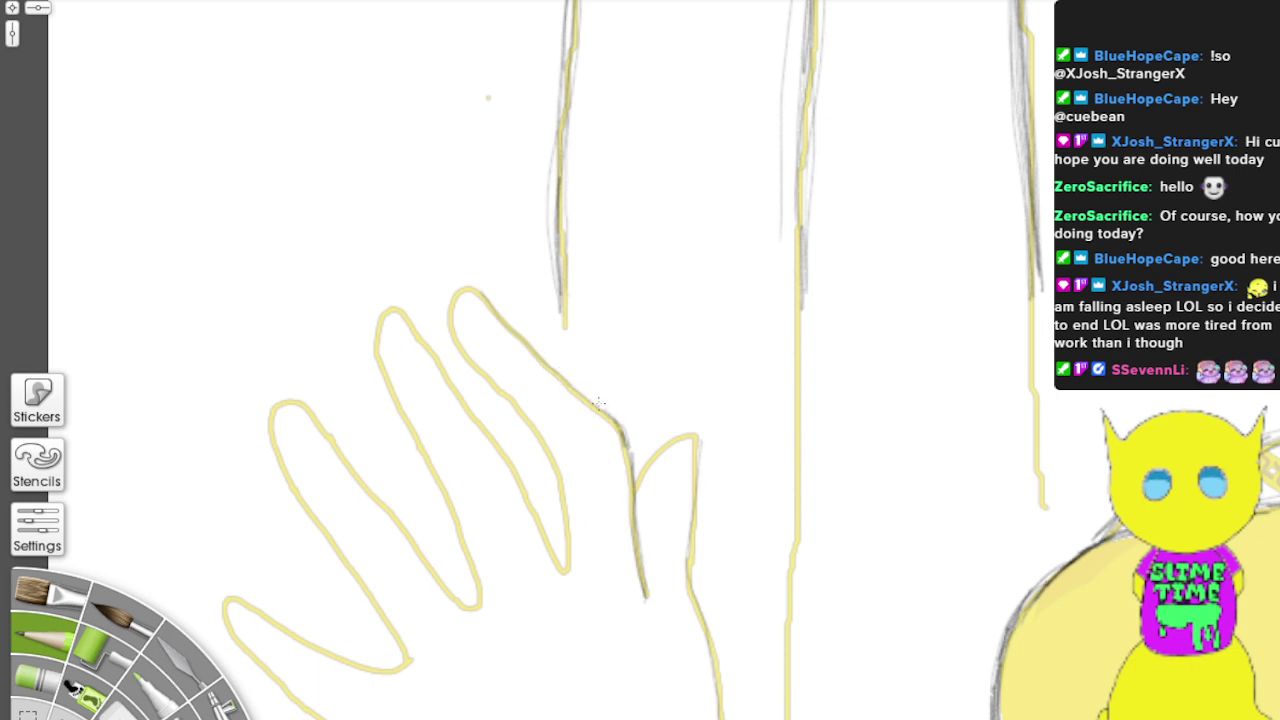
{"action": "left_click_drag", "start_coordinate": [600, 403], "coordinate": [476, 284]}
{"action": "mouse_move", "coordinate": [566, 566]}
{"action": "left_mouse_down"}
{"action": "mouse_move", "coordinate": [562, 468]}
{"action": "mouse_move", "coordinate": [564, 521]}
{"action": "mouse_move", "coordinate": [546, 435]}
{"action": "mouse_move", "coordinate": [556, 457]}
{"action": "mouse_move", "coordinate": [452, 330]}
{"action": "mouse_move", "coordinate": [463, 346]}
{"action": "mouse_move", "coordinate": [452, 318]}
{"action": "mouse_move", "coordinate": [458, 329]}
{"action": "mouse_move", "coordinate": [471, 285]}
{"action": "mouse_move", "coordinate": [501, 314]}
{"action": "mouse_move", "coordinate": [473, 286]}
{"action": "mouse_move", "coordinate": [457, 291]}
{"action": "mouse_move", "coordinate": [472, 358]}
{"action": "mouse_move", "coordinate": [492, 371]}
{"action": "mouse_move", "coordinate": [512, 337]}
{"action": "mouse_move", "coordinate": [505, 318]}
{"action": "mouse_move", "coordinate": [630, 430]}
{"action": "mouse_move", "coordinate": [579, 394]}
{"action": "mouse_move", "coordinate": [637, 520]}
{"action": "mouse_move", "coordinate": [630, 470]}
{"action": "mouse_move", "coordinate": [688, 436]}
{"action": "mouse_move", "coordinate": [682, 452]}
{"action": "mouse_move", "coordinate": [692, 434]}
{"action": "mouse_move", "coordinate": [692, 597]}
{"action": "mouse_move", "coordinate": [724, 719]}
{"action": "left_mouse_up"}
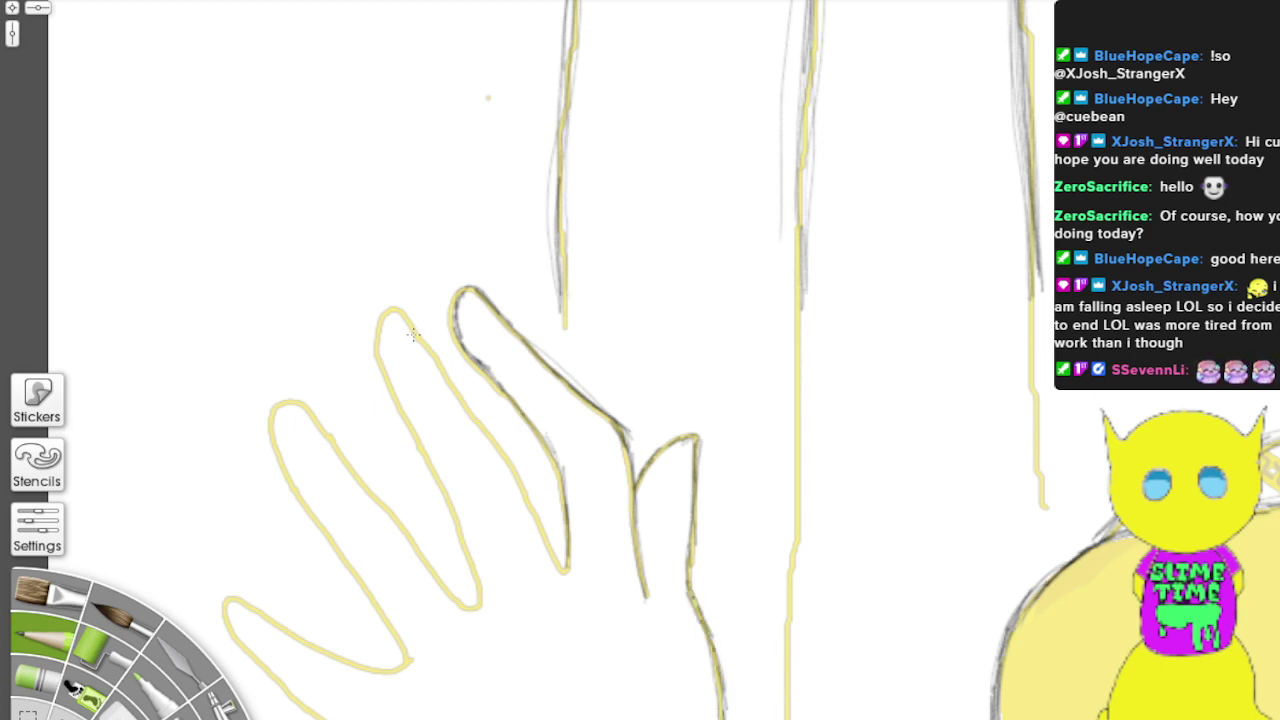
Step: Trace the three remaining fingers of the raised hand and the gaps between them in pencil
{"action": "mouse_move", "coordinate": [403, 312]}
{"action": "left_mouse_down"}
{"action": "mouse_move", "coordinate": [443, 370]}
{"action": "mouse_move", "coordinate": [401, 312]}
{"action": "mouse_move", "coordinate": [503, 453]}
{"action": "mouse_move", "coordinate": [494, 444]}
{"action": "mouse_move", "coordinate": [563, 575]}
{"action": "mouse_move", "coordinate": [567, 540]}
{"action": "mouse_move", "coordinate": [563, 567]}
{"action": "mouse_move", "coordinate": [404, 313]}
{"action": "left_mouse_up"}
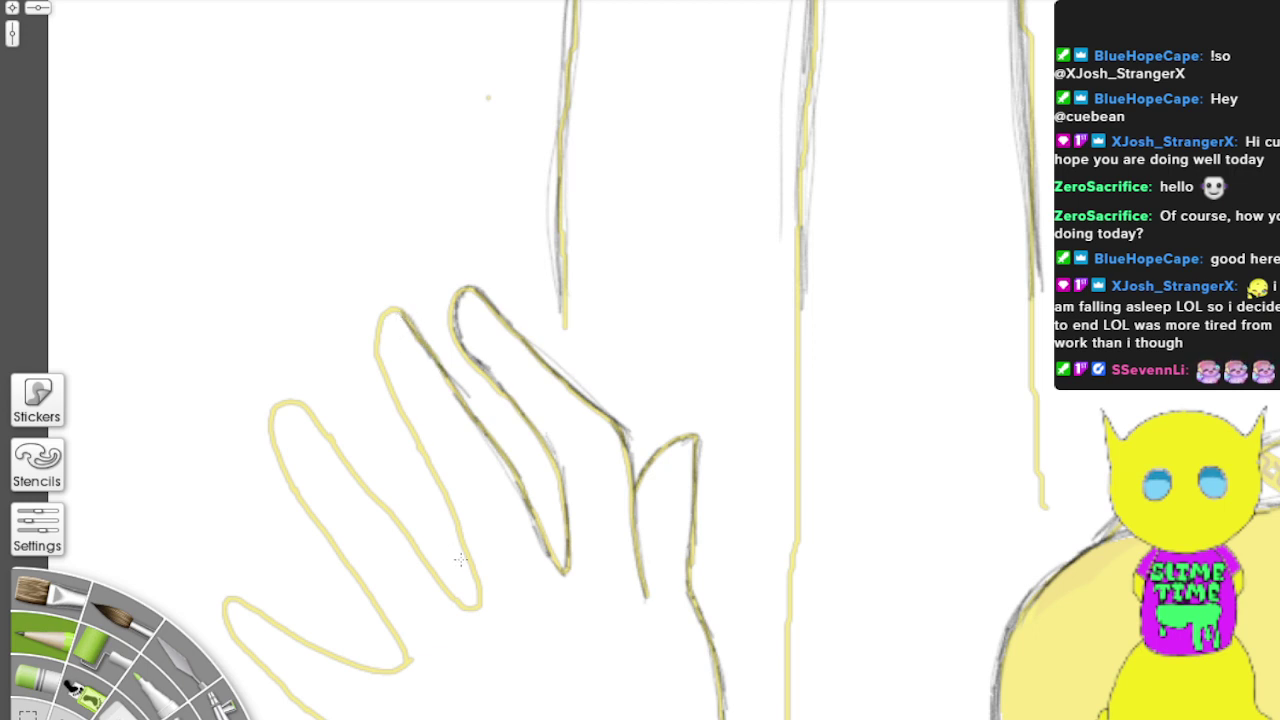
{"action": "mouse_move", "coordinate": [470, 582]}
{"action": "left_mouse_down"}
{"action": "mouse_move", "coordinate": [387, 381]}
{"action": "mouse_move", "coordinate": [396, 394]}
{"action": "mouse_move", "coordinate": [378, 335]}
{"action": "mouse_move", "coordinate": [391, 310]}
{"action": "mouse_move", "coordinate": [403, 323]}
{"action": "mouse_move", "coordinate": [385, 332]}
{"action": "mouse_move", "coordinate": [392, 376]}
{"action": "mouse_move", "coordinate": [381, 338]}
{"action": "mouse_move", "coordinate": [430, 354]}
{"action": "left_mouse_up"}
{"action": "mouse_move", "coordinate": [394, 312]}
{"action": "left_mouse_down"}
{"action": "mouse_move", "coordinate": [385, 344]}
{"action": "mouse_move", "coordinate": [401, 402]}
{"action": "mouse_move", "coordinate": [472, 594]}
{"action": "left_mouse_up"}
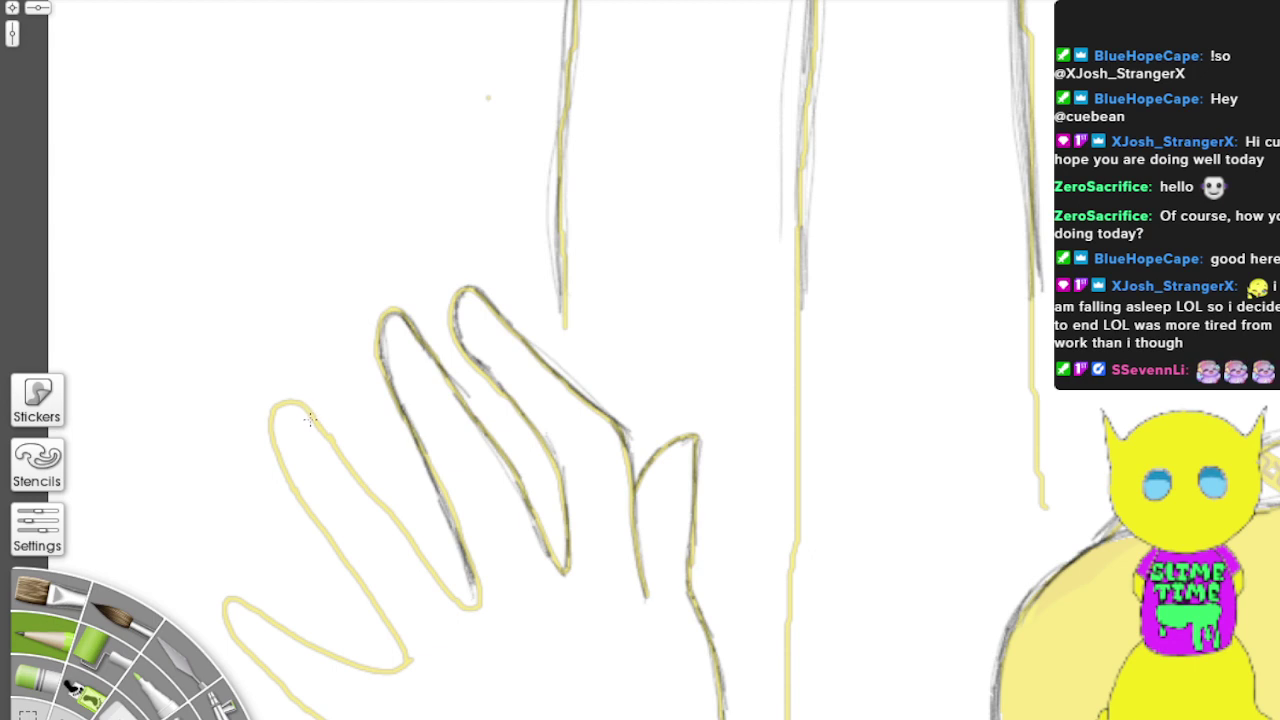
{"action": "mouse_move", "coordinate": [316, 422]}
{"action": "left_mouse_down"}
{"action": "mouse_move", "coordinate": [420, 558]}
{"action": "mouse_move", "coordinate": [472, 596]}
{"action": "mouse_move", "coordinate": [432, 582]}
{"action": "mouse_move", "coordinate": [466, 600]}
{"action": "mouse_move", "coordinate": [420, 567]}
{"action": "mouse_move", "coordinate": [430, 580]}
{"action": "mouse_move", "coordinate": [302, 410]}
{"action": "mouse_move", "coordinate": [279, 404]}
{"action": "mouse_move", "coordinate": [292, 410]}
{"action": "mouse_move", "coordinate": [278, 406]}
{"action": "mouse_move", "coordinate": [268, 436]}
{"action": "mouse_move", "coordinate": [289, 476]}
{"action": "left_mouse_up"}
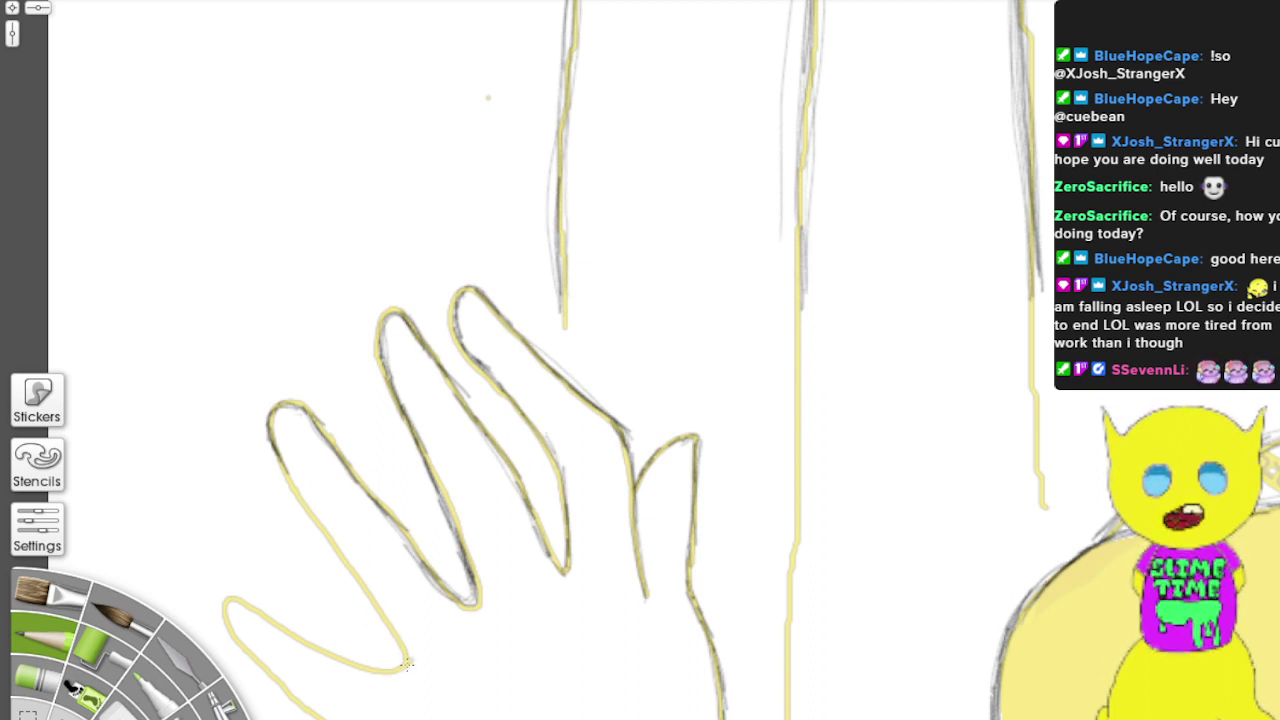
{"action": "left_click_drag", "start_coordinate": [396, 650], "coordinate": [292, 482]}
{"action": "mouse_move", "coordinate": [279, 457]}
{"action": "left_mouse_down"}
{"action": "mouse_move", "coordinate": [403, 654]}
{"action": "mouse_move", "coordinate": [388, 669]}
{"action": "mouse_move", "coordinate": [389, 648]}
{"action": "mouse_move", "coordinate": [398, 654]}
{"action": "mouse_move", "coordinate": [380, 669]}
{"action": "mouse_move", "coordinate": [322, 653]}
{"action": "mouse_move", "coordinate": [383, 672]}
{"action": "mouse_move", "coordinate": [297, 644]}
{"action": "mouse_move", "coordinate": [226, 600]}
{"action": "mouse_move", "coordinate": [240, 655]}
{"action": "mouse_move", "coordinate": [326, 718]}
{"action": "left_mouse_up"}
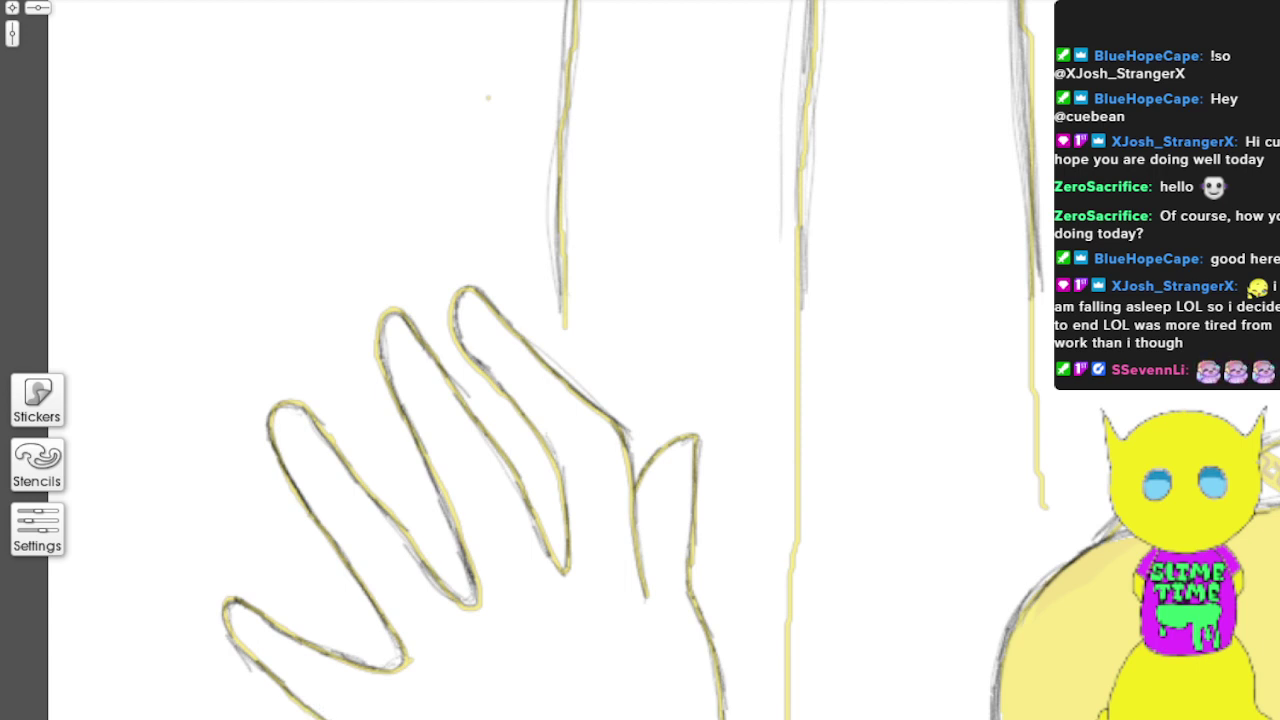
Step: Trace the lower ends of the three long hair lines beside the hand, extending the outermost one to meet the finger
{"action": "mouse_move", "coordinate": [150, 690]}
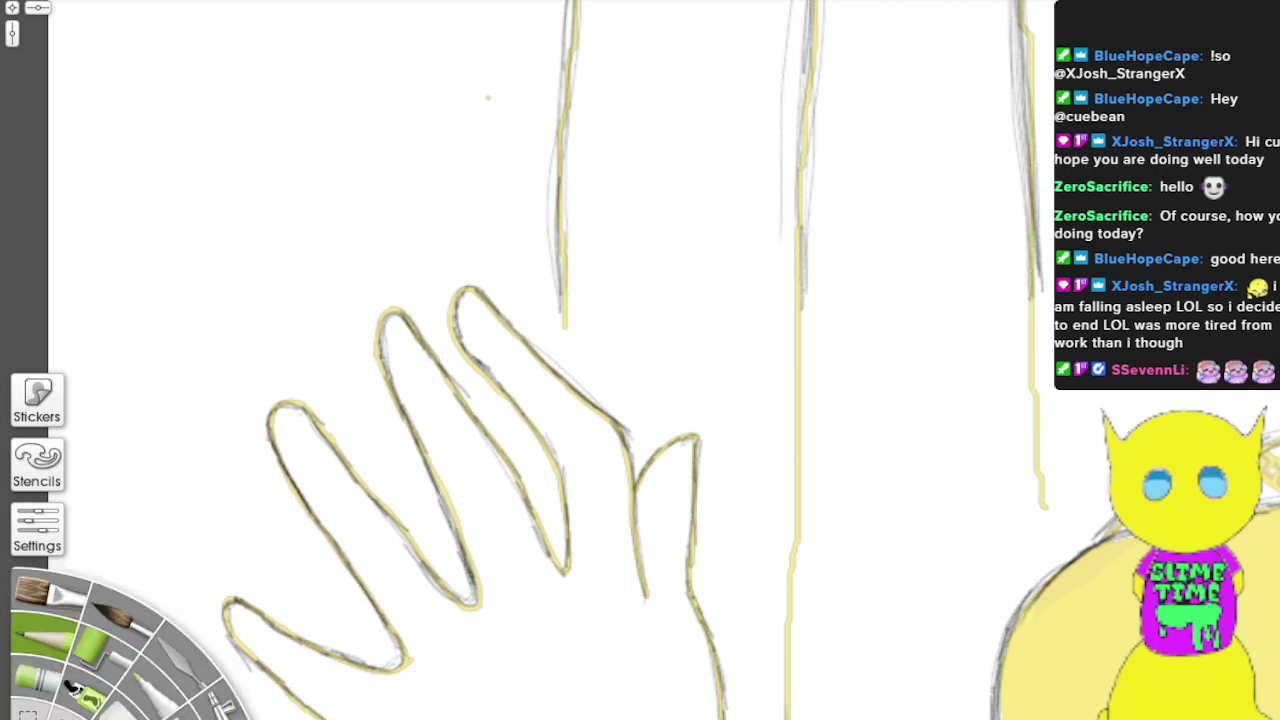
{"action": "left_click_drag", "start_coordinate": [787, 718], "coordinate": [788, 530]}
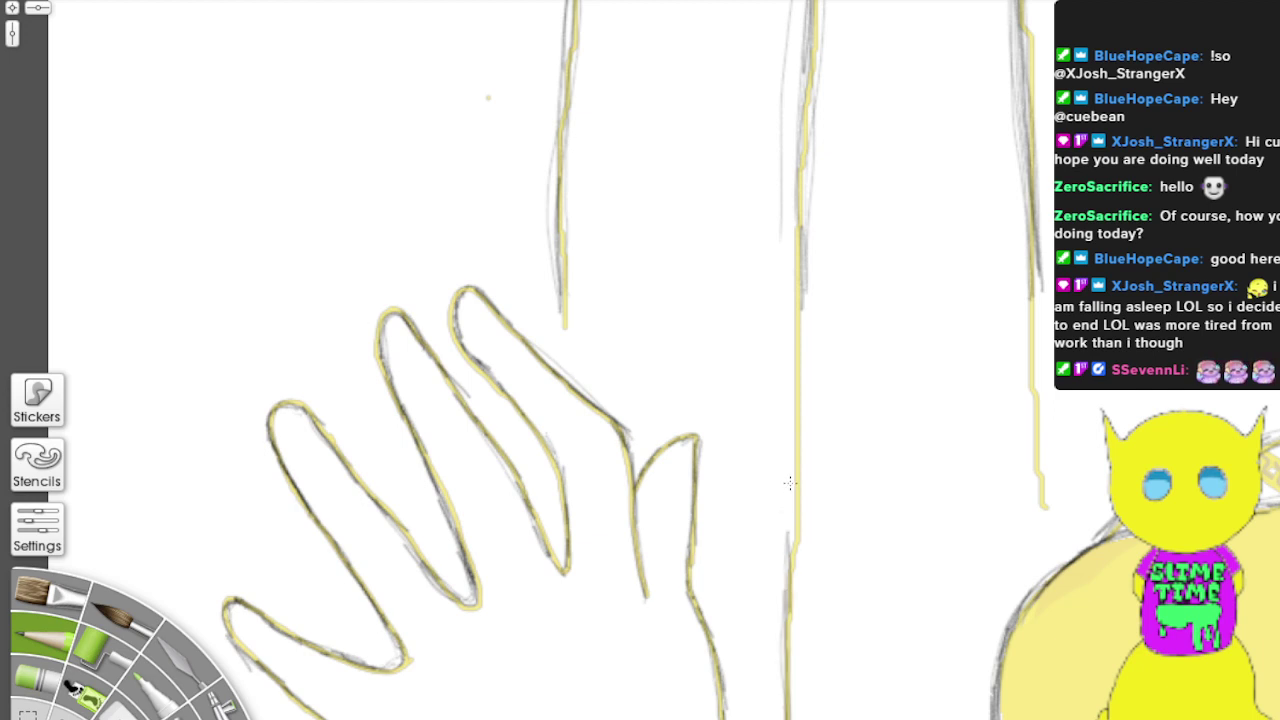
{"action": "left_click_drag", "start_coordinate": [789, 575], "coordinate": [791, 276]}
{"action": "left_click_drag", "start_coordinate": [1026, 295], "coordinate": [1048, 496]}
{"action": "left_click_drag", "start_coordinate": [1040, 436], "coordinate": [1046, 480]}
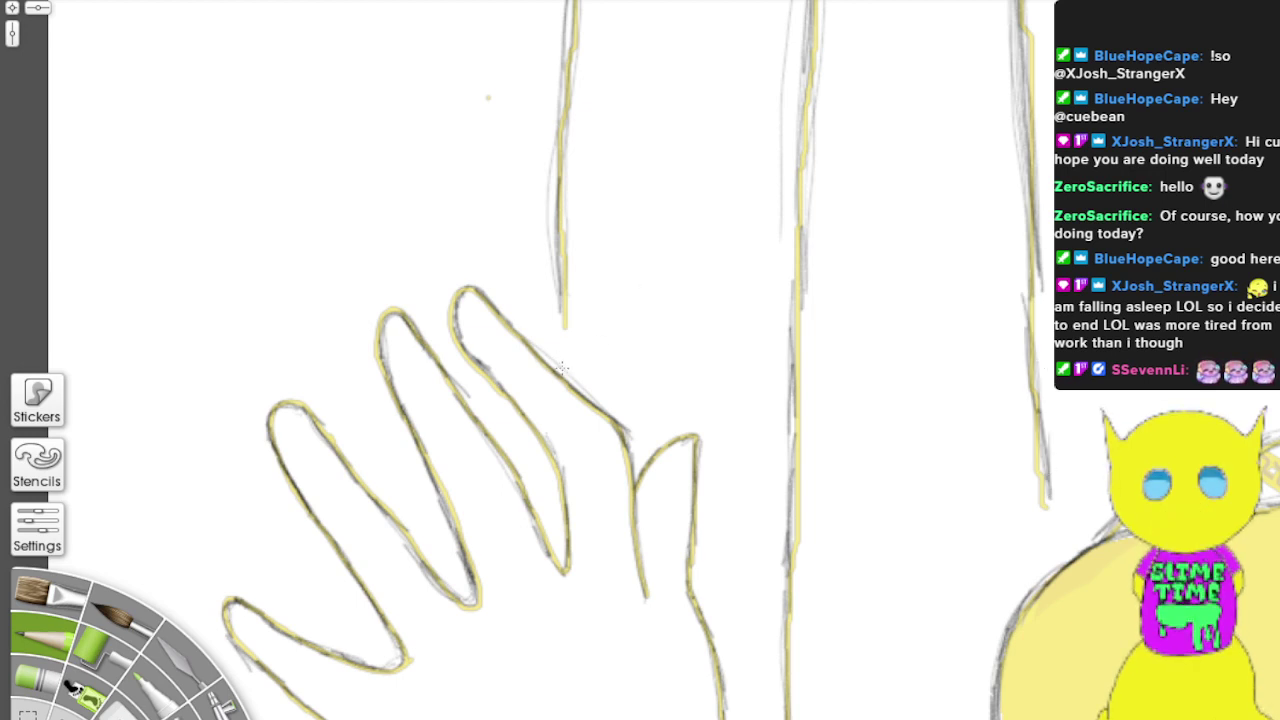
{"action": "left_click_drag", "start_coordinate": [566, 385], "coordinate": [560, 283]}
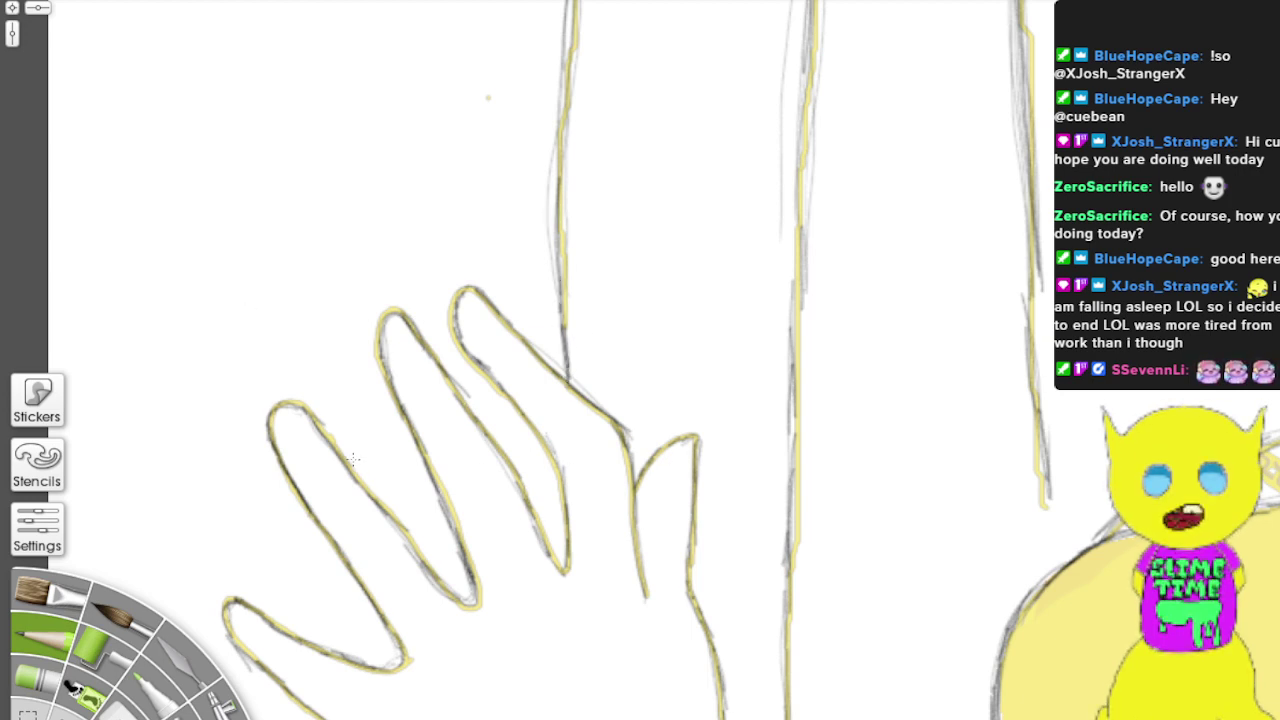
{"action": "scroll", "coordinate": [353, 460], "scroll_direction": "down", "scroll_amount": 2}
{"action": "scroll", "coordinate": [352, 459], "scroll_direction": "down", "scroll_amount": 1}
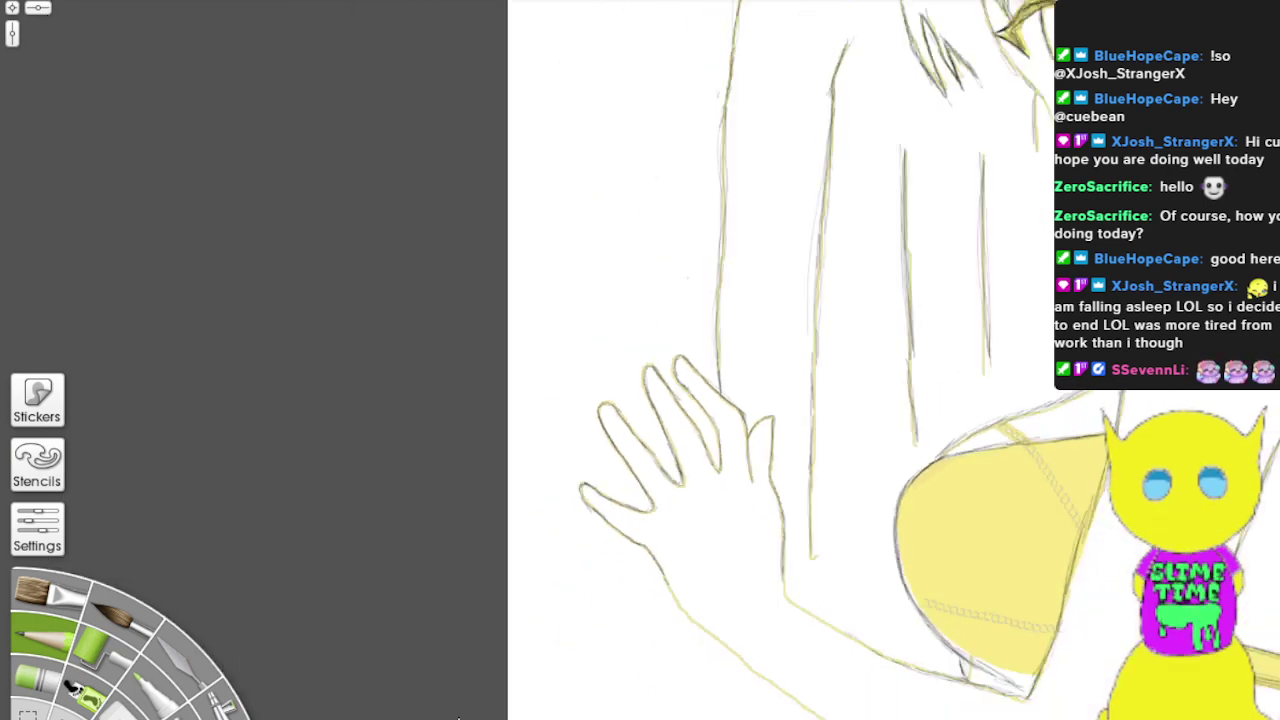
Step: Trace the girl's waist line in pencil, from the hip up to the underside of the bent forearm
{"action": "scroll", "coordinate": [352, 459], "scroll_direction": "down", "scroll_amount": 2}
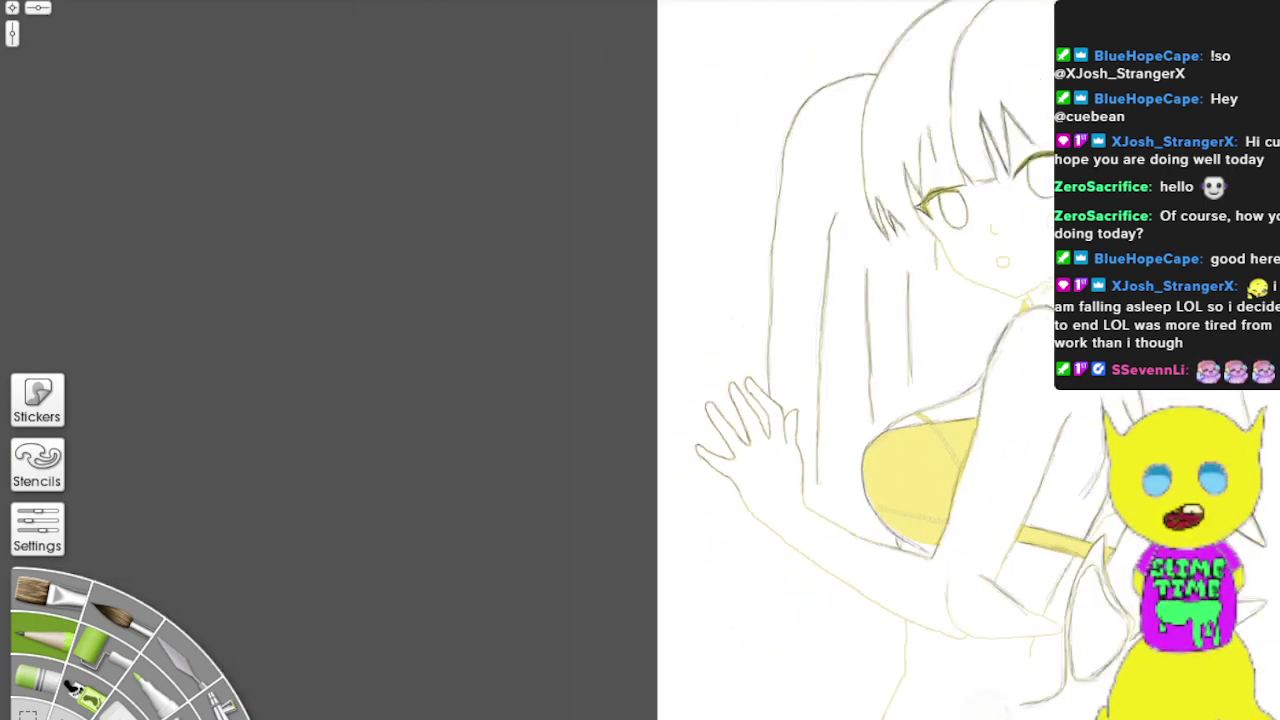
{"action": "scroll", "coordinate": [828, 407], "scroll_direction": "up", "scroll_amount": 5}
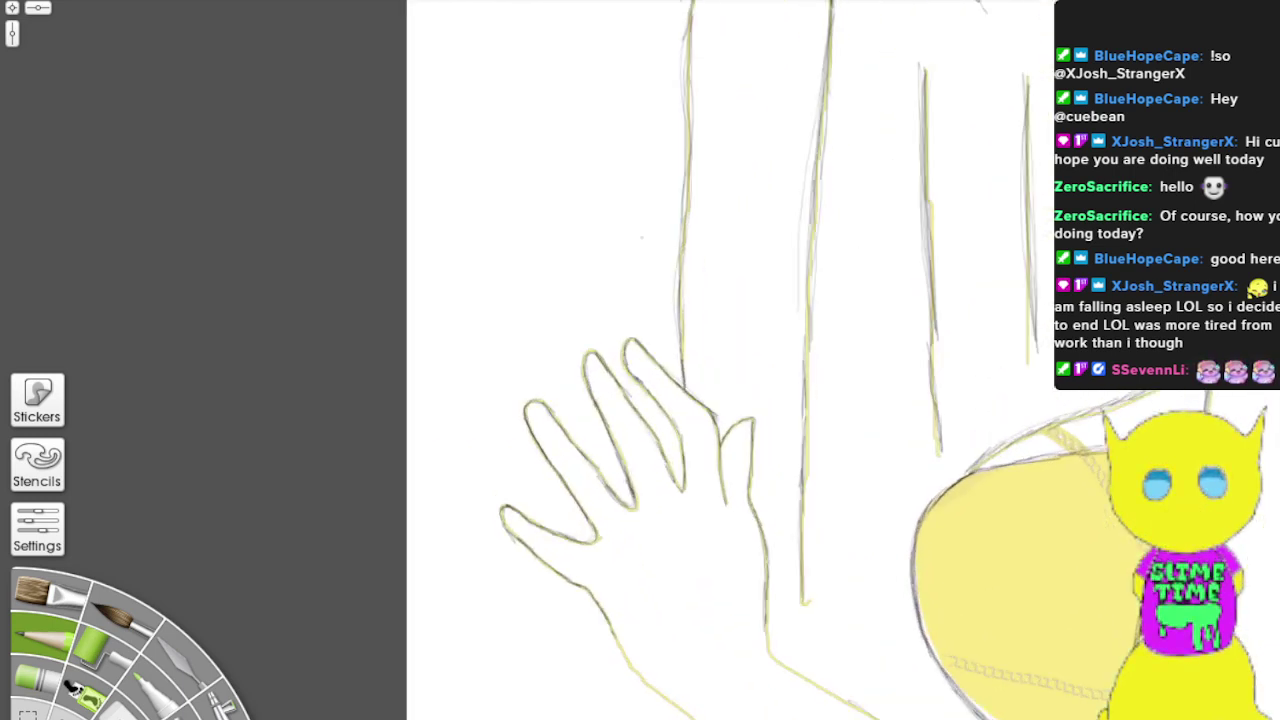
{"action": "left_click_drag", "start_coordinate": [800, 690], "coordinate": [465, 111]}
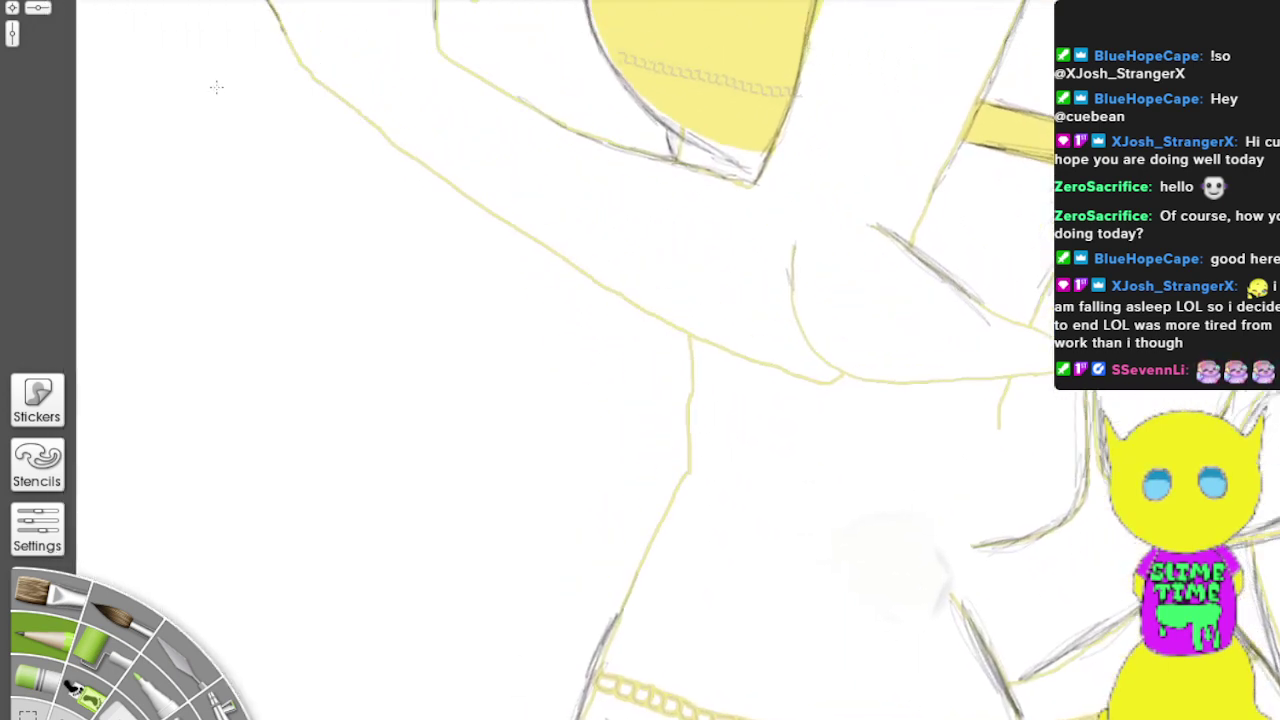
{"action": "scroll", "coordinate": [216, 87], "scroll_direction": "up", "scroll_amount": 5}
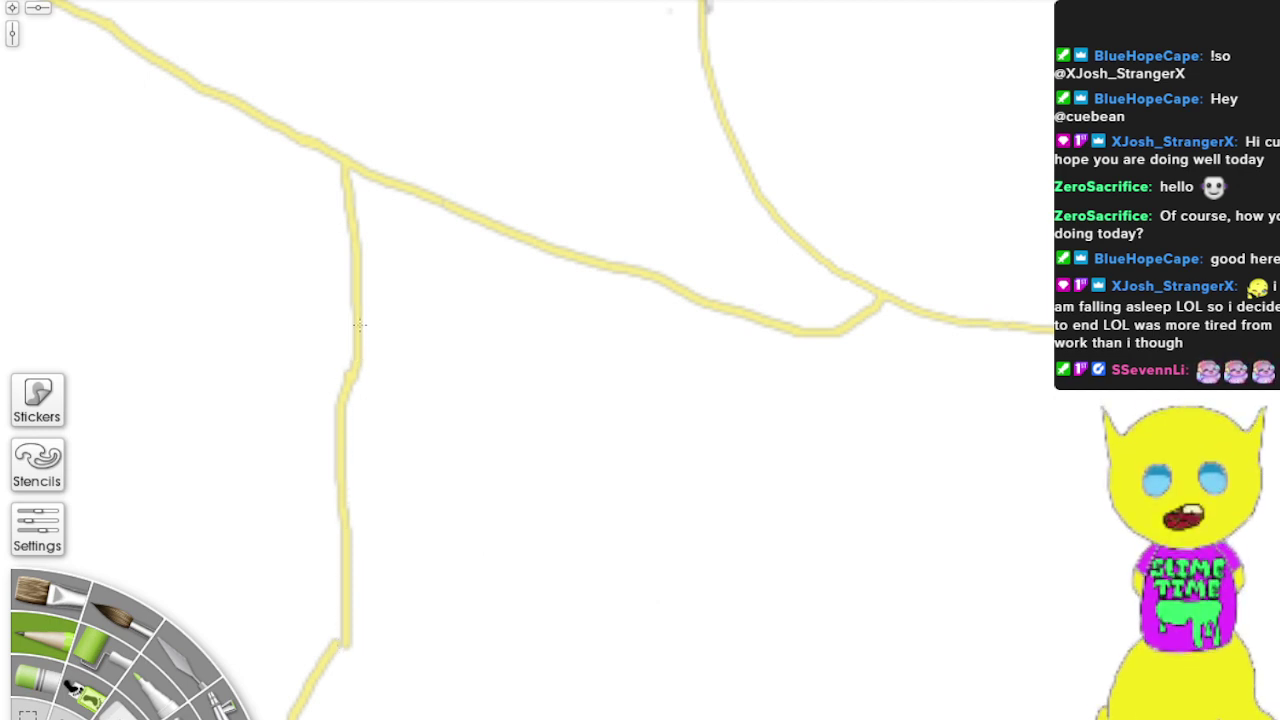
{"action": "mouse_move", "coordinate": [390, 476]}
{"action": "left_mouse_down"}
{"action": "mouse_move", "coordinate": [758, 50]}
{"action": "mouse_move", "coordinate": [754, 0]}
{"action": "left_mouse_up"}
{"action": "left_click_drag", "start_coordinate": [719, 274], "coordinate": [748, 368]}
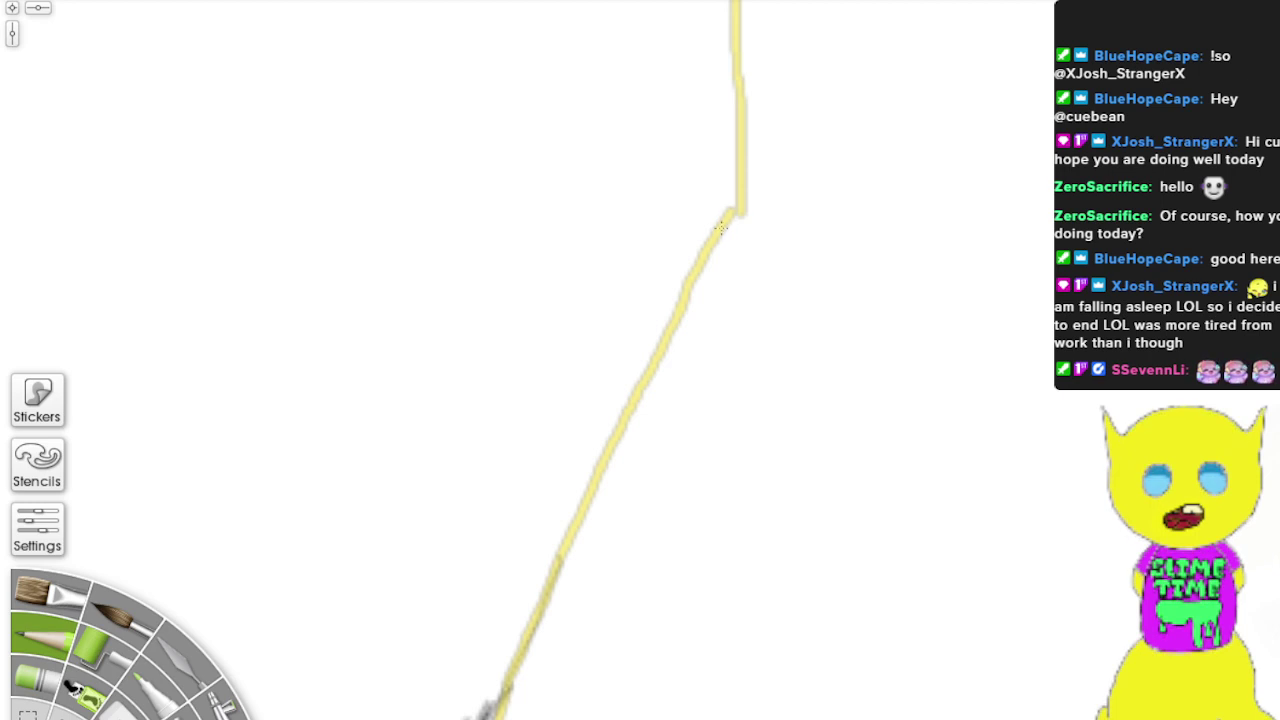
{"action": "mouse_move", "coordinate": [737, 207]}
{"action": "left_mouse_down"}
{"action": "mouse_move", "coordinate": [593, 460]}
{"action": "mouse_move", "coordinate": [516, 662]}
{"action": "mouse_move", "coordinate": [638, 381]}
{"action": "mouse_move", "coordinate": [697, 290]}
{"action": "mouse_move", "coordinate": [735, 192]}
{"action": "left_mouse_up"}
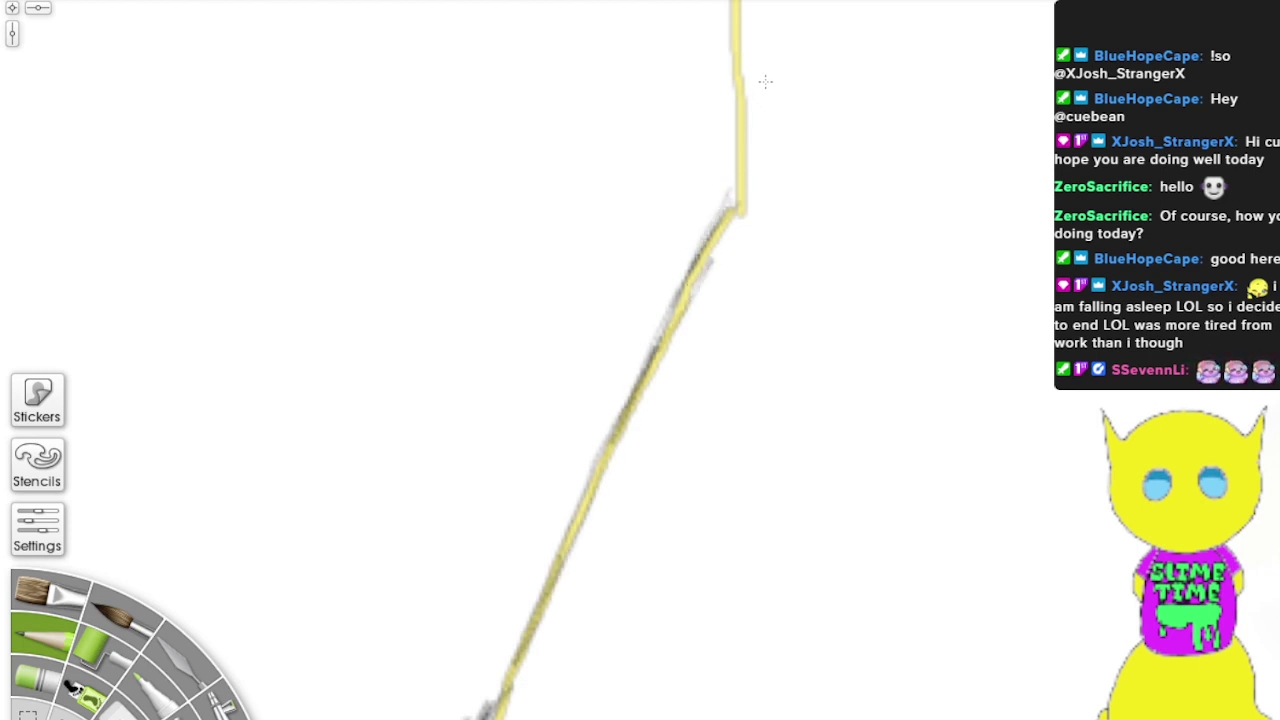
{"action": "left_click_drag", "start_coordinate": [841, 152], "coordinate": [591, 686]}
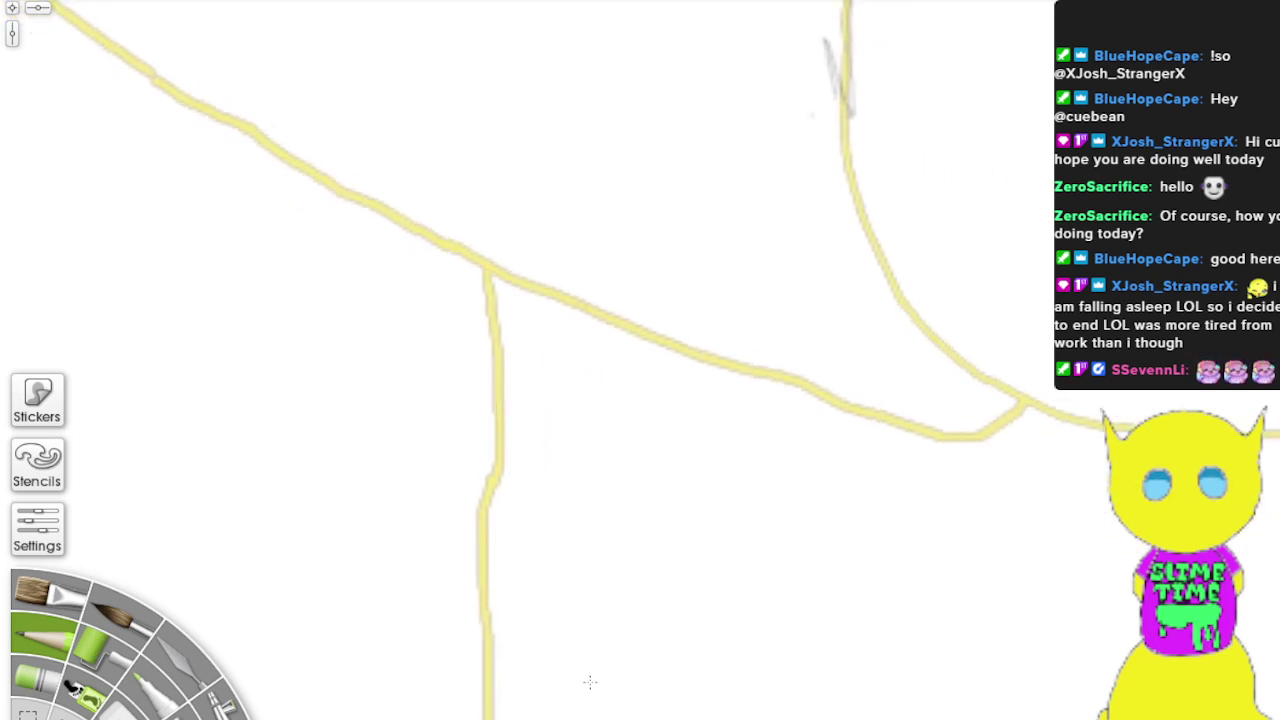
{"action": "mouse_move", "coordinate": [488, 716]}
{"action": "left_mouse_down"}
{"action": "mouse_move", "coordinate": [493, 480]}
{"action": "mouse_move", "coordinate": [481, 505]}
{"action": "mouse_move", "coordinate": [491, 634]}
{"action": "left_mouse_up"}
{"action": "mouse_move", "coordinate": [490, 463]}
{"action": "left_mouse_down"}
{"action": "mouse_move", "coordinate": [498, 378]}
{"action": "mouse_move", "coordinate": [496, 442]}
{"action": "mouse_move", "coordinate": [487, 270]}
{"action": "left_mouse_up"}
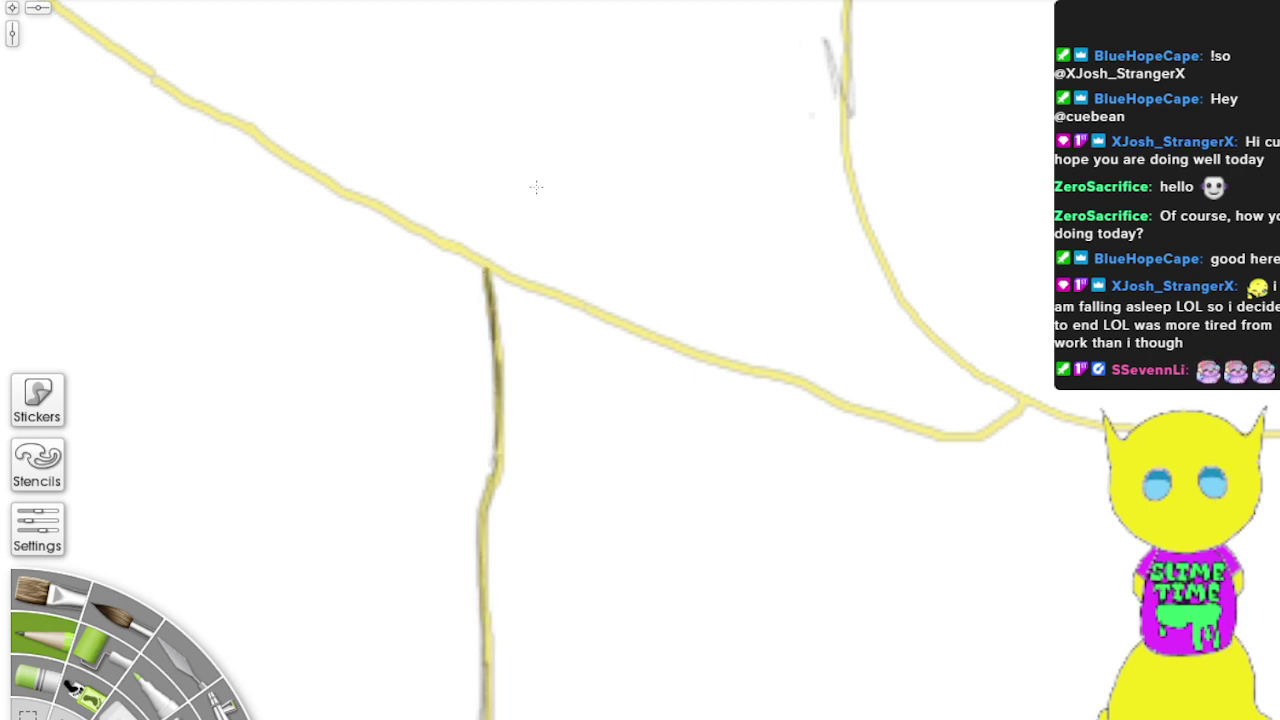
Step: Trace the elbow's inner curve and the forearm's lower edge from above the waist line to the elbow
{"action": "mouse_move", "coordinate": [843, 40]}
{"action": "left_mouse_down"}
{"action": "mouse_move", "coordinate": [845, 157]}
{"action": "mouse_move", "coordinate": [854, 192]}
{"action": "mouse_move", "coordinate": [842, 120]}
{"action": "mouse_move", "coordinate": [895, 276]}
{"action": "mouse_move", "coordinate": [951, 357]}
{"action": "mouse_move", "coordinate": [1062, 414]}
{"action": "left_mouse_up"}
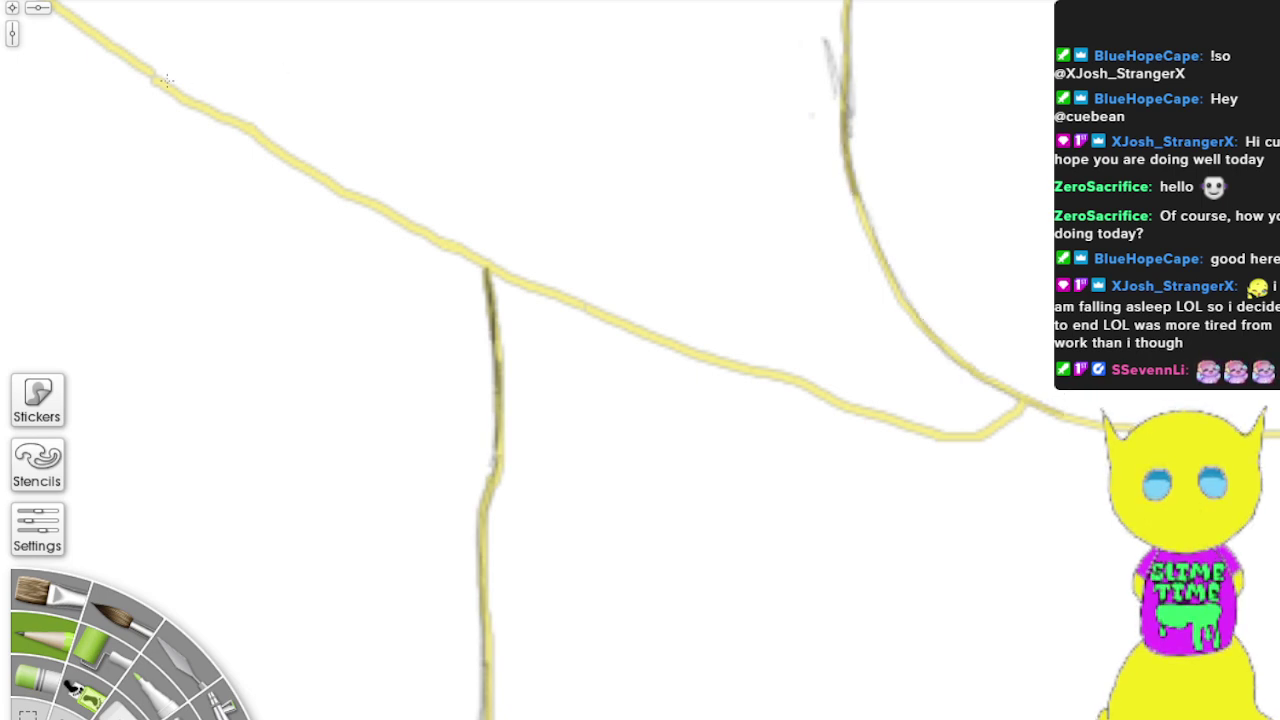
{"action": "mouse_move", "coordinate": [84, 28]}
{"action": "left_mouse_down"}
{"action": "mouse_move", "coordinate": [449, 245]}
{"action": "mouse_move", "coordinate": [341, 193]}
{"action": "mouse_move", "coordinate": [653, 339]}
{"action": "mouse_move", "coordinate": [882, 420]}
{"action": "left_mouse_up"}
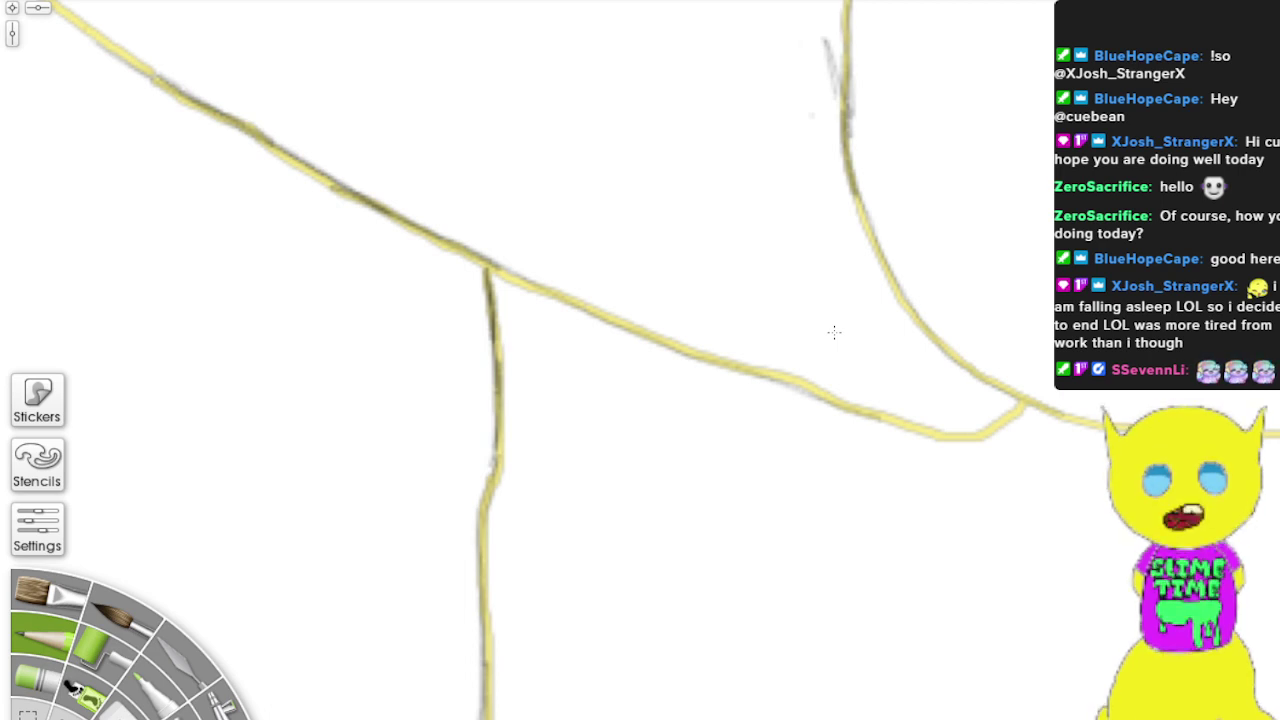
{"action": "mouse_move", "coordinate": [1026, 404]}
{"action": "left_mouse_down"}
{"action": "mouse_move", "coordinate": [982, 434]}
{"action": "mouse_move", "coordinate": [892, 428]}
{"action": "mouse_move", "coordinate": [705, 365]}
{"action": "mouse_move", "coordinate": [254, 138]}
{"action": "mouse_move", "coordinate": [70, 16]}
{"action": "mouse_move", "coordinate": [148, 34]}
{"action": "left_mouse_up"}
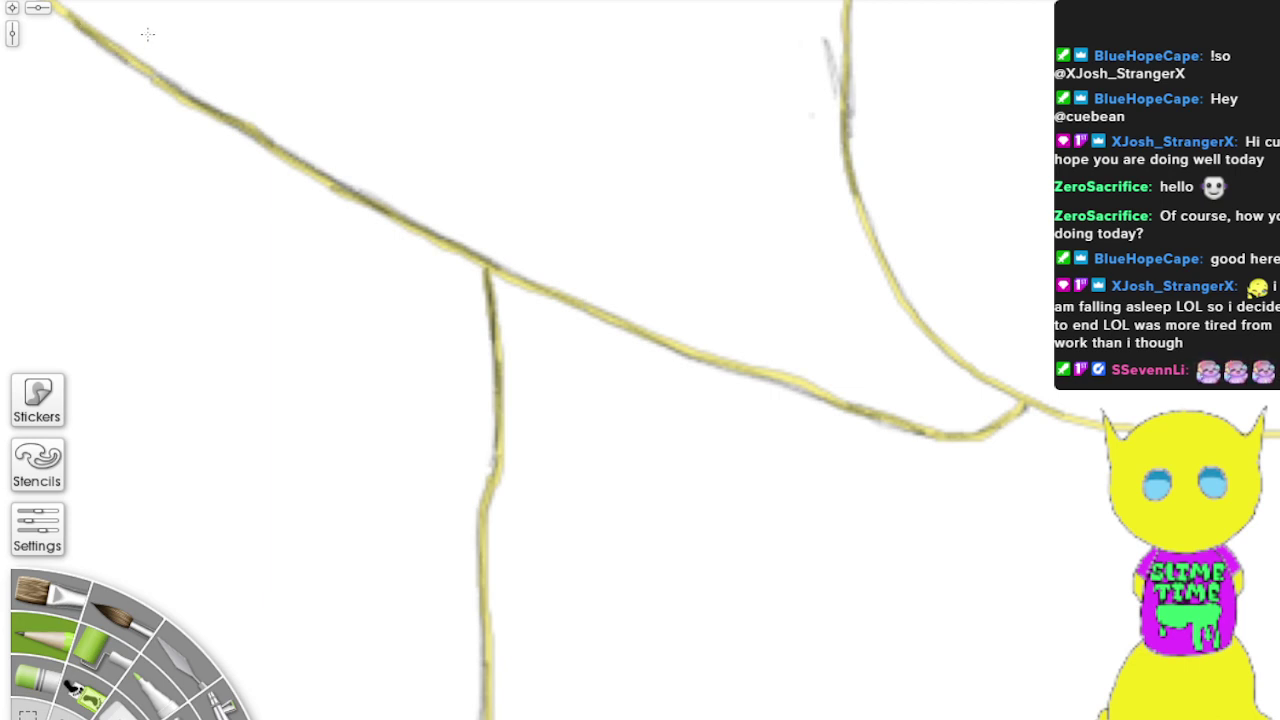
Step: Continue the forearm's lower edge in pencil up to the raised hand's wrist, reinforcing it with layered strokes
{"action": "left_click_drag", "start_coordinate": [72, 95], "coordinate": [570, 646]}
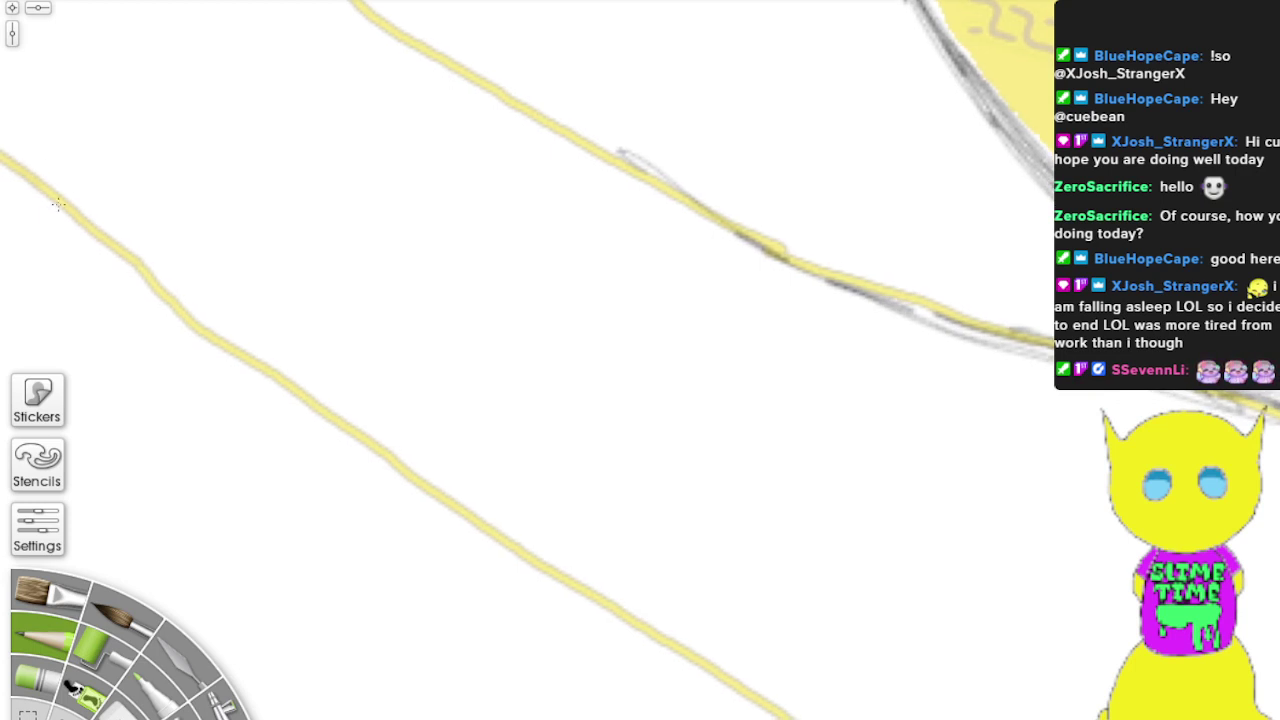
{"action": "left_click_drag", "start_coordinate": [88, 228], "coordinate": [42, 192]}
{"action": "scroll", "coordinate": [40, 192], "scroll_direction": "down", "scroll_amount": 1}
{"action": "left_click_drag", "start_coordinate": [38, 135], "coordinate": [225, 158]}
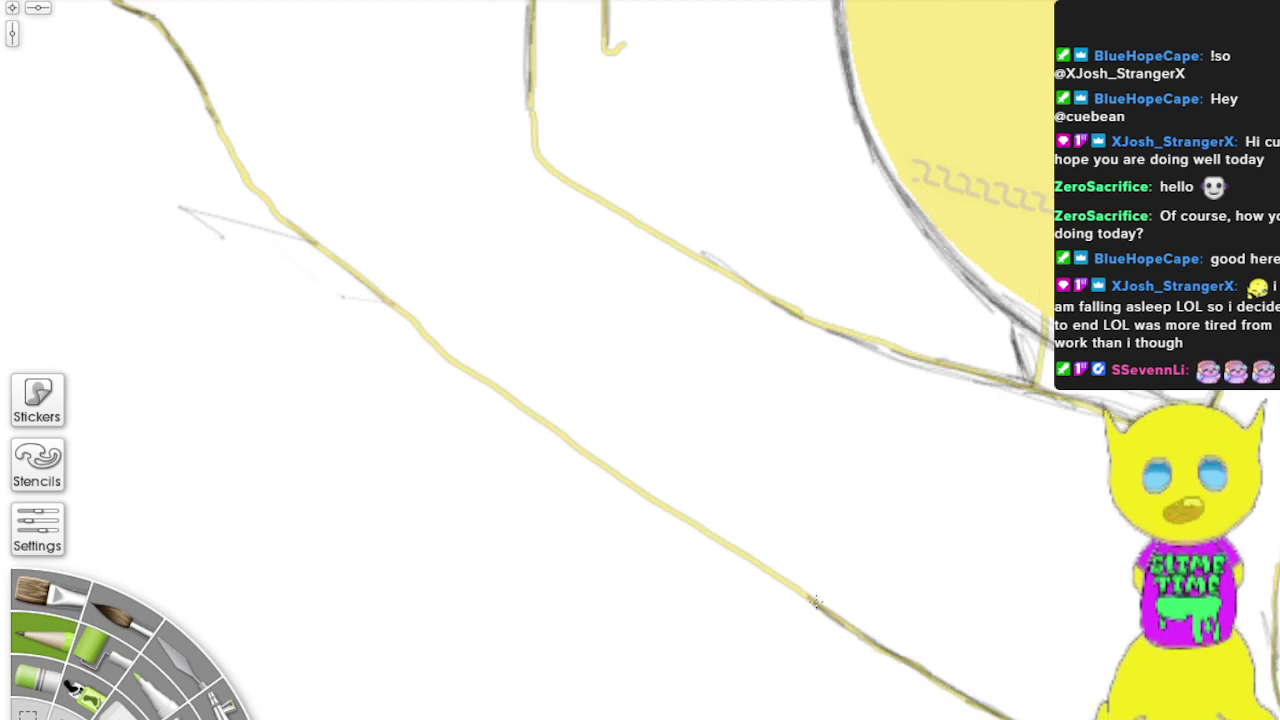
{"action": "left_click_drag", "start_coordinate": [815, 602], "coordinate": [643, 490]}
{"action": "mouse_move", "coordinate": [643, 490]}
{"action": "left_mouse_down"}
{"action": "mouse_move", "coordinate": [755, 557]}
{"action": "mouse_move", "coordinate": [585, 454]}
{"action": "mouse_move", "coordinate": [621, 483]}
{"action": "mouse_move", "coordinate": [320, 242]}
{"action": "left_mouse_up"}
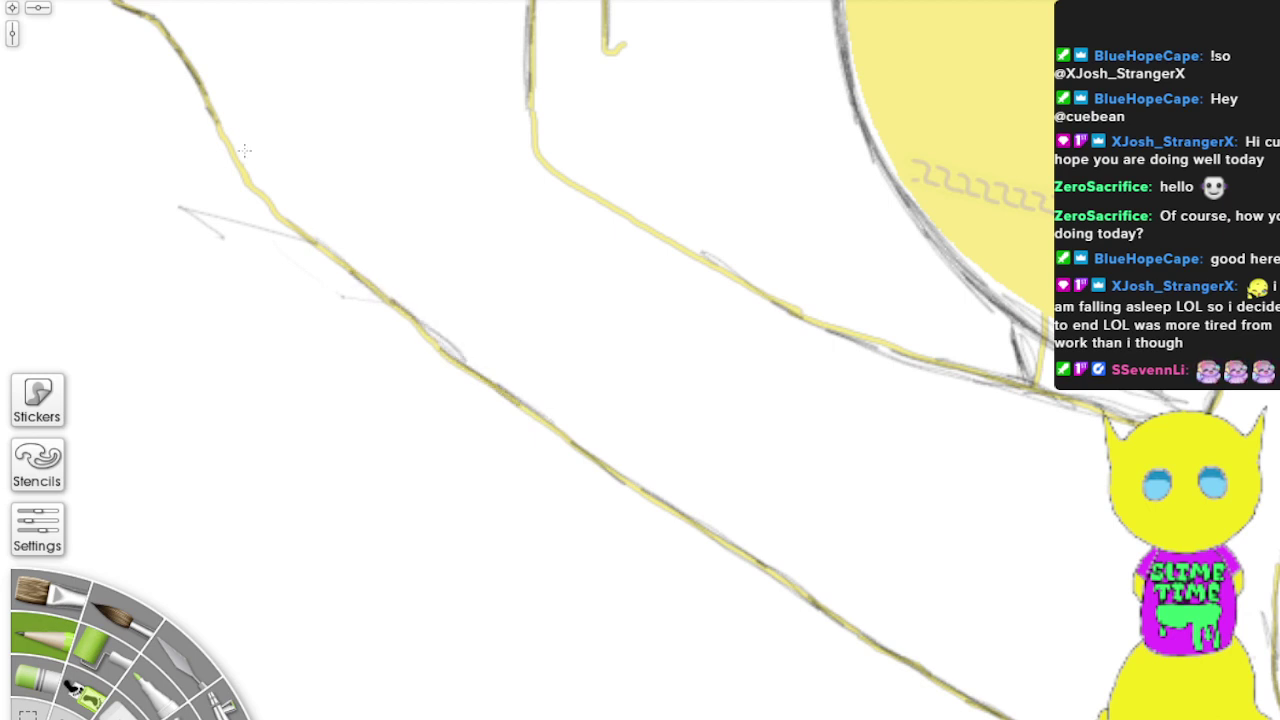
{"action": "mouse_move", "coordinate": [266, 198]}
{"action": "left_mouse_down"}
{"action": "mouse_move", "coordinate": [311, 241]}
{"action": "mouse_move", "coordinate": [253, 184]}
{"action": "mouse_move", "coordinate": [327, 256]}
{"action": "mouse_move", "coordinate": [466, 355]}
{"action": "left_mouse_up"}
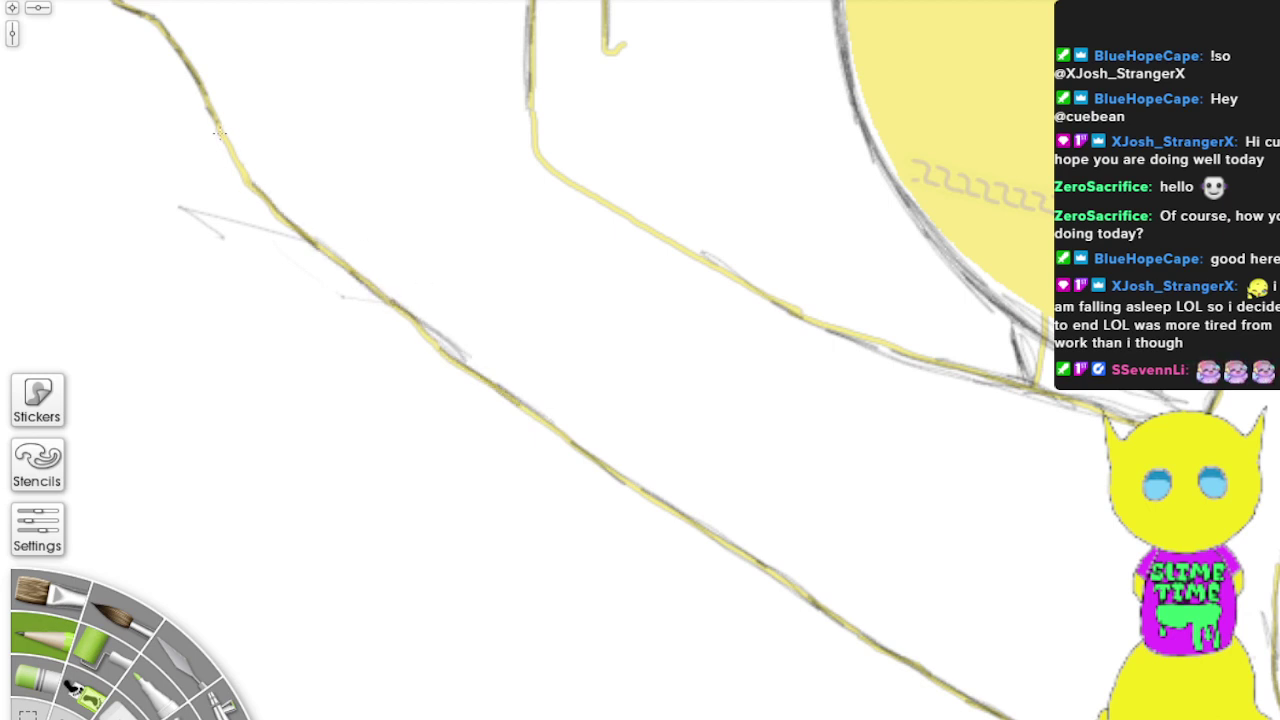
{"action": "scroll", "coordinate": [232, 137], "scroll_direction": "down", "scroll_amount": 1}
{"action": "left_click_drag", "start_coordinate": [232, 138], "coordinate": [320, 110]}
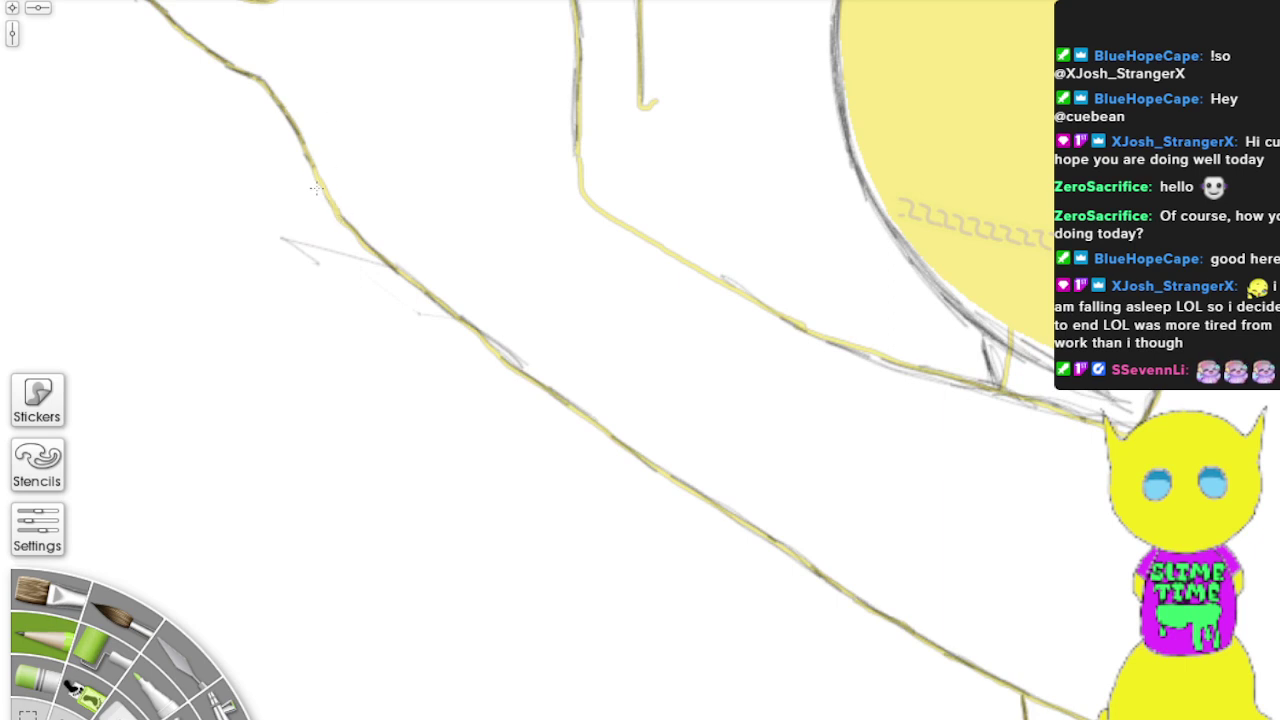
{"action": "mouse_move", "coordinate": [316, 188]}
{"action": "left_mouse_down"}
{"action": "mouse_move", "coordinate": [340, 222]}
{"action": "mouse_move", "coordinate": [305, 170]}
{"action": "mouse_move", "coordinate": [322, 187]}
{"action": "mouse_move", "coordinate": [301, 143]}
{"action": "mouse_move", "coordinate": [326, 185]}
{"action": "mouse_move", "coordinate": [294, 121]}
{"action": "mouse_move", "coordinate": [398, 305]}
{"action": "mouse_move", "coordinate": [380, 265]}
{"action": "mouse_move", "coordinate": [723, 510]}
{"action": "mouse_move", "coordinate": [556, 400]}
{"action": "left_mouse_up"}
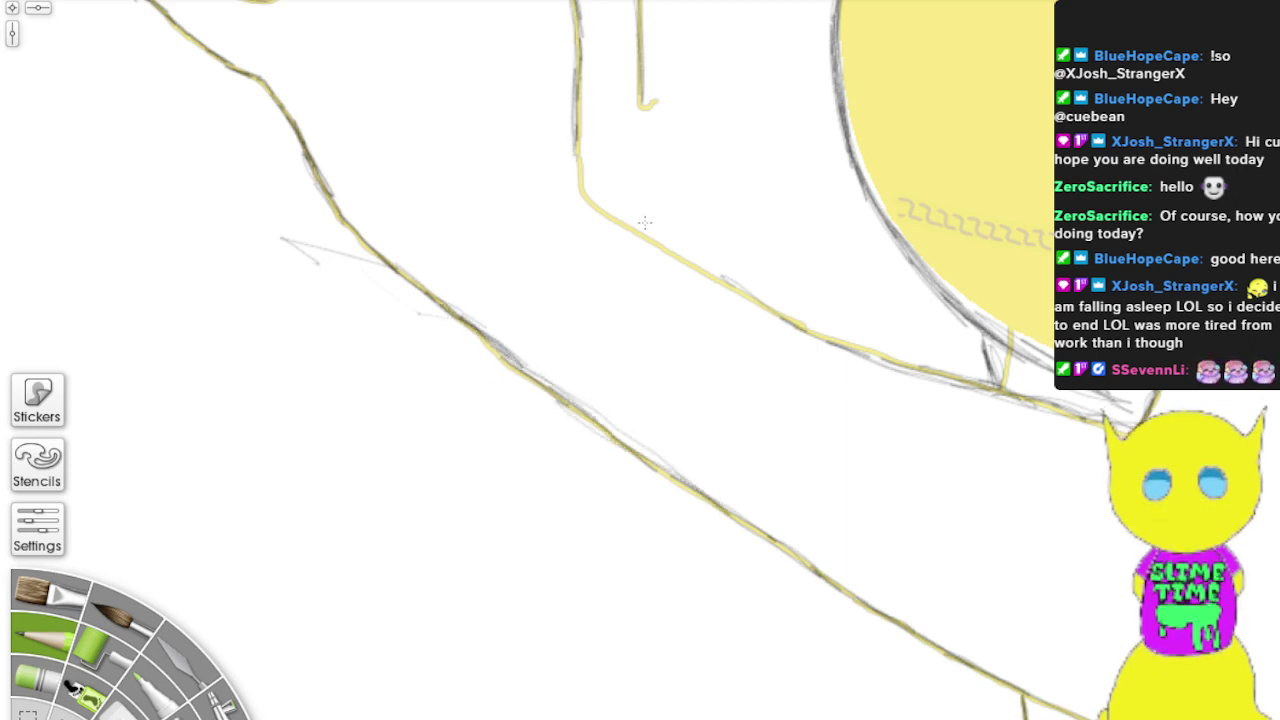
Step: Trace the forearm's upper edge from the wrist toward the bikini top and reinforce the cup's lower outline
{"action": "mouse_move", "coordinate": [588, 203]}
{"action": "left_mouse_down"}
{"action": "mouse_move", "coordinate": [801, 318]}
{"action": "mouse_move", "coordinate": [605, 206]}
{"action": "mouse_move", "coordinate": [609, 217]}
{"action": "mouse_move", "coordinate": [579, 146]}
{"action": "mouse_move", "coordinate": [581, 21]}
{"action": "mouse_move", "coordinate": [578, 148]}
{"action": "mouse_move", "coordinate": [597, 205]}
{"action": "mouse_move", "coordinate": [793, 320]}
{"action": "mouse_move", "coordinate": [878, 352]}
{"action": "left_mouse_up"}
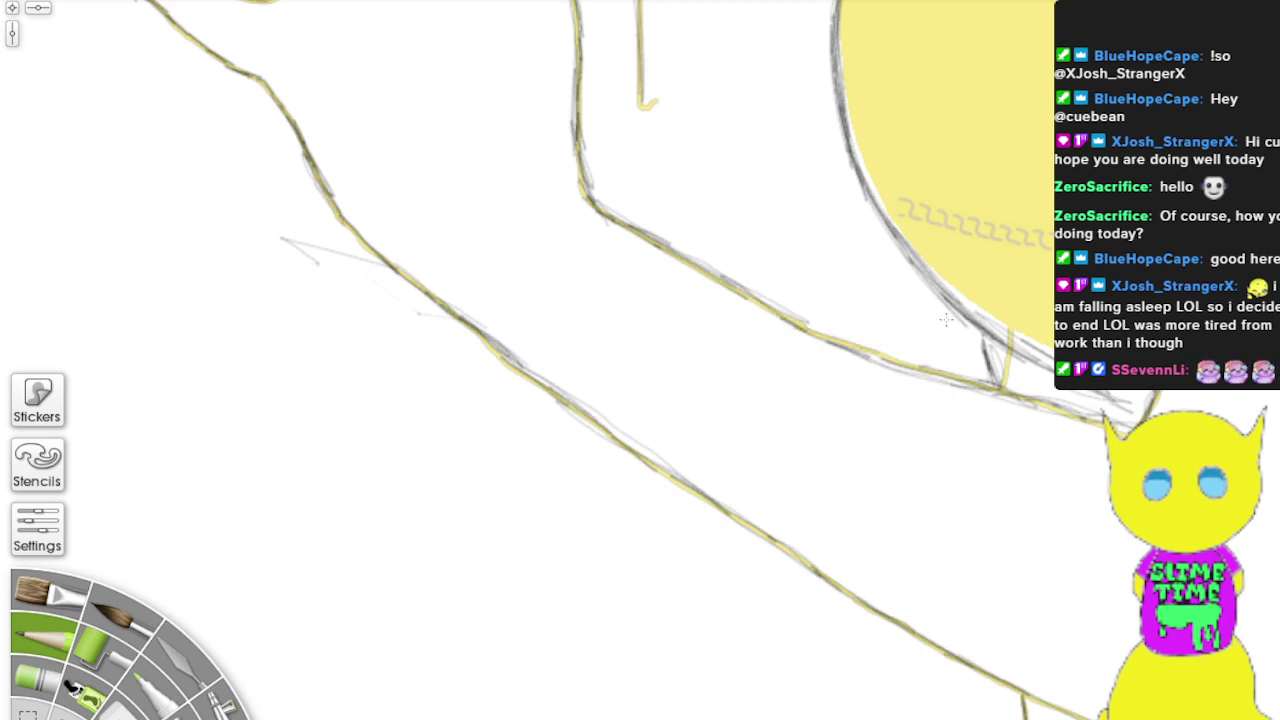
{"action": "mouse_move", "coordinate": [1141, 401]}
{"action": "left_mouse_down"}
{"action": "mouse_move", "coordinate": [1100, 394]}
{"action": "mouse_move", "coordinate": [1145, 410]}
{"action": "mouse_move", "coordinate": [1136, 416]}
{"action": "mouse_move", "coordinate": [984, 325]}
{"action": "mouse_move", "coordinate": [998, 372]}
{"action": "mouse_move", "coordinate": [979, 338]}
{"action": "left_mouse_up"}
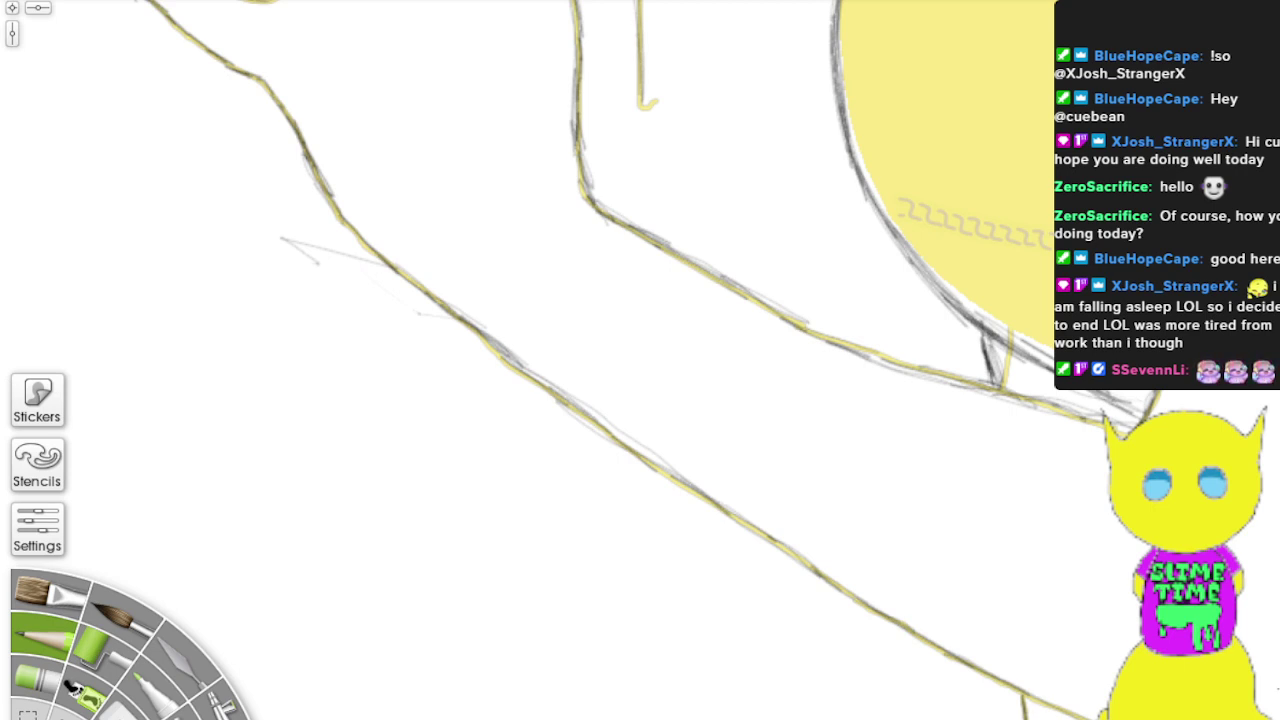
Step: Examine the second figure's chest harness and chains, and the first figure's hips and bikini bottom
{"action": "scroll", "coordinate": [980, 340], "scroll_direction": "down", "scroll_amount": 10}
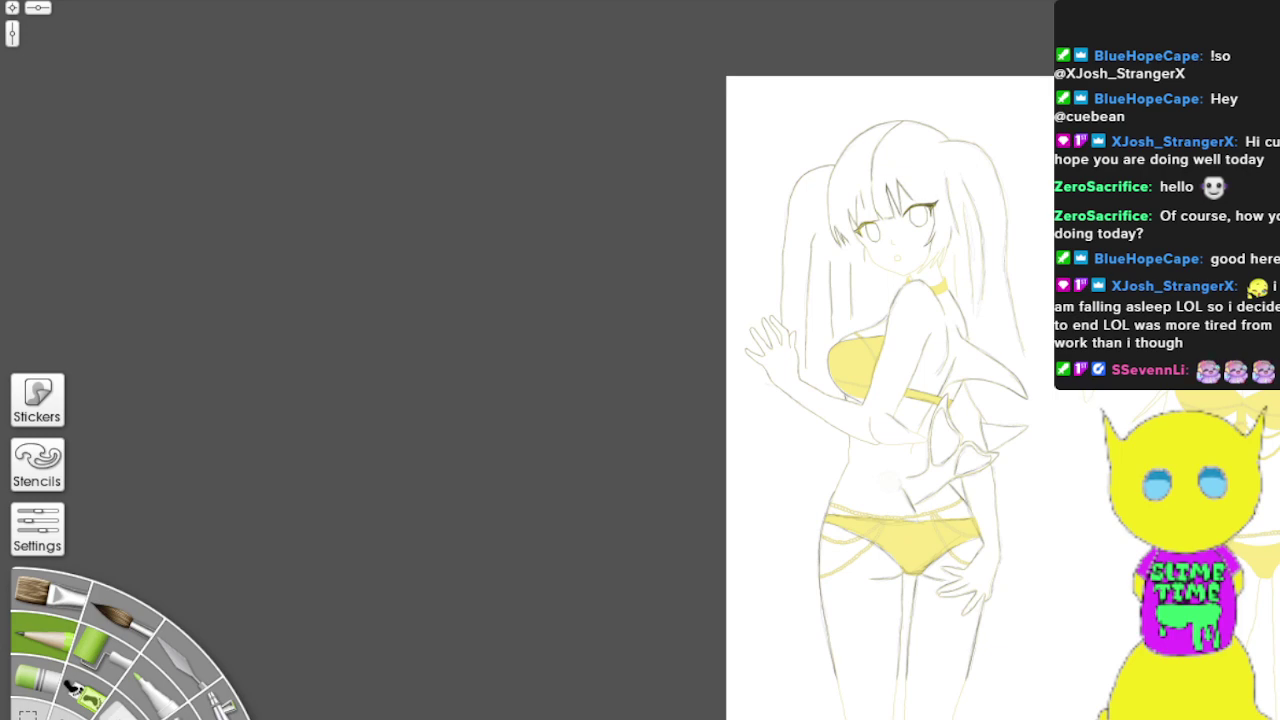
{"action": "left_click_drag", "start_coordinate": [1041, 457], "coordinate": [527, 455]}
{"action": "scroll", "coordinate": [527, 455], "scroll_direction": "up", "scroll_amount": 5}
{"action": "scroll", "coordinate": [527, 455], "scroll_direction": "up", "scroll_amount": 1}
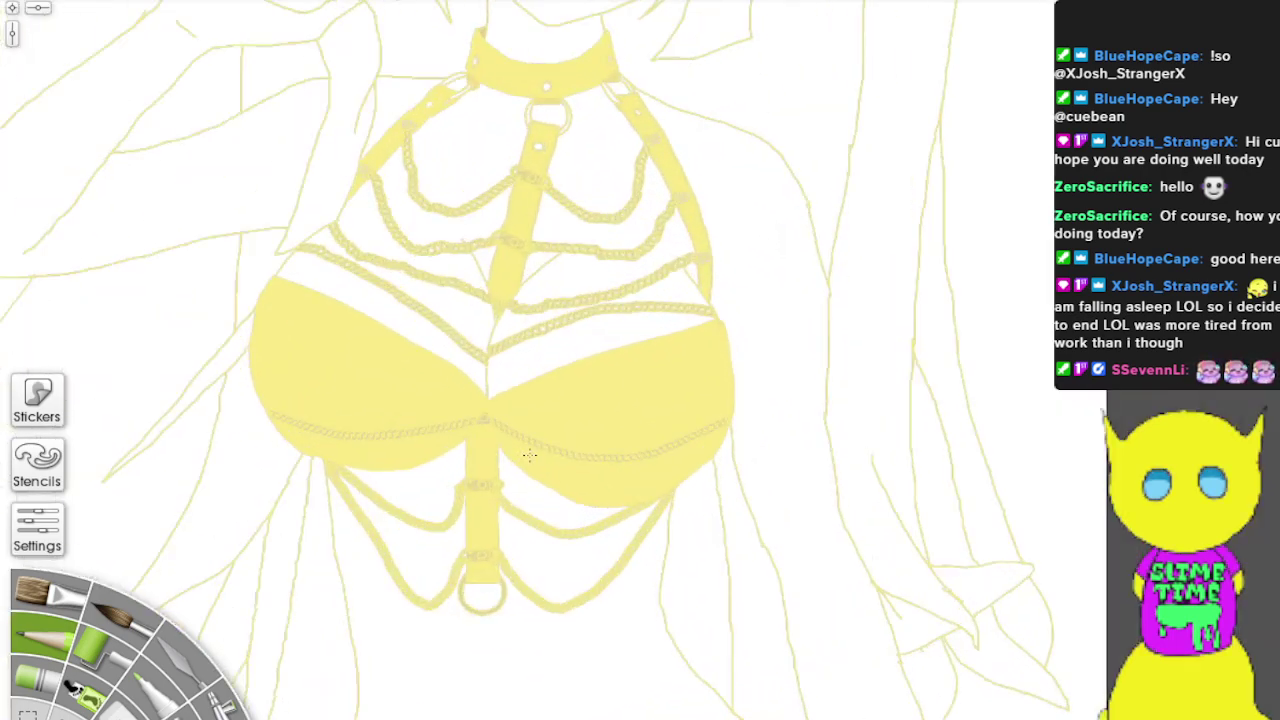
{"action": "scroll", "coordinate": [528, 456], "scroll_direction": "down", "scroll_amount": 2}
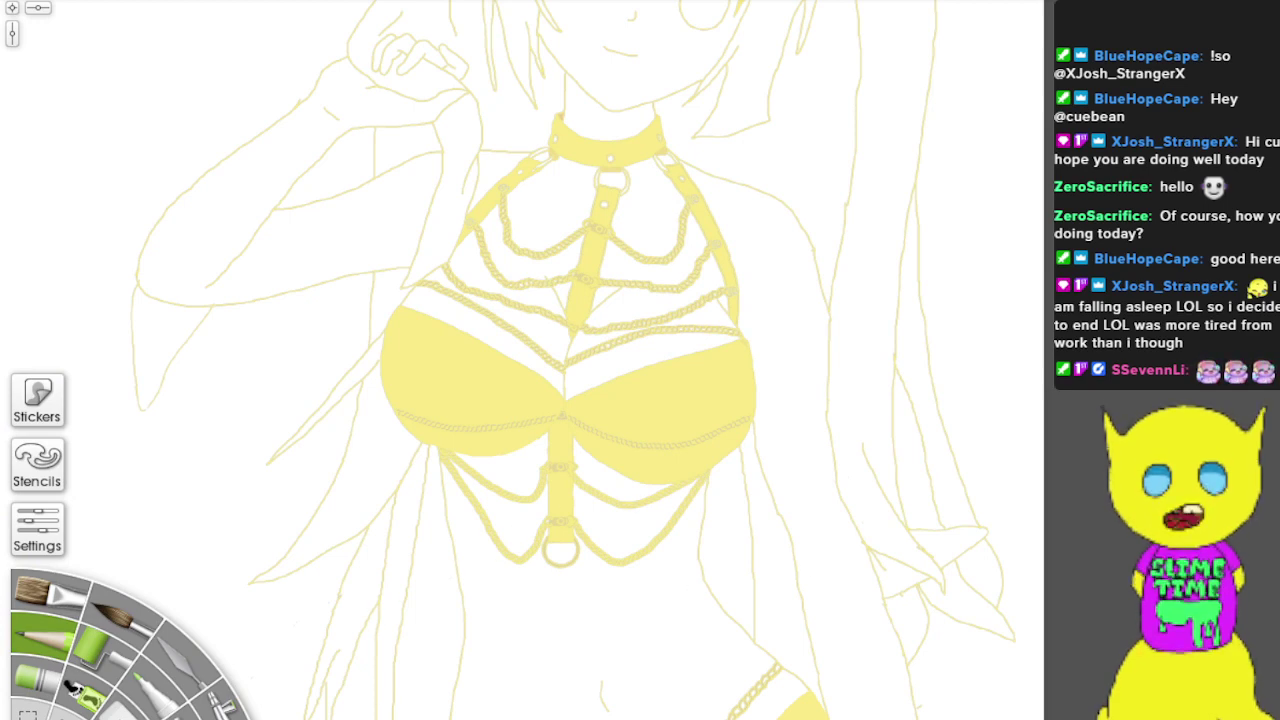
{"action": "scroll", "coordinate": [397, 707], "scroll_direction": "up", "scroll_amount": 2}
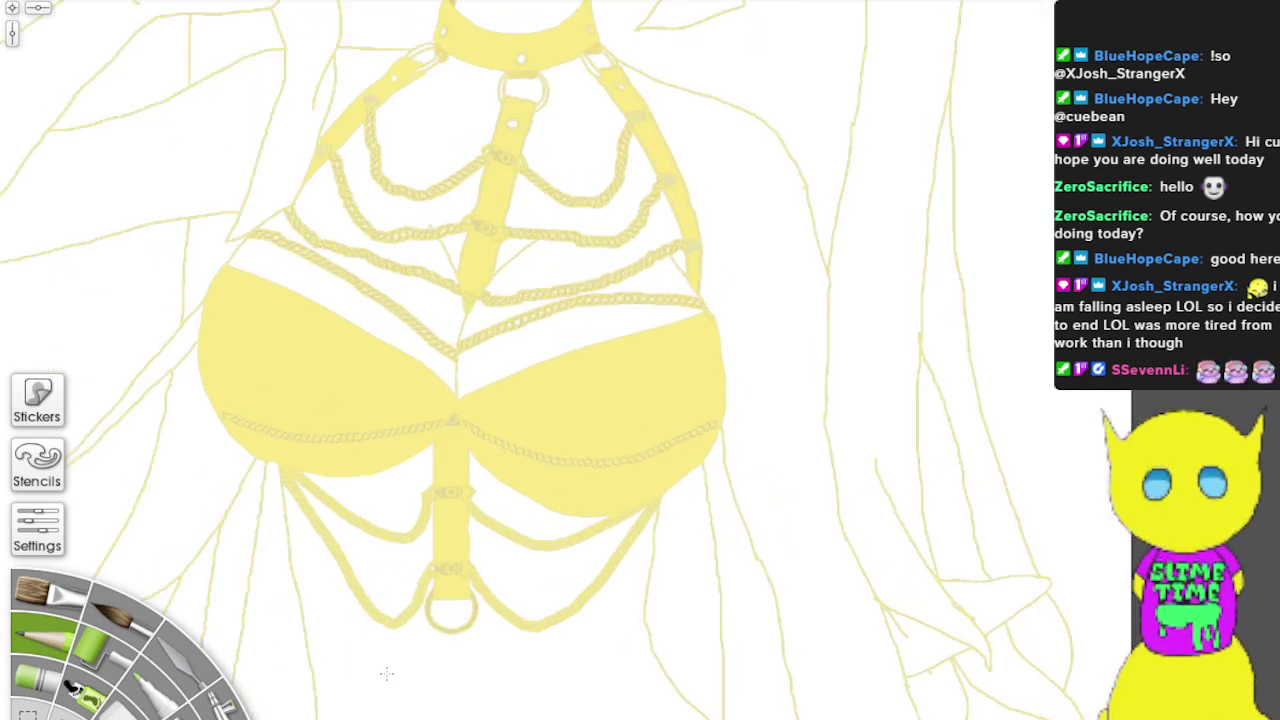
{"action": "scroll", "coordinate": [386, 673], "scroll_direction": "down", "scroll_amount": 5}
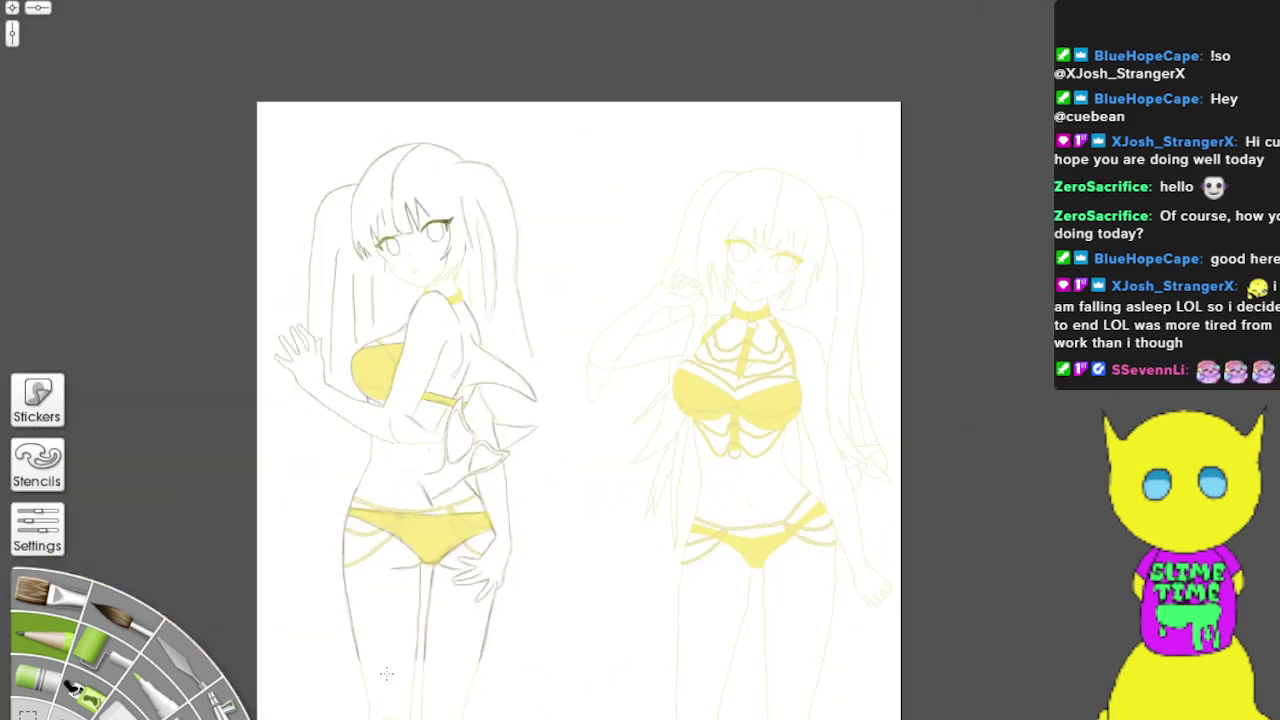
{"action": "left_click_drag", "start_coordinate": [320, 632], "coordinate": [681, 523]}
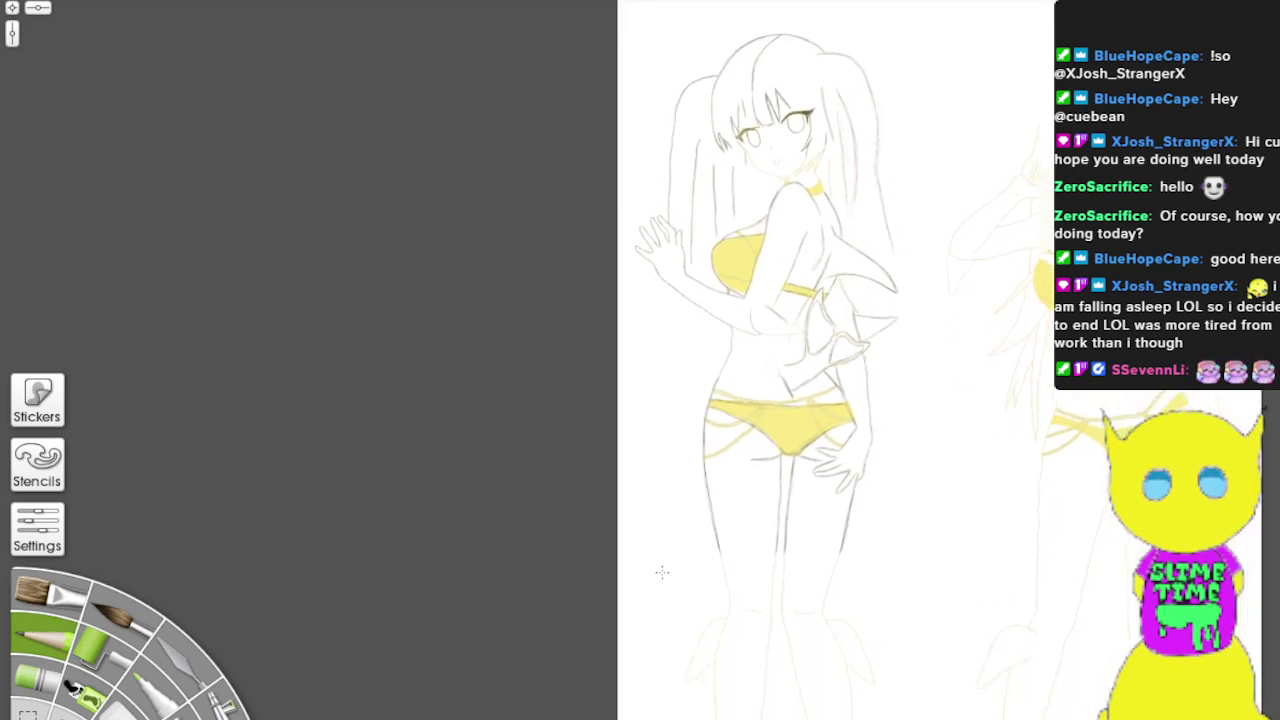
{"action": "scroll", "coordinate": [650, 605], "scroll_direction": "up", "scroll_amount": 4}
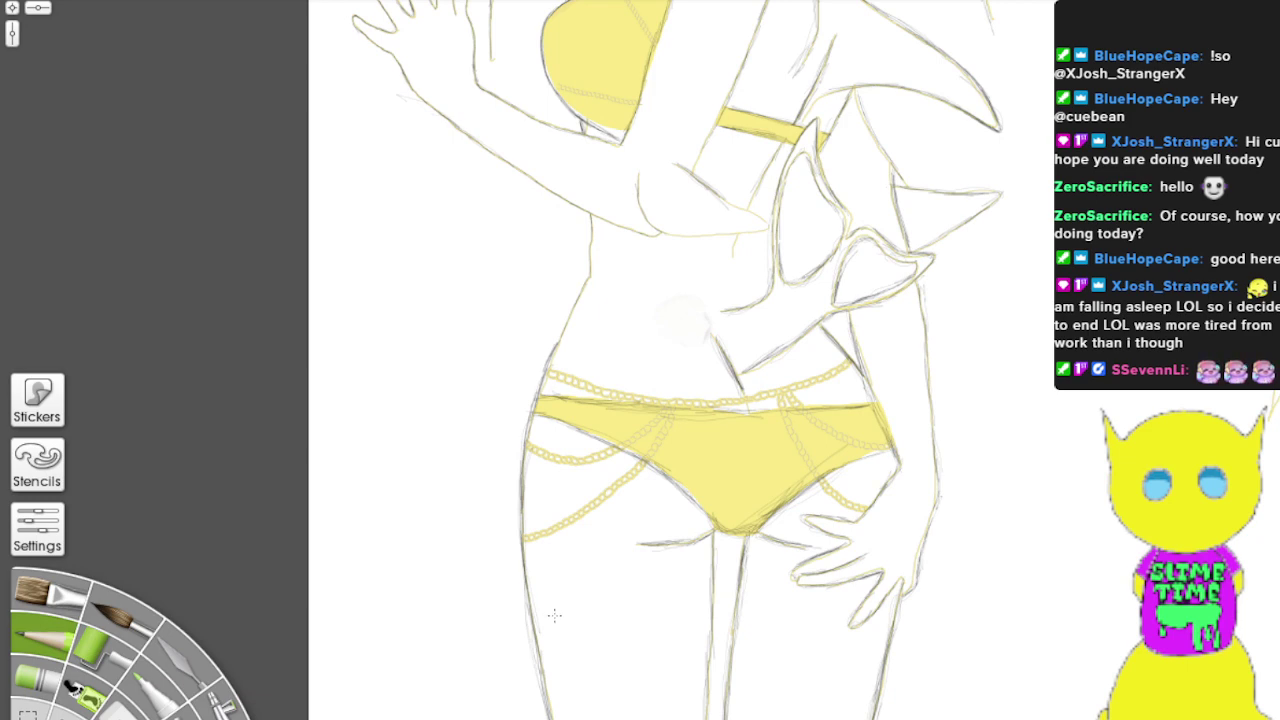
{"action": "scroll", "coordinate": [553, 618], "scroll_direction": "up", "scroll_amount": 4}
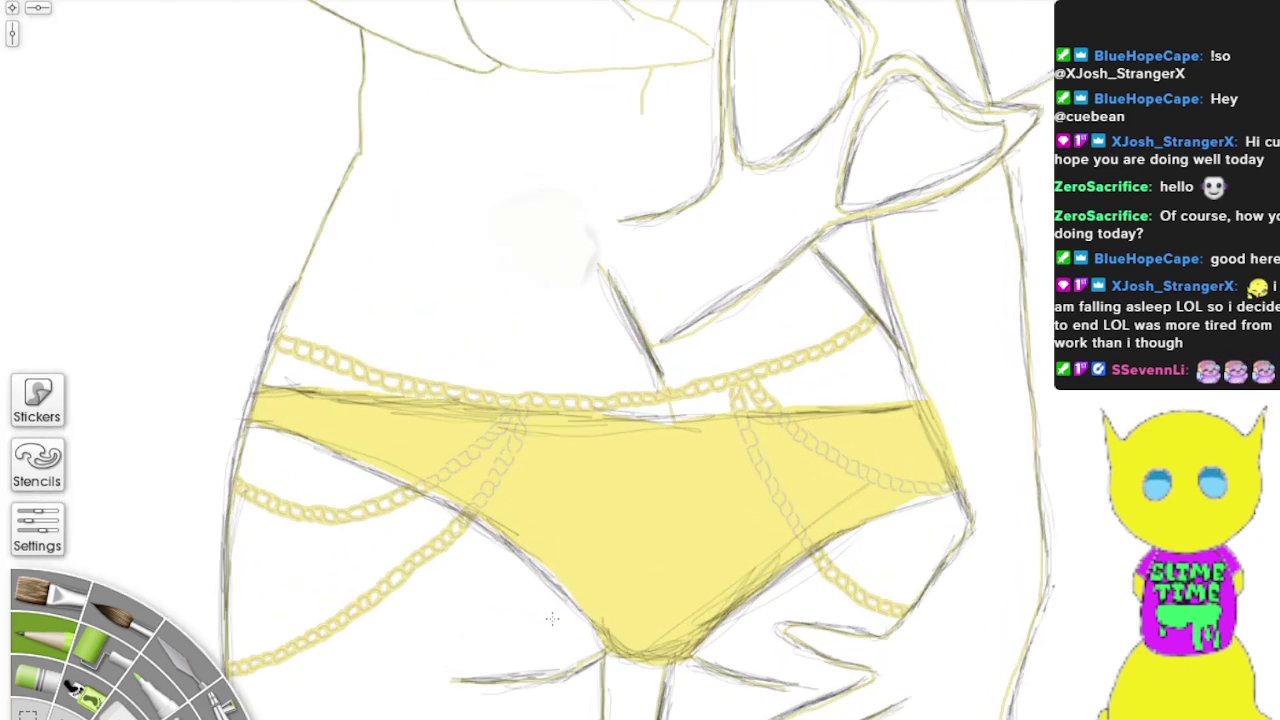
{"action": "scroll", "coordinate": [284, 518], "scroll_direction": "up", "scroll_amount": 4}
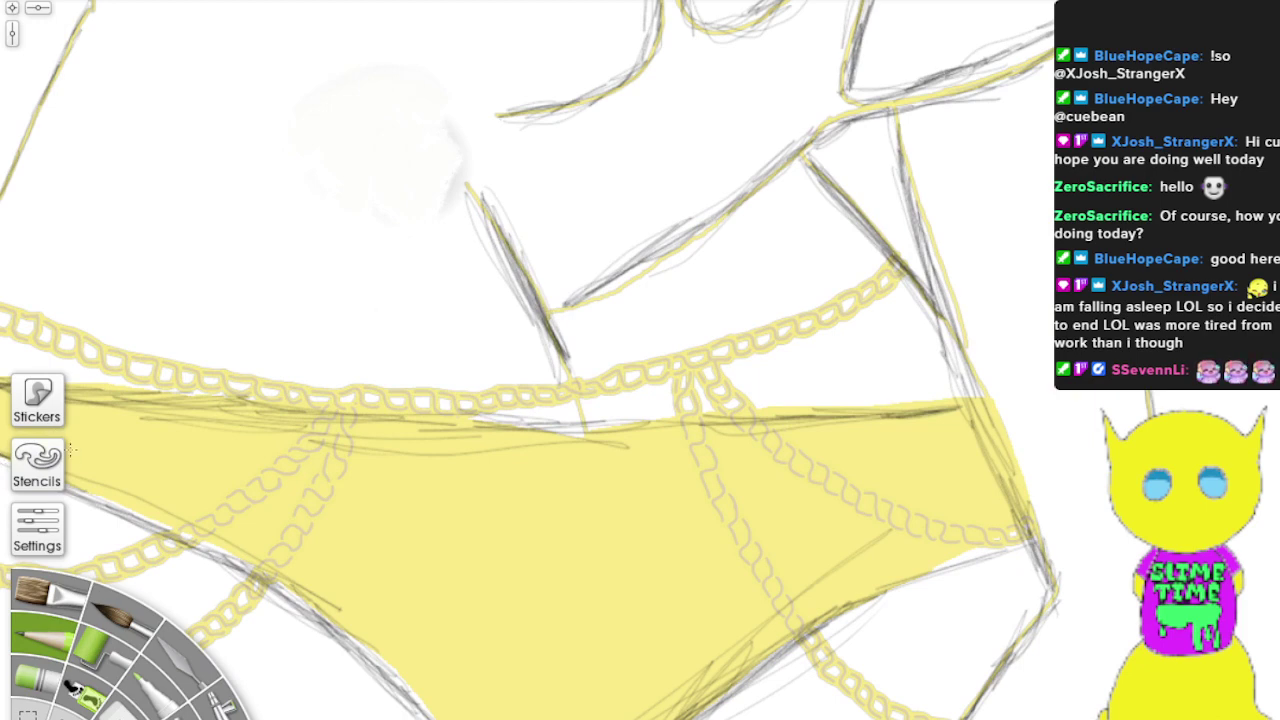
{"action": "scroll", "coordinate": [81, 460], "scroll_direction": "down", "scroll_amount": 6}
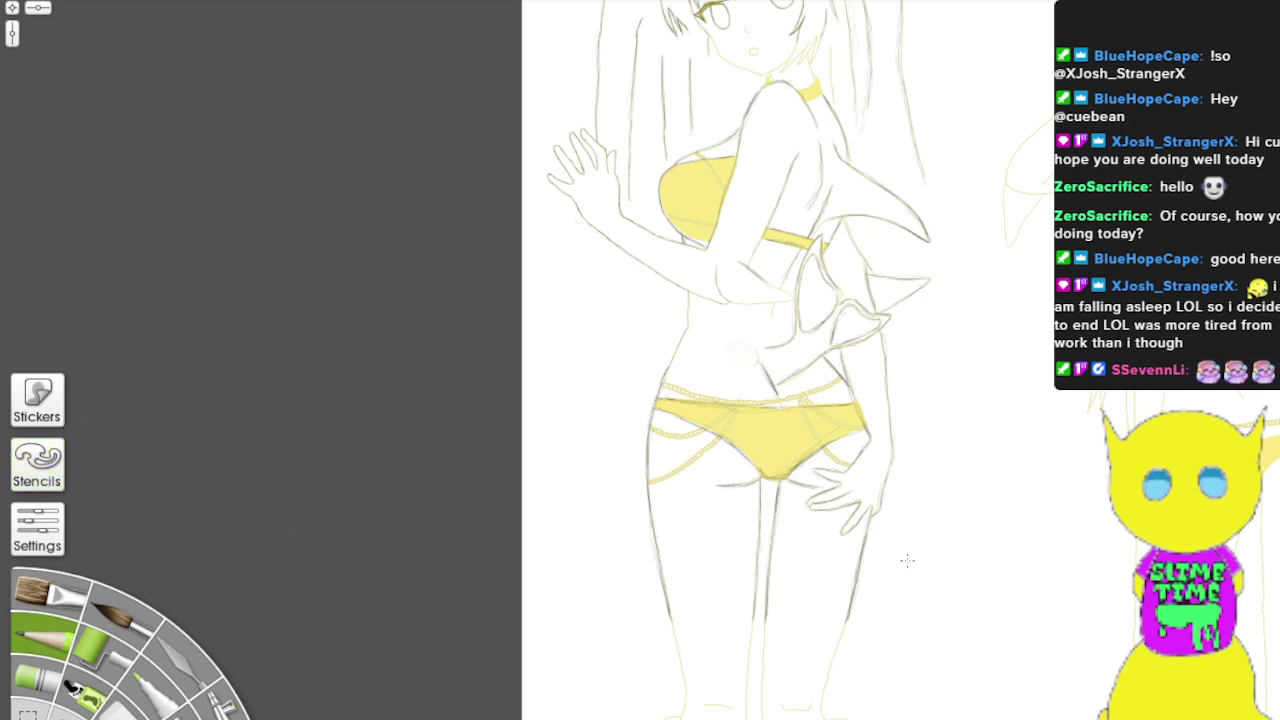
Step: Trace both legs' inner edges and the right-hand leg's outer edge in pencil around the knees and upper calves
{"action": "left_click_drag", "start_coordinate": [910, 565], "coordinate": [923, 210]}
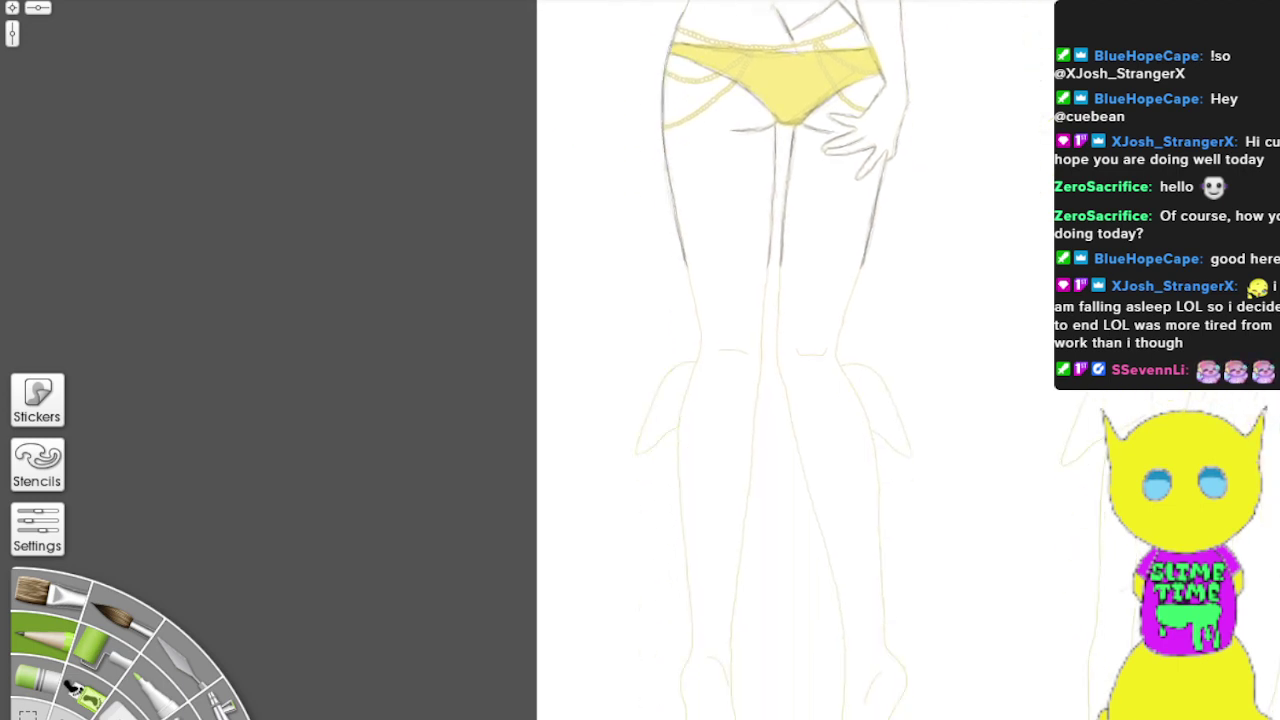
{"action": "scroll", "coordinate": [921, 211], "scroll_direction": "up", "scroll_amount": 5}
{"action": "scroll", "coordinate": [910, 224], "scroll_direction": "up", "scroll_amount": 2}
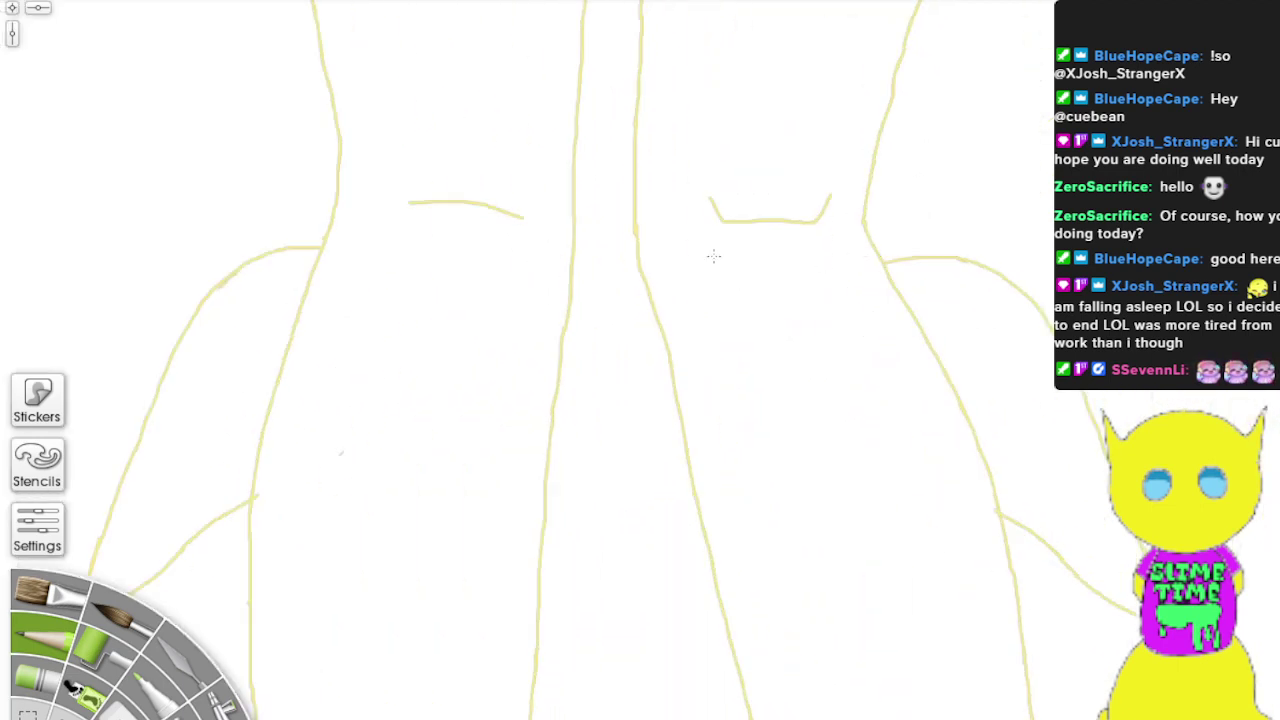
{"action": "scroll", "coordinate": [725, 222], "scroll_direction": "up", "scroll_amount": 4}
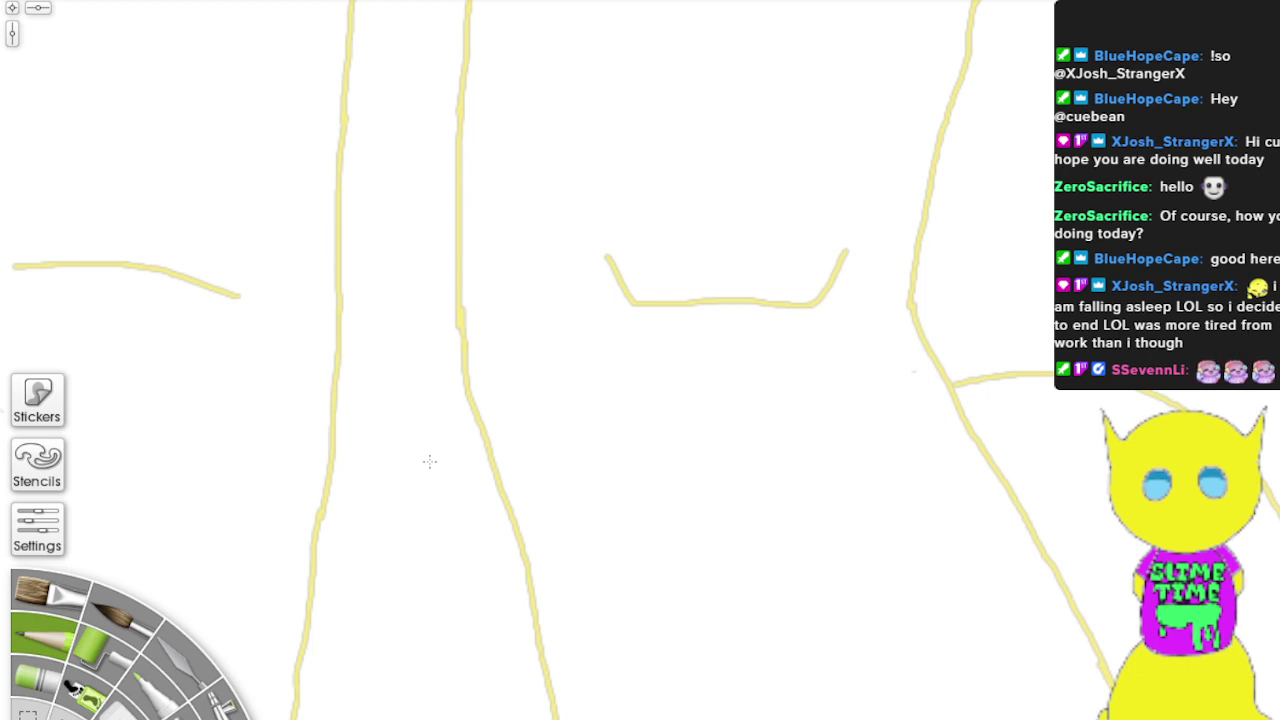
{"action": "mouse_move", "coordinate": [545, 701]}
{"action": "left_mouse_down"}
{"action": "mouse_move", "coordinate": [540, 645]}
{"action": "mouse_move", "coordinate": [546, 686]}
{"action": "left_mouse_up"}
{"action": "mouse_move", "coordinate": [531, 605]}
{"action": "left_mouse_down"}
{"action": "mouse_move", "coordinate": [457, 345]}
{"action": "mouse_move", "coordinate": [479, 410]}
{"action": "mouse_move", "coordinate": [458, 280]}
{"action": "mouse_move", "coordinate": [463, 173]}
{"action": "mouse_move", "coordinate": [457, 320]}
{"action": "mouse_move", "coordinate": [465, 2]}
{"action": "left_mouse_up"}
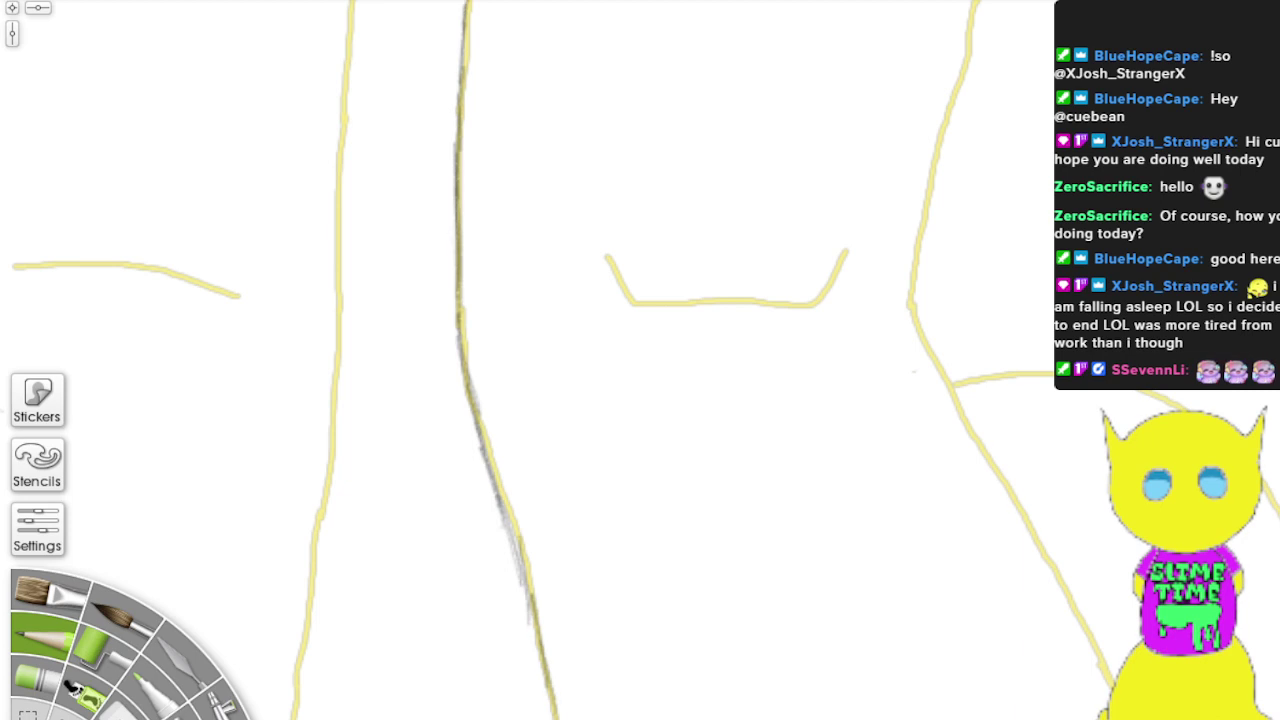
{"action": "mouse_move", "coordinate": [980, 13]}
{"action": "left_mouse_down"}
{"action": "mouse_move", "coordinate": [914, 265]}
{"action": "mouse_move", "coordinate": [966, 28]}
{"action": "mouse_move", "coordinate": [913, 250]}
{"action": "mouse_move", "coordinate": [912, 303]}
{"action": "mouse_move", "coordinate": [939, 292]}
{"action": "mouse_move", "coordinate": [941, 352]}
{"action": "mouse_move", "coordinate": [914, 316]}
{"action": "mouse_move", "coordinate": [970, 427]}
{"action": "mouse_move", "coordinate": [950, 340]}
{"action": "mouse_move", "coordinate": [966, 417]}
{"action": "mouse_move", "coordinate": [986, 452]}
{"action": "mouse_move", "coordinate": [966, 404]}
{"action": "mouse_move", "coordinate": [1083, 627]}
{"action": "mouse_move", "coordinate": [1025, 512]}
{"action": "mouse_move", "coordinate": [1078, 617]}
{"action": "mouse_move", "coordinate": [1040, 543]}
{"action": "left_mouse_up"}
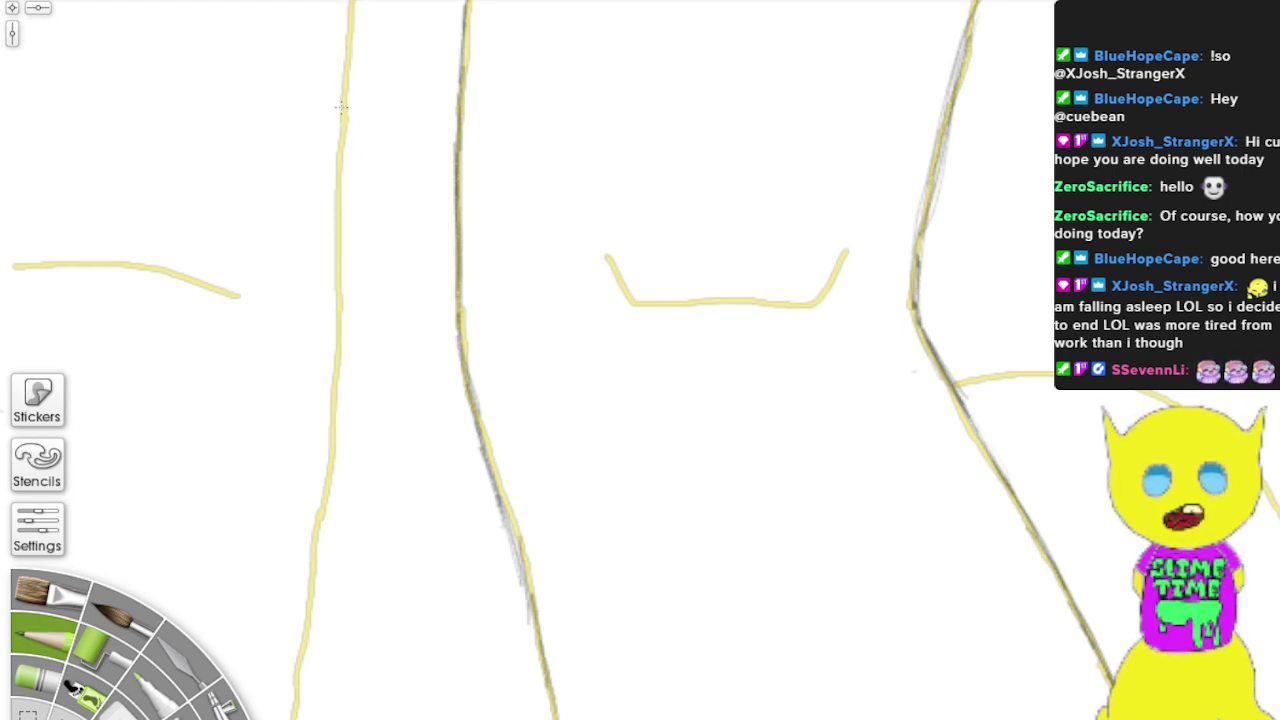
{"action": "mouse_move", "coordinate": [340, 108]}
{"action": "left_mouse_down"}
{"action": "mouse_move", "coordinate": [339, 330]}
{"action": "mouse_move", "coordinate": [312, 541]}
{"action": "mouse_move", "coordinate": [330, 461]}
{"action": "mouse_move", "coordinate": [354, 0]}
{"action": "left_mouse_up"}
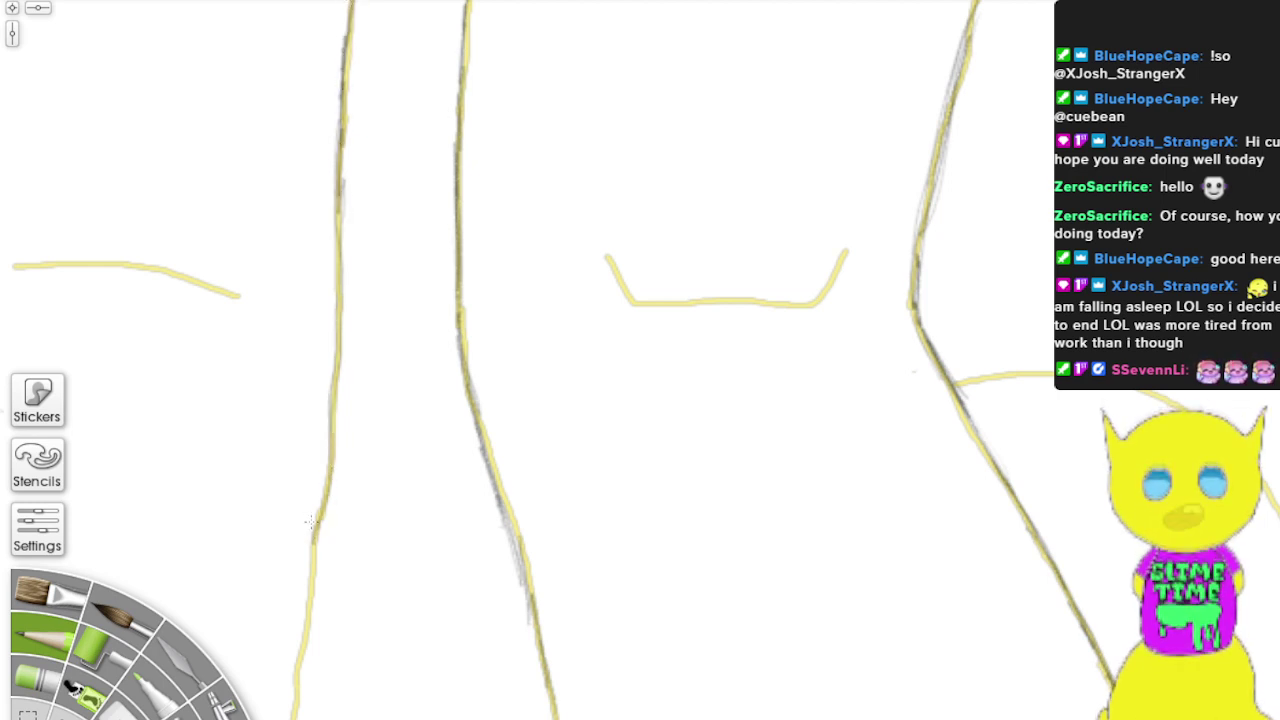
{"action": "left_click_drag", "start_coordinate": [310, 522], "coordinate": [302, 676]}
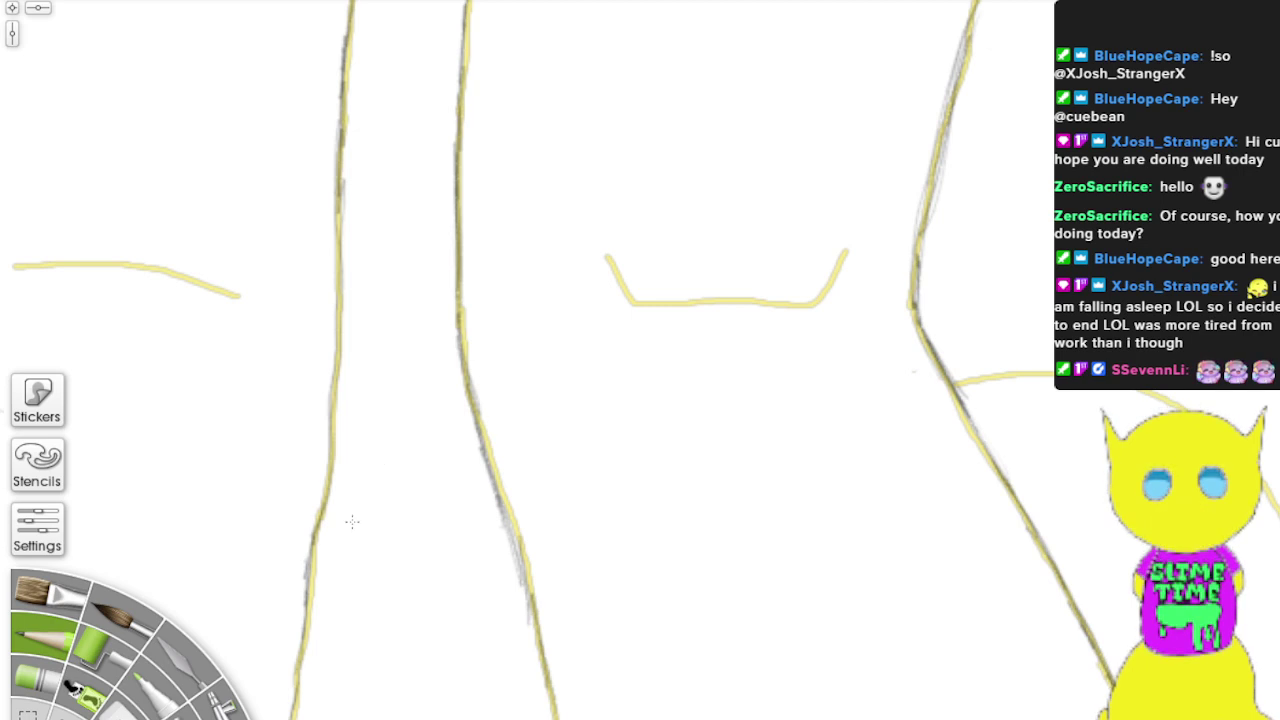
Step: Connect the pencil lines of both inner thighs and the right-hand outer thigh down to the knees with layered strokes
{"action": "scroll", "coordinate": [354, 518], "scroll_direction": "up", "scroll_amount": 3}
{"action": "scroll", "coordinate": [354, 514], "scroll_direction": "down", "scroll_amount": 6}
{"action": "scroll", "coordinate": [354, 514], "scroll_direction": "down", "scroll_amount": 1}
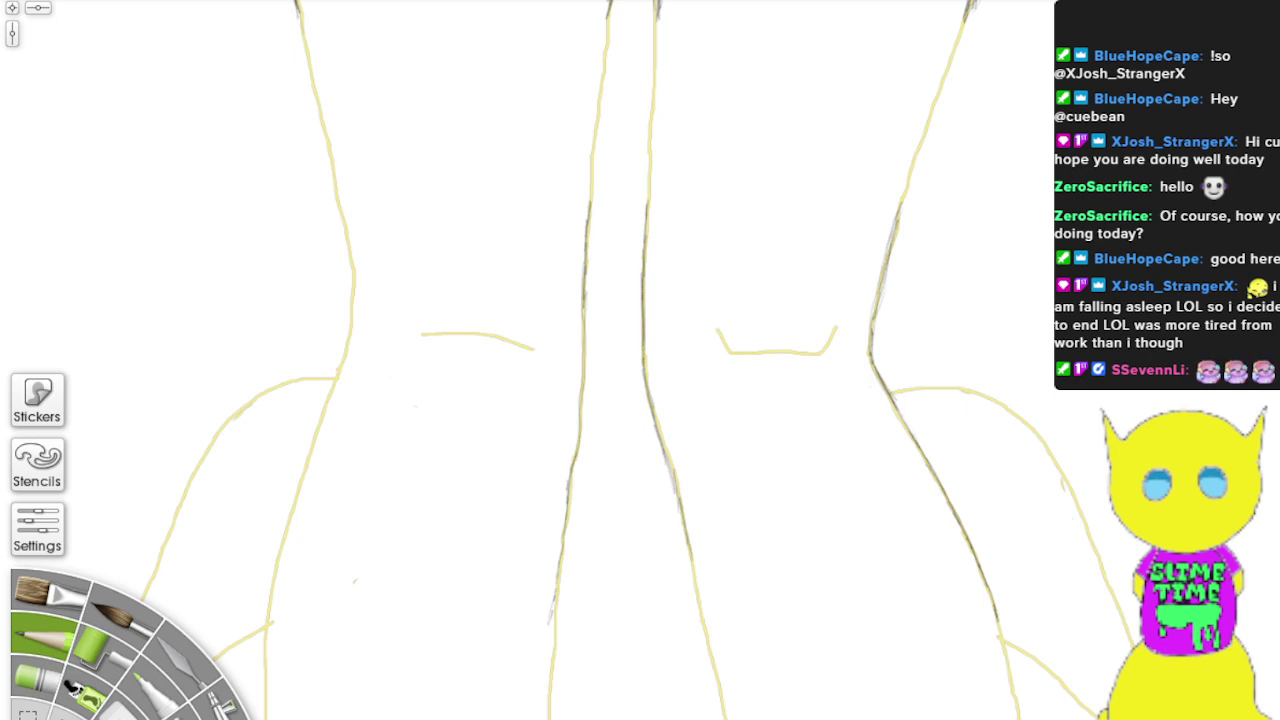
{"action": "left_click_drag", "start_coordinate": [600, 200], "coordinate": [660, 560]}
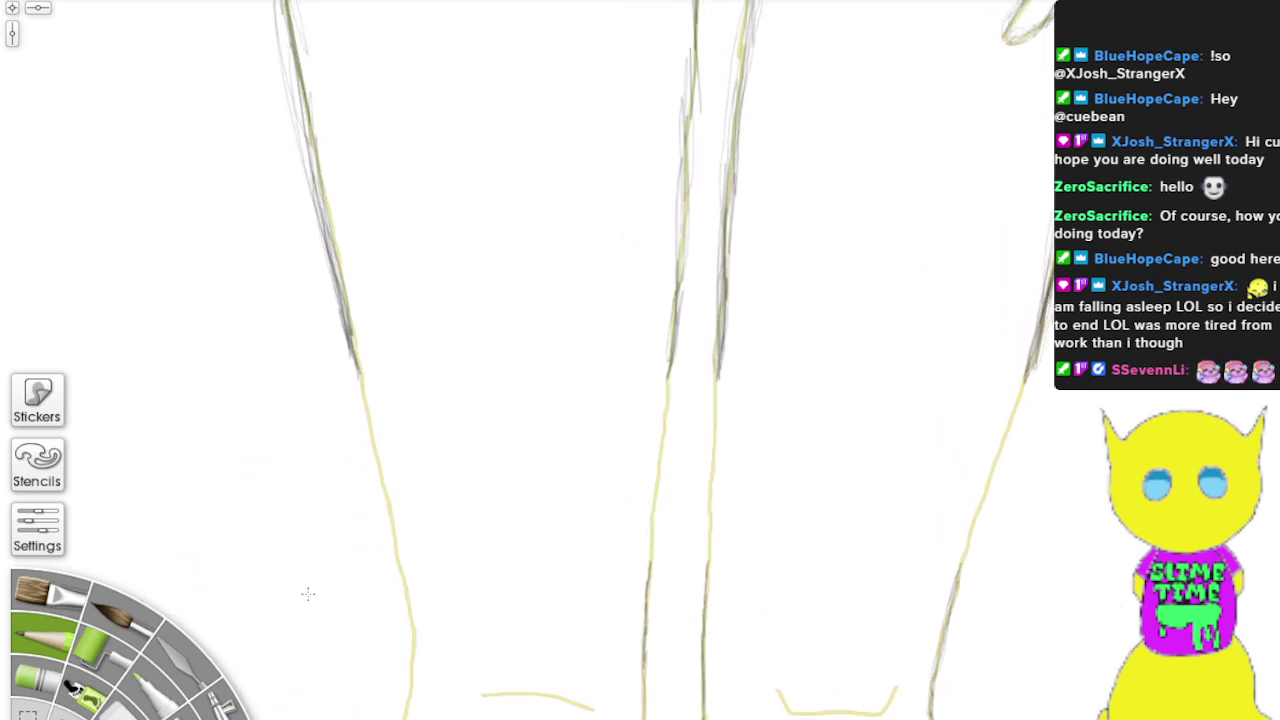
{"action": "mouse_move", "coordinate": [652, 505]}
{"action": "left_mouse_down"}
{"action": "mouse_move", "coordinate": [660, 430]}
{"action": "mouse_move", "coordinate": [658, 530]}
{"action": "mouse_move", "coordinate": [668, 380]}
{"action": "mouse_move", "coordinate": [663, 568]}
{"action": "left_mouse_up"}
{"action": "mouse_move", "coordinate": [716, 490]}
{"action": "left_mouse_down"}
{"action": "mouse_move", "coordinate": [720, 400]}
{"action": "mouse_move", "coordinate": [712, 540]}
{"action": "mouse_move", "coordinate": [716, 370]}
{"action": "mouse_move", "coordinate": [713, 573]}
{"action": "mouse_move", "coordinate": [710, 522]}
{"action": "left_mouse_up"}
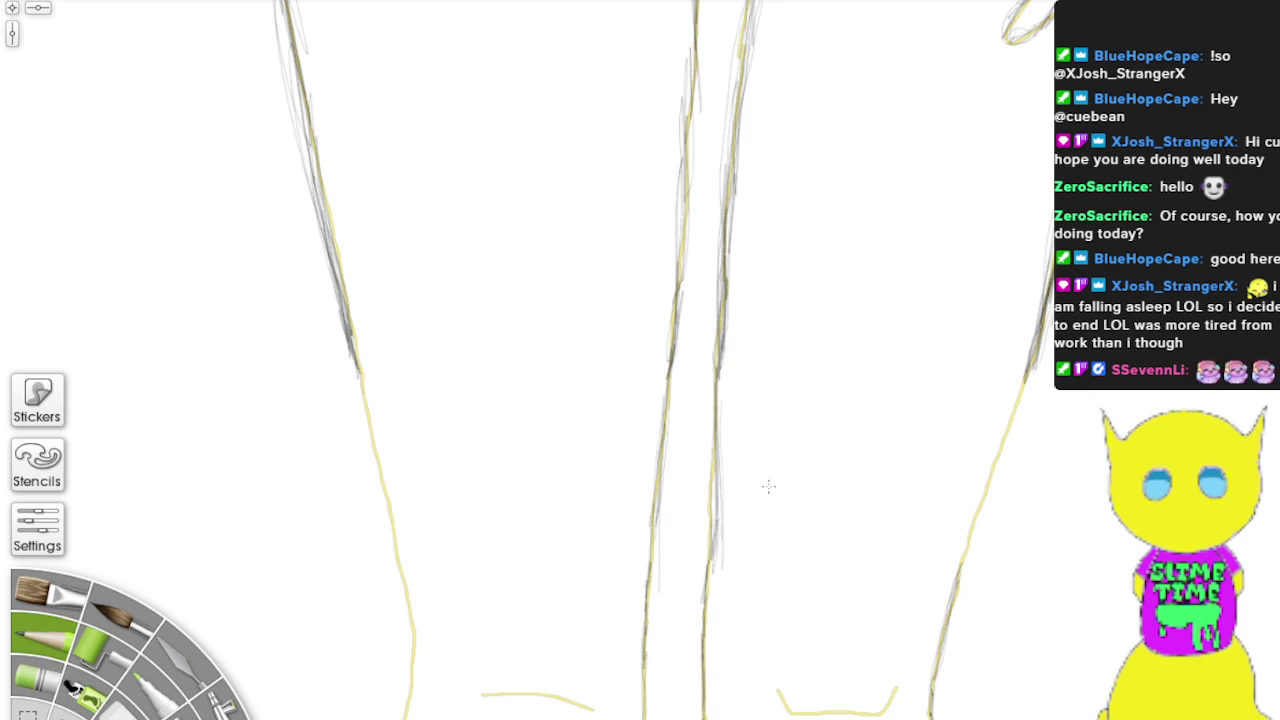
{"action": "mouse_move", "coordinate": [1023, 383]}
{"action": "left_mouse_down"}
{"action": "mouse_move", "coordinate": [957, 581]}
{"action": "mouse_move", "coordinate": [1033, 358]}
{"action": "mouse_move", "coordinate": [957, 585]}
{"action": "mouse_move", "coordinate": [1040, 346]}
{"action": "mouse_move", "coordinate": [960, 610]}
{"action": "mouse_move", "coordinate": [1022, 410]}
{"action": "mouse_move", "coordinate": [1031, 469]}
{"action": "left_mouse_up"}
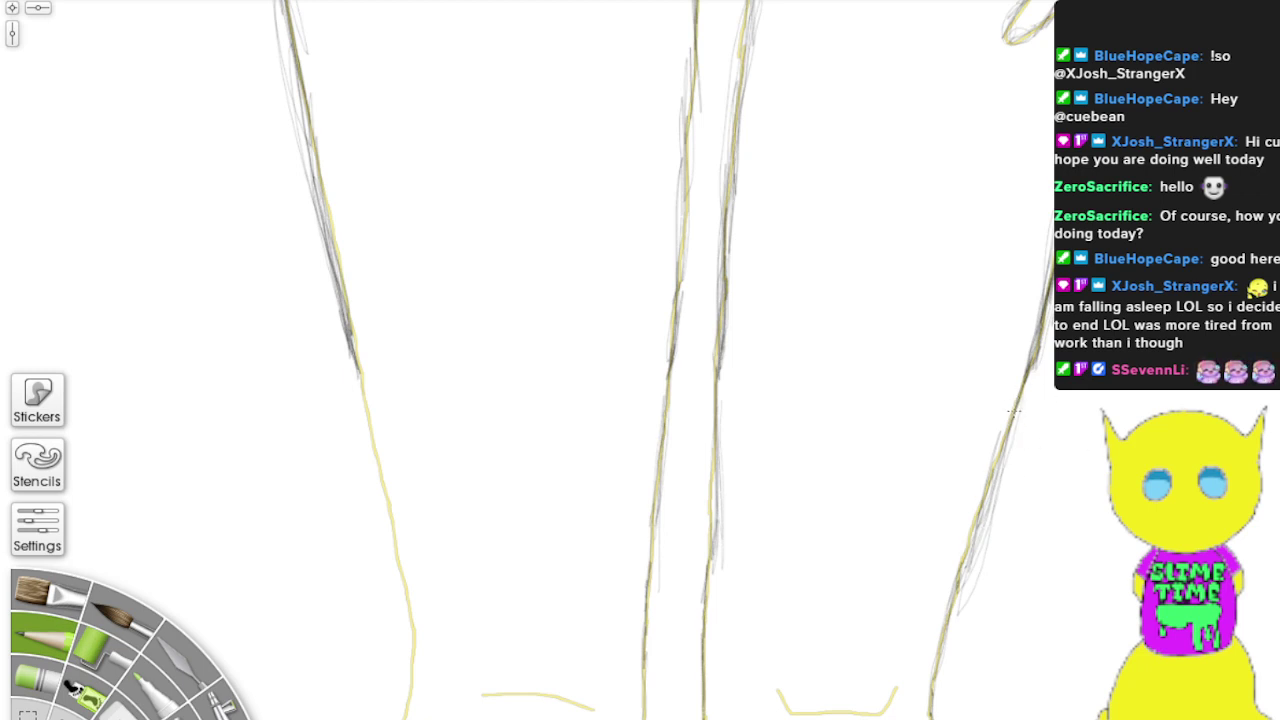
{"action": "mouse_move", "coordinate": [996, 469]}
{"action": "left_mouse_down"}
{"action": "mouse_move", "coordinate": [946, 611]}
{"action": "mouse_move", "coordinate": [980, 485]}
{"action": "mouse_move", "coordinate": [1039, 353]}
{"action": "left_mouse_up"}
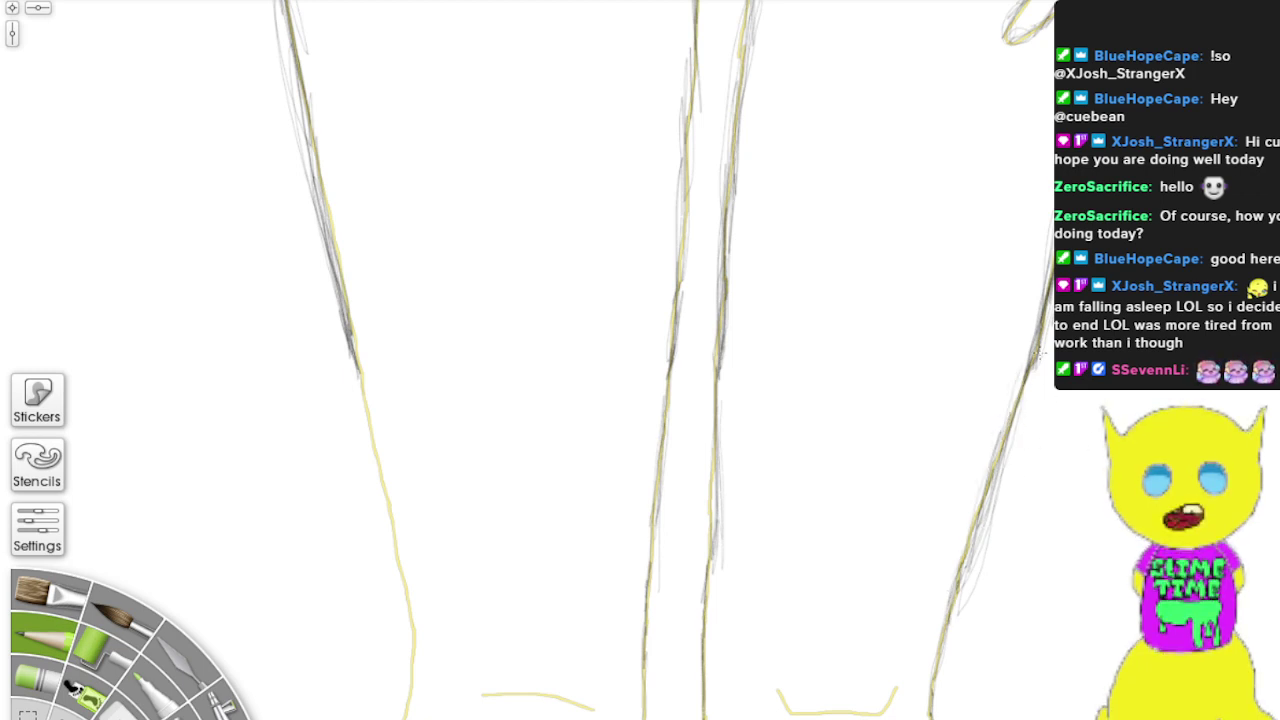
Step: Trace the left-hand leg's outer edge from mid-thigh to the knee and sketch both knee crease marks
{"action": "mouse_move", "coordinate": [363, 421]}
{"action": "left_mouse_down"}
{"action": "mouse_move", "coordinate": [355, 370]}
{"action": "mouse_move", "coordinate": [409, 621]}
{"action": "mouse_move", "coordinate": [351, 346]}
{"action": "left_mouse_up"}
{"action": "mouse_move", "coordinate": [405, 575]}
{"action": "left_mouse_down"}
{"action": "mouse_move", "coordinate": [411, 650]}
{"action": "mouse_move", "coordinate": [397, 714]}
{"action": "left_mouse_up"}
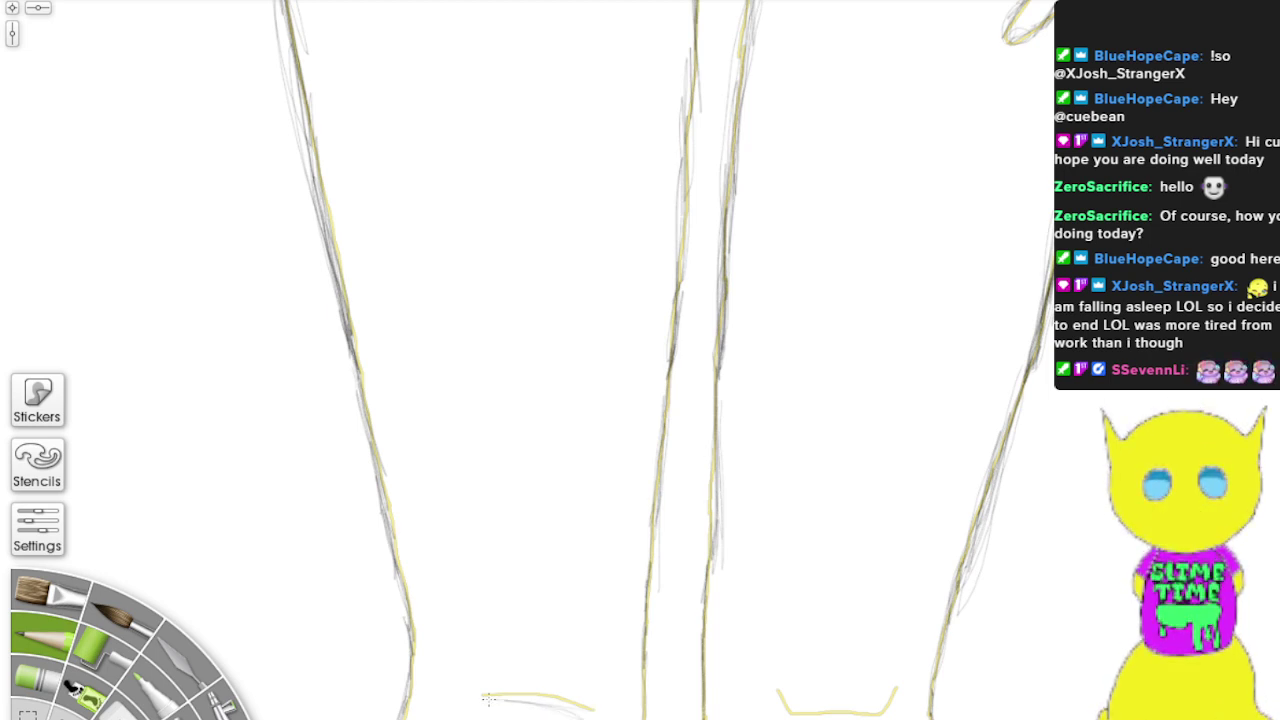
{"action": "mouse_move", "coordinate": [585, 712]}
{"action": "left_mouse_down"}
{"action": "mouse_move", "coordinate": [547, 701]}
{"action": "mouse_move", "coordinate": [600, 712]}
{"action": "left_mouse_up"}
{"action": "mouse_move", "coordinate": [823, 716]}
{"action": "left_mouse_down"}
{"action": "mouse_move", "coordinate": [870, 718]}
{"action": "mouse_move", "coordinate": [781, 706]}
{"action": "left_mouse_up"}
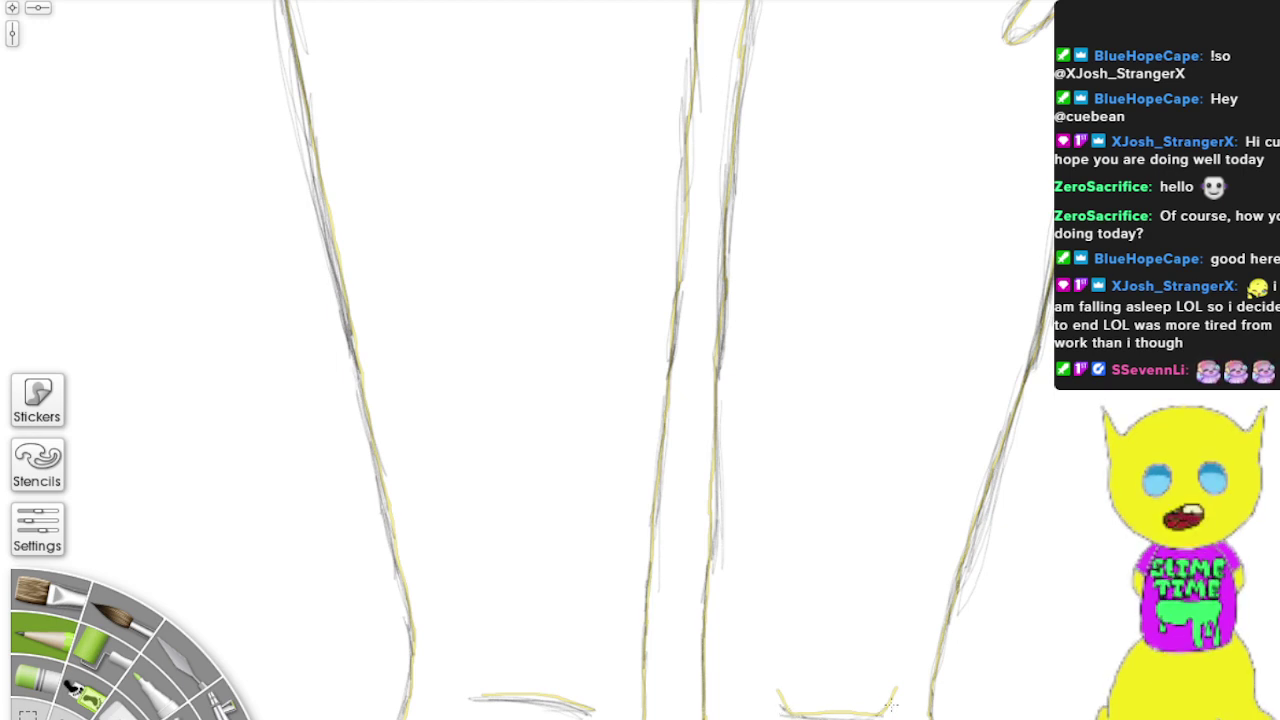
{"action": "mouse_move", "coordinate": [893, 698]}
{"action": "left_mouse_down"}
{"action": "mouse_move", "coordinate": [803, 713]}
{"action": "mouse_move", "coordinate": [857, 714]}
{"action": "mouse_move", "coordinate": [778, 708]}
{"action": "left_mouse_up"}
Step: Trace the fin on the right-hand calf, covering its upper curve, tip and lower edge, and reinforce the outline with layered strokes
{"action": "left_click_drag", "start_coordinate": [1080, 617], "coordinate": [788, 39]}
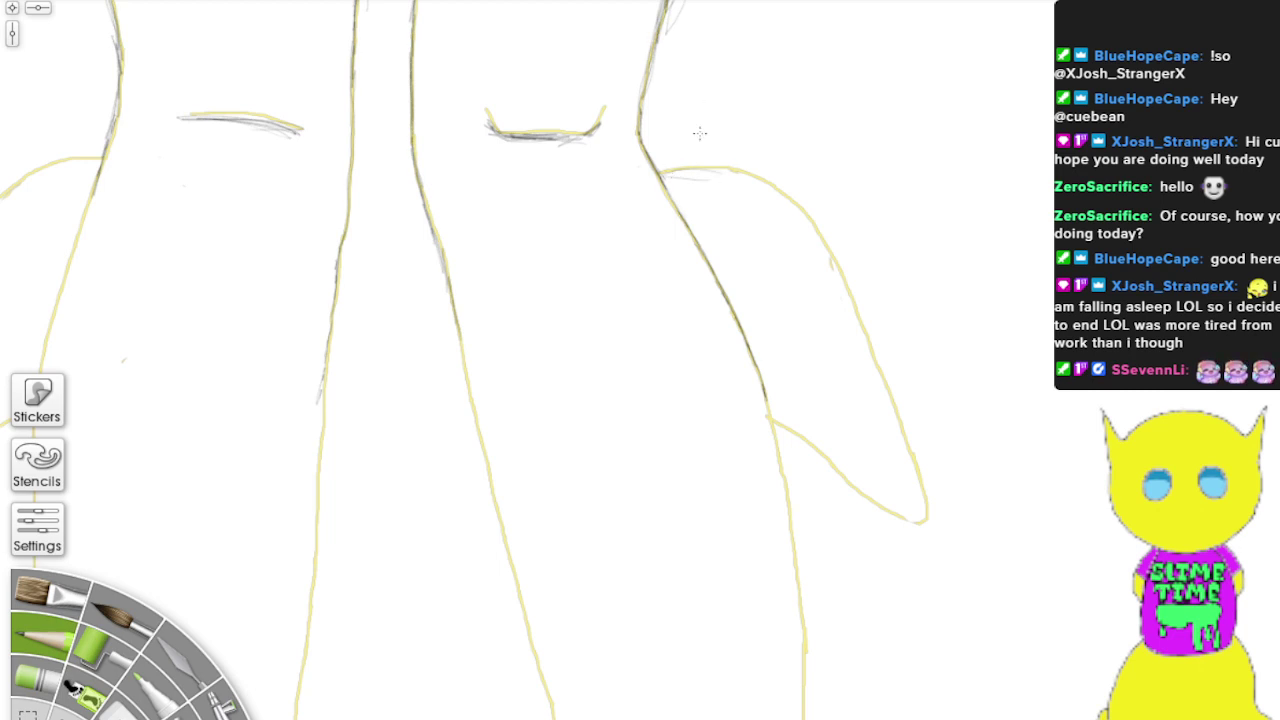
{"action": "mouse_move", "coordinate": [664, 174]}
{"action": "left_mouse_down"}
{"action": "mouse_move", "coordinate": [746, 175]}
{"action": "mouse_move", "coordinate": [672, 165]}
{"action": "mouse_move", "coordinate": [662, 172]}
{"action": "mouse_move", "coordinate": [743, 178]}
{"action": "mouse_move", "coordinate": [660, 176]}
{"action": "mouse_move", "coordinate": [768, 188]}
{"action": "mouse_move", "coordinate": [724, 173]}
{"action": "mouse_move", "coordinate": [792, 208]}
{"action": "left_mouse_up"}
{"action": "mouse_move", "coordinate": [742, 174]}
{"action": "left_mouse_down"}
{"action": "mouse_move", "coordinate": [807, 222]}
{"action": "mouse_move", "coordinate": [738, 171]}
{"action": "mouse_move", "coordinate": [815, 234]}
{"action": "mouse_move", "coordinate": [805, 225]}
{"action": "mouse_move", "coordinate": [855, 319]}
{"action": "mouse_move", "coordinate": [846, 220]}
{"action": "mouse_move", "coordinate": [854, 302]}
{"action": "mouse_move", "coordinate": [906, 438]}
{"action": "left_mouse_up"}
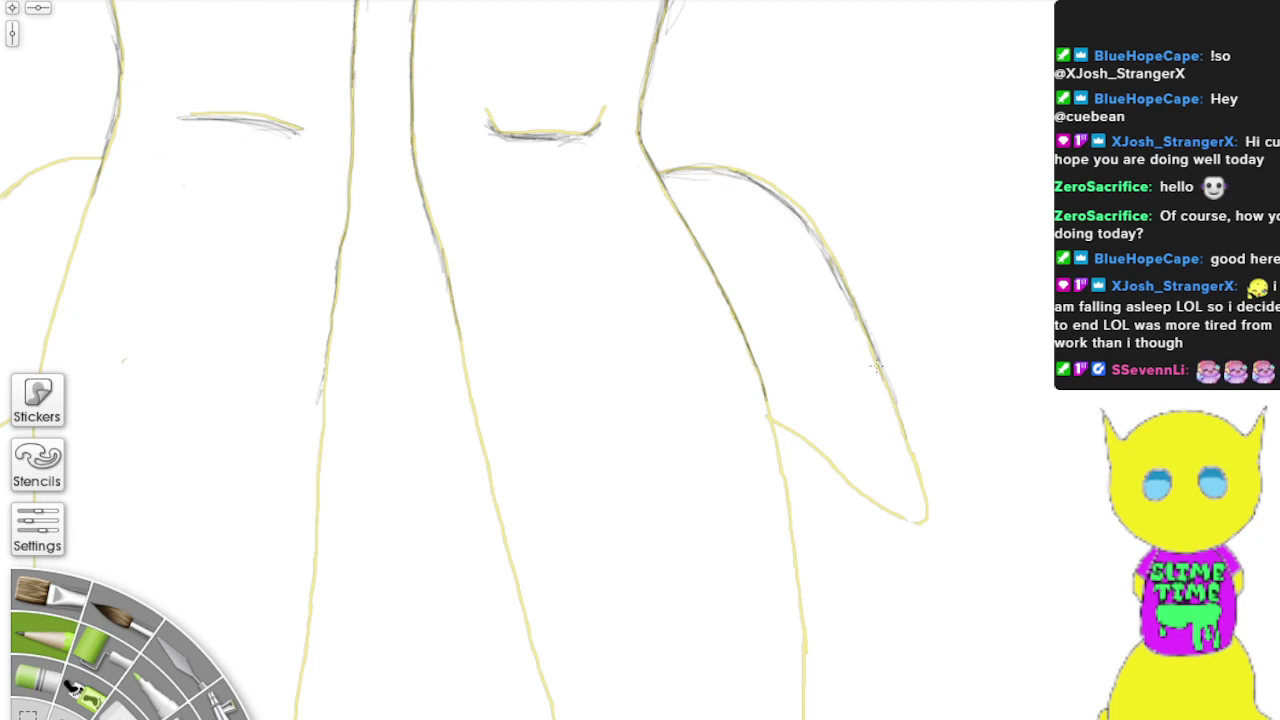
{"action": "left_click_drag", "start_coordinate": [882, 376], "coordinate": [932, 504]}
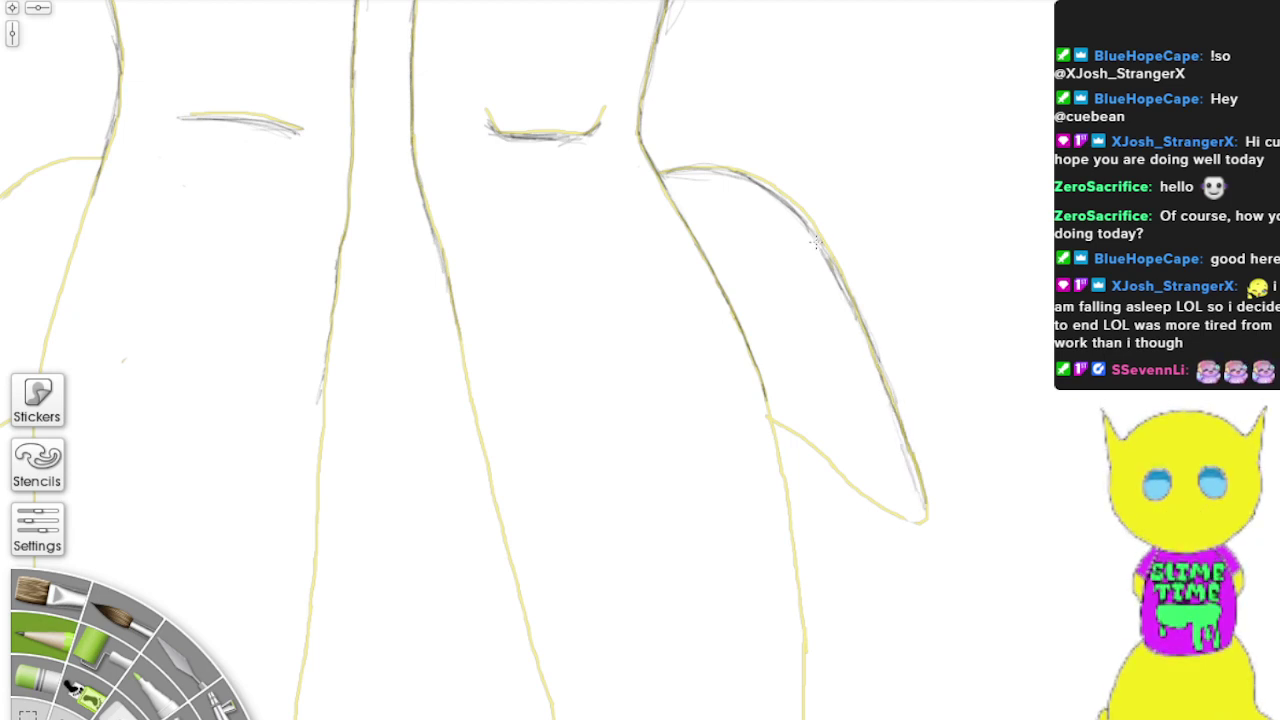
{"action": "left_click_drag", "start_coordinate": [806, 226], "coordinate": [846, 292]}
{"action": "mouse_move", "coordinate": [730, 174]}
{"action": "left_mouse_down"}
{"action": "mouse_move", "coordinate": [666, 171]}
{"action": "mouse_move", "coordinate": [780, 186]}
{"action": "mouse_move", "coordinate": [845, 263]}
{"action": "mouse_move", "coordinate": [912, 456]}
{"action": "left_mouse_up"}
{"action": "mouse_move", "coordinate": [767, 420]}
{"action": "left_mouse_down"}
{"action": "mouse_move", "coordinate": [872, 504]}
{"action": "mouse_move", "coordinate": [865, 493]}
{"action": "mouse_move", "coordinate": [921, 523]}
{"action": "mouse_move", "coordinate": [928, 498]}
{"action": "mouse_move", "coordinate": [926, 522]}
{"action": "mouse_move", "coordinate": [900, 520]}
{"action": "mouse_move", "coordinate": [785, 422]}
{"action": "mouse_move", "coordinate": [815, 450]}
{"action": "mouse_move", "coordinate": [931, 484]}
{"action": "left_mouse_up"}
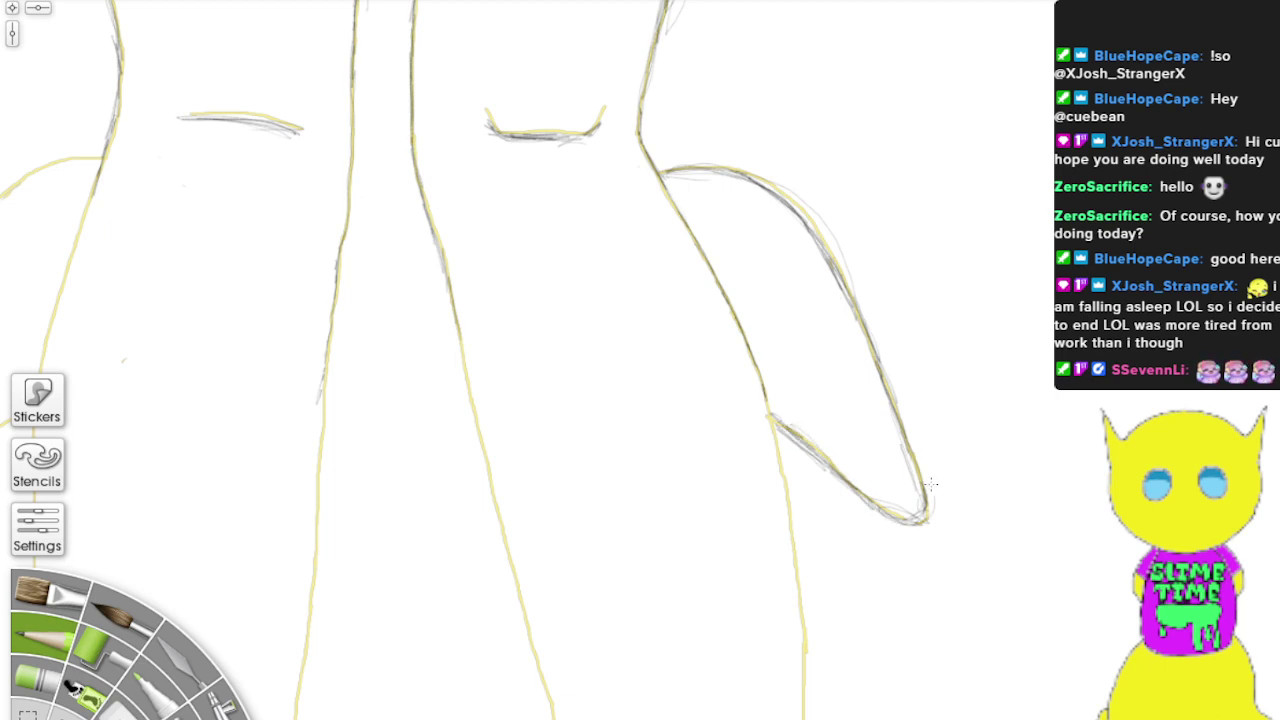
{"action": "mouse_move", "coordinate": [886, 405]}
{"action": "left_mouse_down"}
{"action": "mouse_move", "coordinate": [800, 205]}
{"action": "mouse_move", "coordinate": [682, 170]}
{"action": "left_mouse_up"}
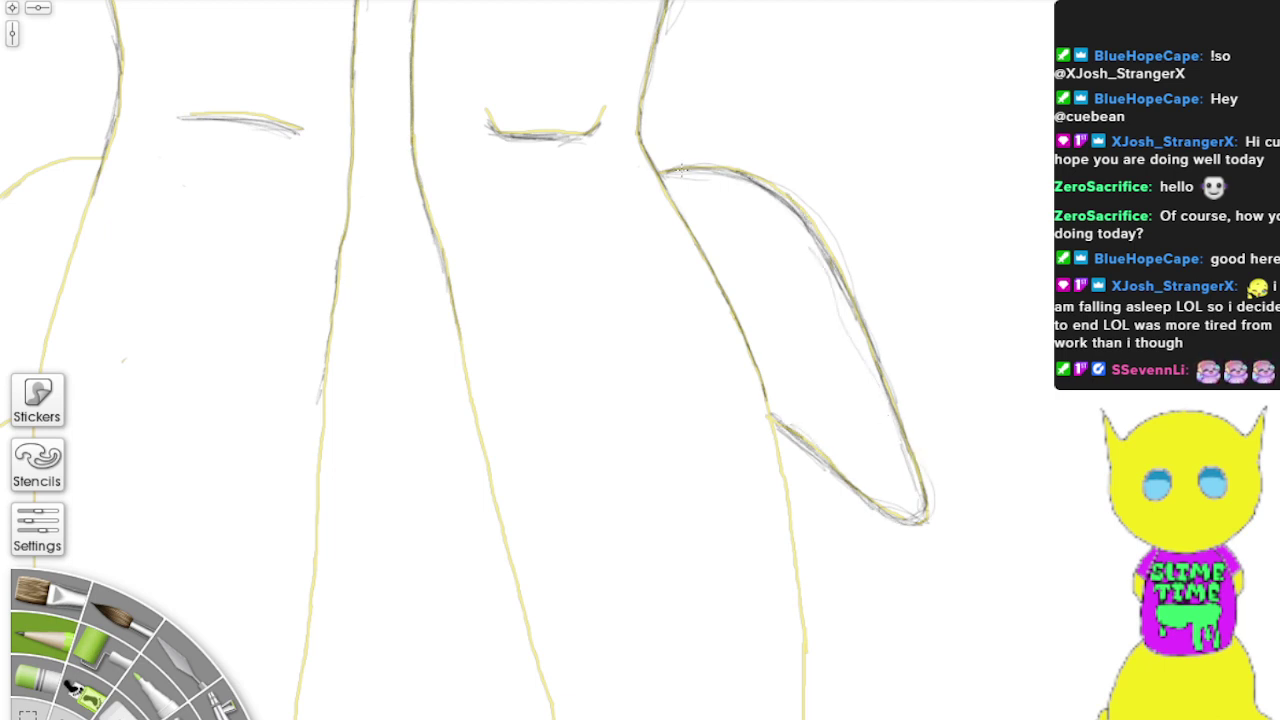
Step: Trace the right-hand calf's outer edge beyond the fin, reinforce it up to the knee, and trace the calf's inner edge
{"action": "mouse_move", "coordinate": [758, 375]}
{"action": "left_mouse_down"}
{"action": "mouse_move", "coordinate": [797, 520]}
{"action": "mouse_move", "coordinate": [766, 405]}
{"action": "mouse_move", "coordinate": [802, 600]}
{"action": "mouse_move", "coordinate": [797, 525]}
{"action": "mouse_move", "coordinate": [800, 692]}
{"action": "mouse_move", "coordinate": [797, 550]}
{"action": "left_mouse_up"}
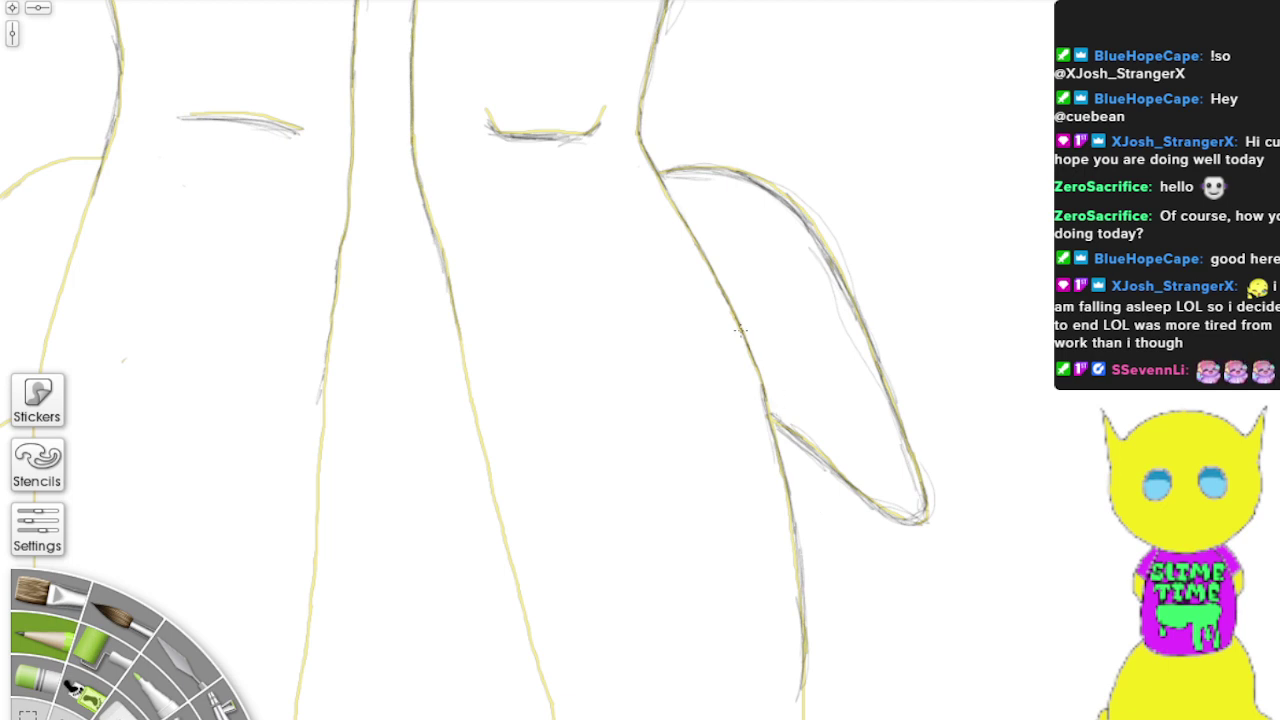
{"action": "mouse_move", "coordinate": [740, 331]}
{"action": "left_mouse_down"}
{"action": "mouse_move", "coordinate": [770, 425]}
{"action": "mouse_move", "coordinate": [652, 160]}
{"action": "mouse_move", "coordinate": [741, 340]}
{"action": "mouse_move", "coordinate": [788, 512]}
{"action": "mouse_move", "coordinate": [718, 293]}
{"action": "mouse_move", "coordinate": [652, 172]}
{"action": "mouse_move", "coordinate": [668, 168]}
{"action": "left_mouse_up"}
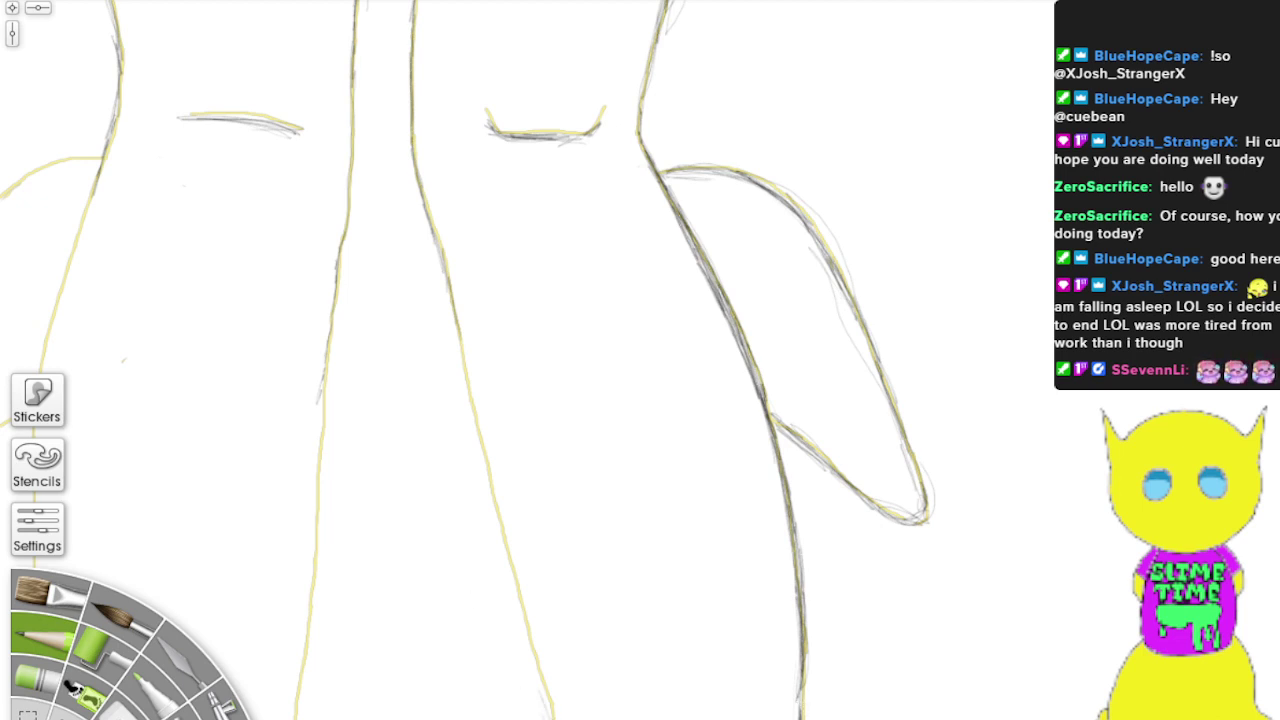
{"action": "mouse_move", "coordinate": [554, 718]}
{"action": "left_mouse_down"}
{"action": "mouse_move", "coordinate": [505, 573]}
{"action": "mouse_move", "coordinate": [455, 315]}
{"action": "mouse_move", "coordinate": [520, 576]}
{"action": "mouse_move", "coordinate": [416, 172]}
{"action": "left_mouse_up"}
Step: Examine the traced knees and calves, the untraced lower legs, and the upper body
{"action": "scroll", "coordinate": [414, 150], "scroll_direction": "up", "scroll_amount": 2}
{"action": "scroll", "coordinate": [414, 150], "scroll_direction": "down", "scroll_amount": 3}
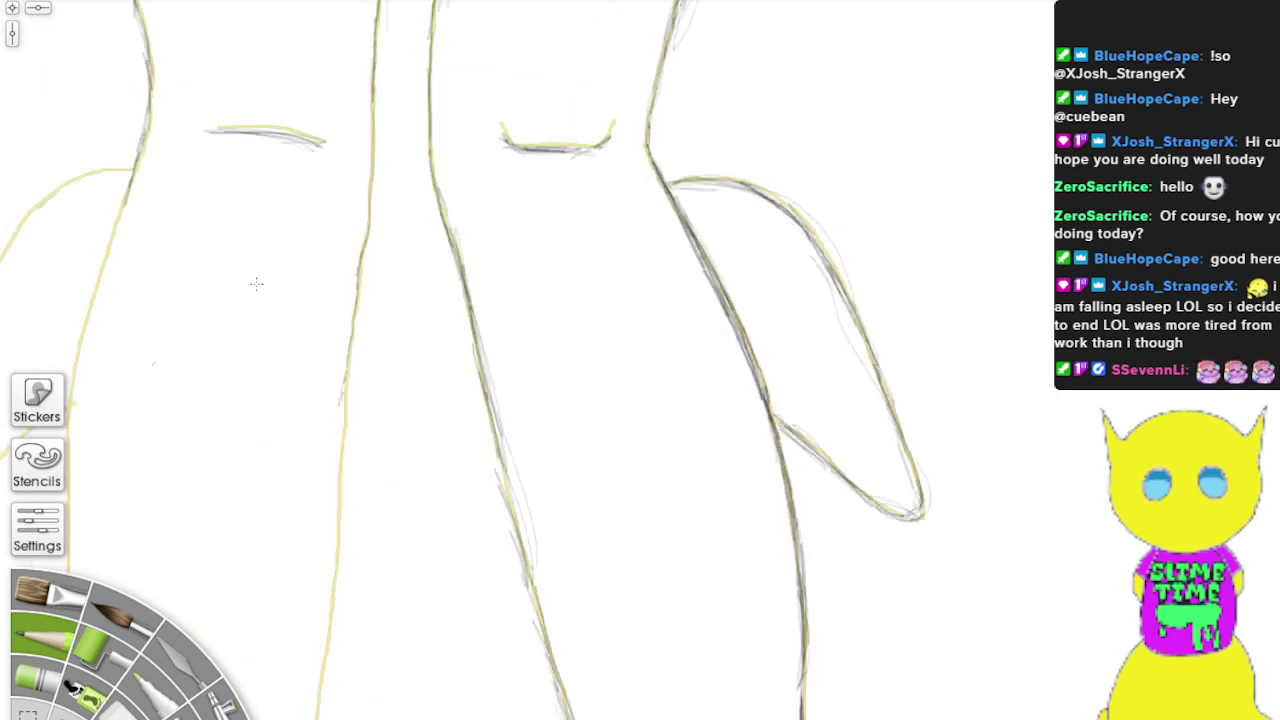
{"action": "scroll", "coordinate": [256, 284], "scroll_direction": "down", "scroll_amount": 3}
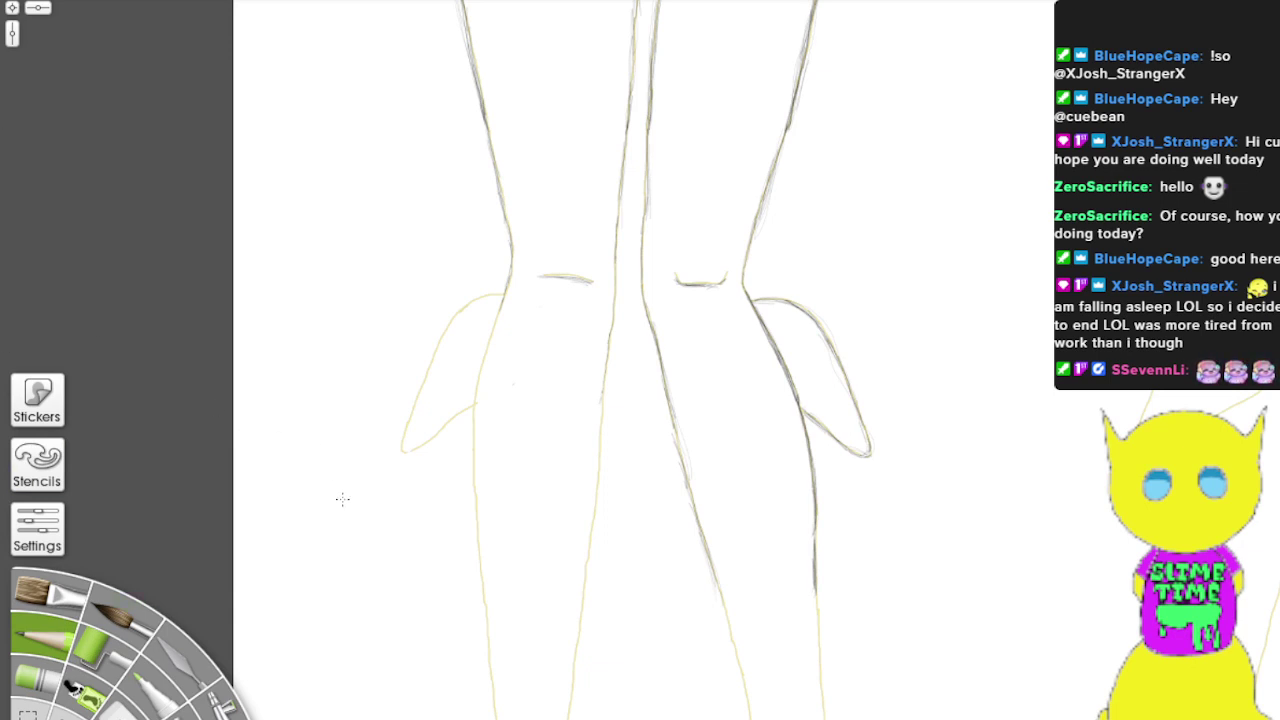
{"action": "left_click_drag", "start_coordinate": [342, 499], "coordinate": [559, 261]}
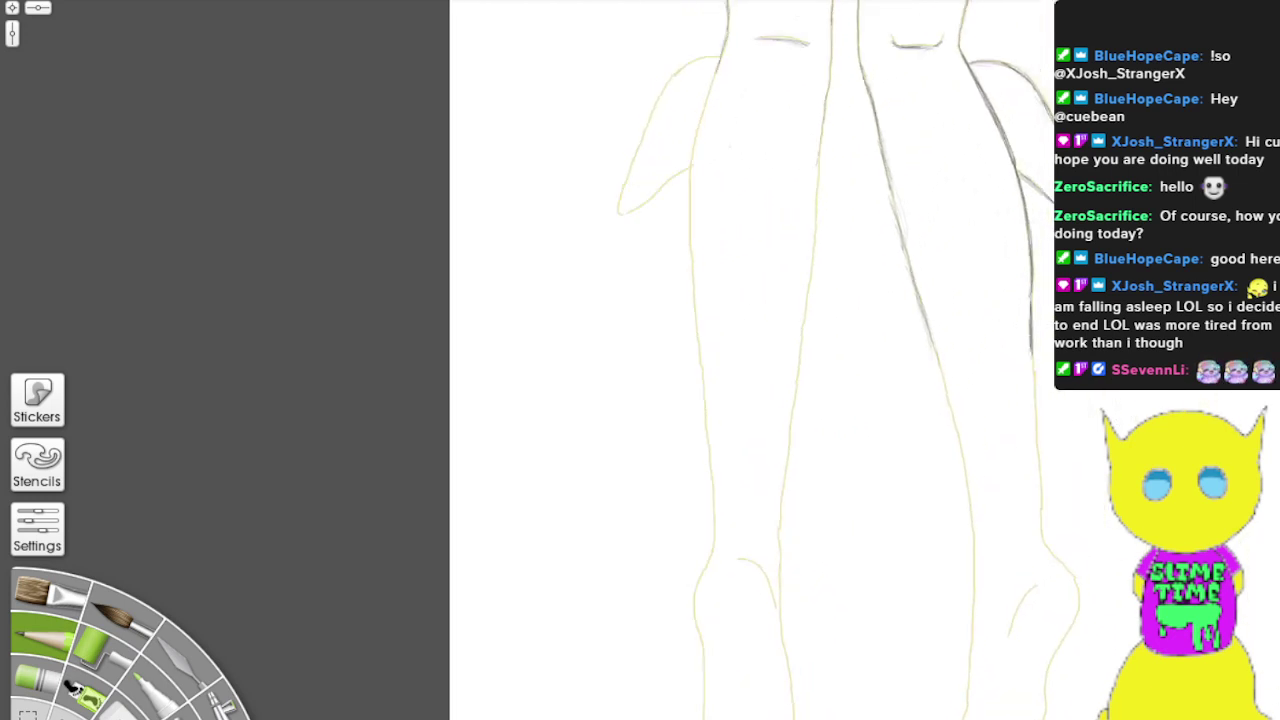
{"action": "scroll", "coordinate": [844, 409], "scroll_direction": "up", "scroll_amount": 3}
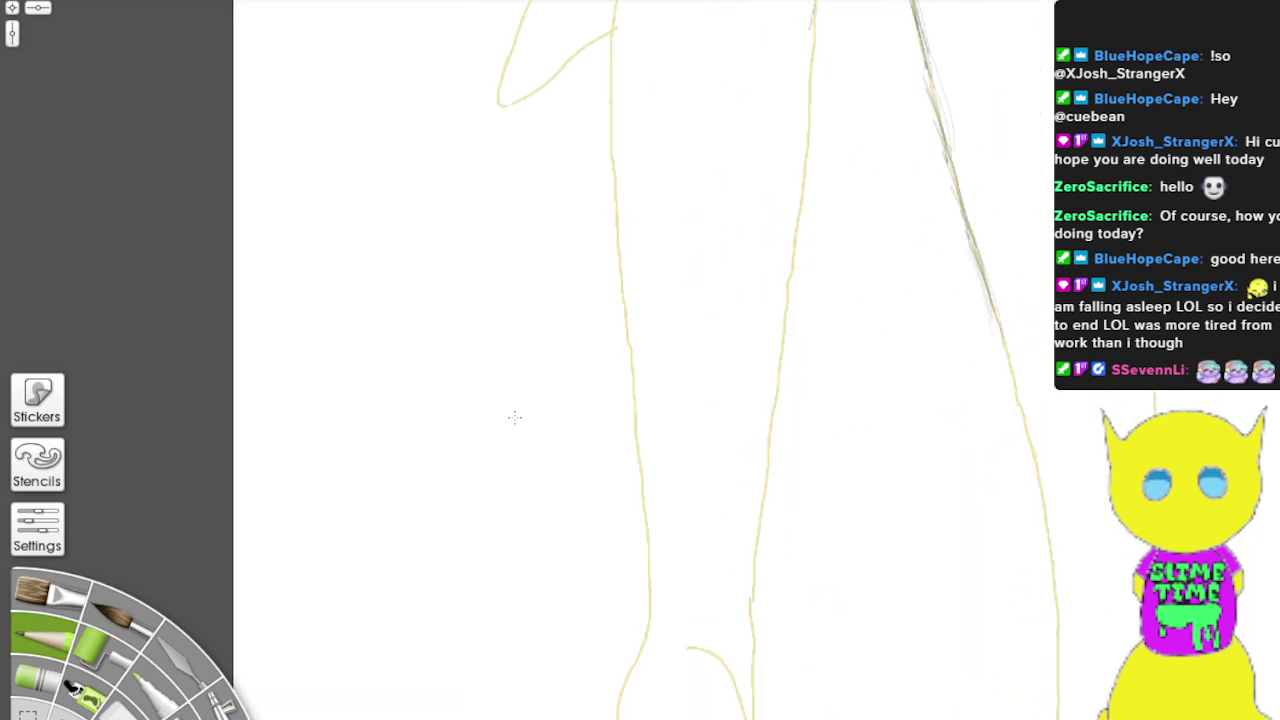
{"action": "scroll", "coordinate": [514, 417], "scroll_direction": "down", "scroll_amount": 2}
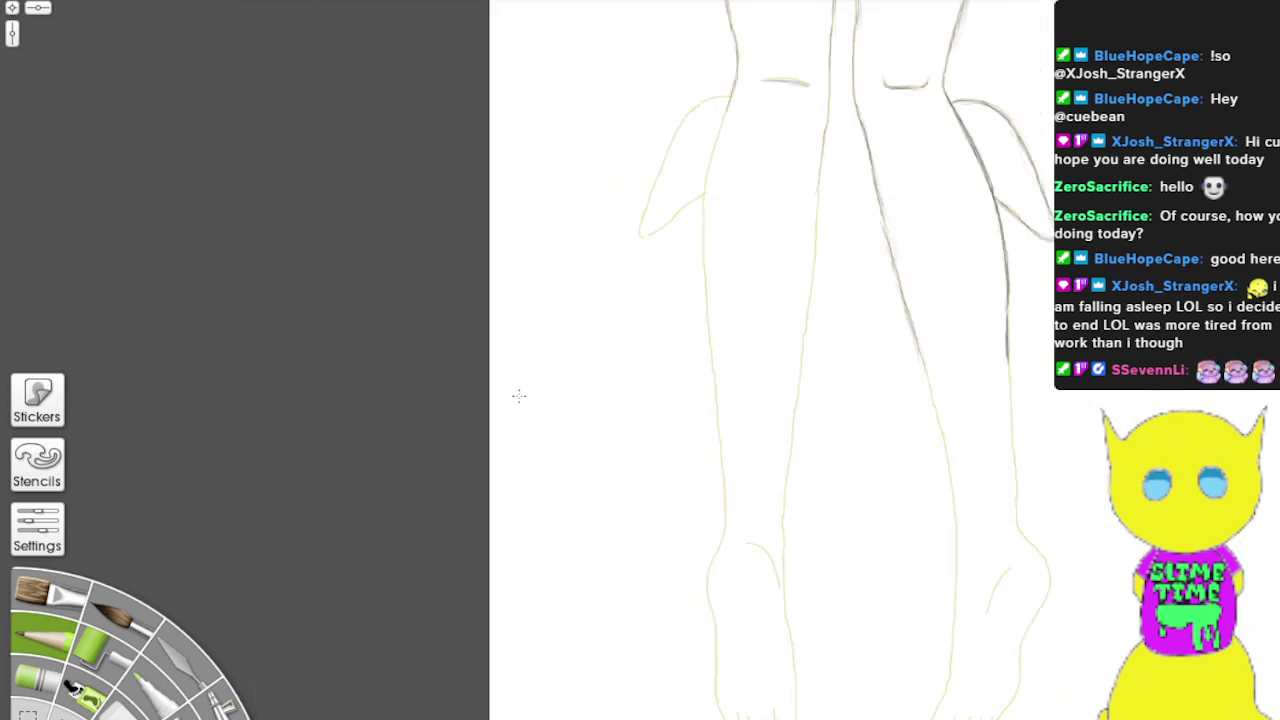
{"action": "scroll", "coordinate": [519, 396], "scroll_direction": "up", "scroll_amount": 2}
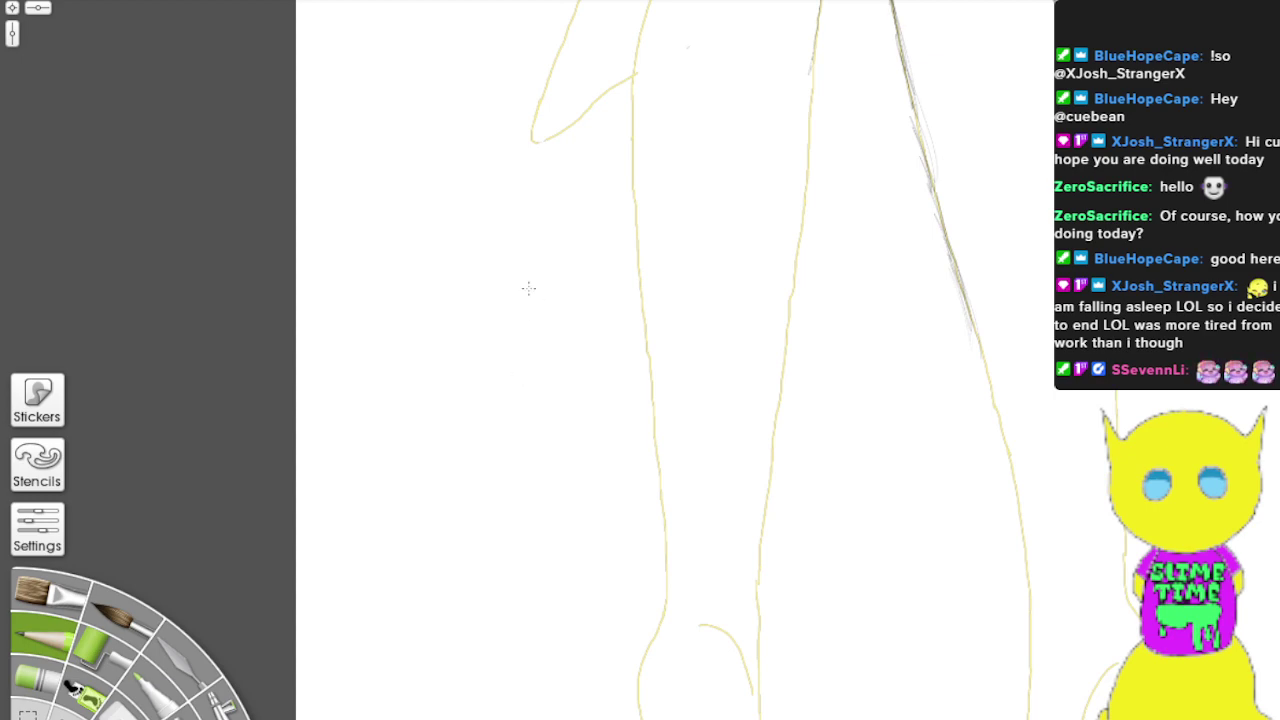
{"action": "left_click_drag", "start_coordinate": [516, 66], "coordinate": [360, 656]}
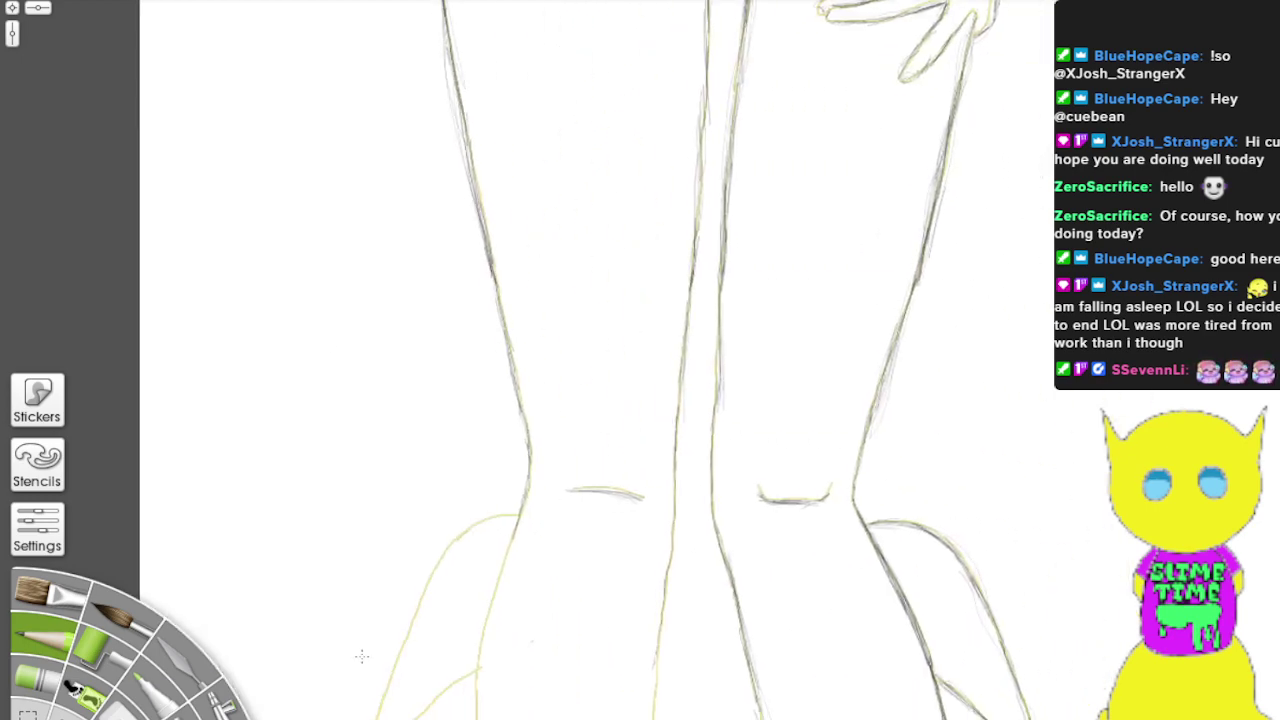
{"action": "left_click_drag", "start_coordinate": [315, 228], "coordinate": [389, 719]}
{"action": "left_click_drag", "start_coordinate": [282, 101], "coordinate": [293, 600]}
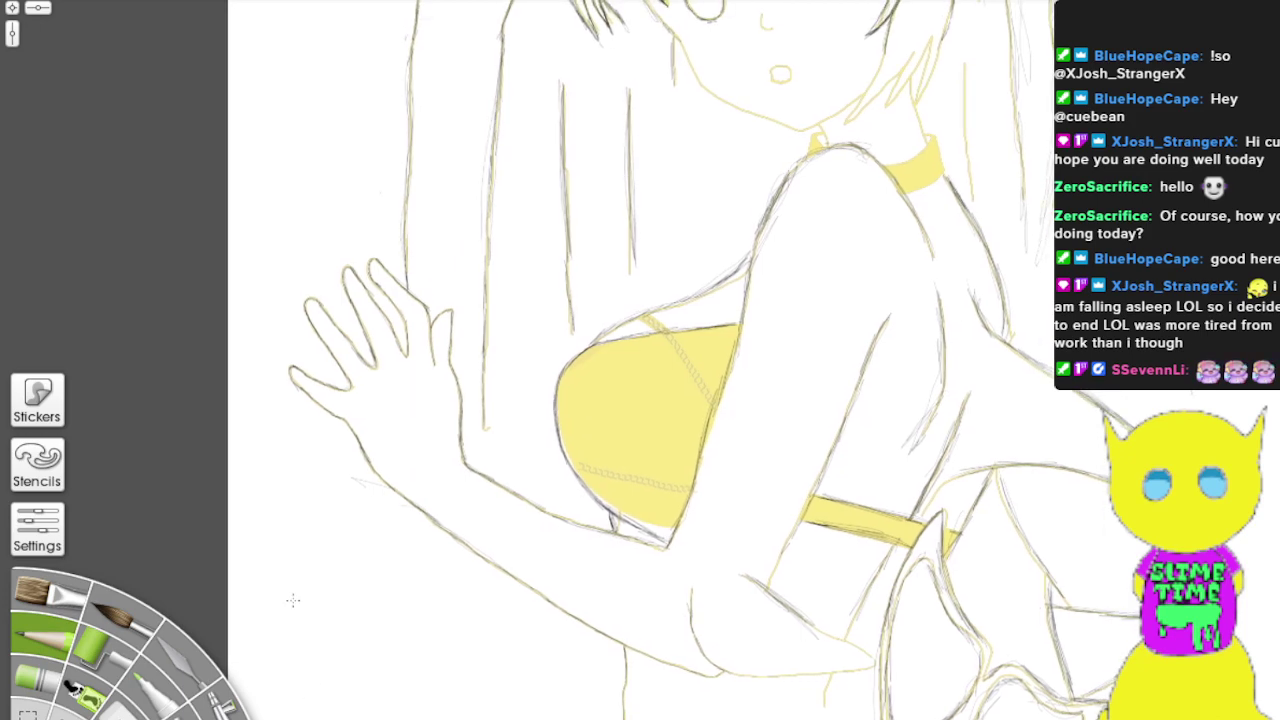
Step: Hide the yellow guide drawing to check the pencil lines of the hair, face and upper body, and show it again
{"action": "scroll", "coordinate": [640, 360], "scroll_direction": "up", "scroll_amount": 1}
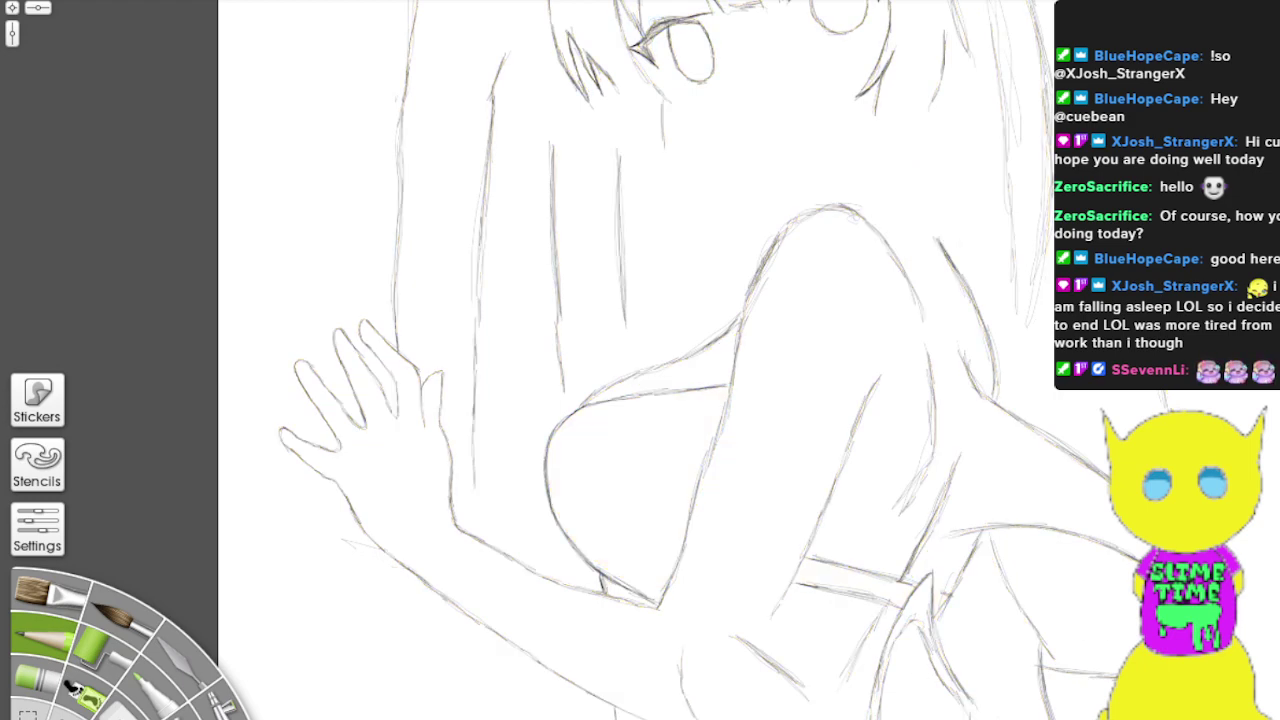
{"action": "left_click_drag", "start_coordinate": [640, 500], "coordinate": [630, 345]}
{"action": "scroll", "coordinate": [640, 360], "scroll_direction": "up", "scroll_amount": 8}
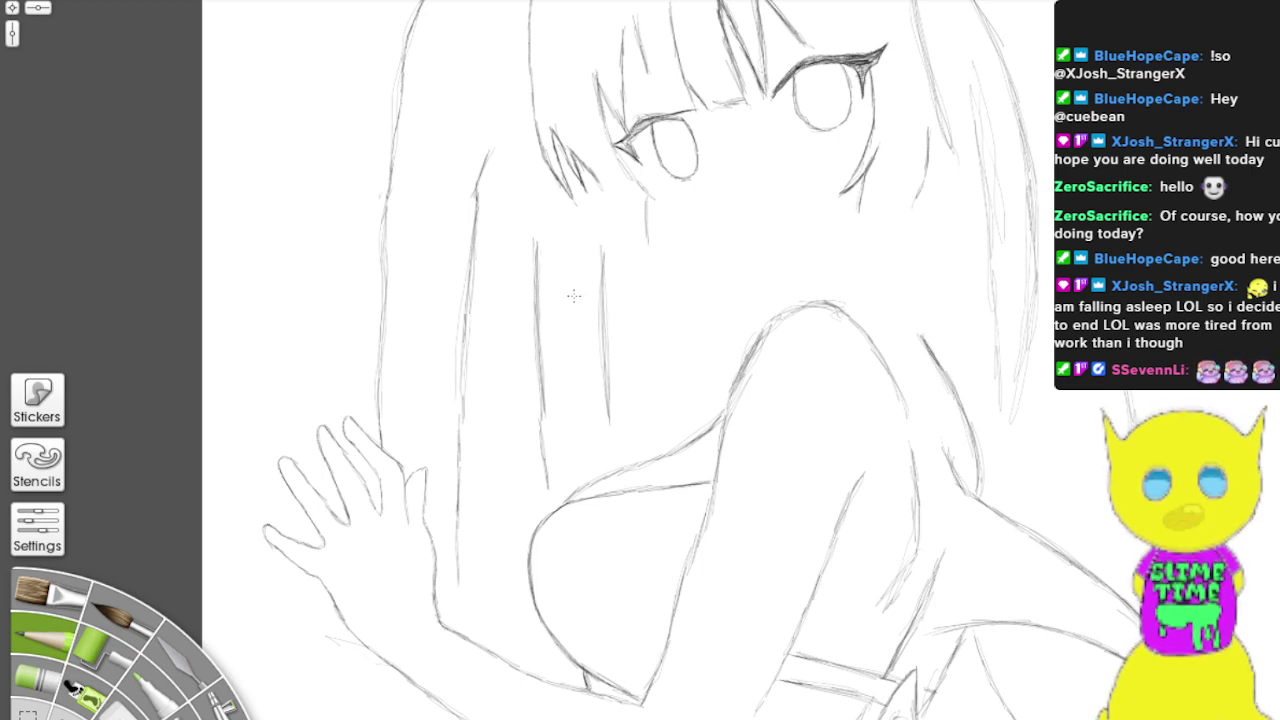
{"action": "left_click_drag", "start_coordinate": [649, 375], "coordinate": [629, 422]}
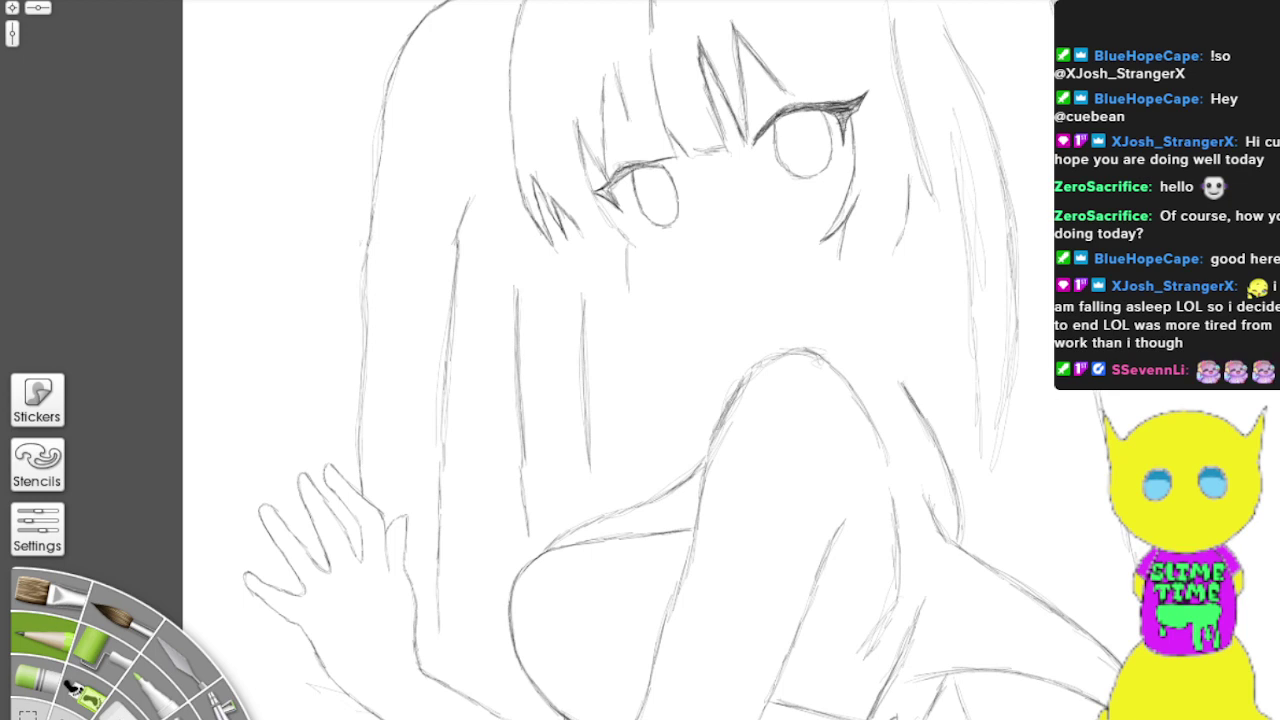
{"action": "key", "text": "ctrl+t"}
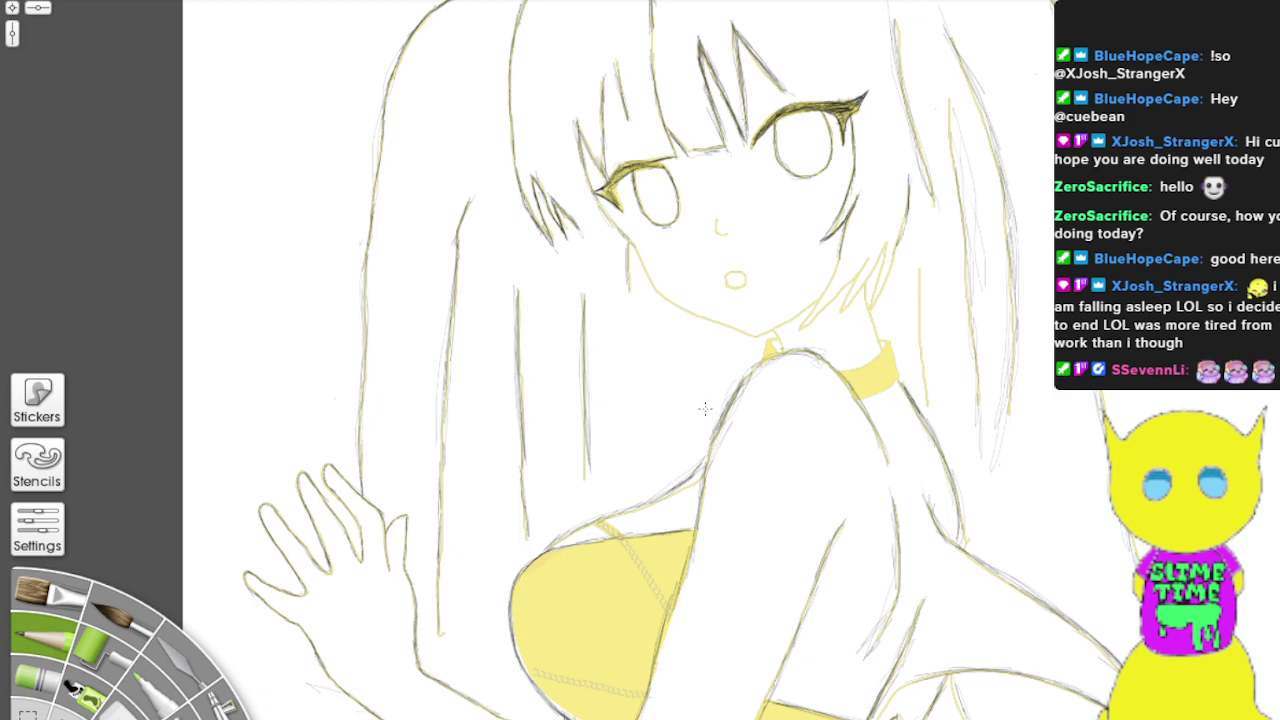
Step: Trace the girl's nose and small open mouth with pencil lines over the yellow guide
{"action": "scroll", "coordinate": [705, 409], "scroll_direction": "up", "scroll_amount": 1}
{"action": "scroll", "coordinate": [705, 409], "scroll_direction": "up", "scroll_amount": 2}
{"action": "left_click_drag", "start_coordinate": [704, 411], "coordinate": [762, 719]}
{"action": "scroll", "coordinate": [830, 408], "scroll_direction": "up", "scroll_amount": 2}
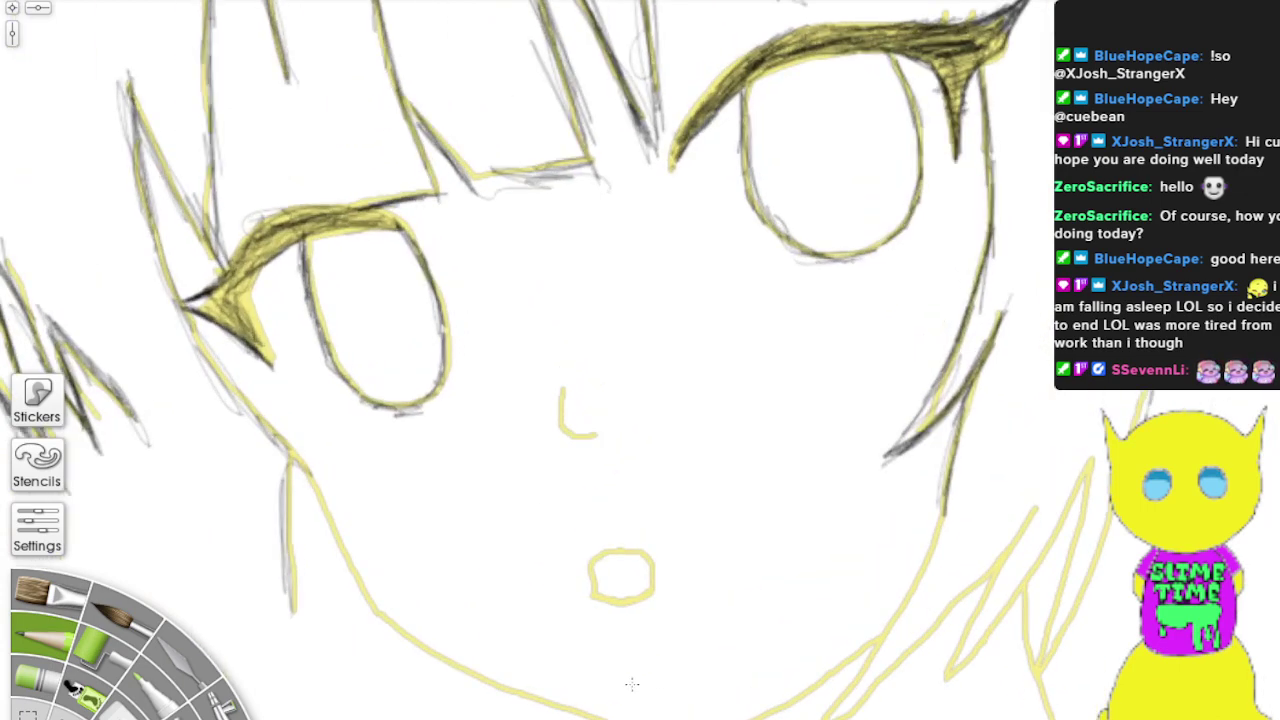
{"action": "left_click_drag", "start_coordinate": [767, 332], "coordinate": [830, 400]}
{"action": "scroll", "coordinate": [830, 398], "scroll_direction": "up", "scroll_amount": 2}
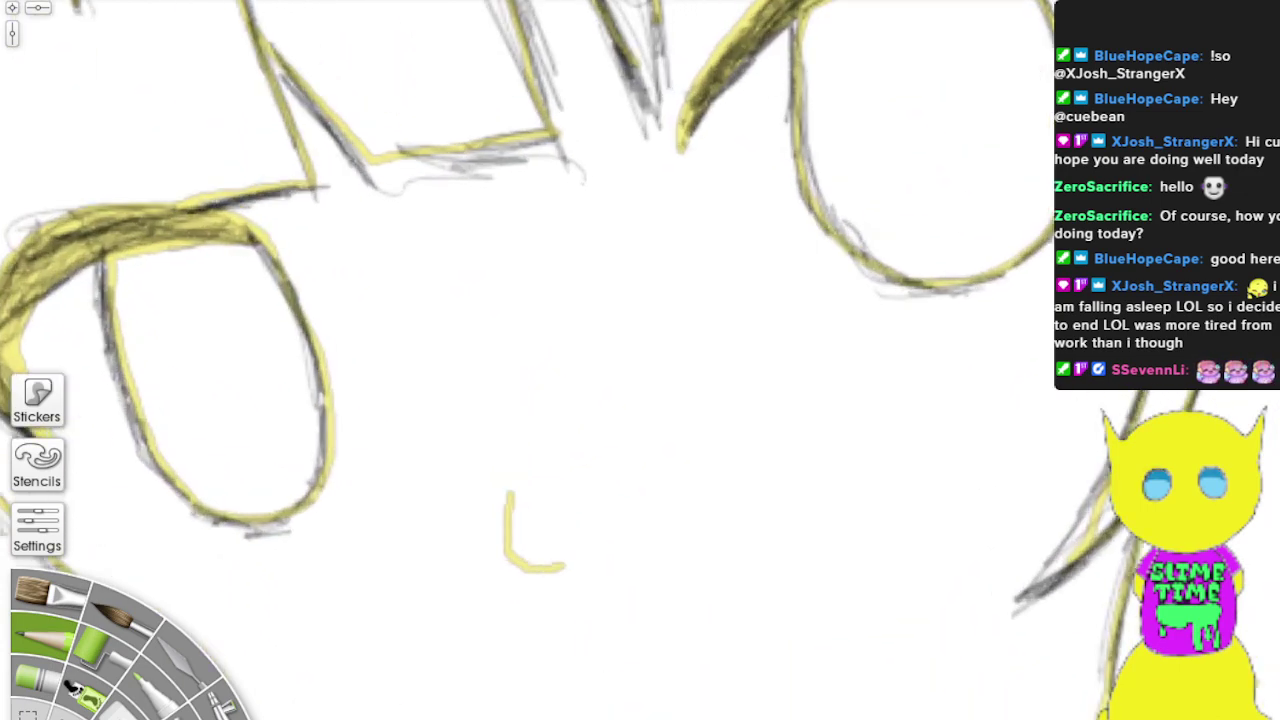
{"action": "left_click_drag", "start_coordinate": [768, 654], "coordinate": [873, 371]}
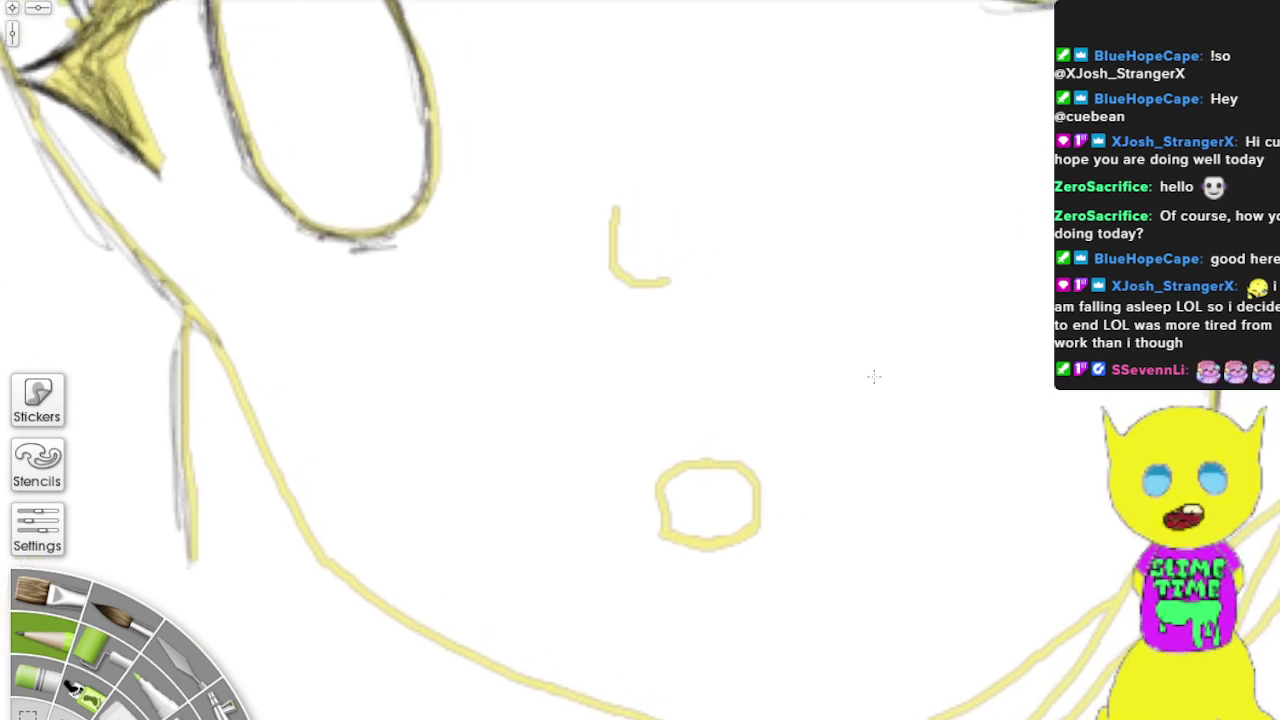
{"action": "mouse_move", "coordinate": [616, 204]}
{"action": "left_mouse_down"}
{"action": "mouse_move", "coordinate": [614, 250]}
{"action": "mouse_move", "coordinate": [672, 282]}
{"action": "left_mouse_up"}
{"action": "left_click_drag", "start_coordinate": [614, 264], "coordinate": [618, 180]}
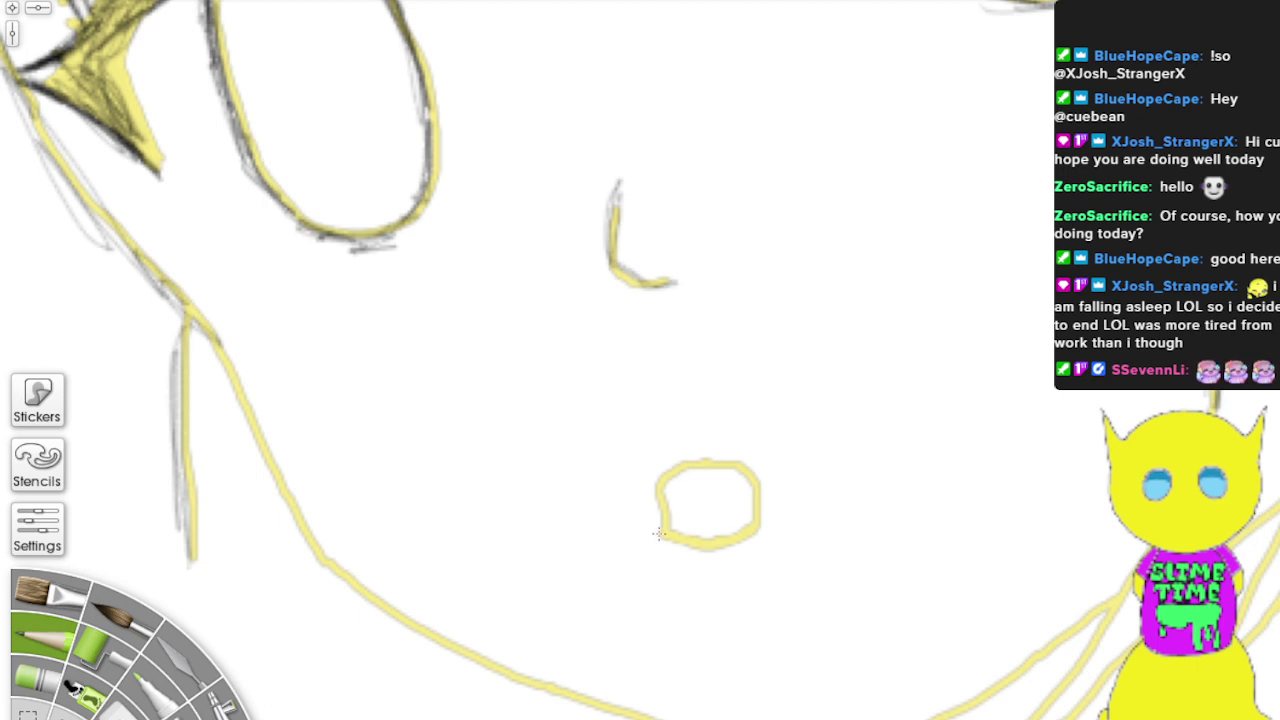
{"action": "left_click_drag", "start_coordinate": [660, 534], "coordinate": [656, 485]}
{"action": "mouse_move", "coordinate": [757, 538]}
{"action": "left_mouse_down"}
{"action": "mouse_move", "coordinate": [755, 475]}
{"action": "mouse_move", "coordinate": [736, 458]}
{"action": "mouse_move", "coordinate": [680, 451]}
{"action": "mouse_move", "coordinate": [692, 460]}
{"action": "mouse_move", "coordinate": [653, 477]}
{"action": "mouse_move", "coordinate": [650, 461]}
{"action": "mouse_move", "coordinate": [651, 478]}
{"action": "mouse_move", "coordinate": [692, 456]}
{"action": "mouse_move", "coordinate": [683, 467]}
{"action": "mouse_move", "coordinate": [735, 468]}
{"action": "mouse_move", "coordinate": [757, 484]}
{"action": "mouse_move", "coordinate": [745, 539]}
{"action": "mouse_move", "coordinate": [673, 548]}
{"action": "mouse_move", "coordinate": [685, 546]}
{"action": "mouse_move", "coordinate": [655, 532]}
{"action": "mouse_move", "coordinate": [731, 549]}
{"action": "mouse_move", "coordinate": [701, 542]}
{"action": "mouse_move", "coordinate": [758, 525]}
{"action": "mouse_move", "coordinate": [740, 534]}
{"action": "mouse_move", "coordinate": [749, 474]}
{"action": "mouse_move", "coordinate": [752, 484]}
{"action": "mouse_move", "coordinate": [685, 460]}
{"action": "mouse_move", "coordinate": [671, 440]}
{"action": "mouse_move", "coordinate": [655, 469]}
{"action": "mouse_move", "coordinate": [696, 454]}
{"action": "mouse_move", "coordinate": [729, 463]}
{"action": "mouse_move", "coordinate": [759, 508]}
{"action": "mouse_move", "coordinate": [733, 539]}
{"action": "mouse_move", "coordinate": [696, 552]}
{"action": "mouse_move", "coordinate": [707, 550]}
{"action": "mouse_move", "coordinate": [668, 535]}
{"action": "left_mouse_up"}
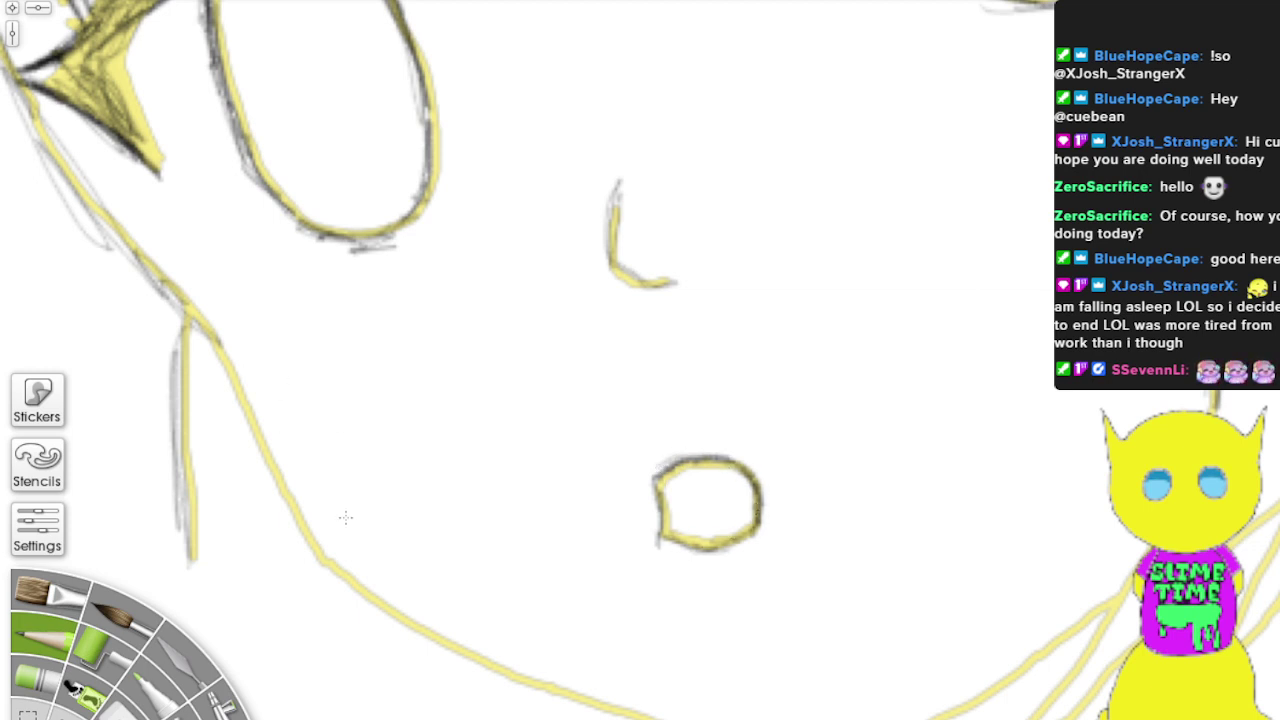
Step: Trace the jaw curve from the left-hand cheek toward the chin, and the pointed hair locks over the right-hand jaw and neck
{"action": "mouse_move", "coordinate": [674, 715]}
{"action": "left_mouse_down"}
{"action": "mouse_move", "coordinate": [384, 612]}
{"action": "mouse_move", "coordinate": [346, 520]}
{"action": "mouse_move", "coordinate": [310, 525]}
{"action": "mouse_move", "coordinate": [200, 318]}
{"action": "mouse_move", "coordinate": [352, 588]}
{"action": "mouse_move", "coordinate": [658, 718]}
{"action": "left_mouse_up"}
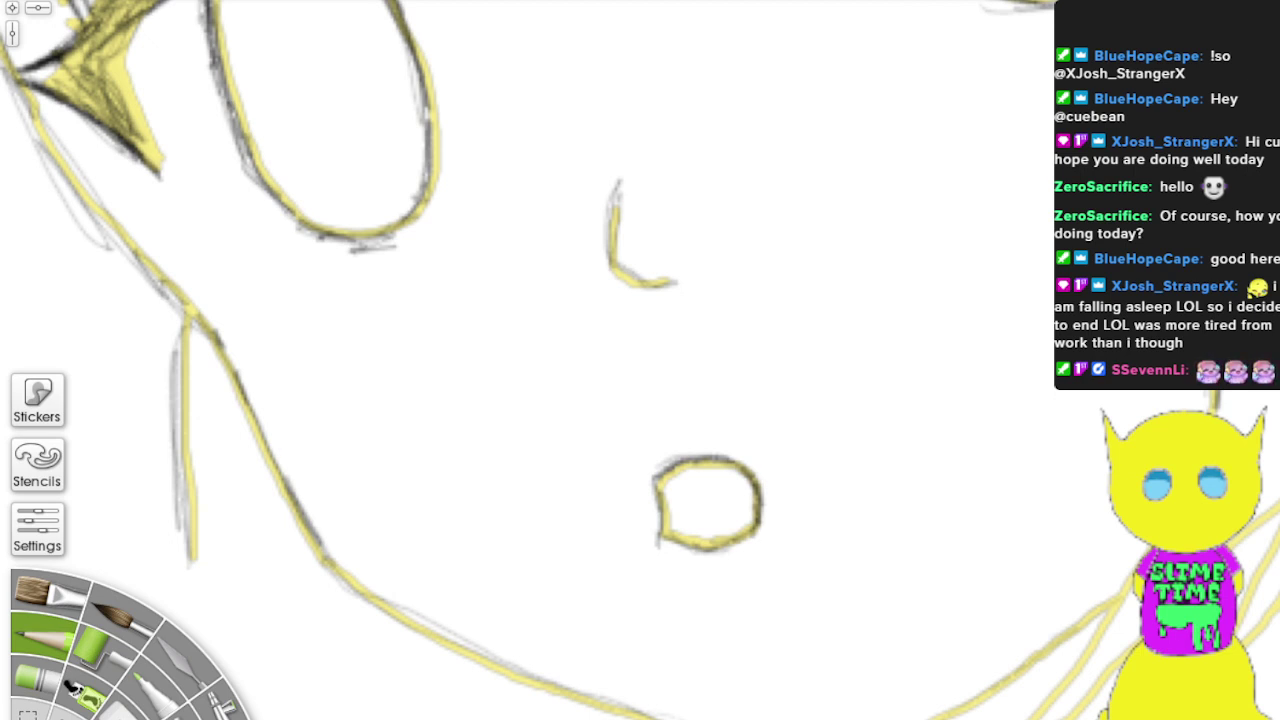
{"action": "mouse_move", "coordinate": [622, 707]}
{"action": "left_mouse_down"}
{"action": "mouse_move", "coordinate": [417, 629]}
{"action": "mouse_move", "coordinate": [471, 650]}
{"action": "mouse_move", "coordinate": [374, 604]}
{"action": "mouse_move", "coordinate": [408, 621]}
{"action": "mouse_move", "coordinate": [323, 554]}
{"action": "mouse_move", "coordinate": [372, 601]}
{"action": "mouse_move", "coordinate": [650, 716]}
{"action": "left_mouse_up"}
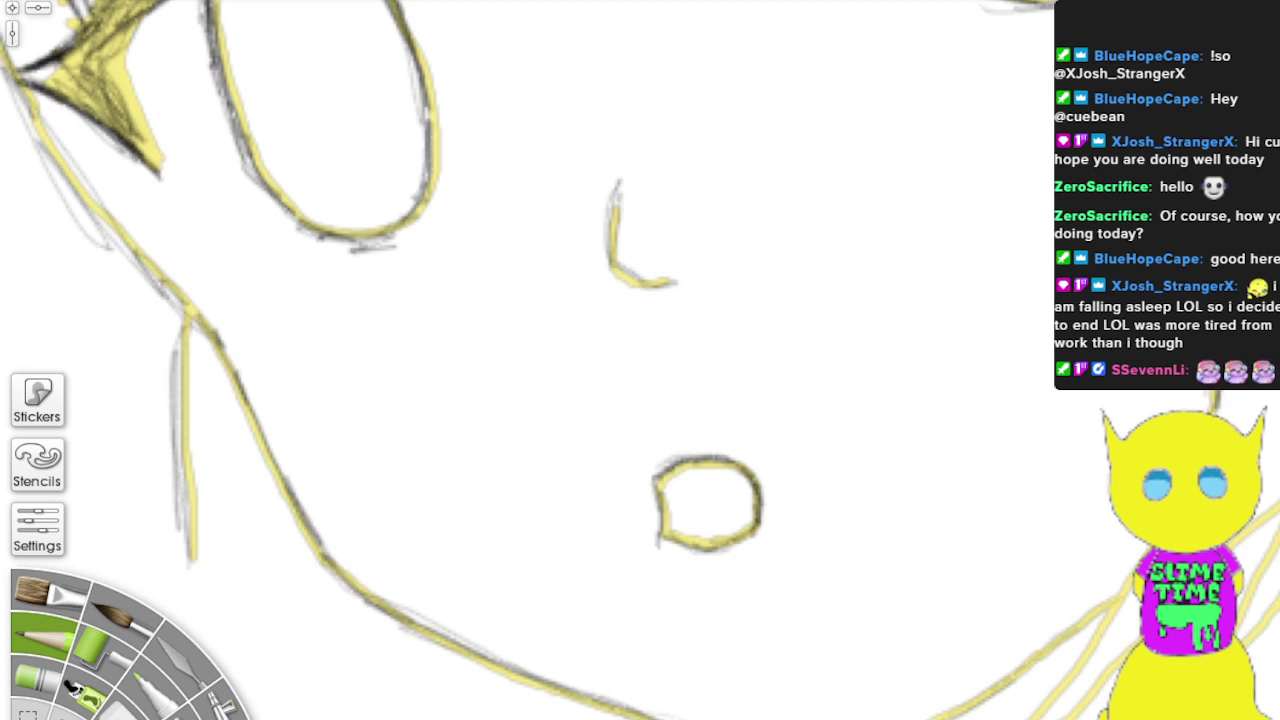
{"action": "left_click_drag", "start_coordinate": [1140, 562], "coordinate": [1038, 718]}
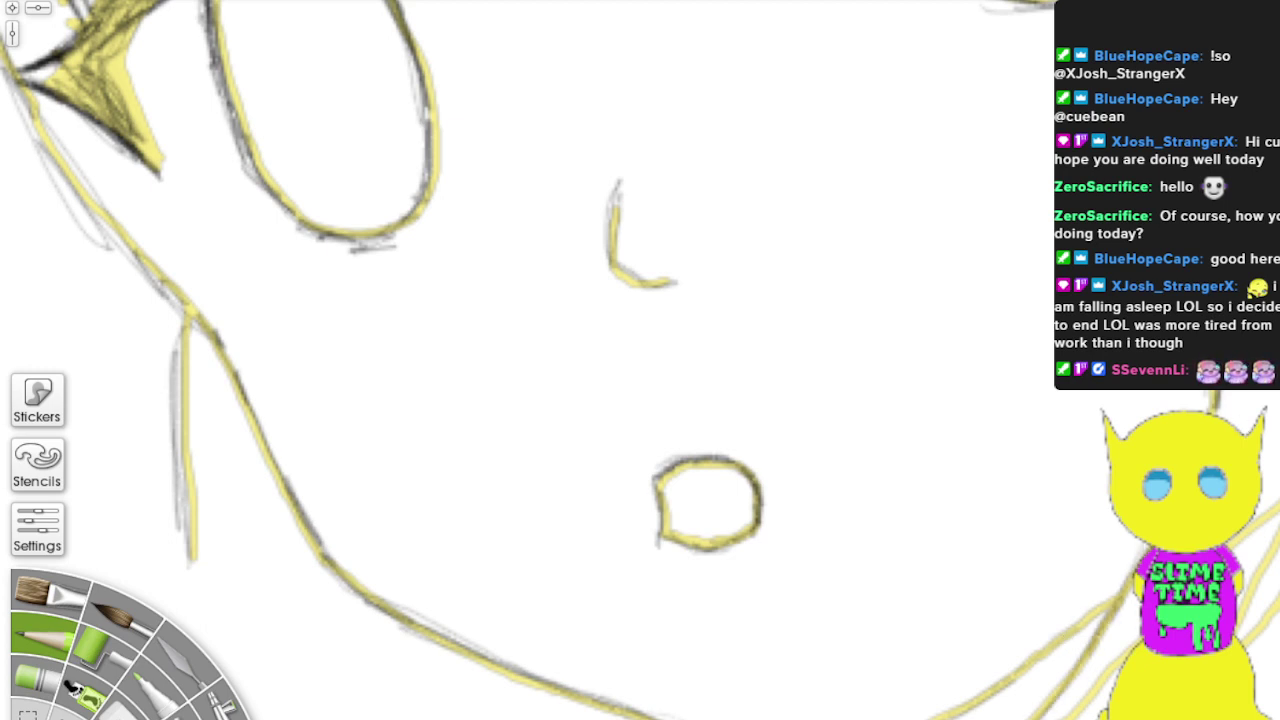
{"action": "left_click_drag", "start_coordinate": [1208, 392], "coordinate": [1204, 410]}
{"action": "left_click_drag", "start_coordinate": [1132, 578], "coordinate": [1042, 718]}
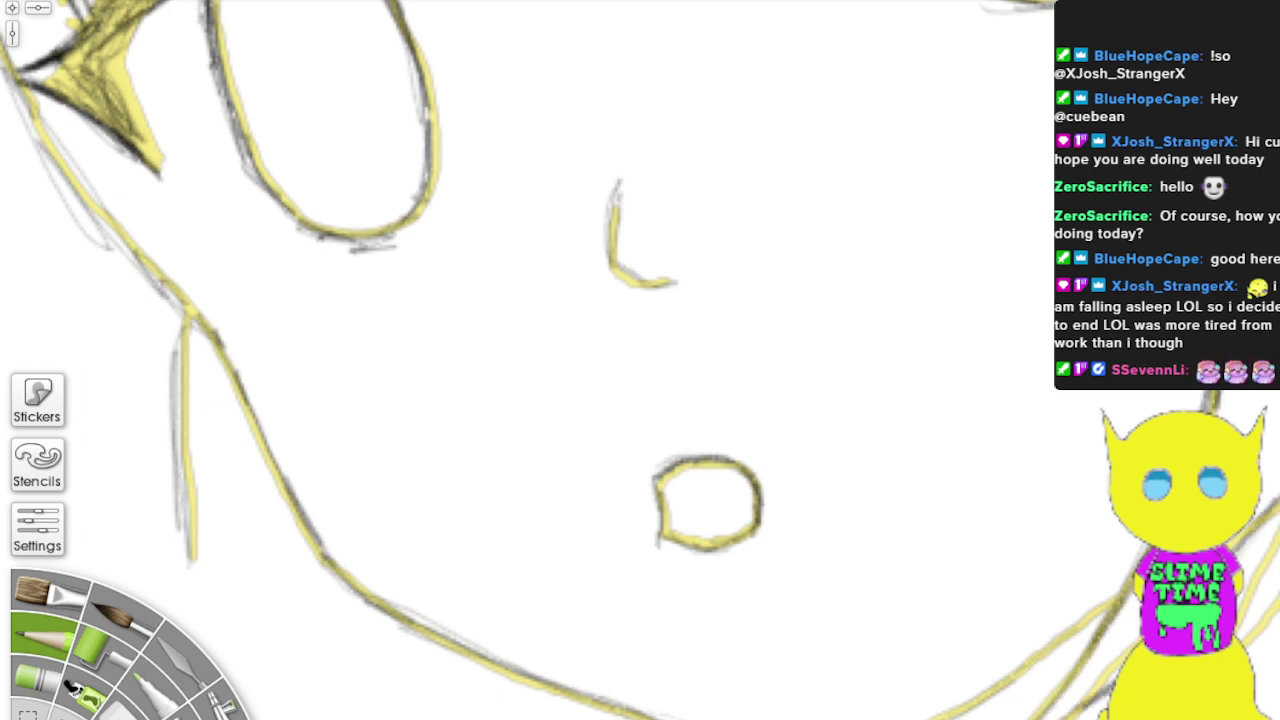
{"action": "left_click_drag", "start_coordinate": [1118, 674], "coordinate": [1068, 716]}
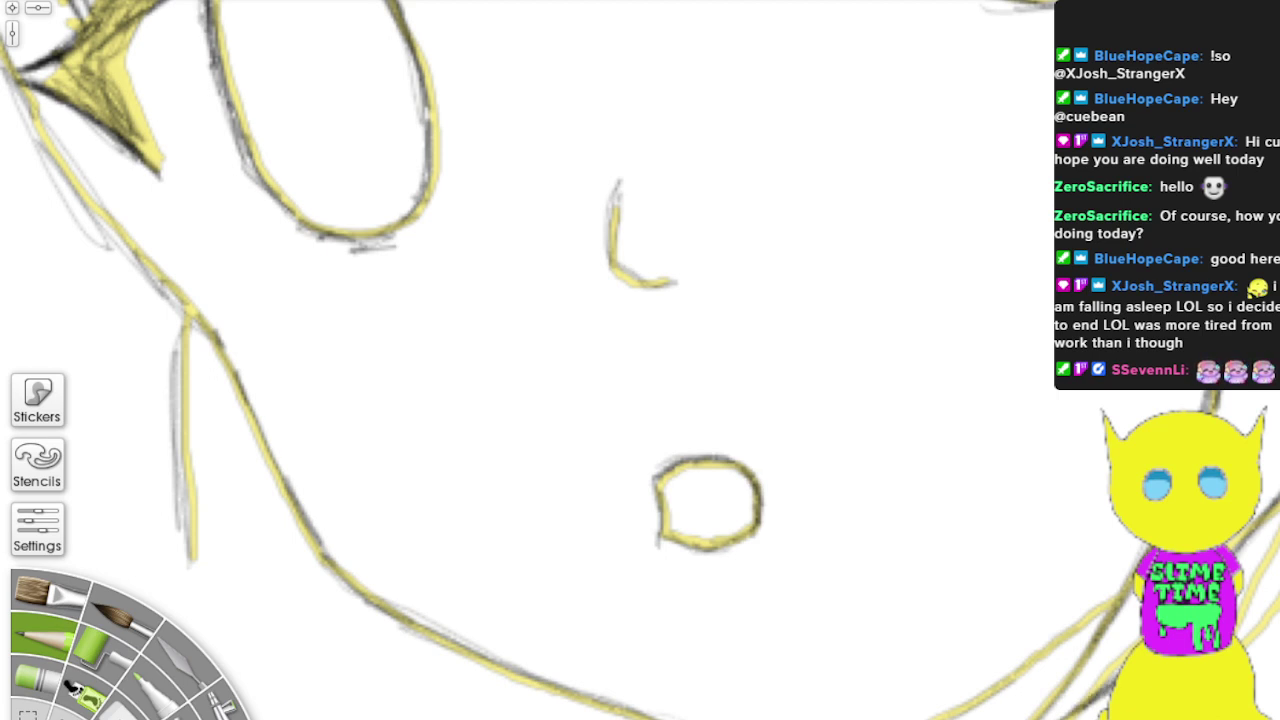
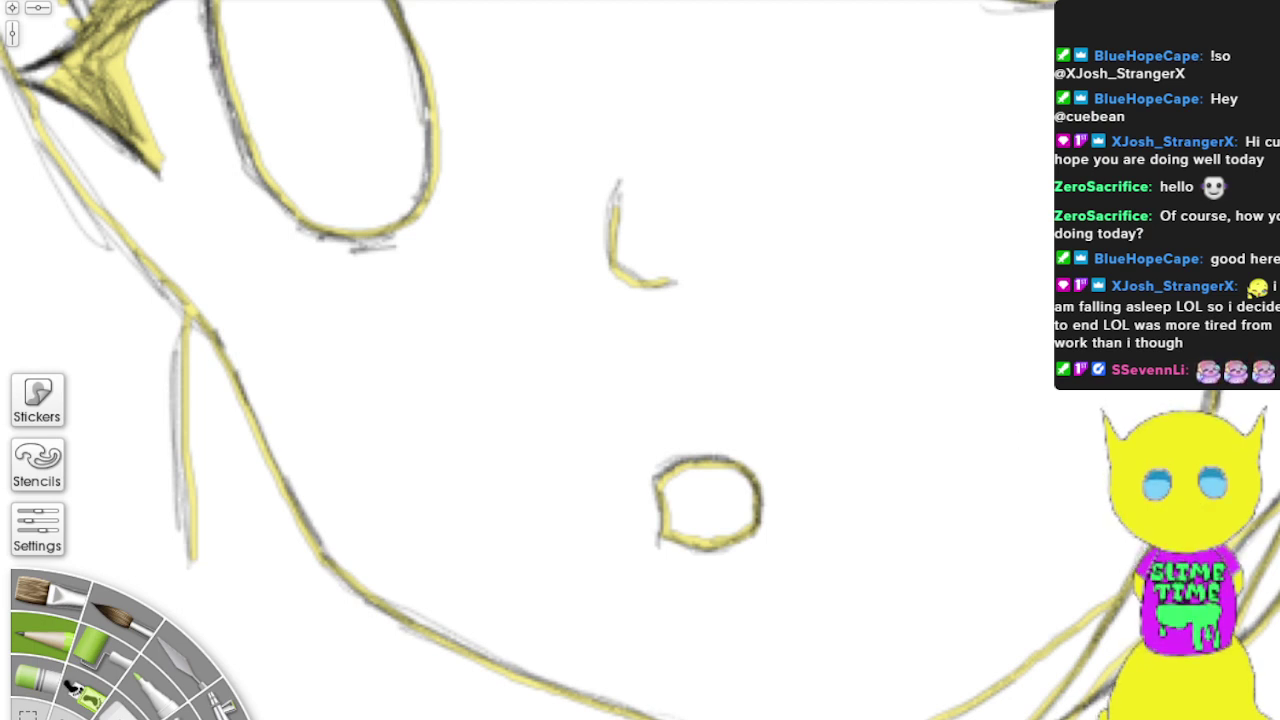
{"action": "mouse_move", "coordinate": [1167, 440]}
{"action": "left_mouse_down"}
{"action": "mouse_move", "coordinate": [777, 475]}
{"action": "mouse_move", "coordinate": [287, 285]}
{"action": "mouse_move", "coordinate": [313, 298]}
{"action": "left_mouse_up"}
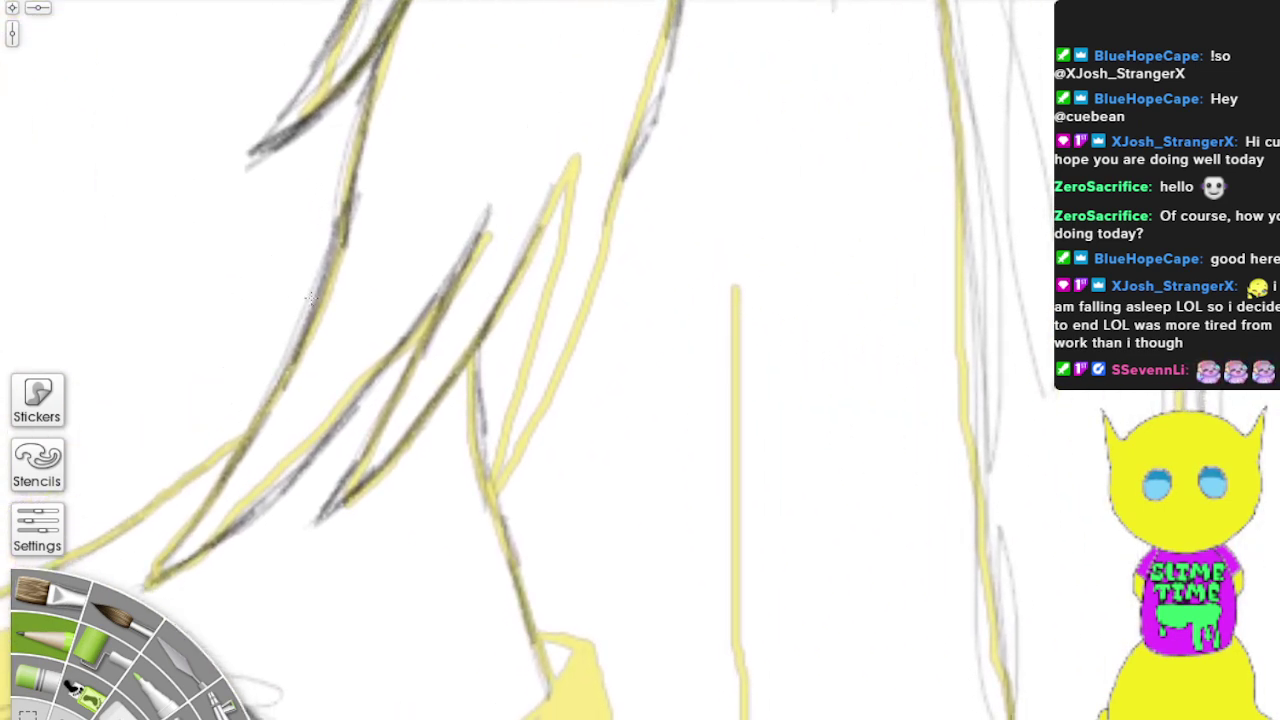
{"action": "mouse_move", "coordinate": [540, 222]}
{"action": "left_mouse_down"}
{"action": "mouse_move", "coordinate": [576, 152]}
{"action": "mouse_move", "coordinate": [533, 318]}
{"action": "mouse_move", "coordinate": [551, 270]}
{"action": "mouse_move", "coordinate": [558, 238]}
{"action": "mouse_move", "coordinate": [465, 512]}
{"action": "left_mouse_up"}
{"action": "mouse_move", "coordinate": [628, 184]}
{"action": "left_mouse_down"}
{"action": "mouse_move", "coordinate": [530, 445]}
{"action": "mouse_move", "coordinate": [530, 432]}
{"action": "mouse_move", "coordinate": [519, 465]}
{"action": "mouse_move", "coordinate": [460, 525]}
{"action": "mouse_move", "coordinate": [560, 265]}
{"action": "mouse_move", "coordinate": [572, 168]}
{"action": "mouse_move", "coordinate": [606, 165]}
{"action": "mouse_move", "coordinate": [665, 38]}
{"action": "mouse_move", "coordinate": [635, 184]}
{"action": "mouse_move", "coordinate": [668, 45]}
{"action": "mouse_move", "coordinate": [635, 180]}
{"action": "mouse_move", "coordinate": [588, 293]}
{"action": "mouse_move", "coordinate": [668, 45]}
{"action": "mouse_move", "coordinate": [565, 328]}
{"action": "mouse_move", "coordinate": [595, 288]}
{"action": "left_mouse_up"}
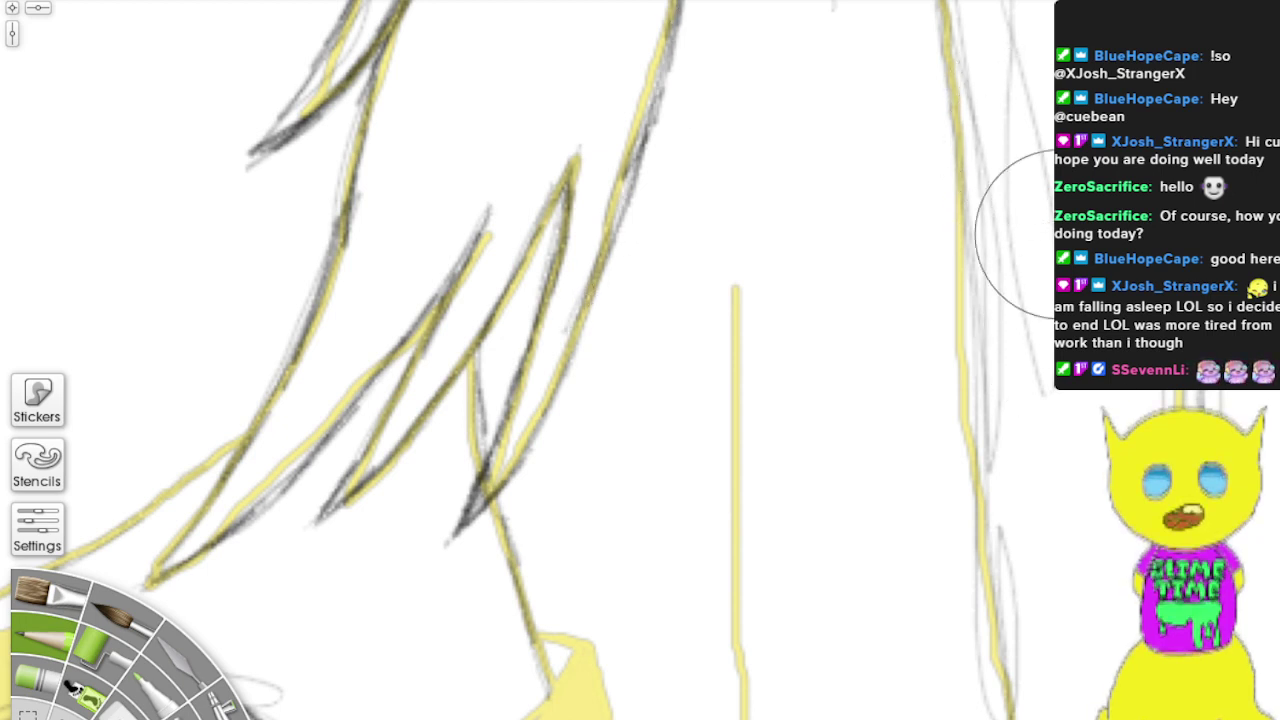
Step: Erase and retrace the rough pencil line of the long hair strand right of the neck, and trace the shorter strand beside it
{"action": "mouse_move", "coordinate": [1030, 122]}
{"action": "left_mouse_down"}
{"action": "mouse_move", "coordinate": [1000, 271]}
{"action": "mouse_move", "coordinate": [1006, 337]}
{"action": "left_mouse_up"}
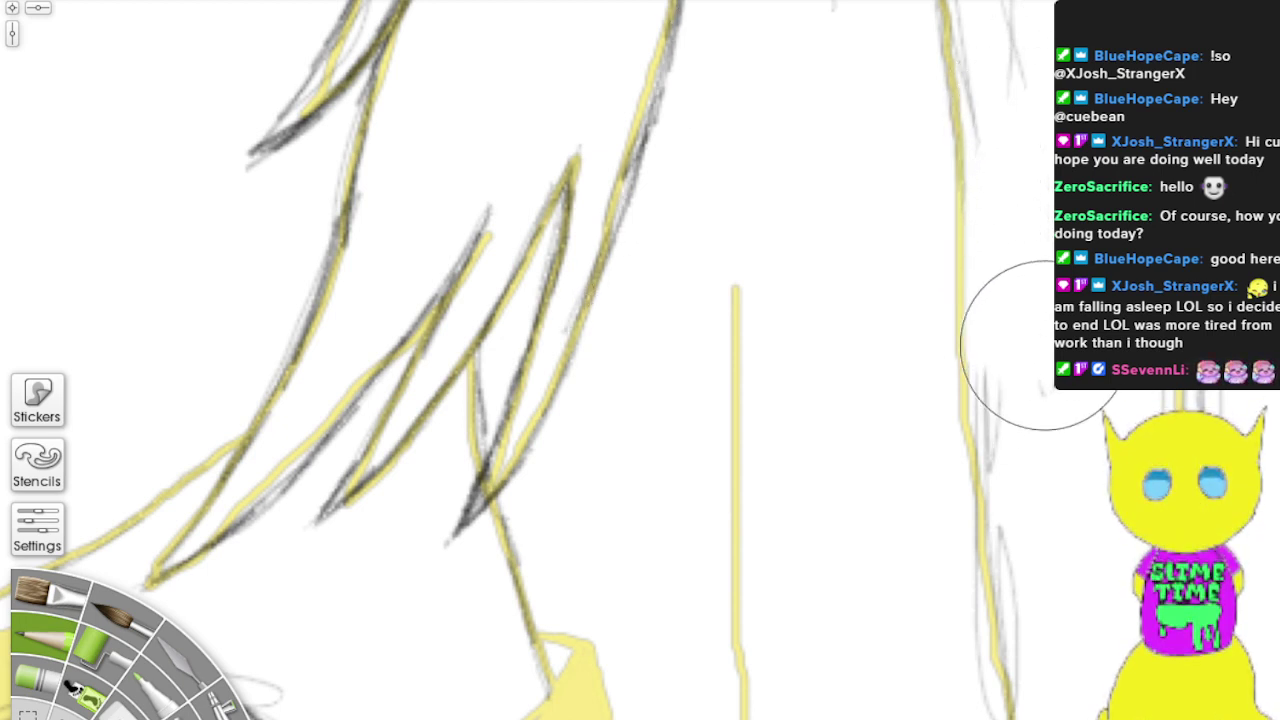
{"action": "mouse_move", "coordinate": [1013, 205]}
{"action": "left_mouse_down"}
{"action": "mouse_move", "coordinate": [984, 62]}
{"action": "mouse_move", "coordinate": [994, 562]}
{"action": "left_mouse_up"}
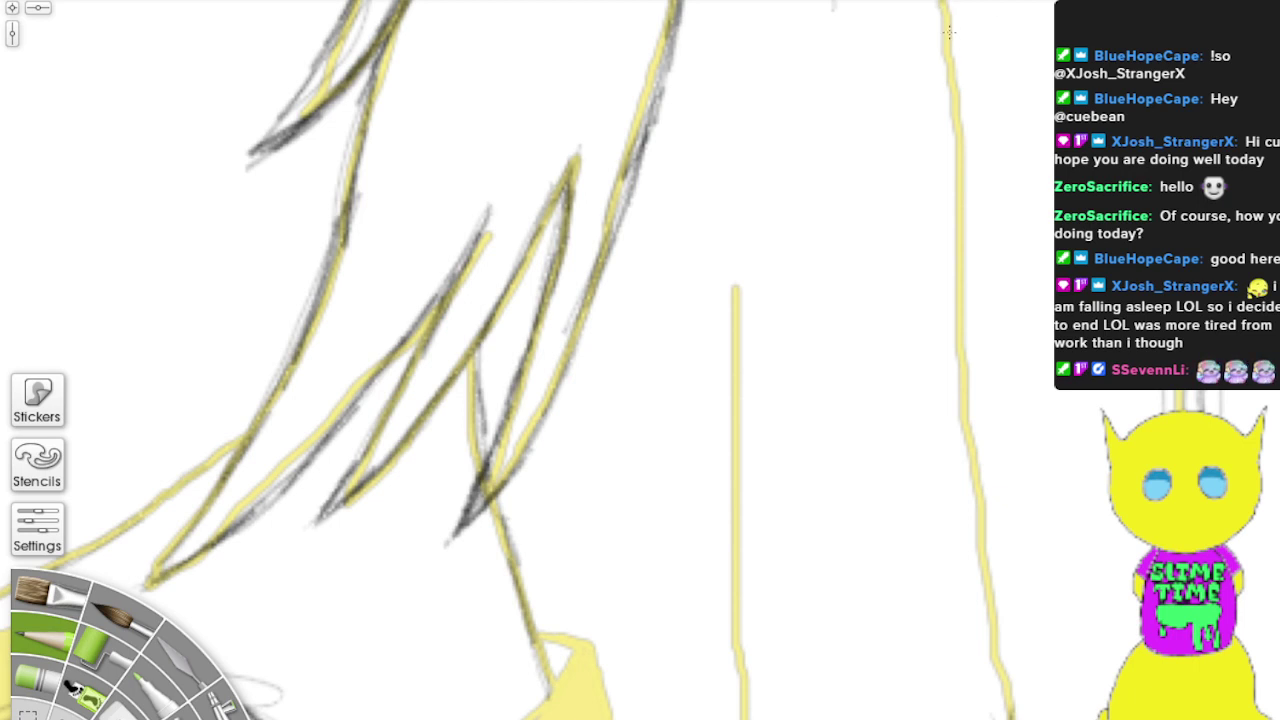
{"action": "mouse_move", "coordinate": [949, 32]}
{"action": "left_mouse_down"}
{"action": "mouse_move", "coordinate": [1001, 712]}
{"action": "mouse_move", "coordinate": [966, 345]}
{"action": "mouse_move", "coordinate": [966, 418]}
{"action": "mouse_move", "coordinate": [948, 22]}
{"action": "left_mouse_up"}
{"action": "left_click_drag", "start_coordinate": [952, 135], "coordinate": [1006, 718]}
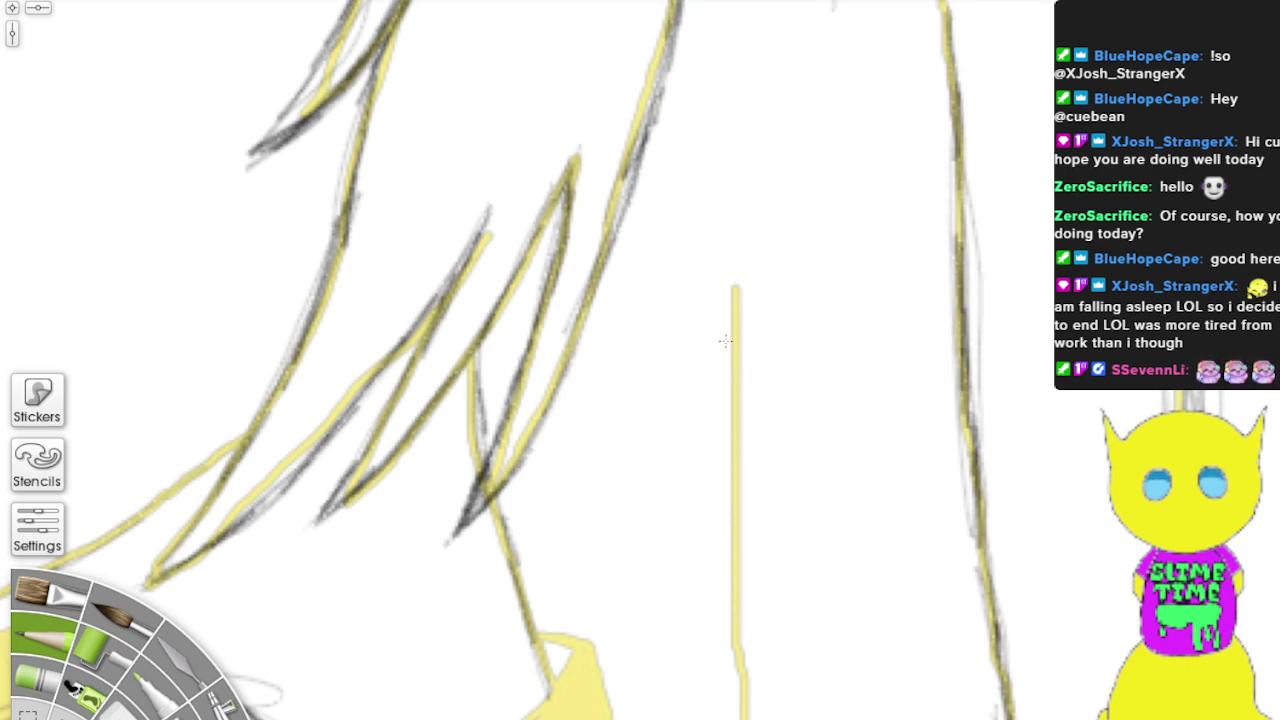
{"action": "mouse_move", "coordinate": [733, 288]}
{"action": "left_mouse_down"}
{"action": "mouse_move", "coordinate": [731, 400]}
{"action": "mouse_move", "coordinate": [726, 338]}
{"action": "mouse_move", "coordinate": [744, 700]}
{"action": "mouse_move", "coordinate": [759, 492]}
{"action": "left_mouse_up"}
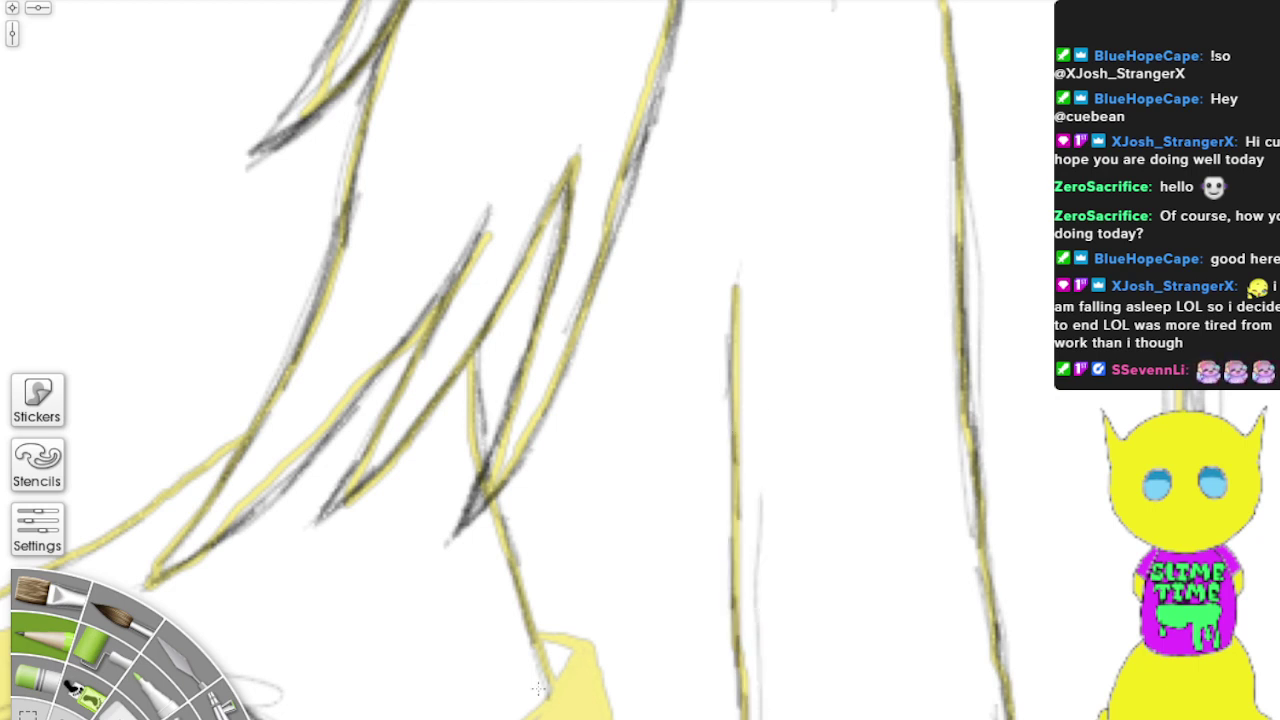
Step: Trace the right-hand end of the choker, including its upper rim, inner fold and outer edge
{"action": "mouse_move", "coordinate": [538, 688]}
{"action": "left_mouse_down"}
{"action": "mouse_move", "coordinate": [570, 656]}
{"action": "mouse_move", "coordinate": [528, 716]}
{"action": "left_mouse_up"}
{"action": "left_click_drag", "start_coordinate": [540, 648], "coordinate": [566, 655]}
{"action": "mouse_move", "coordinate": [534, 631]}
{"action": "left_mouse_down"}
{"action": "mouse_move", "coordinate": [583, 647]}
{"action": "mouse_move", "coordinate": [598, 700]}
{"action": "left_mouse_up"}
{"action": "mouse_move", "coordinate": [588, 648]}
{"action": "left_mouse_down"}
{"action": "mouse_move", "coordinate": [607, 719]}
{"action": "mouse_move", "coordinate": [586, 636]}
{"action": "mouse_move", "coordinate": [556, 635]}
{"action": "mouse_move", "coordinate": [584, 640]}
{"action": "left_mouse_up"}
{"action": "left_click_drag", "start_coordinate": [584, 640], "coordinate": [541, 631]}
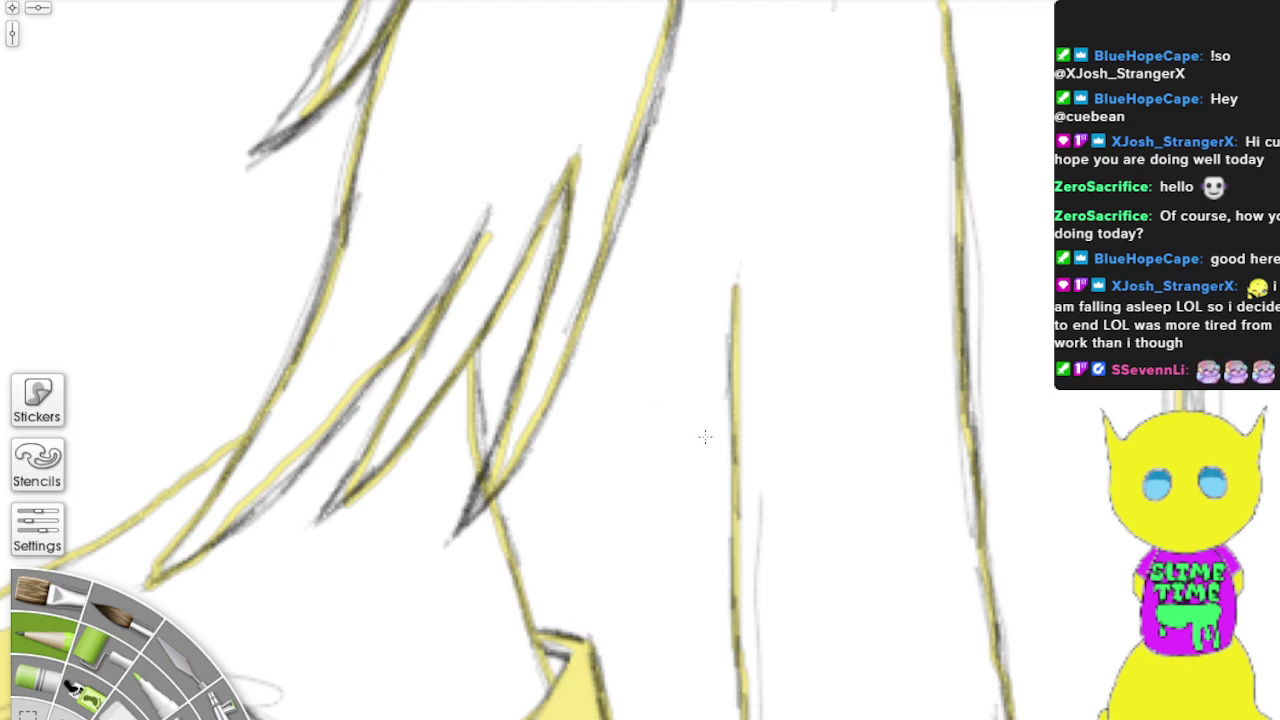
Step: Trace the choker's left-hand end behind the shoulder and its curved lower edge across the neck
{"action": "mouse_move", "coordinate": [756, 449]}
{"action": "left_mouse_down"}
{"action": "mouse_move", "coordinate": [861, 2]}
{"action": "mouse_move", "coordinate": [904, 4]}
{"action": "left_mouse_up"}
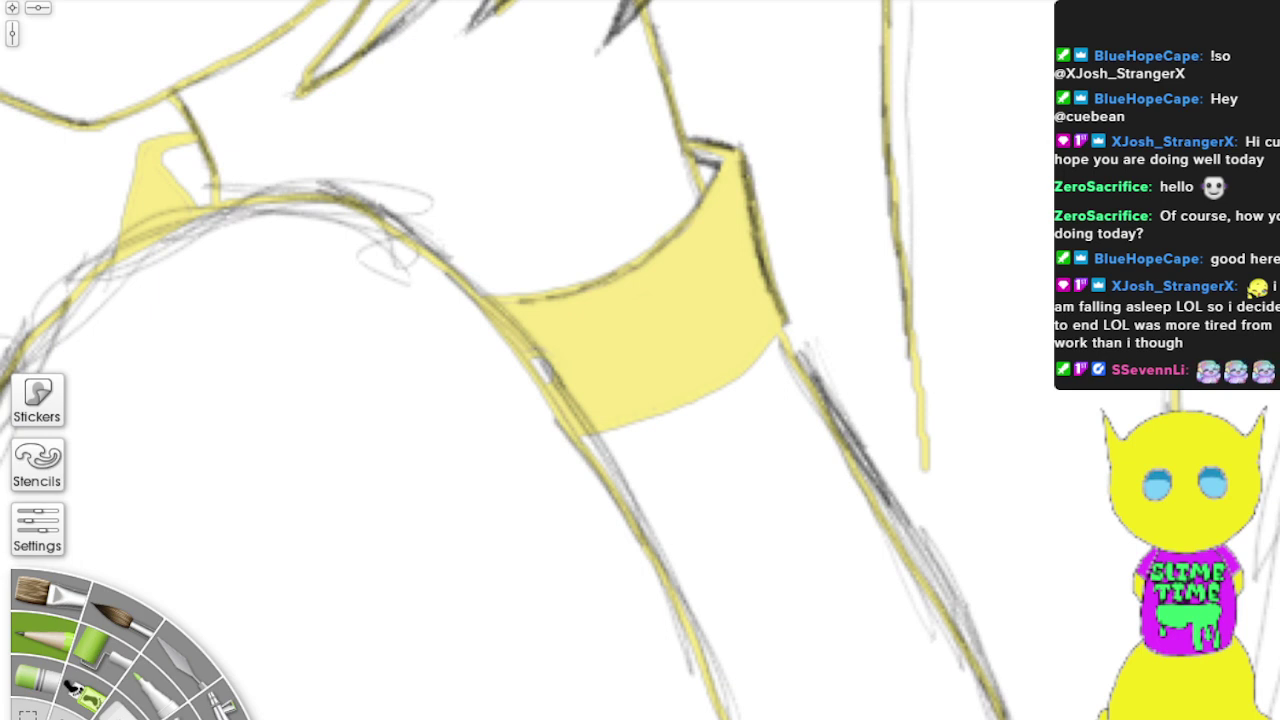
{"action": "mouse_move", "coordinate": [164, 173]}
{"action": "left_mouse_down"}
{"action": "mouse_move", "coordinate": [197, 204]}
{"action": "mouse_move", "coordinate": [166, 174]}
{"action": "mouse_move", "coordinate": [197, 149]}
{"action": "mouse_move", "coordinate": [170, 156]}
{"action": "left_mouse_up"}
{"action": "left_click_drag", "start_coordinate": [163, 168], "coordinate": [198, 207]}
{"action": "mouse_move", "coordinate": [176, 128]}
{"action": "left_mouse_down"}
{"action": "mouse_move", "coordinate": [150, 136]}
{"action": "mouse_move", "coordinate": [184, 136]}
{"action": "mouse_move", "coordinate": [140, 146]}
{"action": "mouse_move", "coordinate": [120, 218]}
{"action": "mouse_move", "coordinate": [125, 172]}
{"action": "mouse_move", "coordinate": [162, 128]}
{"action": "left_mouse_up"}
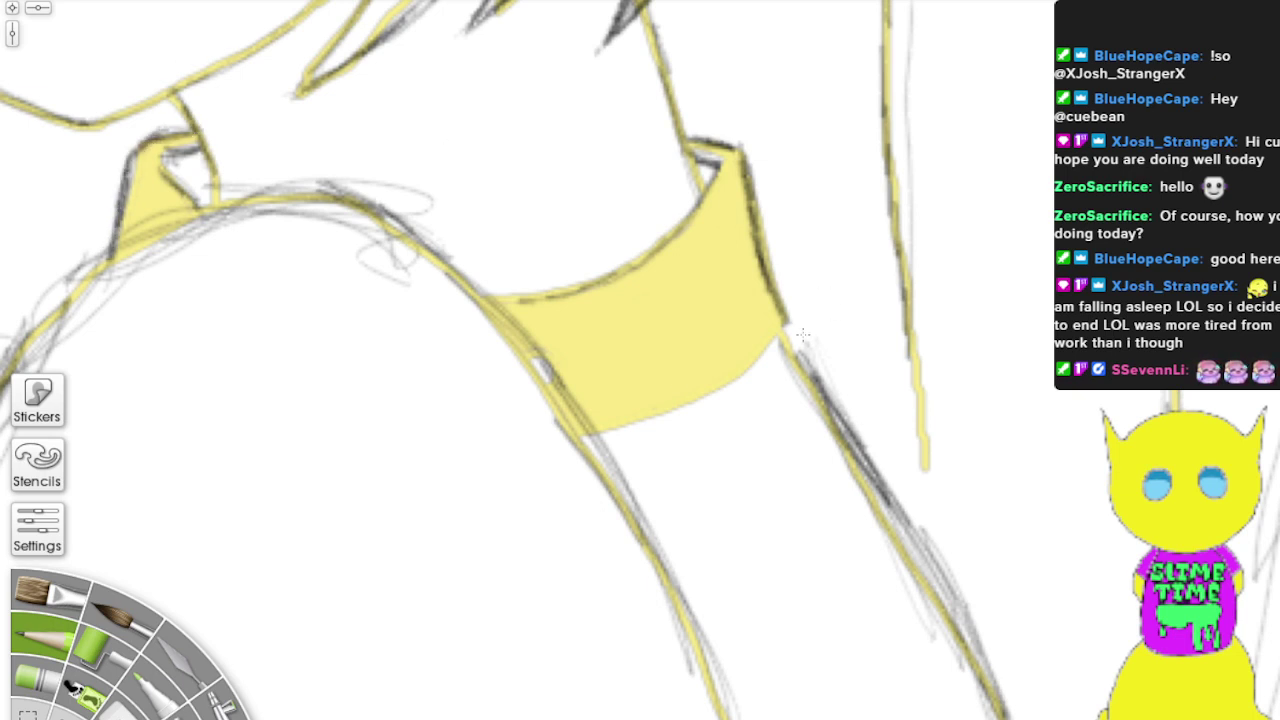
{"action": "mouse_move", "coordinate": [656, 412]}
{"action": "left_mouse_down"}
{"action": "mouse_move", "coordinate": [572, 436]}
{"action": "mouse_move", "coordinate": [725, 388]}
{"action": "mouse_move", "coordinate": [762, 352]}
{"action": "mouse_move", "coordinate": [706, 404]}
{"action": "mouse_move", "coordinate": [788, 330]}
{"action": "mouse_move", "coordinate": [740, 372]}
{"action": "mouse_move", "coordinate": [618, 424]}
{"action": "mouse_move", "coordinate": [708, 402]}
{"action": "mouse_move", "coordinate": [784, 340]}
{"action": "left_mouse_up"}
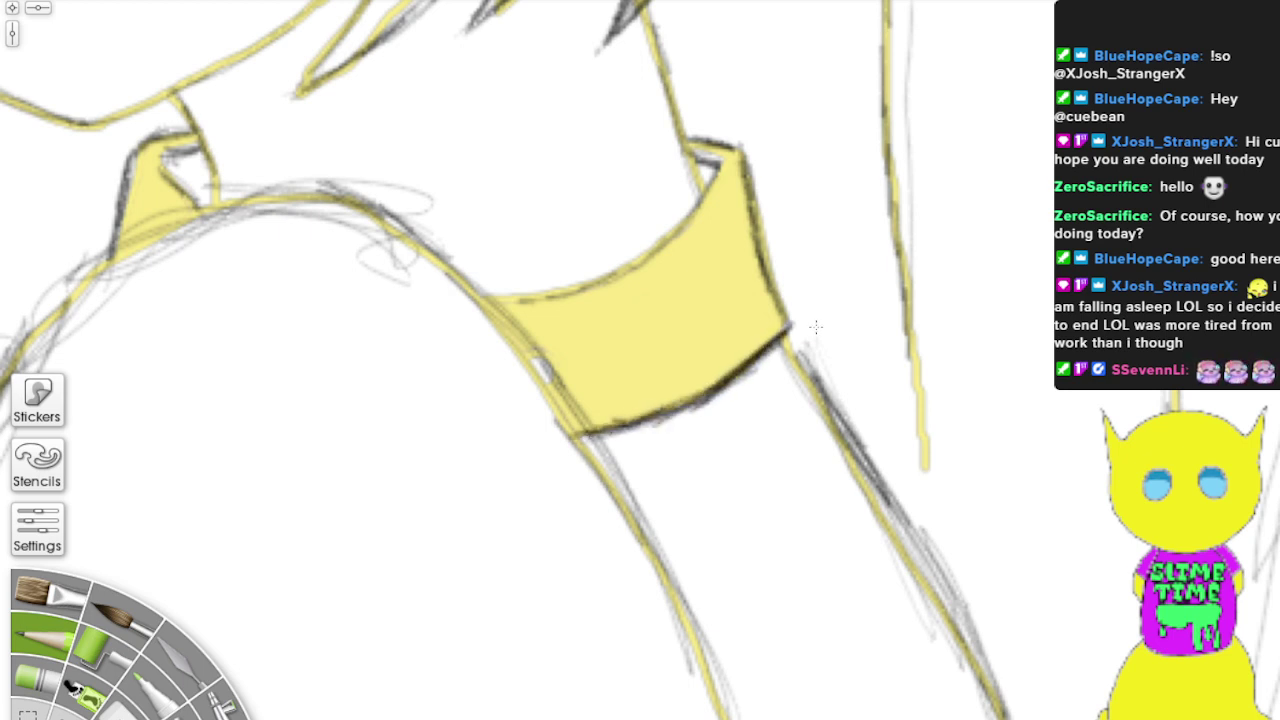
Step: Reinforce the back line below the choker and the shoulder and arm curve, and finish the lower end of the adjacent hair strand
{"action": "mouse_move", "coordinate": [818, 388]}
{"action": "left_mouse_down"}
{"action": "mouse_move", "coordinate": [787, 345]}
{"action": "mouse_move", "coordinate": [921, 574]}
{"action": "mouse_move", "coordinate": [901, 543]}
{"action": "mouse_move", "coordinate": [992, 642]}
{"action": "left_mouse_up"}
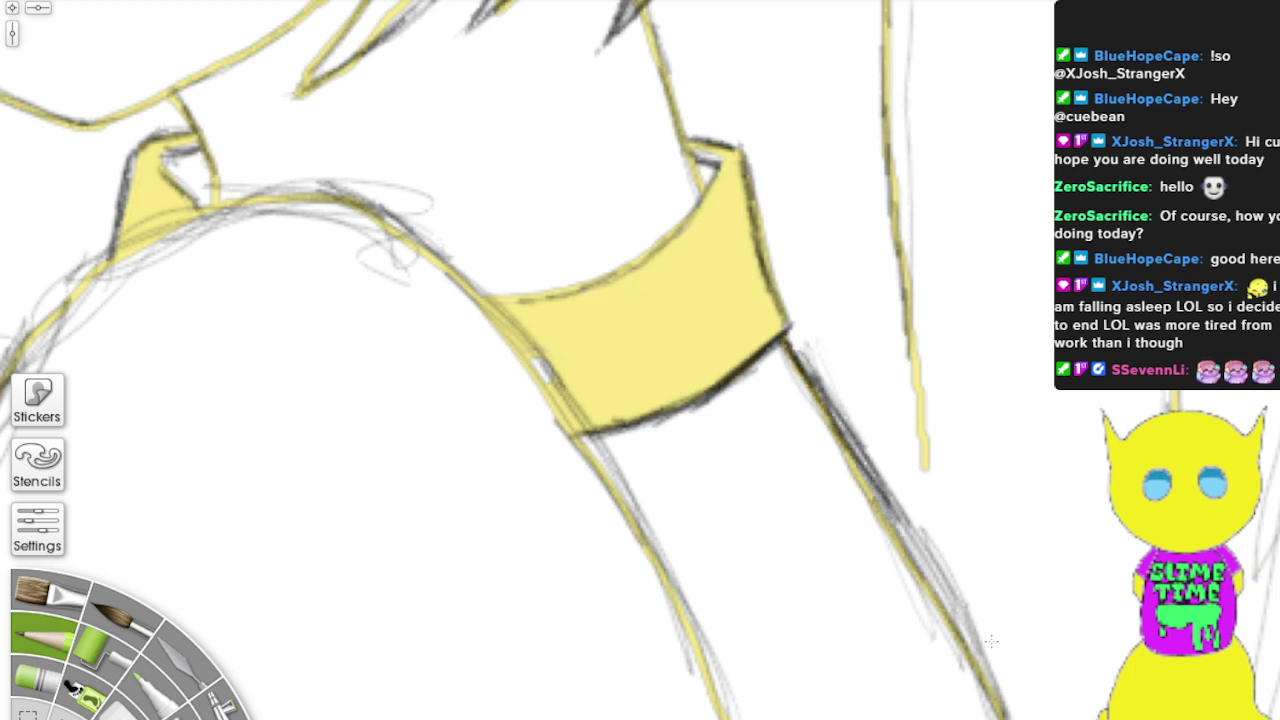
{"action": "mouse_move", "coordinate": [910, 334]}
{"action": "left_mouse_down"}
{"action": "mouse_move", "coordinate": [928, 408]}
{"action": "mouse_move", "coordinate": [915, 319]}
{"action": "mouse_move", "coordinate": [924, 440]}
{"action": "left_mouse_up"}
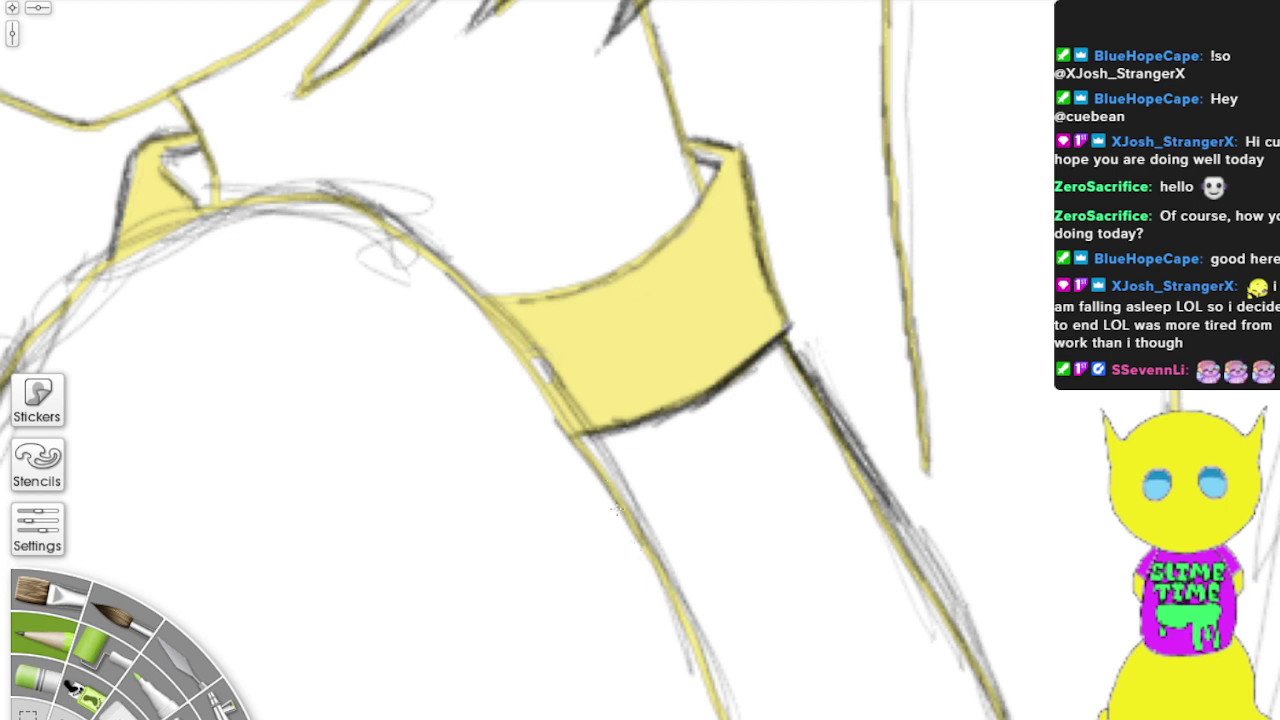
{"action": "mouse_move", "coordinate": [617, 510]}
{"action": "left_mouse_down"}
{"action": "mouse_move", "coordinate": [715, 700]}
{"action": "mouse_move", "coordinate": [595, 440]}
{"action": "mouse_move", "coordinate": [607, 487]}
{"action": "mouse_move", "coordinate": [475, 290]}
{"action": "mouse_move", "coordinate": [235, 188]}
{"action": "mouse_move", "coordinate": [186, 218]}
{"action": "left_mouse_up"}
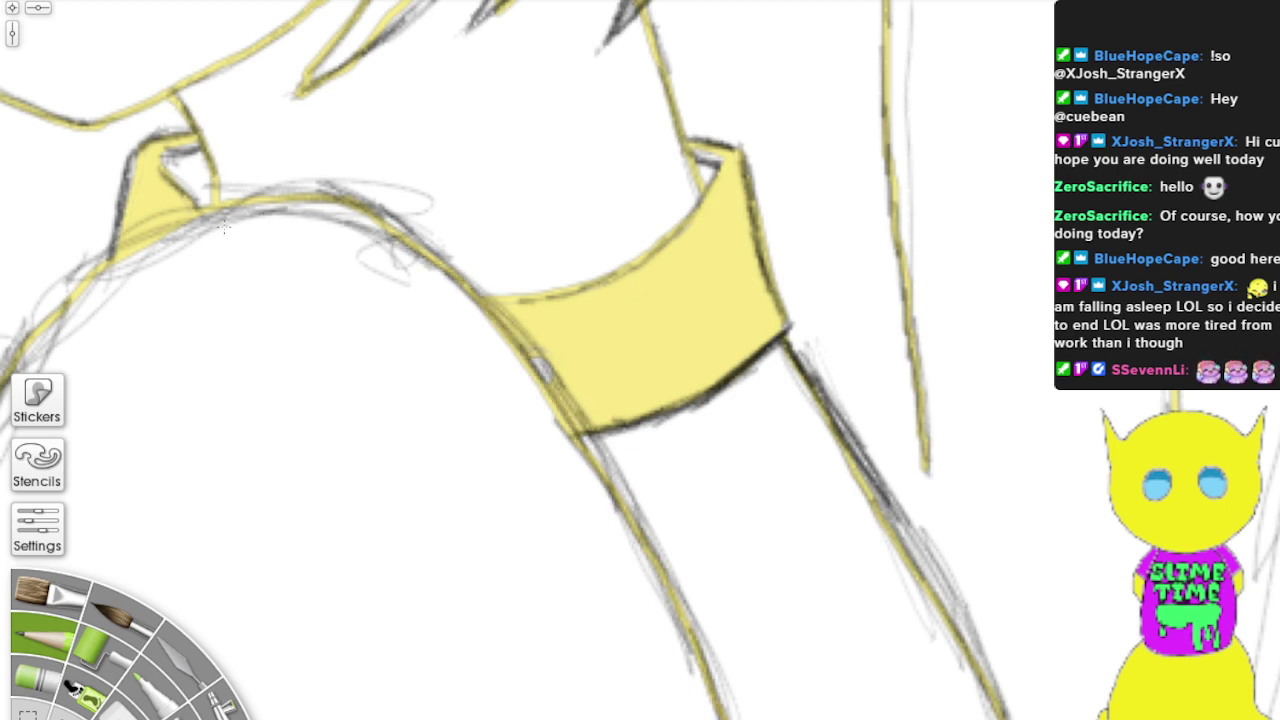
{"action": "left_click_drag", "start_coordinate": [136, 258], "coordinate": [38, 330]}
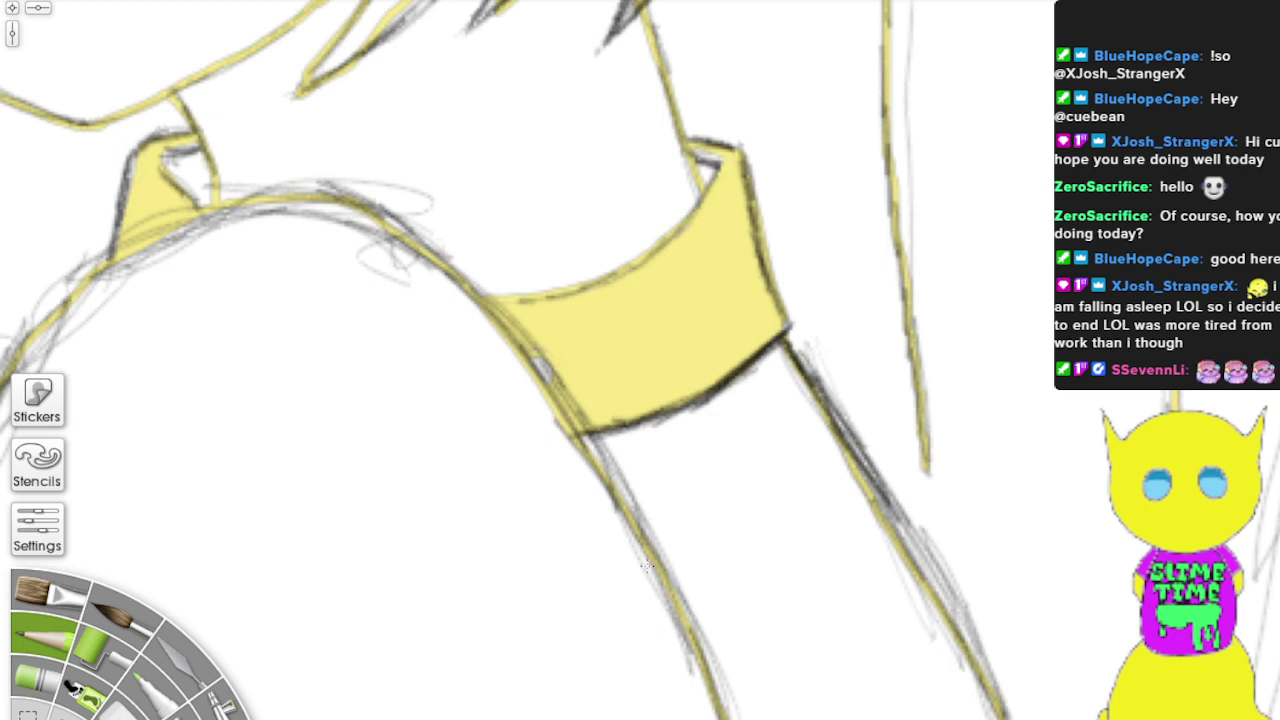
{"action": "left_click_drag", "start_coordinate": [646, 568], "coordinate": [716, 716]}
{"action": "mouse_move", "coordinate": [980, 662]}
{"action": "left_mouse_down"}
{"action": "mouse_move", "coordinate": [1000, 716]}
{"action": "mouse_move", "coordinate": [795, 352]}
{"action": "left_mouse_up"}
Step: Reinforce the right-hand neck line and the choker's upper edge, and trace the jawline's right-hand part
{"action": "mouse_move", "coordinate": [636, 22]}
{"action": "left_mouse_down"}
{"action": "mouse_move", "coordinate": [690, 205]}
{"action": "mouse_move", "coordinate": [694, 176]}
{"action": "mouse_move", "coordinate": [641, 250]}
{"action": "left_mouse_up"}
{"action": "mouse_move", "coordinate": [497, 298]}
{"action": "left_mouse_down"}
{"action": "mouse_move", "coordinate": [610, 284]}
{"action": "mouse_move", "coordinate": [700, 226]}
{"action": "mouse_move", "coordinate": [716, 143]}
{"action": "left_mouse_up"}
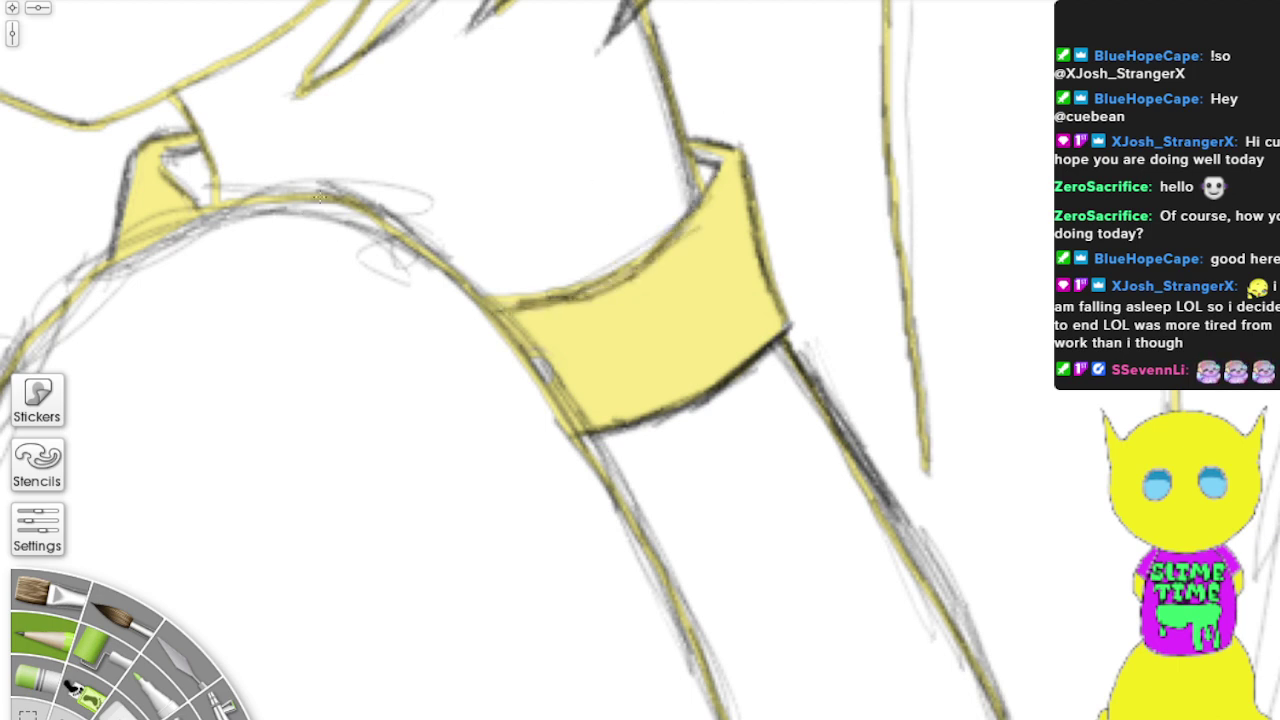
{"action": "mouse_move", "coordinate": [221, 75]}
{"action": "left_mouse_down"}
{"action": "mouse_move", "coordinate": [312, 4]}
{"action": "mouse_move", "coordinate": [122, 120]}
{"action": "mouse_move", "coordinate": [344, 2]}
{"action": "mouse_move", "coordinate": [332, 2]}
{"action": "left_mouse_up"}
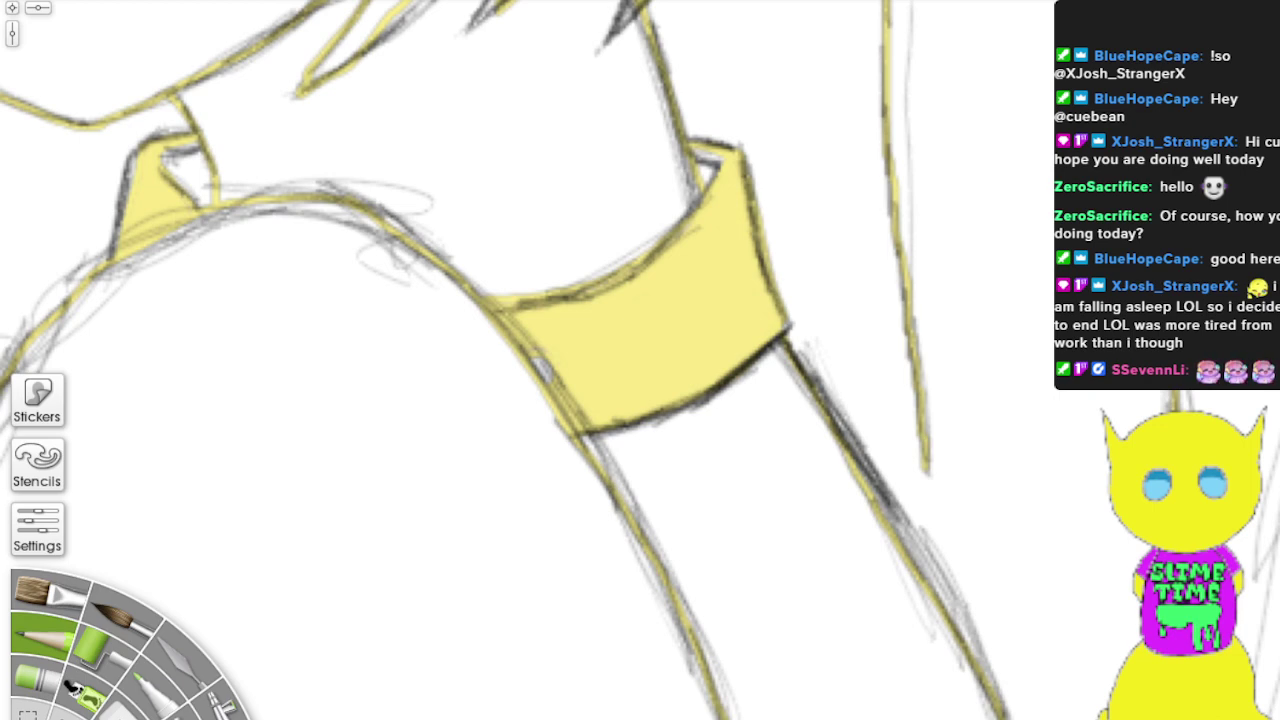
Step: Trace the outer and inner edges of the second figure's left-hand hair, above the hand raised near the face
{"action": "left_click_drag", "start_coordinate": [1238, 718], "coordinate": [898, 70]}
{"action": "scroll", "coordinate": [1004, 228], "scroll_direction": "down", "scroll_amount": 3}
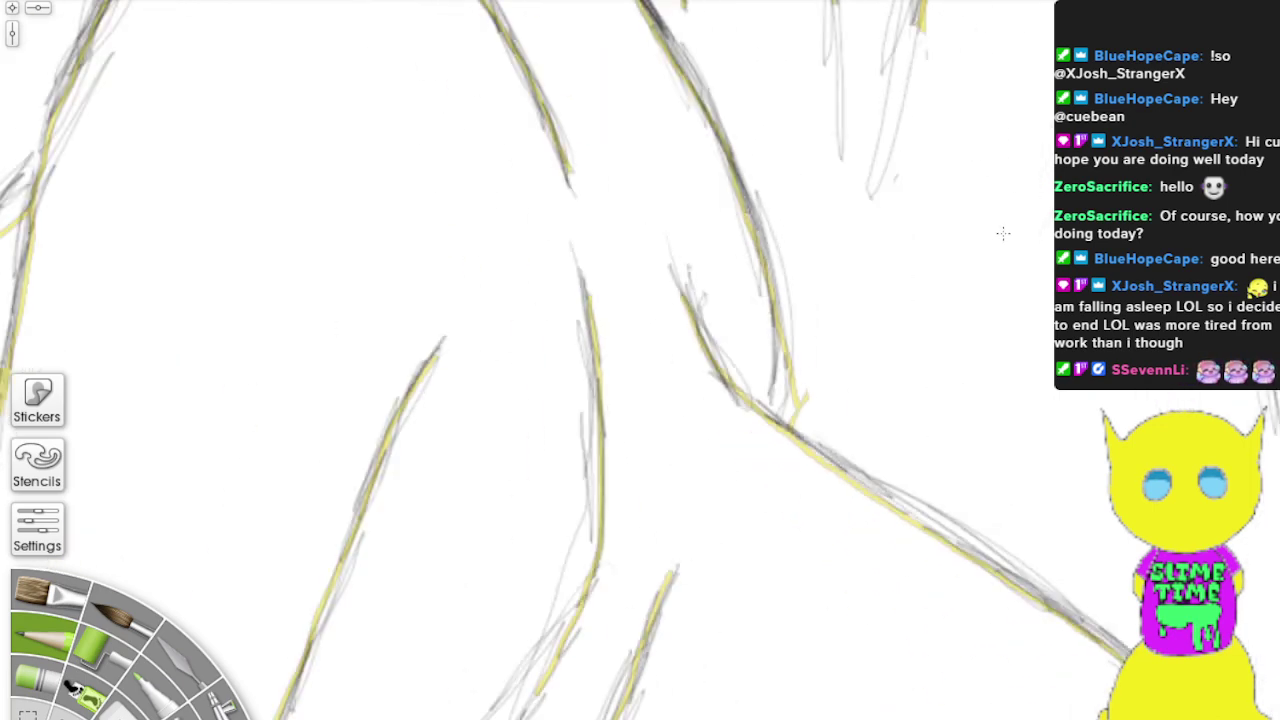
{"action": "scroll", "coordinate": [1002, 240], "scroll_direction": "down", "scroll_amount": 4}
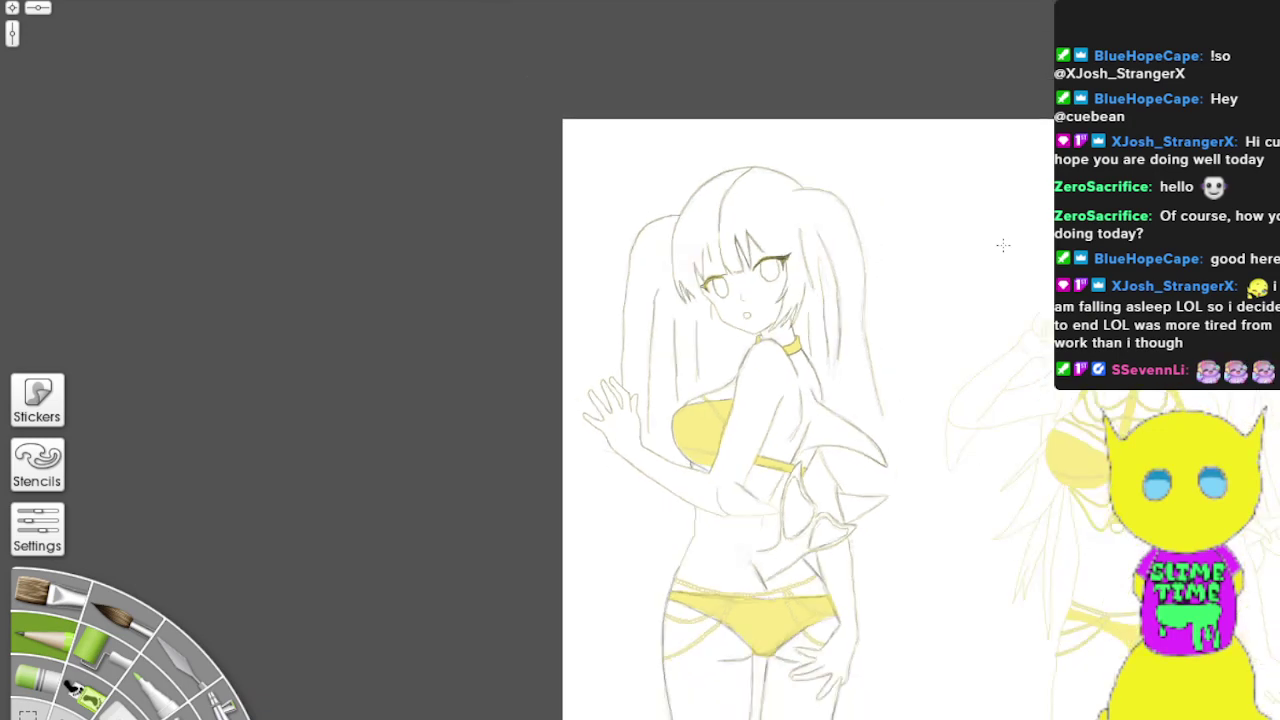
{"action": "scroll", "coordinate": [1003, 246], "scroll_direction": "up", "scroll_amount": 1}
{"action": "scroll", "coordinate": [1003, 246], "scroll_direction": "up", "scroll_amount": 1}
{"action": "scroll", "coordinate": [1003, 246], "scroll_direction": "up", "scroll_amount": 1}
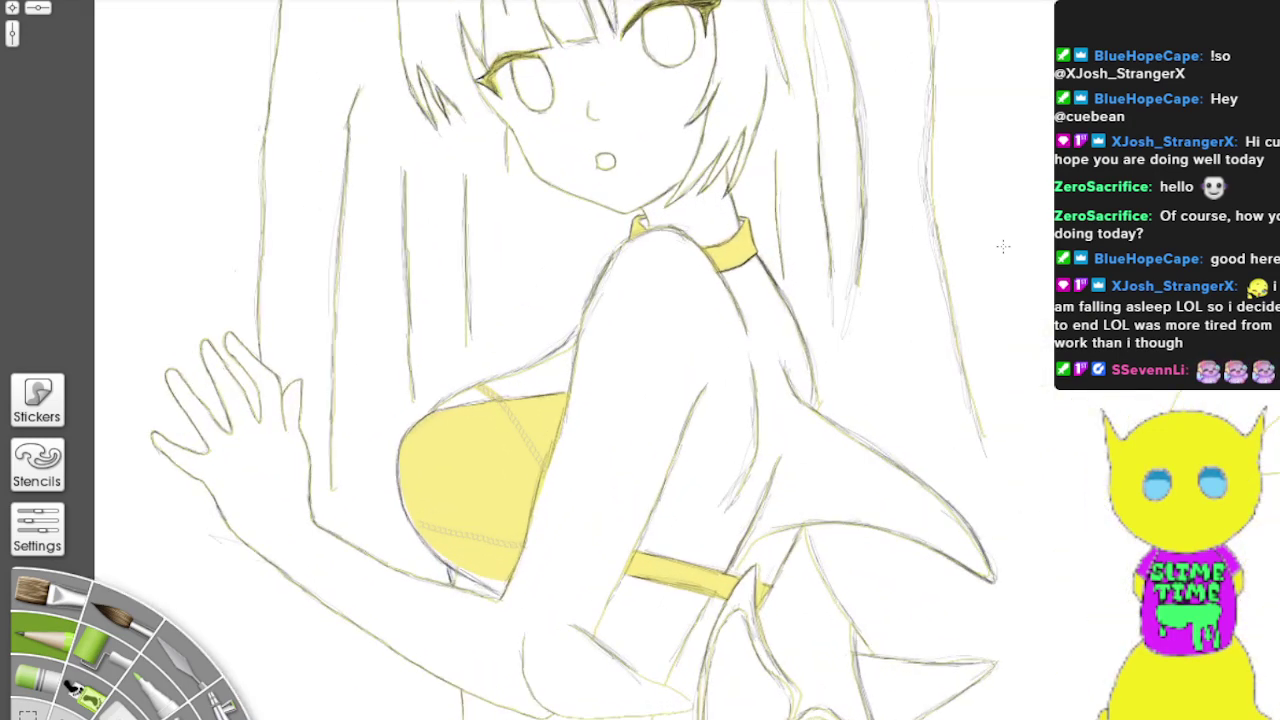
{"action": "scroll", "coordinate": [1003, 246], "scroll_direction": "up", "scroll_amount": 1}
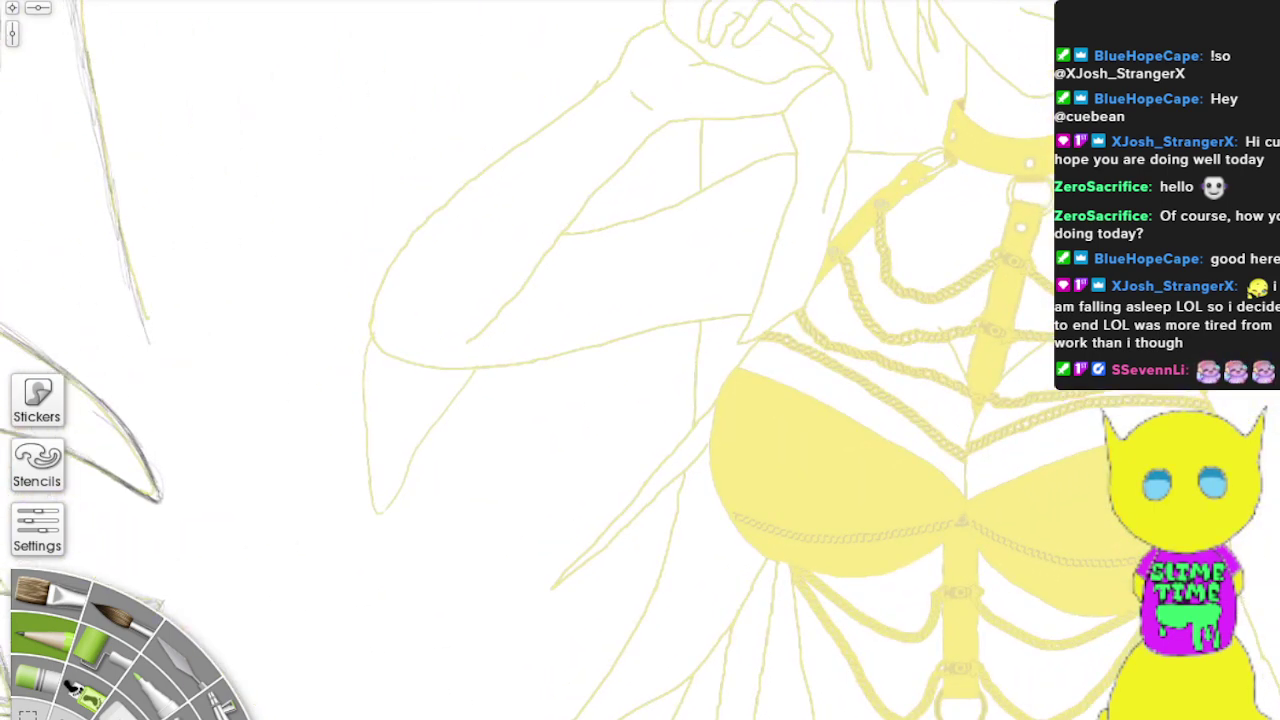
{"action": "left_click_drag", "start_coordinate": [640, 360], "coordinate": [658, 382]}
{"action": "scroll", "coordinate": [640, 360], "scroll_direction": "up", "scroll_amount": 5}
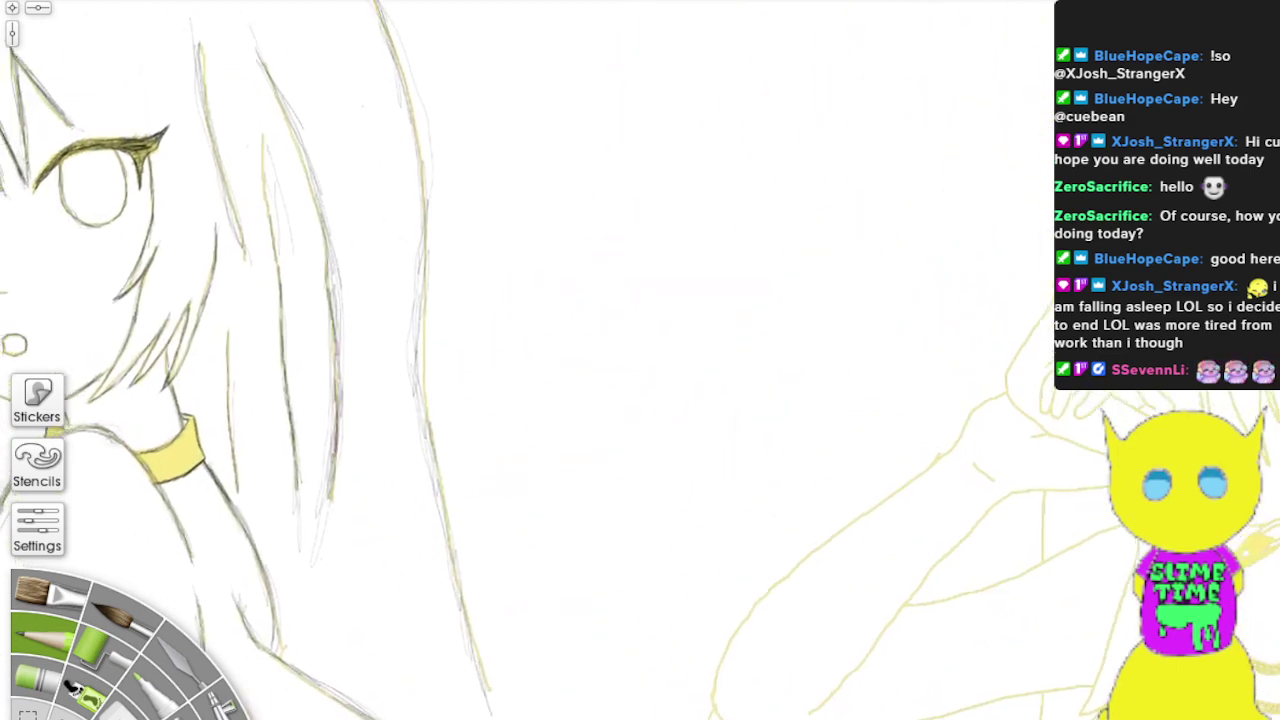
{"action": "left_click_drag", "start_coordinate": [640, 360], "coordinate": [538, 262]}
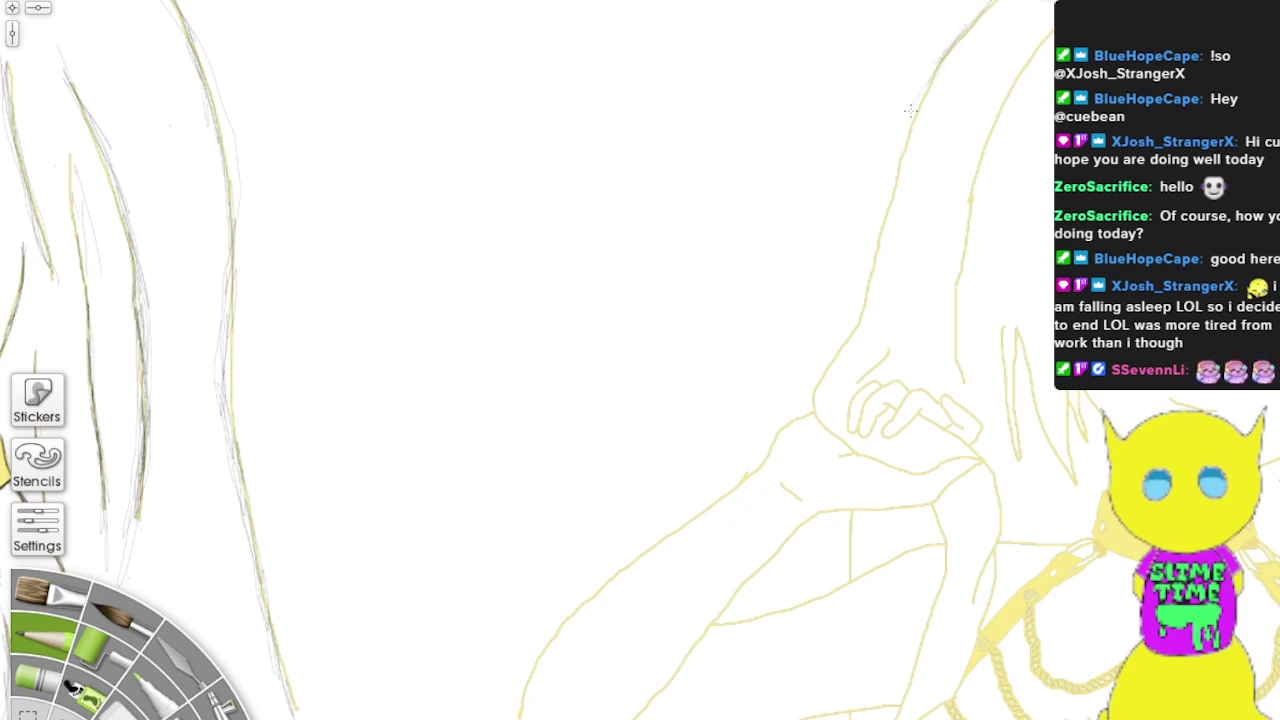
{"action": "mouse_move", "coordinate": [910, 110]}
{"action": "left_mouse_down"}
{"action": "mouse_move", "coordinate": [893, 200]}
{"action": "mouse_move", "coordinate": [954, 38]}
{"action": "mouse_move", "coordinate": [988, 8]}
{"action": "left_mouse_up"}
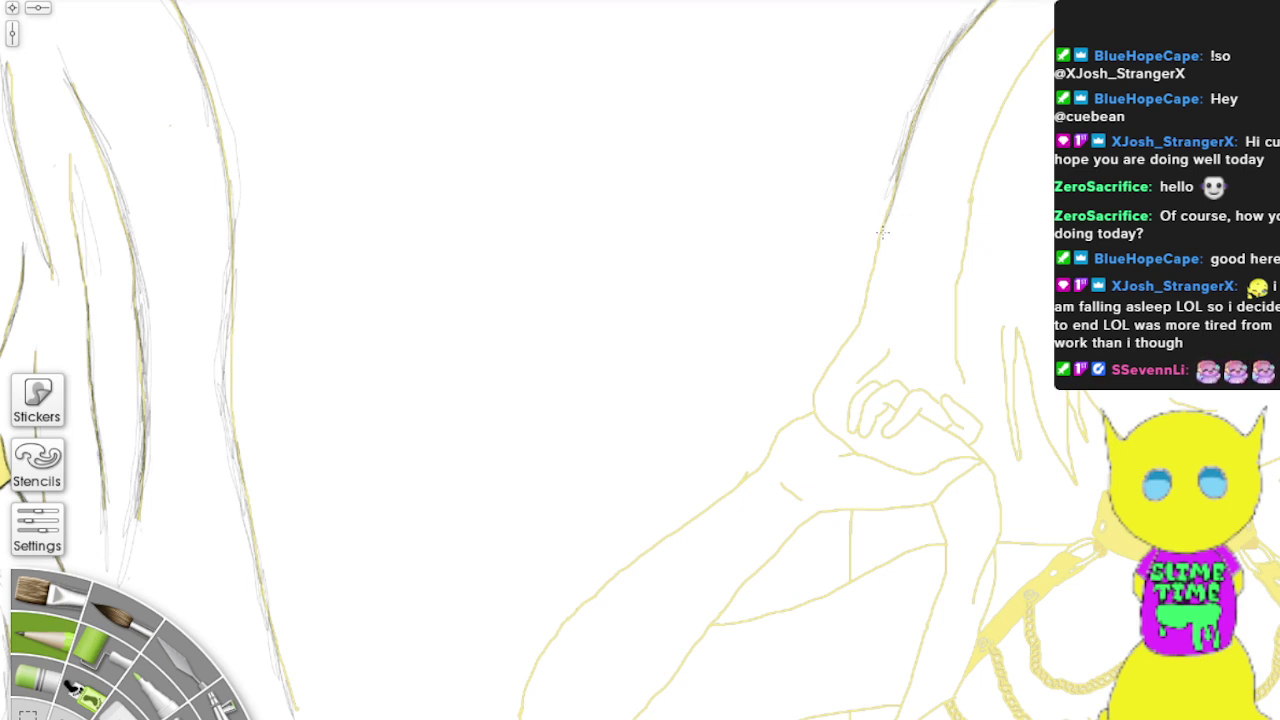
{"action": "left_click_drag", "start_coordinate": [882, 233], "coordinate": [858, 324]}
{"action": "mouse_move", "coordinate": [970, 200]}
{"action": "left_mouse_down"}
{"action": "mouse_move", "coordinate": [951, 320]}
{"action": "mouse_move", "coordinate": [958, 390]}
{"action": "mouse_move", "coordinate": [965, 233]}
{"action": "mouse_move", "coordinate": [1028, 48]}
{"action": "left_mouse_up"}
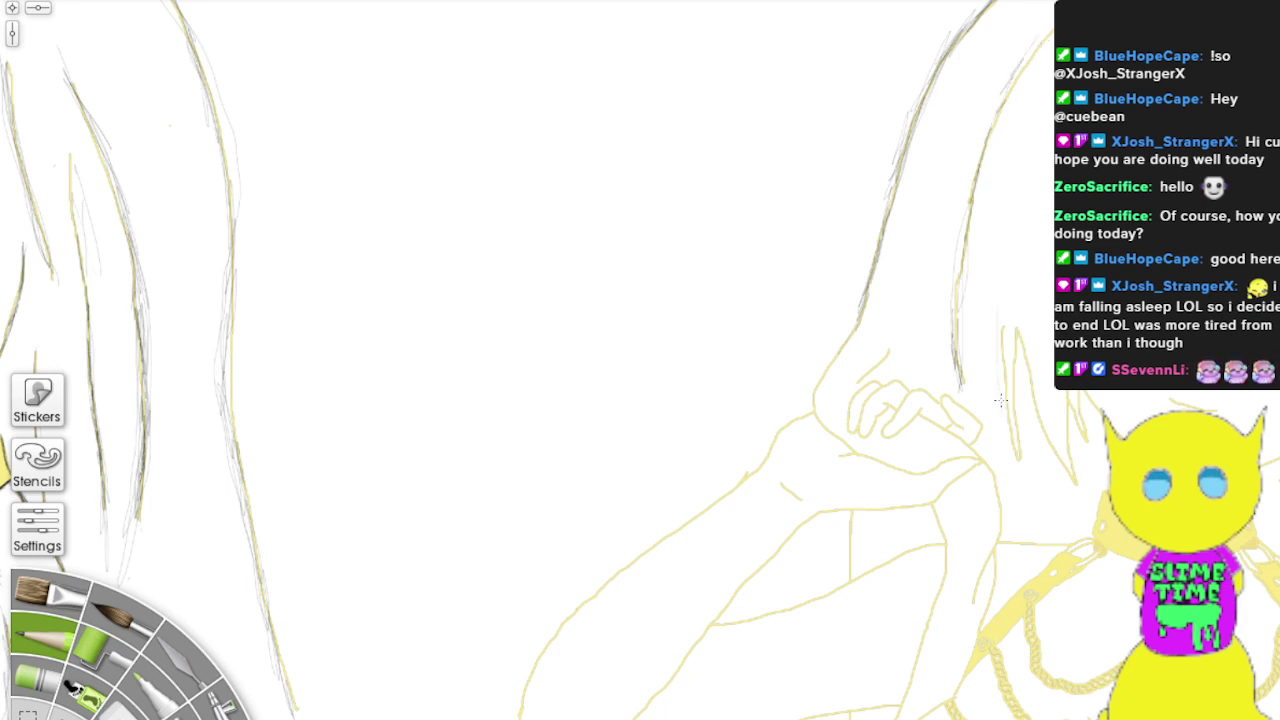
Step: Trace the pointed hair strands beside the raised hand, and the short vertical line and hanging lock's inner edge below the hand
{"action": "mouse_move", "coordinate": [1000, 400]}
{"action": "left_mouse_down"}
{"action": "mouse_move", "coordinate": [992, 305]}
{"action": "mouse_move", "coordinate": [1000, 438]}
{"action": "mouse_move", "coordinate": [1026, 478]}
{"action": "mouse_move", "coordinate": [1020, 320]}
{"action": "mouse_move", "coordinate": [1054, 450]}
{"action": "mouse_move", "coordinate": [1026, 364]}
{"action": "mouse_move", "coordinate": [1084, 496]}
{"action": "mouse_move", "coordinate": [1066, 451]}
{"action": "mouse_move", "coordinate": [1068, 392]}
{"action": "mouse_move", "coordinate": [1098, 456]}
{"action": "mouse_move", "coordinate": [1079, 394]}
{"action": "left_mouse_up"}
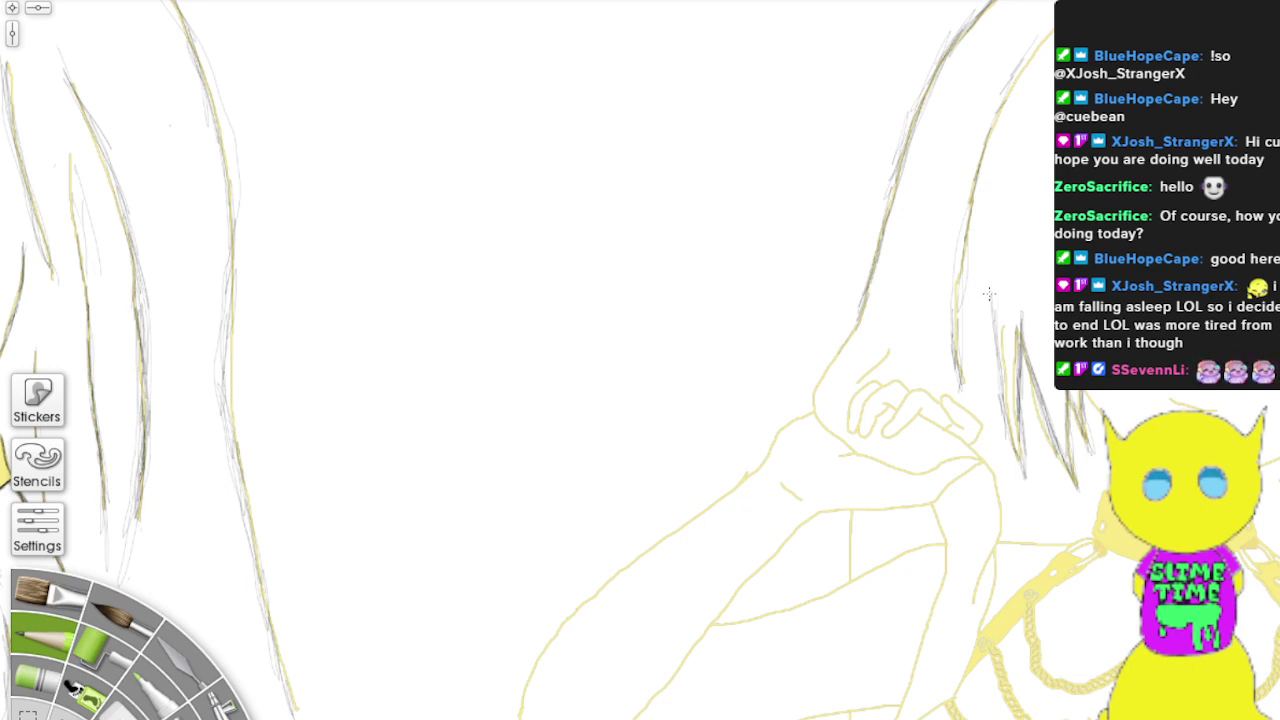
{"action": "left_click_drag", "start_coordinate": [990, 292], "coordinate": [1003, 370]}
{"action": "left_click_drag", "start_coordinate": [850, 586], "coordinate": [850, 512]}
{"action": "mouse_move", "coordinate": [898, 716]}
{"action": "left_mouse_down"}
{"action": "mouse_move", "coordinate": [929, 633]}
{"action": "mouse_move", "coordinate": [902, 704]}
{"action": "mouse_move", "coordinate": [941, 552]}
{"action": "left_mouse_up"}
{"action": "left_click_drag", "start_coordinate": [941, 622], "coordinate": [939, 526]}
{"action": "left_click_drag", "start_coordinate": [946, 570], "coordinate": [932, 518]}
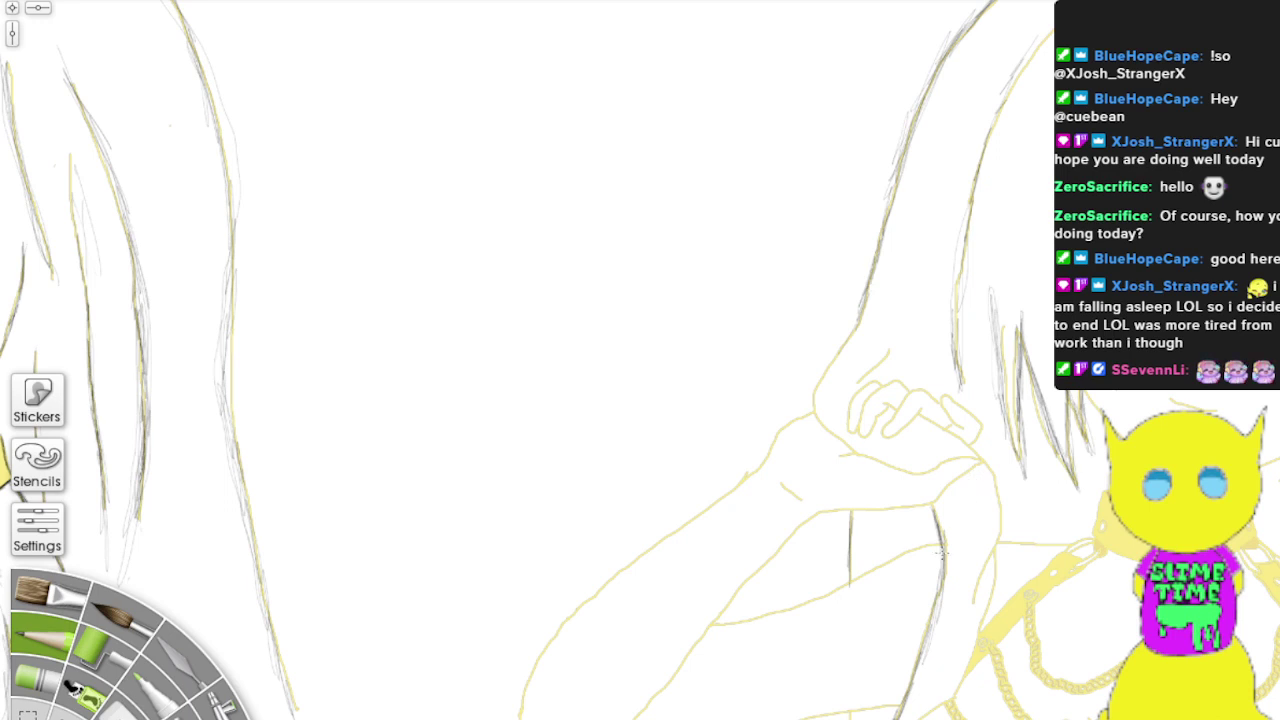
Step: Sketch the hair lock hanging below the raised hand, with light inner strand lines and its curved outer edge down to the harness strap
{"action": "left_click_drag", "start_coordinate": [984, 484], "coordinate": [997, 534]}
{"action": "mouse_move", "coordinate": [971, 520]}
{"action": "left_mouse_down"}
{"action": "mouse_move", "coordinate": [976, 570]}
{"action": "mouse_move", "coordinate": [926, 704]}
{"action": "left_mouse_up"}
{"action": "left_click_drag", "start_coordinate": [948, 622], "coordinate": [930, 698]}
{"action": "left_click_drag", "start_coordinate": [964, 540], "coordinate": [950, 662]}
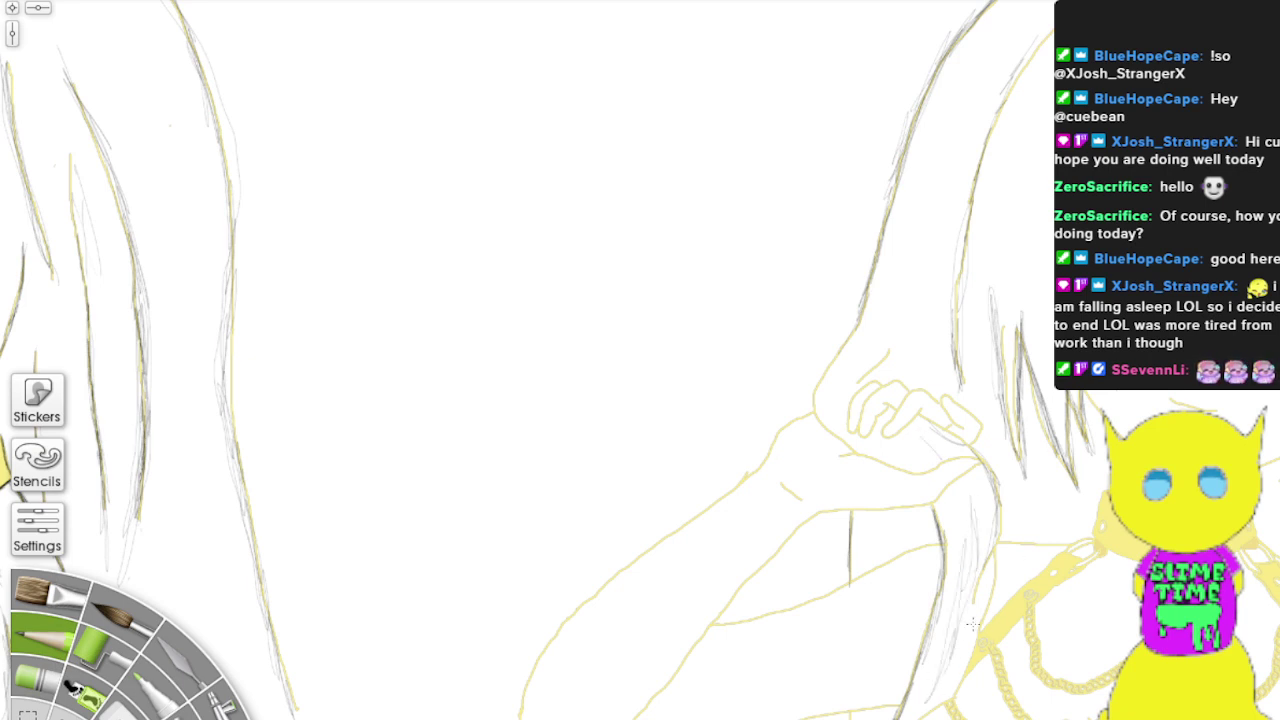
{"action": "left_click_drag", "start_coordinate": [968, 558], "coordinate": [915, 695]}
{"action": "left_click_drag", "start_coordinate": [966, 530], "coordinate": [955, 612]}
{"action": "mouse_move", "coordinate": [954, 500]}
{"action": "left_mouse_down"}
{"action": "mouse_move", "coordinate": [982, 608]}
{"action": "mouse_move", "coordinate": [988, 570]}
{"action": "mouse_move", "coordinate": [966, 657]}
{"action": "left_mouse_up"}
{"action": "left_click_drag", "start_coordinate": [989, 572], "coordinate": [976, 604]}
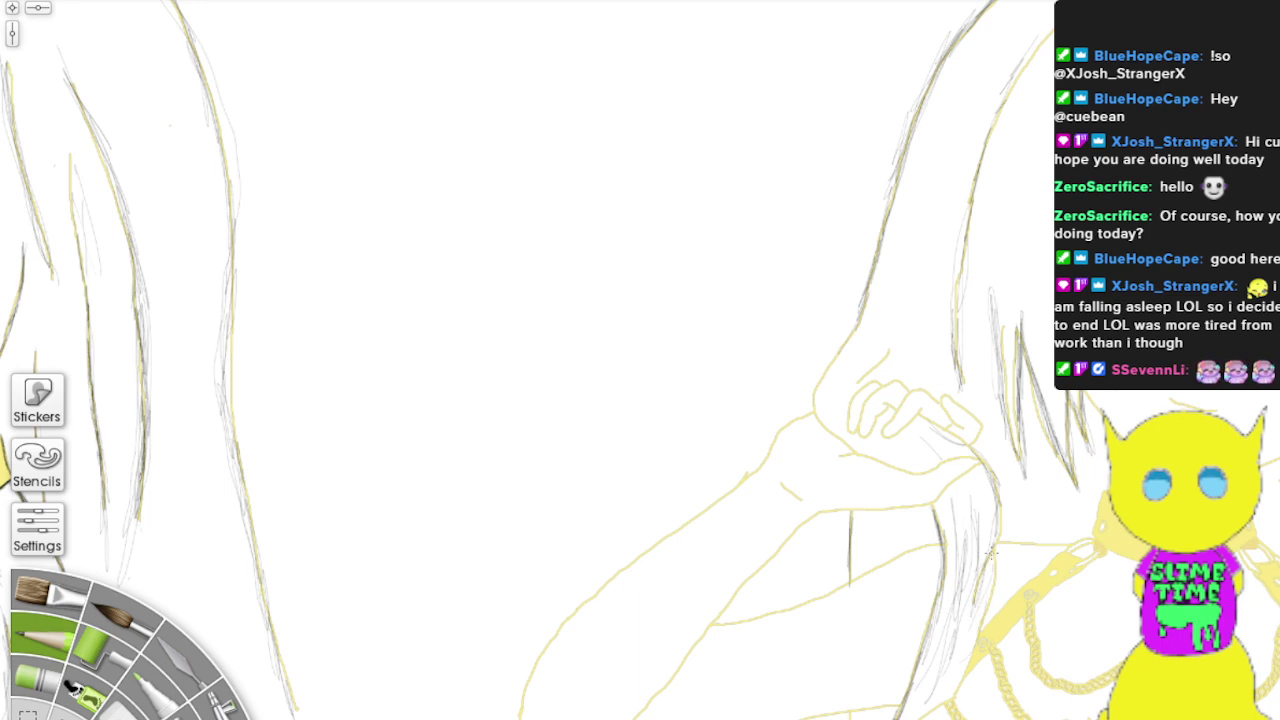
{"action": "left_click_drag", "start_coordinate": [991, 553], "coordinate": [995, 485]}
{"action": "mouse_move", "coordinate": [991, 572]}
{"action": "left_mouse_down"}
{"action": "mouse_move", "coordinate": [986, 644]}
{"action": "mouse_move", "coordinate": [966, 686]}
{"action": "left_mouse_up"}
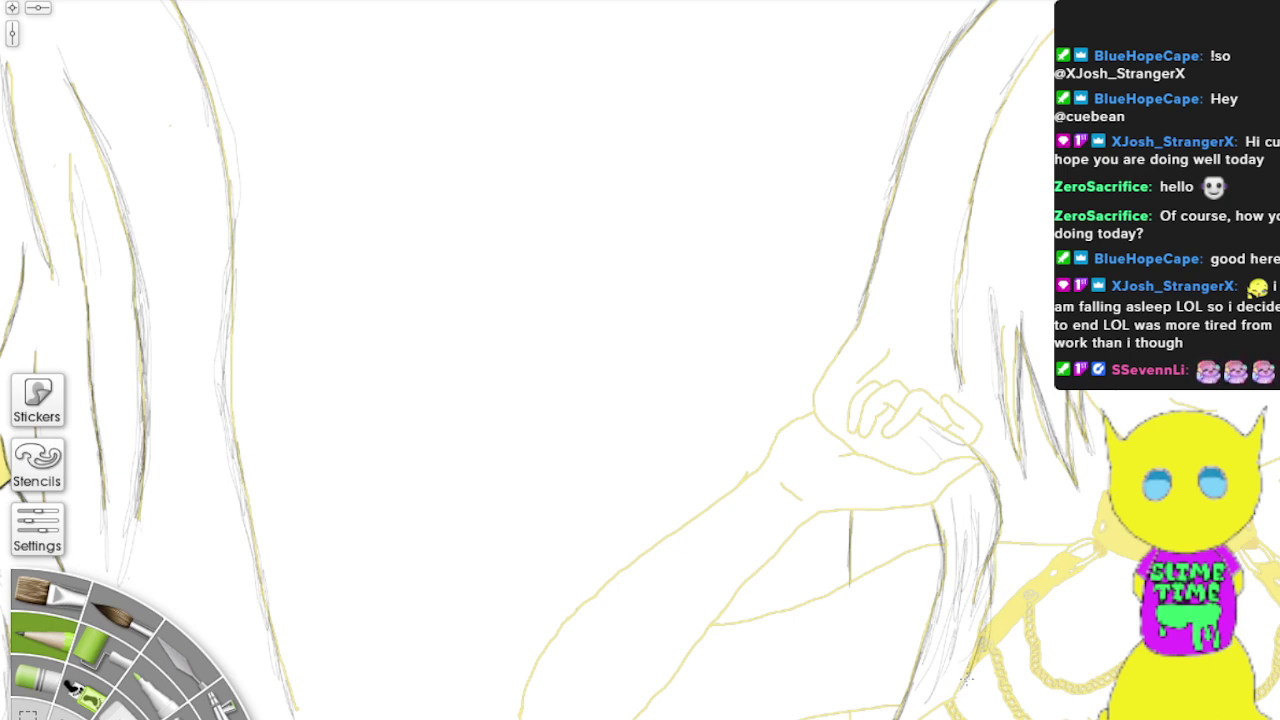
{"action": "left_click_drag", "start_coordinate": [980, 640], "coordinate": [1004, 609]}
Step: Trace the small crease near the raised wrist and the forearm's outer edge from the wrist towards the elbow
{"action": "left_click_drag", "start_coordinate": [802, 500], "coordinate": [779, 481]}
{"action": "left_click_drag", "start_coordinate": [738, 483], "coordinate": [621, 579]}
{"action": "left_click_drag", "start_coordinate": [678, 523], "coordinate": [604, 586]}
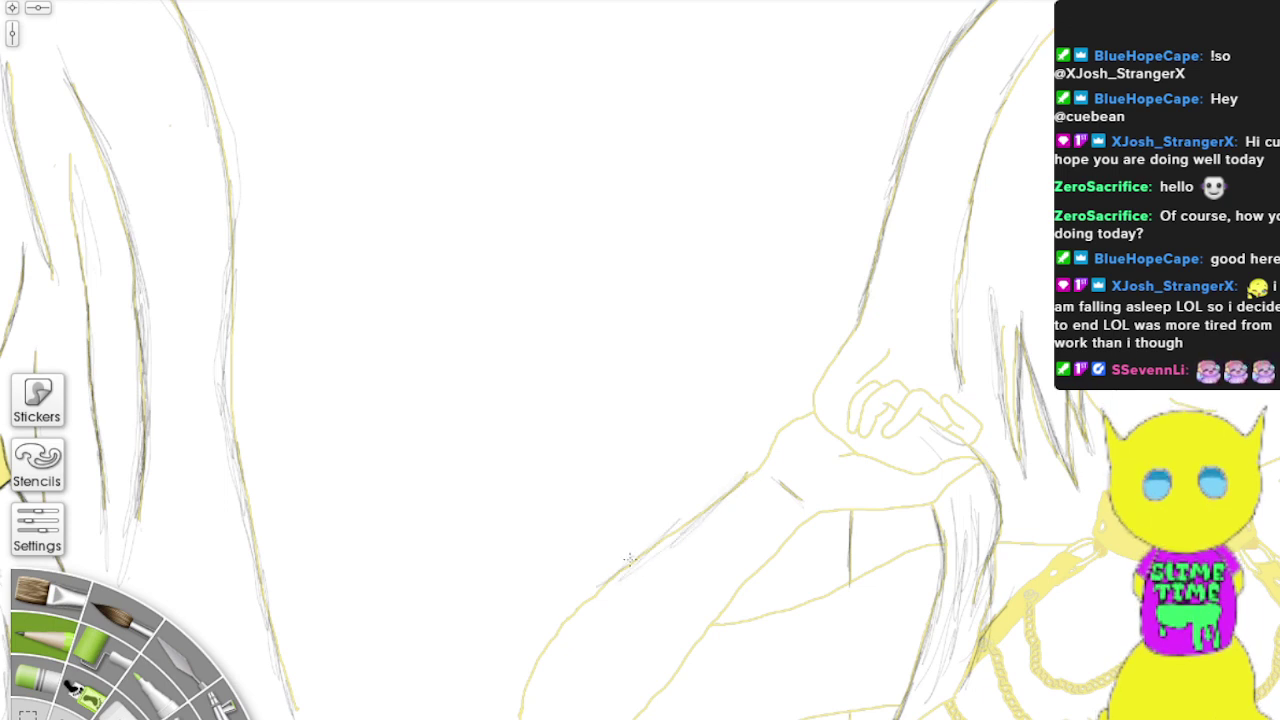
{"action": "left_click_drag", "start_coordinate": [660, 538], "coordinate": [602, 590]}
{"action": "left_click_drag", "start_coordinate": [692, 516], "coordinate": [533, 670]}
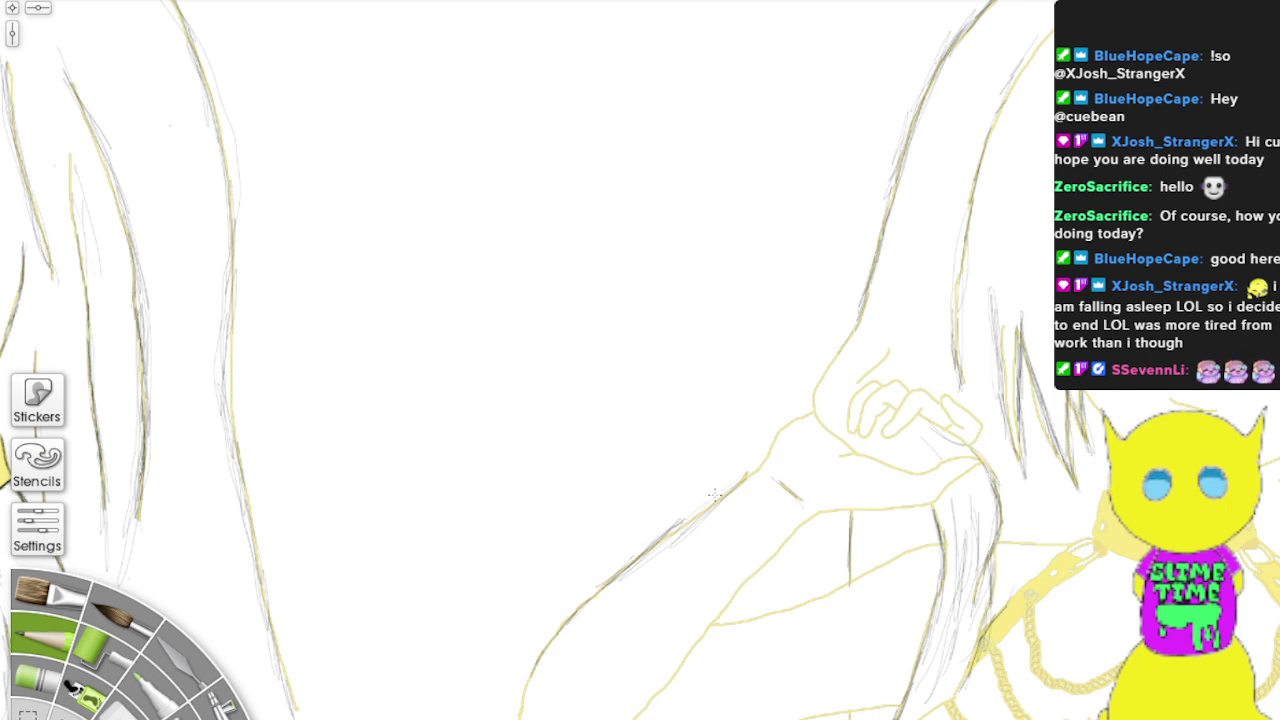
{"action": "left_click_drag", "start_coordinate": [806, 413], "coordinate": [757, 467]}
Step: Trace the raised arm's inner forearm, wrist and hand-heel outlines, and the upper arm's edge between the elbow crook and the hair lock
{"action": "mouse_move", "coordinate": [801, 535]}
{"action": "left_mouse_down"}
{"action": "mouse_move", "coordinate": [637, 716]}
{"action": "mouse_move", "coordinate": [830, 516]}
{"action": "mouse_move", "coordinate": [928, 501]}
{"action": "mouse_move", "coordinate": [976, 468]}
{"action": "mouse_move", "coordinate": [995, 426]}
{"action": "mouse_move", "coordinate": [961, 434]}
{"action": "mouse_move", "coordinate": [936, 457]}
{"action": "mouse_move", "coordinate": [961, 457]}
{"action": "mouse_move", "coordinate": [930, 470]}
{"action": "left_mouse_up"}
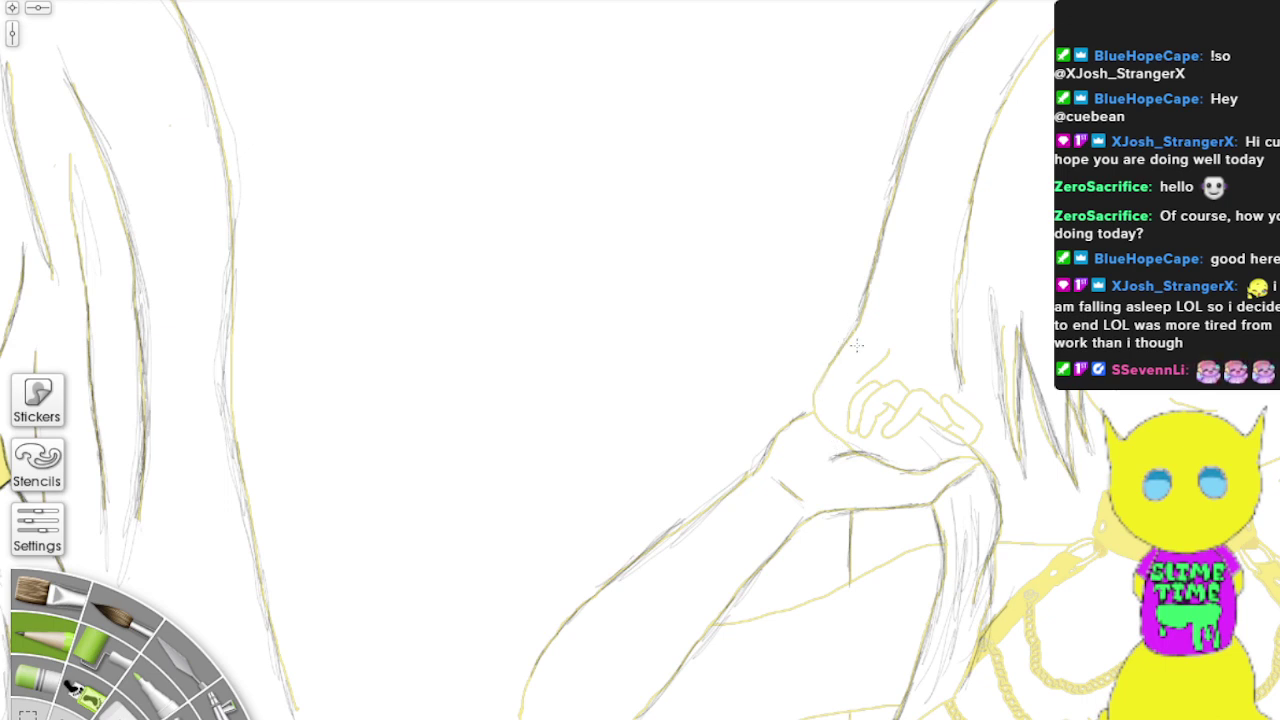
{"action": "mouse_move", "coordinate": [856, 345]}
{"action": "left_mouse_down"}
{"action": "mouse_move", "coordinate": [829, 390]}
{"action": "mouse_move", "coordinate": [842, 416]}
{"action": "left_mouse_up"}
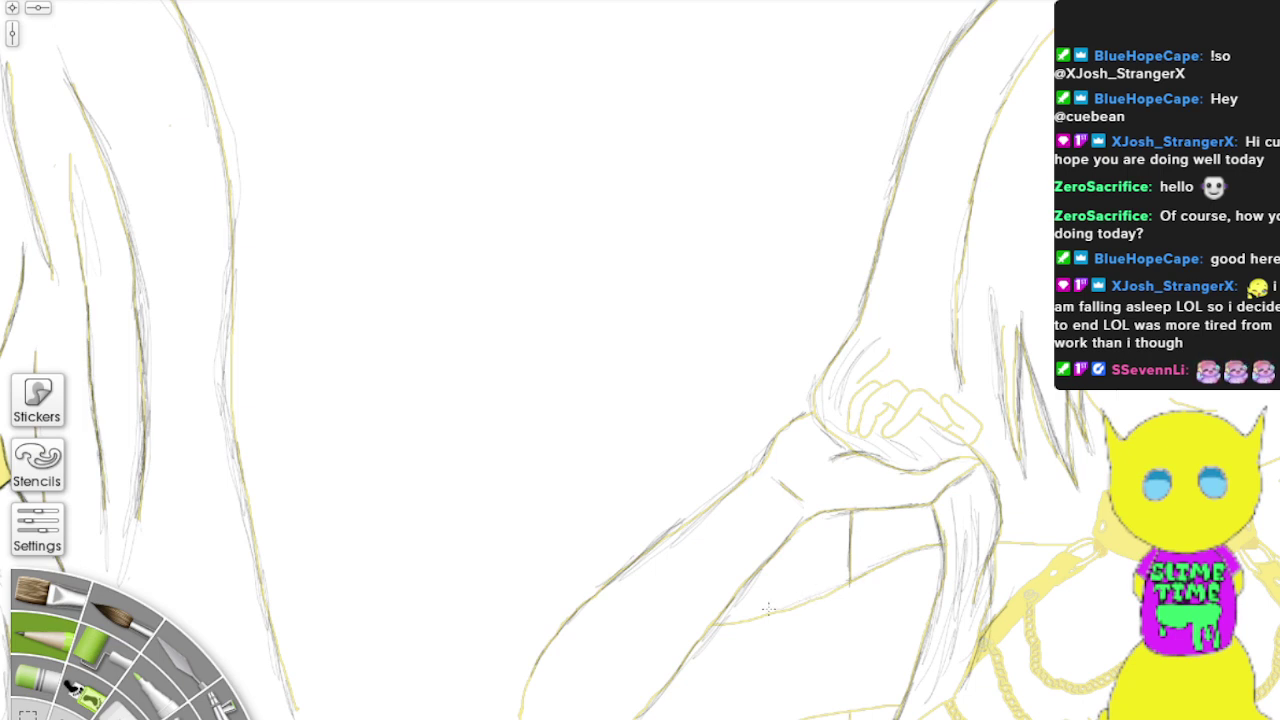
{"action": "left_click_drag", "start_coordinate": [722, 620], "coordinate": [878, 568]}
{"action": "left_click_drag", "start_coordinate": [800, 600], "coordinate": [902, 558]}
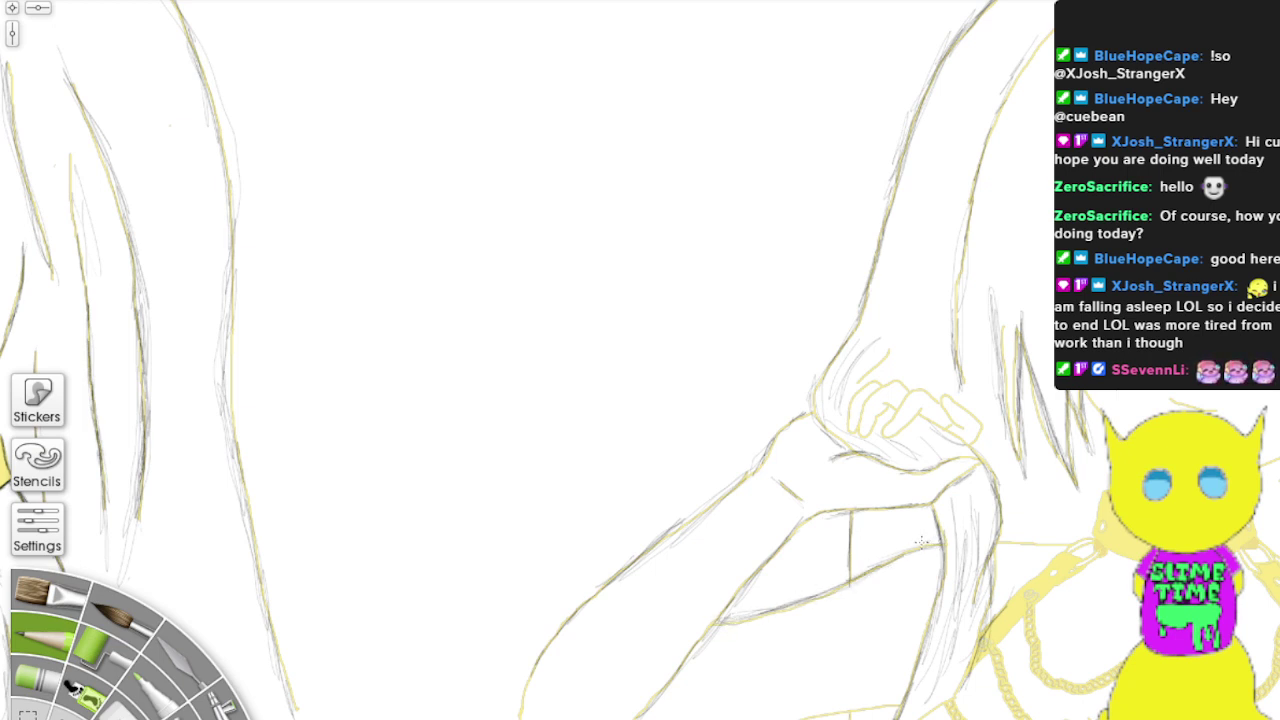
Step: Trace the shoulder line and harness strap edge beside the hair lock, and extend the forearm's outer edge around the elbow
{"action": "left_click_drag", "start_coordinate": [1006, 548], "coordinate": [1044, 548]}
{"action": "mouse_move", "coordinate": [1058, 590]}
{"action": "left_mouse_down"}
{"action": "mouse_move", "coordinate": [1002, 648]}
{"action": "mouse_move", "coordinate": [1080, 570]}
{"action": "left_mouse_up"}
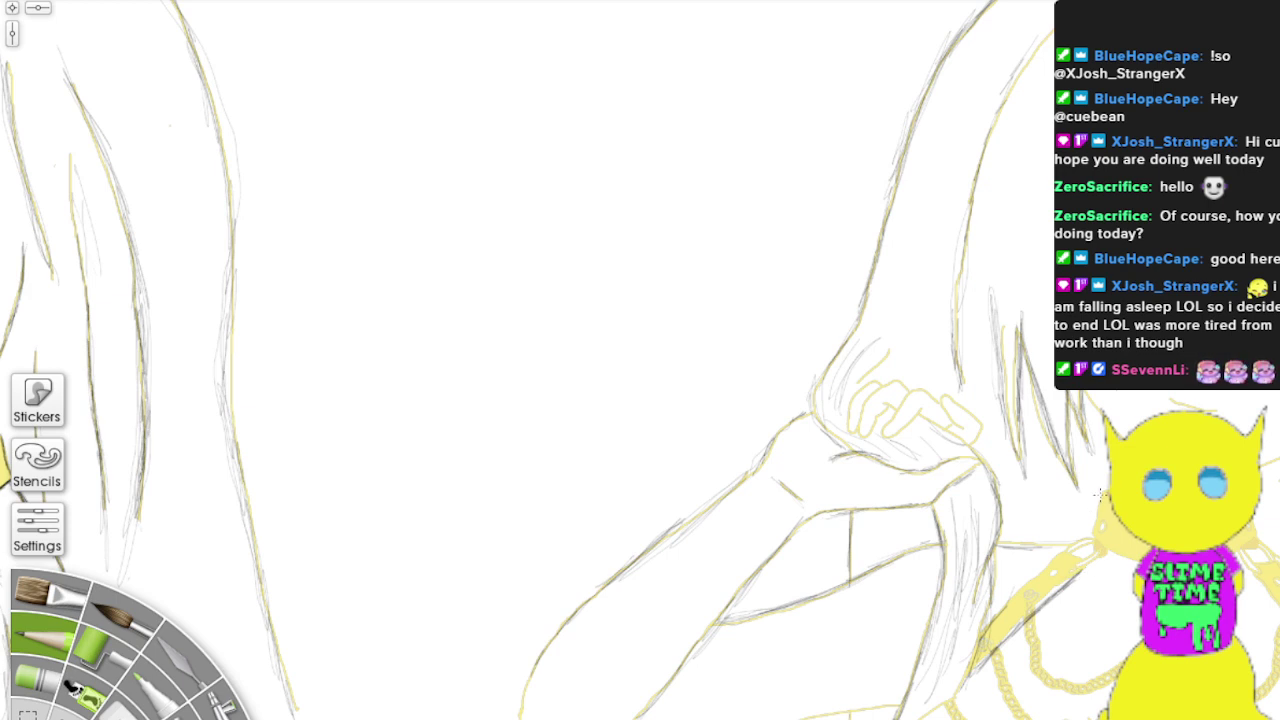
{"action": "left_click_drag", "start_coordinate": [1098, 500], "coordinate": [1090, 534]}
{"action": "left_click_drag", "start_coordinate": [532, 670], "coordinate": [520, 718]}
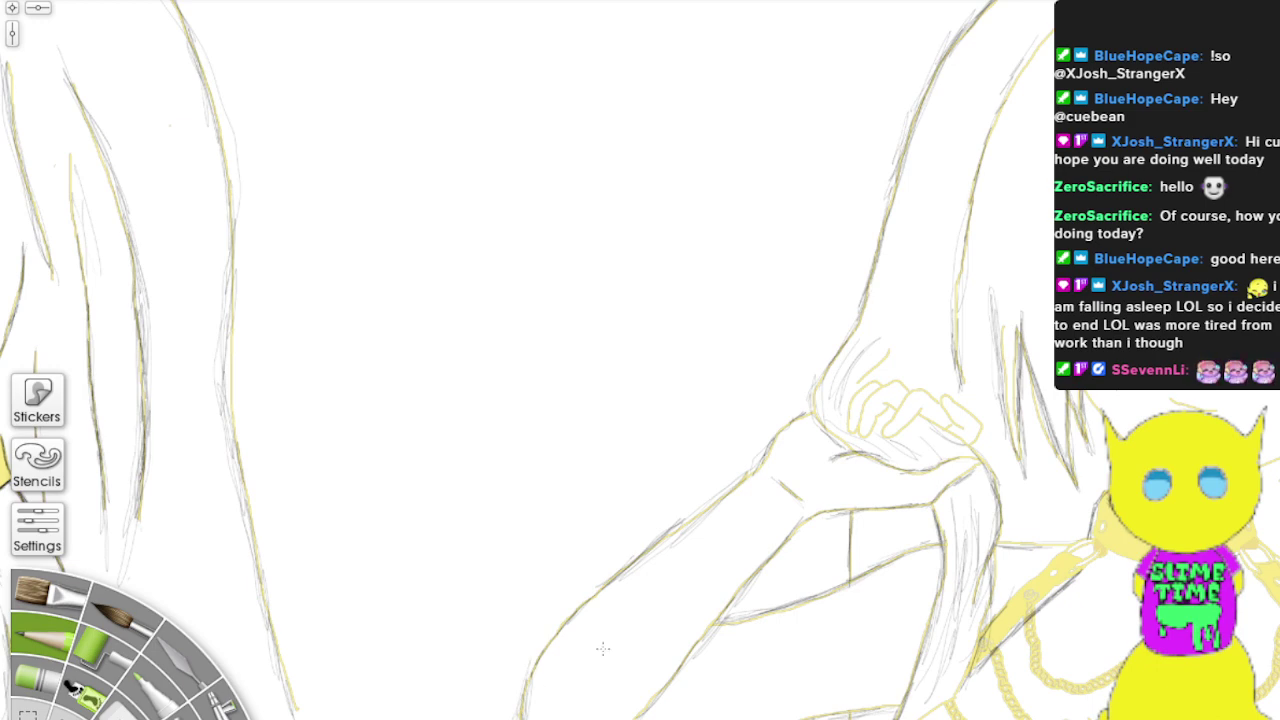
Step: Look over both figures from the heads down to the lower legs to check which guide lines are still untraced
{"action": "scroll", "coordinate": [535, 665], "scroll_direction": "down", "scroll_amount": 5}
{"action": "scroll", "coordinate": [222, 310], "scroll_direction": "up", "scroll_amount": 2}
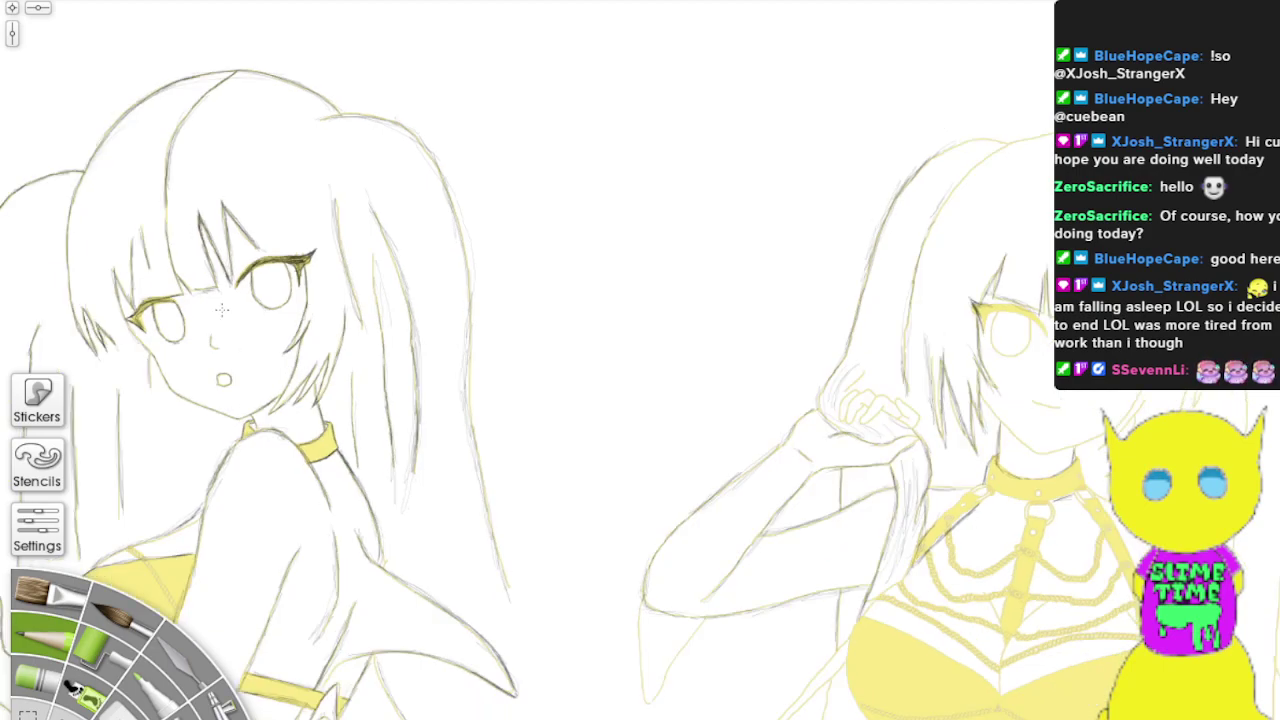
{"action": "scroll", "coordinate": [222, 310], "scroll_direction": "down", "scroll_amount": 3}
{"action": "scroll", "coordinate": [222, 310], "scroll_direction": "up", "scroll_amount": 2}
{"action": "scroll", "coordinate": [222, 310], "scroll_direction": "down", "scroll_amount": 2}
{"action": "scroll", "coordinate": [222, 310], "scroll_direction": "up", "scroll_amount": 2}
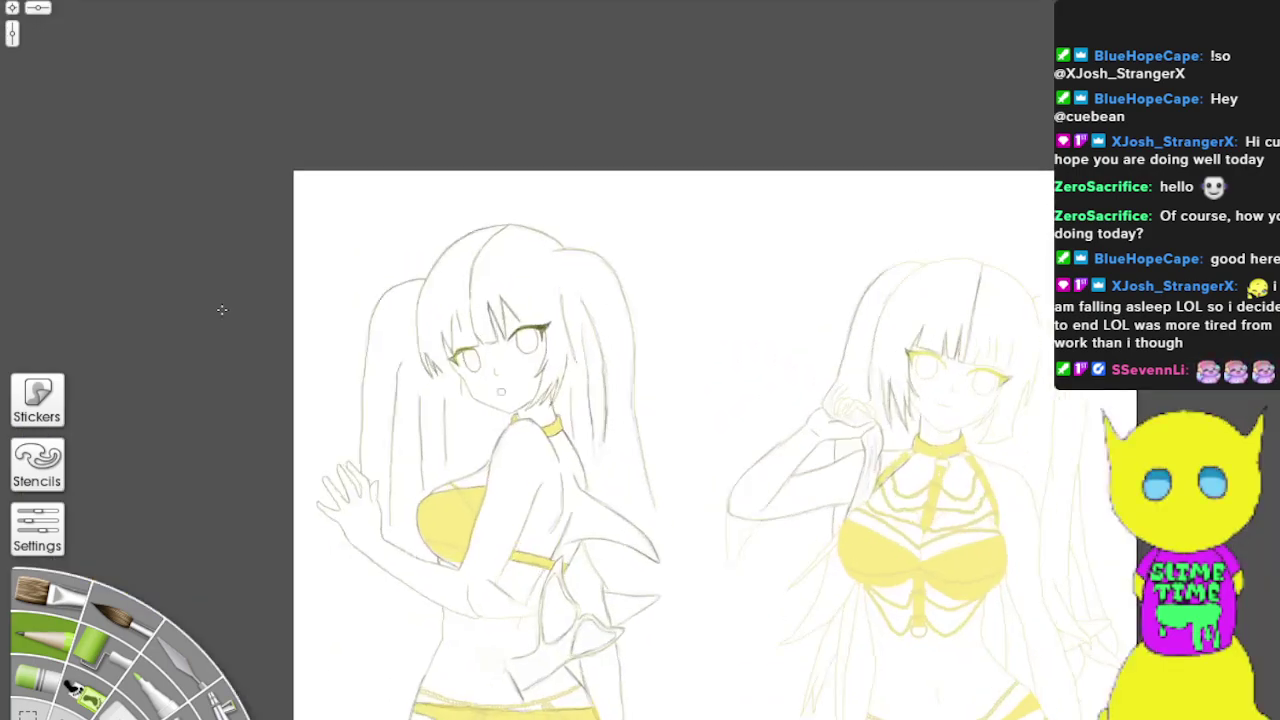
{"action": "scroll", "coordinate": [222, 310], "scroll_direction": "down", "scroll_amount": 1}
{"action": "scroll", "coordinate": [222, 310], "scroll_direction": "up", "scroll_amount": 3}
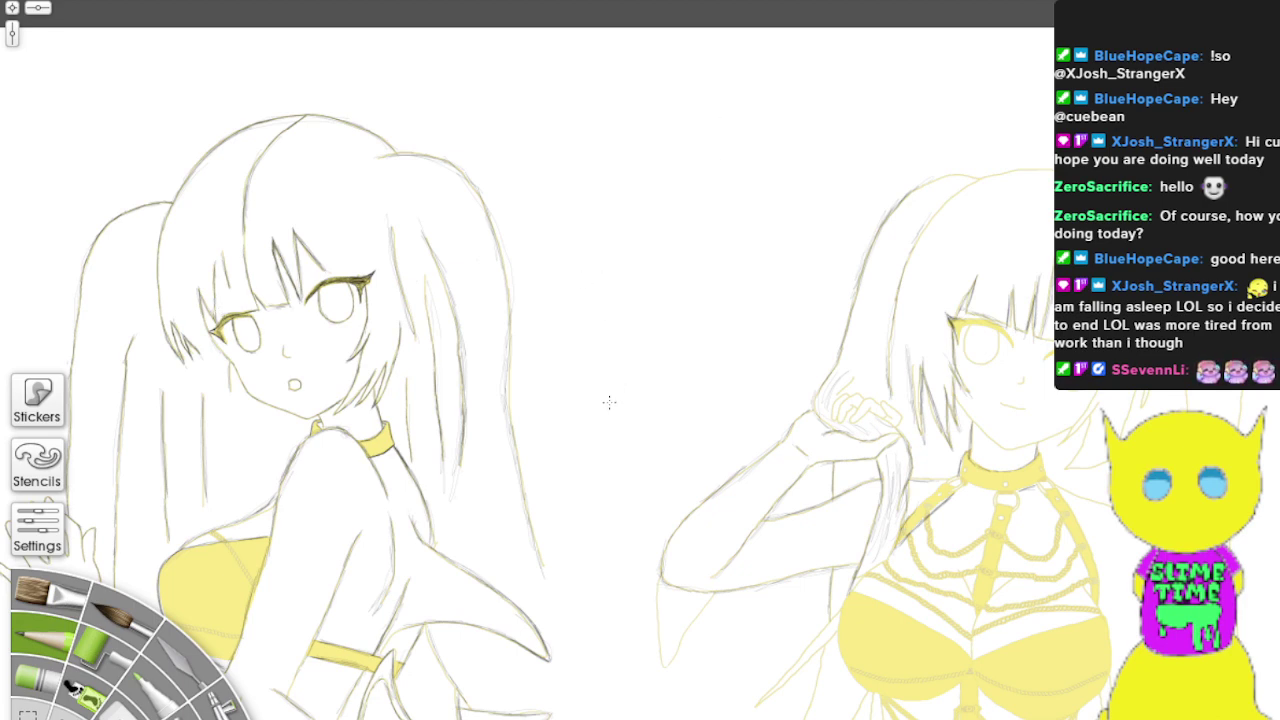
{"action": "left_click_drag", "start_coordinate": [609, 403], "coordinate": [650, 344]}
{"action": "left_click_drag", "start_coordinate": [717, 719], "coordinate": [828, 356]}
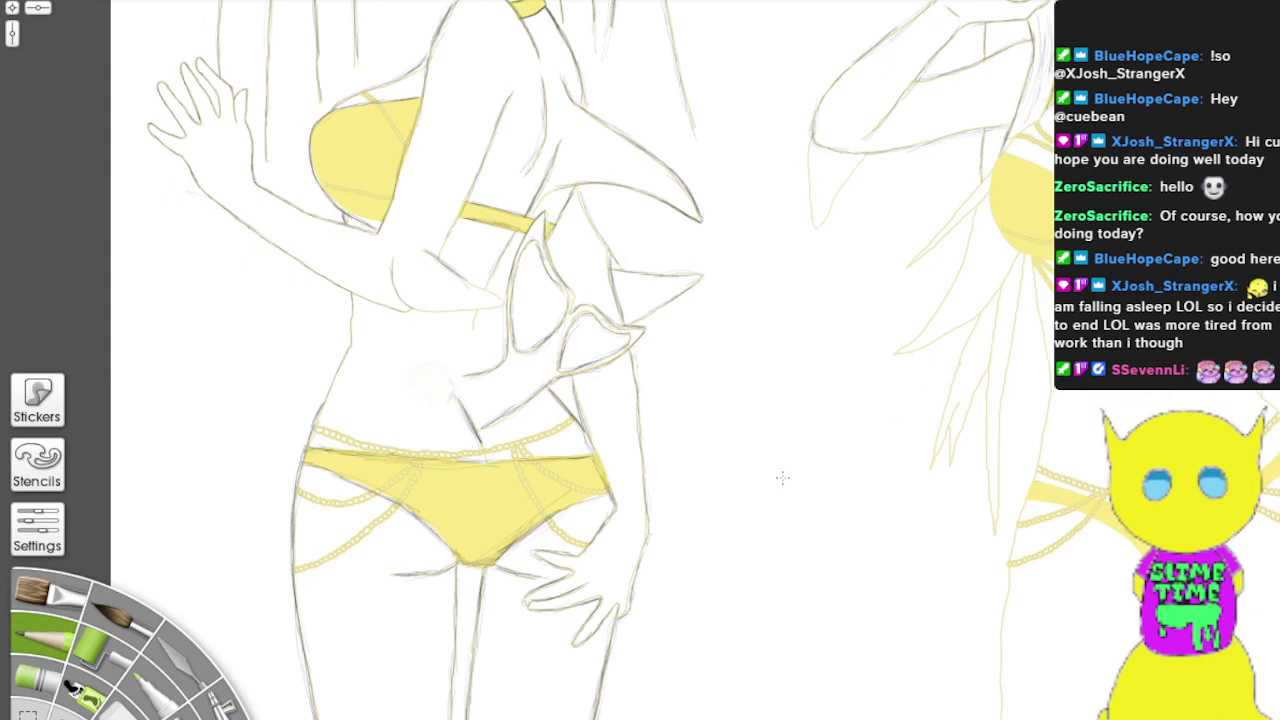
{"action": "left_click_drag", "start_coordinate": [781, 478], "coordinate": [982, 5]}
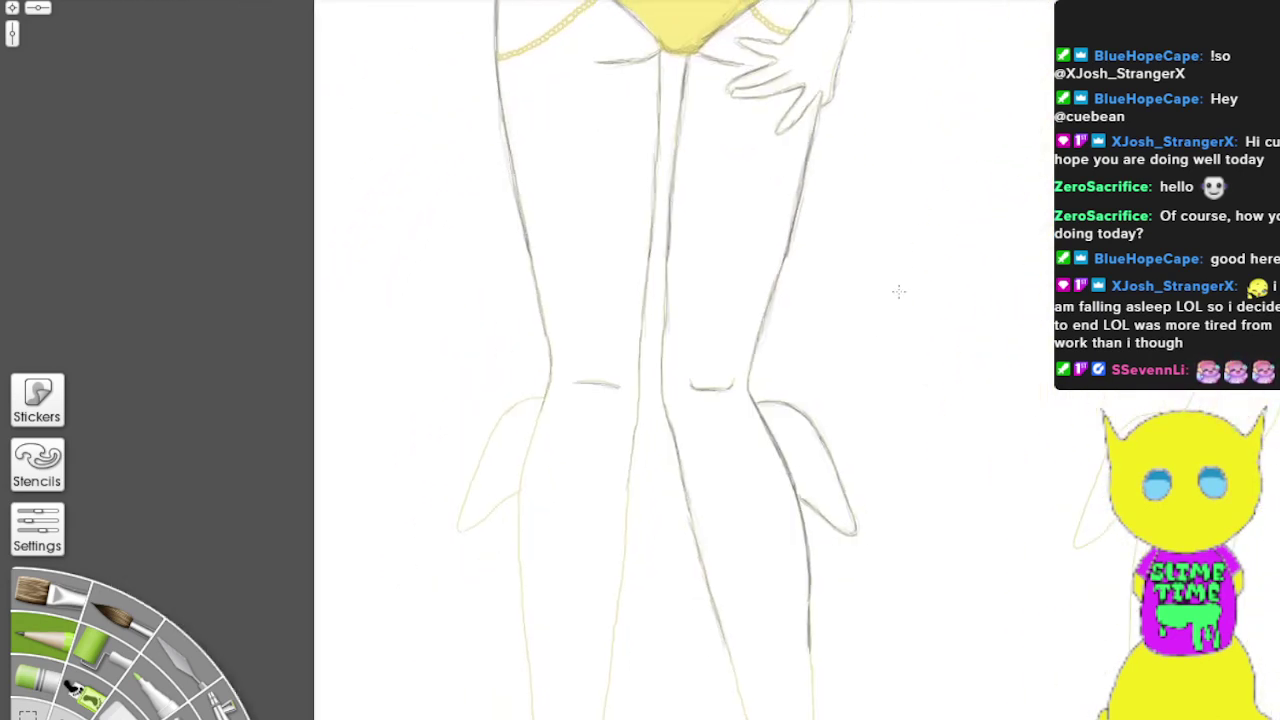
{"action": "left_click_drag", "start_coordinate": [900, 291], "coordinate": [1031, 13]}
{"action": "left_click_drag", "start_coordinate": [680, 196], "coordinate": [502, 414]}
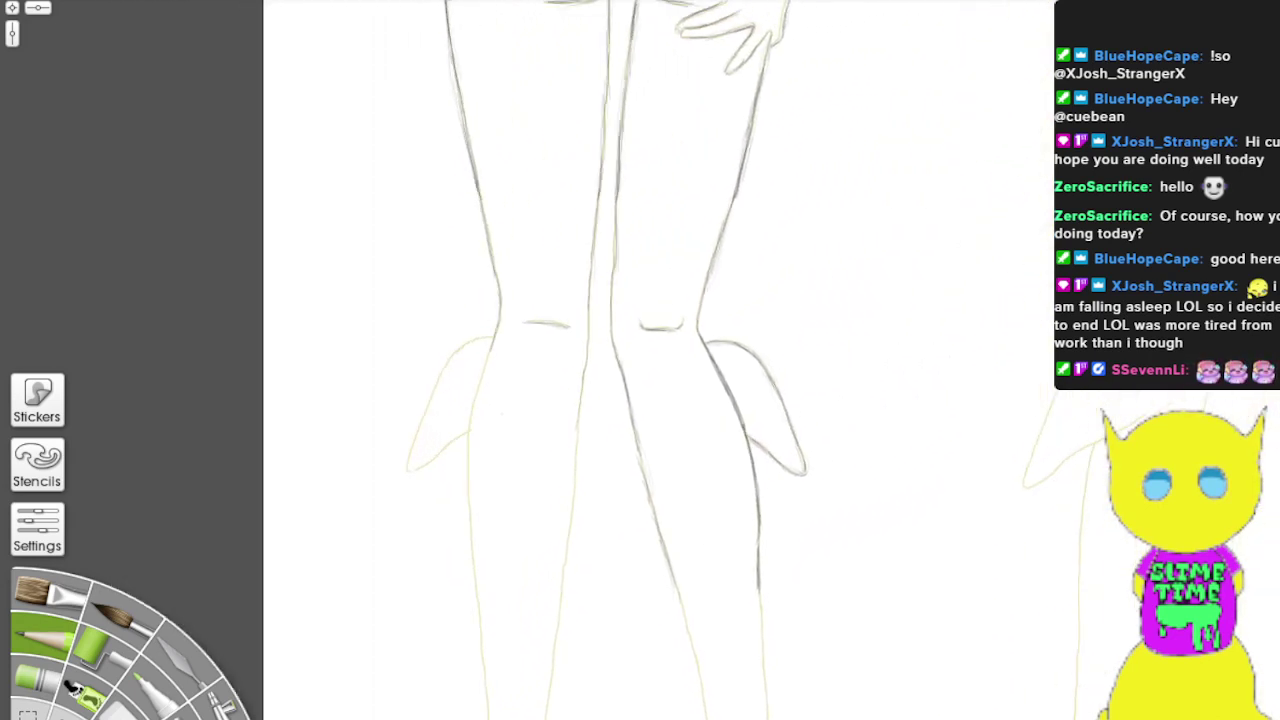
{"action": "left_click_drag", "start_coordinate": [897, 249], "coordinate": [562, 439]}
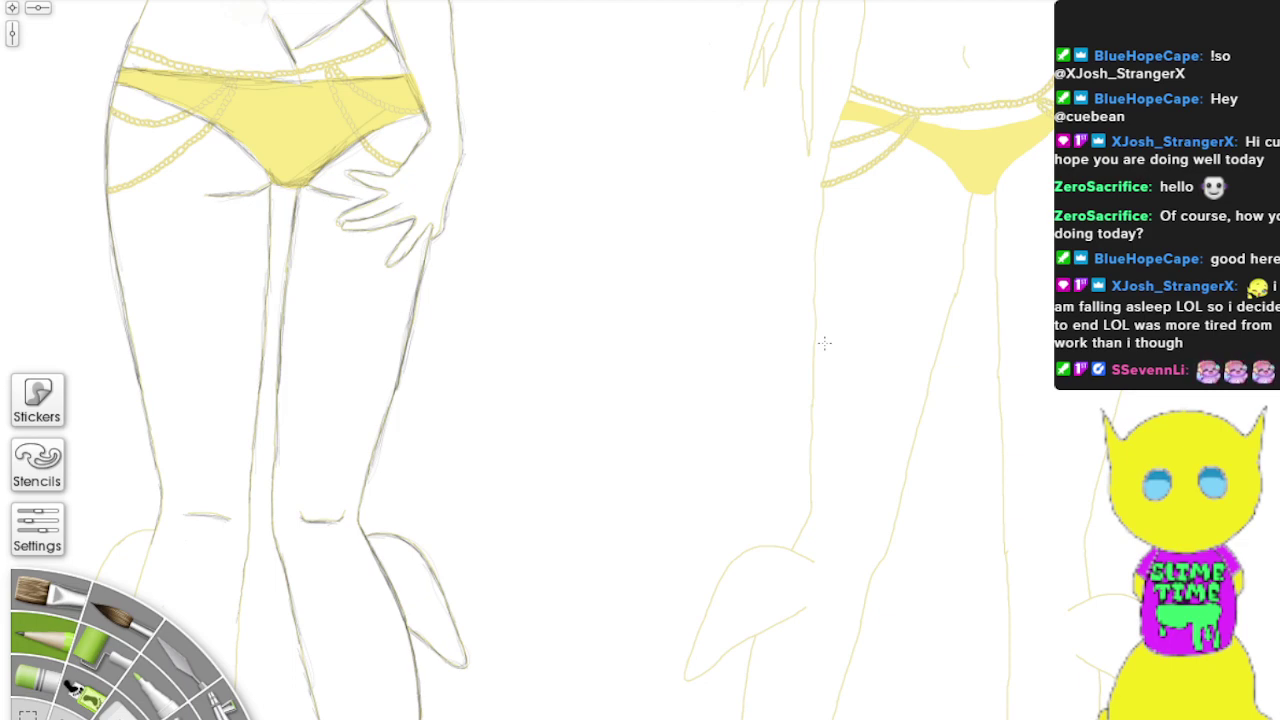
Step: Trace the outer edge of the second figure's left-hand thigh with overlapping pencil strokes
{"action": "scroll", "coordinate": [824, 342], "scroll_direction": "down", "scroll_amount": 3}
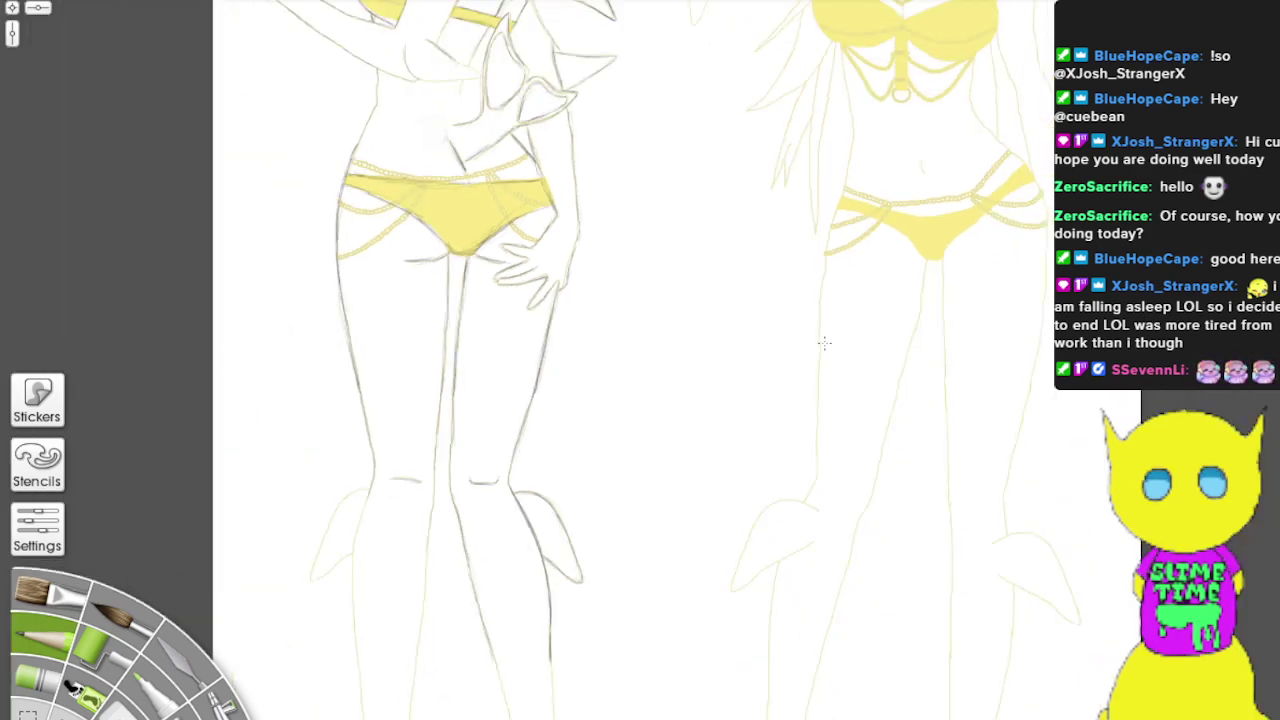
{"action": "scroll", "coordinate": [824, 342], "scroll_direction": "up", "scroll_amount": 3}
{"action": "scroll", "coordinate": [824, 342], "scroll_direction": "up", "scroll_amount": 5}
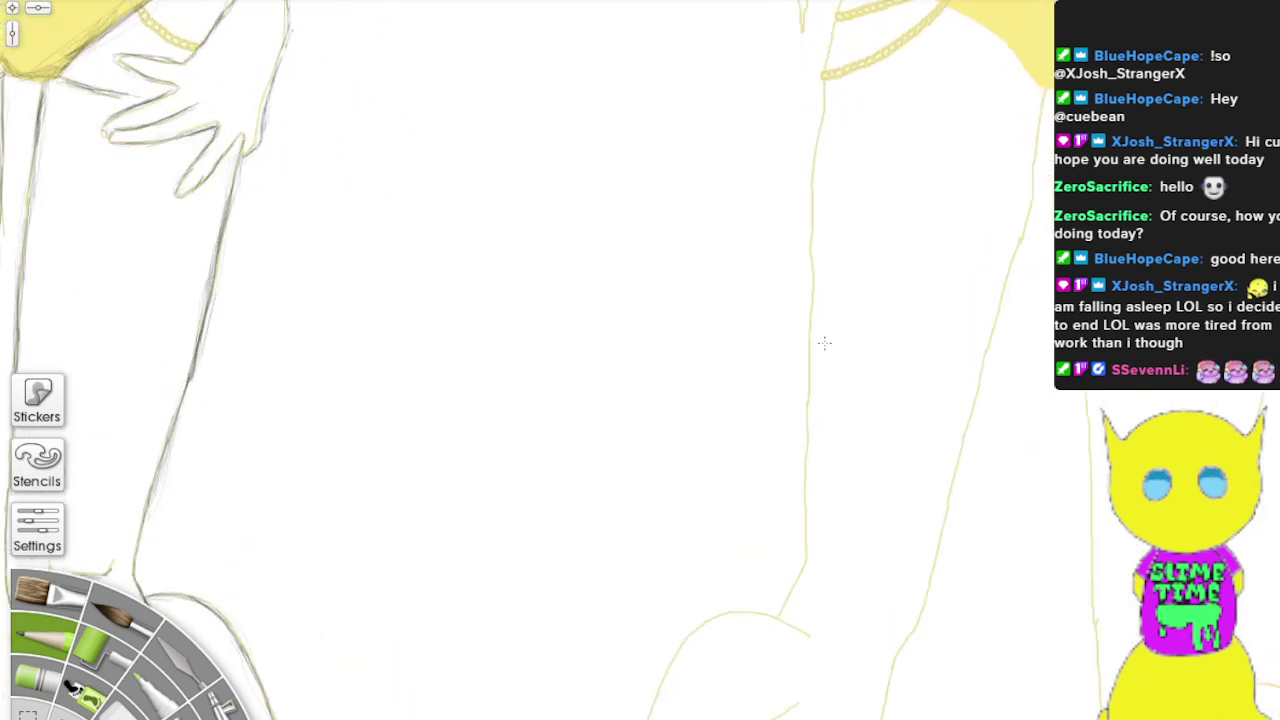
{"action": "scroll", "coordinate": [824, 342], "scroll_direction": "up", "scroll_amount": 2}
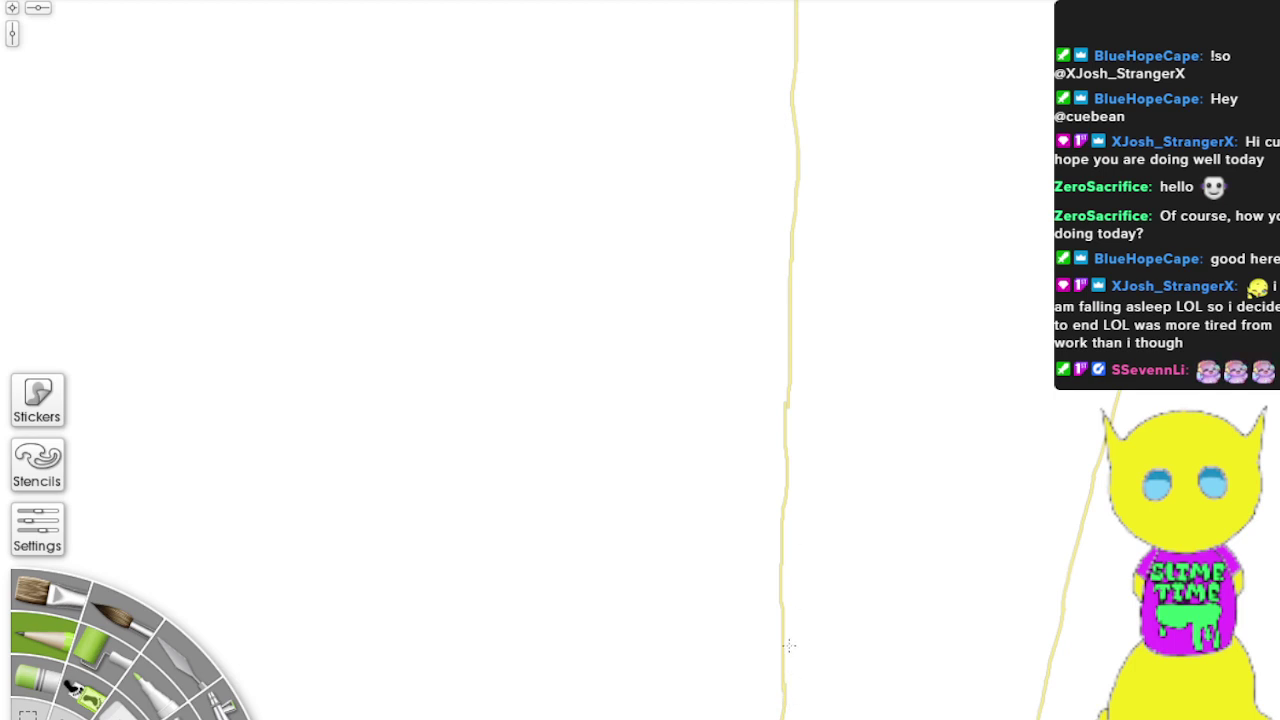
{"action": "left_click_drag", "start_coordinate": [781, 462], "coordinate": [784, 664]}
{"action": "left_click_drag", "start_coordinate": [783, 386], "coordinate": [790, 645]}
{"action": "mouse_move", "coordinate": [807, 330]}
{"action": "left_mouse_down"}
{"action": "mouse_move", "coordinate": [783, 612]}
{"action": "mouse_move", "coordinate": [794, 349]}
{"action": "mouse_move", "coordinate": [786, 470]}
{"action": "left_mouse_up"}
{"action": "left_click_drag", "start_coordinate": [790, 276], "coordinate": [788, 414]}
{"action": "left_click_drag", "start_coordinate": [785, 320], "coordinate": [795, 194]}
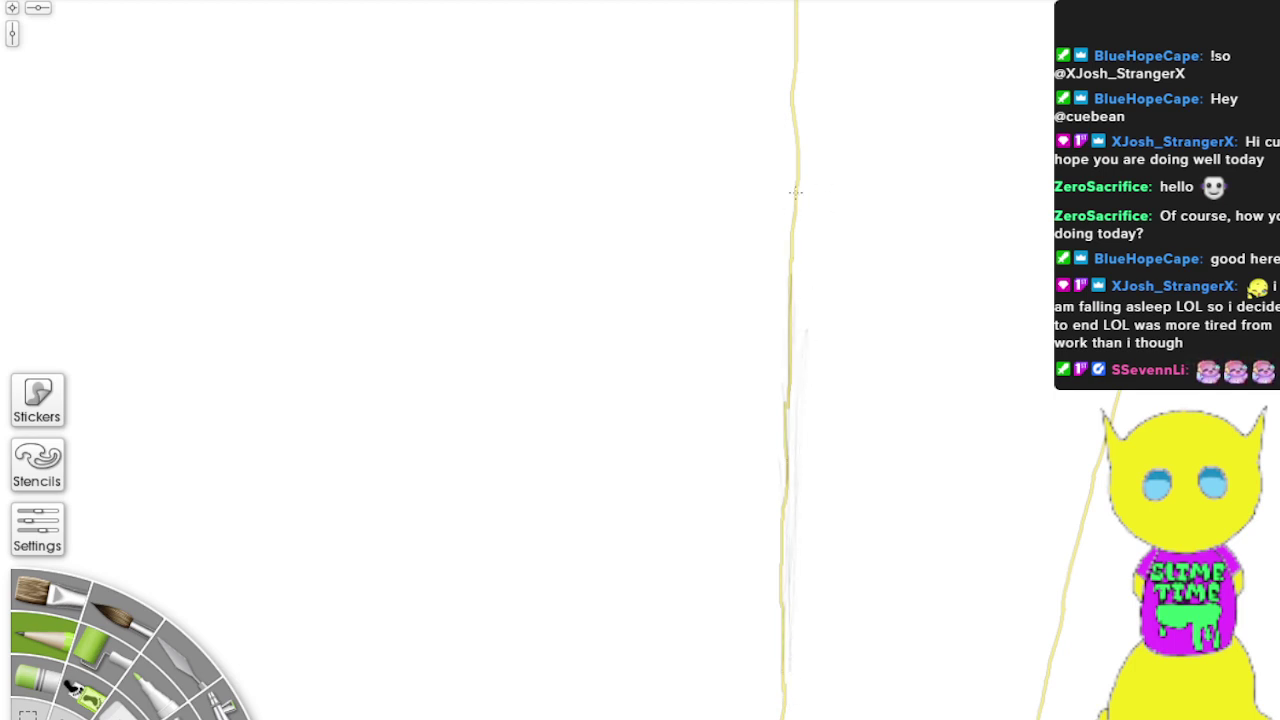
{"action": "left_click_drag", "start_coordinate": [789, 288], "coordinate": [794, 110]}
{"action": "left_click_drag", "start_coordinate": [796, 220], "coordinate": [795, 25]}
{"action": "left_click_drag", "start_coordinate": [798, 160], "coordinate": [795, 8]}
{"action": "mouse_move", "coordinate": [797, 144]}
{"action": "left_mouse_down"}
{"action": "mouse_move", "coordinate": [796, 2]}
{"action": "mouse_move", "coordinate": [796, 24]}
{"action": "left_mouse_up"}
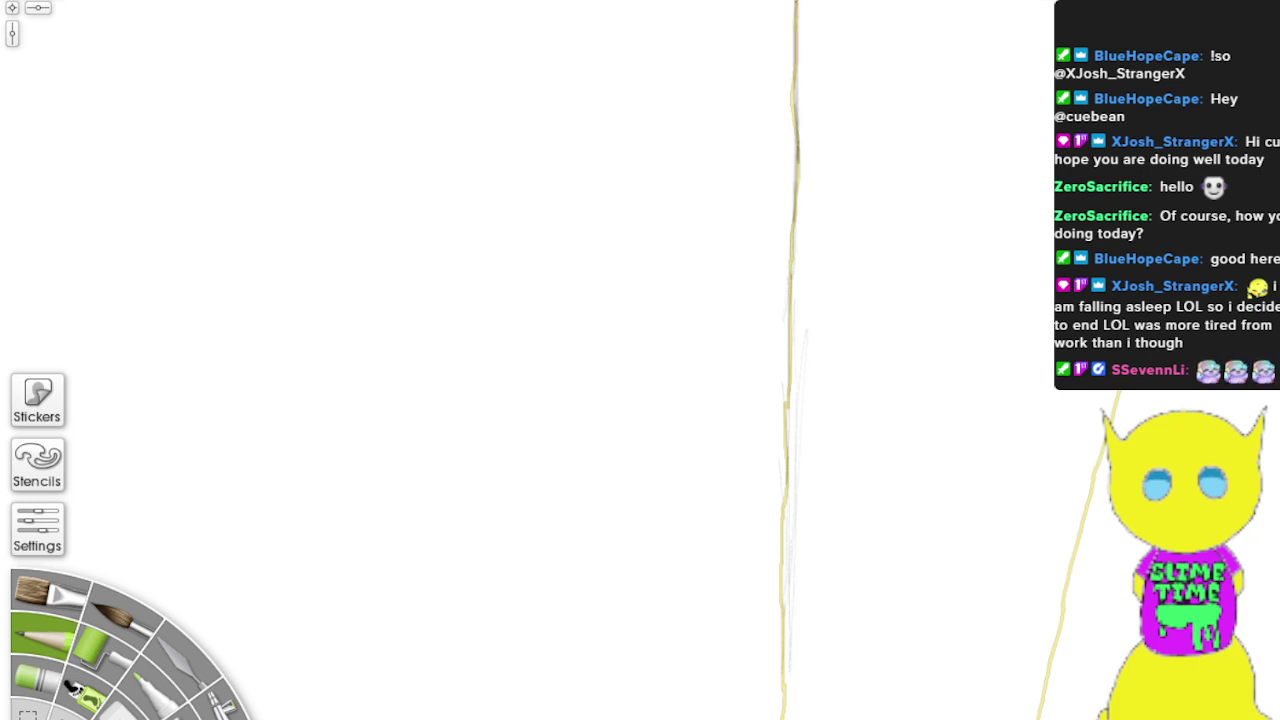
{"action": "mouse_move", "coordinate": [795, 175]}
{"action": "left_mouse_down"}
{"action": "mouse_move", "coordinate": [777, 618]}
{"action": "mouse_move", "coordinate": [788, 626]}
{"action": "mouse_move", "coordinate": [796, 80]}
{"action": "mouse_move", "coordinate": [778, 705]}
{"action": "left_mouse_up"}
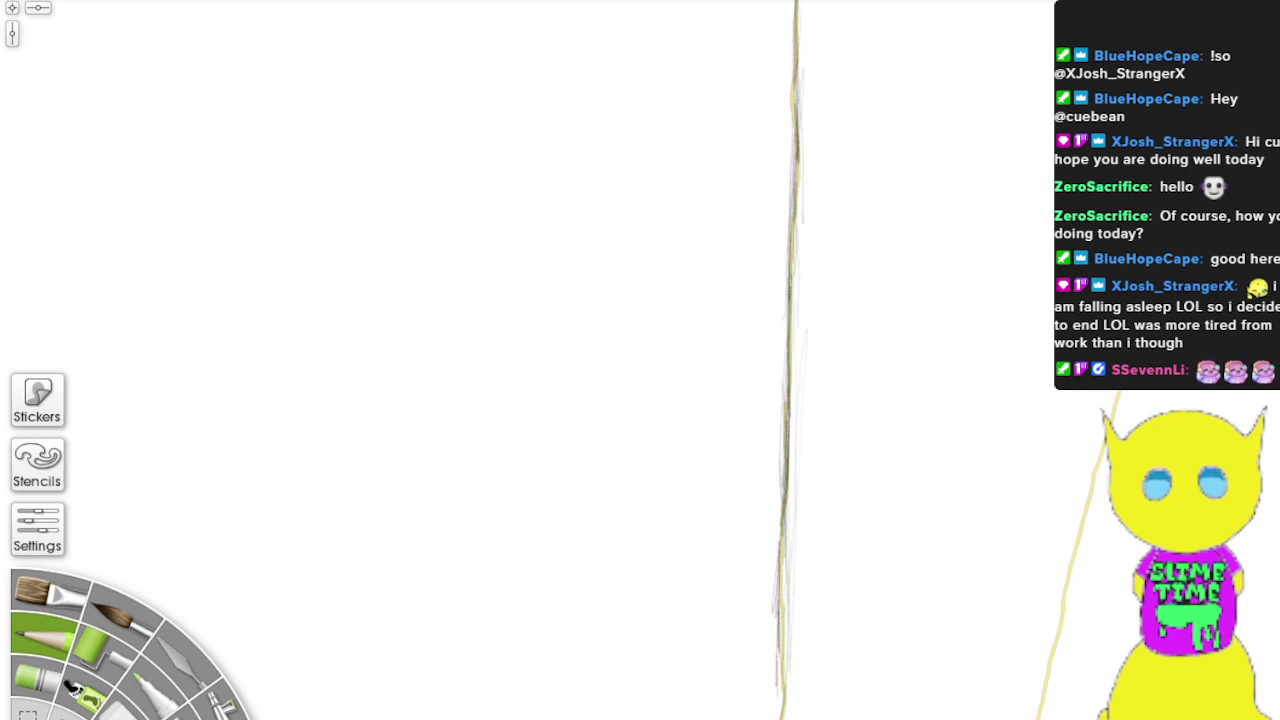
Step: Trace the inner edge of the second figure's left-hand thigh down towards the knee
{"action": "mouse_move", "coordinate": [1116, 392]}
{"action": "left_mouse_down"}
{"action": "mouse_move", "coordinate": [1034, 718]}
{"action": "mouse_move", "coordinate": [1116, 394]}
{"action": "left_mouse_up"}
{"action": "left_click_drag", "start_coordinate": [1062, 572], "coordinate": [1120, 394]}
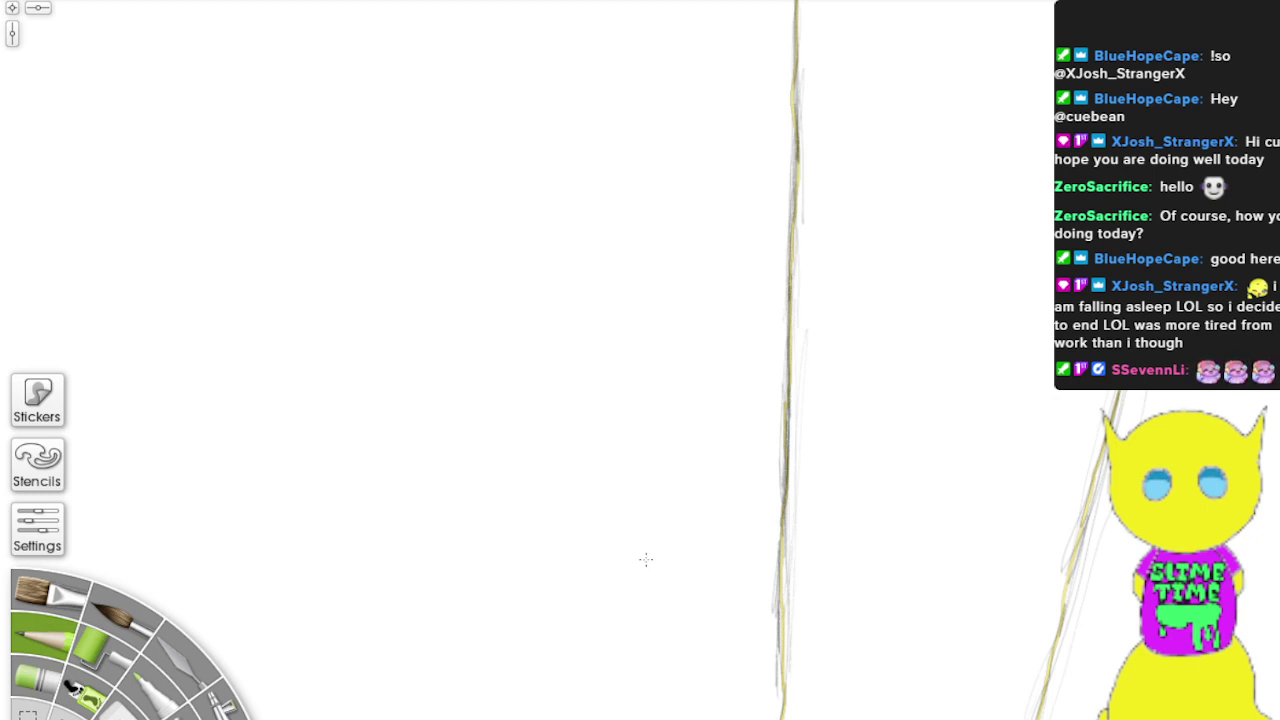
{"action": "mouse_move", "coordinate": [646, 559]}
{"action": "left_mouse_down"}
{"action": "mouse_move", "coordinate": [439, 369]}
{"action": "mouse_move", "coordinate": [482, 2]}
{"action": "mouse_move", "coordinate": [465, 81]}
{"action": "left_mouse_up"}
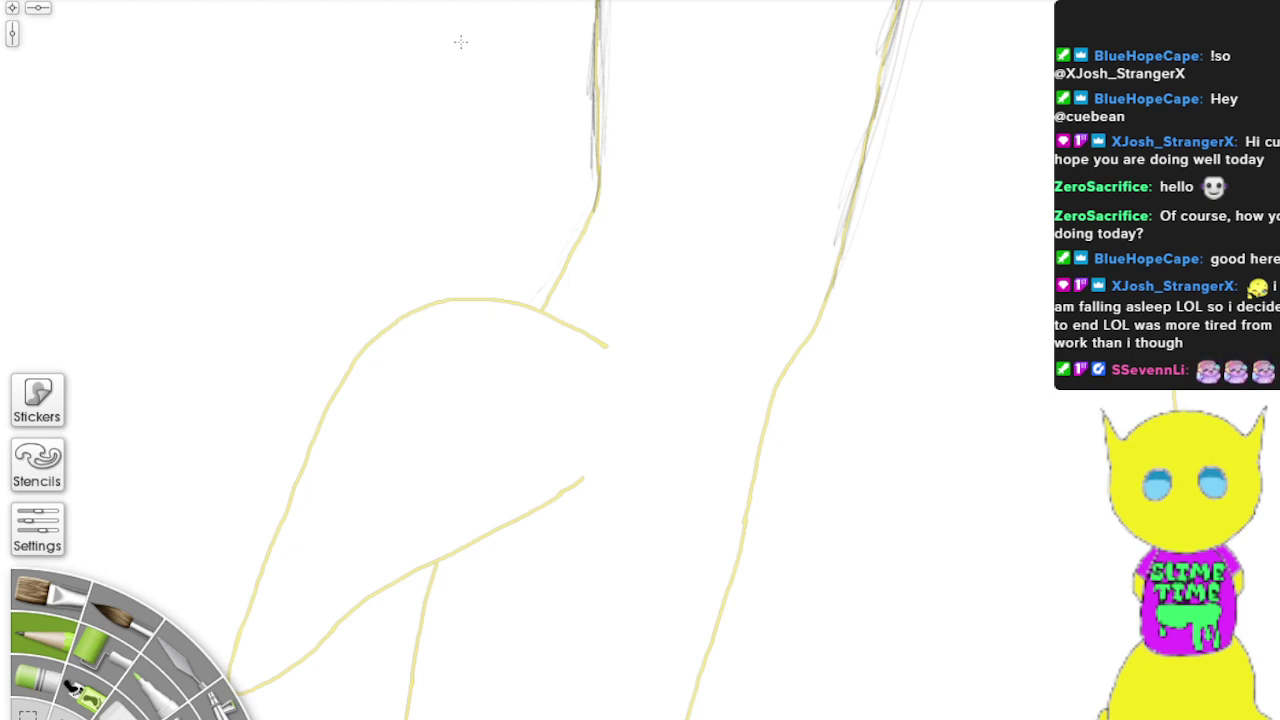
Step: Trace the fin on the second figure's left-hand calf, covering its upper curve, pointed tip and lower edge
{"action": "left_click_drag", "start_coordinate": [540, 400], "coordinate": [733, 290]}
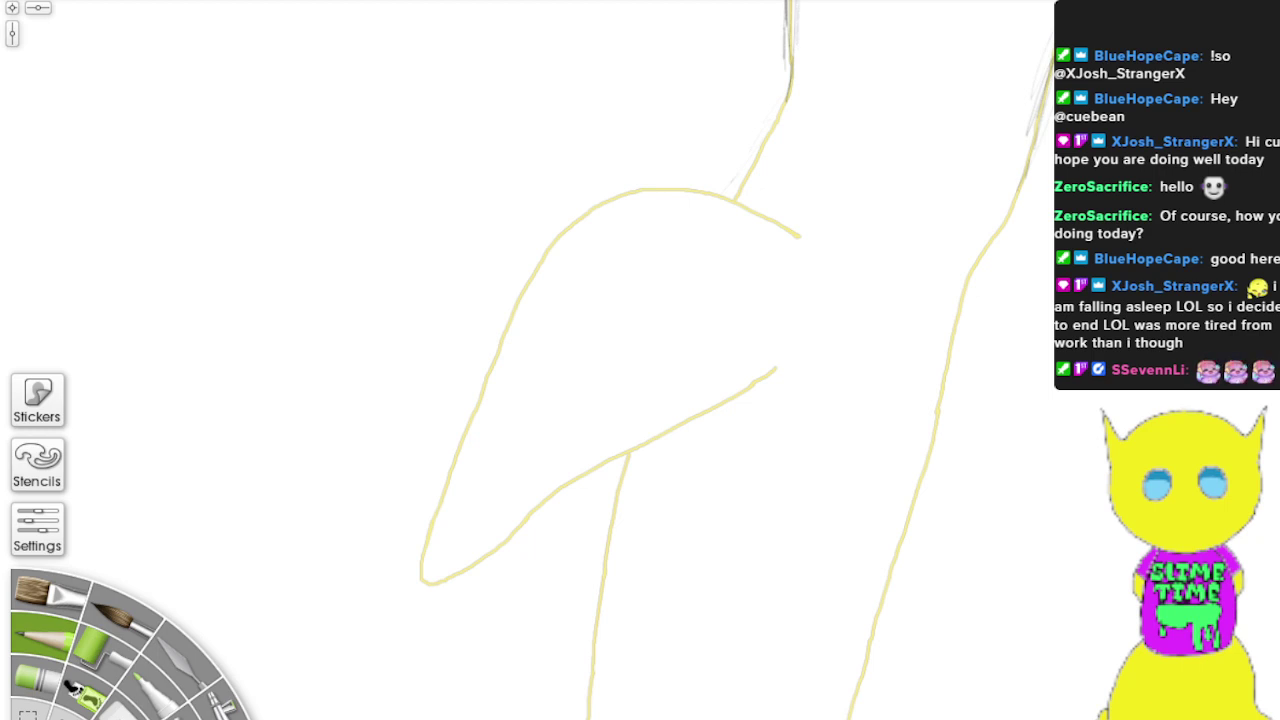
{"action": "mouse_move", "coordinate": [772, 217]}
{"action": "left_mouse_down"}
{"action": "mouse_move", "coordinate": [688, 196]}
{"action": "mouse_move", "coordinate": [706, 198]}
{"action": "left_mouse_up"}
{"action": "mouse_move", "coordinate": [793, 231]}
{"action": "left_mouse_down"}
{"action": "mouse_move", "coordinate": [724, 205]}
{"action": "mouse_move", "coordinate": [763, 226]}
{"action": "mouse_move", "coordinate": [750, 207]}
{"action": "mouse_move", "coordinate": [698, 196]}
{"action": "mouse_move", "coordinate": [757, 216]}
{"action": "mouse_move", "coordinate": [655, 189]}
{"action": "mouse_move", "coordinate": [688, 188]}
{"action": "mouse_move", "coordinate": [612, 200]}
{"action": "left_mouse_up"}
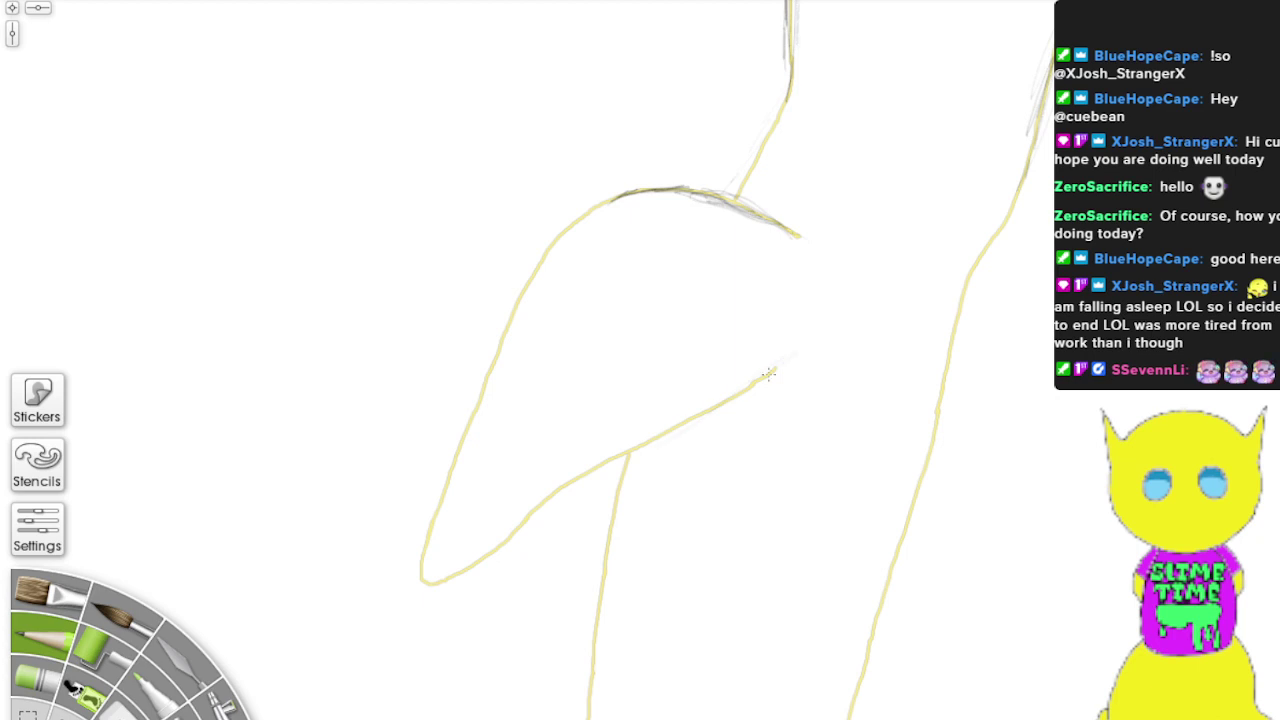
{"action": "left_click_drag", "start_coordinate": [689, 416], "coordinate": [517, 533]}
{"action": "mouse_move", "coordinate": [570, 222]}
{"action": "left_mouse_down"}
{"action": "mouse_move", "coordinate": [612, 192]}
{"action": "mouse_move", "coordinate": [550, 248]}
{"action": "mouse_move", "coordinate": [573, 210]}
{"action": "mouse_move", "coordinate": [524, 285]}
{"action": "mouse_move", "coordinate": [527, 272]}
{"action": "mouse_move", "coordinate": [552, 242]}
{"action": "mouse_move", "coordinate": [483, 381]}
{"action": "mouse_move", "coordinate": [512, 297]}
{"action": "mouse_move", "coordinate": [412, 574]}
{"action": "mouse_move", "coordinate": [428, 575]}
{"action": "mouse_move", "coordinate": [410, 562]}
{"action": "mouse_move", "coordinate": [416, 533]}
{"action": "mouse_move", "coordinate": [414, 585]}
{"action": "mouse_move", "coordinate": [524, 507]}
{"action": "mouse_move", "coordinate": [452, 573]}
{"action": "mouse_move", "coordinate": [412, 556]}
{"action": "mouse_move", "coordinate": [413, 571]}
{"action": "mouse_move", "coordinate": [453, 466]}
{"action": "mouse_move", "coordinate": [424, 585]}
{"action": "mouse_move", "coordinate": [602, 456]}
{"action": "left_mouse_up"}
{"action": "mouse_move", "coordinate": [694, 404]}
{"action": "left_mouse_down"}
{"action": "mouse_move", "coordinate": [749, 376]}
{"action": "mouse_move", "coordinate": [676, 430]}
{"action": "mouse_move", "coordinate": [767, 370]}
{"action": "mouse_move", "coordinate": [685, 430]}
{"action": "mouse_move", "coordinate": [655, 430]}
{"action": "mouse_move", "coordinate": [775, 366]}
{"action": "left_mouse_up"}
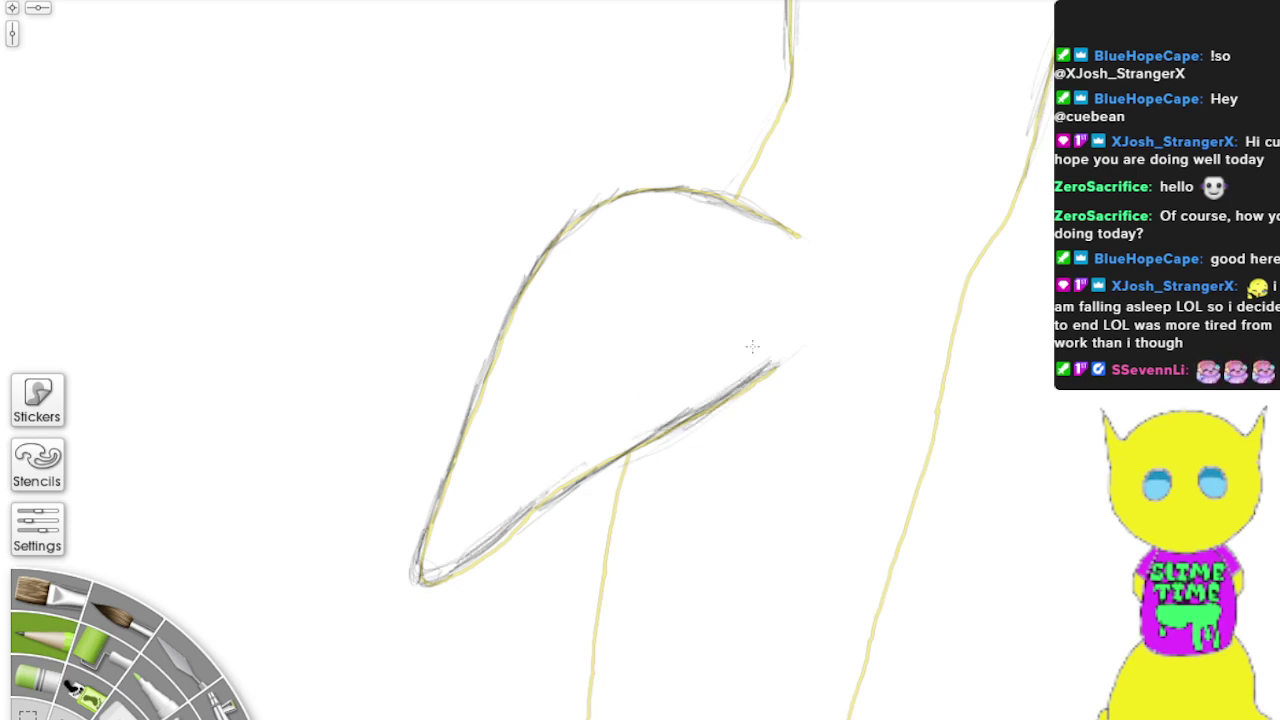
Step: Trace the second figure's left-hand knee contour above the fin, the inner leg edge through the calf, and the outer calf edge below the fin
{"action": "mouse_move", "coordinate": [732, 202]}
{"action": "left_mouse_down"}
{"action": "mouse_move", "coordinate": [788, 96]}
{"action": "mouse_move", "coordinate": [768, 145]}
{"action": "mouse_move", "coordinate": [802, 35]}
{"action": "left_mouse_up"}
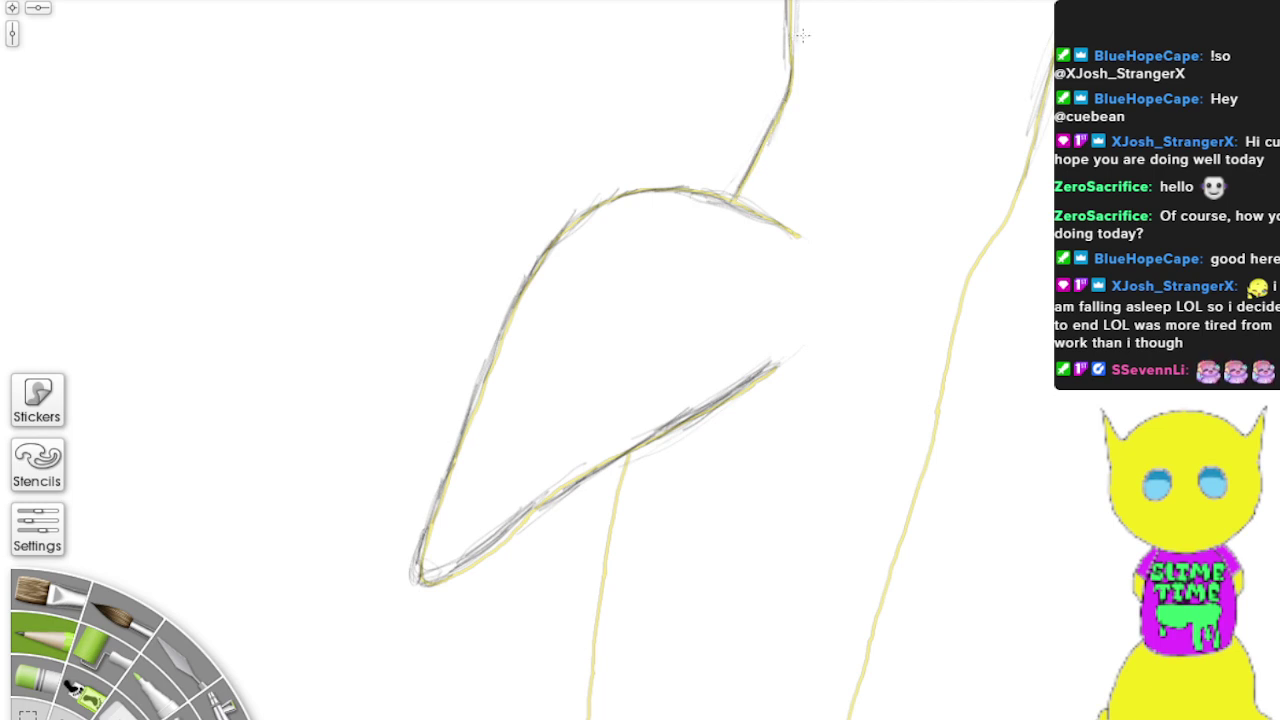
{"action": "mouse_move", "coordinate": [1030, 158]}
{"action": "left_mouse_down"}
{"action": "mouse_move", "coordinate": [987, 250]}
{"action": "mouse_move", "coordinate": [932, 447]}
{"action": "mouse_move", "coordinate": [954, 320]}
{"action": "mouse_move", "coordinate": [1002, 232]}
{"action": "mouse_move", "coordinate": [1046, 80]}
{"action": "left_mouse_up"}
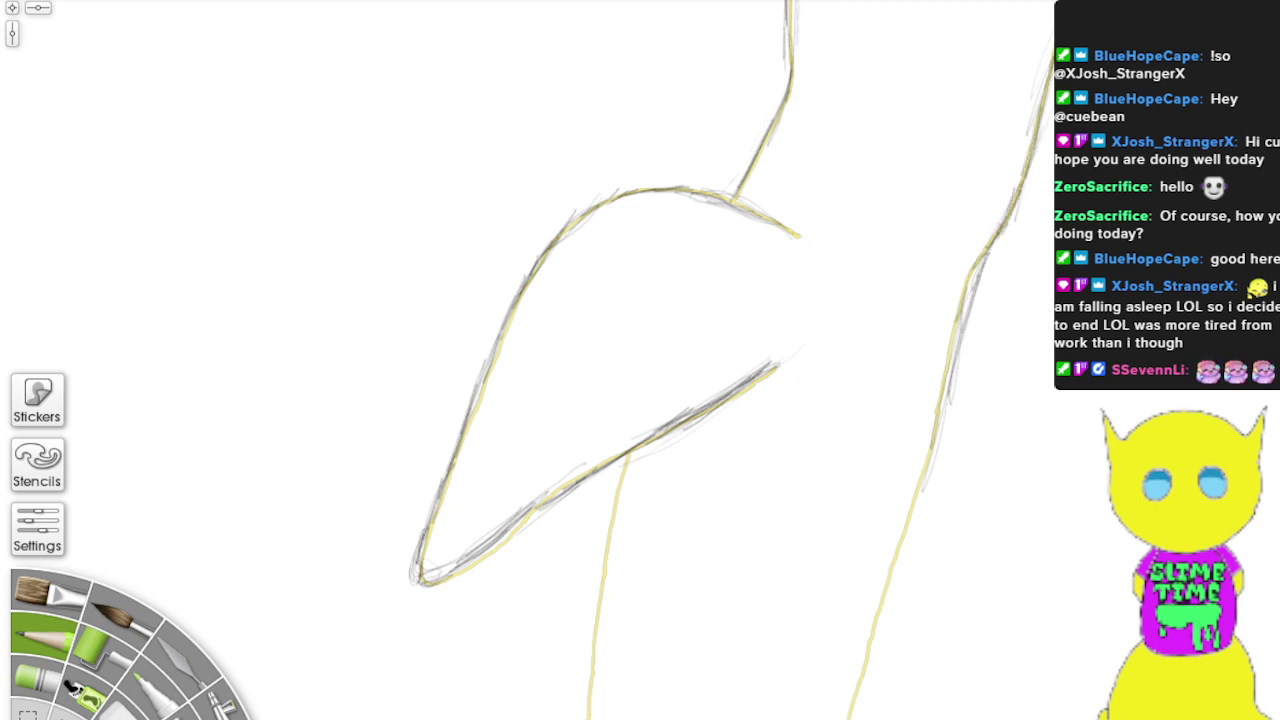
{"action": "left_click_drag", "start_coordinate": [936, 425], "coordinate": [852, 716]}
{"action": "mouse_move", "coordinate": [896, 580]}
{"action": "left_mouse_down"}
{"action": "mouse_move", "coordinate": [857, 708]}
{"action": "mouse_move", "coordinate": [958, 366]}
{"action": "left_mouse_up"}
{"action": "left_click_drag", "start_coordinate": [618, 485], "coordinate": [589, 718]}
{"action": "mouse_move", "coordinate": [593, 672]}
{"action": "left_mouse_down"}
{"action": "mouse_move", "coordinate": [624, 458]}
{"action": "mouse_move", "coordinate": [603, 630]}
{"action": "left_mouse_up"}
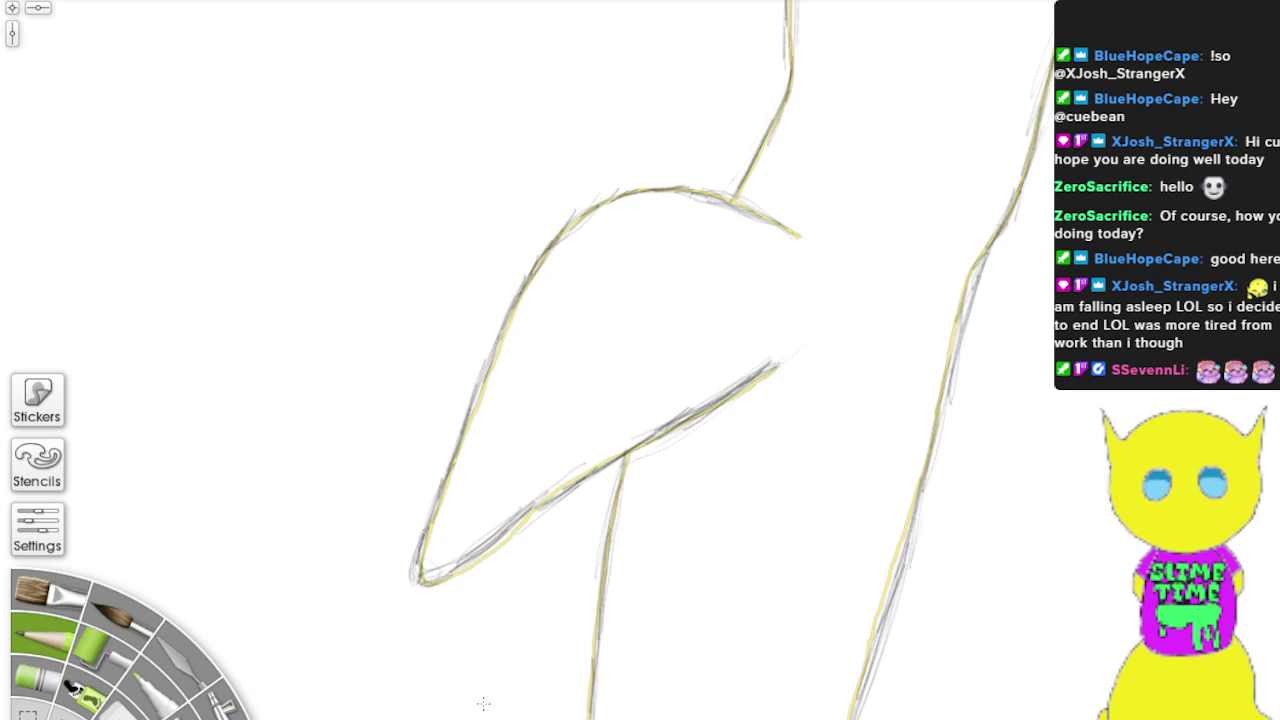
Step: Trace the upper curve of the fin on the first figure's left-hand calf and the calf edge beside it
{"action": "left_click_drag", "start_coordinate": [483, 703], "coordinate": [1006, 680]}
{"action": "left_click_drag", "start_coordinate": [20, 568], "coordinate": [640, 497]}
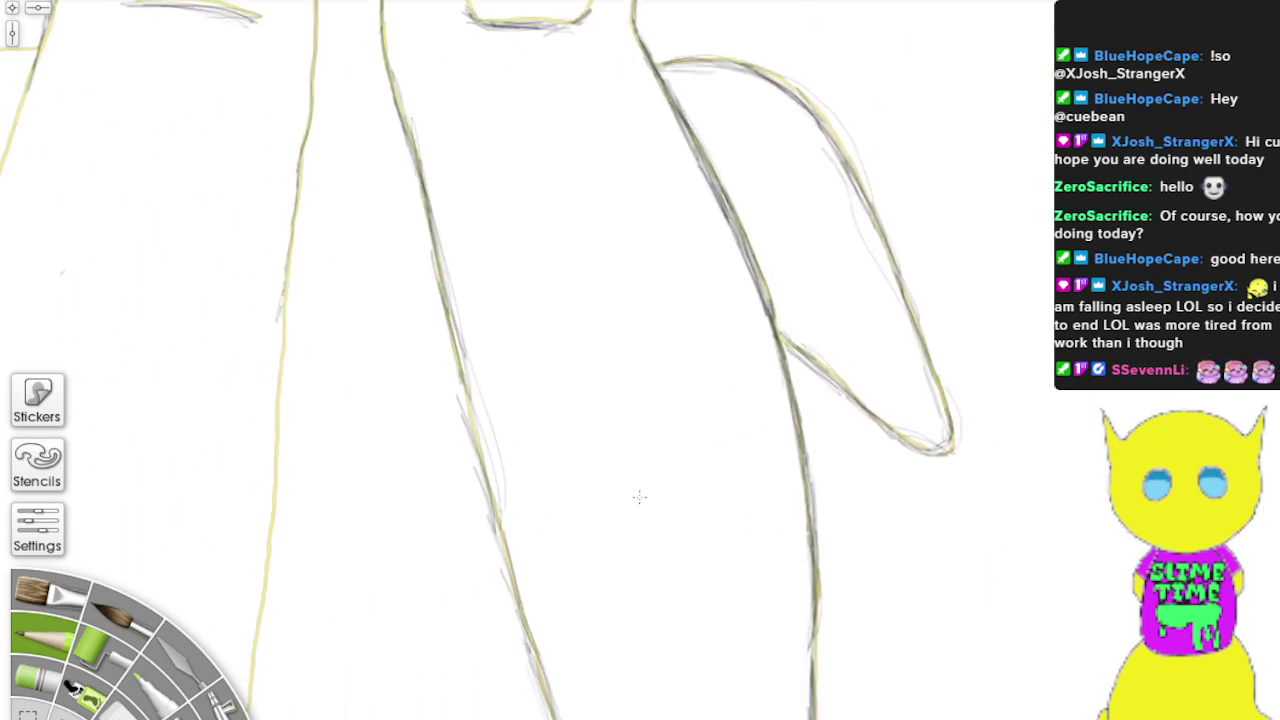
{"action": "left_click_drag", "start_coordinate": [200, 340], "coordinate": [970, 562]}
{"action": "scroll", "coordinate": [821, 400], "scroll_direction": "up", "scroll_amount": 6}
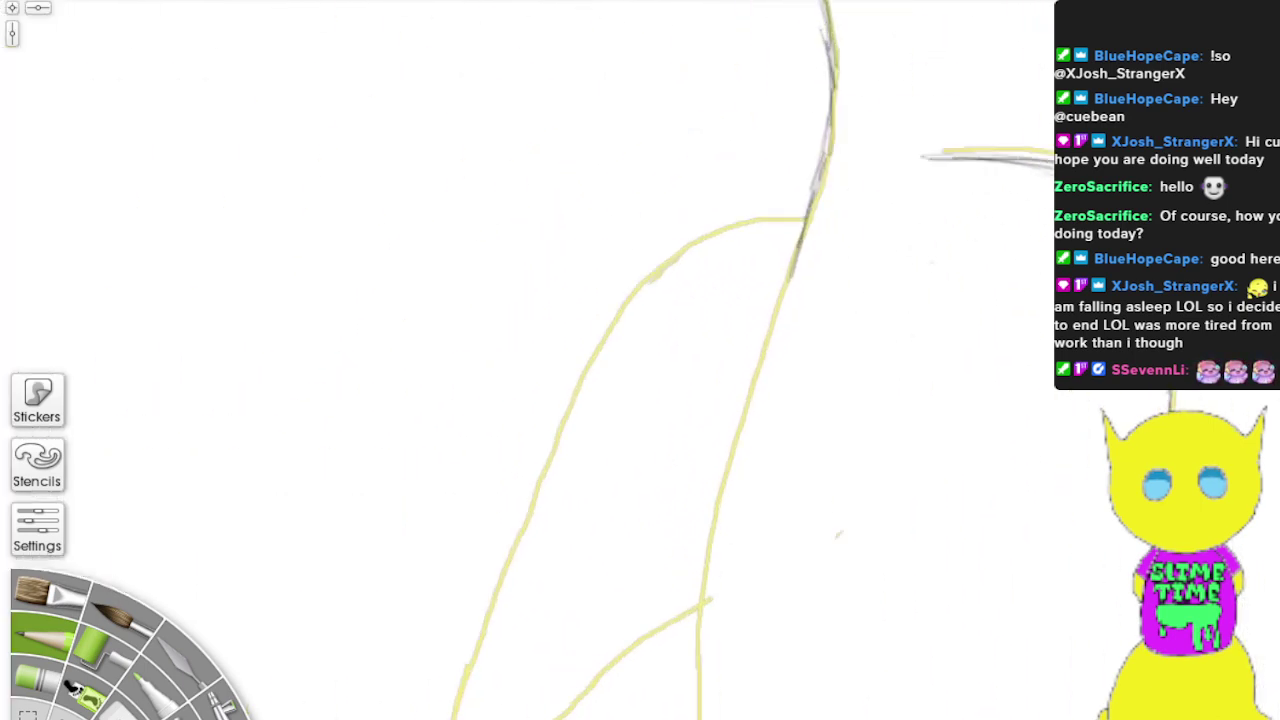
{"action": "left_click_drag", "start_coordinate": [821, 400], "coordinate": [1105, 540]}
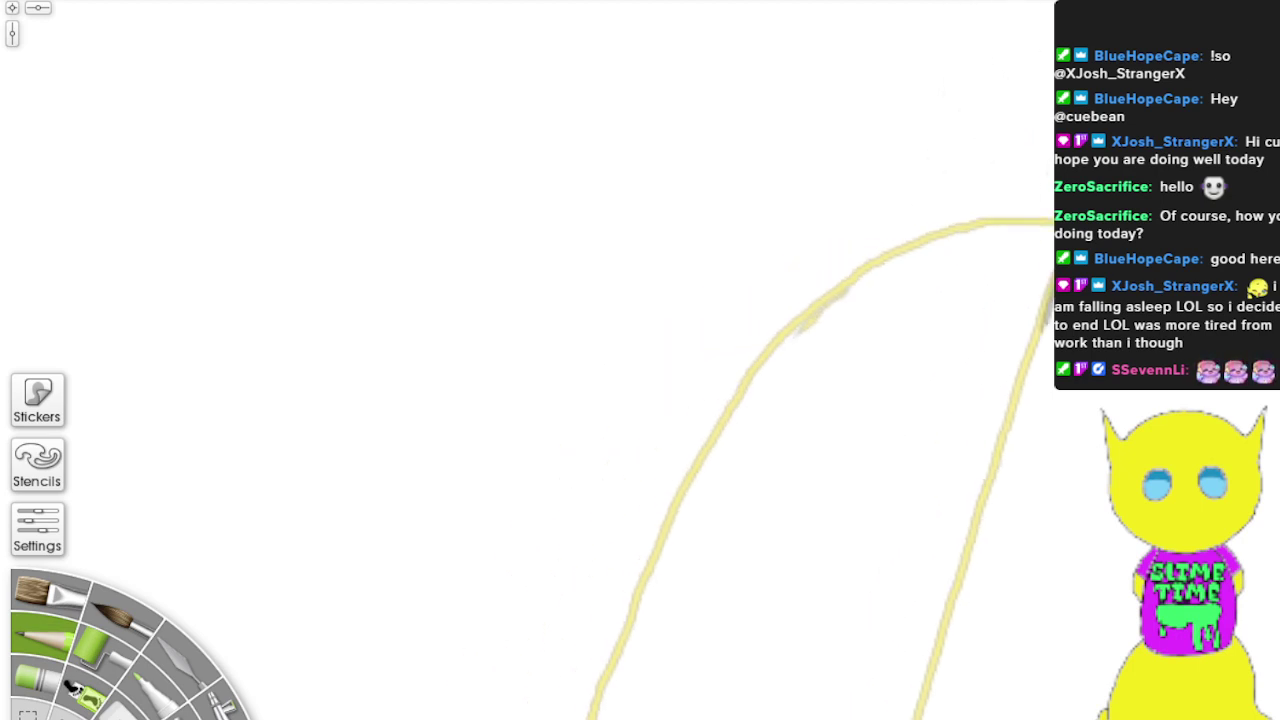
{"action": "mouse_move", "coordinate": [1042, 236]}
{"action": "left_mouse_down"}
{"action": "mouse_move", "coordinate": [985, 222]}
{"action": "mouse_move", "coordinate": [920, 240]}
{"action": "mouse_move", "coordinate": [800, 318]}
{"action": "mouse_move", "coordinate": [840, 285]}
{"action": "mouse_move", "coordinate": [712, 435]}
{"action": "mouse_move", "coordinate": [590, 718]}
{"action": "mouse_move", "coordinate": [672, 524]}
{"action": "left_mouse_up"}
{"action": "mouse_move", "coordinate": [1036, 332]}
{"action": "left_mouse_down"}
{"action": "mouse_move", "coordinate": [943, 658]}
{"action": "mouse_move", "coordinate": [976, 536]}
{"action": "mouse_move", "coordinate": [947, 618]}
{"action": "mouse_move", "coordinate": [934, 708]}
{"action": "mouse_move", "coordinate": [1046, 292]}
{"action": "left_mouse_up"}
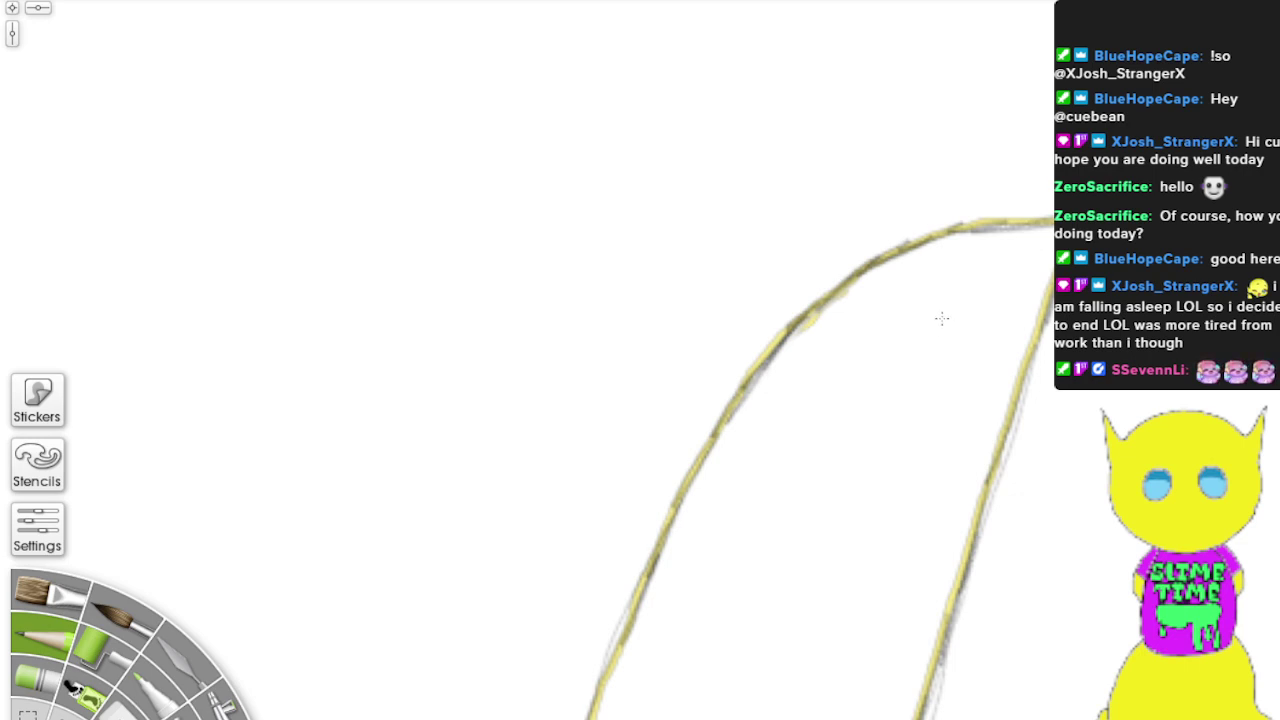
Step: Trace the lower part of the first figure's left-hand calf fin, covering its pointed tip and lower edge up to the calf
{"action": "scroll", "coordinate": [942, 318], "scroll_direction": "down", "scroll_amount": 2}
{"action": "left_click_drag", "start_coordinate": [1033, 657], "coordinate": [1099, 173]}
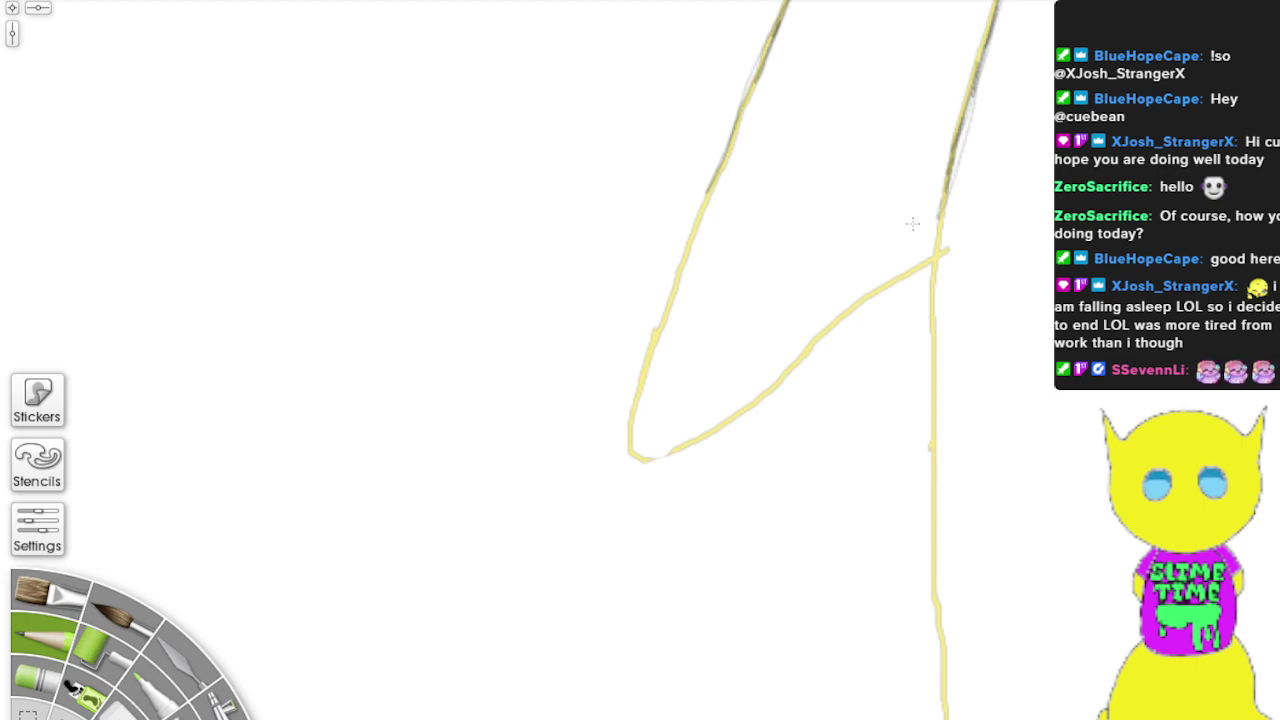
{"action": "mouse_move", "coordinate": [911, 276]}
{"action": "left_mouse_down"}
{"action": "mouse_move", "coordinate": [851, 307]}
{"action": "mouse_move", "coordinate": [919, 258]}
{"action": "mouse_move", "coordinate": [673, 452]}
{"action": "mouse_move", "coordinate": [640, 390]}
{"action": "mouse_move", "coordinate": [650, 423]}
{"action": "mouse_move", "coordinate": [624, 402]}
{"action": "mouse_move", "coordinate": [722, 163]}
{"action": "mouse_move", "coordinate": [638, 381]}
{"action": "mouse_move", "coordinate": [665, 449]}
{"action": "mouse_move", "coordinate": [651, 455]}
{"action": "mouse_move", "coordinate": [642, 388]}
{"action": "mouse_move", "coordinate": [654, 338]}
{"action": "mouse_move", "coordinate": [634, 402]}
{"action": "mouse_move", "coordinate": [644, 460]}
{"action": "mouse_move", "coordinate": [622, 440]}
{"action": "mouse_move", "coordinate": [697, 426]}
{"action": "mouse_move", "coordinate": [617, 427]}
{"action": "mouse_move", "coordinate": [640, 412]}
{"action": "mouse_move", "coordinate": [624, 452]}
{"action": "mouse_move", "coordinate": [692, 437]}
{"action": "mouse_move", "coordinate": [748, 386]}
{"action": "mouse_move", "coordinate": [922, 291]}
{"action": "left_mouse_up"}
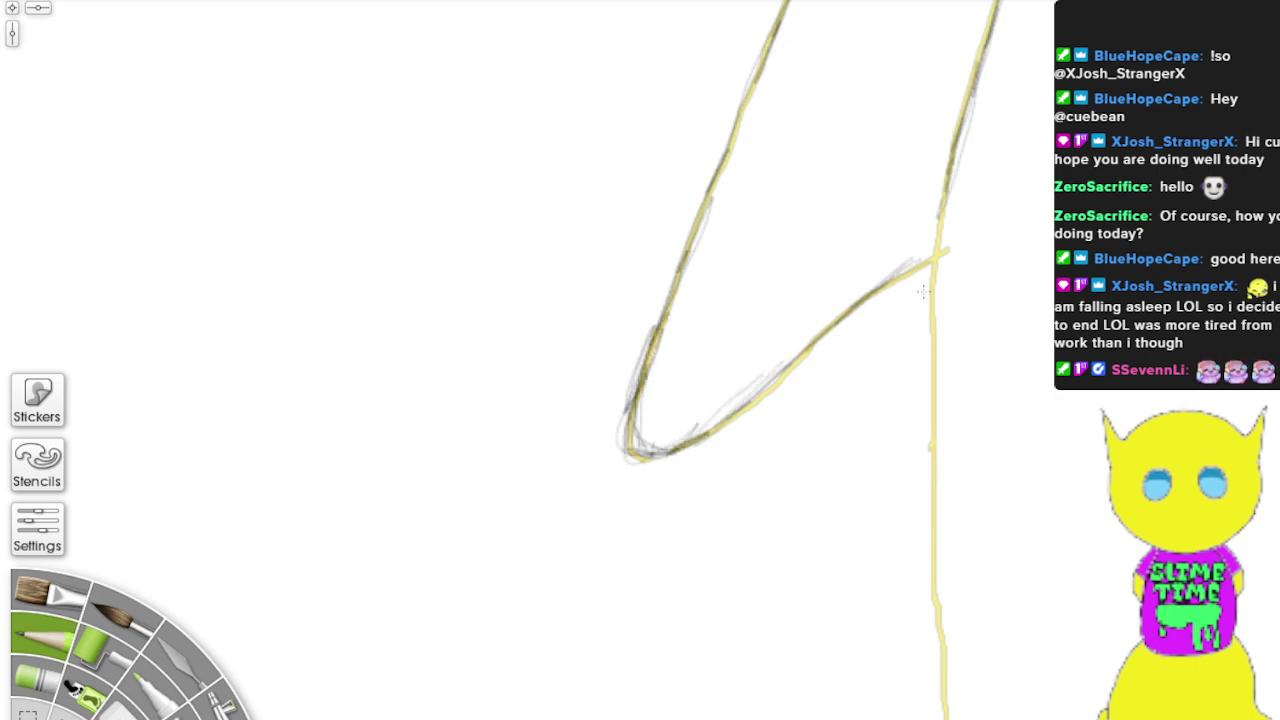
{"action": "mouse_move", "coordinate": [812, 346]}
{"action": "left_mouse_down"}
{"action": "mouse_move", "coordinate": [746, 402]}
{"action": "mouse_move", "coordinate": [893, 276]}
{"action": "mouse_move", "coordinate": [937, 262]}
{"action": "left_mouse_up"}
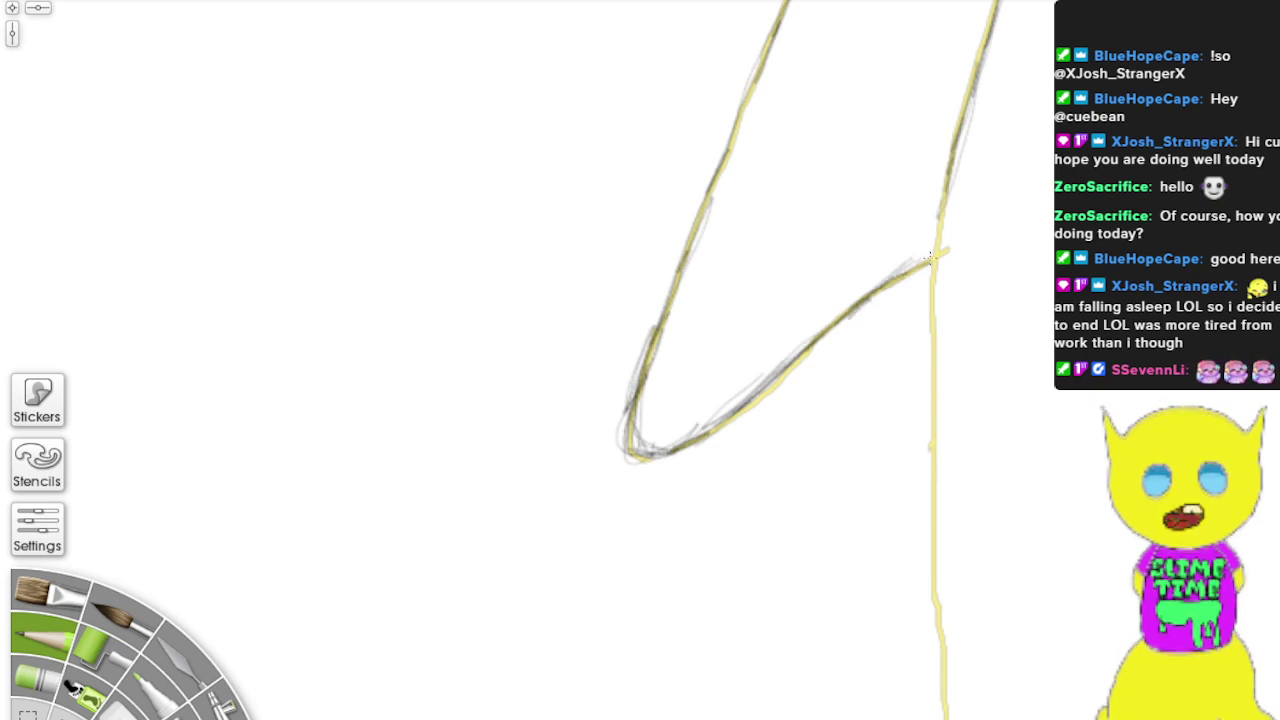
Step: Trace the outer edge of the first figure's left-hand calf below the fin and close the gap beside the fin's base
{"action": "left_click_drag", "start_coordinate": [934, 336], "coordinate": [930, 618]}
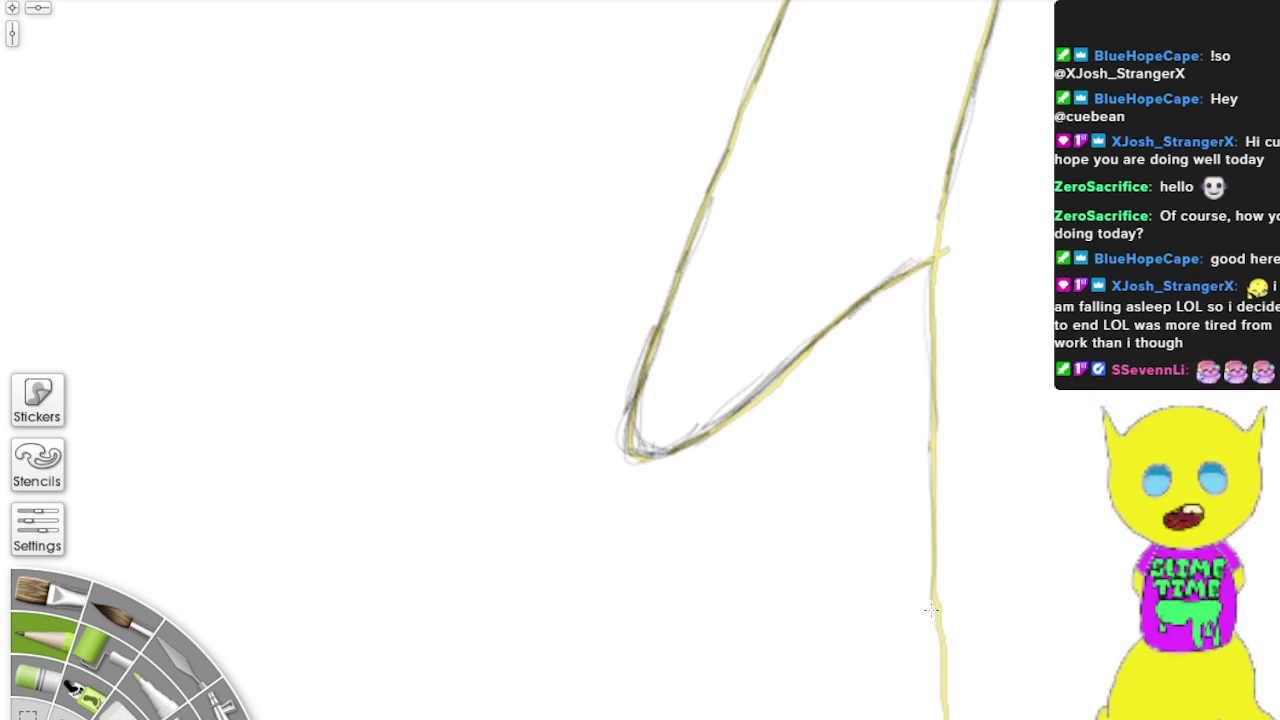
{"action": "left_click_drag", "start_coordinate": [944, 716], "coordinate": [939, 386]}
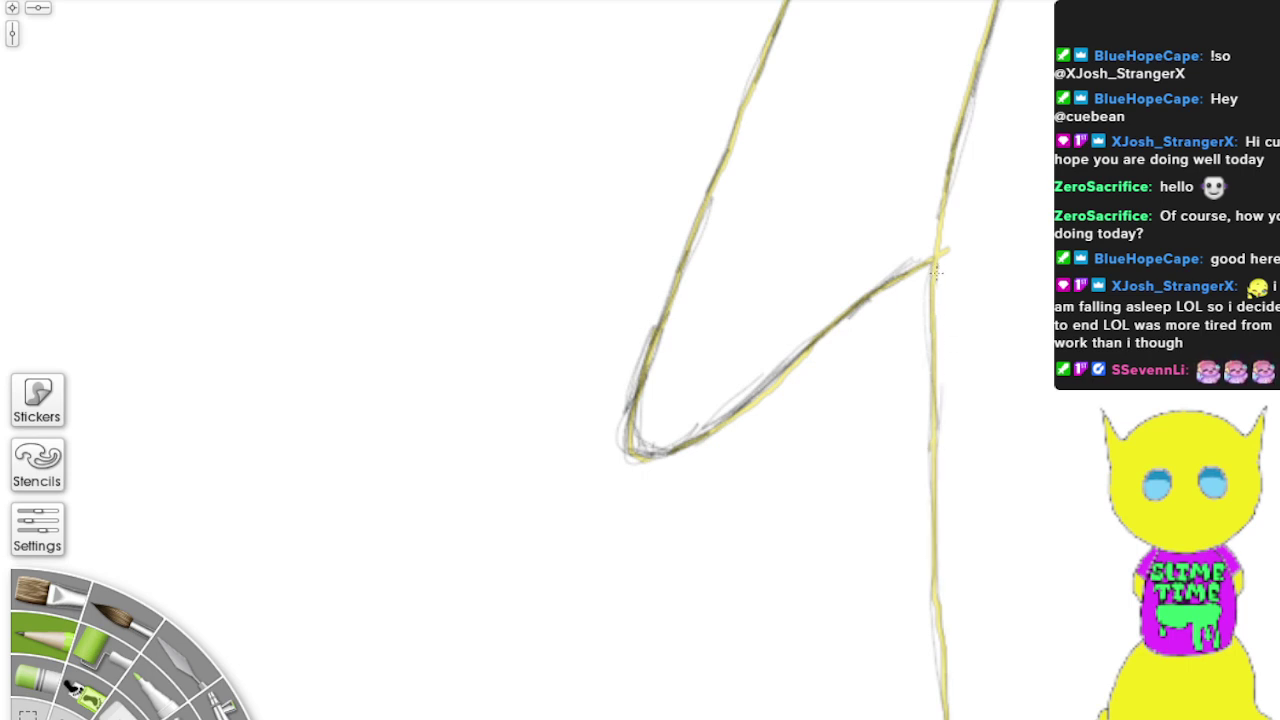
{"action": "left_click_drag", "start_coordinate": [937, 272], "coordinate": [935, 360]}
{"action": "left_click_drag", "start_coordinate": [933, 450], "coordinate": [940, 660]}
{"action": "left_click_drag", "start_coordinate": [944, 718], "coordinate": [933, 272]}
{"action": "left_click_drag", "start_coordinate": [943, 206], "coordinate": [929, 366]}
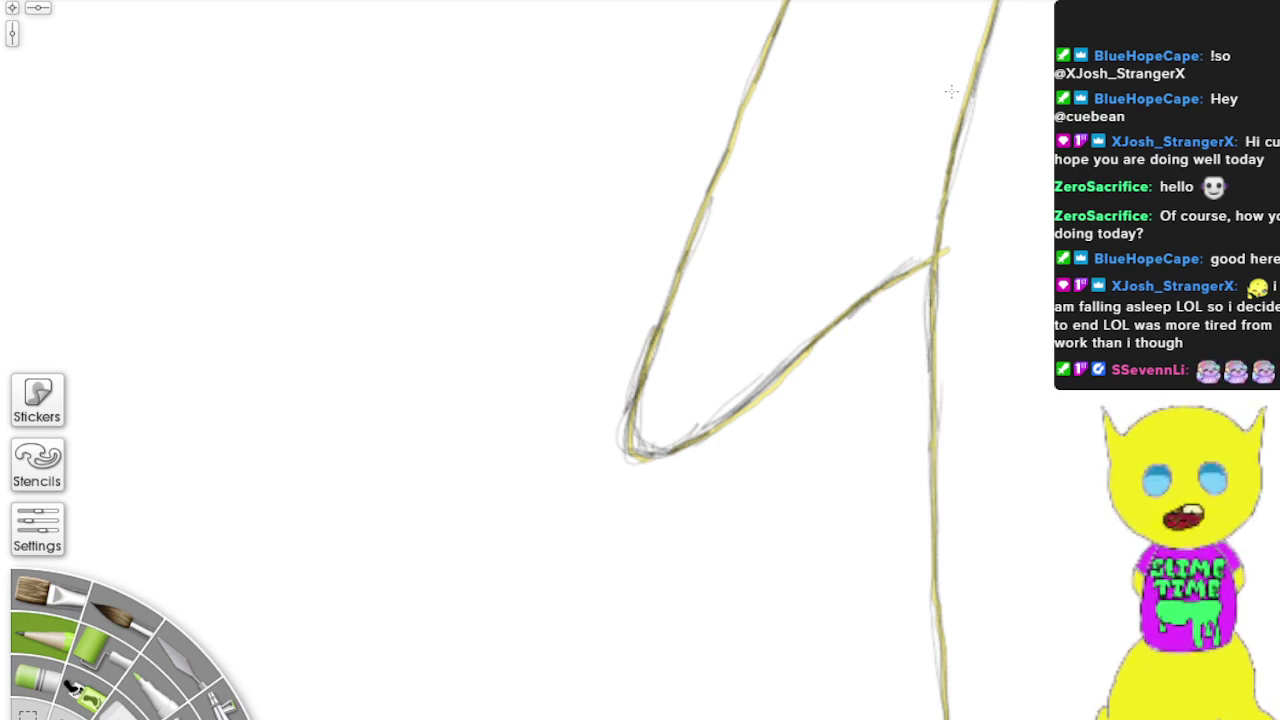
Step: Trace the inner edge of the first figure's left-hand calf with overlapping pencil strokes
{"action": "mouse_move", "coordinate": [825, 456]}
{"action": "left_mouse_down"}
{"action": "mouse_move", "coordinate": [781, 464]}
{"action": "mouse_move", "coordinate": [258, 415]}
{"action": "mouse_move", "coordinate": [192, 281]}
{"action": "left_mouse_up"}
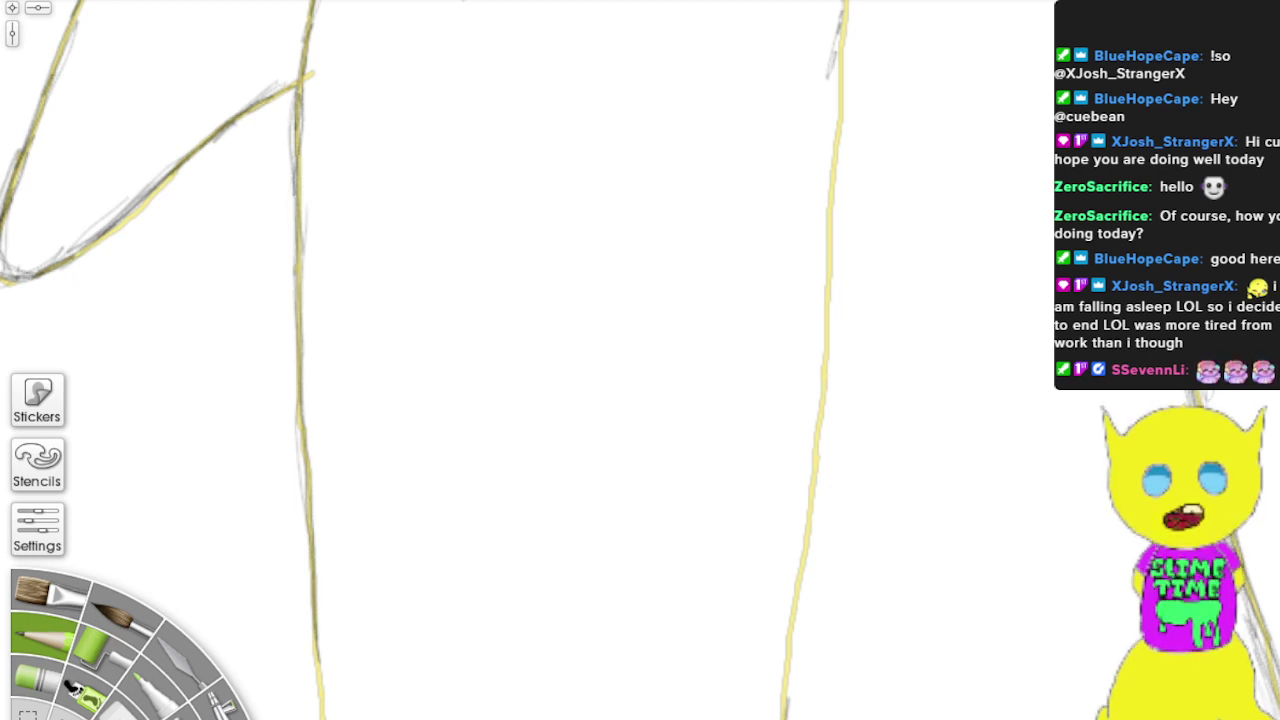
{"action": "mouse_move", "coordinate": [801, 590]}
{"action": "left_mouse_down"}
{"action": "mouse_move", "coordinate": [791, 698]}
{"action": "mouse_move", "coordinate": [826, 345]}
{"action": "mouse_move", "coordinate": [828, 373]}
{"action": "mouse_move", "coordinate": [832, 173]}
{"action": "mouse_move", "coordinate": [820, 282]}
{"action": "mouse_move", "coordinate": [834, 157]}
{"action": "mouse_move", "coordinate": [827, 302]}
{"action": "mouse_move", "coordinate": [841, 2]}
{"action": "left_mouse_up"}
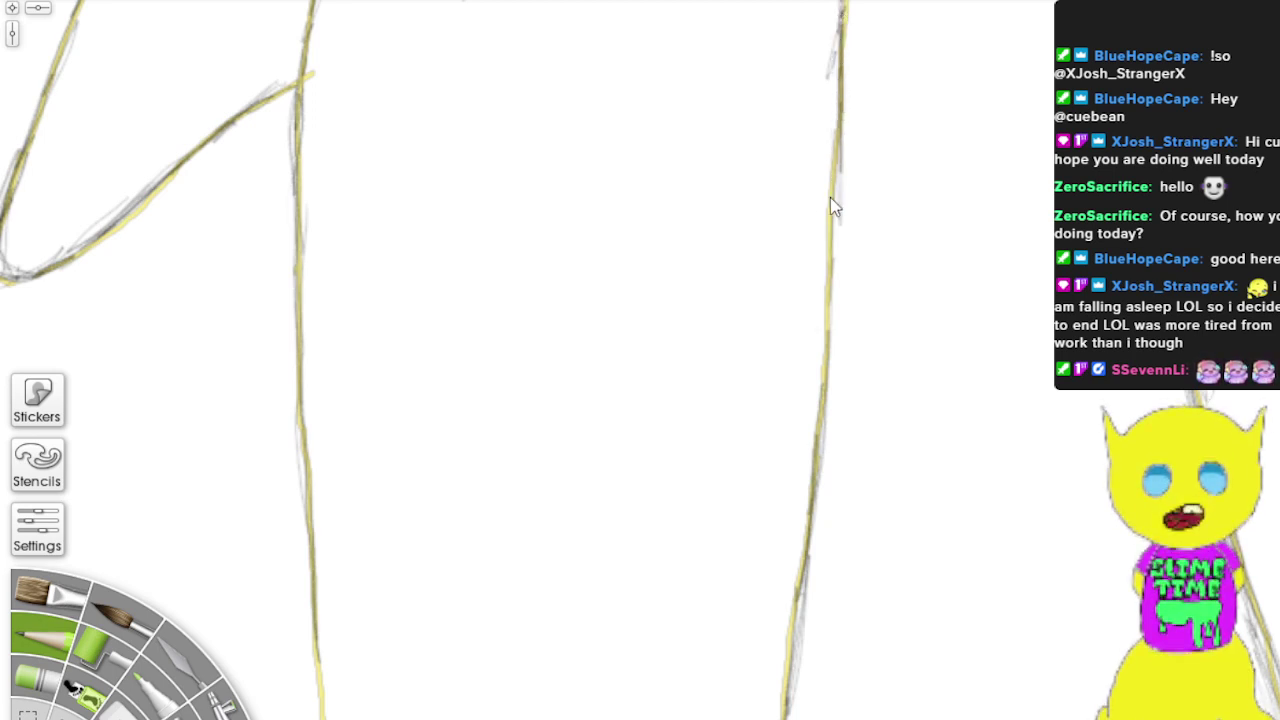
{"action": "left_click_drag", "start_coordinate": [820, 416], "coordinate": [834, 157]}
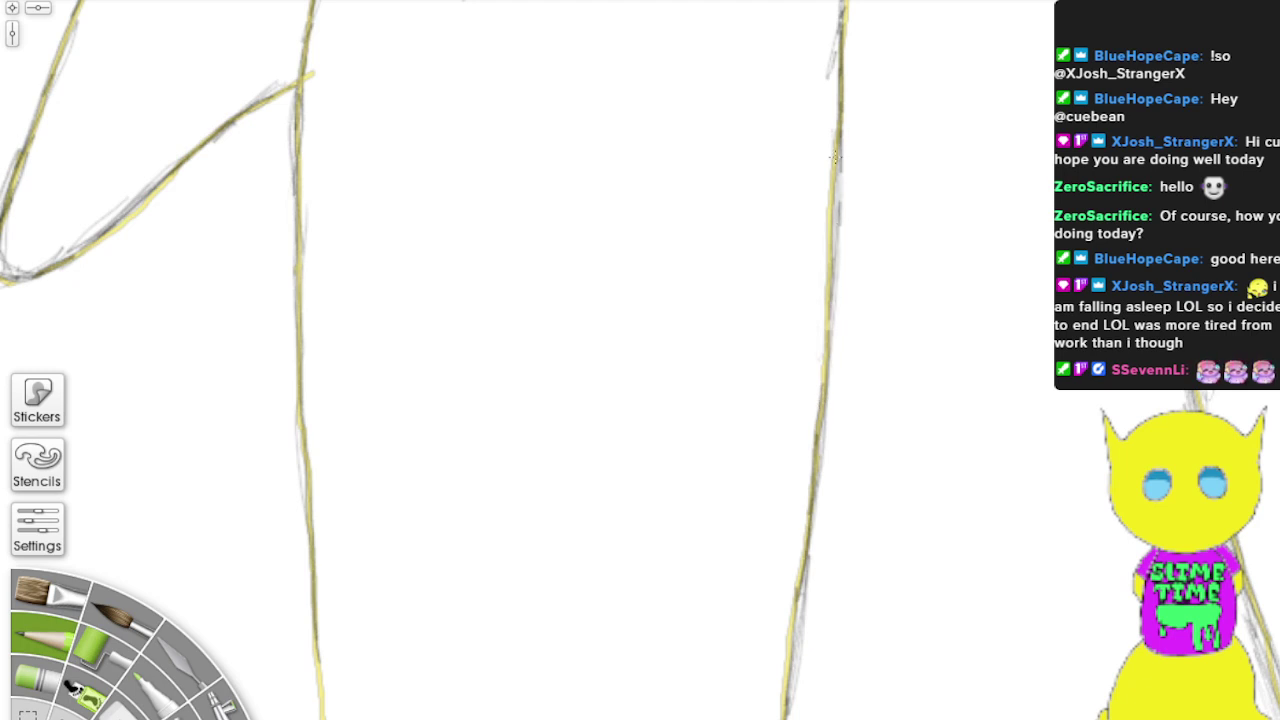
{"action": "mouse_move", "coordinate": [836, 240]}
{"action": "left_mouse_down"}
{"action": "mouse_move", "coordinate": [784, 712]}
{"action": "mouse_move", "coordinate": [852, 180]}
{"action": "left_mouse_up"}
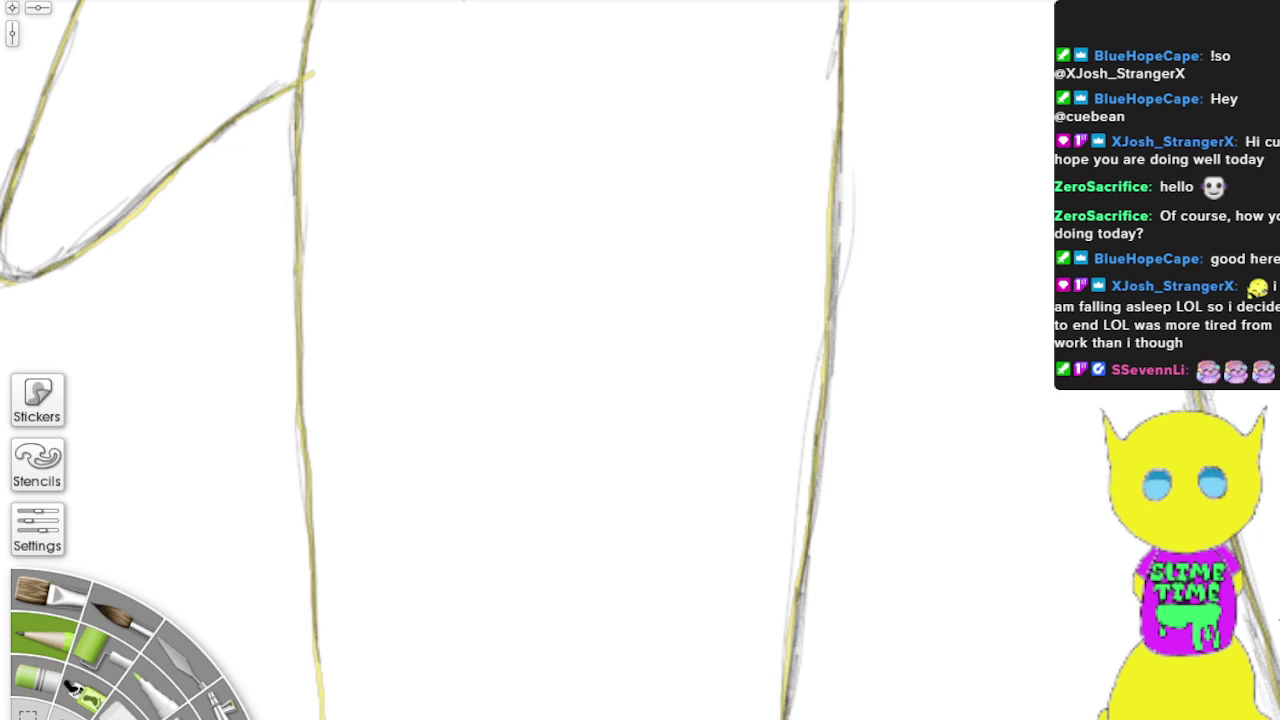
Step: Trace both edges of the first figure's left-hand lower leg down towards the ankle
{"action": "left_click_drag", "start_coordinate": [954, 504], "coordinate": [988, 467]}
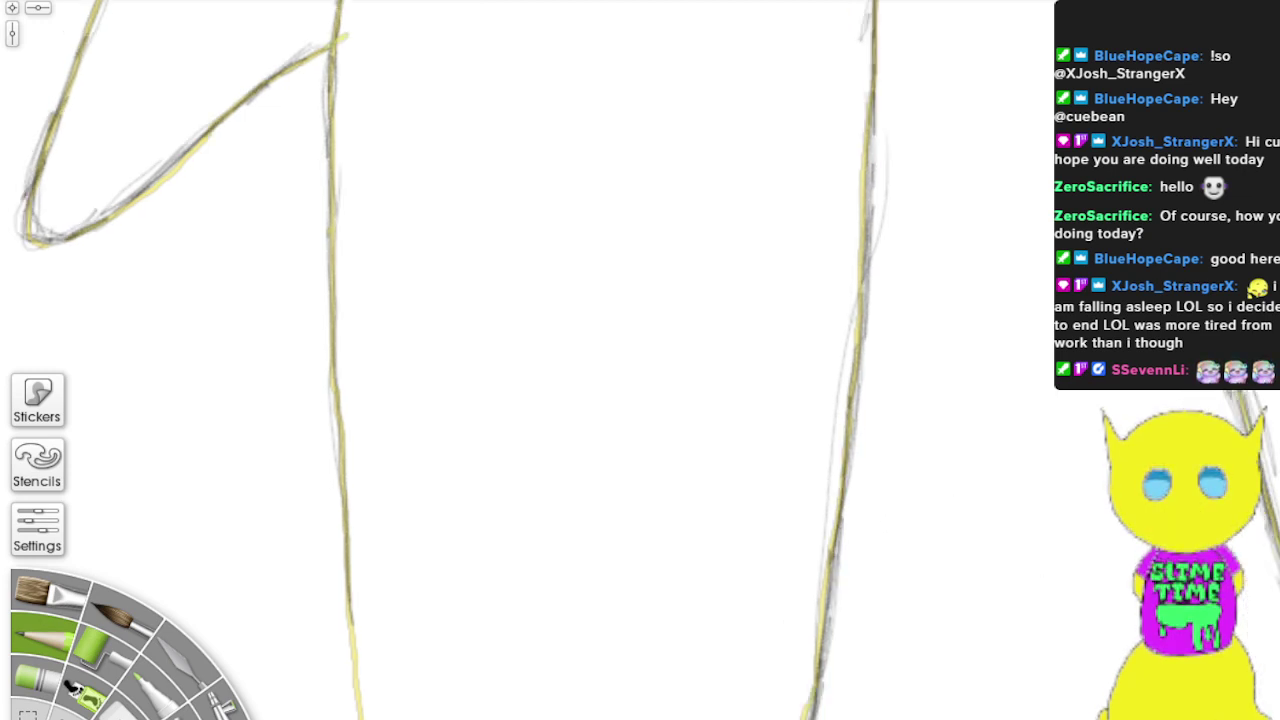
{"action": "left_click_drag", "start_coordinate": [600, 610], "coordinate": [712, 113]}
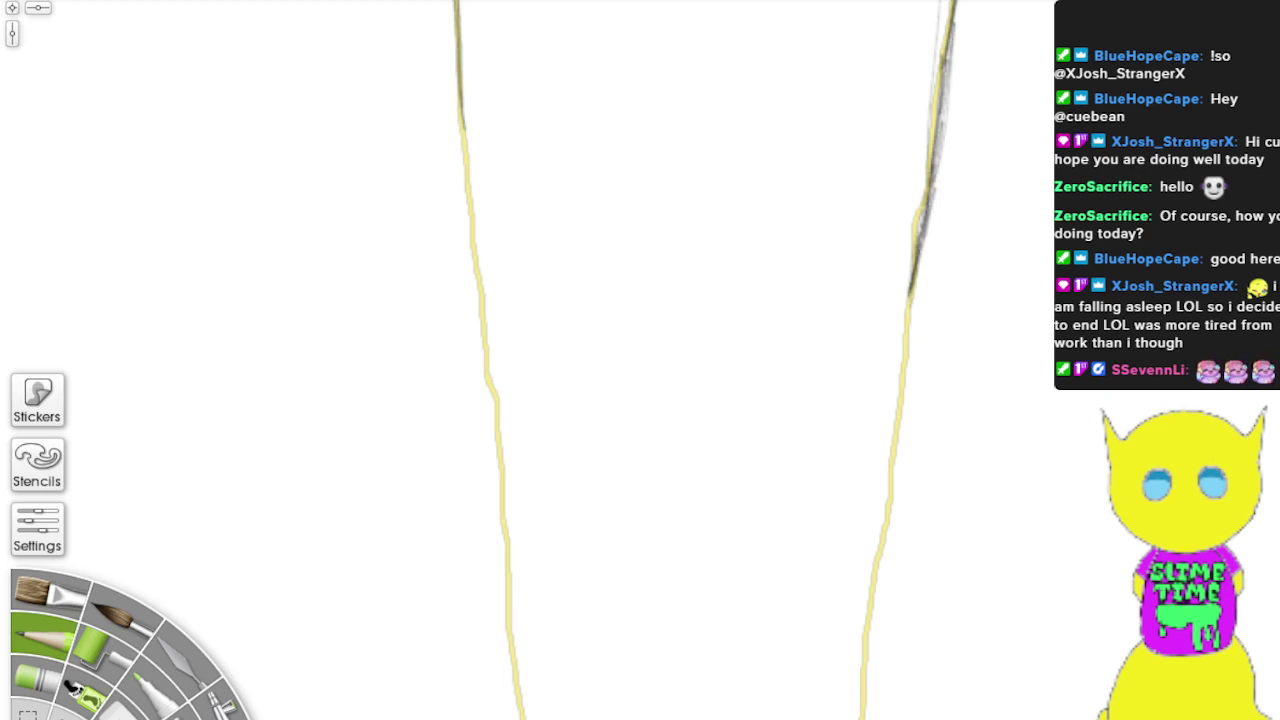
{"action": "left_click_drag", "start_coordinate": [520, 716], "coordinate": [457, 102]}
{"action": "mouse_move", "coordinate": [478, 291]}
{"action": "left_mouse_down"}
{"action": "mouse_move", "coordinate": [517, 716]}
{"action": "mouse_move", "coordinate": [462, 216]}
{"action": "mouse_move", "coordinate": [540, 708]}
{"action": "left_mouse_up"}
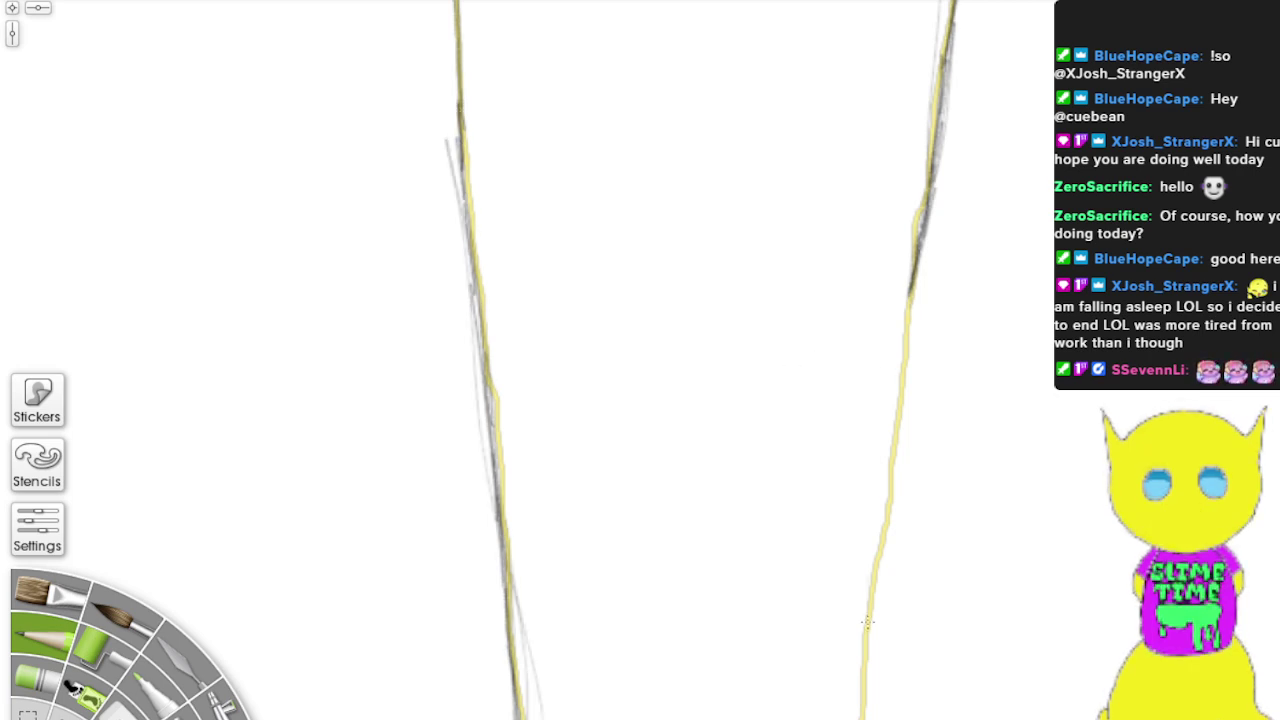
{"action": "mouse_move", "coordinate": [906, 325]}
{"action": "left_mouse_down"}
{"action": "mouse_move", "coordinate": [866, 710]}
{"action": "mouse_move", "coordinate": [916, 416]}
{"action": "mouse_move", "coordinate": [912, 215]}
{"action": "mouse_move", "coordinate": [862, 716]}
{"action": "mouse_move", "coordinate": [941, 218]}
{"action": "left_mouse_up"}
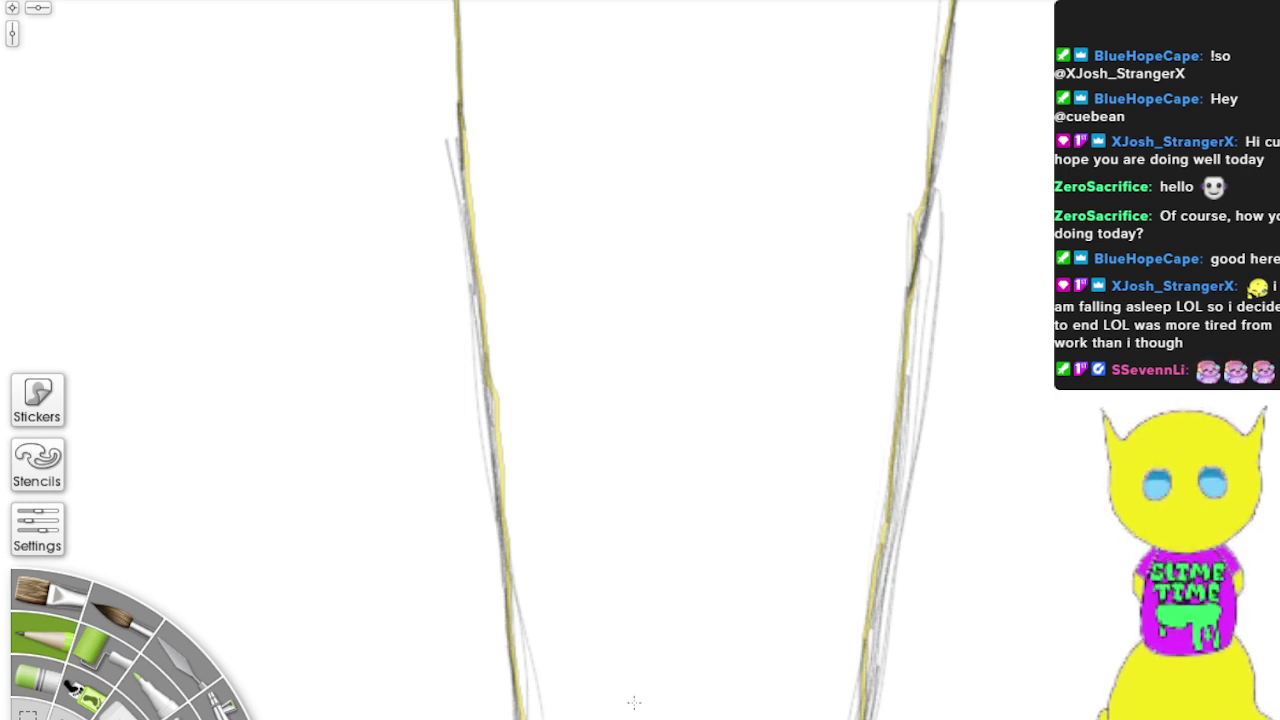
Step: Trace the inner ankle edge of the first figure's left-hand leg and the curved ankle line beside it
{"action": "mouse_move", "coordinate": [634, 702]}
{"action": "left_mouse_down"}
{"action": "mouse_move", "coordinate": [676, 115]}
{"action": "mouse_move", "coordinate": [668, 5]}
{"action": "left_mouse_up"}
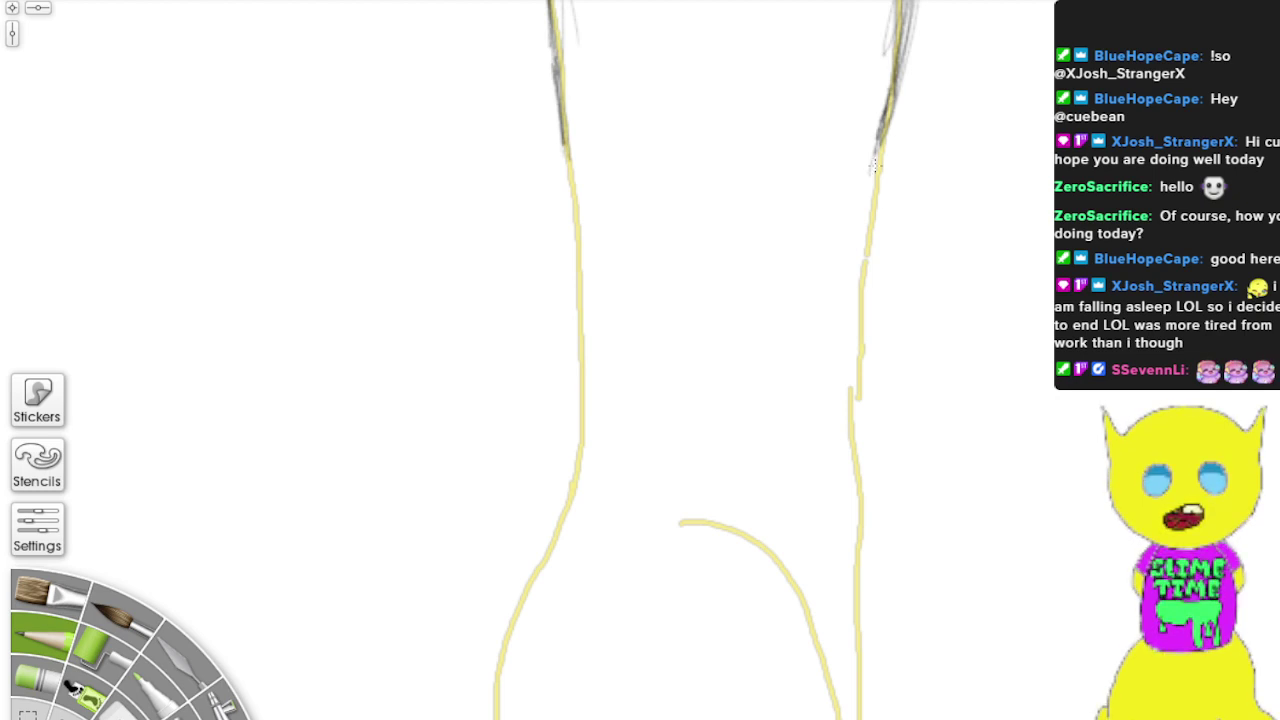
{"action": "left_click_drag", "start_coordinate": [880, 137], "coordinate": [865, 246]}
{"action": "left_click_drag", "start_coordinate": [878, 166], "coordinate": [866, 276]}
{"action": "left_click_drag", "start_coordinate": [882, 148], "coordinate": [862, 336]}
{"action": "mouse_move", "coordinate": [887, 103]}
{"action": "left_mouse_down"}
{"action": "mouse_move", "coordinate": [858, 414]}
{"action": "mouse_move", "coordinate": [863, 625]}
{"action": "mouse_move", "coordinate": [894, 140]}
{"action": "mouse_move", "coordinate": [853, 536]}
{"action": "mouse_move", "coordinate": [860, 718]}
{"action": "mouse_move", "coordinate": [874, 228]}
{"action": "mouse_move", "coordinate": [891, 195]}
{"action": "left_mouse_up"}
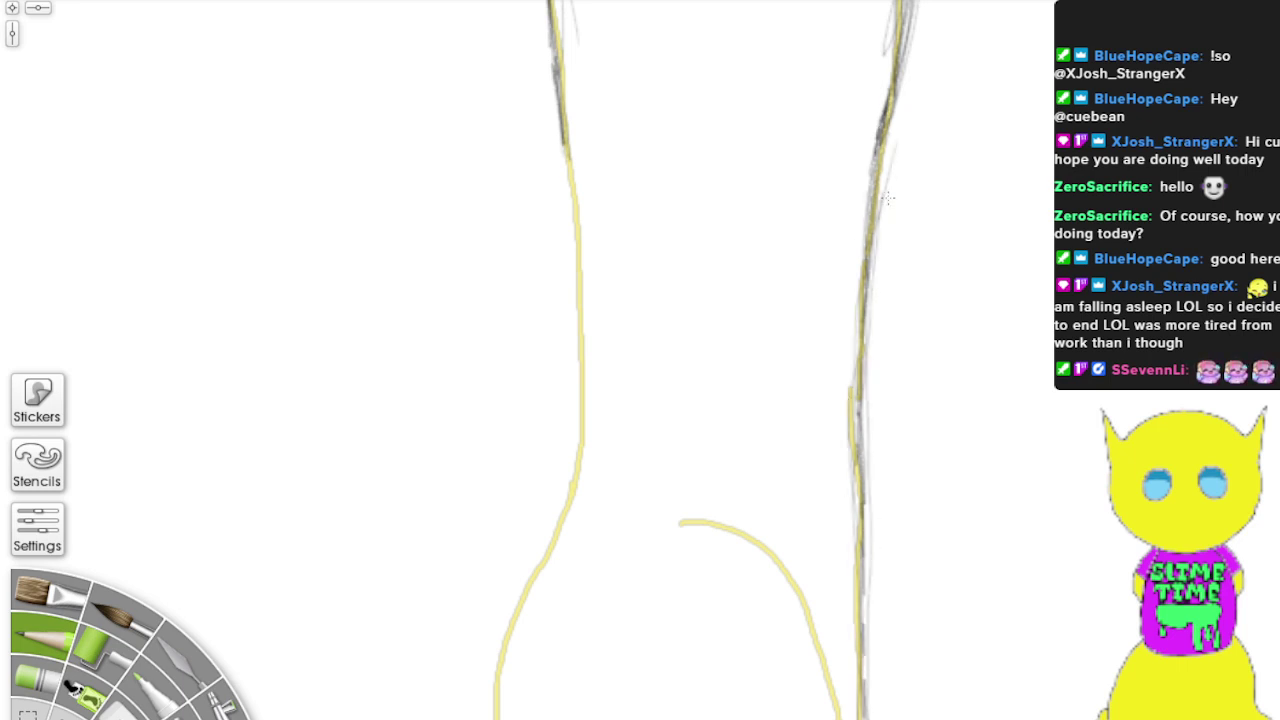
{"action": "mouse_move", "coordinate": [828, 712]}
{"action": "left_mouse_down"}
{"action": "mouse_move", "coordinate": [804, 604]}
{"action": "mouse_move", "coordinate": [822, 683]}
{"action": "mouse_move", "coordinate": [761, 554]}
{"action": "mouse_move", "coordinate": [777, 573]}
{"action": "mouse_move", "coordinate": [740, 543]}
{"action": "mouse_move", "coordinate": [676, 523]}
{"action": "mouse_move", "coordinate": [717, 526]}
{"action": "mouse_move", "coordinate": [778, 565]}
{"action": "mouse_move", "coordinate": [820, 692]}
{"action": "mouse_move", "coordinate": [779, 585]}
{"action": "mouse_move", "coordinate": [739, 534]}
{"action": "mouse_move", "coordinate": [690, 518]}
{"action": "left_mouse_up"}
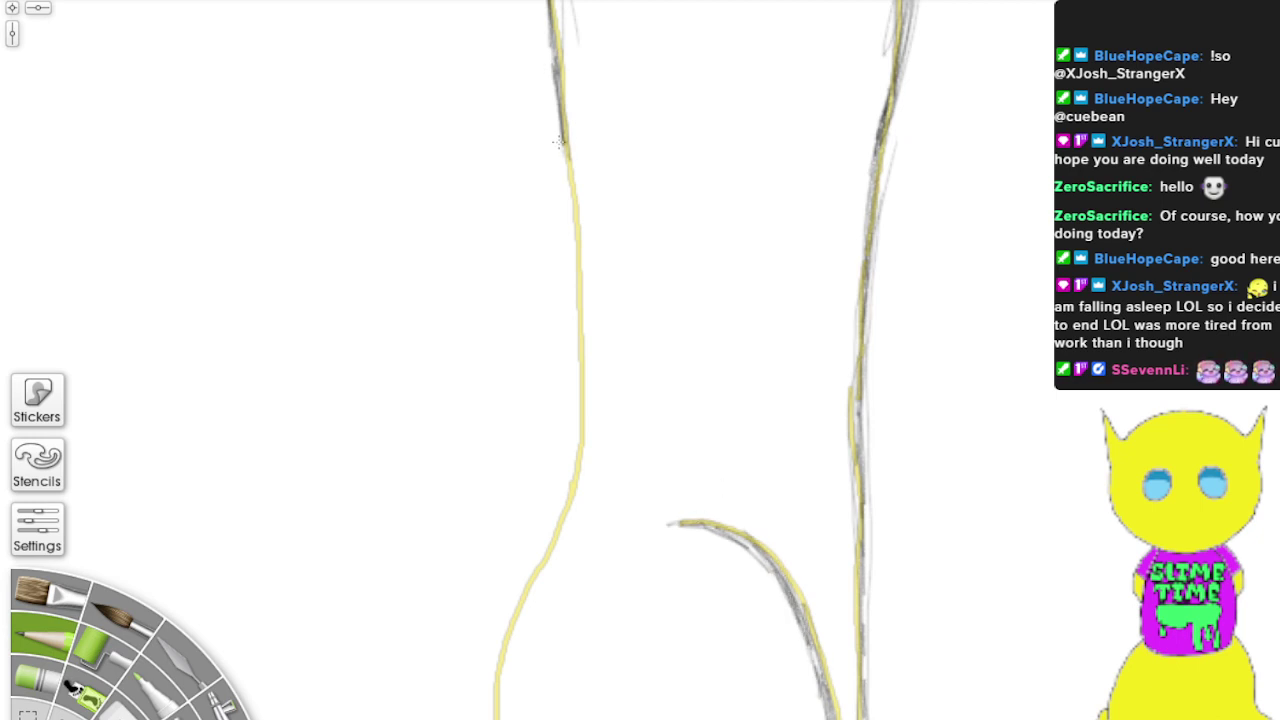
Step: Trace the outer ankle edge of the first figure's left-hand leg down over the outward bulge of the heel
{"action": "mouse_move", "coordinate": [558, 128]}
{"action": "left_mouse_down"}
{"action": "mouse_move", "coordinate": [588, 339]}
{"action": "mouse_move", "coordinate": [578, 416]}
{"action": "left_mouse_up"}
{"action": "mouse_move", "coordinate": [572, 232]}
{"action": "left_mouse_down"}
{"action": "mouse_move", "coordinate": [574, 476]}
{"action": "mouse_move", "coordinate": [496, 668]}
{"action": "mouse_move", "coordinate": [545, 598]}
{"action": "left_mouse_up"}
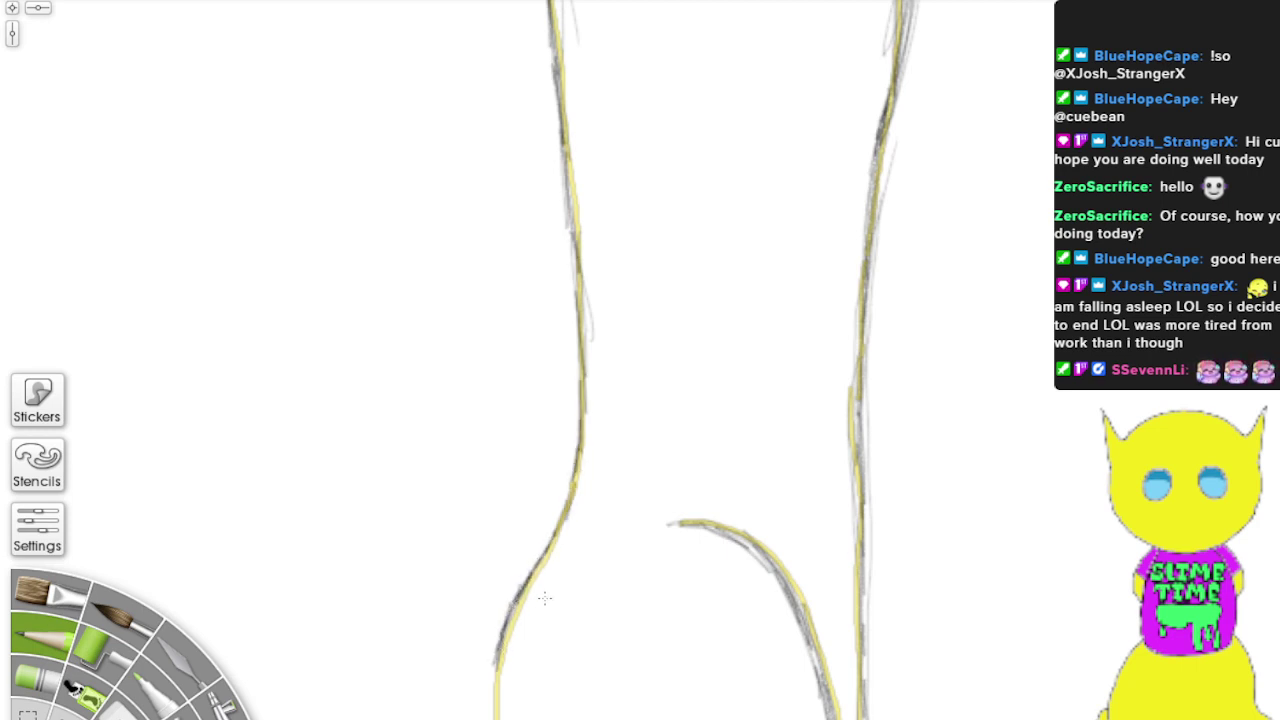
{"action": "mouse_move", "coordinate": [492, 670]}
{"action": "left_mouse_down"}
{"action": "mouse_move", "coordinate": [490, 712]}
{"action": "mouse_move", "coordinate": [496, 658]}
{"action": "mouse_move", "coordinate": [494, 710]}
{"action": "left_mouse_up"}
Step: Trace the inner and outer sides of the first figure's left-hand foot and sketch short strokes across the tops of the toes
{"action": "left_click_drag", "start_coordinate": [680, 700], "coordinate": [607, 68]}
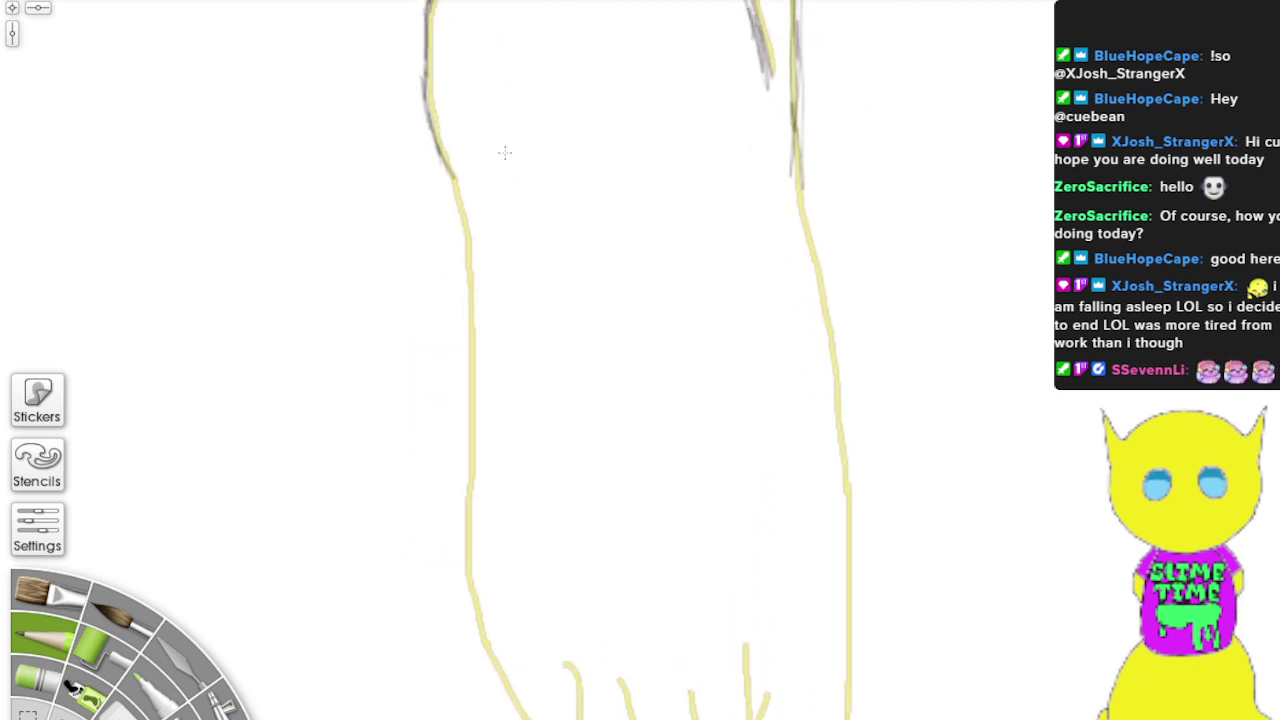
{"action": "mouse_move", "coordinate": [802, 186]}
{"action": "left_mouse_down"}
{"action": "mouse_move", "coordinate": [805, 234]}
{"action": "mouse_move", "coordinate": [797, 185]}
{"action": "mouse_move", "coordinate": [844, 452]}
{"action": "mouse_move", "coordinate": [834, 402]}
{"action": "mouse_move", "coordinate": [851, 600]}
{"action": "mouse_move", "coordinate": [850, 549]}
{"action": "mouse_move", "coordinate": [855, 587]}
{"action": "mouse_move", "coordinate": [848, 719]}
{"action": "left_mouse_up"}
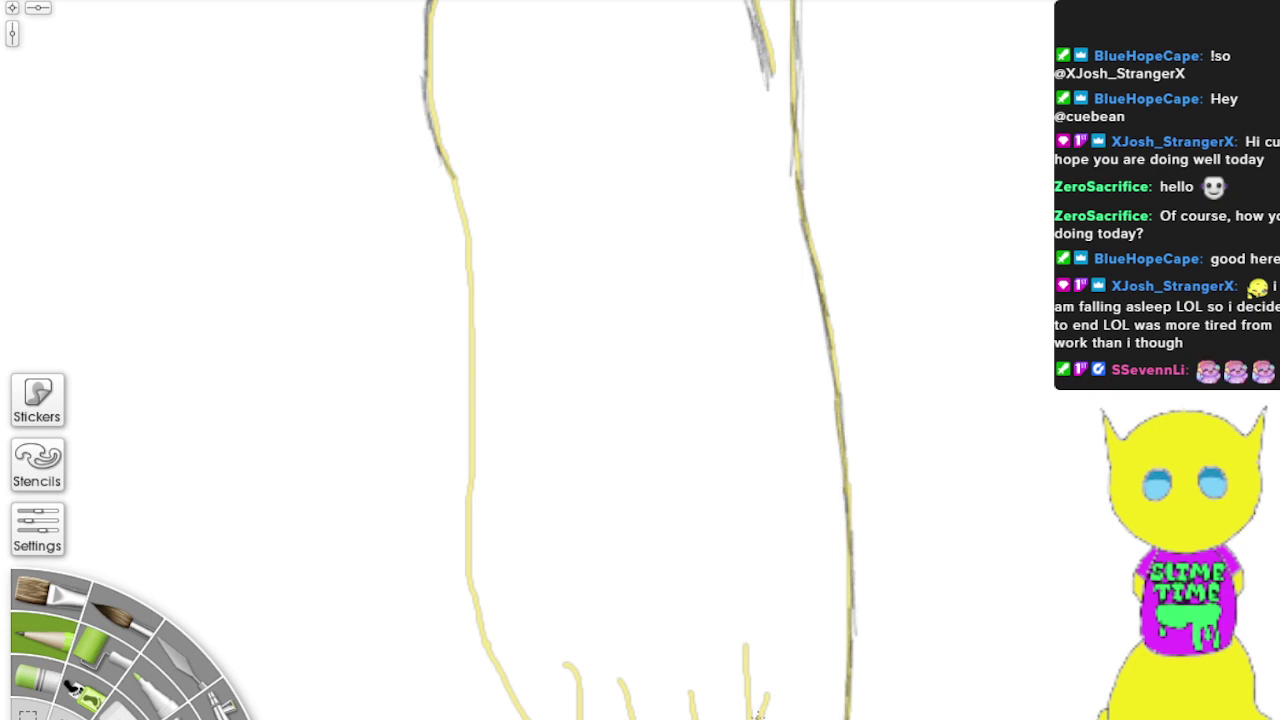
{"action": "left_click_drag", "start_coordinate": [758, 712], "coordinate": [768, 693]}
{"action": "mouse_move", "coordinate": [567, 665]}
{"action": "left_mouse_down"}
{"action": "mouse_move", "coordinate": [576, 712]}
{"action": "mouse_move", "coordinate": [566, 662]}
{"action": "left_mouse_up"}
{"action": "mouse_move", "coordinate": [530, 714]}
{"action": "left_mouse_down"}
{"action": "mouse_move", "coordinate": [489, 645]}
{"action": "mouse_move", "coordinate": [498, 665]}
{"action": "mouse_move", "coordinate": [476, 561]}
{"action": "mouse_move", "coordinate": [487, 636]}
{"action": "mouse_move", "coordinate": [470, 581]}
{"action": "mouse_move", "coordinate": [474, 603]}
{"action": "mouse_move", "coordinate": [467, 478]}
{"action": "left_mouse_up"}
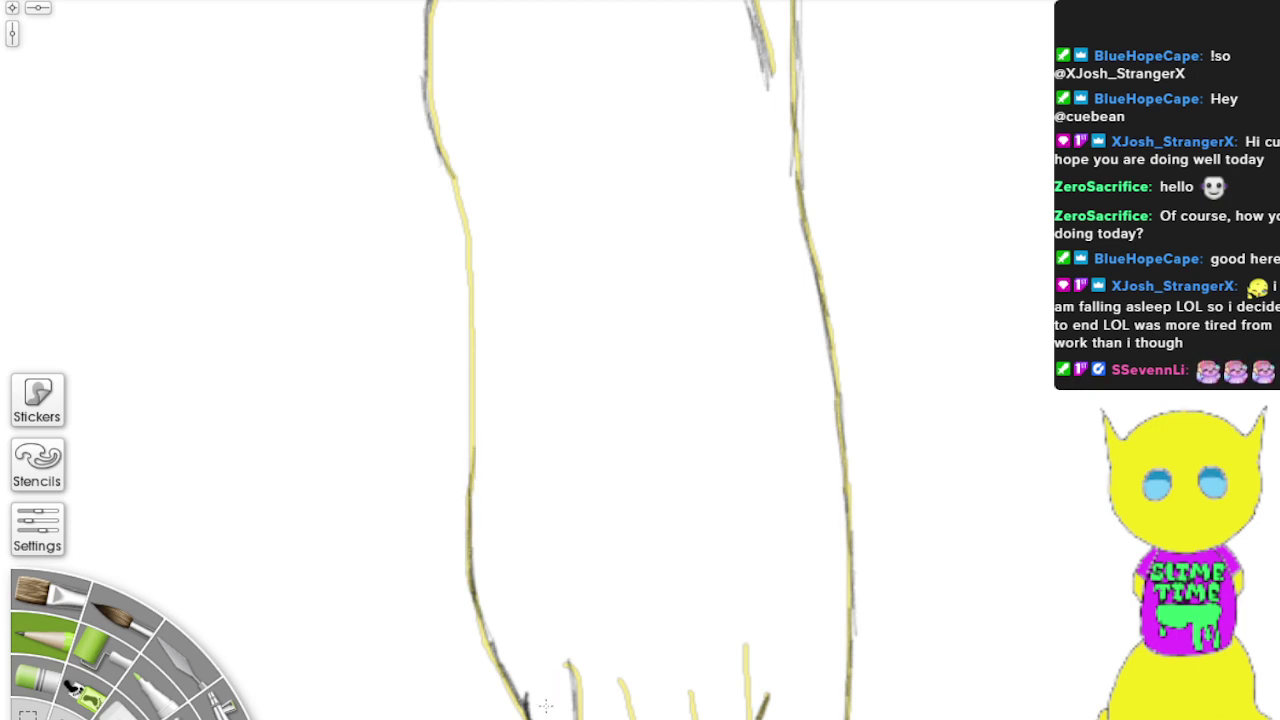
{"action": "mouse_move", "coordinate": [559, 694]}
{"action": "left_mouse_down"}
{"action": "mouse_move", "coordinate": [532, 697]}
{"action": "mouse_move", "coordinate": [643, 717]}
{"action": "left_mouse_up"}
{"action": "left_click_drag", "start_coordinate": [734, 713], "coordinate": [709, 715]}
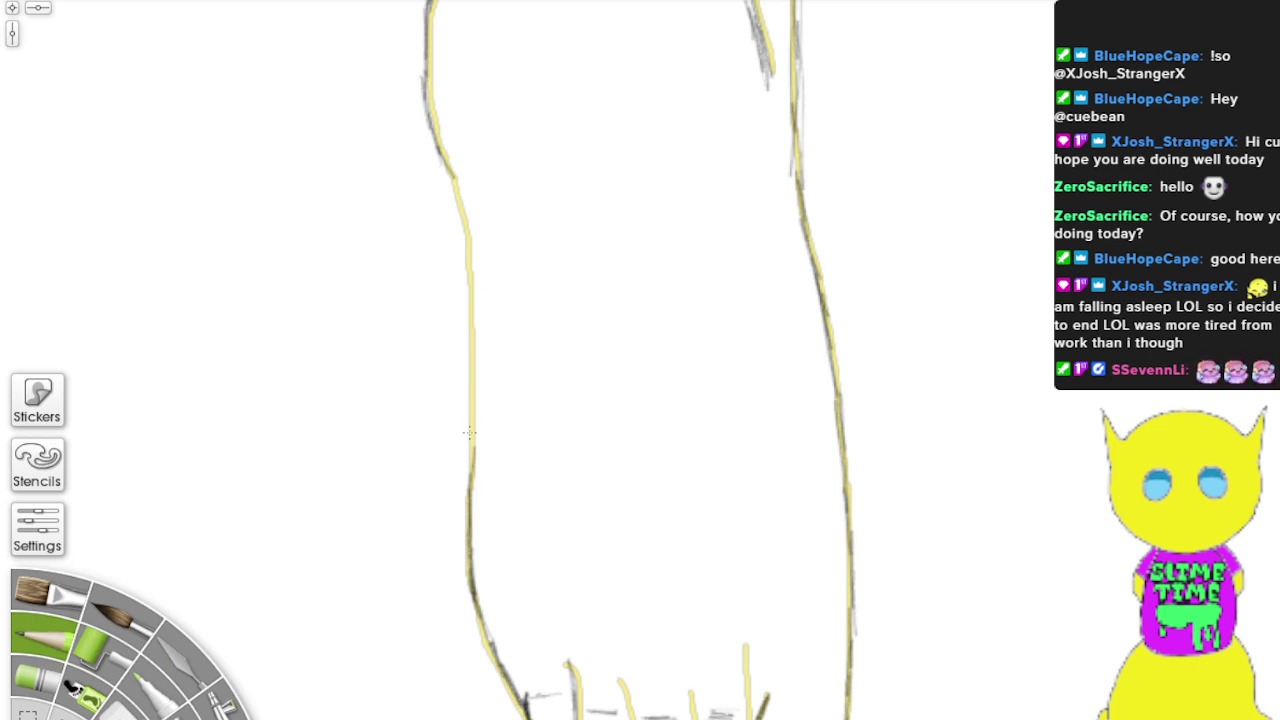
{"action": "mouse_move", "coordinate": [469, 433]}
{"action": "left_mouse_down"}
{"action": "mouse_move", "coordinate": [473, 270]}
{"action": "mouse_move", "coordinate": [465, 206]}
{"action": "mouse_move", "coordinate": [443, 162]}
{"action": "left_mouse_up"}
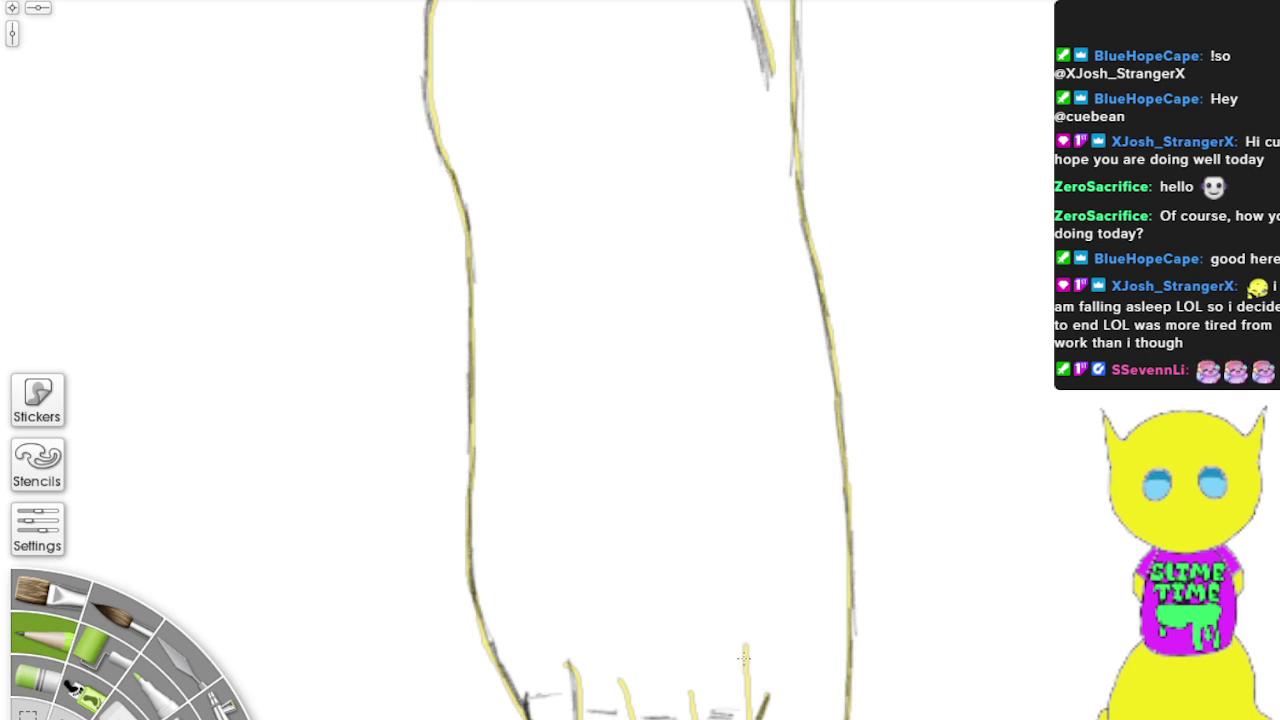
Step: Trace the short divider lines between the toes of the first figure's left-hand foot
{"action": "mouse_move", "coordinate": [744, 655]}
{"action": "left_mouse_down"}
{"action": "mouse_move", "coordinate": [748, 714]}
{"action": "mouse_move", "coordinate": [690, 715]}
{"action": "mouse_move", "coordinate": [689, 668]}
{"action": "left_mouse_up"}
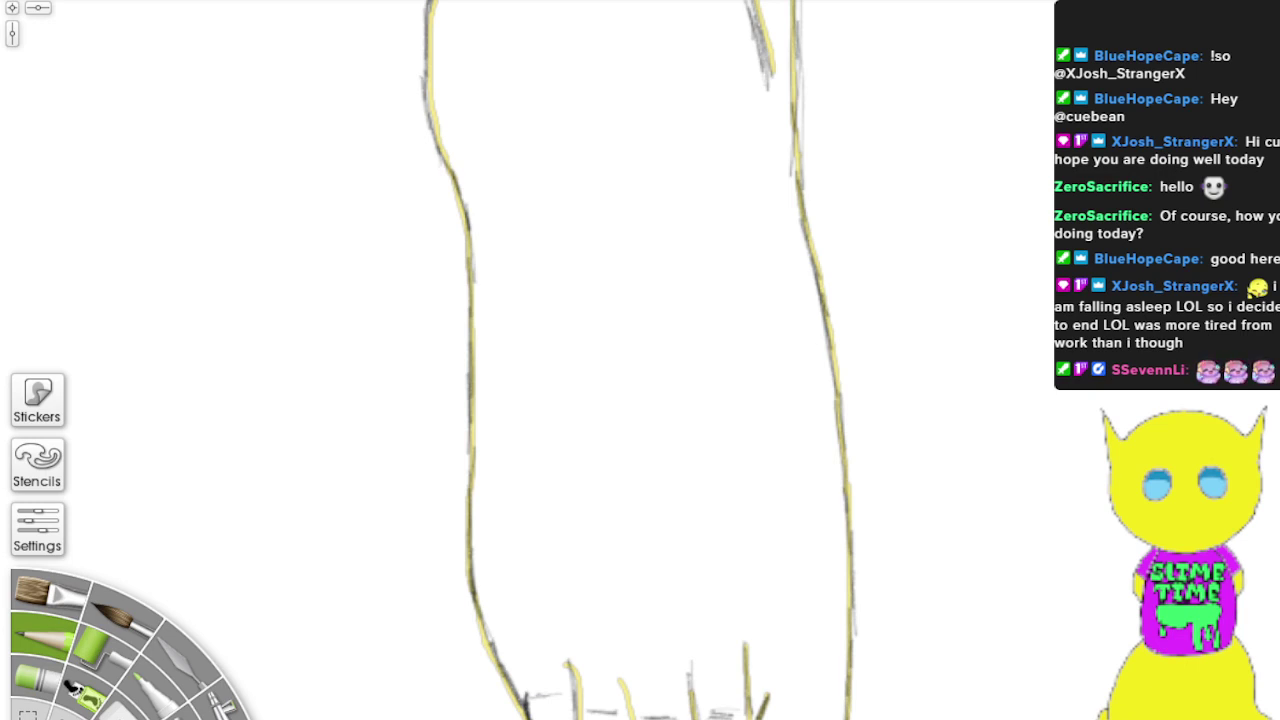
{"action": "mouse_move", "coordinate": [630, 664]}
{"action": "left_mouse_down"}
{"action": "mouse_move", "coordinate": [631, 716]}
{"action": "mouse_move", "coordinate": [629, 686]}
{"action": "mouse_move", "coordinate": [571, 664]}
{"action": "left_mouse_up"}
{"action": "mouse_move", "coordinate": [578, 716]}
{"action": "left_mouse_down"}
{"action": "mouse_move", "coordinate": [584, 659]}
{"action": "mouse_move", "coordinate": [580, 714]}
{"action": "left_mouse_up"}
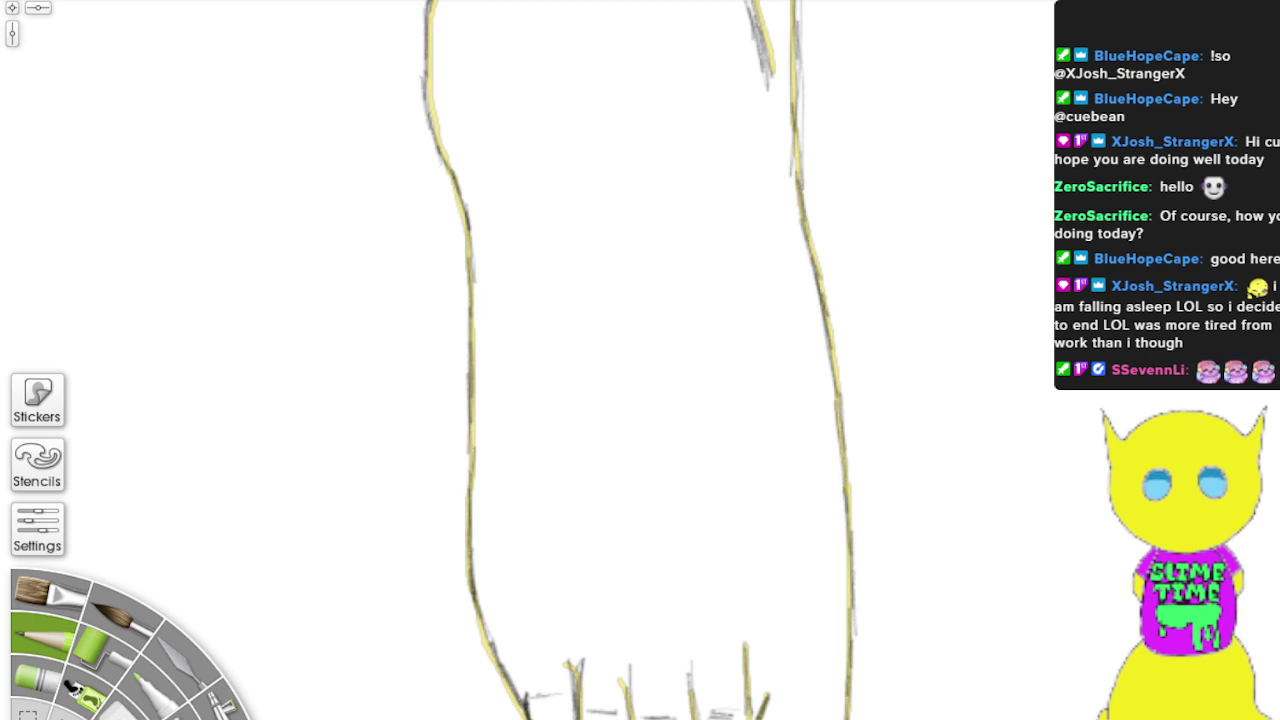
Step: Trace the inner side of the first figure's right-hand foot and sketch the rounded top of its big toe
{"action": "left_click_drag", "start_coordinate": [900, 400], "coordinate": [173, 380]}
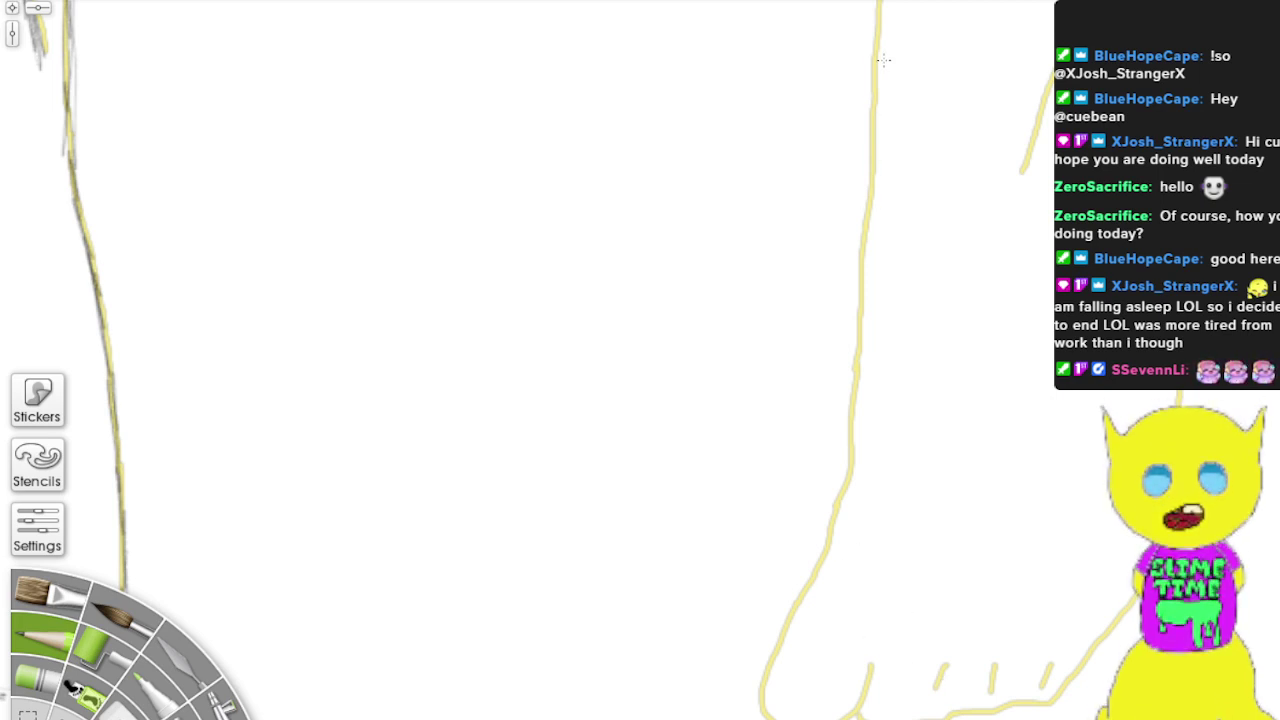
{"action": "mouse_move", "coordinate": [876, 5]}
{"action": "left_mouse_down"}
{"action": "mouse_move", "coordinate": [862, 358]}
{"action": "mouse_move", "coordinate": [861, 338]}
{"action": "mouse_move", "coordinate": [838, 510]}
{"action": "left_mouse_up"}
{"action": "mouse_move", "coordinate": [852, 420]}
{"action": "left_mouse_down"}
{"action": "mouse_move", "coordinate": [832, 518]}
{"action": "mouse_move", "coordinate": [766, 716]}
{"action": "left_mouse_up"}
{"action": "mouse_move", "coordinate": [845, 716]}
{"action": "left_mouse_down"}
{"action": "mouse_move", "coordinate": [865, 672]}
{"action": "mouse_move", "coordinate": [828, 640]}
{"action": "left_mouse_up"}
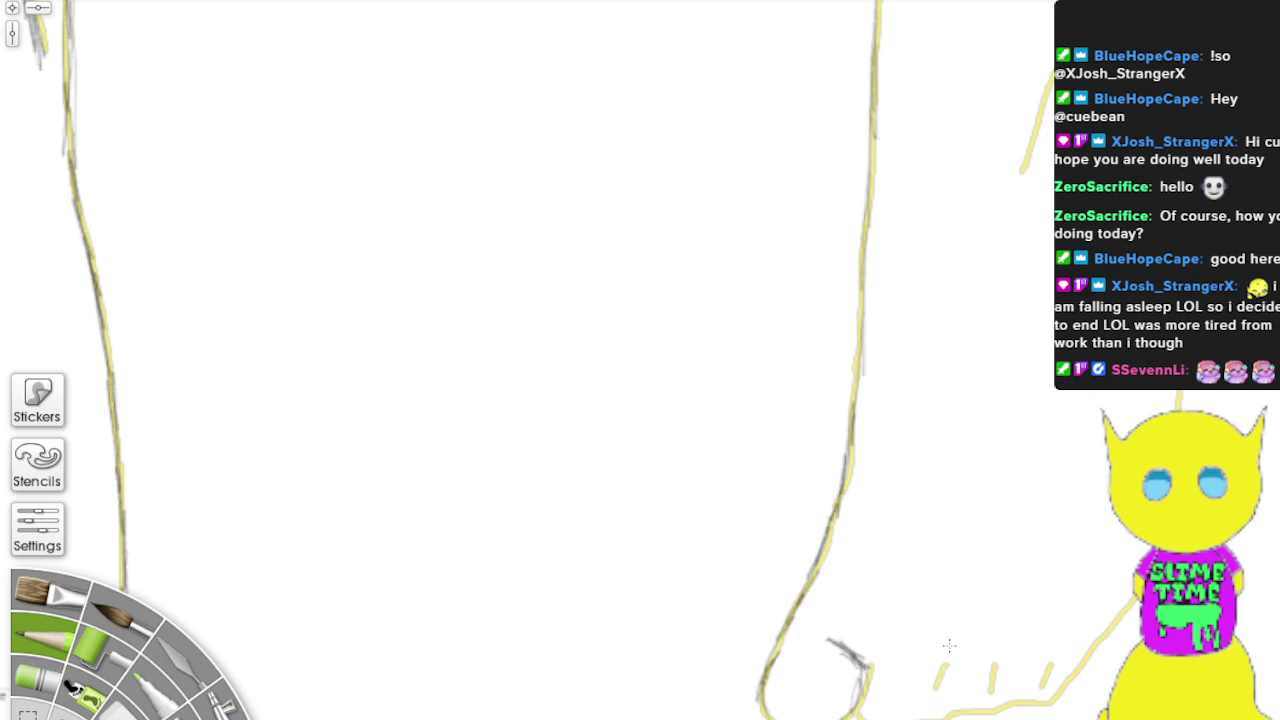
Step: Sketch the smaller toes of the first figure's right-hand foot and trace the foot's slanted outer edge
{"action": "mouse_move", "coordinate": [946, 642]}
{"action": "left_mouse_down"}
{"action": "mouse_move", "coordinate": [906, 716]}
{"action": "mouse_move", "coordinate": [920, 710]}
{"action": "mouse_move", "coordinate": [923, 668]}
{"action": "mouse_move", "coordinate": [917, 710]}
{"action": "mouse_move", "coordinate": [914, 660]}
{"action": "mouse_move", "coordinate": [906, 710]}
{"action": "mouse_move", "coordinate": [905, 667]}
{"action": "mouse_move", "coordinate": [928, 688]}
{"action": "mouse_move", "coordinate": [898, 713]}
{"action": "mouse_move", "coordinate": [926, 678]}
{"action": "mouse_move", "coordinate": [916, 667]}
{"action": "mouse_move", "coordinate": [912, 708]}
{"action": "left_mouse_up"}
{"action": "mouse_move", "coordinate": [946, 668]}
{"action": "left_mouse_down"}
{"action": "mouse_move", "coordinate": [981, 696]}
{"action": "mouse_move", "coordinate": [985, 684]}
{"action": "mouse_move", "coordinate": [964, 716]}
{"action": "mouse_move", "coordinate": [923, 701]}
{"action": "mouse_move", "coordinate": [939, 711]}
{"action": "mouse_move", "coordinate": [981, 674]}
{"action": "mouse_move", "coordinate": [952, 713]}
{"action": "mouse_move", "coordinate": [977, 668]}
{"action": "mouse_move", "coordinate": [932, 694]}
{"action": "left_mouse_up"}
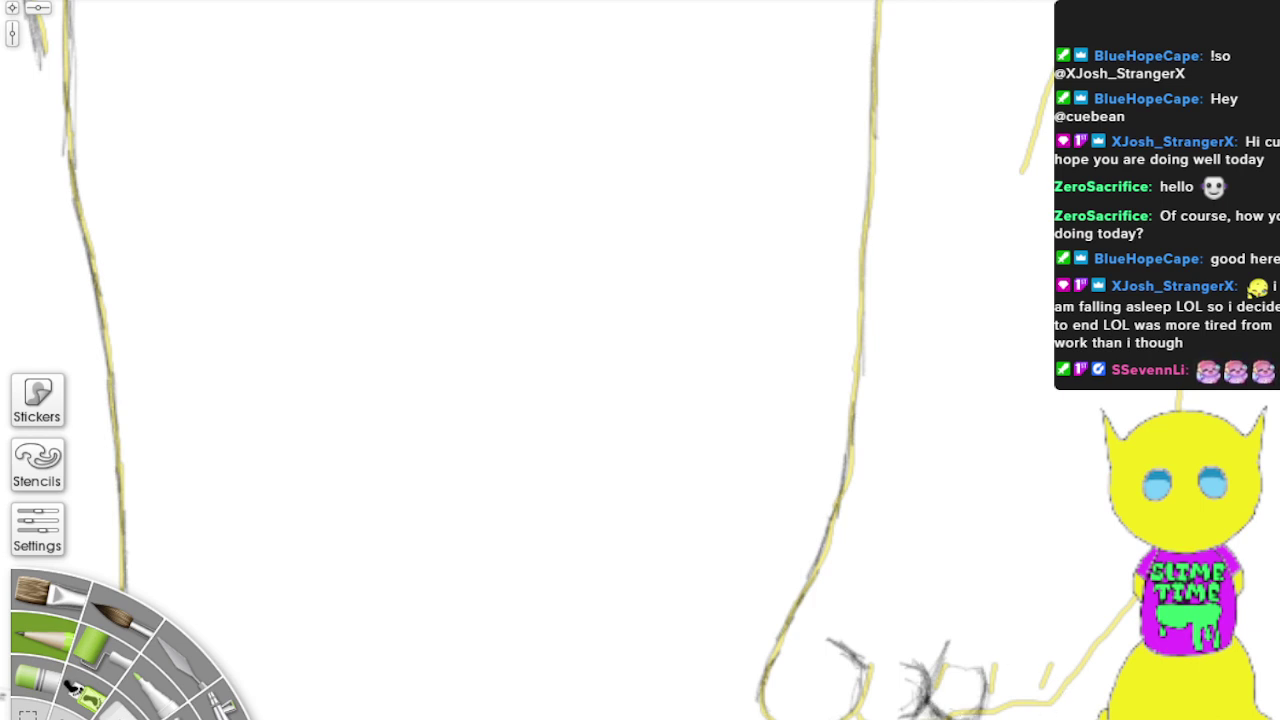
{"action": "mouse_move", "coordinate": [1040, 667]}
{"action": "left_mouse_down"}
{"action": "mouse_move", "coordinate": [1036, 712]}
{"action": "mouse_move", "coordinate": [981, 699]}
{"action": "mouse_move", "coordinate": [1042, 666]}
{"action": "mouse_move", "coordinate": [989, 712]}
{"action": "mouse_move", "coordinate": [987, 699]}
{"action": "mouse_move", "coordinate": [975, 704]}
{"action": "mouse_move", "coordinate": [1014, 714]}
{"action": "mouse_move", "coordinate": [1067, 694]}
{"action": "mouse_move", "coordinate": [1059, 712]}
{"action": "mouse_move", "coordinate": [1096, 620]}
{"action": "mouse_move", "coordinate": [1068, 682]}
{"action": "mouse_move", "coordinate": [1100, 640]}
{"action": "left_mouse_up"}
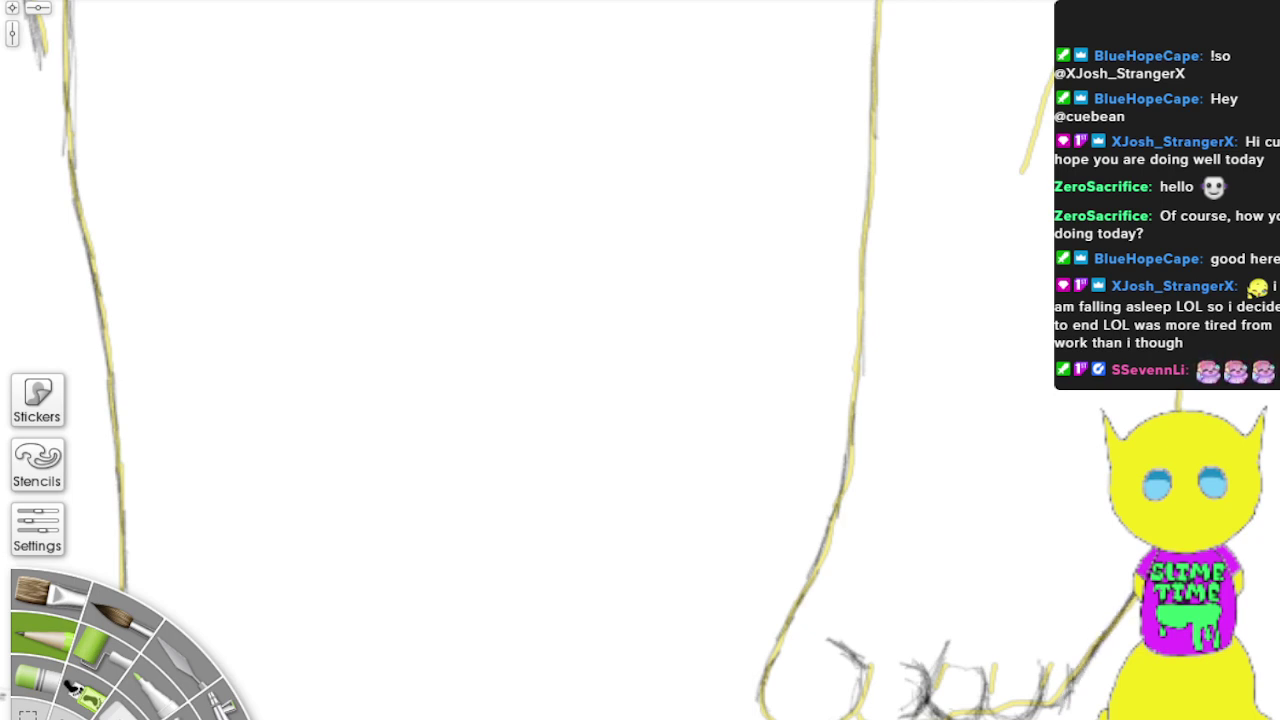
{"action": "mouse_move", "coordinate": [920, 662]}
{"action": "left_mouse_down"}
{"action": "mouse_move", "coordinate": [906, 718]}
{"action": "mouse_move", "coordinate": [912, 698]}
{"action": "mouse_move", "coordinate": [868, 708]}
{"action": "mouse_move", "coordinate": [918, 694]}
{"action": "mouse_move", "coordinate": [866, 718]}
{"action": "left_mouse_up"}
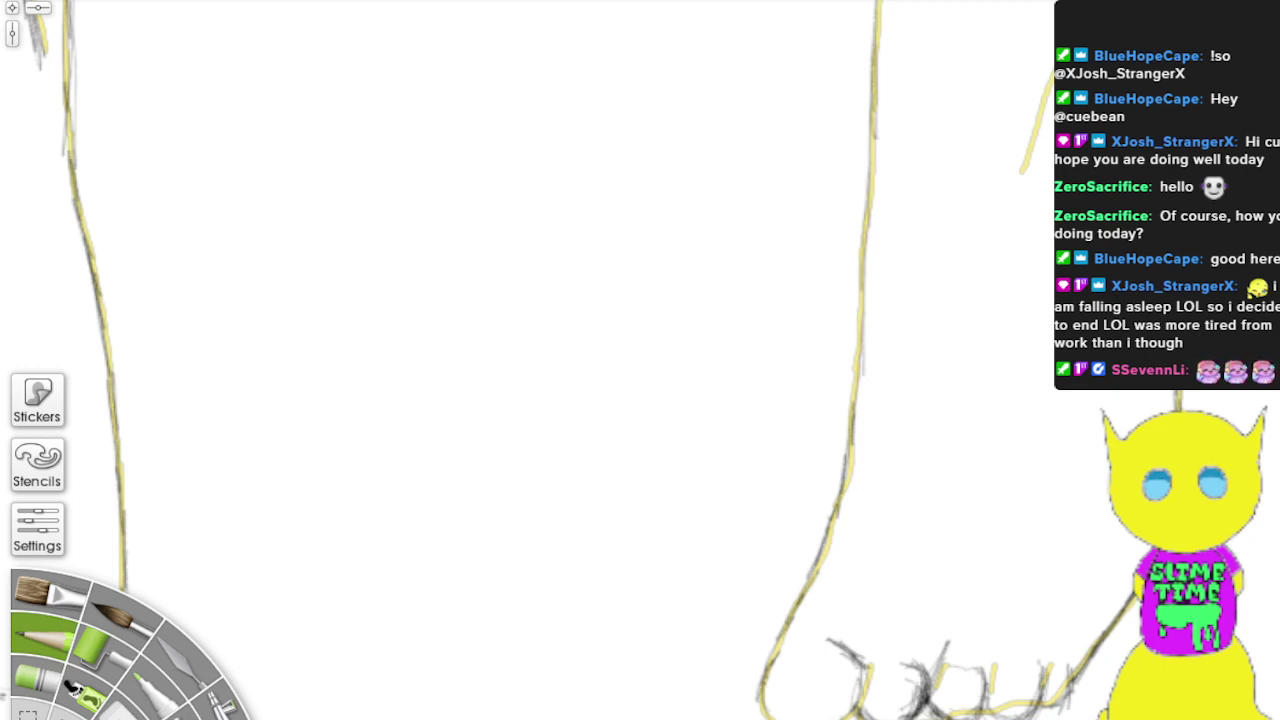
{"action": "left_click_drag", "start_coordinate": [700, 40], "coordinate": [558, 629]}
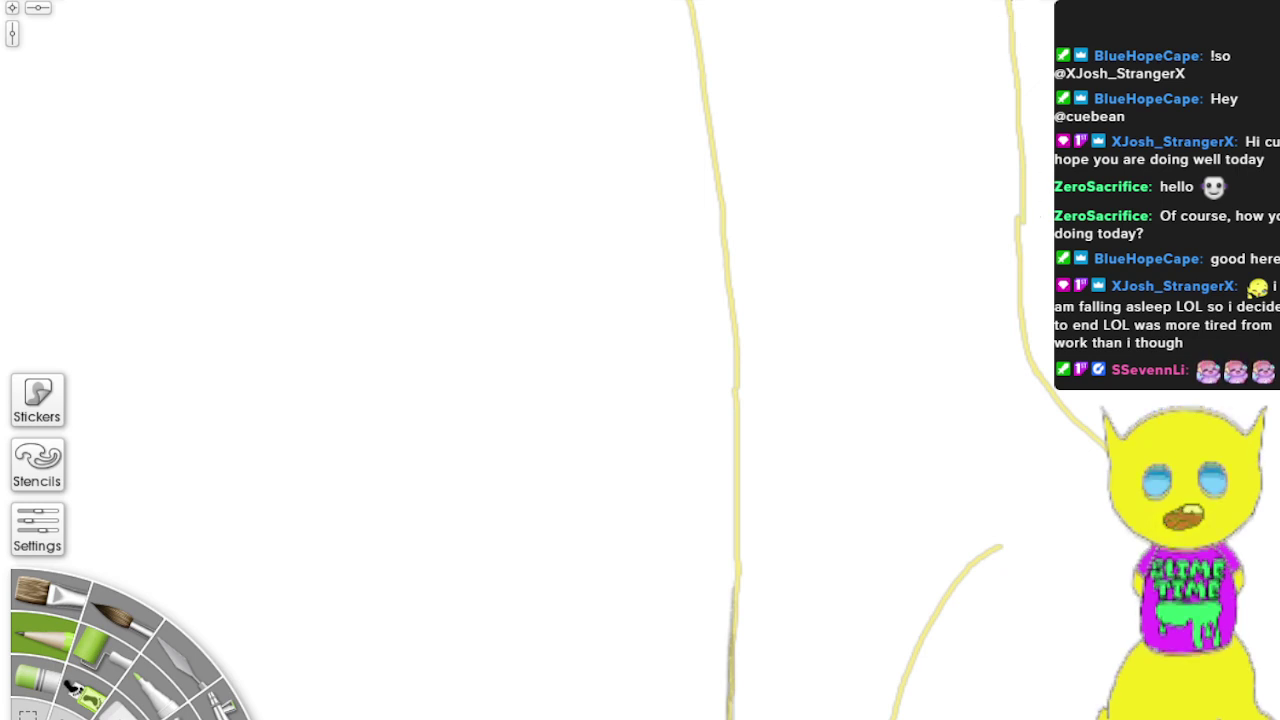
Step: Trace both sides of the first figure's right-hand ankle down into the heel and the short curved line inside the heel
{"action": "mouse_move", "coordinate": [1011, 28]}
{"action": "left_mouse_down"}
{"action": "mouse_move", "coordinate": [1018, 300]}
{"action": "mouse_move", "coordinate": [1022, 272]}
{"action": "mouse_move", "coordinate": [1024, 326]}
{"action": "mouse_move", "coordinate": [1106, 464]}
{"action": "left_mouse_up"}
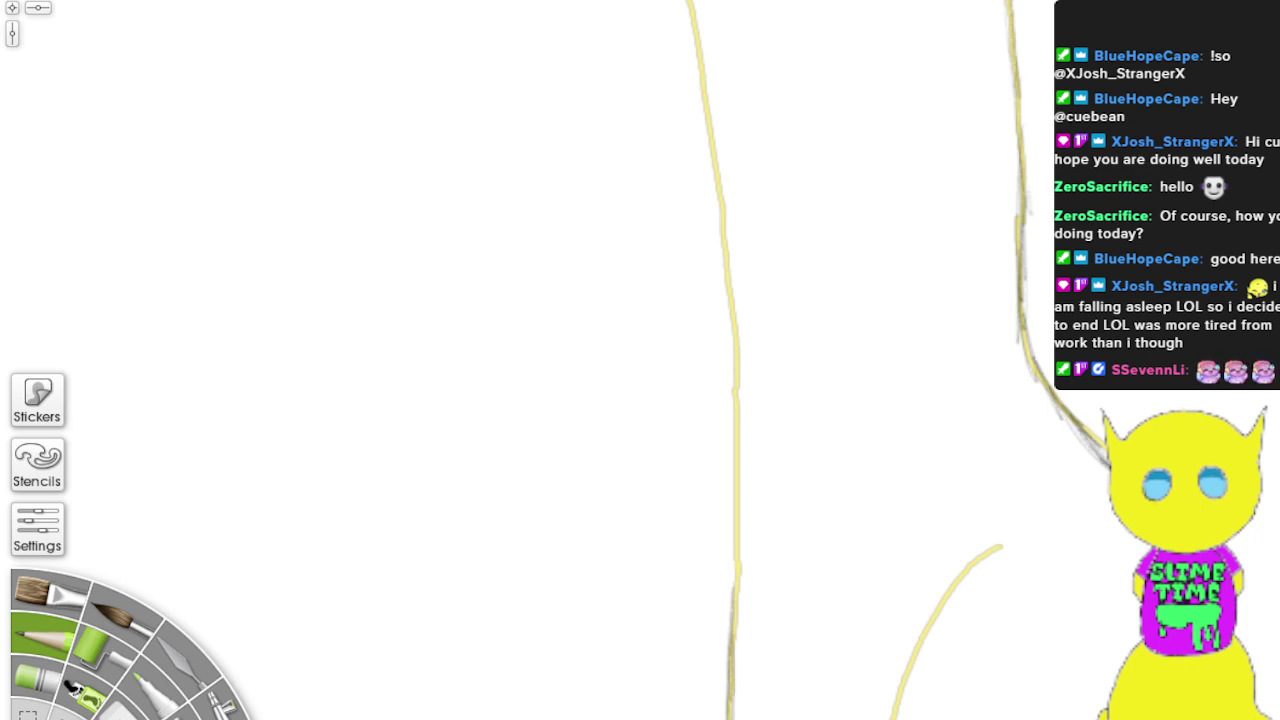
{"action": "mouse_move", "coordinate": [1106, 462]}
{"action": "left_mouse_down"}
{"action": "mouse_move", "coordinate": [1026, 326]}
{"action": "mouse_move", "coordinate": [1008, 10]}
{"action": "mouse_move", "coordinate": [1022, 334]}
{"action": "mouse_move", "coordinate": [1106, 464]}
{"action": "mouse_move", "coordinate": [1062, 418]}
{"action": "mouse_move", "coordinate": [1004, 56]}
{"action": "left_mouse_up"}
{"action": "left_click_drag", "start_coordinate": [689, 3], "coordinate": [746, 345]}
{"action": "mouse_move", "coordinate": [713, 181]}
{"action": "left_mouse_down"}
{"action": "mouse_move", "coordinate": [740, 395]}
{"action": "mouse_move", "coordinate": [729, 716]}
{"action": "mouse_move", "coordinate": [720, 150]}
{"action": "mouse_move", "coordinate": [688, 15]}
{"action": "left_mouse_up"}
{"action": "mouse_move", "coordinate": [987, 550]}
{"action": "left_mouse_down"}
{"action": "mouse_move", "coordinate": [920, 620]}
{"action": "mouse_move", "coordinate": [900, 715]}
{"action": "mouse_move", "coordinate": [903, 674]}
{"action": "mouse_move", "coordinate": [1012, 528]}
{"action": "left_mouse_up"}
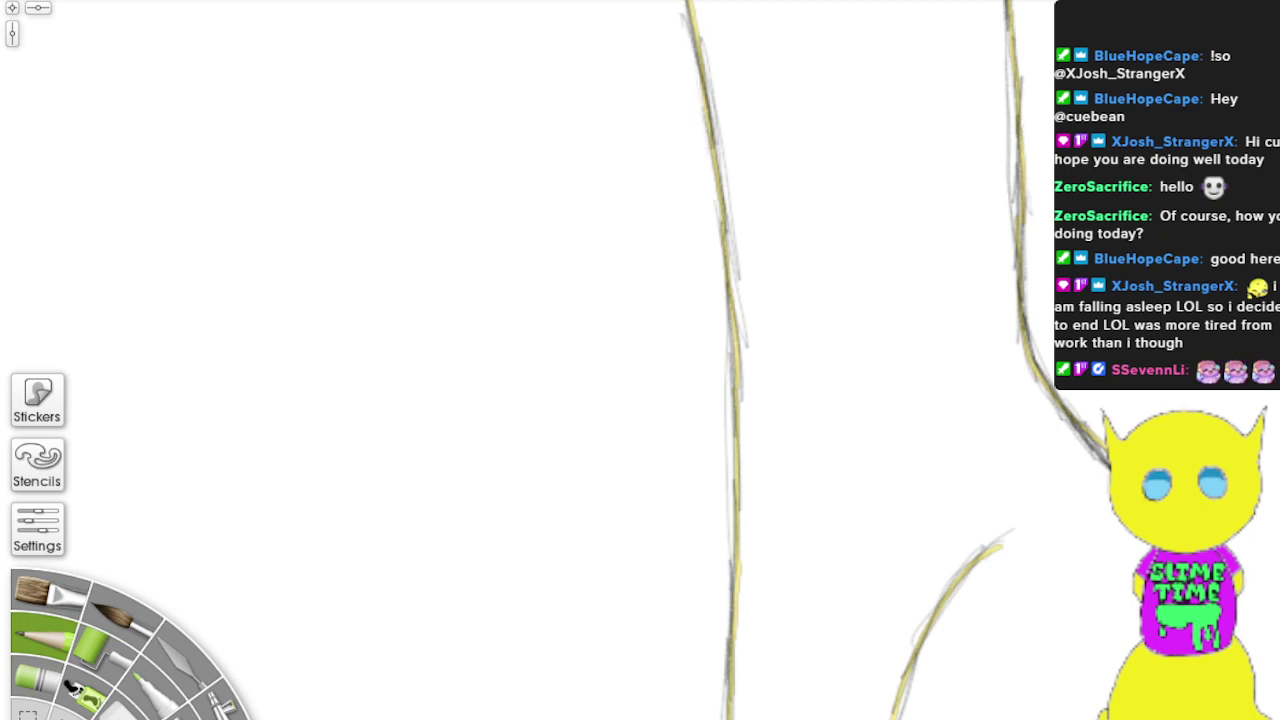
Step: Trace the outer and inner edges of the first figure's right-hand lower leg, closing the gaps above the ankle
{"action": "mouse_move", "coordinate": [880, 100]}
{"action": "left_mouse_down"}
{"action": "mouse_move", "coordinate": [875, 615]}
{"action": "mouse_move", "coordinate": [859, 615]}
{"action": "left_mouse_up"}
{"action": "left_click_drag", "start_coordinate": [896, 446], "coordinate": [949, 616]}
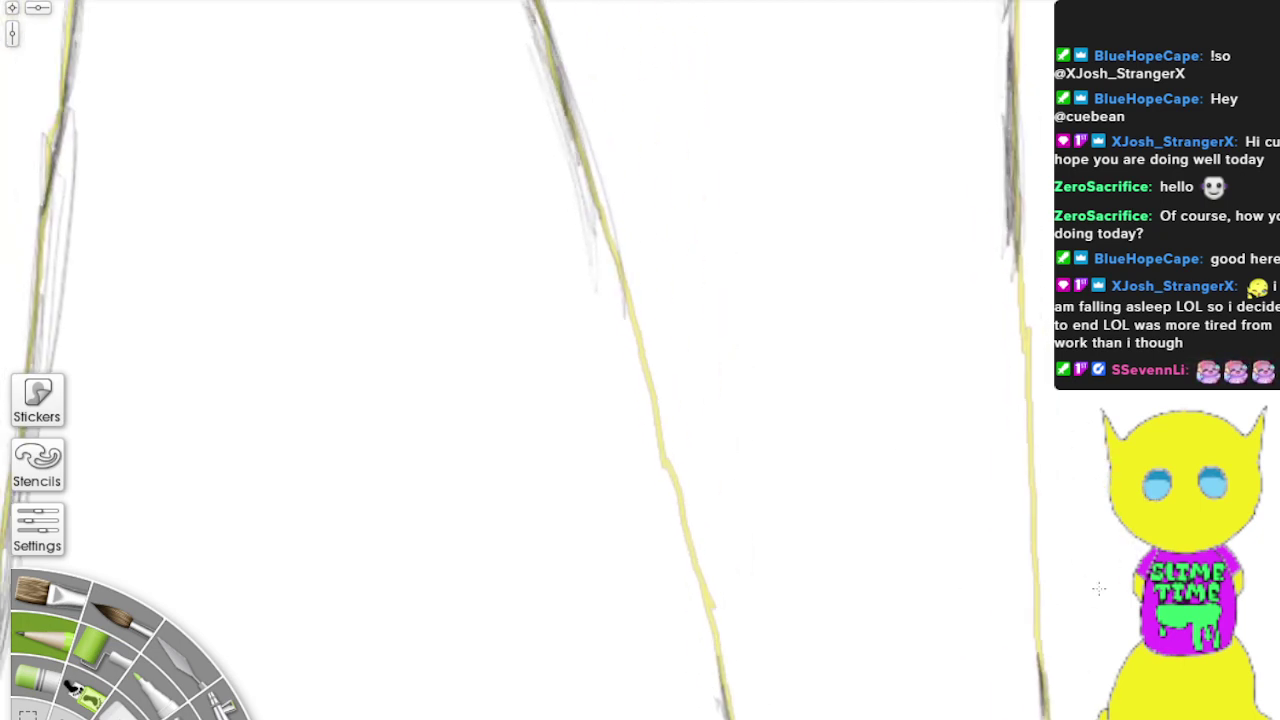
{"action": "left_click_drag", "start_coordinate": [1036, 657], "coordinate": [1016, 342]}
{"action": "left_click_drag", "start_coordinate": [1012, 230], "coordinate": [1034, 670]}
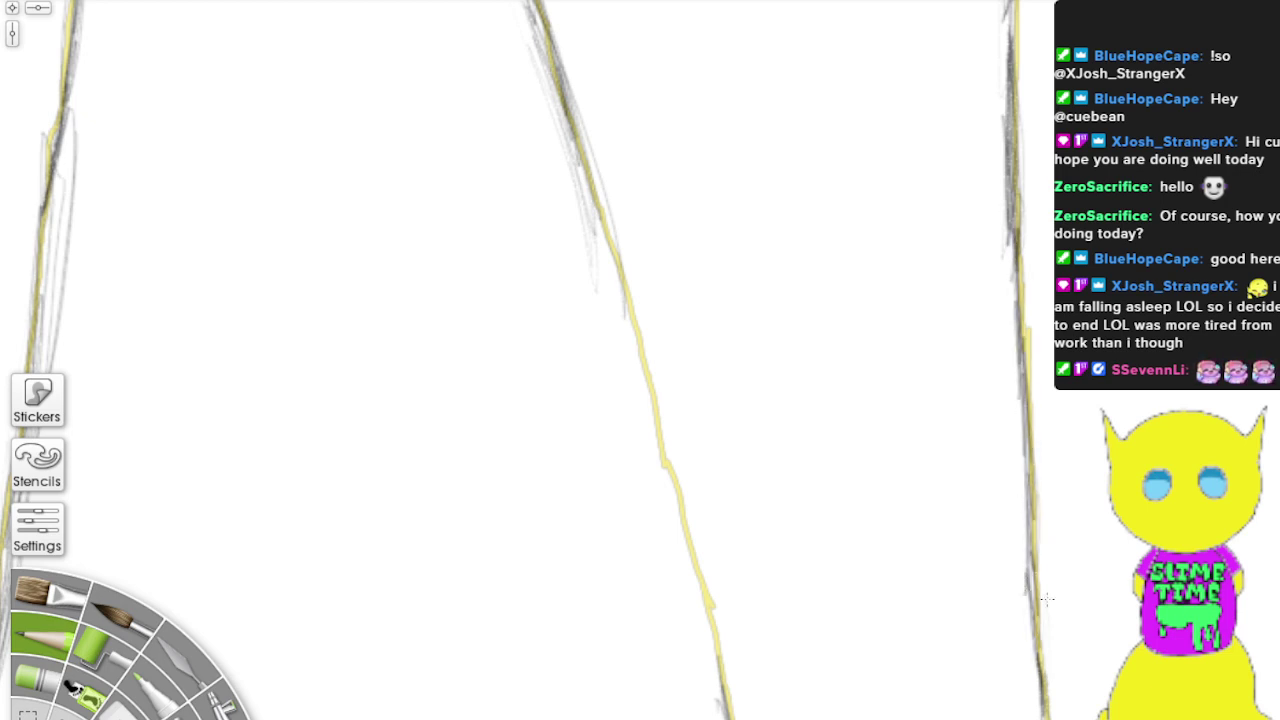
{"action": "mouse_move", "coordinate": [617, 264]}
{"action": "left_mouse_down"}
{"action": "mouse_move", "coordinate": [590, 185]}
{"action": "mouse_move", "coordinate": [650, 350]}
{"action": "mouse_move", "coordinate": [714, 665]}
{"action": "mouse_move", "coordinate": [632, 305]}
{"action": "mouse_move", "coordinate": [732, 715]}
{"action": "mouse_move", "coordinate": [590, 165]}
{"action": "mouse_move", "coordinate": [660, 370]}
{"action": "mouse_move", "coordinate": [541, 50]}
{"action": "left_mouse_up"}
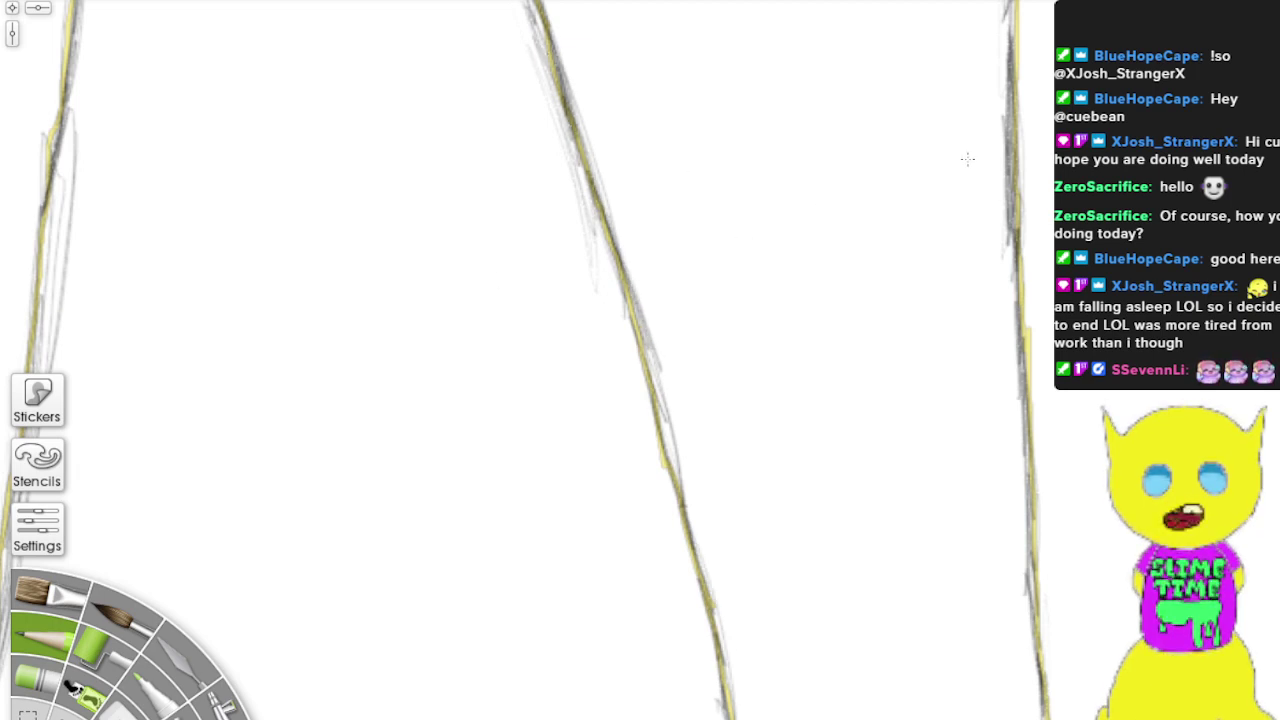
Step: Trace the outer and inner edges of the second figure's left-hand lower leg below the traced calf
{"action": "left_click_drag", "start_coordinate": [954, 254], "coordinate": [130, 336]}
{"action": "left_click_drag", "start_coordinate": [617, 334], "coordinate": [170, 334]}
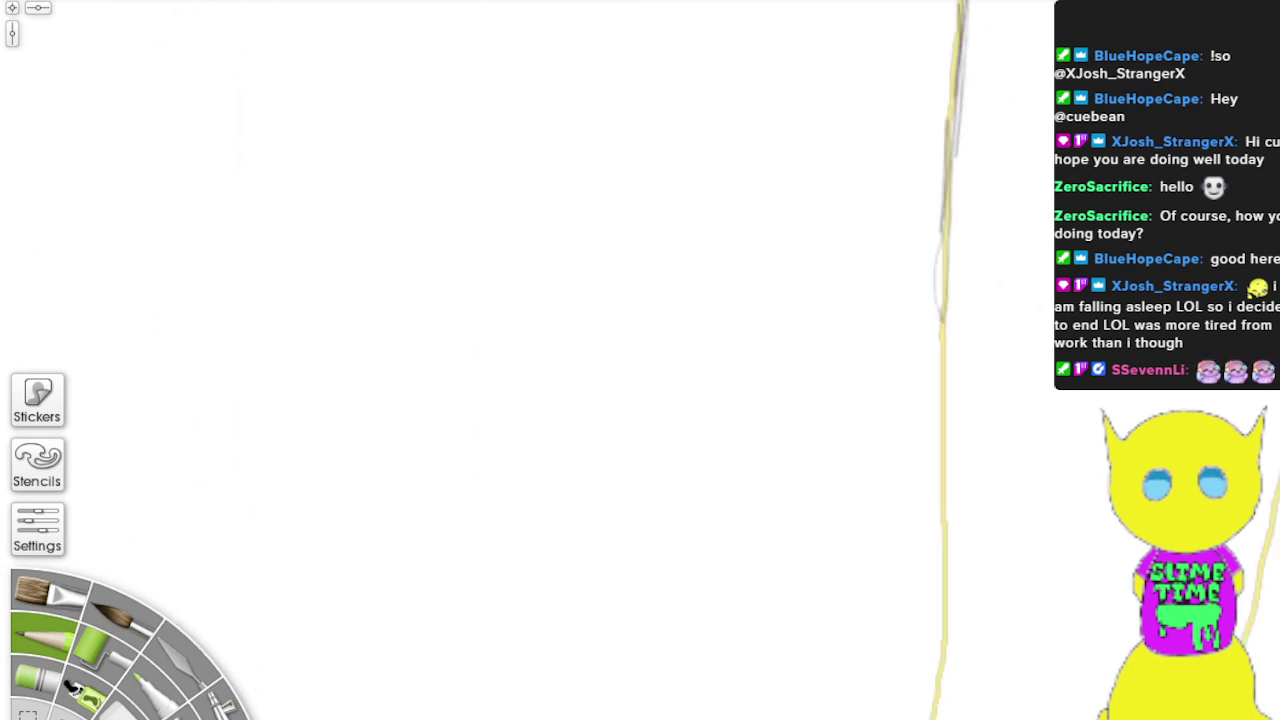
{"action": "left_click_drag", "start_coordinate": [183, 607], "coordinate": [66, 505]}
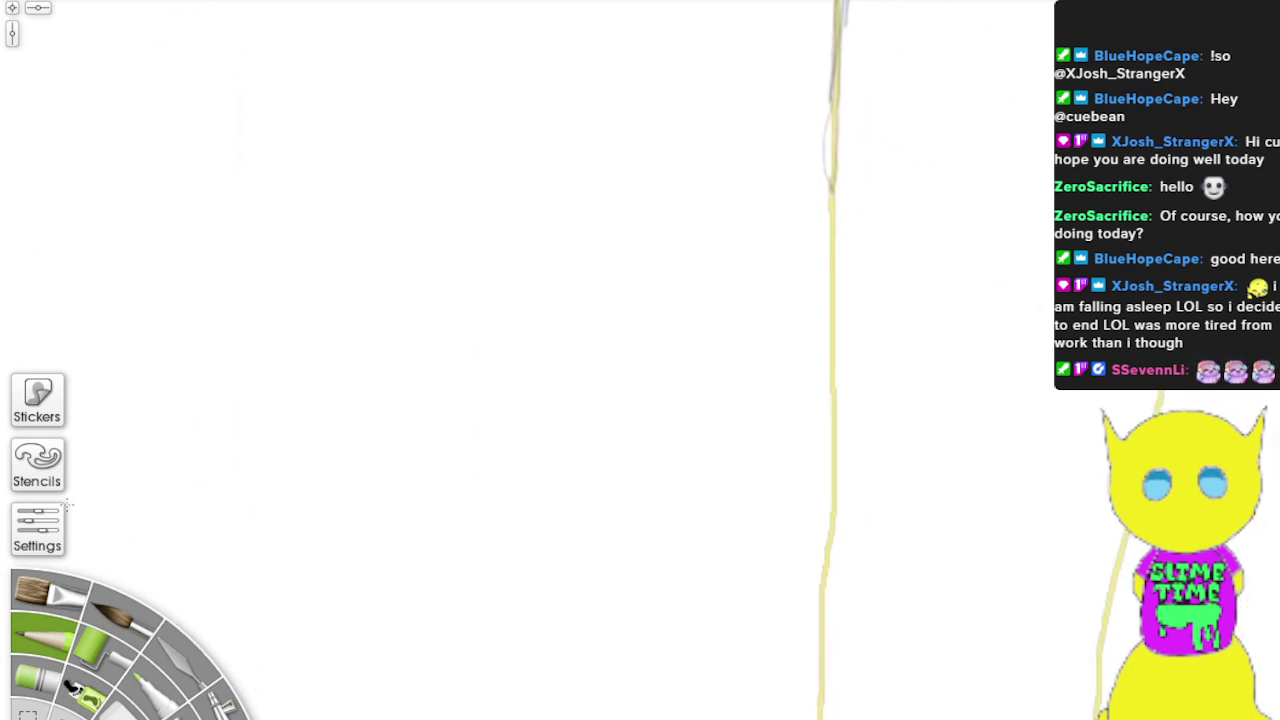
{"action": "left_click_drag", "start_coordinate": [835, 145], "coordinate": [822, 712]}
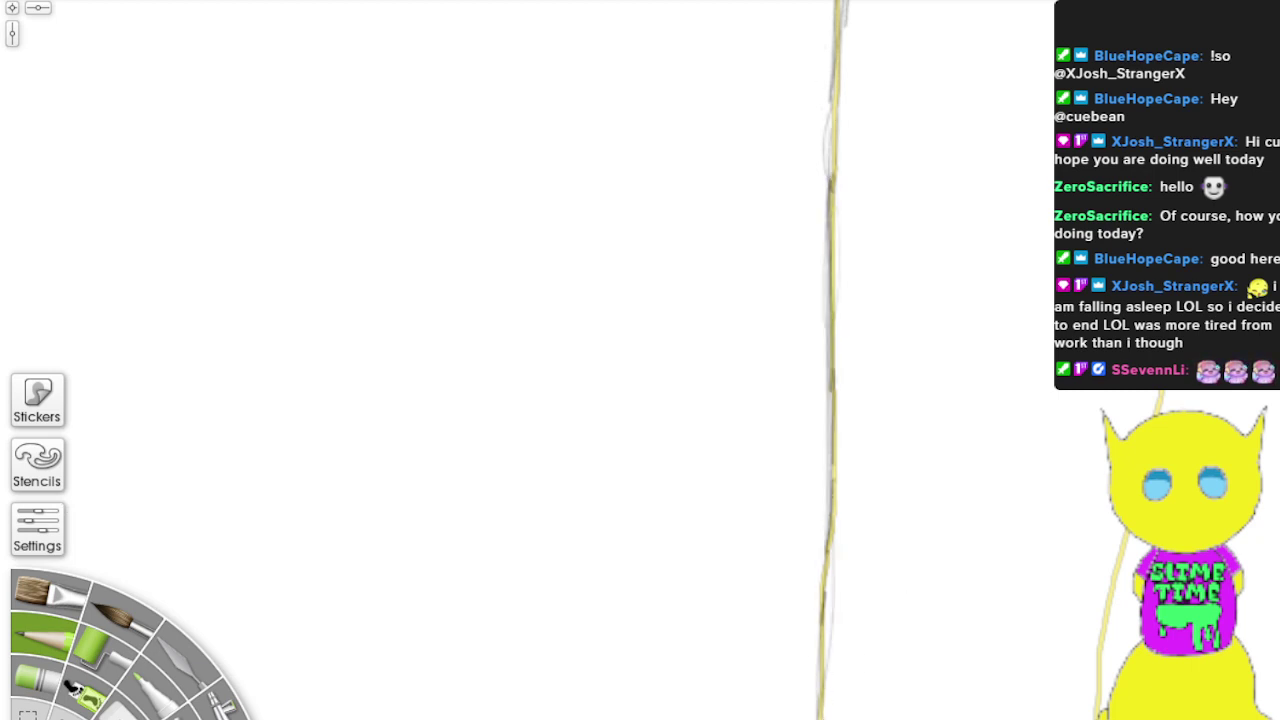
{"action": "left_click_drag", "start_coordinate": [1163, 395], "coordinate": [1103, 684]}
{"action": "mouse_move", "coordinate": [1122, 540]}
{"action": "left_mouse_down"}
{"action": "mouse_move", "coordinate": [1097, 718]}
{"action": "mouse_move", "coordinate": [1158, 392]}
{"action": "mouse_move", "coordinate": [1169, 412]}
{"action": "mouse_move", "coordinate": [1100, 708]}
{"action": "left_mouse_up"}
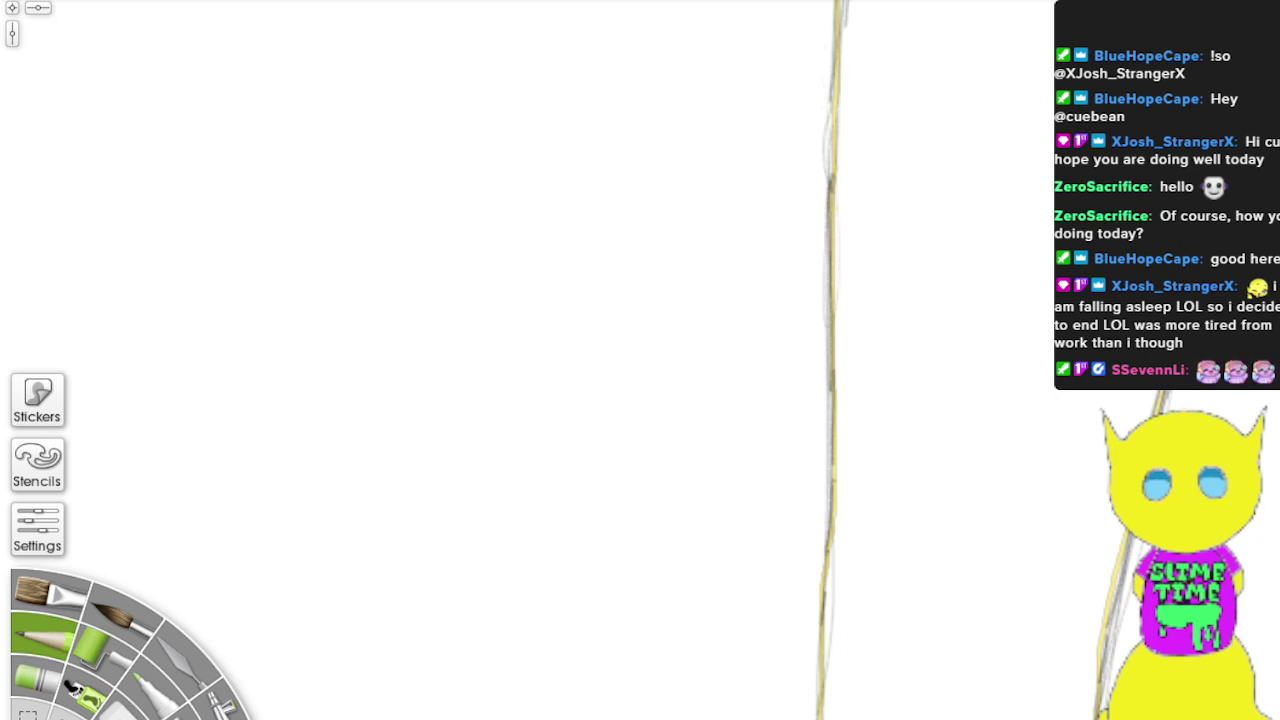
Step: Examine the second figure's feet, calves and hips and both full figures for guide lines still untraced
{"action": "mouse_move", "coordinate": [640, 690]}
{"action": "left_mouse_down"}
{"action": "mouse_move", "coordinate": [700, 90]}
{"action": "mouse_move", "coordinate": [683, 45]}
{"action": "mouse_move", "coordinate": [463, 28]}
{"action": "left_mouse_up"}
{"action": "left_click_drag", "start_coordinate": [640, 640], "coordinate": [595, 395]}
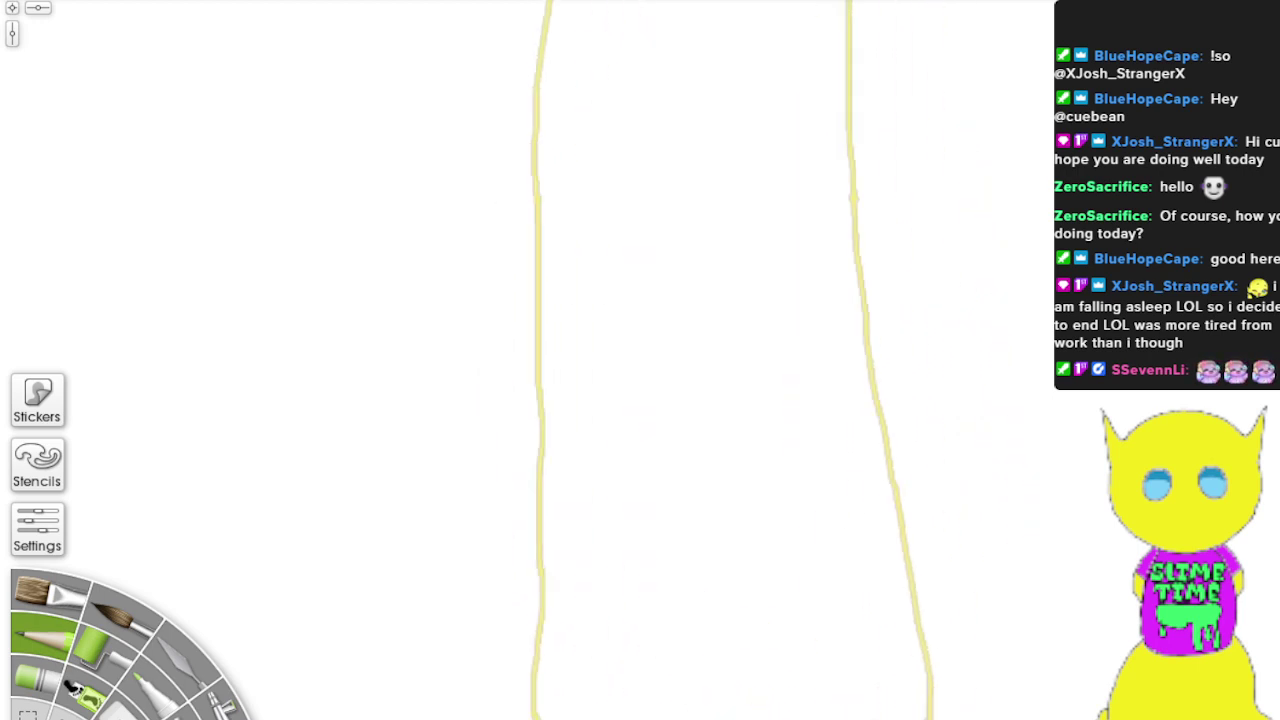
{"action": "left_click_drag", "start_coordinate": [595, 540], "coordinate": [620, 290]}
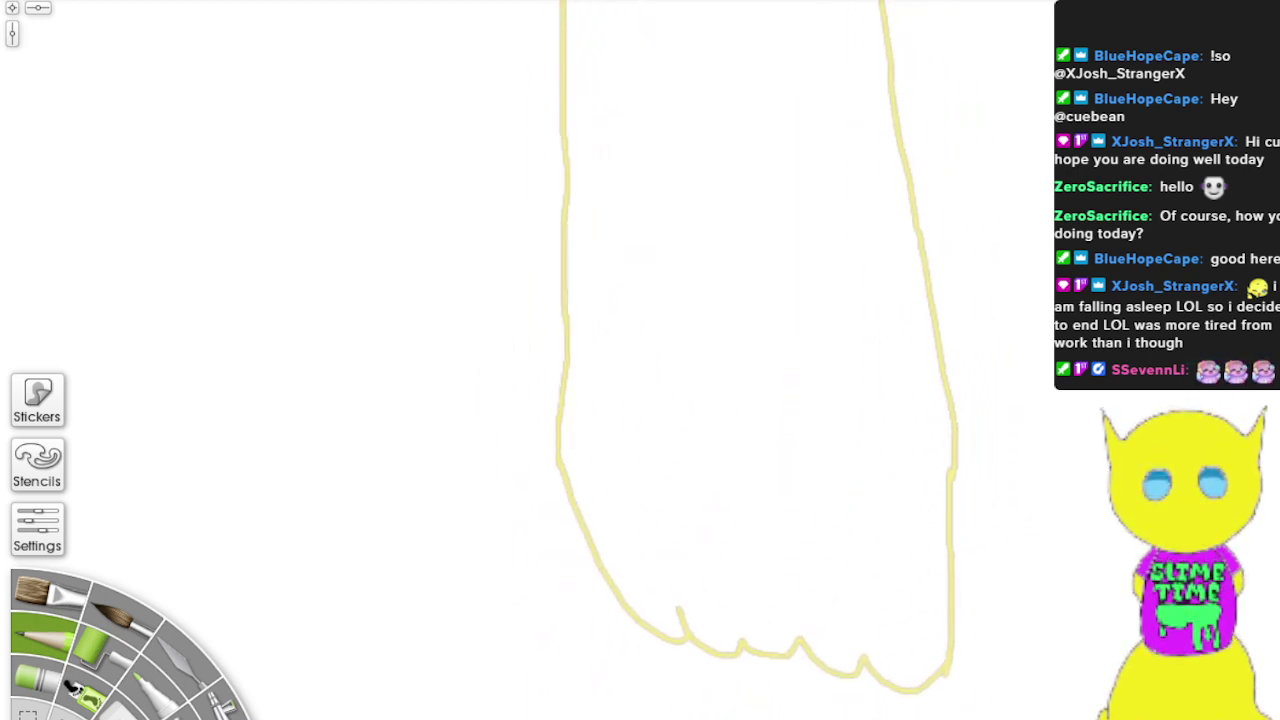
{"action": "mouse_move", "coordinate": [720, 10]}
{"action": "left_mouse_down"}
{"action": "mouse_move", "coordinate": [534, 480]}
{"action": "mouse_move", "coordinate": [499, 710]}
{"action": "left_mouse_up"}
{"action": "mouse_move", "coordinate": [600, 650]}
{"action": "left_mouse_down"}
{"action": "mouse_move", "coordinate": [720, 68]}
{"action": "mouse_move", "coordinate": [711, 87]}
{"action": "left_mouse_up"}
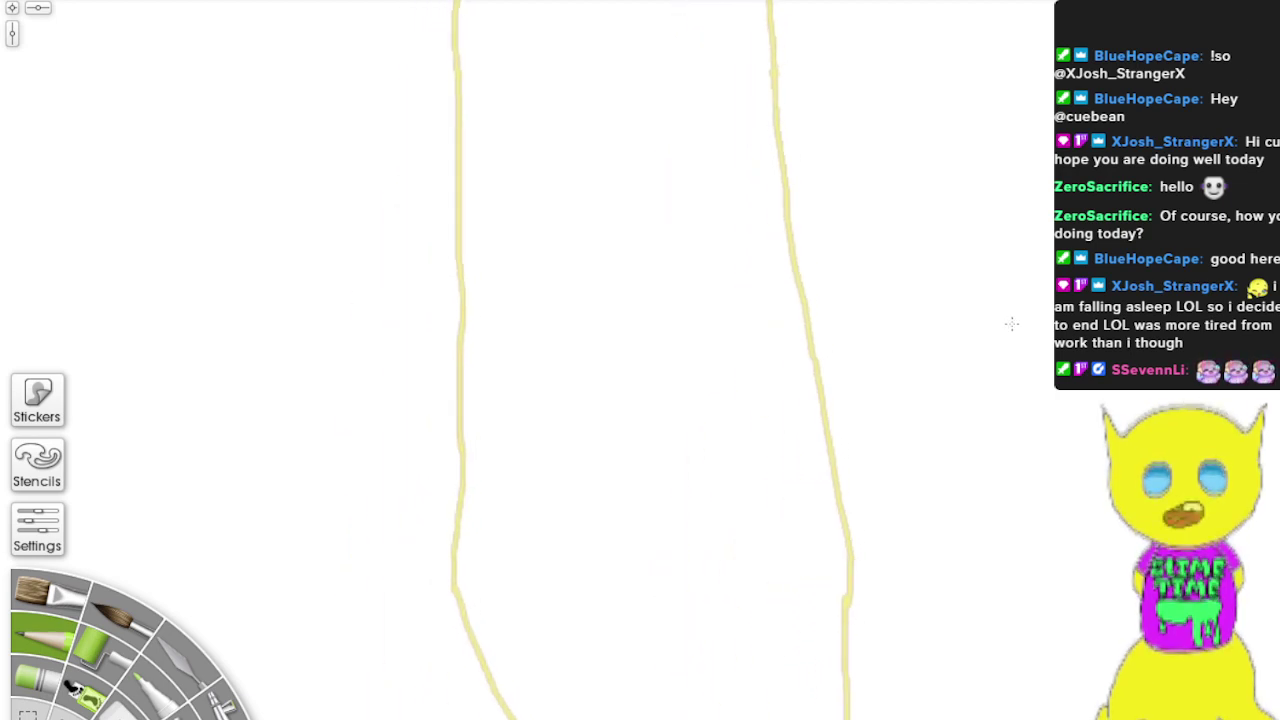
{"action": "scroll", "coordinate": [1010, 320], "scroll_direction": "down", "scroll_amount": 5}
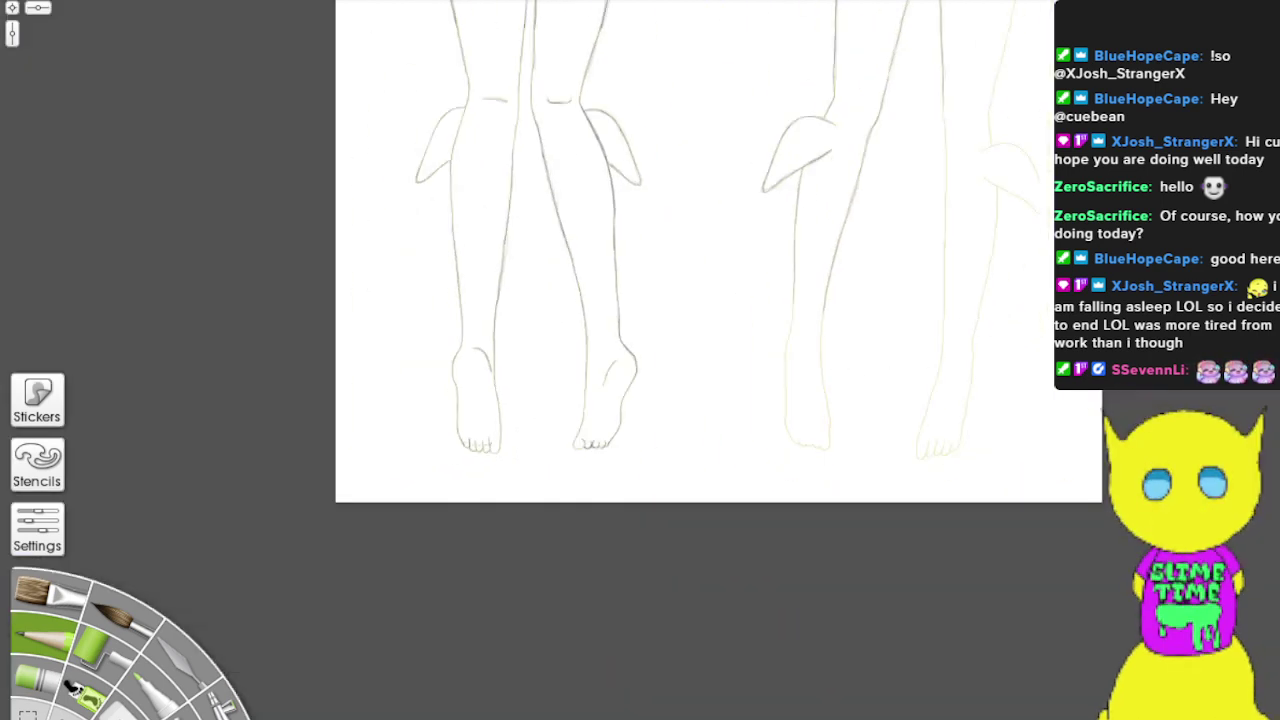
{"action": "left_click_drag", "start_coordinate": [700, 100], "coordinate": [498, 684]}
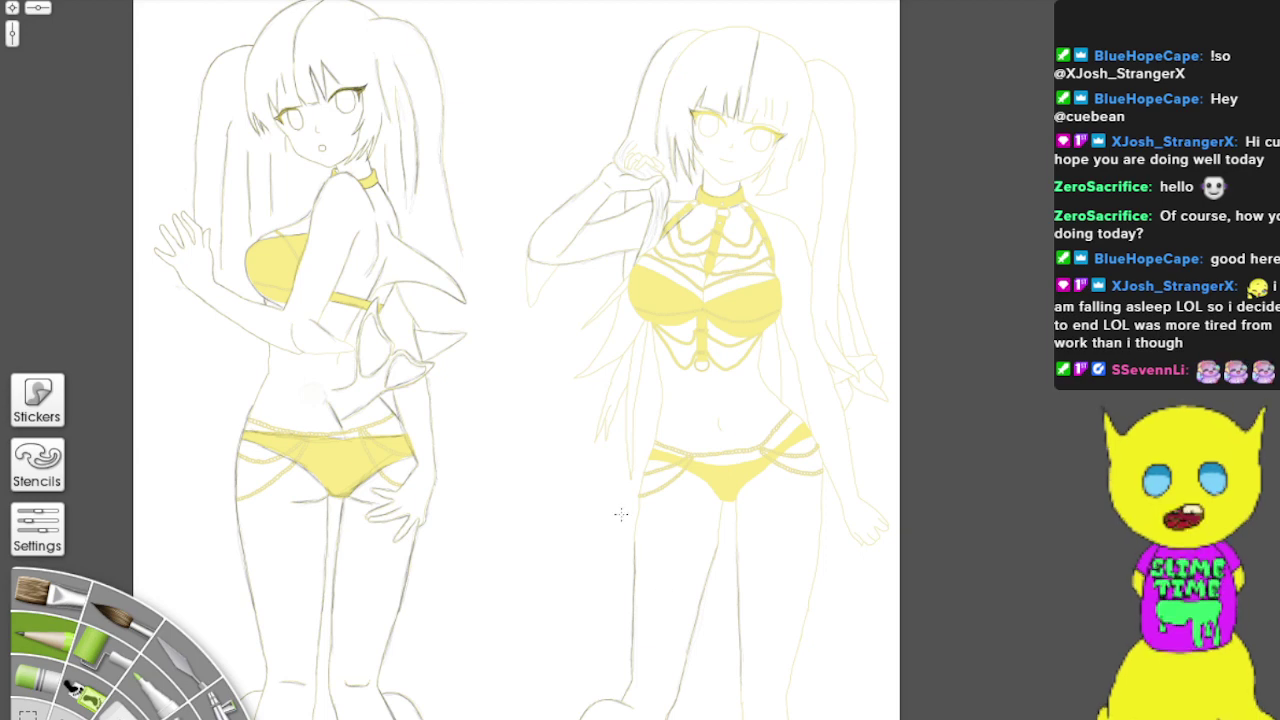
{"action": "scroll", "coordinate": [620, 514], "scroll_direction": "up", "scroll_amount": 2}
{"action": "scroll", "coordinate": [620, 514], "scroll_direction": "up", "scroll_amount": 4}
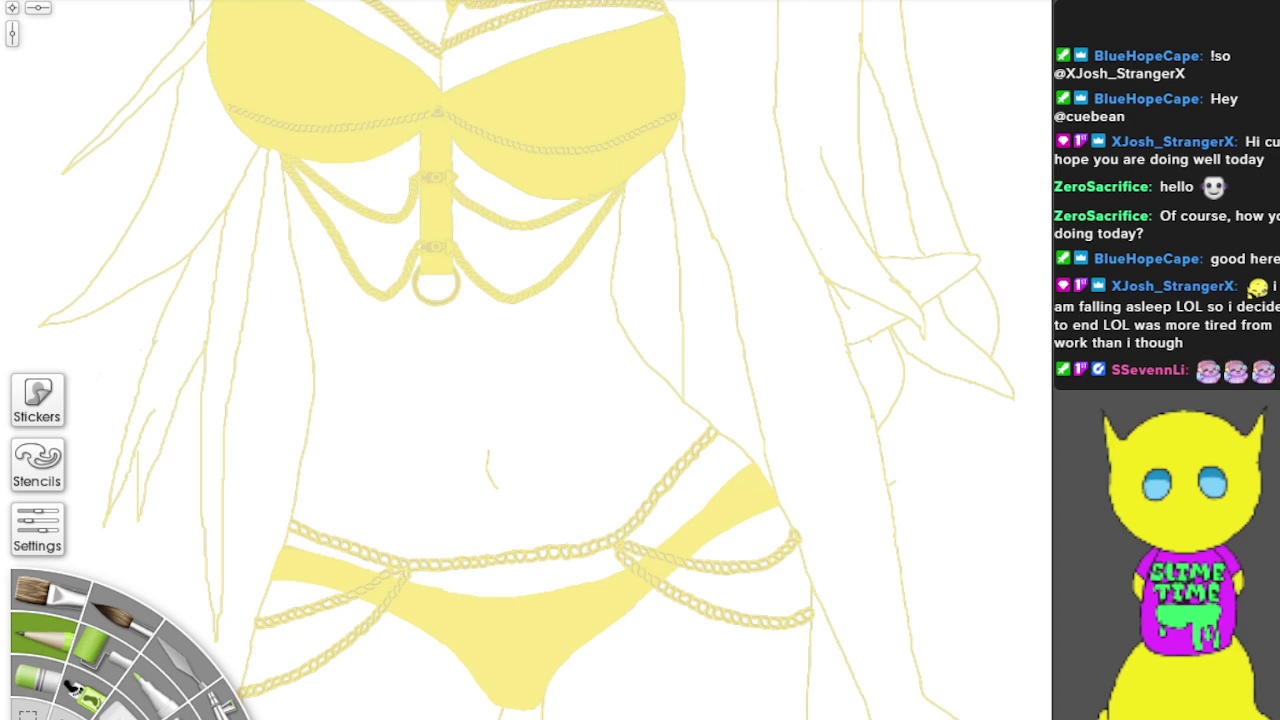
{"action": "left_click_drag", "start_coordinate": [500, 620], "coordinate": [835, 98]}
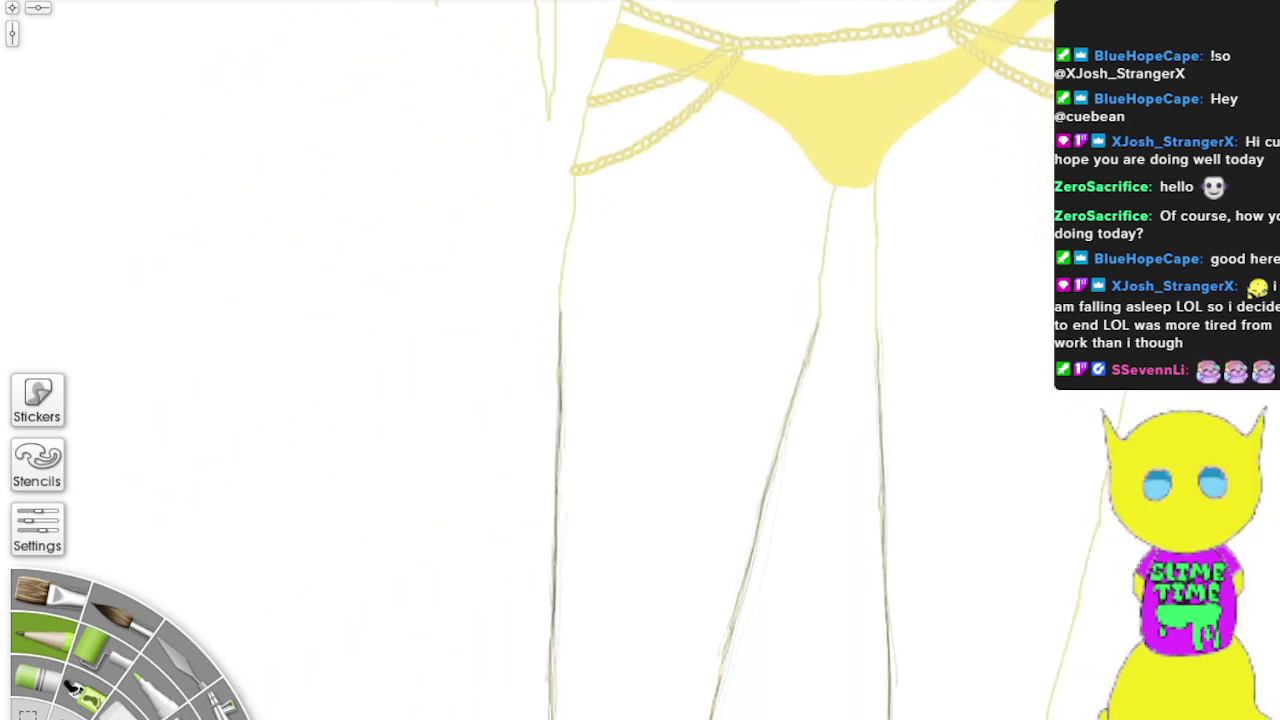
{"action": "left_click_drag", "start_coordinate": [900, 660], "coordinate": [752, 80]}
{"action": "left_click_drag", "start_coordinate": [917, 449], "coordinate": [978, 323]}
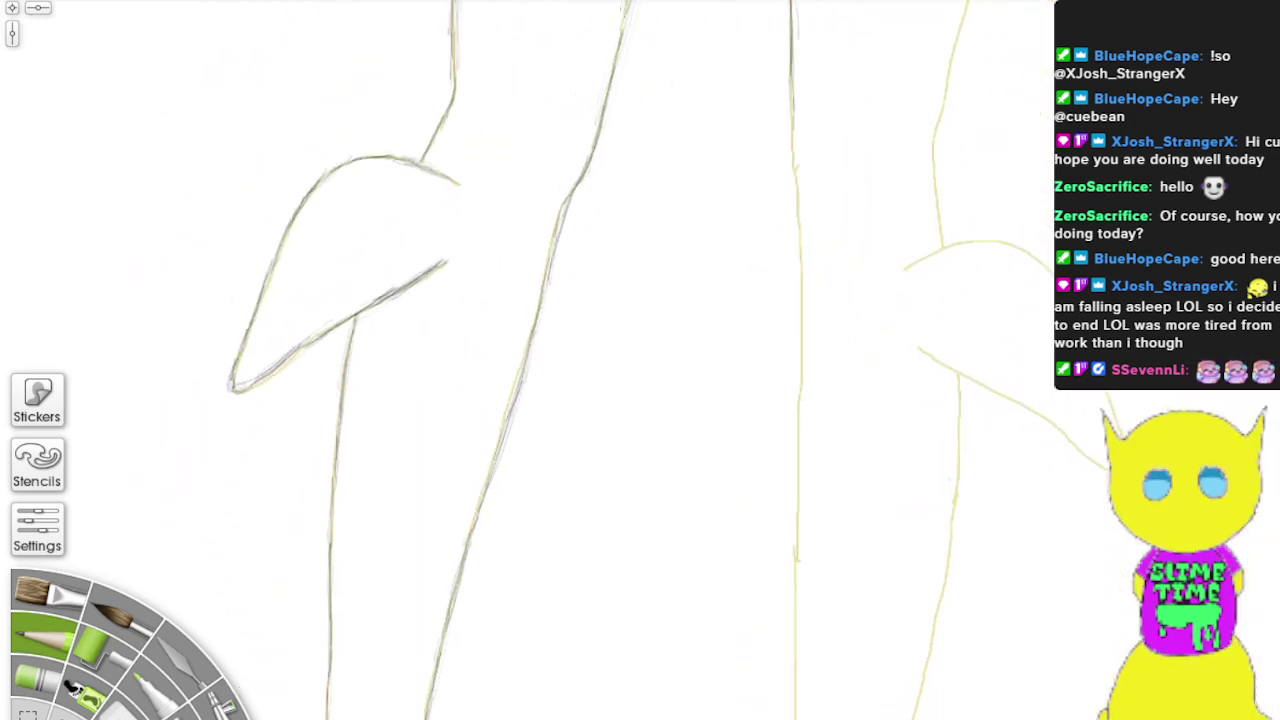
{"action": "scroll", "coordinate": [930, 422], "scroll_direction": "up", "scroll_amount": 3}
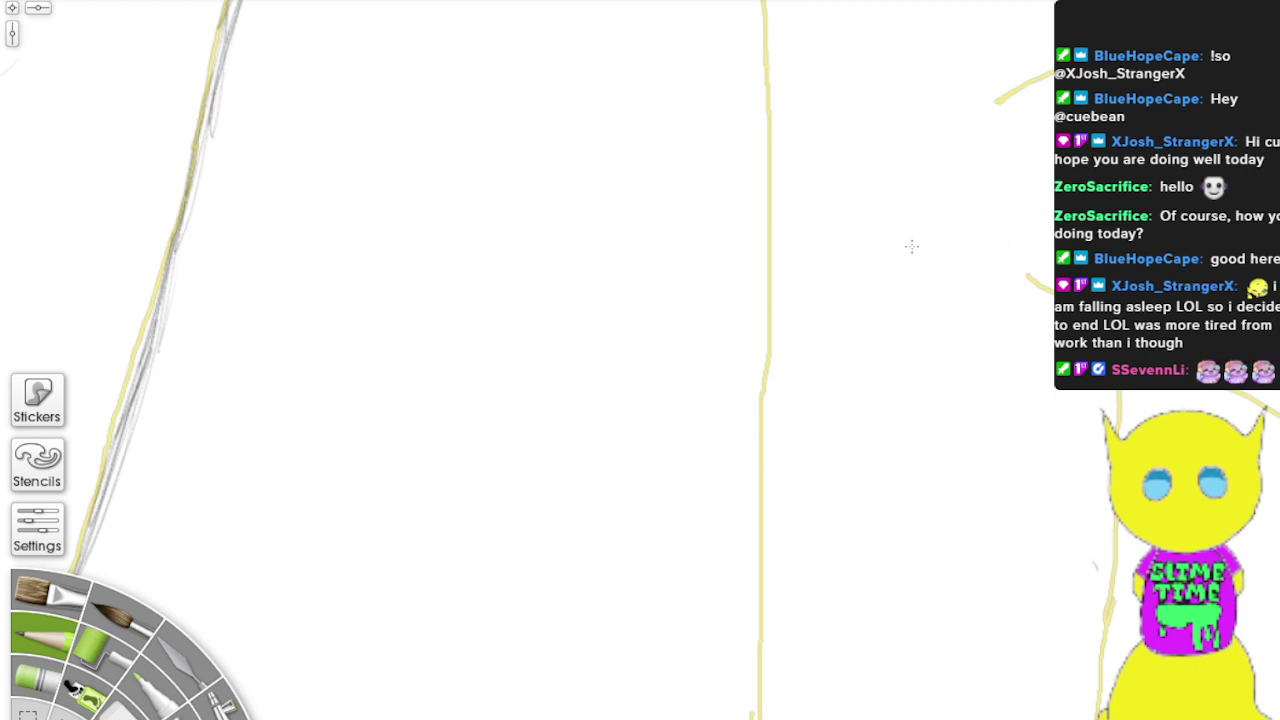
{"action": "scroll", "coordinate": [939, 196], "scroll_direction": "down", "scroll_amount": 5}
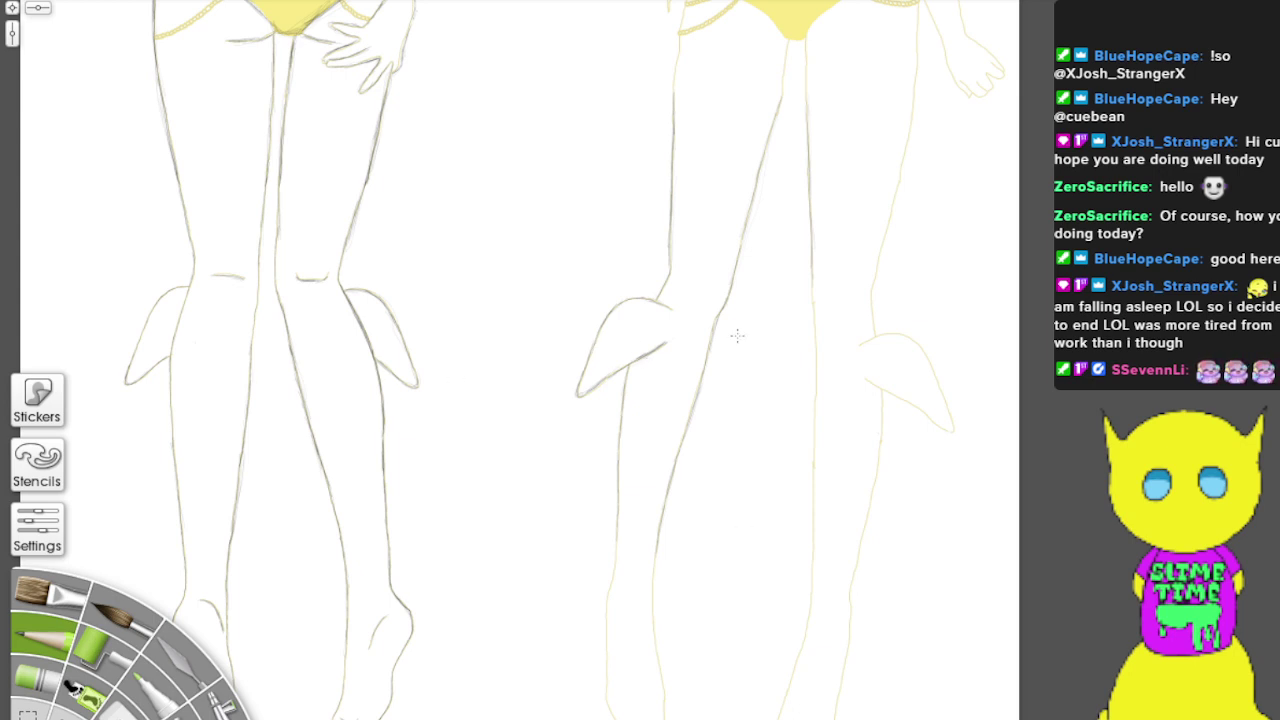
{"action": "scroll", "coordinate": [729, 397], "scroll_direction": "up", "scroll_amount": 2}
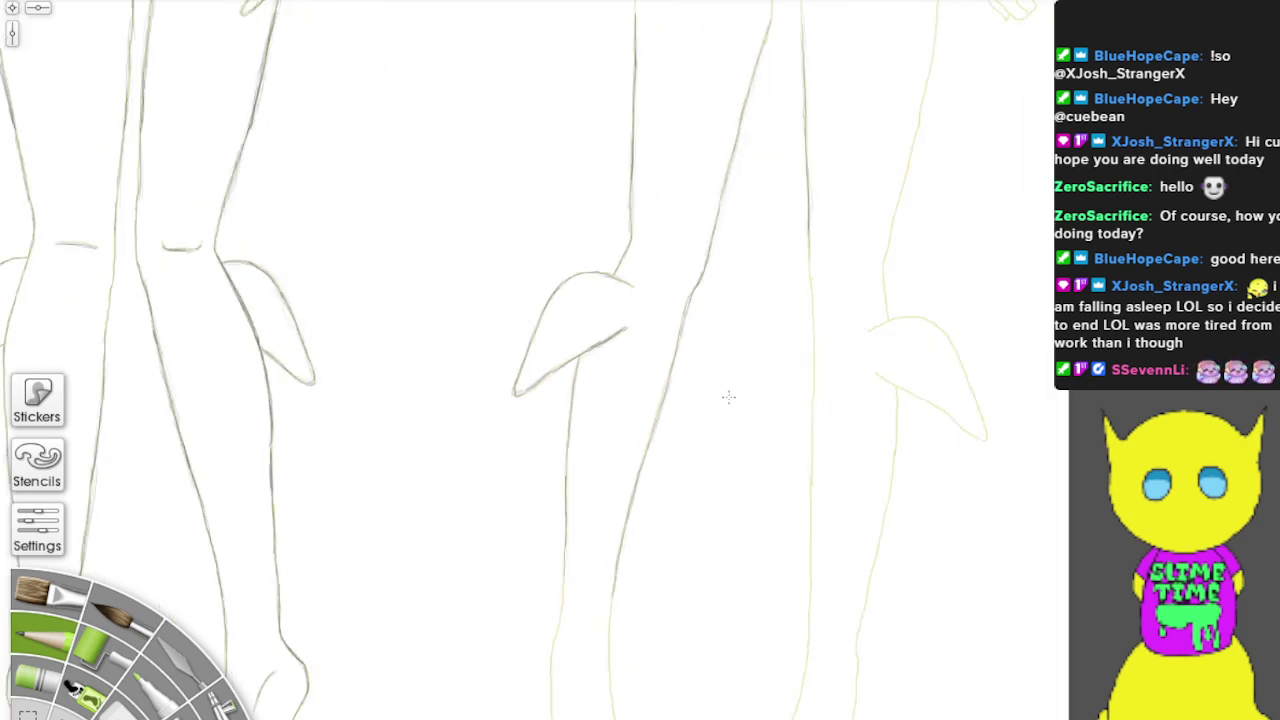
{"action": "scroll", "coordinate": [729, 397], "scroll_direction": "down", "scroll_amount": 4}
{"action": "left_click_drag", "start_coordinate": [606, 250], "coordinate": [568, 574]}
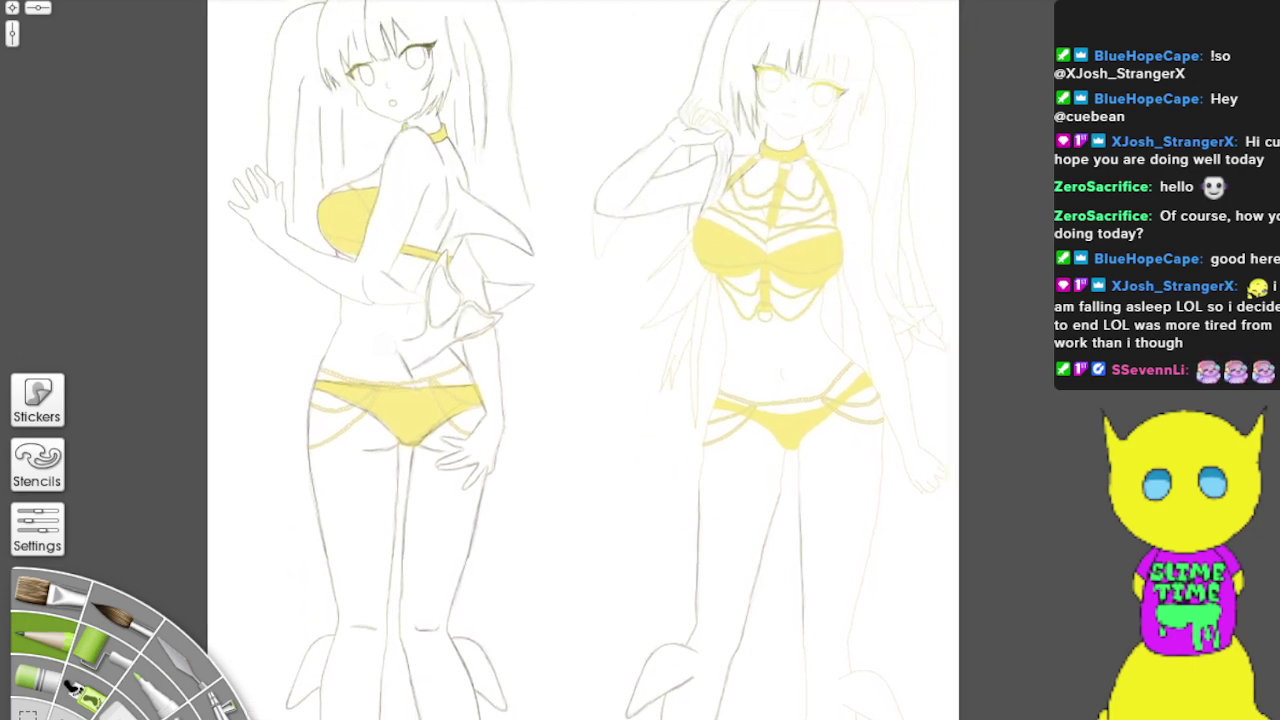
Step: Sketch the tops of the second figure's two inner thigh lines directly below the bikini bottom
{"action": "scroll", "coordinate": [594, 590], "scroll_direction": "up", "scroll_amount": 3}
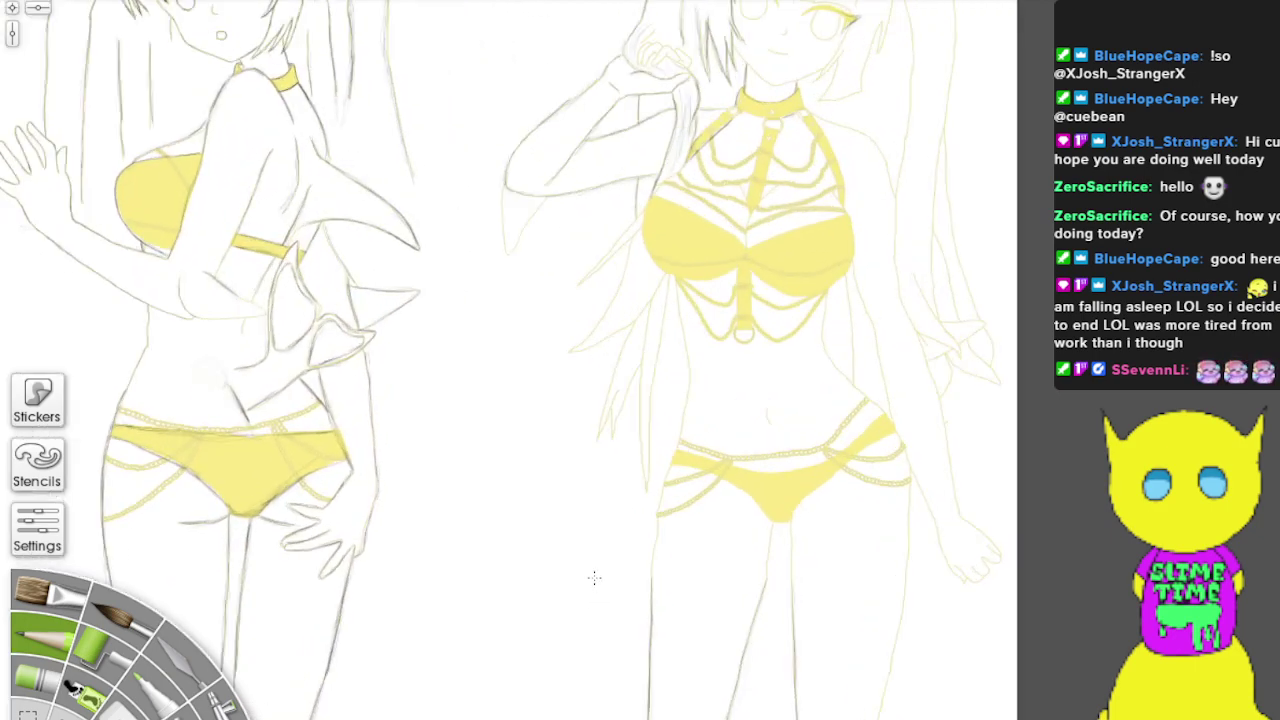
{"action": "scroll", "coordinate": [594, 577], "scroll_direction": "up", "scroll_amount": 2}
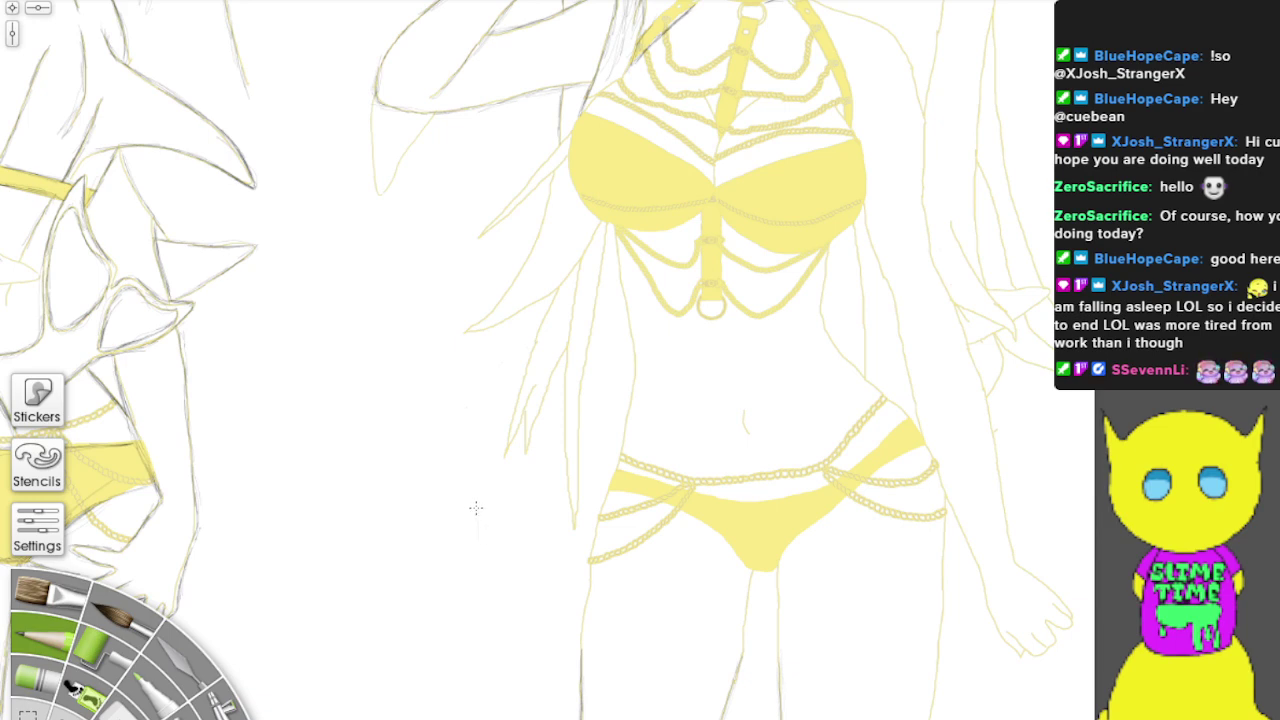
{"action": "left_click_drag", "start_coordinate": [485, 384], "coordinate": [487, 234]}
{"action": "scroll", "coordinate": [476, 397], "scroll_direction": "up", "scroll_amount": 6}
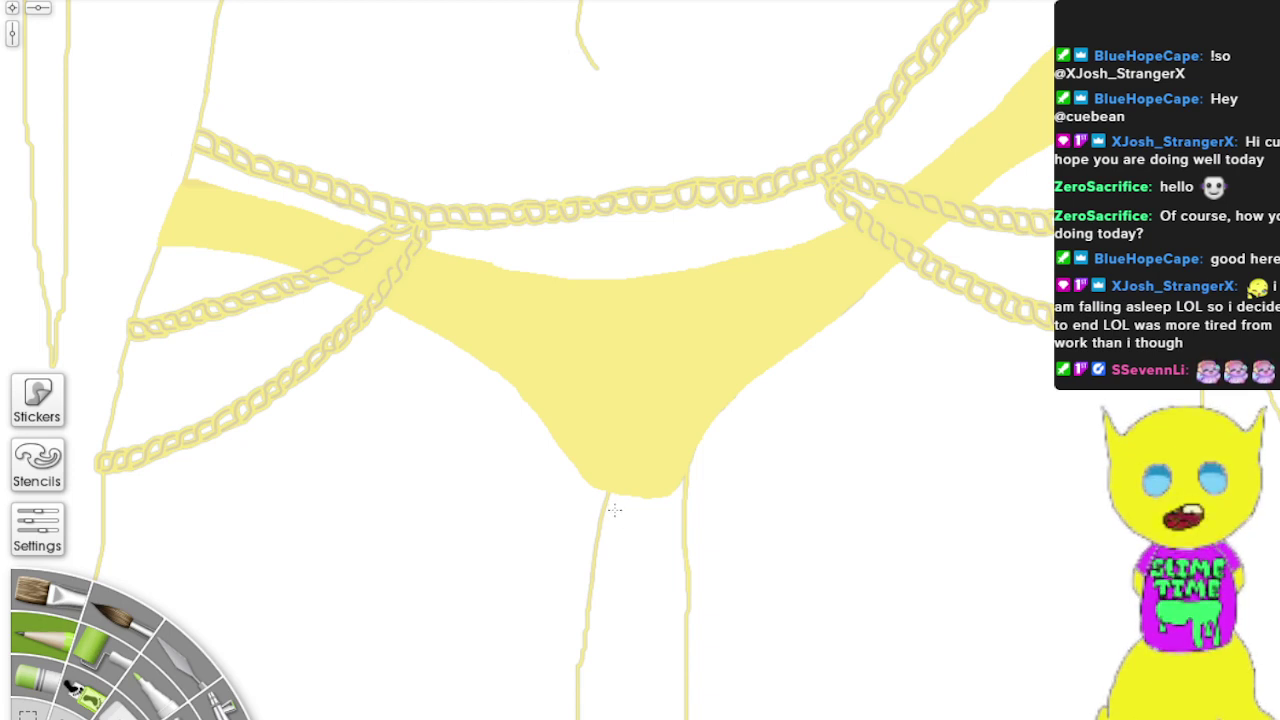
{"action": "mouse_move", "coordinate": [608, 492]}
{"action": "left_mouse_down"}
{"action": "mouse_move", "coordinate": [588, 709]}
{"action": "mouse_move", "coordinate": [603, 498]}
{"action": "mouse_move", "coordinate": [590, 718]}
{"action": "left_mouse_up"}
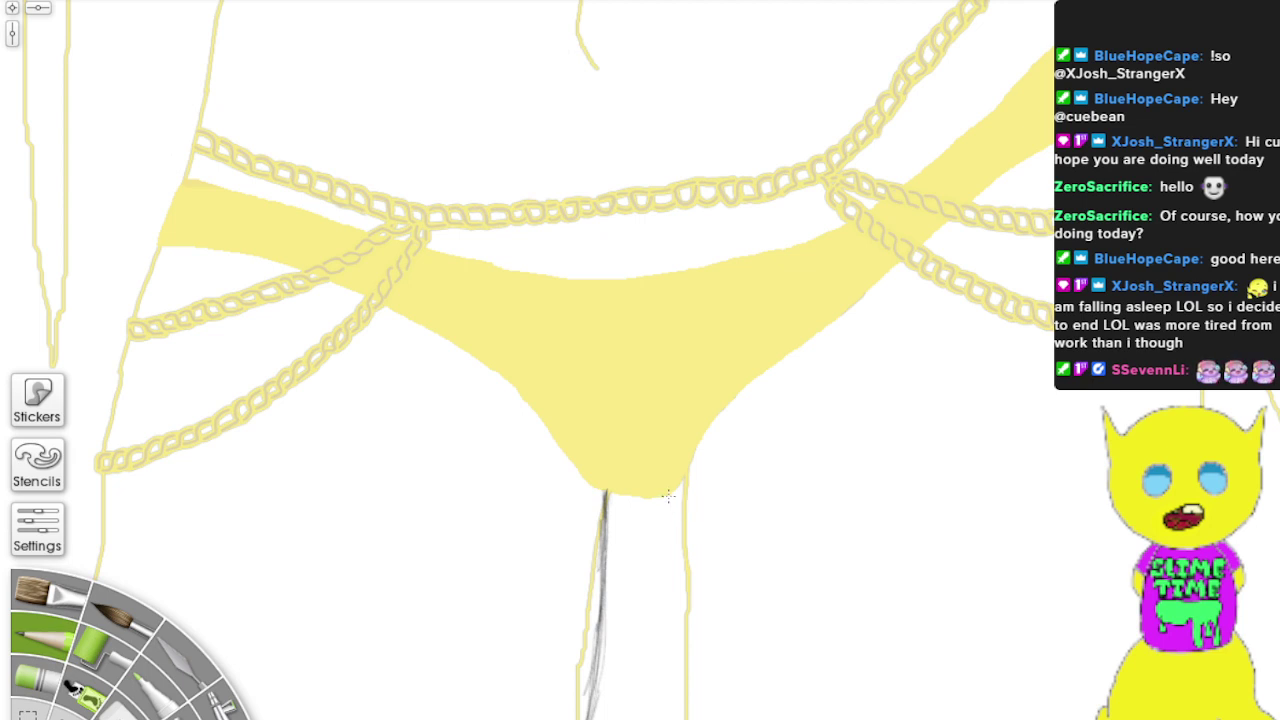
{"action": "left_click_drag", "start_coordinate": [672, 498], "coordinate": [686, 716]}
{"action": "left_click_drag", "start_coordinate": [682, 642], "coordinate": [690, 718]}
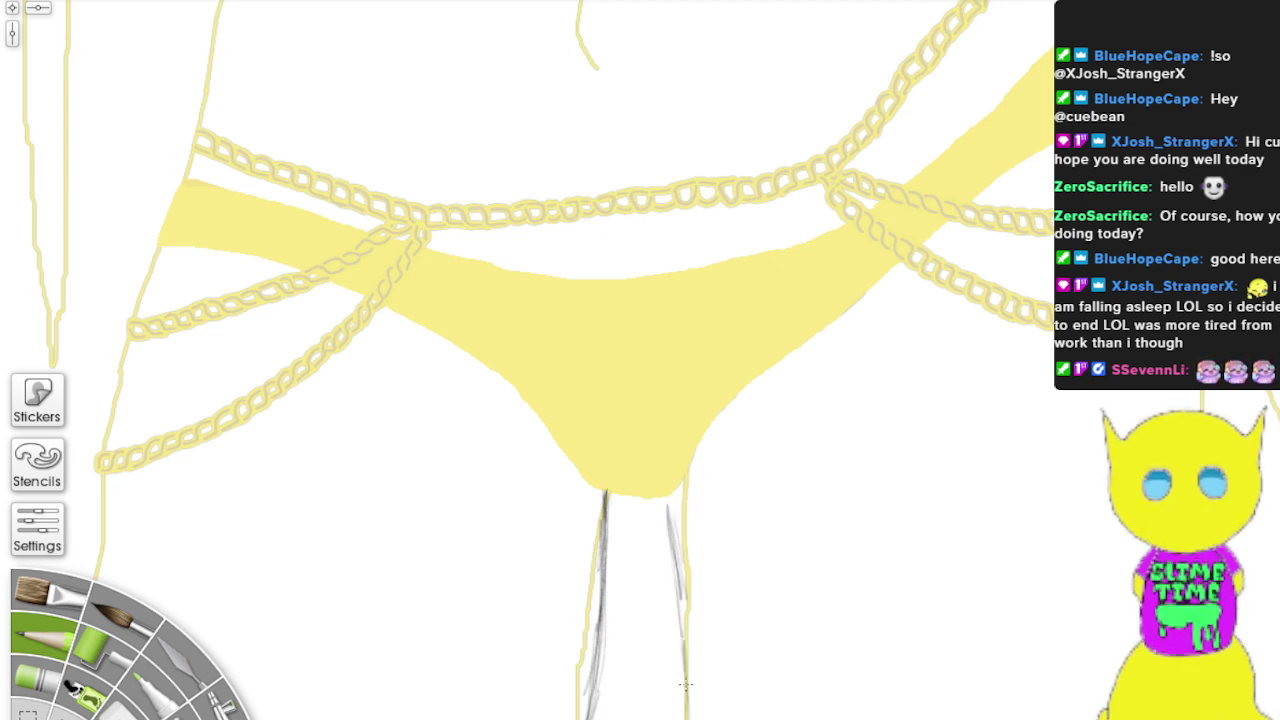
{"action": "left_click_drag", "start_coordinate": [680, 596], "coordinate": [686, 716]}
{"action": "left_click_drag", "start_coordinate": [674, 552], "coordinate": [684, 674]}
{"action": "mouse_move", "coordinate": [680, 588]}
{"action": "left_mouse_down"}
{"action": "mouse_move", "coordinate": [668, 498]}
{"action": "mouse_move", "coordinate": [686, 714]}
{"action": "left_mouse_up"}
{"action": "mouse_move", "coordinate": [680, 592]}
{"action": "left_mouse_down"}
{"action": "mouse_move", "coordinate": [678, 626]}
{"action": "mouse_move", "coordinate": [672, 522]}
{"action": "left_mouse_up"}
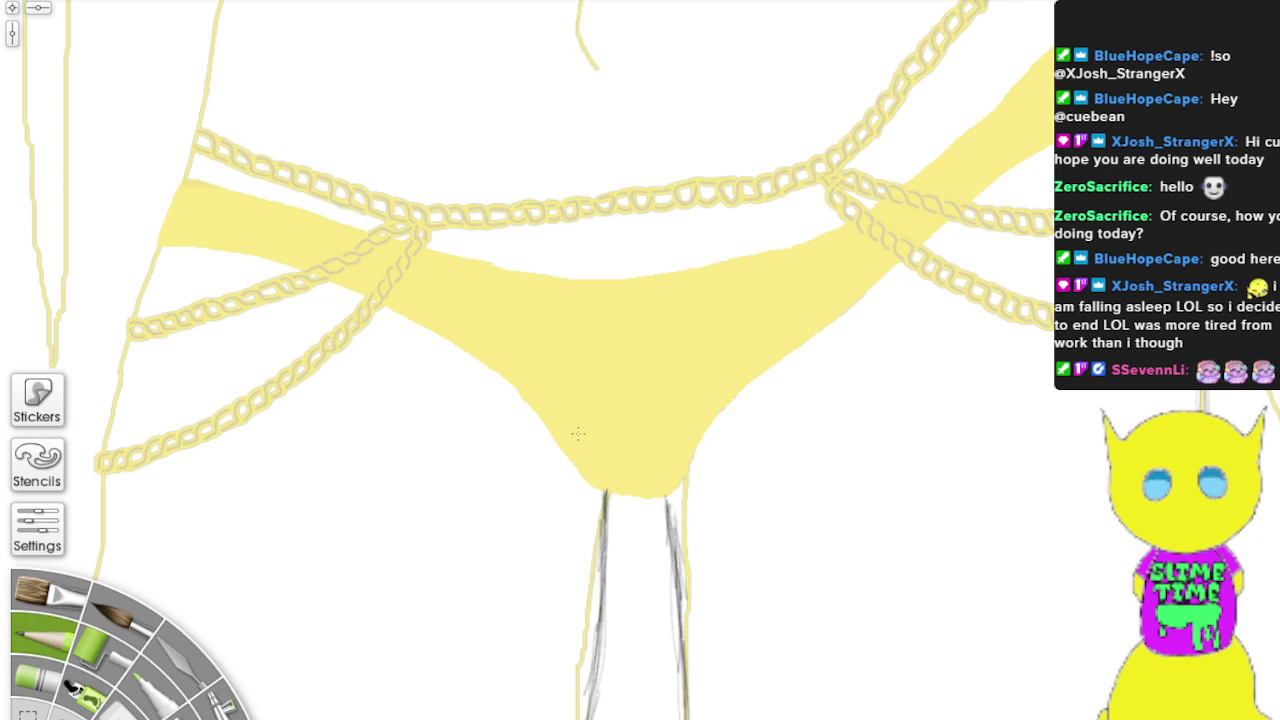
Step: Trace the lower tip and right-hand leg opening of the second figure's bikini bottom, plus the upper edge of its right-hand strap
{"action": "mouse_move", "coordinate": [502, 379]}
{"action": "left_mouse_down"}
{"action": "mouse_move", "coordinate": [593, 488]}
{"action": "mouse_move", "coordinate": [642, 500]}
{"action": "mouse_move", "coordinate": [653, 469]}
{"action": "mouse_move", "coordinate": [660, 494]}
{"action": "mouse_move", "coordinate": [645, 496]}
{"action": "mouse_move", "coordinate": [694, 461]}
{"action": "mouse_move", "coordinate": [687, 484]}
{"action": "mouse_move", "coordinate": [799, 342]}
{"action": "mouse_move", "coordinate": [882, 284]}
{"action": "mouse_move", "coordinate": [986, 179]}
{"action": "mouse_move", "coordinate": [1054, 142]}
{"action": "left_mouse_up"}
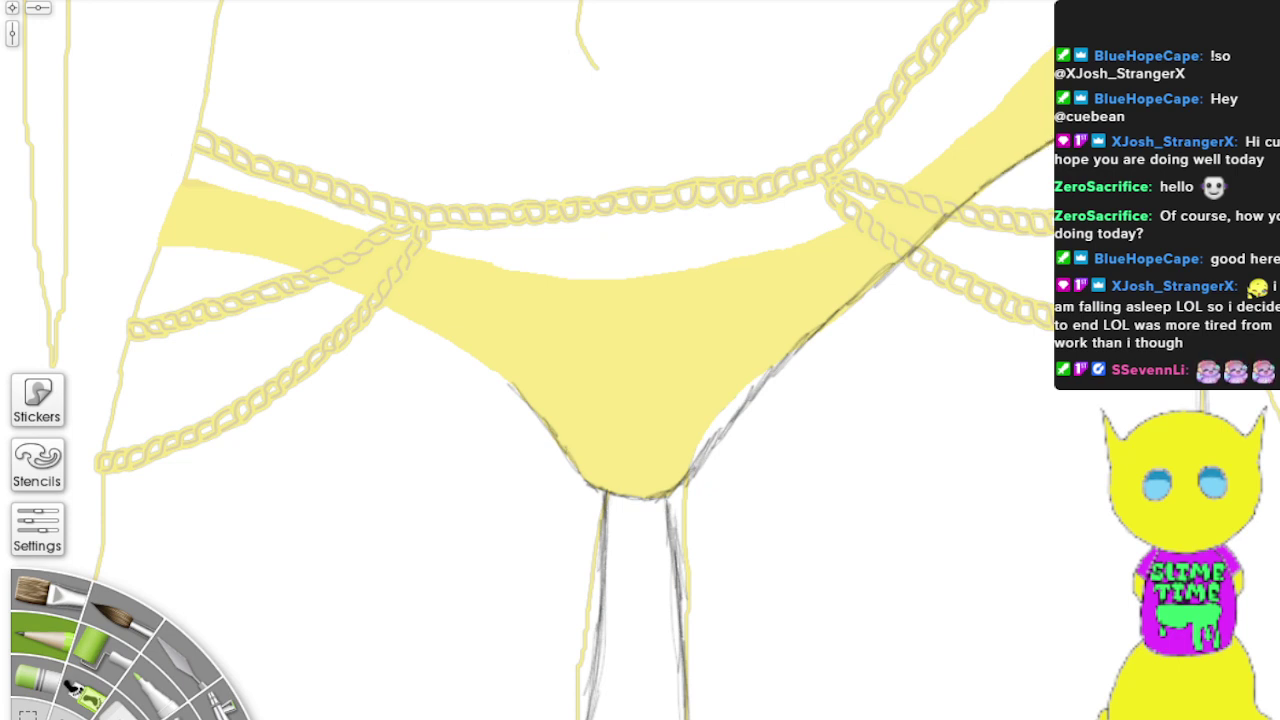
{"action": "left_click_drag", "start_coordinate": [1046, 44], "coordinate": [962, 132]}
{"action": "mouse_move", "coordinate": [997, 101]}
{"action": "left_mouse_down"}
{"action": "mouse_move", "coordinate": [838, 224]}
{"action": "mouse_move", "coordinate": [1052, 55]}
{"action": "left_mouse_up"}
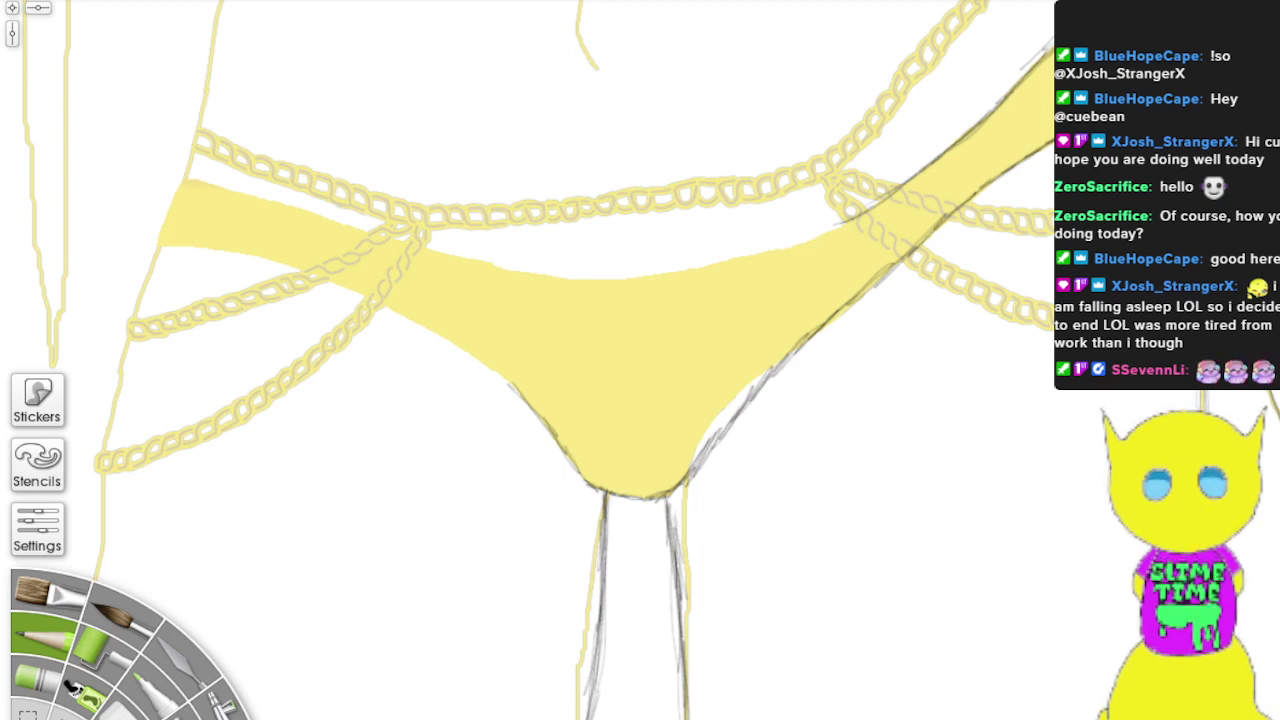
Step: Trace the left-hand leg opening of the second figure's bikini bottom and its curved waist edge across to the right-hand strap
{"action": "mouse_move", "coordinate": [510, 385]}
{"action": "left_mouse_down"}
{"action": "mouse_move", "coordinate": [310, 268]}
{"action": "mouse_move", "coordinate": [232, 243]}
{"action": "mouse_move", "coordinate": [153, 241]}
{"action": "mouse_move", "coordinate": [190, 244]}
{"action": "mouse_move", "coordinate": [151, 255]}
{"action": "left_mouse_up"}
{"action": "mouse_move", "coordinate": [199, 182]}
{"action": "left_mouse_down"}
{"action": "mouse_move", "coordinate": [490, 265]}
{"action": "mouse_move", "coordinate": [487, 234]}
{"action": "mouse_move", "coordinate": [554, 233]}
{"action": "mouse_move", "coordinate": [522, 270]}
{"action": "mouse_move", "coordinate": [566, 285]}
{"action": "mouse_move", "coordinate": [563, 273]}
{"action": "mouse_move", "coordinate": [594, 280]}
{"action": "left_mouse_up"}
{"action": "mouse_move", "coordinate": [516, 268]}
{"action": "left_mouse_down"}
{"action": "mouse_move", "coordinate": [680, 262]}
{"action": "mouse_move", "coordinate": [669, 257]}
{"action": "left_mouse_up"}
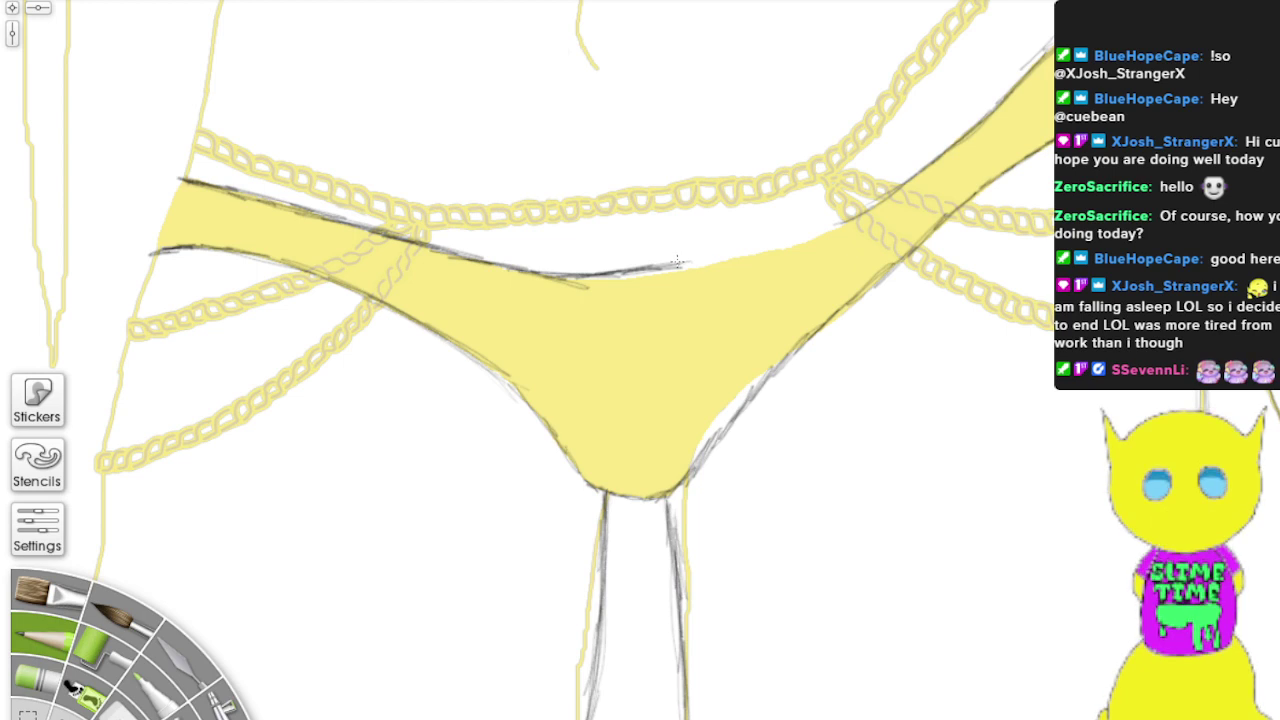
{"action": "left_click_drag", "start_coordinate": [670, 262], "coordinate": [730, 248]}
{"action": "left_click_drag", "start_coordinate": [650, 264], "coordinate": [762, 240]}
{"action": "left_click_drag", "start_coordinate": [675, 262], "coordinate": [845, 217]}
{"action": "left_click_drag", "start_coordinate": [772, 250], "coordinate": [866, 206]}
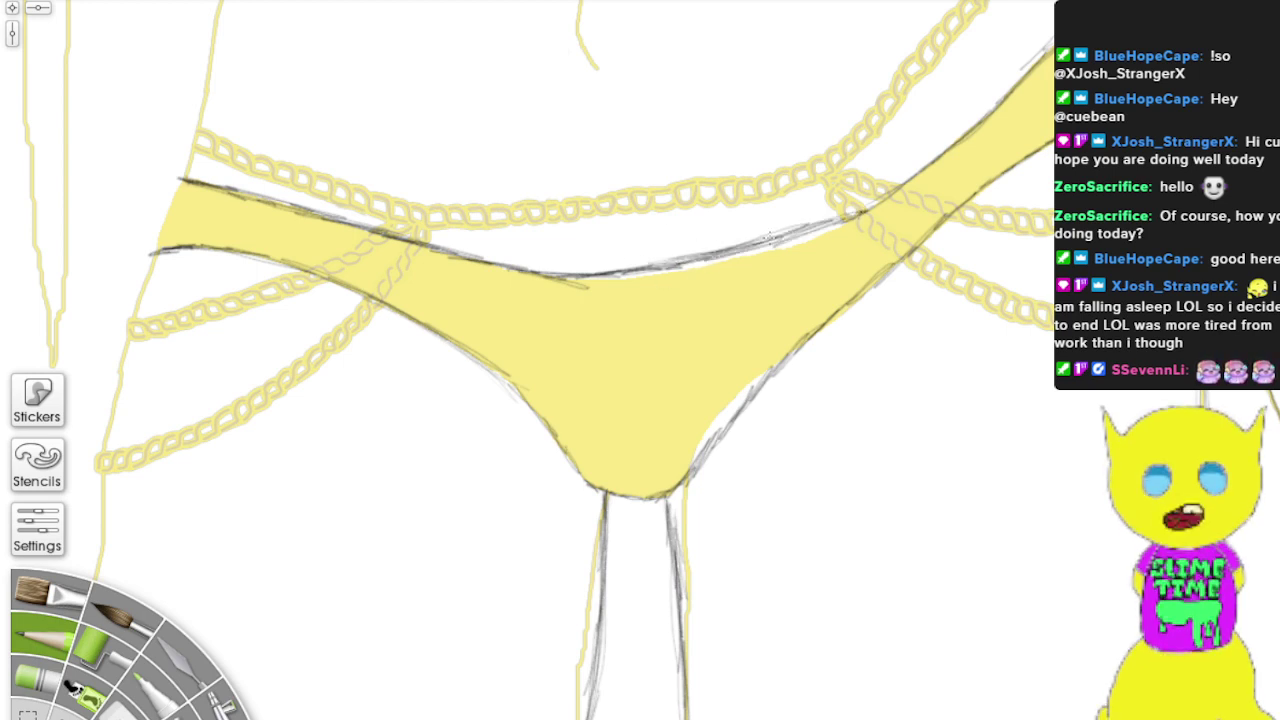
{"action": "mouse_move", "coordinate": [728, 250]}
{"action": "left_mouse_down"}
{"action": "mouse_move", "coordinate": [860, 208]}
{"action": "mouse_move", "coordinate": [650, 264]}
{"action": "left_mouse_up"}
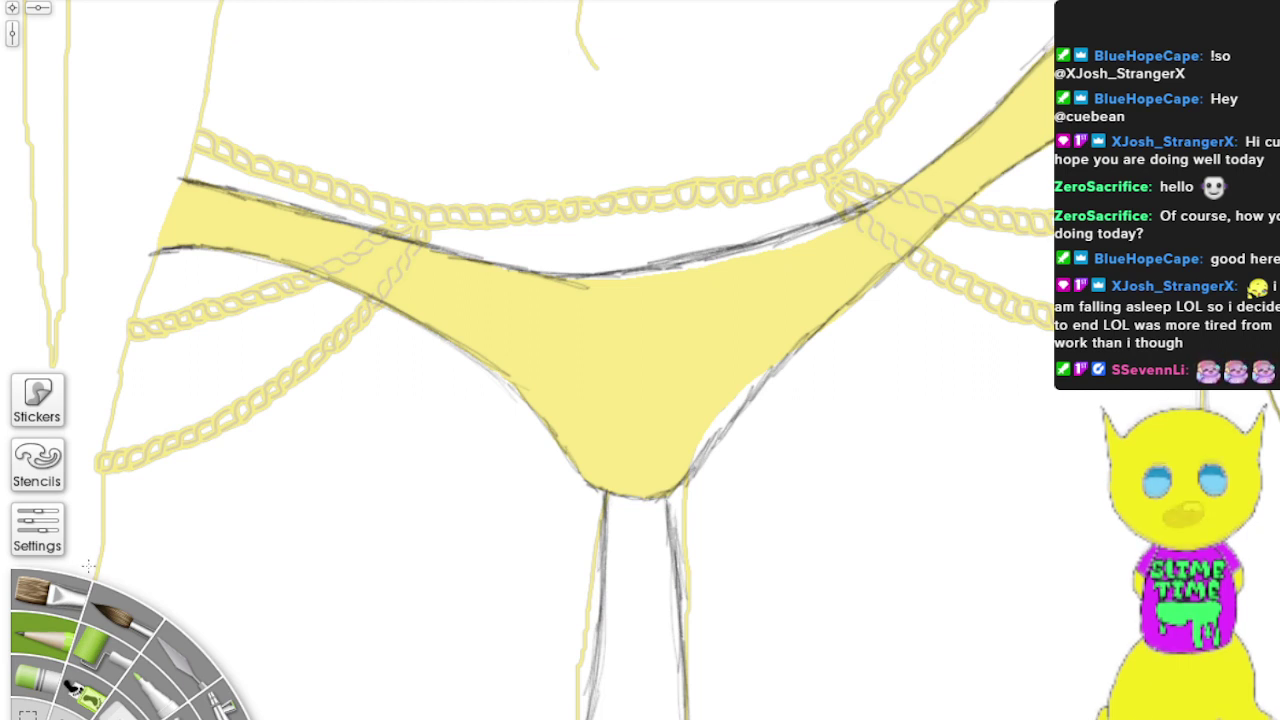
Step: Trace the second figure's left-hand outer thigh and hip up to the lower edge of the bikini bottom
{"action": "mouse_move", "coordinate": [92, 506]}
{"action": "left_mouse_down"}
{"action": "mouse_move", "coordinate": [85, 581]}
{"action": "mouse_move", "coordinate": [92, 484]}
{"action": "mouse_move", "coordinate": [81, 612]}
{"action": "left_mouse_up"}
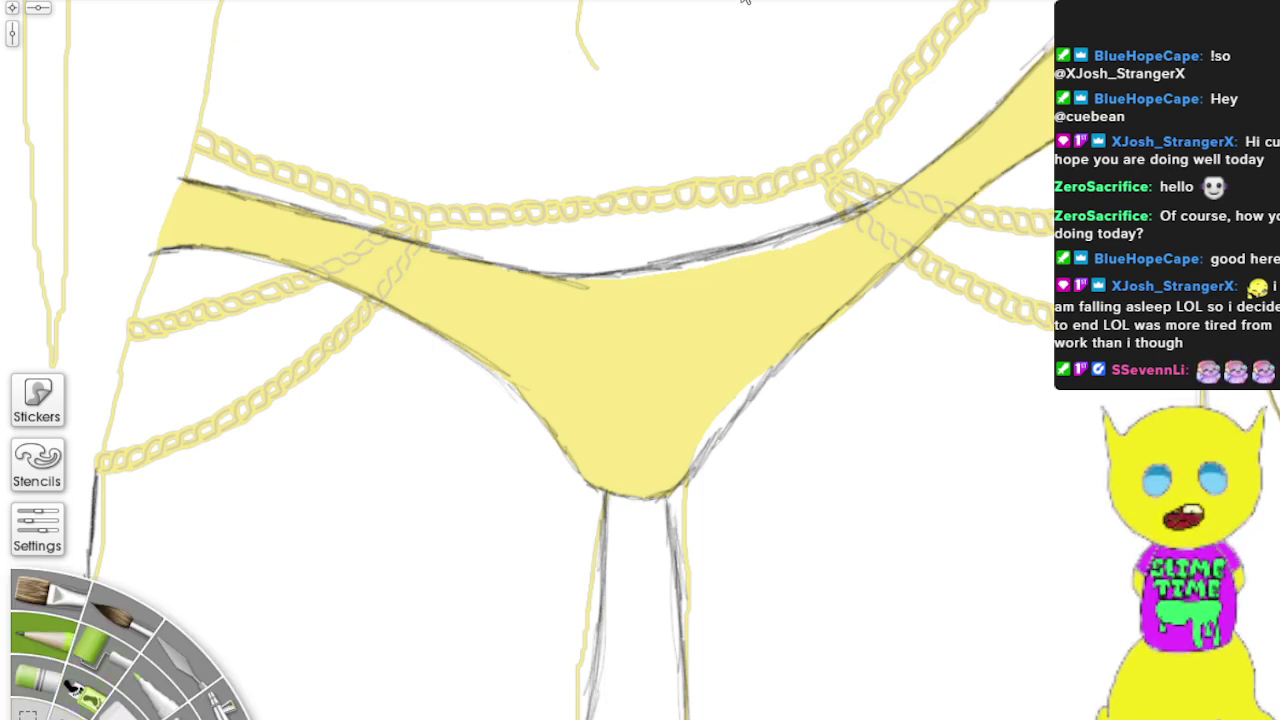
{"action": "left_click_drag", "start_coordinate": [583, 74], "coordinate": [696, 69]}
{"action": "mouse_move", "coordinate": [520, 360]}
{"action": "left_mouse_down"}
{"action": "mouse_move", "coordinate": [898, 289]}
{"action": "mouse_move", "coordinate": [769, 292]}
{"action": "left_mouse_up"}
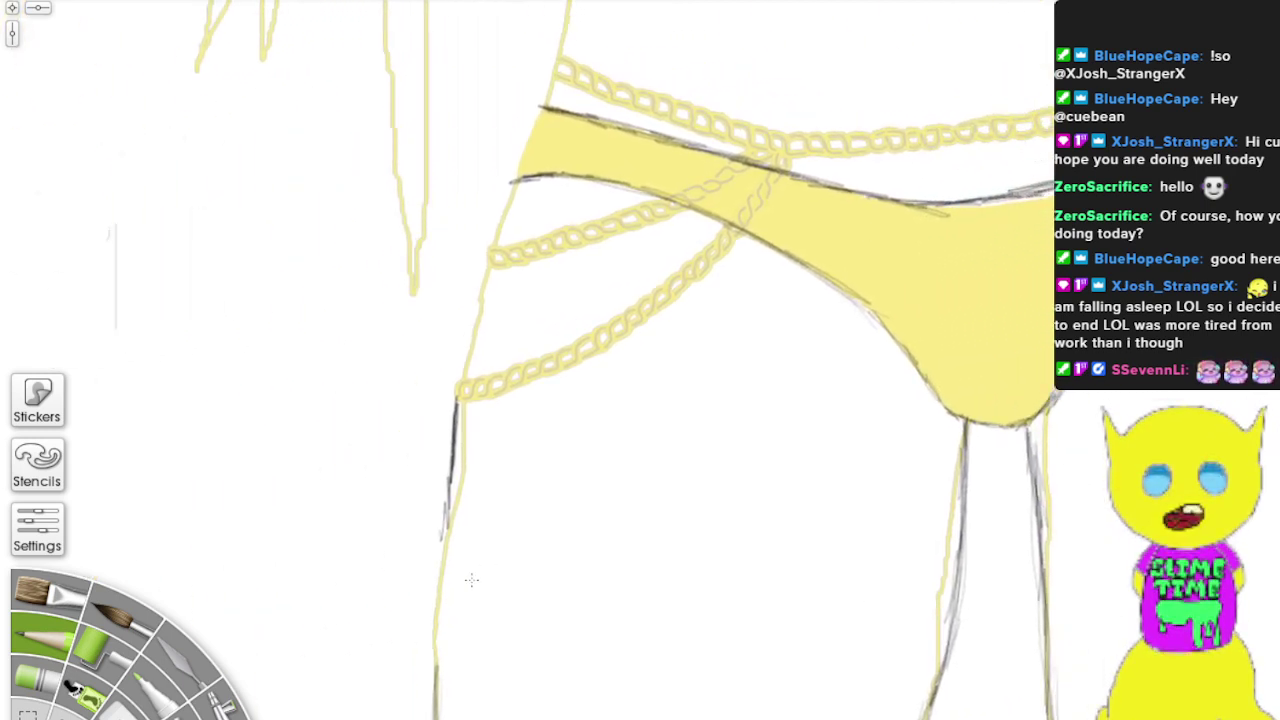
{"action": "mouse_move", "coordinate": [432, 660]}
{"action": "left_mouse_down"}
{"action": "mouse_move", "coordinate": [475, 297]}
{"action": "mouse_move", "coordinate": [460, 355]}
{"action": "mouse_move", "coordinate": [507, 186]}
{"action": "left_mouse_up"}
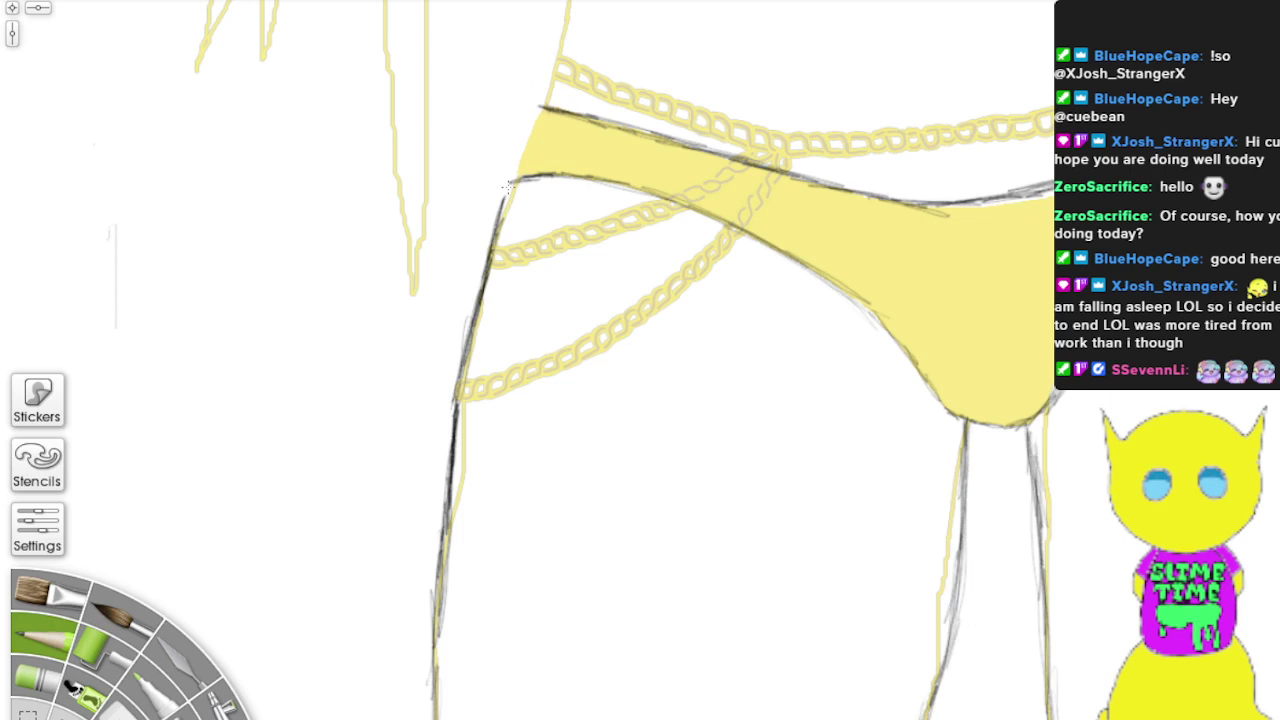
Step: Trace the second figure's left-hand hip beside the bikini bottom and continue the waist line up to just below the bikini top
{"action": "mouse_move", "coordinate": [526, 128]}
{"action": "left_mouse_down"}
{"action": "mouse_move", "coordinate": [500, 200]}
{"action": "mouse_move", "coordinate": [560, 6]}
{"action": "left_mouse_up"}
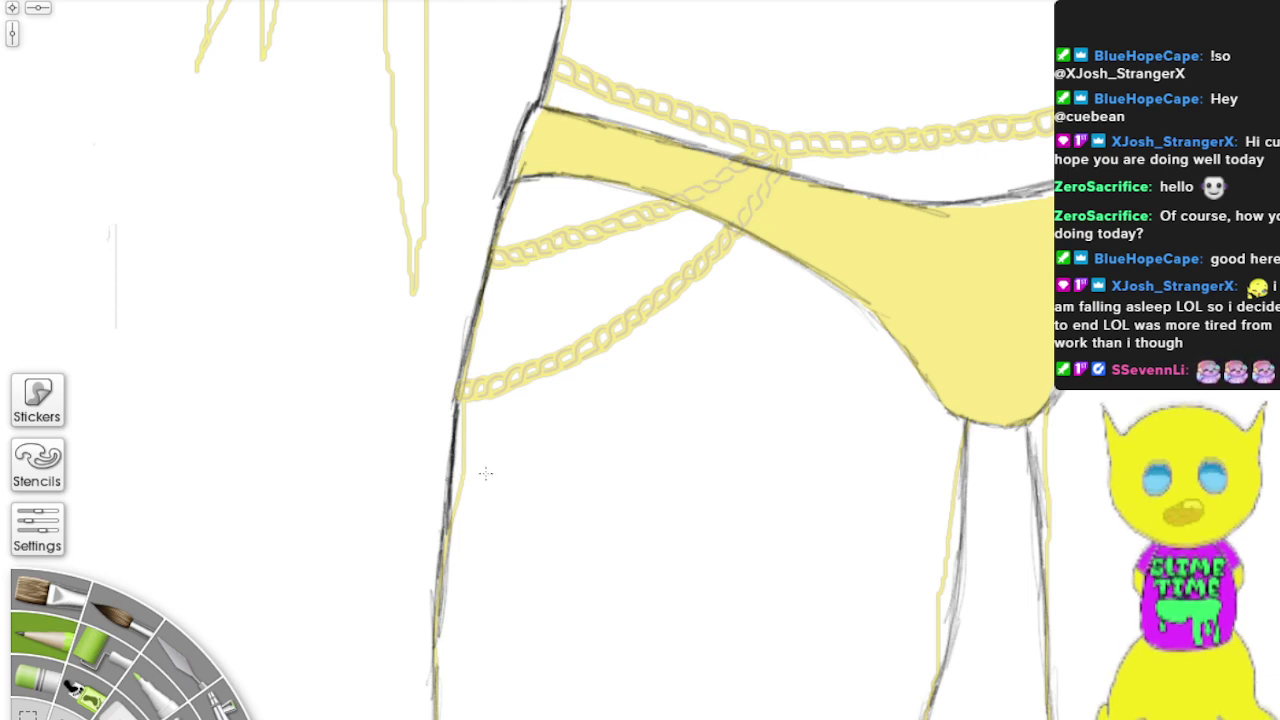
{"action": "scroll", "coordinate": [356, 398], "scroll_direction": "up", "scroll_amount": 3}
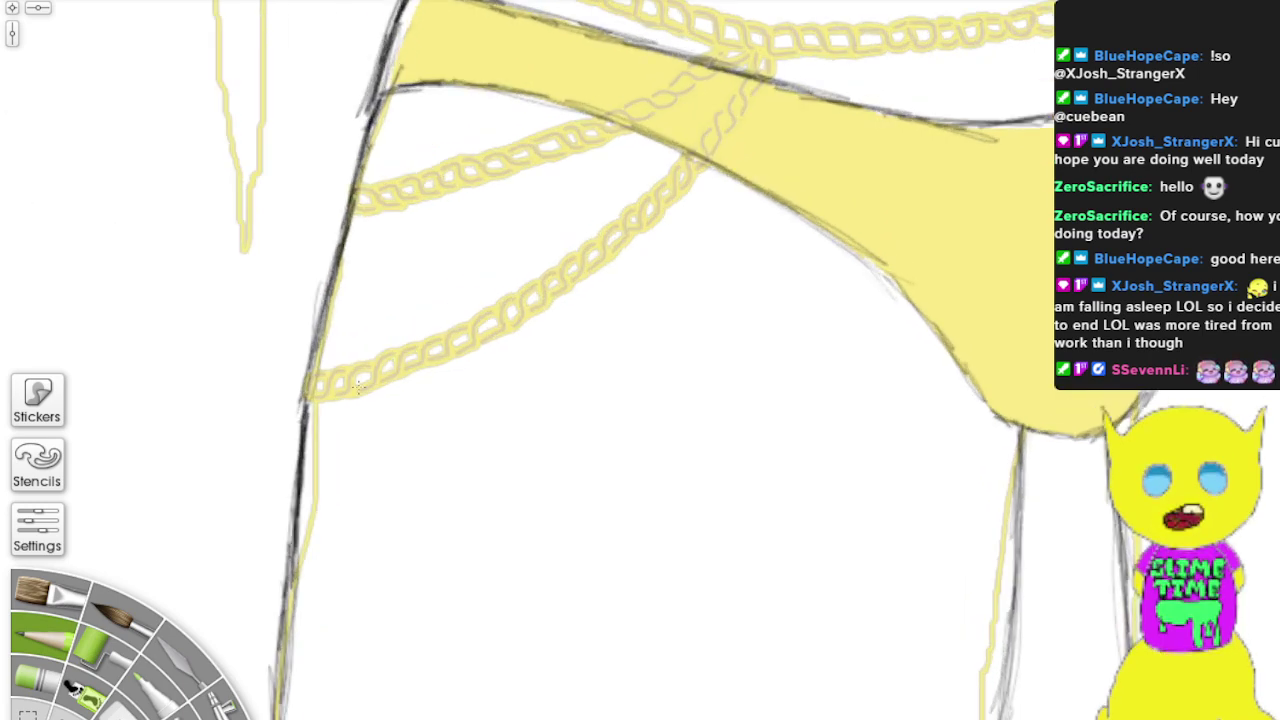
{"action": "scroll", "coordinate": [360, 386], "scroll_direction": "down", "scroll_amount": 4}
{"action": "left_click_drag", "start_coordinate": [440, 185], "coordinate": [474, 715]}
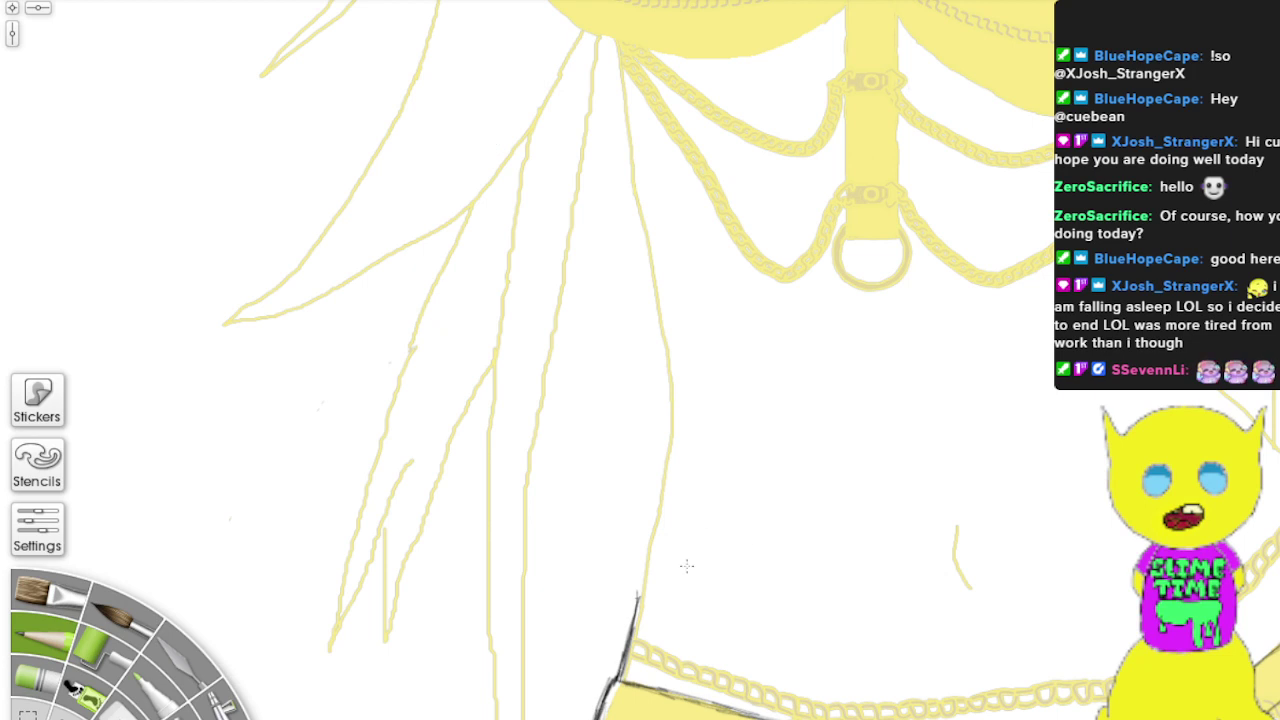
{"action": "left_click_drag", "start_coordinate": [638, 600], "coordinate": [648, 535]}
{"action": "mouse_move", "coordinate": [640, 598]}
{"action": "left_mouse_down"}
{"action": "mouse_move", "coordinate": [672, 407]}
{"action": "mouse_move", "coordinate": [616, 82]}
{"action": "mouse_move", "coordinate": [636, 110]}
{"action": "mouse_move", "coordinate": [607, 38]}
{"action": "left_mouse_up"}
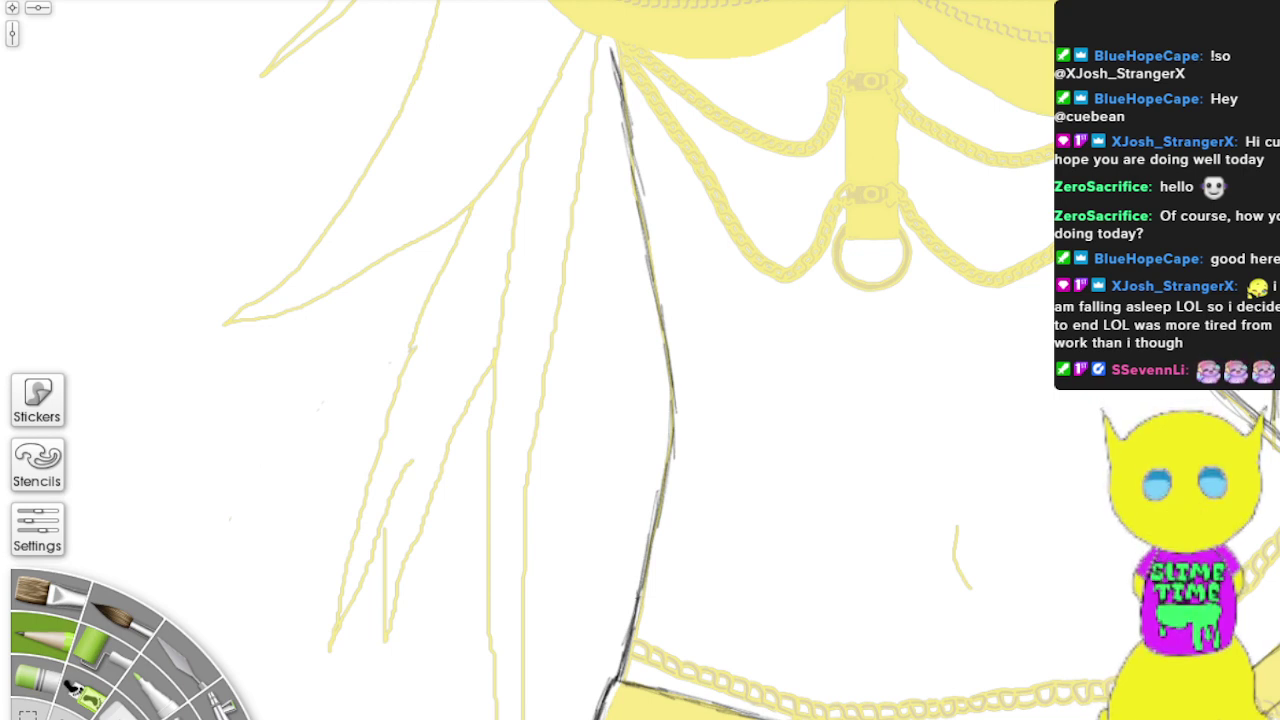
Step: Sketch both edges of the long hair strand beside the left-hand waist and the slanted inner edge of the neighbouring lock
{"action": "left_click_drag", "start_coordinate": [523, 718], "coordinate": [516, 556]}
{"action": "left_click_drag", "start_coordinate": [528, 606], "coordinate": [516, 498]}
{"action": "left_click_drag", "start_coordinate": [526, 560], "coordinate": [528, 444]}
{"action": "mouse_move", "coordinate": [484, 600]}
{"action": "left_mouse_down"}
{"action": "mouse_move", "coordinate": [488, 505]}
{"action": "mouse_move", "coordinate": [492, 718]}
{"action": "mouse_move", "coordinate": [484, 500]}
{"action": "mouse_move", "coordinate": [490, 596]}
{"action": "left_mouse_up"}
{"action": "left_click_drag", "start_coordinate": [460, 410], "coordinate": [404, 600]}
{"action": "left_click_drag", "start_coordinate": [428, 500], "coordinate": [396, 641]}
{"action": "left_click_drag", "start_coordinate": [418, 536], "coordinate": [398, 646]}
{"action": "left_click_drag", "start_coordinate": [414, 556], "coordinate": [396, 668]}
{"action": "left_click_drag", "start_coordinate": [405, 578], "coordinate": [394, 678]}
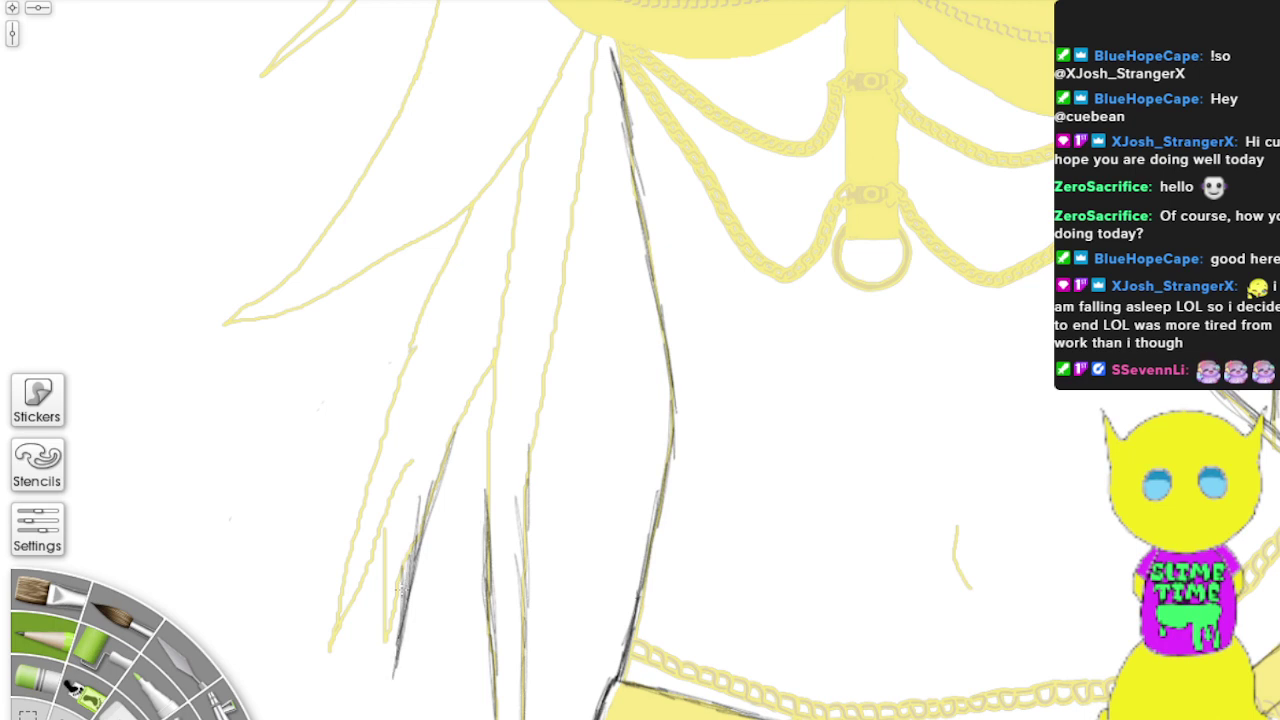
{"action": "left_click_drag", "start_coordinate": [402, 600], "coordinate": [394, 686]}
Step: Sketch the outer edge of the lower left-hand hair lock with overlapping strokes, slightly outside the yellow guide
{"action": "left_click_drag", "start_coordinate": [380, 416], "coordinate": [359, 504]}
{"action": "mouse_move", "coordinate": [348, 562]}
{"action": "left_mouse_down"}
{"action": "mouse_move", "coordinate": [382, 402]}
{"action": "mouse_move", "coordinate": [332, 628]}
{"action": "left_mouse_up"}
{"action": "left_click_drag", "start_coordinate": [392, 346], "coordinate": [360, 520]}
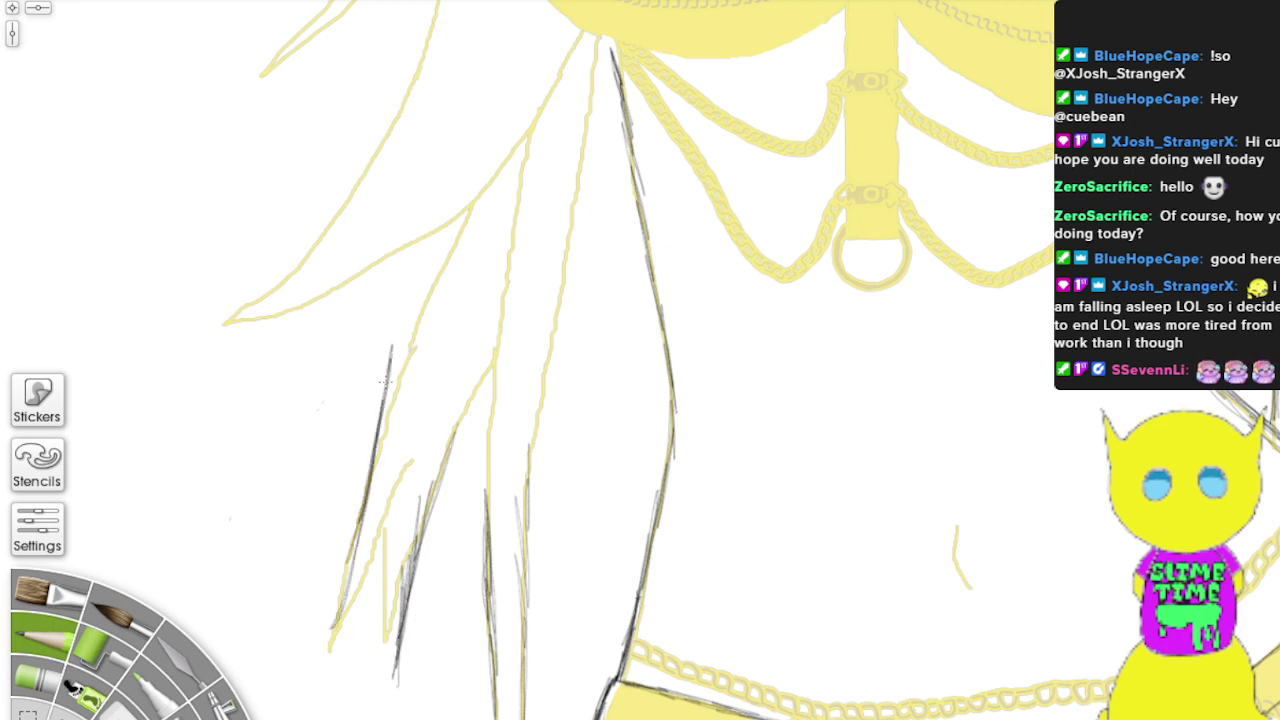
{"action": "left_click_drag", "start_coordinate": [398, 322], "coordinate": [364, 444]}
Step: Trace both edges of the large pointed hair lock flaring outward and join its lower edge to the lock below
{"action": "left_click_drag", "start_coordinate": [508, 130], "coordinate": [388, 286]}
{"action": "mouse_move", "coordinate": [464, 206]}
{"action": "left_mouse_down"}
{"action": "mouse_move", "coordinate": [353, 307]}
{"action": "mouse_move", "coordinate": [278, 350]}
{"action": "left_mouse_up"}
{"action": "left_click_drag", "start_coordinate": [340, 306], "coordinate": [194, 380]}
{"action": "left_click_drag", "start_coordinate": [322, 270], "coordinate": [212, 368]}
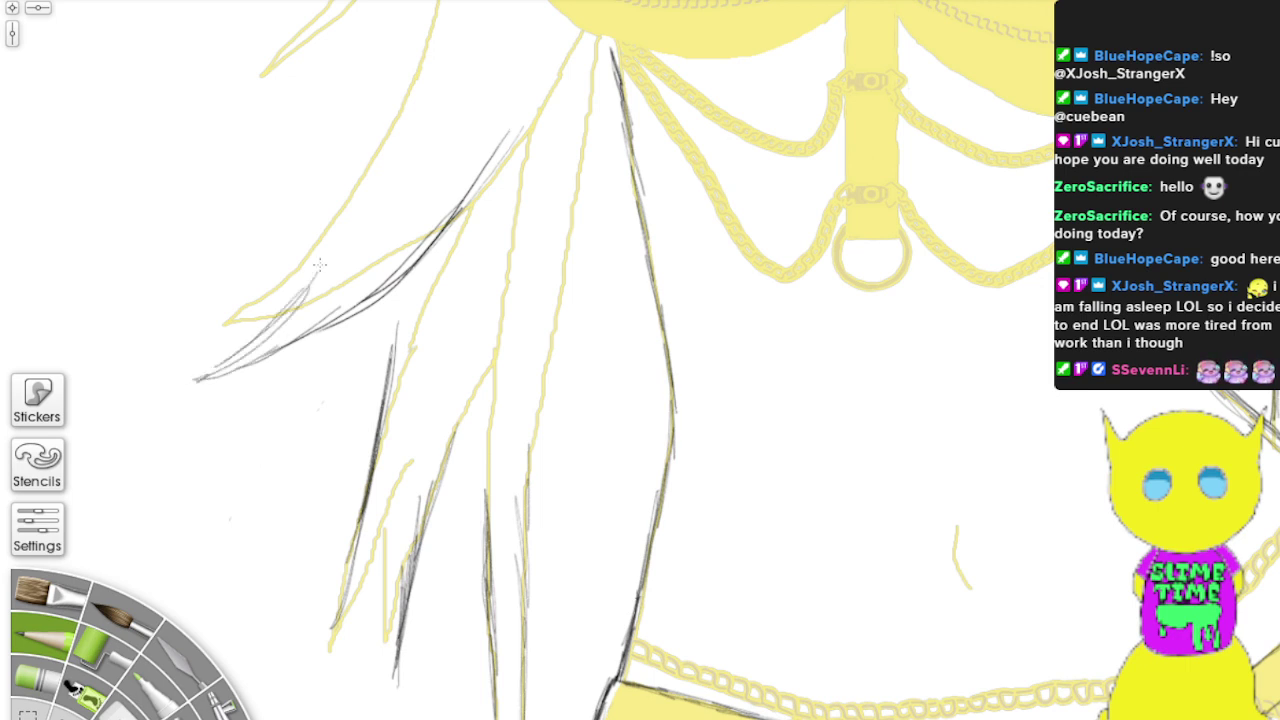
{"action": "left_click_drag", "start_coordinate": [360, 176], "coordinate": [212, 360]}
{"action": "left_click_drag", "start_coordinate": [362, 198], "coordinate": [254, 332]}
{"action": "left_click_drag", "start_coordinate": [390, 82], "coordinate": [311, 262]}
{"action": "mouse_move", "coordinate": [408, 46]}
{"action": "left_mouse_down"}
{"action": "mouse_move", "coordinate": [350, 188]}
{"action": "mouse_move", "coordinate": [374, 154]}
{"action": "left_mouse_up"}
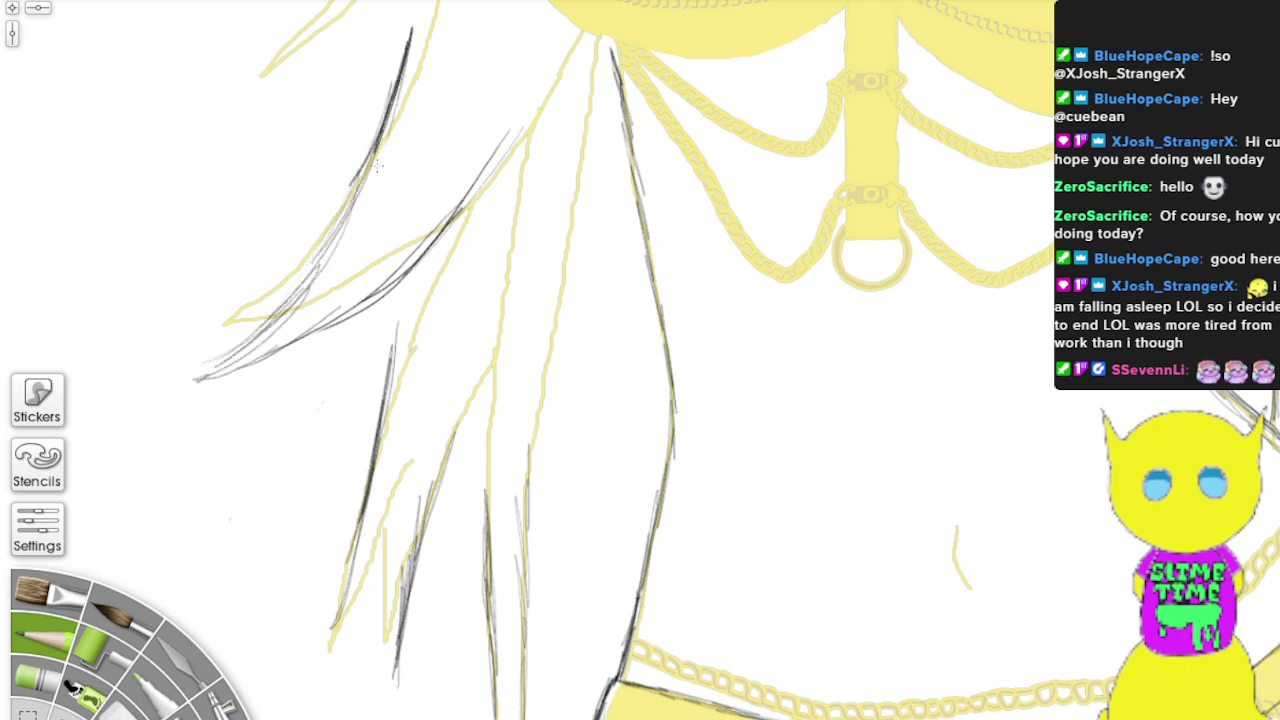
{"action": "left_click_drag", "start_coordinate": [414, 22], "coordinate": [372, 174]}
{"action": "mouse_move", "coordinate": [398, 298]}
{"action": "left_mouse_down"}
{"action": "mouse_move", "coordinate": [377, 396]}
{"action": "mouse_move", "coordinate": [385, 372]}
{"action": "left_mouse_up"}
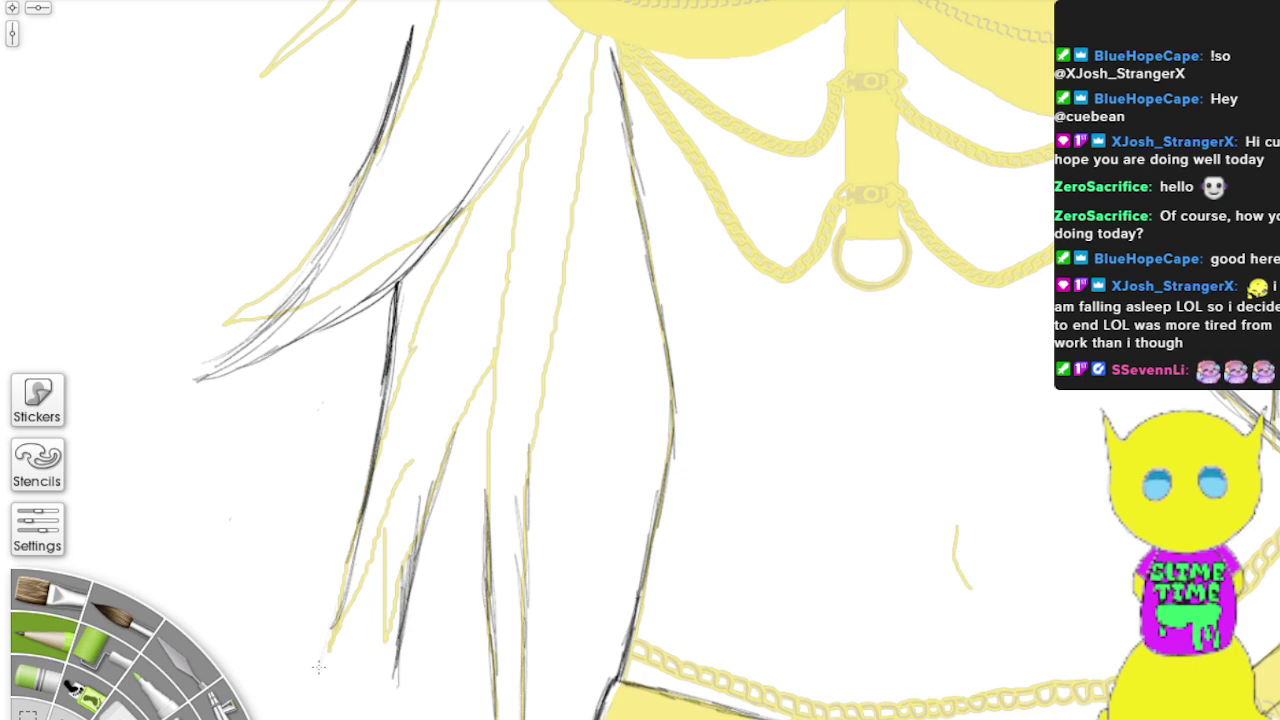
Step: Sketch the split, tapering tips of the lower left-hand hair lock, extending them below the guide lines
{"action": "left_click_drag", "start_coordinate": [360, 566], "coordinate": [314, 686]}
{"action": "left_click_drag", "start_coordinate": [386, 534], "coordinate": [316, 688]}
{"action": "mouse_move", "coordinate": [388, 502]}
{"action": "left_mouse_down"}
{"action": "mouse_move", "coordinate": [320, 704]}
{"action": "mouse_move", "coordinate": [334, 688]}
{"action": "mouse_move", "coordinate": [374, 712]}
{"action": "left_mouse_up"}
{"action": "left_click_drag", "start_coordinate": [390, 530], "coordinate": [394, 718]}
{"action": "mouse_move", "coordinate": [384, 552]}
{"action": "left_mouse_down"}
{"action": "mouse_move", "coordinate": [394, 718]}
{"action": "mouse_move", "coordinate": [372, 698]}
{"action": "left_mouse_up"}
{"action": "left_click_drag", "start_coordinate": [360, 610], "coordinate": [324, 680]}
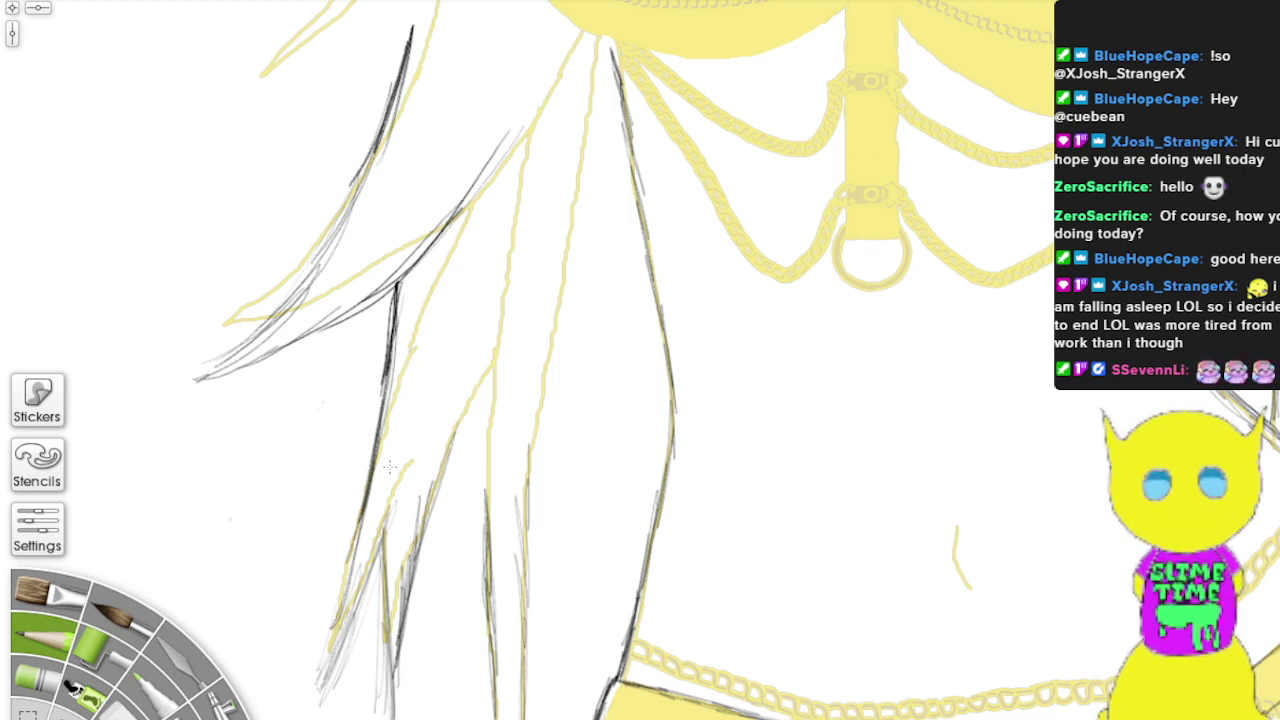
Step: Extend the outer edge of the left-hand hair upward beside the bikini top toward the underside of the arm
{"action": "mouse_move", "coordinate": [410, 120]}
{"action": "left_mouse_down"}
{"action": "mouse_move", "coordinate": [469, 428]}
{"action": "mouse_move", "coordinate": [691, 565]}
{"action": "left_mouse_up"}
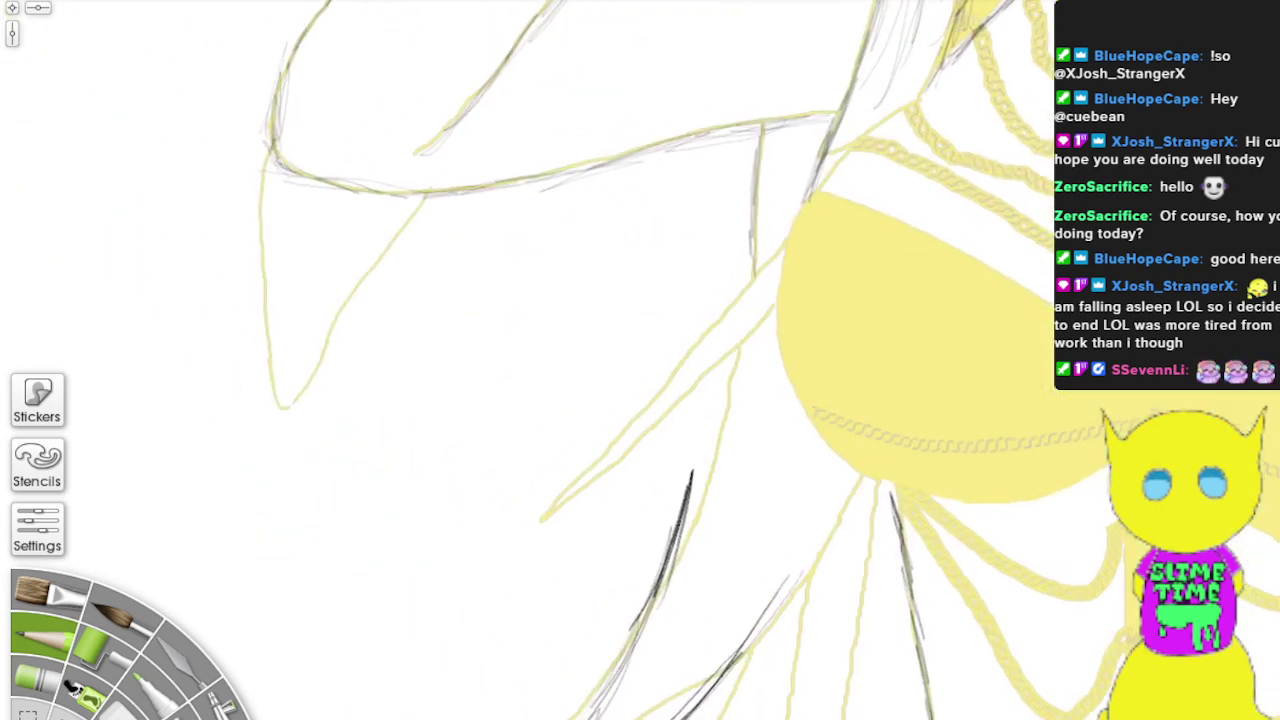
{"action": "left_click_drag", "start_coordinate": [723, 388], "coordinate": [700, 476]}
{"action": "left_click_drag", "start_coordinate": [730, 362], "coordinate": [680, 548]}
{"action": "left_click_drag", "start_coordinate": [690, 492], "coordinate": [728, 372]}
{"action": "mouse_move", "coordinate": [747, 254]}
{"action": "left_mouse_down"}
{"action": "mouse_move", "coordinate": [736, 300]}
{"action": "mouse_move", "coordinate": [752, 165]}
{"action": "mouse_move", "coordinate": [752, 186]}
{"action": "mouse_move", "coordinate": [760, 172]}
{"action": "left_mouse_up"}
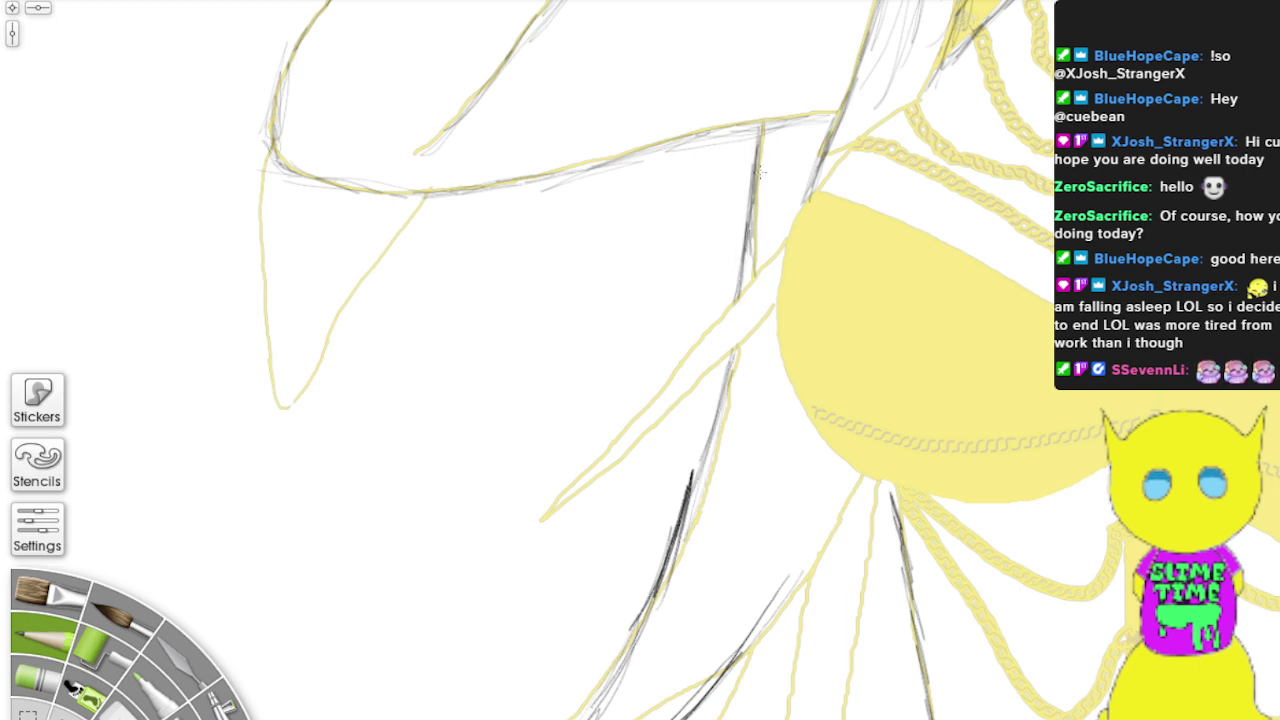
Step: Trace both edges of the thin pointed hair lock that flares outward beside the left-hand bikini cup
{"action": "mouse_move", "coordinate": [727, 369]}
{"action": "left_mouse_down"}
{"action": "mouse_move", "coordinate": [712, 430]}
{"action": "mouse_move", "coordinate": [720, 360]}
{"action": "mouse_move", "coordinate": [760, 310]}
{"action": "left_mouse_up"}
{"action": "mouse_move", "coordinate": [705, 385]}
{"action": "left_mouse_down"}
{"action": "mouse_move", "coordinate": [560, 512]}
{"action": "mouse_move", "coordinate": [506, 530]}
{"action": "mouse_move", "coordinate": [660, 386]}
{"action": "left_mouse_up"}
{"action": "mouse_move", "coordinate": [530, 518]}
{"action": "left_mouse_down"}
{"action": "mouse_move", "coordinate": [662, 393]}
{"action": "mouse_move", "coordinate": [612, 437]}
{"action": "mouse_move", "coordinate": [767, 248]}
{"action": "left_mouse_up"}
{"action": "mouse_move", "coordinate": [770, 322]}
{"action": "left_mouse_down"}
{"action": "mouse_move", "coordinate": [702, 388]}
{"action": "mouse_move", "coordinate": [766, 316]}
{"action": "left_mouse_up"}
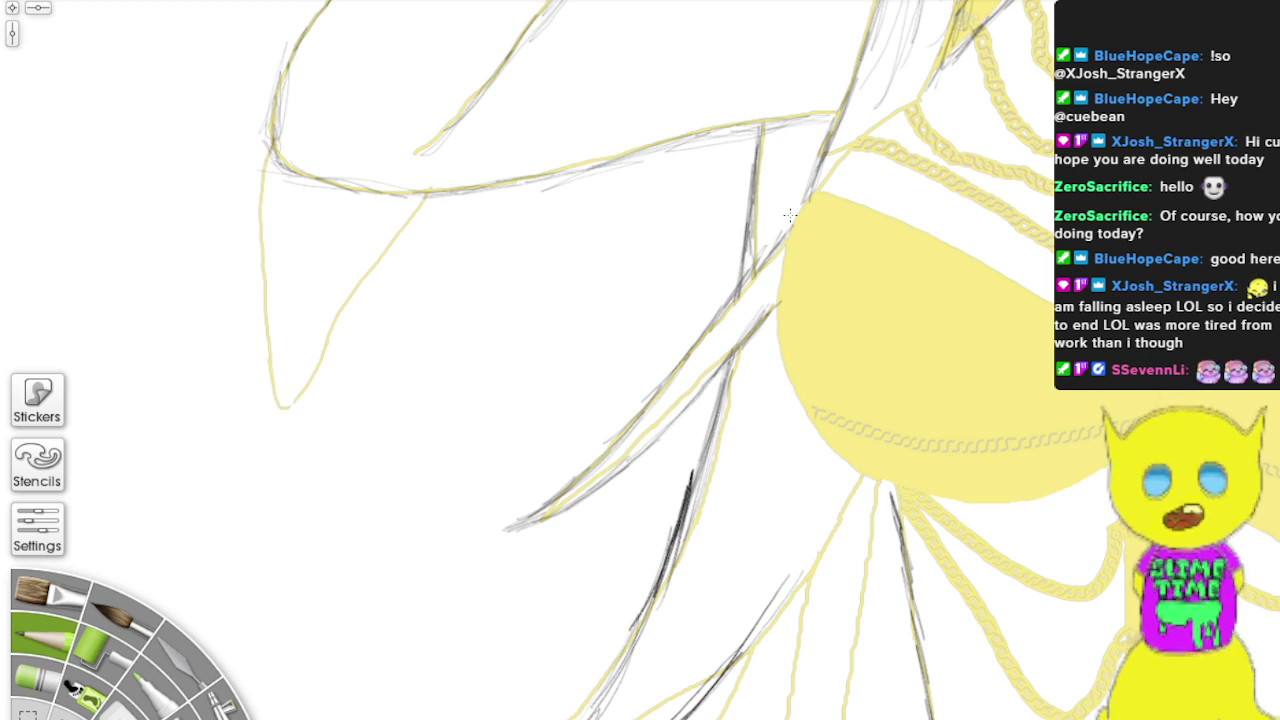
Step: Trace the left-hand bikini cup's slanted top edge, outer side and rounded lower edge
{"action": "mouse_move", "coordinate": [928, 85]}
{"action": "left_mouse_down"}
{"action": "mouse_move", "coordinate": [830, 180]}
{"action": "mouse_move", "coordinate": [845, 168]}
{"action": "mouse_move", "coordinate": [864, 210]}
{"action": "mouse_move", "coordinate": [1054, 300]}
{"action": "left_mouse_up"}
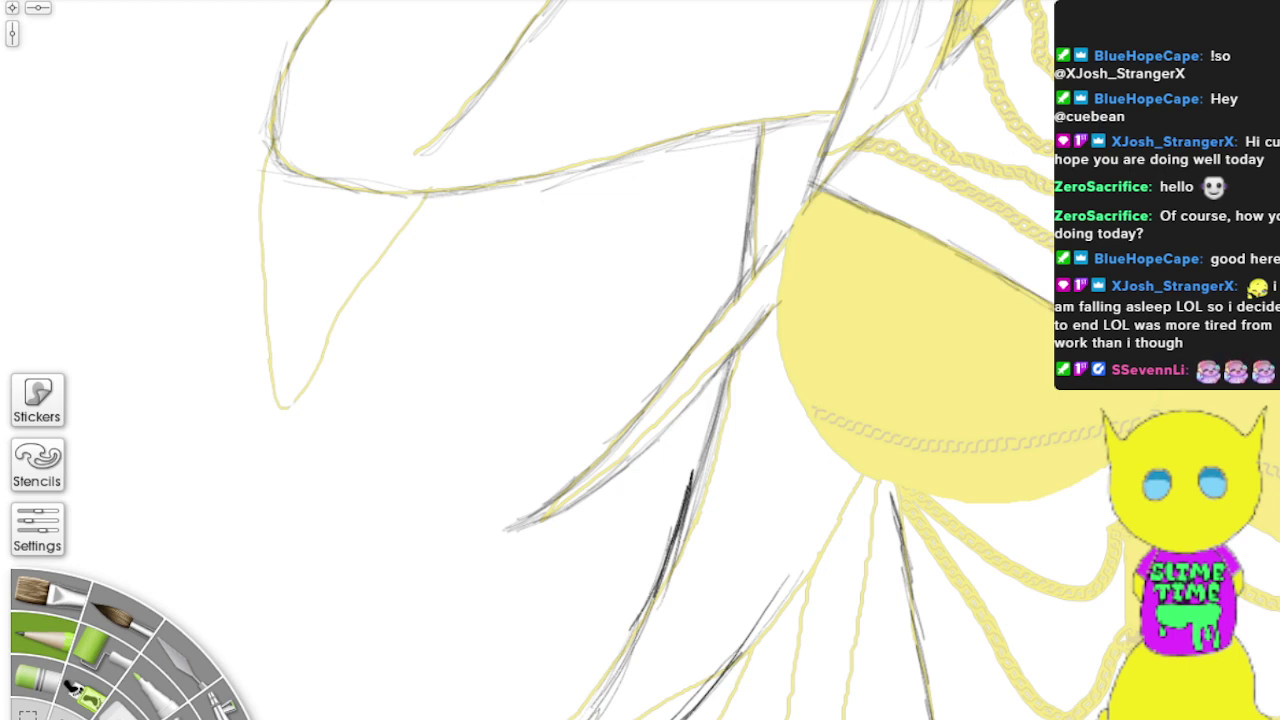
{"action": "mouse_move", "coordinate": [1084, 484]}
{"action": "left_mouse_down"}
{"action": "mouse_move", "coordinate": [941, 467]}
{"action": "mouse_move", "coordinate": [1027, 497]}
{"action": "mouse_move", "coordinate": [949, 505]}
{"action": "mouse_move", "coordinate": [994, 512]}
{"action": "mouse_move", "coordinate": [885, 492]}
{"action": "mouse_move", "coordinate": [977, 510]}
{"action": "mouse_move", "coordinate": [890, 485]}
{"action": "mouse_move", "coordinate": [822, 432]}
{"action": "mouse_move", "coordinate": [903, 496]}
{"action": "mouse_move", "coordinate": [798, 402]}
{"action": "mouse_move", "coordinate": [878, 484]}
{"action": "mouse_move", "coordinate": [936, 512]}
{"action": "mouse_move", "coordinate": [810, 420]}
{"action": "mouse_move", "coordinate": [784, 342]}
{"action": "mouse_move", "coordinate": [794, 368]}
{"action": "mouse_move", "coordinate": [780, 238]}
{"action": "left_mouse_up"}
{"action": "mouse_move", "coordinate": [776, 353]}
{"action": "left_mouse_down"}
{"action": "mouse_move", "coordinate": [782, 255]}
{"action": "mouse_move", "coordinate": [804, 196]}
{"action": "left_mouse_up"}
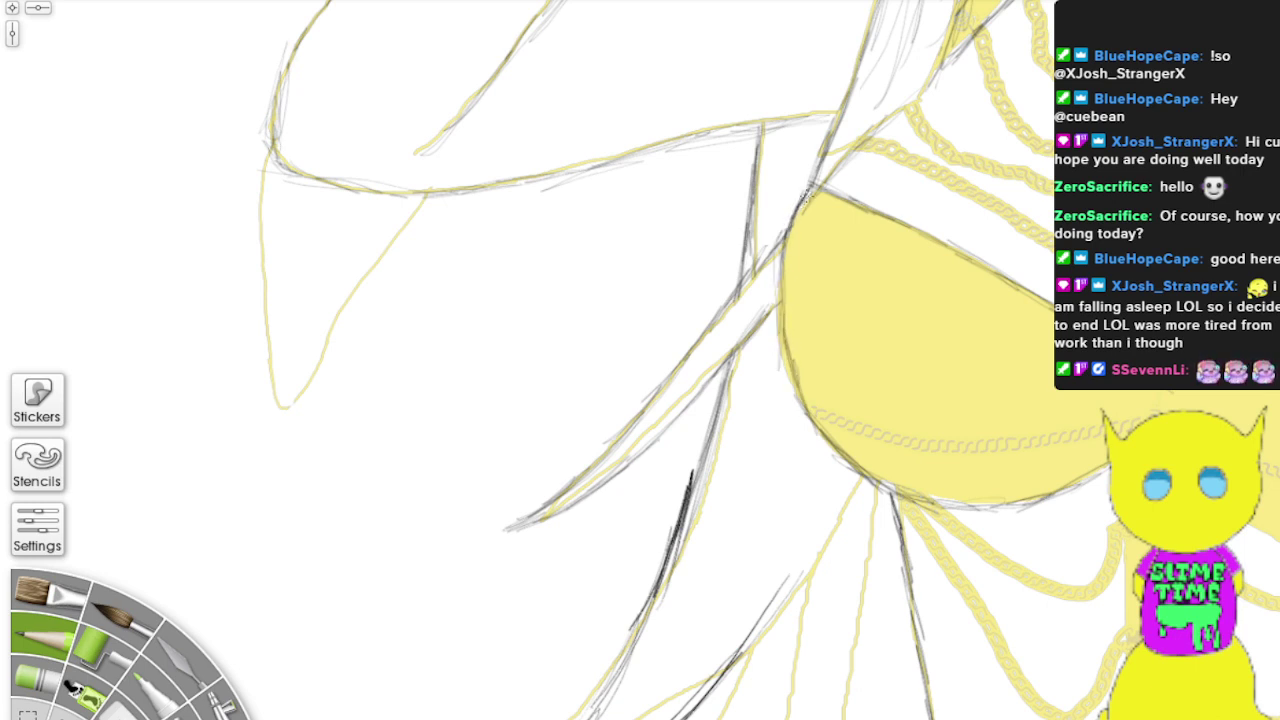
{"action": "mouse_move", "coordinate": [779, 262]}
{"action": "left_mouse_down"}
{"action": "mouse_move", "coordinate": [794, 364]}
{"action": "mouse_move", "coordinate": [861, 467]}
{"action": "mouse_move", "coordinate": [919, 506]}
{"action": "mouse_move", "coordinate": [990, 506]}
{"action": "left_mouse_up"}
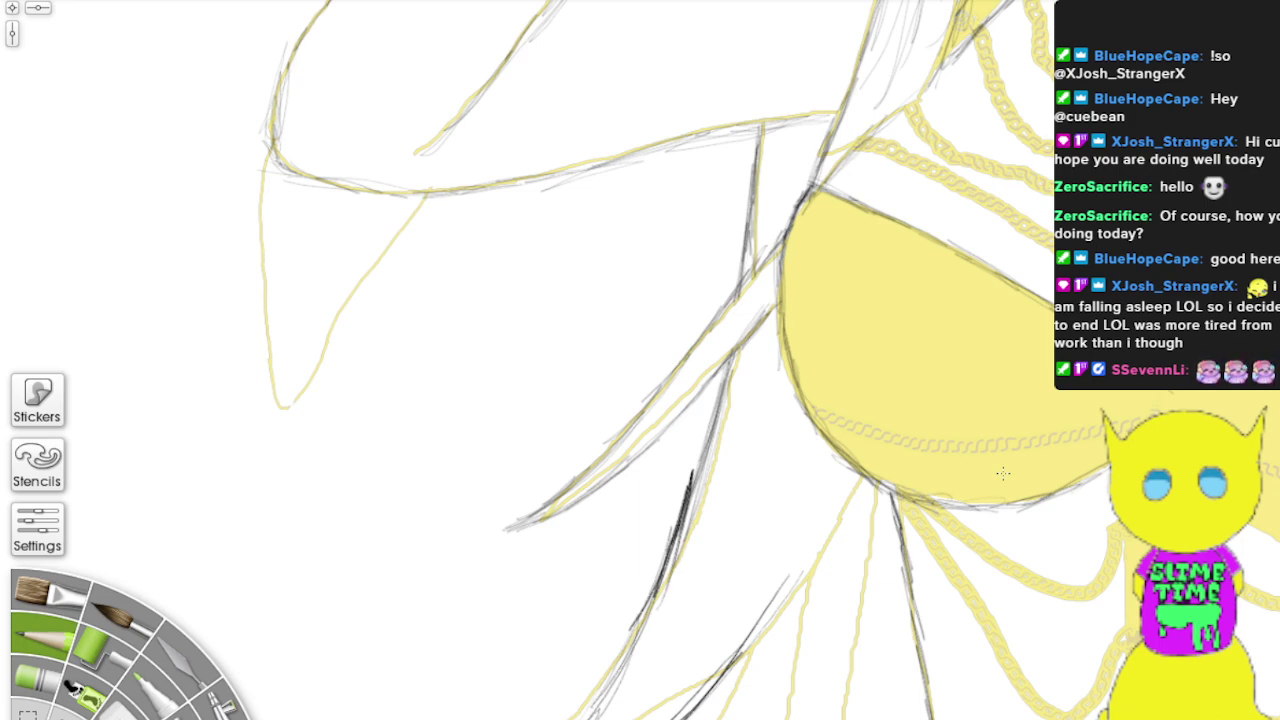
Step: Trace the right-hand bikini cup's outer side from the armpit line down and its rounded lower edge to the central strap
{"action": "left_click_drag", "start_coordinate": [956, 294], "coordinate": [359, 349]}
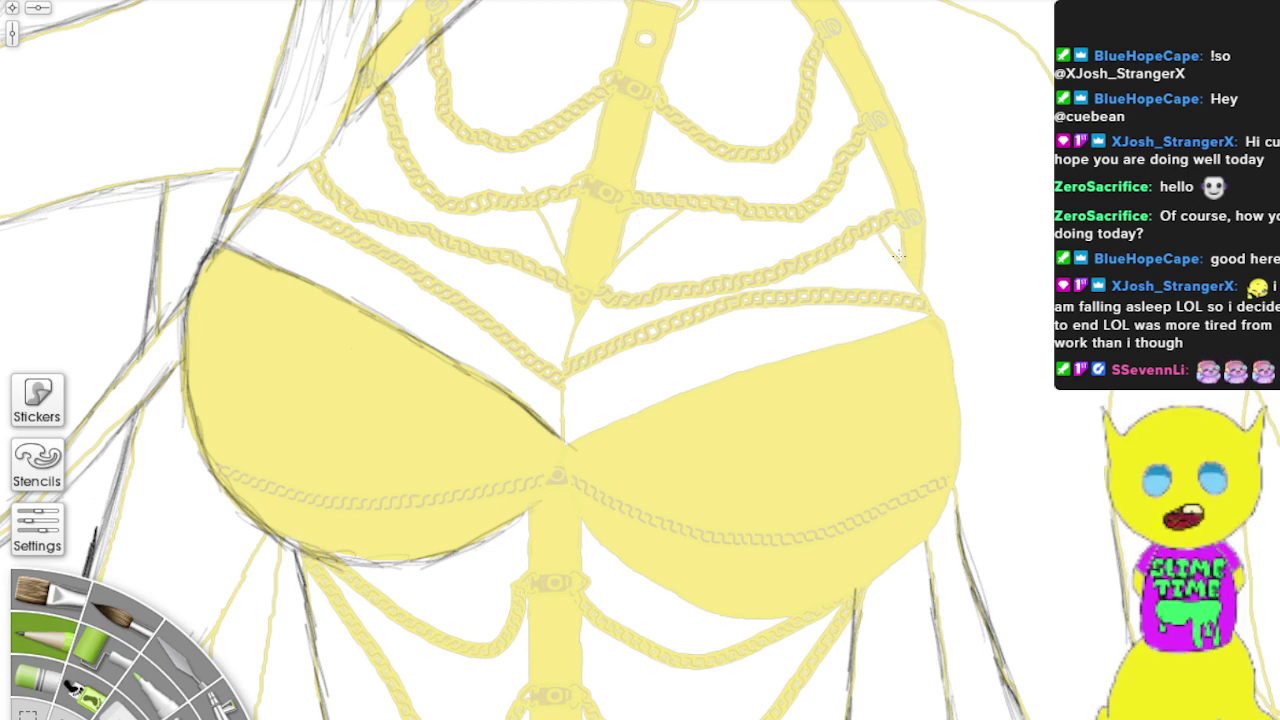
{"action": "left_click_drag", "start_coordinate": [880, 222], "coordinate": [928, 306]}
{"action": "left_click_drag", "start_coordinate": [898, 250], "coordinate": [962, 402]}
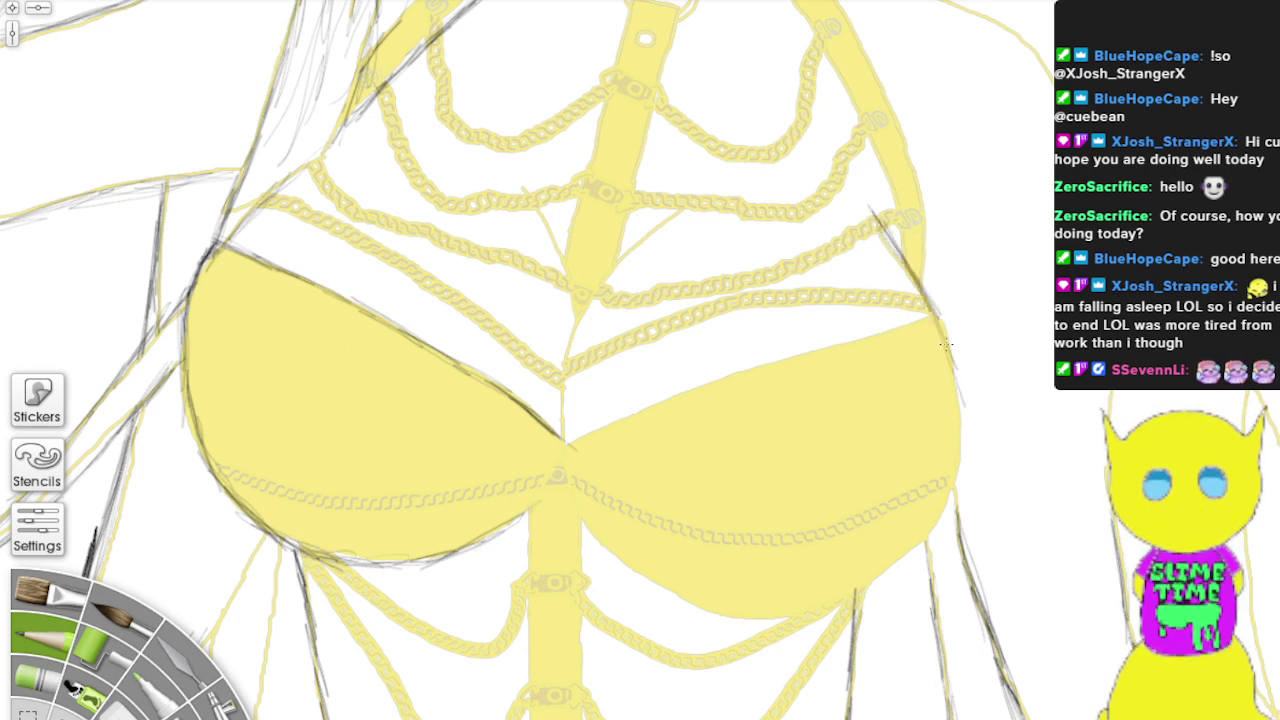
{"action": "mouse_move", "coordinate": [944, 345]}
{"action": "left_mouse_down"}
{"action": "mouse_move", "coordinate": [964, 432]}
{"action": "mouse_move", "coordinate": [956, 484]}
{"action": "mouse_move", "coordinate": [900, 570]}
{"action": "left_mouse_up"}
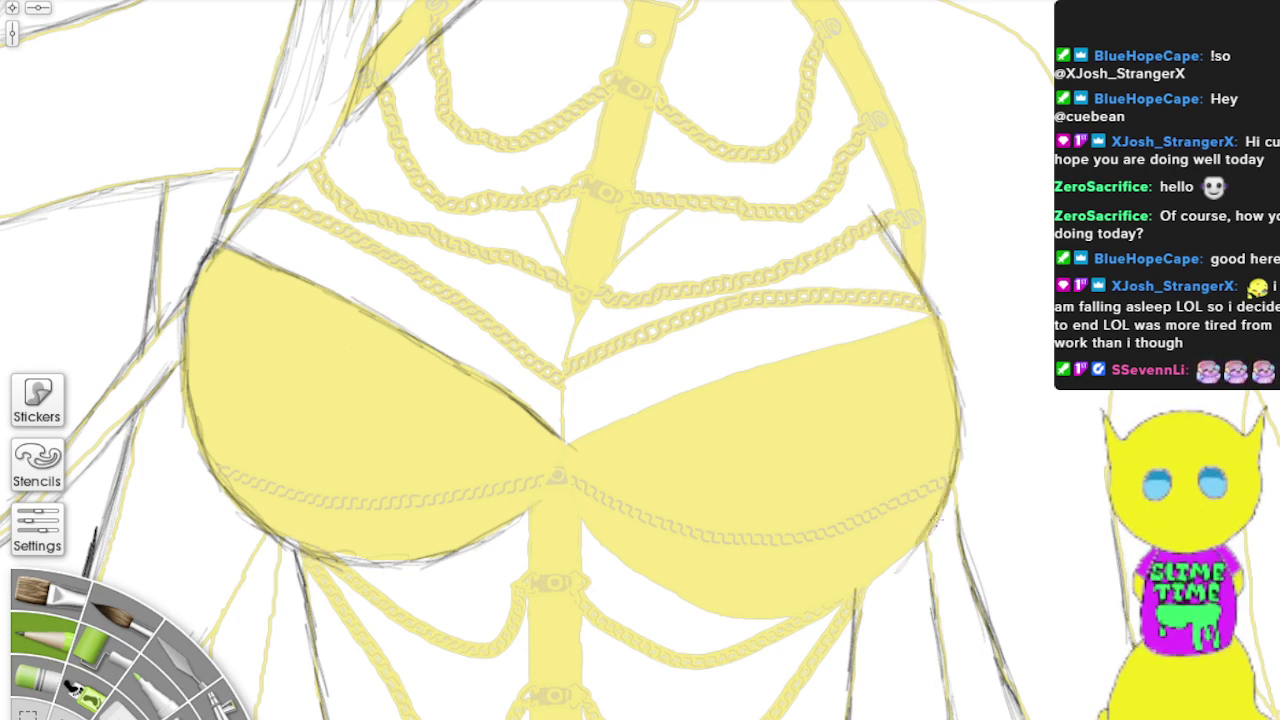
{"action": "mouse_move", "coordinate": [938, 520]}
{"action": "left_mouse_down"}
{"action": "mouse_move", "coordinate": [836, 606]}
{"action": "mouse_move", "coordinate": [883, 586]}
{"action": "left_mouse_up"}
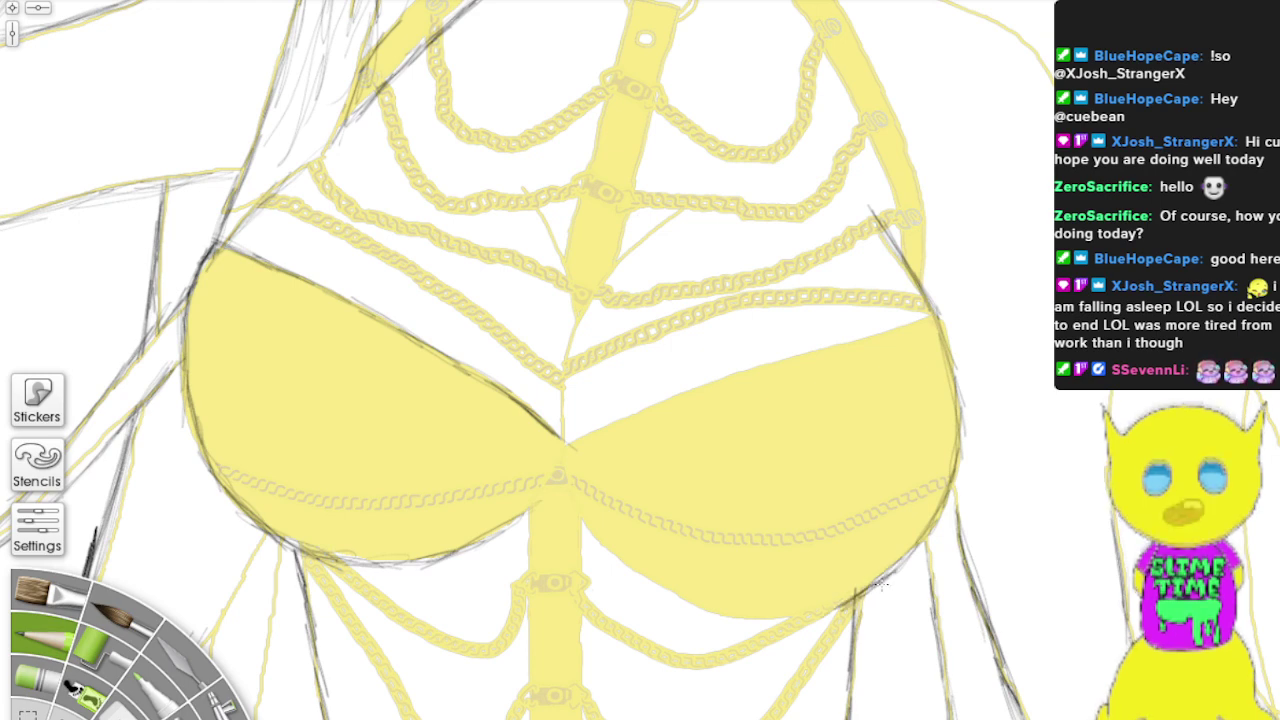
{"action": "mouse_move", "coordinate": [585, 520]}
{"action": "left_mouse_down"}
{"action": "mouse_move", "coordinate": [670, 594]}
{"action": "mouse_move", "coordinate": [722, 620]}
{"action": "mouse_move", "coordinate": [780, 622]}
{"action": "mouse_move", "coordinate": [690, 612]}
{"action": "mouse_move", "coordinate": [582, 522]}
{"action": "mouse_move", "coordinate": [608, 544]}
{"action": "left_mouse_up"}
Step: Join the inner ends of both bikini cups above the central strap and trace the cleavage line with its forked top
{"action": "mouse_move", "coordinate": [527, 513]}
{"action": "left_mouse_down"}
{"action": "mouse_move", "coordinate": [522, 560]}
{"action": "mouse_move", "coordinate": [531, 545]}
{"action": "left_mouse_up"}
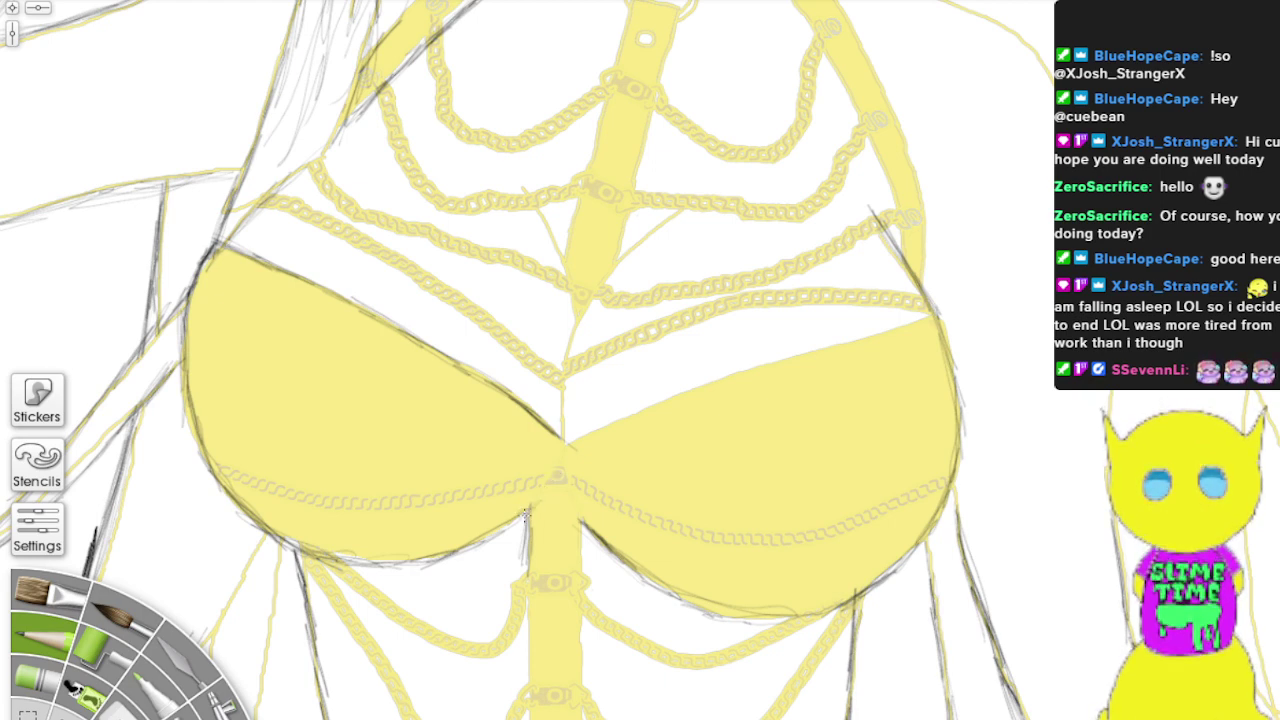
{"action": "mouse_move", "coordinate": [555, 488]}
{"action": "left_mouse_down"}
{"action": "mouse_move", "coordinate": [514, 528]}
{"action": "mouse_move", "coordinate": [549, 496]}
{"action": "left_mouse_up"}
{"action": "left_click_drag", "start_coordinate": [600, 533], "coordinate": [575, 495]}
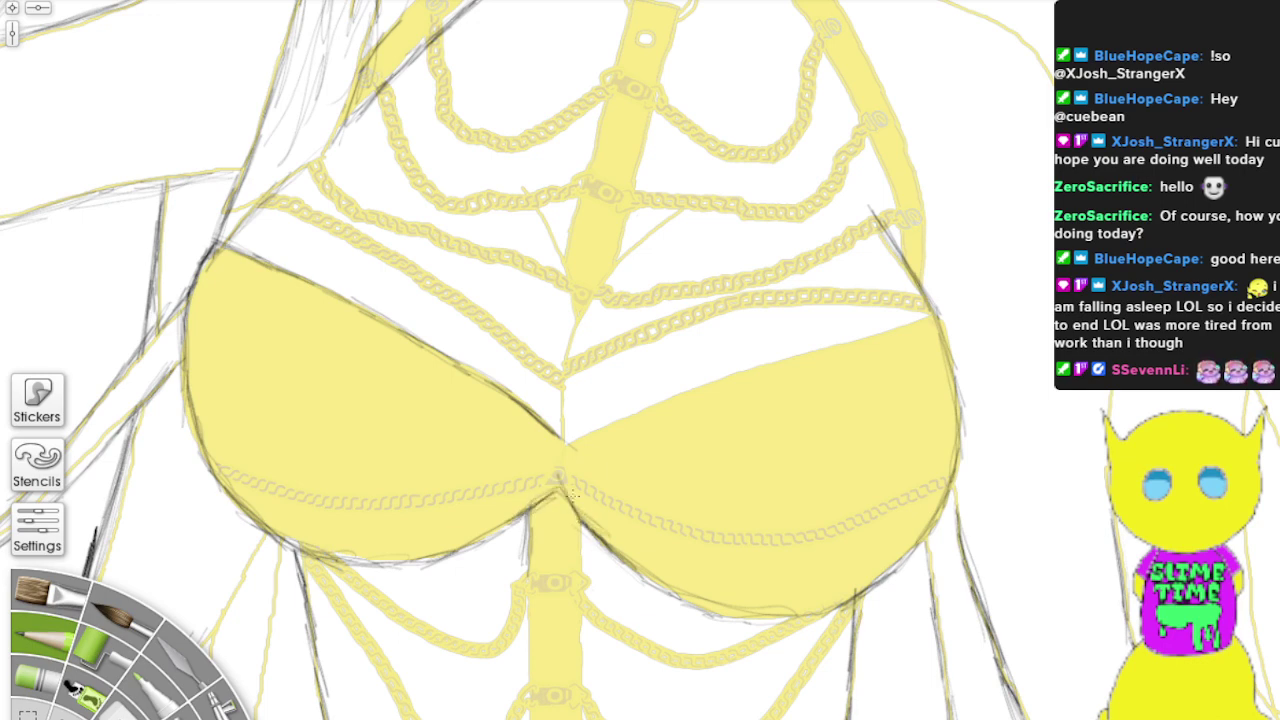
{"action": "mouse_move", "coordinate": [650, 228]}
{"action": "left_mouse_down"}
{"action": "mouse_move", "coordinate": [562, 355]}
{"action": "mouse_move", "coordinate": [565, 504]}
{"action": "mouse_move", "coordinate": [562, 372]}
{"action": "mouse_move", "coordinate": [577, 315]}
{"action": "mouse_move", "coordinate": [635, 227]}
{"action": "left_mouse_up"}
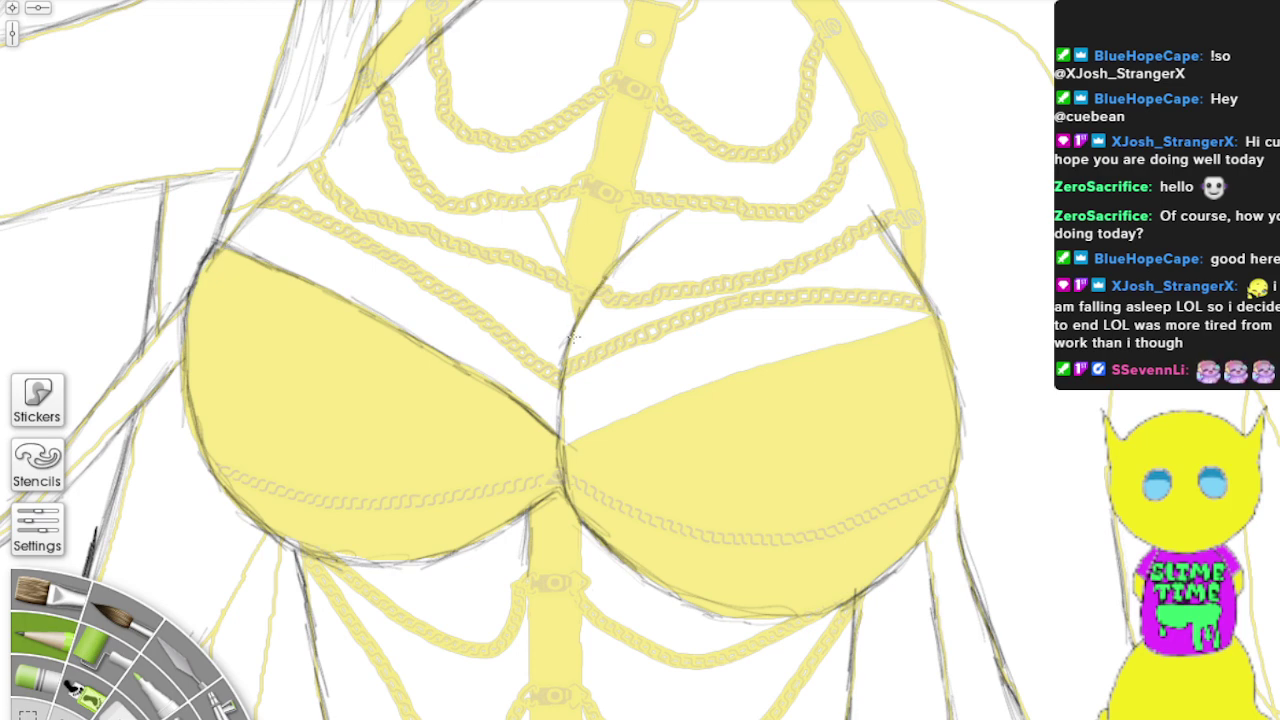
{"action": "mouse_move", "coordinate": [573, 338]}
{"action": "left_mouse_down"}
{"action": "mouse_move", "coordinate": [570, 265]}
{"action": "mouse_move", "coordinate": [530, 190]}
{"action": "mouse_move", "coordinate": [568, 258]}
{"action": "mouse_move", "coordinate": [520, 185]}
{"action": "left_mouse_up"}
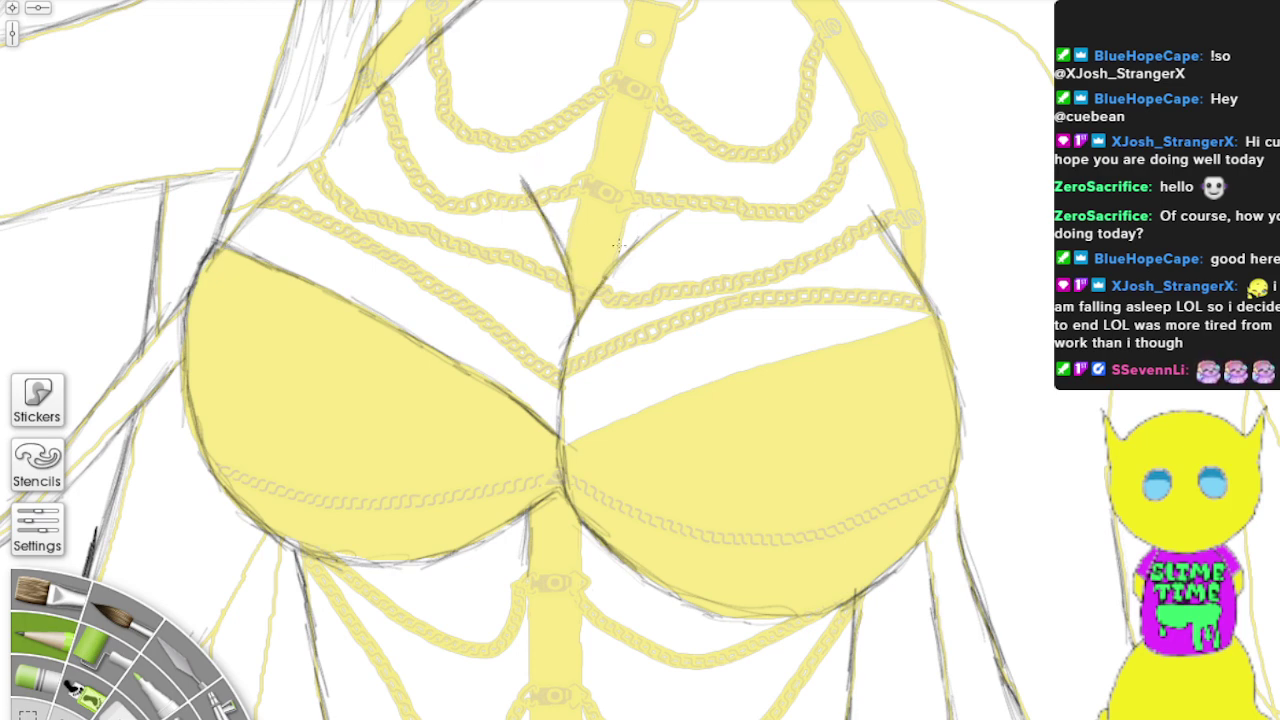
Step: Trace the edges of the central harness strap above and below the bikini top, plus both edges of the right-hand shoulder strap
{"action": "mouse_move", "coordinate": [618, 243]}
{"action": "left_mouse_down"}
{"action": "mouse_move", "coordinate": [616, 268]}
{"action": "mouse_move", "coordinate": [668, 40]}
{"action": "left_mouse_up"}
{"action": "mouse_move", "coordinate": [592, 118]}
{"action": "left_mouse_down"}
{"action": "mouse_move", "coordinate": [568, 240]}
{"action": "mouse_move", "coordinate": [622, 18]}
{"action": "left_mouse_up"}
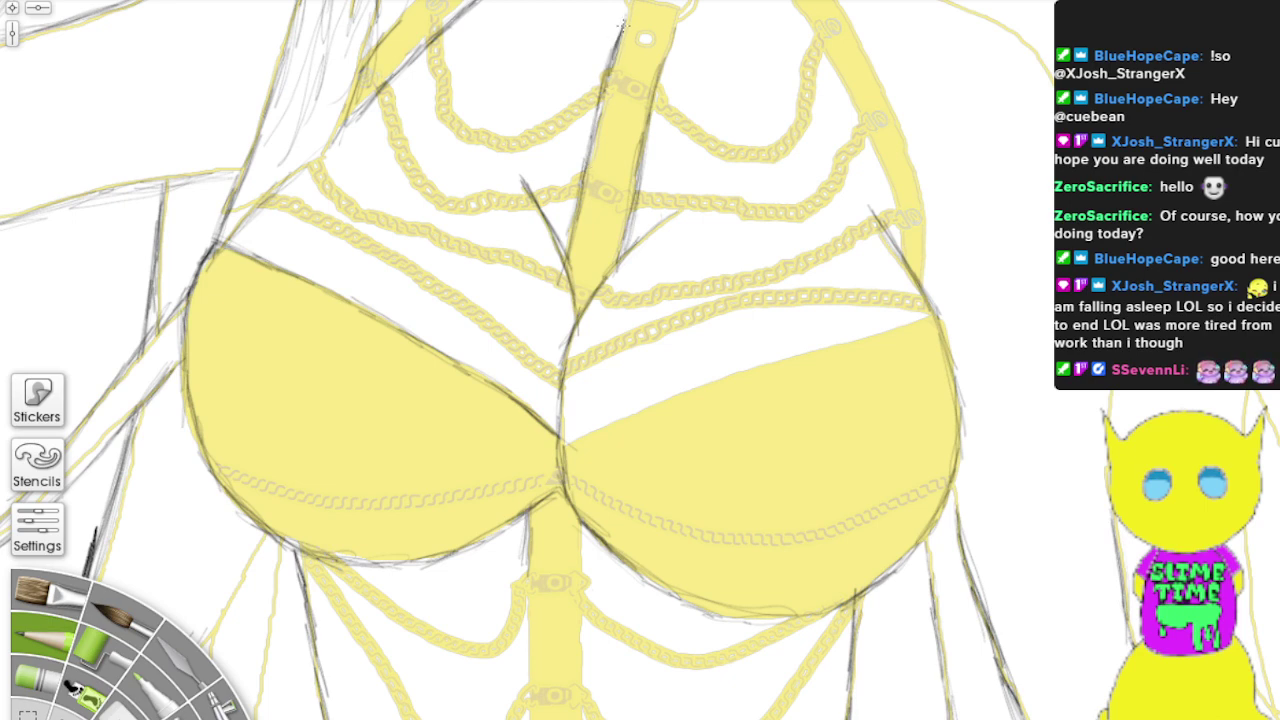
{"action": "mouse_move", "coordinate": [531, 563]}
{"action": "left_mouse_down"}
{"action": "mouse_move", "coordinate": [530, 530]}
{"action": "mouse_move", "coordinate": [528, 700]}
{"action": "left_mouse_up"}
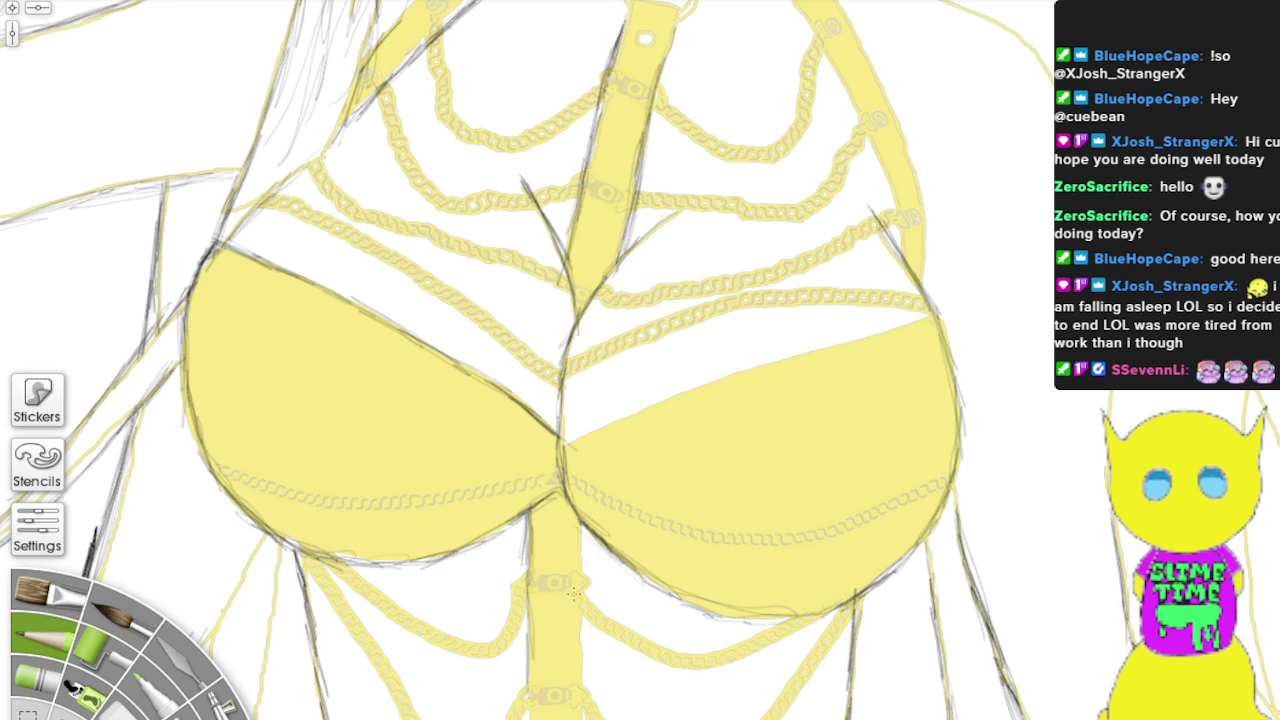
{"action": "left_click_drag", "start_coordinate": [577, 597], "coordinate": [588, 712]}
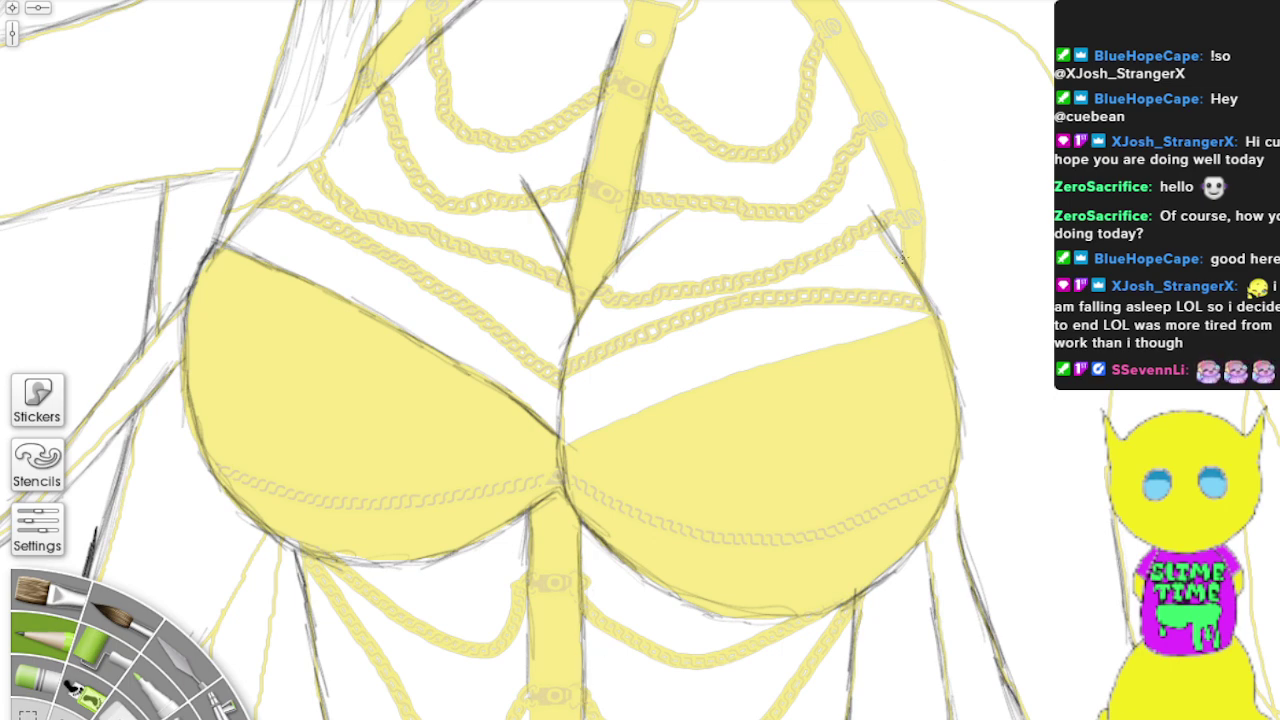
{"action": "mouse_move", "coordinate": [900, 257]}
{"action": "left_mouse_down"}
{"action": "mouse_move", "coordinate": [860, 88]}
{"action": "mouse_move", "coordinate": [815, 25]}
{"action": "left_mouse_up"}
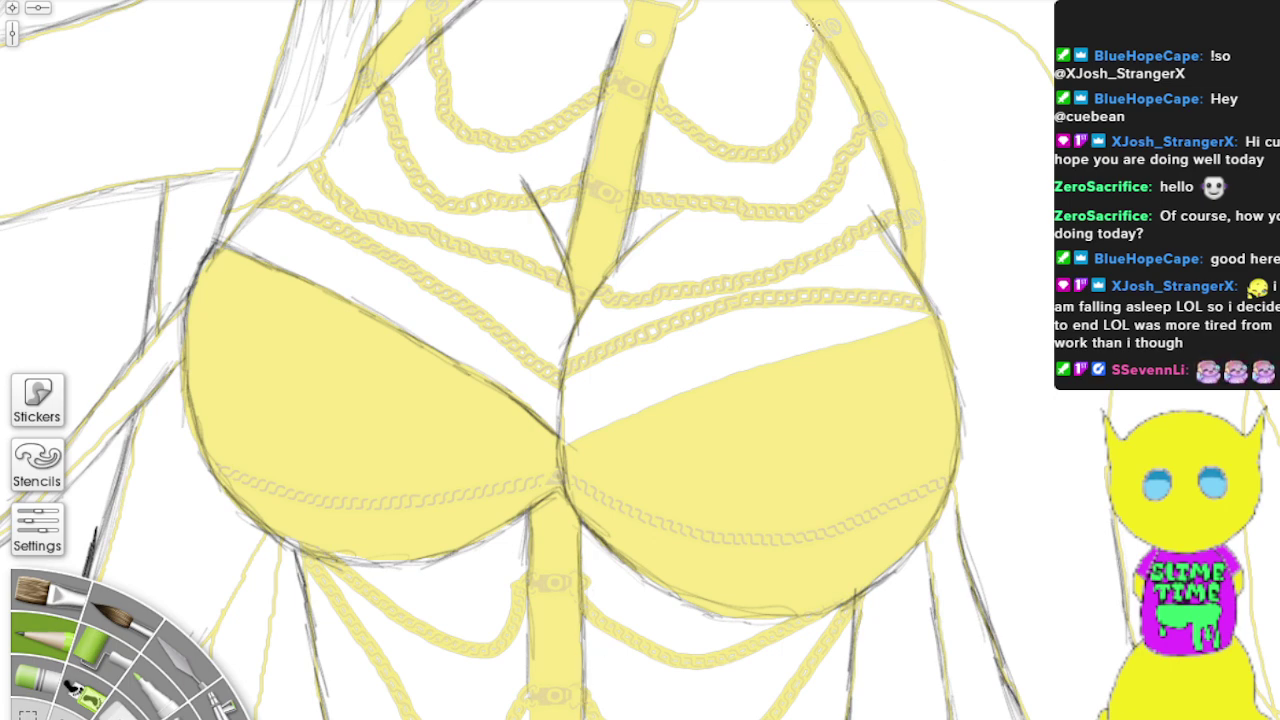
{"action": "mouse_move", "coordinate": [920, 231]}
{"action": "left_mouse_down"}
{"action": "mouse_move", "coordinate": [922, 262]}
{"action": "mouse_move", "coordinate": [895, 110]}
{"action": "mouse_move", "coordinate": [909, 152]}
{"action": "mouse_move", "coordinate": [852, 27]}
{"action": "left_mouse_up"}
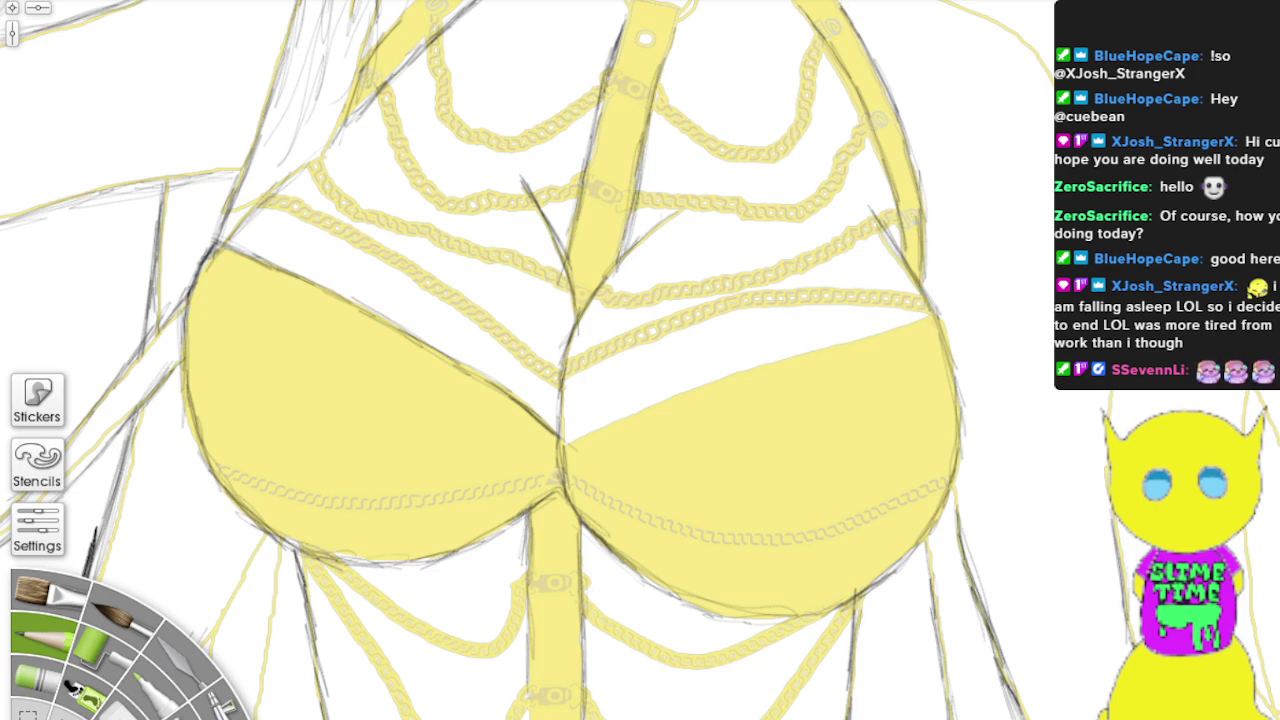
{"action": "left_click_drag", "start_coordinate": [1093, 406], "coordinate": [1120, 563]}
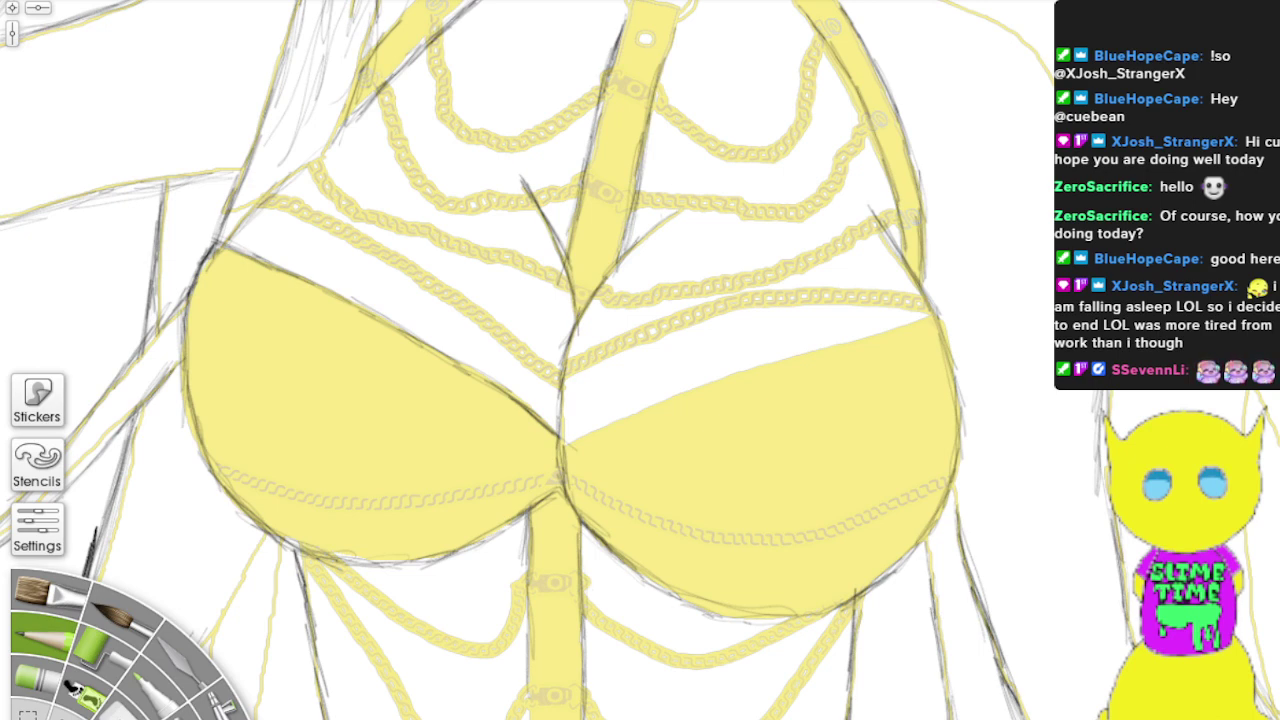
Step: Trace the iris outlines of the second figure's right-hand and left-hand eyes
{"action": "left_click_drag", "start_coordinate": [580, 120], "coordinate": [380, 655]}
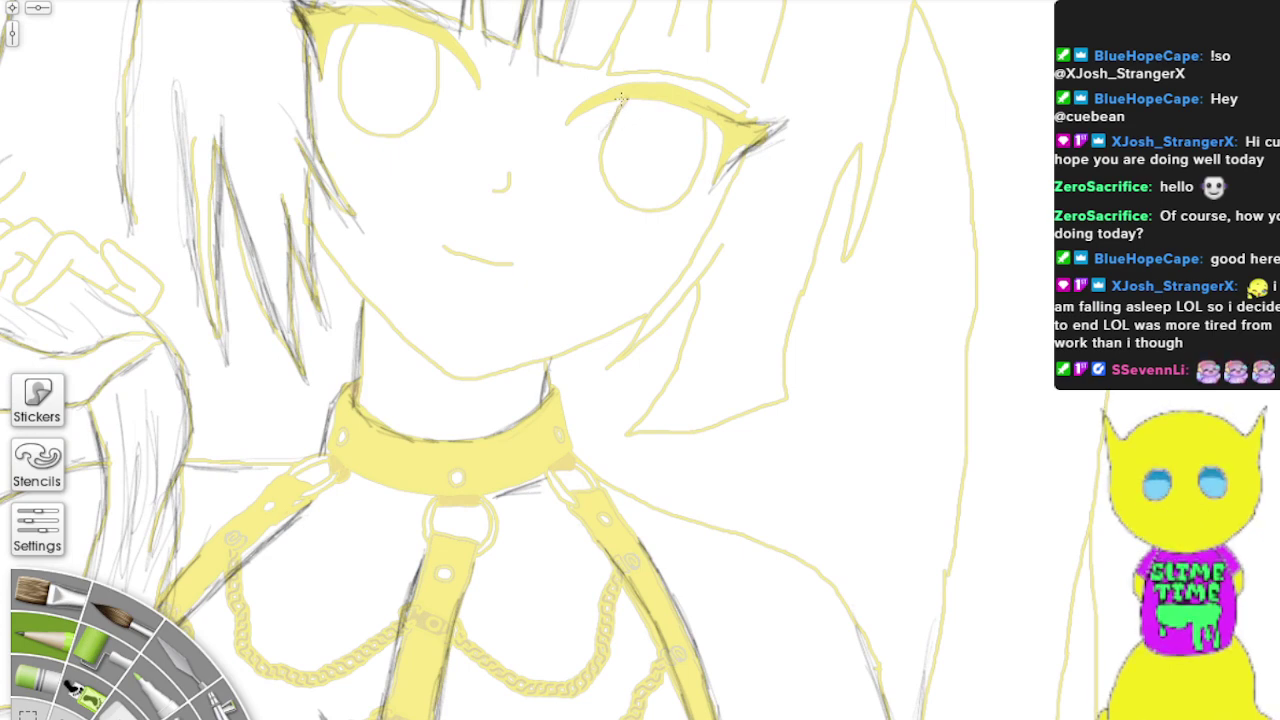
{"action": "mouse_move", "coordinate": [606, 188]}
{"action": "left_mouse_down"}
{"action": "mouse_move", "coordinate": [676, 192]}
{"action": "mouse_move", "coordinate": [700, 148]}
{"action": "mouse_move", "coordinate": [663, 202]}
{"action": "left_mouse_up"}
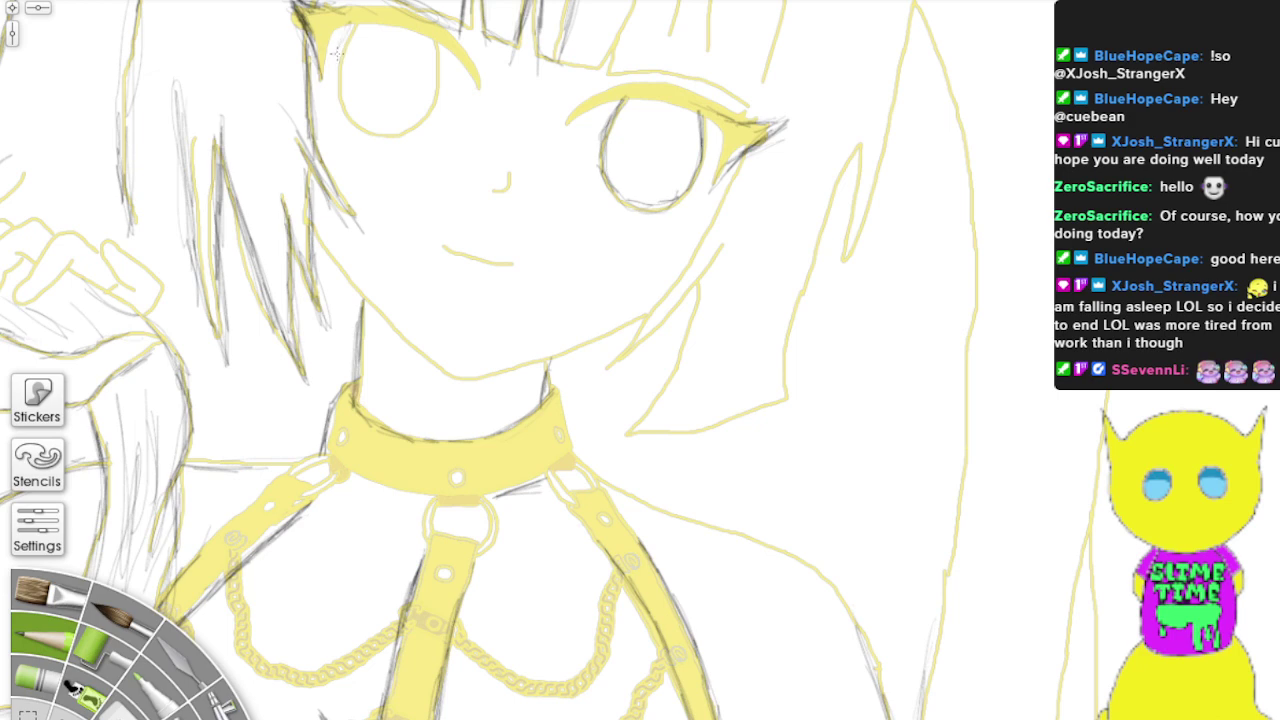
{"action": "mouse_move", "coordinate": [337, 54]}
{"action": "left_mouse_down"}
{"action": "mouse_move", "coordinate": [350, 34]}
{"action": "mouse_move", "coordinate": [337, 78]}
{"action": "left_mouse_up"}
{"action": "mouse_move", "coordinate": [434, 33]}
{"action": "left_mouse_down"}
{"action": "mouse_move", "coordinate": [426, 117]}
{"action": "mouse_move", "coordinate": [350, 116]}
{"action": "mouse_move", "coordinate": [362, 120]}
{"action": "left_mouse_up"}
{"action": "mouse_move", "coordinate": [344, 30]}
{"action": "left_mouse_down"}
{"action": "mouse_move", "coordinate": [340, 88]}
{"action": "mouse_move", "coordinate": [420, 106]}
{"action": "mouse_move", "coordinate": [436, 32]}
{"action": "left_mouse_up"}
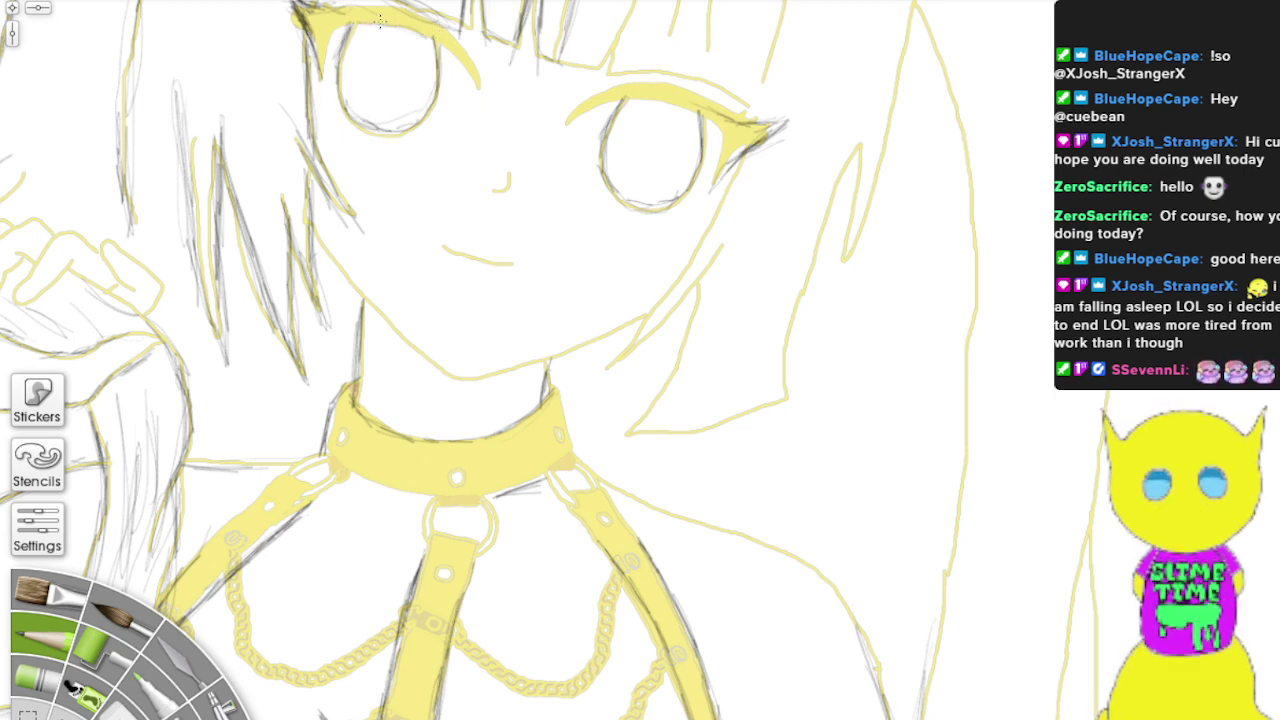
Step: Trace and shade the upper lash lines and outer lash corners of both of the second figure's eyes
{"action": "mouse_move", "coordinate": [380, 20]}
{"action": "left_mouse_down"}
{"action": "mouse_move", "coordinate": [463, 52]}
{"action": "mouse_move", "coordinate": [387, 10]}
{"action": "left_mouse_up"}
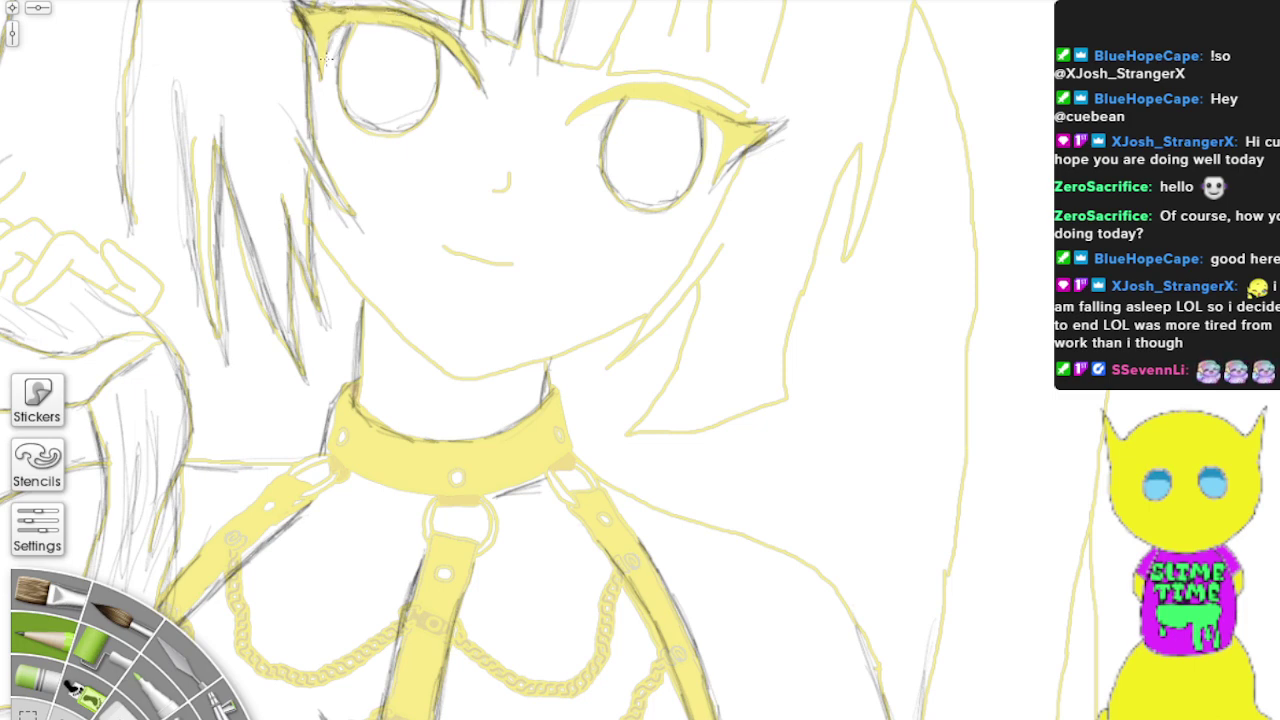
{"action": "left_click_drag", "start_coordinate": [333, 88], "coordinate": [312, 44]}
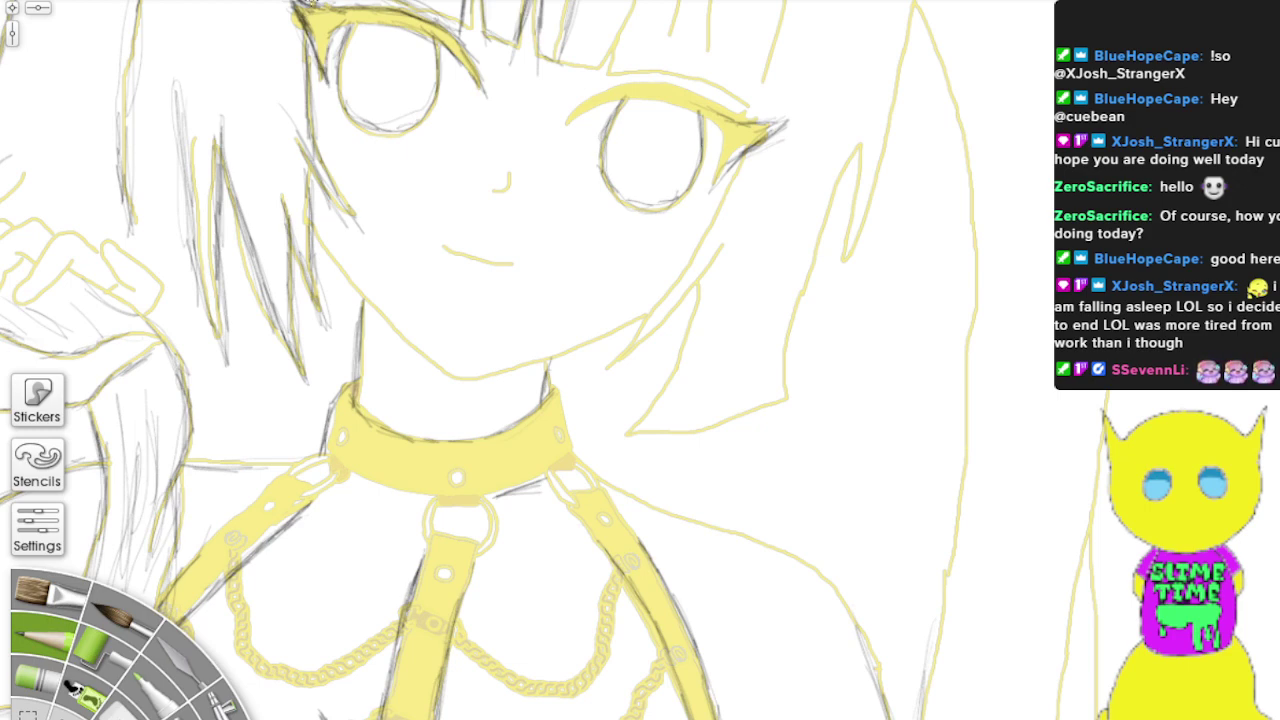
{"action": "mouse_move", "coordinate": [676, 103]}
{"action": "left_mouse_down"}
{"action": "mouse_move", "coordinate": [716, 124]}
{"action": "mouse_move", "coordinate": [702, 112]}
{"action": "left_mouse_up"}
{"action": "mouse_move", "coordinate": [628, 100]}
{"action": "left_mouse_down"}
{"action": "mouse_move", "coordinate": [690, 106]}
{"action": "mouse_move", "coordinate": [600, 102]}
{"action": "mouse_move", "coordinate": [565, 122]}
{"action": "mouse_move", "coordinate": [590, 100]}
{"action": "mouse_move", "coordinate": [686, 86]}
{"action": "mouse_move", "coordinate": [756, 118]}
{"action": "mouse_move", "coordinate": [632, 93]}
{"action": "mouse_move", "coordinate": [586, 110]}
{"action": "mouse_move", "coordinate": [762, 126]}
{"action": "mouse_move", "coordinate": [732, 138]}
{"action": "mouse_move", "coordinate": [758, 140]}
{"action": "mouse_move", "coordinate": [736, 150]}
{"action": "mouse_move", "coordinate": [722, 122]}
{"action": "mouse_move", "coordinate": [712, 184]}
{"action": "mouse_move", "coordinate": [724, 160]}
{"action": "left_mouse_up"}
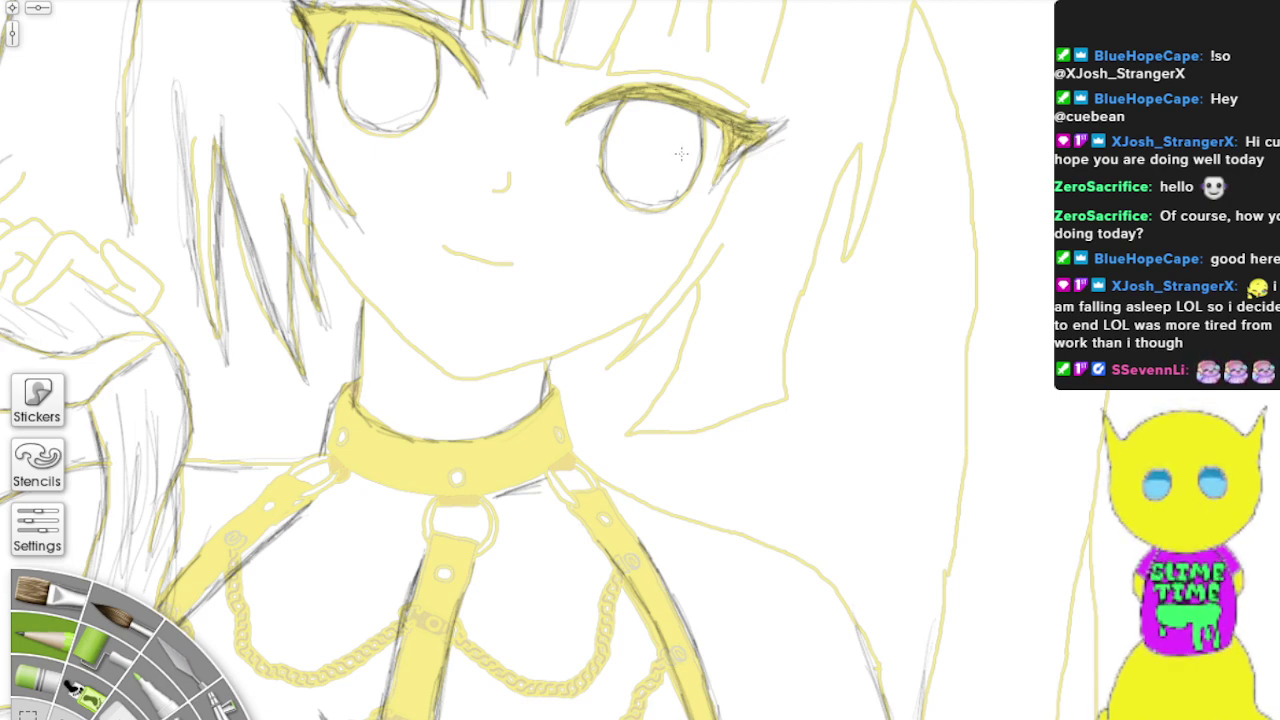
Step: Trace the second figure's smile and nose, plus both sides of the jawline down to the chin
{"action": "mouse_move", "coordinate": [446, 250]}
{"action": "left_mouse_down"}
{"action": "mouse_move", "coordinate": [524, 258]}
{"action": "mouse_move", "coordinate": [506, 258]}
{"action": "left_mouse_up"}
{"action": "left_click_drag", "start_coordinate": [509, 173], "coordinate": [495, 191]}
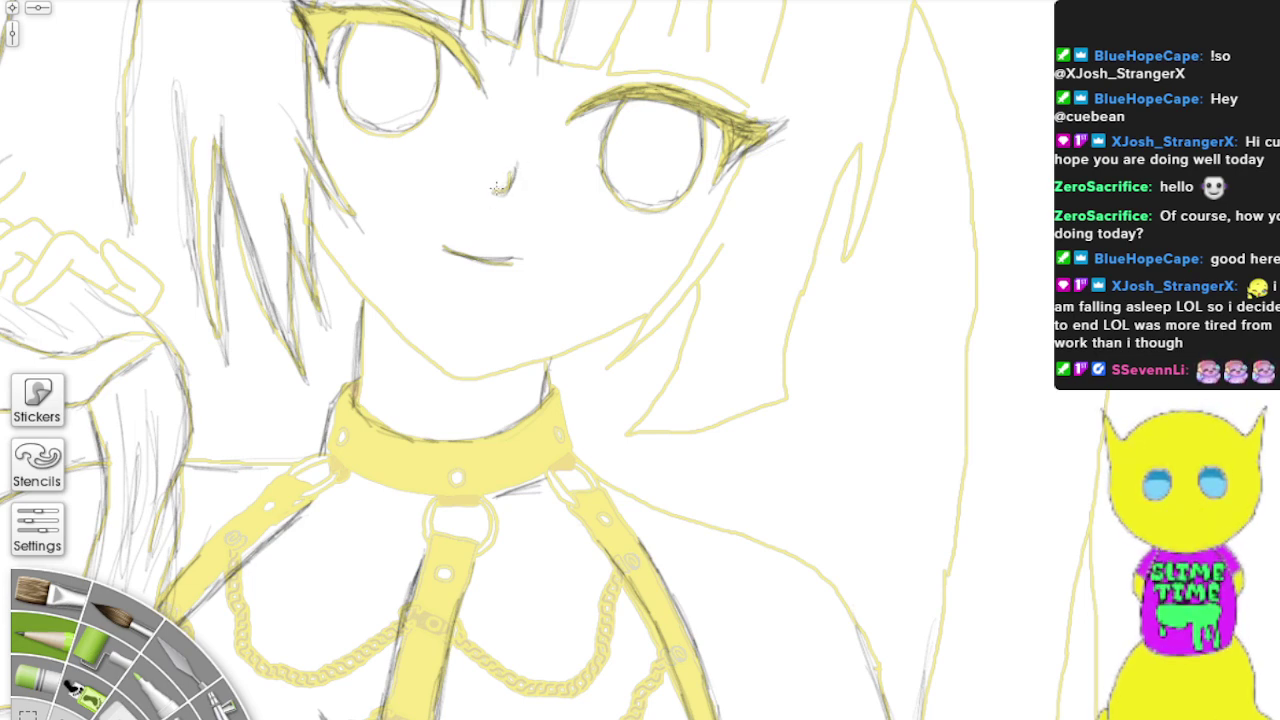
{"action": "mouse_move", "coordinate": [320, 238]}
{"action": "left_mouse_down"}
{"action": "mouse_move", "coordinate": [344, 282]}
{"action": "mouse_move", "coordinate": [450, 370]}
{"action": "left_mouse_up"}
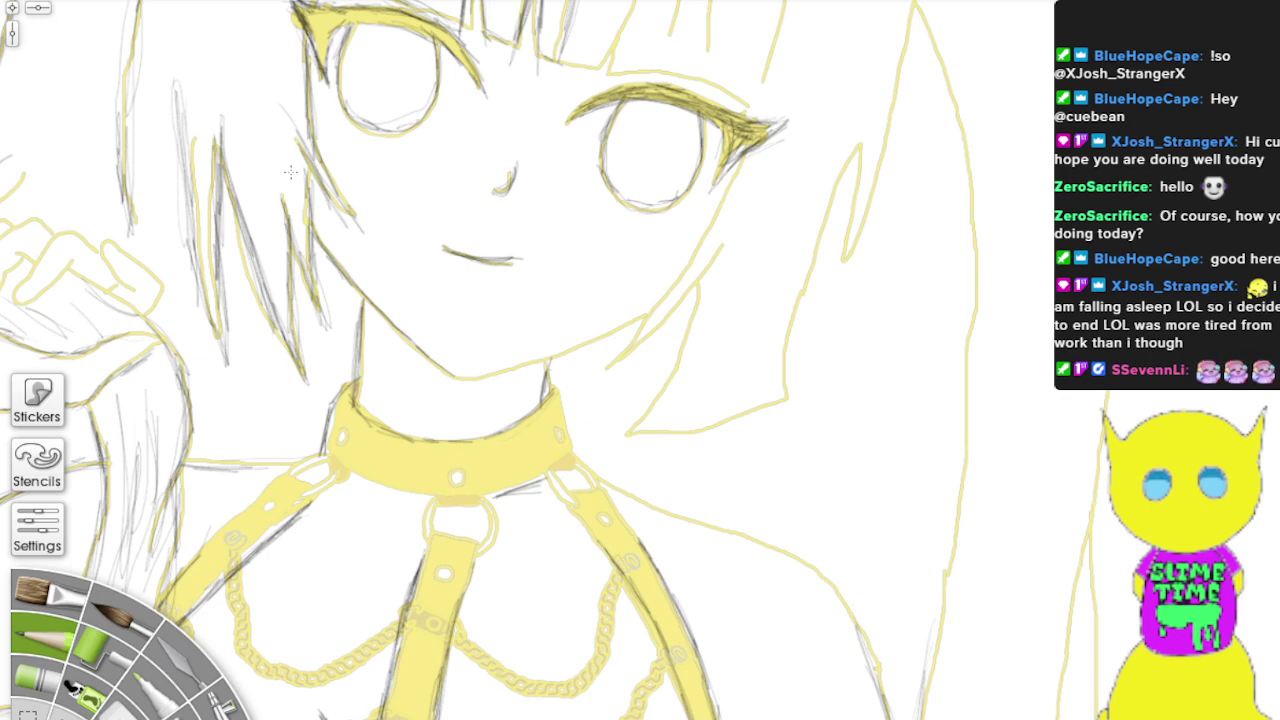
{"action": "mouse_move", "coordinate": [642, 318]}
{"action": "left_mouse_down"}
{"action": "mouse_move", "coordinate": [483, 376]}
{"action": "mouse_move", "coordinate": [452, 380]}
{"action": "mouse_move", "coordinate": [482, 376]}
{"action": "mouse_move", "coordinate": [436, 360]}
{"action": "mouse_move", "coordinate": [468, 375]}
{"action": "mouse_move", "coordinate": [590, 342]}
{"action": "left_mouse_up"}
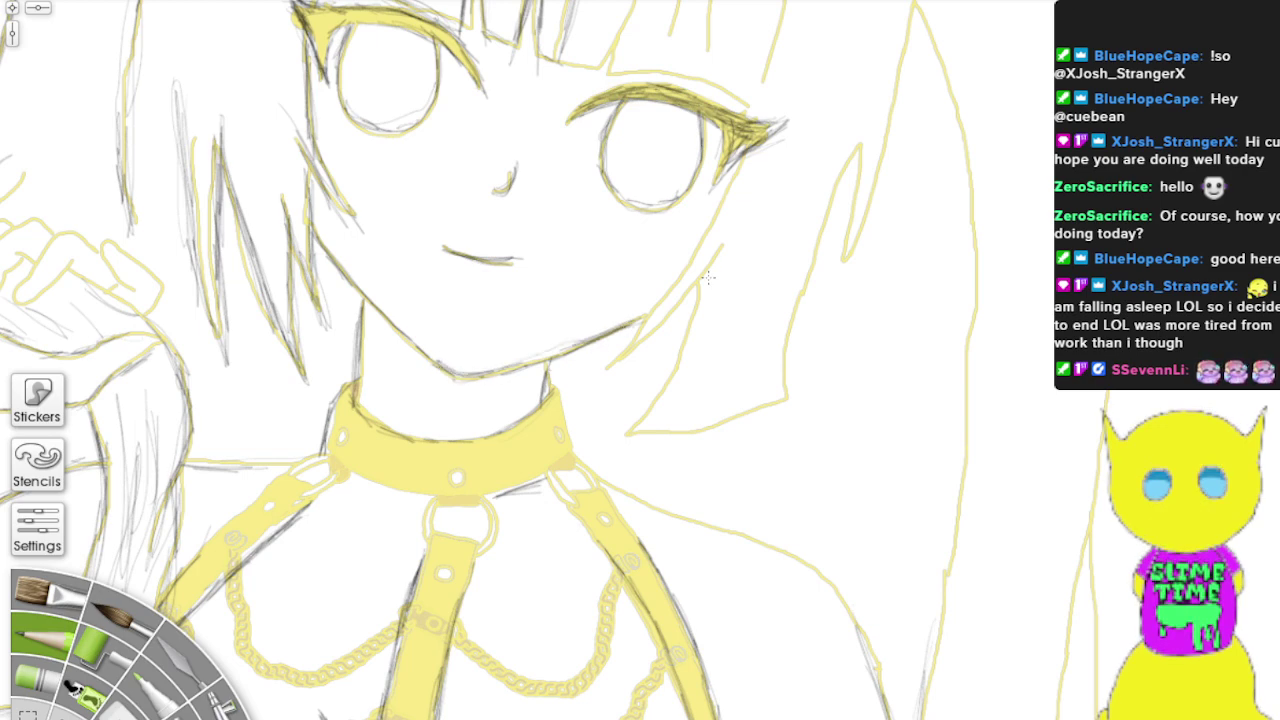
Step: Trace the right-hand cheek edge and the wide hair lock beside it, including its pointed tips and slanted lower edge
{"action": "mouse_move", "coordinate": [735, 170]}
{"action": "left_mouse_down"}
{"action": "mouse_move", "coordinate": [698, 256]}
{"action": "mouse_move", "coordinate": [701, 236]}
{"action": "mouse_move", "coordinate": [613, 356]}
{"action": "mouse_move", "coordinate": [717, 258]}
{"action": "mouse_move", "coordinate": [730, 230]}
{"action": "left_mouse_up"}
{"action": "left_click_drag", "start_coordinate": [700, 286], "coordinate": [663, 400]}
{"action": "mouse_move", "coordinate": [685, 336]}
{"action": "left_mouse_down"}
{"action": "mouse_move", "coordinate": [648, 426]}
{"action": "mouse_move", "coordinate": [626, 440]}
{"action": "left_mouse_up"}
{"action": "mouse_move", "coordinate": [851, 163]}
{"action": "left_mouse_down"}
{"action": "mouse_move", "coordinate": [787, 322]}
{"action": "mouse_move", "coordinate": [804, 271]}
{"action": "mouse_move", "coordinate": [772, 412]}
{"action": "left_mouse_up"}
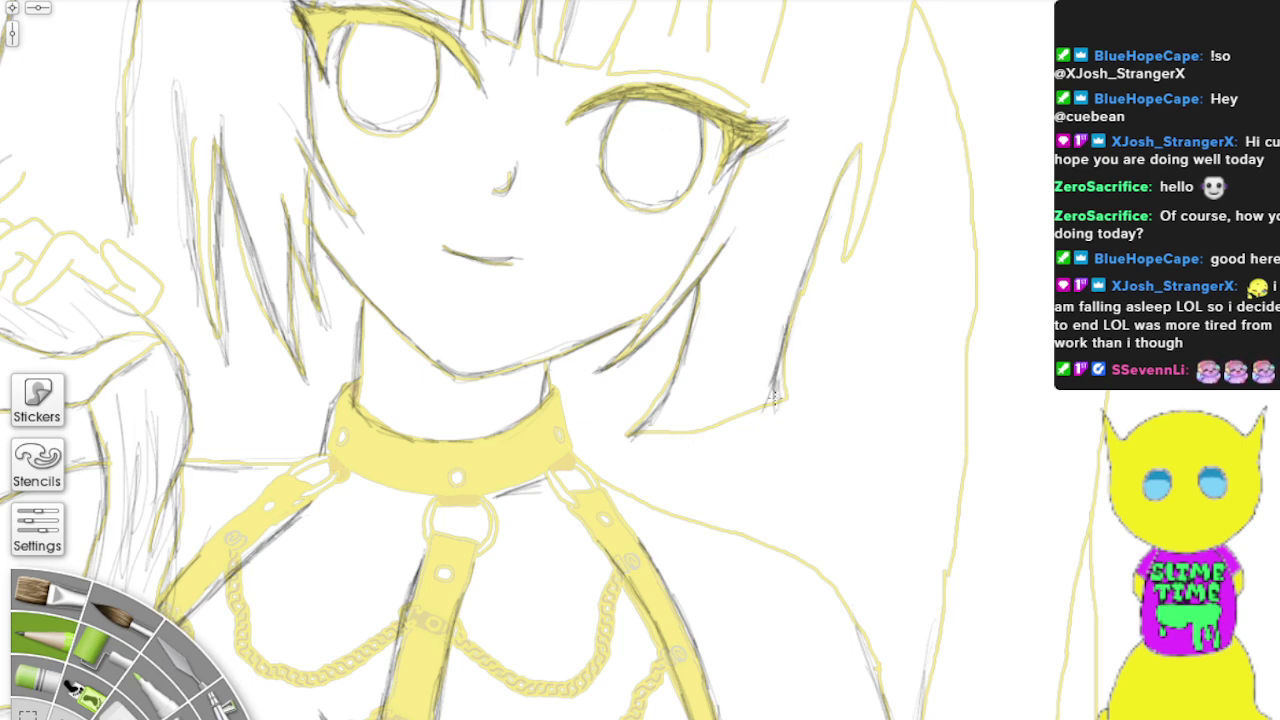
{"action": "mouse_move", "coordinate": [788, 364]}
{"action": "left_mouse_down"}
{"action": "mouse_move", "coordinate": [776, 408]}
{"action": "mouse_move", "coordinate": [630, 442]}
{"action": "mouse_move", "coordinate": [780, 414]}
{"action": "left_mouse_up"}
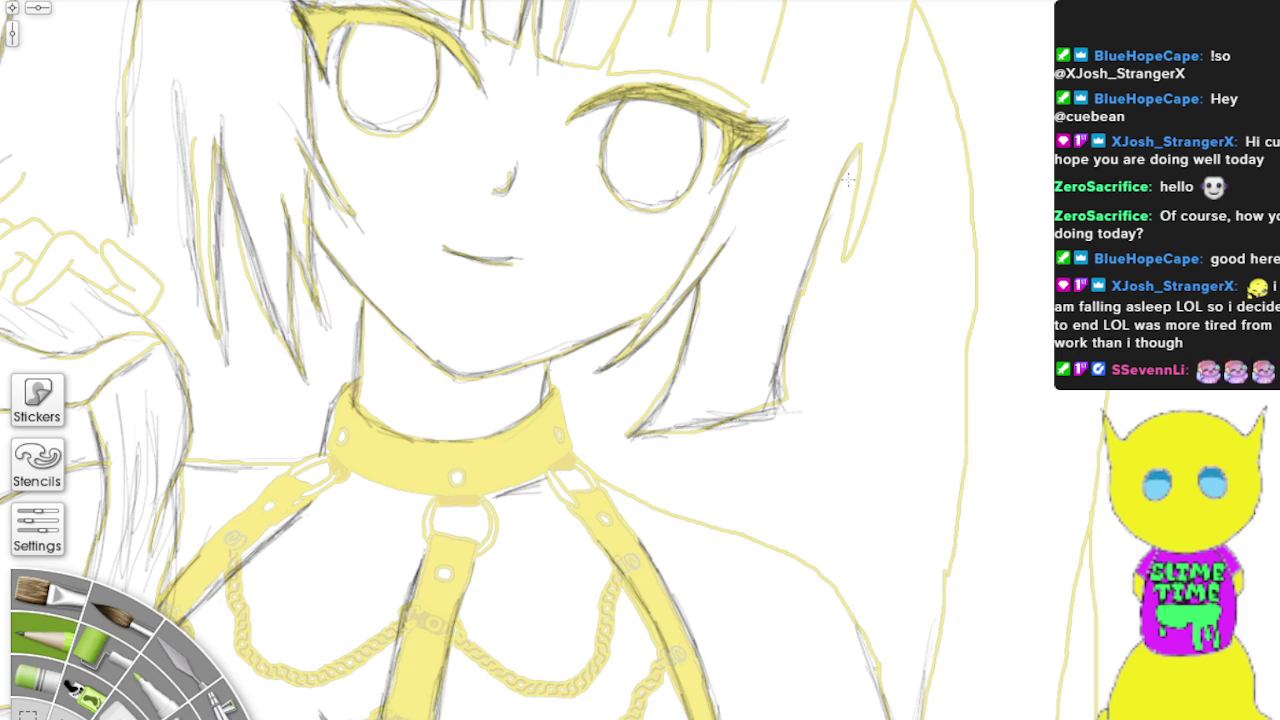
Step: Sketch the inner edge of the thin pointed hair strand beyond the right-hand side lock with repeated long strokes
{"action": "left_click_drag", "start_coordinate": [854, 160], "coordinate": [840, 235]}
{"action": "left_click_drag", "start_coordinate": [856, 110], "coordinate": [843, 256]}
{"action": "left_click_drag", "start_coordinate": [846, 84], "coordinate": [840, 262]}
{"action": "left_click_drag", "start_coordinate": [854, 160], "coordinate": [850, 238]}
{"action": "left_click_drag", "start_coordinate": [852, 104], "coordinate": [846, 248]}
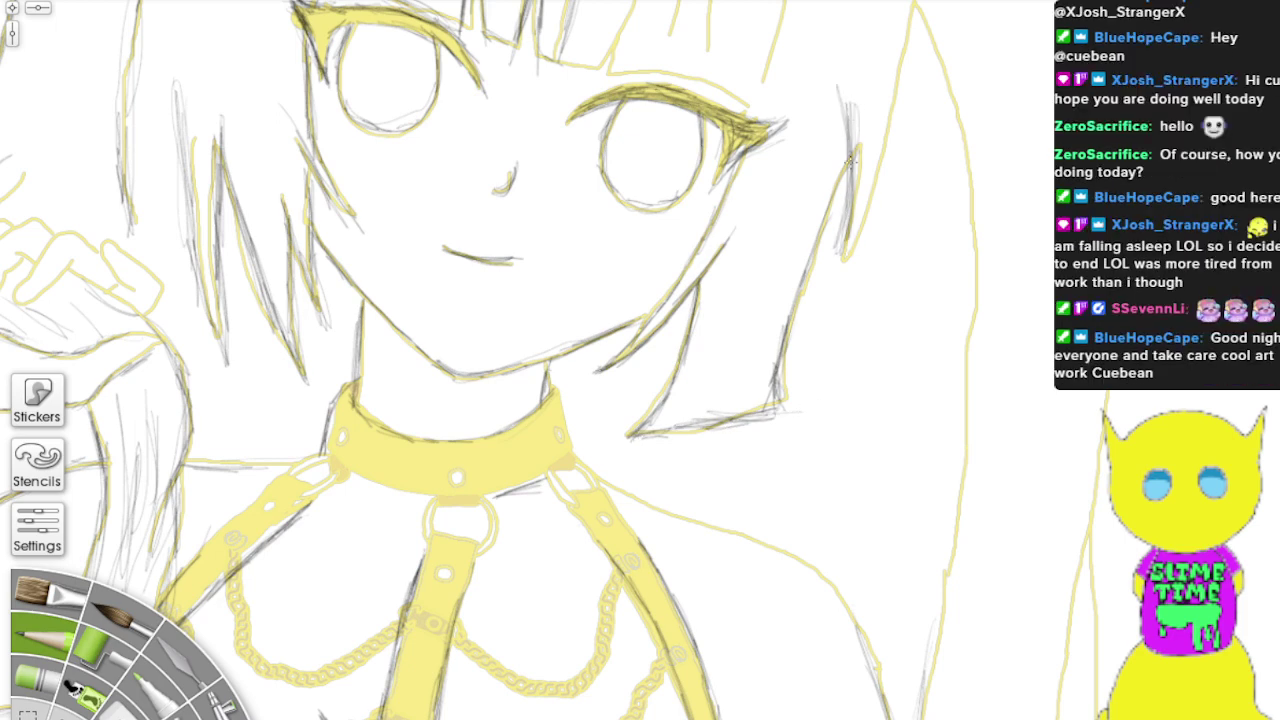
Step: Trace the thin strand's outer edge from its pointed lower tip up to the peak beside the right-hand pigtail
{"action": "left_click_drag", "start_coordinate": [852, 166], "coordinate": [840, 282]}
{"action": "left_click_drag", "start_coordinate": [868, 200], "coordinate": [844, 274]}
{"action": "left_click_drag", "start_coordinate": [880, 150], "coordinate": [854, 240]}
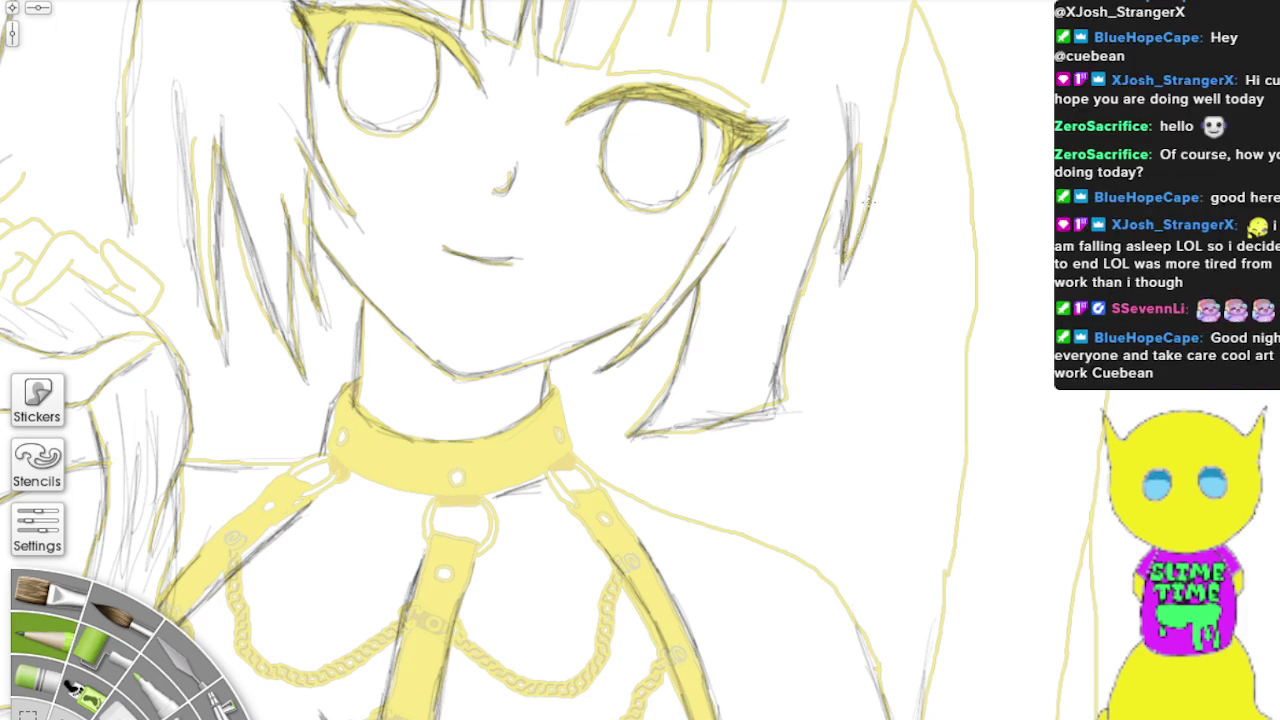
{"action": "left_click_drag", "start_coordinate": [890, 112], "coordinate": [862, 222]}
{"action": "left_click_drag", "start_coordinate": [901, 58], "coordinate": [878, 158]}
{"action": "mouse_move", "coordinate": [900, 60]}
{"action": "left_mouse_down"}
{"action": "mouse_move", "coordinate": [883, 132]}
{"action": "mouse_move", "coordinate": [904, 28]}
{"action": "left_mouse_up"}
{"action": "left_click_drag", "start_coordinate": [898, 90], "coordinate": [912, 20]}
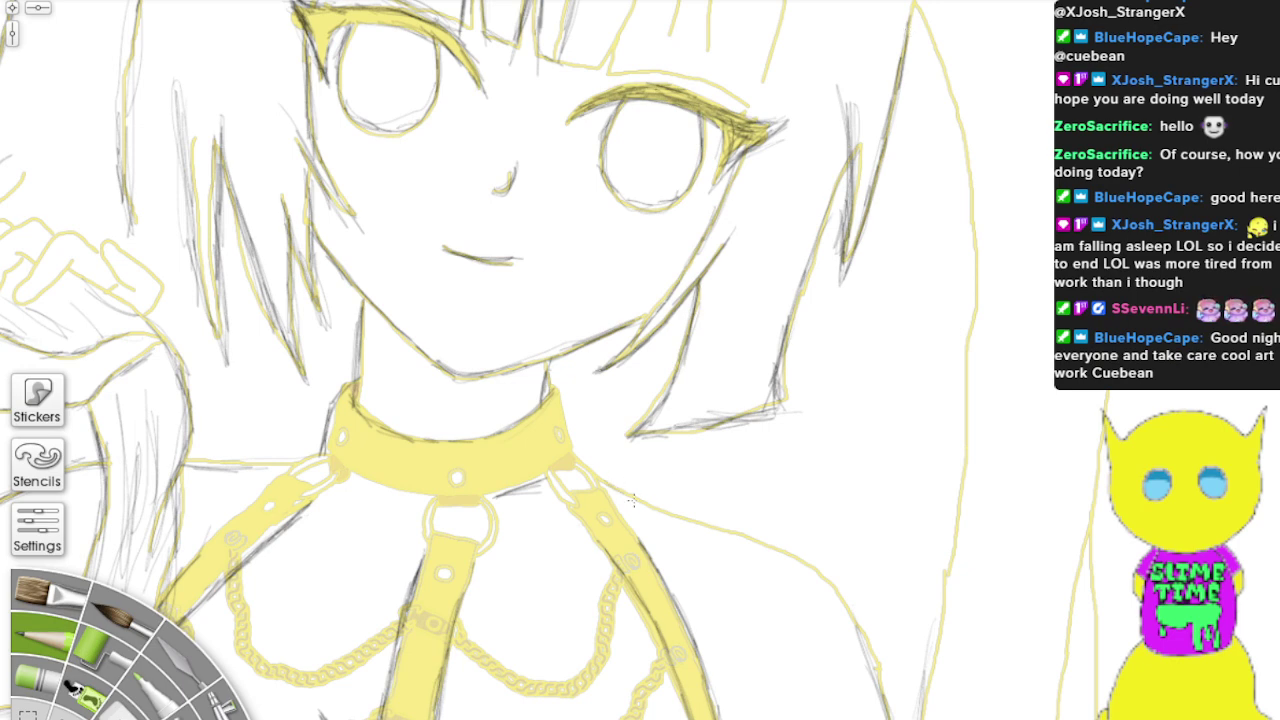
Step: Trace the right-hand shoulder line down to the upper arm and complete the collar's right-hand side and lower edge
{"action": "mouse_move", "coordinate": [632, 502]}
{"action": "left_mouse_down"}
{"action": "mouse_move", "coordinate": [752, 539]}
{"action": "mouse_move", "coordinate": [836, 586]}
{"action": "mouse_move", "coordinate": [874, 670]}
{"action": "mouse_move", "coordinate": [600, 477]}
{"action": "mouse_move", "coordinate": [786, 553]}
{"action": "mouse_move", "coordinate": [840, 590]}
{"action": "mouse_move", "coordinate": [875, 638]}
{"action": "left_mouse_up"}
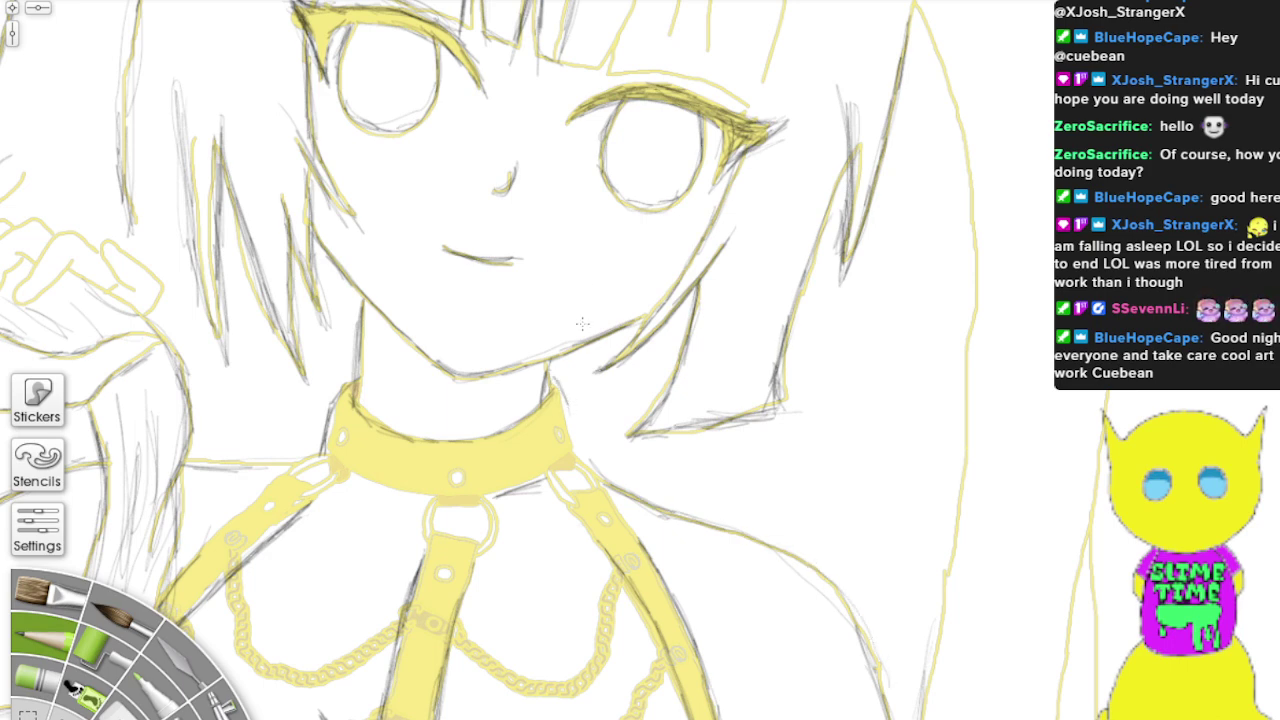
{"action": "left_click_drag", "start_coordinate": [557, 378], "coordinate": [582, 460]}
{"action": "mouse_move", "coordinate": [357, 486]}
{"action": "left_mouse_down"}
{"action": "mouse_move", "coordinate": [414, 497]}
{"action": "mouse_move", "coordinate": [353, 477]}
{"action": "mouse_move", "coordinate": [410, 500]}
{"action": "mouse_move", "coordinate": [390, 500]}
{"action": "mouse_move", "coordinate": [392, 485]}
{"action": "mouse_move", "coordinate": [408, 490]}
{"action": "mouse_move", "coordinate": [362, 460]}
{"action": "left_mouse_up"}
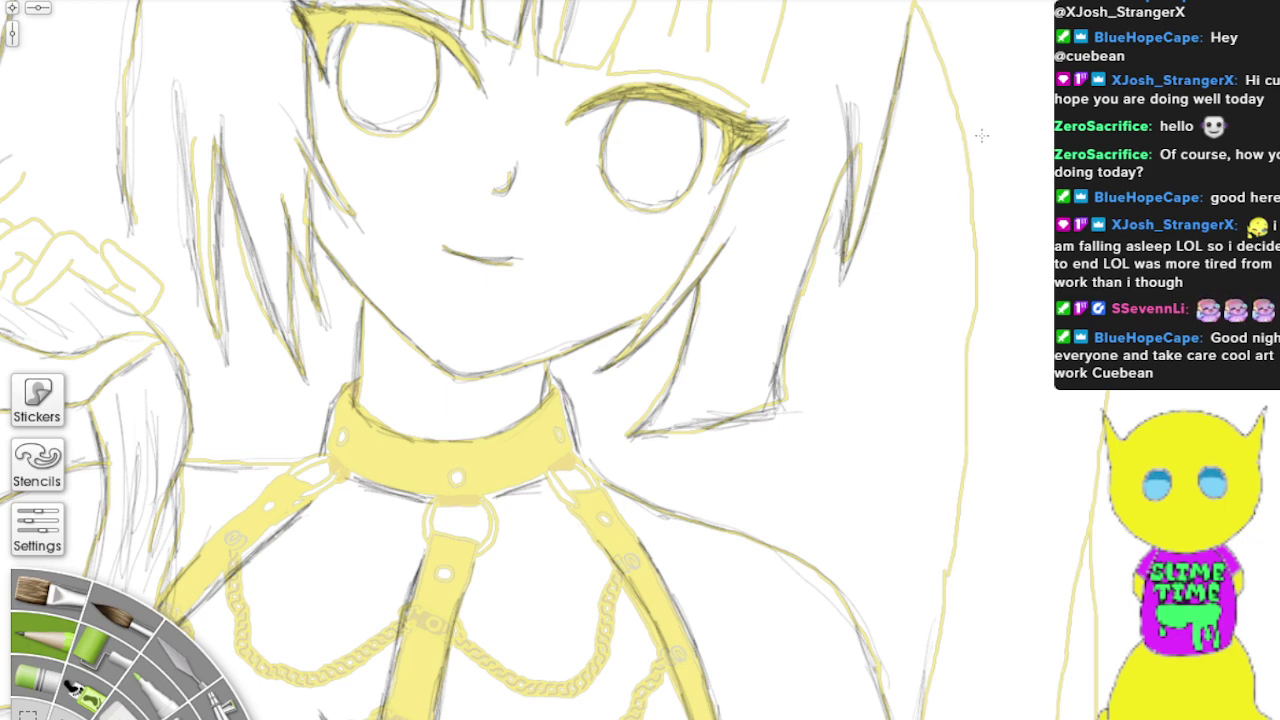
Step: Trace the long right-hand hair curve from its peak down past the shoulder, and darken the left-hand eye's outer lash corner
{"action": "left_click_drag", "start_coordinate": [955, 112], "coordinate": [970, 295]}
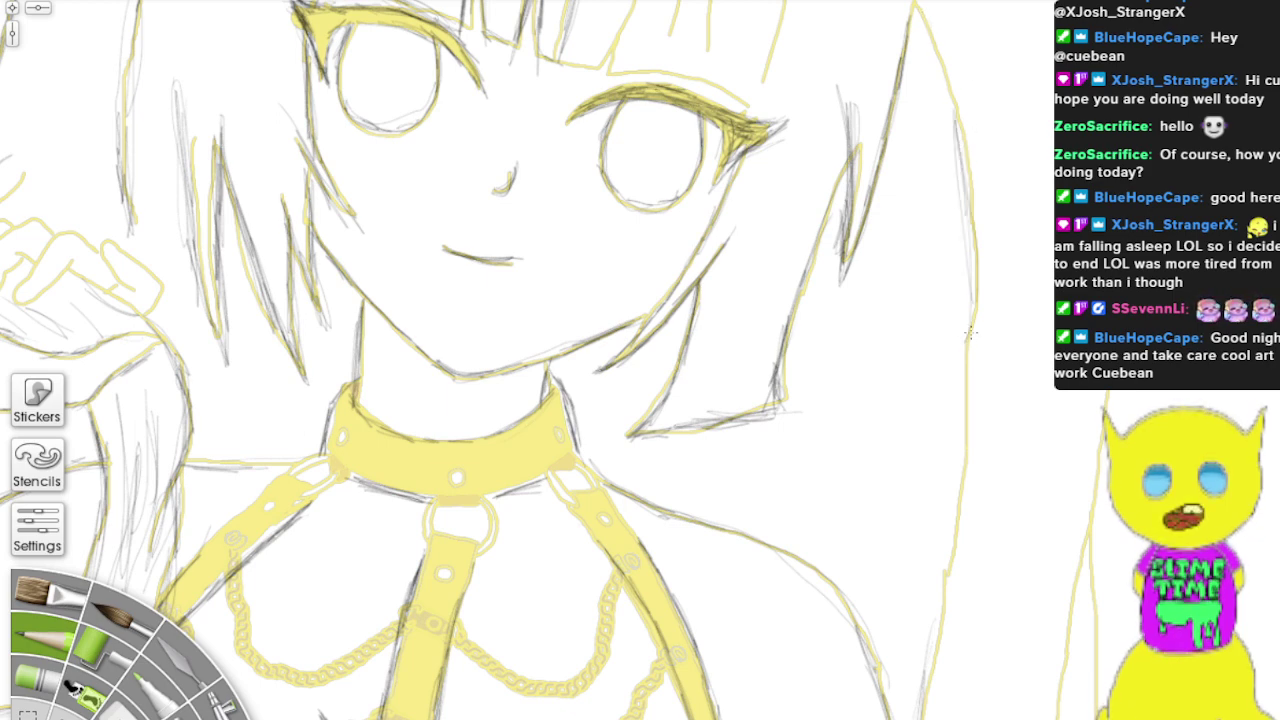
{"action": "left_click_drag", "start_coordinate": [940, 88], "coordinate": [970, 240]}
{"action": "left_click_drag", "start_coordinate": [936, 42], "coordinate": [962, 172]}
{"action": "mouse_move", "coordinate": [920, 10]}
{"action": "left_mouse_down"}
{"action": "mouse_move", "coordinate": [981, 256]}
{"action": "mouse_move", "coordinate": [965, 521]}
{"action": "mouse_move", "coordinate": [971, 466]}
{"action": "mouse_move", "coordinate": [933, 664]}
{"action": "mouse_move", "coordinate": [905, 15]}
{"action": "left_mouse_up"}
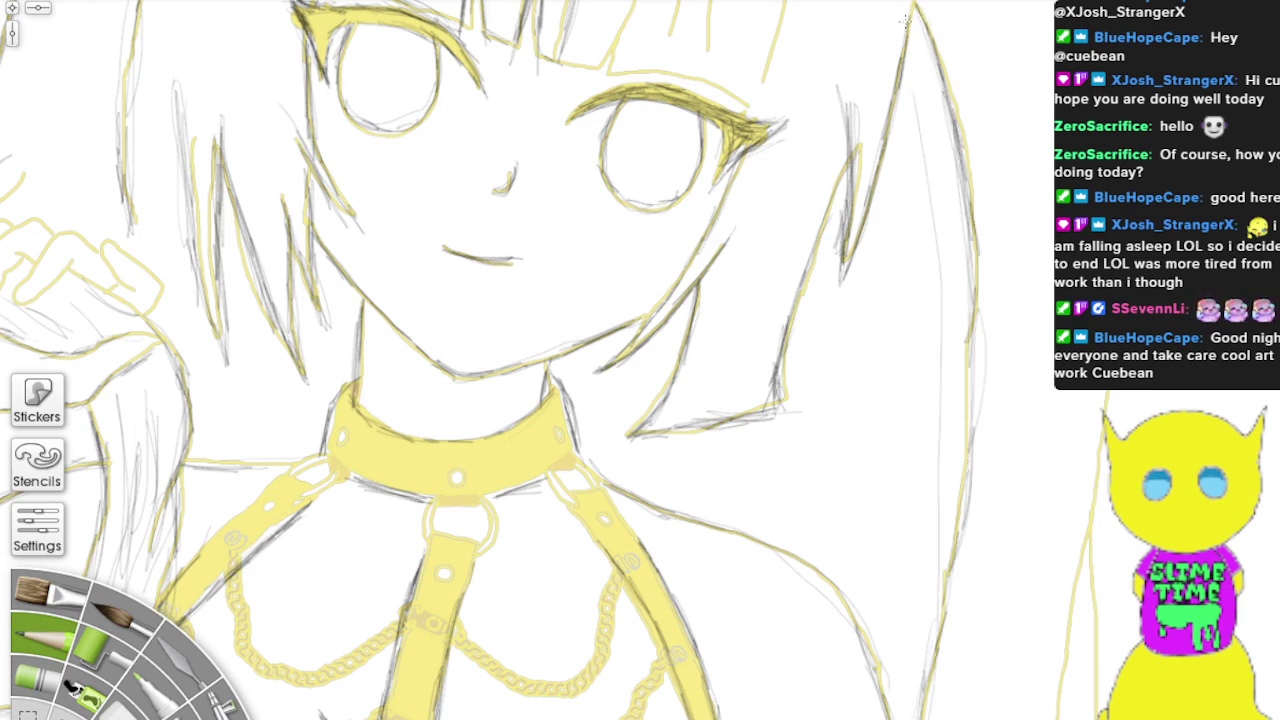
{"action": "mouse_move", "coordinate": [306, 6]}
{"action": "left_mouse_down"}
{"action": "mouse_move", "coordinate": [322, 44]}
{"action": "mouse_move", "coordinate": [302, 4]}
{"action": "mouse_move", "coordinate": [406, 18]}
{"action": "mouse_move", "coordinate": [462, 58]}
{"action": "mouse_move", "coordinate": [386, 16]}
{"action": "mouse_move", "coordinate": [342, 10]}
{"action": "mouse_move", "coordinate": [294, 36]}
{"action": "left_mouse_up"}
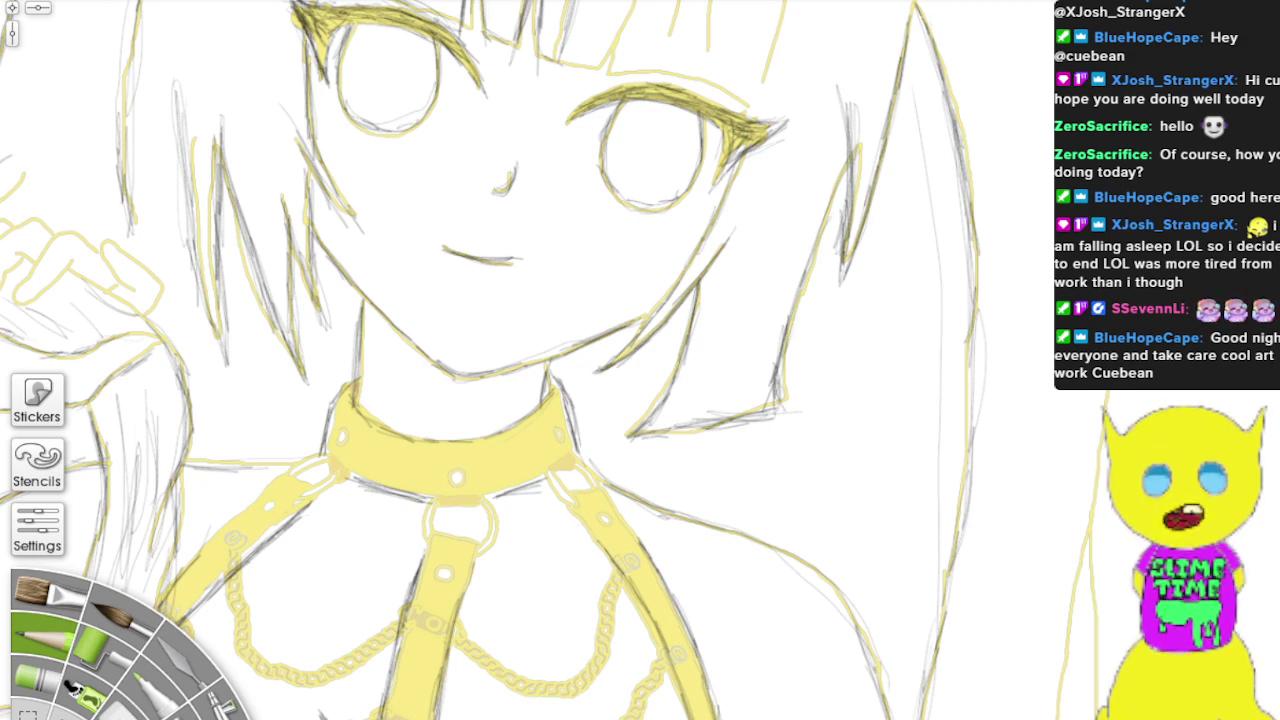
{"action": "scroll", "coordinate": [282, 76], "scroll_direction": "down", "scroll_amount": 2}
{"action": "scroll", "coordinate": [282, 76], "scroll_direction": "down", "scroll_amount": 4}
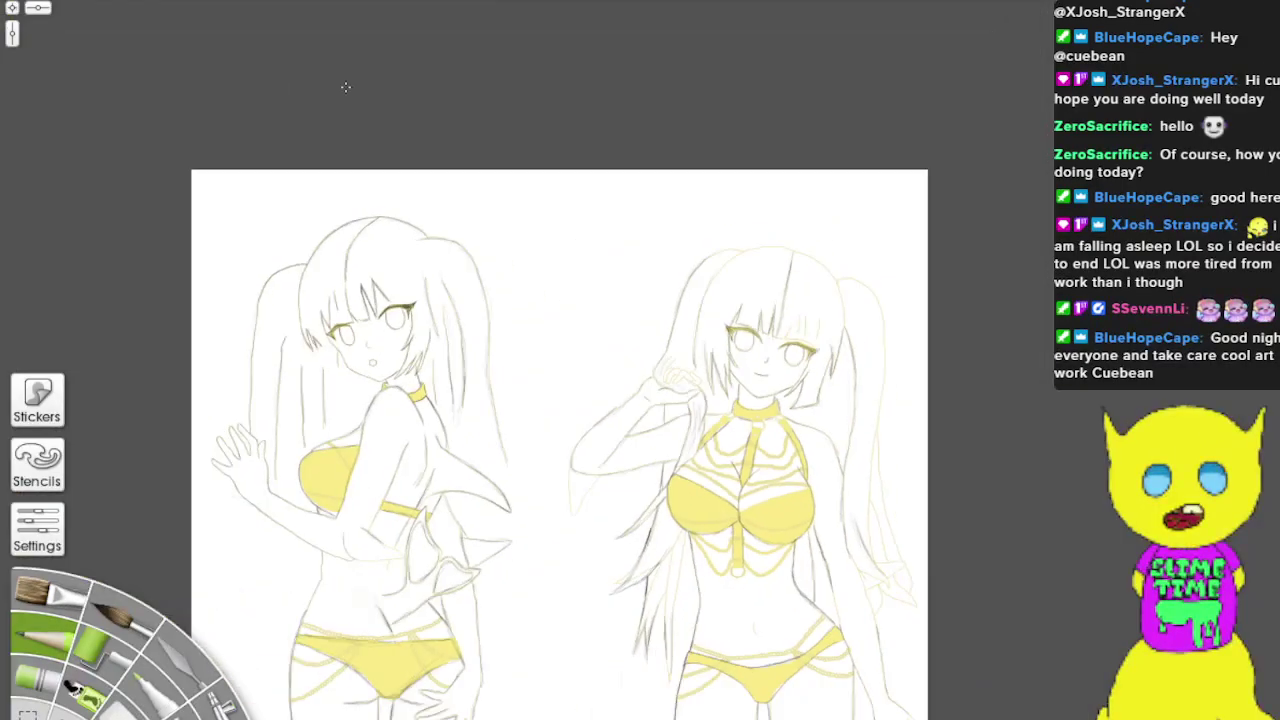
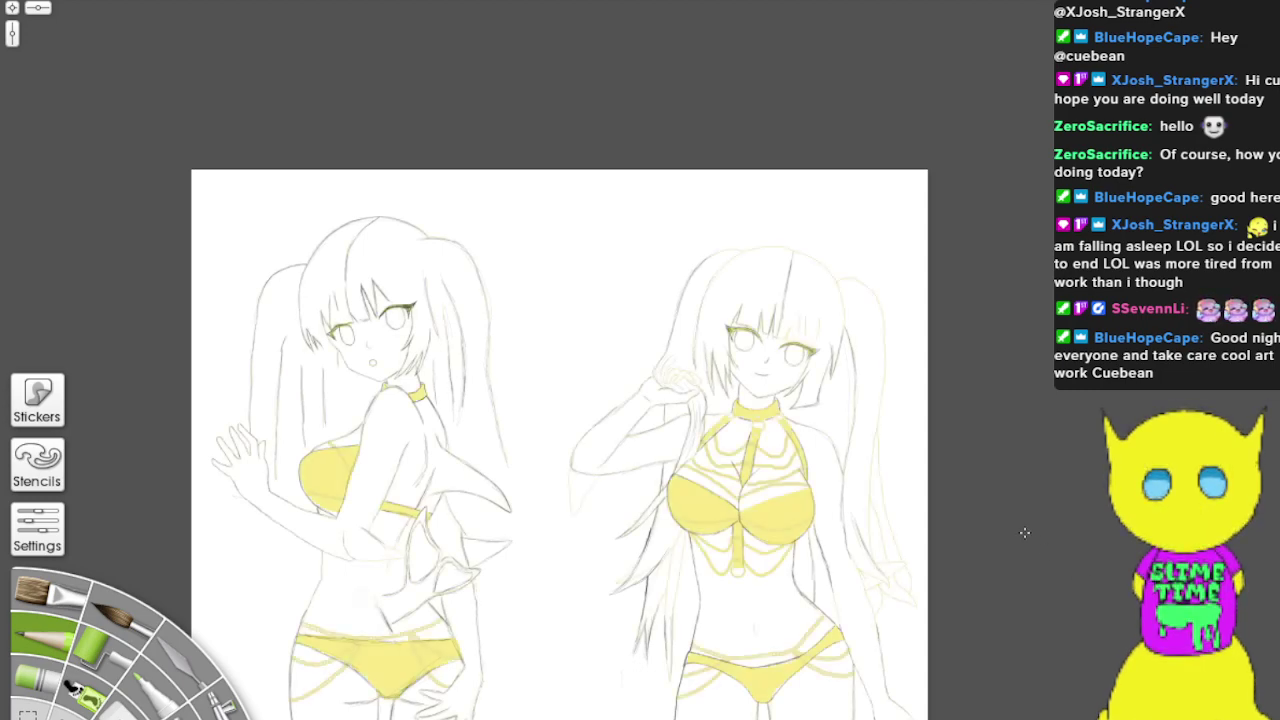
Step: Trace the right-hand side of the second figure's head from the hair parting down past the pigtail's base
{"action": "scroll", "coordinate": [1016, 526], "scroll_direction": "up", "scroll_amount": 10}
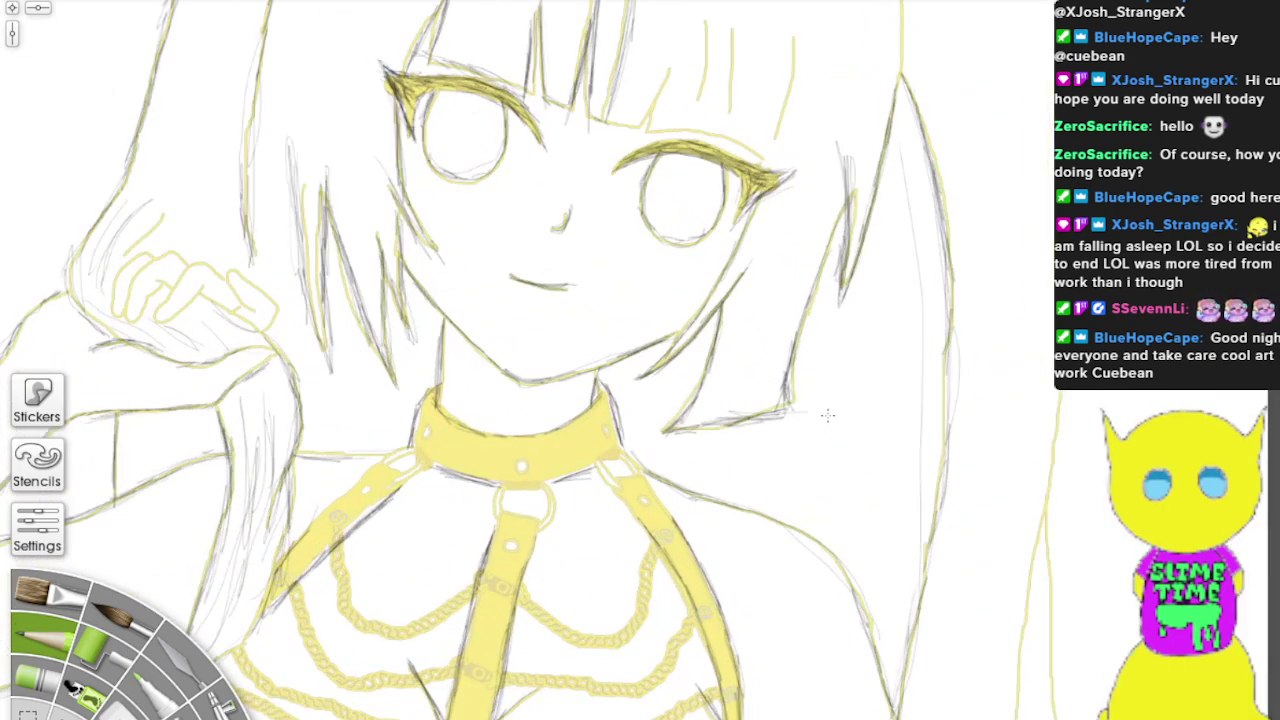
{"action": "left_click_drag", "start_coordinate": [836, 410], "coordinate": [800, 681]}
{"action": "left_click_drag", "start_coordinate": [728, 66], "coordinate": [739, 366]}
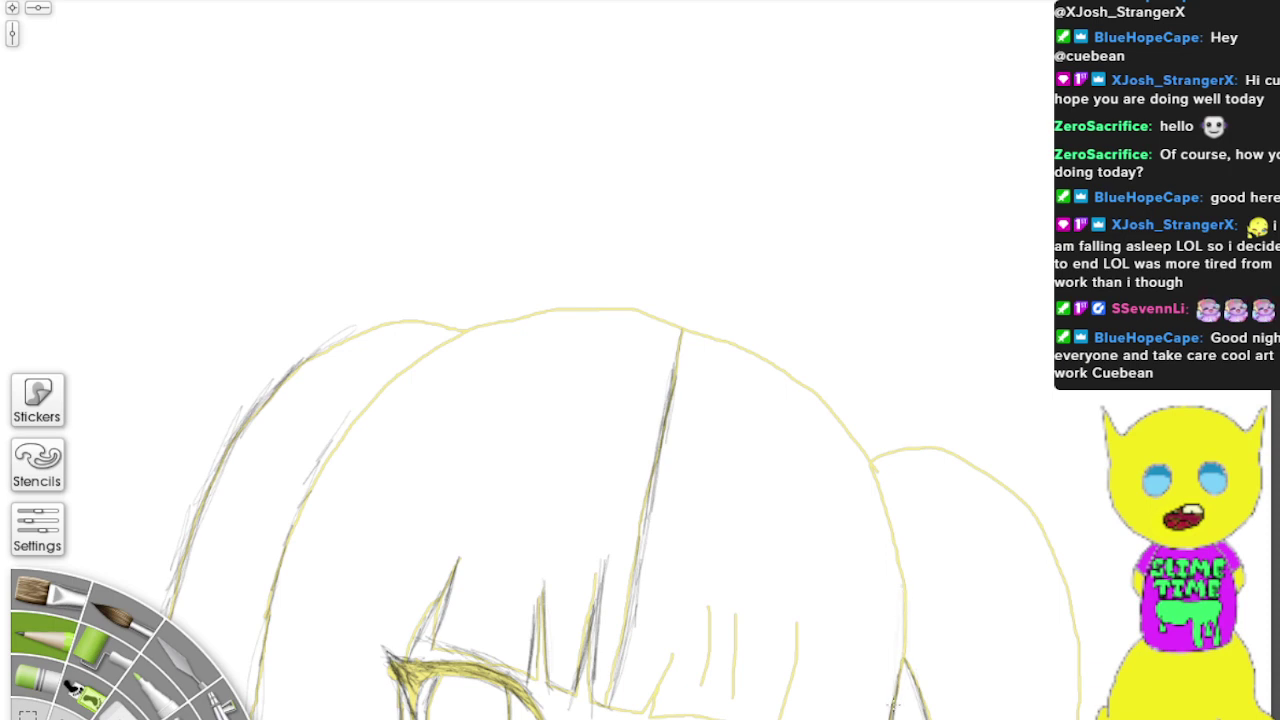
{"action": "left_click_drag", "start_coordinate": [878, 490], "coordinate": [902, 645]}
{"action": "left_click_drag", "start_coordinate": [862, 465], "coordinate": [900, 620]}
{"action": "mouse_move", "coordinate": [814, 384]}
{"action": "left_mouse_down"}
{"action": "mouse_move", "coordinate": [870, 480]}
{"action": "mouse_move", "coordinate": [782, 368]}
{"action": "left_mouse_up"}
{"action": "mouse_move", "coordinate": [848, 432]}
{"action": "left_mouse_down"}
{"action": "mouse_move", "coordinate": [703, 333]}
{"action": "mouse_move", "coordinate": [772, 366]}
{"action": "mouse_move", "coordinate": [840, 430]}
{"action": "left_mouse_up"}
{"action": "mouse_move", "coordinate": [856, 446]}
{"action": "left_mouse_down"}
{"action": "mouse_move", "coordinate": [901, 556]}
{"action": "mouse_move", "coordinate": [905, 610]}
{"action": "left_mouse_up"}
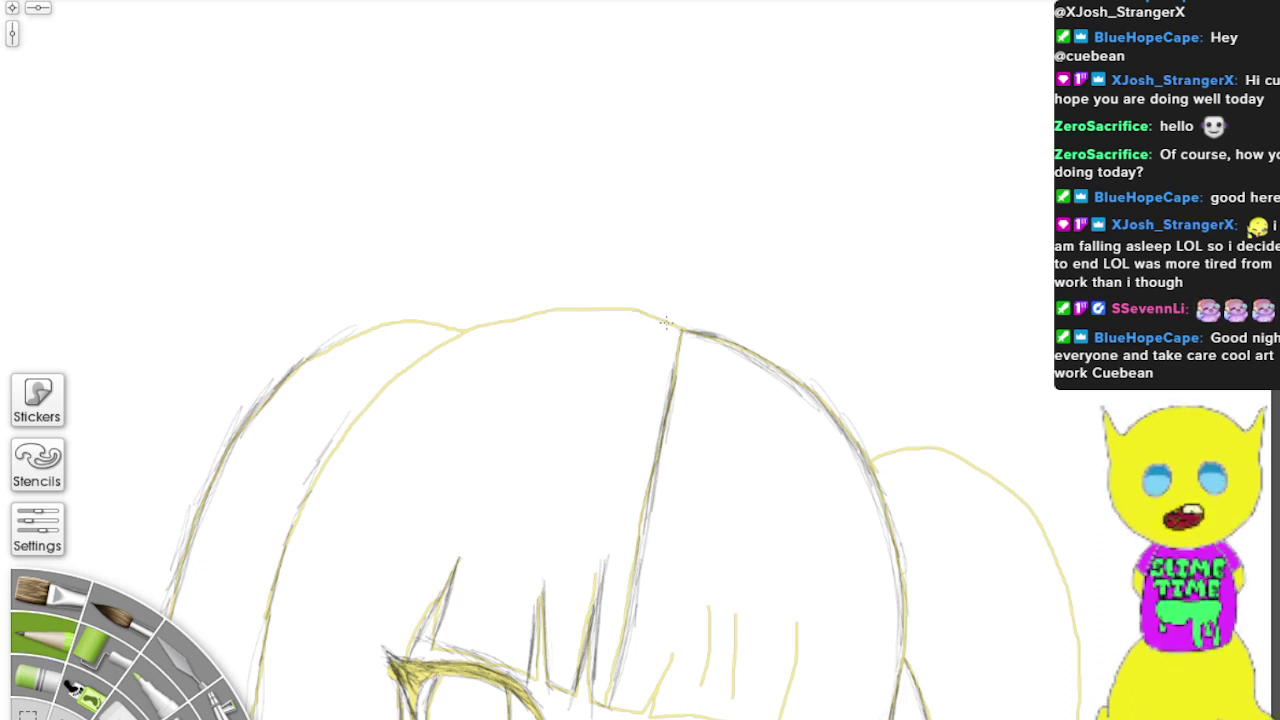
Step: Trace the crown and left-hand side of the head from the parting, plus the rounded top of the left-hand pigtail
{"action": "mouse_move", "coordinate": [666, 323]}
{"action": "left_mouse_down"}
{"action": "mouse_move", "coordinate": [616, 307]}
{"action": "mouse_move", "coordinate": [662, 325]}
{"action": "left_mouse_up"}
{"action": "mouse_move", "coordinate": [590, 302]}
{"action": "left_mouse_down"}
{"action": "mouse_move", "coordinate": [642, 316]}
{"action": "mouse_move", "coordinate": [545, 309]}
{"action": "mouse_move", "coordinate": [610, 304]}
{"action": "left_mouse_up"}
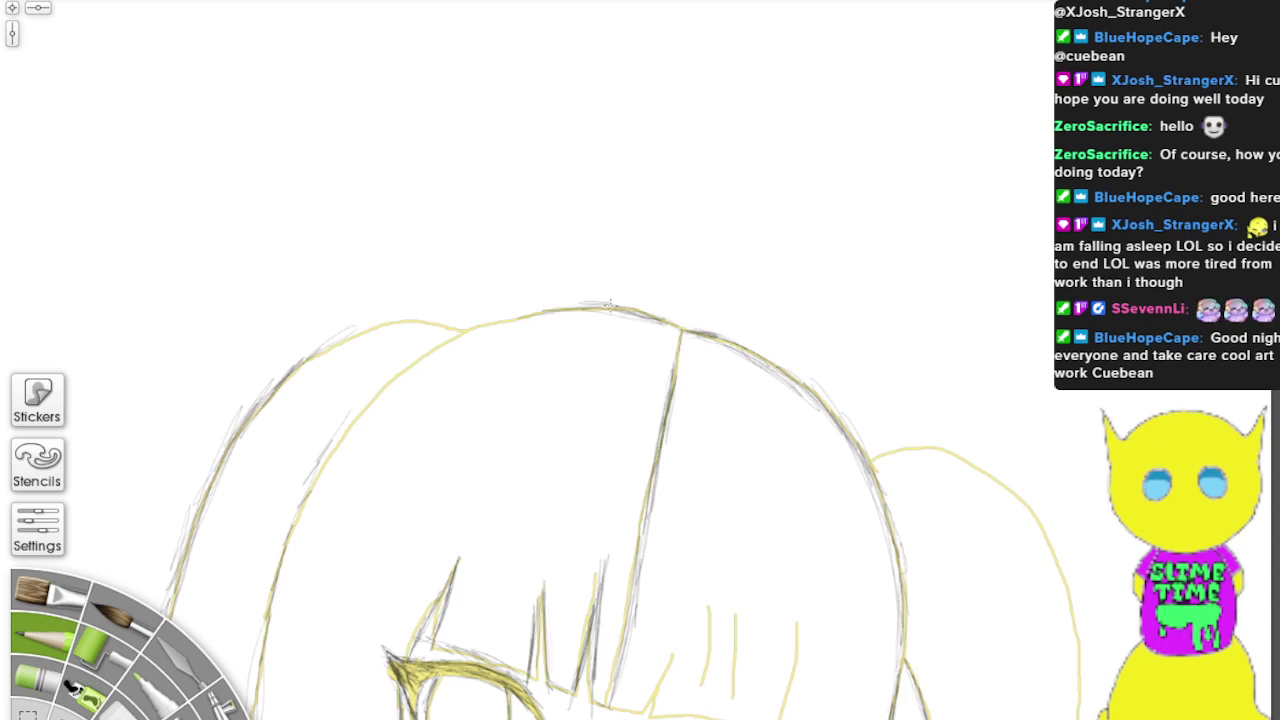
{"action": "mouse_move", "coordinate": [498, 322]}
{"action": "left_mouse_down"}
{"action": "mouse_move", "coordinate": [440, 351]}
{"action": "mouse_move", "coordinate": [536, 313]}
{"action": "mouse_move", "coordinate": [575, 317]}
{"action": "mouse_move", "coordinate": [455, 354]}
{"action": "mouse_move", "coordinate": [453, 333]}
{"action": "mouse_move", "coordinate": [360, 405]}
{"action": "left_mouse_up"}
{"action": "left_click_drag", "start_coordinate": [405, 360], "coordinate": [330, 445]}
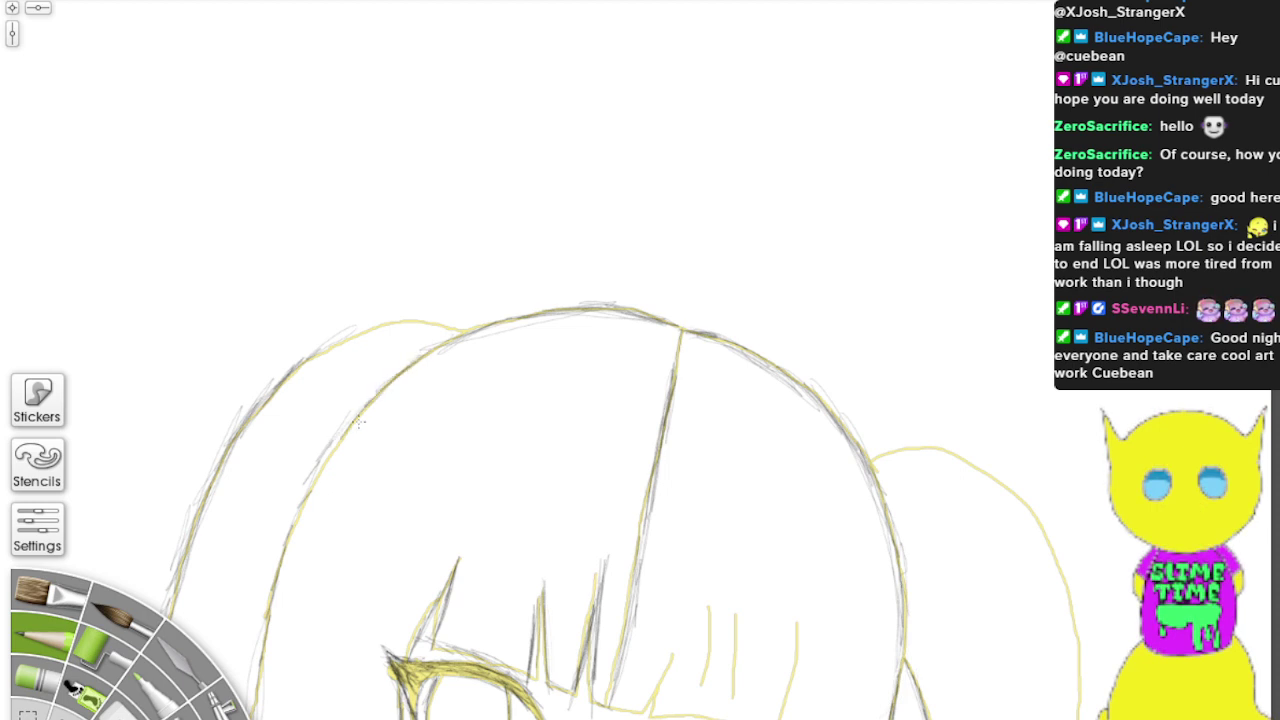
{"action": "mouse_move", "coordinate": [390, 412]}
{"action": "left_mouse_down"}
{"action": "mouse_move", "coordinate": [341, 432]}
{"action": "mouse_move", "coordinate": [287, 544]}
{"action": "left_mouse_up"}
{"action": "left_click_drag", "start_coordinate": [342, 438], "coordinate": [264, 620]}
{"action": "mouse_move", "coordinate": [420, 318]}
{"action": "left_mouse_down"}
{"action": "mouse_move", "coordinate": [454, 338]}
{"action": "mouse_move", "coordinate": [418, 315]}
{"action": "mouse_move", "coordinate": [338, 338]}
{"action": "left_mouse_up"}
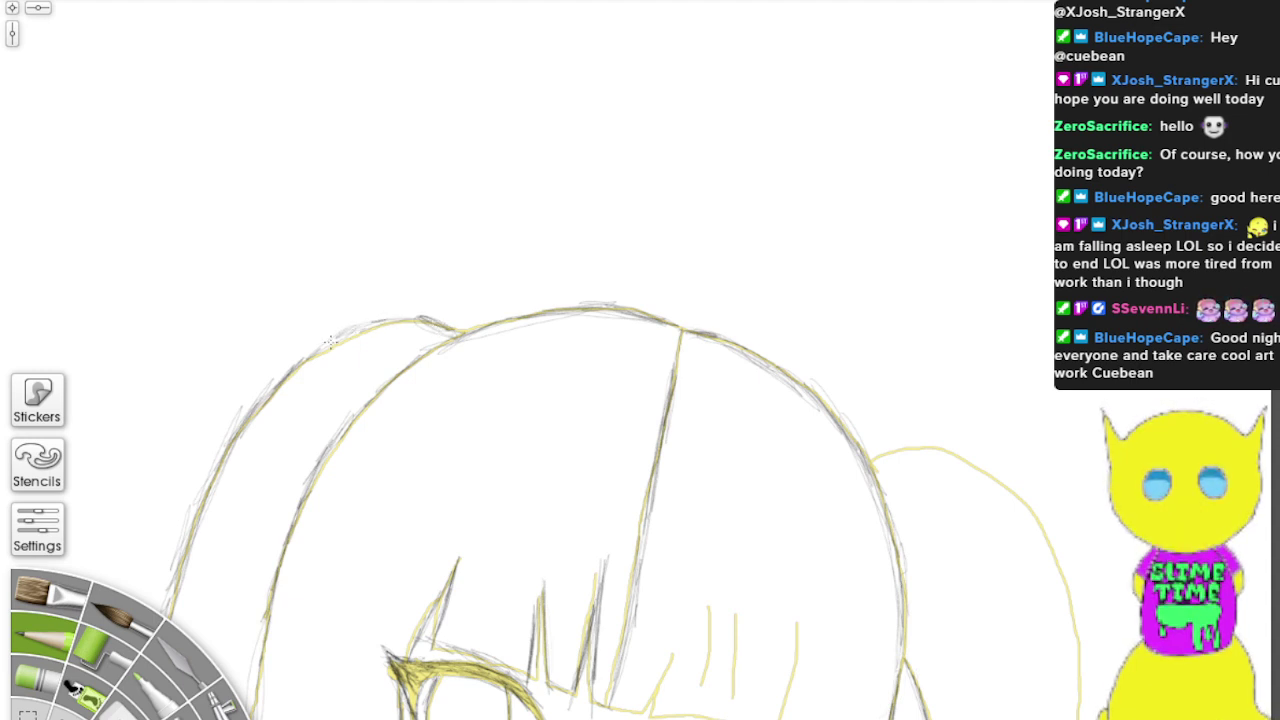
{"action": "mouse_move", "coordinate": [420, 320]}
{"action": "left_mouse_down"}
{"action": "mouse_move", "coordinate": [330, 339]}
{"action": "mouse_move", "coordinate": [348, 328]}
{"action": "mouse_move", "coordinate": [272, 390]}
{"action": "mouse_move", "coordinate": [410, 319]}
{"action": "mouse_move", "coordinate": [380, 320]}
{"action": "mouse_move", "coordinate": [260, 381]}
{"action": "mouse_move", "coordinate": [438, 315]}
{"action": "mouse_move", "coordinate": [375, 335]}
{"action": "mouse_move", "coordinate": [450, 340]}
{"action": "mouse_move", "coordinate": [380, 324]}
{"action": "mouse_move", "coordinate": [432, 314]}
{"action": "left_mouse_up"}
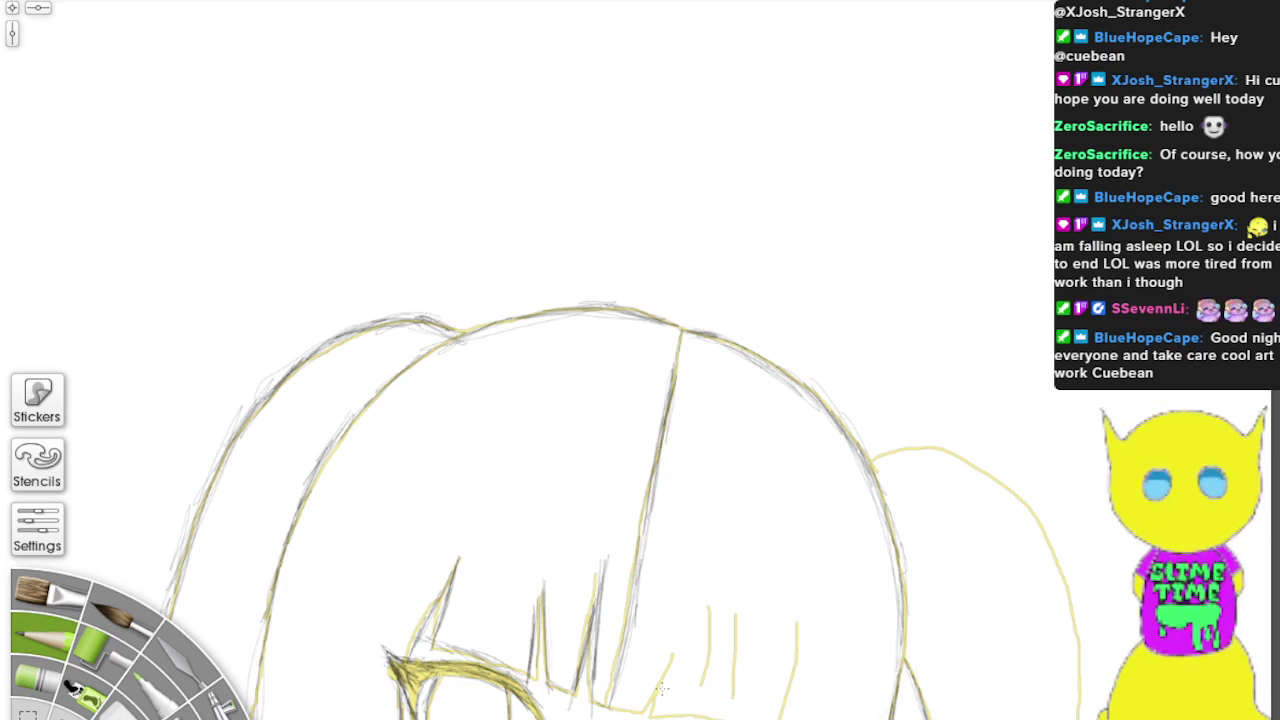
Step: Trace the fringe right of the parting, including its notch, lower edge and the three thin vertical strand lines
{"action": "mouse_move", "coordinate": [676, 644]}
{"action": "left_mouse_down"}
{"action": "mouse_move", "coordinate": [642, 702]}
{"action": "mouse_move", "coordinate": [656, 716]}
{"action": "left_mouse_up"}
{"action": "mouse_move", "coordinate": [668, 670]}
{"action": "left_mouse_down"}
{"action": "mouse_move", "coordinate": [654, 714]}
{"action": "mouse_move", "coordinate": [658, 684]}
{"action": "left_mouse_up"}
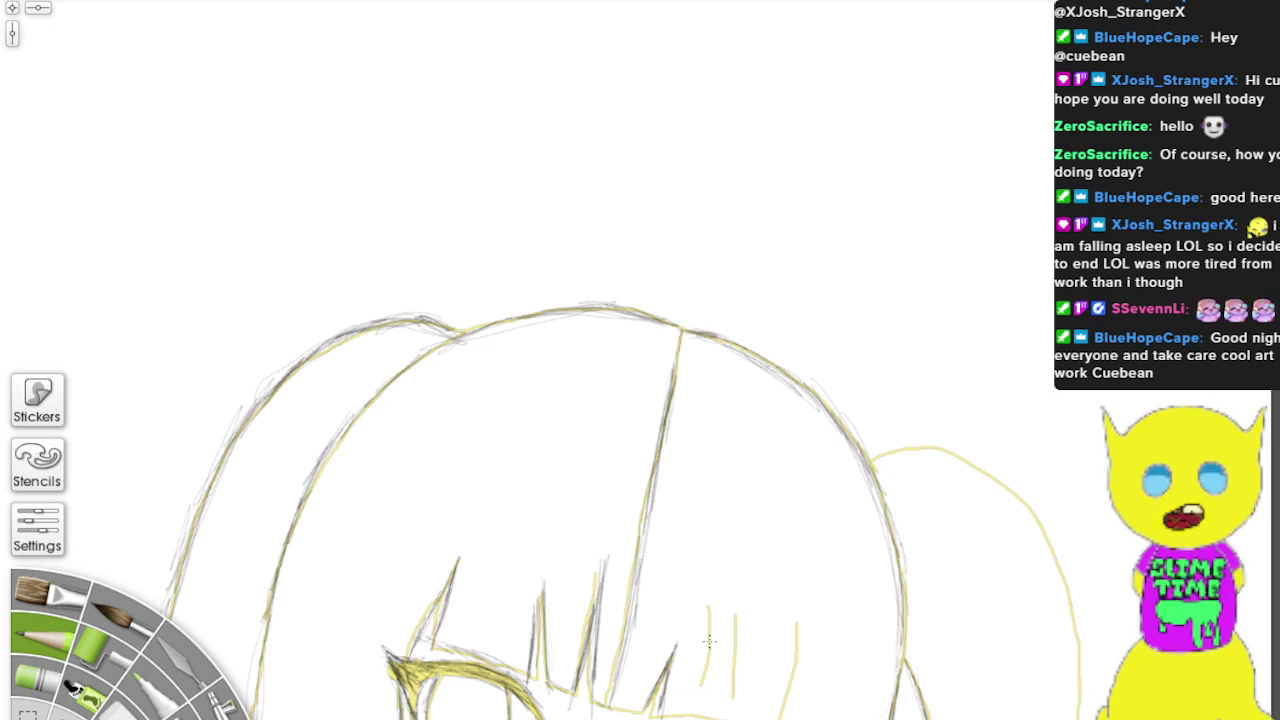
{"action": "left_click_drag", "start_coordinate": [612, 705], "coordinate": [638, 715]}
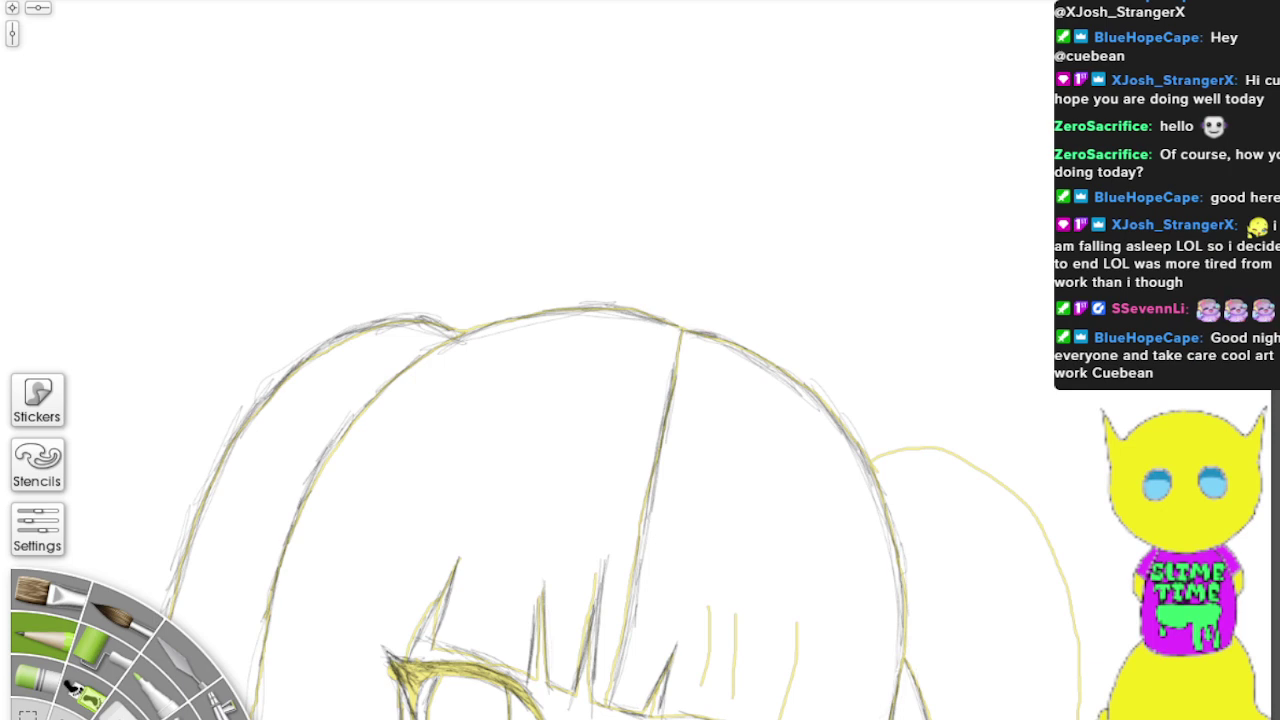
{"action": "left_click_drag", "start_coordinate": [782, 718], "coordinate": [797, 604]}
{"action": "mouse_move", "coordinate": [726, 718]}
{"action": "left_mouse_down"}
{"action": "mouse_move", "coordinate": [736, 641]}
{"action": "mouse_move", "coordinate": [731, 661]}
{"action": "mouse_move", "coordinate": [711, 605]}
{"action": "left_mouse_up"}
{"action": "left_click_drag", "start_coordinate": [700, 700], "coordinate": [711, 606]}
{"action": "mouse_move", "coordinate": [700, 712]}
{"action": "left_mouse_down"}
{"action": "mouse_move", "coordinate": [709, 614]}
{"action": "mouse_move", "coordinate": [707, 638]}
{"action": "left_mouse_up"}
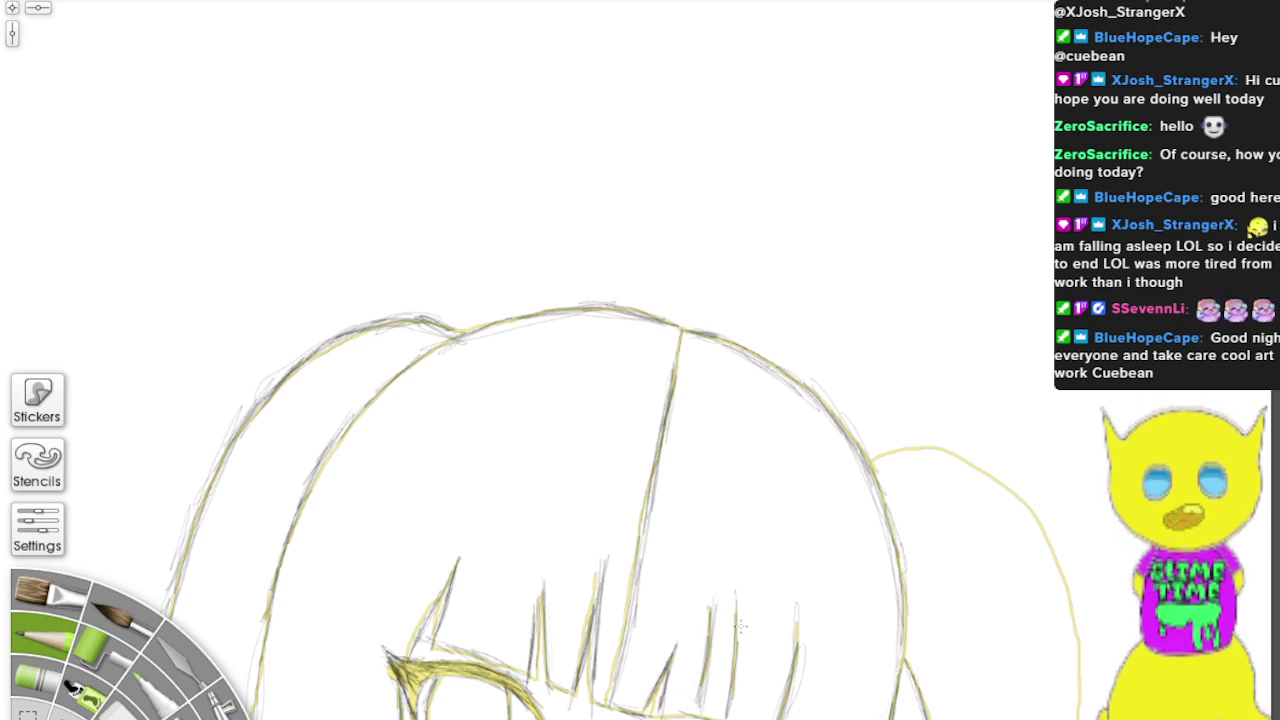
Step: Trace the rounded top and outer edge of the right-hand pigtail from its base at the head downward
{"action": "mouse_move", "coordinate": [880, 460]}
{"action": "left_mouse_down"}
{"action": "mouse_move", "coordinate": [956, 454]}
{"action": "mouse_move", "coordinate": [877, 454]}
{"action": "mouse_move", "coordinate": [956, 465]}
{"action": "mouse_move", "coordinate": [952, 453]}
{"action": "mouse_move", "coordinate": [892, 448]}
{"action": "mouse_move", "coordinate": [997, 472]}
{"action": "mouse_move", "coordinate": [1005, 491]}
{"action": "mouse_move", "coordinate": [963, 461]}
{"action": "mouse_move", "coordinate": [1013, 497]}
{"action": "mouse_move", "coordinate": [875, 451]}
{"action": "mouse_move", "coordinate": [1016, 516]}
{"action": "left_mouse_up"}
{"action": "left_click_drag", "start_coordinate": [946, 464], "coordinate": [1062, 554]}
{"action": "left_click_drag", "start_coordinate": [1028, 510], "coordinate": [1068, 608]}
{"action": "mouse_move", "coordinate": [1058, 560]}
{"action": "left_mouse_down"}
{"action": "mouse_move", "coordinate": [1078, 650]}
{"action": "mouse_move", "coordinate": [1076, 616]}
{"action": "left_mouse_up"}
{"action": "mouse_move", "coordinate": [944, 452]}
{"action": "left_mouse_down"}
{"action": "mouse_move", "coordinate": [1018, 502]}
{"action": "mouse_move", "coordinate": [1080, 652]}
{"action": "left_mouse_up"}
{"action": "left_click_drag", "start_coordinate": [1056, 564], "coordinate": [1084, 682]}
{"action": "left_click_drag", "start_coordinate": [1076, 634], "coordinate": [1082, 719]}
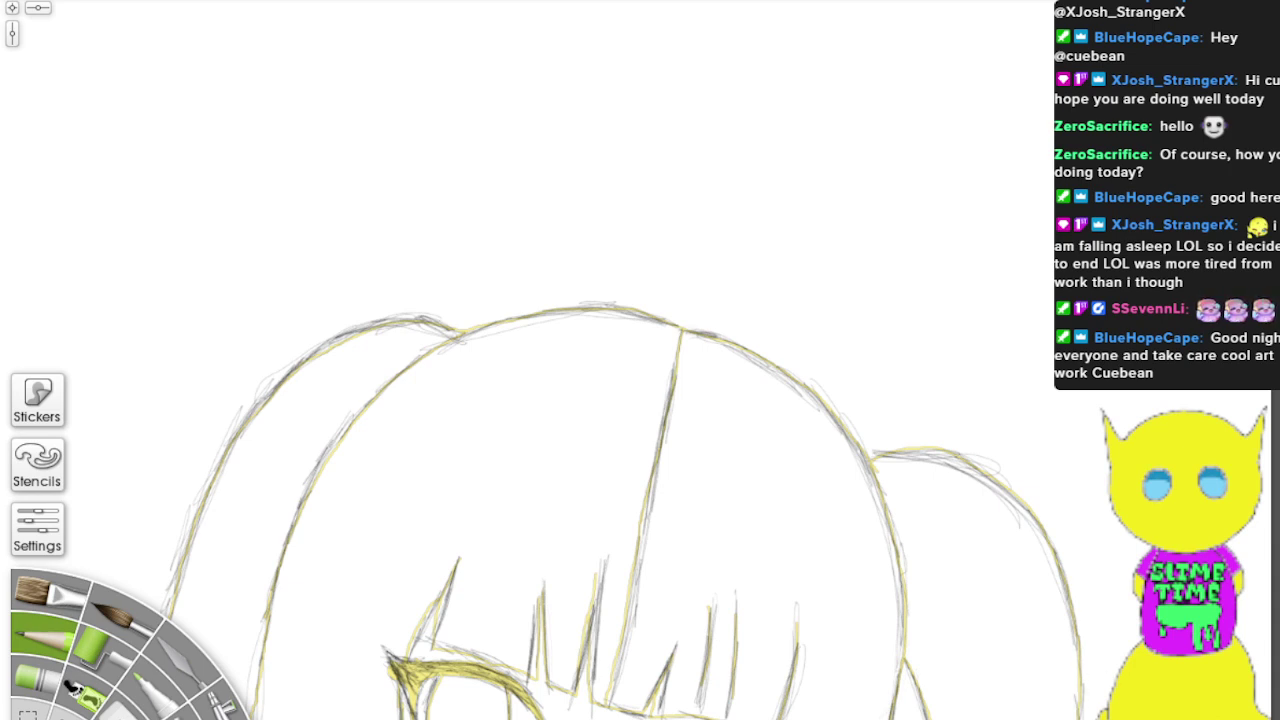
{"action": "left_click_drag", "start_coordinate": [1064, 656], "coordinate": [1084, 719]}
{"action": "left_click_drag", "start_coordinate": [1066, 630], "coordinate": [1086, 708]}
{"action": "left_click_drag", "start_coordinate": [1004, 488], "coordinate": [1044, 540]}
{"action": "mouse_move", "coordinate": [1018, 512]}
{"action": "left_mouse_down"}
{"action": "mouse_move", "coordinate": [914, 457]}
{"action": "mouse_move", "coordinate": [971, 466]}
{"action": "mouse_move", "coordinate": [873, 451]}
{"action": "mouse_move", "coordinate": [966, 464]}
{"action": "left_mouse_up"}
{"action": "left_click_drag", "start_coordinate": [966, 464], "coordinate": [1086, 664]}
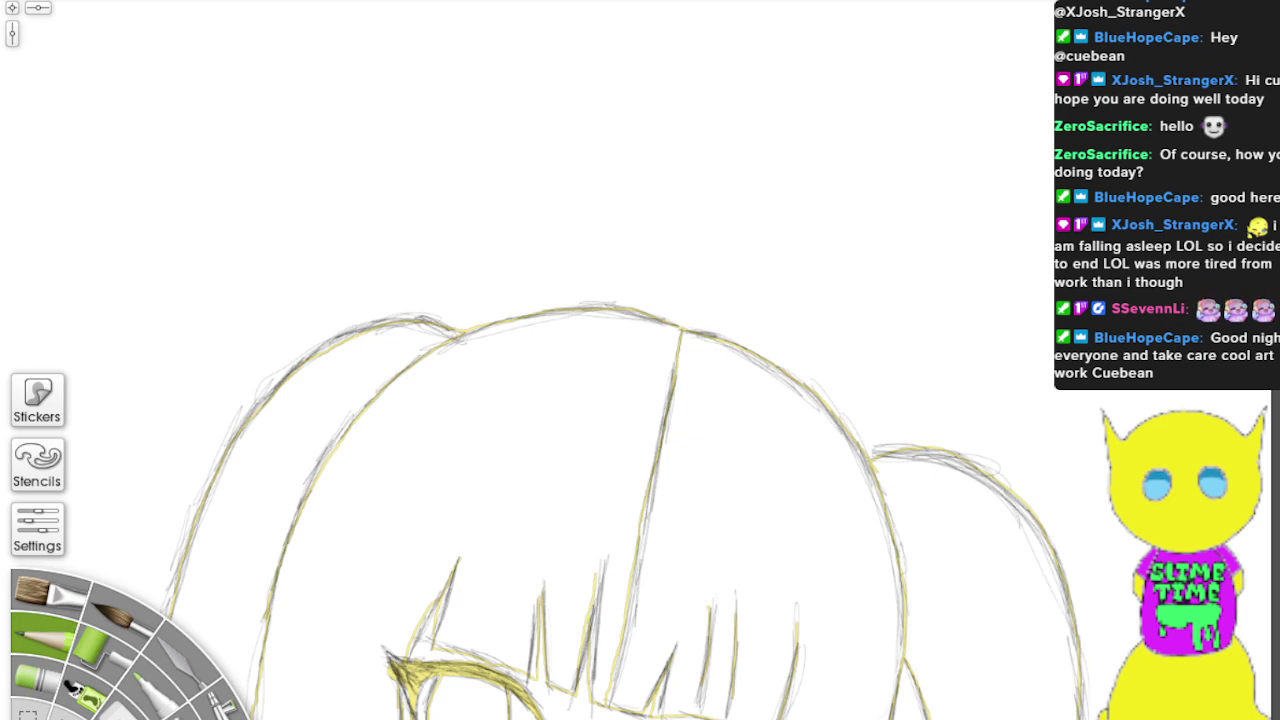
Step: Hide the yellow guide drawing to check the pencil sketch of both figures alone, and restore the guide
{"action": "scroll", "coordinate": [828, 403], "scroll_direction": "down", "scroll_amount": 6}
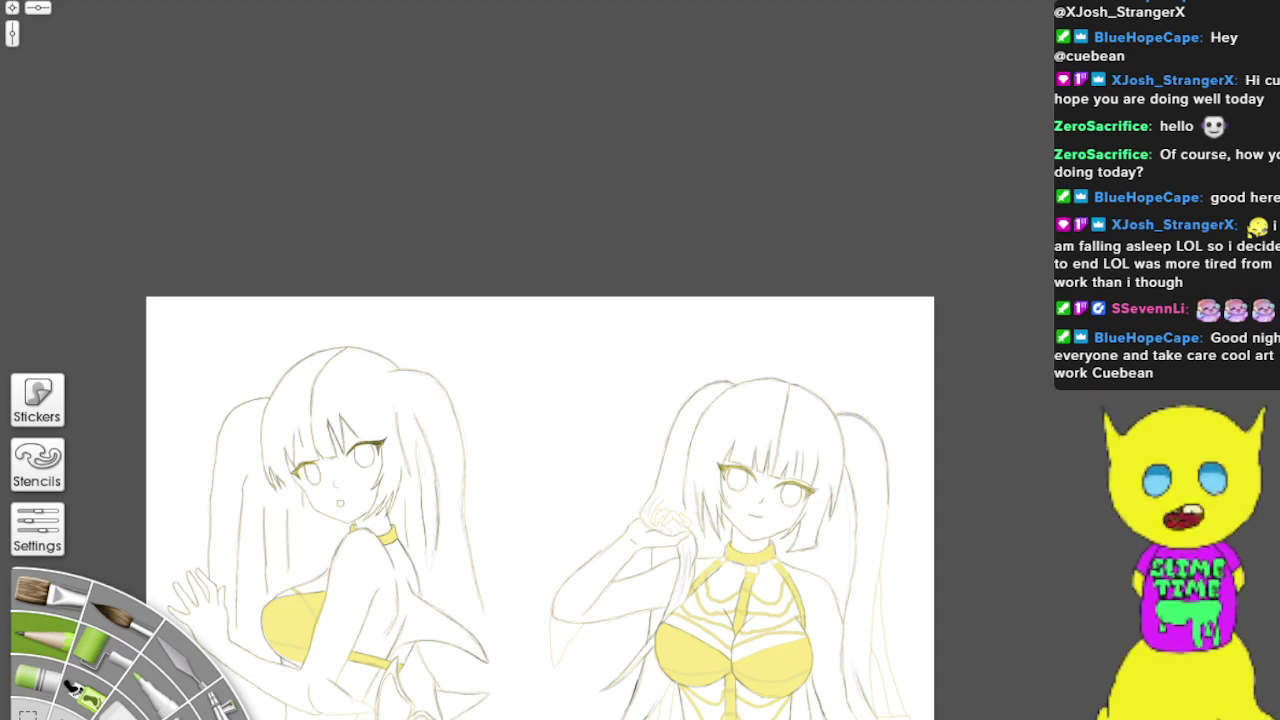
{"action": "key", "text": "ctrl+z"}
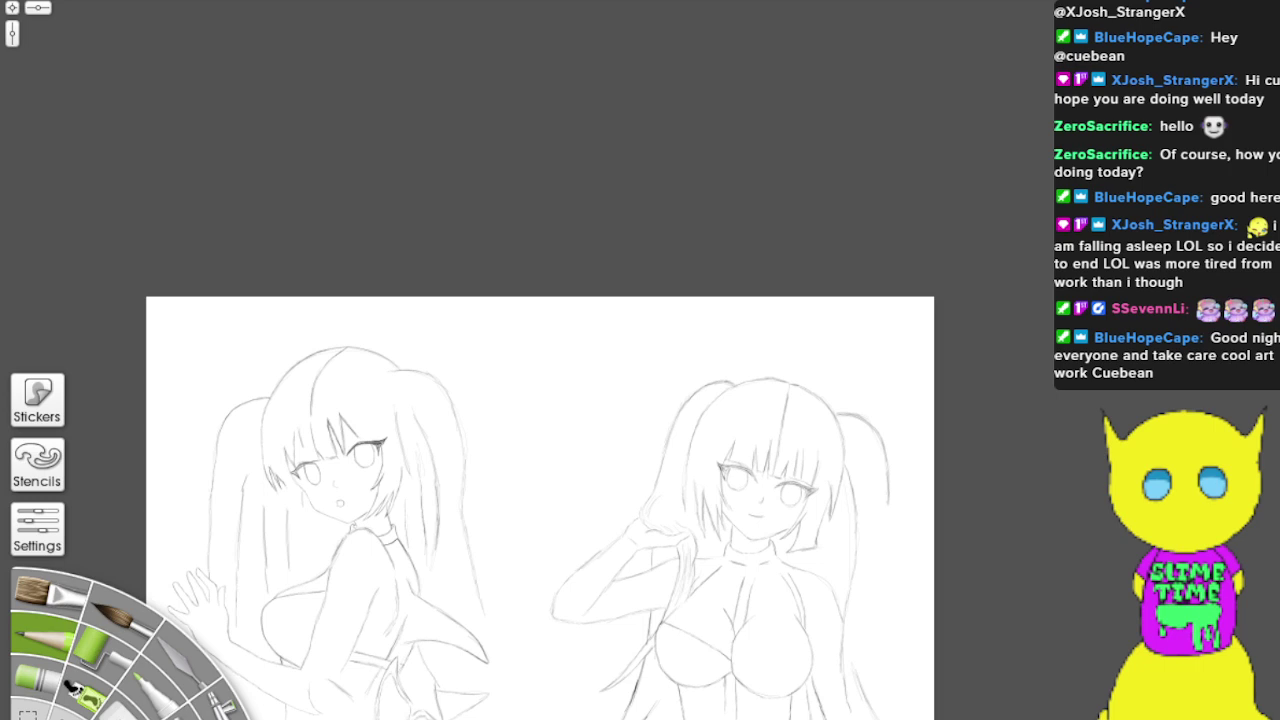
{"action": "key", "text": "ctrl+y"}
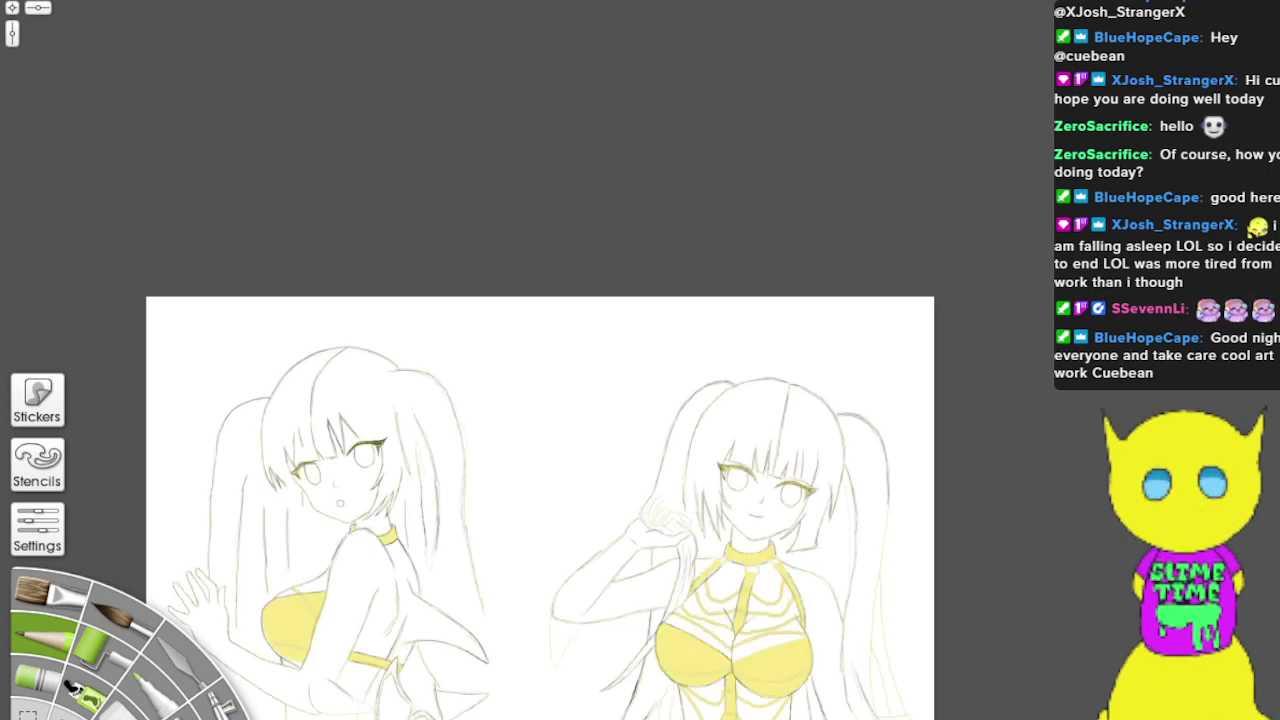
Step: Trace the upper edge of the right-hand figure's right-hand bikini cup outward from the centre, and touch up the centre strap below
{"action": "scroll", "coordinate": [825, 406], "scroll_direction": "up", "scroll_amount": 5}
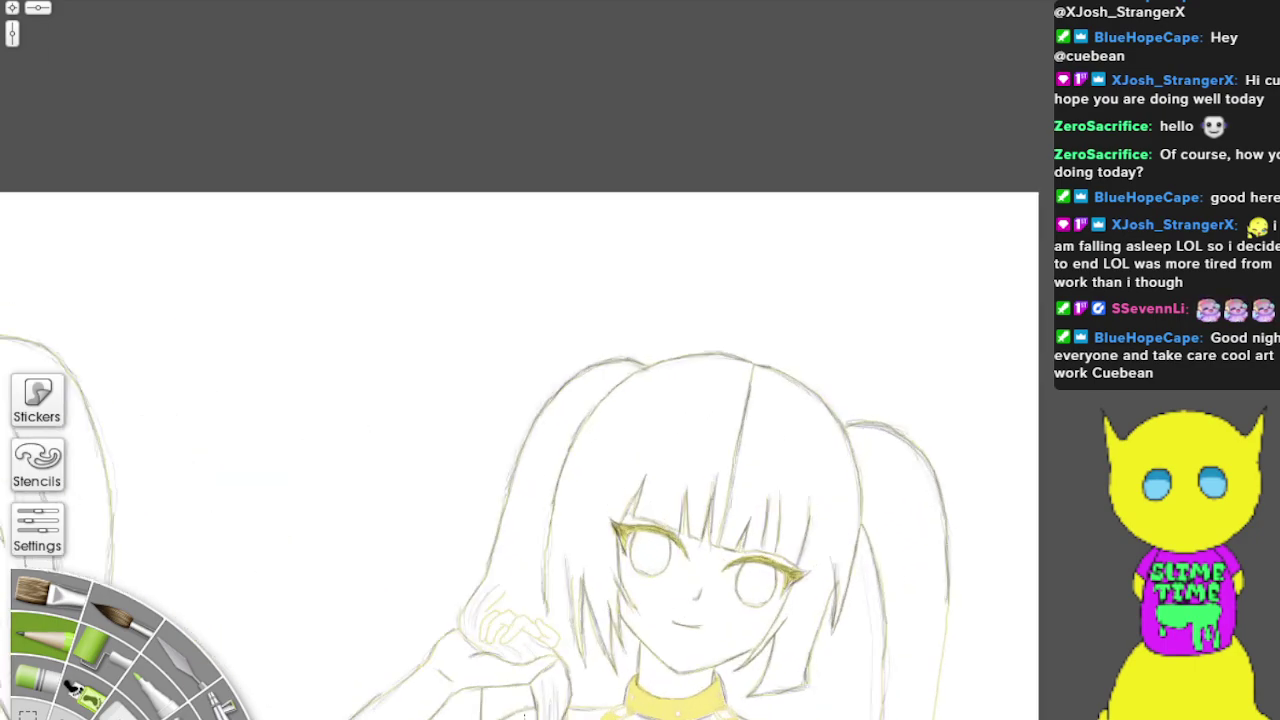
{"action": "left_click_drag", "start_coordinate": [750, 676], "coordinate": [1050, 35]}
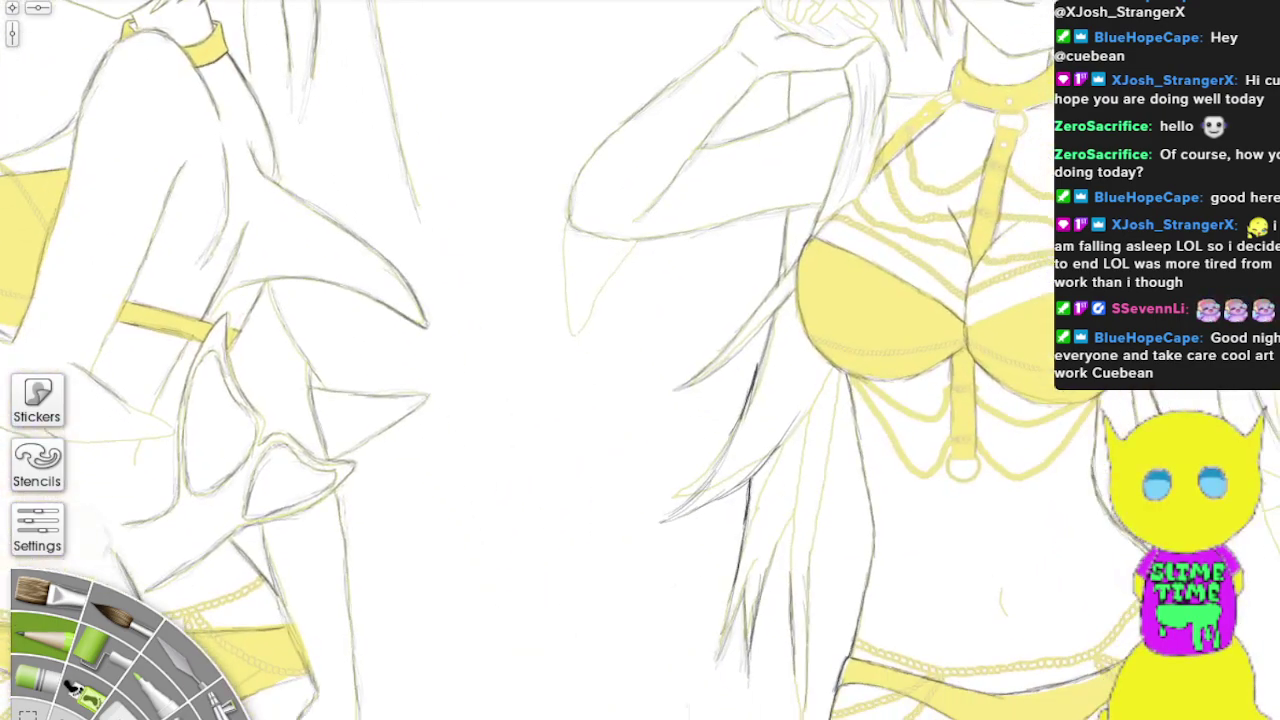
{"action": "scroll", "coordinate": [835, 420], "scroll_direction": "up", "scroll_amount": 4}
{"action": "scroll", "coordinate": [745, 668], "scroll_direction": "up", "scroll_amount": 2}
{"action": "scroll", "coordinate": [1060, 424], "scroll_direction": "down", "scroll_amount": 3}
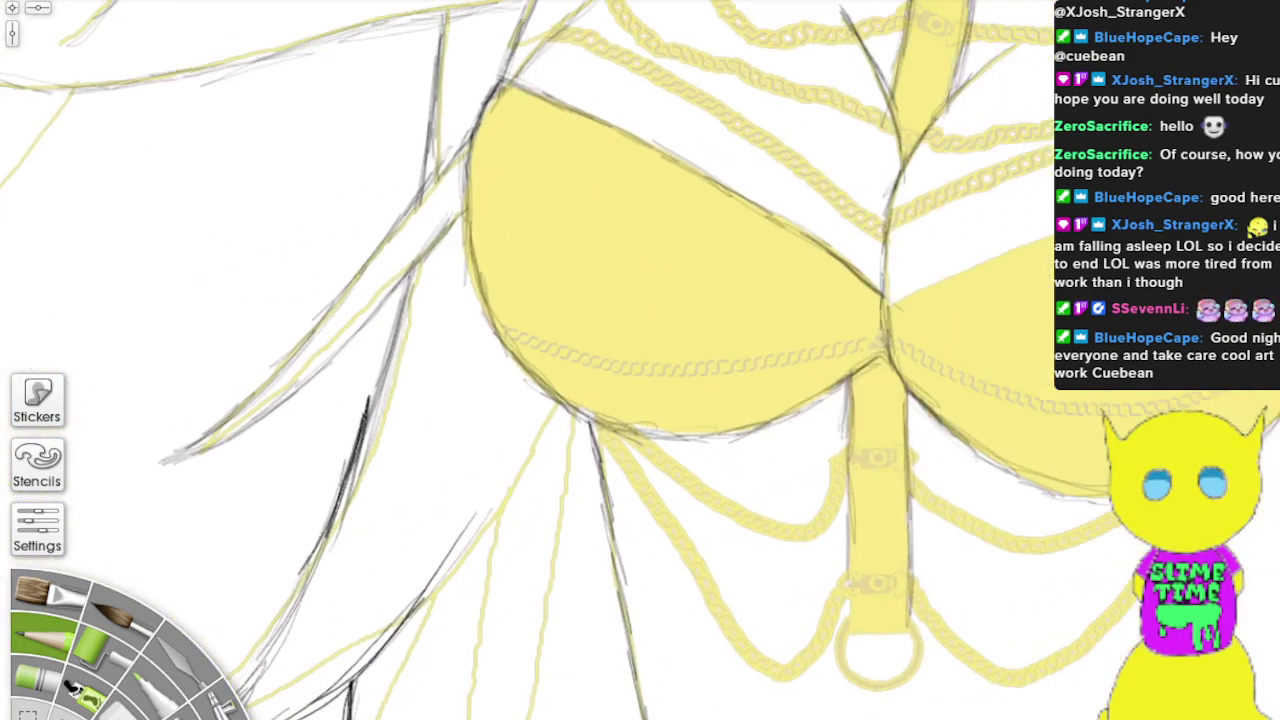
{"action": "scroll", "coordinate": [733, 429], "scroll_direction": "up", "scroll_amount": 1}
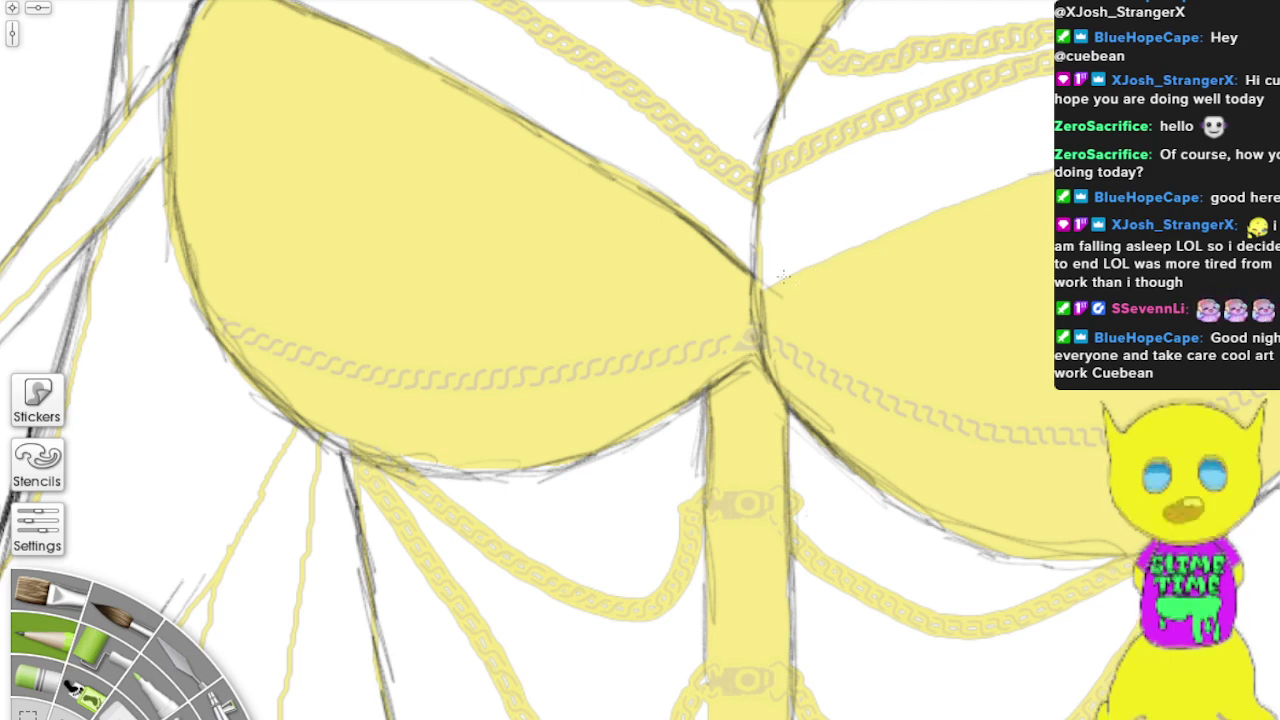
{"action": "mouse_move", "coordinate": [783, 278]}
{"action": "left_mouse_down"}
{"action": "mouse_move", "coordinate": [859, 254]}
{"action": "mouse_move", "coordinate": [764, 291]}
{"action": "mouse_move", "coordinate": [1022, 180]}
{"action": "mouse_move", "coordinate": [800, 273]}
{"action": "mouse_move", "coordinate": [905, 220]}
{"action": "mouse_move", "coordinate": [791, 276]}
{"action": "mouse_move", "coordinate": [787, 264]}
{"action": "mouse_move", "coordinate": [756, 290]}
{"action": "mouse_move", "coordinate": [778, 300]}
{"action": "mouse_move", "coordinate": [753, 300]}
{"action": "mouse_move", "coordinate": [752, 330]}
{"action": "left_mouse_up"}
{"action": "left_click_drag", "start_coordinate": [754, 284], "coordinate": [898, 222]}
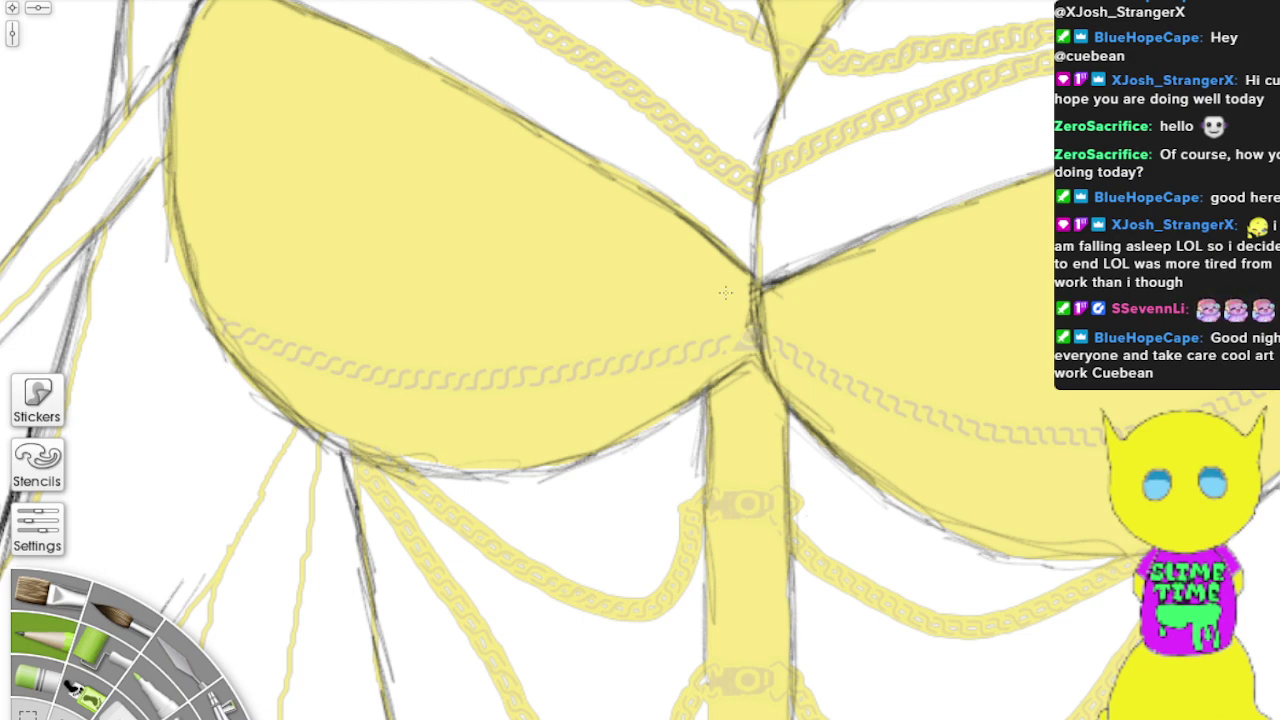
{"action": "left_click_drag", "start_coordinate": [705, 682], "coordinate": [704, 718]}
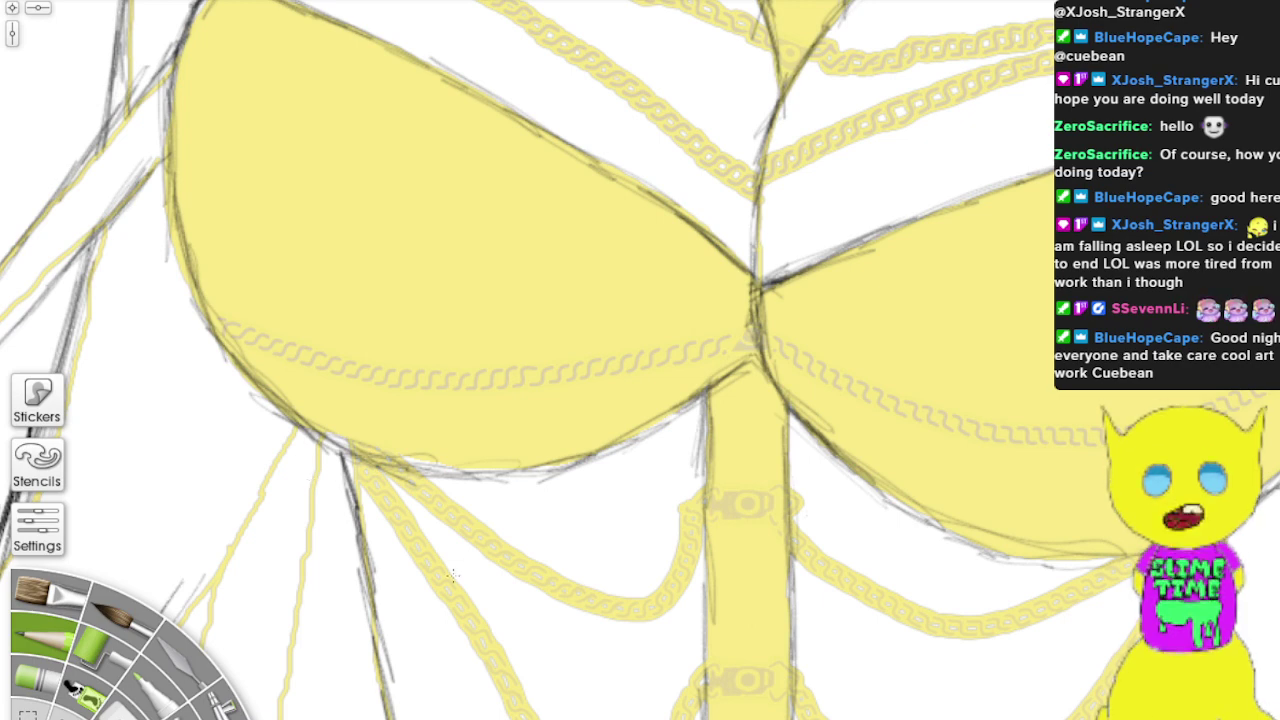
Step: Trace the two long hair strand lines hanging below the left-hand bikini cup beside the waist of the right-hand figure
{"action": "left_click_drag", "start_coordinate": [374, 674], "coordinate": [739, 294]}
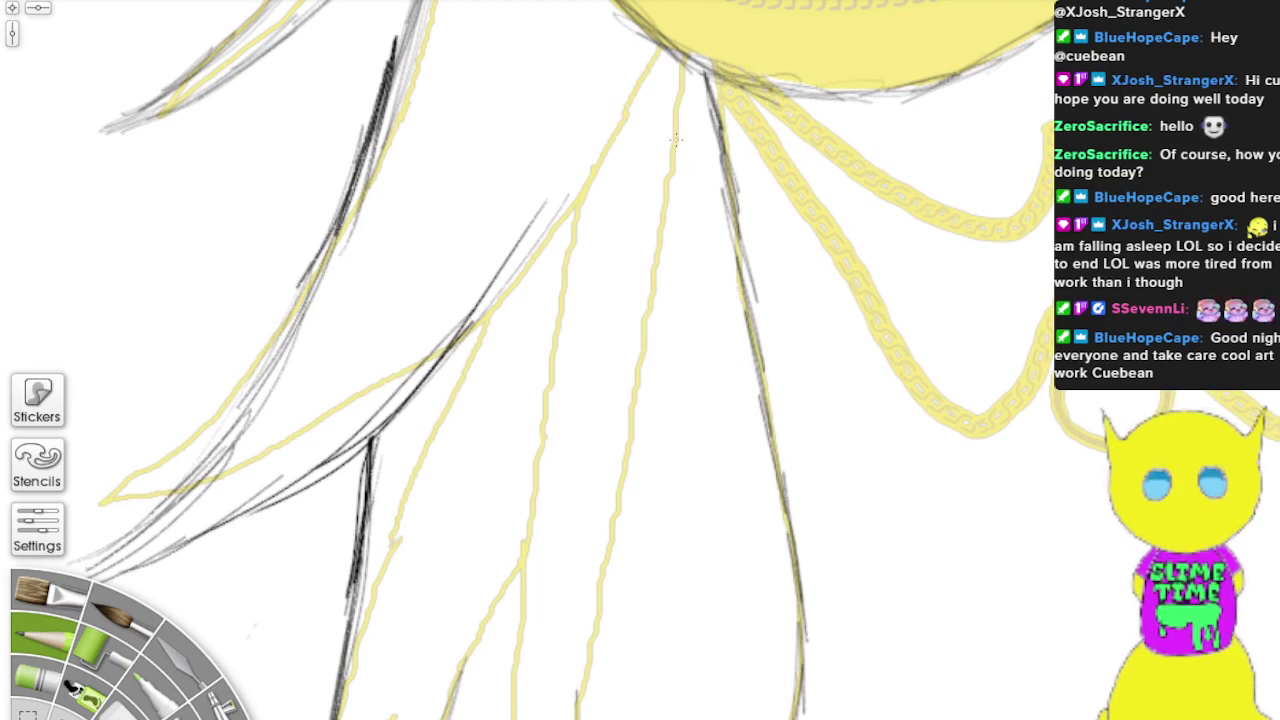
{"action": "left_click_drag", "start_coordinate": [677, 160], "coordinate": [670, 198]}
{"action": "mouse_move", "coordinate": [684, 62]}
{"action": "left_mouse_down"}
{"action": "mouse_move", "coordinate": [649, 355]}
{"action": "mouse_move", "coordinate": [665, 245]}
{"action": "mouse_move", "coordinate": [589, 656]}
{"action": "mouse_move", "coordinate": [625, 485]}
{"action": "mouse_move", "coordinate": [596, 715]}
{"action": "left_mouse_up"}
{"action": "left_click_drag", "start_coordinate": [622, 496], "coordinate": [597, 712]}
{"action": "left_click_drag", "start_coordinate": [656, 286], "coordinate": [628, 468]}
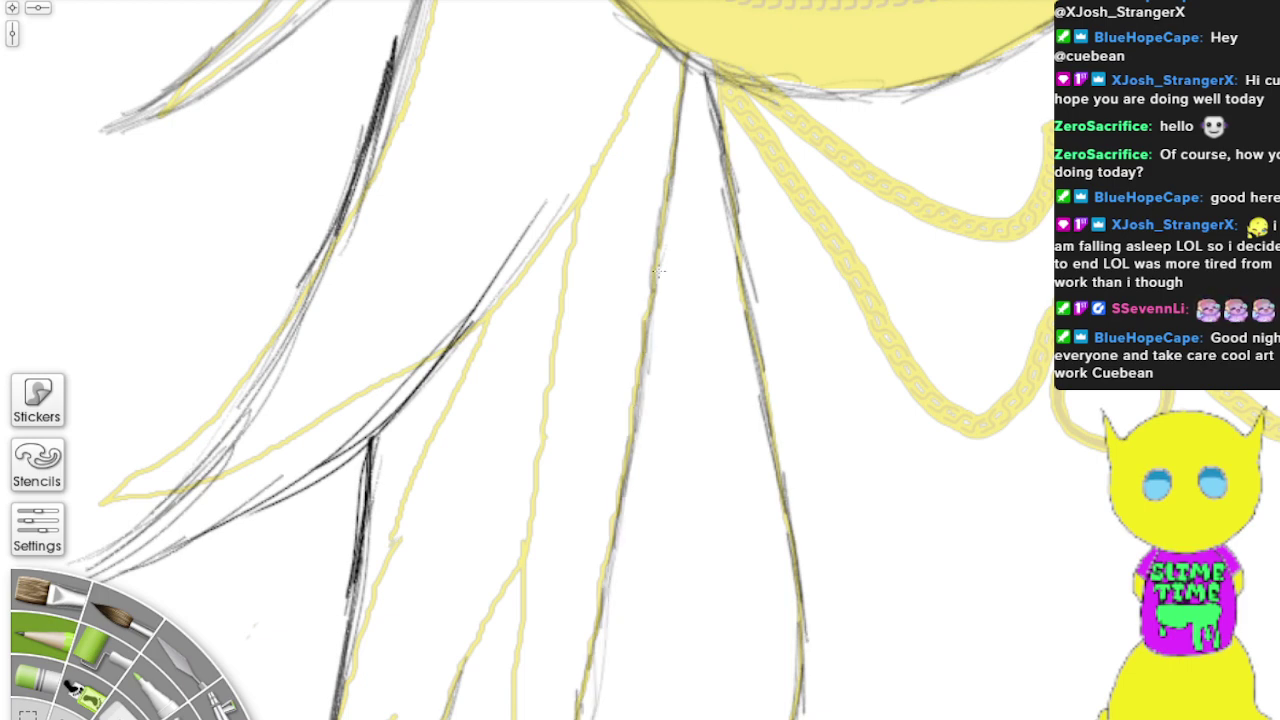
{"action": "left_click_drag", "start_coordinate": [664, 238], "coordinate": [628, 444]}
{"action": "left_click_drag", "start_coordinate": [662, 246], "coordinate": [630, 454]}
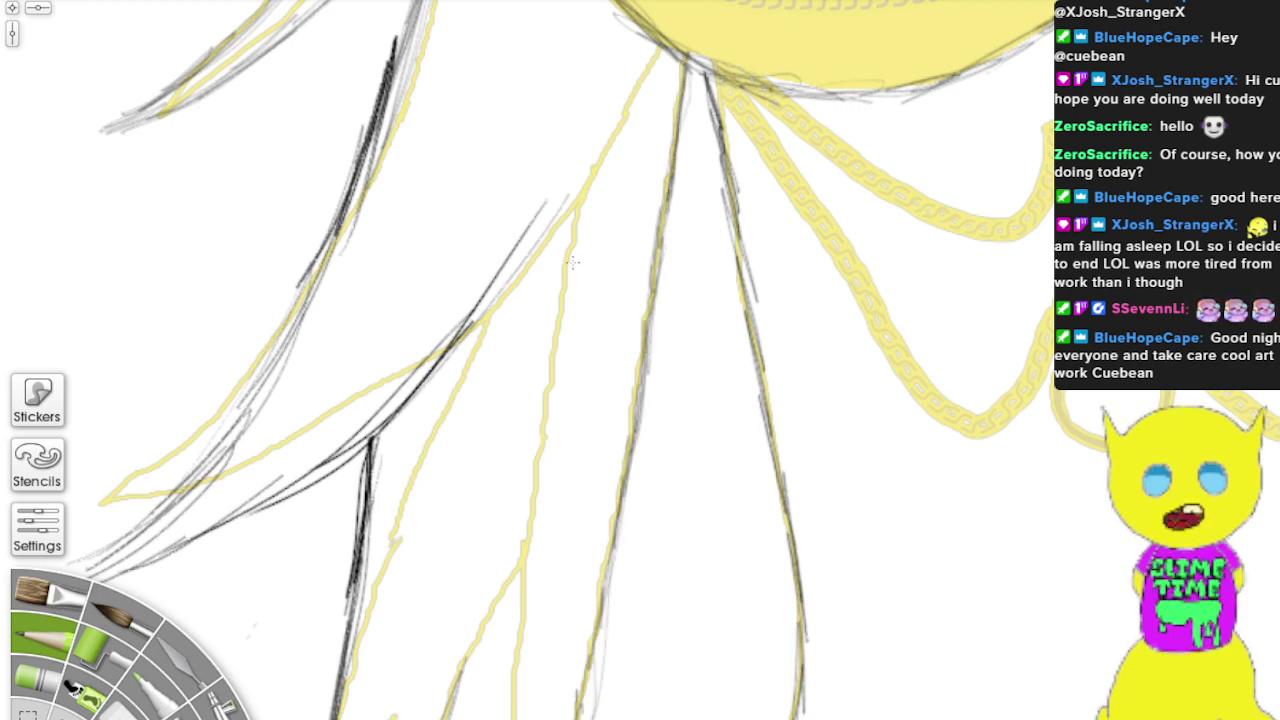
{"action": "left_click_drag", "start_coordinate": [567, 216], "coordinate": [552, 418]}
{"action": "mouse_move", "coordinate": [562, 336]}
{"action": "left_mouse_down"}
{"action": "mouse_move", "coordinate": [524, 630]}
{"action": "mouse_move", "coordinate": [535, 700]}
{"action": "left_mouse_up"}
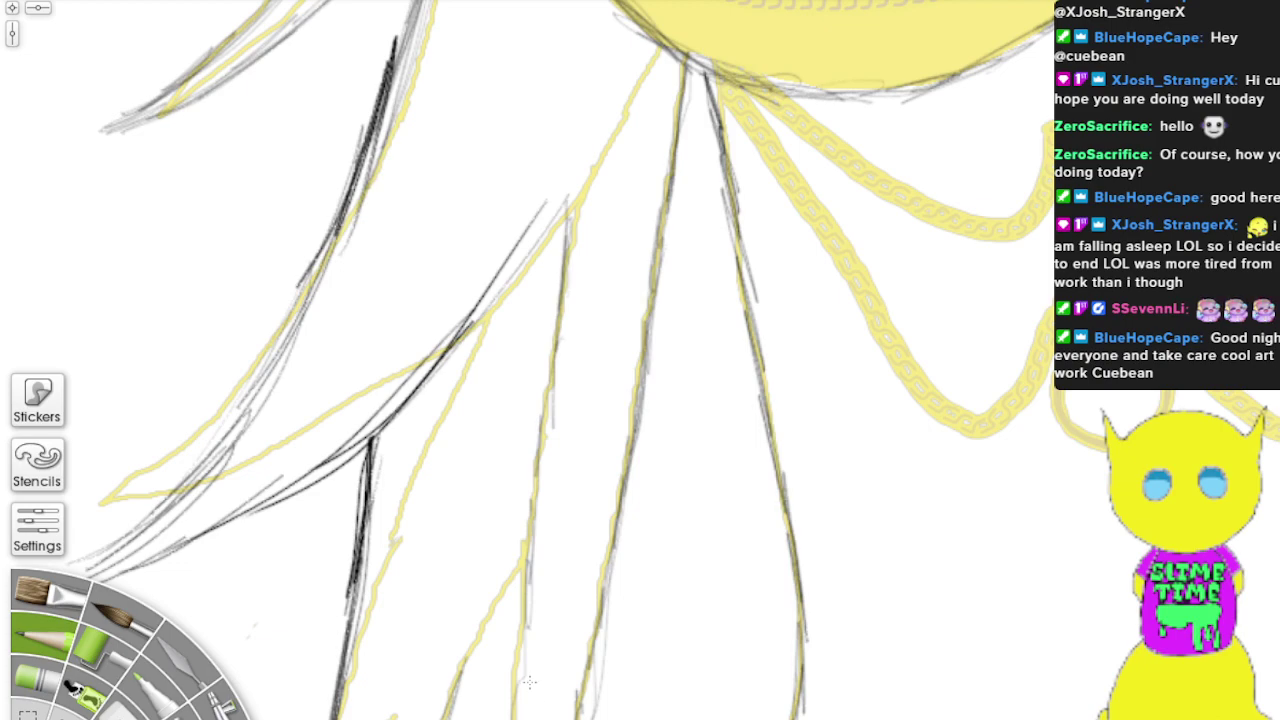
Step: Examine the chest, collar and raised arm of the right-hand figure, and both whole figures, for guide lines still untraced
{"action": "left_click_drag", "start_coordinate": [488, 408], "coordinate": [283, 716]}
{"action": "left_click_drag", "start_coordinate": [366, 433], "coordinate": [297, 429]}
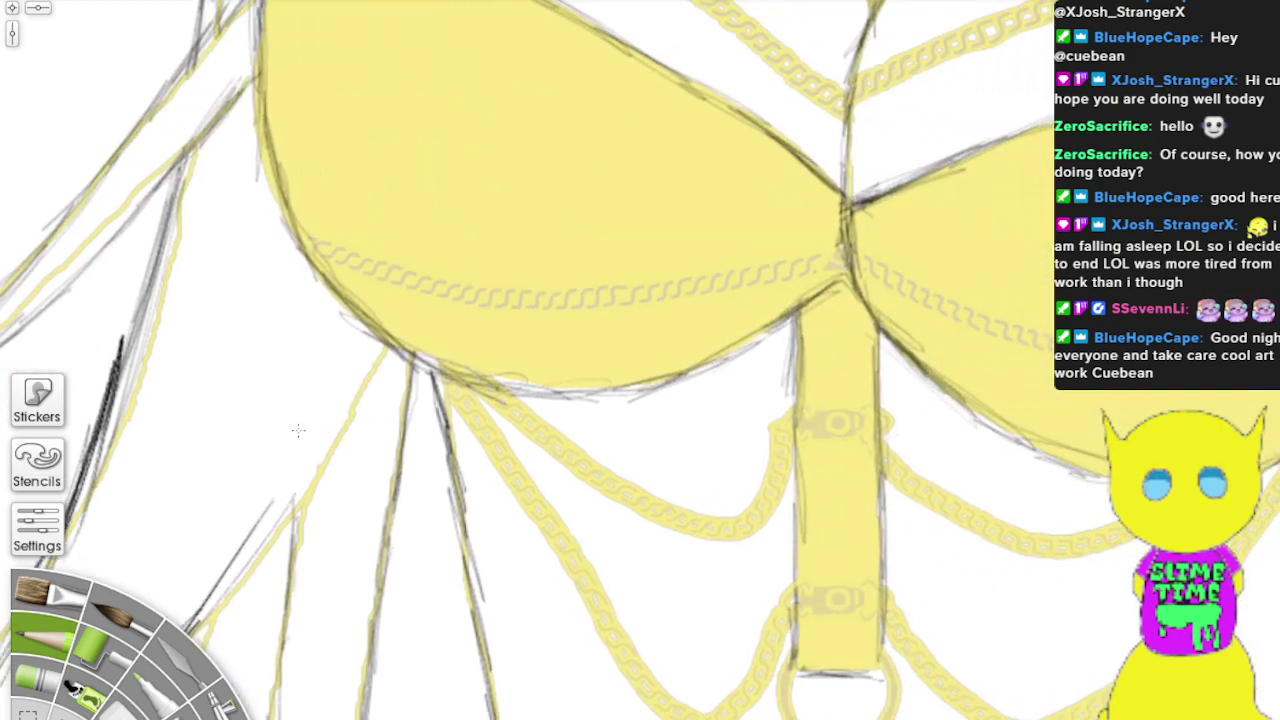
{"action": "left_click_drag", "start_coordinate": [560, 70], "coordinate": [491, 684]}
{"action": "left_click_drag", "start_coordinate": [560, 200], "coordinate": [514, 529]}
{"action": "left_click_drag", "start_coordinate": [294, 571], "coordinate": [269, 702]}
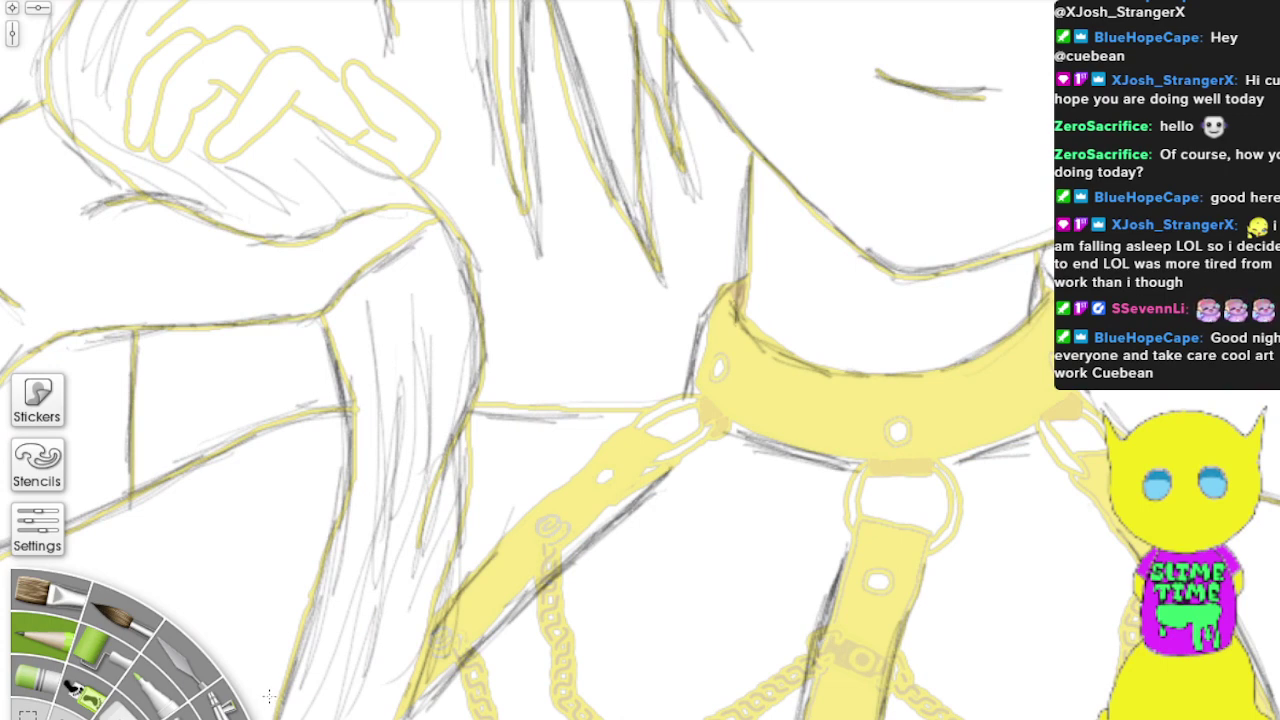
{"action": "scroll", "coordinate": [250, 650], "scroll_direction": "down", "scroll_amount": 5}
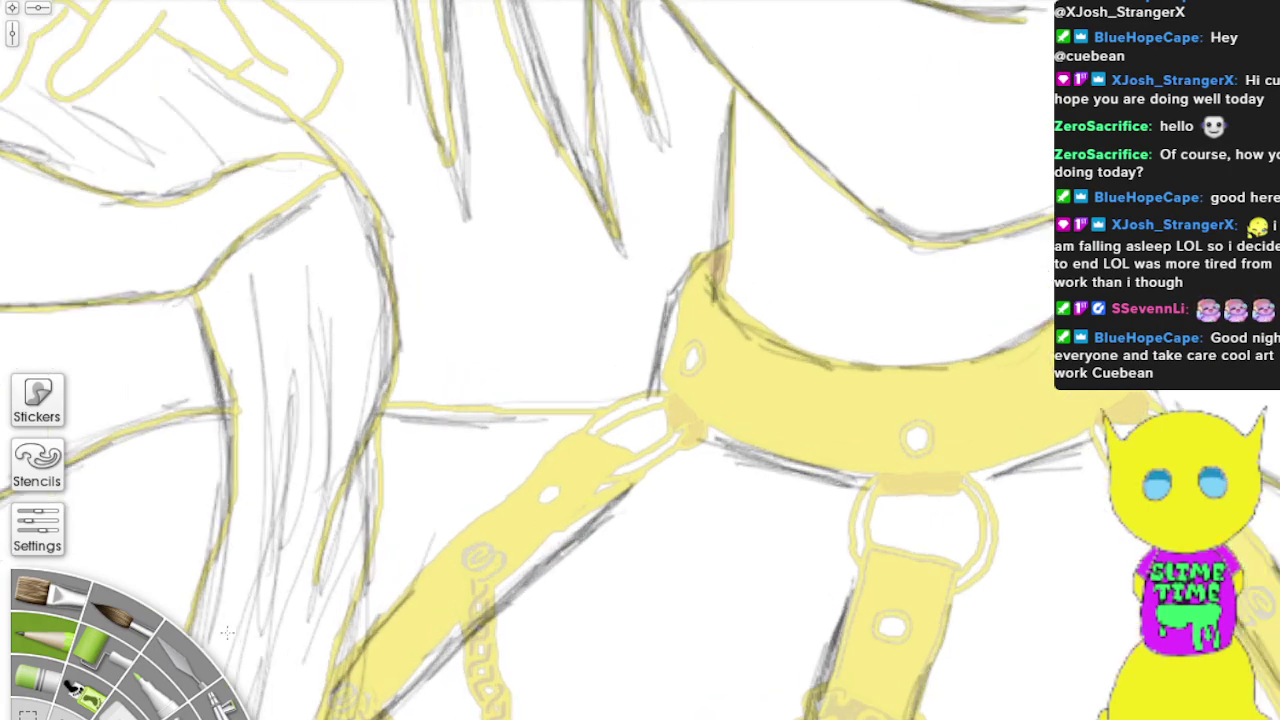
{"action": "scroll", "coordinate": [228, 627], "scroll_direction": "down", "scroll_amount": 4}
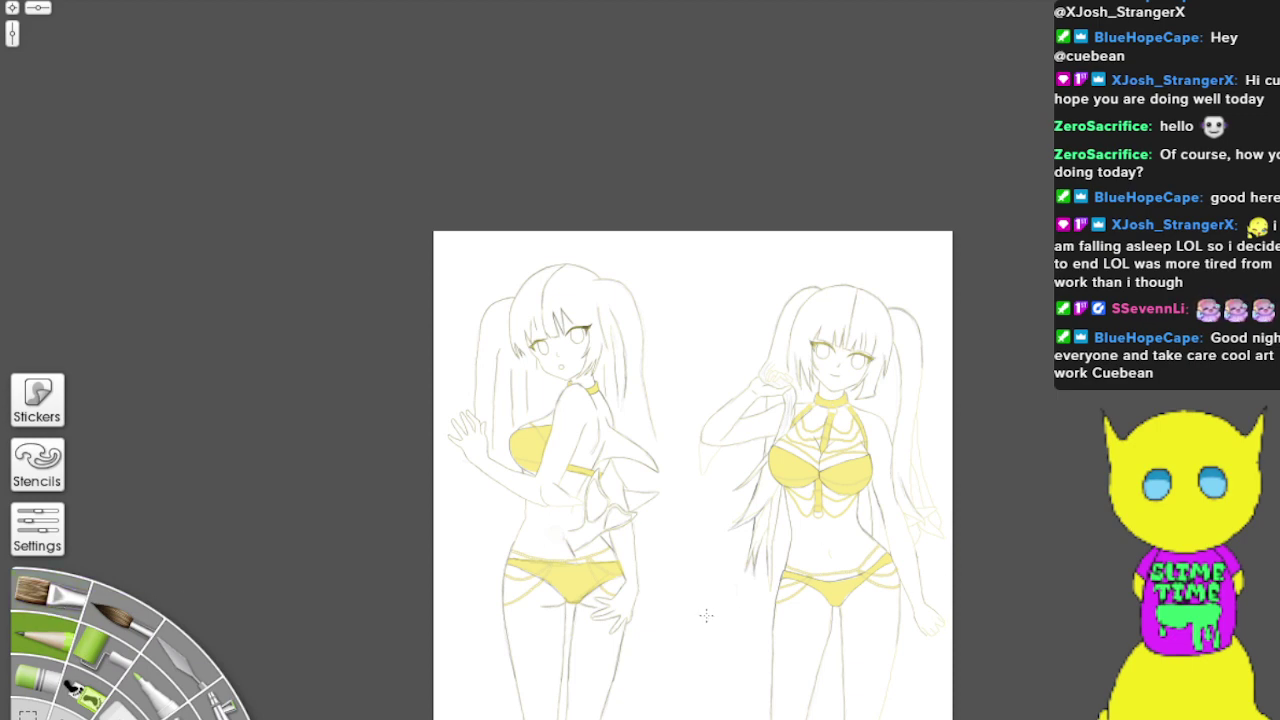
{"action": "left_click_drag", "start_coordinate": [708, 616], "coordinate": [838, 418]}
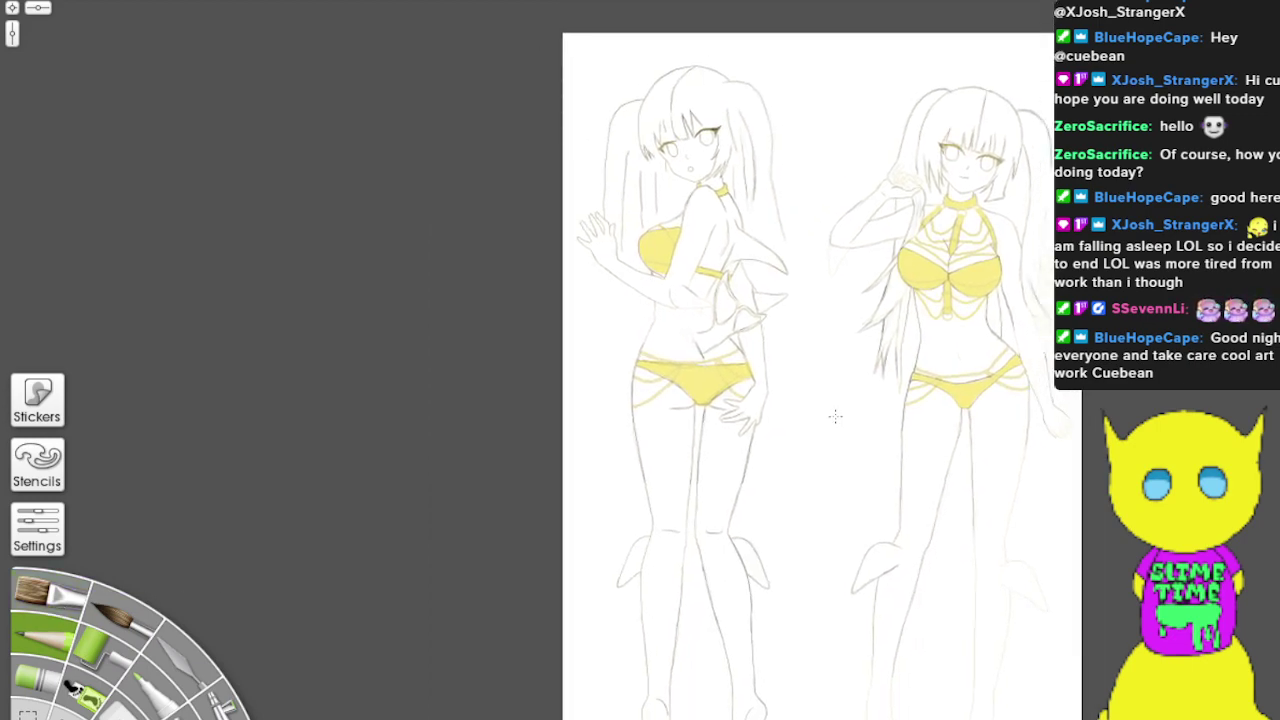
Step: Trace the right-hand figure's lowered hand: the inner finger line with its small pointed notch, and the hand's outer edge to the fingertip
{"action": "scroll", "coordinate": [443, 551], "scroll_direction": "up", "scroll_amount": 3}
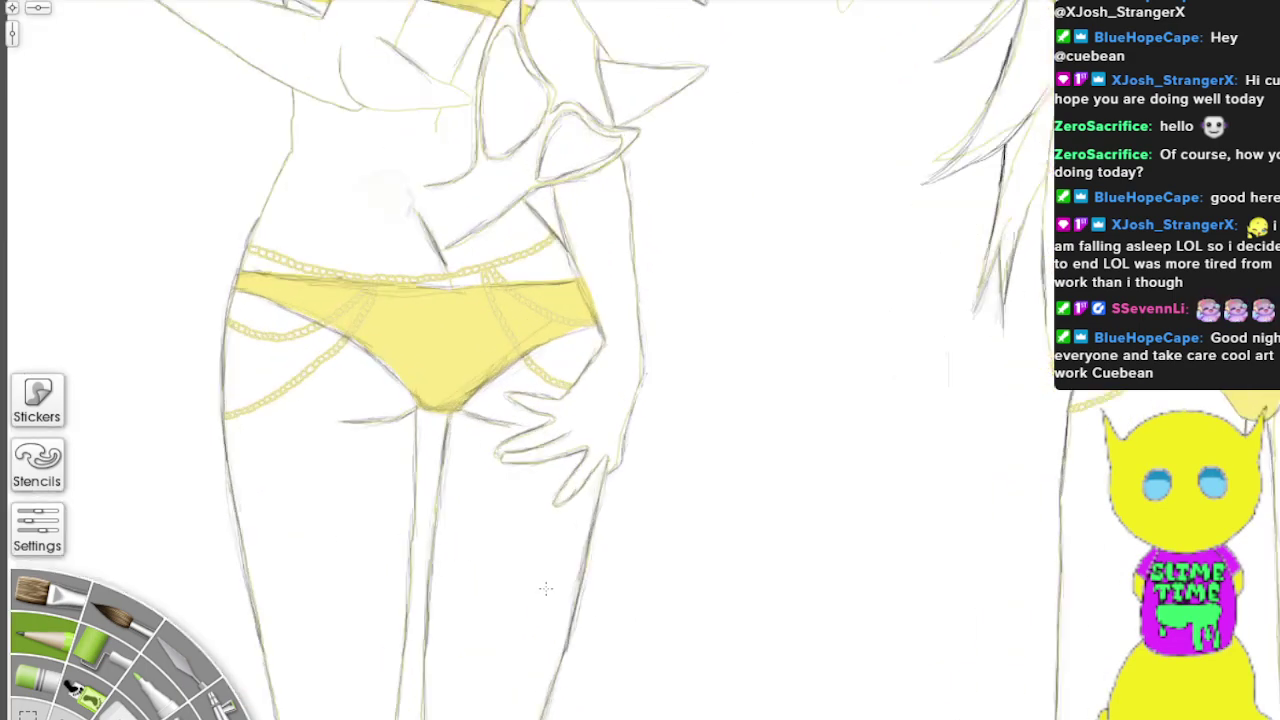
{"action": "left_click_drag", "start_coordinate": [948, 370], "coordinate": [404, 286]}
{"action": "scroll", "coordinate": [870, 423], "scroll_direction": "up", "scroll_amount": 3}
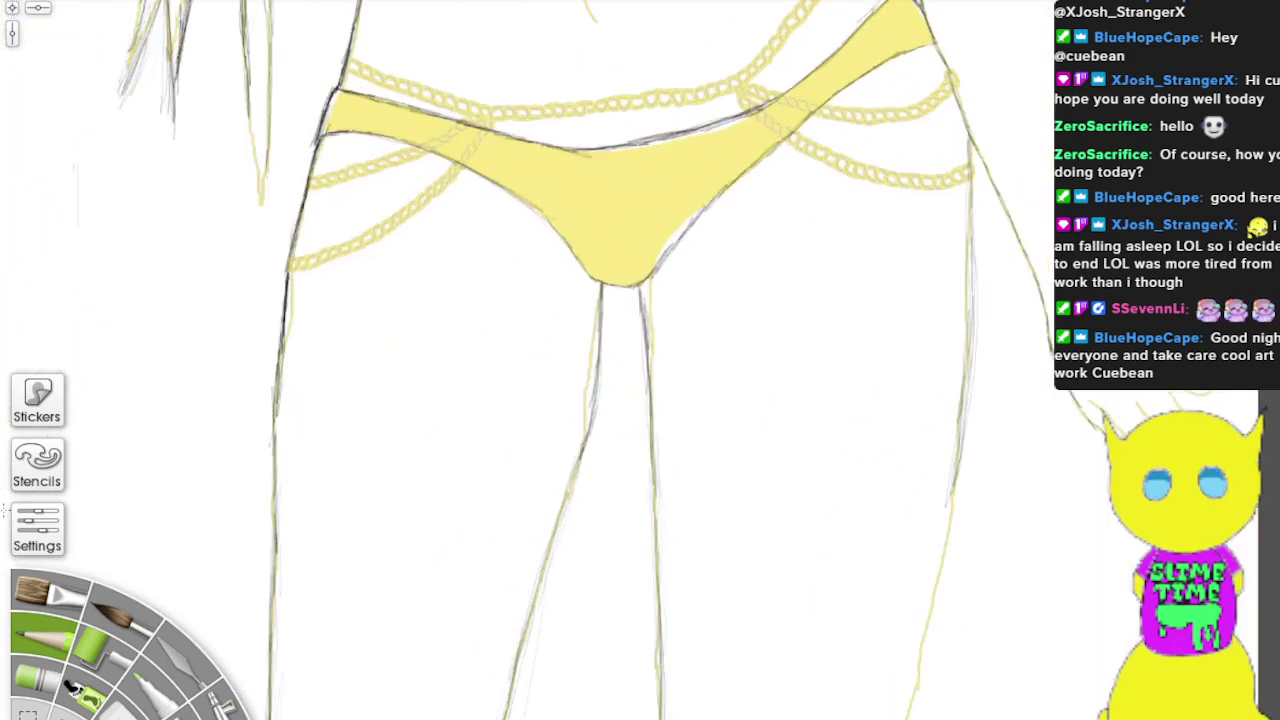
{"action": "left_click_drag", "start_coordinate": [176, 619], "coordinate": [4, 408]}
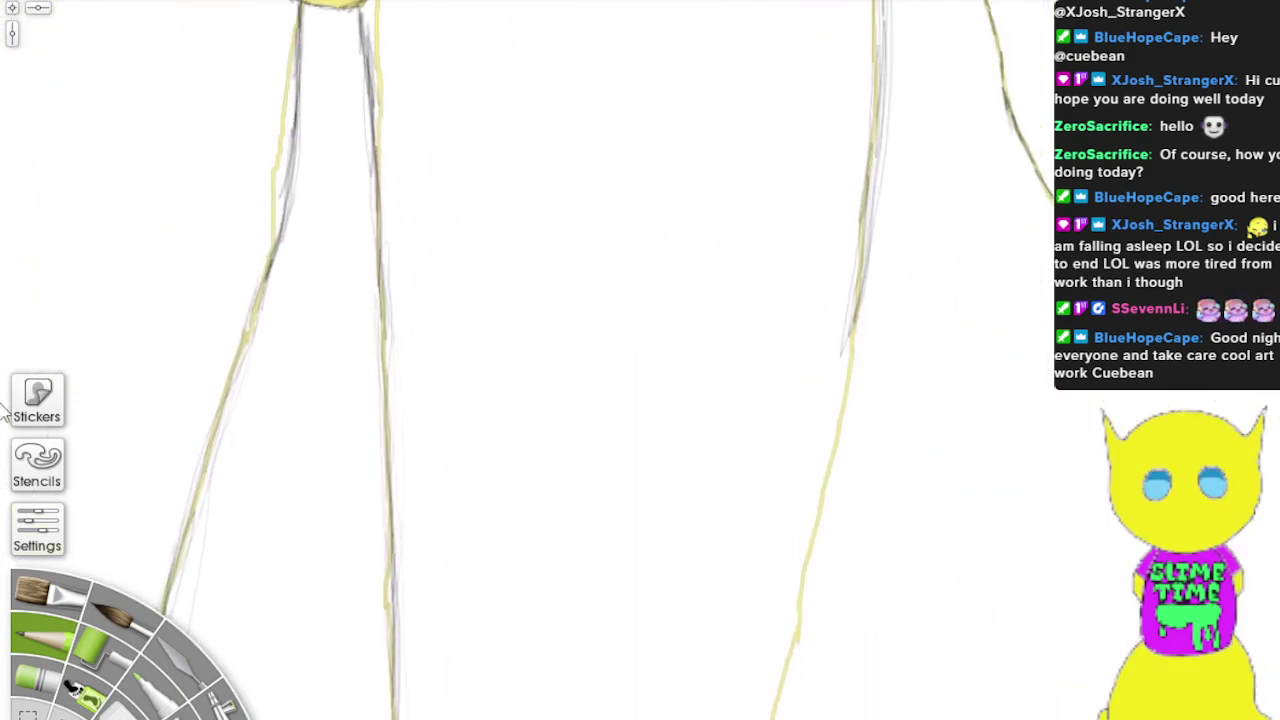
{"action": "scroll", "coordinate": [120, 505], "scroll_direction": "up", "scroll_amount": 2}
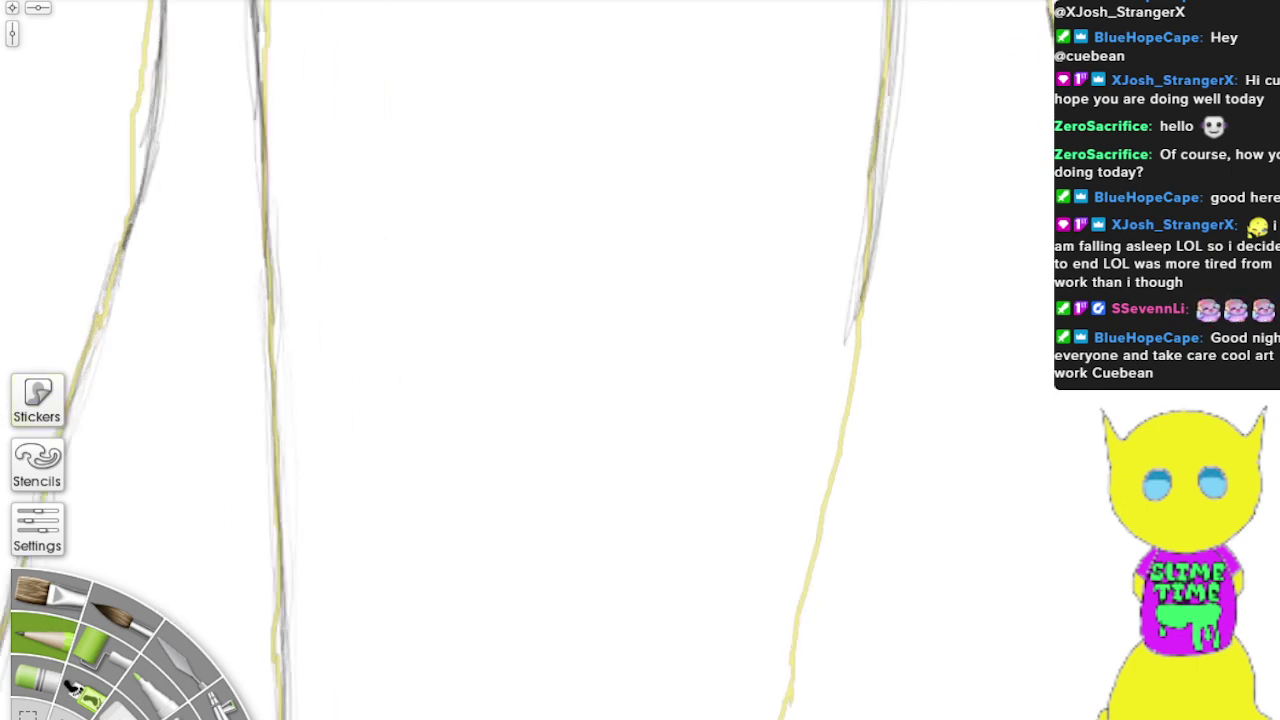
{"action": "left_click_drag", "start_coordinate": [452, 470], "coordinate": [182, 672]}
{"action": "scroll", "coordinate": [194, 671], "scroll_direction": "up", "scroll_amount": 3}
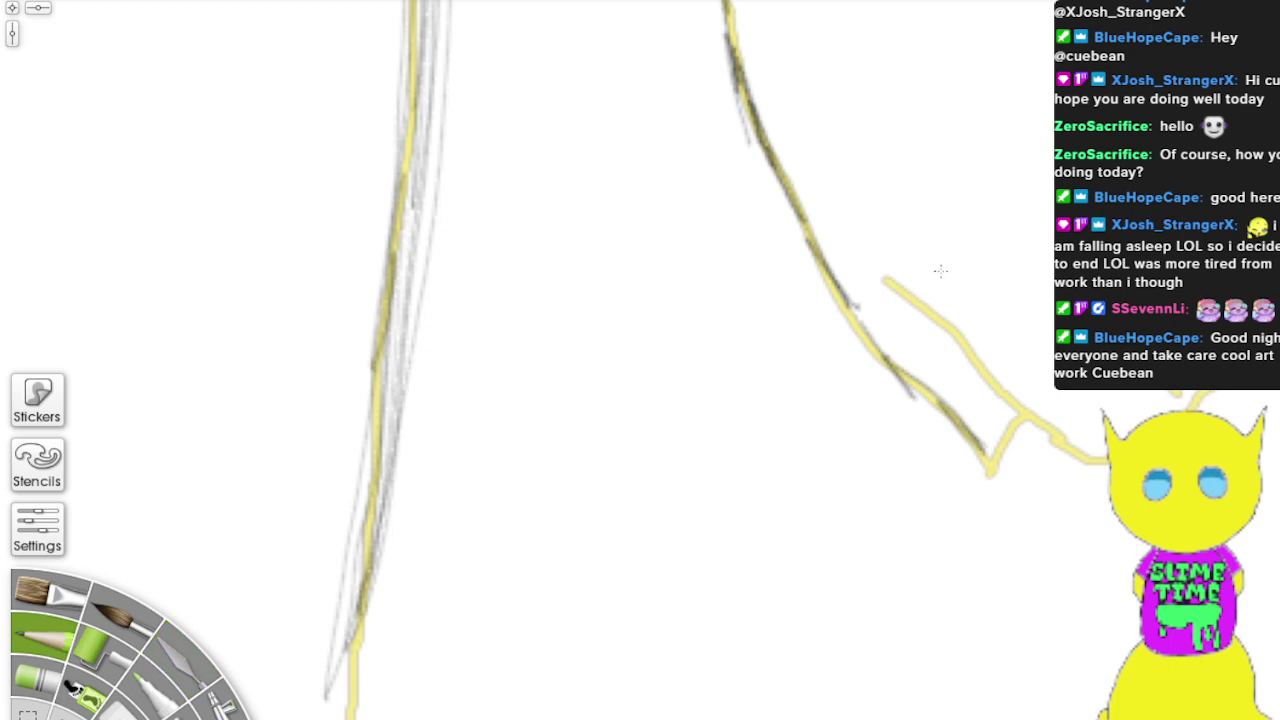
{"action": "left_click_drag", "start_coordinate": [885, 280], "coordinate": [962, 340]}
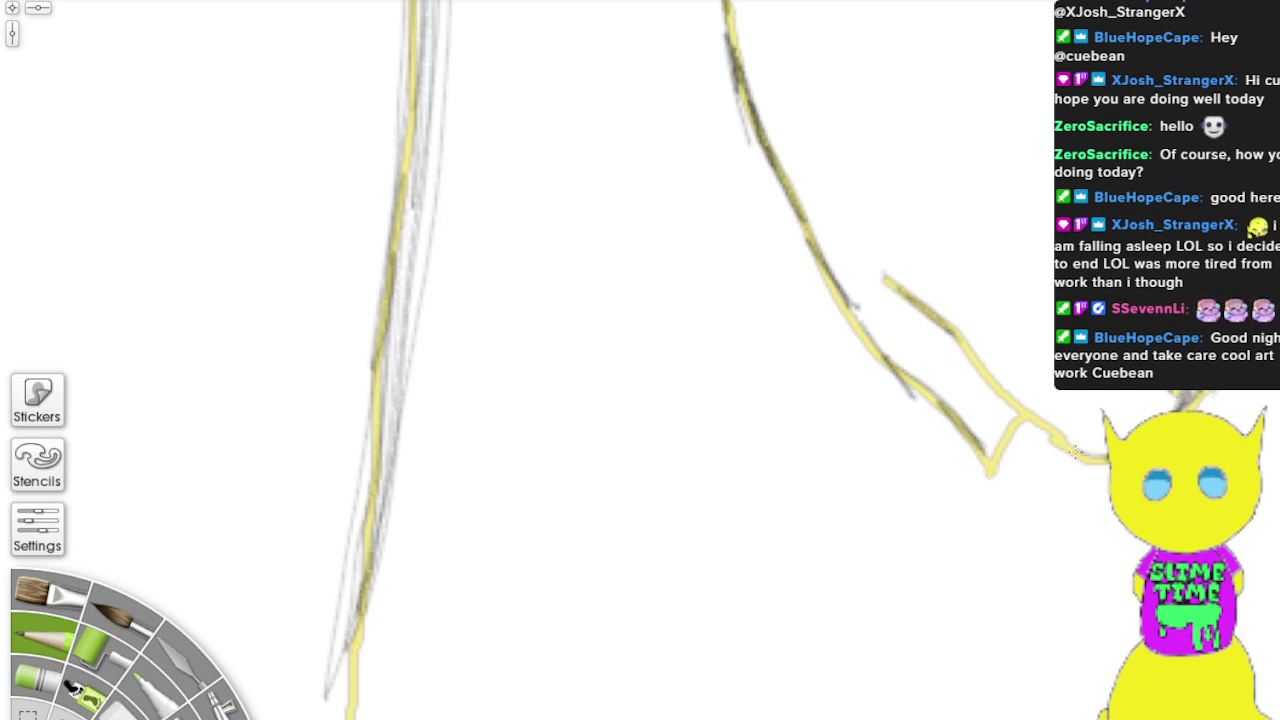
{"action": "mouse_move", "coordinate": [1095, 450]}
{"action": "left_mouse_down"}
{"action": "mouse_move", "coordinate": [1030, 420]}
{"action": "mouse_move", "coordinate": [913, 291]}
{"action": "left_mouse_up"}
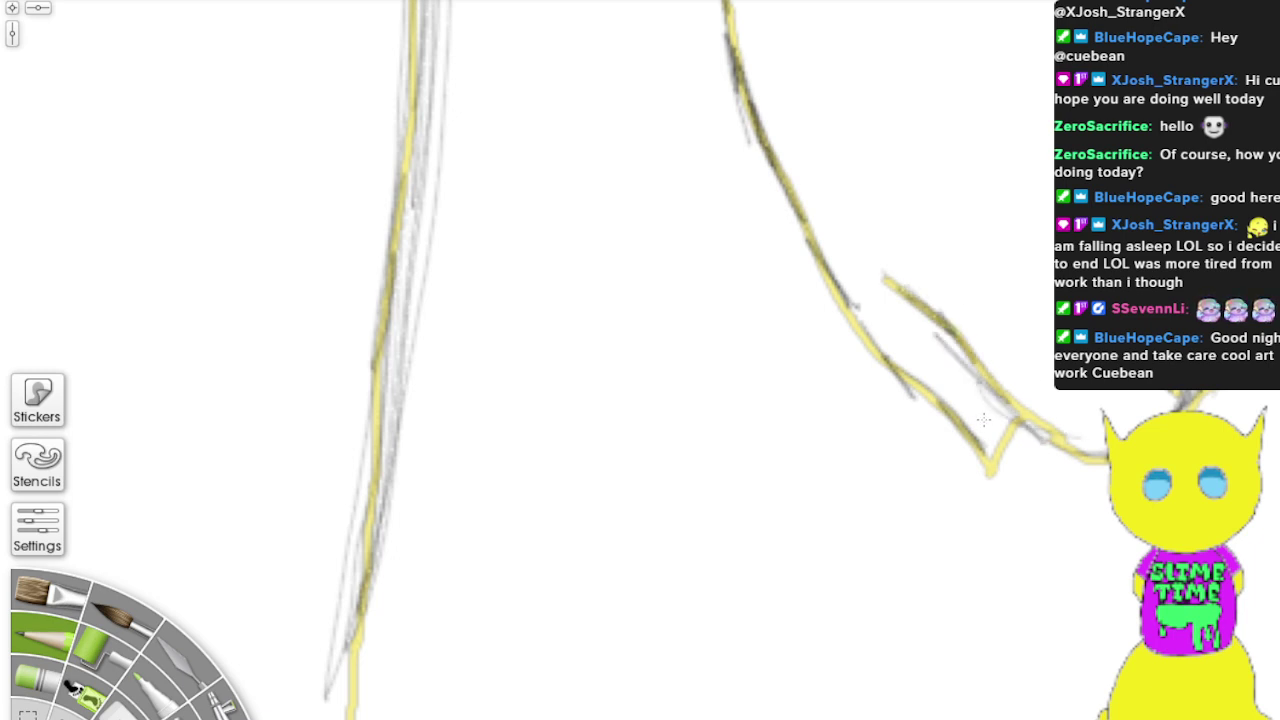
{"action": "mouse_move", "coordinate": [984, 420]}
{"action": "left_mouse_down"}
{"action": "mouse_move", "coordinate": [1017, 419]}
{"action": "mouse_move", "coordinate": [998, 459]}
{"action": "mouse_move", "coordinate": [870, 340]}
{"action": "left_mouse_up"}
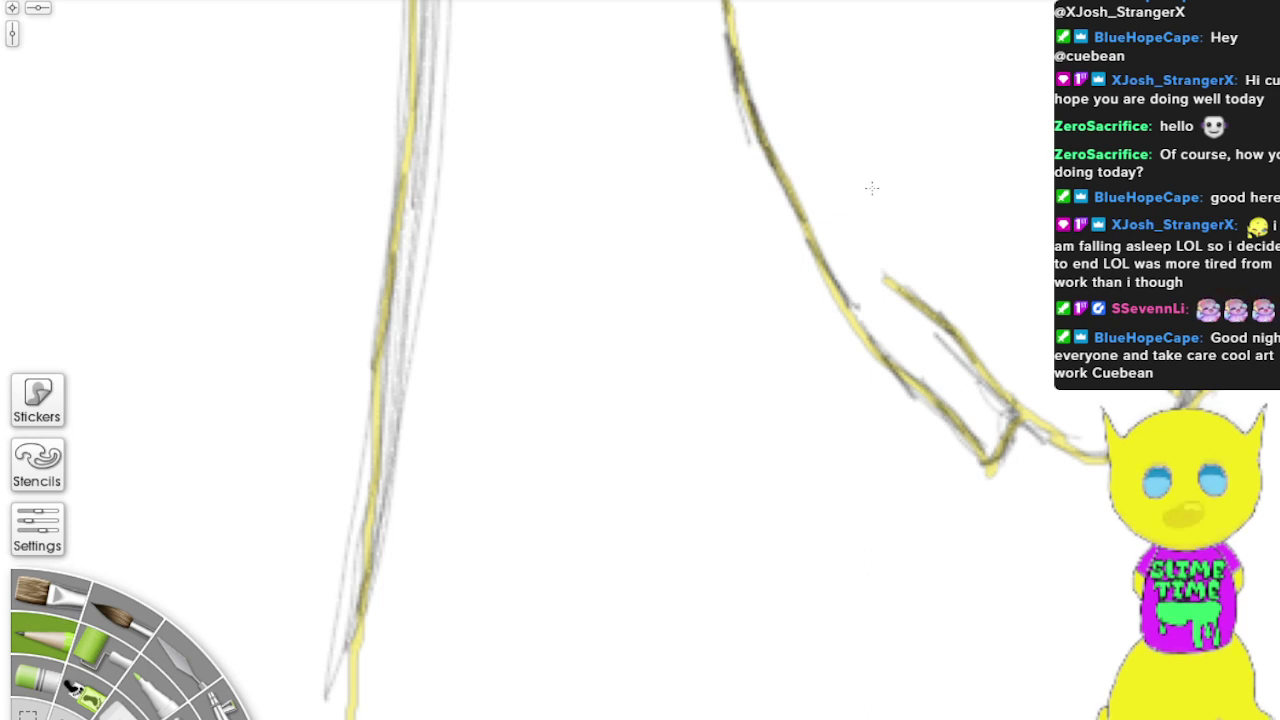
{"action": "mouse_move", "coordinate": [888, 131]}
{"action": "left_mouse_down"}
{"action": "mouse_move", "coordinate": [684, 695]}
{"action": "mouse_move", "coordinate": [498, 661]}
{"action": "mouse_move", "coordinate": [504, 588]}
{"action": "left_mouse_up"}
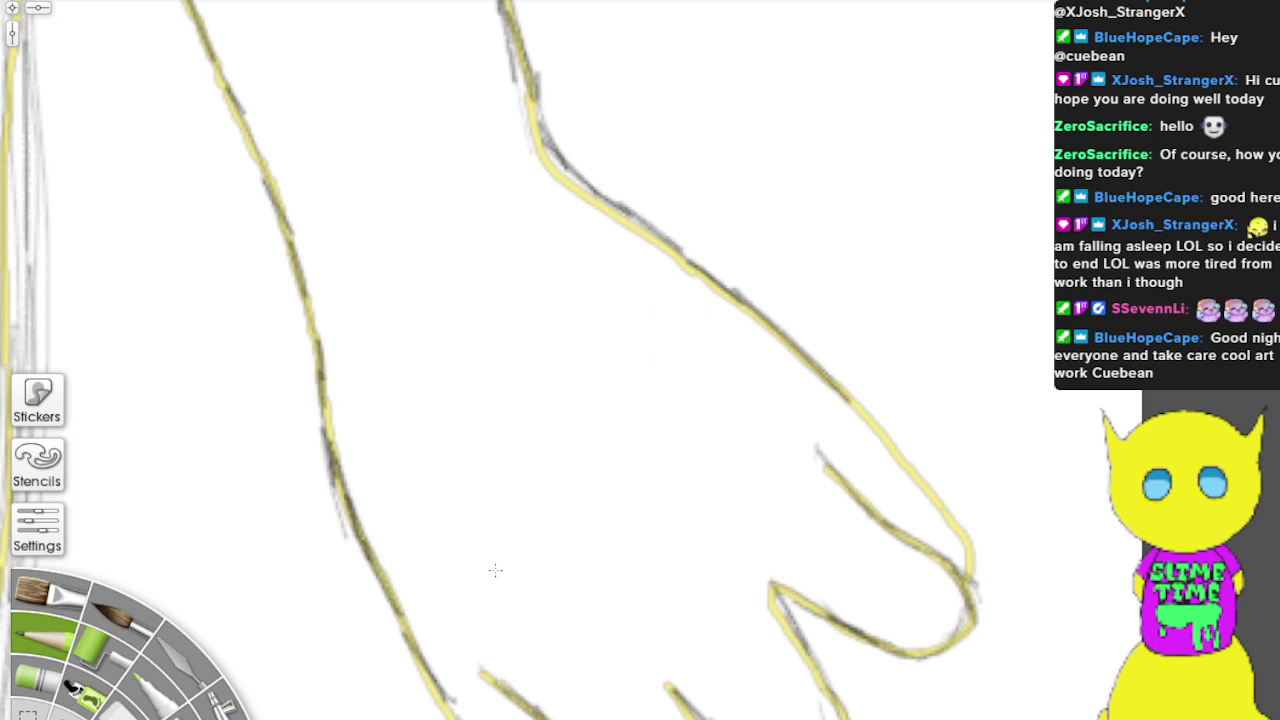
{"action": "mouse_move", "coordinate": [842, 398]}
{"action": "left_mouse_down"}
{"action": "mouse_move", "coordinate": [891, 447]}
{"action": "mouse_move", "coordinate": [848, 397]}
{"action": "mouse_move", "coordinate": [959, 532]}
{"action": "mouse_move", "coordinate": [966, 577]}
{"action": "mouse_move", "coordinate": [945, 517]}
{"action": "mouse_move", "coordinate": [877, 420]}
{"action": "mouse_move", "coordinate": [921, 495]}
{"action": "mouse_move", "coordinate": [748, 305]}
{"action": "left_mouse_up"}
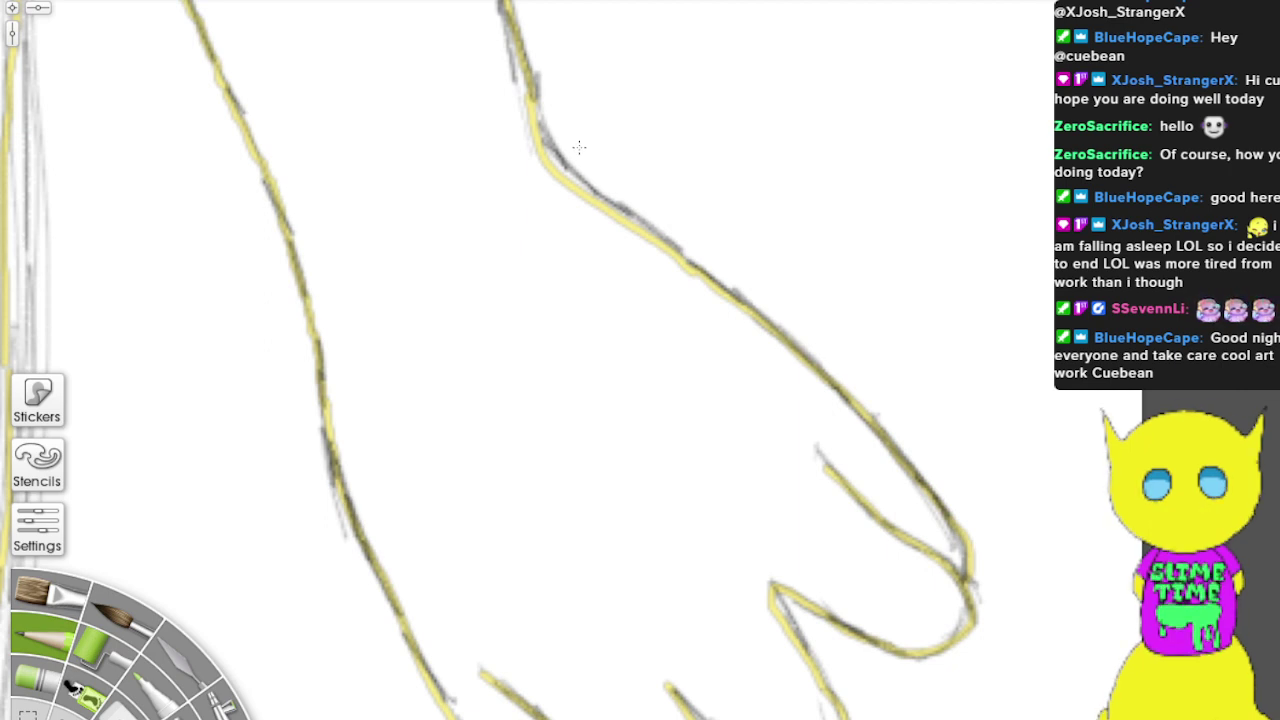
Step: Trace the outer thigh of the right-hand figure's right-hand leg with overlapping strokes, continuing the existing pencil line downward
{"action": "mouse_move", "coordinate": [441, 312]}
{"action": "left_mouse_down"}
{"action": "mouse_move", "coordinate": [532, 293]}
{"action": "mouse_move", "coordinate": [846, 125]}
{"action": "left_mouse_up"}
{"action": "left_click_drag", "start_coordinate": [569, 348], "coordinate": [1000, 30]}
{"action": "left_click_drag", "start_coordinate": [620, 318], "coordinate": [645, 118]}
{"action": "left_click_drag", "start_coordinate": [655, 302], "coordinate": [653, 84]}
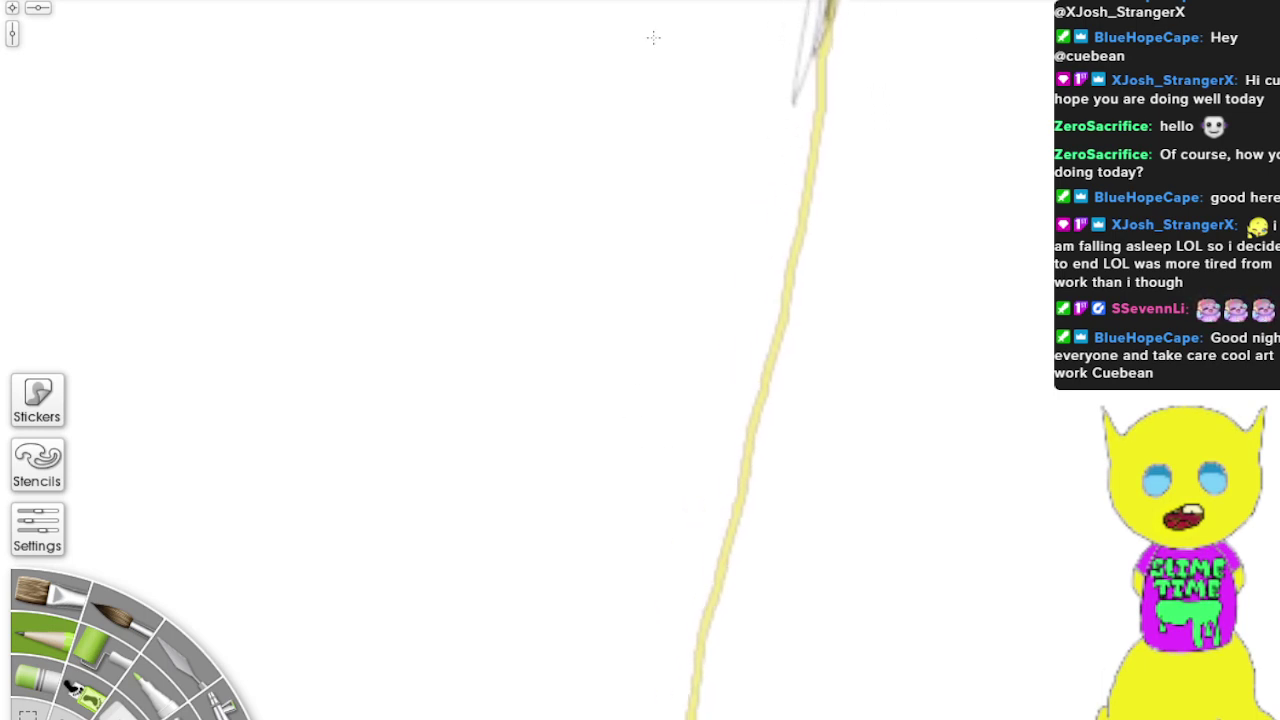
{"action": "left_click_drag", "start_coordinate": [822, 62], "coordinate": [805, 178]}
{"action": "mouse_move", "coordinate": [826, 26]}
{"action": "left_mouse_down"}
{"action": "mouse_move", "coordinate": [794, 282]}
{"action": "mouse_move", "coordinate": [778, 340]}
{"action": "mouse_move", "coordinate": [802, 226]}
{"action": "mouse_move", "coordinate": [690, 718]}
{"action": "left_mouse_up"}
{"action": "mouse_move", "coordinate": [708, 630]}
{"action": "left_mouse_down"}
{"action": "mouse_move", "coordinate": [692, 718]}
{"action": "mouse_move", "coordinate": [822, 132]}
{"action": "mouse_move", "coordinate": [700, 688]}
{"action": "mouse_move", "coordinate": [873, 254]}
{"action": "mouse_move", "coordinate": [836, 54]}
{"action": "left_mouse_up"}
{"action": "mouse_move", "coordinate": [708, 571]}
{"action": "left_mouse_down"}
{"action": "mouse_move", "coordinate": [740, 550]}
{"action": "mouse_move", "coordinate": [751, 570]}
{"action": "left_mouse_up"}
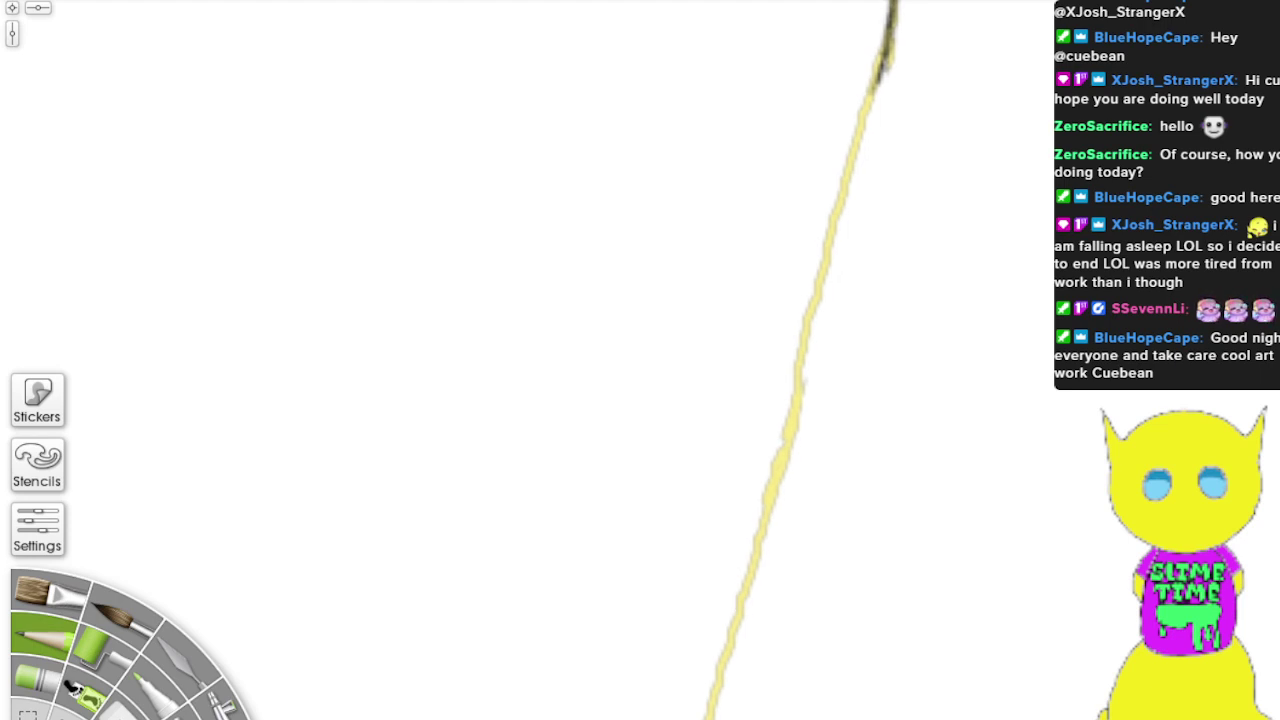
{"action": "left_click_drag", "start_coordinate": [708, 718], "coordinate": [826, 320]}
{"action": "mouse_move", "coordinate": [802, 402]}
{"action": "left_mouse_down"}
{"action": "mouse_move", "coordinate": [824, 260]}
{"action": "mouse_move", "coordinate": [882, 58]}
{"action": "mouse_move", "coordinate": [850, 238]}
{"action": "mouse_move", "coordinate": [871, 117]}
{"action": "mouse_move", "coordinate": [785, 445]}
{"action": "mouse_move", "coordinate": [882, 66]}
{"action": "mouse_move", "coordinate": [810, 376]}
{"action": "mouse_move", "coordinate": [700, 718]}
{"action": "mouse_move", "coordinate": [886, 30]}
{"action": "mouse_move", "coordinate": [732, 634]}
{"action": "mouse_move", "coordinate": [740, 547]}
{"action": "mouse_move", "coordinate": [876, 48]}
{"action": "left_mouse_up"}
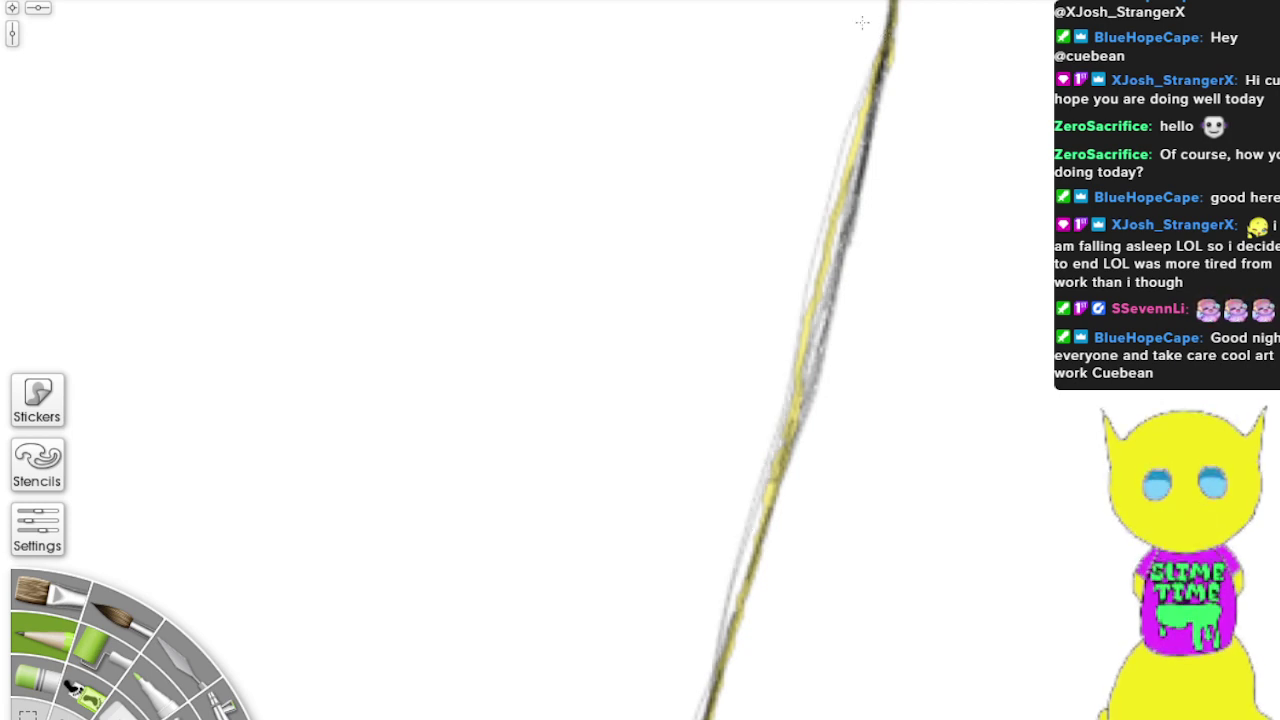
Step: Trace the outer knee contour of the same leg down to the top edge of its calf fin
{"action": "scroll", "coordinate": [862, 22], "scroll_direction": "down", "scroll_amount": 5}
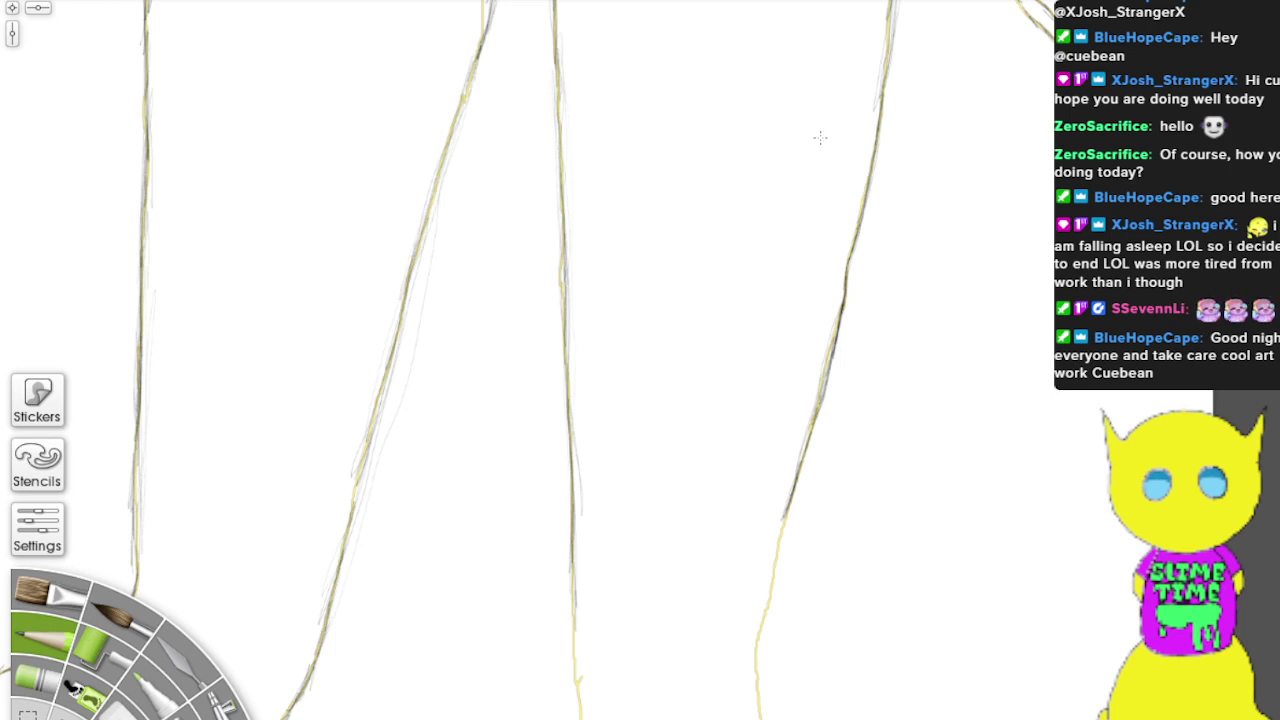
{"action": "mouse_move", "coordinate": [897, 356]}
{"action": "left_mouse_down"}
{"action": "mouse_move", "coordinate": [913, 33]}
{"action": "mouse_move", "coordinate": [898, 126]}
{"action": "mouse_move", "coordinate": [858, 38]}
{"action": "left_mouse_up"}
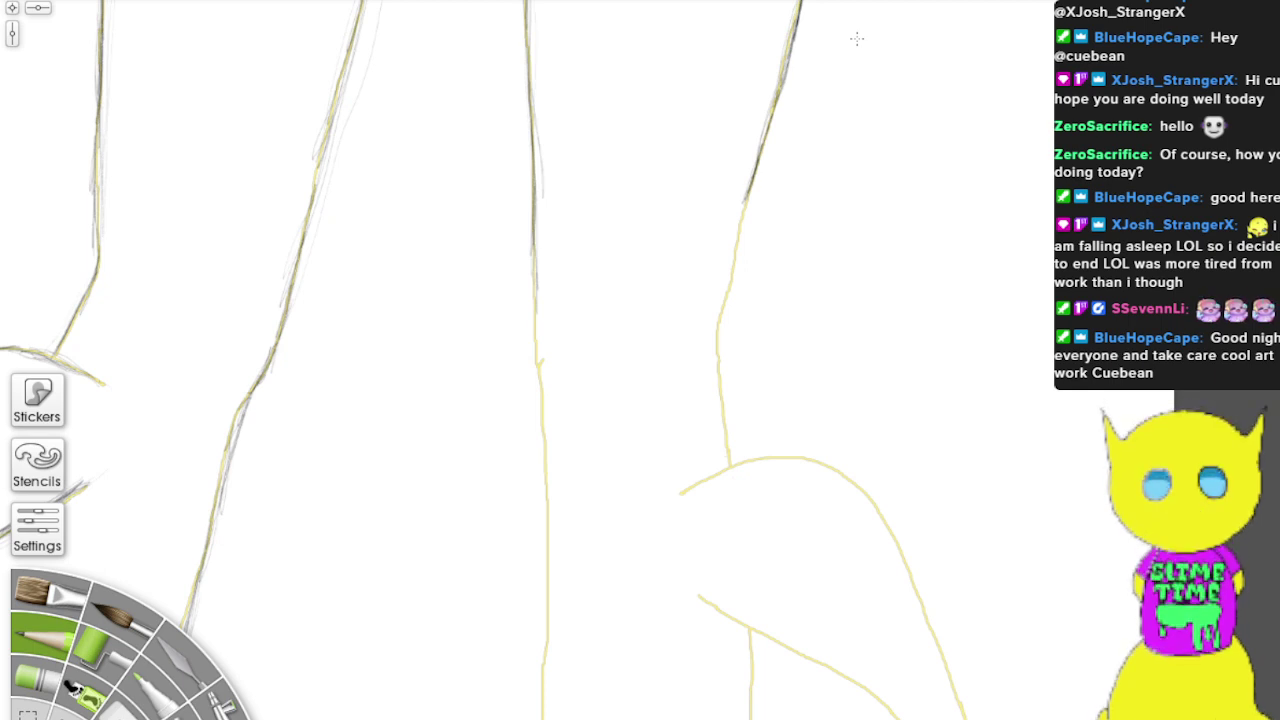
{"action": "left_click_drag", "start_coordinate": [716, 404], "coordinate": [729, 458]}
{"action": "mouse_move", "coordinate": [712, 361]}
{"action": "left_mouse_down"}
{"action": "mouse_move", "coordinate": [722, 402]}
{"action": "mouse_move", "coordinate": [714, 336]}
{"action": "mouse_move", "coordinate": [750, 192]}
{"action": "left_mouse_up"}
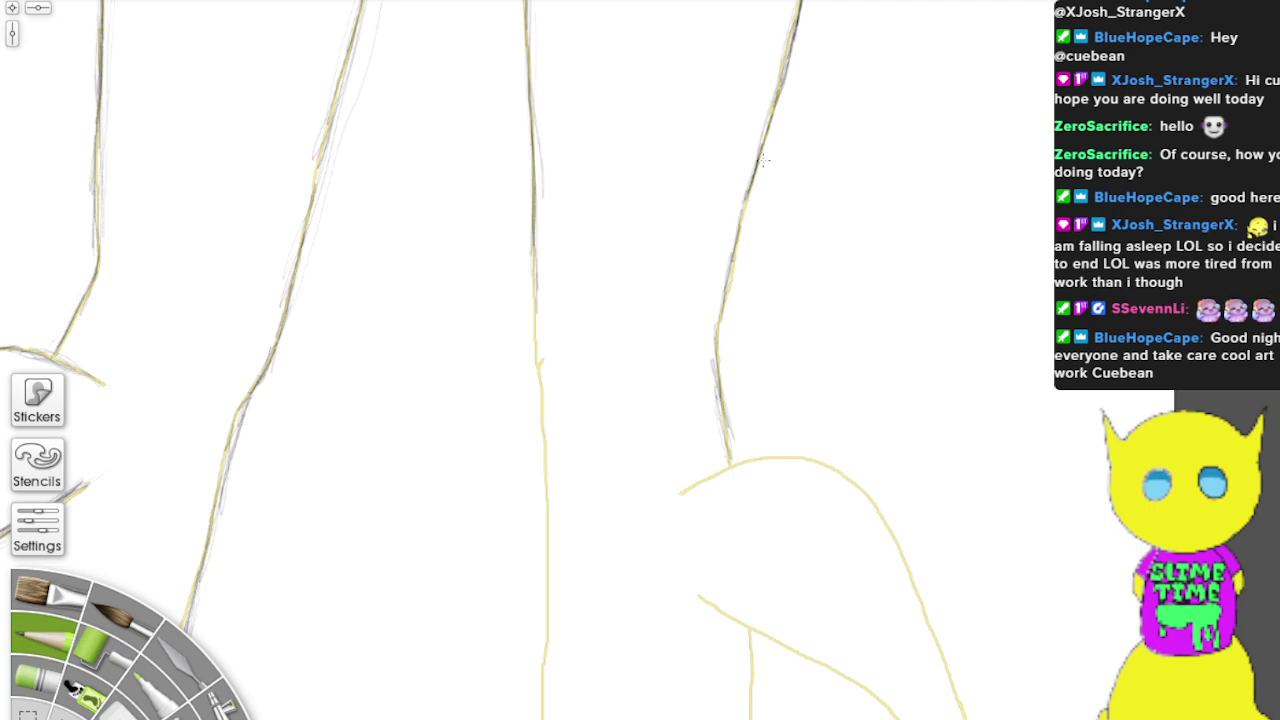
{"action": "scroll", "coordinate": [763, 160], "scroll_direction": "down", "scroll_amount": 6}
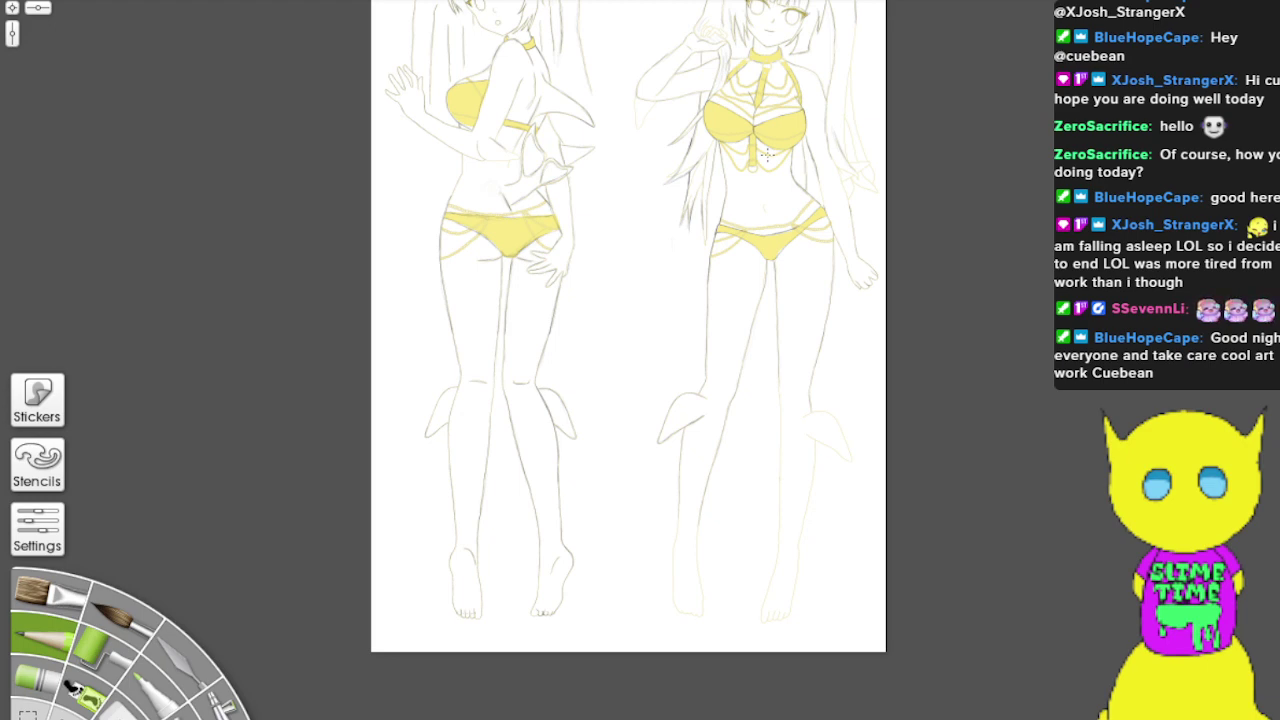
{"action": "scroll", "coordinate": [767, 153], "scroll_direction": "up", "scroll_amount": 8}
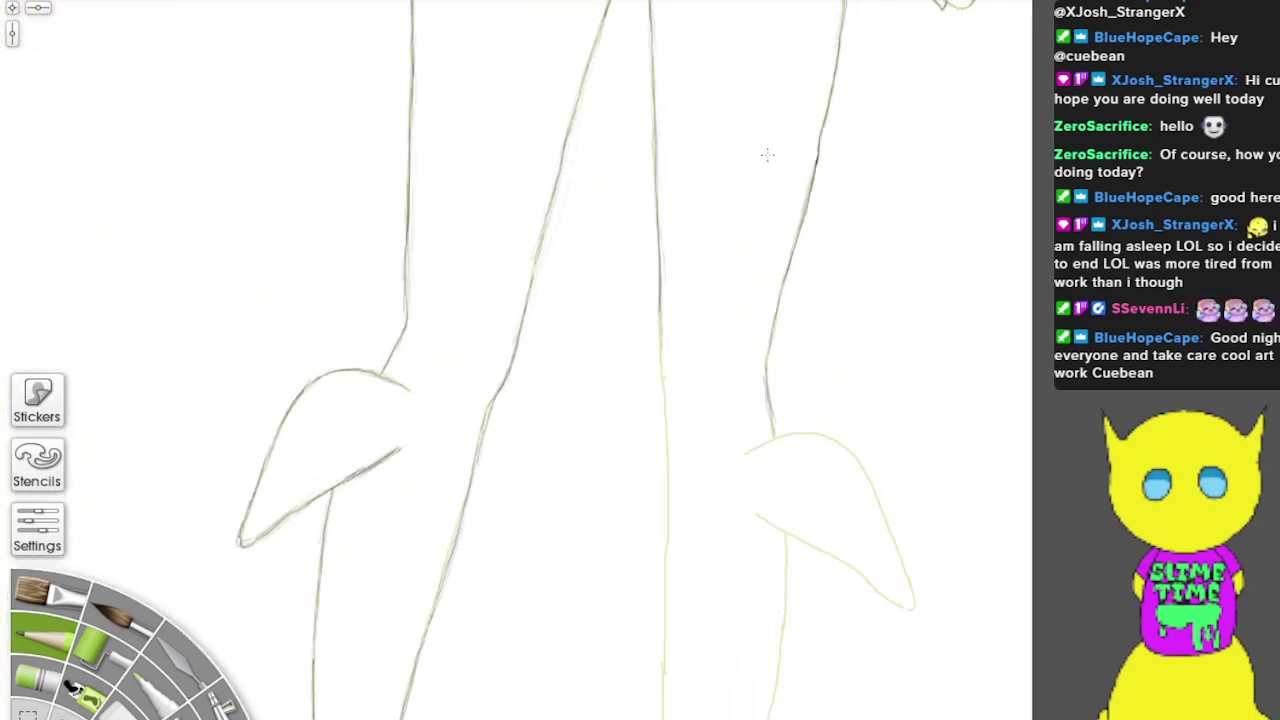
{"action": "scroll", "coordinate": [767, 154], "scroll_direction": "down", "scroll_amount": 2}
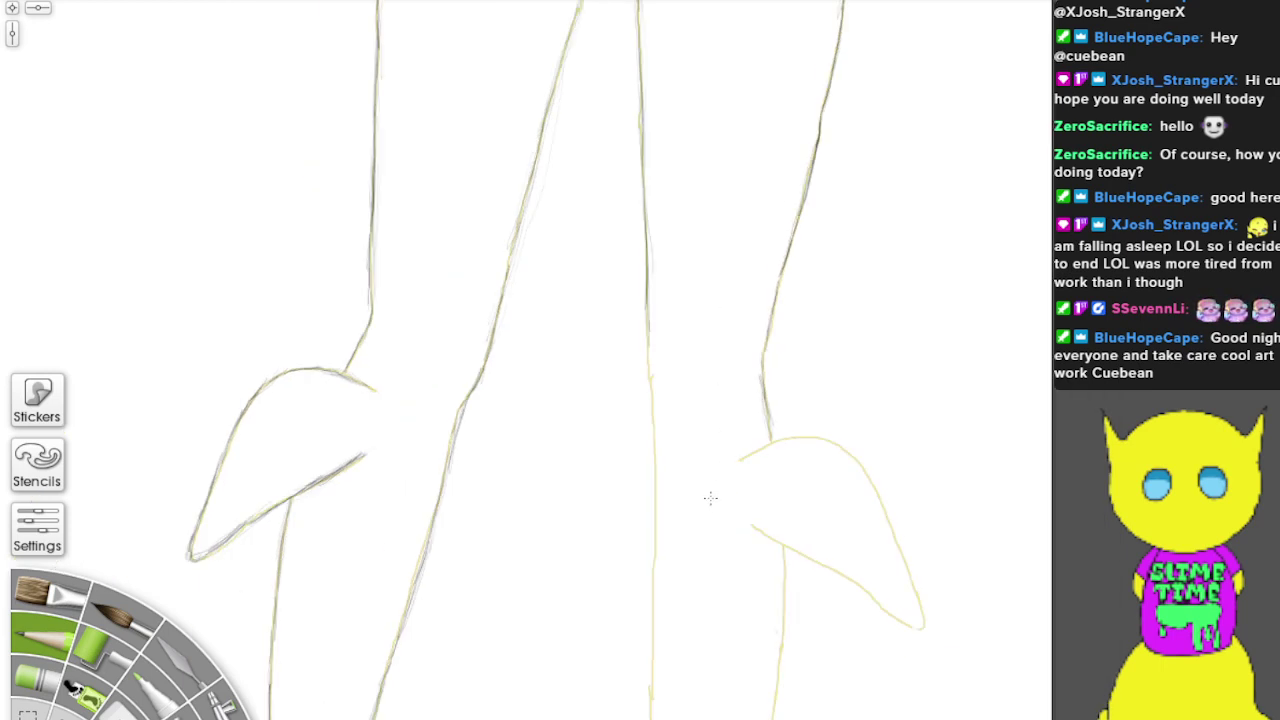
{"action": "left_click_drag", "start_coordinate": [640, 600], "coordinate": [682, 96]}
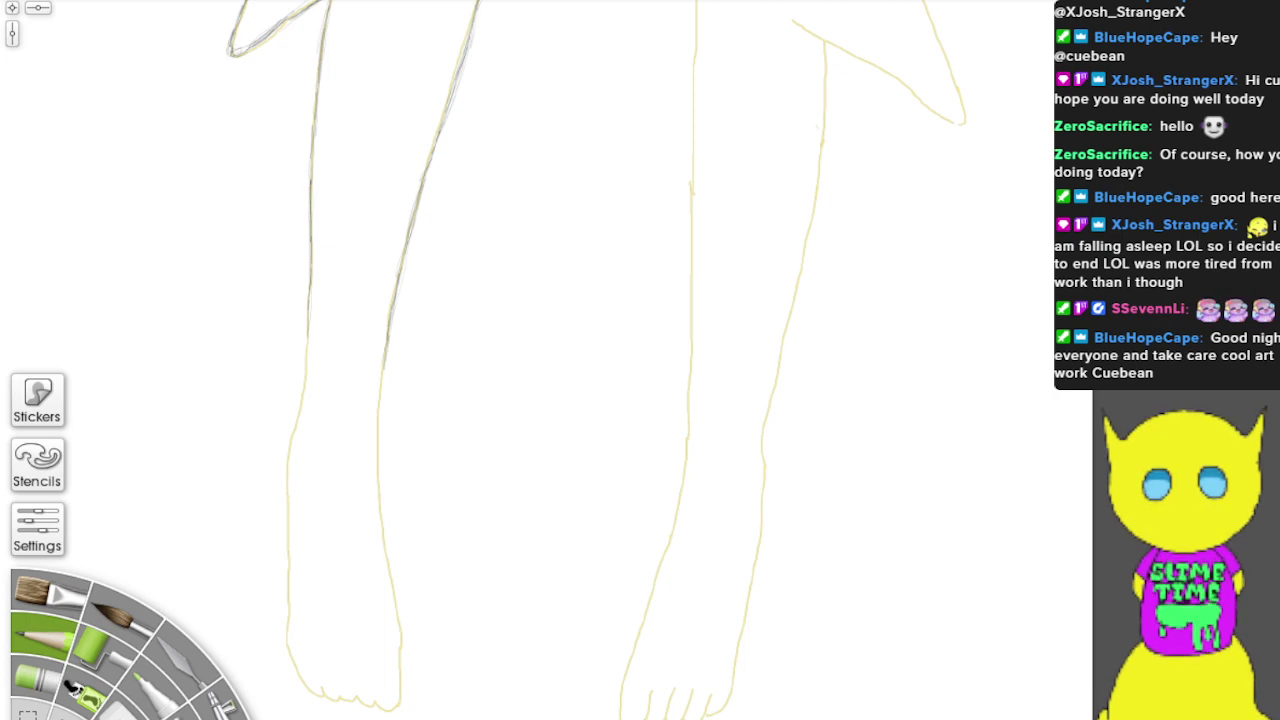
Step: Trace the inner and outer contours of the right-hand figure's right-hand lower leg from the calf down toward the foot
{"action": "mouse_move", "coordinate": [675, 523]}
{"action": "left_mouse_down"}
{"action": "mouse_move", "coordinate": [689, 101]}
{"action": "mouse_move", "coordinate": [695, 247]}
{"action": "mouse_move", "coordinate": [700, 36]}
{"action": "left_mouse_up"}
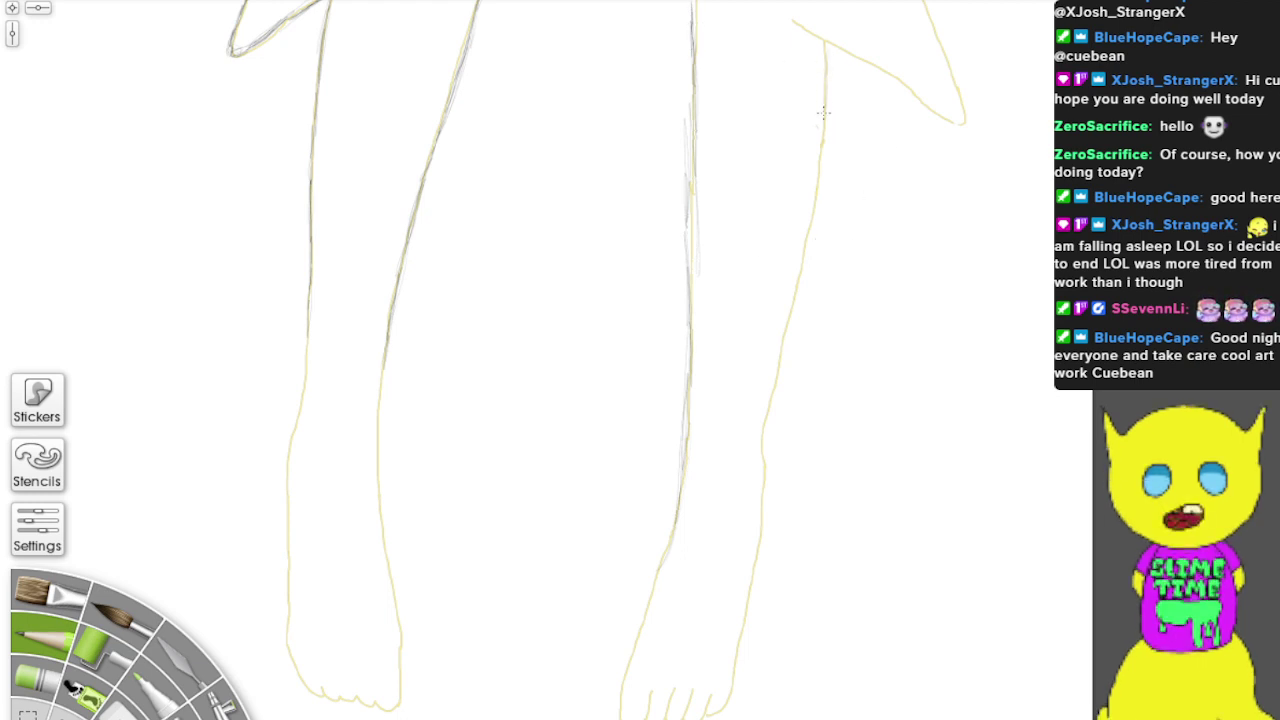
{"action": "mouse_move", "coordinate": [824, 113]}
{"action": "left_mouse_down"}
{"action": "mouse_move", "coordinate": [827, 47]}
{"action": "mouse_move", "coordinate": [786, 323]}
{"action": "mouse_move", "coordinate": [811, 180]}
{"action": "mouse_move", "coordinate": [817, 195]}
{"action": "mouse_move", "coordinate": [759, 439]}
{"action": "mouse_move", "coordinate": [759, 456]}
{"action": "mouse_move", "coordinate": [768, 411]}
{"action": "mouse_move", "coordinate": [767, 501]}
{"action": "mouse_move", "coordinate": [777, 482]}
{"action": "mouse_move", "coordinate": [747, 501]}
{"action": "mouse_move", "coordinate": [763, 459]}
{"action": "mouse_move", "coordinate": [732, 699]}
{"action": "left_mouse_up"}
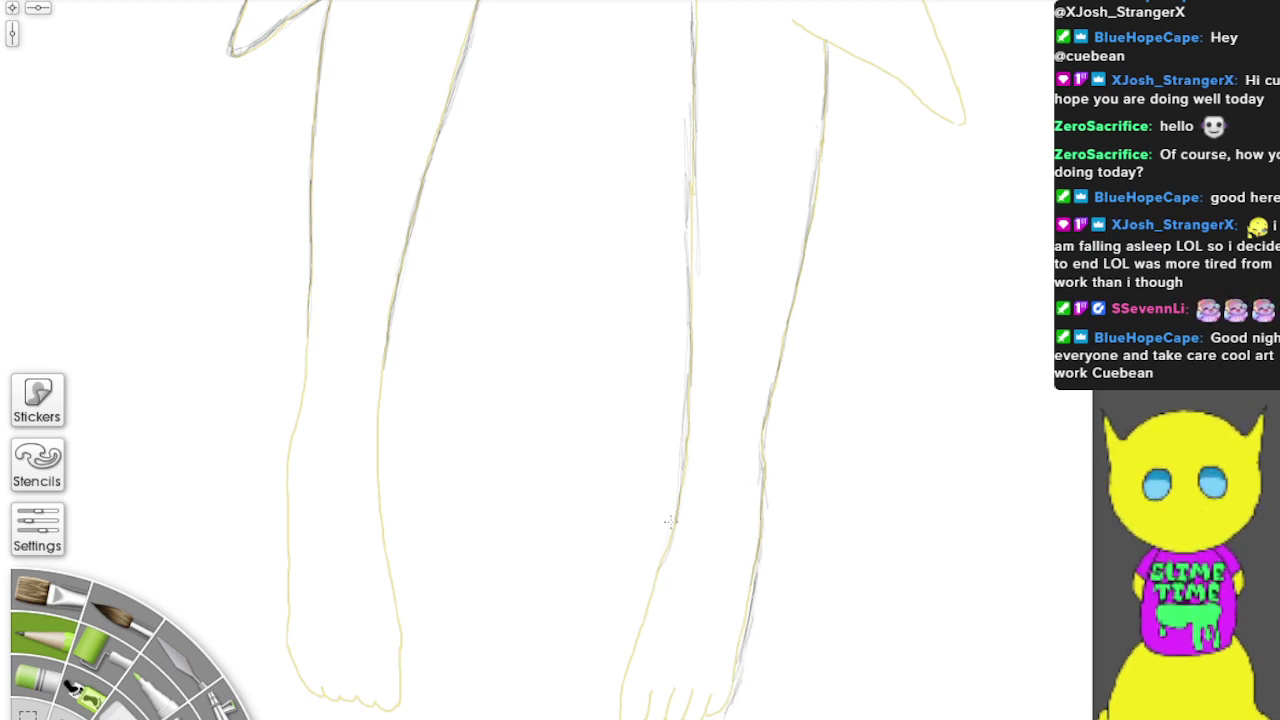
{"action": "mouse_move", "coordinate": [669, 535]}
{"action": "left_mouse_down"}
{"action": "mouse_move", "coordinate": [627, 676]}
{"action": "mouse_move", "coordinate": [656, 592]}
{"action": "left_mouse_up"}
Step: Reinforce the outer edge of the left-hand figure's right-hand pigtail with overlapping pencil strokes along its lower length
{"action": "mouse_move", "coordinate": [757, 208]}
{"action": "left_mouse_down"}
{"action": "mouse_move", "coordinate": [784, 608]}
{"action": "mouse_move", "coordinate": [812, 608]}
{"action": "left_mouse_up"}
{"action": "scroll", "coordinate": [811, 607], "scroll_direction": "up", "scroll_amount": 10}
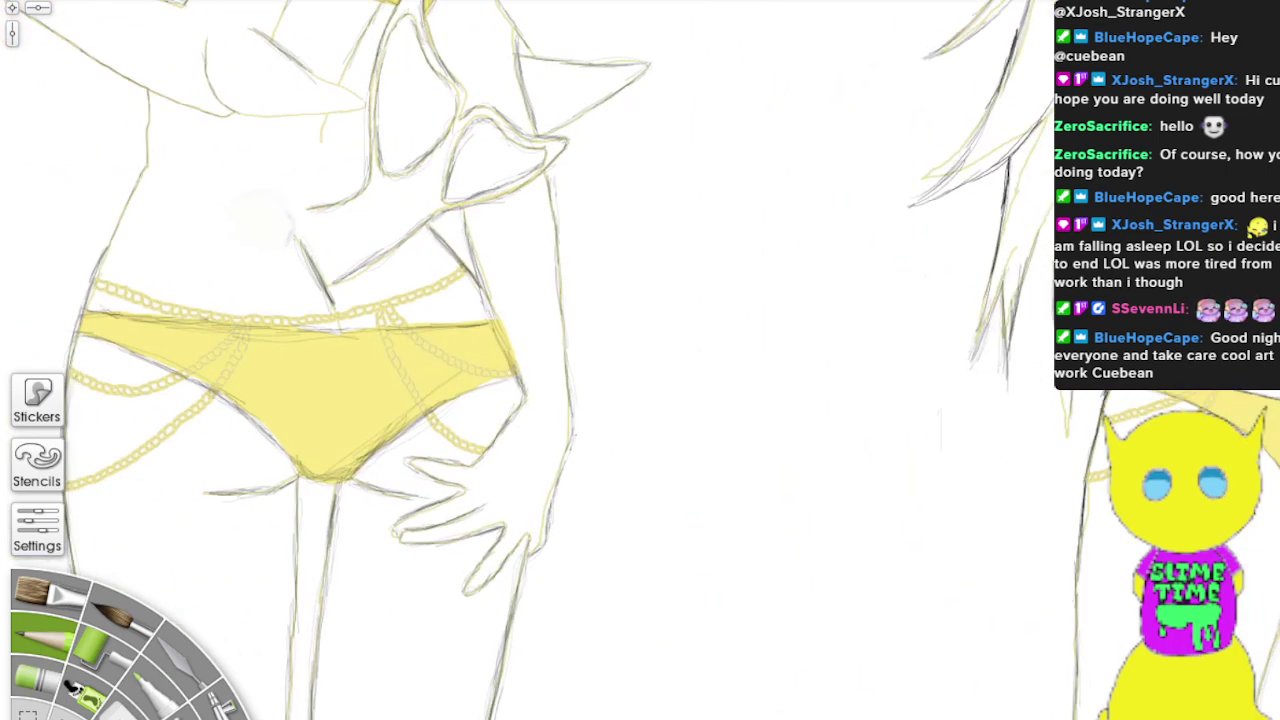
{"action": "scroll", "coordinate": [400, 360], "scroll_direction": "up", "scroll_amount": 8}
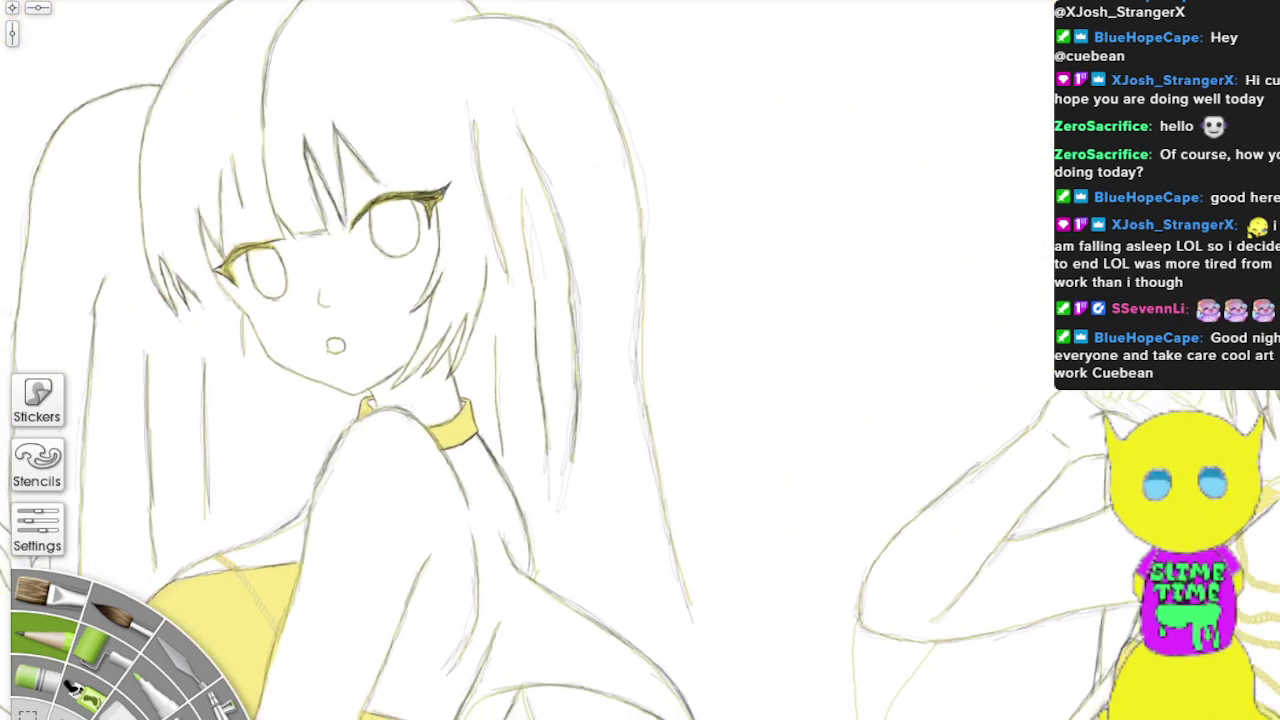
{"action": "left_click_drag", "start_coordinate": [699, 348], "coordinate": [711, 364]}
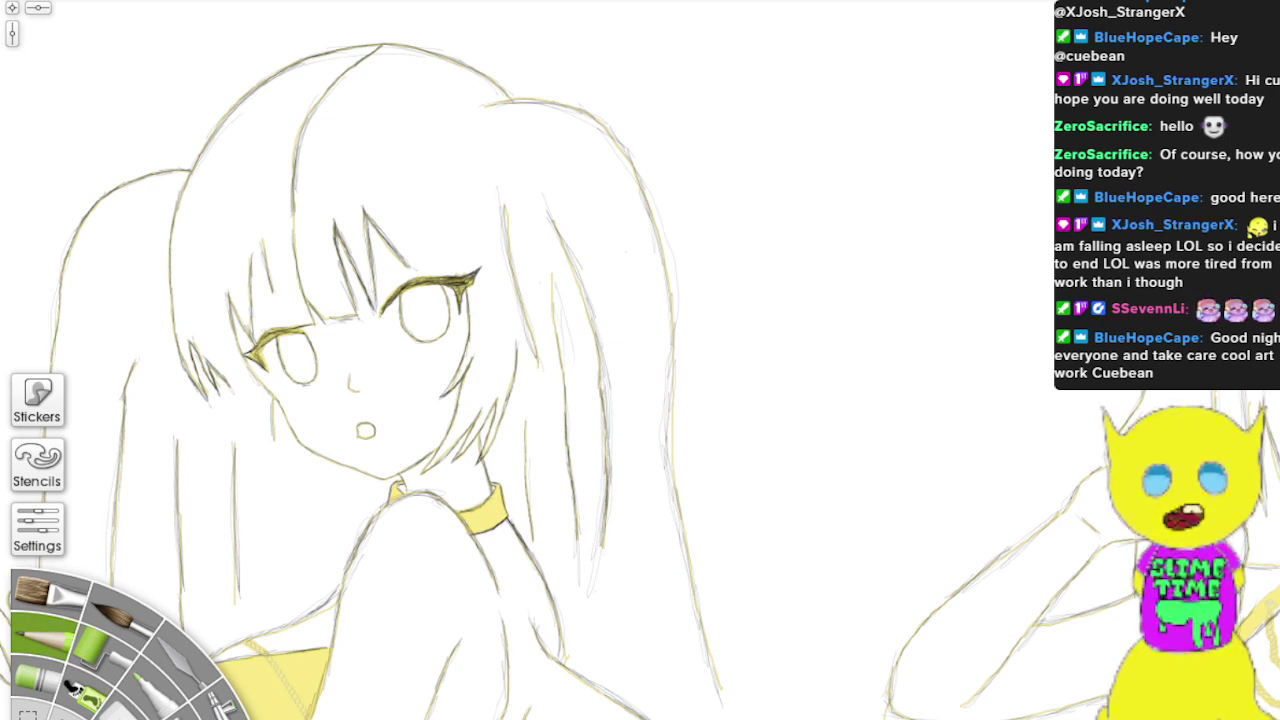
{"action": "mouse_move", "coordinate": [671, 322]}
{"action": "left_mouse_down"}
{"action": "mouse_move", "coordinate": [676, 380]}
{"action": "mouse_move", "coordinate": [674, 306]}
{"action": "mouse_move", "coordinate": [682, 442]}
{"action": "left_mouse_up"}
{"action": "mouse_move", "coordinate": [670, 306]}
{"action": "left_mouse_down"}
{"action": "mouse_move", "coordinate": [671, 444]}
{"action": "mouse_move", "coordinate": [720, 712]}
{"action": "left_mouse_up"}
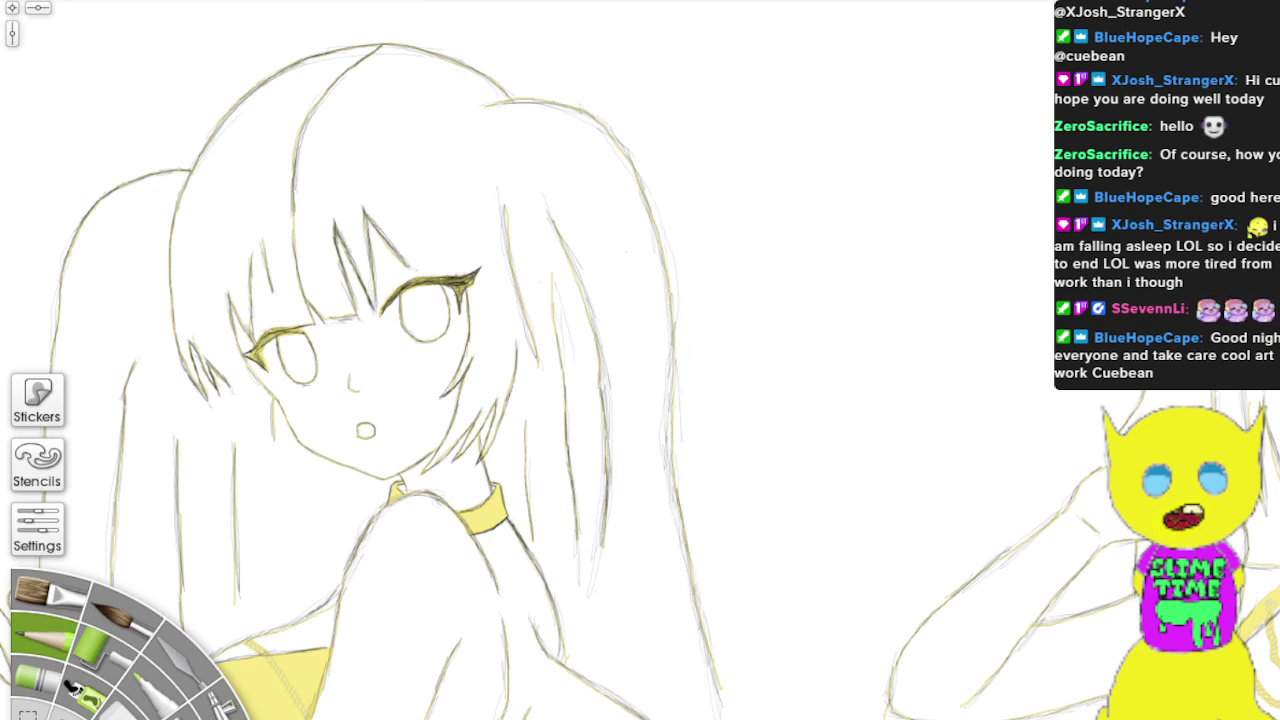